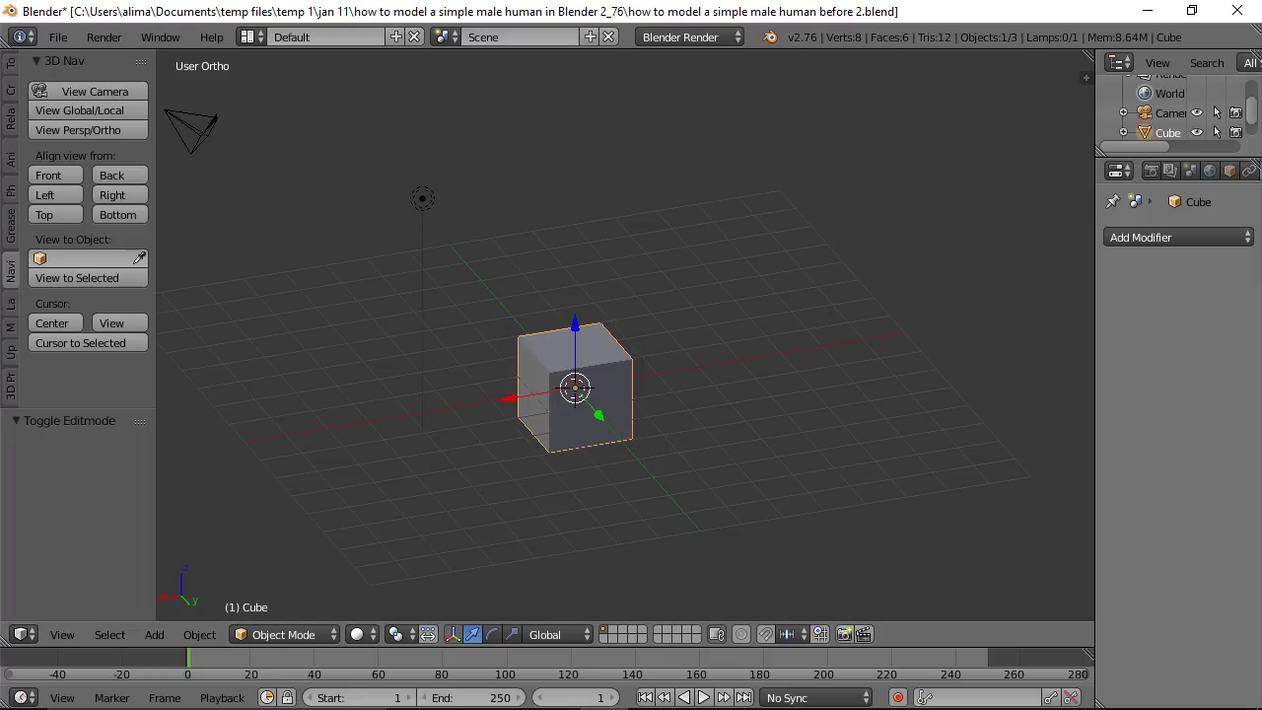
# Step: Review the mouse and keymap input settings and the full list of enabled add-ons in the user preferences
pyautogui.doubleClick(814, 246)
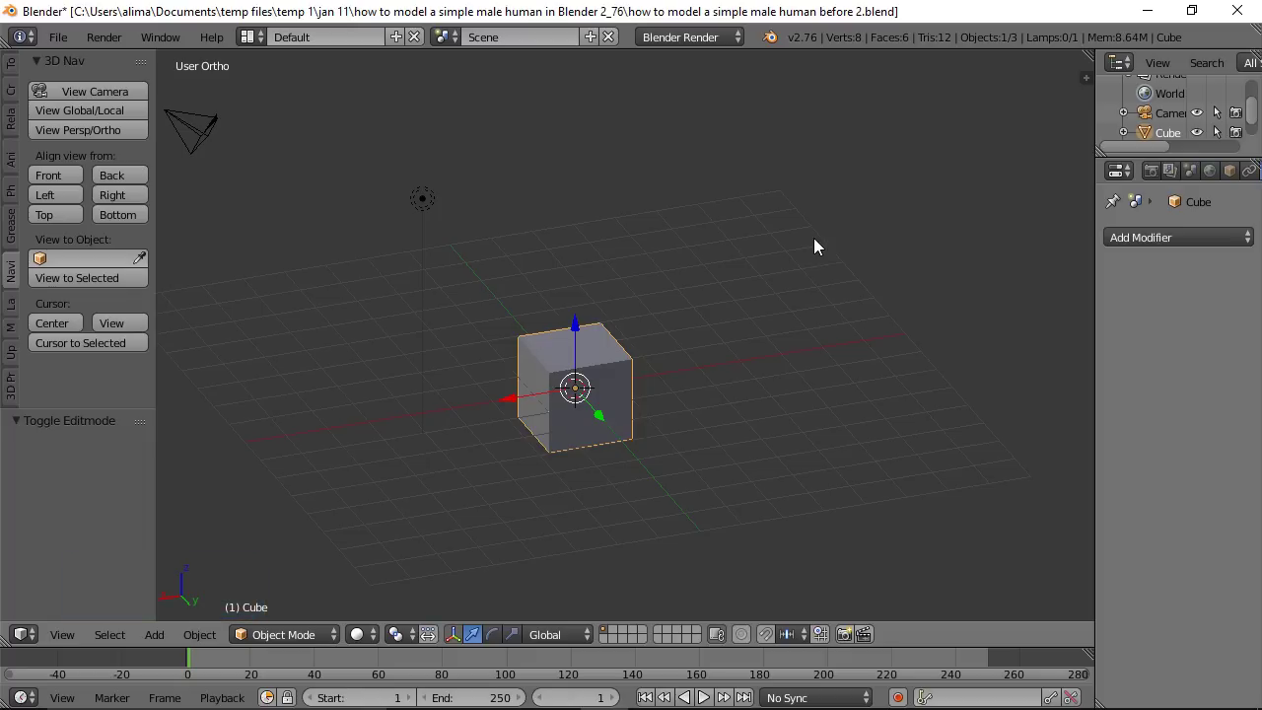
pyautogui.click(56, 36)
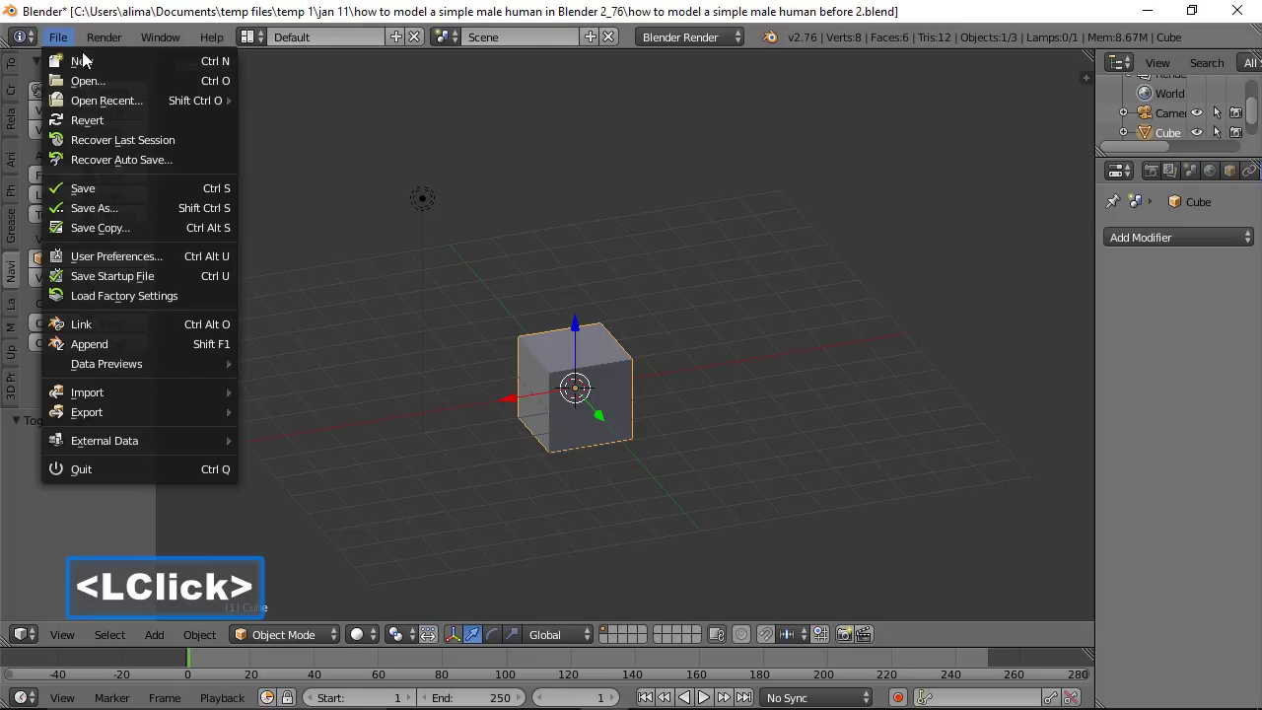
pyautogui.click(160, 255)
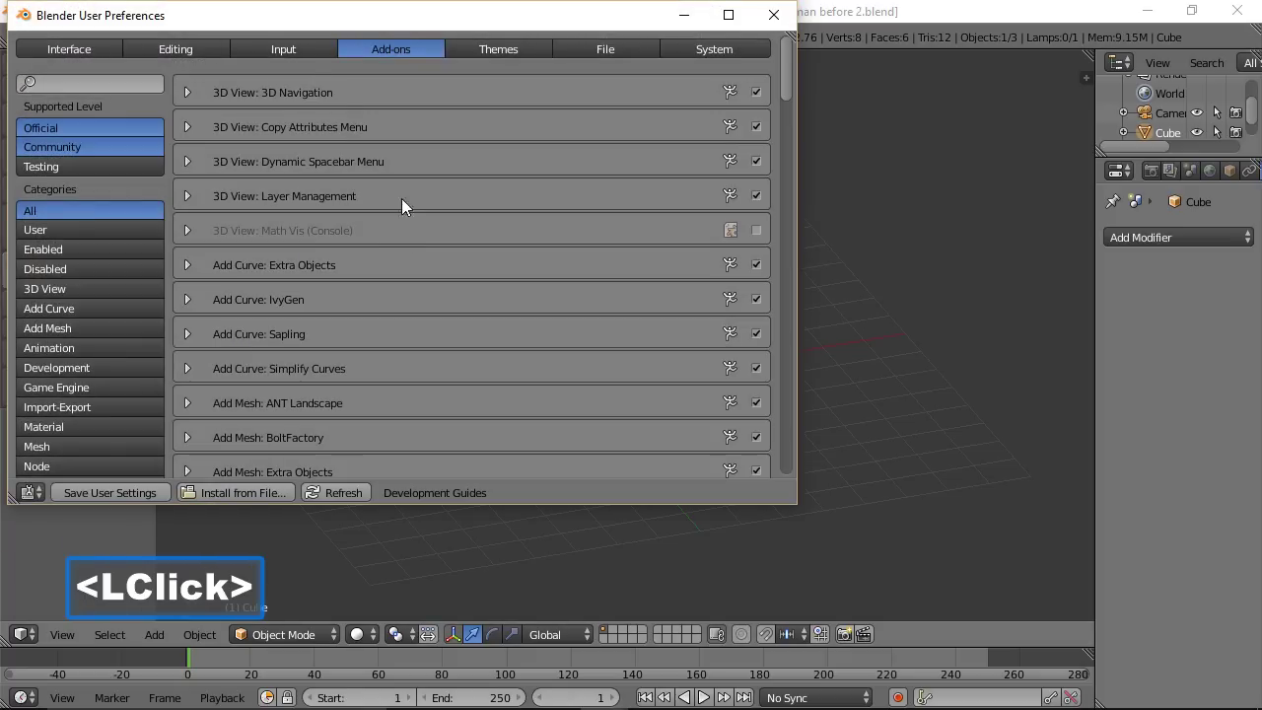
pyautogui.click(306, 46)
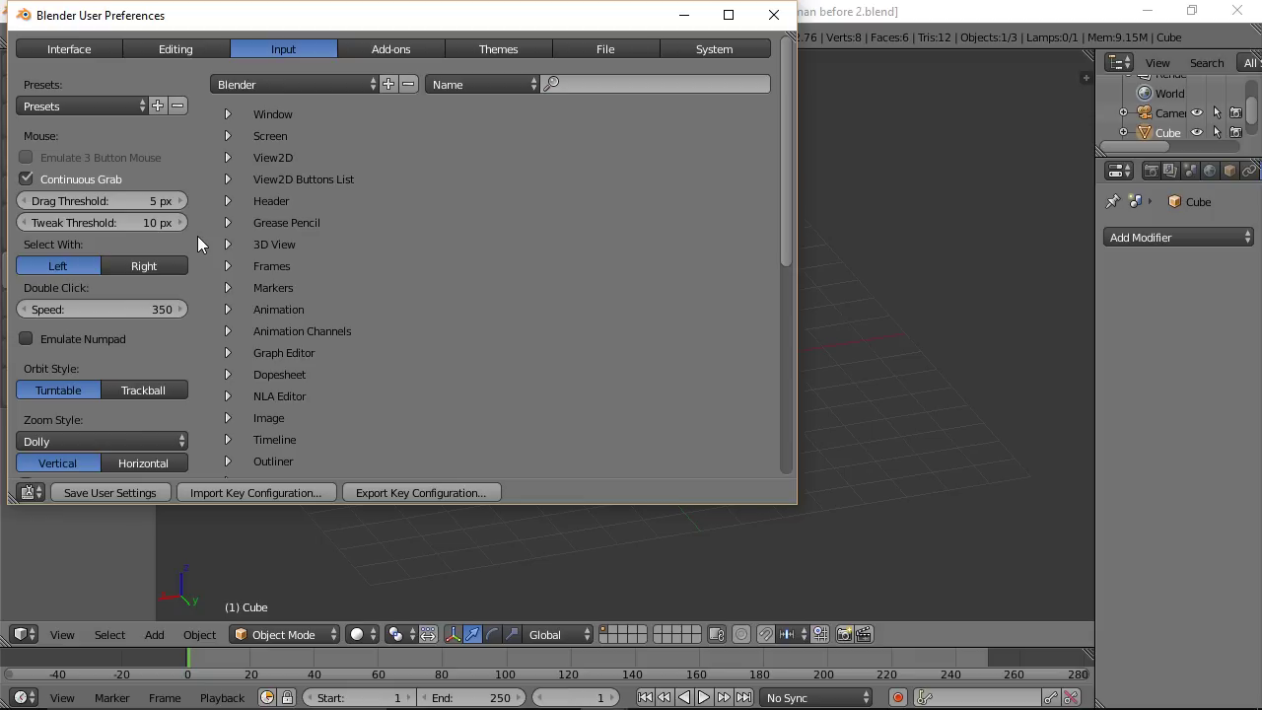
pyautogui.click(421, 51)
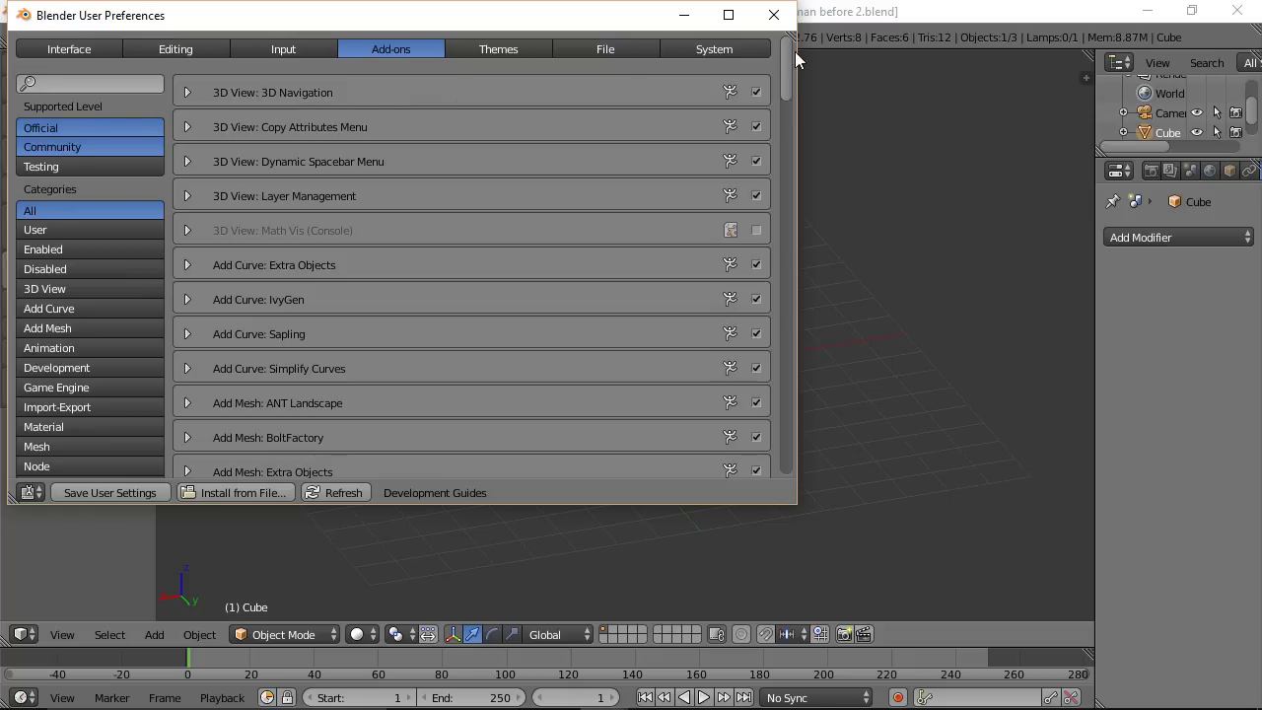
pyautogui.moveTo(778, 61); pyautogui.dragTo(790, 335)
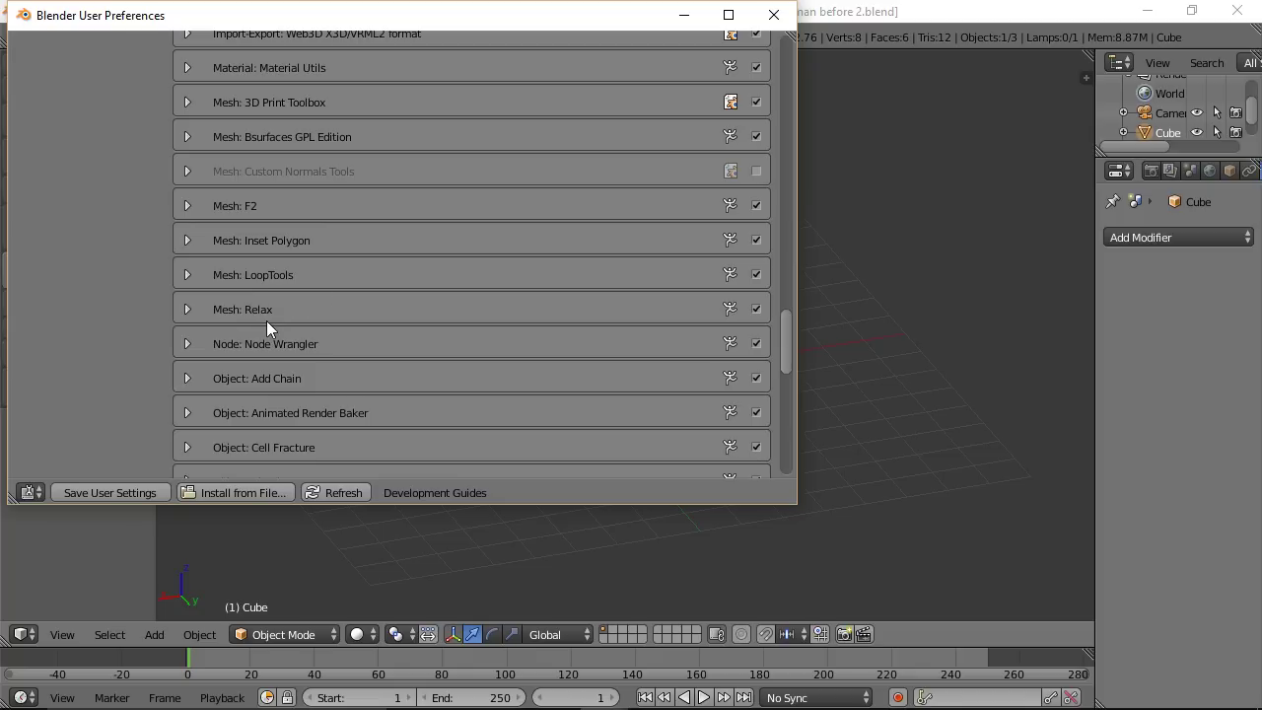
pyautogui.moveTo(784, 327); pyautogui.dragTo(785, 456)
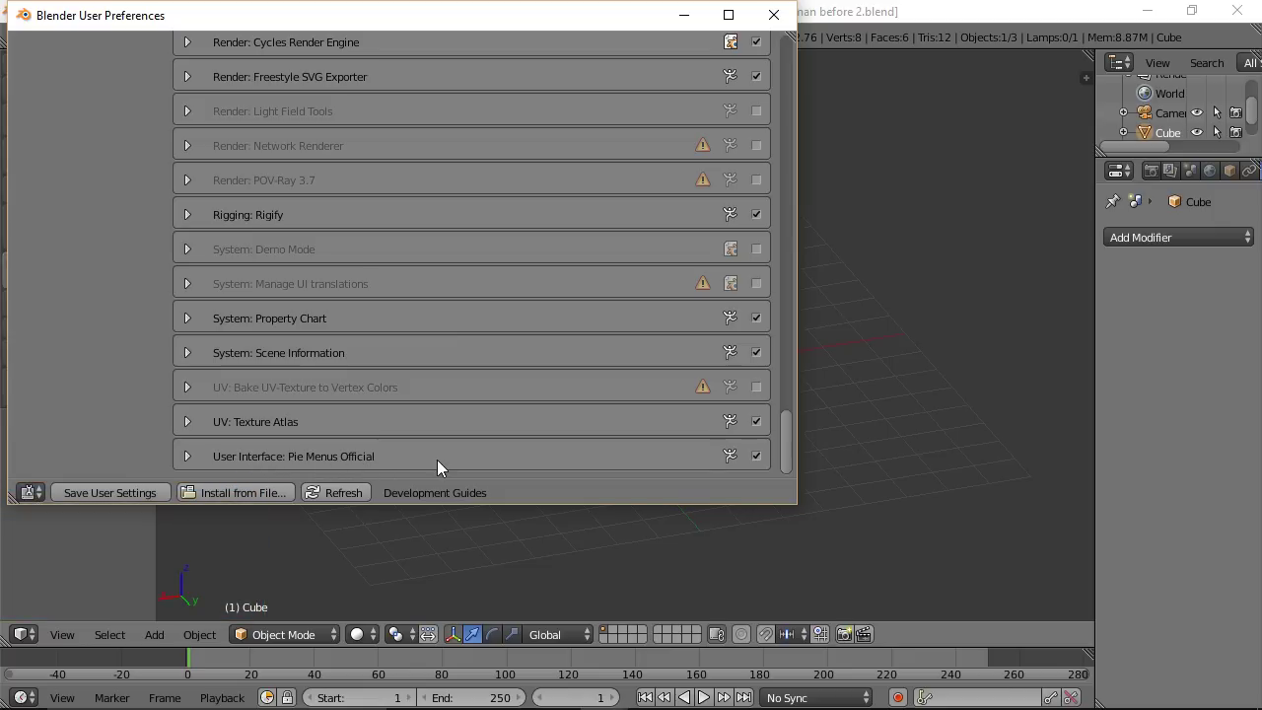
pyautogui.click(779, 16)
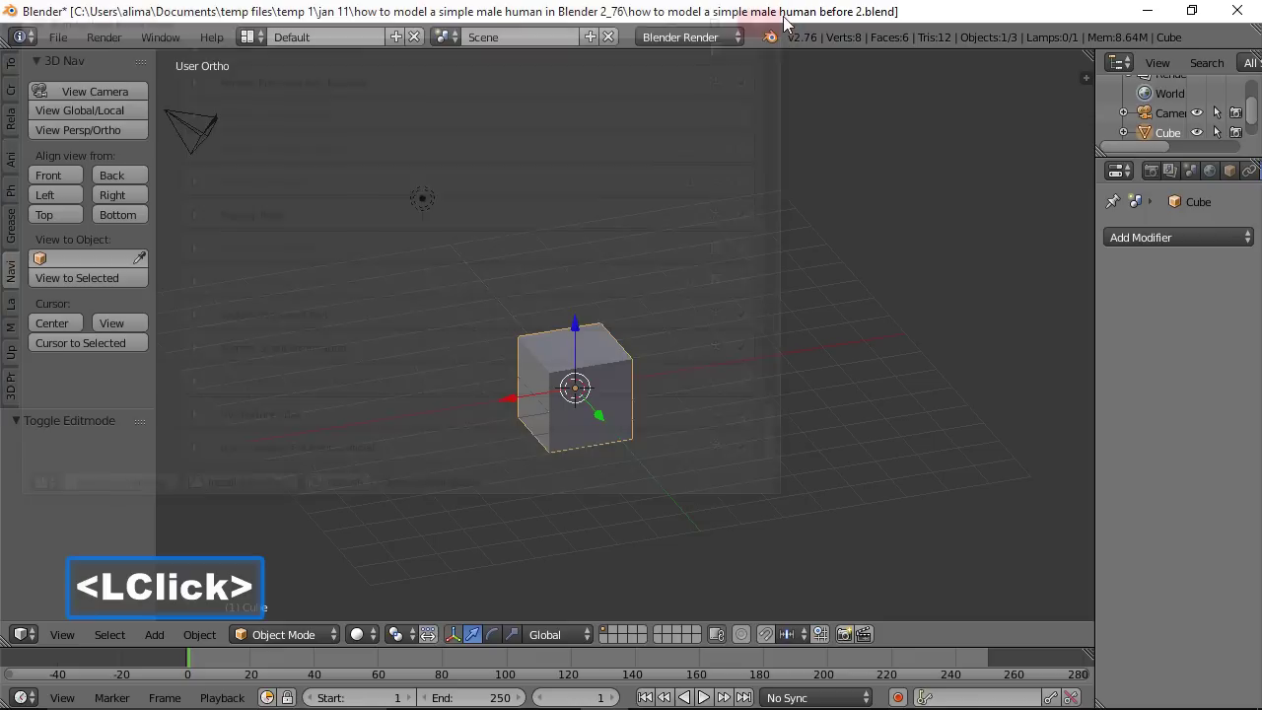
# Step: Save the current file and put the cube into Edit Mode
pyautogui.hotkey('ctrl', 's')
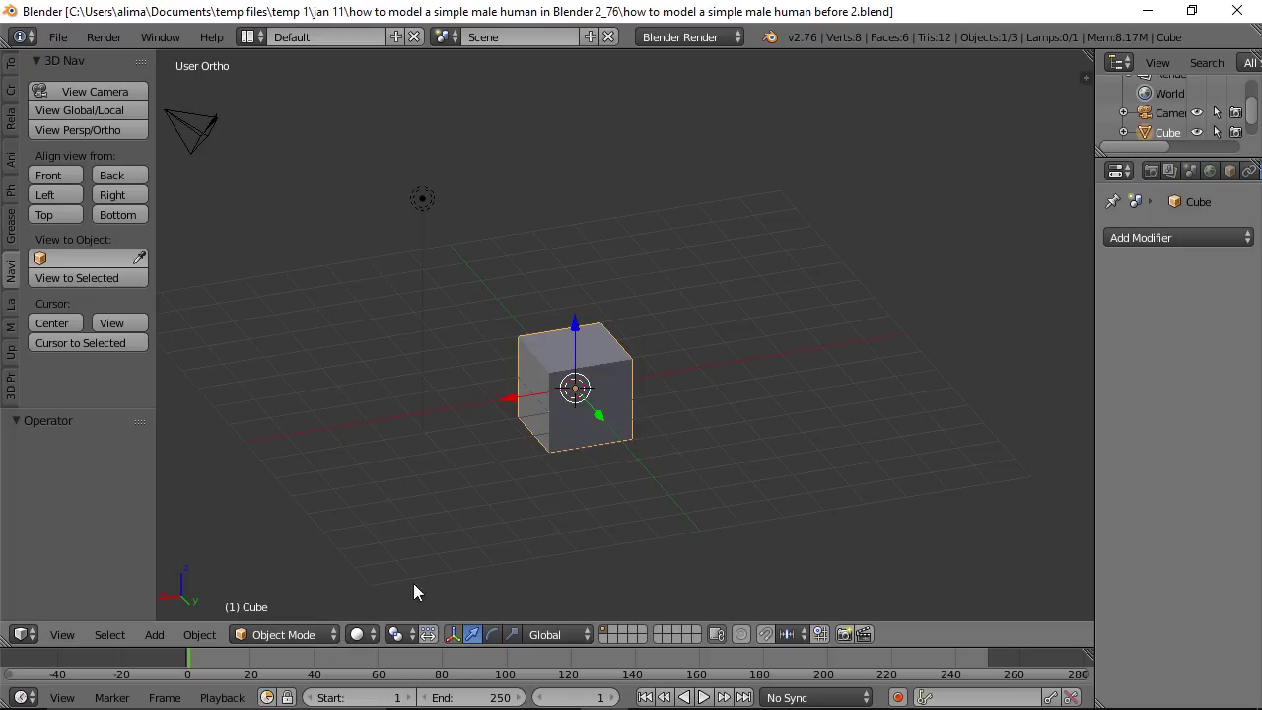
pyautogui.click(332, 638)
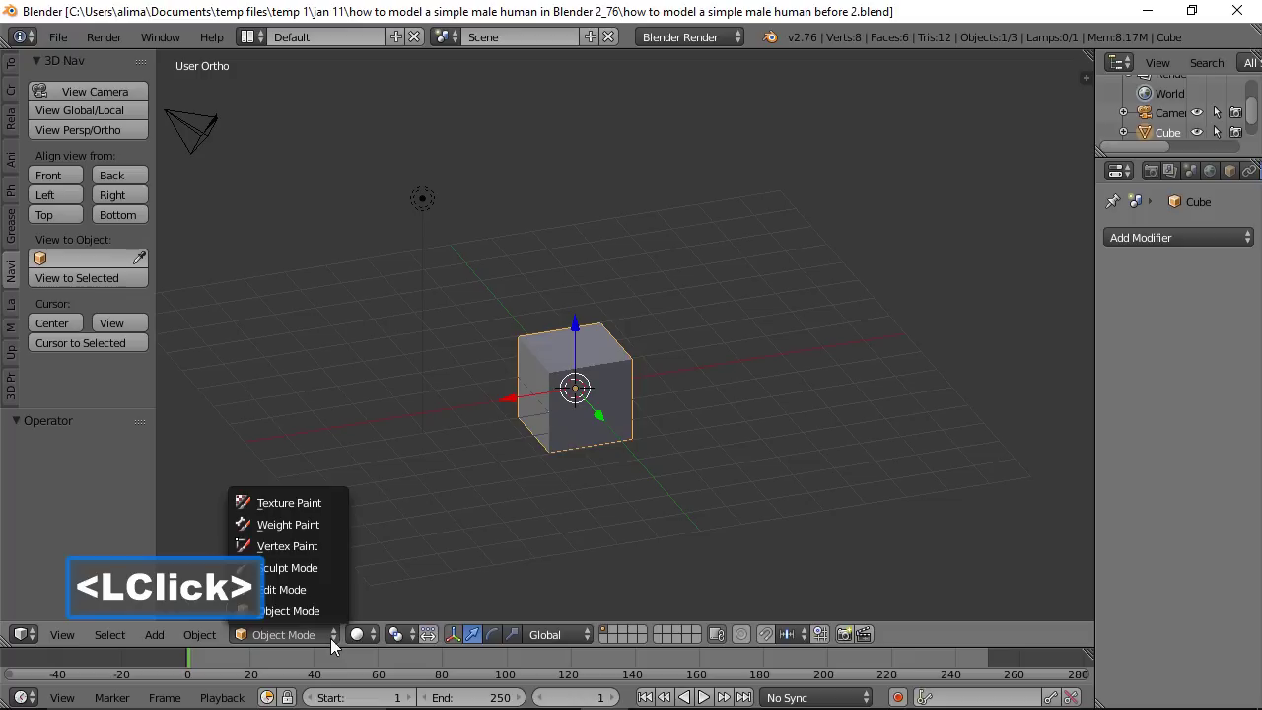
pyautogui.click(324, 590)
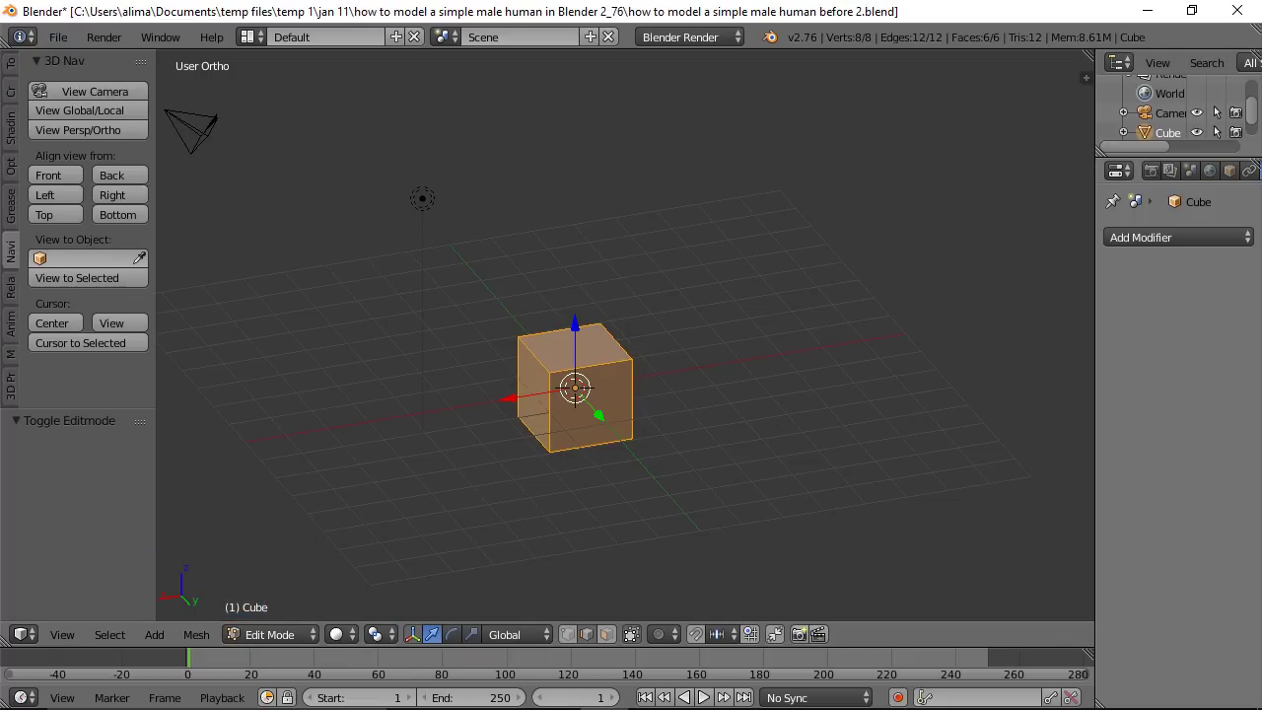
# Step: Apply Subdivide Smooth with 3 cuts to the whole cube in front view to round it into a sphere
pyautogui.click(842, 310)
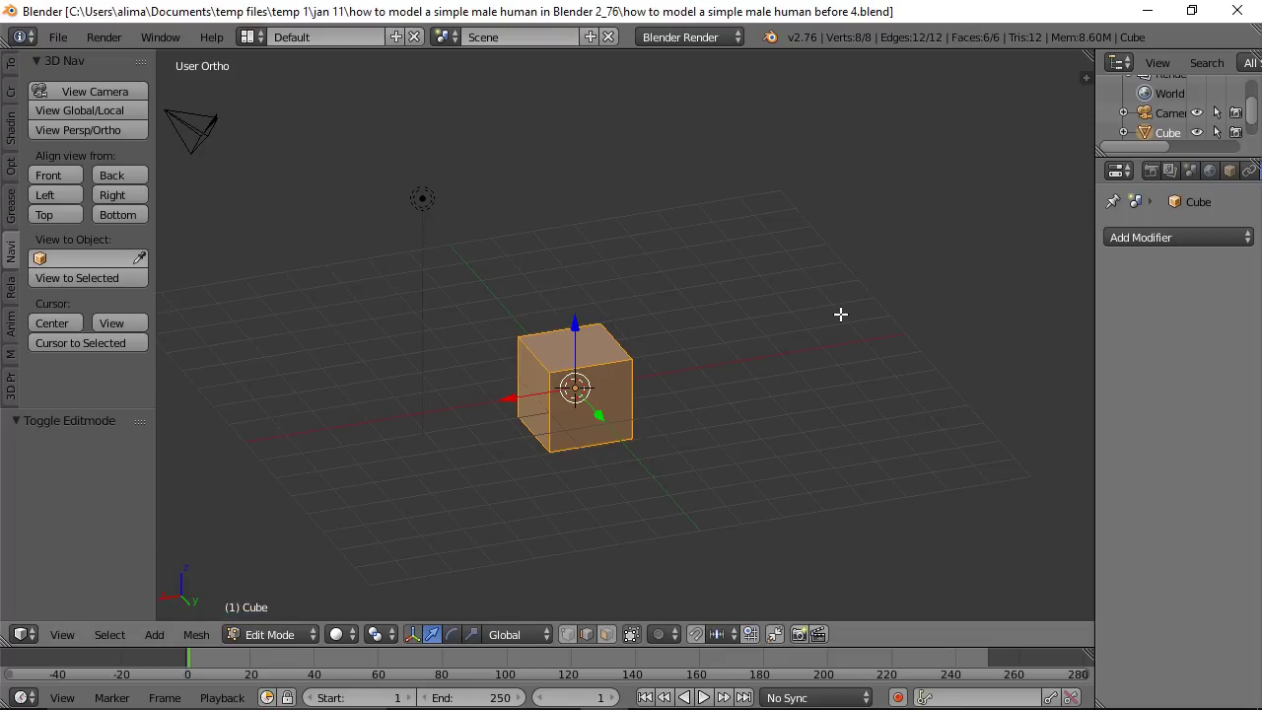
pyautogui.moveTo(878, 265); pyautogui.dragTo(841, 342, button='middle')
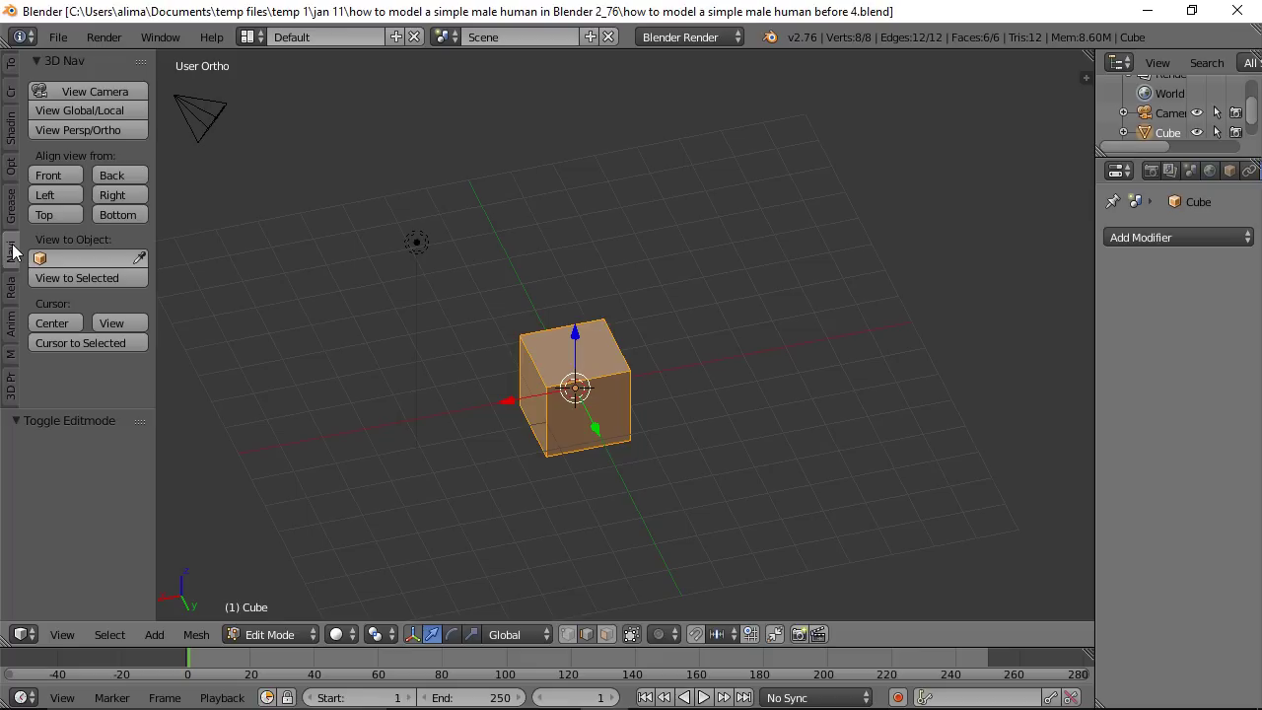
pyautogui.click(57, 175)
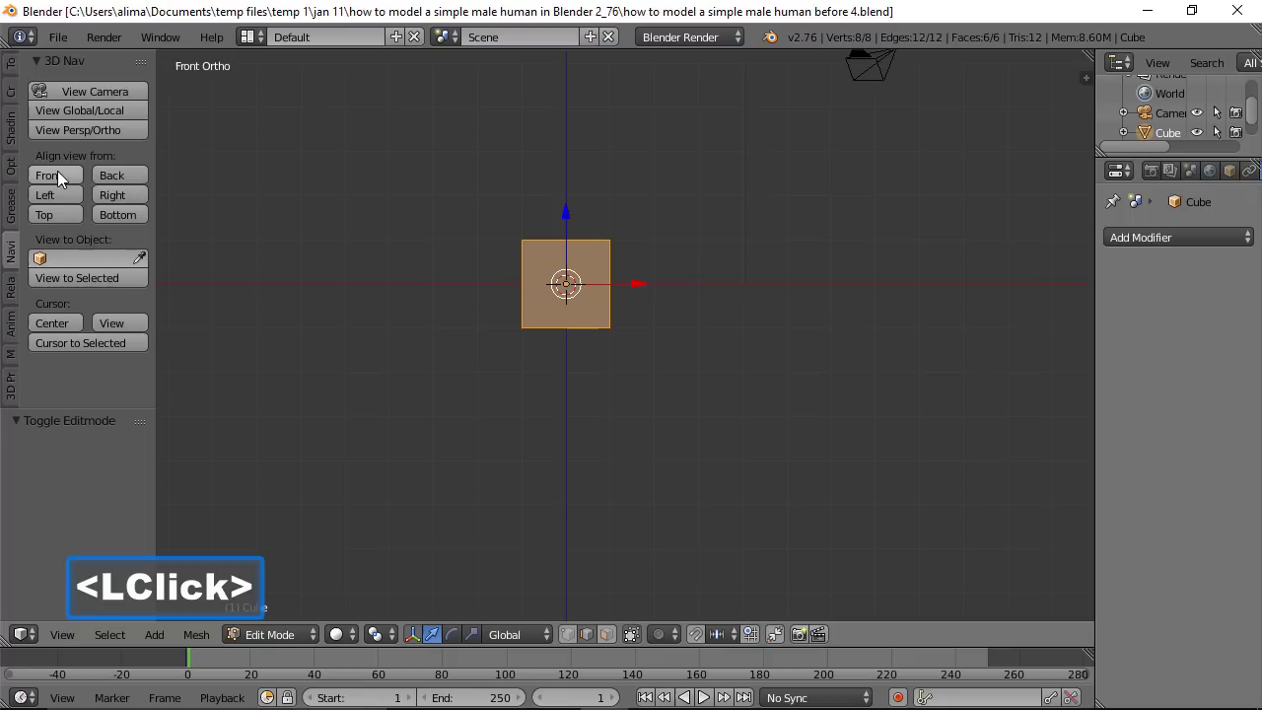
pyautogui.click(124, 171)
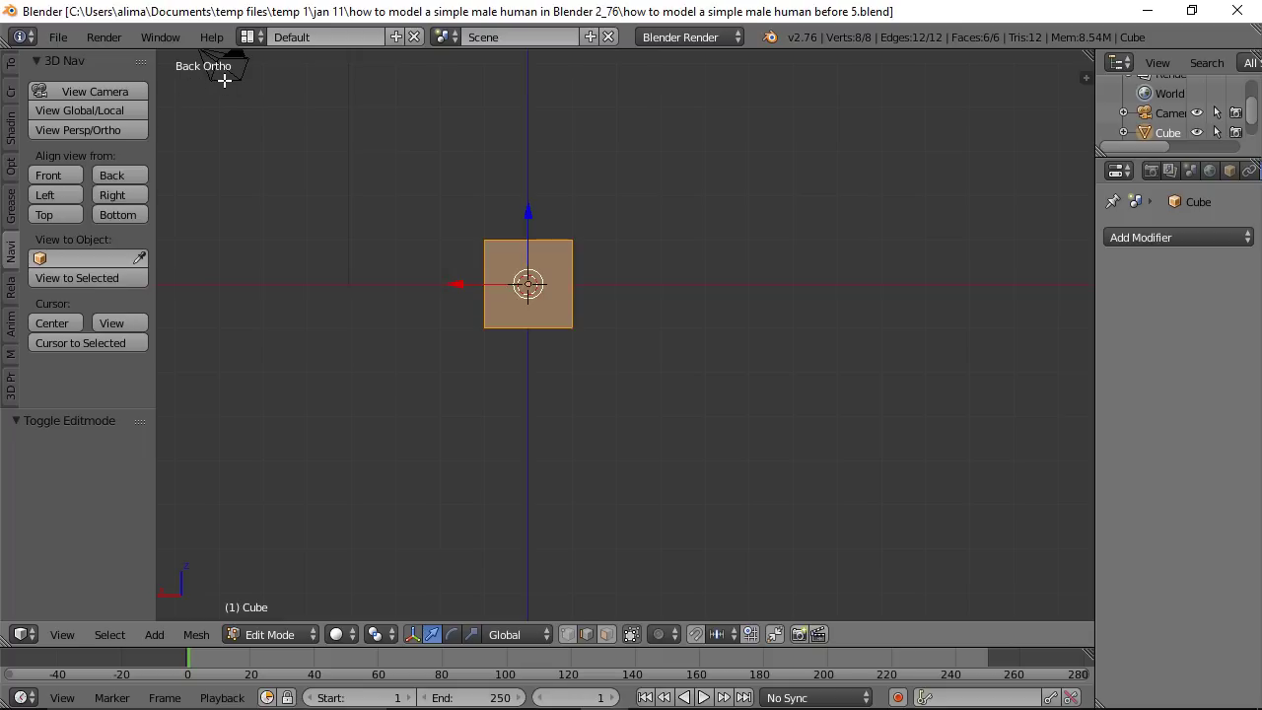
pyautogui.click(65, 175)
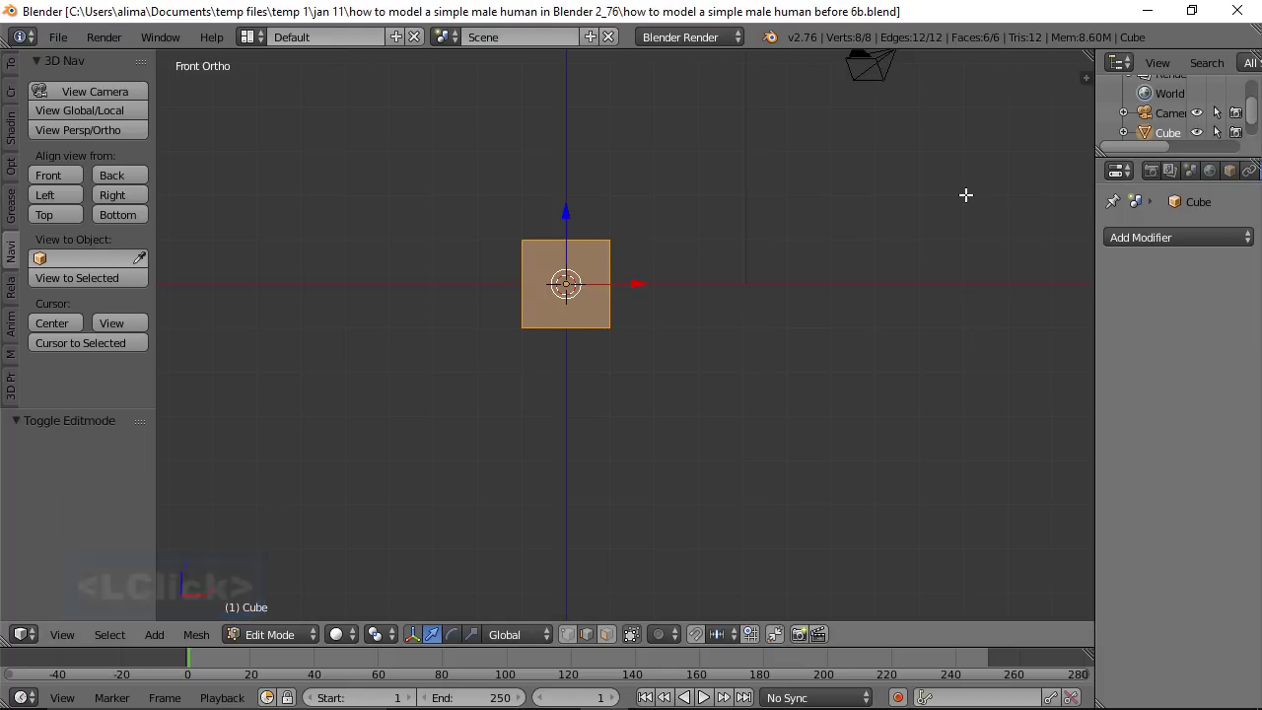
pyautogui.press('w')
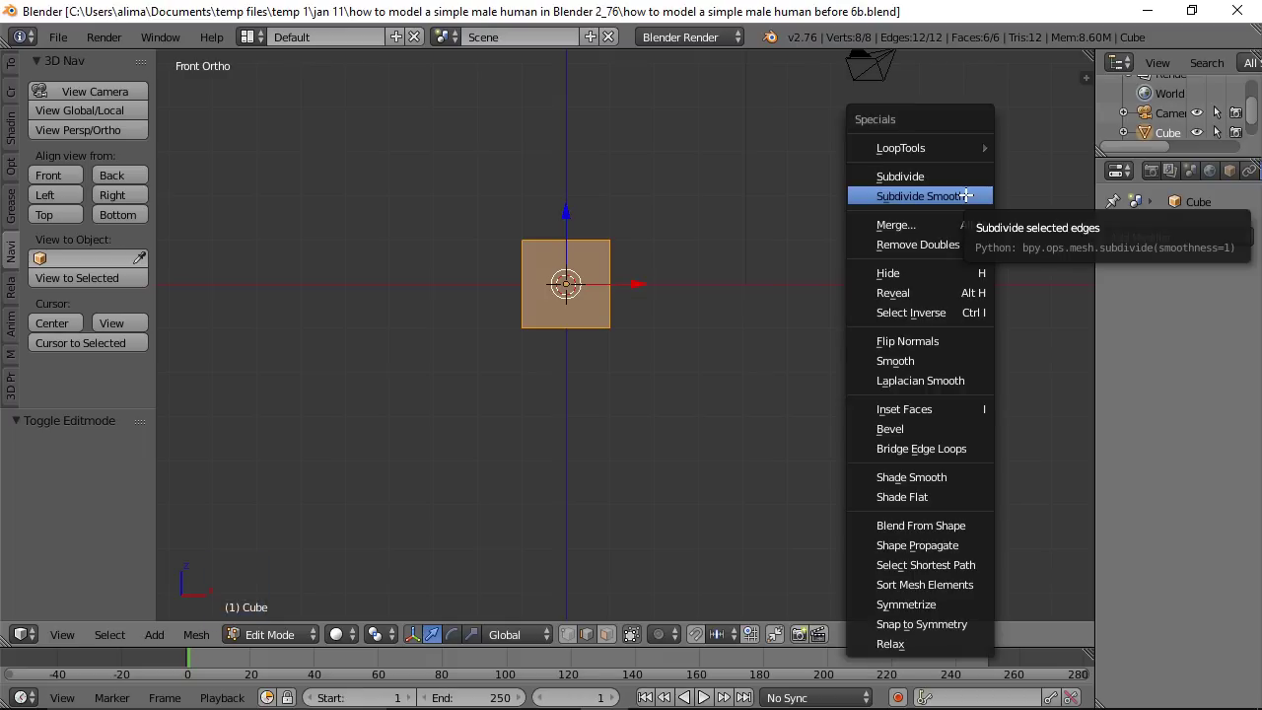
pyautogui.click(965, 196)
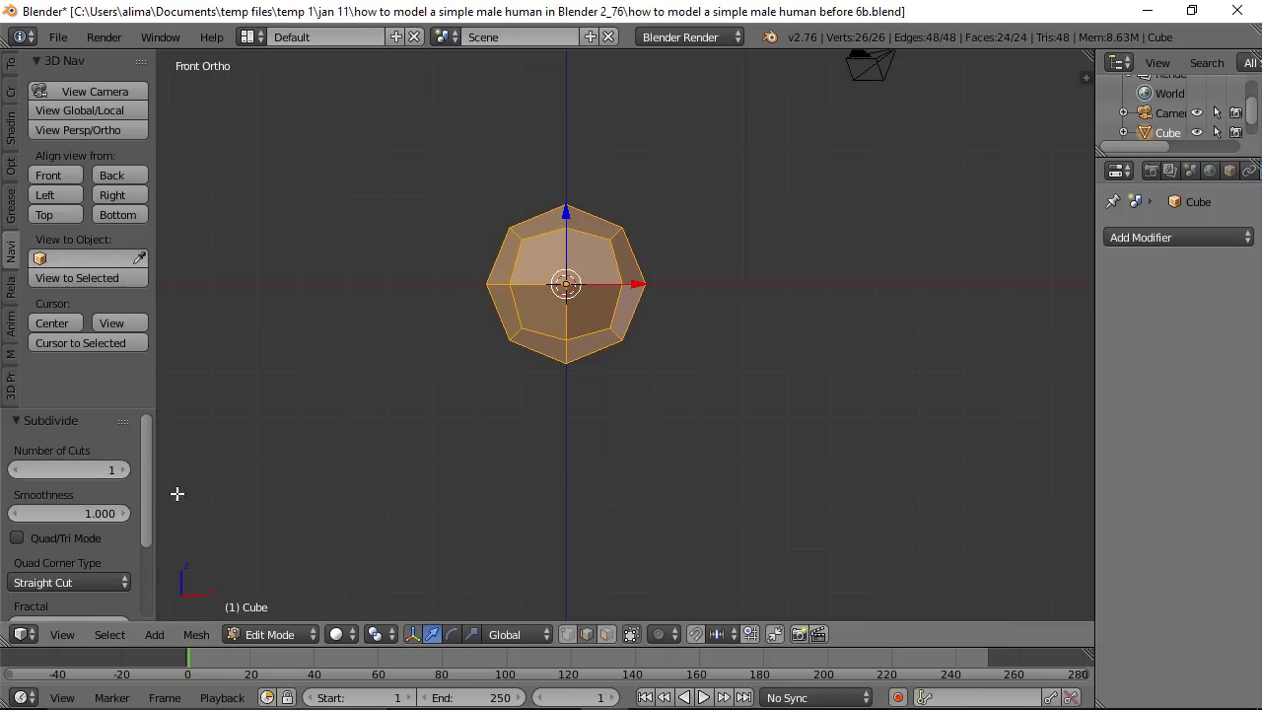
pyautogui.click(124, 470)
pyautogui.click(125, 470)
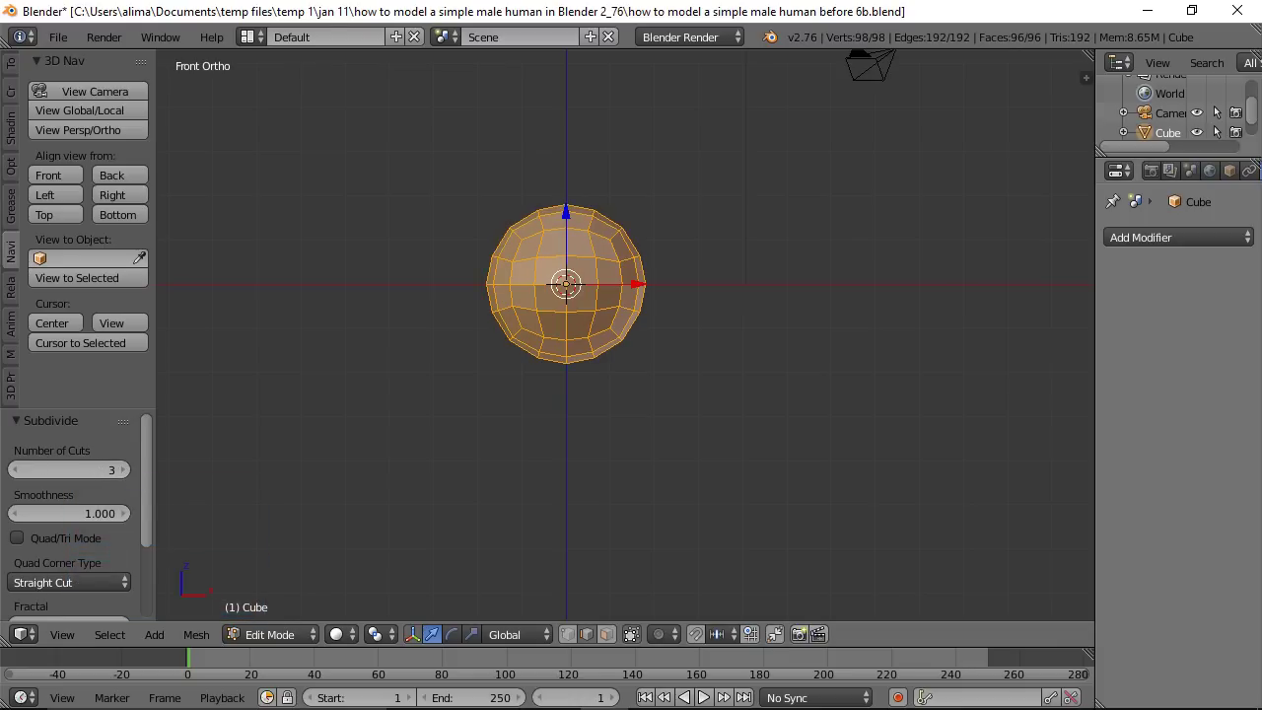
pyautogui.click(825, 290)
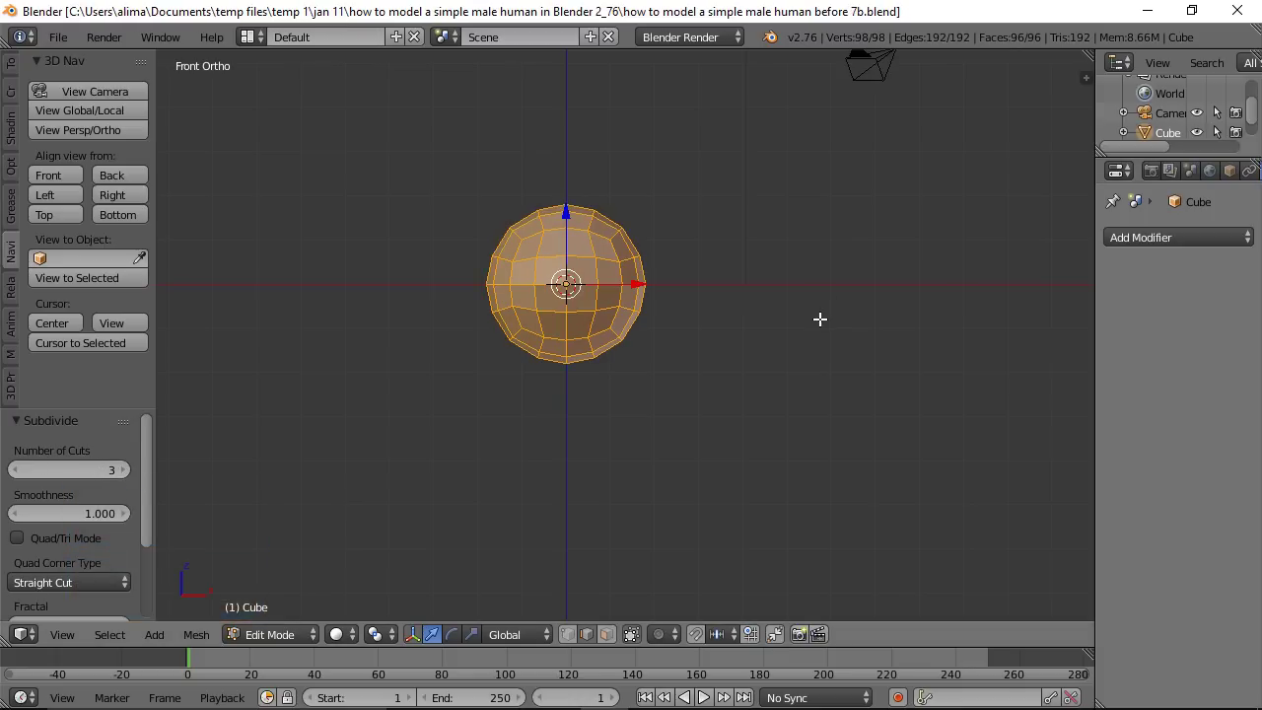
# Step: Select the three central vertices low on the front of the sphere in vertex mode and enable proportional editing in right side view
pyautogui.click(563, 635)
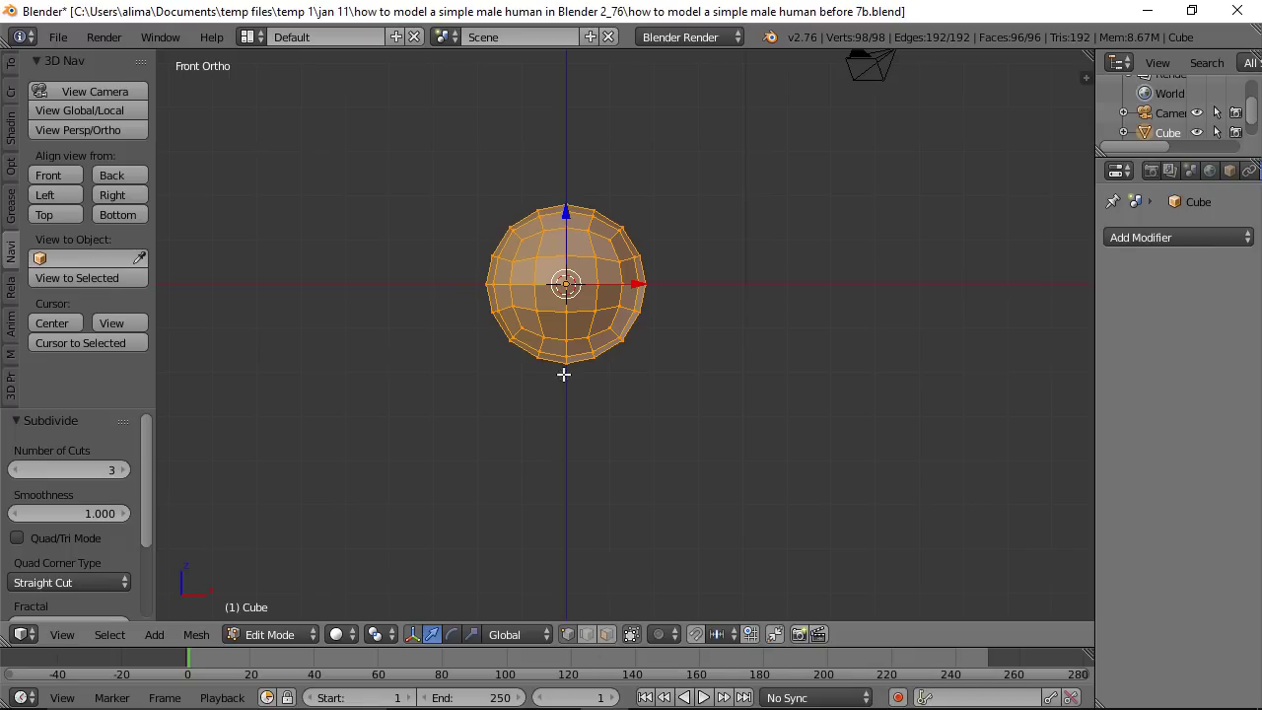
pyautogui.click(543, 338)
pyautogui.scroll(5, 707, 404)
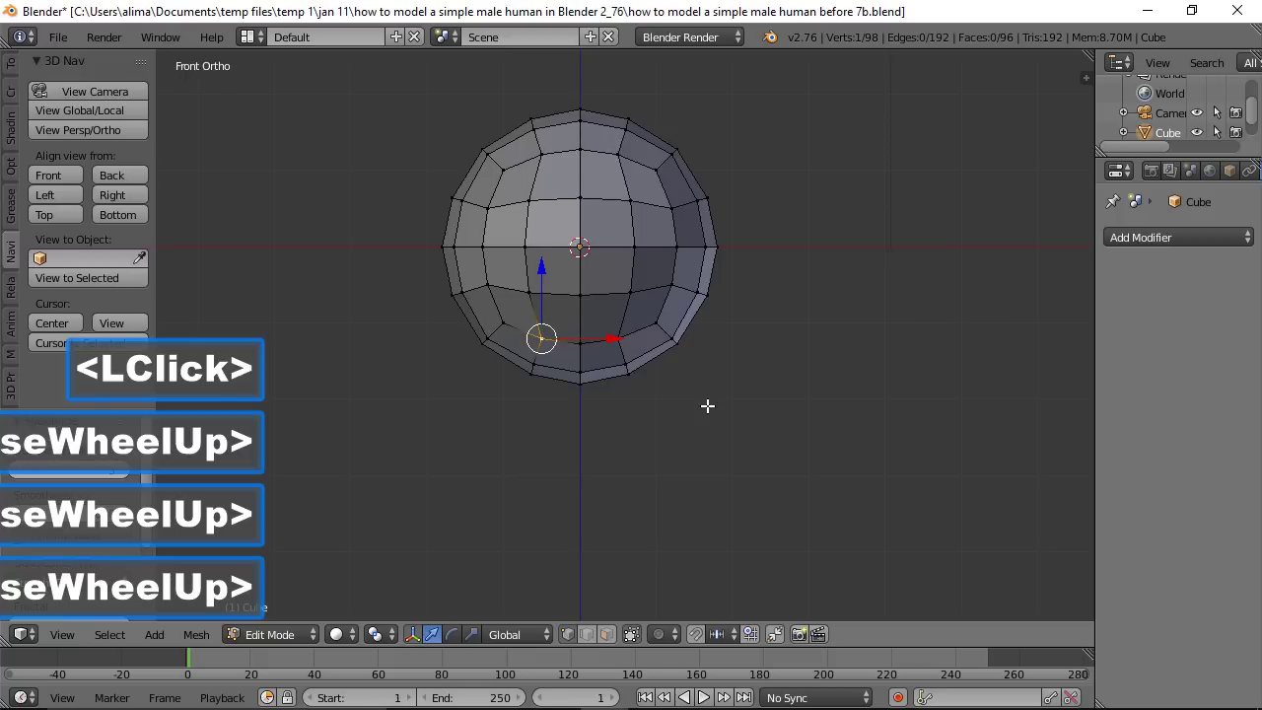
pyautogui.scroll(-1, 707, 404)
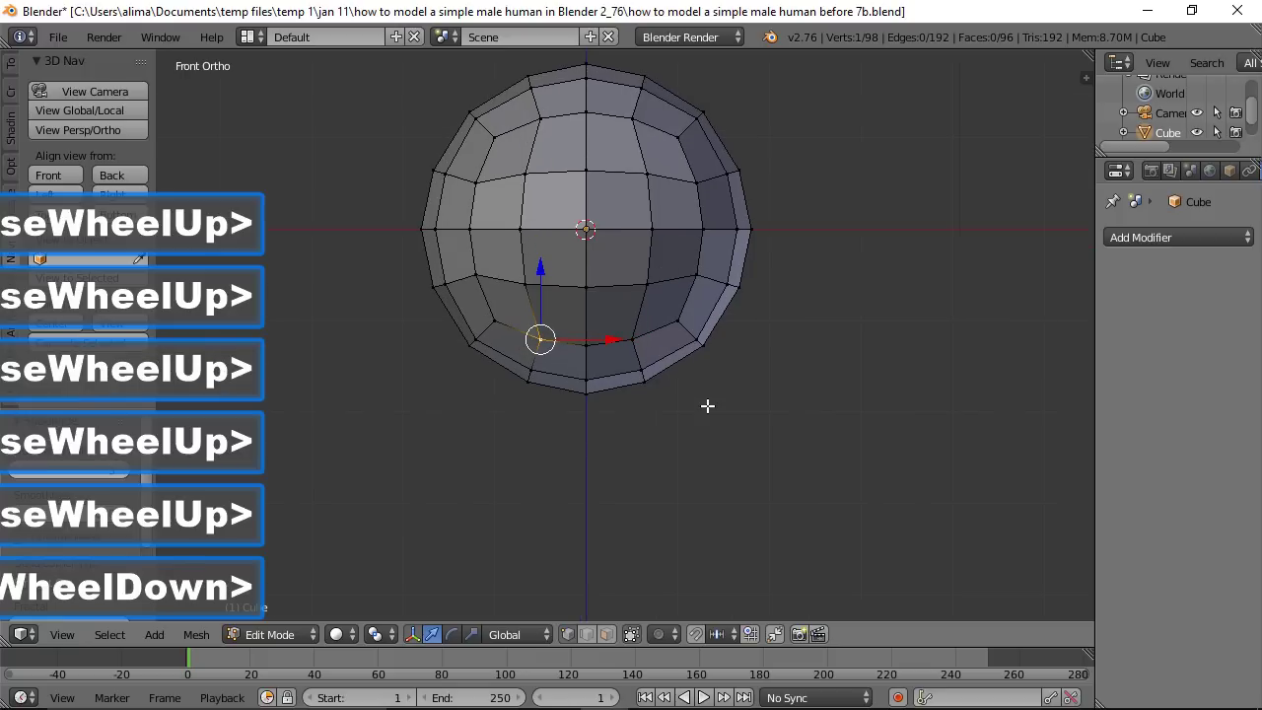
pyautogui.keyDown('shift'); pyautogui.click(586, 350); pyautogui.keyUp('shift')
pyautogui.keyDown('shift'); pyautogui.click(628, 325); pyautogui.keyUp('shift')
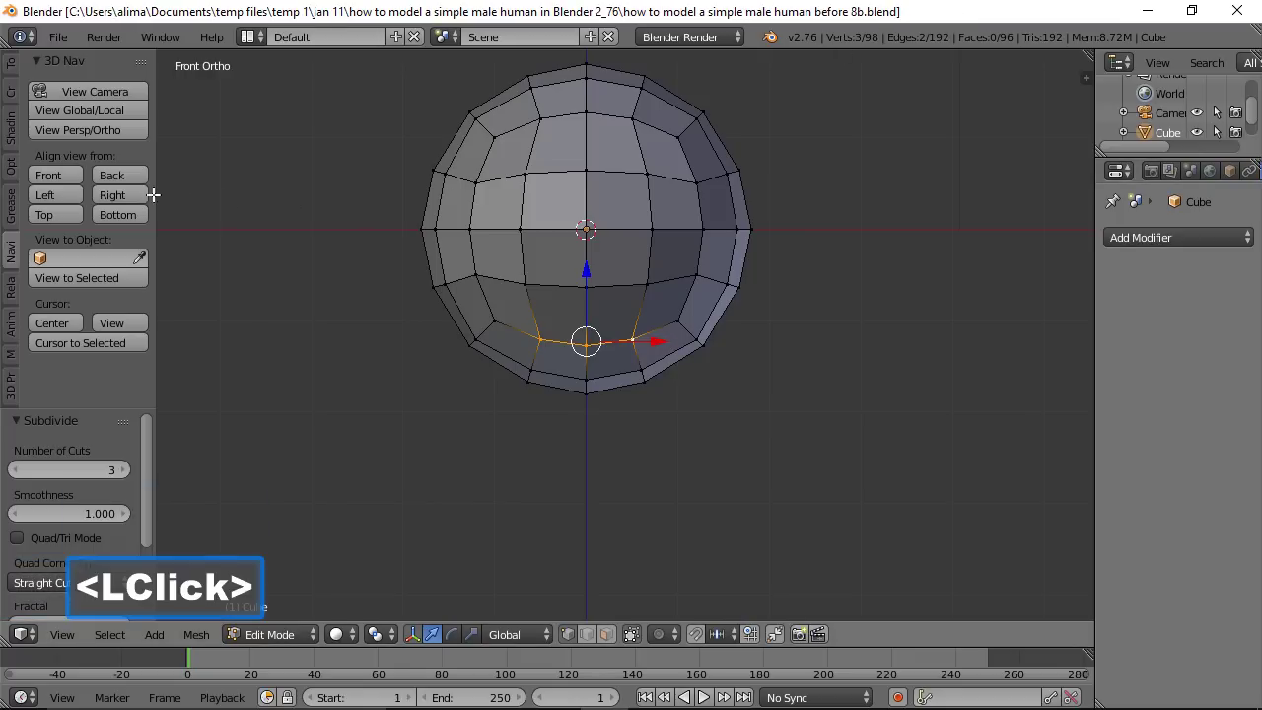
pyautogui.click(126, 194)
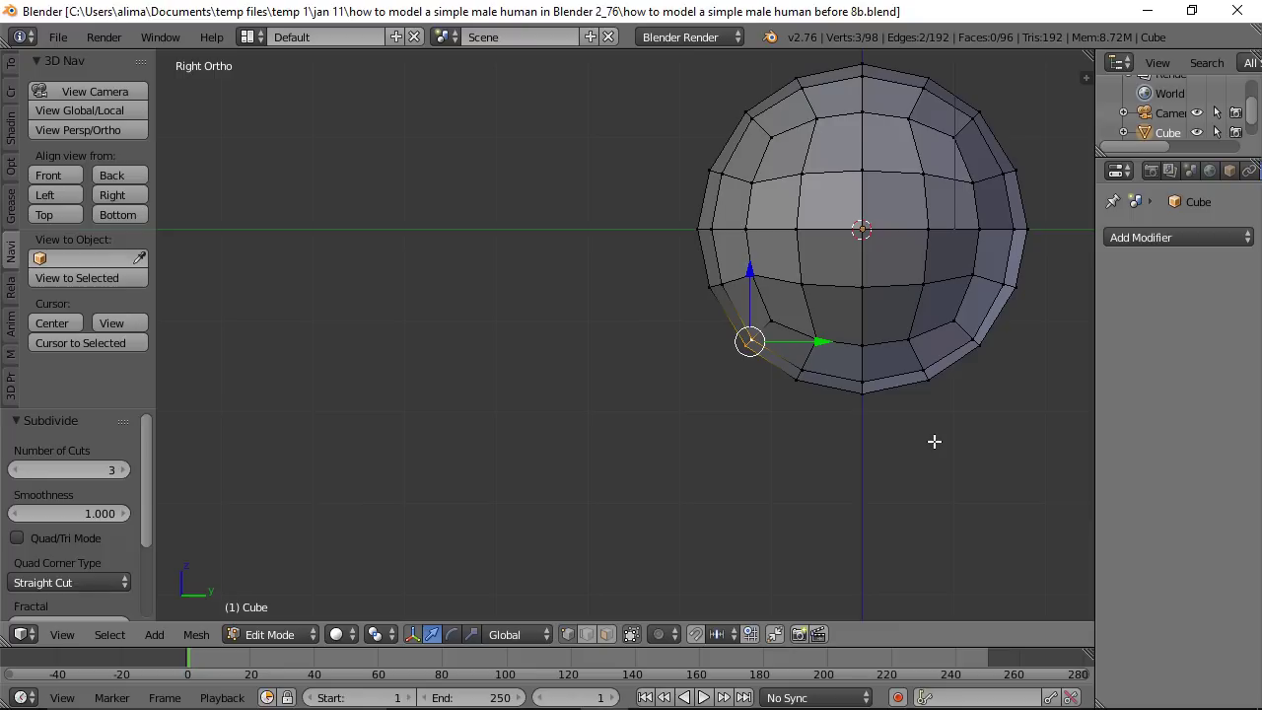
pyautogui.press('o')
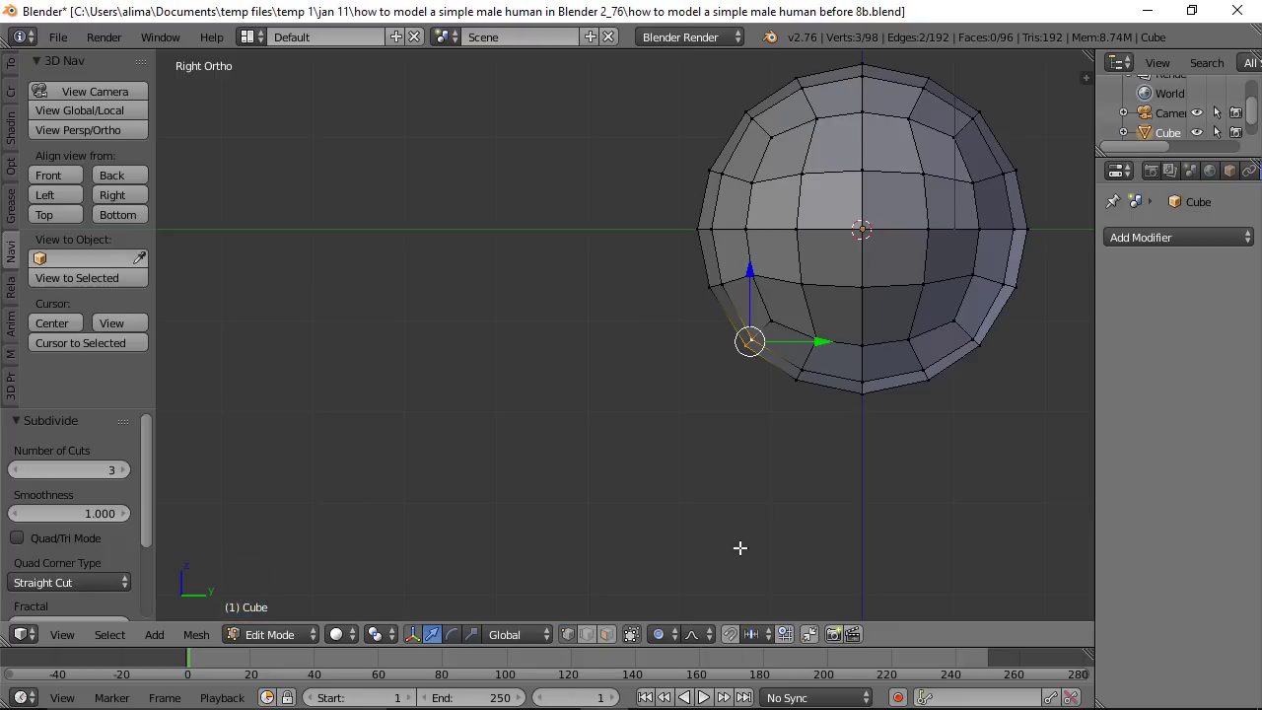
pyautogui.click(674, 635)
pyautogui.scroll(-3, 901, 430)
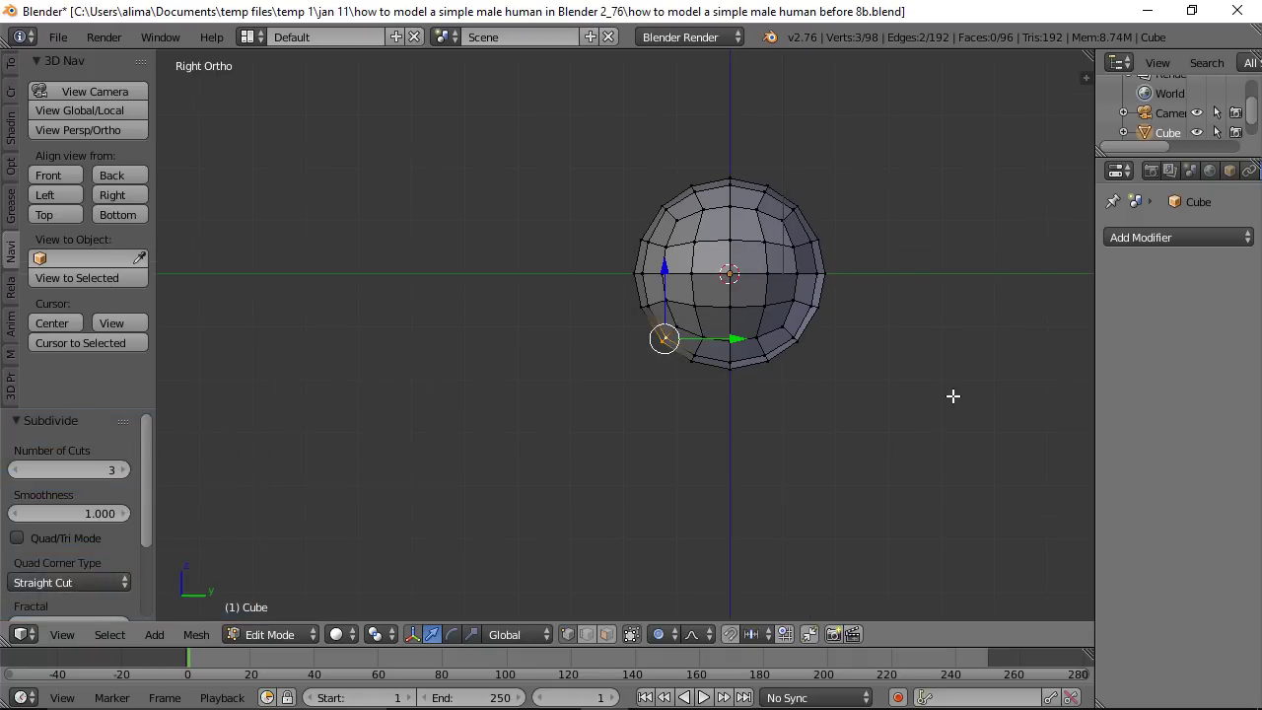
pyautogui.keyDown('shift'); pyautogui.moveTo(960, 392); pyautogui.dragTo(823, 372, button='middle'); pyautogui.keyUp('shift')
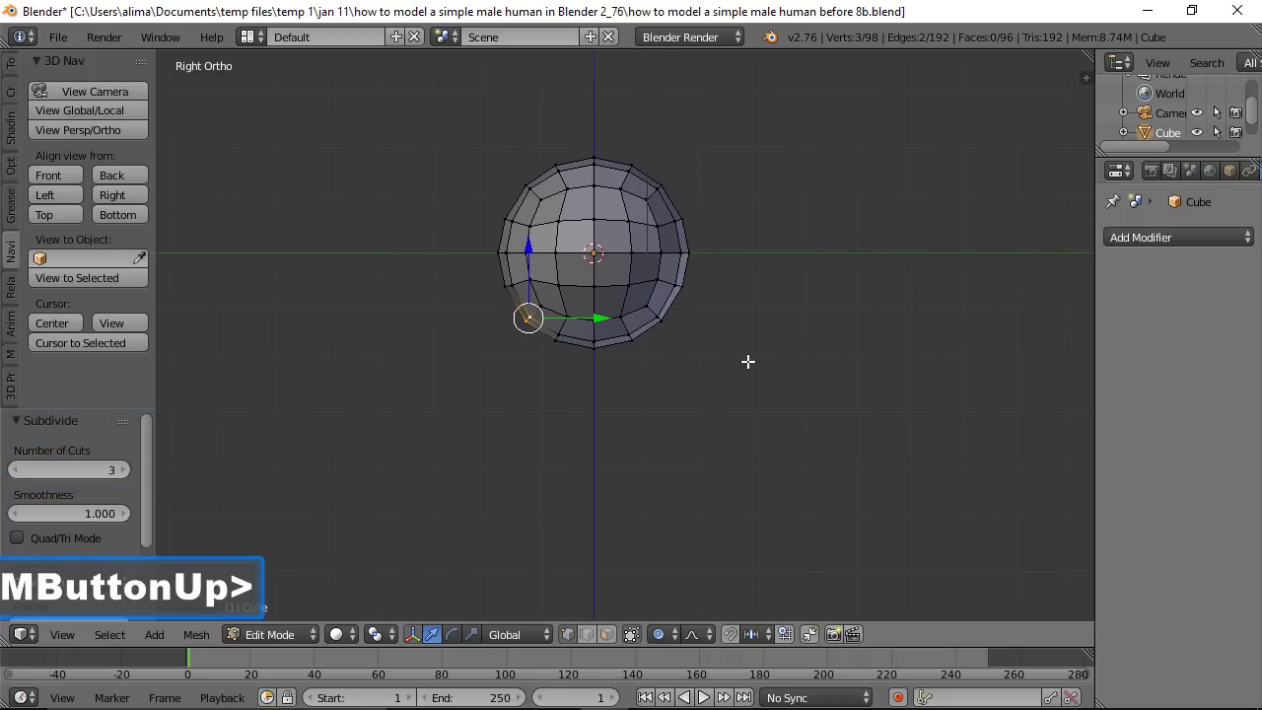
# Step: Move the selected chin vertices down about 1.56 along global Z with a proportional size of 1.95, and deselect everything
pyautogui.press('g')
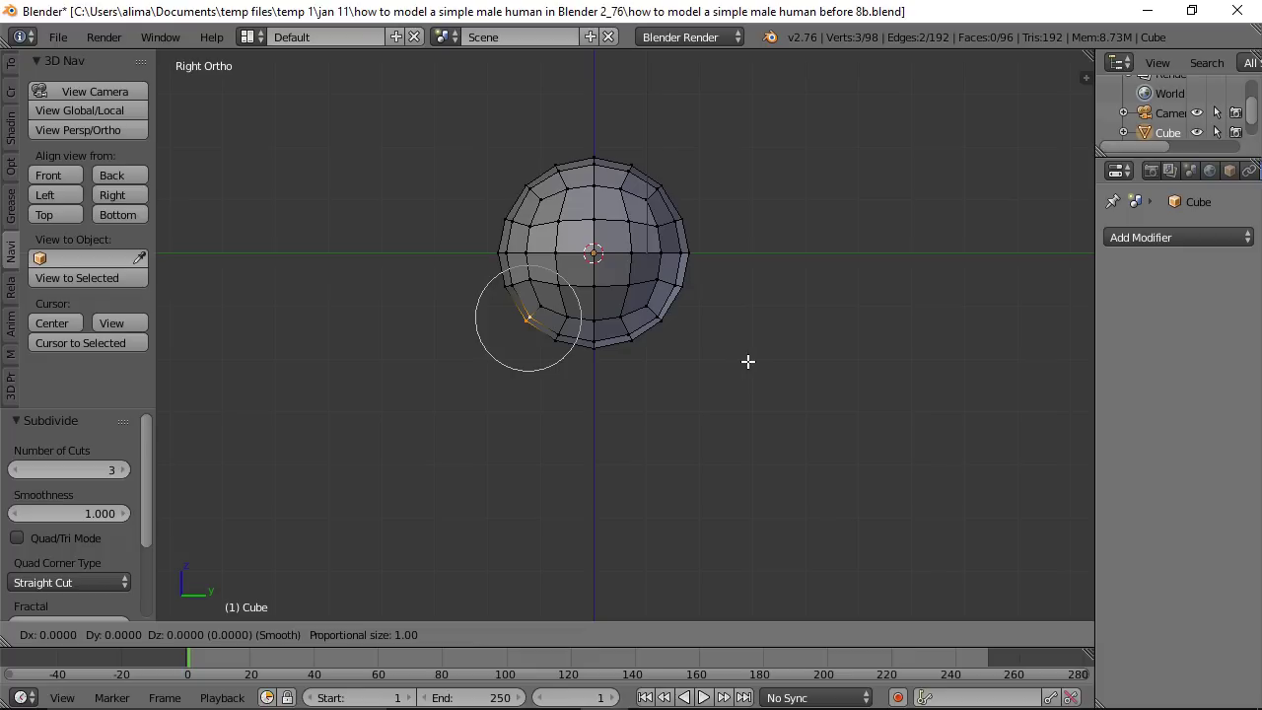
pyautogui.press('z')
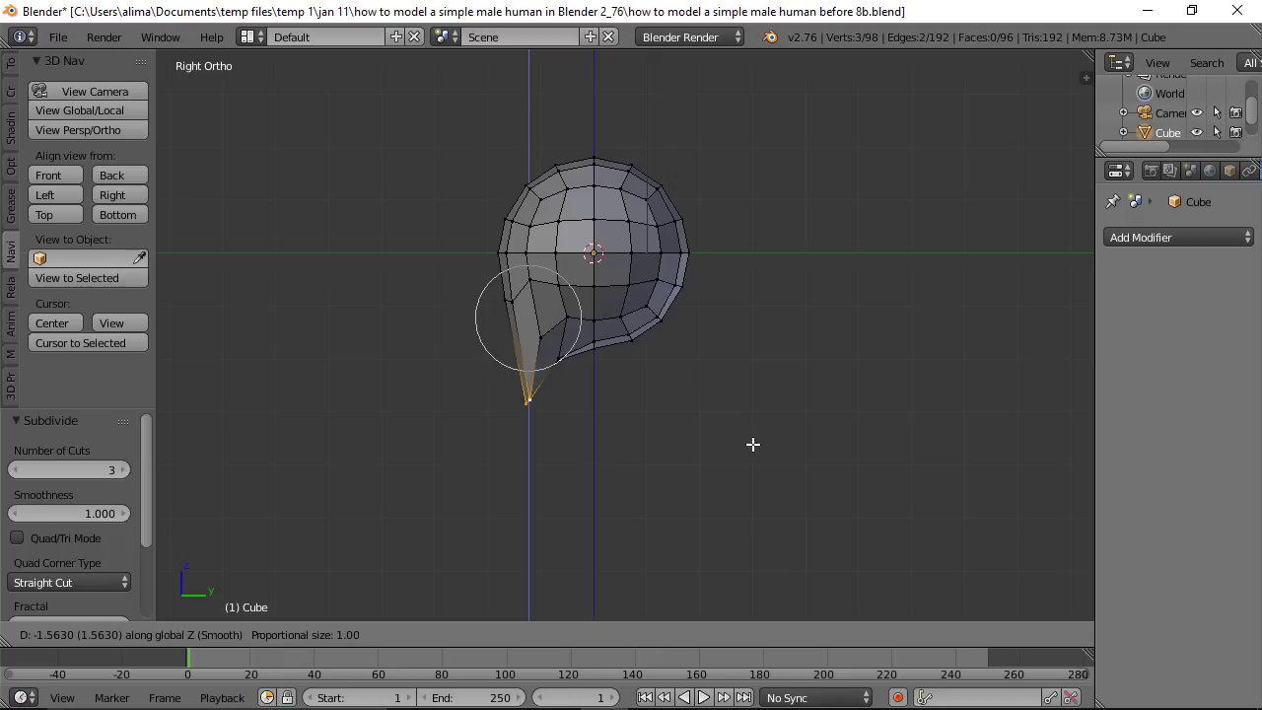
pyautogui.scroll(-4, 752, 445)
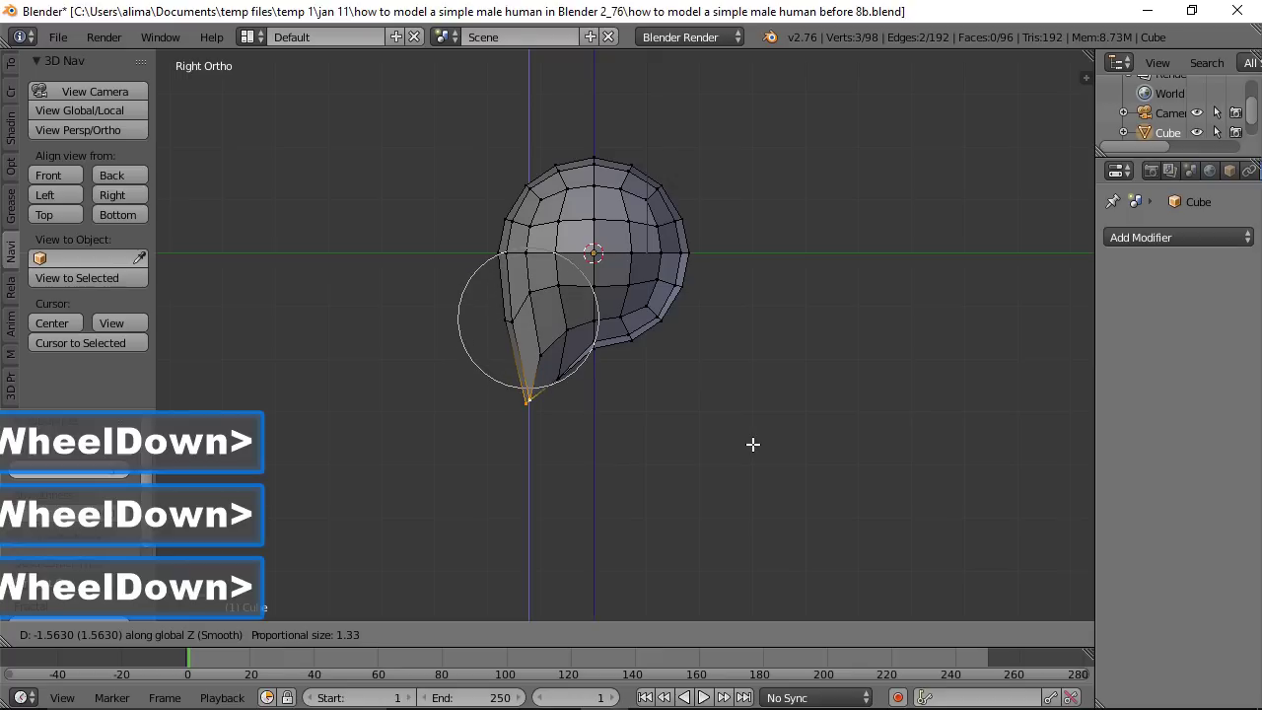
pyautogui.scroll(-3, 752, 445)
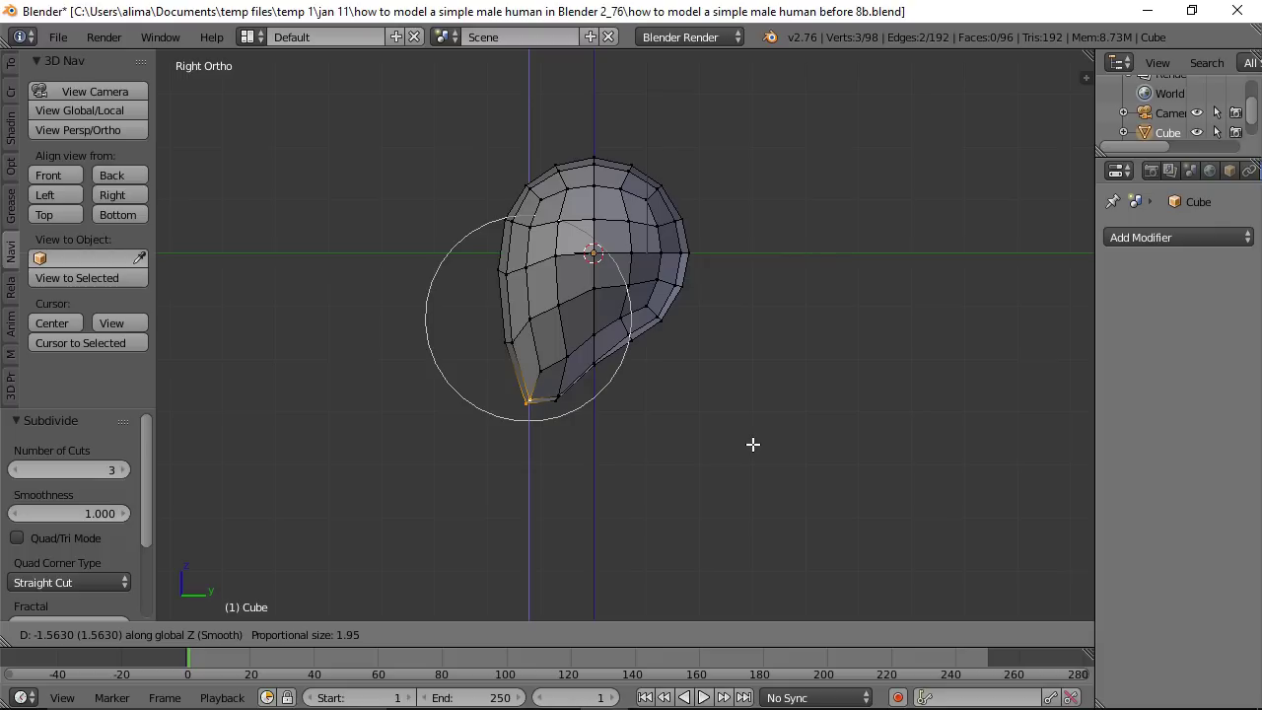
pyautogui.click(752, 445)
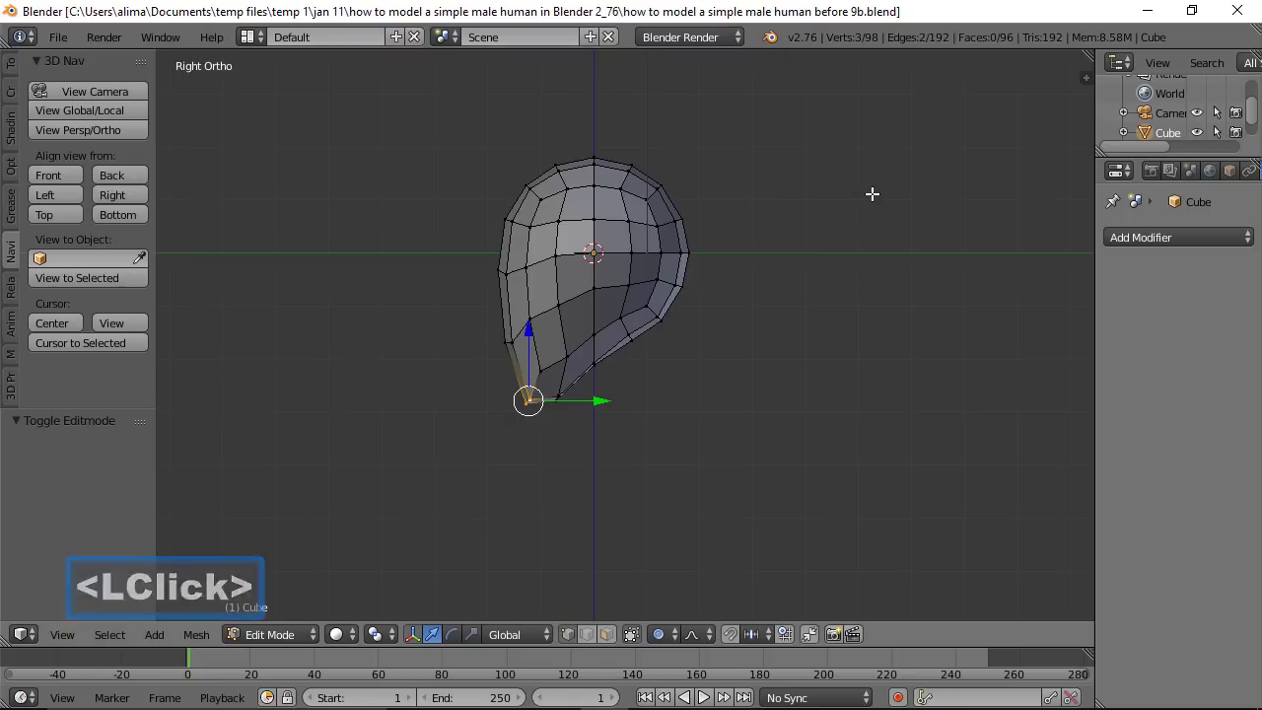
pyautogui.press('a')
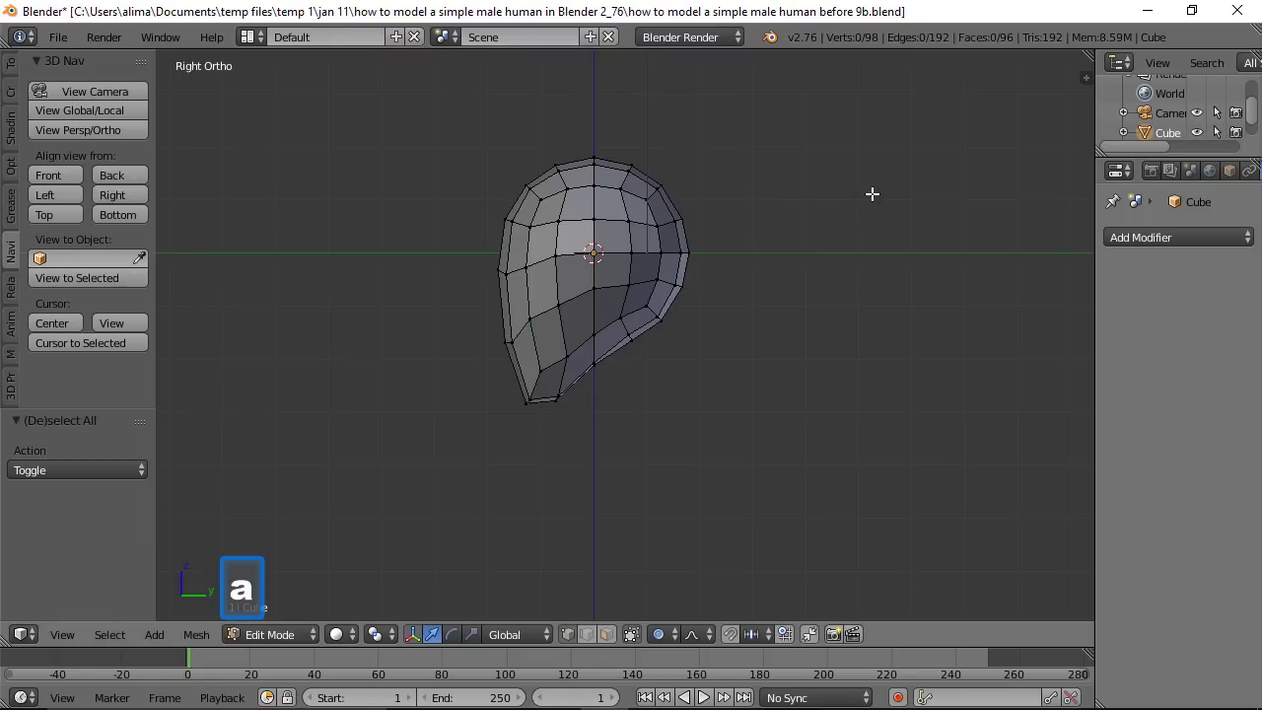
pyautogui.click(64, 174)
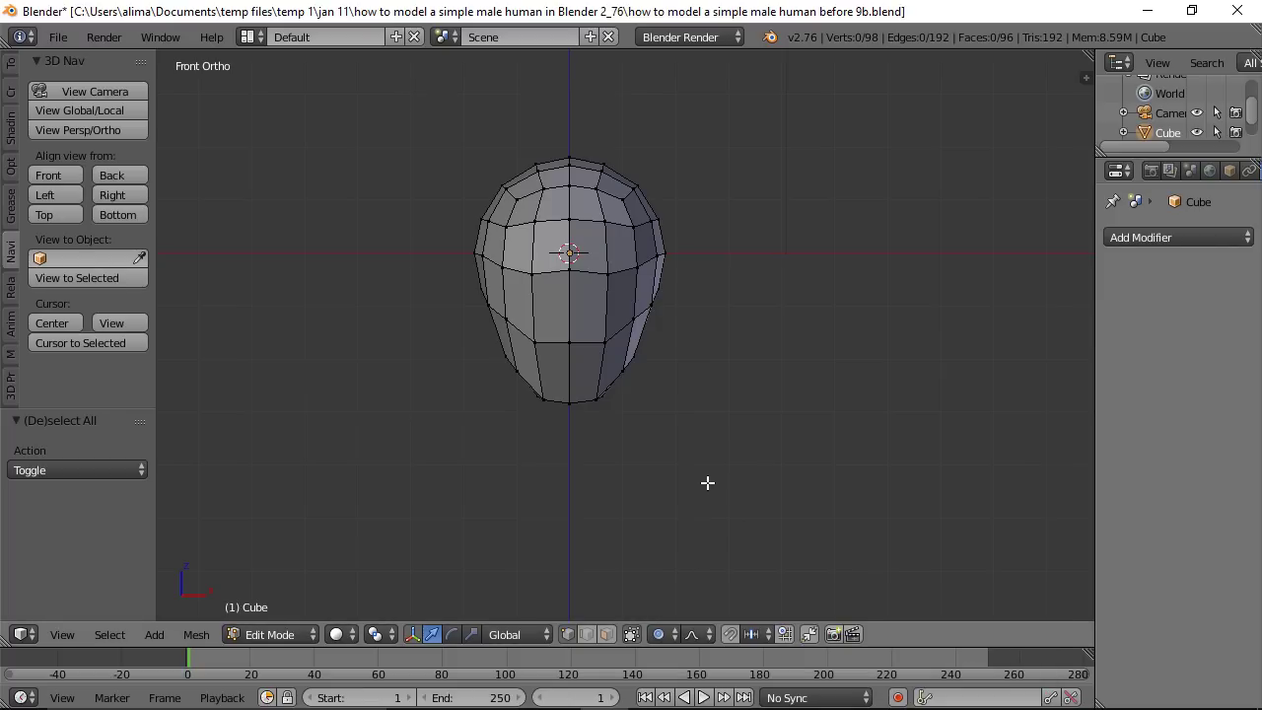
# Step: Turn off proportional editing and switch to face selection mode, with the head in front view
pyautogui.press('o')
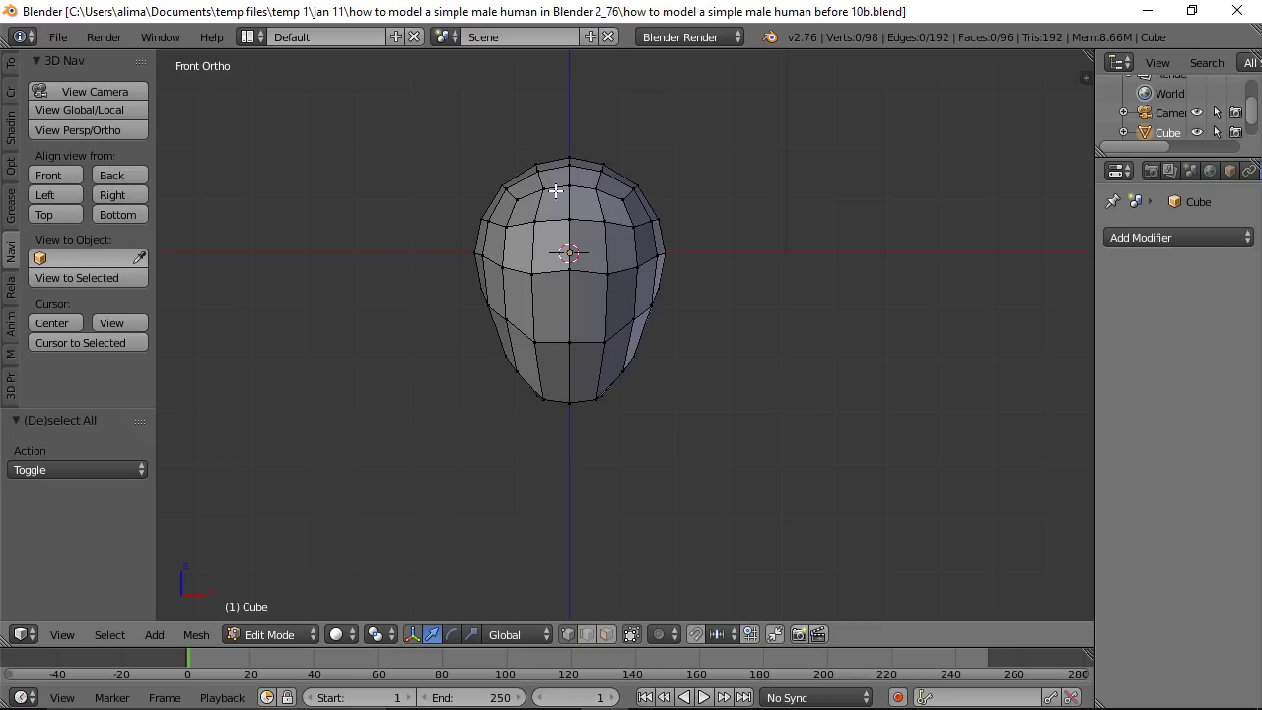
pyautogui.click(608, 634)
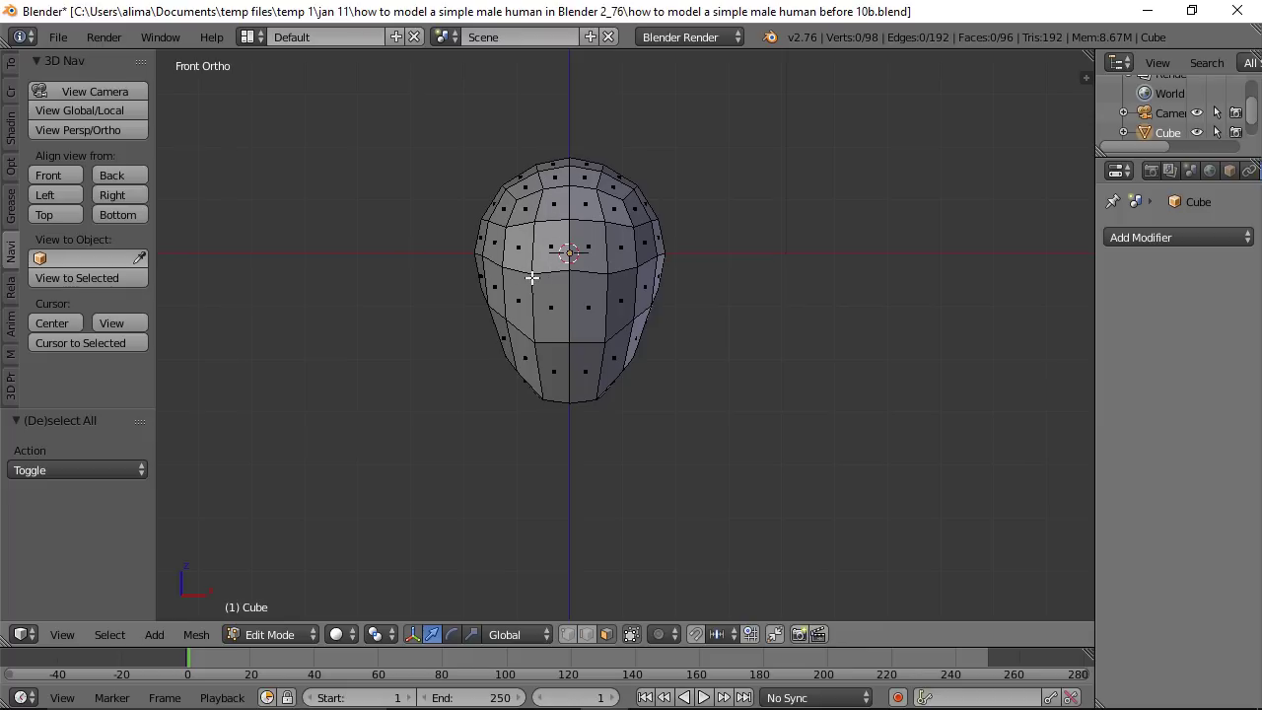
pyautogui.moveTo(465, 295); pyautogui.dragTo(644, 304, button='middle')
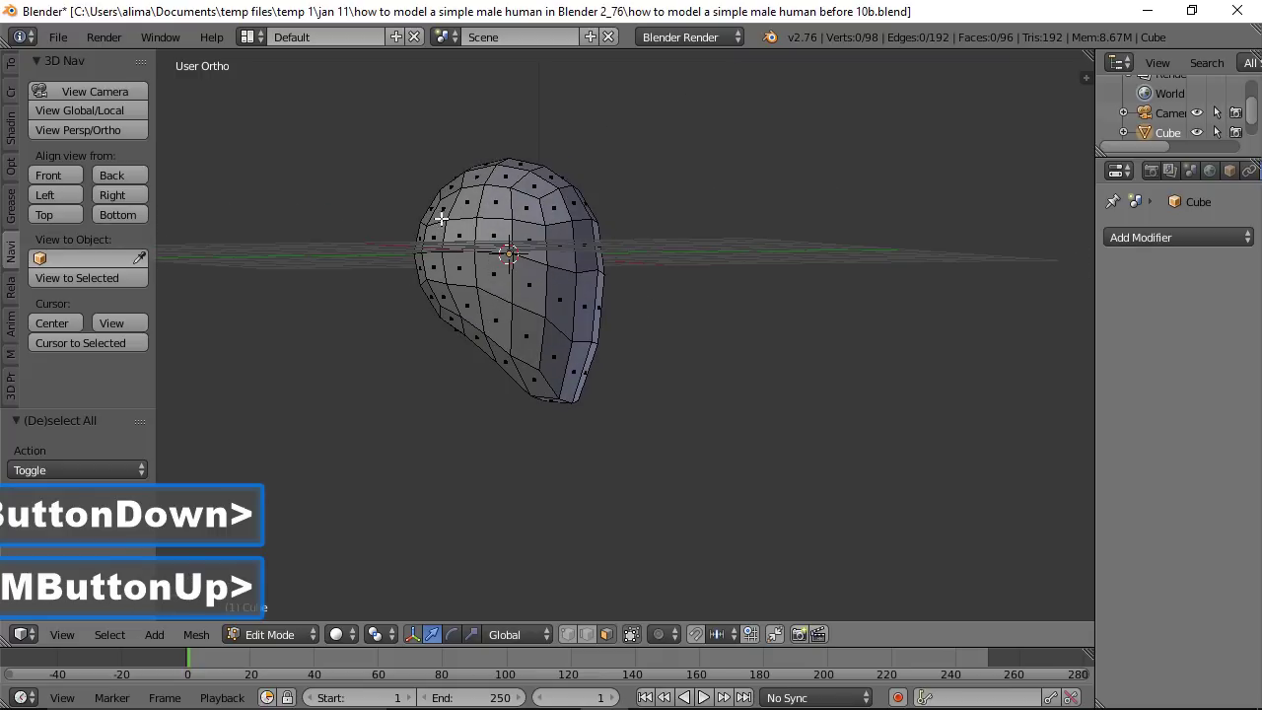
pyautogui.click(62, 175)
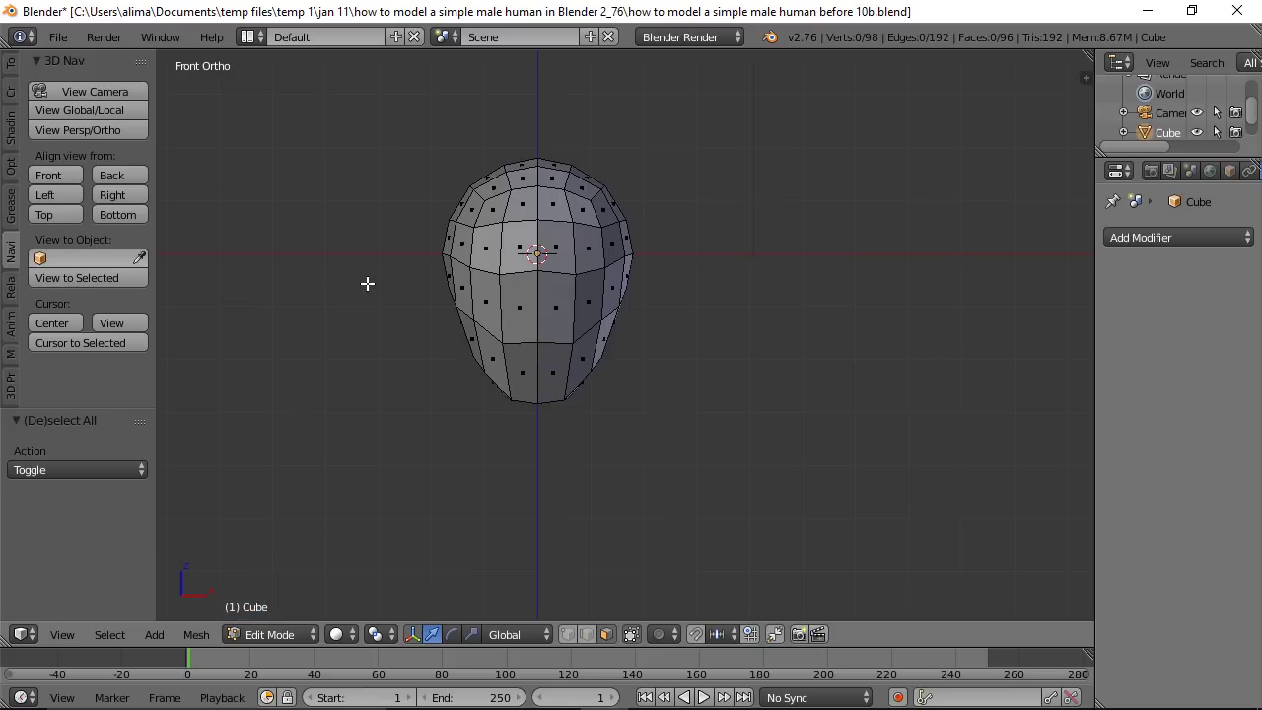
# Step: Select all faces of the head's negative X half in front wireframe view and delete them
pyautogui.press('z')
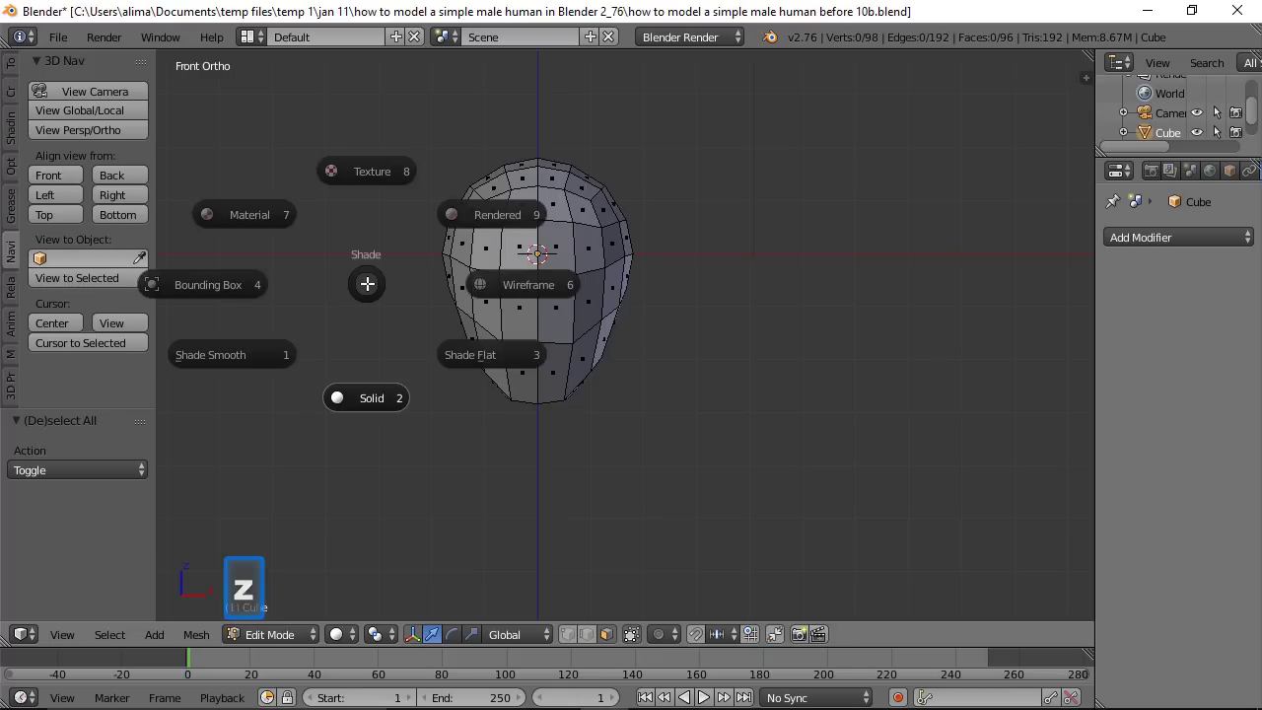
pyautogui.click(541, 285)
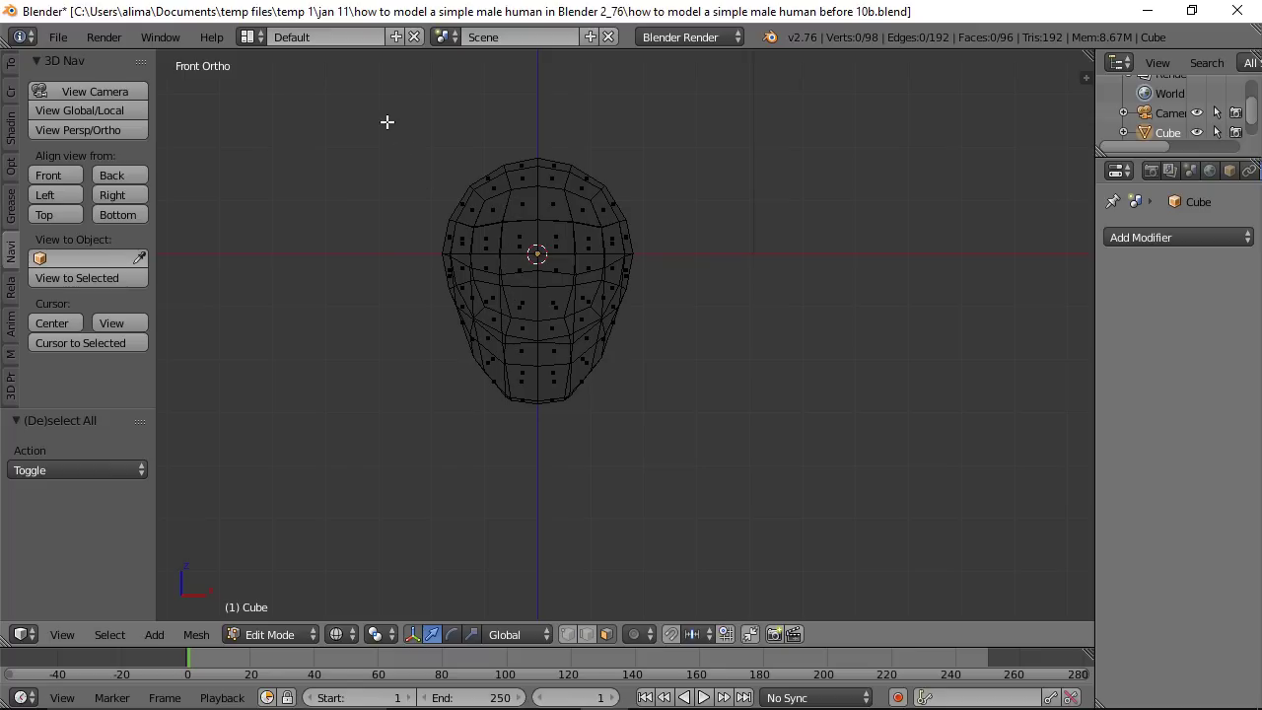
pyautogui.press('b')
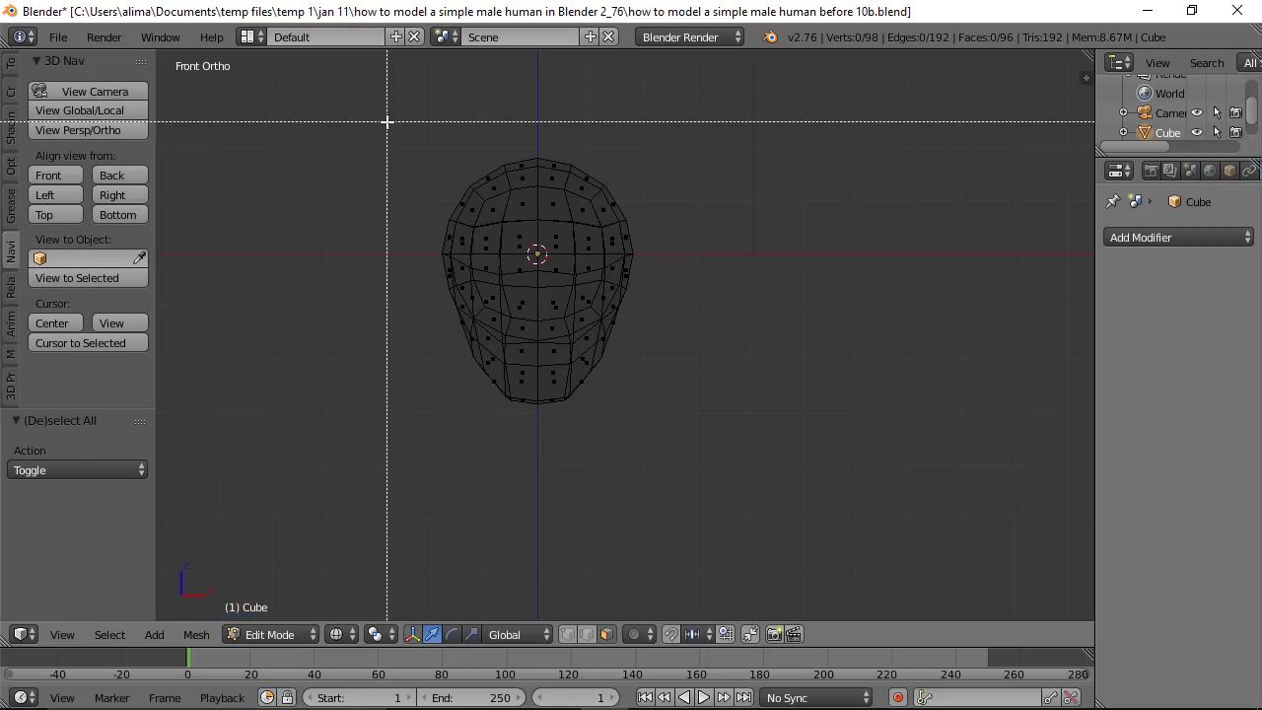
pyautogui.moveTo(387, 121); pyautogui.dragTo(541, 420)
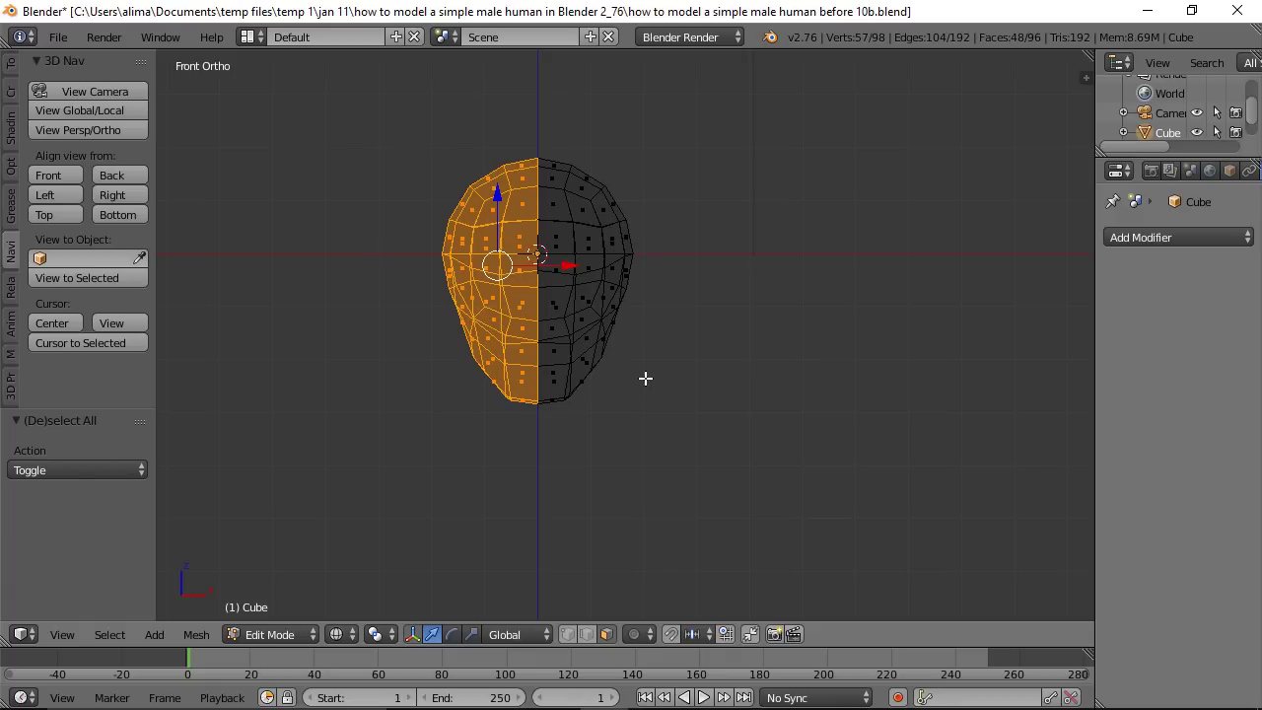
pyautogui.press('x')
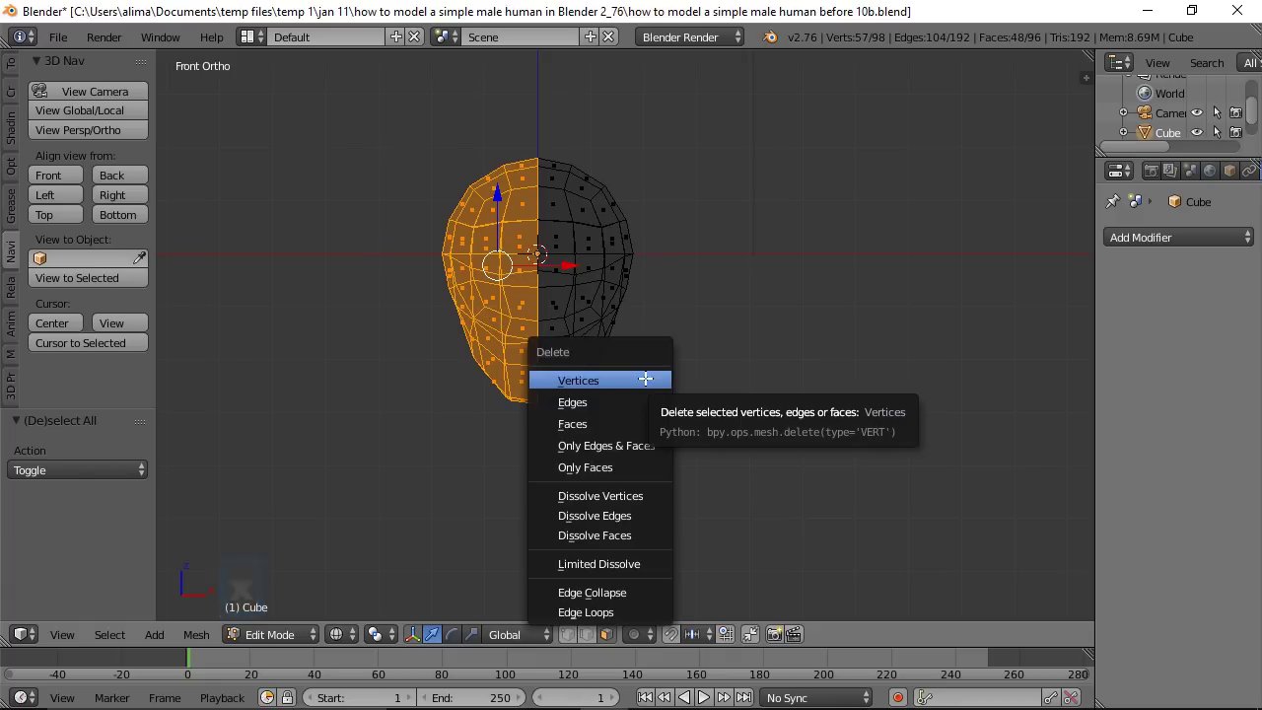
pyautogui.click(629, 425)
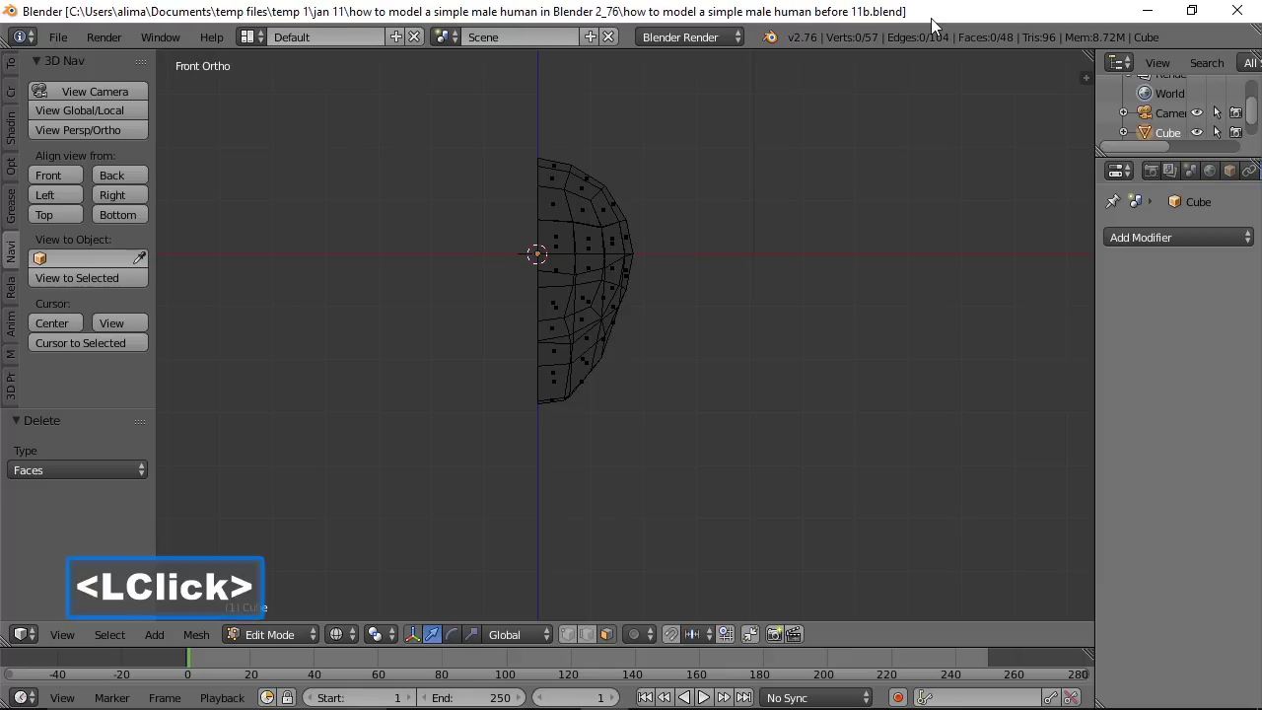
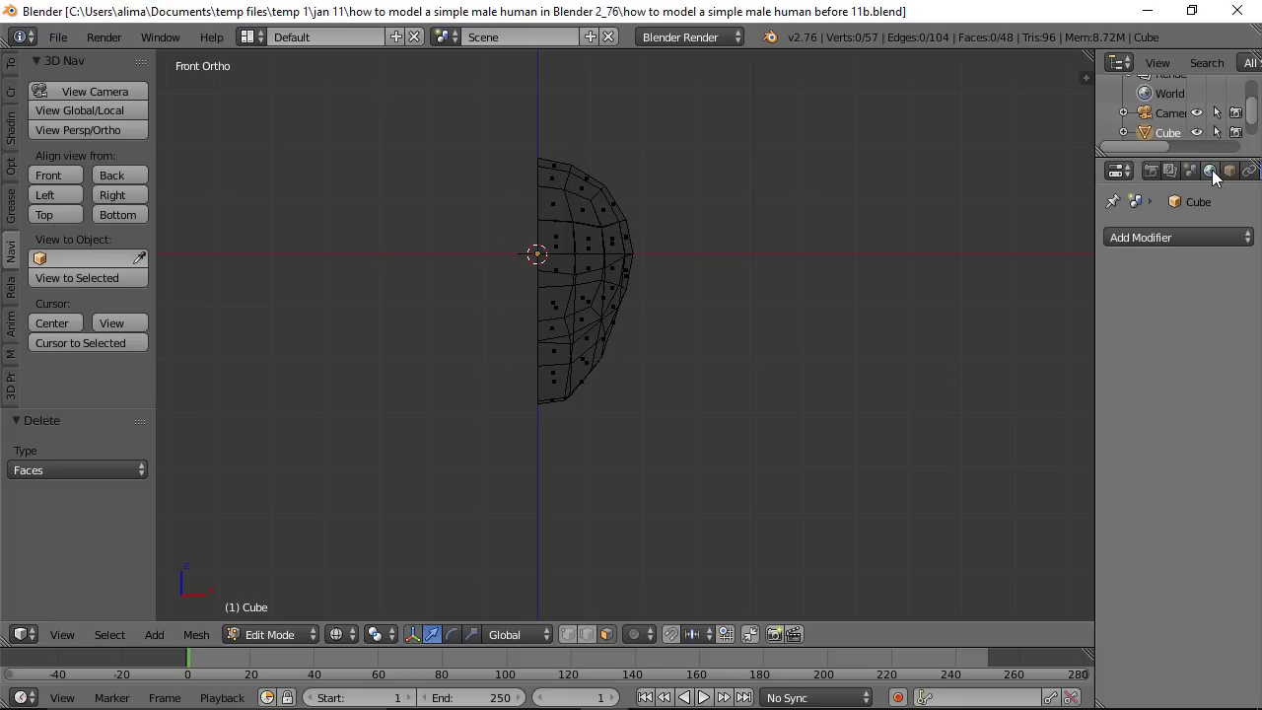
# Step: Add a Mirror modifier across X with clipping enabled, and adjust the edit cage to the modifier result
pyautogui.scroll(-2, 1221, 174)
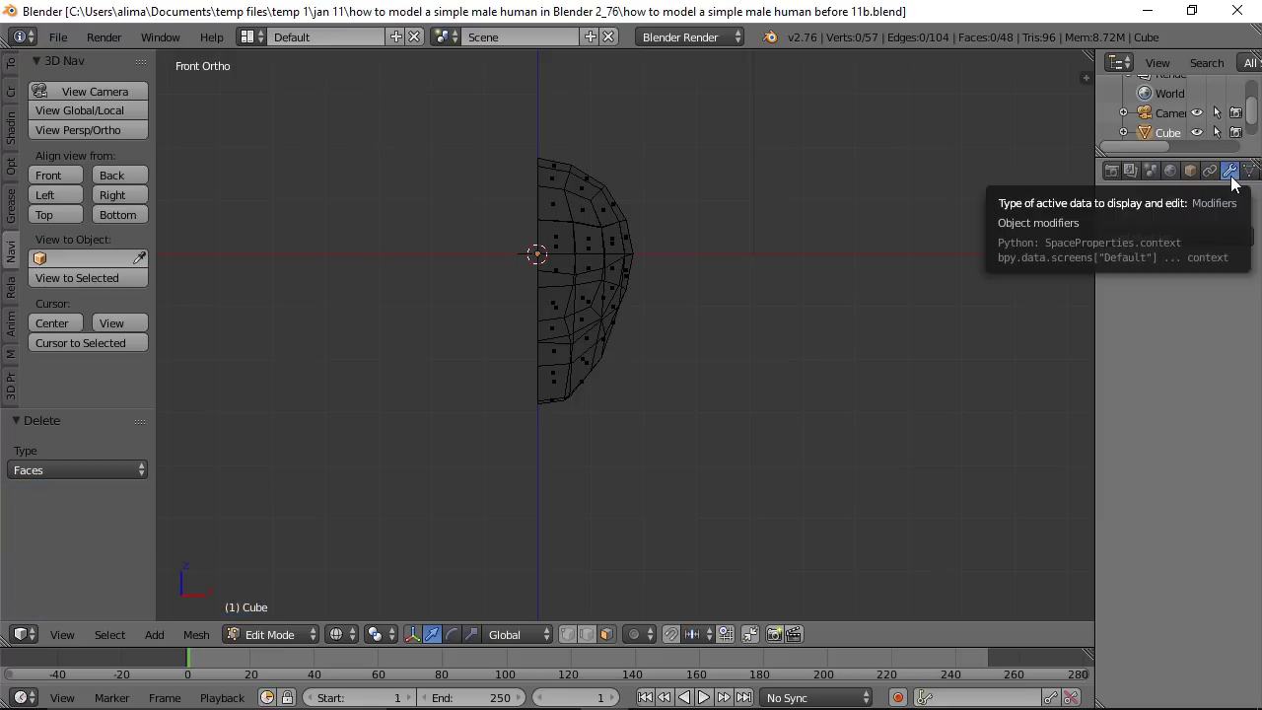
pyautogui.click(1247, 240)
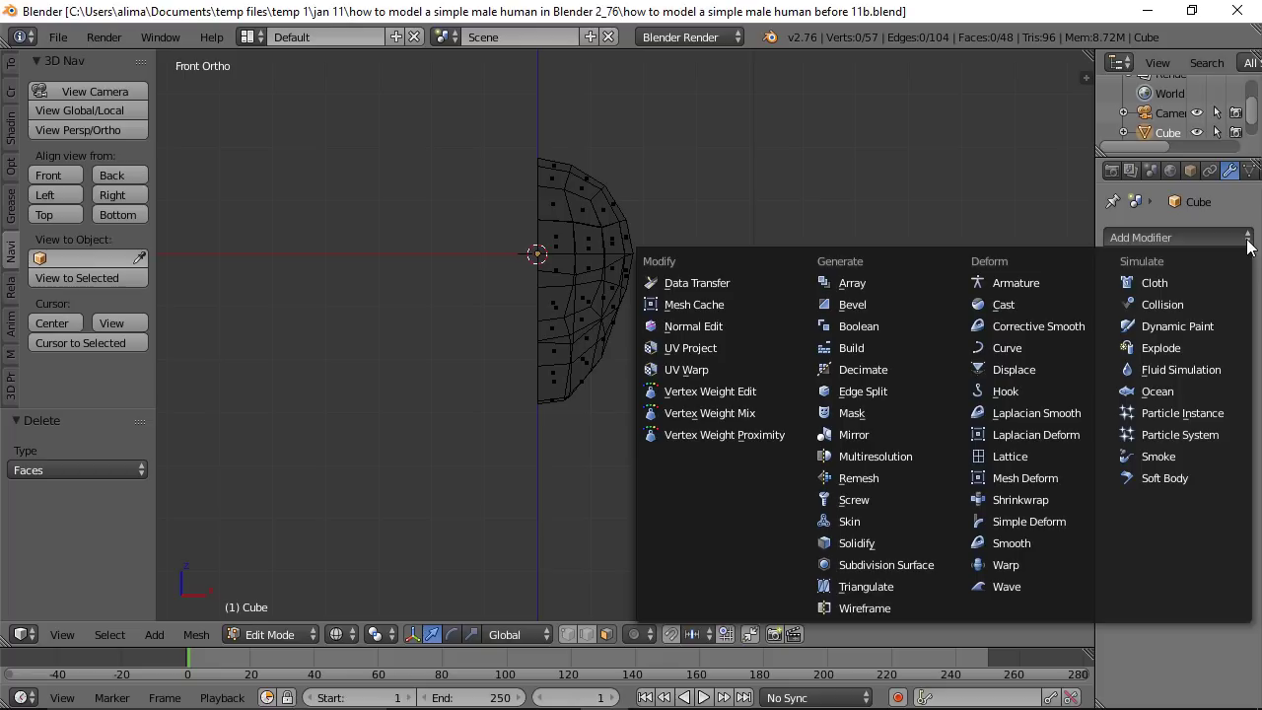
pyautogui.click(878, 435)
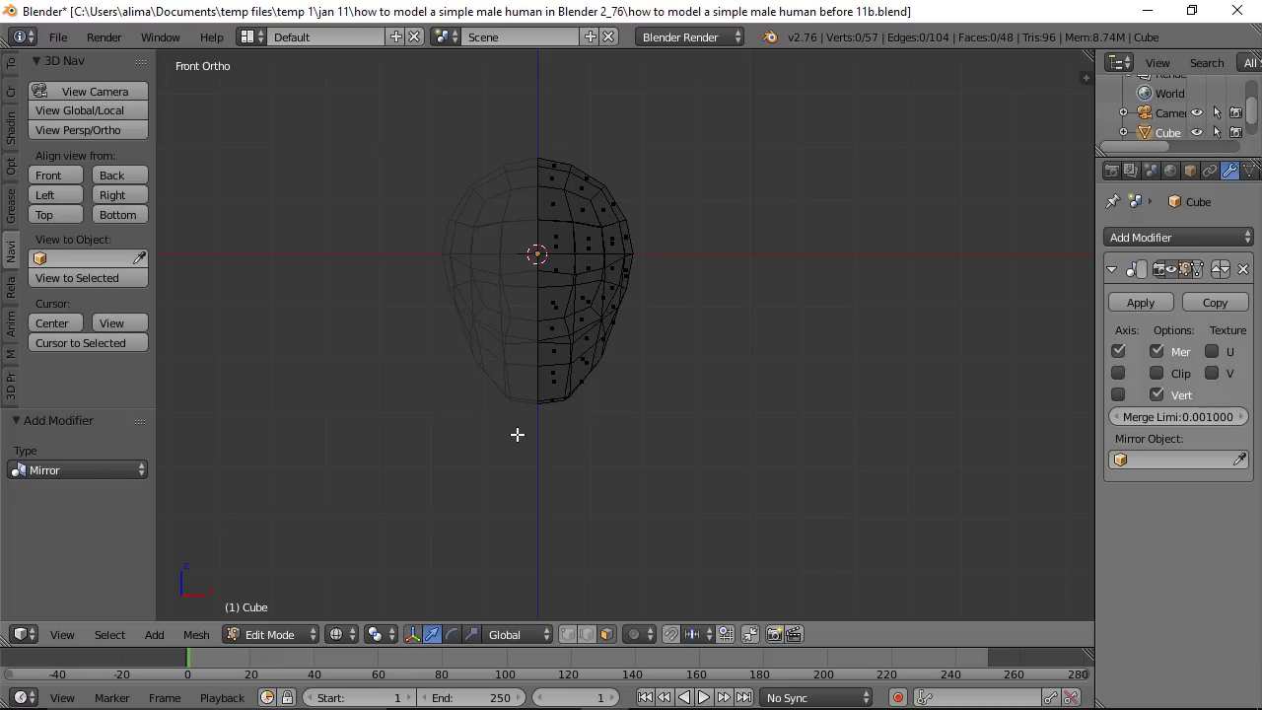
pyautogui.click(882, 205)
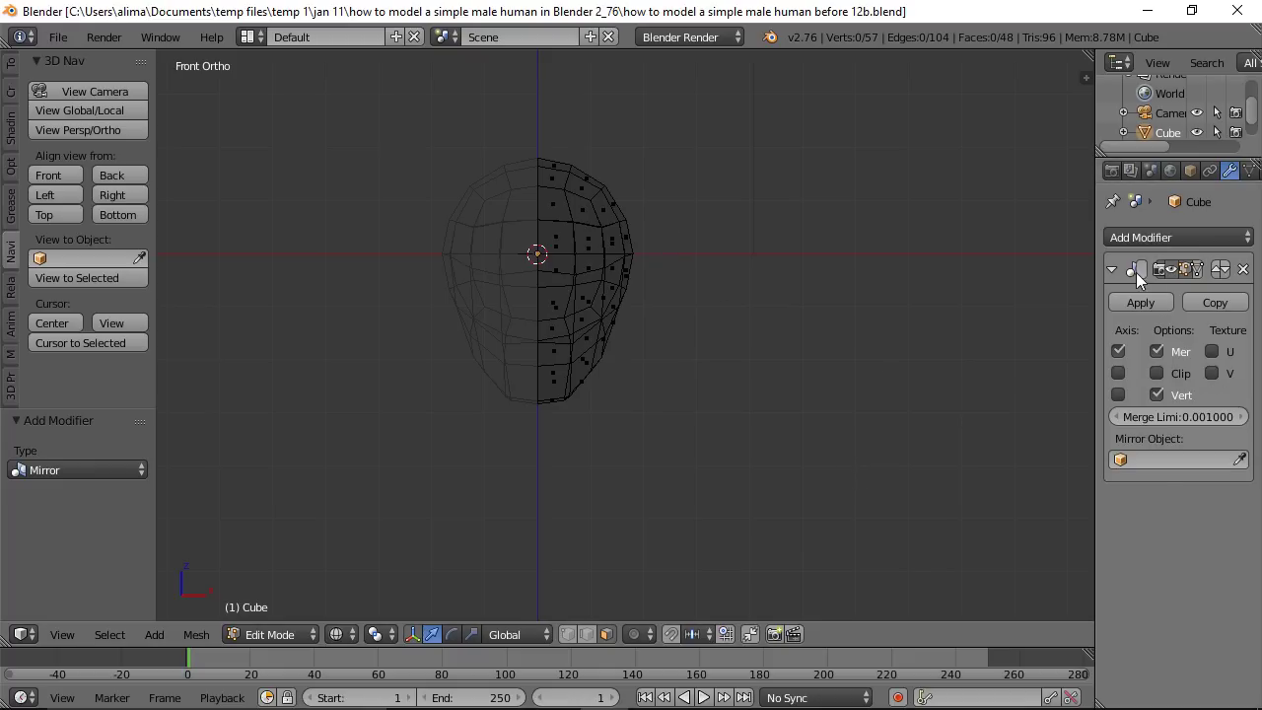
pyautogui.click(1158, 373)
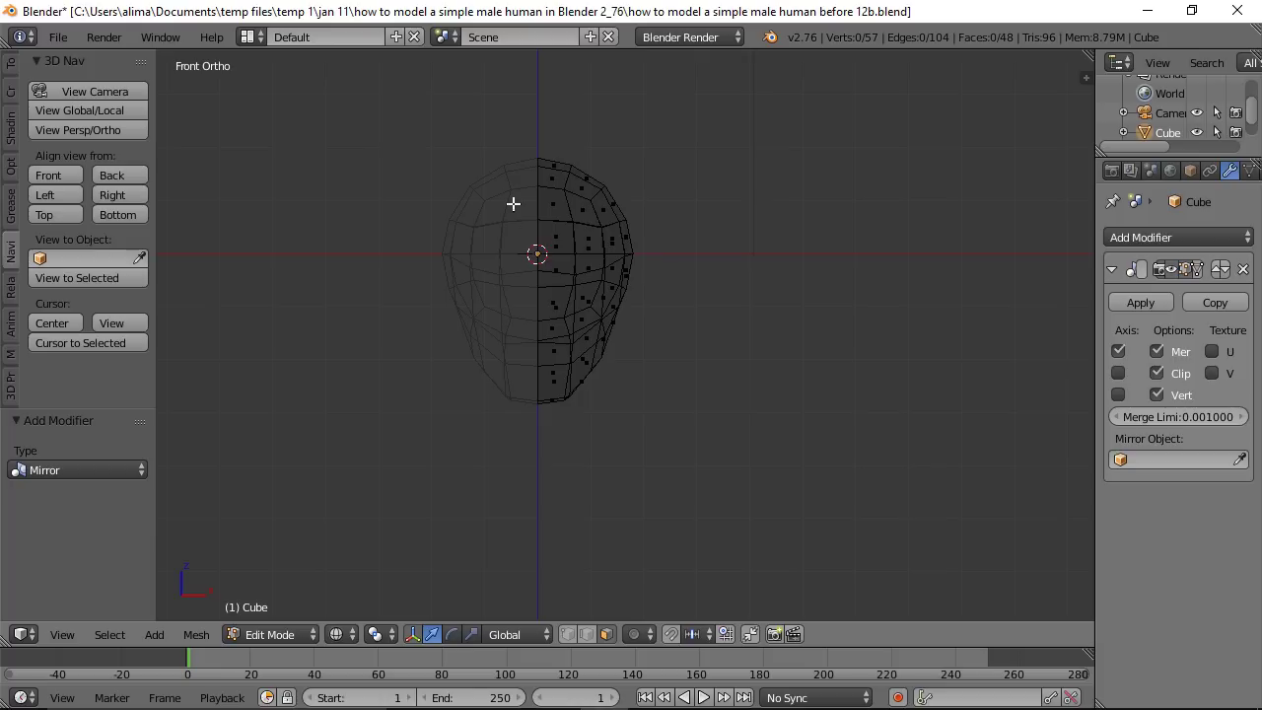
pyautogui.click(1196, 269)
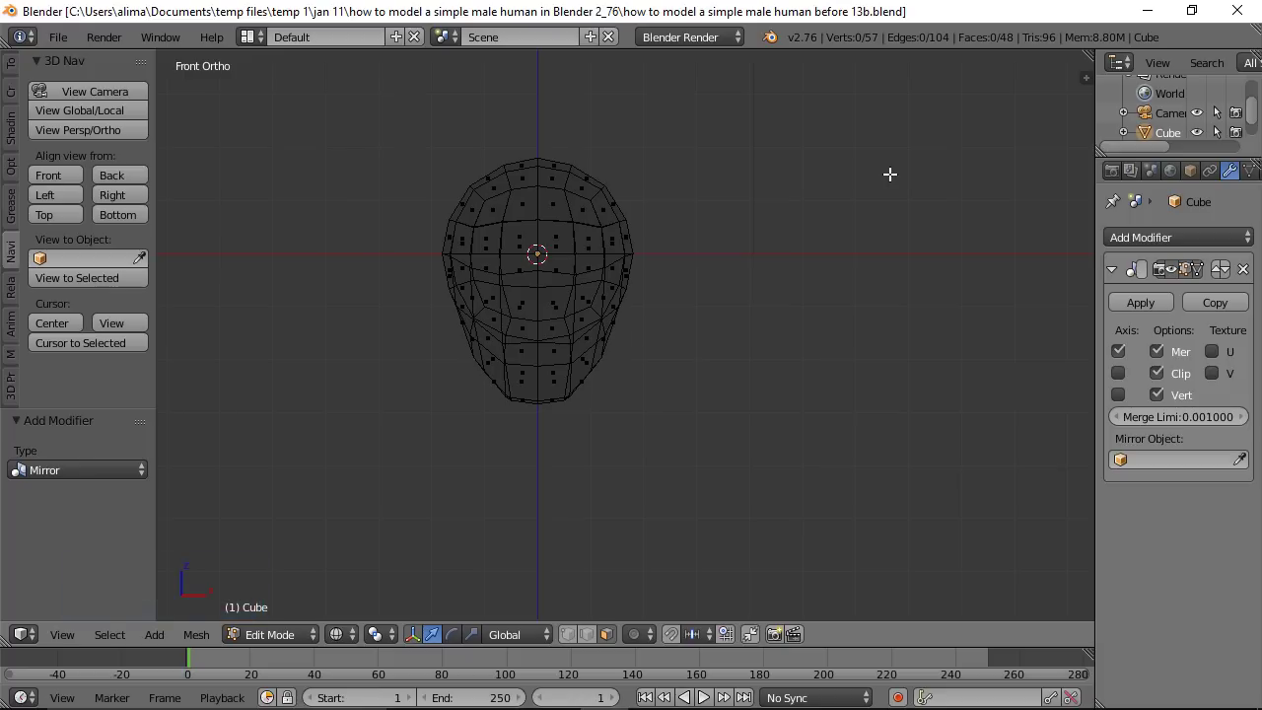
# Step: Return to solid shading and circle-select the four faces on the head's underside behind the chin, where the neck starts
pyautogui.press('z')
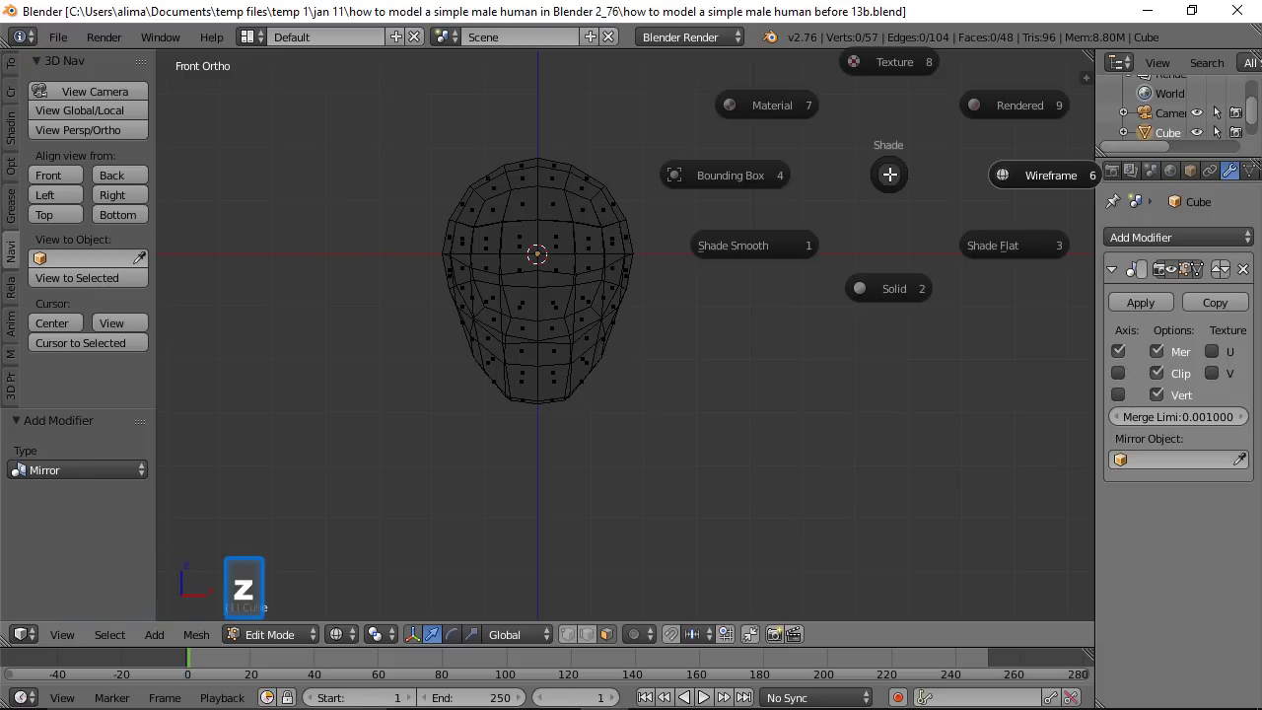
pyautogui.click(905, 292)
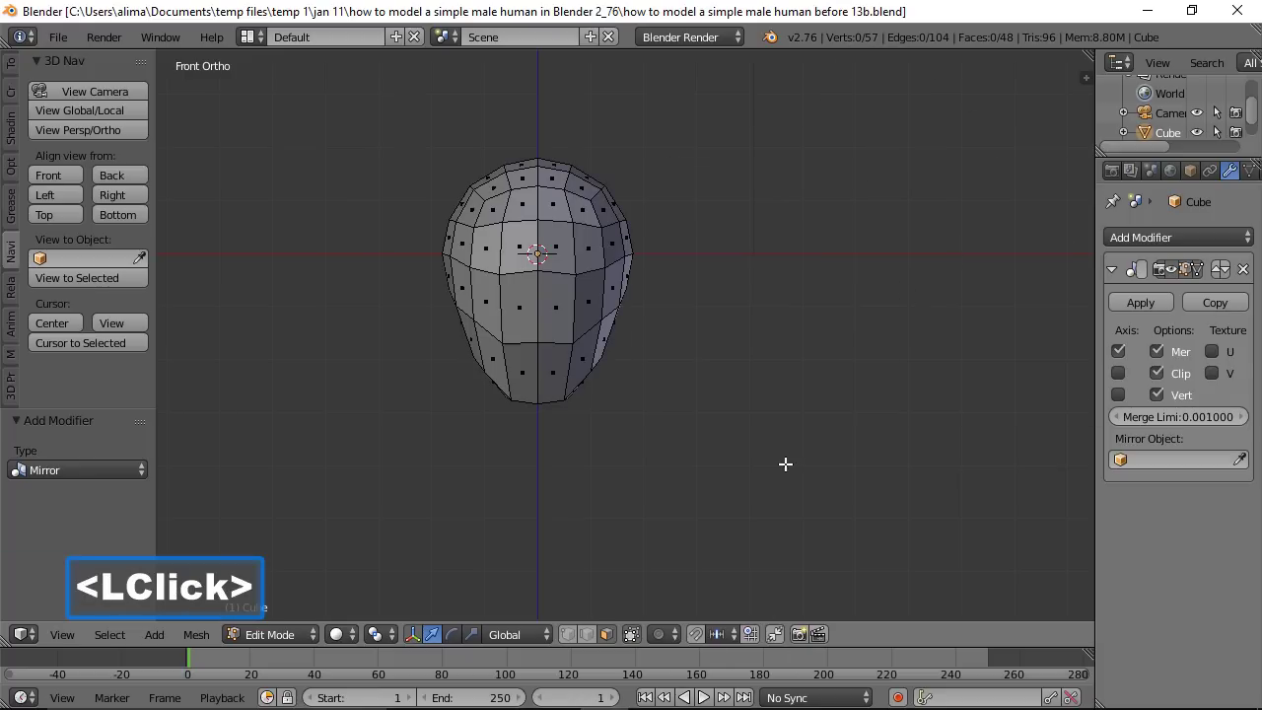
pyautogui.moveTo(839, 392); pyautogui.dragTo(481, 327, button='middle')
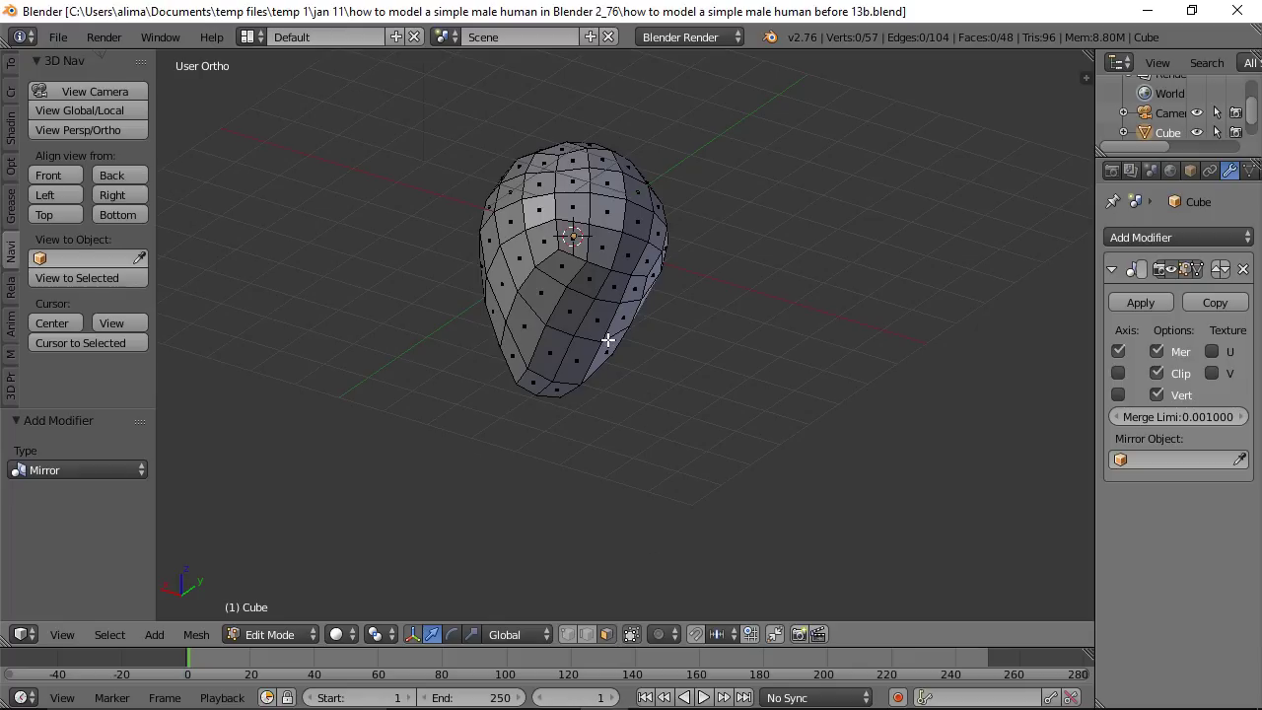
pyautogui.press('c')
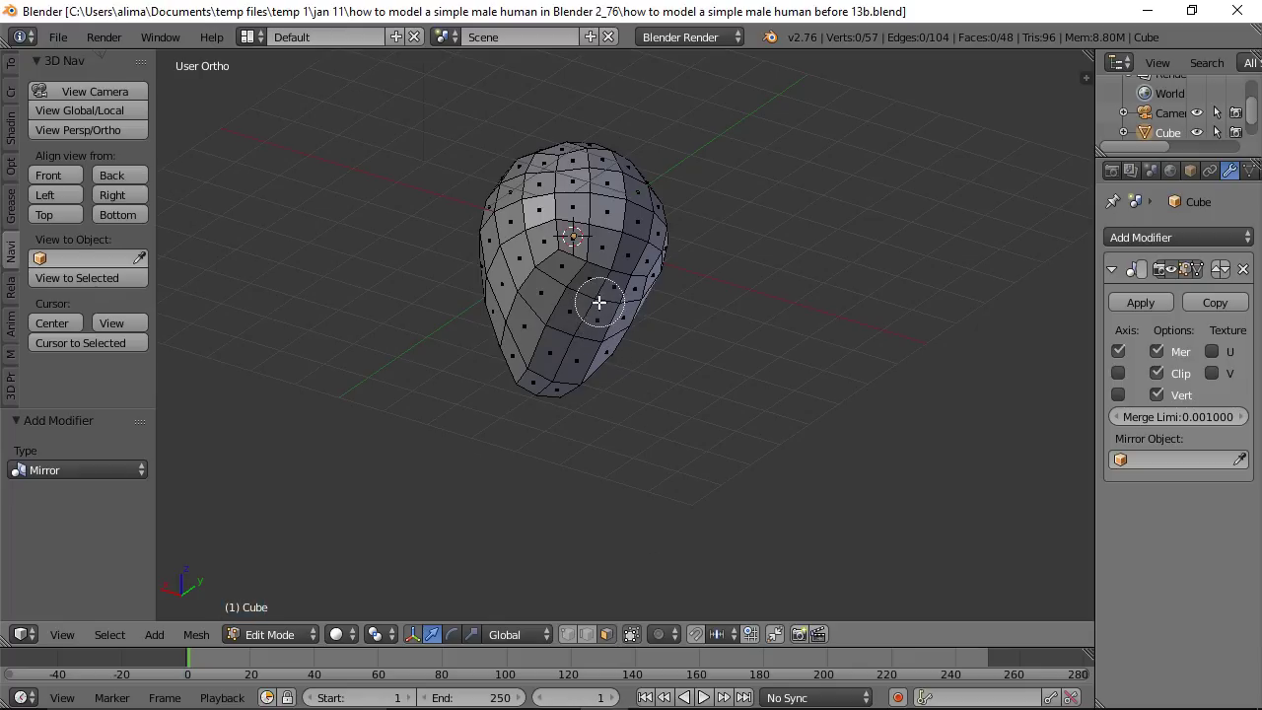
pyautogui.moveTo(575, 296); pyautogui.dragTo(566, 293)
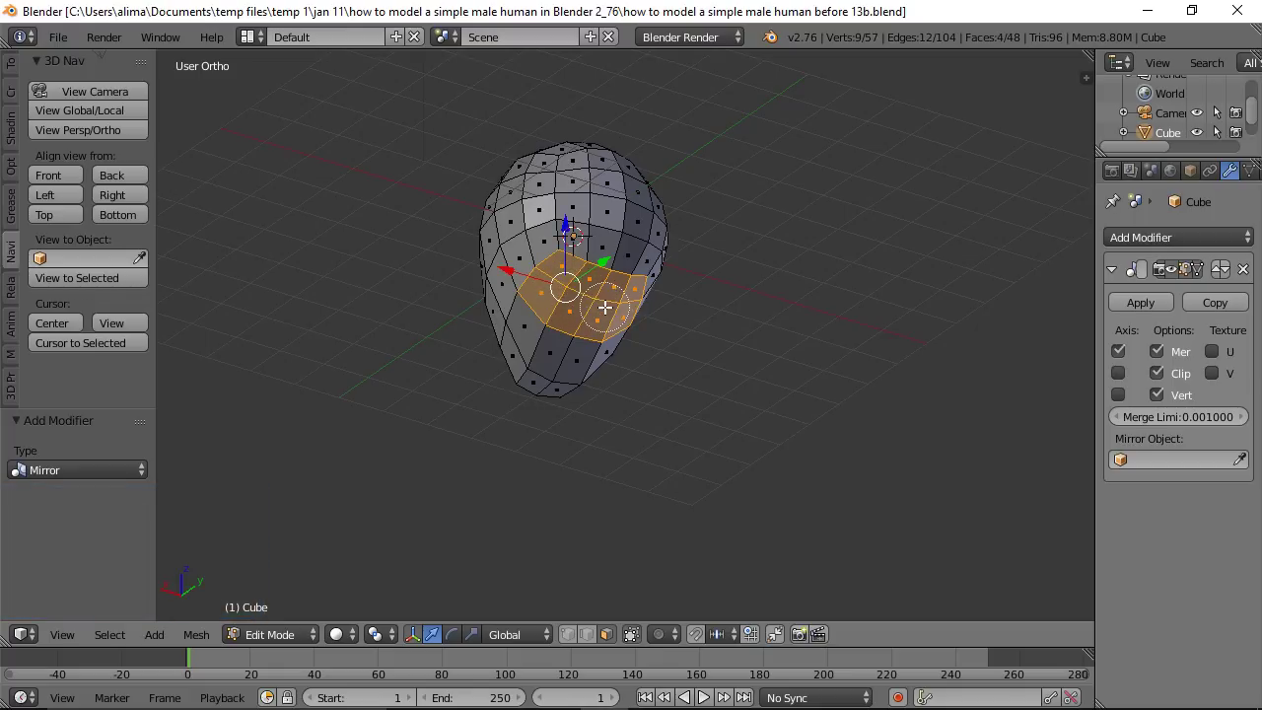
pyautogui.rightClick(595, 305)
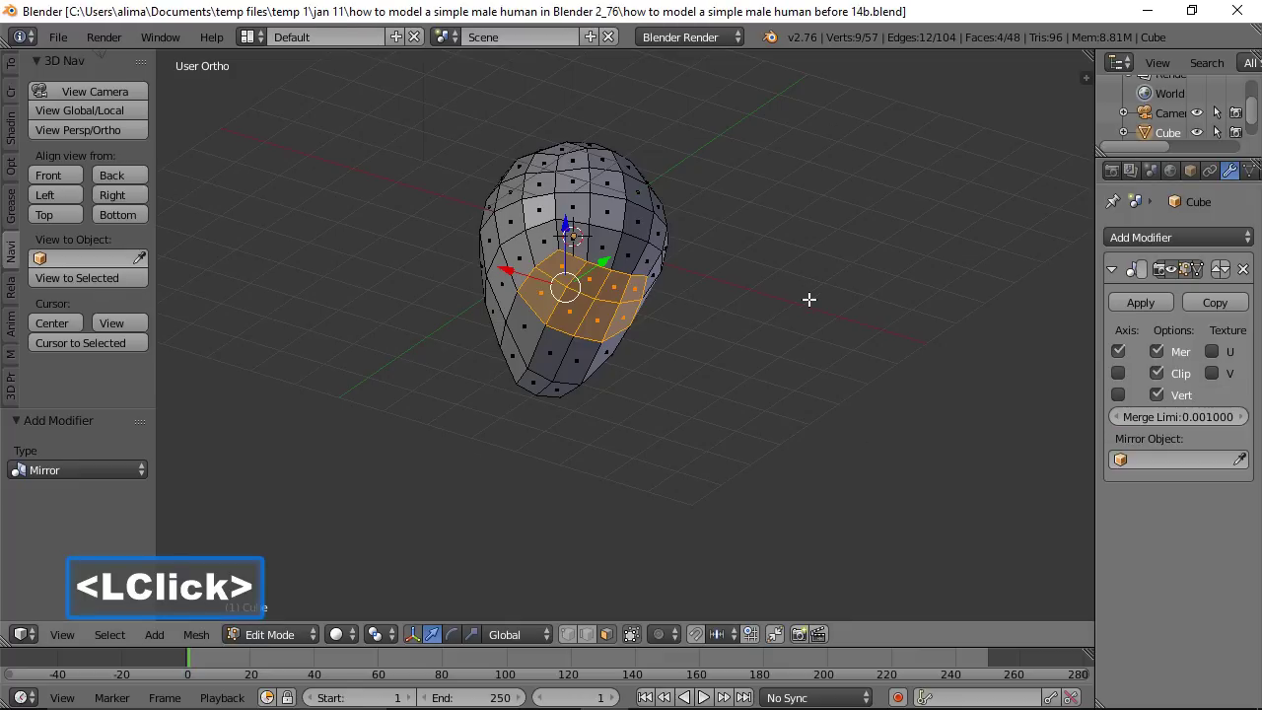
# Step: Scale the selected neck-base faces by about 1.28 along global Y in right side view
pyautogui.click(128, 193)
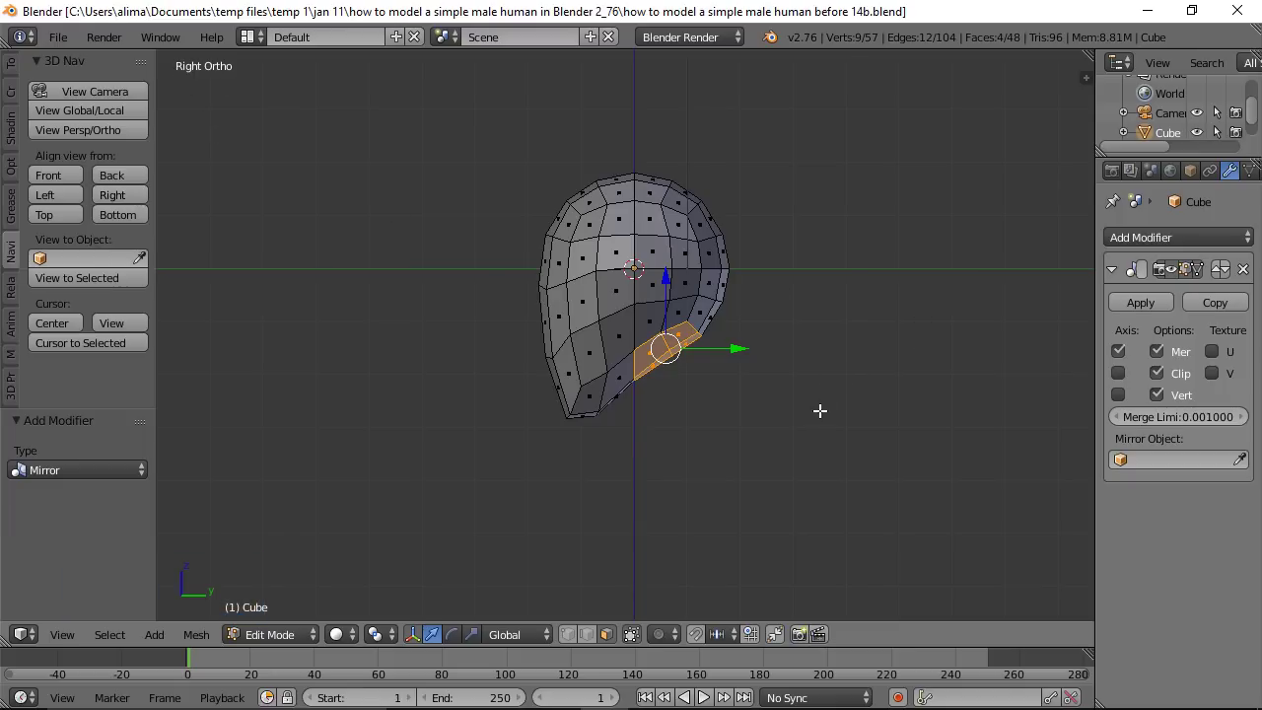
pyautogui.press('s')
pyautogui.press('y')
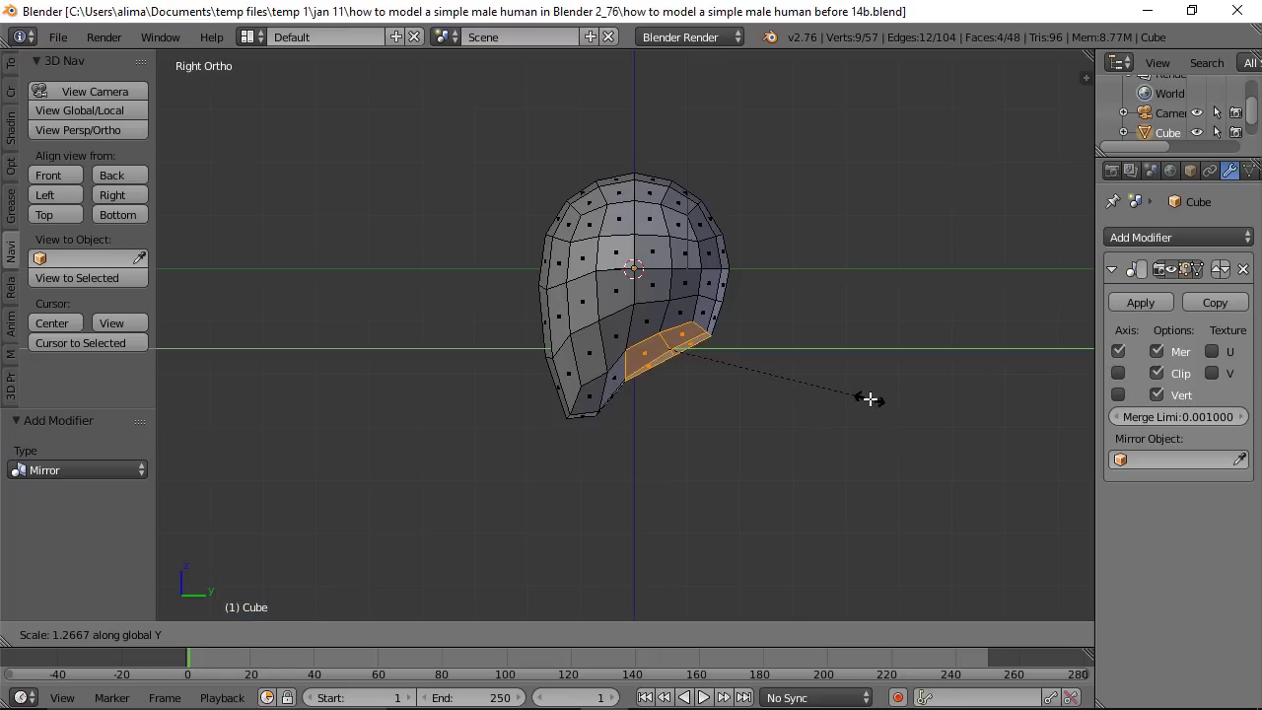
pyautogui.click(873, 398)
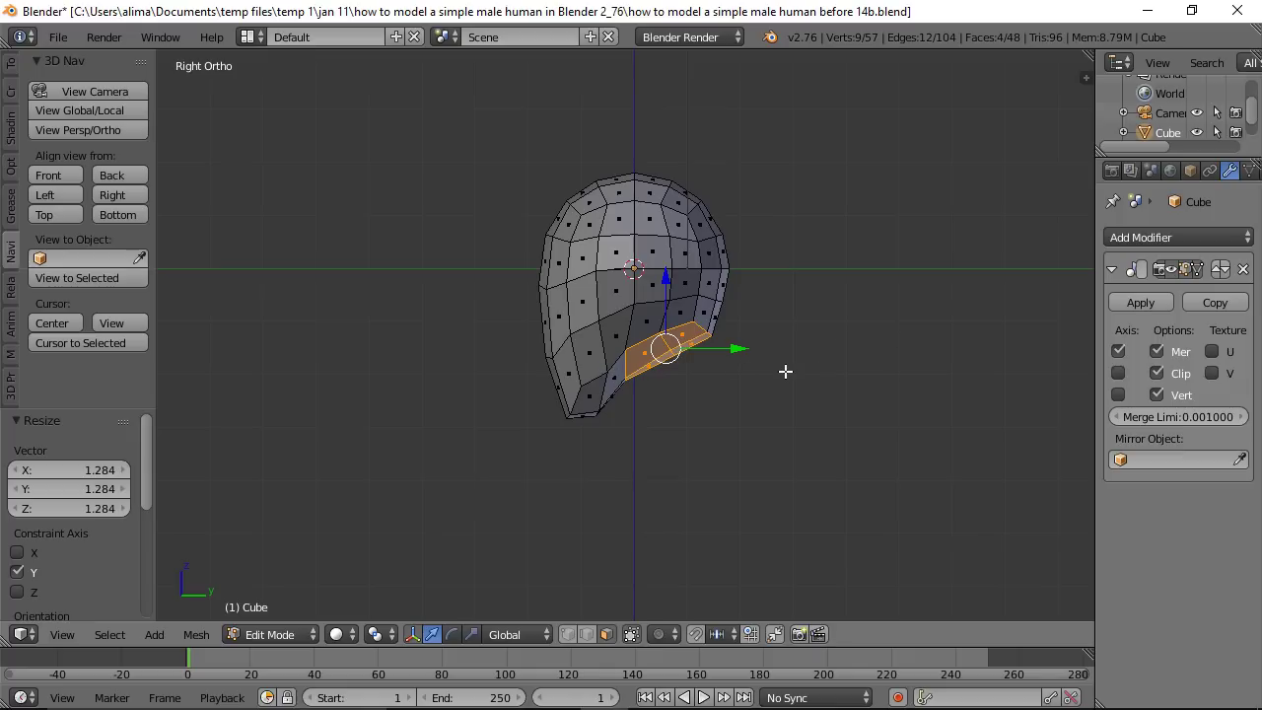
# Step: Extrude the selected faces about 1.79 downward along global Z to form the neck
pyautogui.press('e')
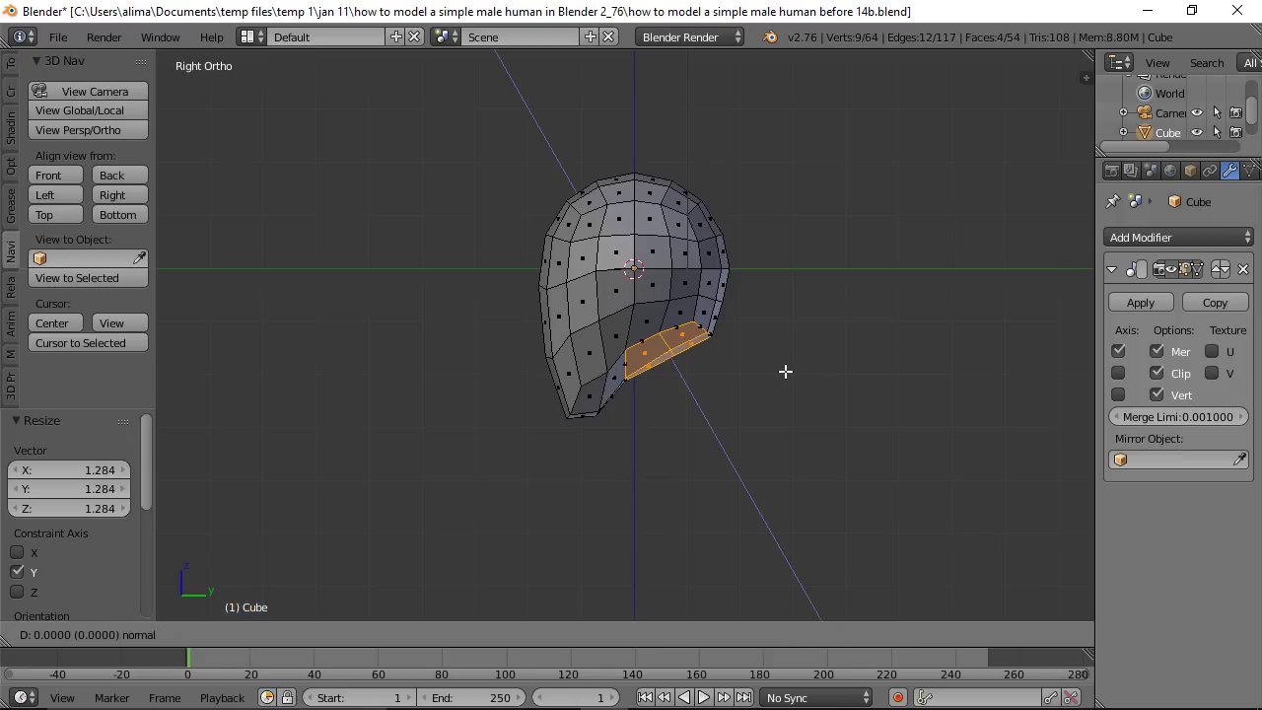
pyautogui.press('z')
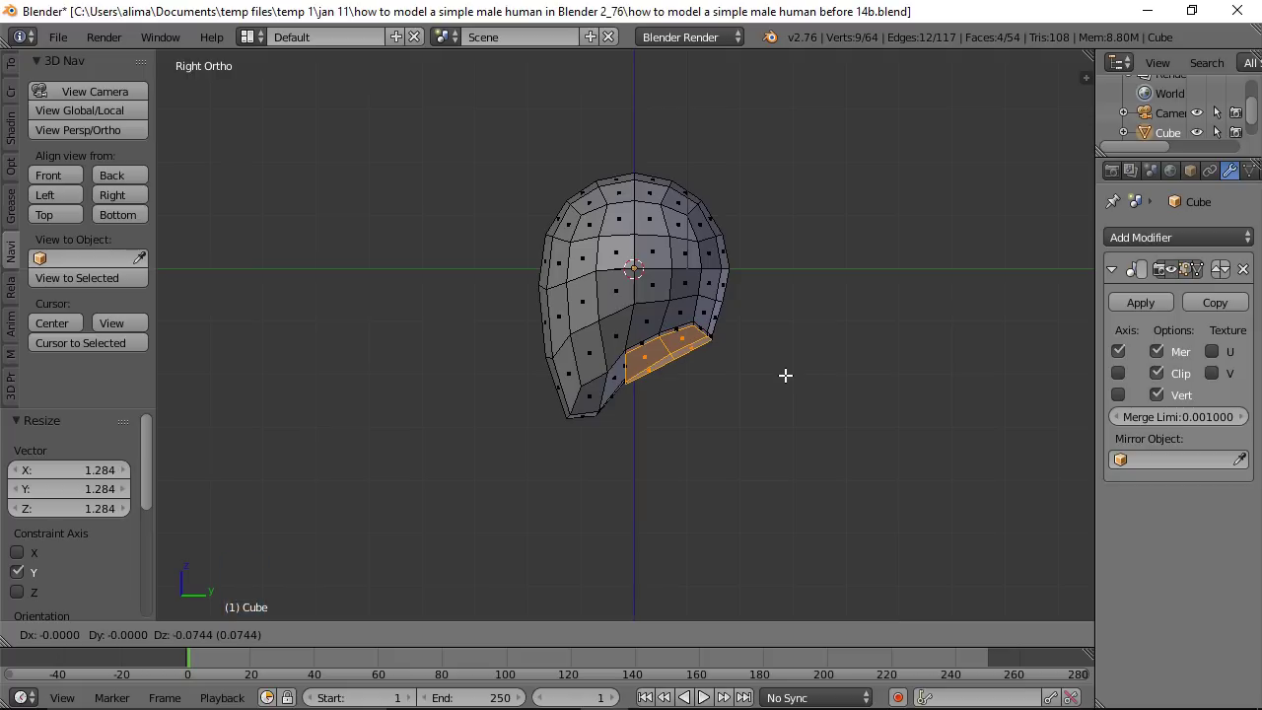
pyautogui.press('z')
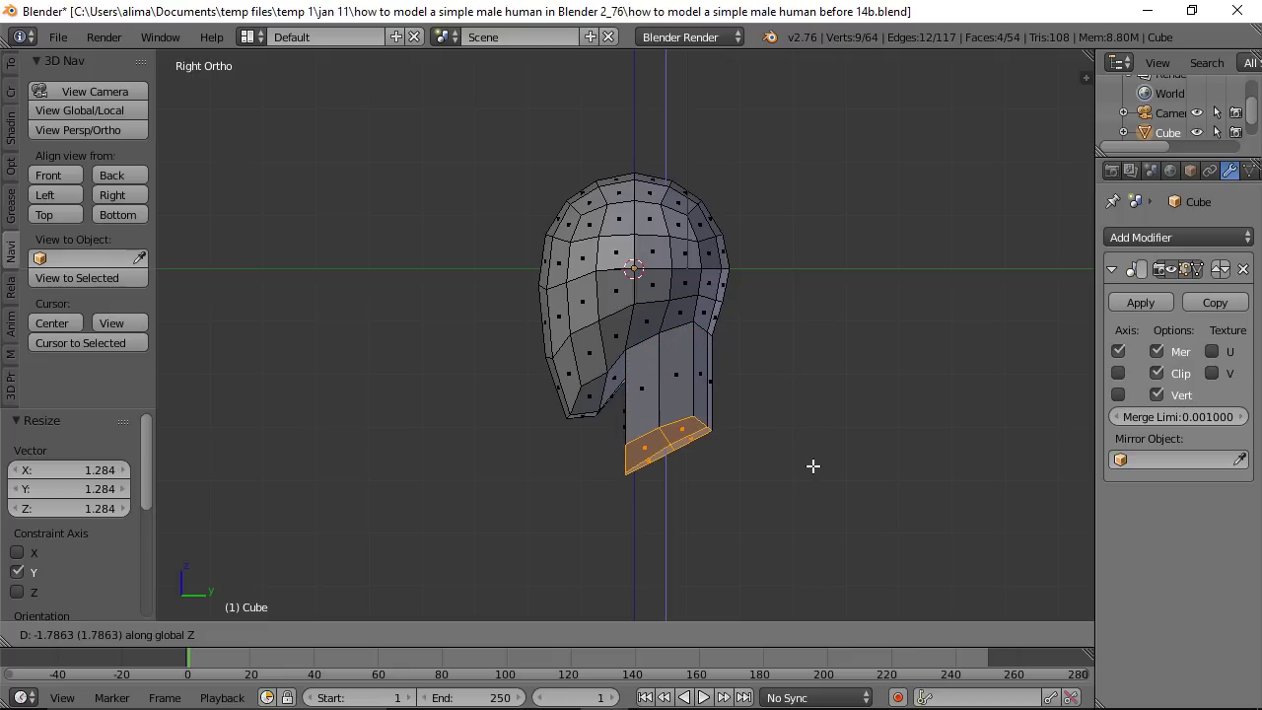
pyautogui.click(814, 466)
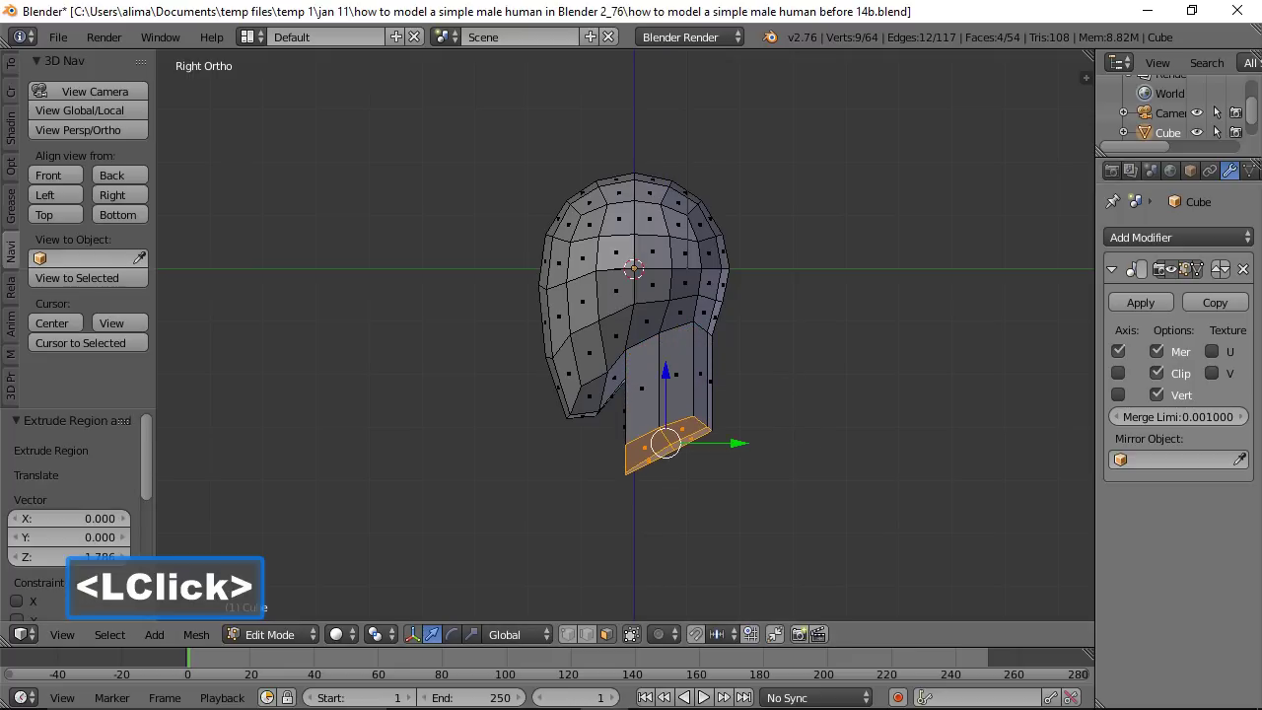
pyautogui.click(822, 467)
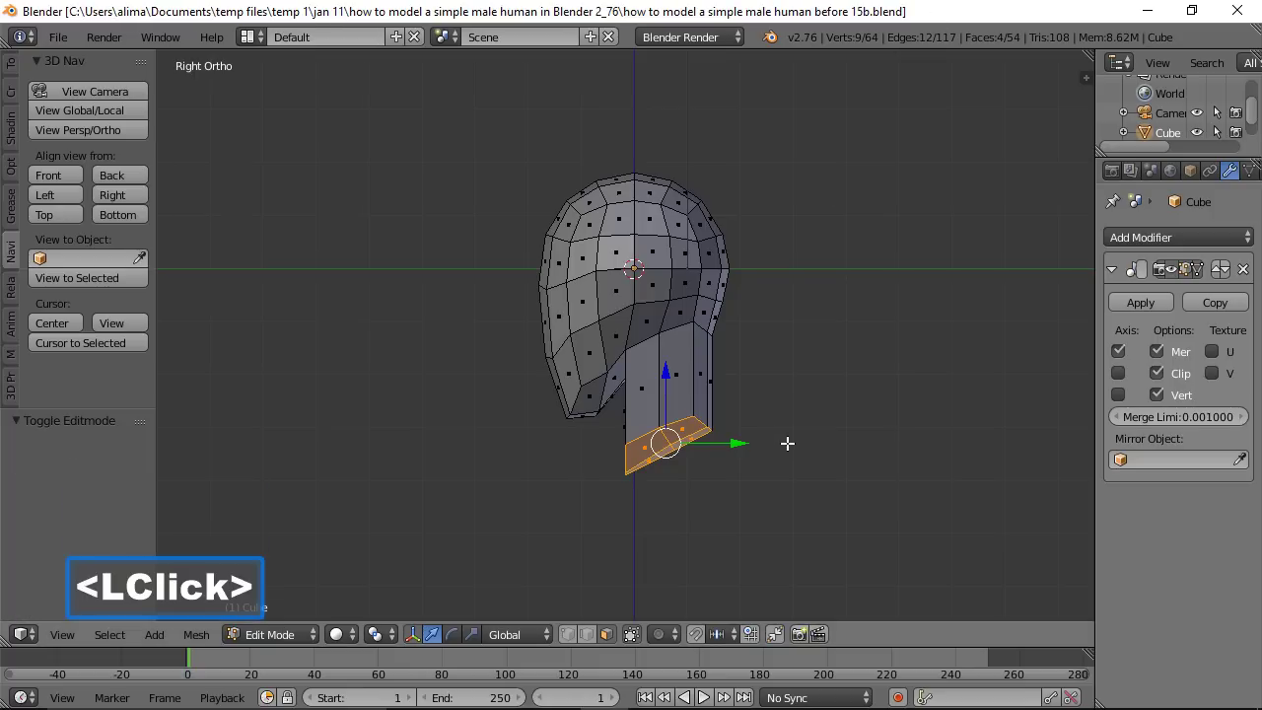
# Step: Scale the neck's bottom faces by about 1.64 along global Y and save a copy as "how to model a simple male human before 16b.blend"
pyautogui.press('s')
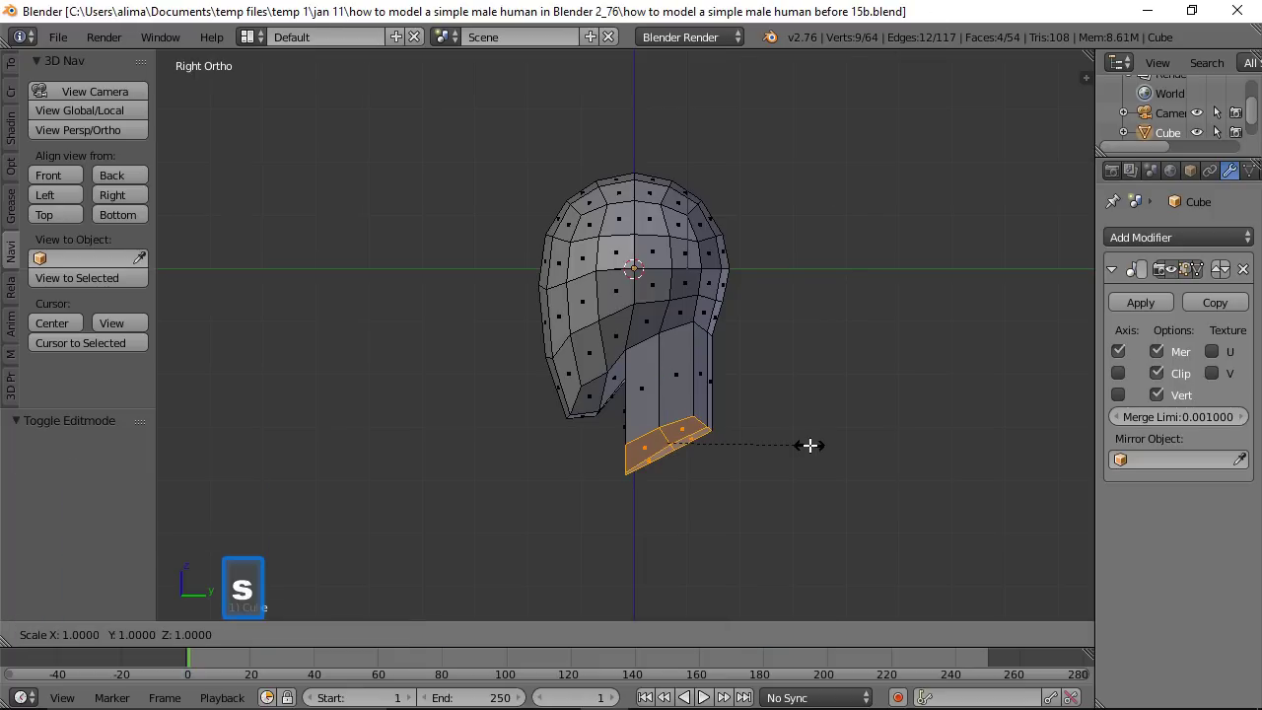
pyautogui.press('y')
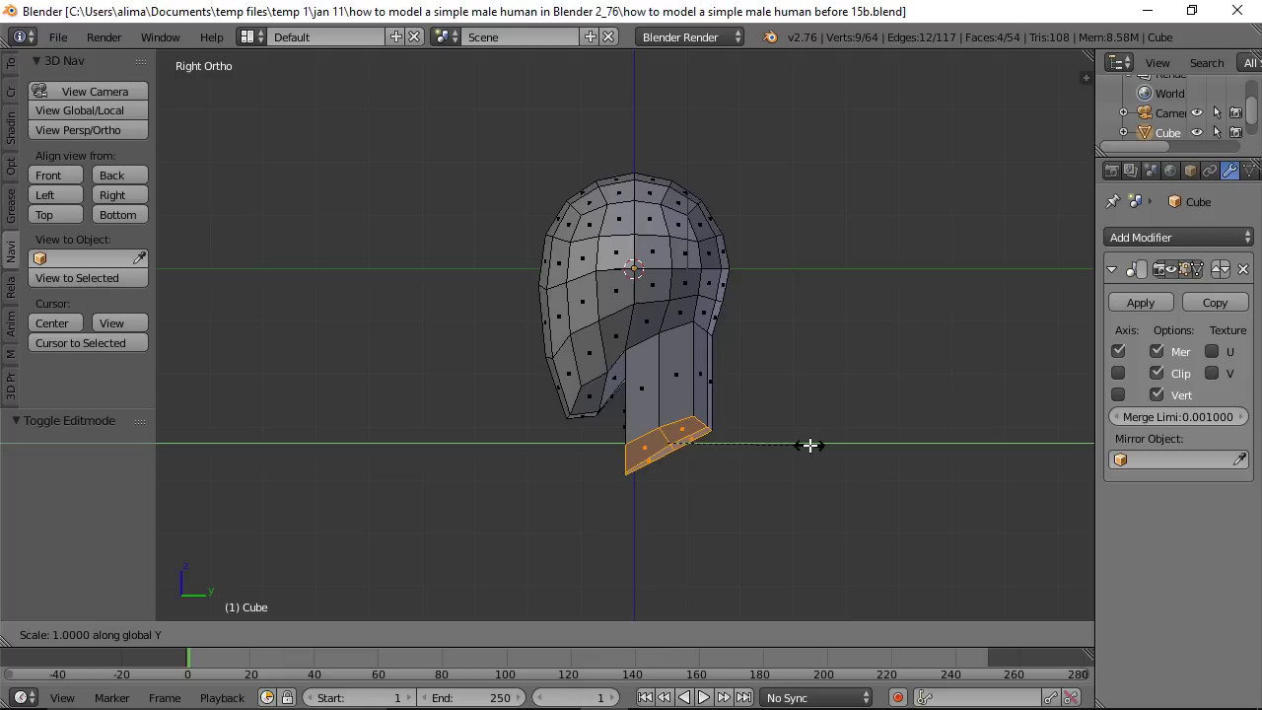
pyautogui.click(901, 440)
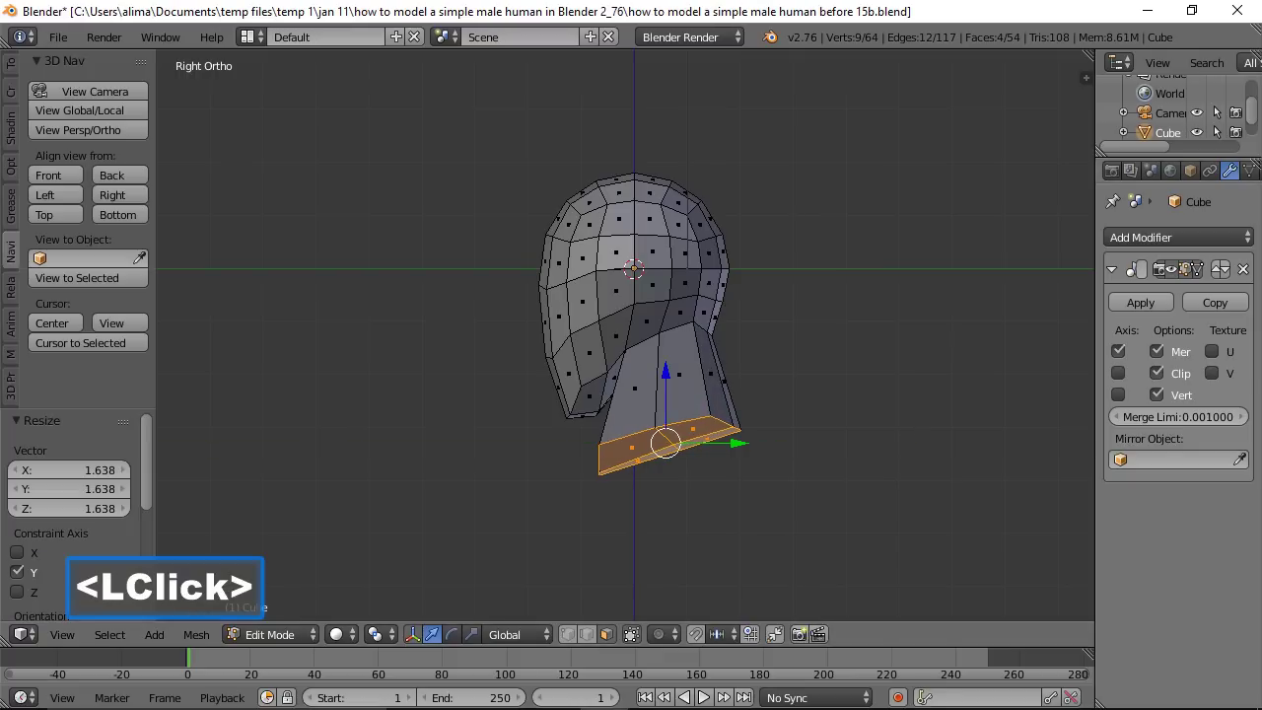
pyautogui.hotkey('ctrl', 'alt', 's')
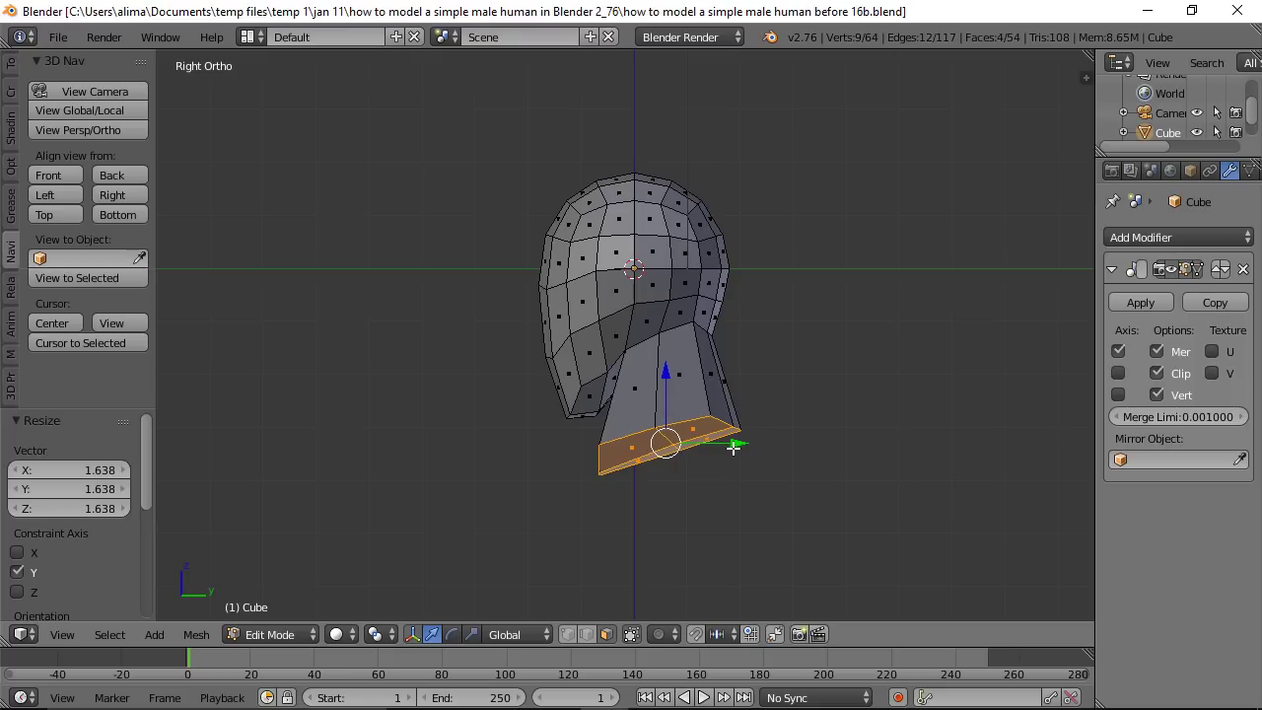
# Step: Move the neck's bottom faces backward along global Y and scale them by about 1.97 along global X in front view
pyautogui.moveTo(740, 445); pyautogui.dragTo(766, 439)
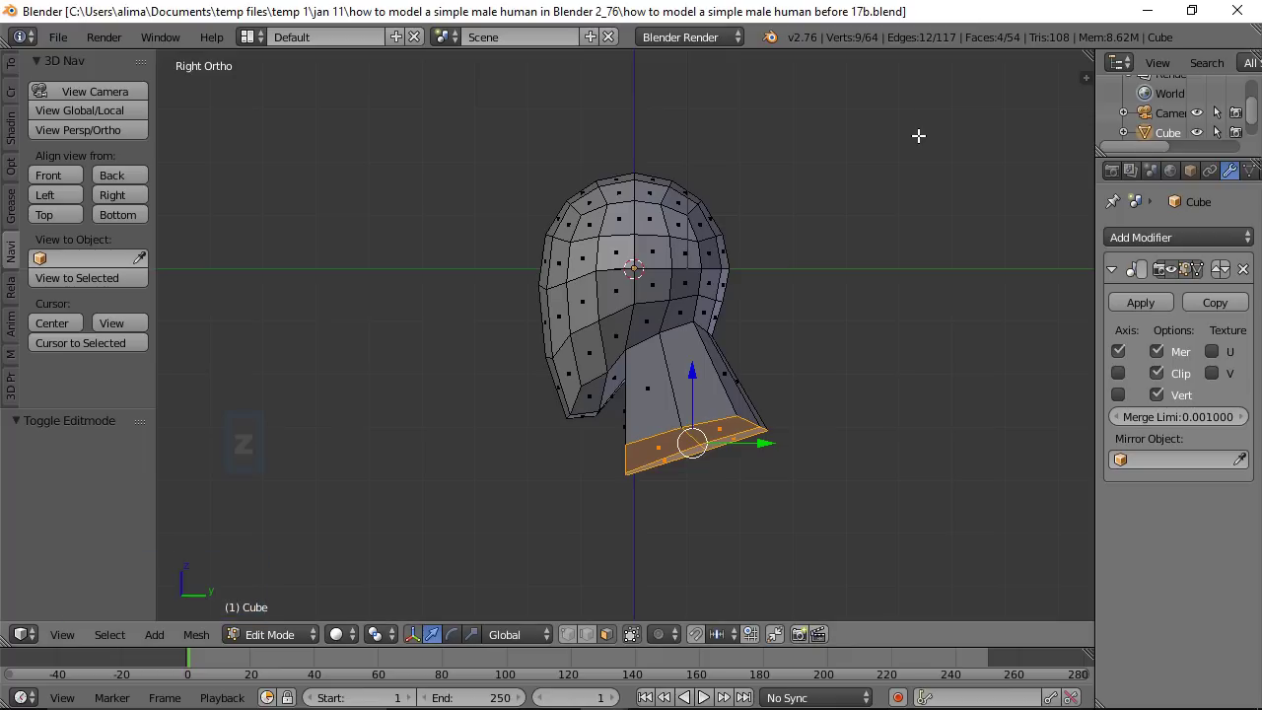
pyautogui.click(63, 171)
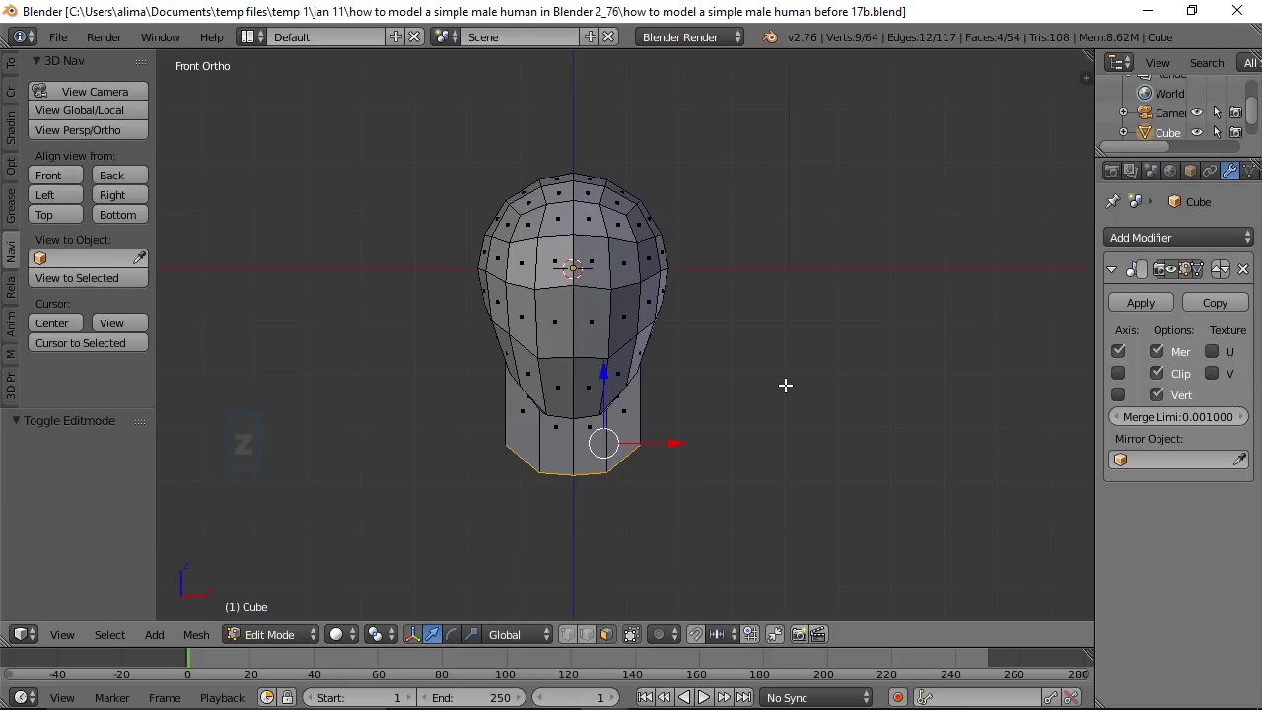
pyautogui.press('s')
pyautogui.press('x')
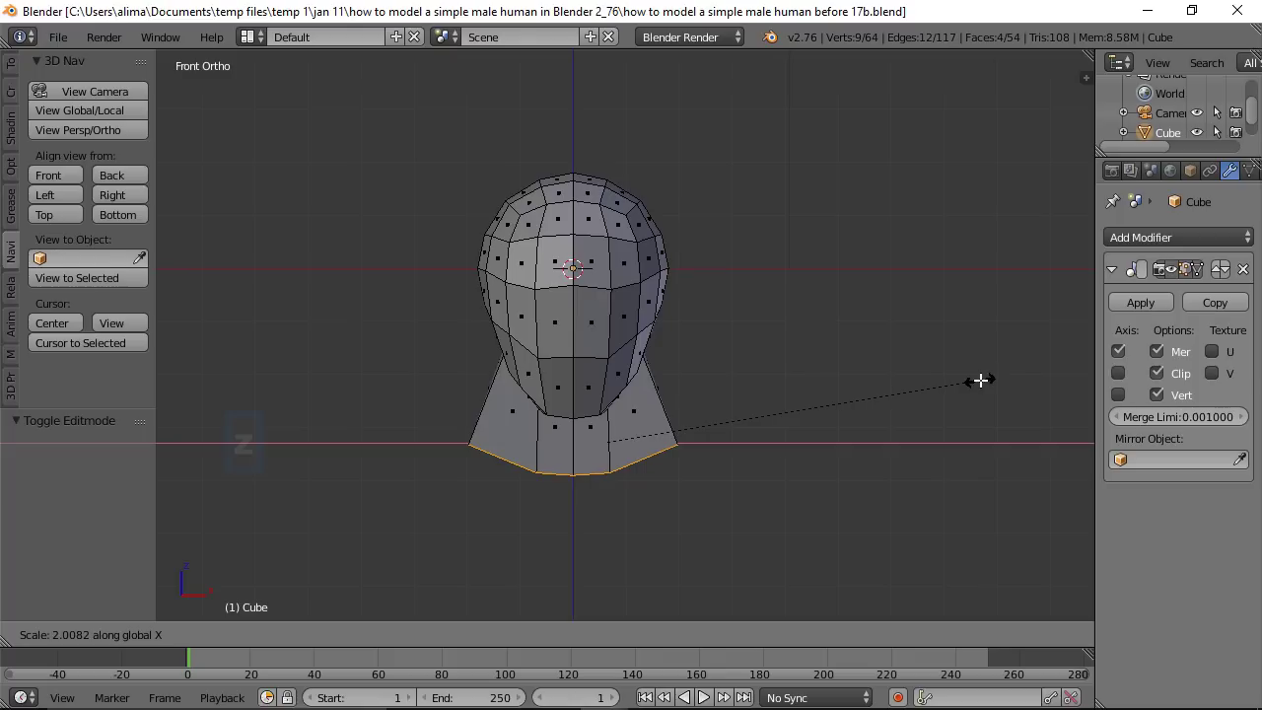
pyautogui.click(971, 381)
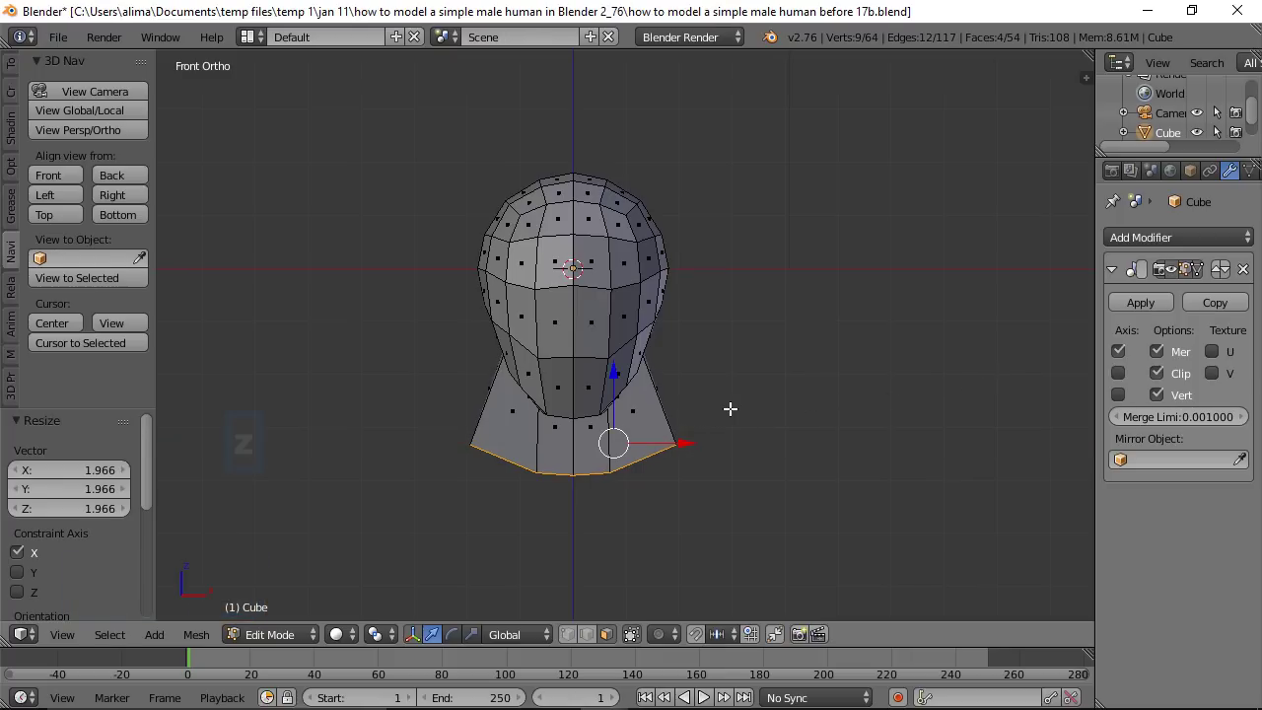
# Step: Deselect everything and add two evenly spaced loop cuts around the neck without sliding them
pyautogui.press('a')
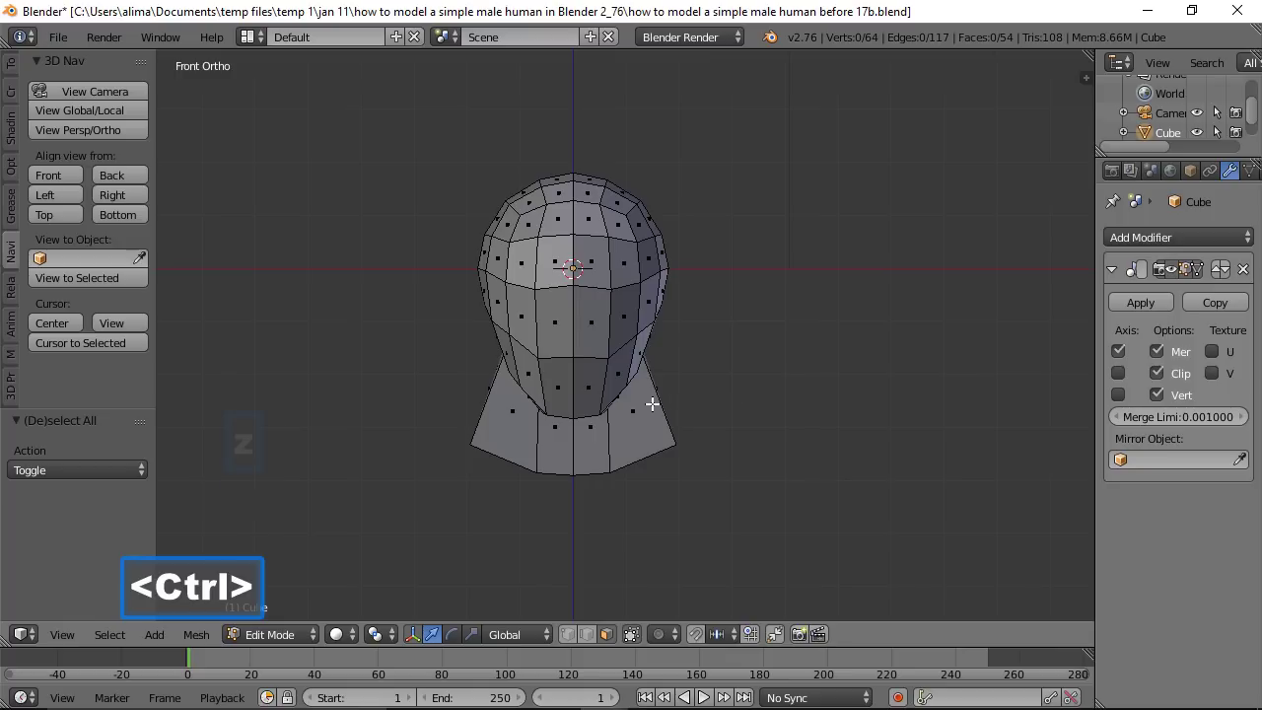
pyautogui.hotkey('ctrl', 'r')
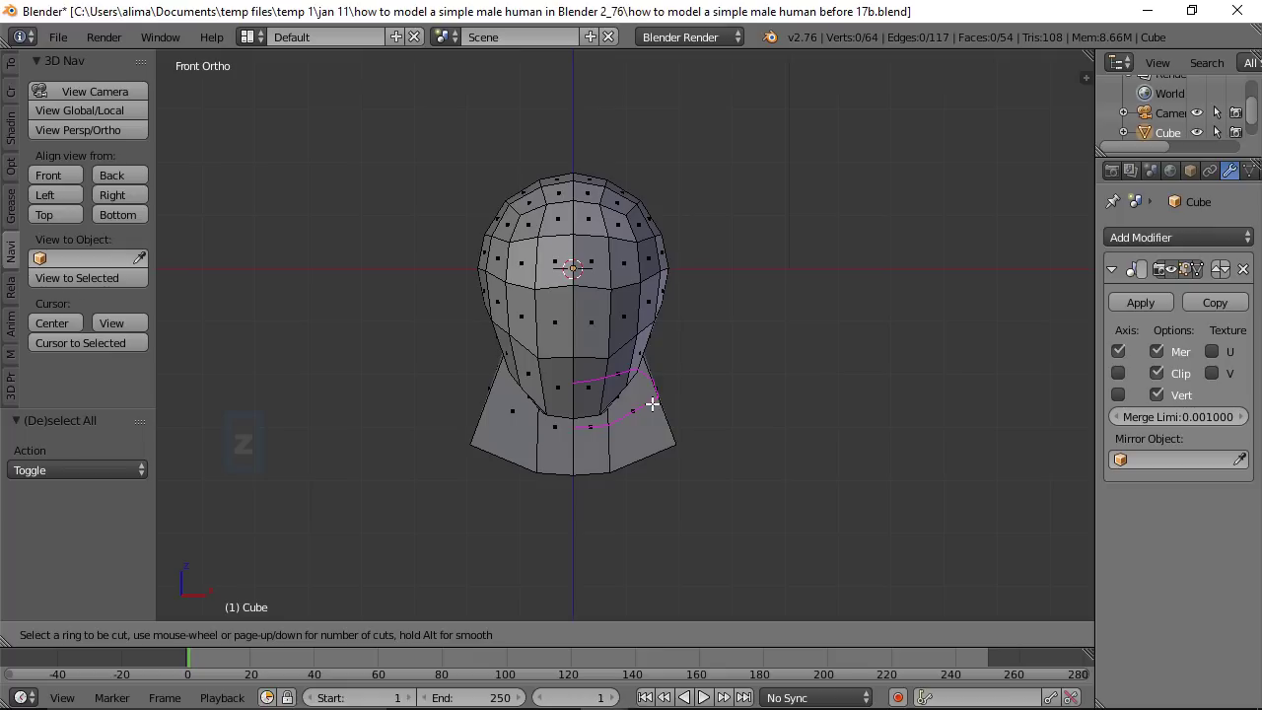
pyautogui.scroll(1, 652, 404)
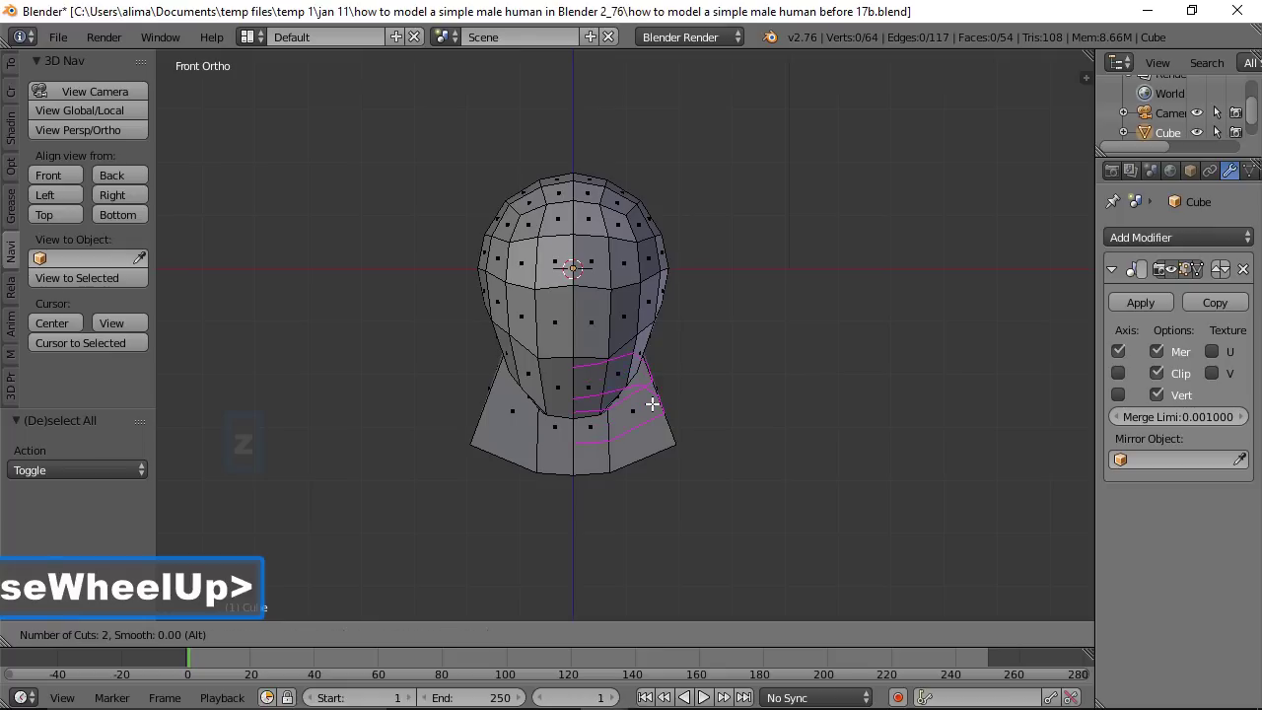
pyautogui.click(651, 404)
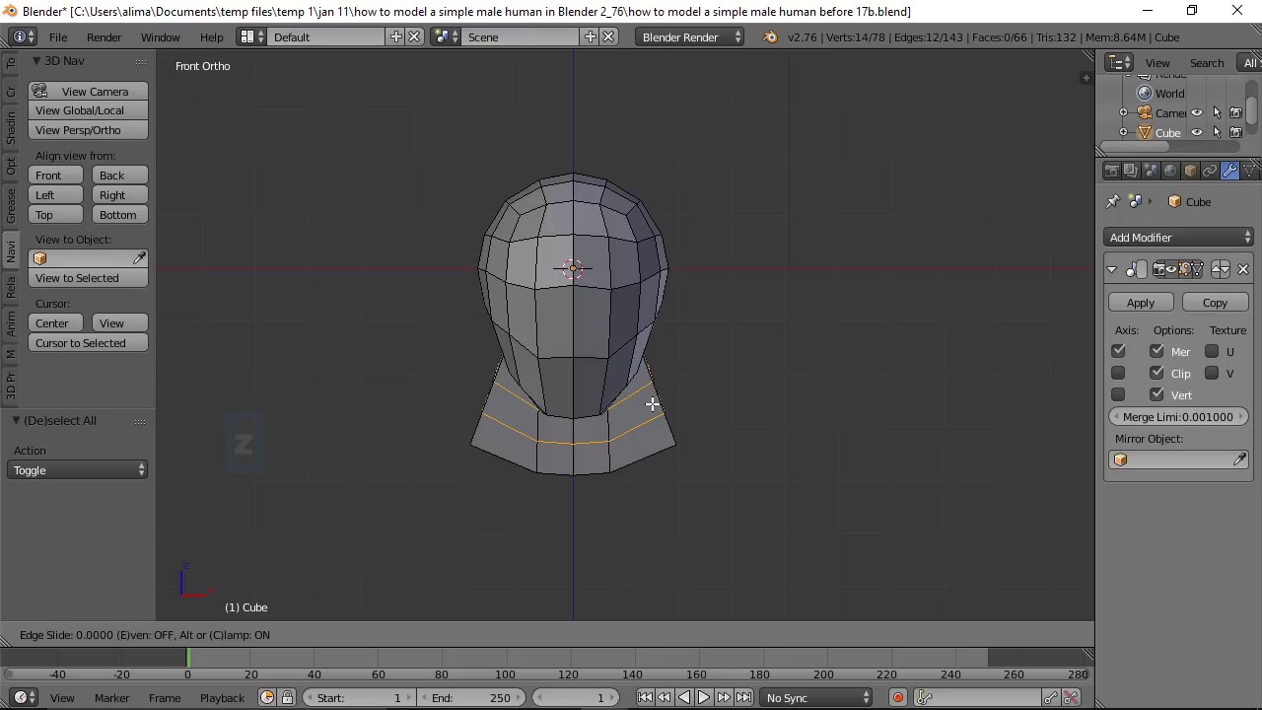
pyautogui.click(651, 403)
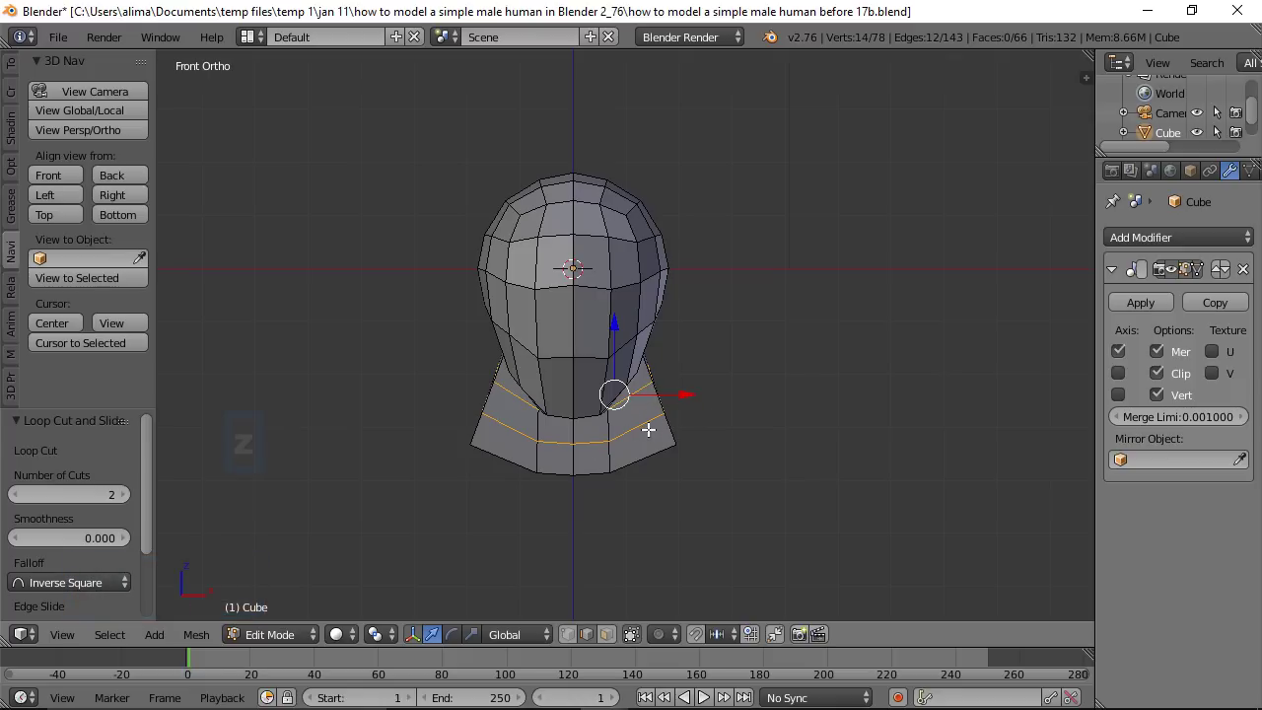
# Step: Move the two neck loops about 0.32 inward along global X and save as "how to model a simple male human before 18b.blend"
pyautogui.moveTo(693, 395); pyautogui.dragTo(673, 403)
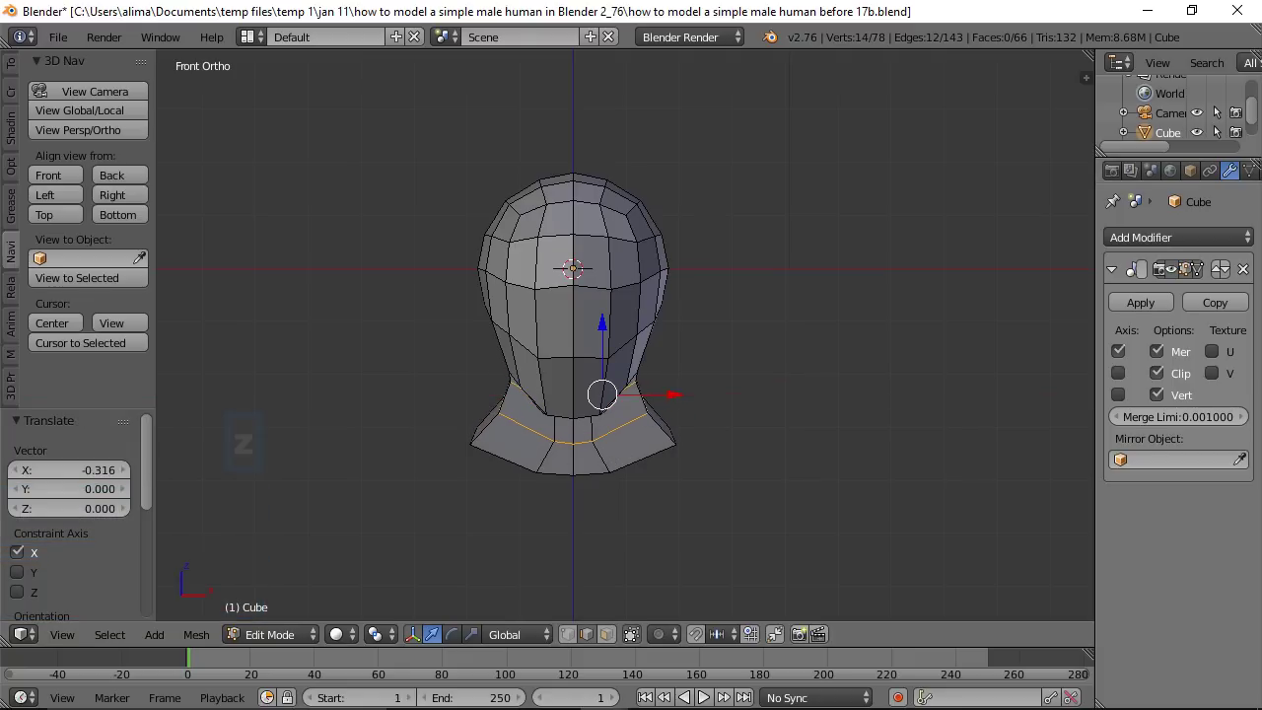
pyautogui.click(865, 282)
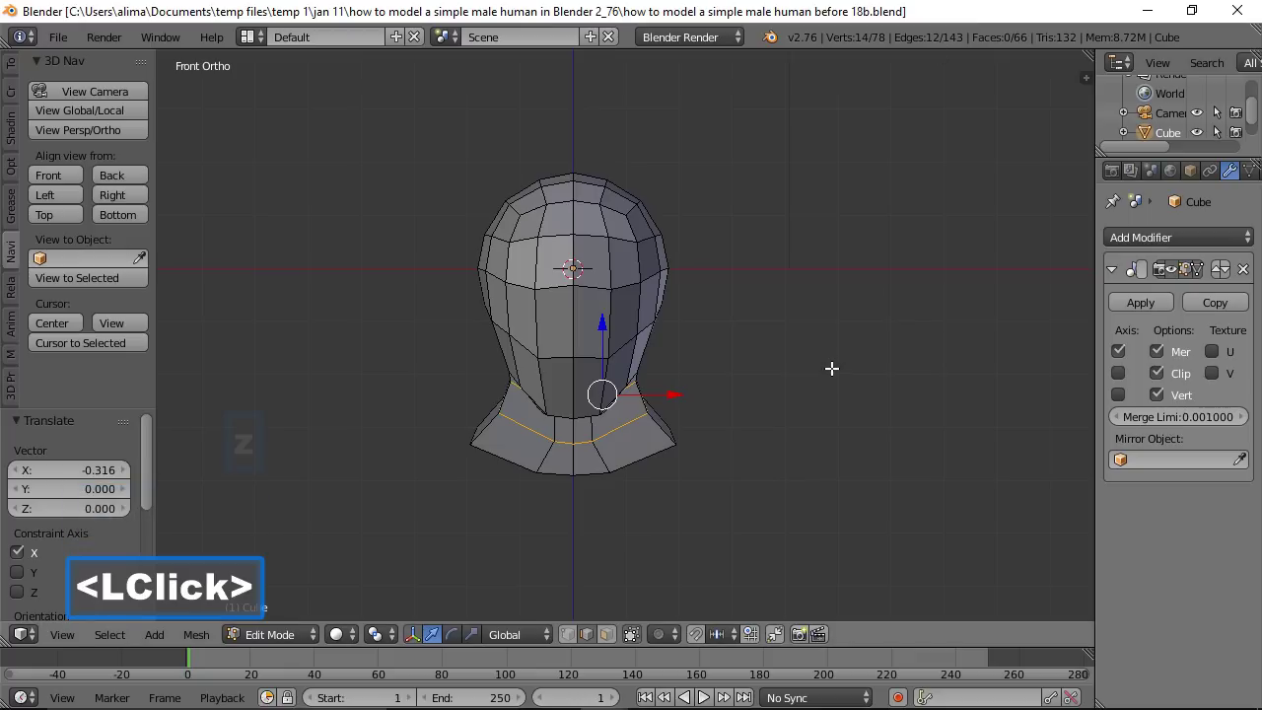
# Step: Clear the selection and circle-select the four faces on the underside of the neck in face select mode
pyautogui.press('a')
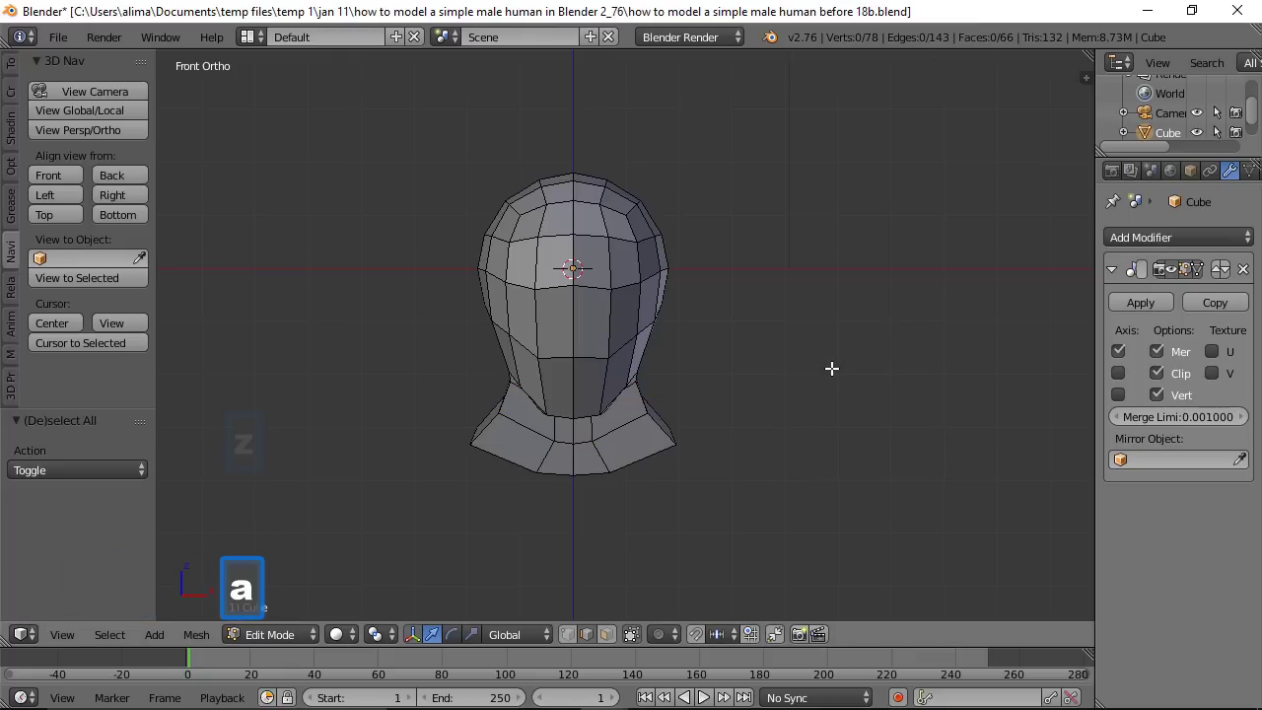
pyautogui.moveTo(786, 526); pyautogui.dragTo(771, 354, button='middle')
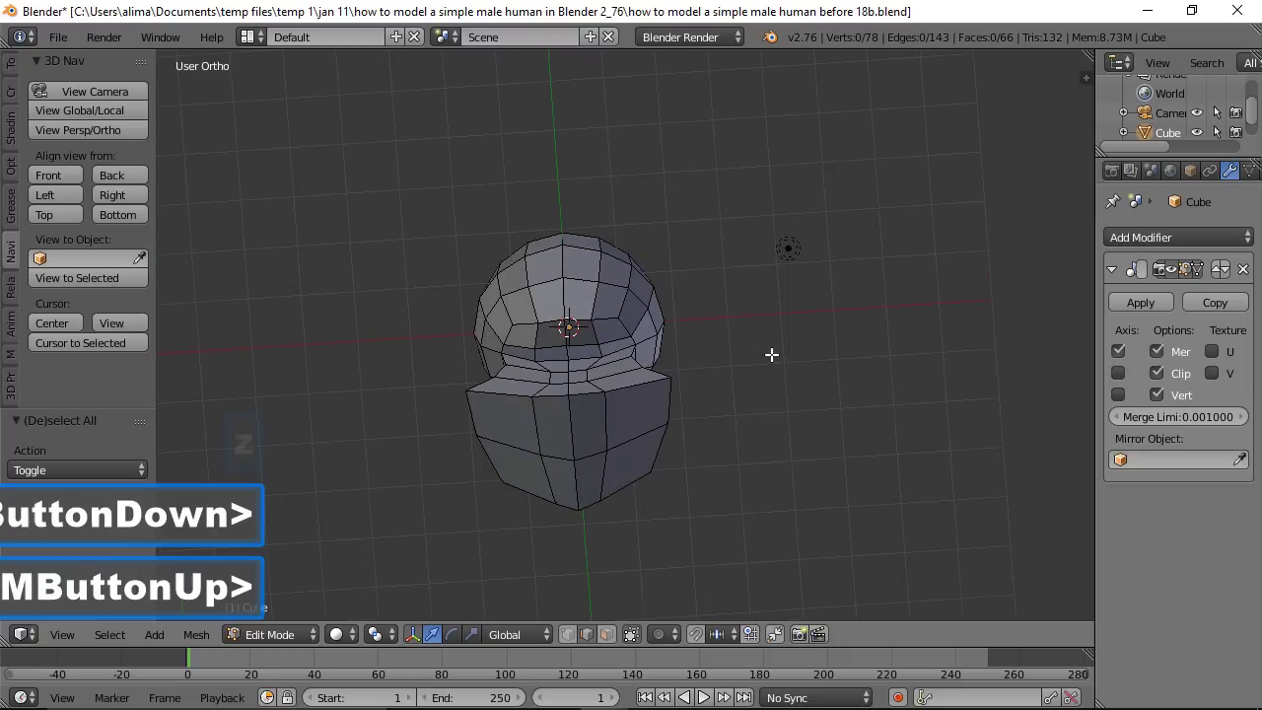
pyautogui.click(607, 635)
pyautogui.press('c')
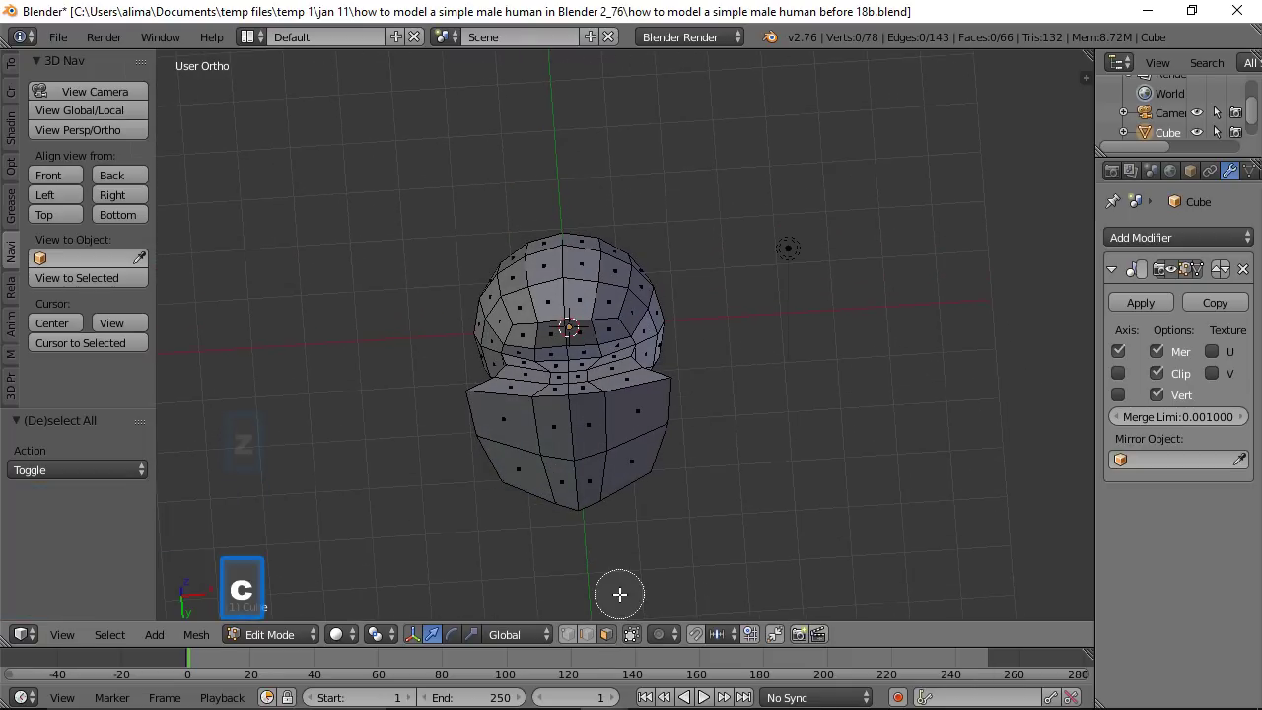
pyautogui.moveTo(560, 451)
pyautogui.mouseDown()
pyautogui.moveTo(531, 456)
pyautogui.moveTo(557, 454)
pyautogui.mouseUp()
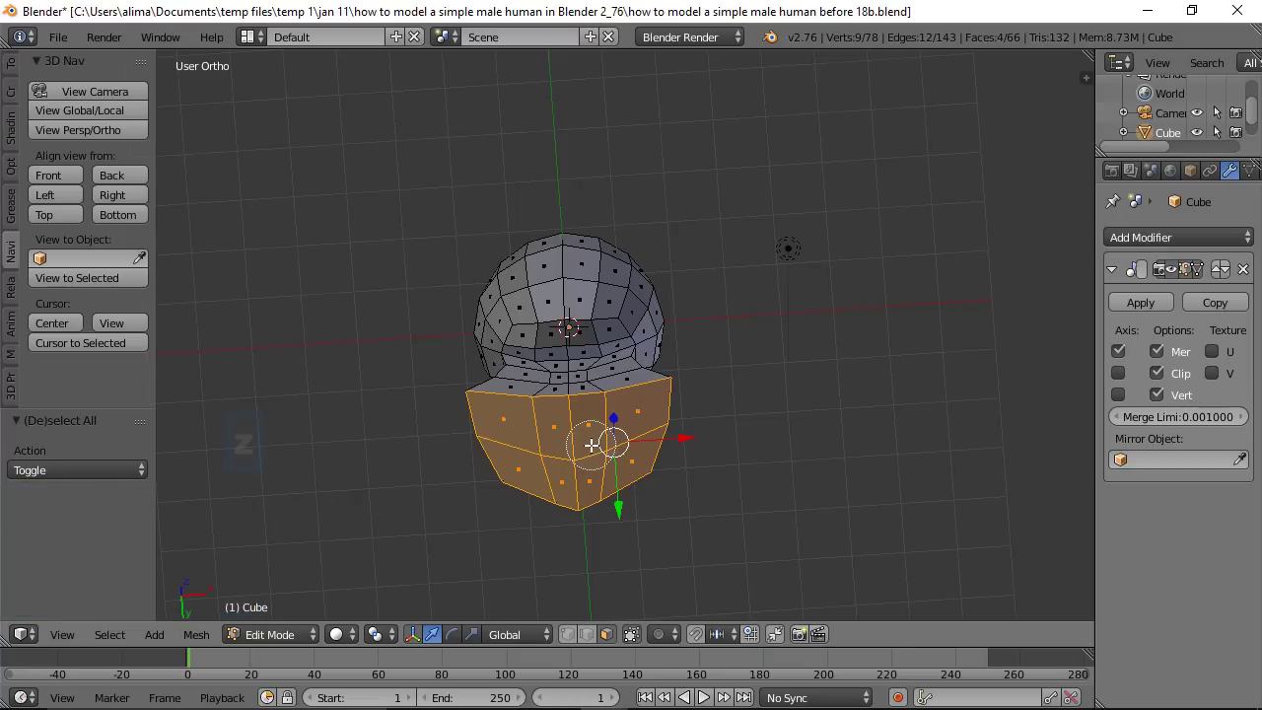
pyautogui.rightClick(591, 444)
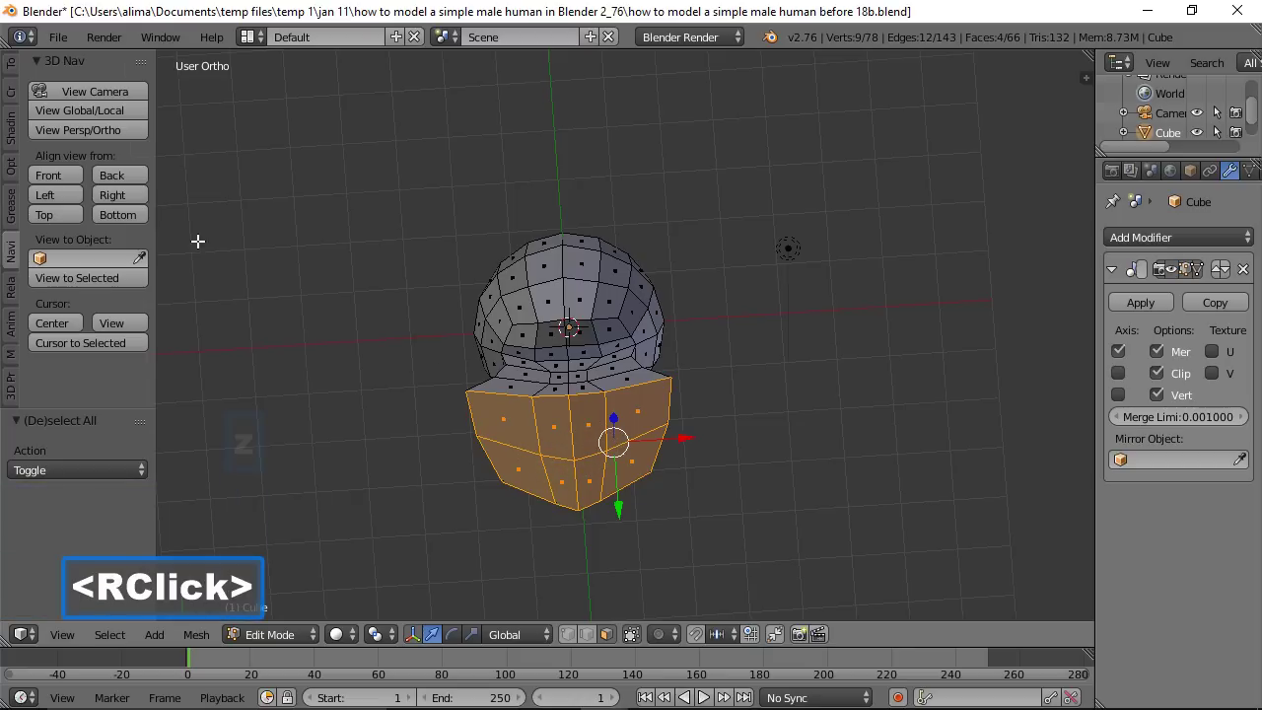
# Step: Flatten the neck's bottom faces by scaling them to 0 along global Z, and move them slightly down
pyautogui.click(65, 174)
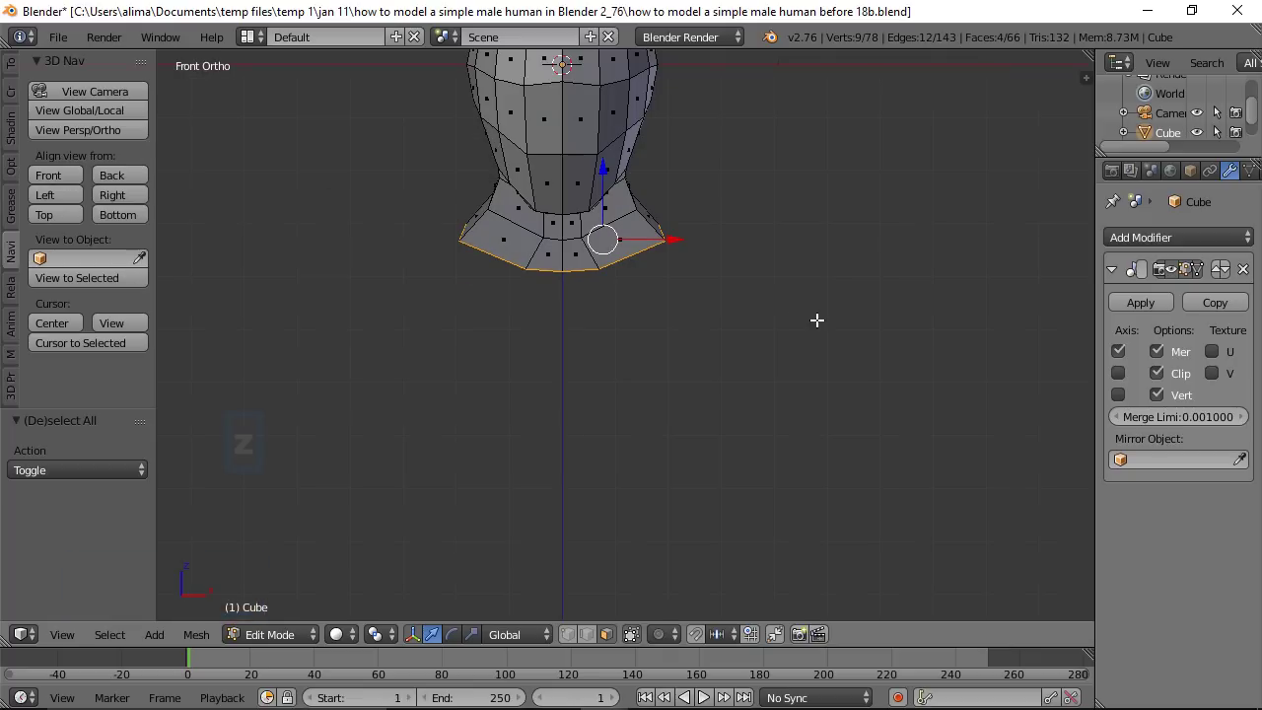
pyautogui.press('s')
pyautogui.press('z')
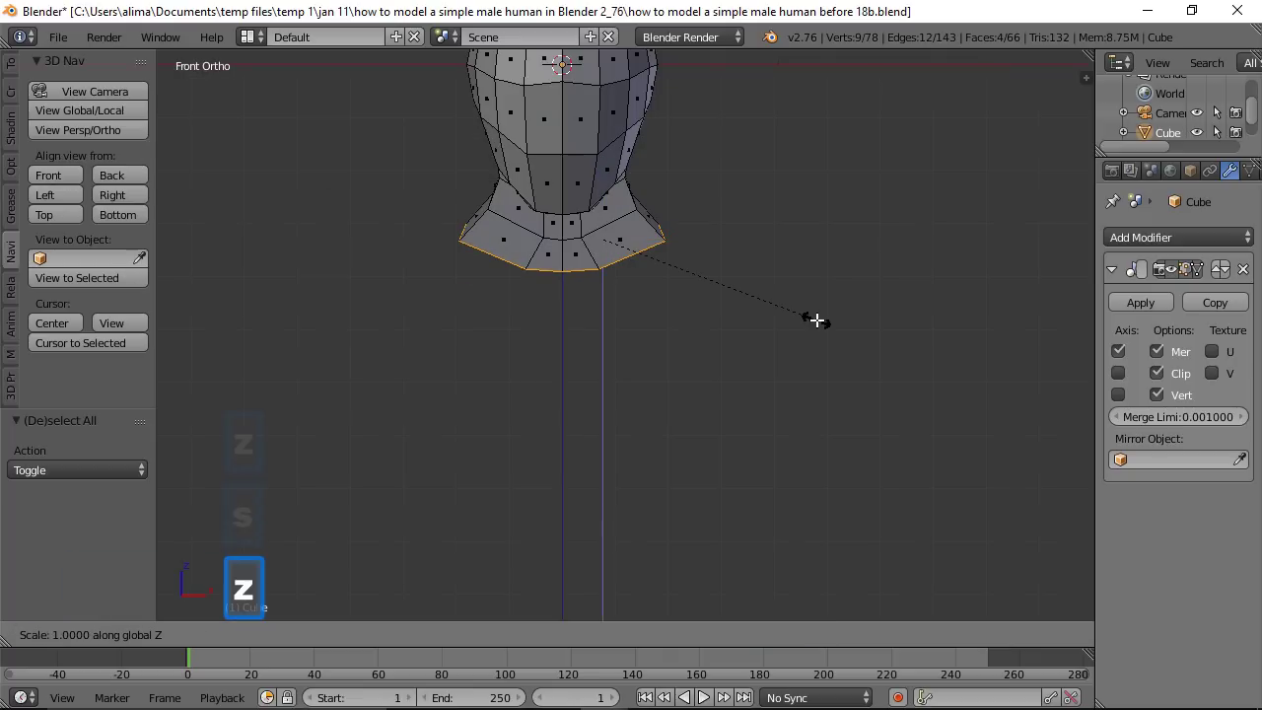
pyautogui.press('0')
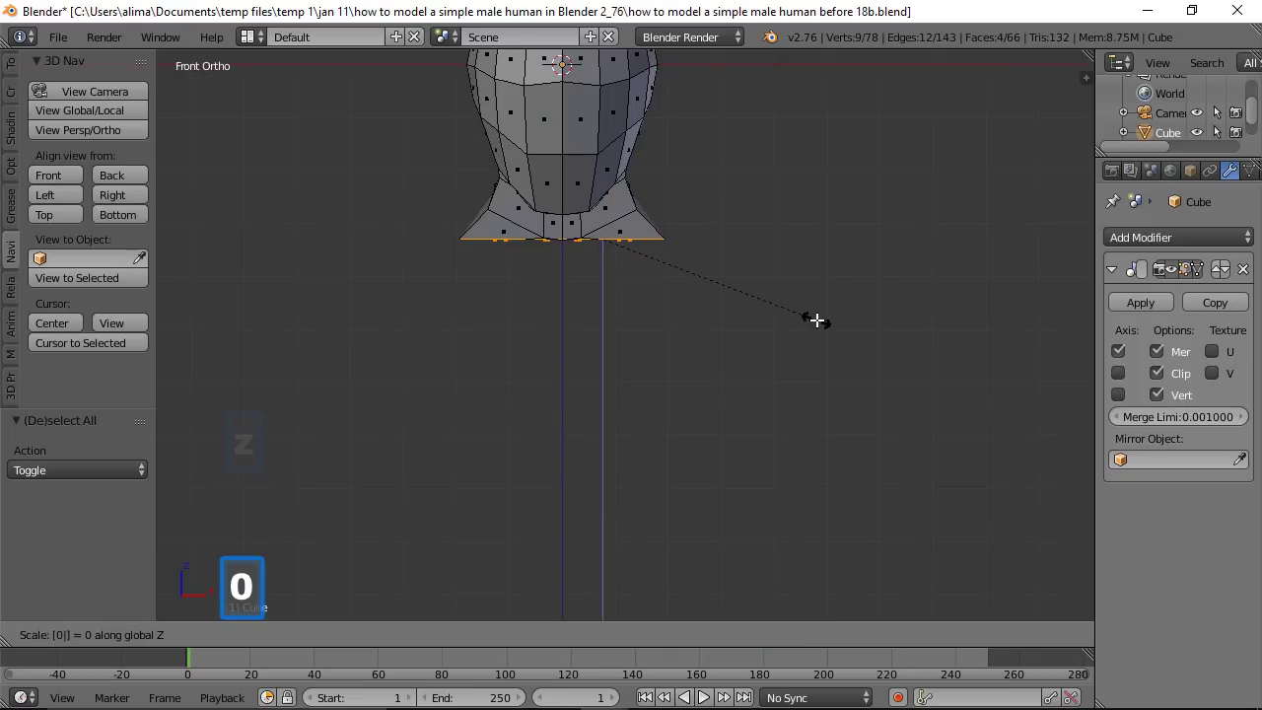
pyautogui.click(816, 320)
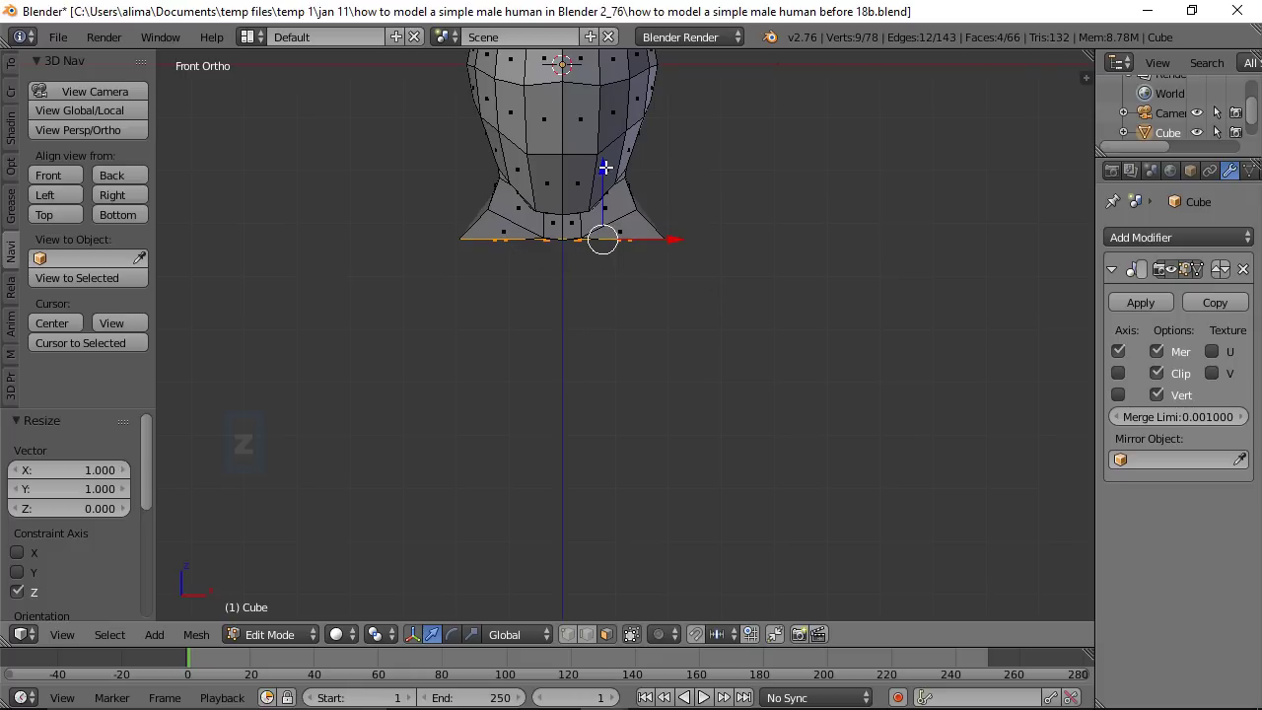
pyautogui.moveTo(602, 168); pyautogui.dragTo(606, 187)
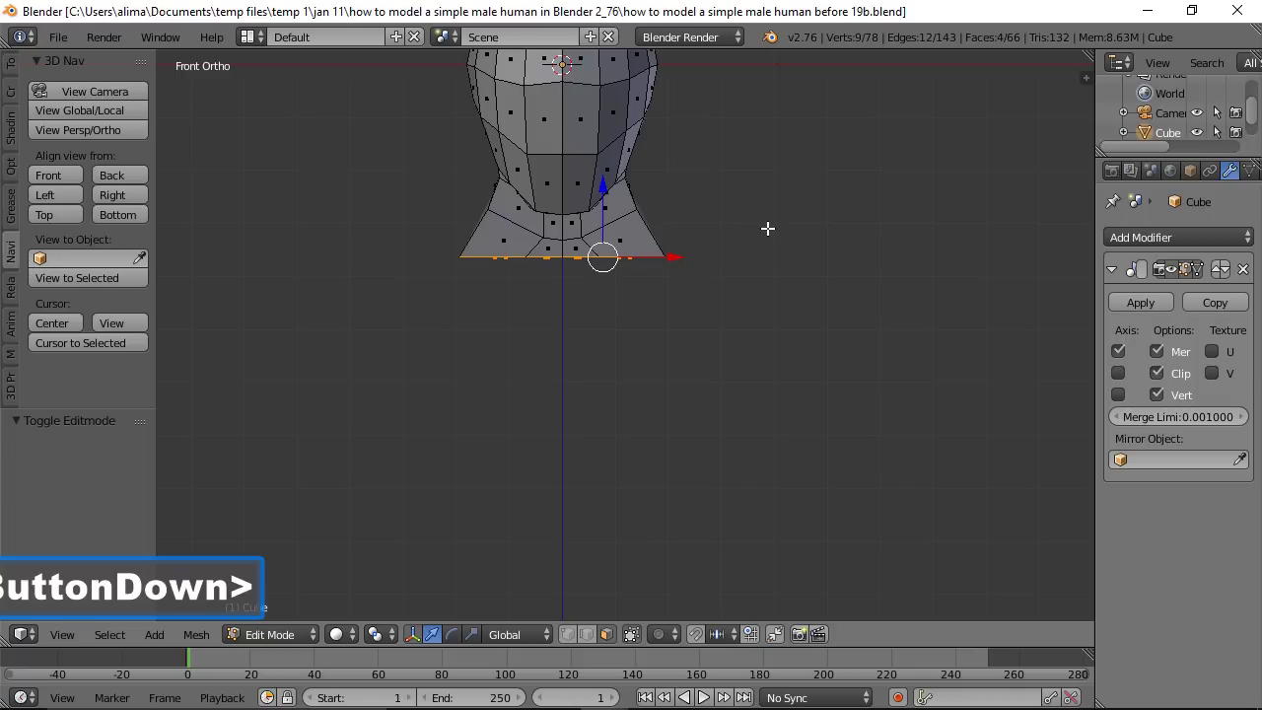
# Step: Extrude the bottom faces downward about 2.62 and again about 1.73, and save as "how to model a simple male human before 20b.blend"
pyautogui.press('e')
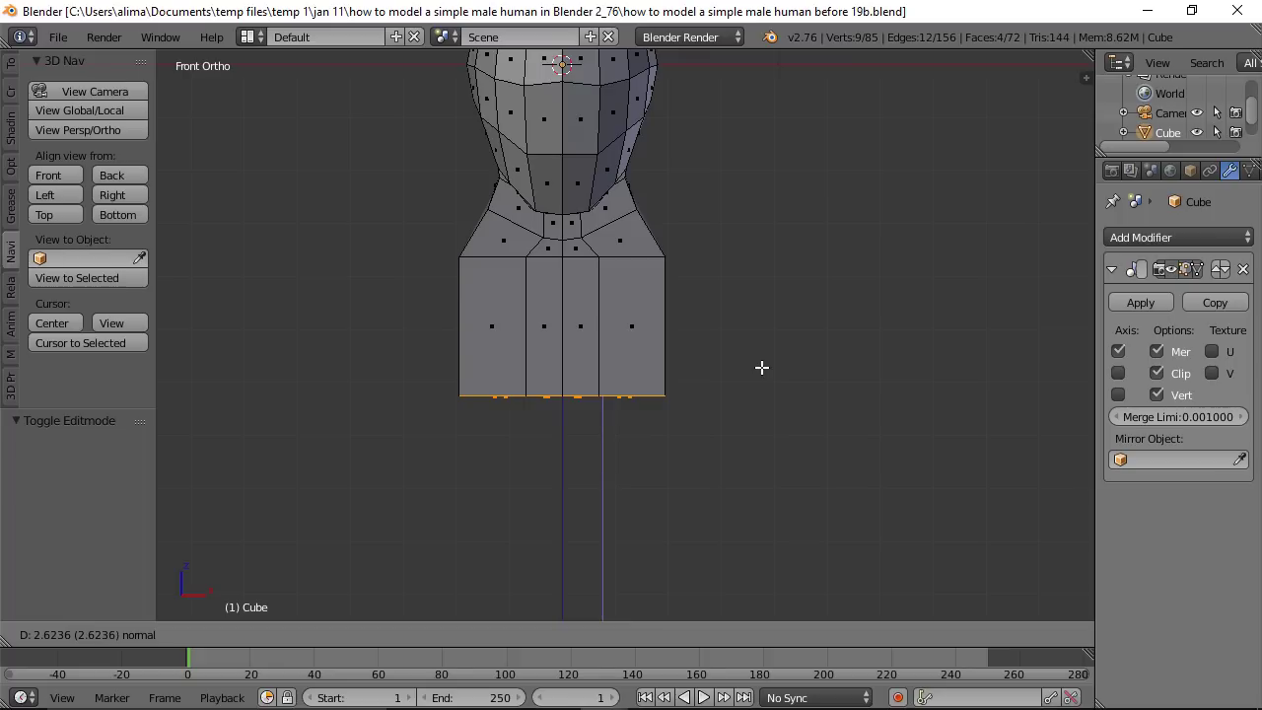
pyautogui.click(761, 366)
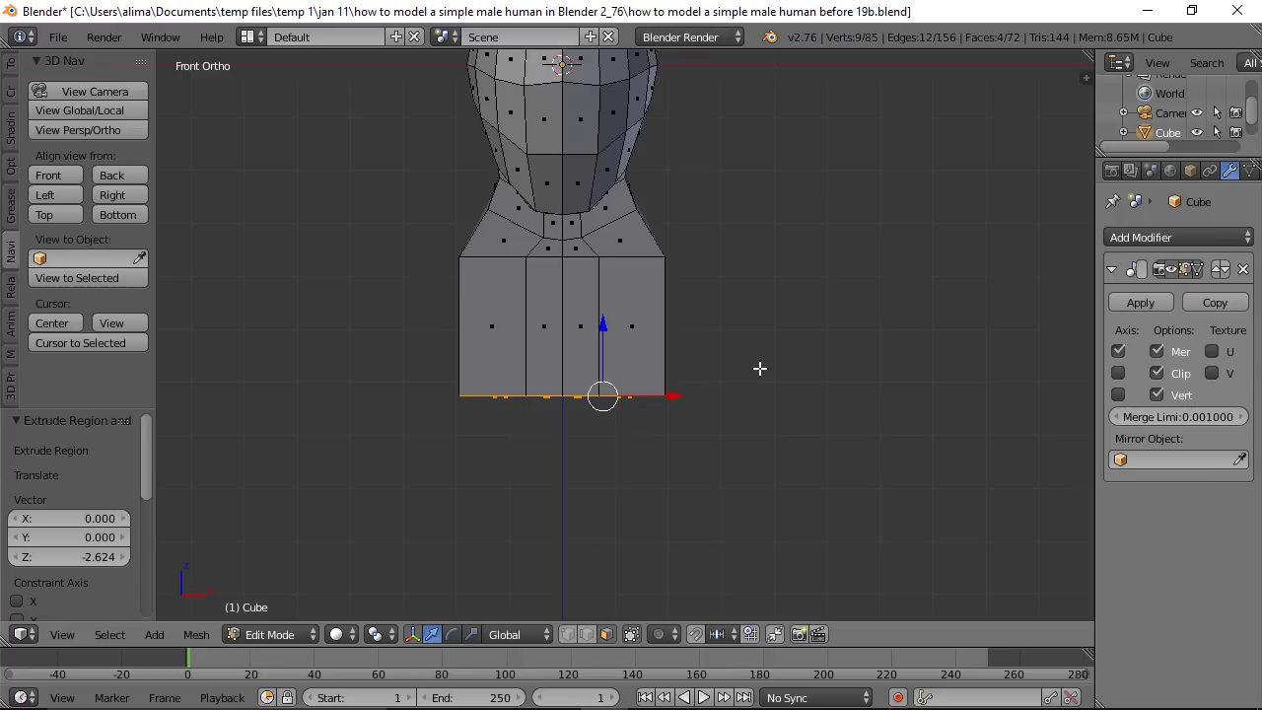
pyautogui.press('e')
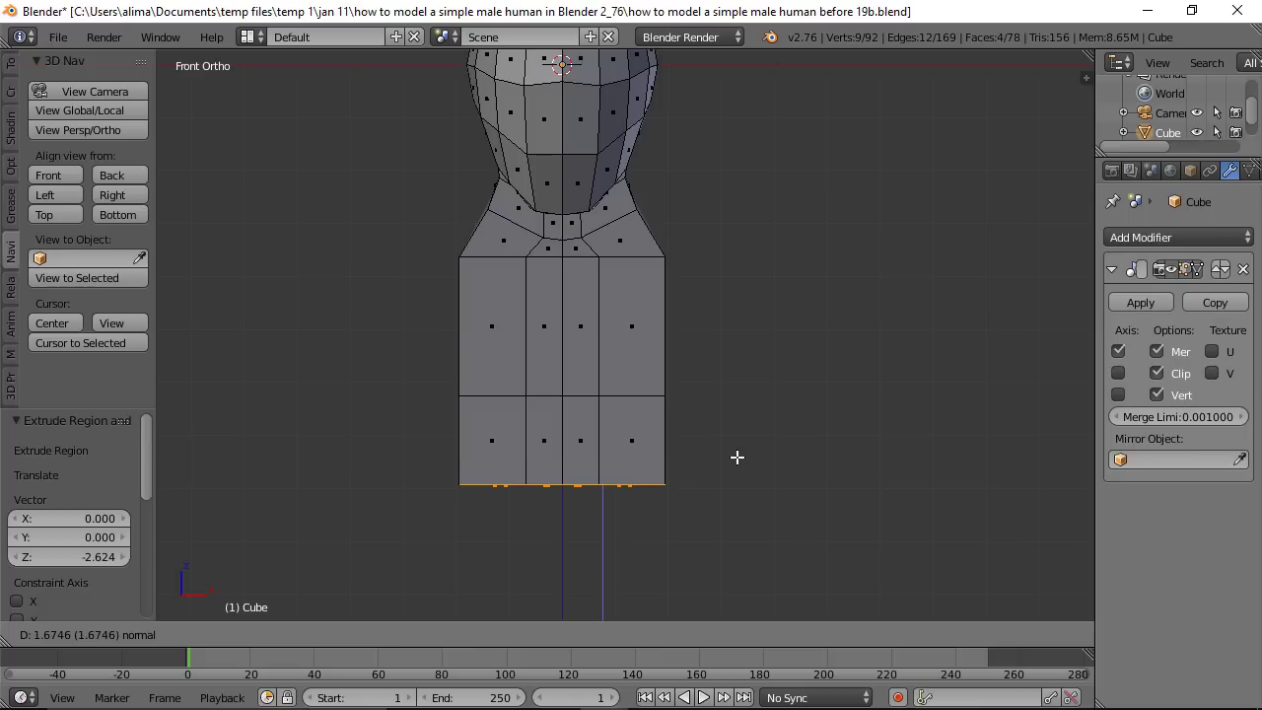
pyautogui.click(736, 459)
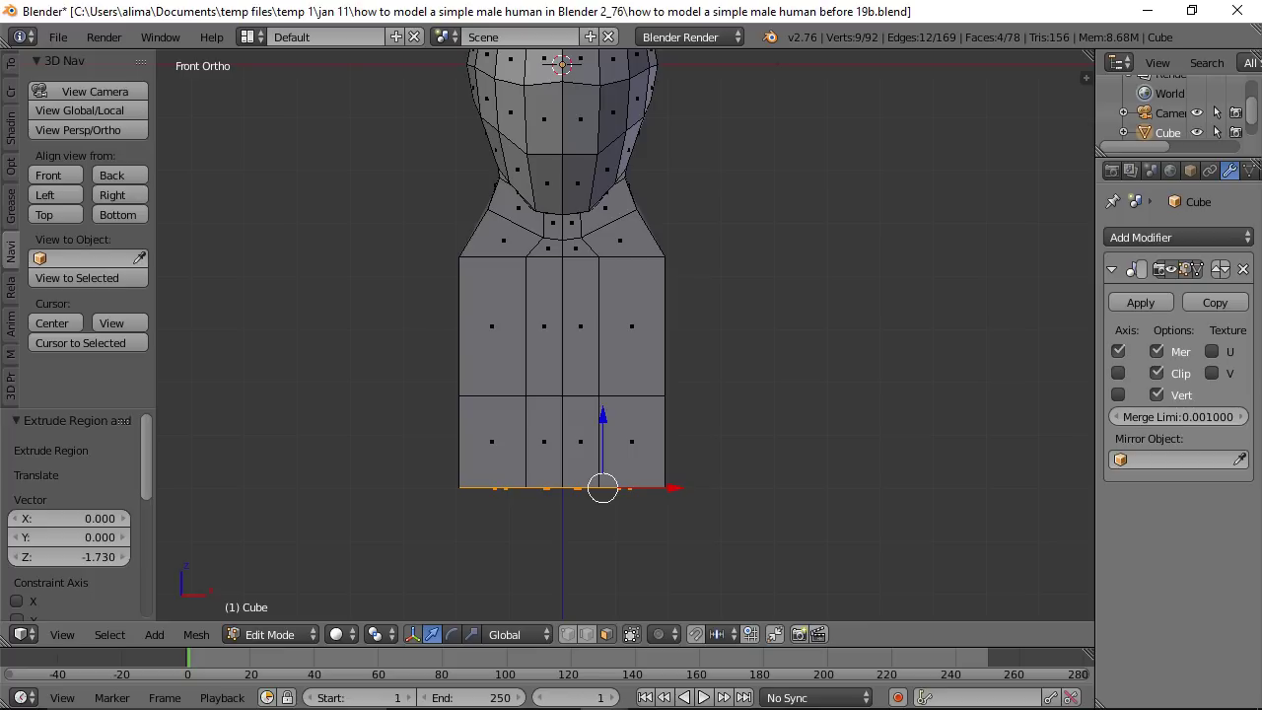
pyautogui.hotkey('ctrl', 'alt', 's')
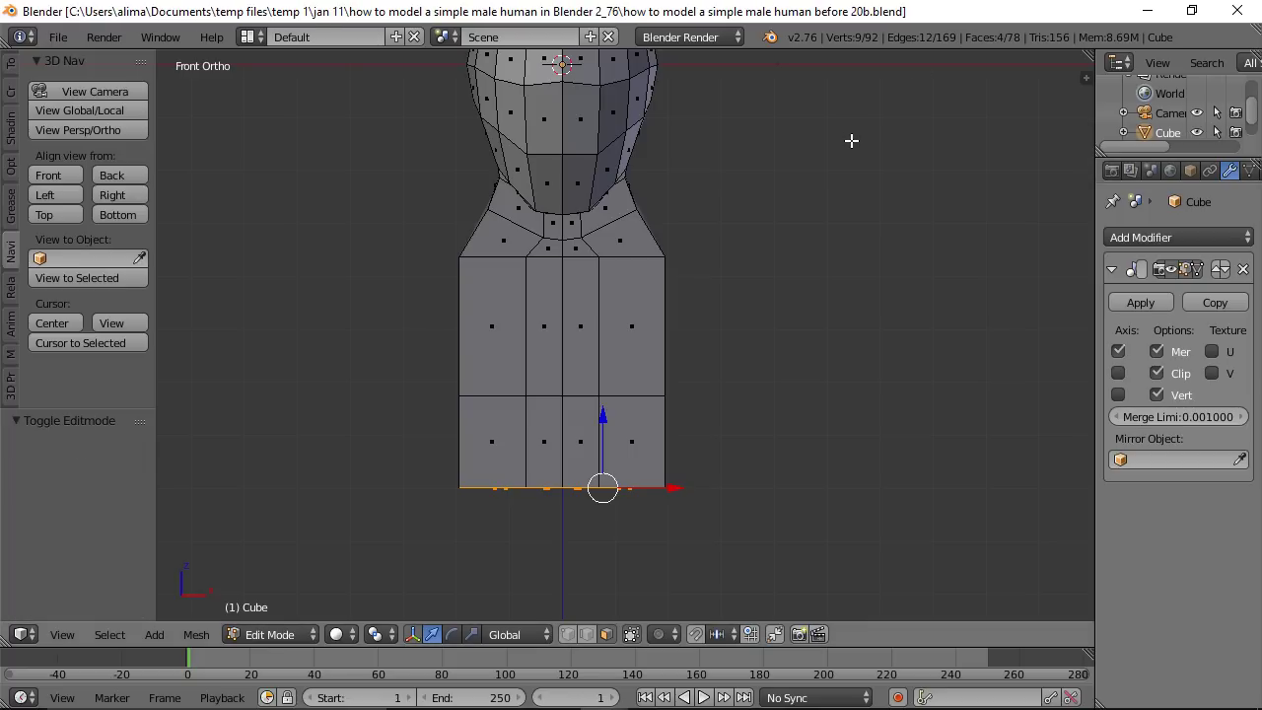
# Step: Extrude the torso's bottom faces about 3.02 further down and save as "how to model a simple male human before 22b.blend"
pyautogui.scroll(-1, 850, 140)
pyautogui.scroll(-1, 850, 140)
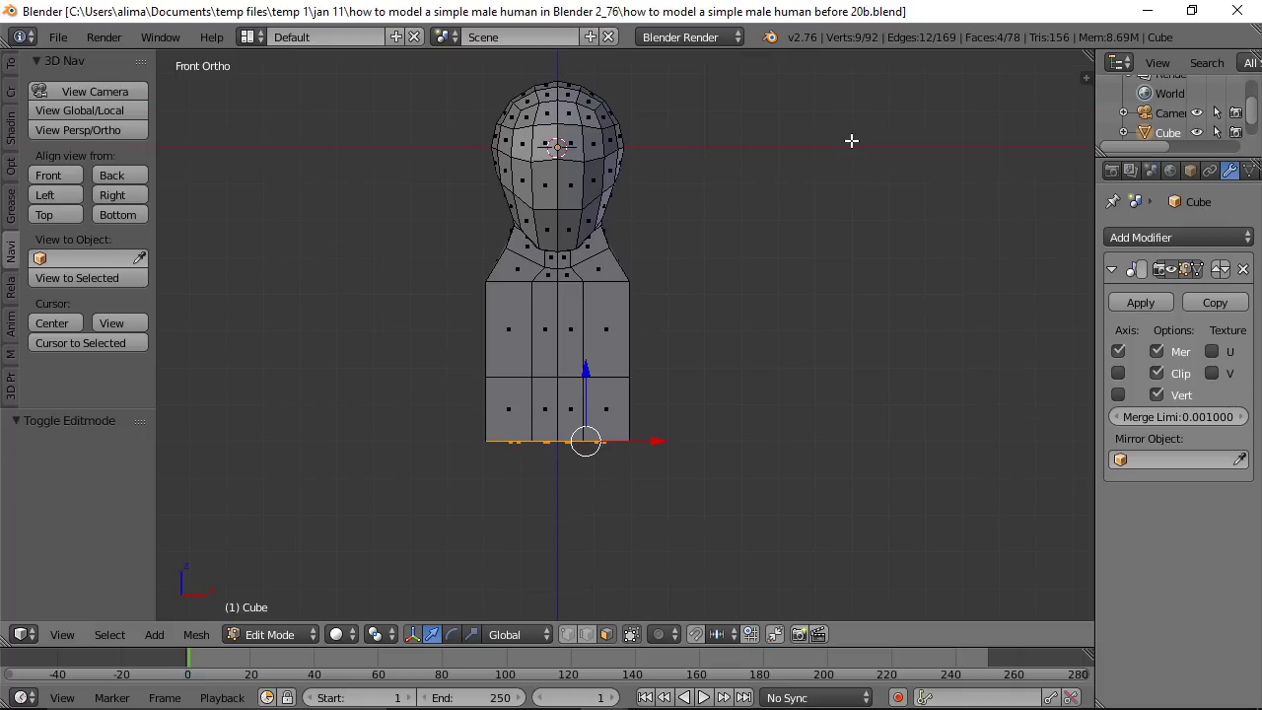
pyautogui.scroll(-1, 851, 140)
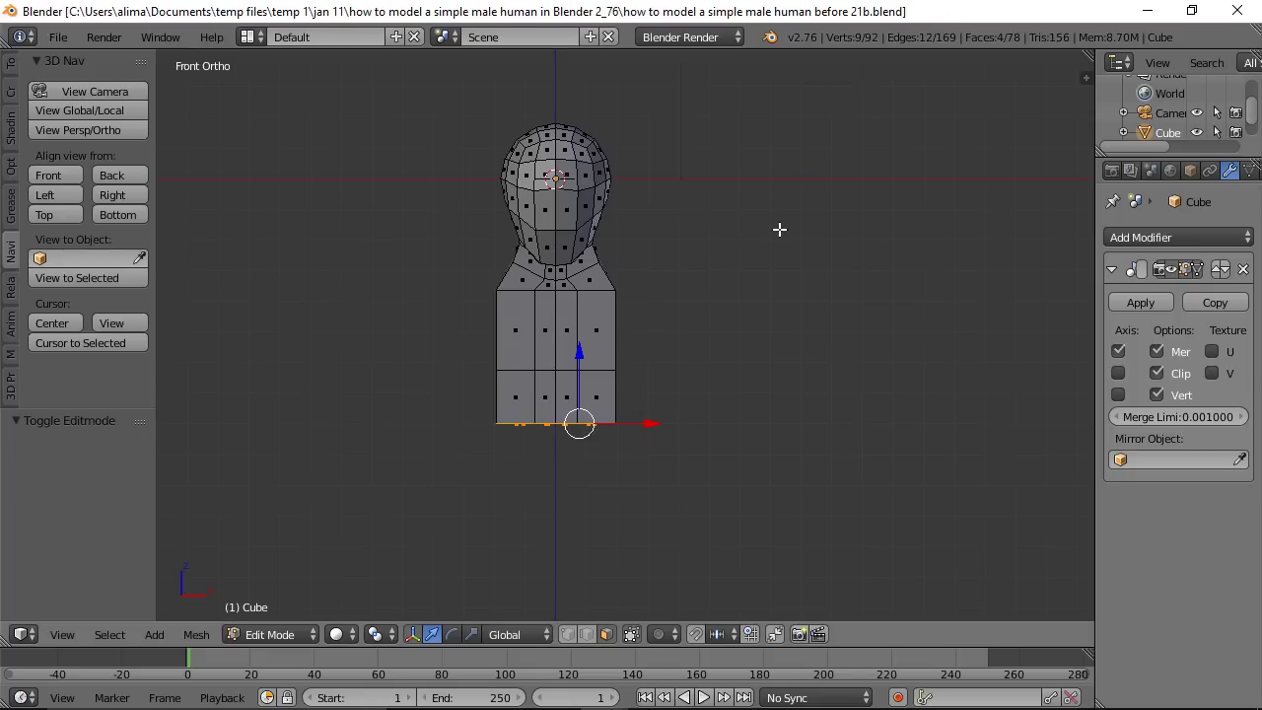
pyautogui.press('e')
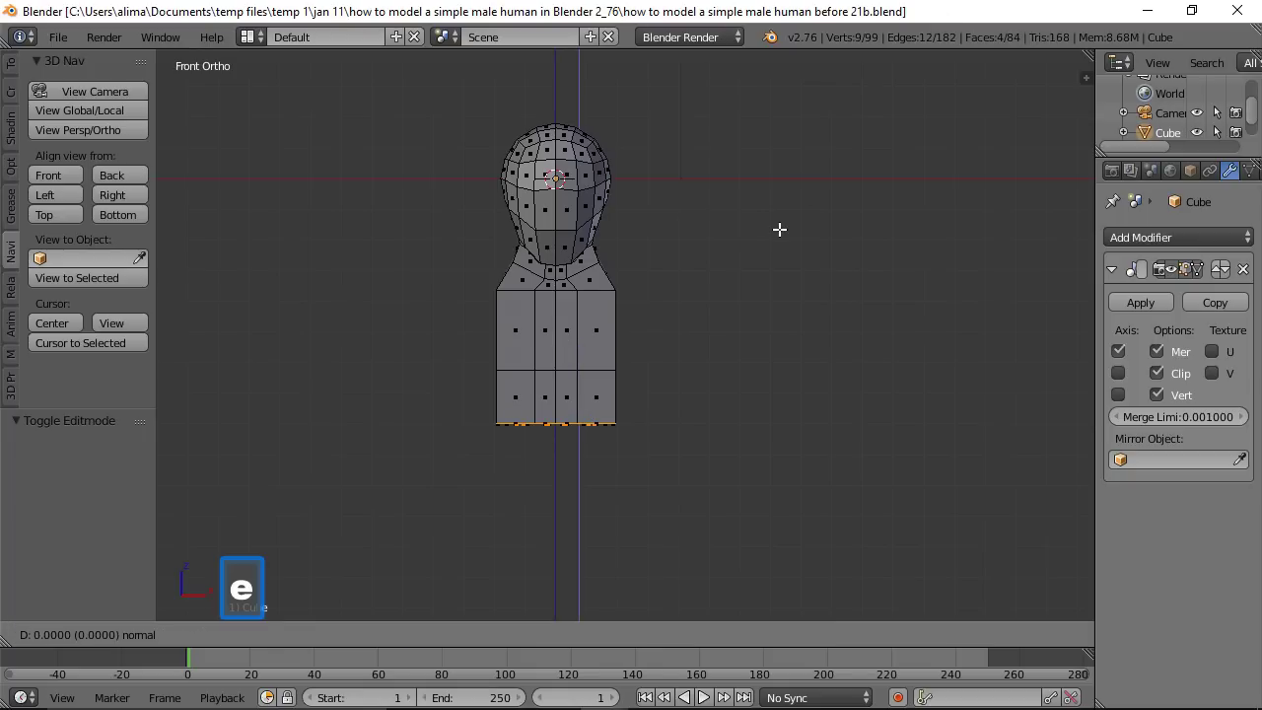
pyautogui.click(789, 321)
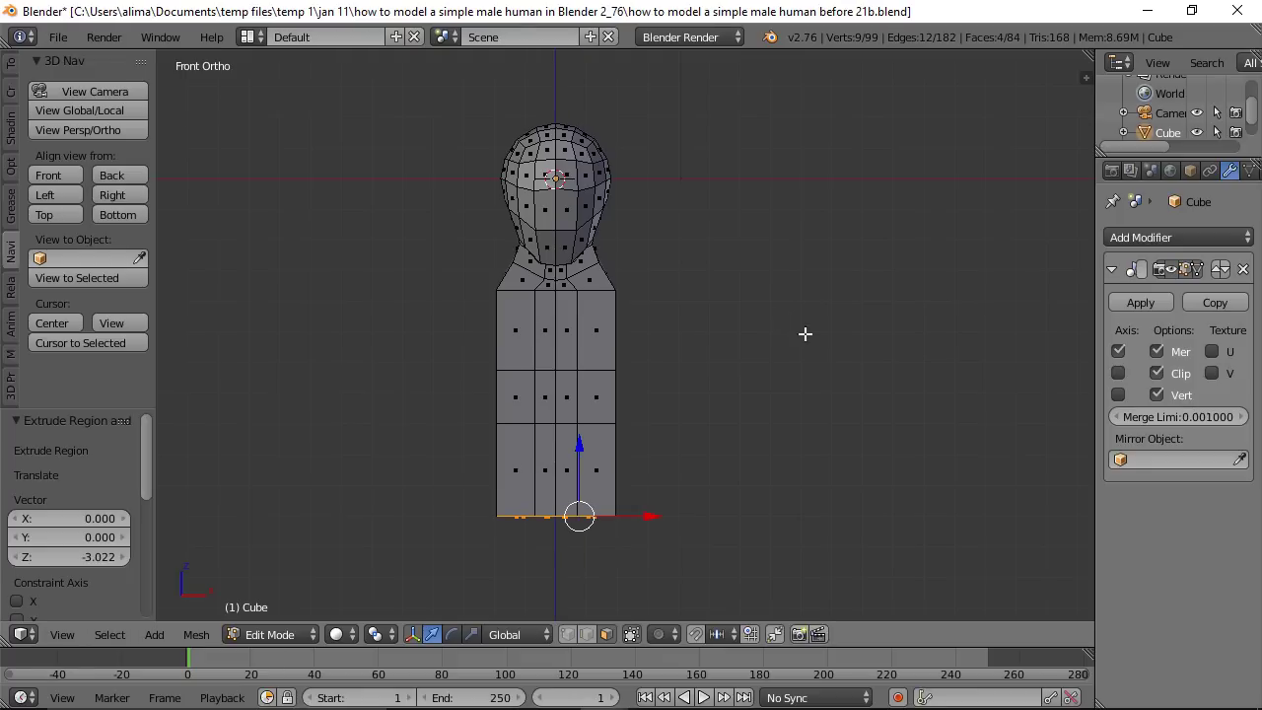
pyautogui.hotkey('ctrl', 'alt', 's')
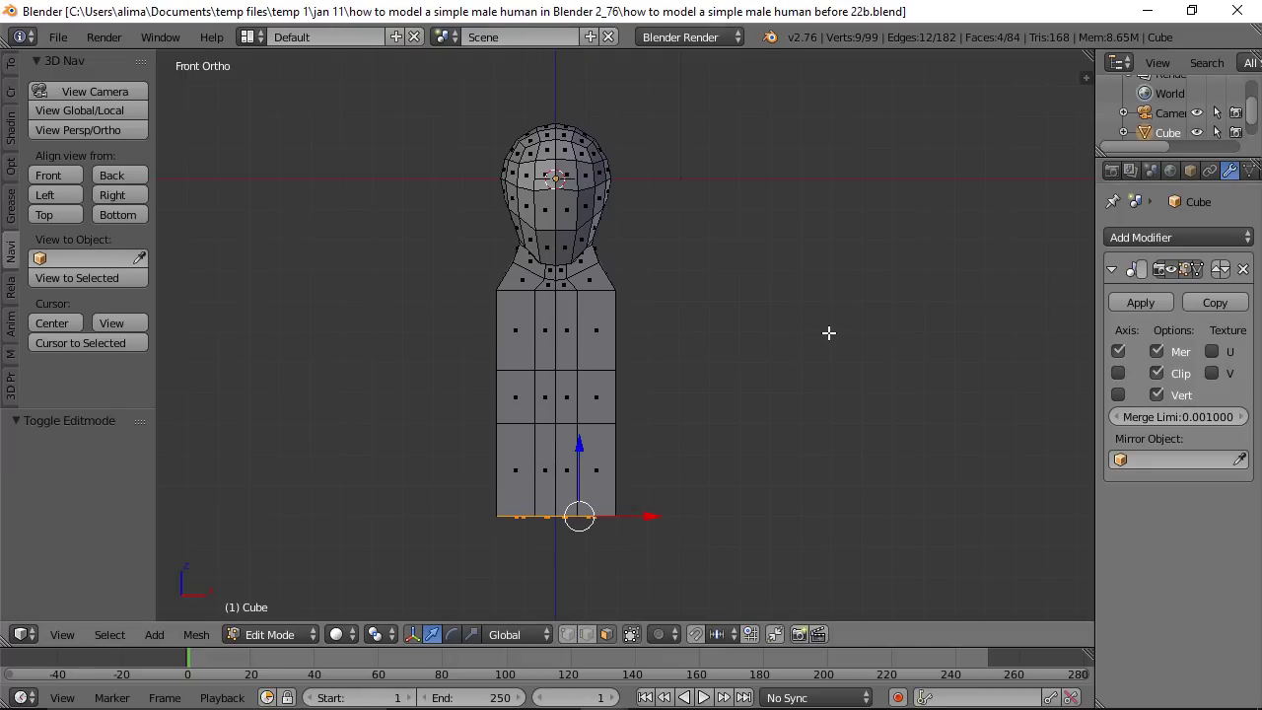
# Step: Box-select the whole torso below the neck in wireframe side view, move it forward along Y, and save as "how to model a simple male human before 23b.blend"
pyautogui.press('a')
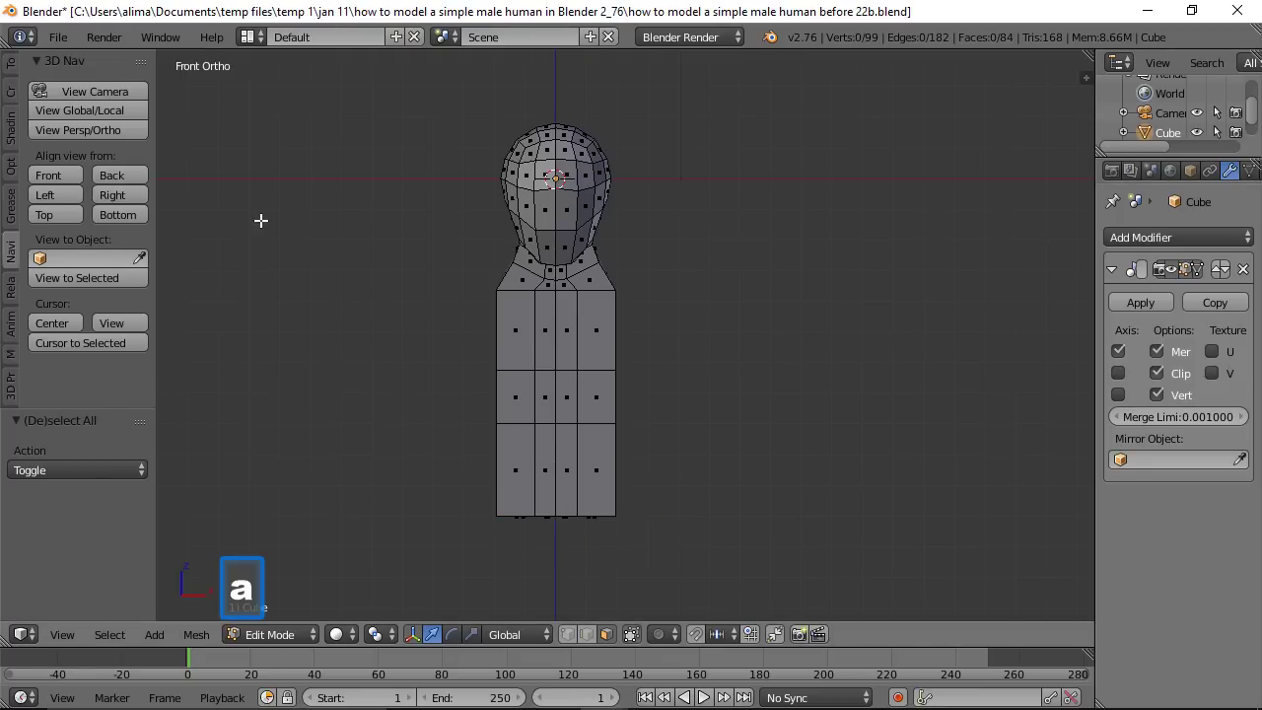
pyautogui.click(143, 196)
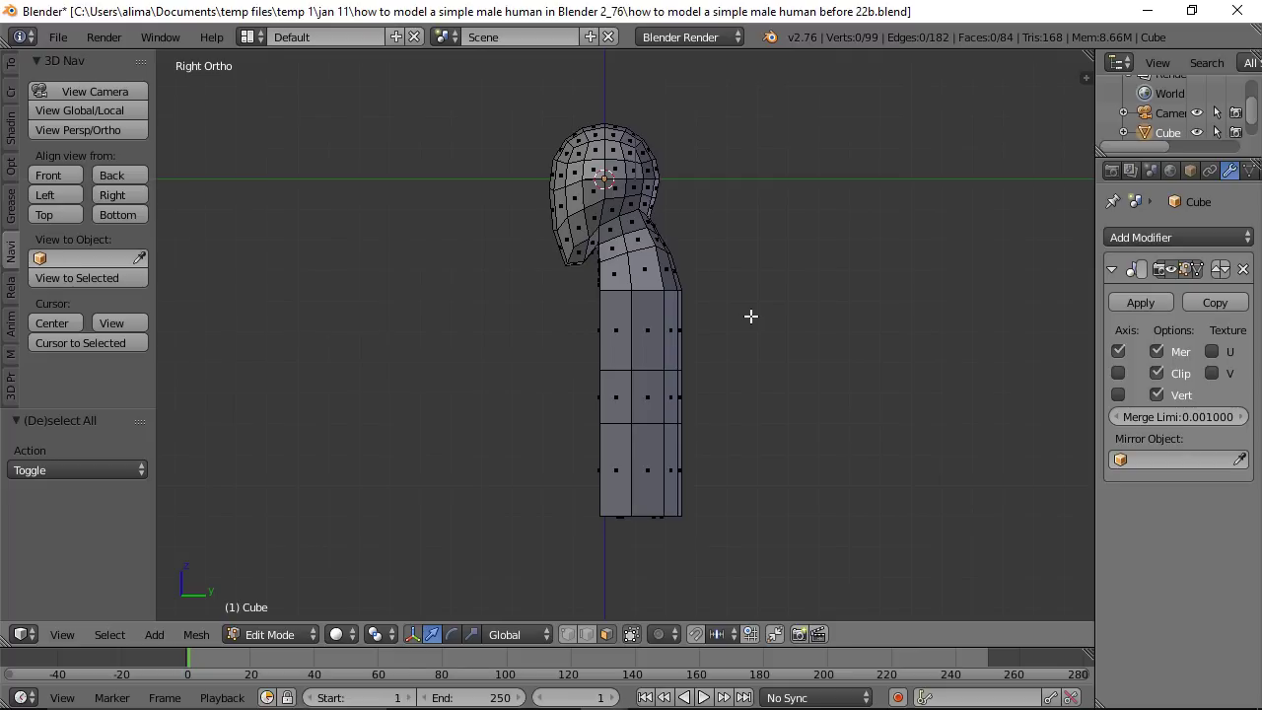
pyautogui.press('z')
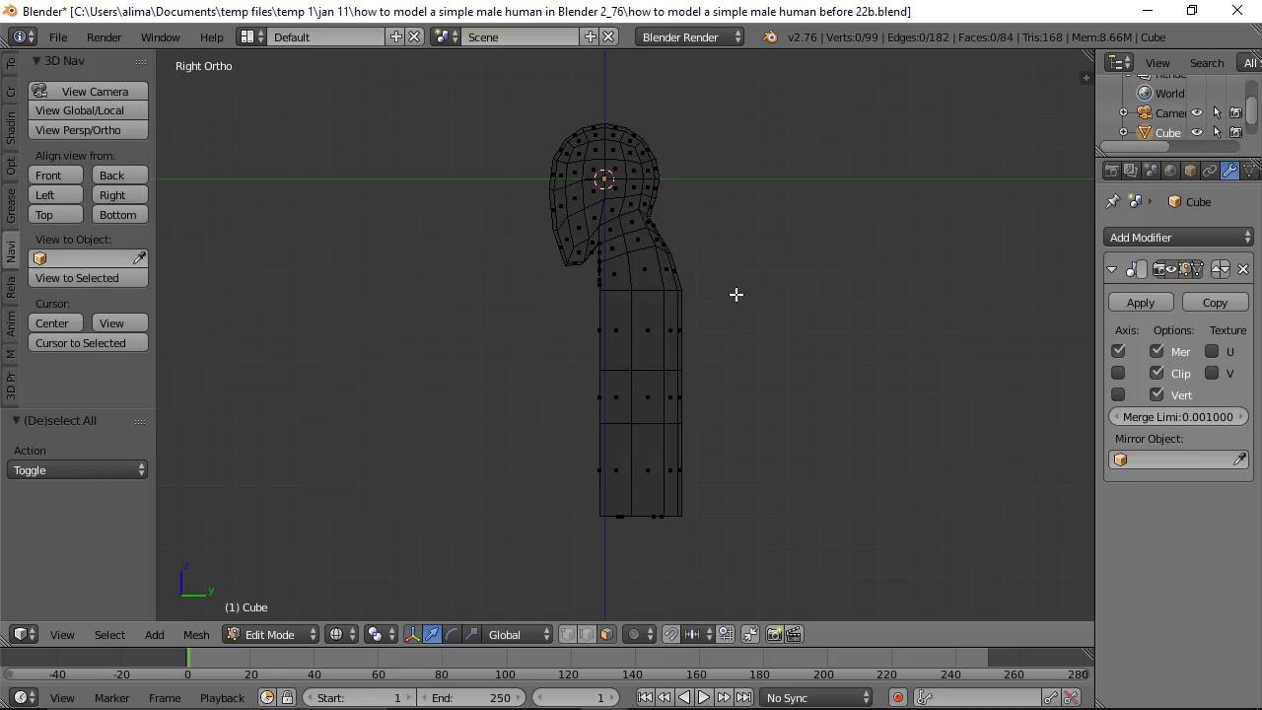
pyautogui.press('b')
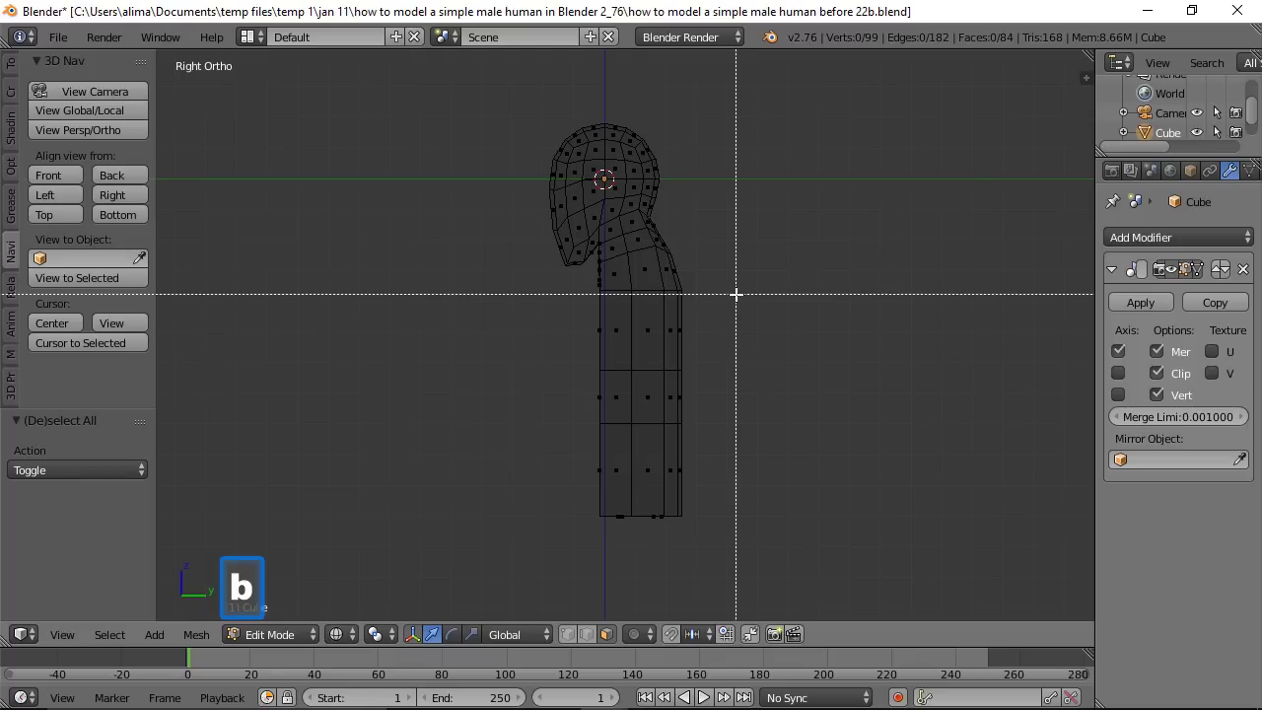
pyautogui.moveTo(737, 293); pyautogui.dragTo(514, 522)
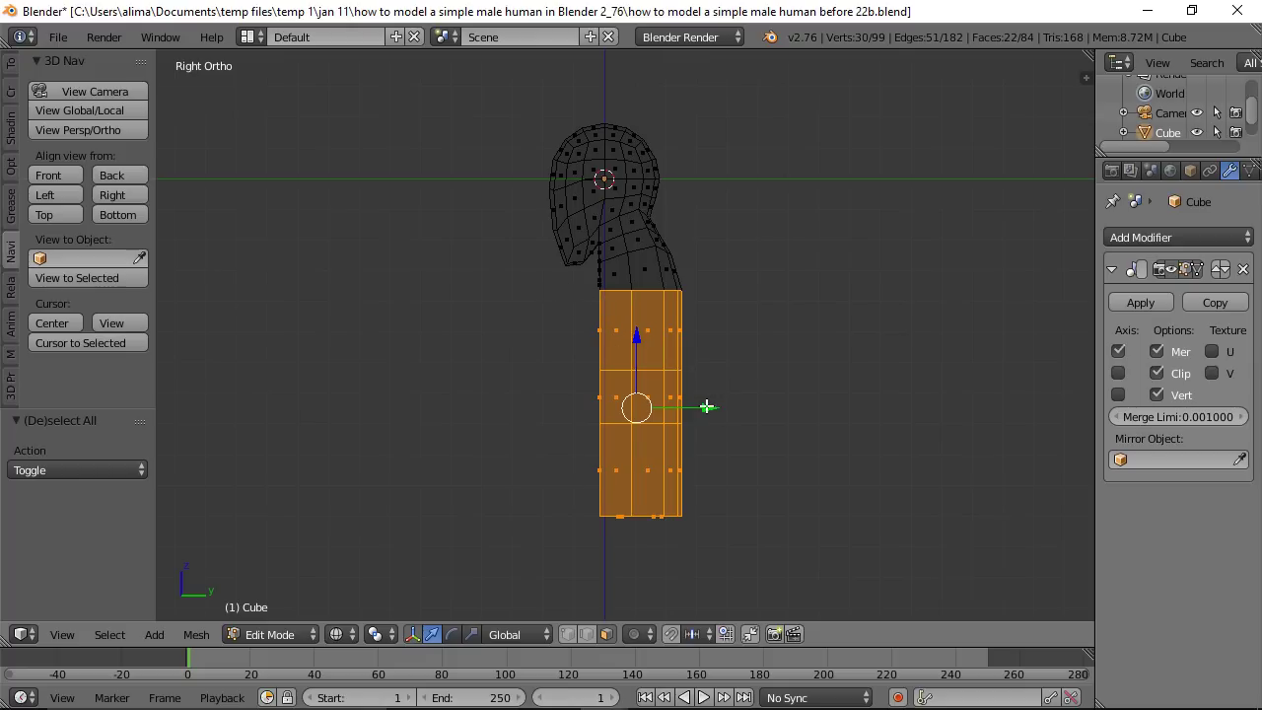
pyautogui.moveTo(708, 408); pyautogui.dragTo(663, 414)
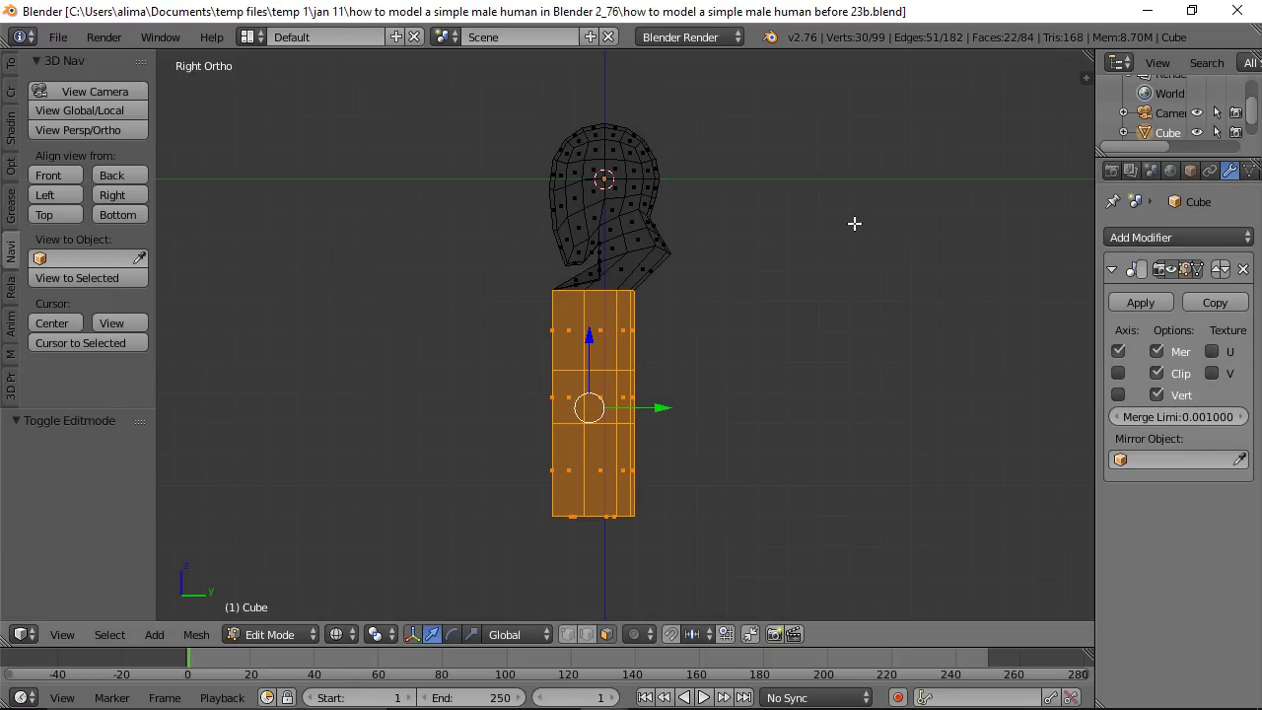
# Step: Move the upper torso's two back faces backward about 2.44 along Y and save as "how to model a simple male human before 23c.blend"
pyautogui.press('a')
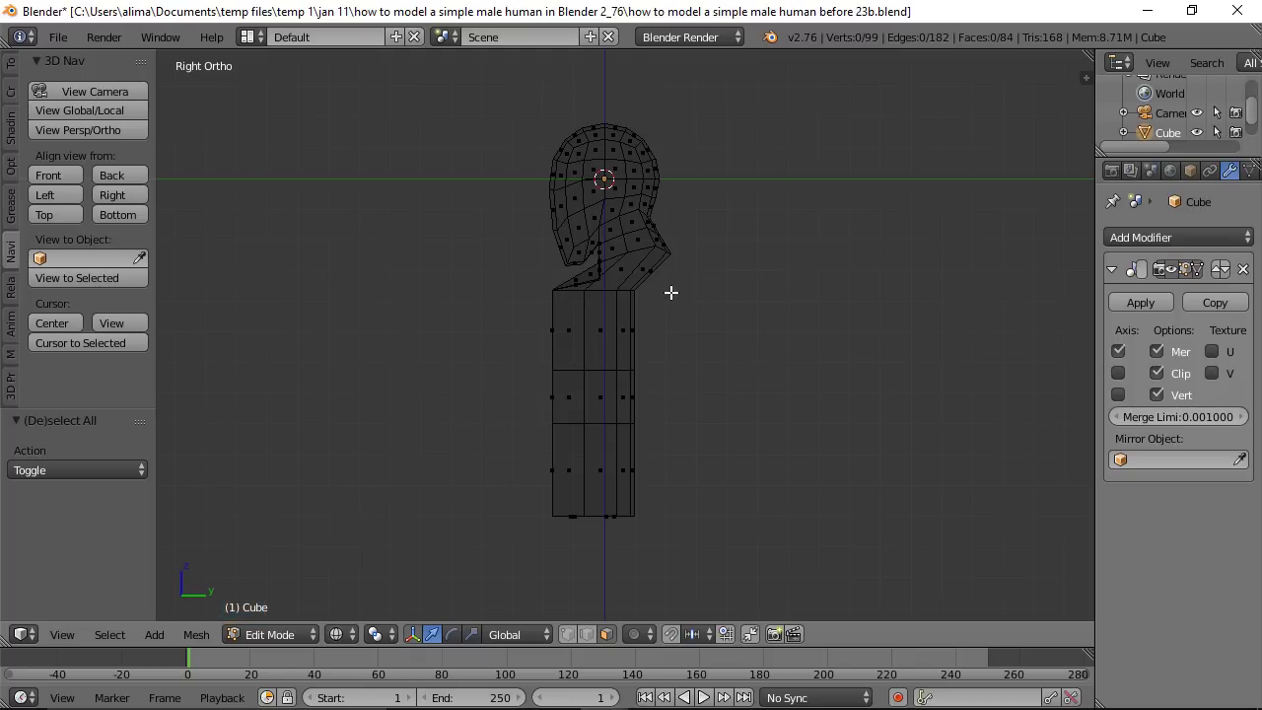
pyautogui.press('b')
pyautogui.moveTo(671, 288); pyautogui.dragTo(609, 368)
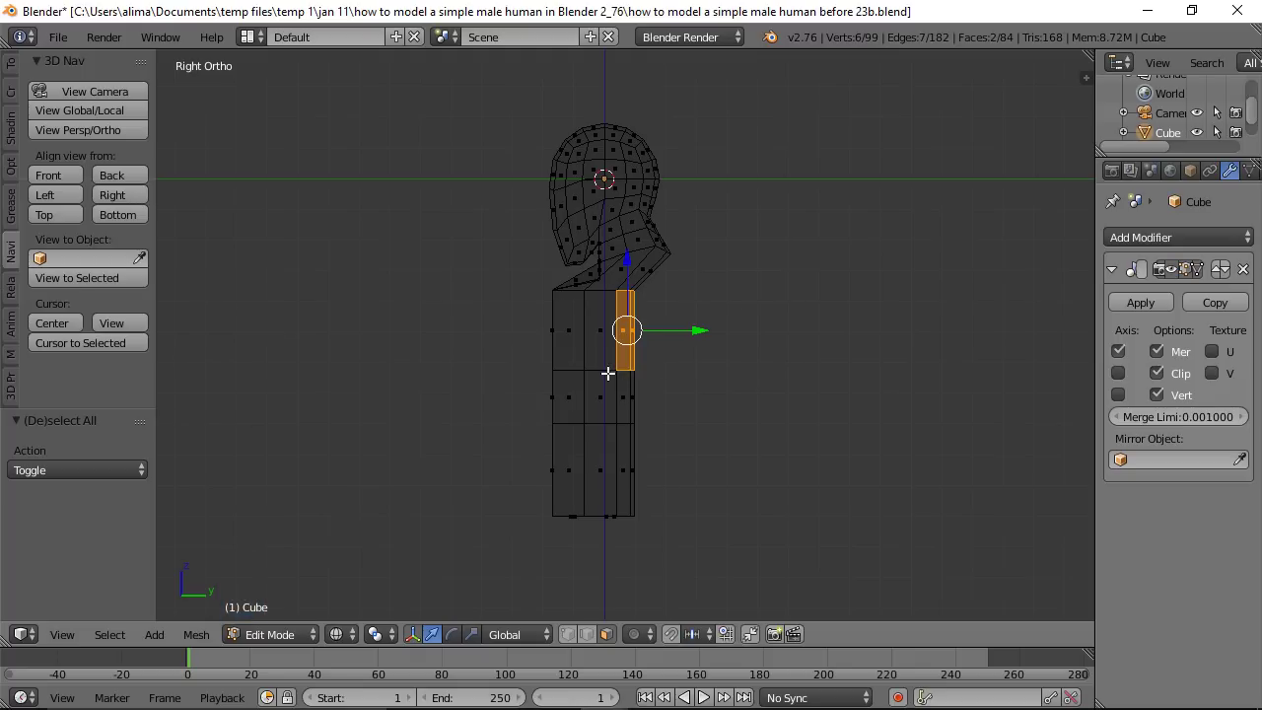
pyautogui.moveTo(699, 331); pyautogui.dragTo(770, 332)
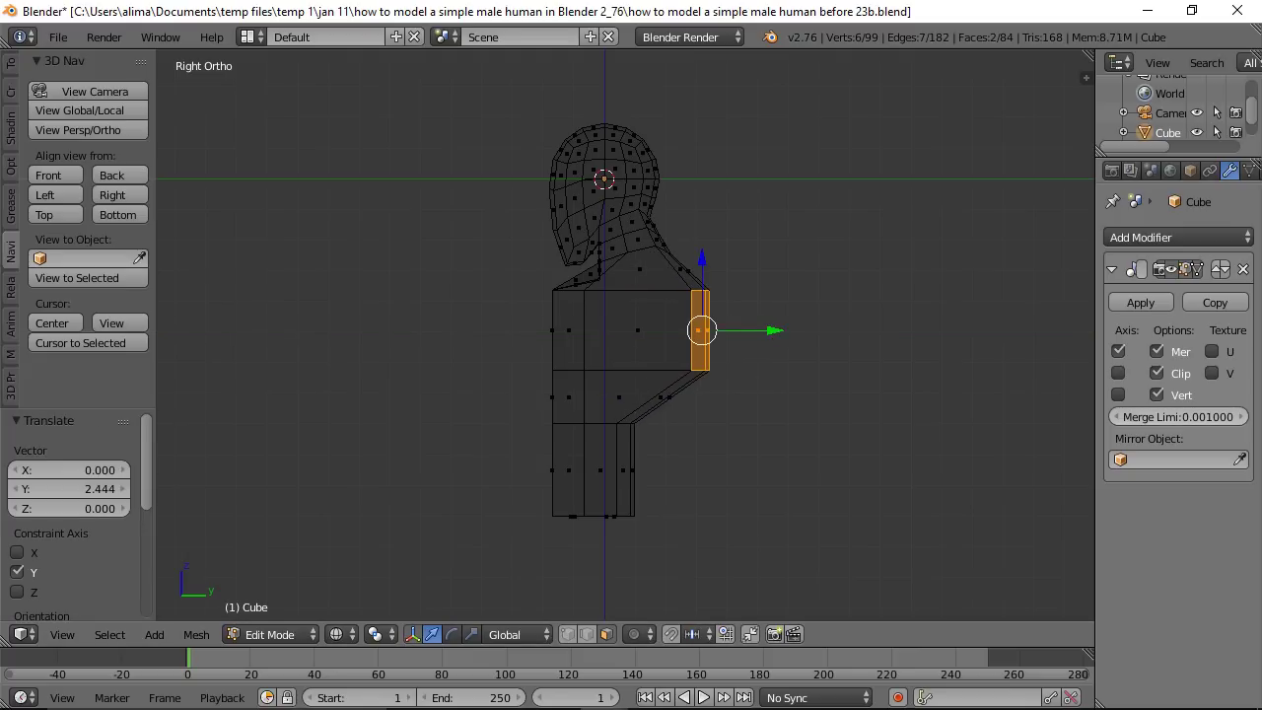
pyautogui.hotkey('ctrl', 'alt', 's')
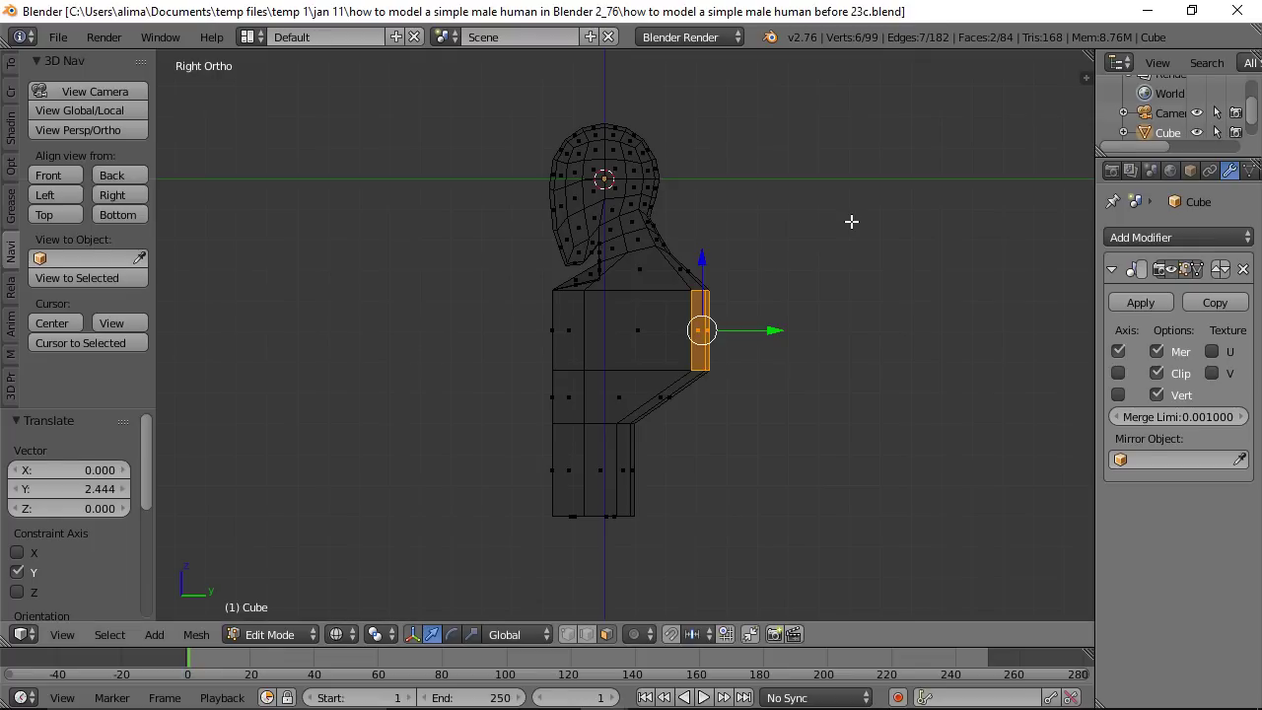
# Step: Clear the selection, view the model from the front, and save as "how to model a simple male human before 25c.blend"
pyautogui.press('a')
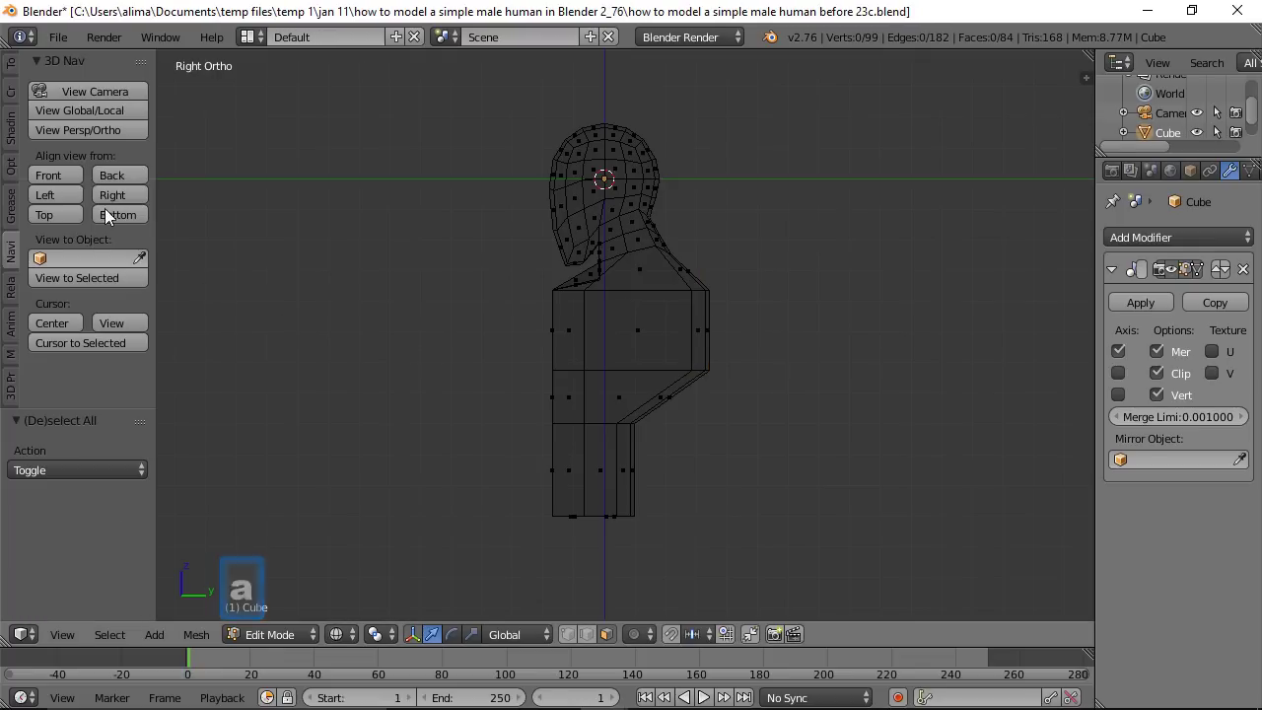
pyautogui.click(63, 175)
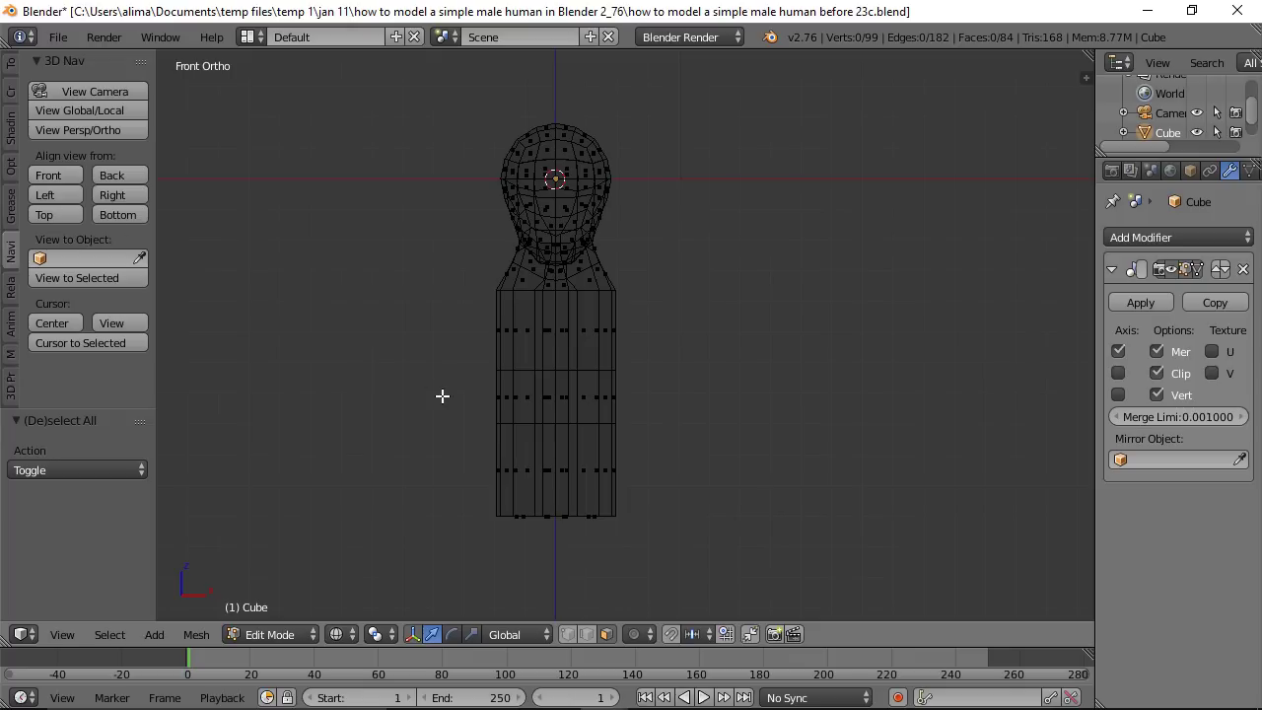
pyautogui.hotkey('ctrl', 's')
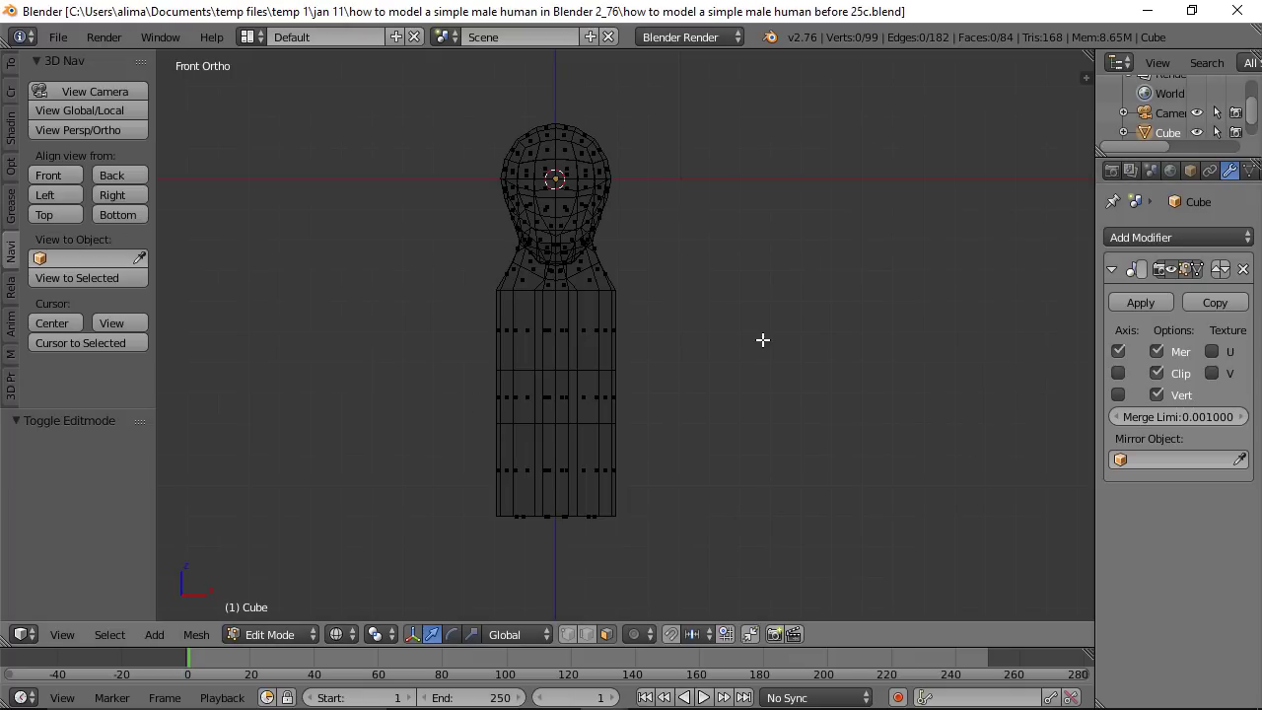
# Step: Move the upper torso's outer side vertices outward about 2.03 along X and save as "how to model a simple male human before 26c.blend"
pyautogui.click(568, 634)
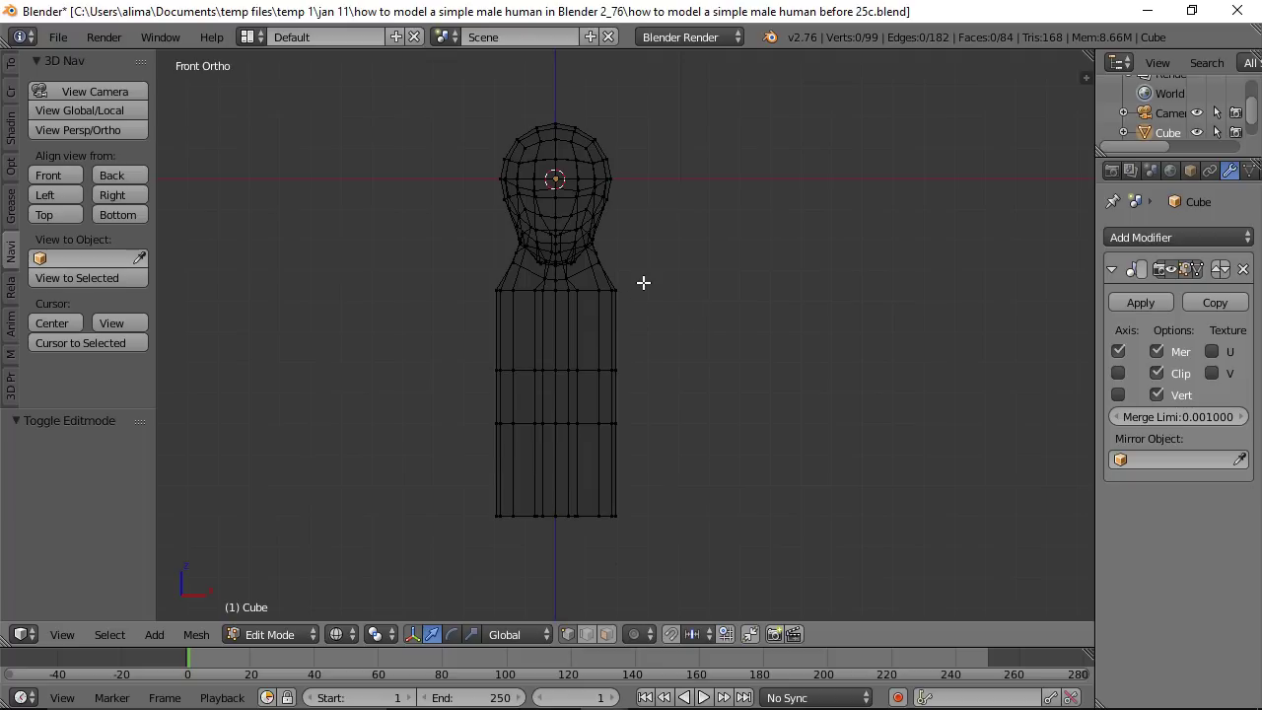
pyautogui.press('b')
pyautogui.moveTo(642, 283); pyautogui.dragTo(589, 383)
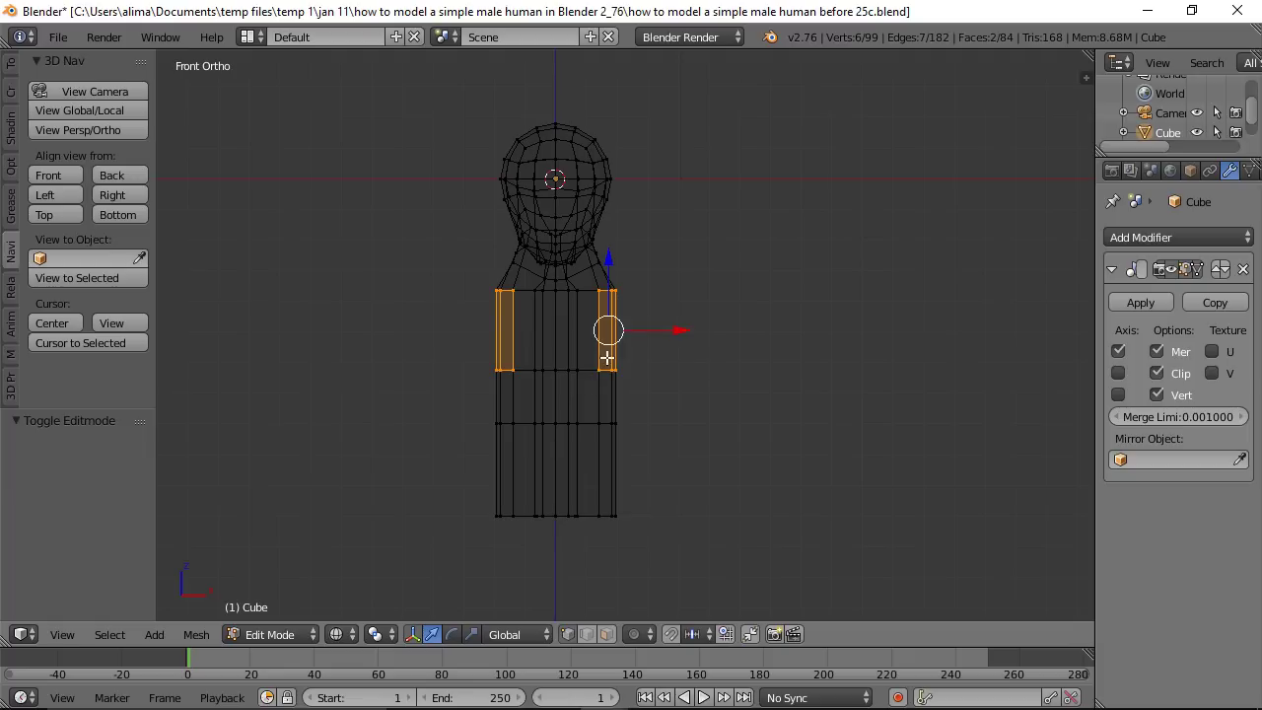
pyautogui.moveTo(683, 334); pyautogui.dragTo(742, 337)
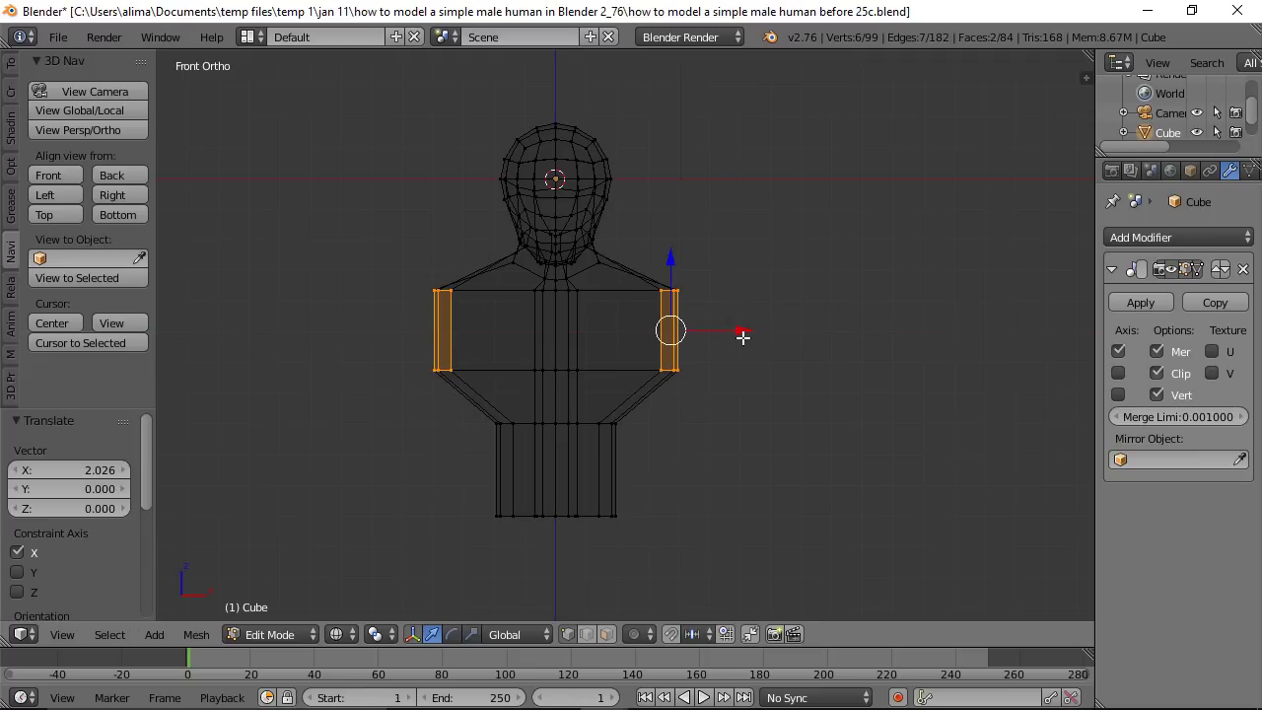
pyautogui.hotkey('ctrl', 'alt', 's')
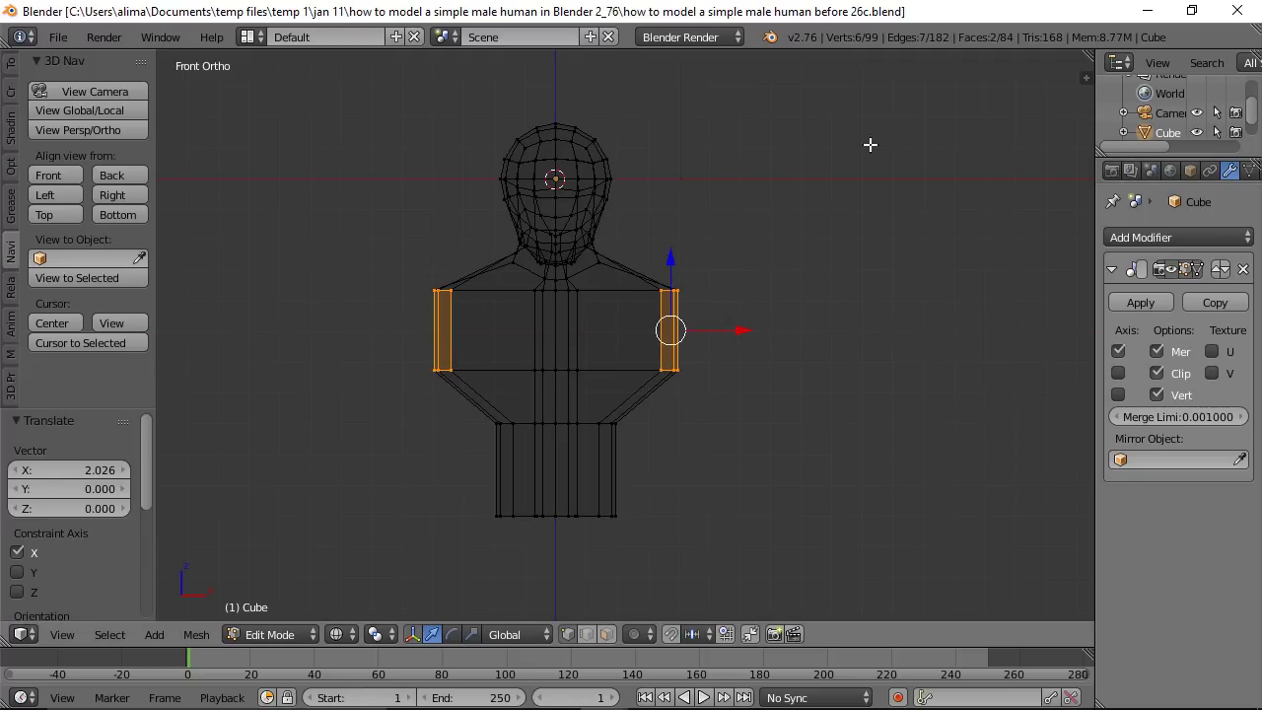
# Step: Clear the selection, show the model from the right in solid shading, and save as "how to model a simple male human before 27c.blend"
pyautogui.press('a')
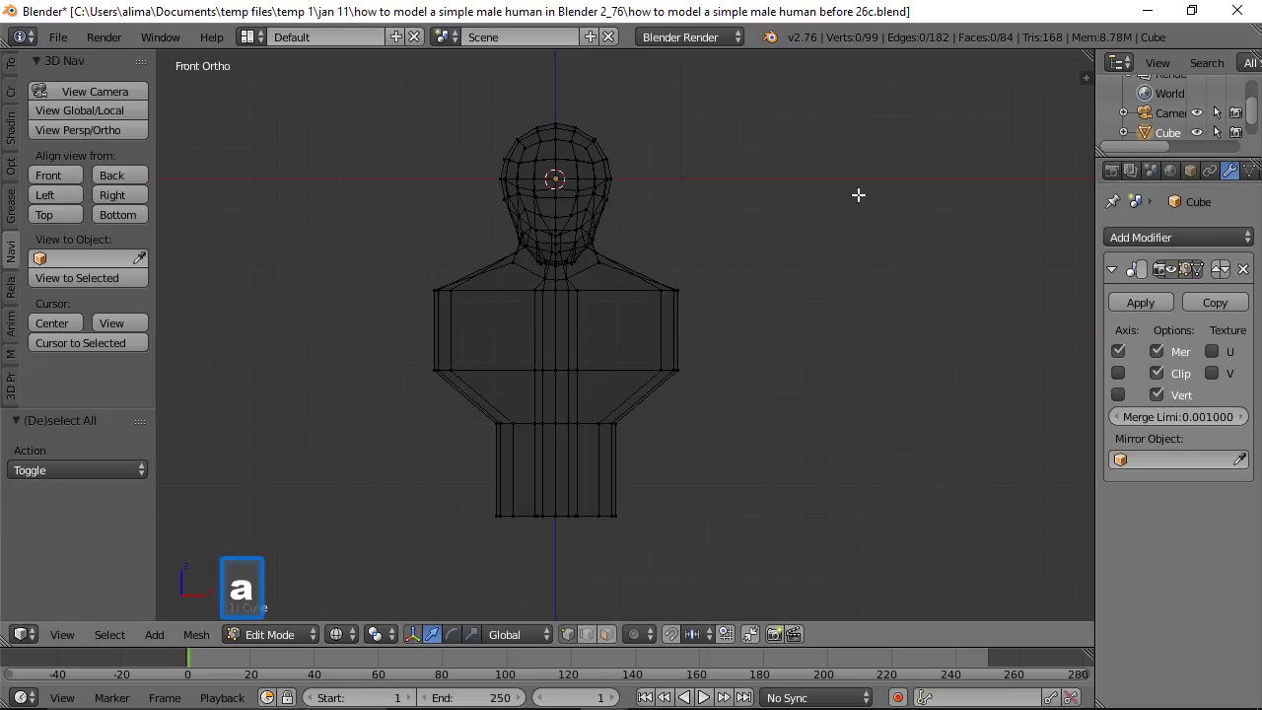
pyautogui.click(135, 196)
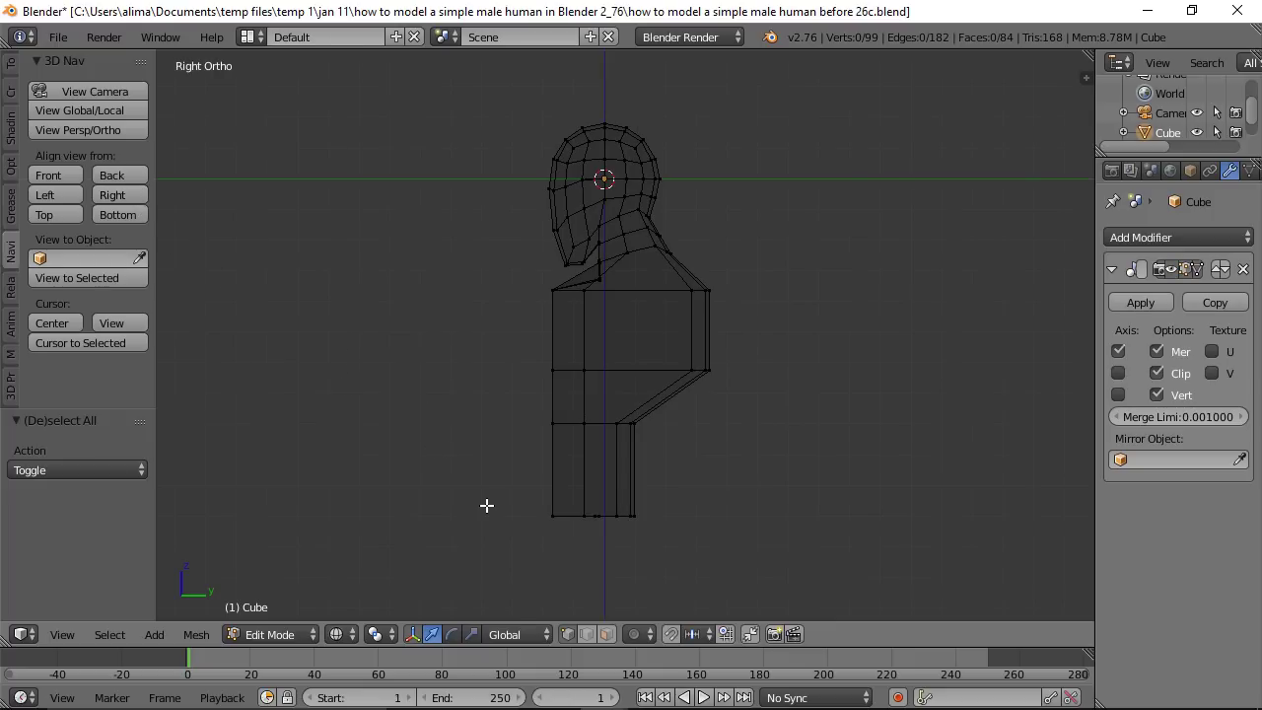
pyautogui.press('z')
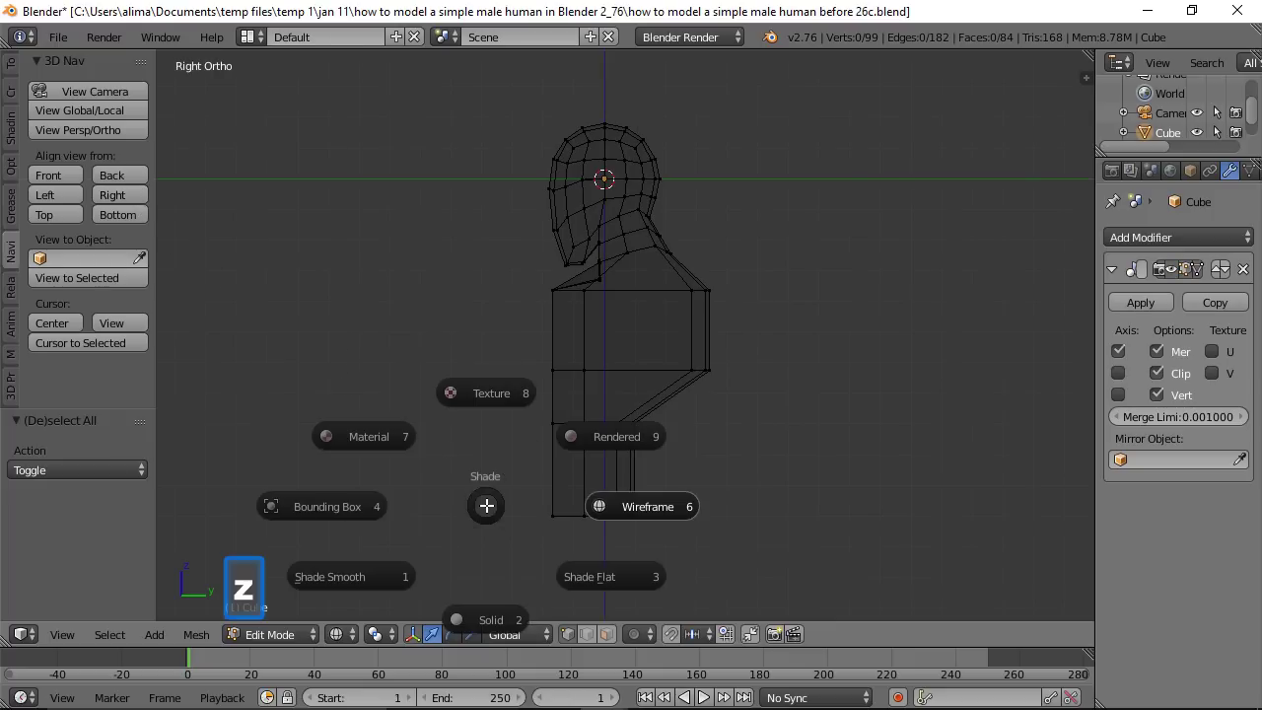
pyautogui.click(501, 618)
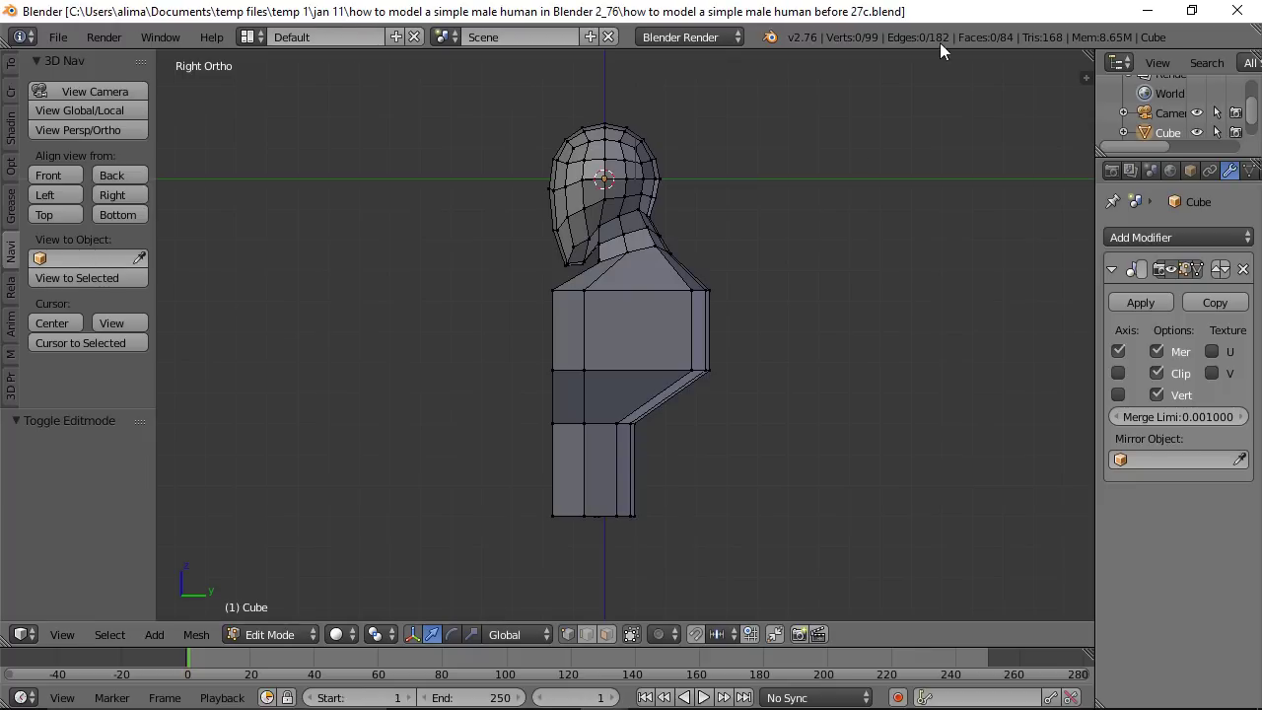
# Step: In wireframe, move the lowest torso section's back vertices backward 0.74 along Y and save as "how to model a simple male human before 28c.blend"
pyautogui.press('z')
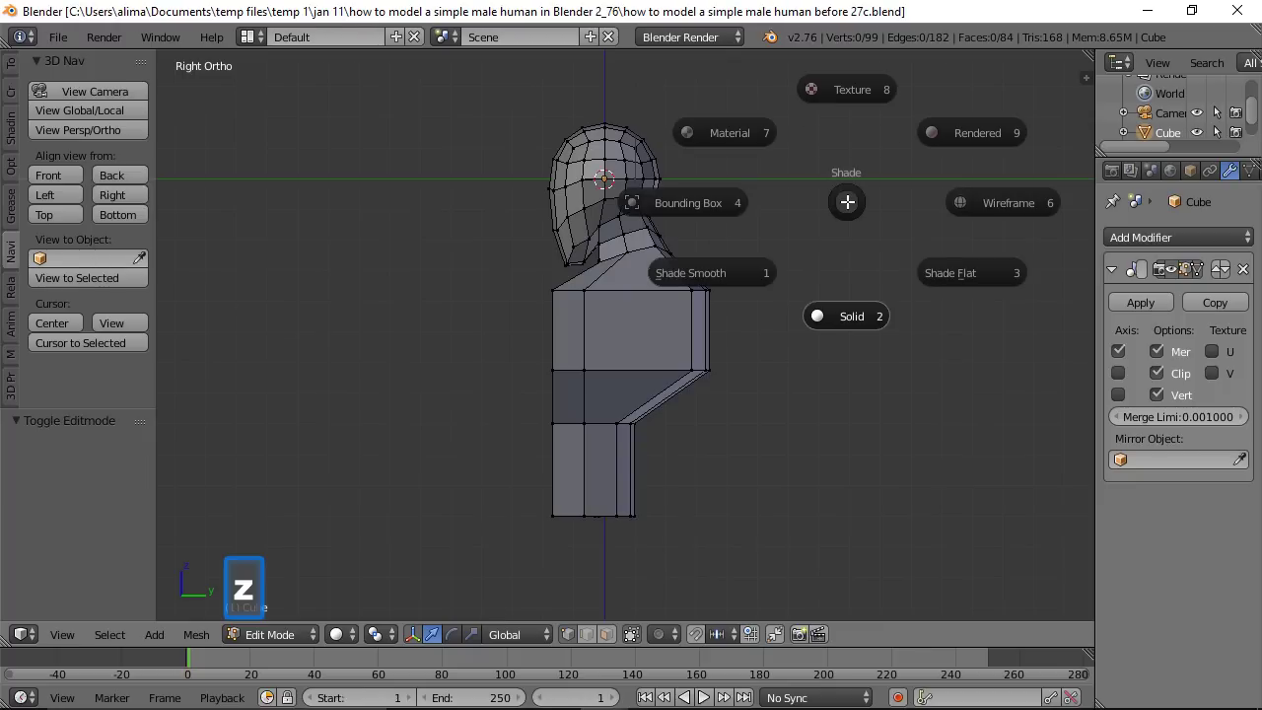
pyautogui.click(1004, 203)
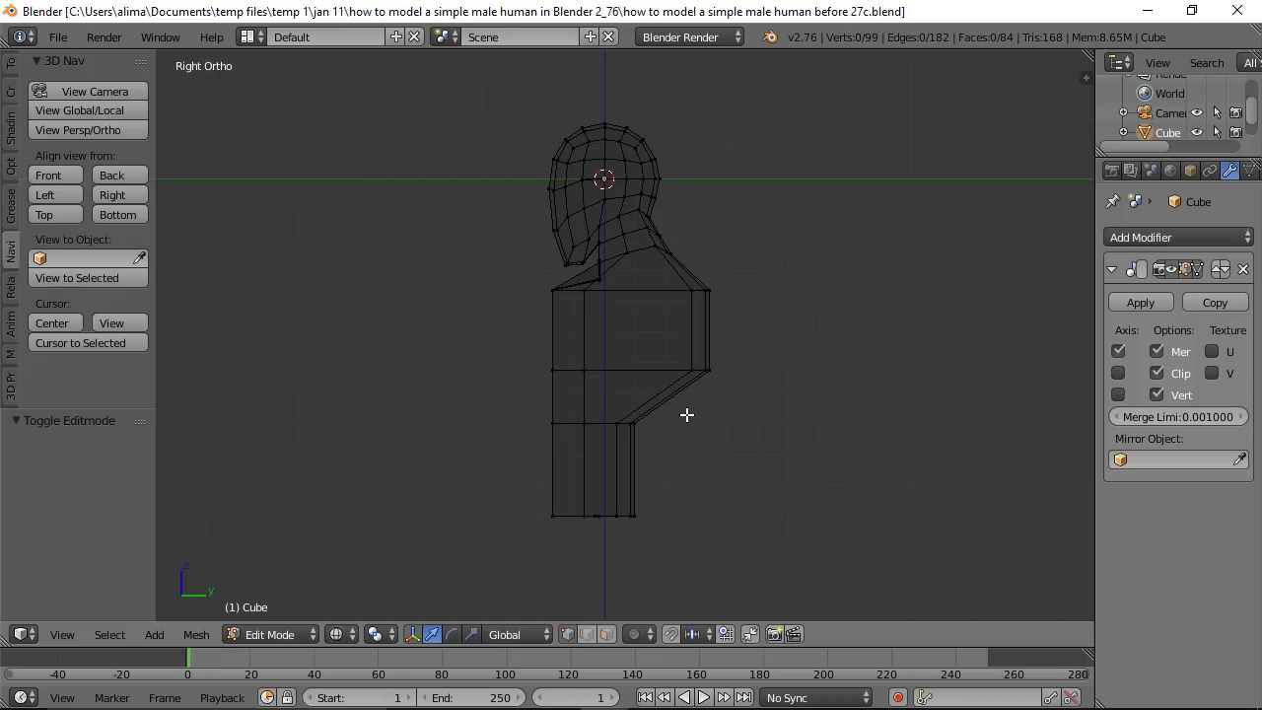
pyautogui.press('b')
pyautogui.moveTo(685, 414); pyautogui.dragTo(608, 527)
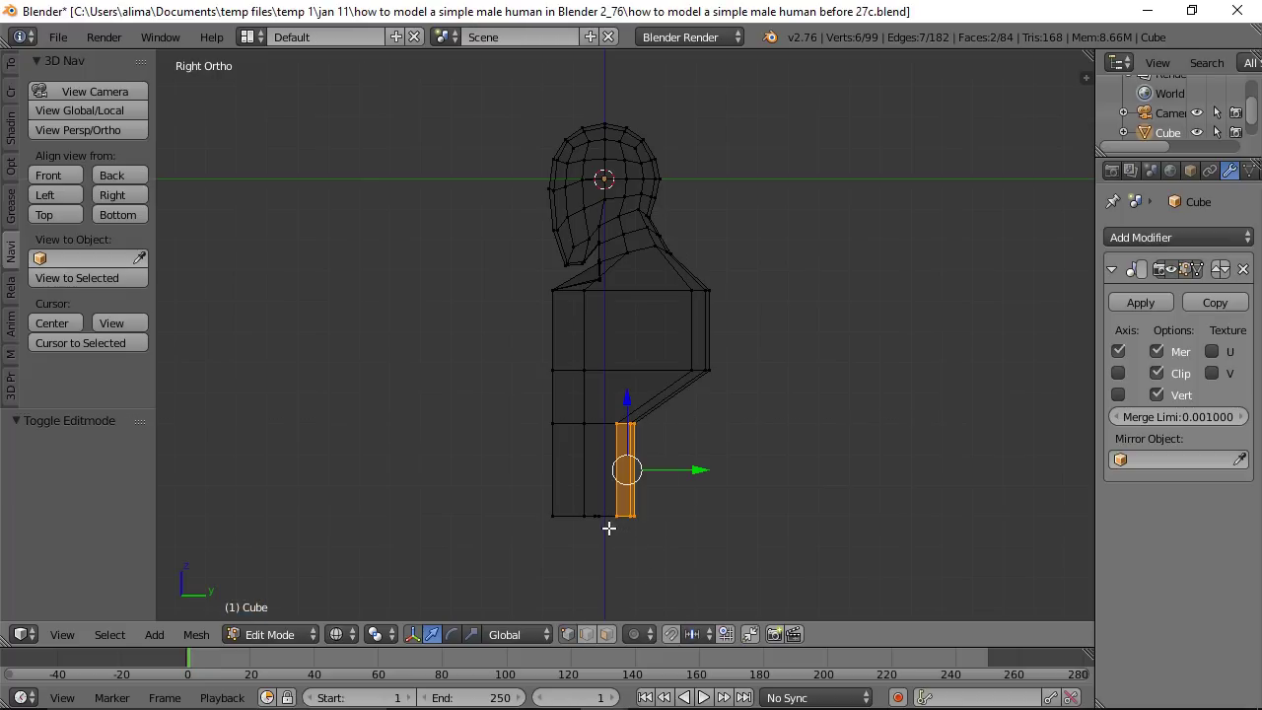
pyautogui.moveTo(690, 471); pyautogui.dragTo(715, 469)
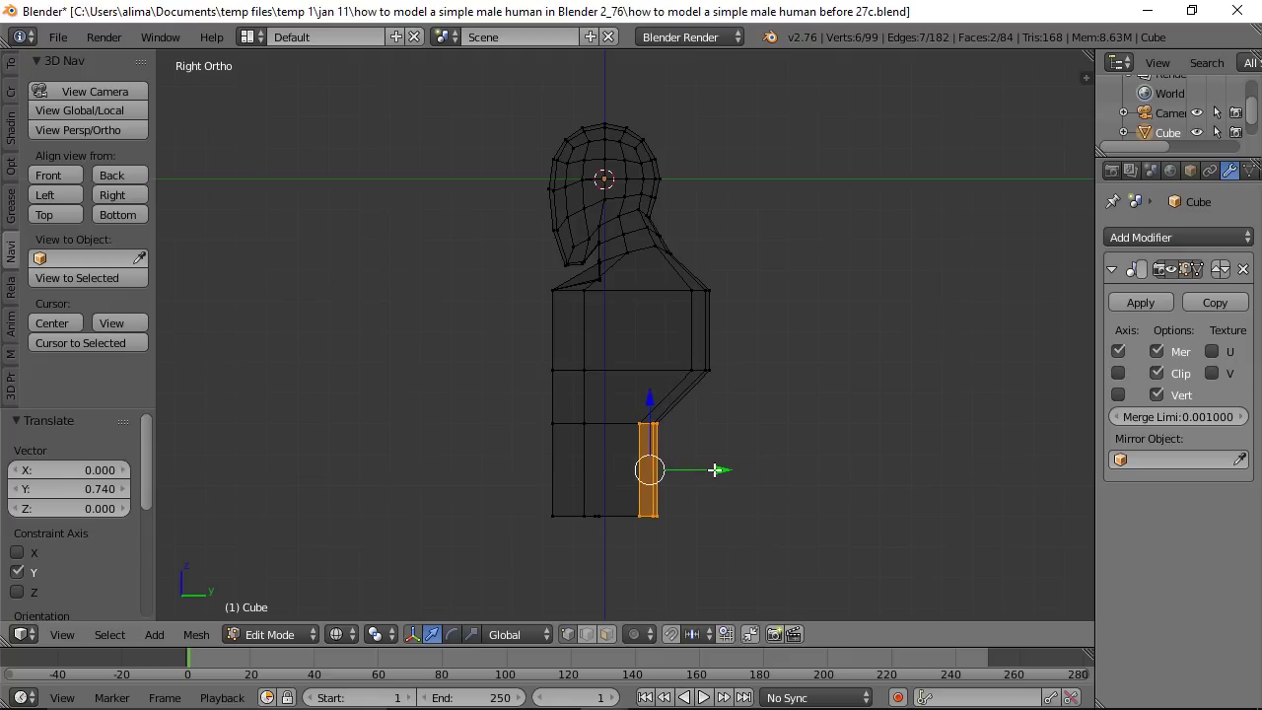
pyautogui.hotkey('ctrl', 'alt', 's')
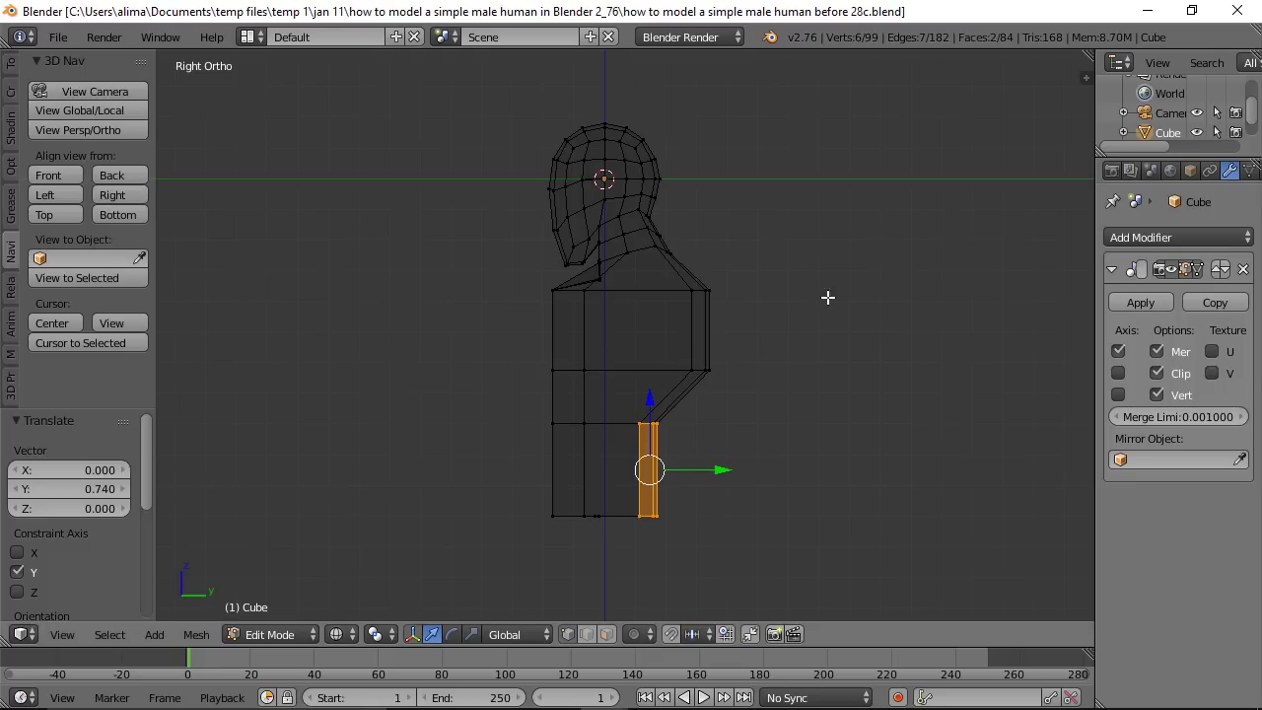
# Step: Move the three vertical edges along the torso's side backward about 0.87 along Y and save as "how to model a simple male human before 29c.blend"
pyautogui.press('a')
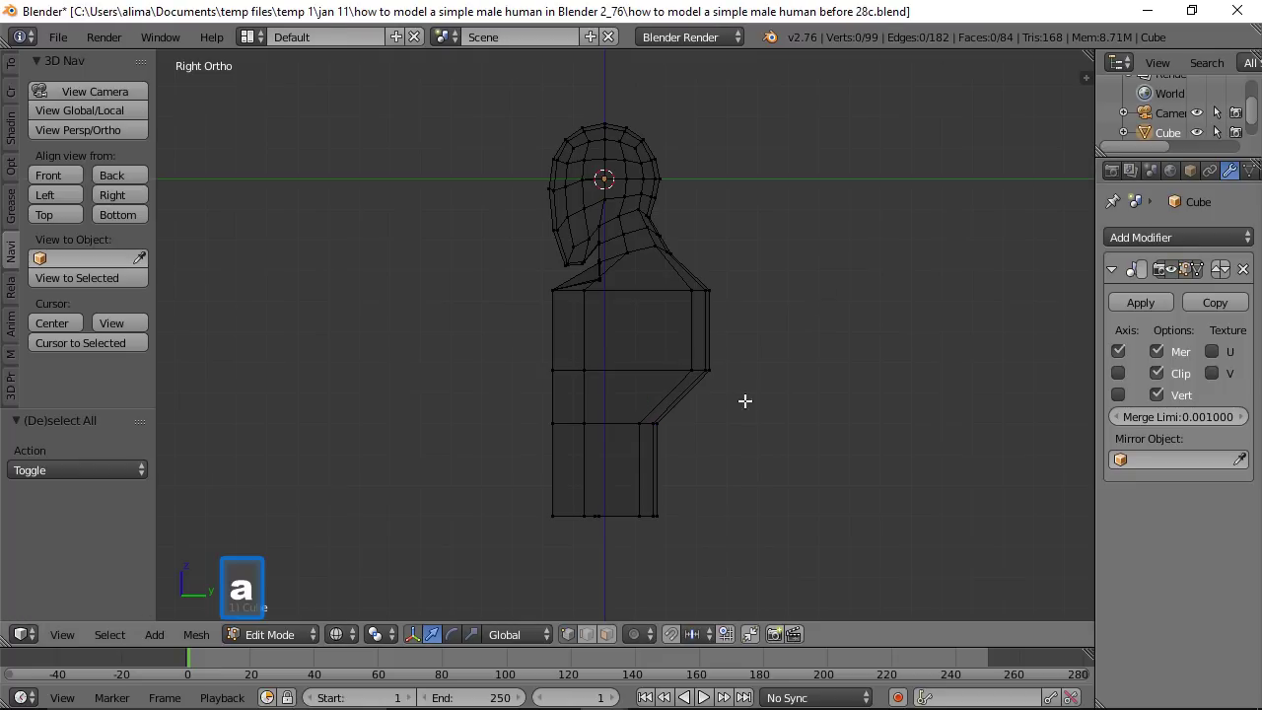
pyautogui.rightClick(588, 336)
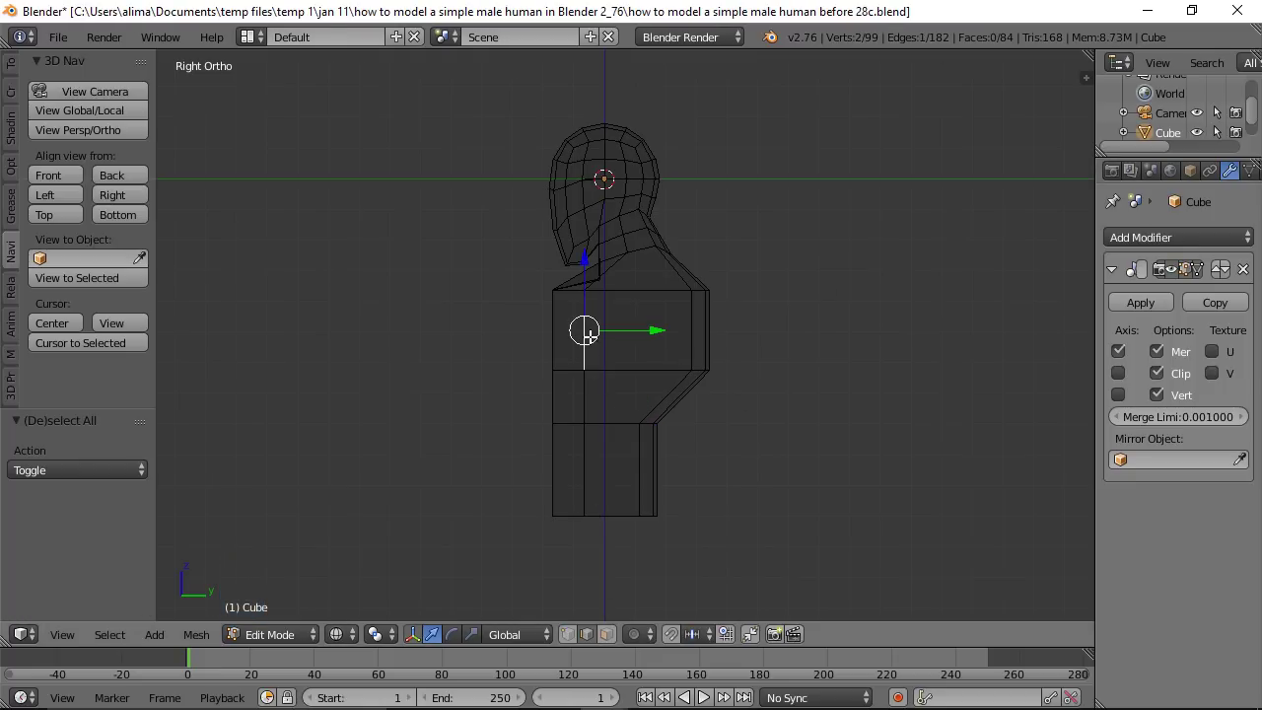
pyautogui.keyDown('shift'); pyautogui.rightClick(588, 404); pyautogui.keyUp('shift')
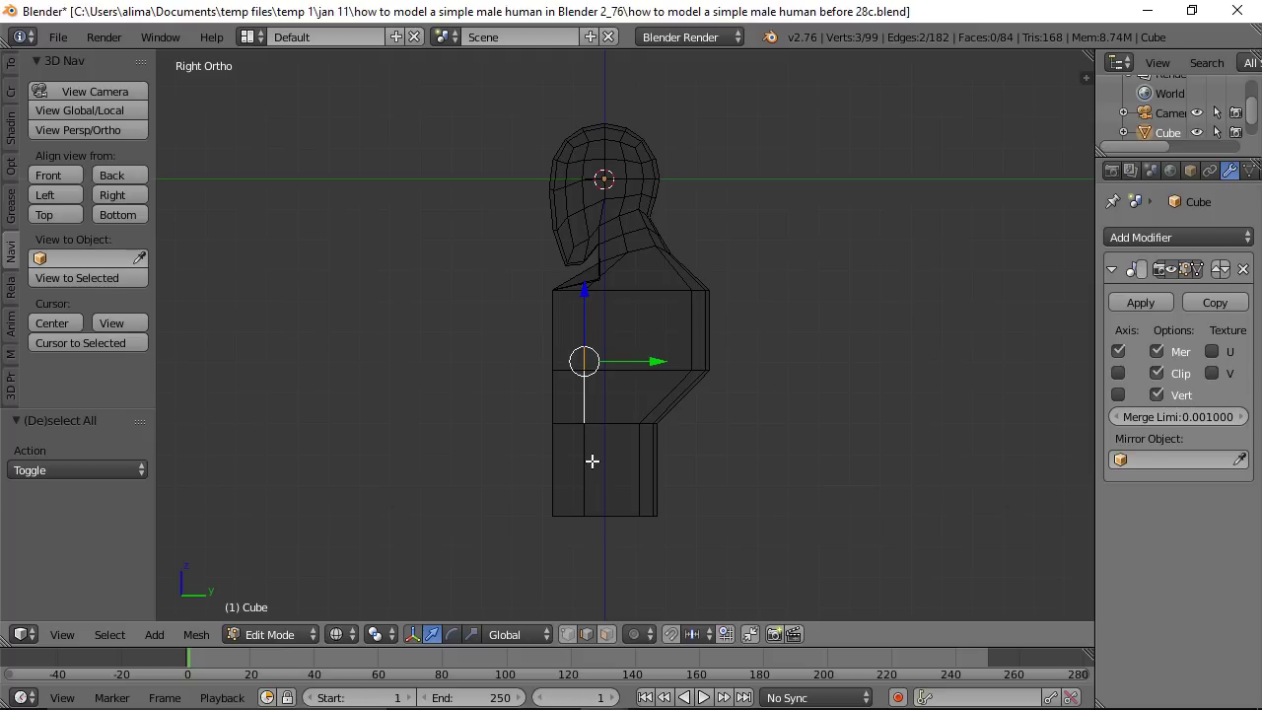
pyautogui.keyDown('shift'); pyautogui.rightClick(584, 468); pyautogui.keyUp('shift')
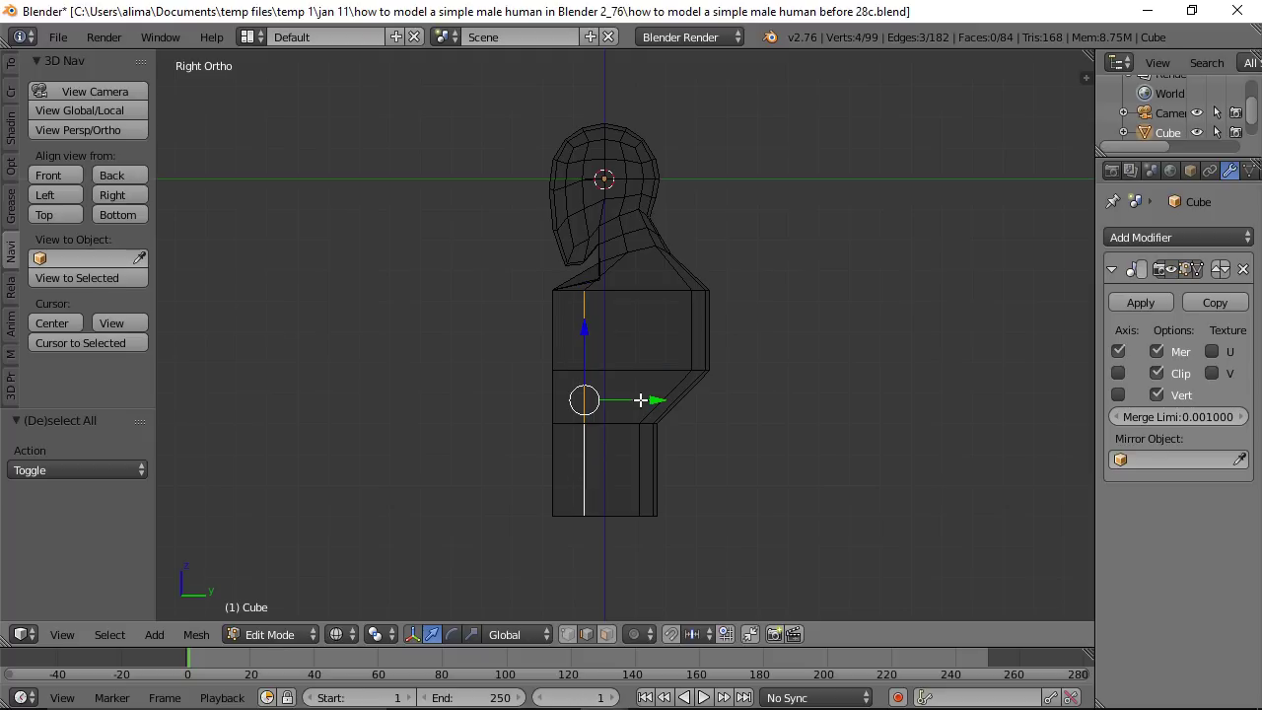
pyautogui.moveTo(638, 404); pyautogui.dragTo(666, 396)
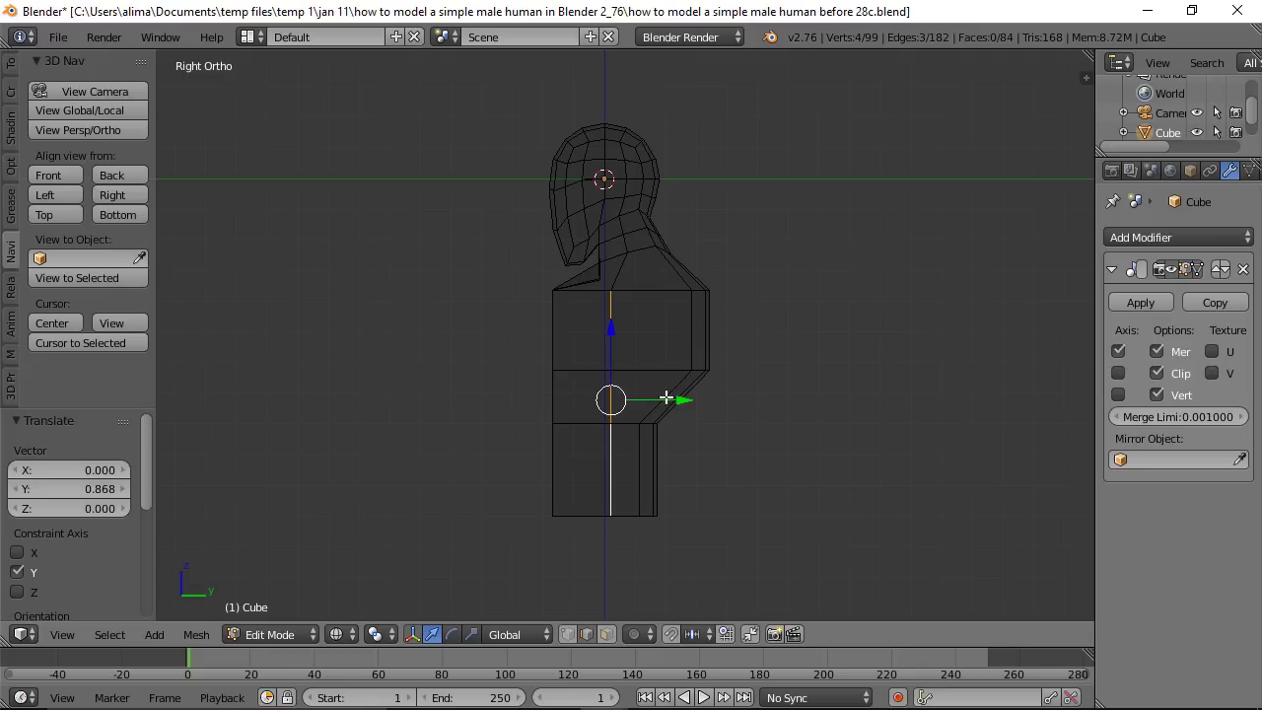
pyautogui.hotkey('ctrl', 'shift', 's')
pyautogui.press('KP_Add')
pyautogui.press('Return')
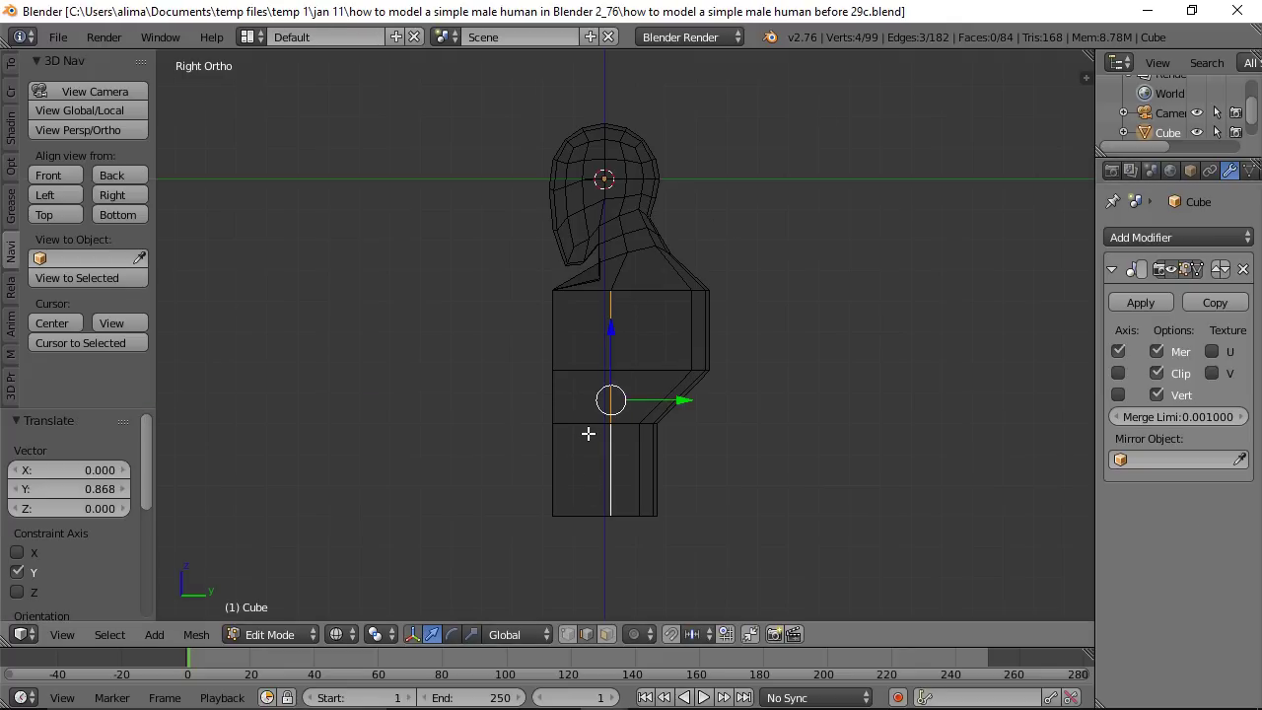
# Step: Switch to face select mode and display the mesh in solid shading
pyautogui.click(609, 633)
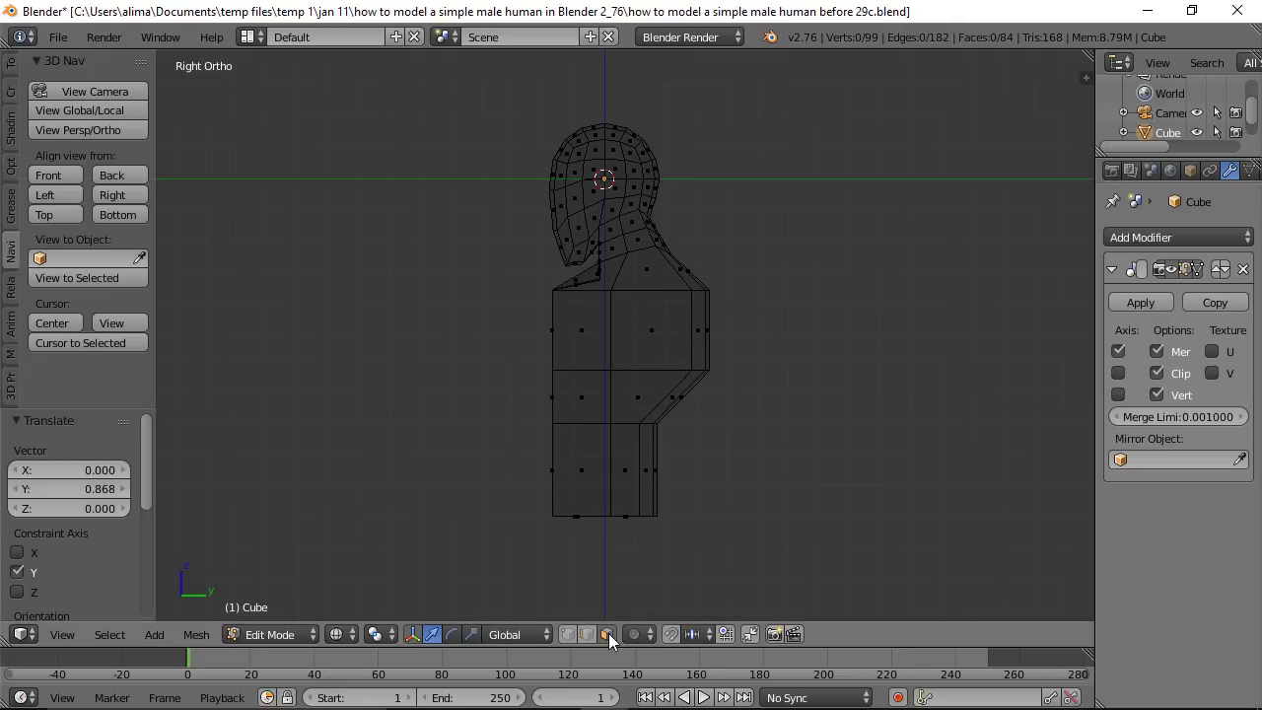
pyautogui.press('z')
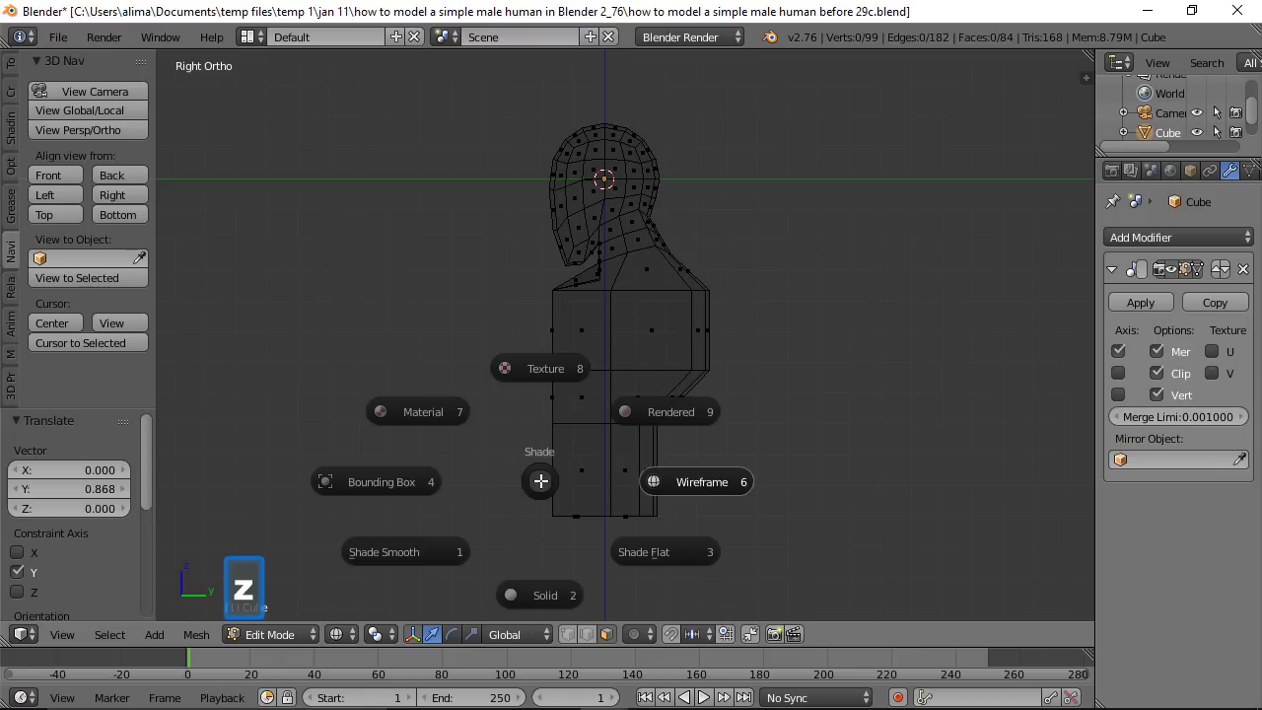
pyautogui.click(544, 596)
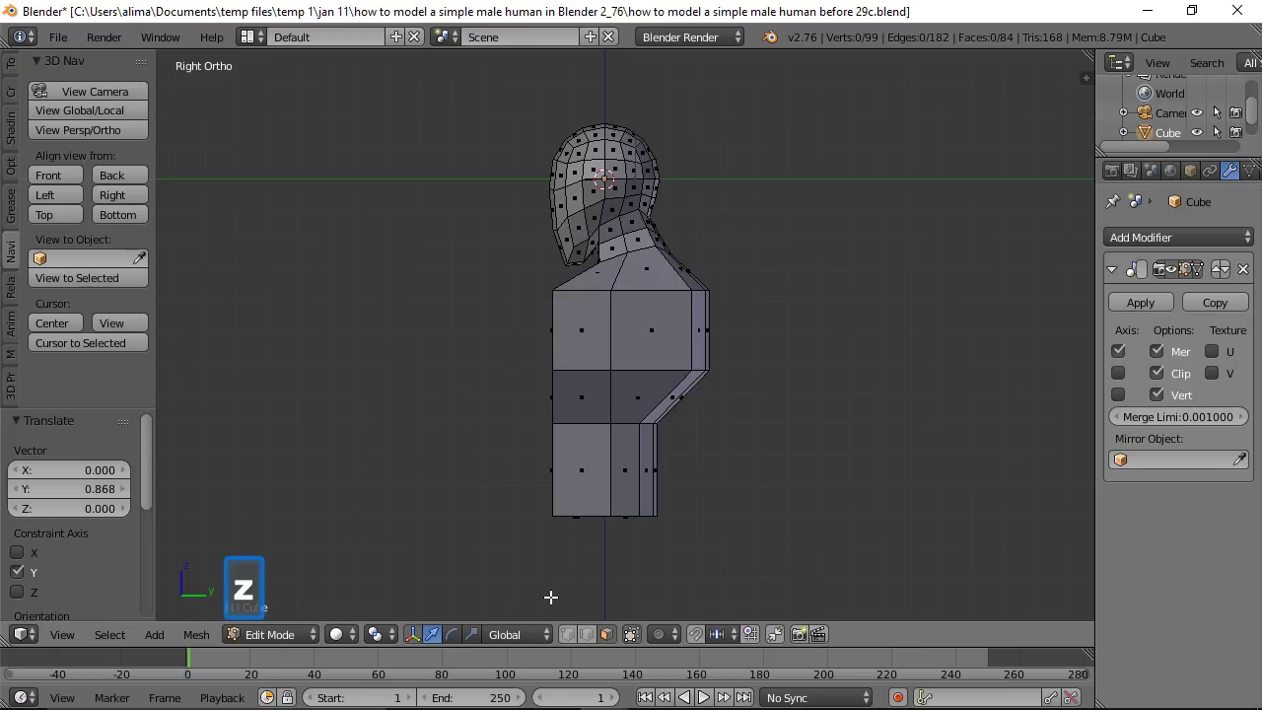
# Step: Select the six side faces of the torso, scale them to about 0.52 along Y and save as "how to model a simple male human before 30c.blend"
pyautogui.press('c')
pyautogui.moveTo(604, 359); pyautogui.dragTo(605, 408)
pyautogui.rightClick(605, 408)
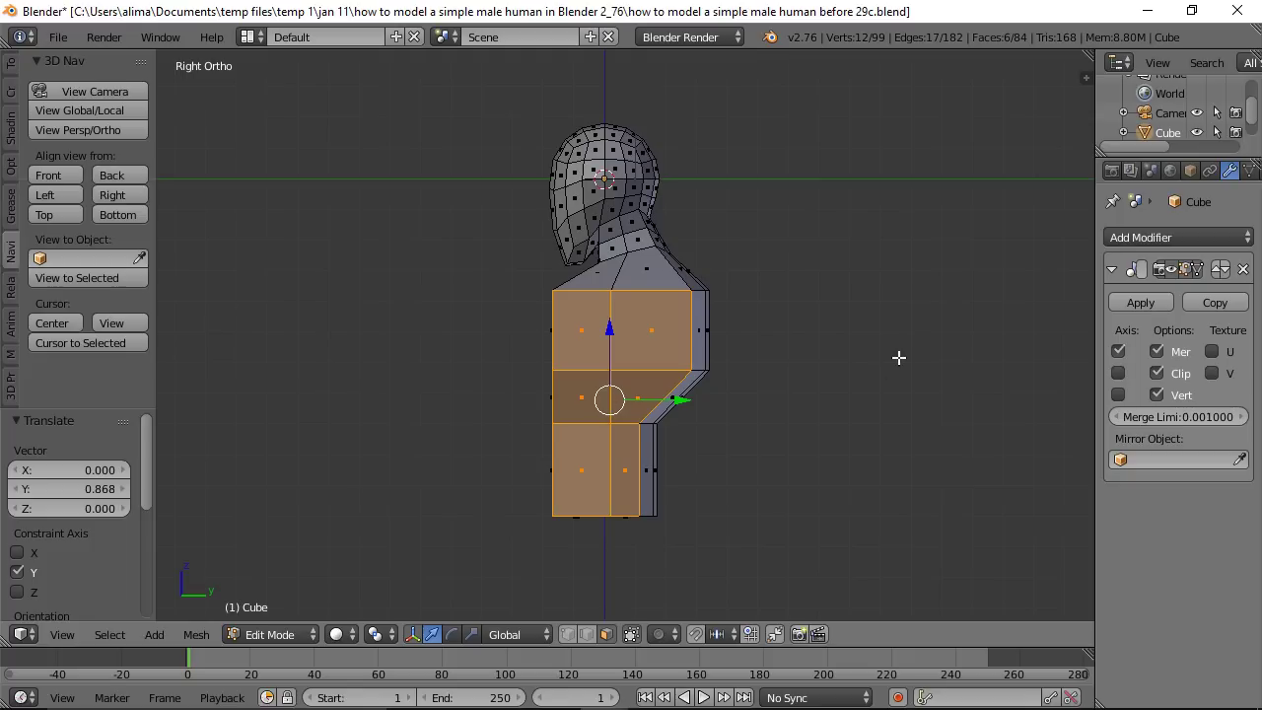
pyautogui.press('s')
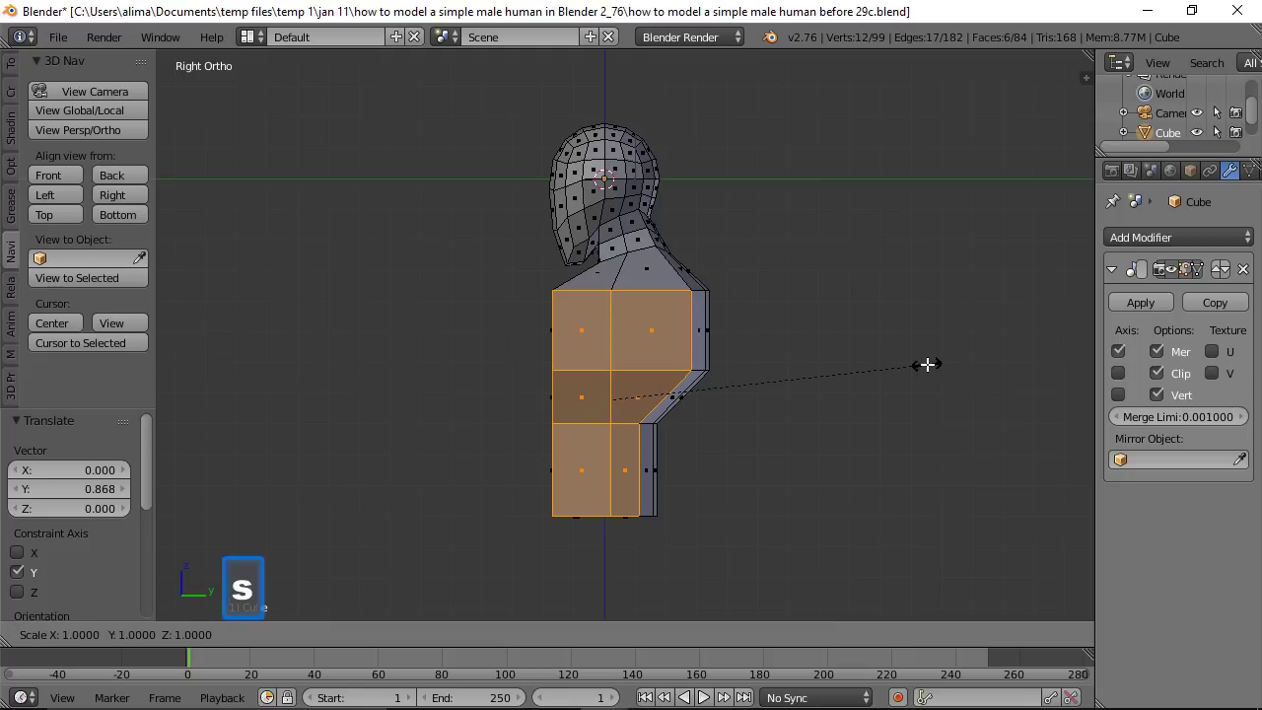
pyautogui.press('y')
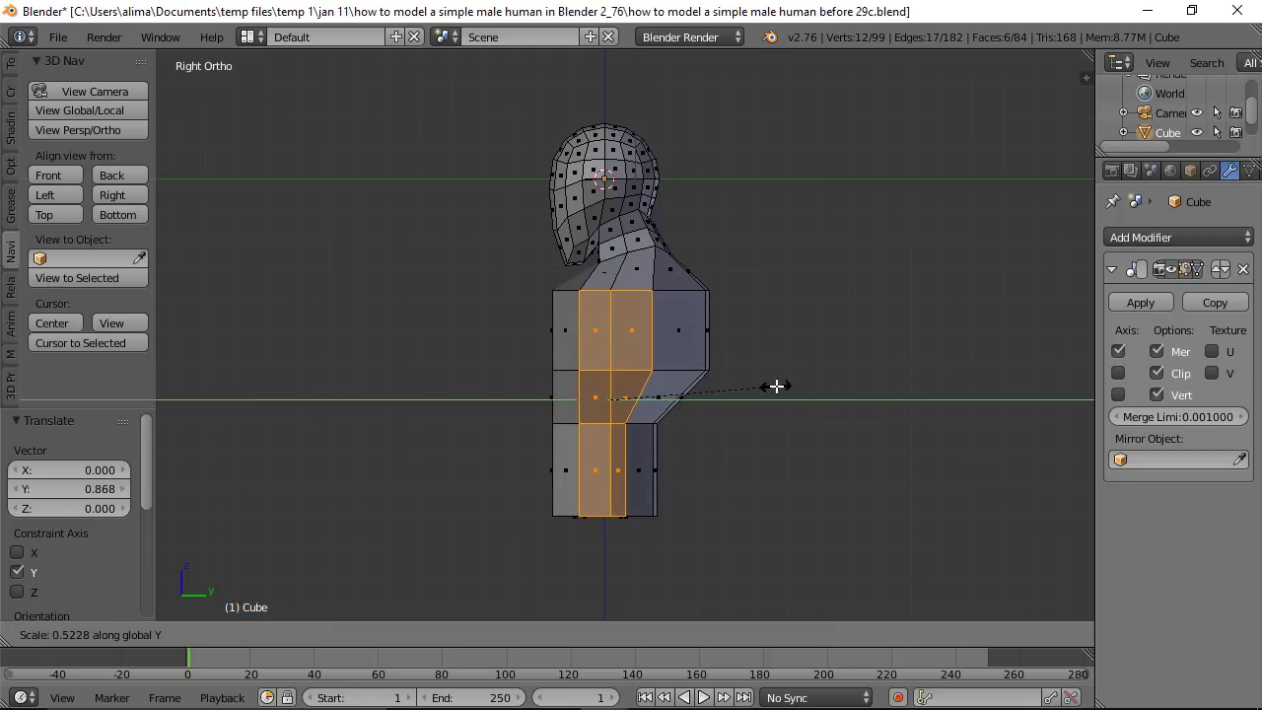
pyautogui.click(775, 386)
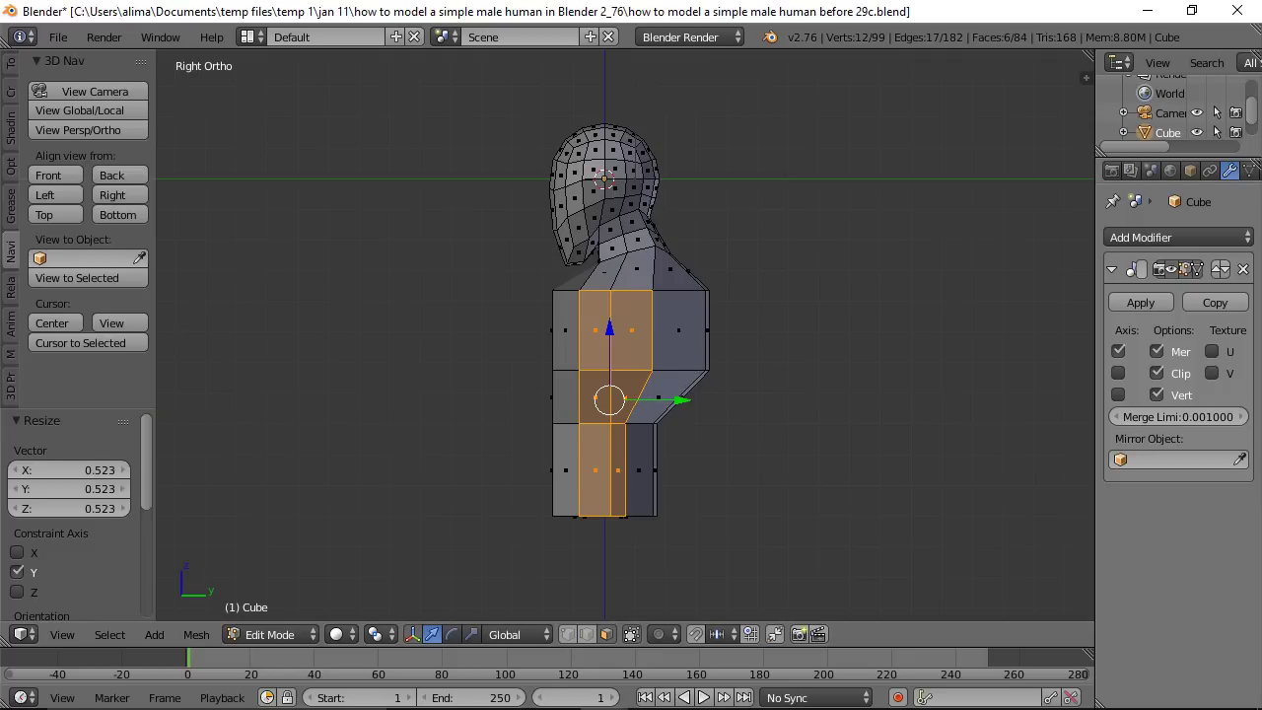
pyautogui.hotkey('ctrl', 'alt', 's')
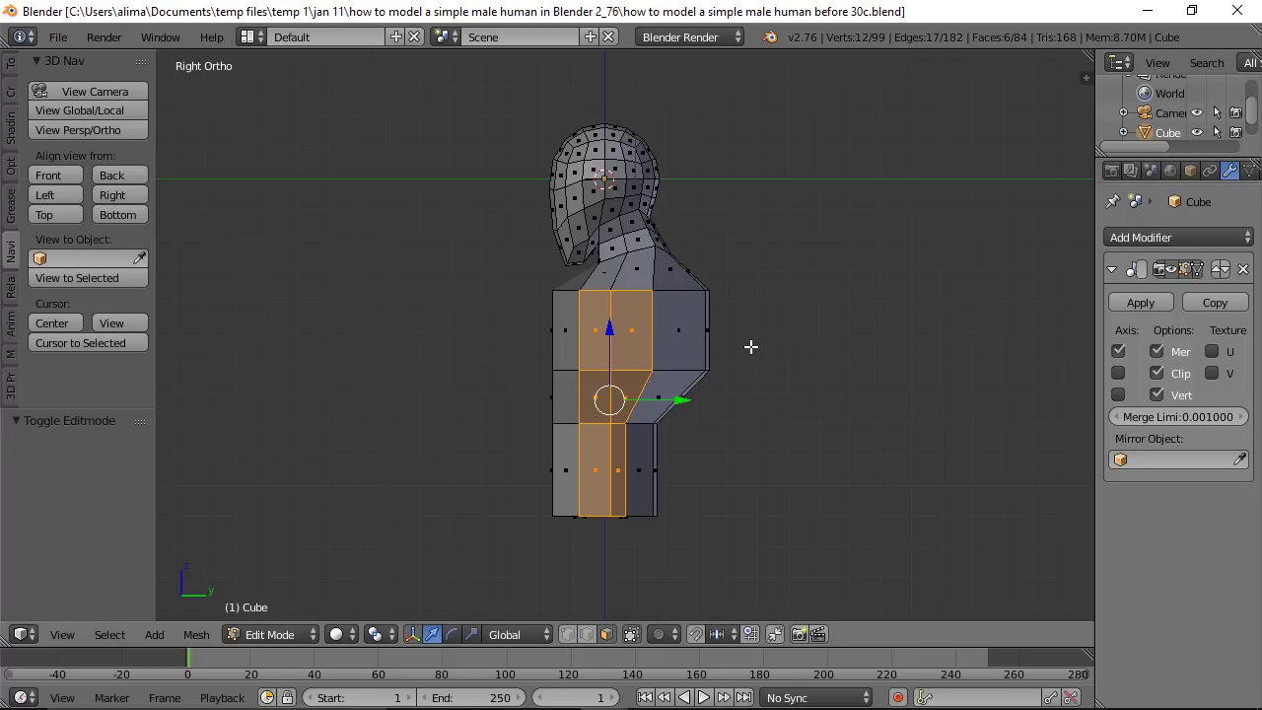
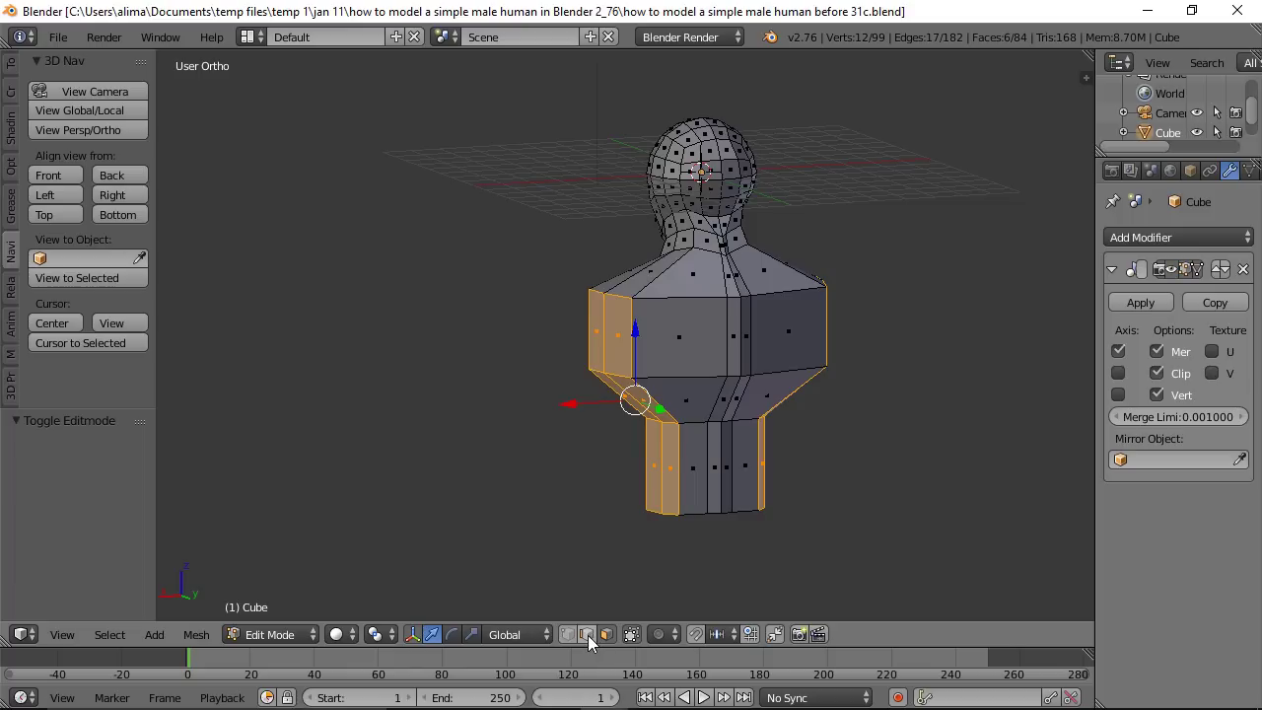
# Step: In edge select mode, move the edge at the back of the neck's base outward about 0.27 along X, and clear the selection
pyautogui.click(588, 635)
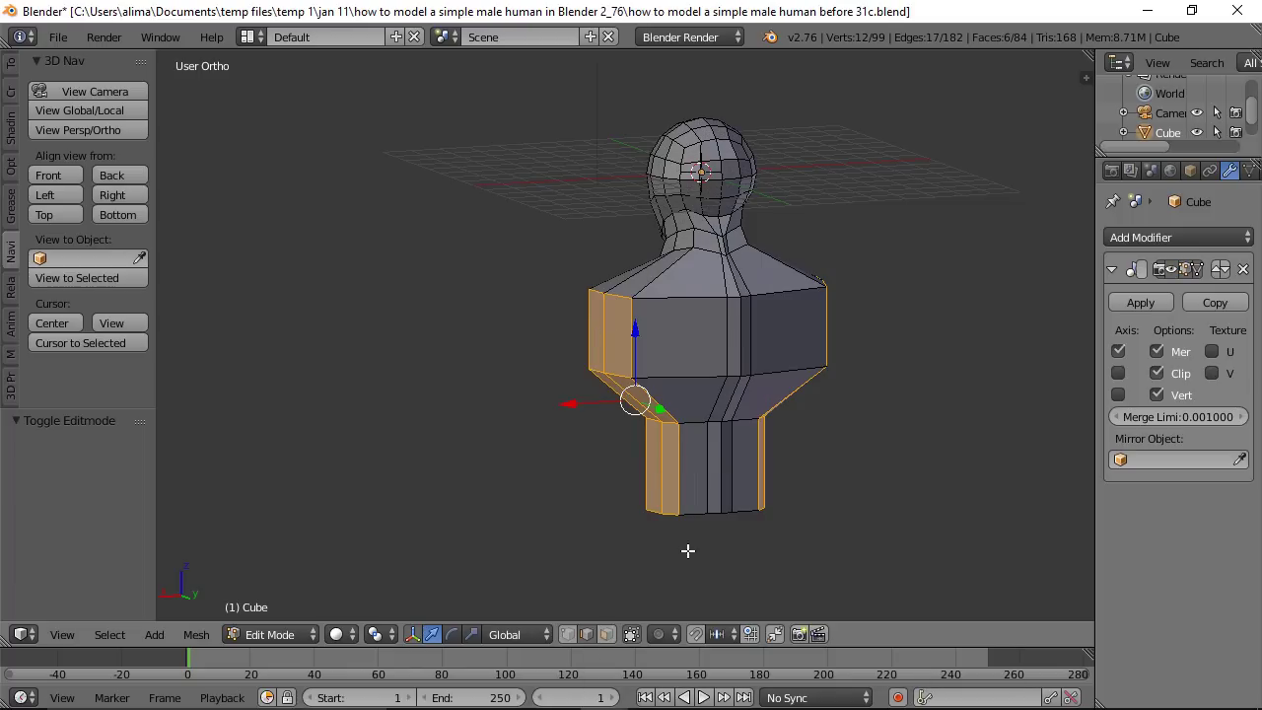
pyautogui.press('a')
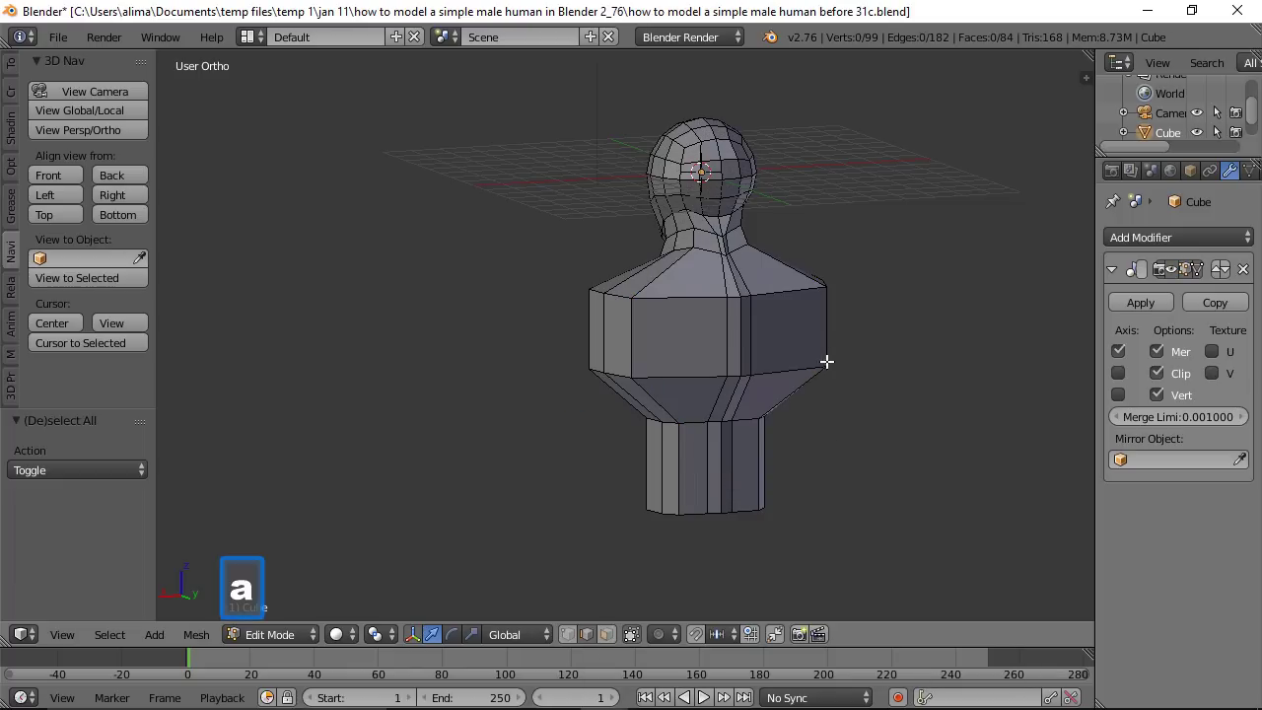
pyautogui.keyDown('shift'); pyautogui.moveTo(842, 319); pyautogui.dragTo(720, 358, button='middle'); pyautogui.keyUp('shift')
pyautogui.scroll(2, 717, 358)
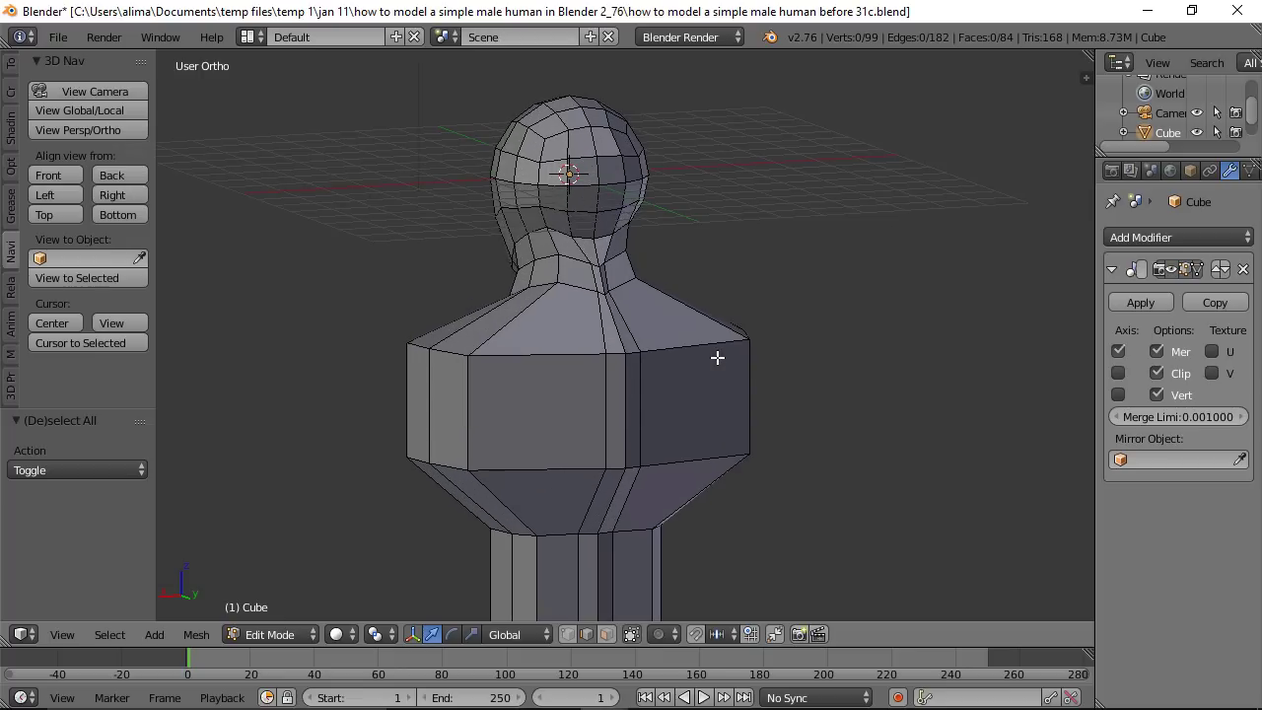
pyautogui.rightClick(591, 279)
pyautogui.moveTo(572, 282); pyautogui.dragTo(545, 286)
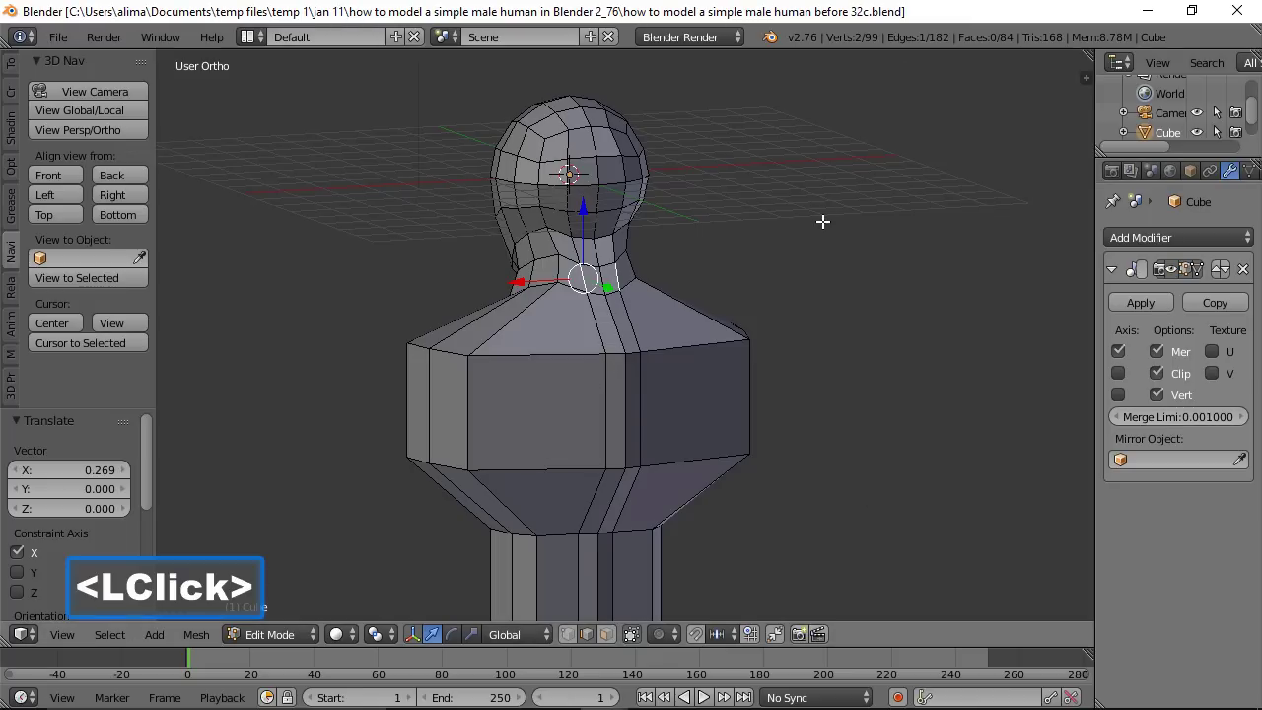
pyautogui.scroll(-2, 611, 276)
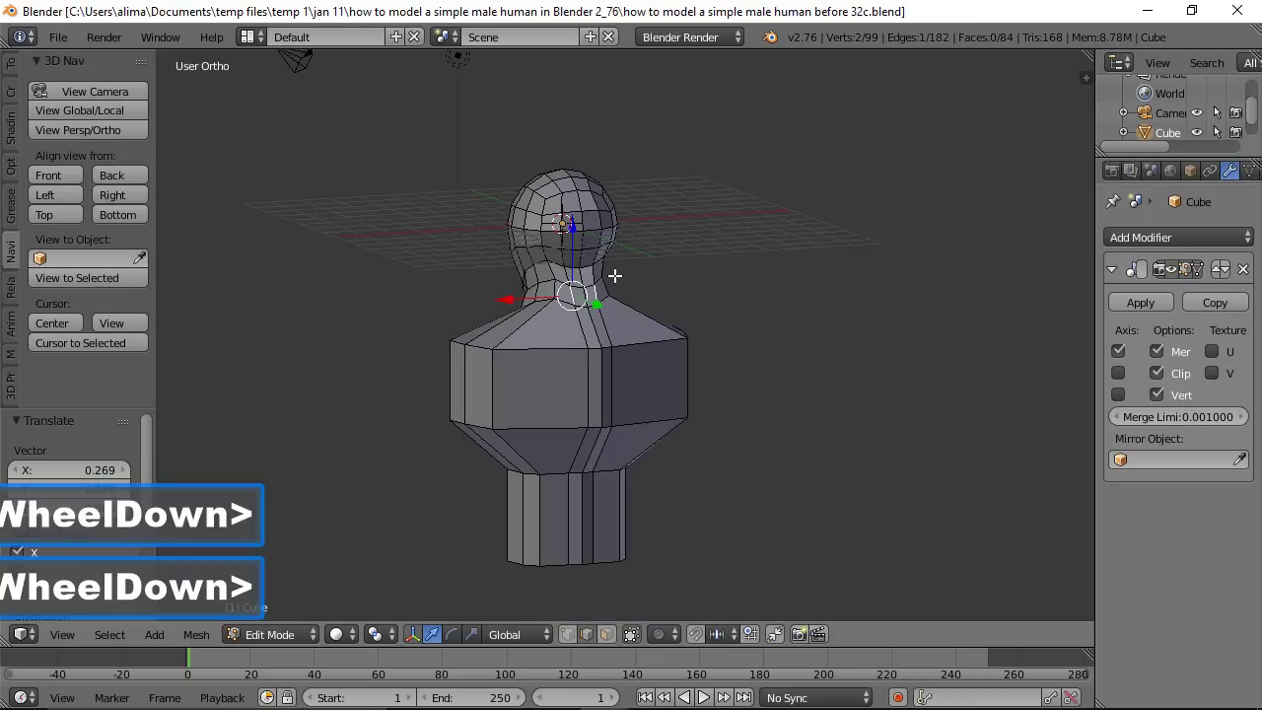
pyautogui.press('a')
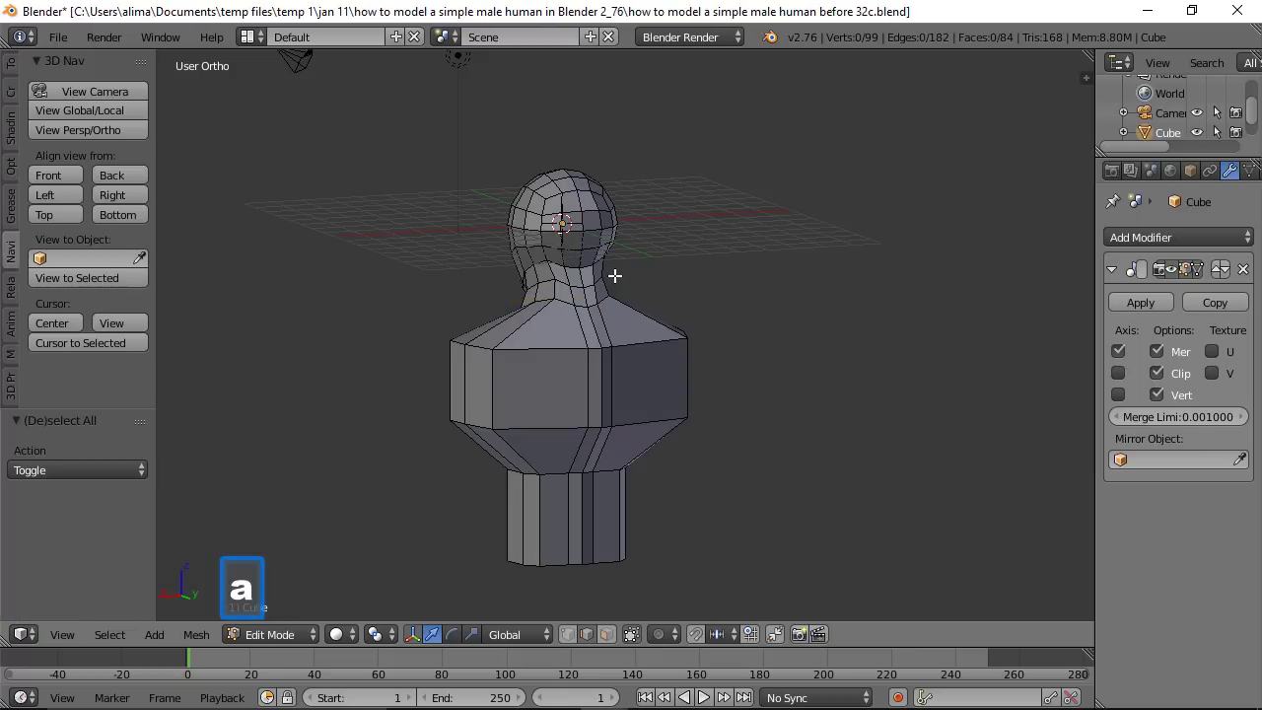
# Step: In vertex select mode, move the two inner vertices on the torso's underside backward about 0.78 along Y
pyautogui.moveTo(423, 431); pyautogui.dragTo(755, 403, button='middle')
pyautogui.moveTo(660, 499); pyautogui.dragTo(677, 391, button='middle')
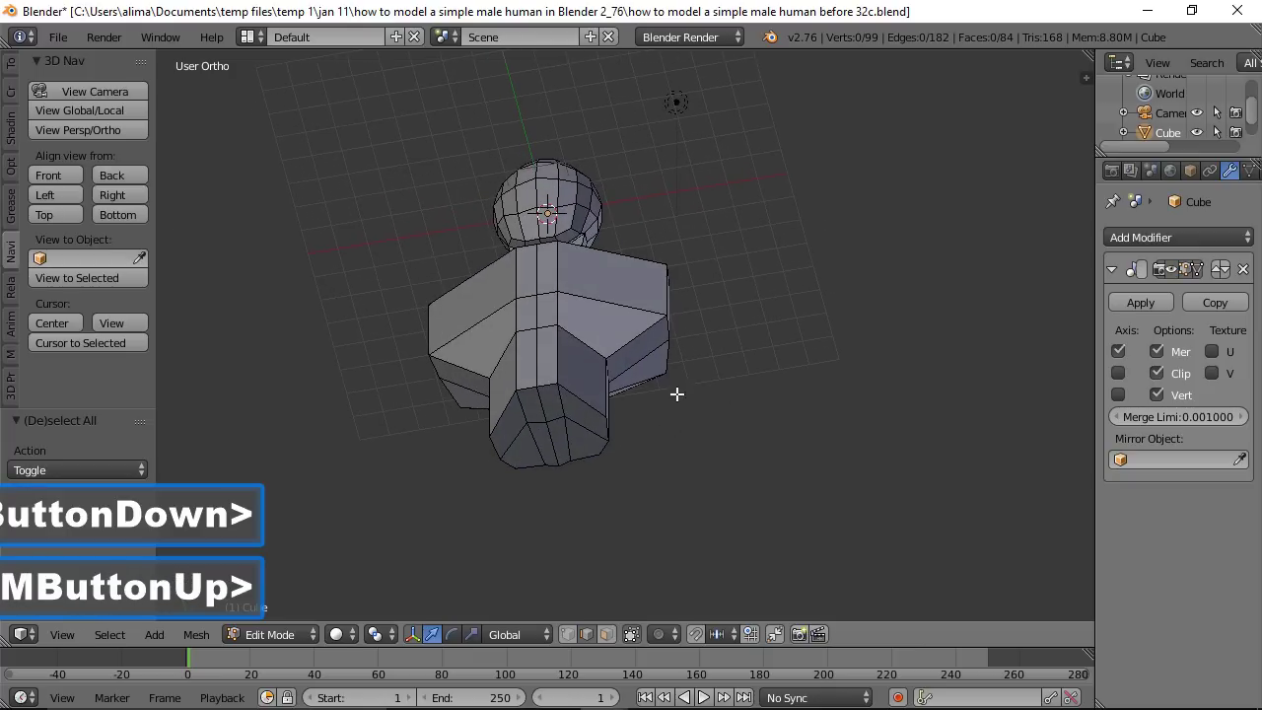
pyautogui.click(568, 633)
pyautogui.click(563, 430)
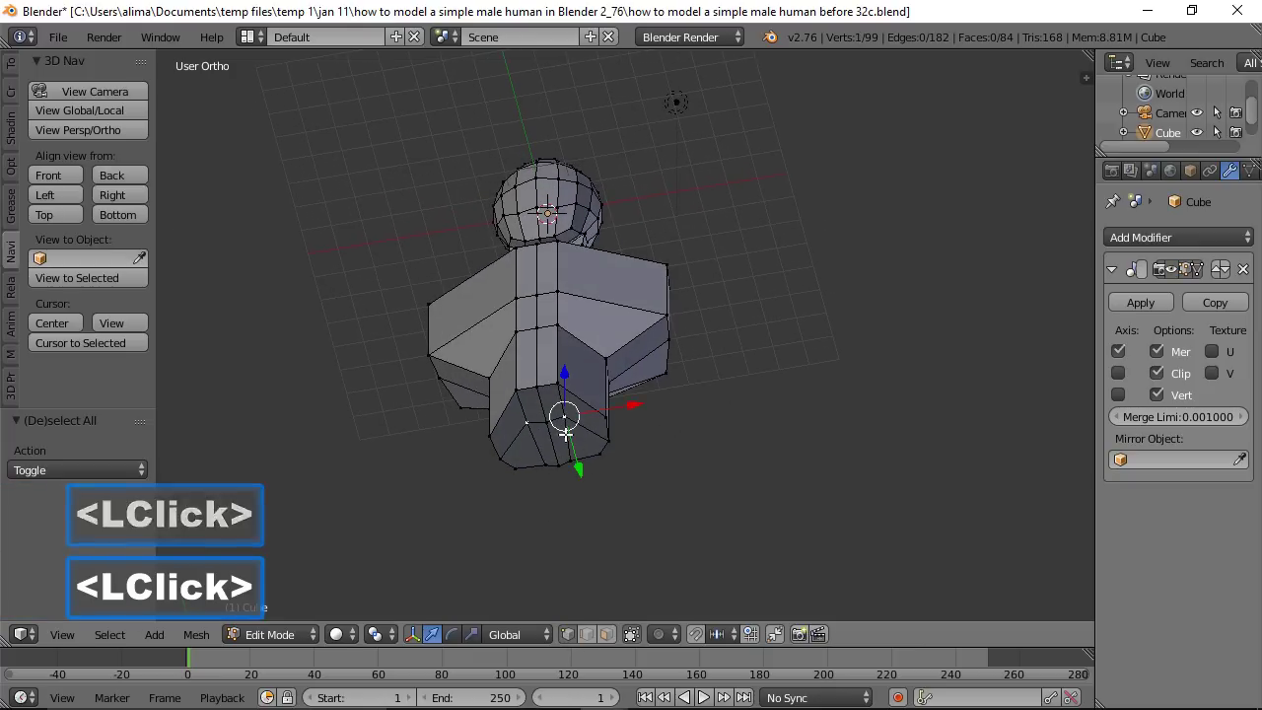
pyautogui.keyDown('shift'); pyautogui.click(542, 426); pyautogui.keyUp('shift')
pyautogui.moveTo(559, 457); pyautogui.dragTo(567, 478)
pyautogui.moveTo(669, 464)
pyautogui.mouseDown(button='middle')
pyautogui.moveTo(606, 427)
pyautogui.moveTo(625, 433)
pyautogui.moveTo(684, 530)
pyautogui.moveTo(667, 477)
pyautogui.moveTo(592, 450)
pyautogui.moveTo(502, 473)
pyautogui.moveTo(561, 460)
pyautogui.moveTo(651, 466)
pyautogui.mouseUp(button='middle')
pyautogui.scroll(2, 684, 529)
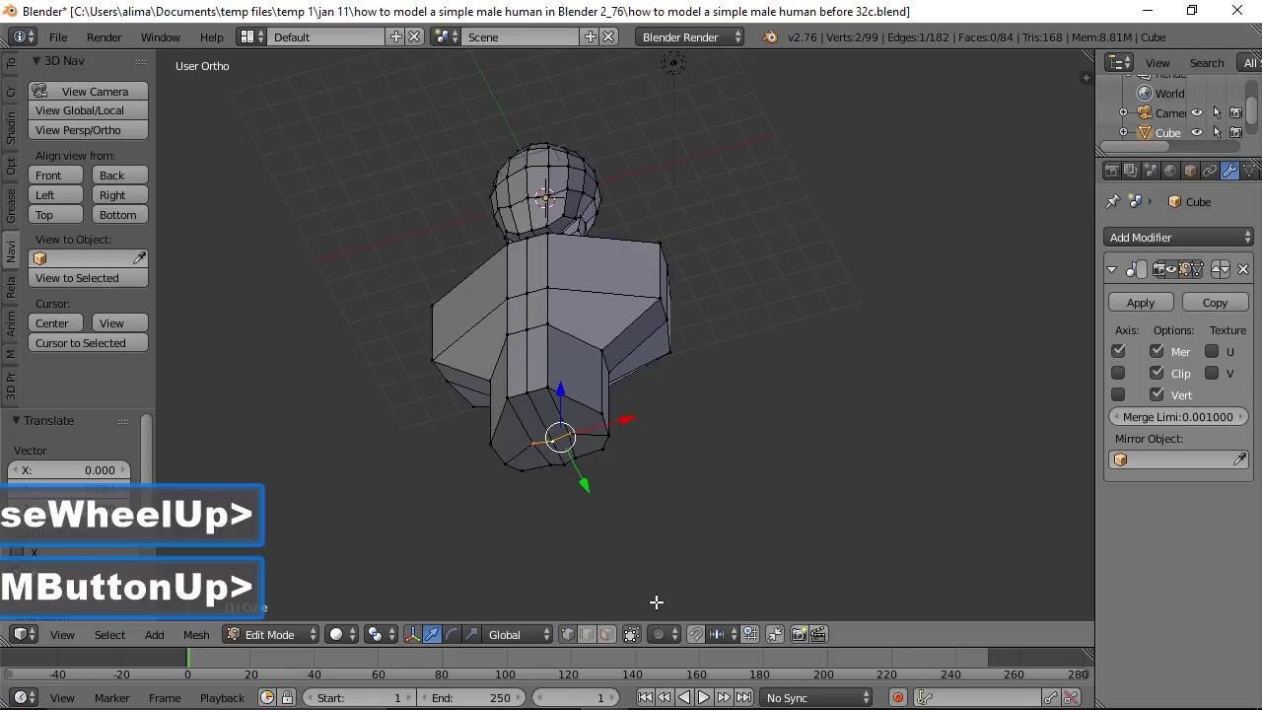
# Step: Move the vertical edge on the side of the lowest torso section forward about 0.32 along Y
pyautogui.click(608, 634)
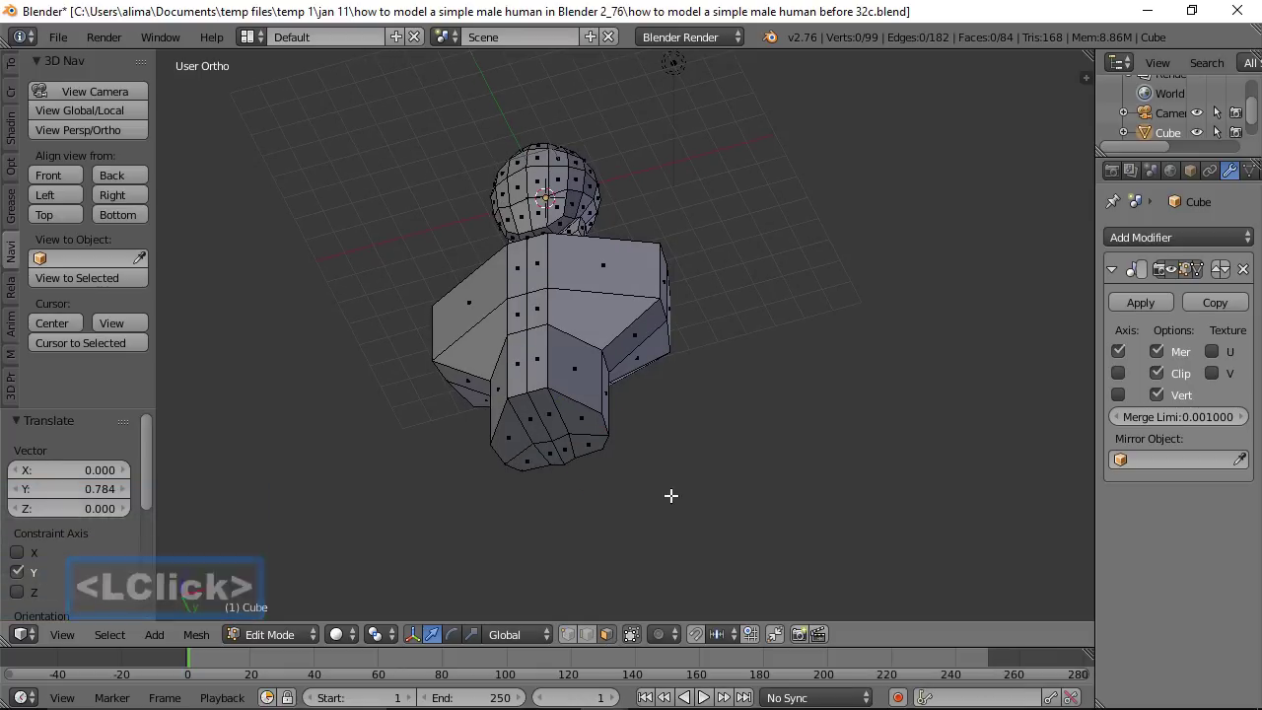
pyautogui.scroll(2, 636, 486)
pyautogui.moveTo(743, 388); pyautogui.dragTo(535, 450, button='middle')
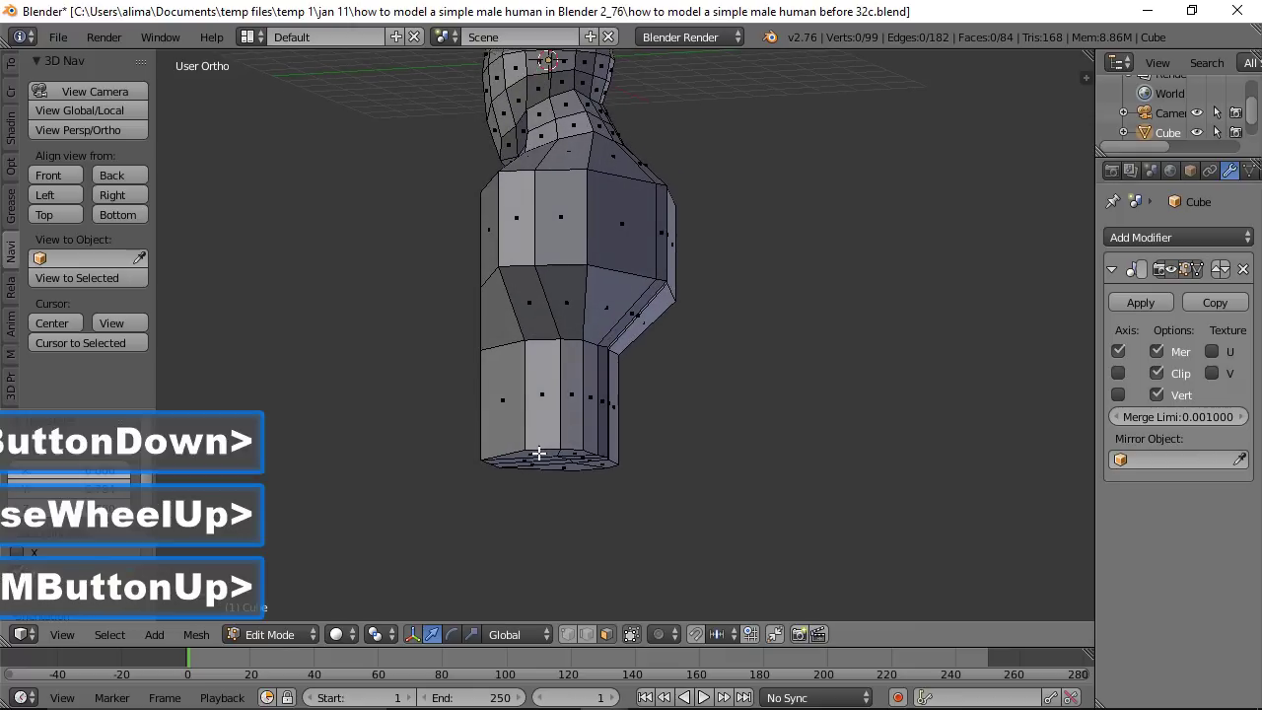
pyautogui.click(567, 484)
pyautogui.click(557, 401)
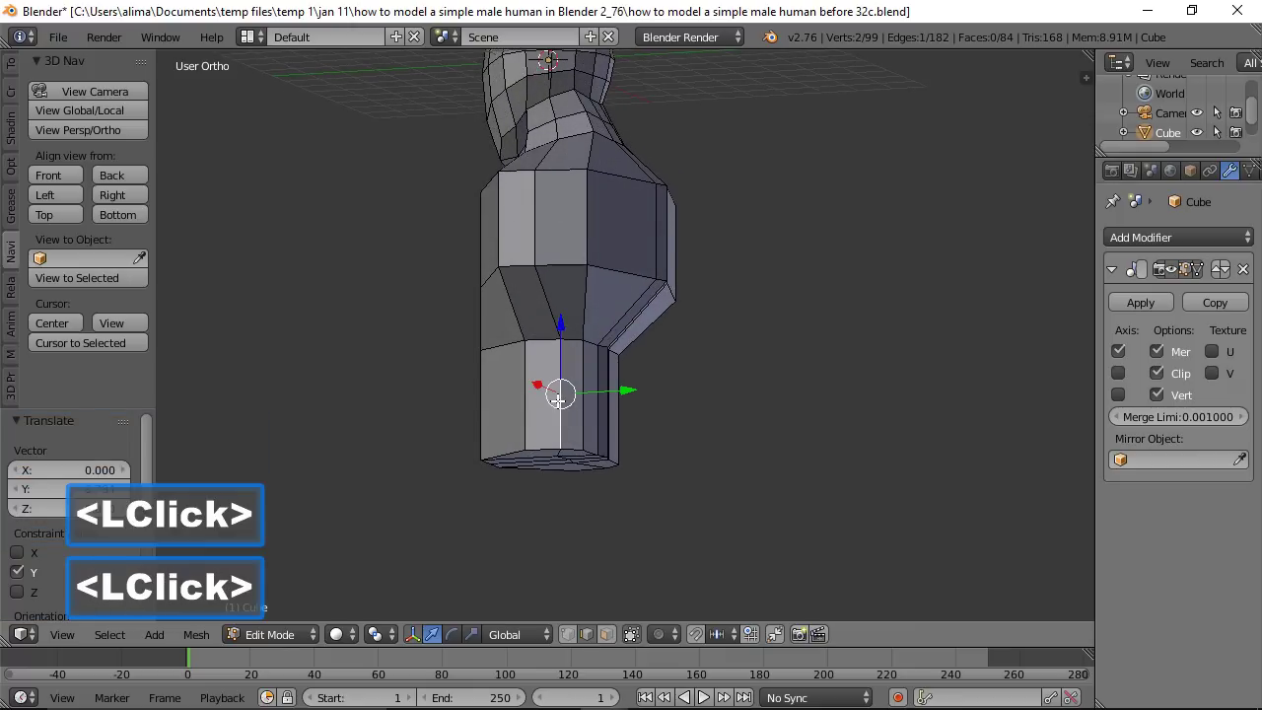
pyautogui.moveTo(621, 390); pyautogui.dragTo(565, 417)
pyautogui.moveTo(566, 417); pyautogui.dragTo(620, 343, button='middle')
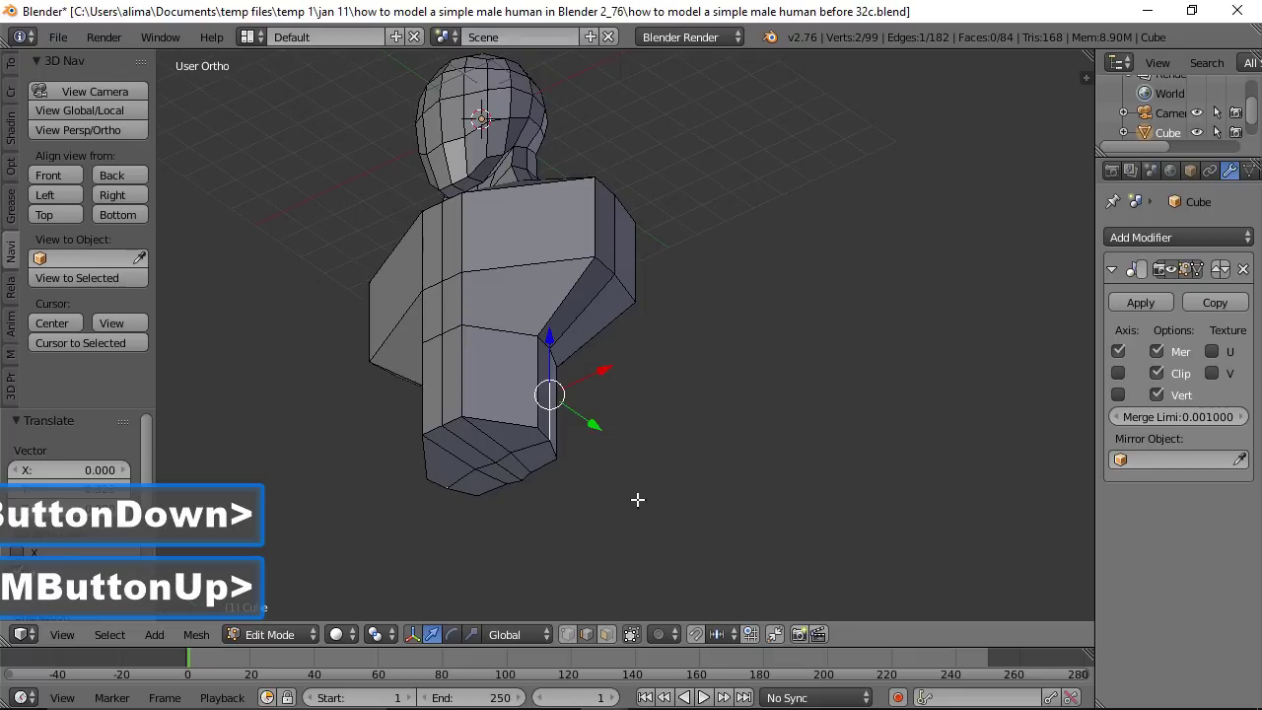
# Step: Select the two central faces of the torso's underside and extrude them straight down about 2.4 in the front view
pyautogui.click(607, 634)
pyautogui.click(479, 442)
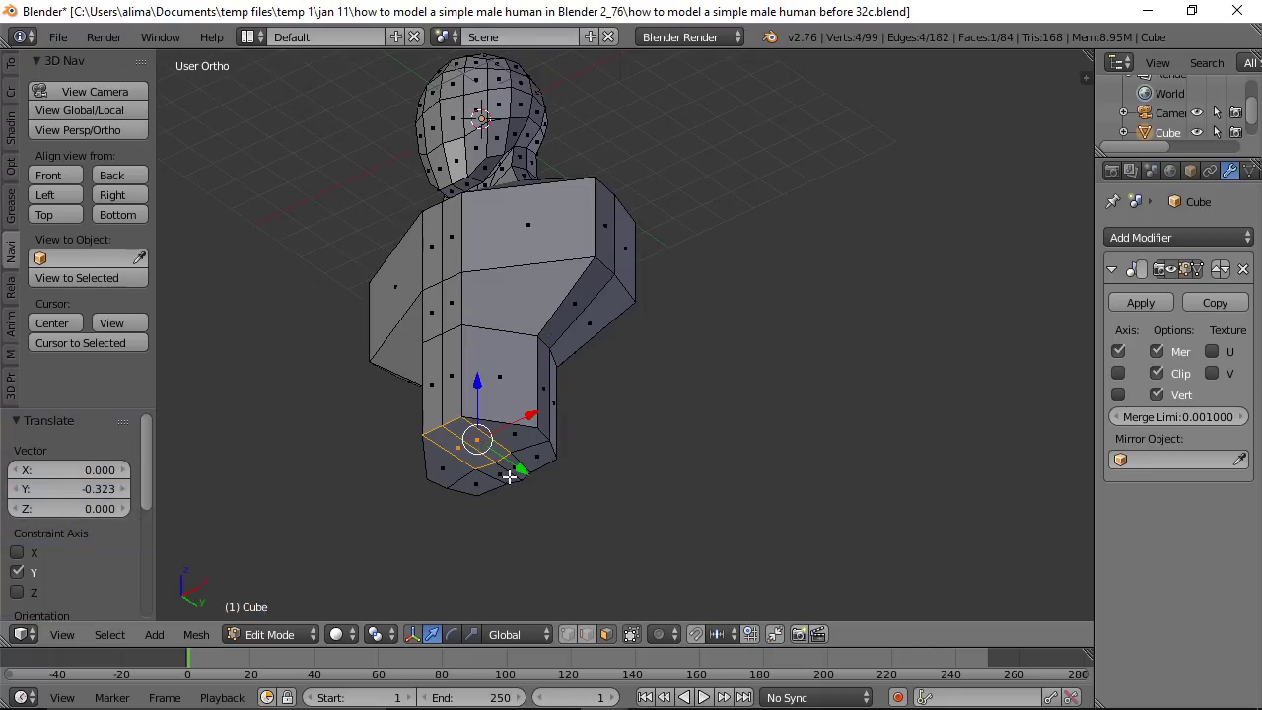
pyautogui.keyDown('shift'); pyautogui.click(505, 477); pyautogui.keyUp('shift')
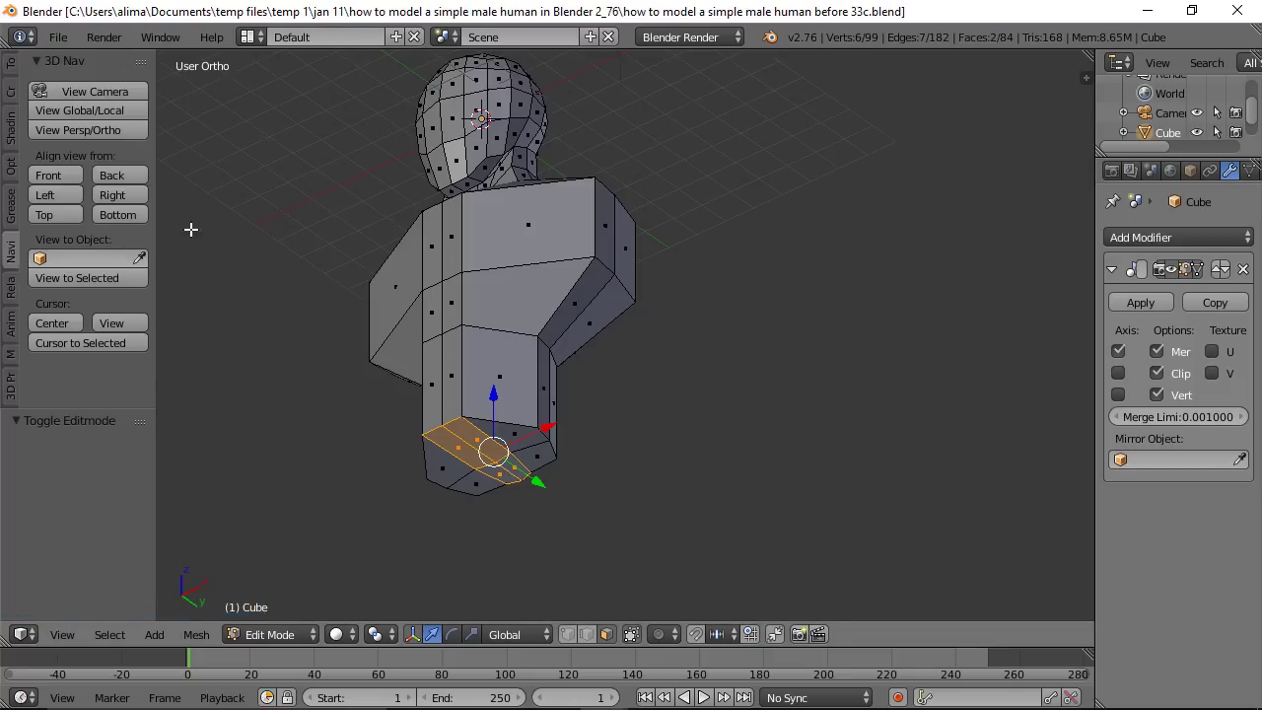
pyautogui.click(52, 178)
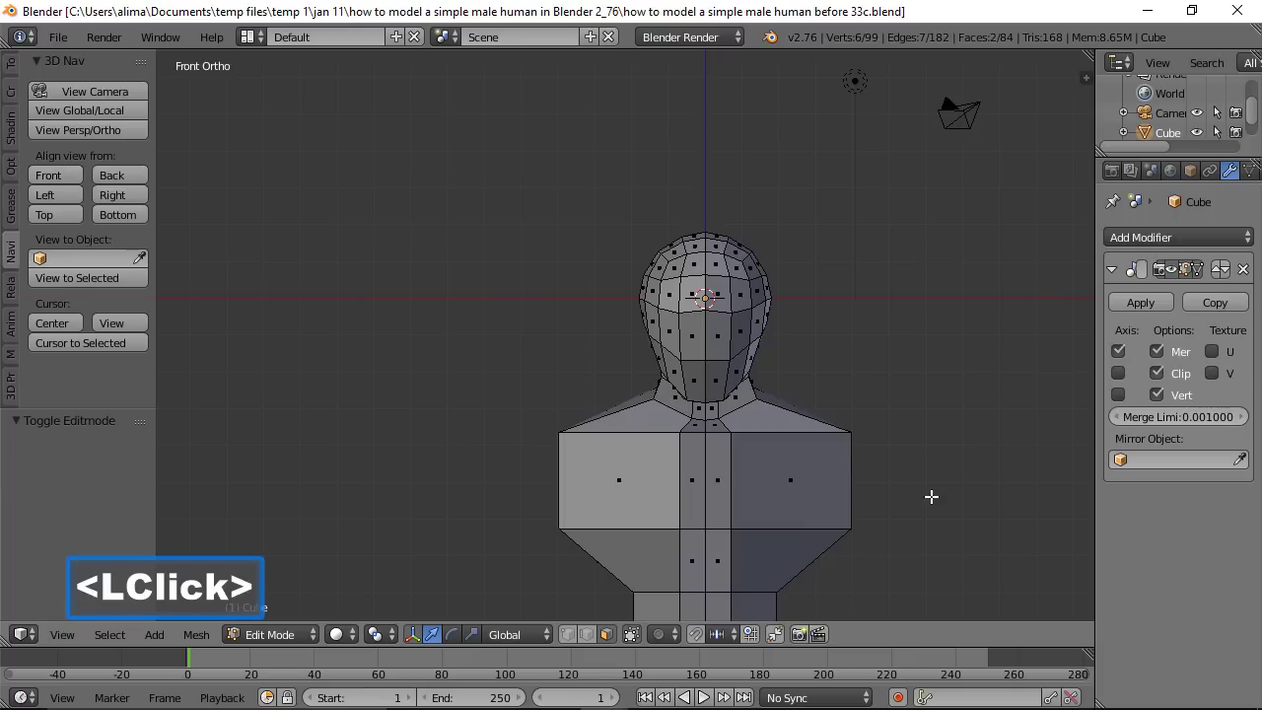
pyautogui.scroll(-3, 916, 423)
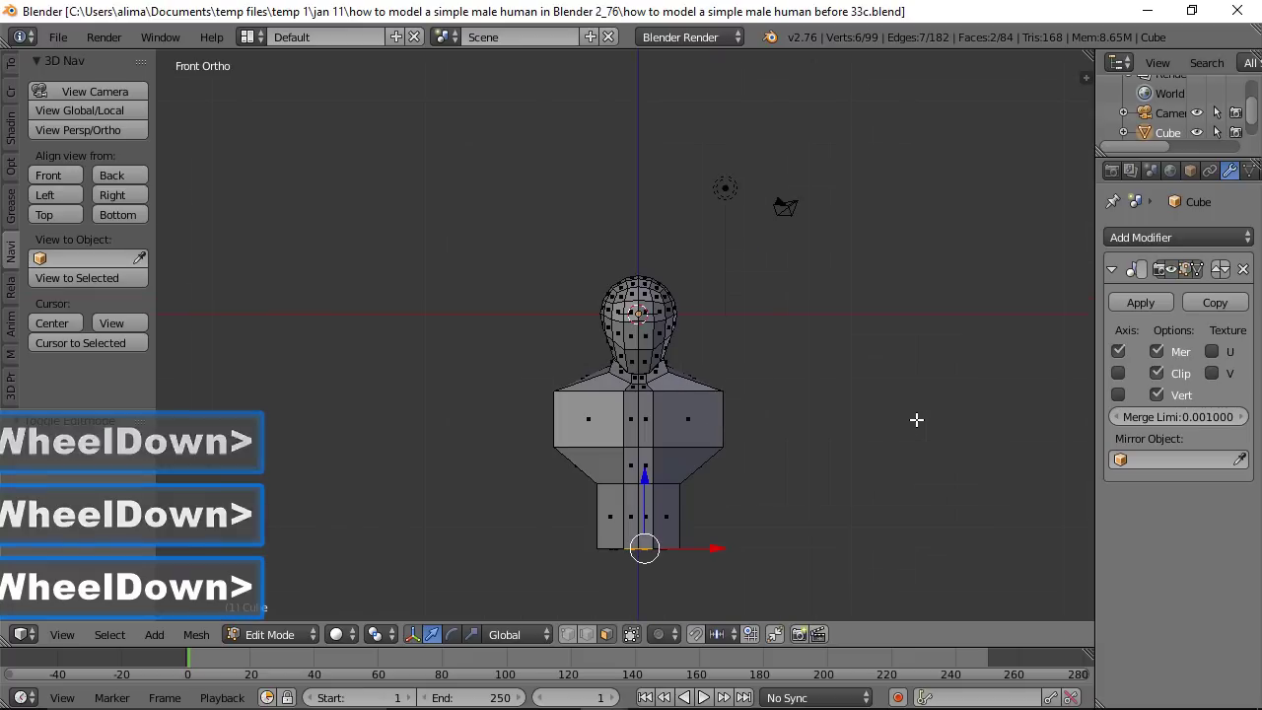
pyautogui.keyDown('shift'); pyautogui.moveTo(832, 525); pyautogui.dragTo(842, 396, button='middle'); pyautogui.keyUp('shift')
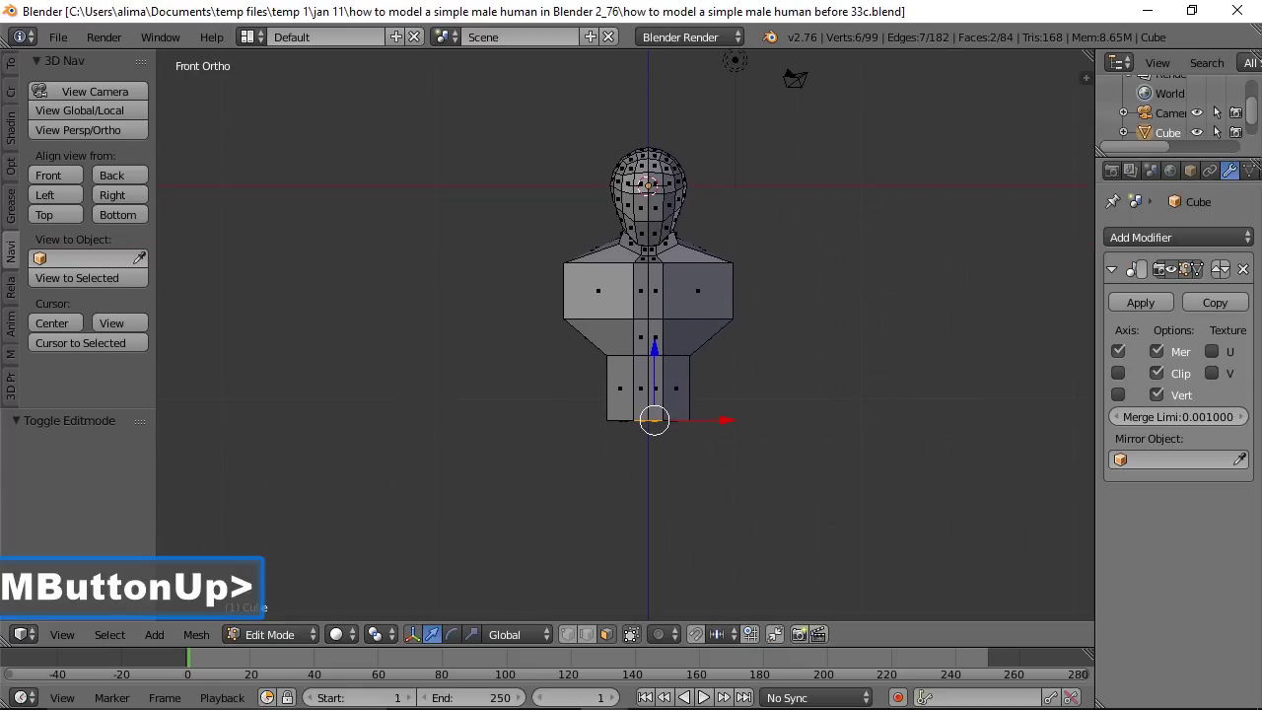
pyautogui.click(802, 446)
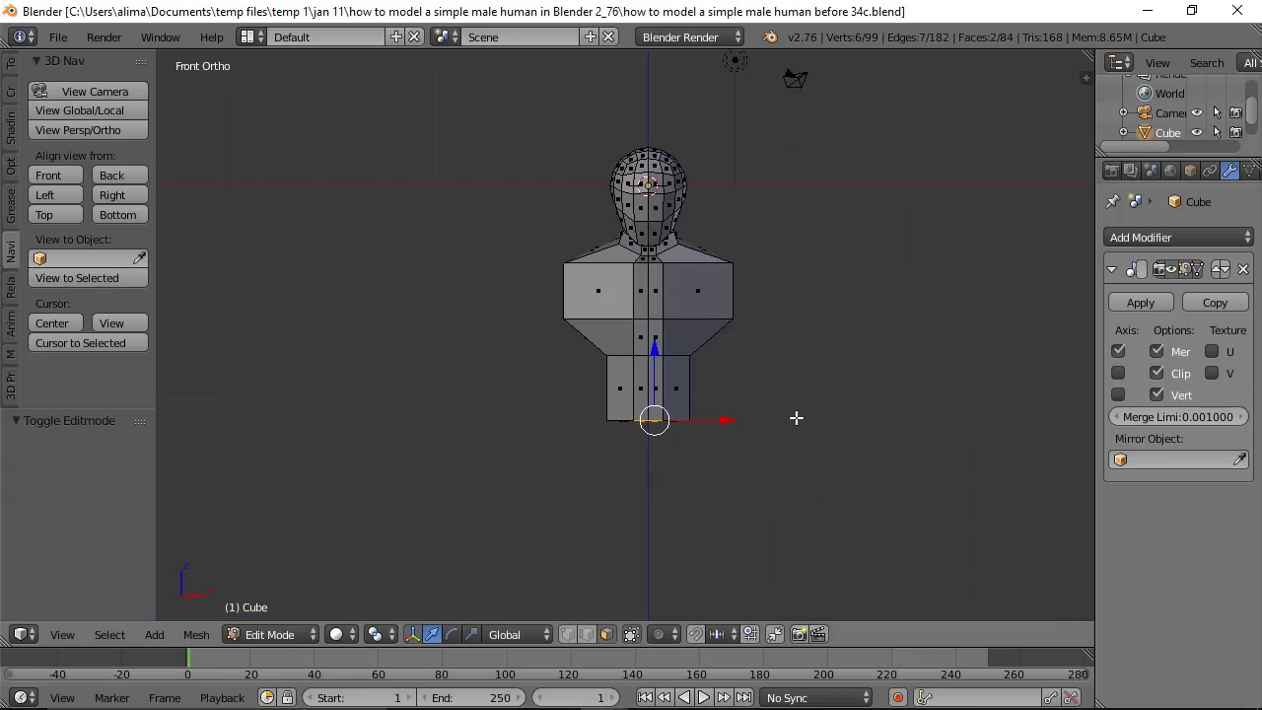
pyautogui.press('e')
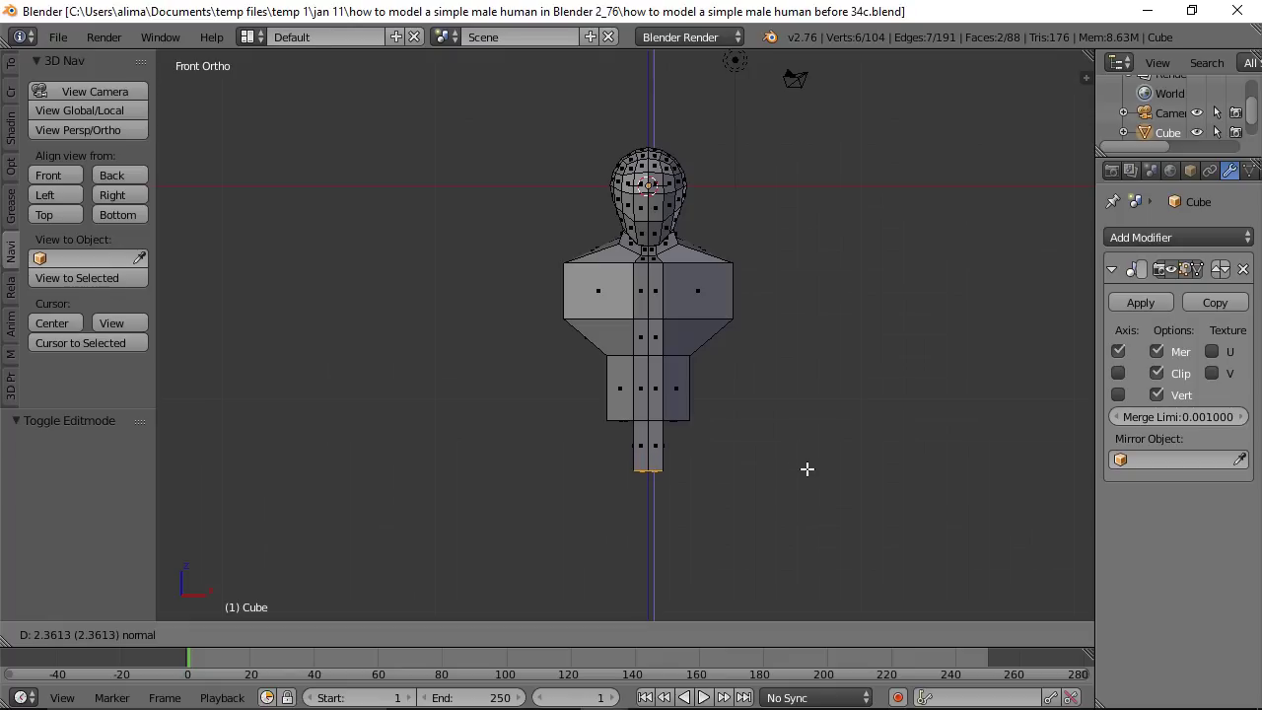
pyautogui.click(806, 471)
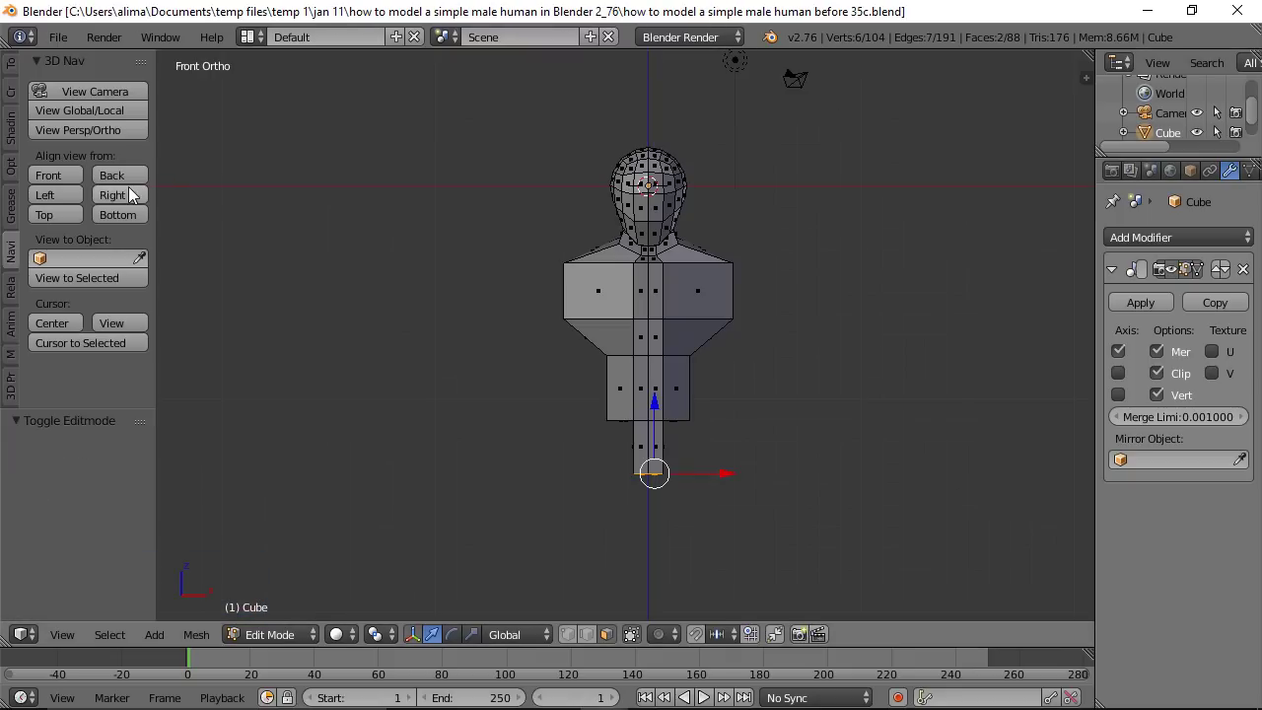
# Step: Select the new extrusion's vertical side edge and its adjoining bottom edge, and move them forward about 0.51 along Y in the right view
pyautogui.click(113, 194)
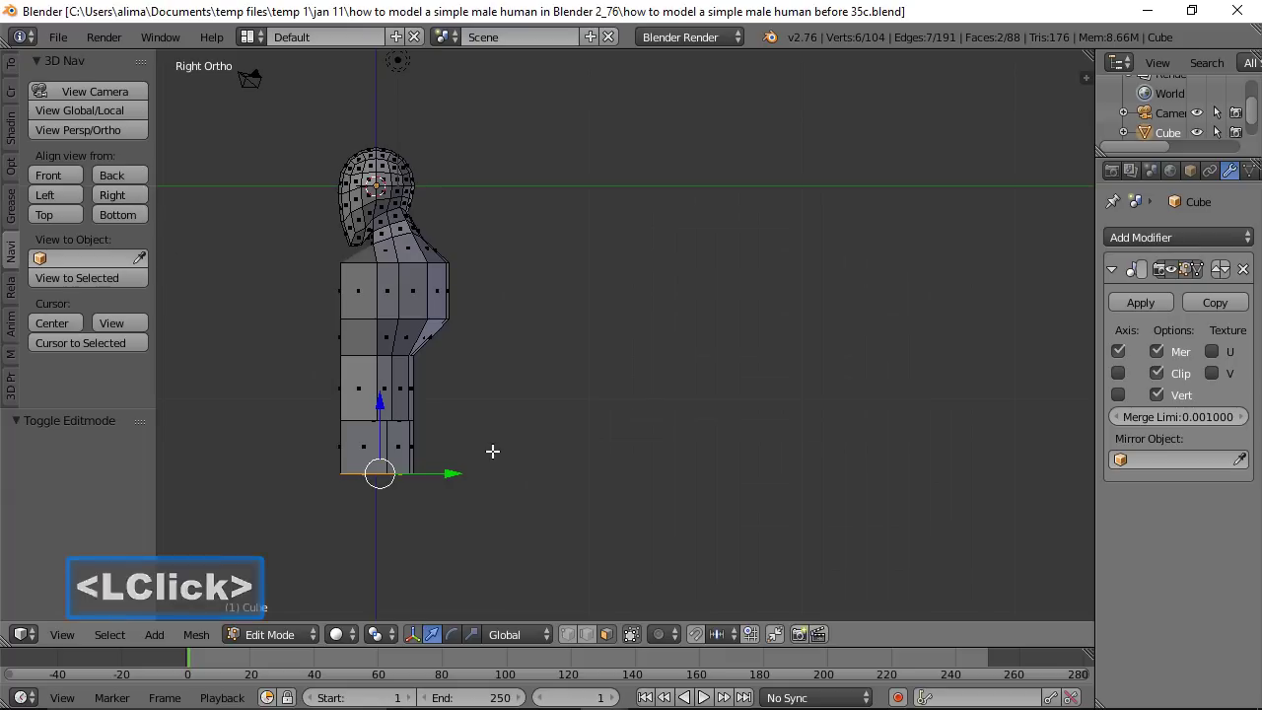
pyautogui.click(587, 633)
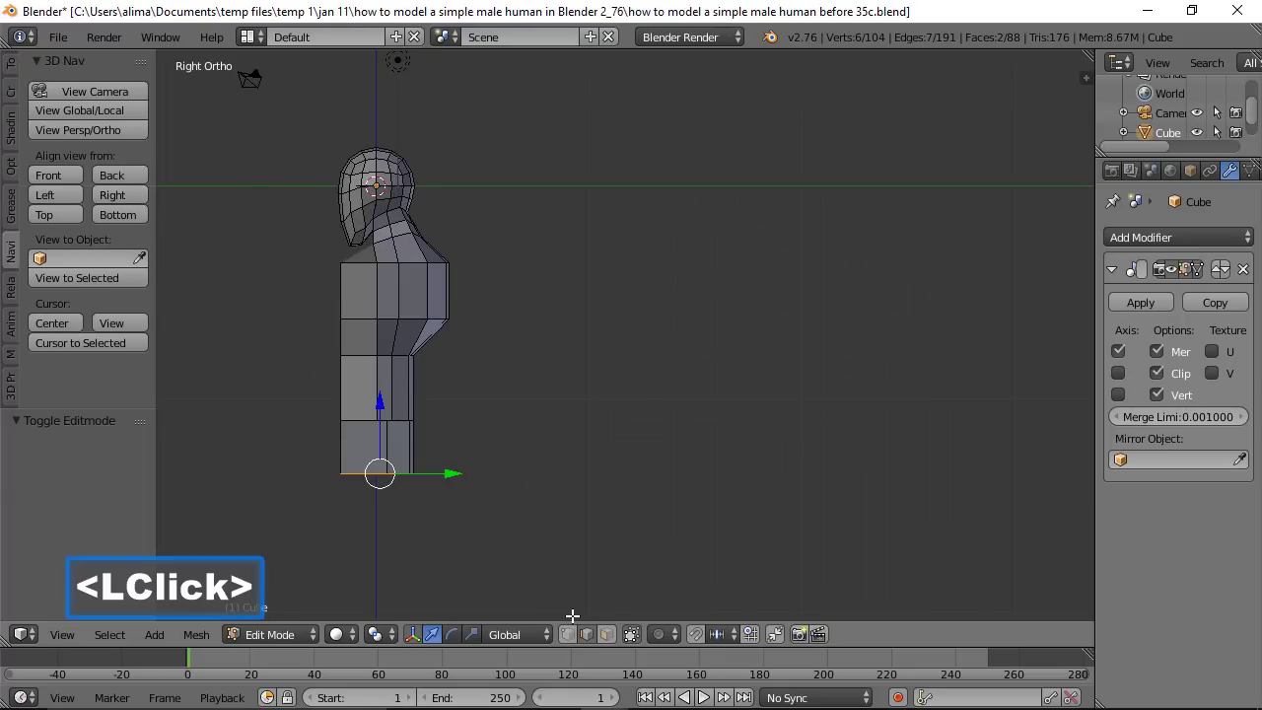
pyautogui.click(389, 444)
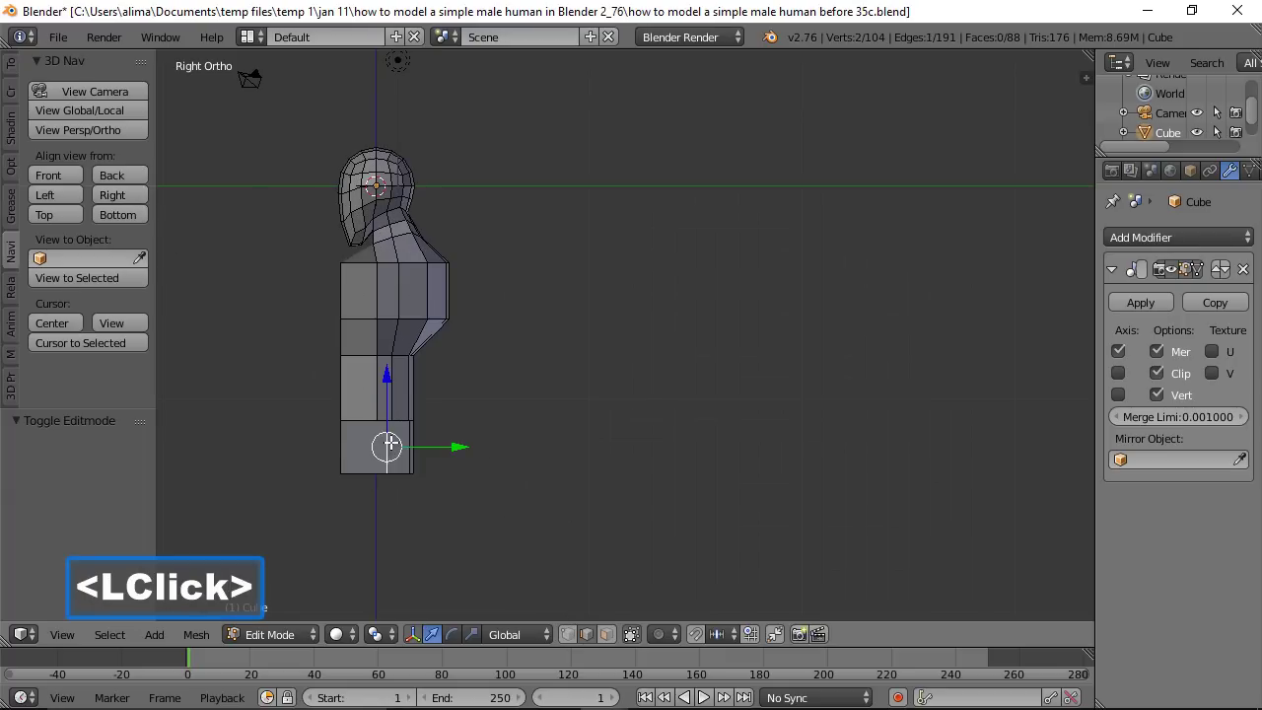
pyautogui.moveTo(445, 559); pyautogui.dragTo(471, 399, button='middle')
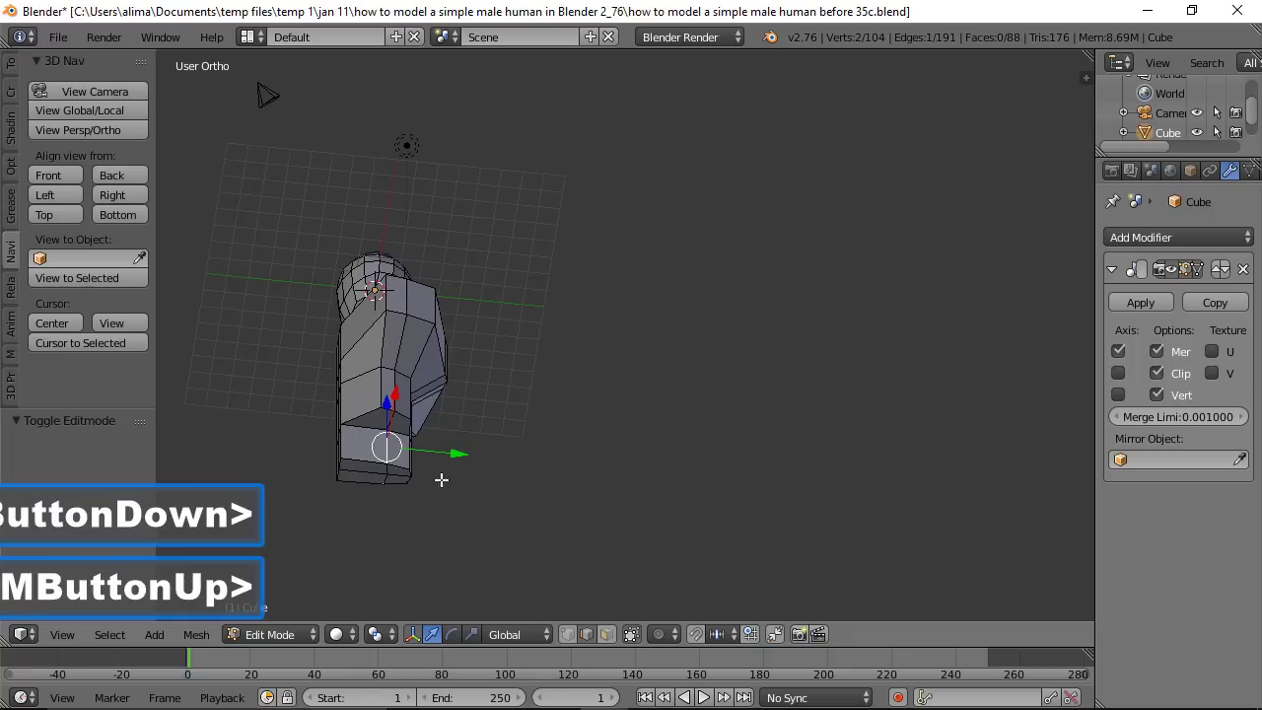
pyautogui.keyDown('shift'); pyautogui.click(388, 471); pyautogui.keyUp('shift')
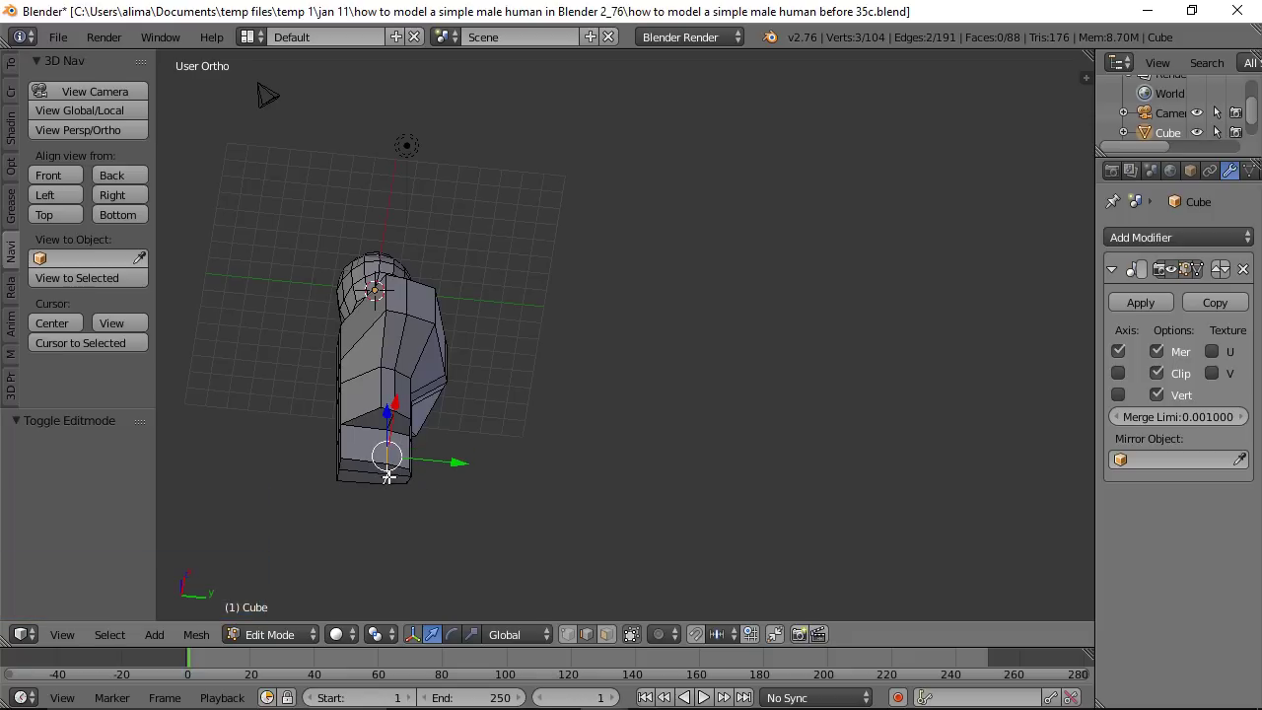
pyautogui.click(126, 195)
pyautogui.moveTo(456, 502); pyautogui.dragTo(442, 508)
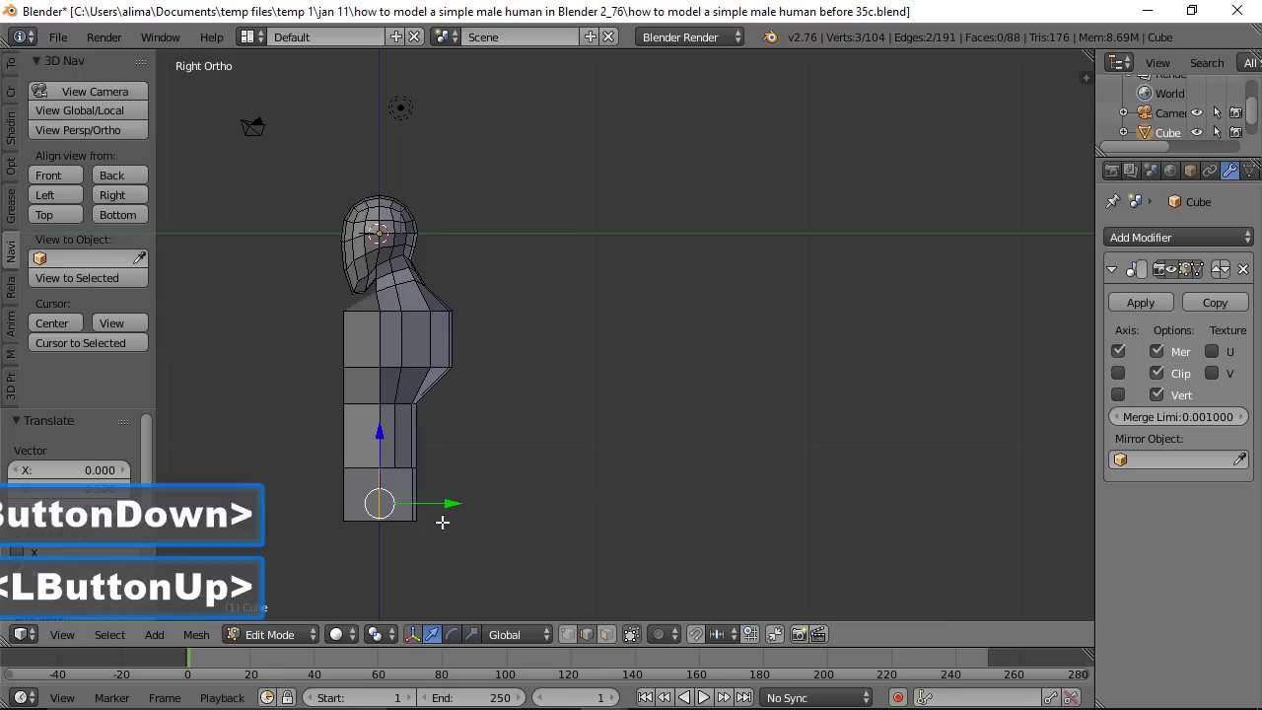
# Step: Select the two underside faces of the pelvis extrusion, scale them to 0.4 along Y and move them backward about 0.31 along Y
pyautogui.click(606, 634)
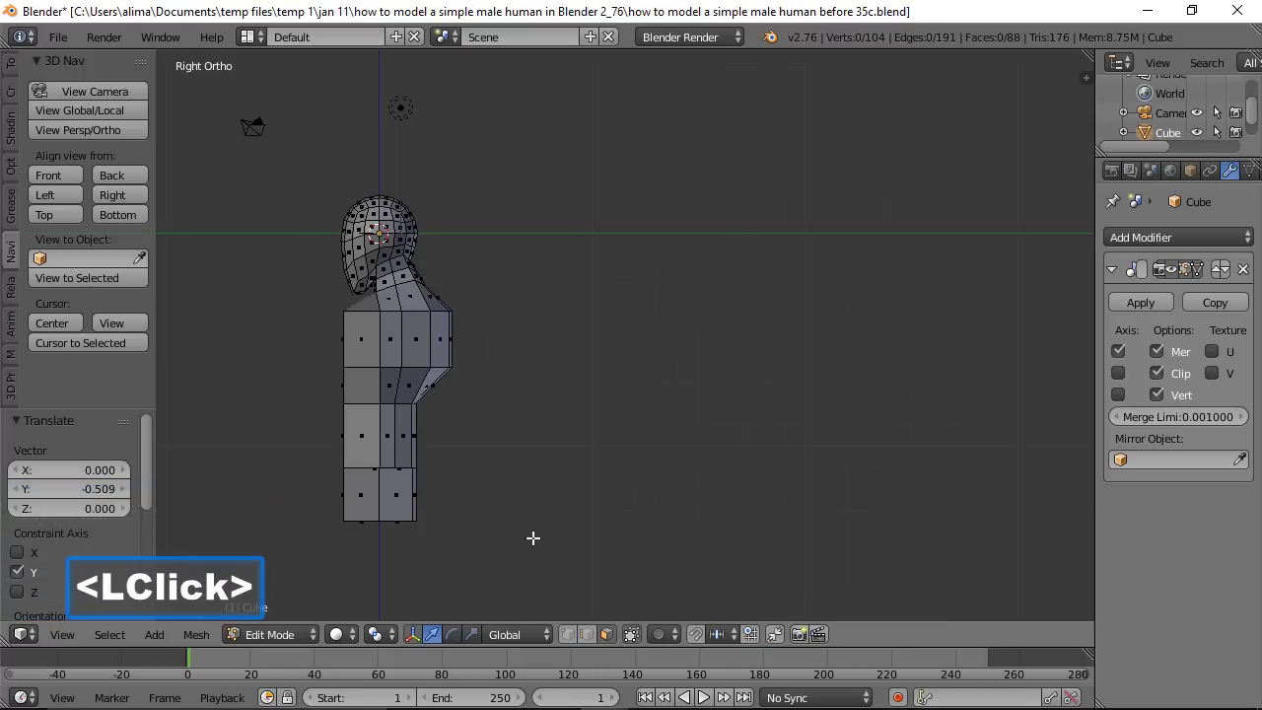
pyautogui.scroll(1, 570, 500)
pyautogui.keyDown('shift'); pyautogui.moveTo(454, 483); pyautogui.dragTo(670, 417, button='middle'); pyautogui.keyUp('shift')
pyautogui.moveTo(655, 522); pyautogui.dragTo(659, 434, button='middle')
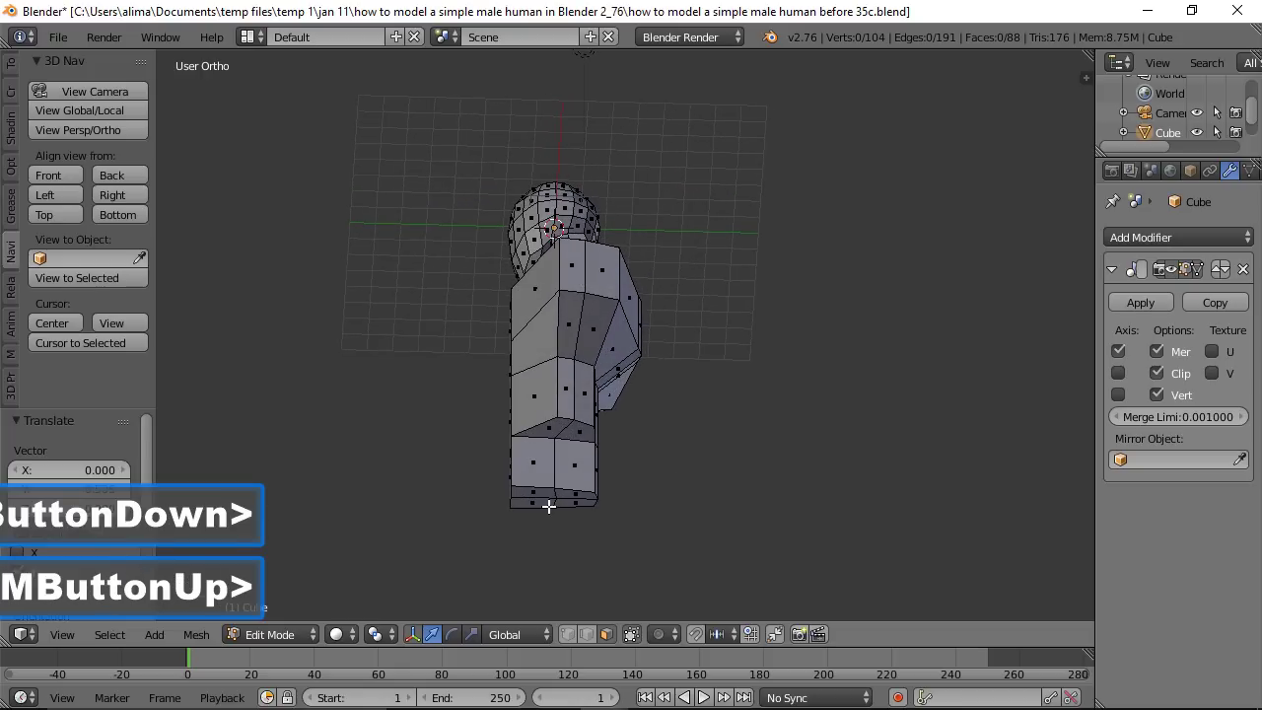
pyautogui.press('c')
pyautogui.scroll(5, 549, 505)
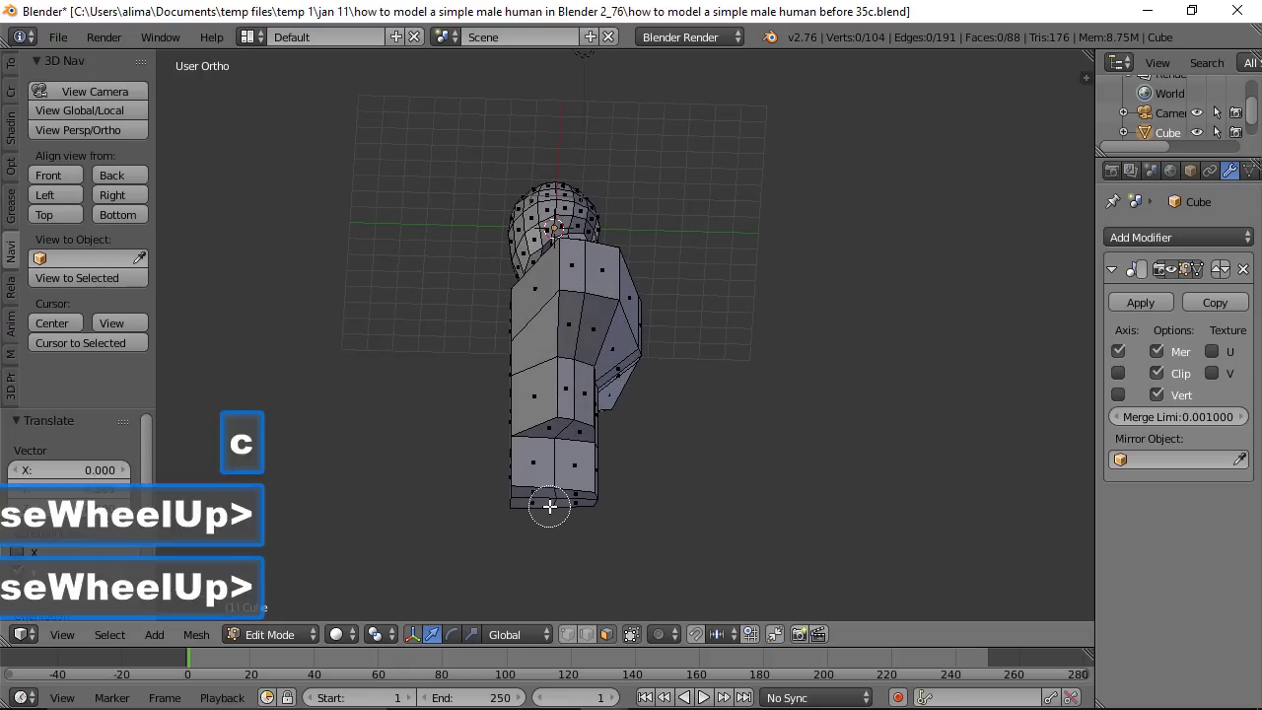
pyautogui.scroll(-1, 549, 503)
pyautogui.click(549, 500)
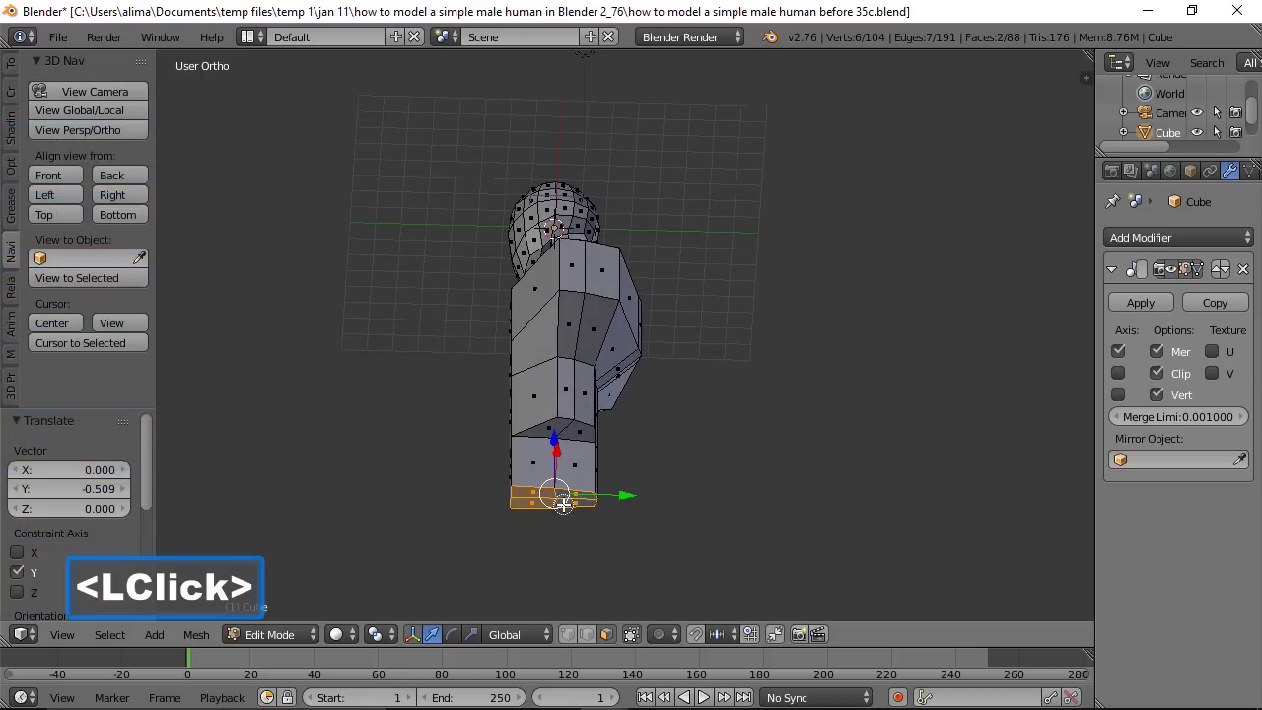
pyautogui.rightClick(706, 477)
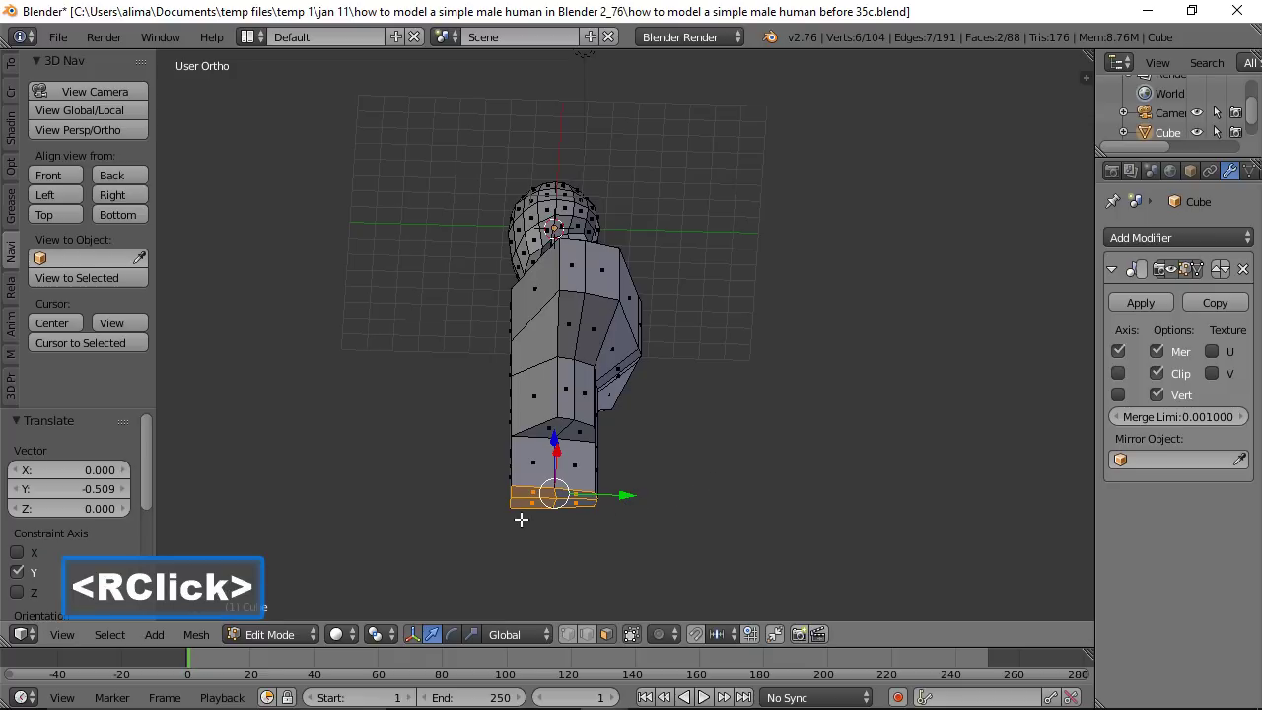
pyautogui.click(131, 197)
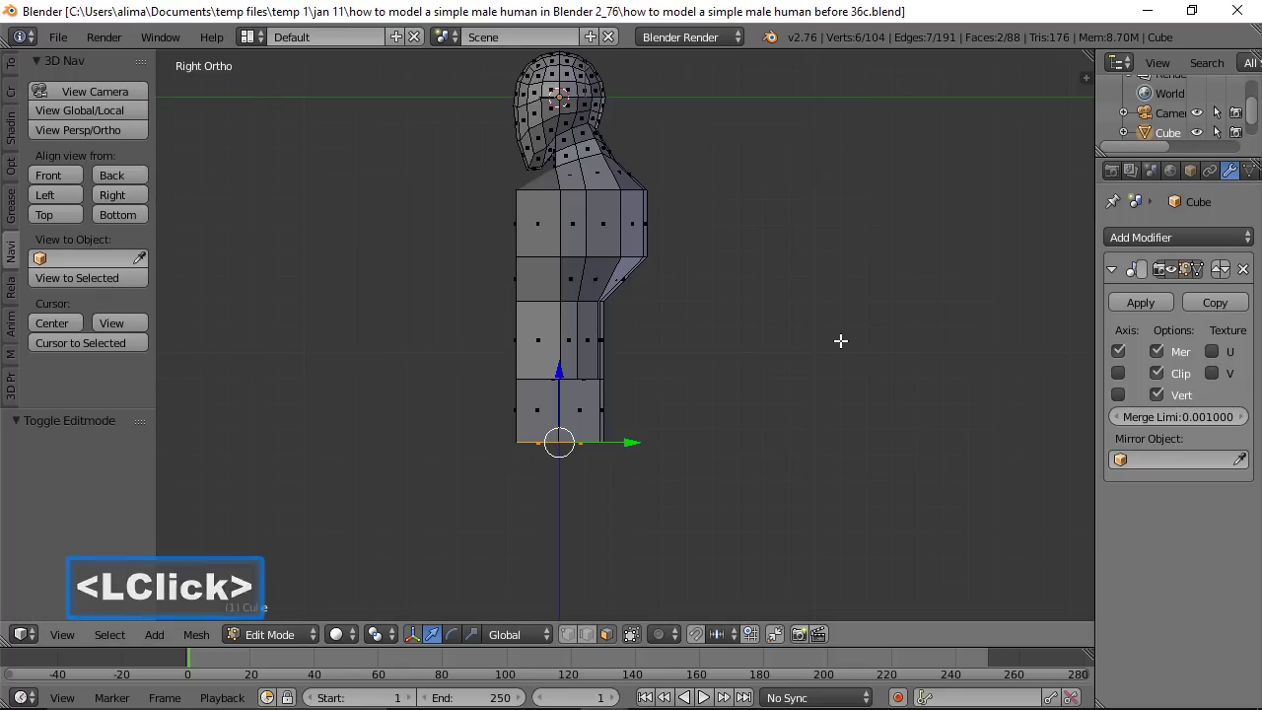
pyautogui.press('s')
pyautogui.press('y')
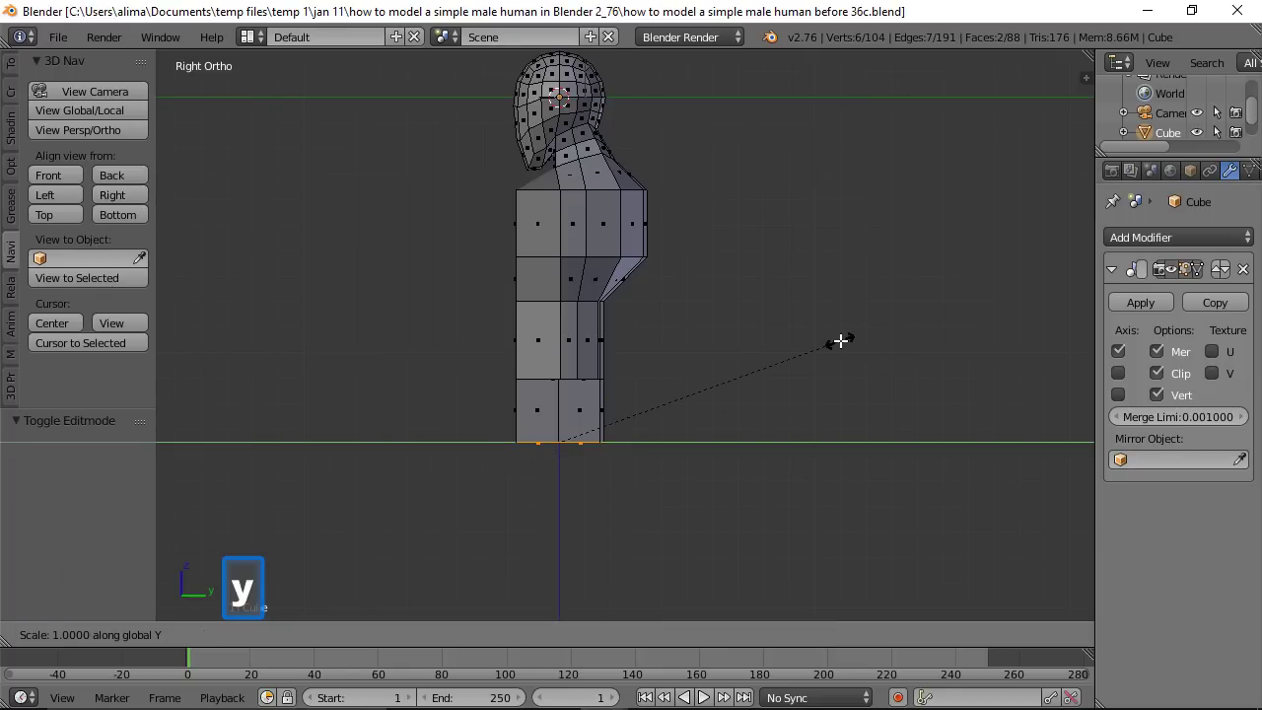
pyautogui.click(672, 403)
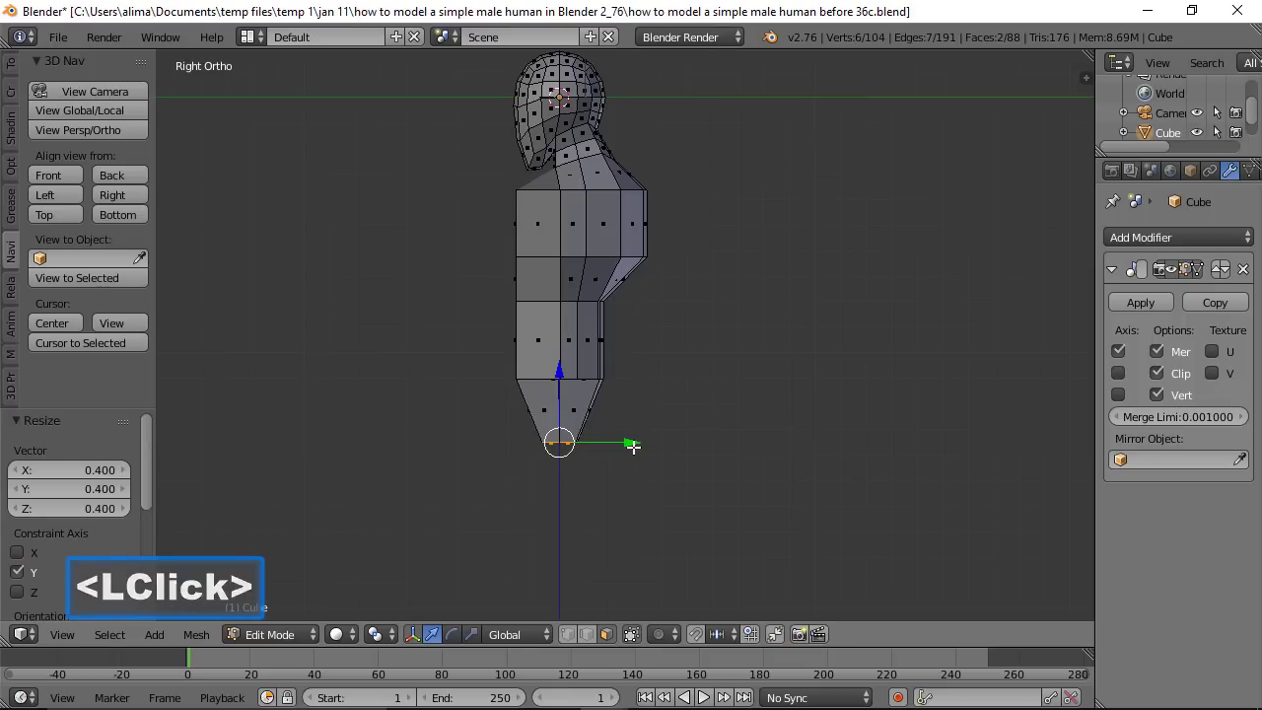
pyautogui.moveTo(632, 443); pyautogui.dragTo(642, 443)
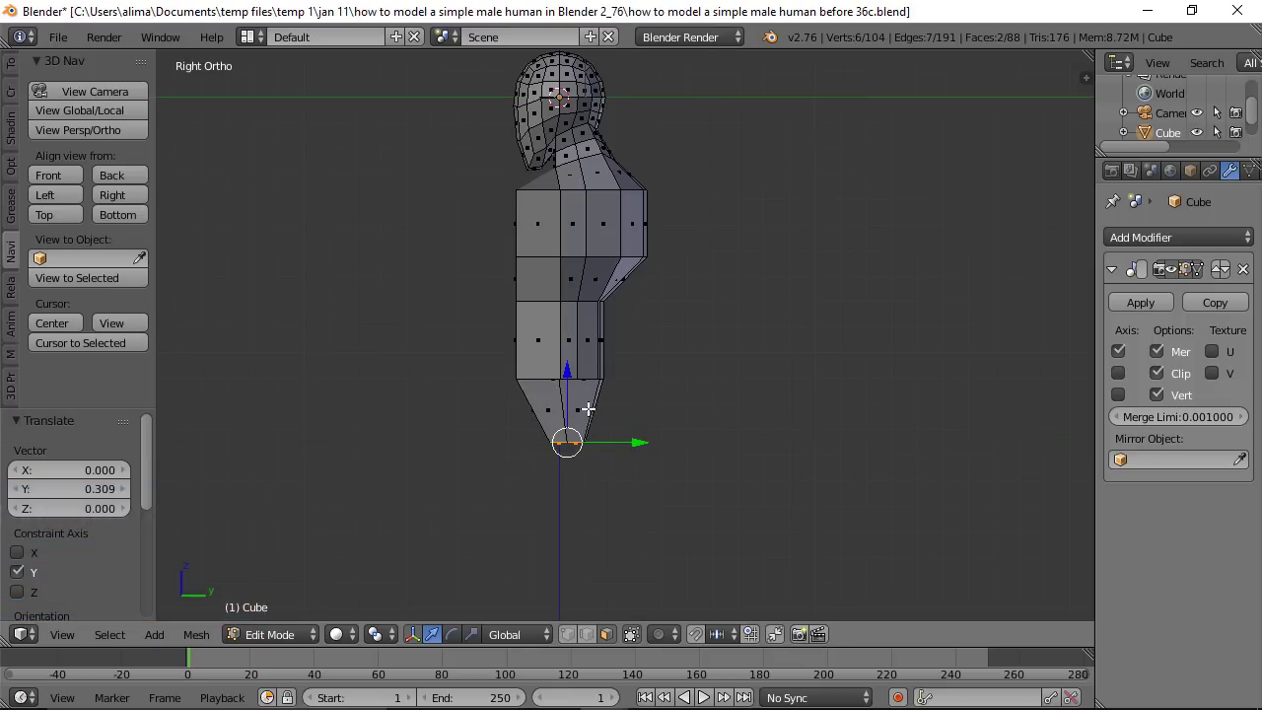
# Step: Add one centred horizontal loop cut around the pelvis section and scale it to about 1.44 along Y
pyautogui.press('ctrl')
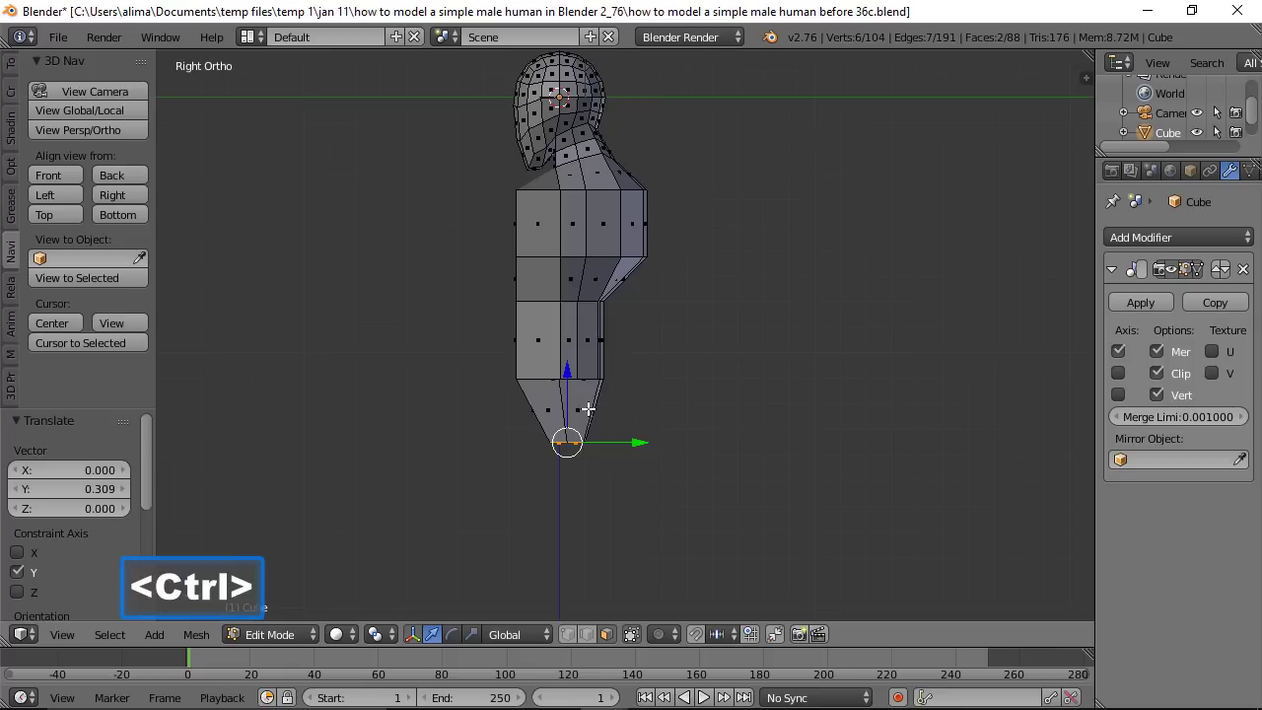
pyautogui.hotkey('ctrl', 'r')
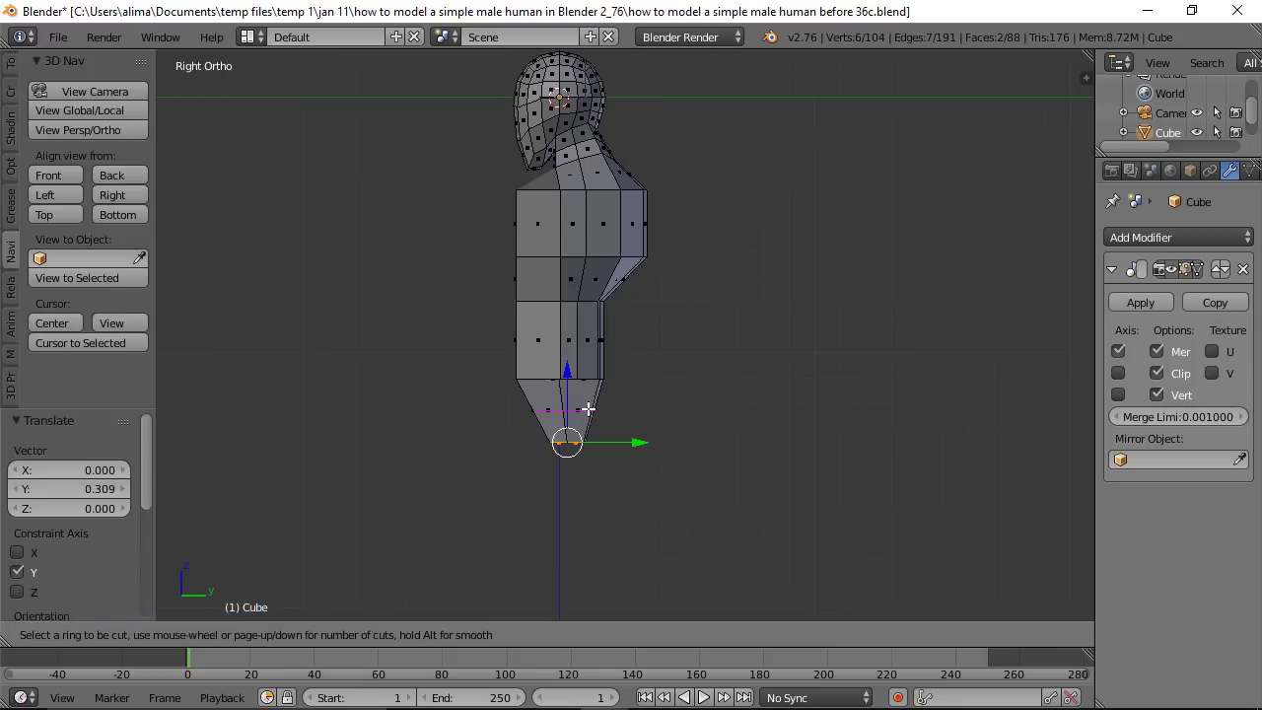
pyautogui.click(588, 408)
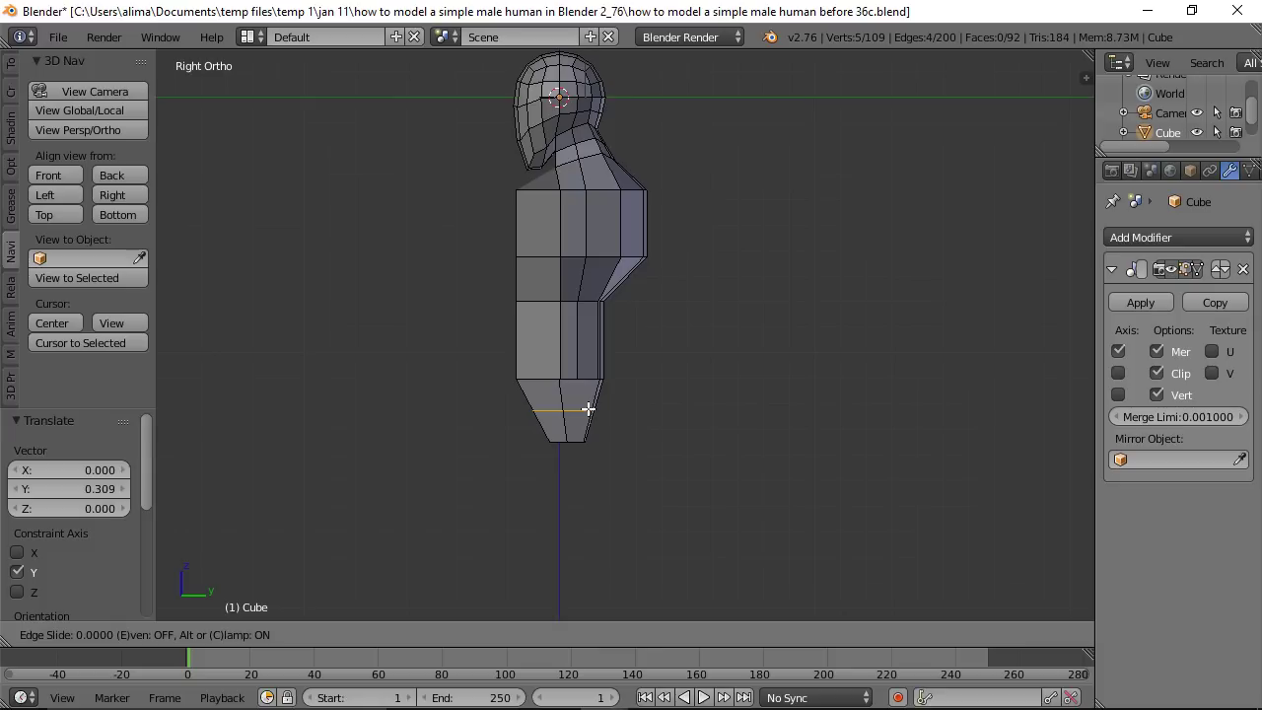
pyautogui.click(588, 409)
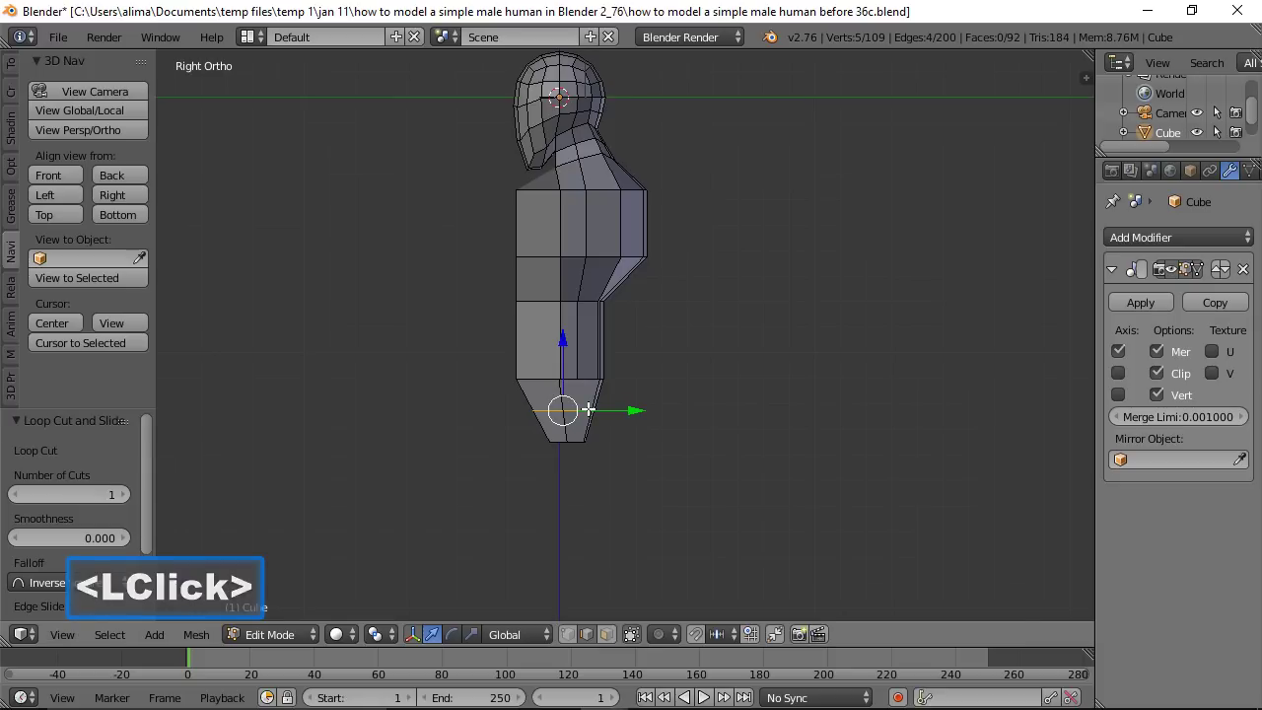
pyautogui.press('s')
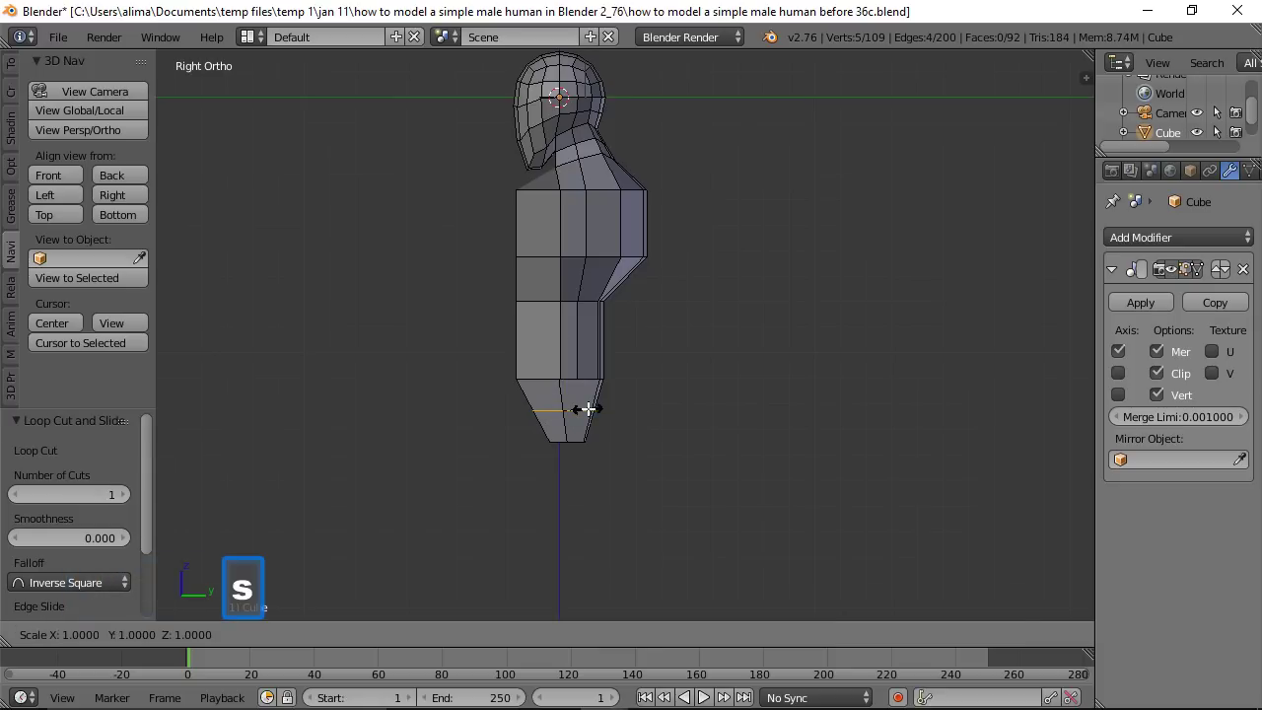
pyautogui.press('y')
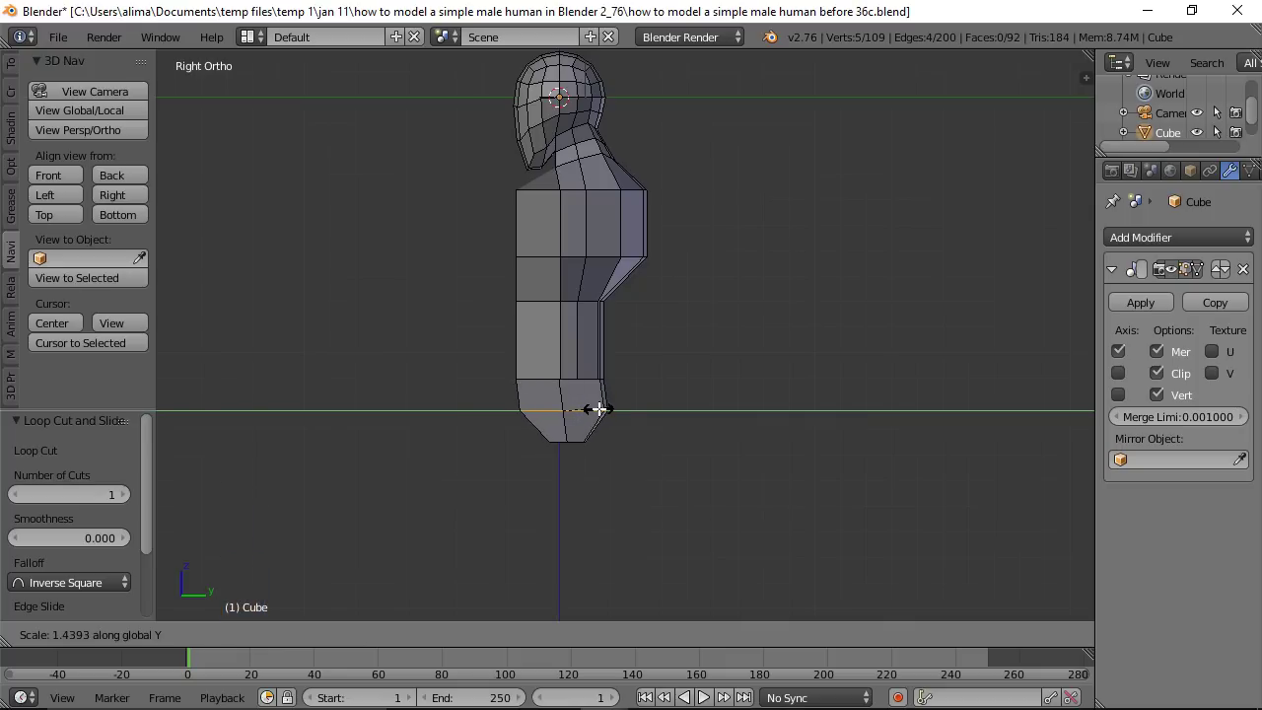
pyautogui.click(599, 409)
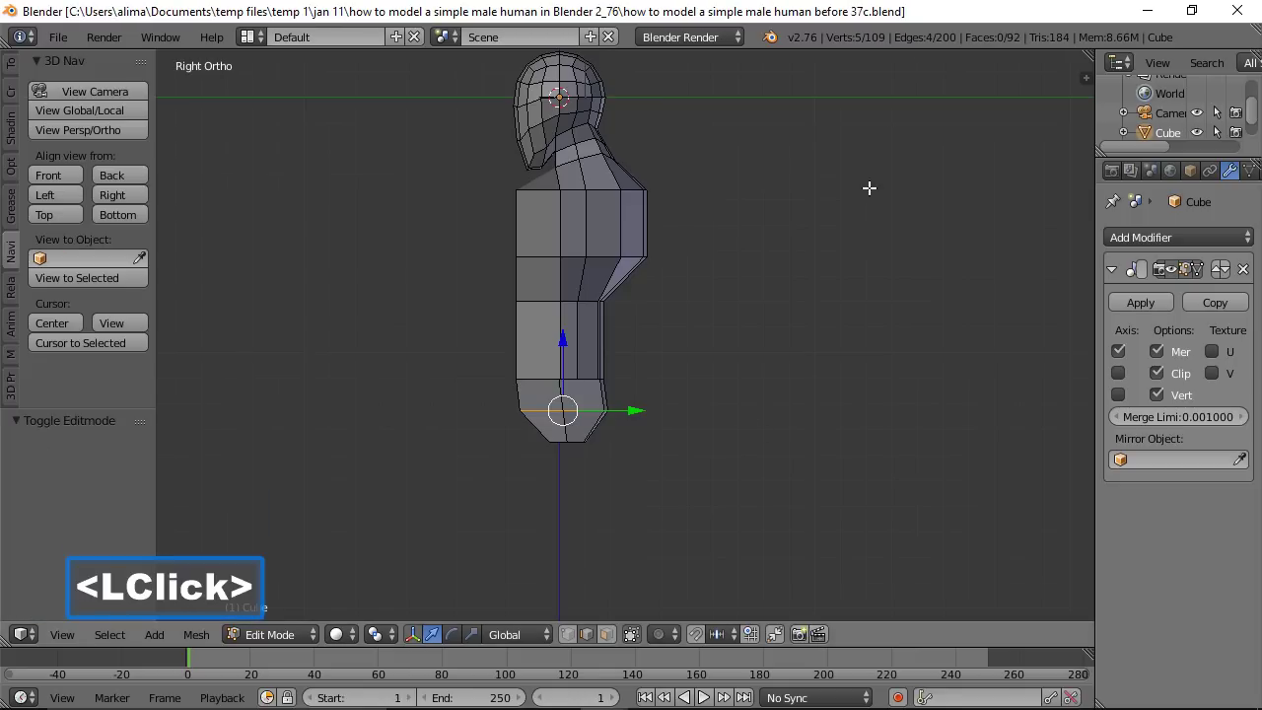
# Step: In edge select mode, select the two outer side edges of the pelvis's underside and move them inward about 0.3 along X
pyautogui.click(72, 177)
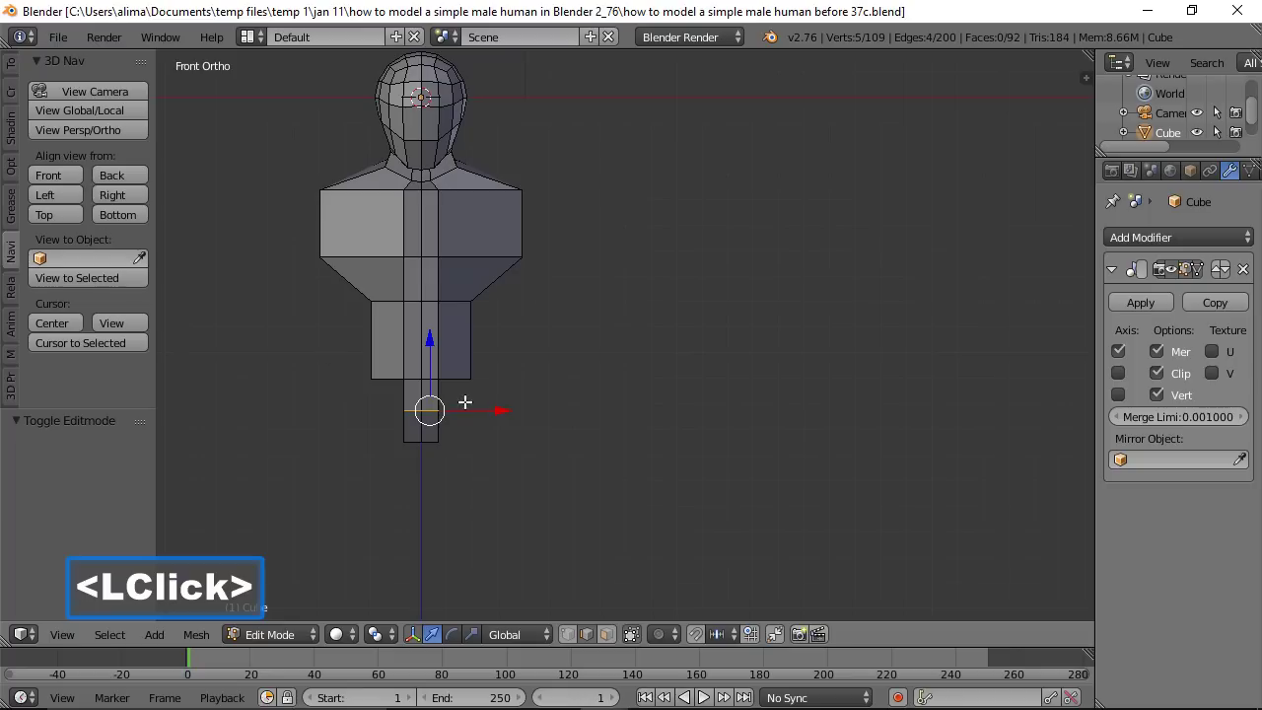
pyautogui.press('a')
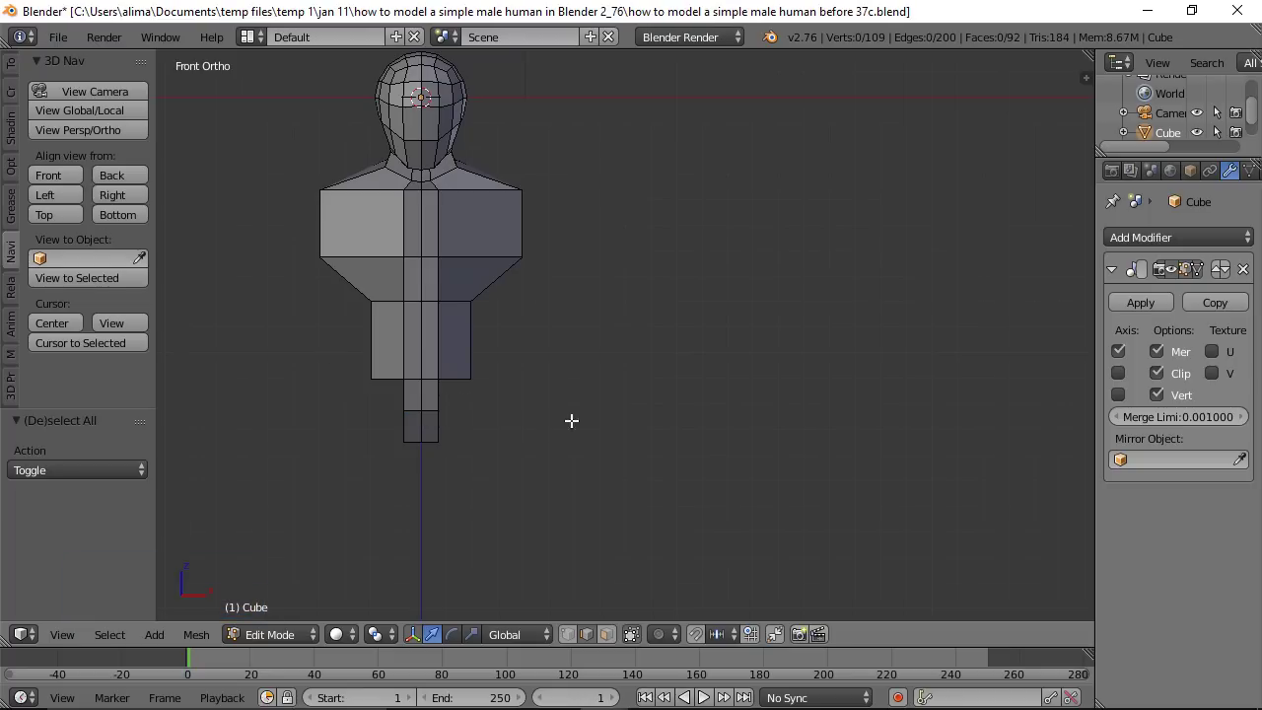
pyautogui.moveTo(622, 408); pyautogui.dragTo(496, 362, button='middle')
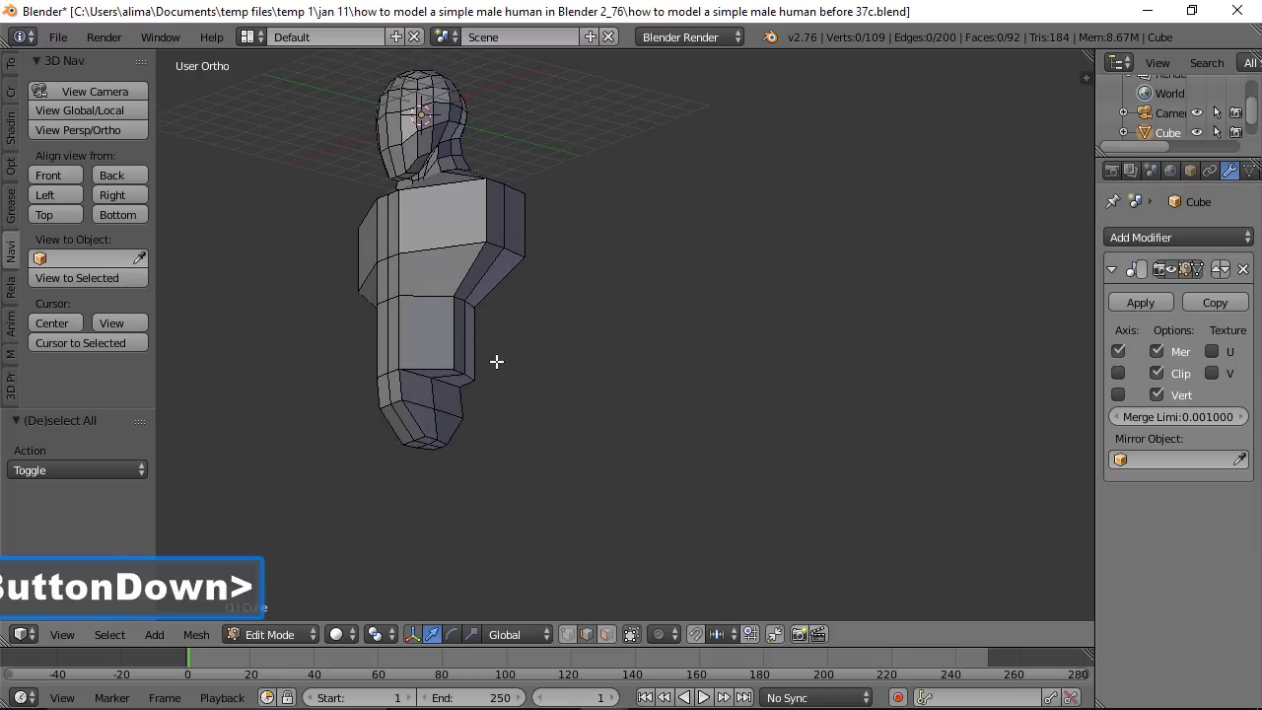
pyautogui.scroll(4, 523, 416)
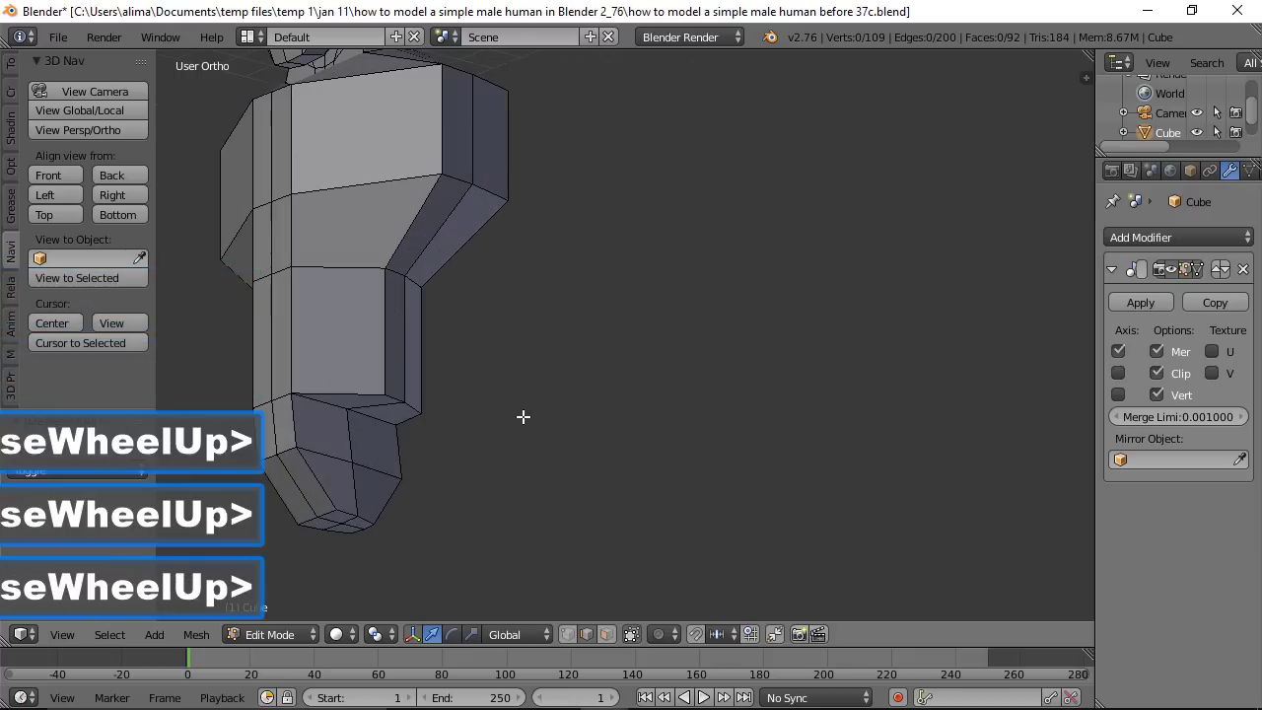
pyautogui.keyDown('shift'); pyautogui.moveTo(499, 437); pyautogui.dragTo(702, 312, button='middle'); pyautogui.keyUp('shift')
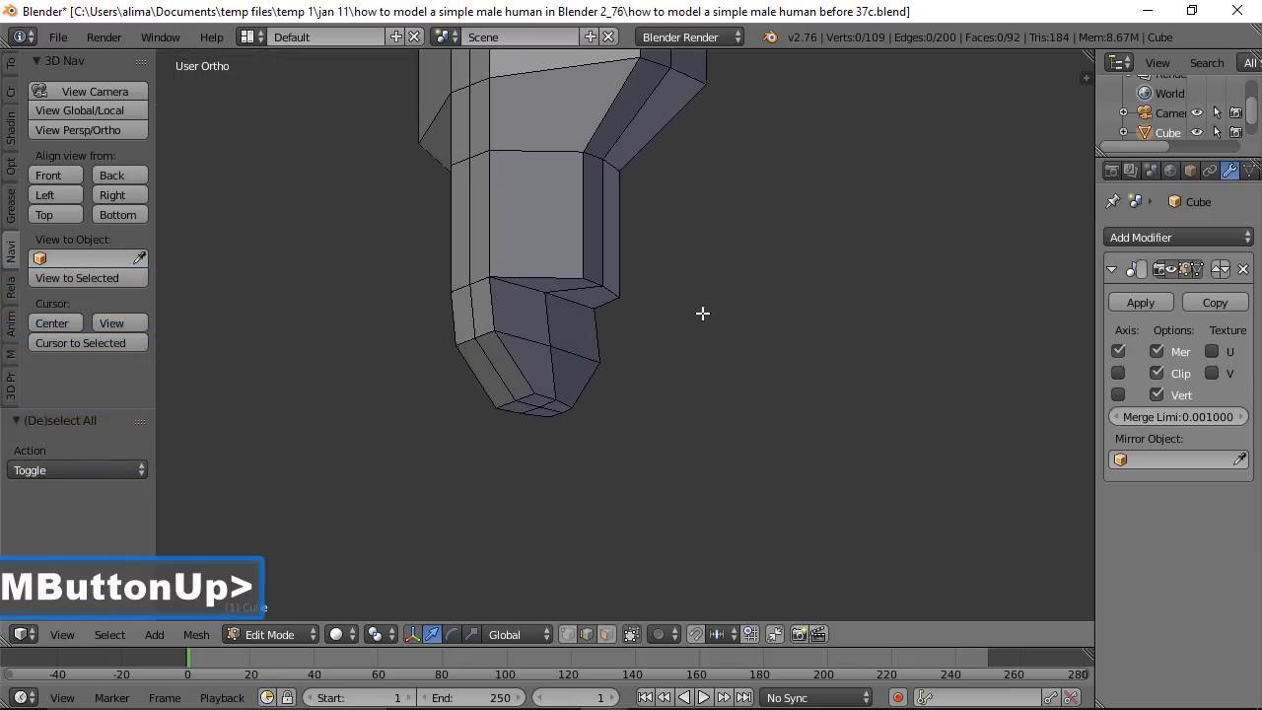
pyautogui.press('ctrl')
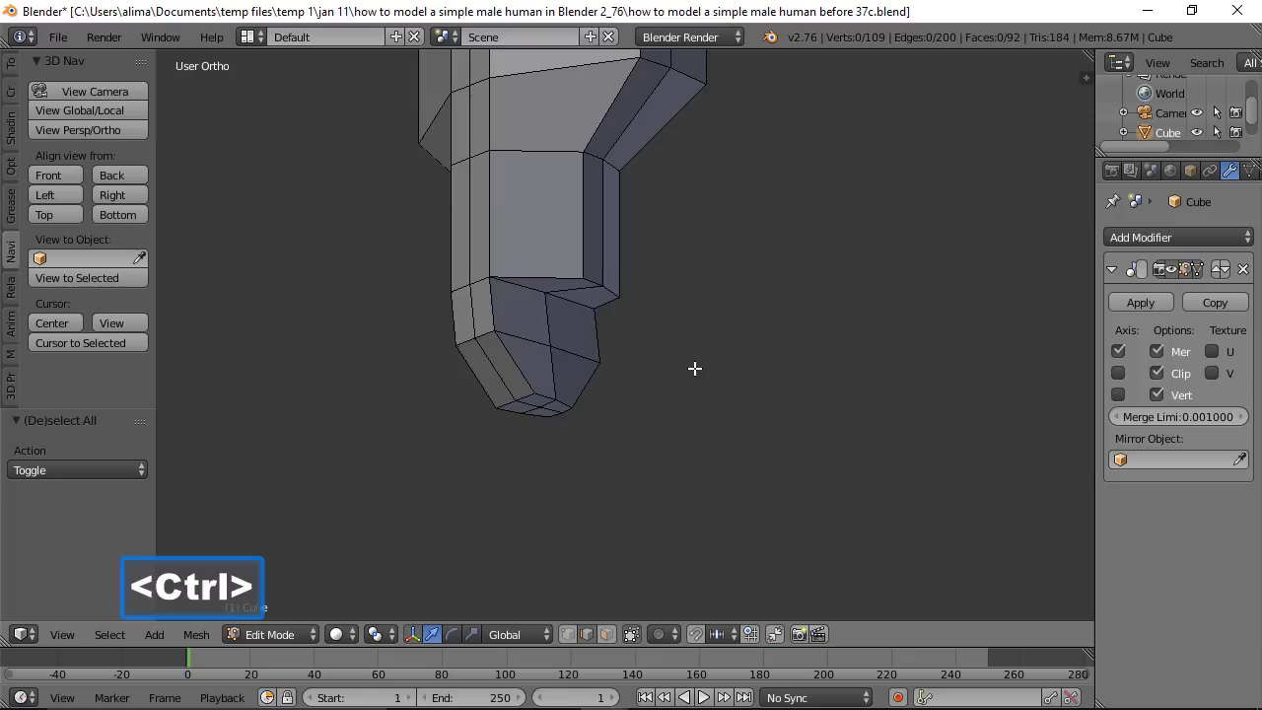
pyautogui.keyDown('ctrl'); pyautogui.moveTo(663, 425); pyautogui.dragTo(669, 348, button='middle'); pyautogui.keyUp('ctrl')
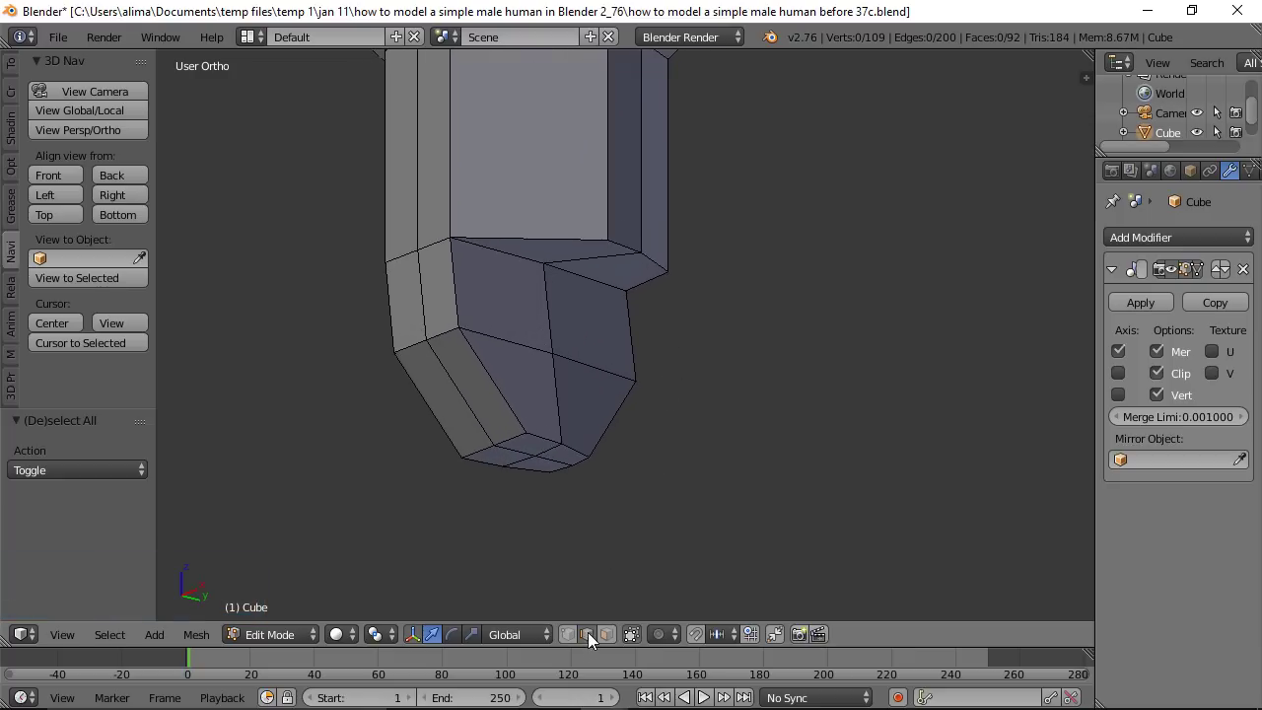
pyautogui.click(548, 443)
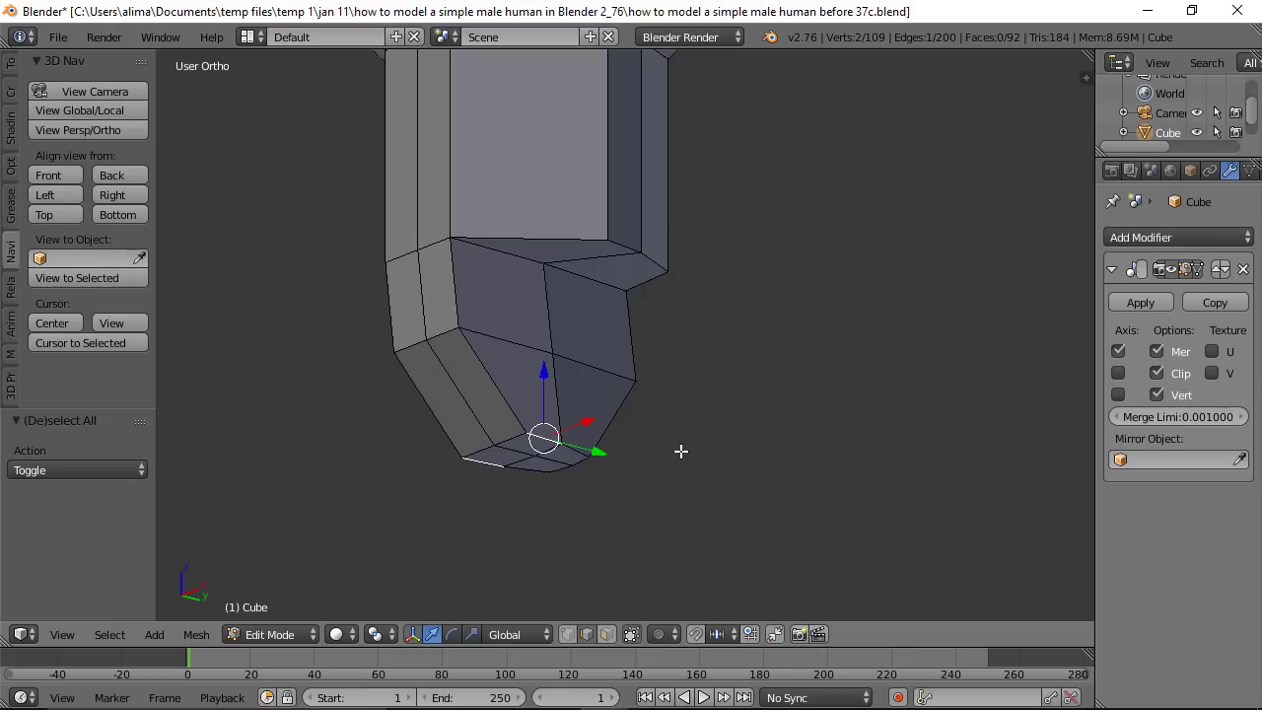
pyautogui.press('ctrl')
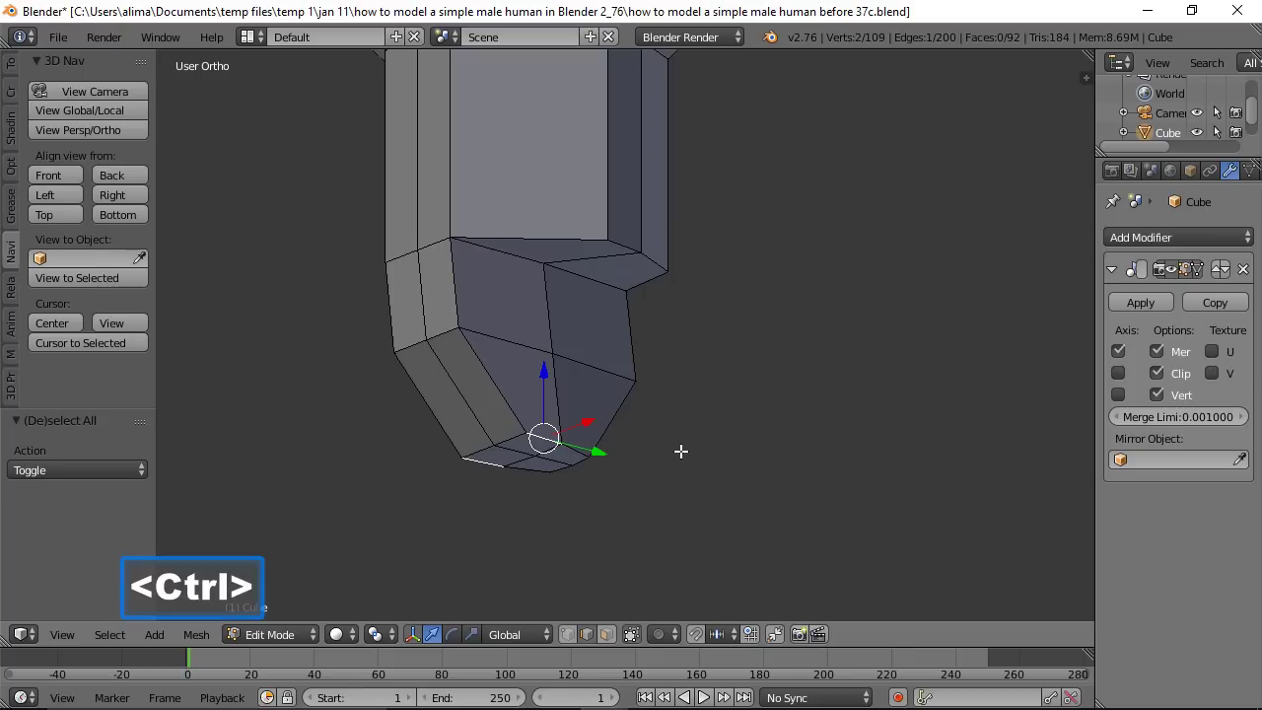
pyautogui.hotkey('ctrl', 'space')
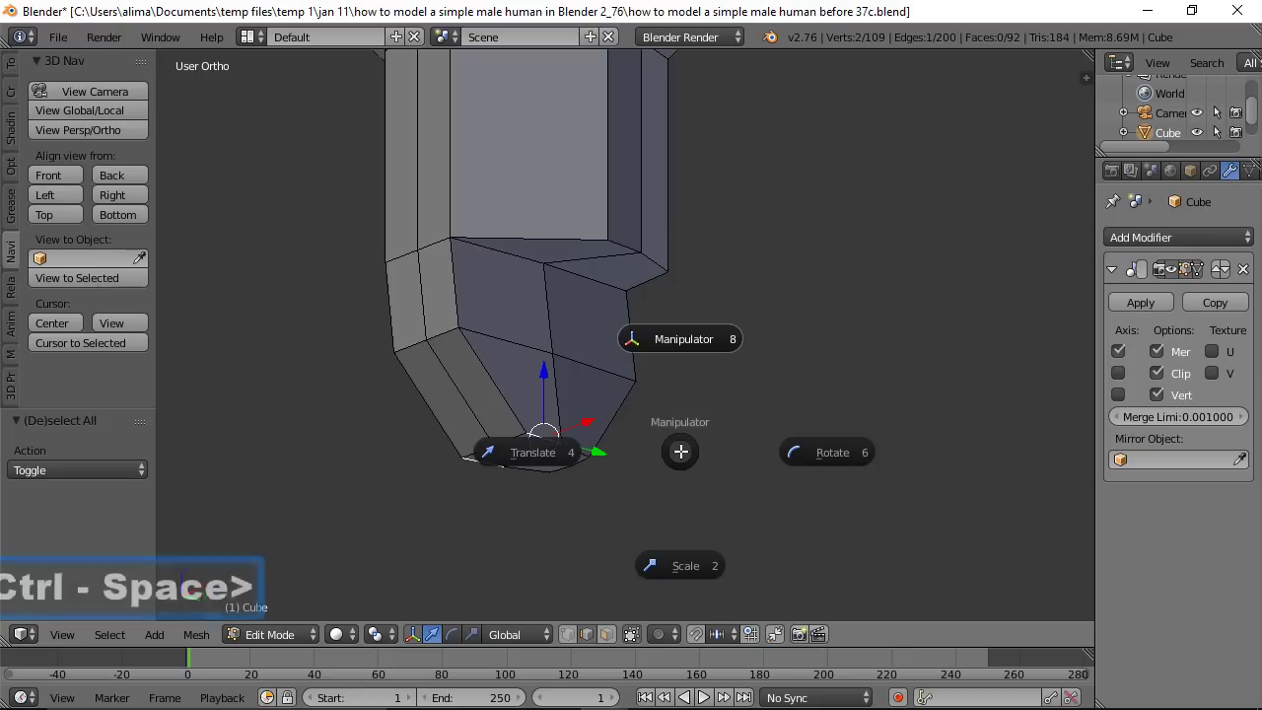
pyautogui.click(695, 339)
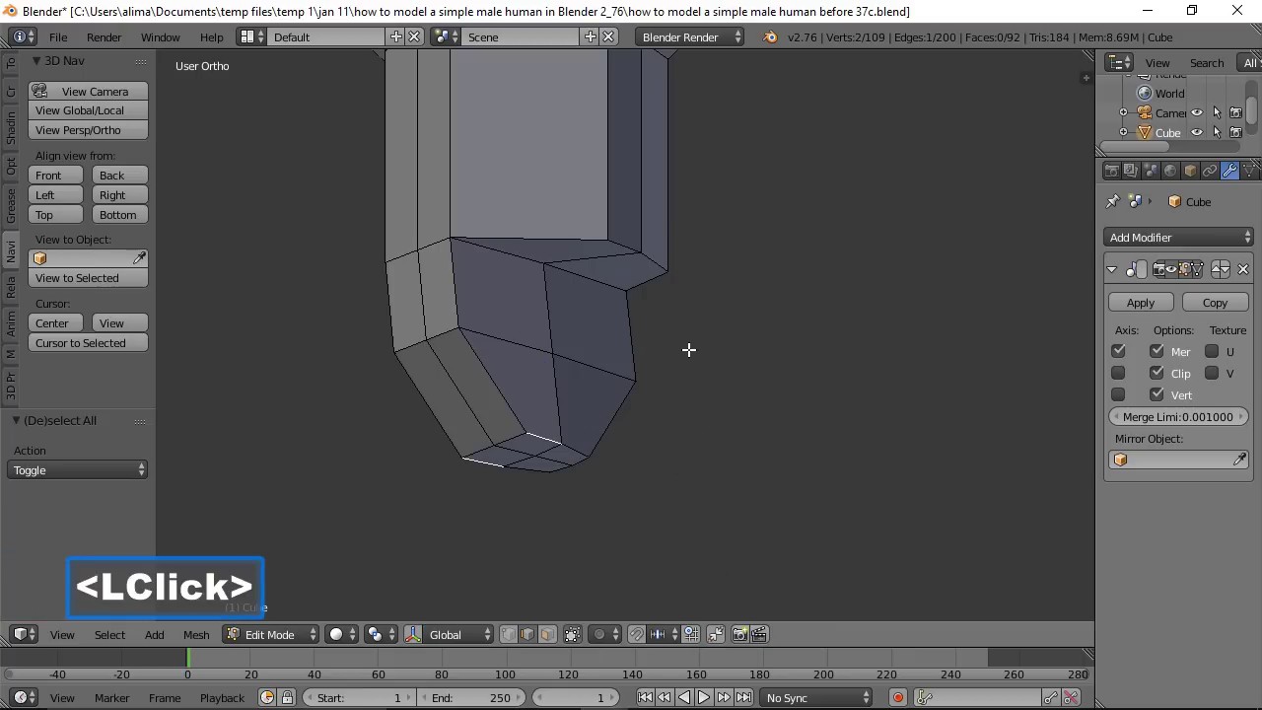
pyautogui.keyDown('shift'); pyautogui.click(578, 452); pyautogui.keyUp('shift')
pyautogui.press('ctrl')
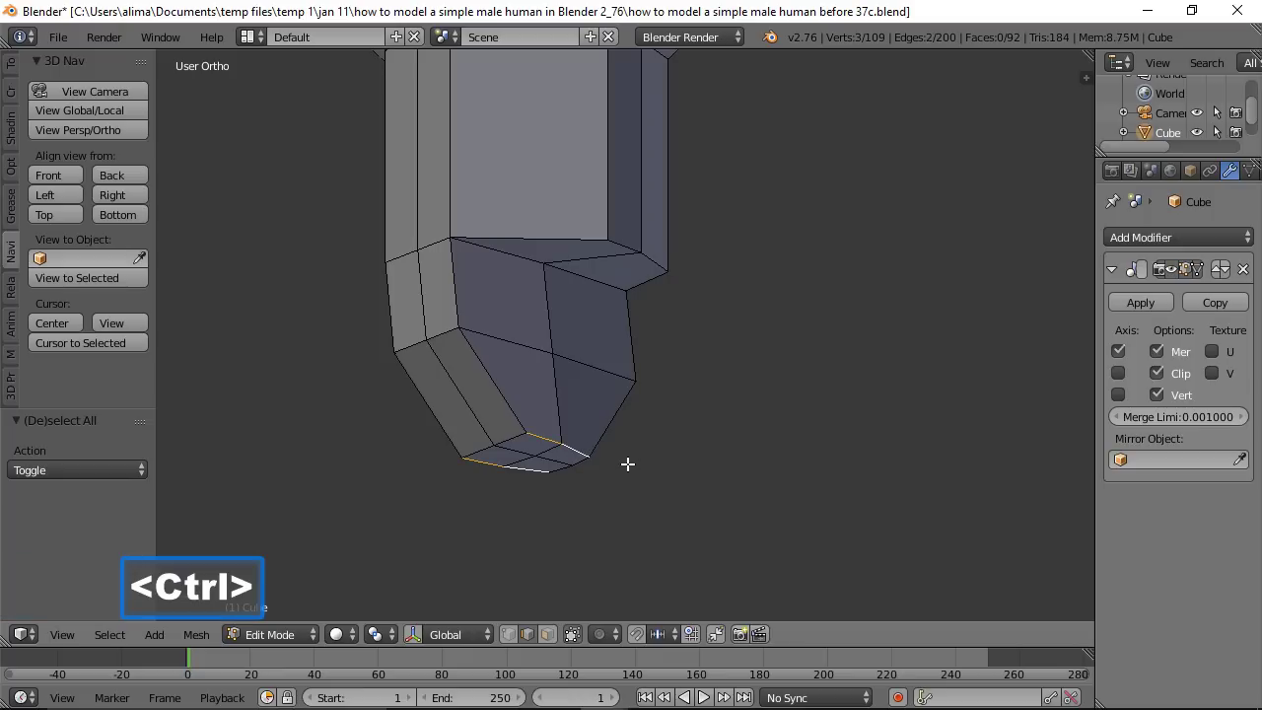
pyautogui.hotkey('ctrl', 'space')
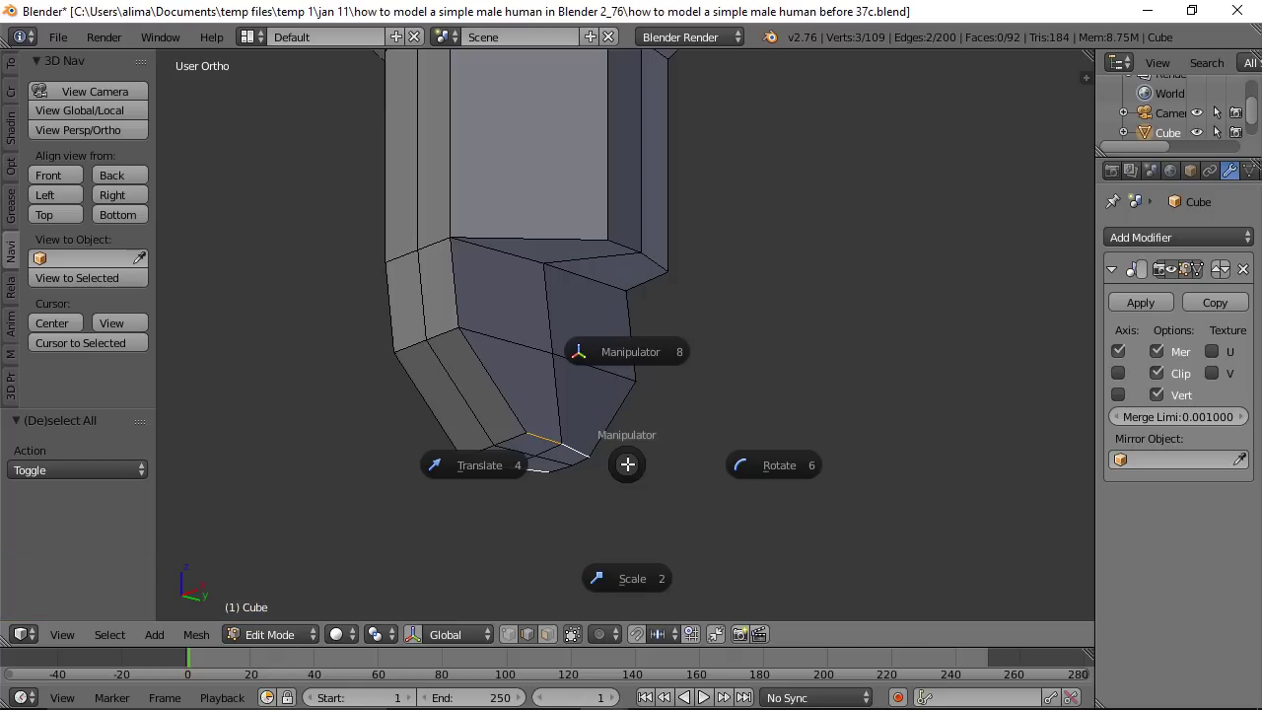
pyautogui.click(642, 356)
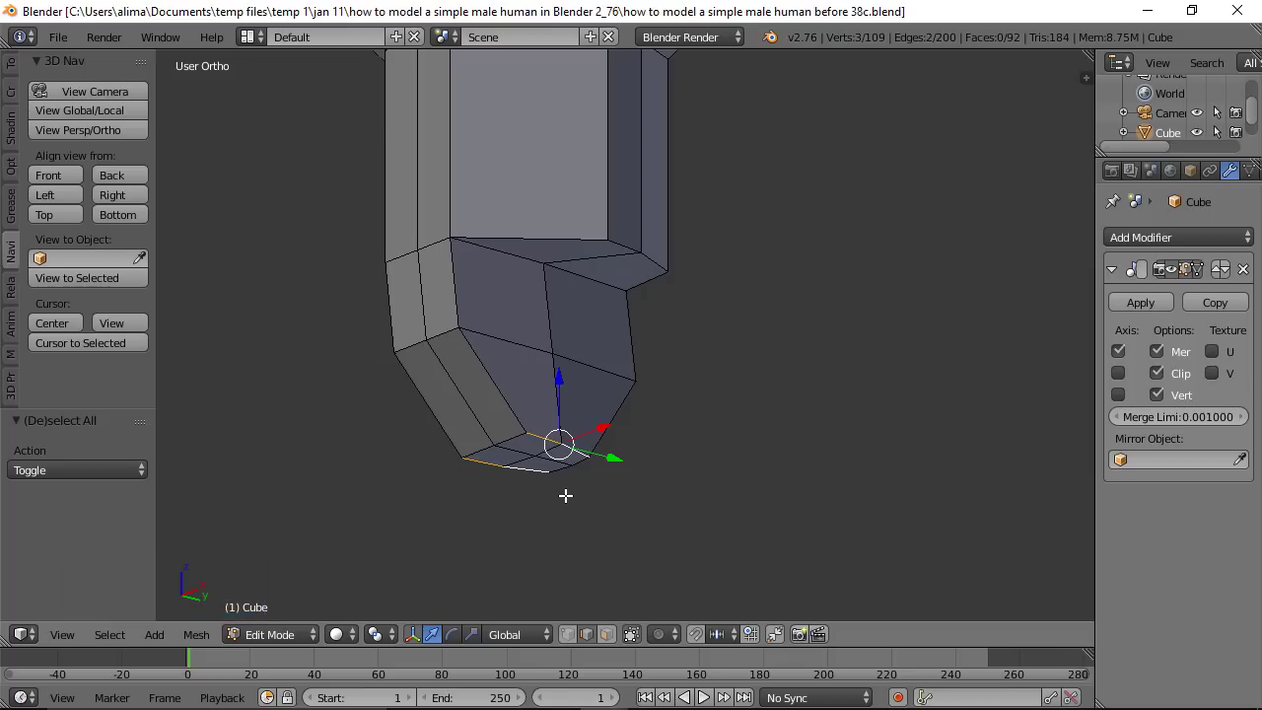
pyautogui.moveTo(523, 486); pyautogui.dragTo(597, 499, button='middle')
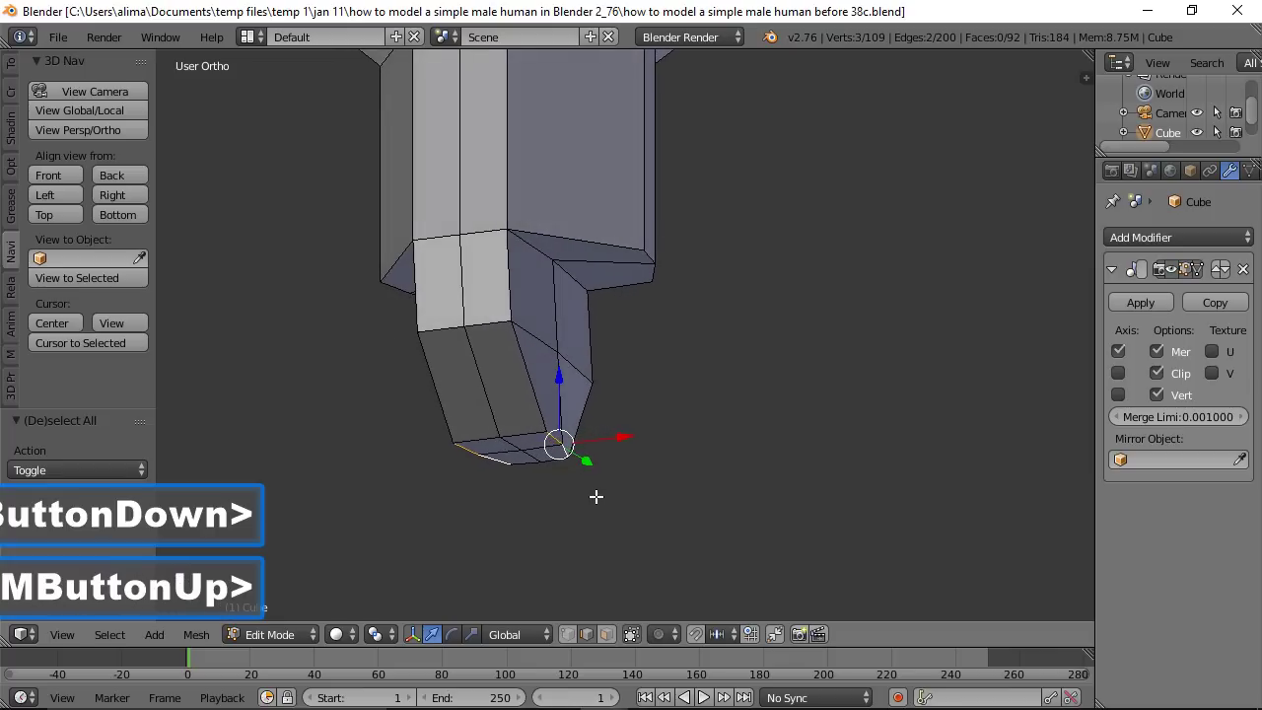
pyautogui.moveTo(623, 437); pyautogui.dragTo(603, 448)
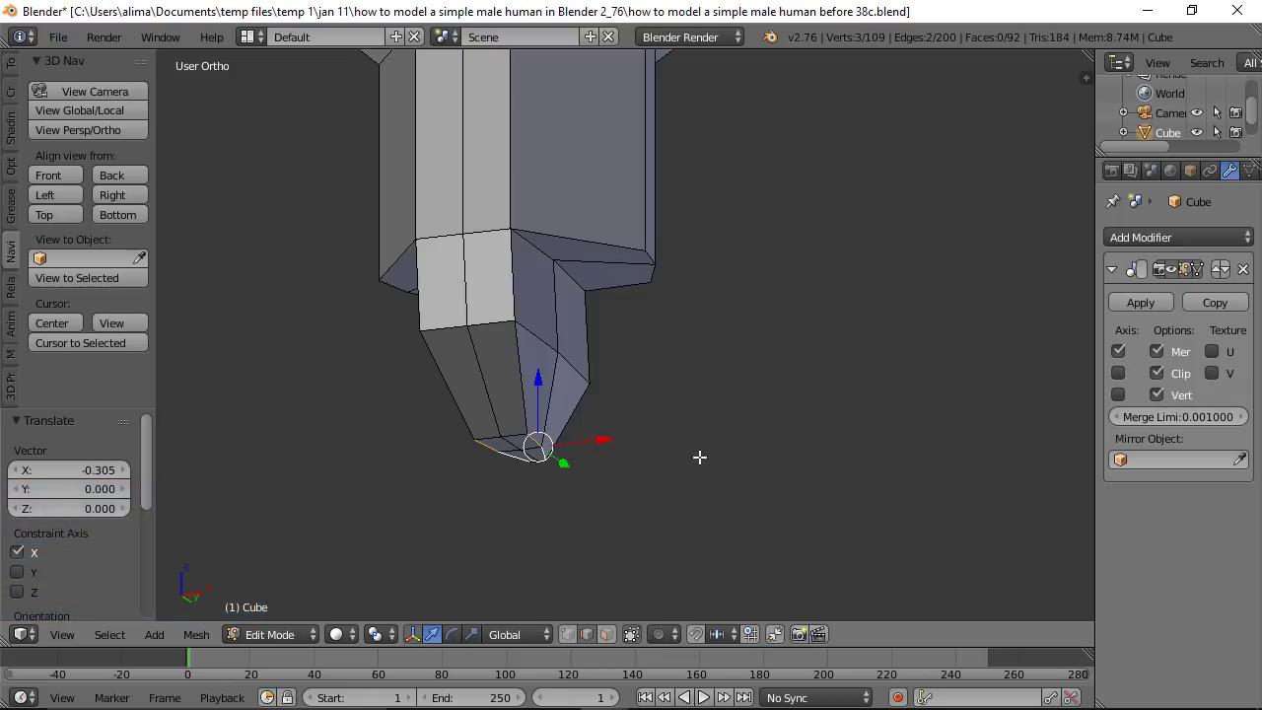
# Step: In vertex select mode, select the rear outer corner vertex of the pelvis's underside and move it outward about 0.14 along X
pyautogui.moveTo(718, 420); pyautogui.dragTo(366, 428, button='middle')
pyautogui.click(567, 635)
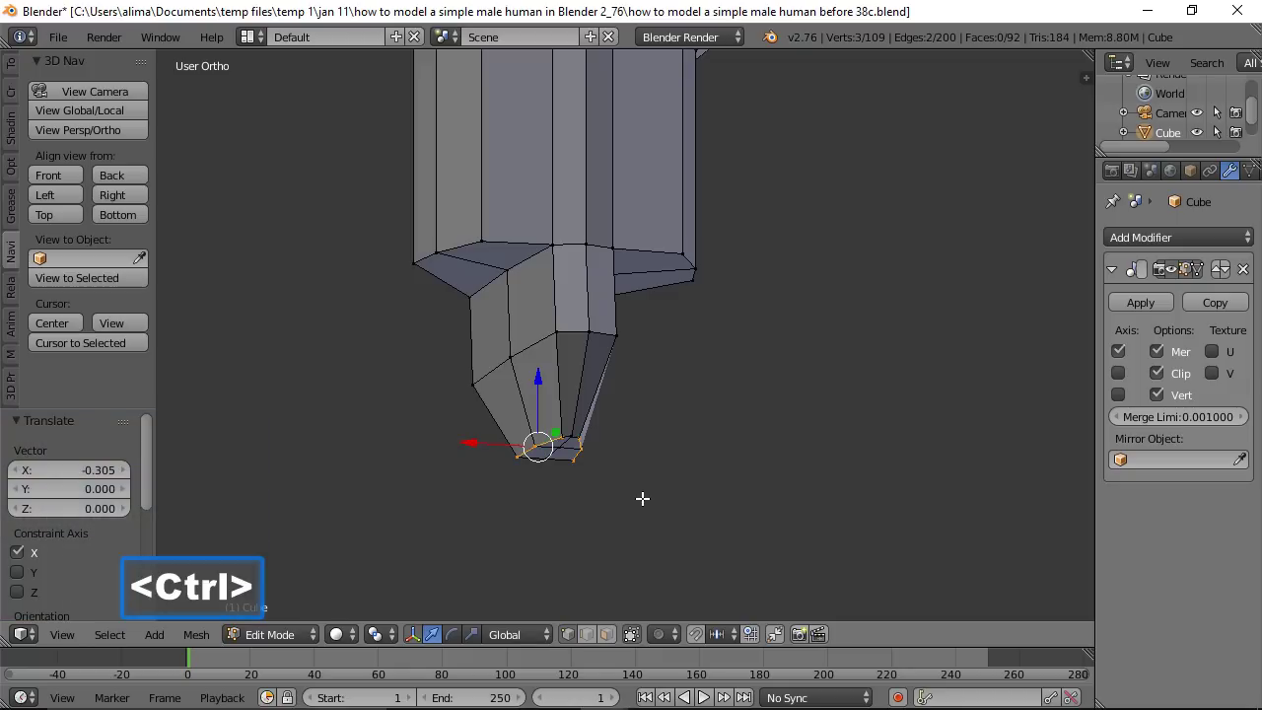
pyautogui.keyDown('ctrl'); pyautogui.moveTo(653, 527); pyautogui.dragTo(619, 451, button='middle'); pyautogui.keyUp('ctrl')
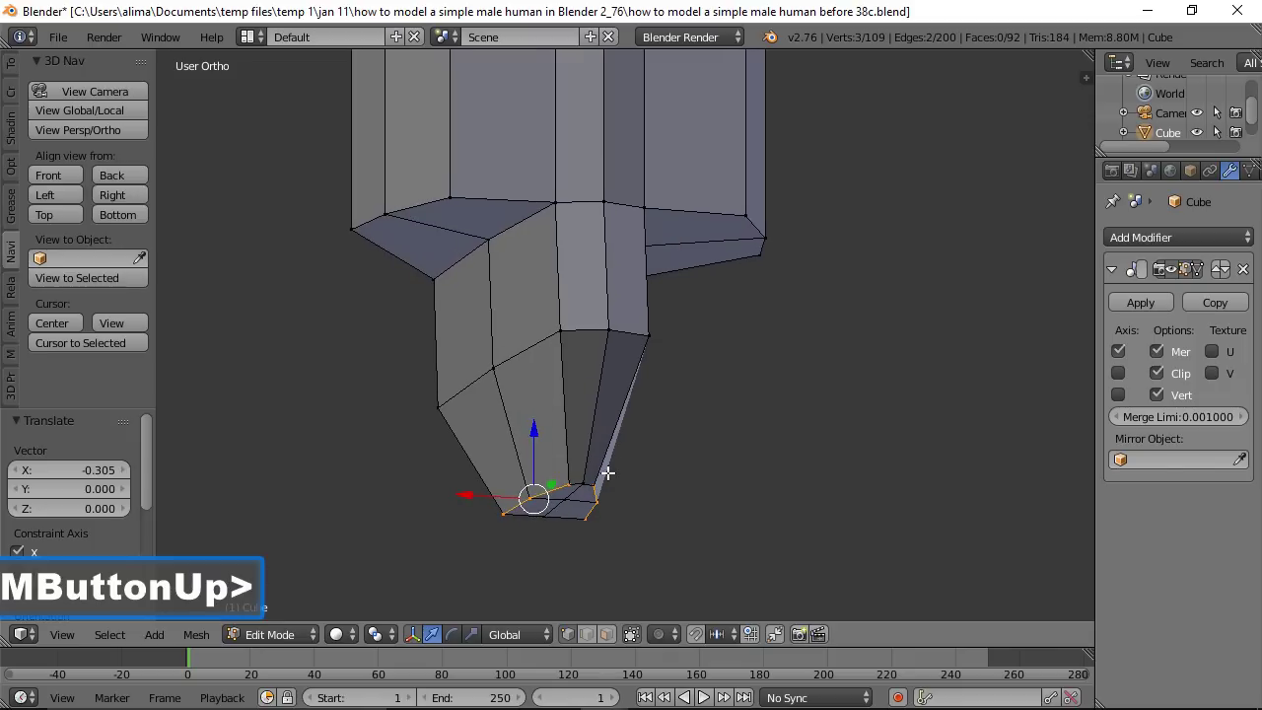
pyautogui.click(594, 486)
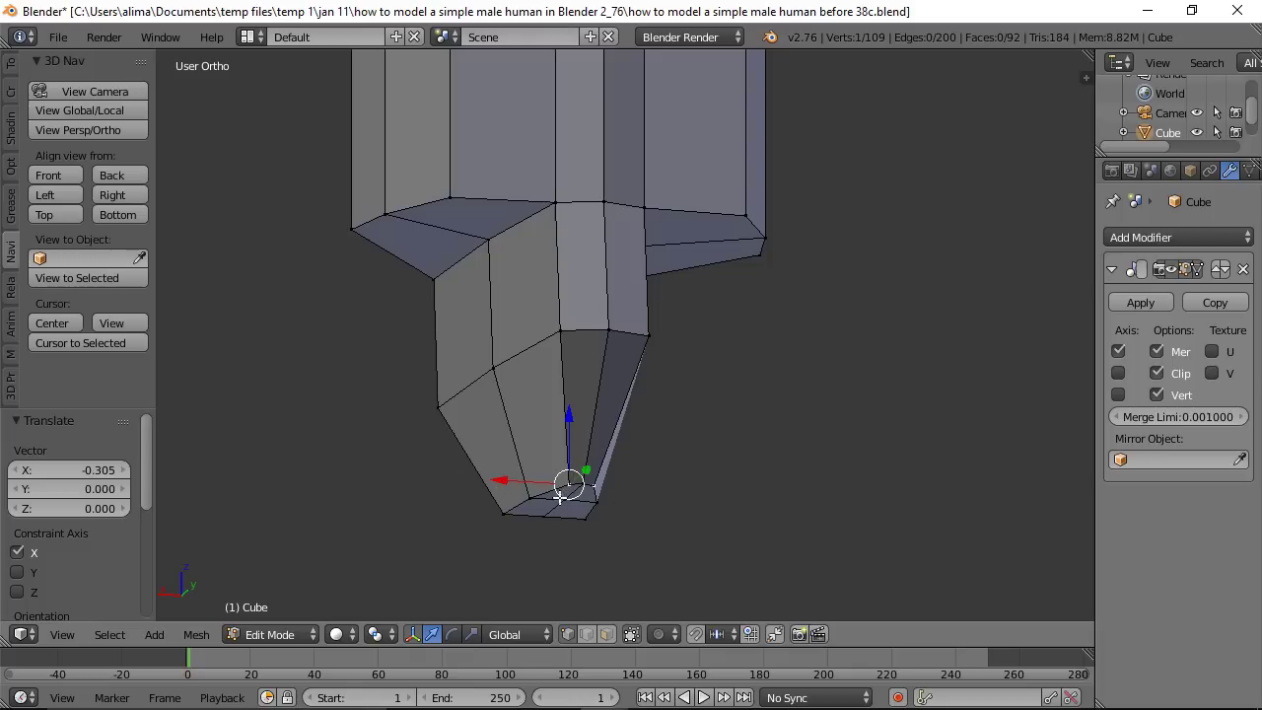
pyautogui.moveTo(515, 483); pyautogui.dragTo(499, 486)
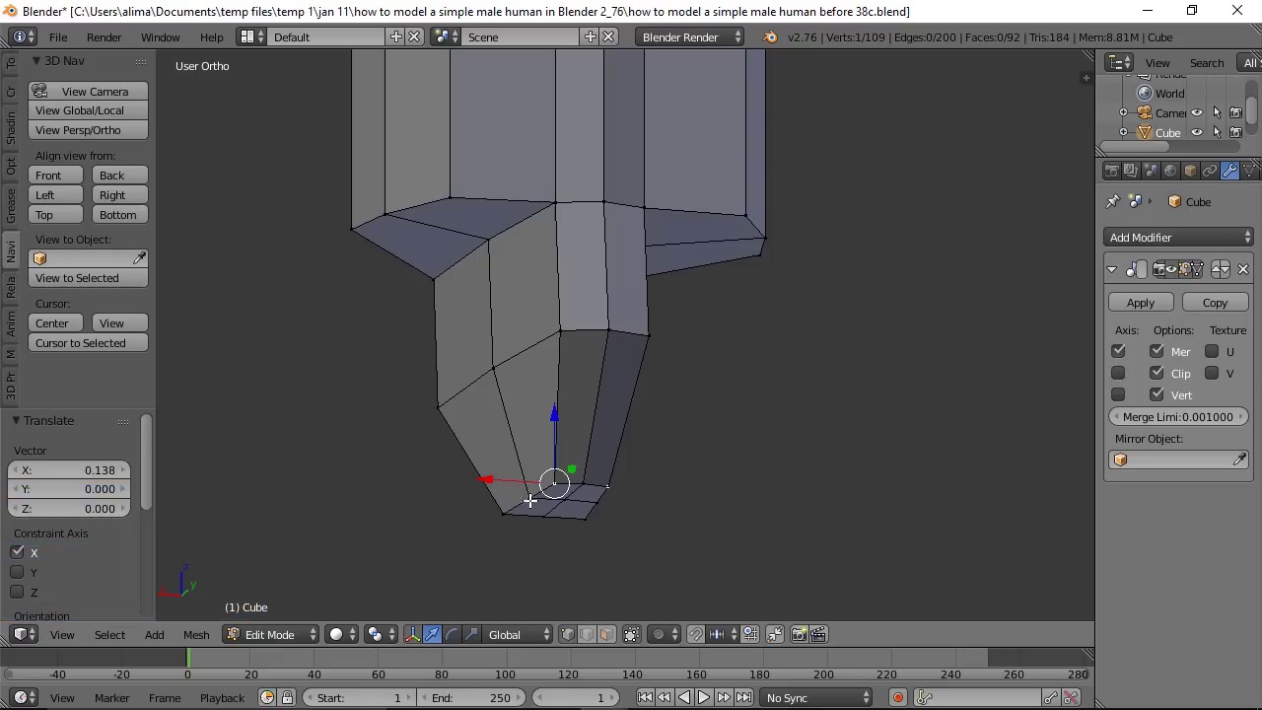
# Step: Move the front, rear and middle outer vertices of the pelvis's underside slightly inward along X, one at a time
pyautogui.moveTo(388, 456); pyautogui.dragTo(726, 422, button='middle')
pyautogui.click(508, 421)
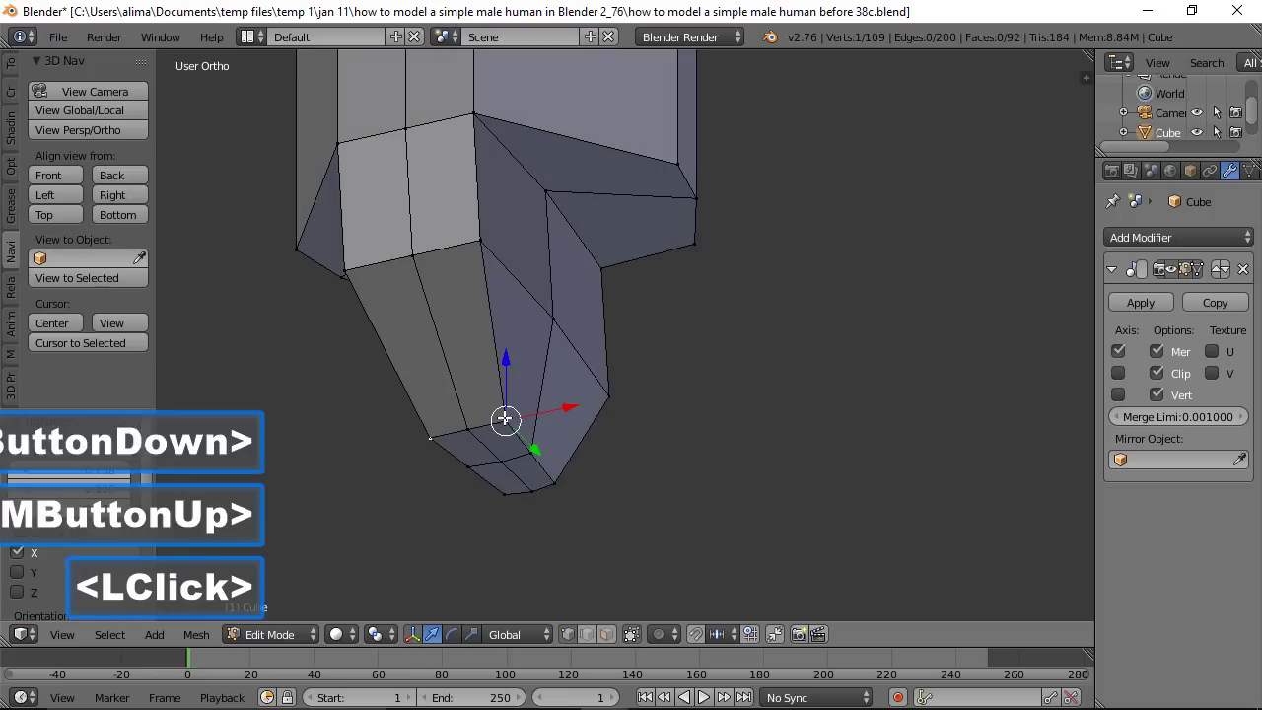
pyautogui.moveTo(572, 406); pyautogui.dragTo(555, 418)
pyautogui.click(556, 479)
pyautogui.moveTo(614, 467); pyautogui.dragTo(581, 443)
pyautogui.click(530, 450)
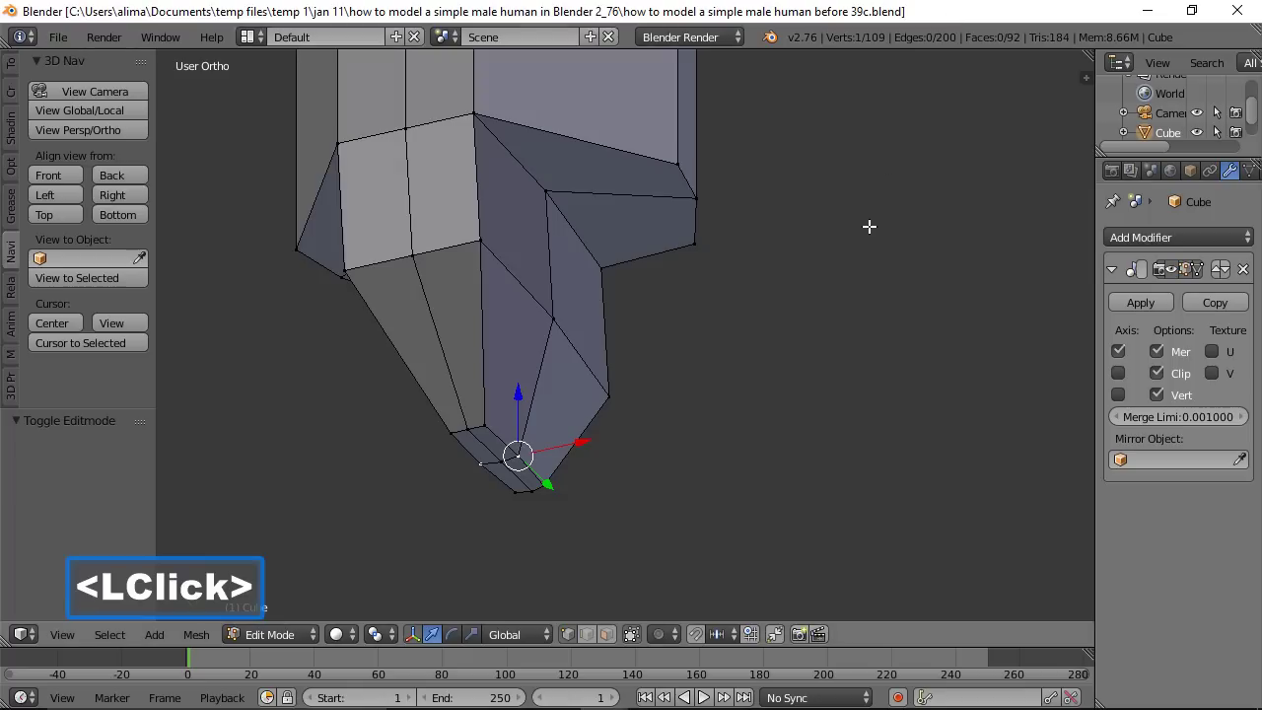
# Step: Delete the pelvis section's four outer side faces and the two adjoining faces on the torso's underside
pyautogui.press('a')
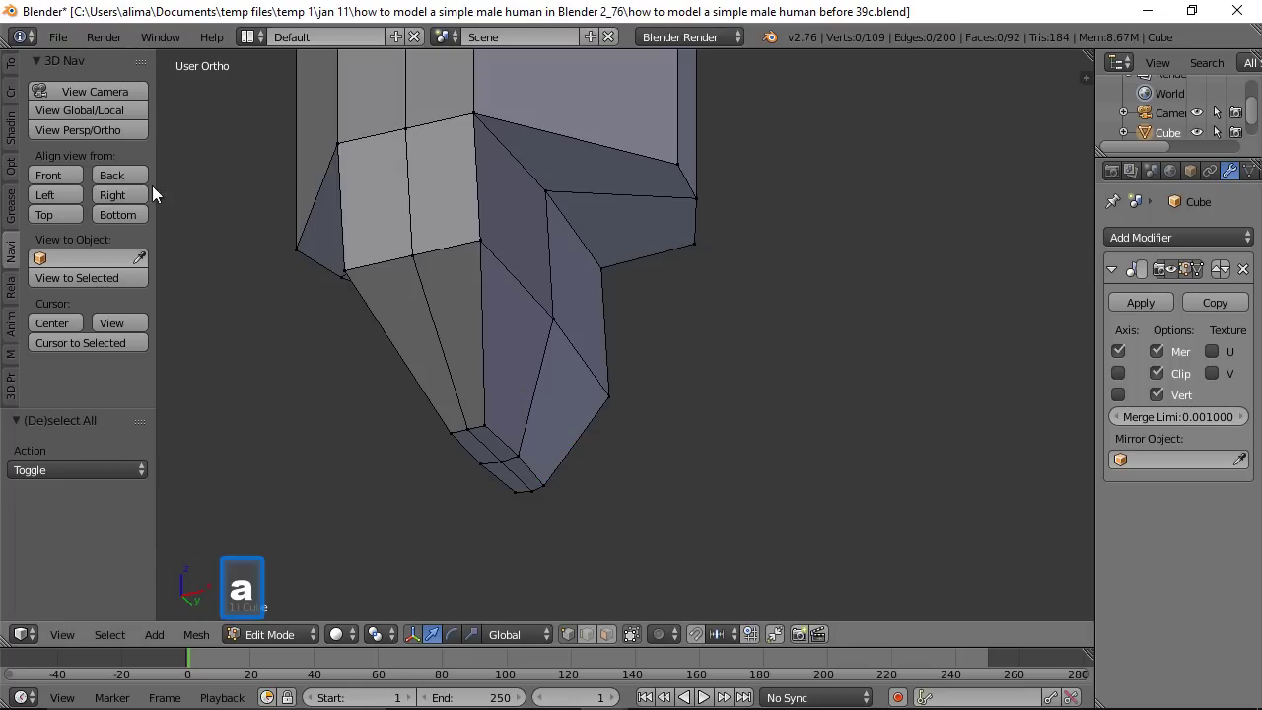
pyautogui.click(122, 192)
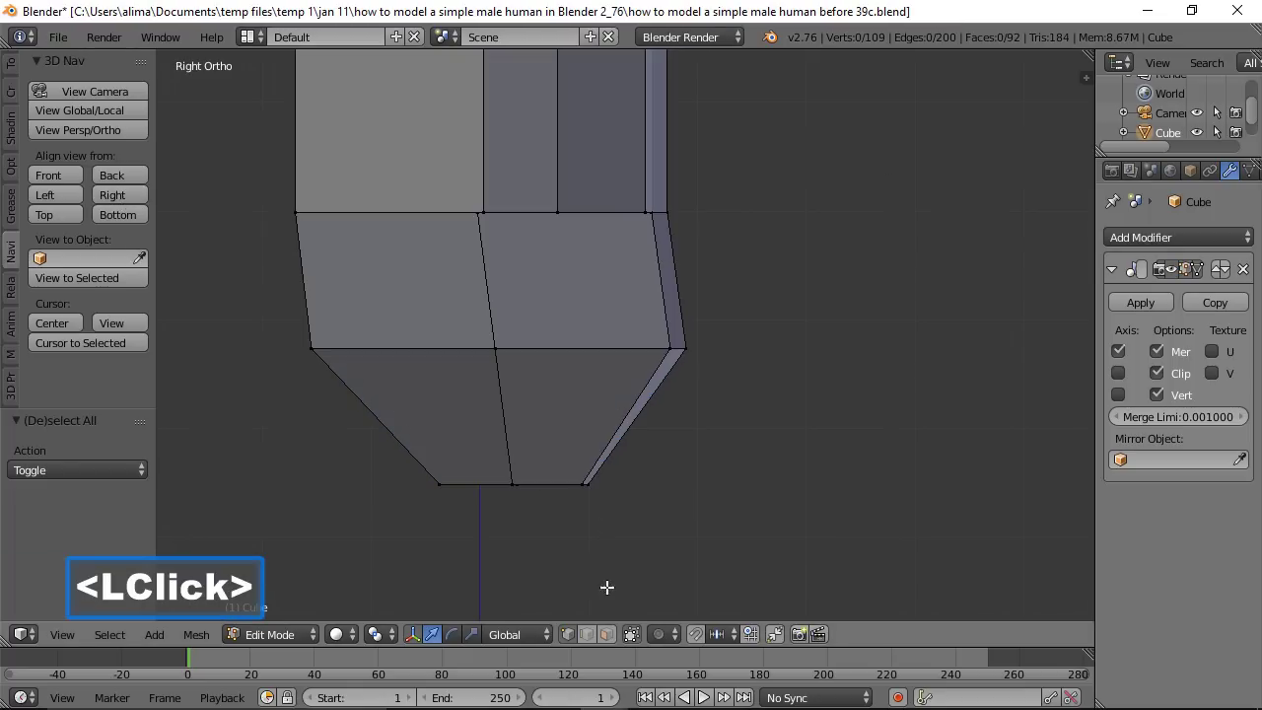
pyautogui.click(606, 634)
pyautogui.press('c')
pyautogui.moveTo(527, 383)
pyautogui.mouseDown()
pyautogui.moveTo(478, 344)
pyautogui.moveTo(478, 307)
pyautogui.mouseUp()
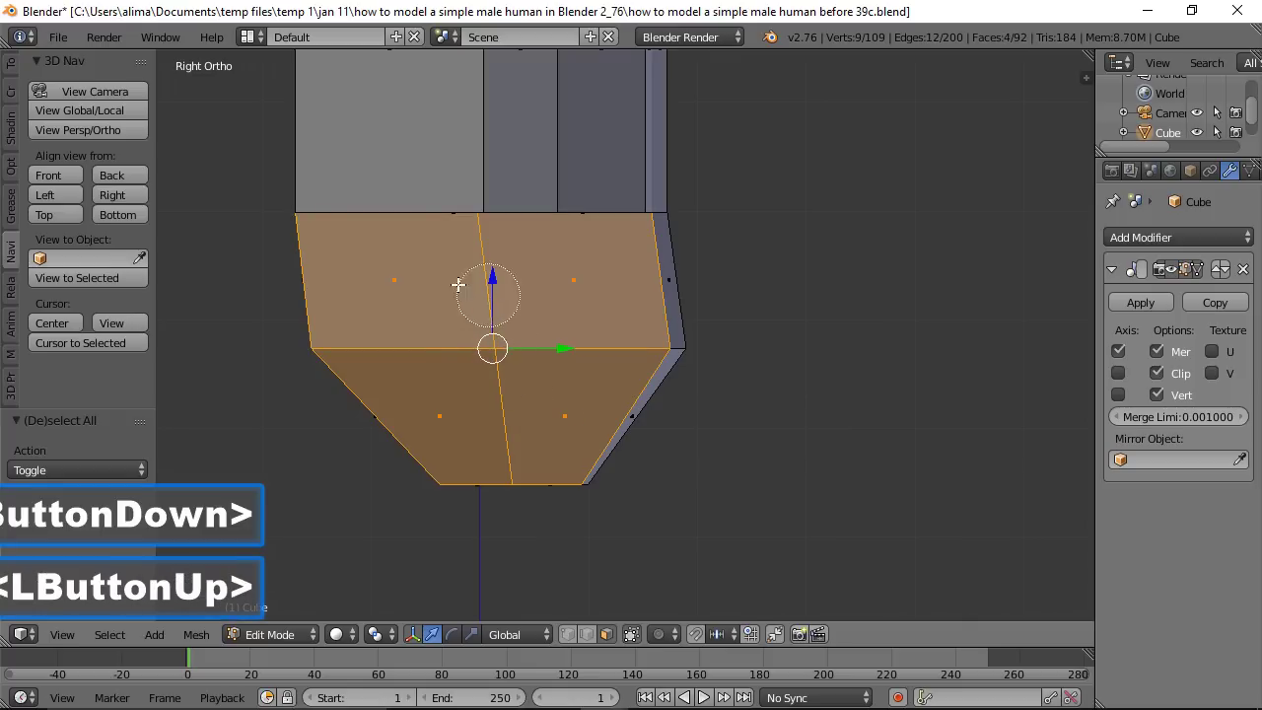
pyautogui.rightClick(455, 389)
pyautogui.moveTo(439, 434); pyautogui.dragTo(489, 352, button='middle')
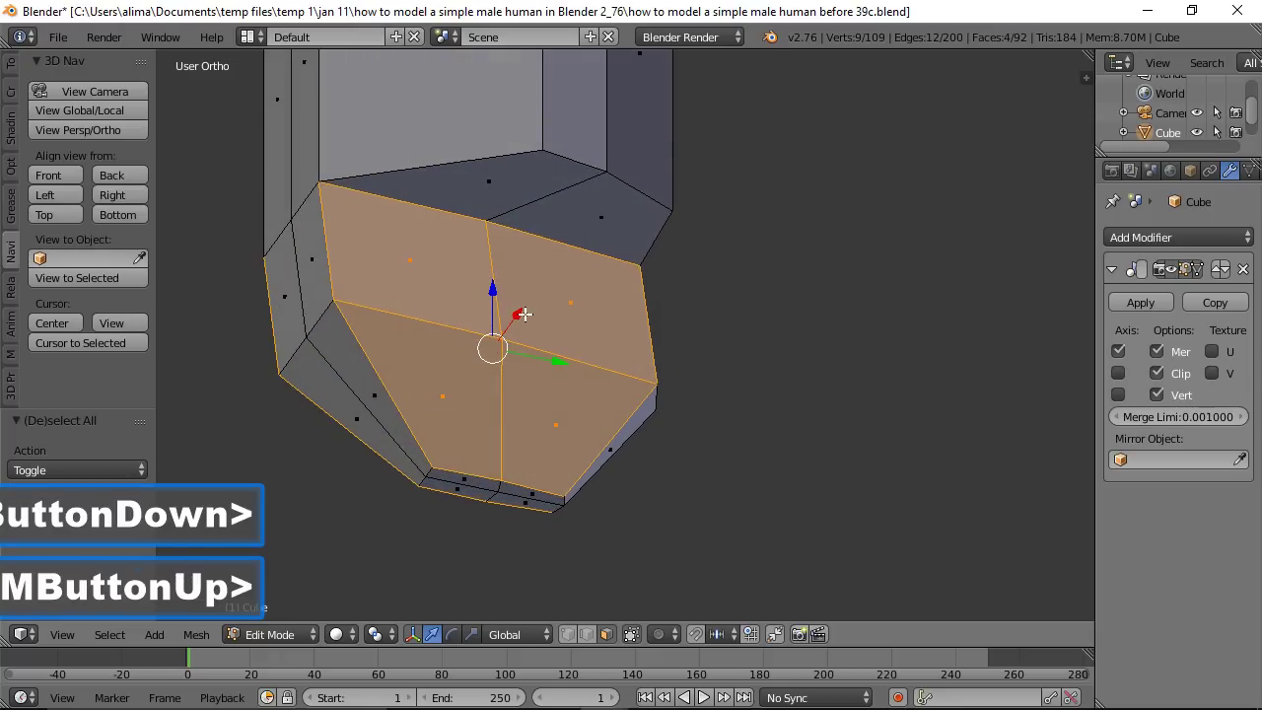
pyautogui.press('c')
pyautogui.moveTo(507, 220); pyautogui.dragTo(535, 225)
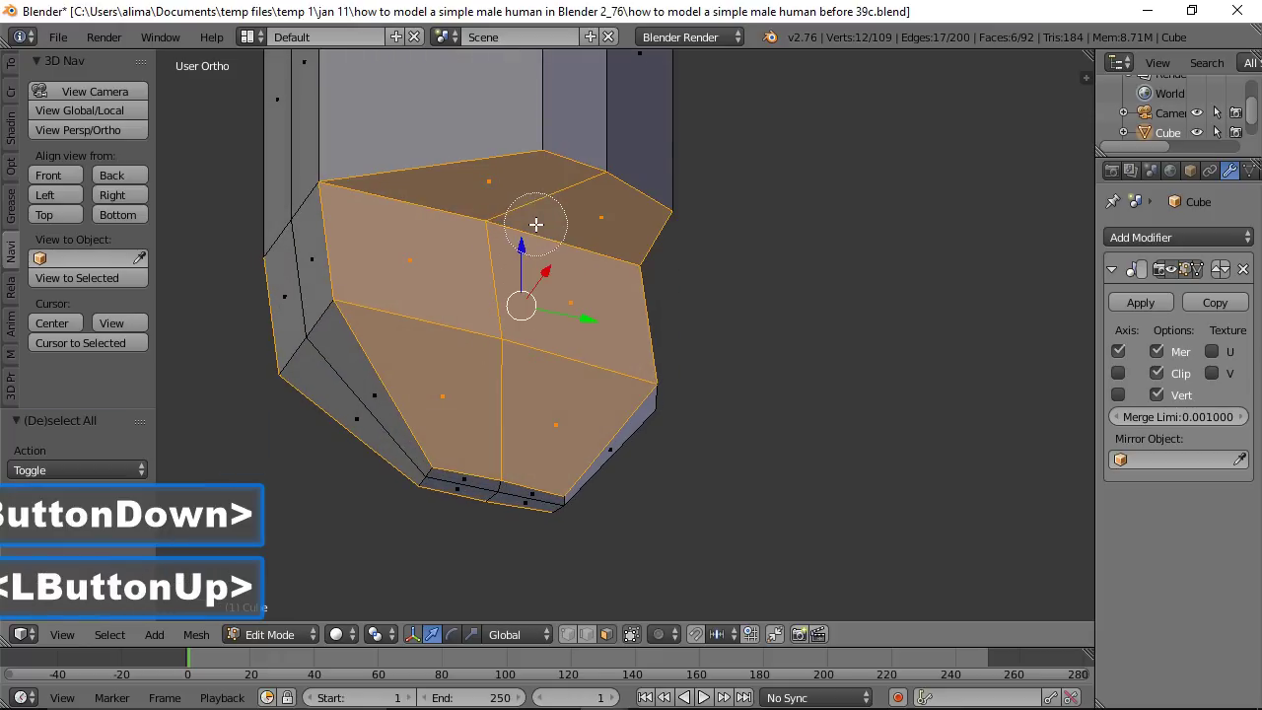
pyautogui.rightClick(535, 225)
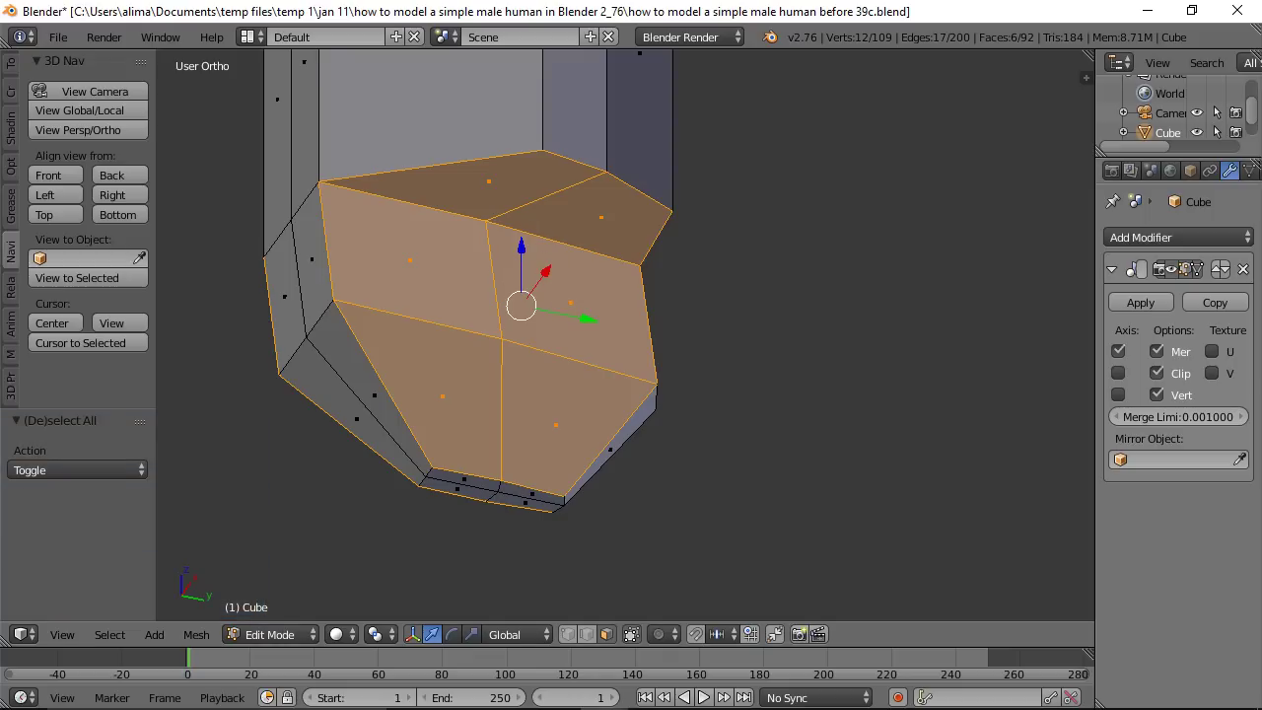
pyautogui.click(845, 208)
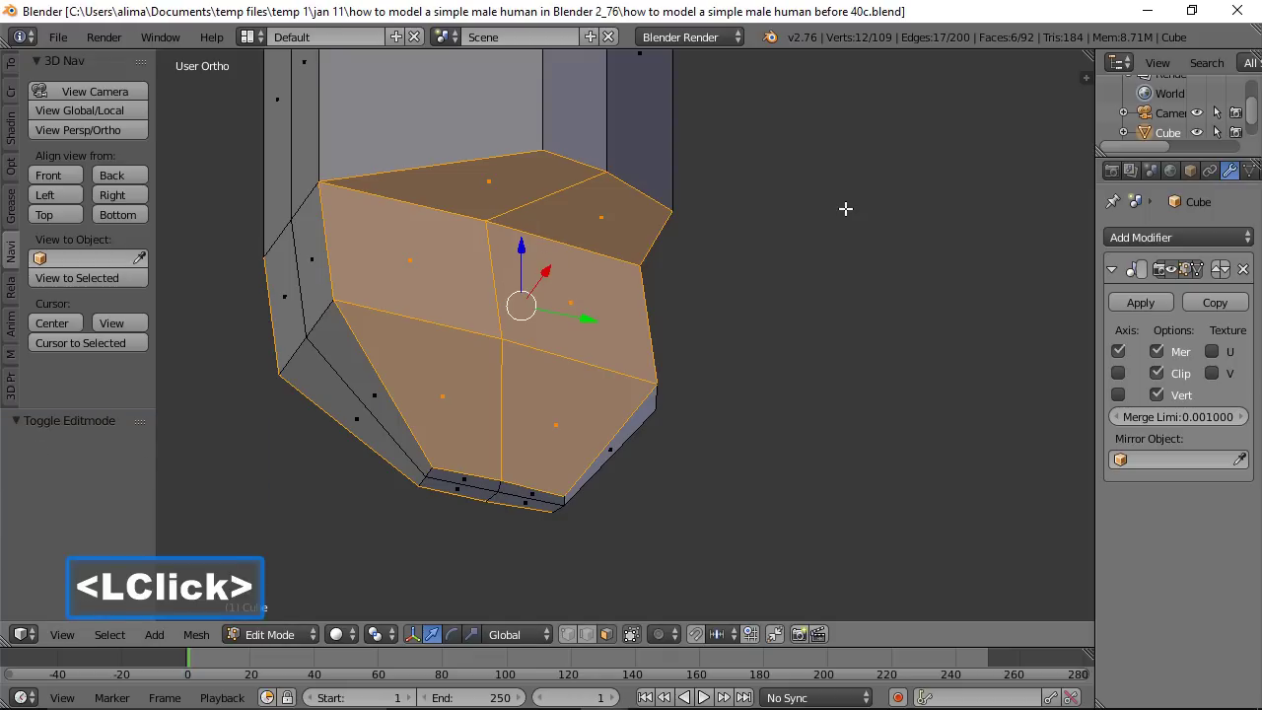
pyautogui.press('x')
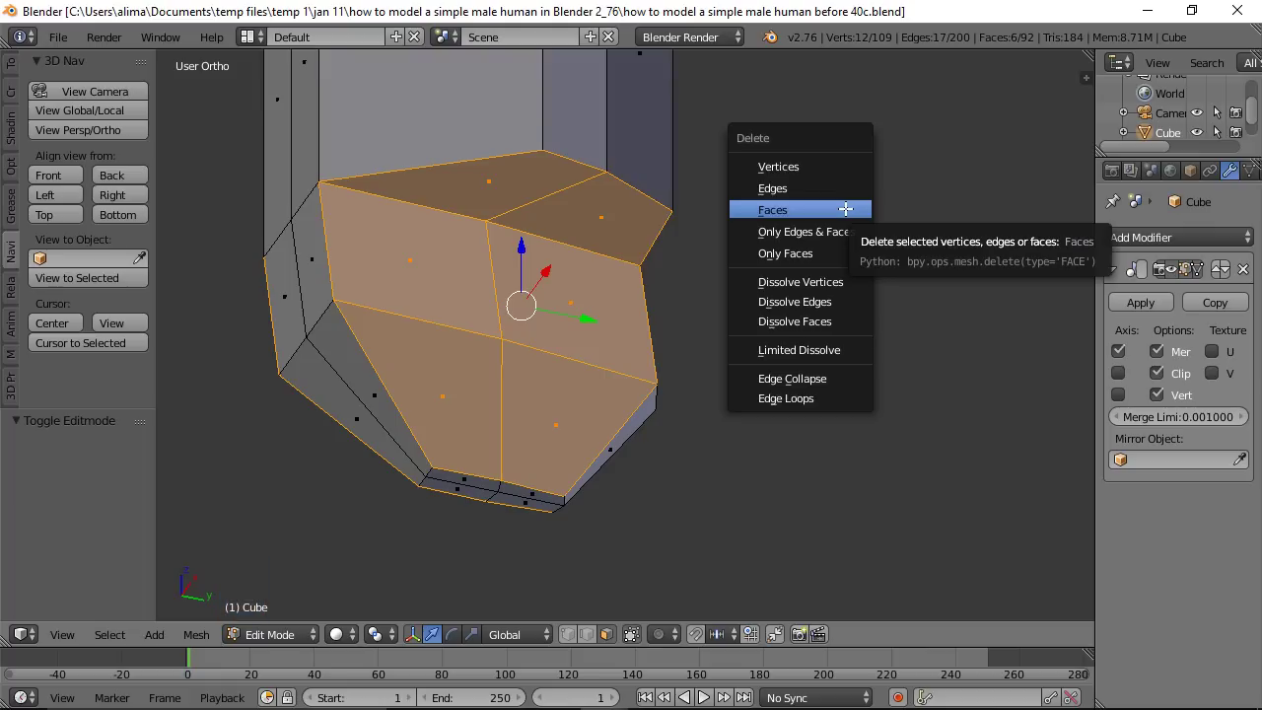
pyautogui.click(845, 209)
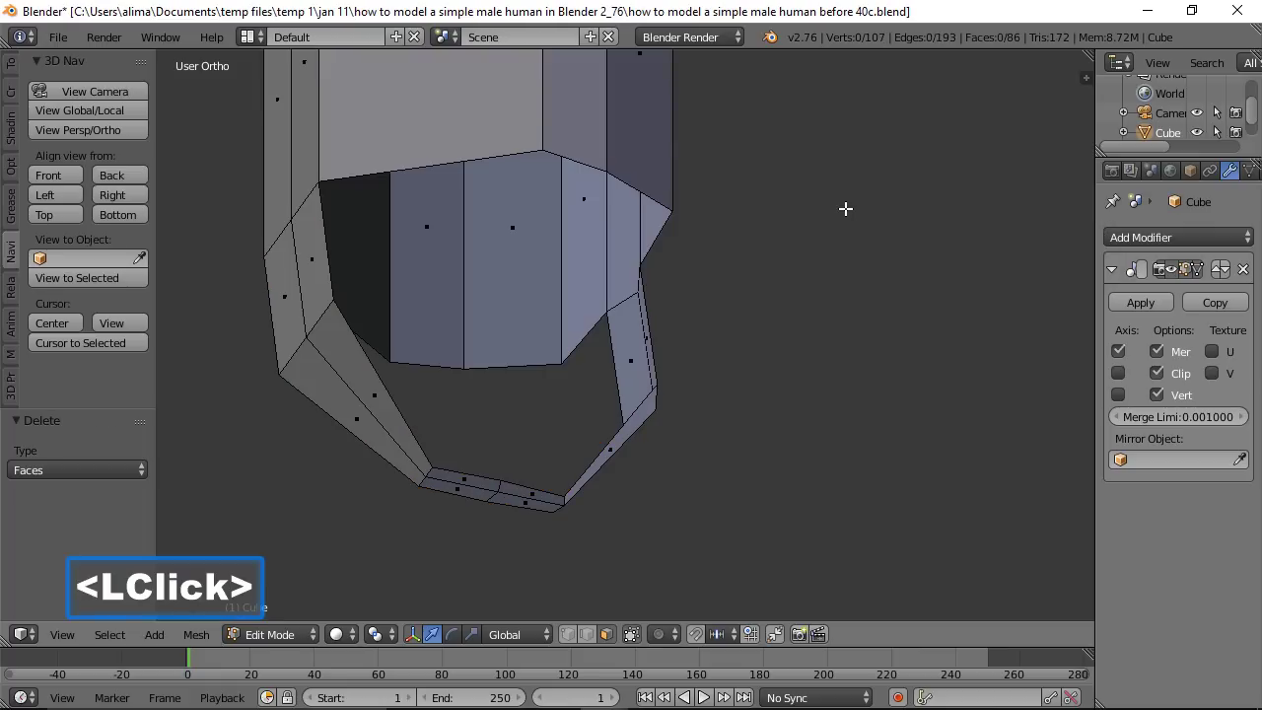
# Step: Select the three vertices along the torso's lower outer side edge and extrude them down about 0.6 along Z
pyautogui.moveTo(893, 251); pyautogui.dragTo(808, 279, button='middle')
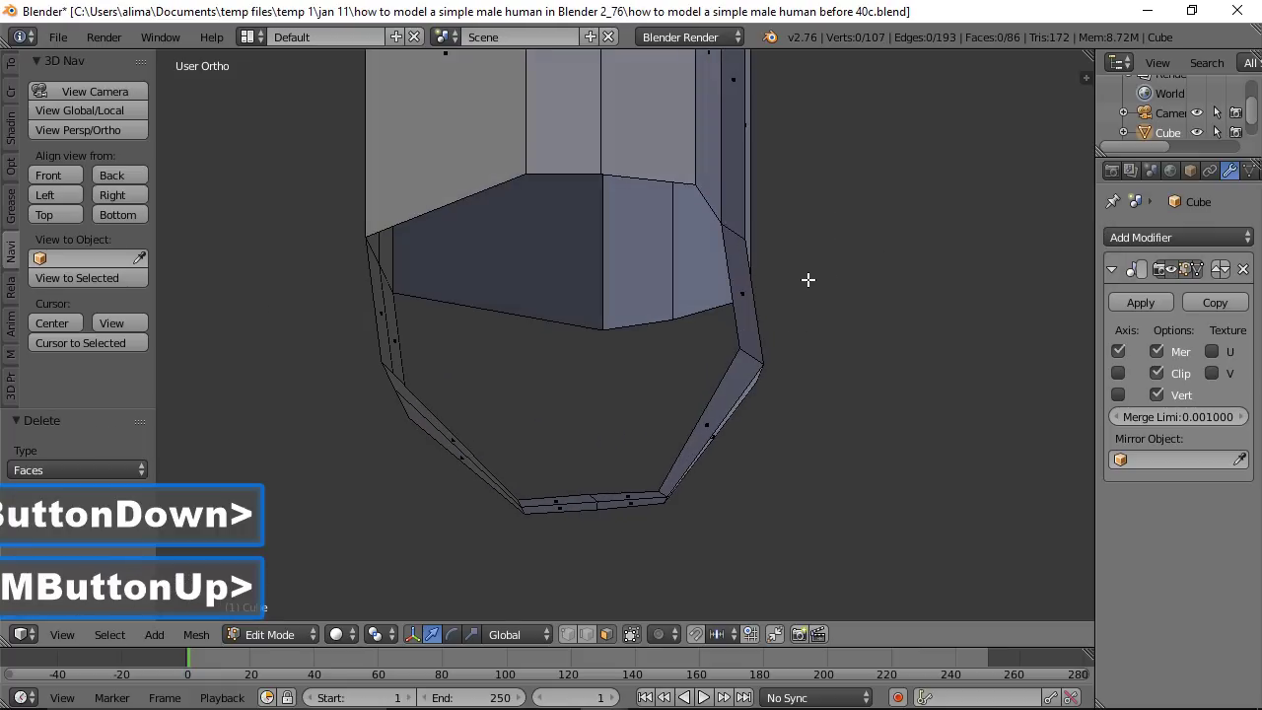
pyautogui.click(568, 636)
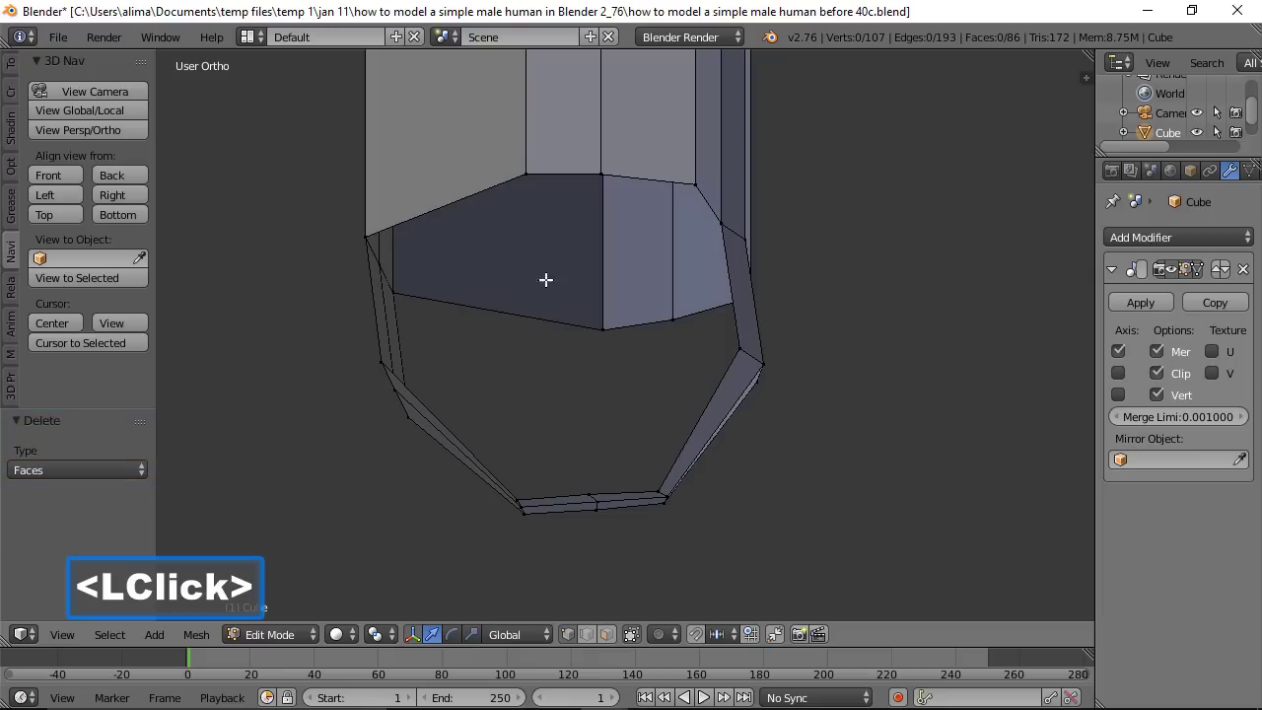
pyautogui.click(526, 173)
pyautogui.scroll(2, 733, 288)
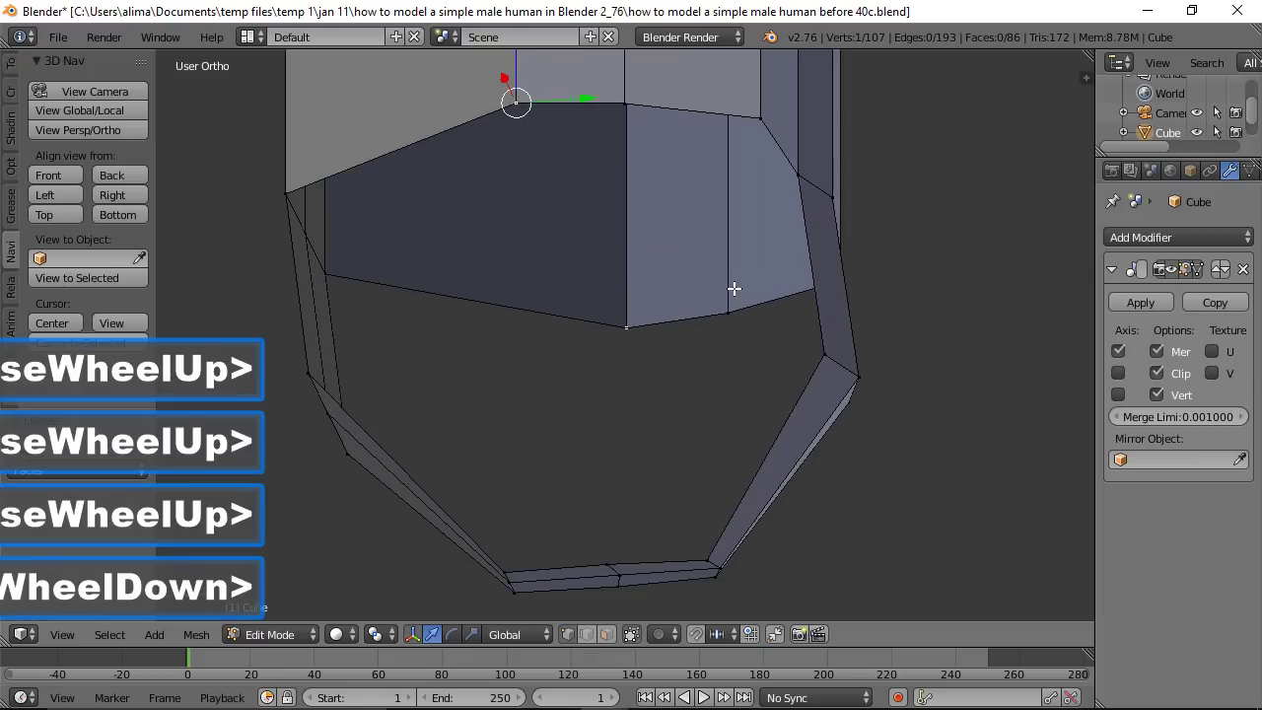
pyautogui.keyDown('shift'); pyautogui.moveTo(693, 233); pyautogui.dragTo(699, 382, button='middle'); pyautogui.keyUp('shift')
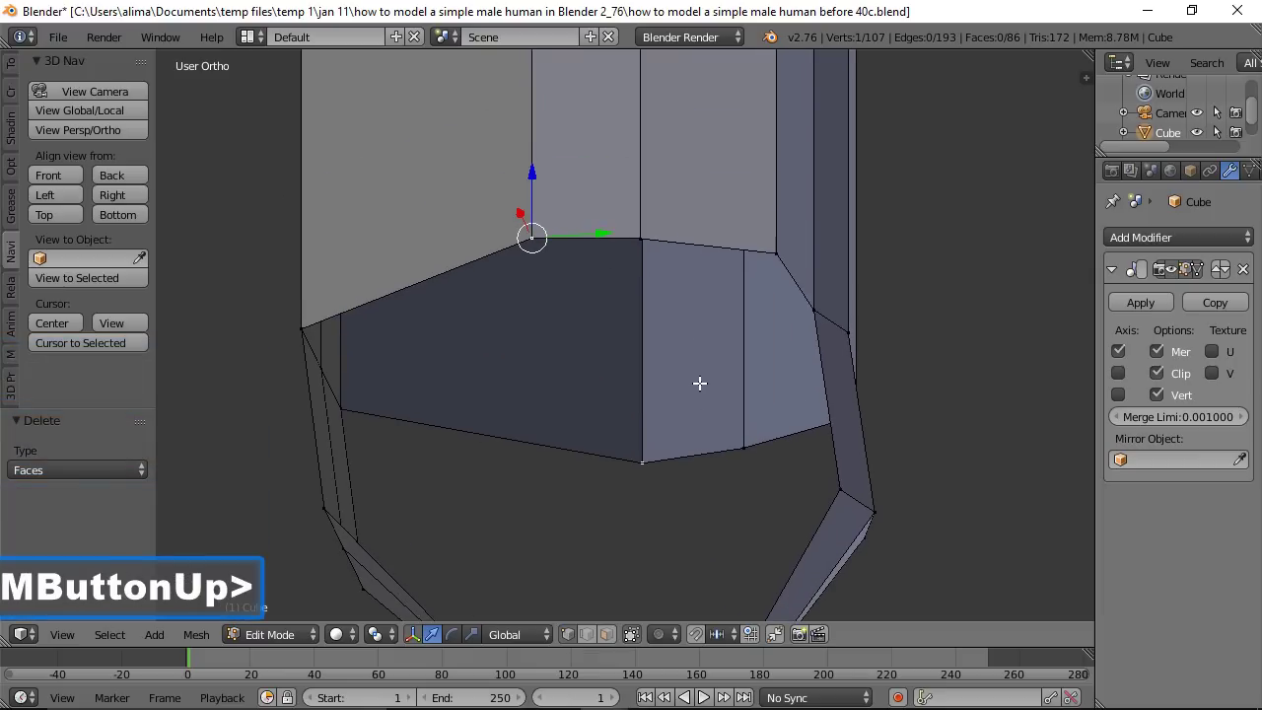
pyautogui.keyDown('shift'); pyautogui.click(644, 238); pyautogui.keyUp('shift')
pyautogui.keyDown('shift'); pyautogui.click(766, 255); pyautogui.keyUp('shift')
pyautogui.scroll(-4, 738, 263)
pyautogui.moveTo(596, 293); pyautogui.dragTo(717, 351, button='middle')
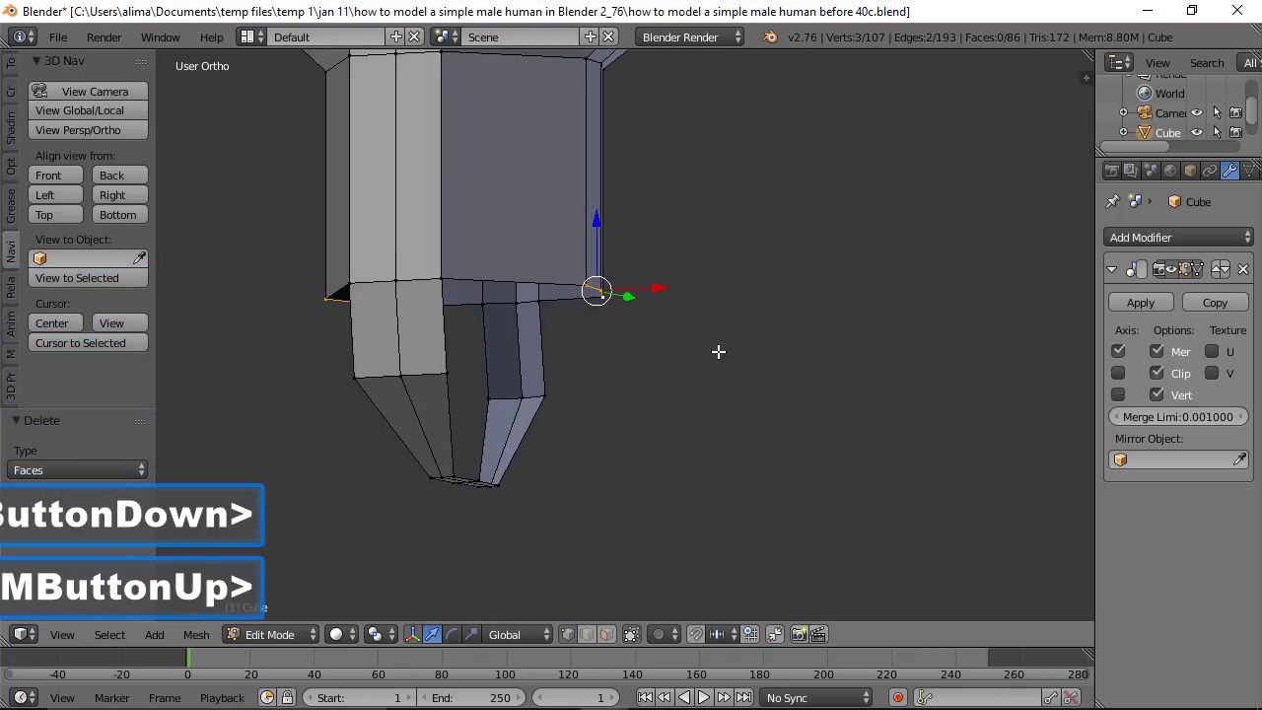
pyautogui.press('e')
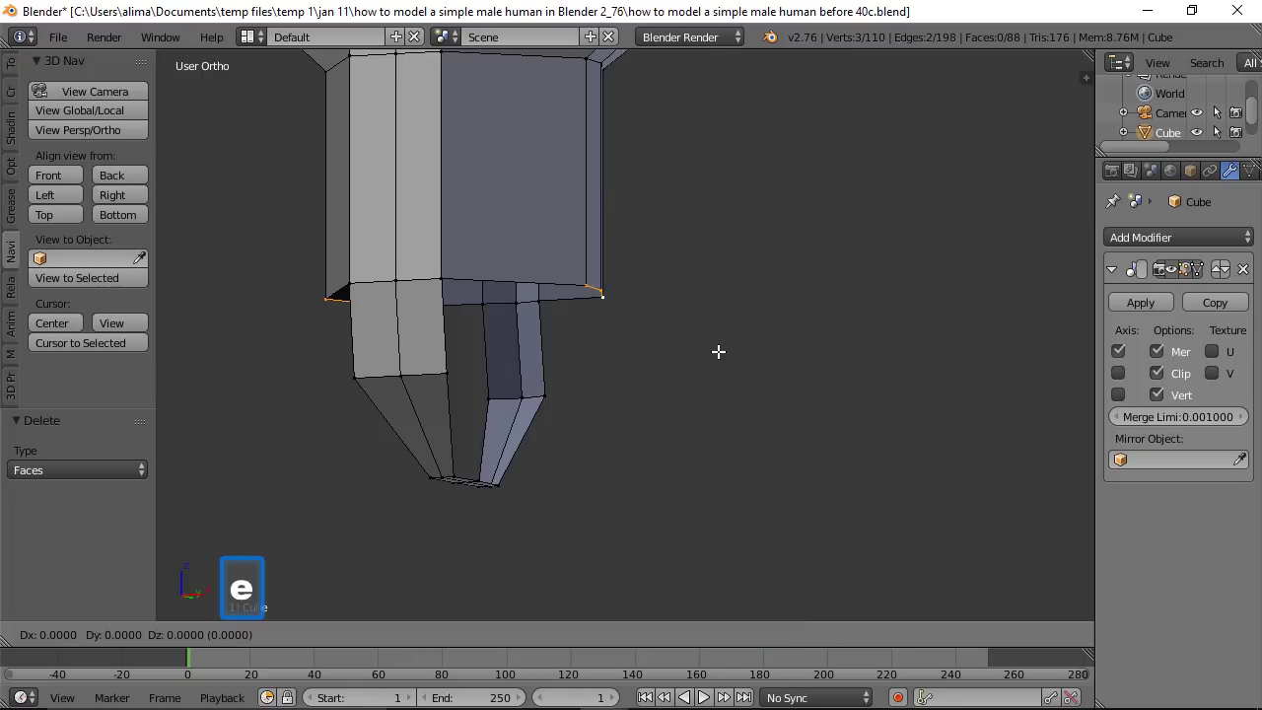
pyautogui.press('z')
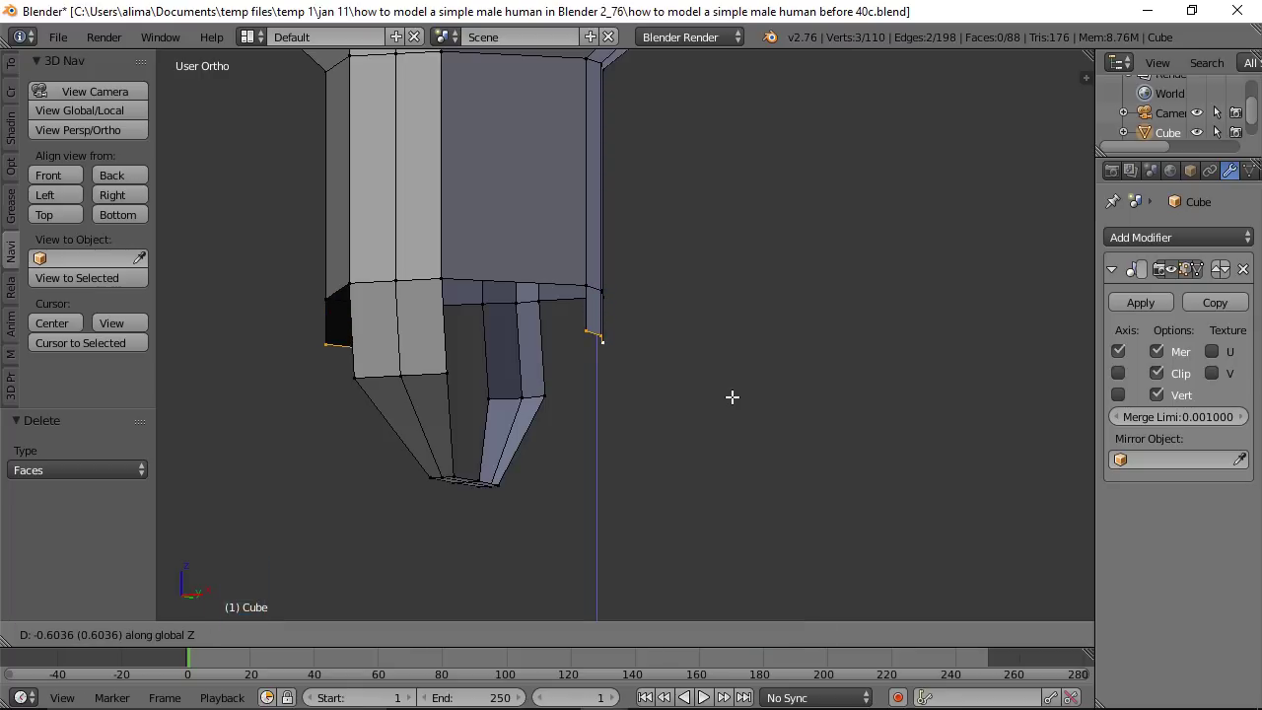
pyautogui.click(733, 397)
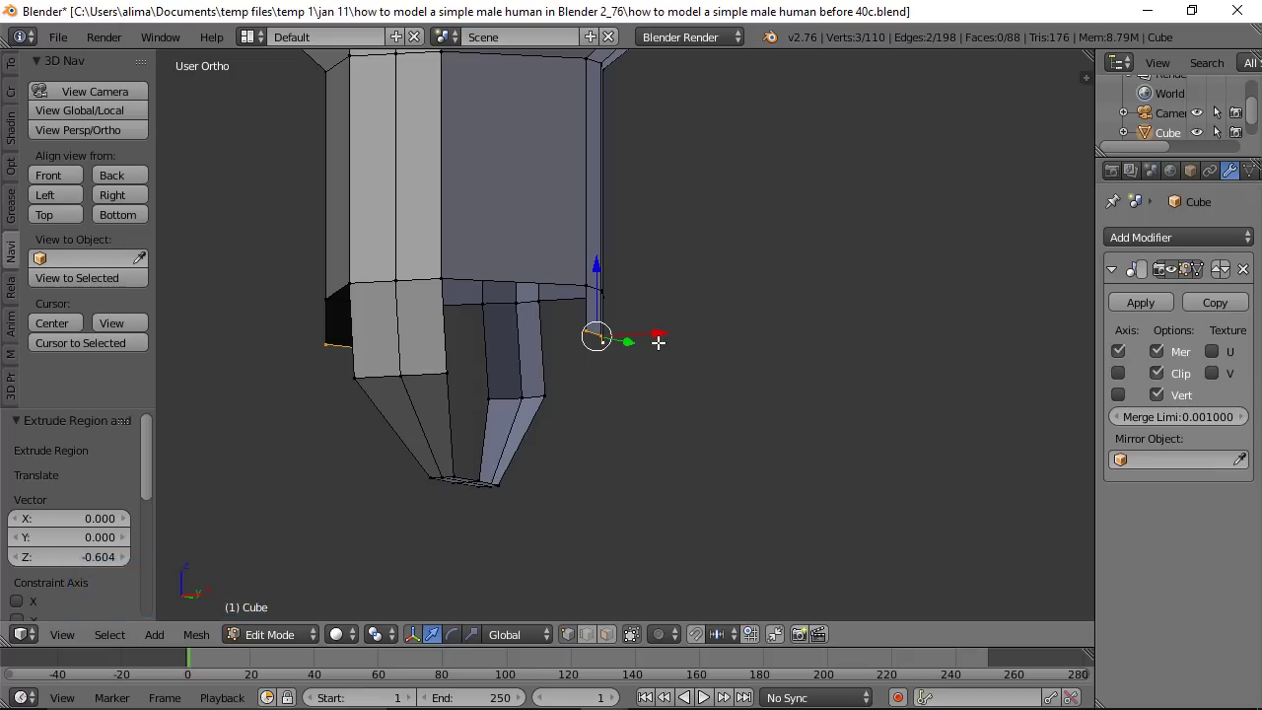
# Step: Move the extruded hip edge outward about 0.42 along X
pyautogui.press('g')
pyautogui.moveTo(659, 334); pyautogui.dragTo(686, 327, button='middle')
pyautogui.click(685, 327)
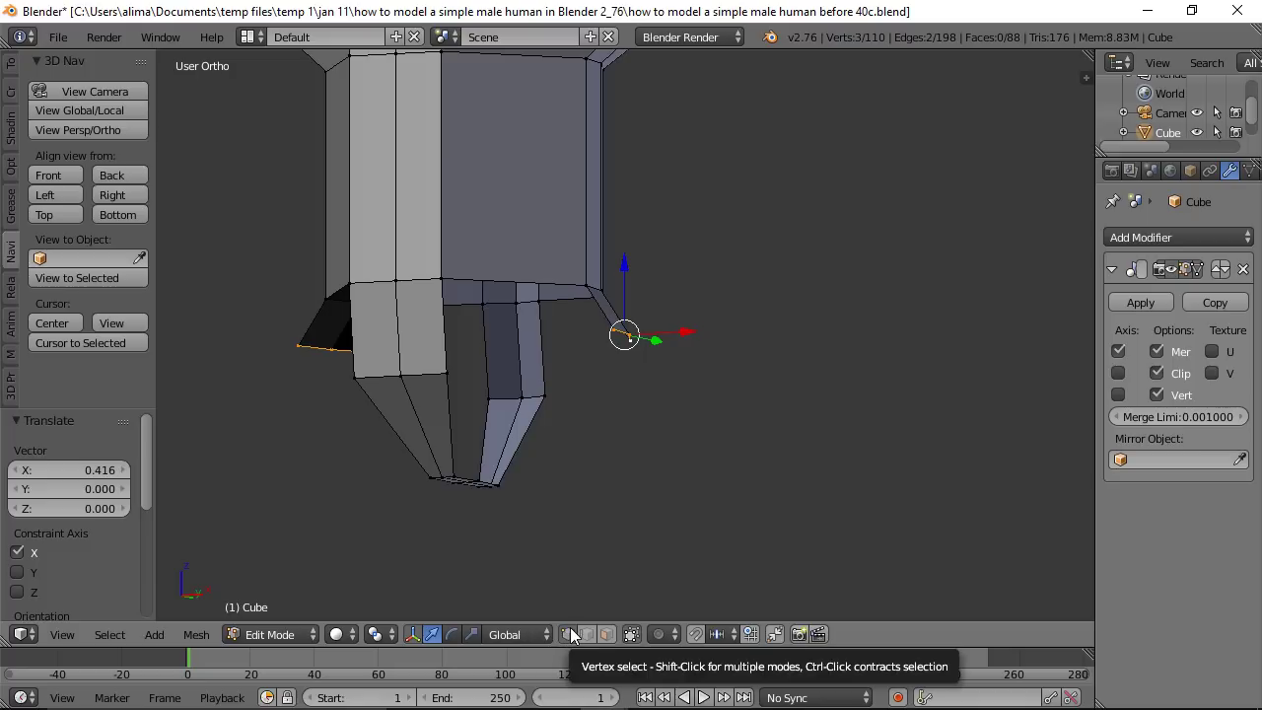
# Step: Fill the front hip gap with a face between the pelvis's front side edge and the front edge of the hip flap, and deselect it
pyautogui.click(443, 277)
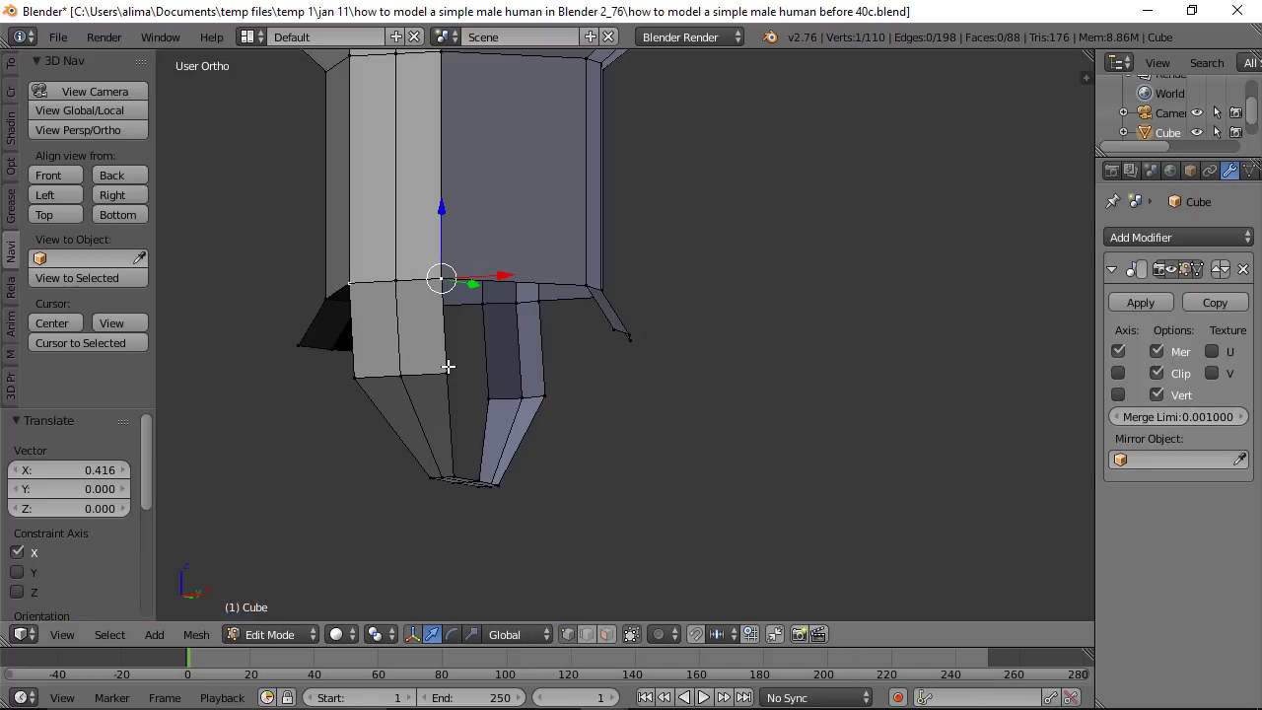
pyautogui.keyDown('shift'); pyautogui.click(444, 373); pyautogui.keyUp('shift')
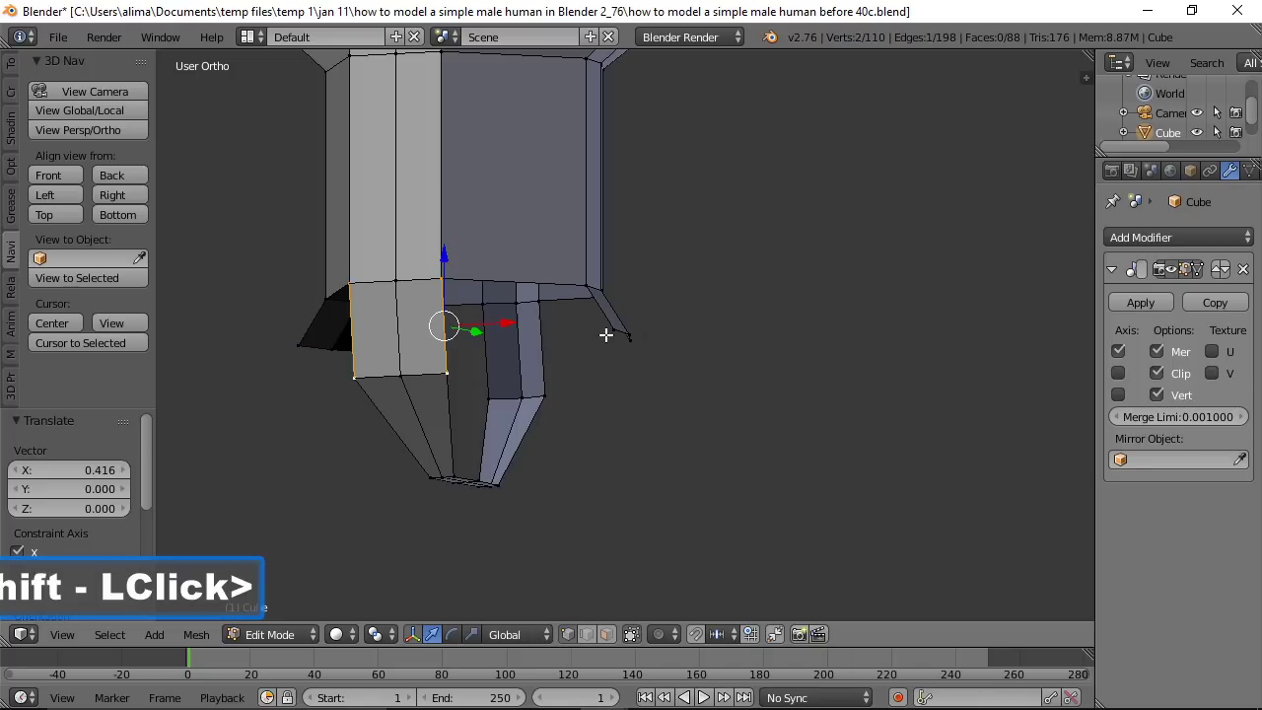
pyautogui.keyDown('shift'); pyautogui.click(613, 333); pyautogui.keyUp('shift')
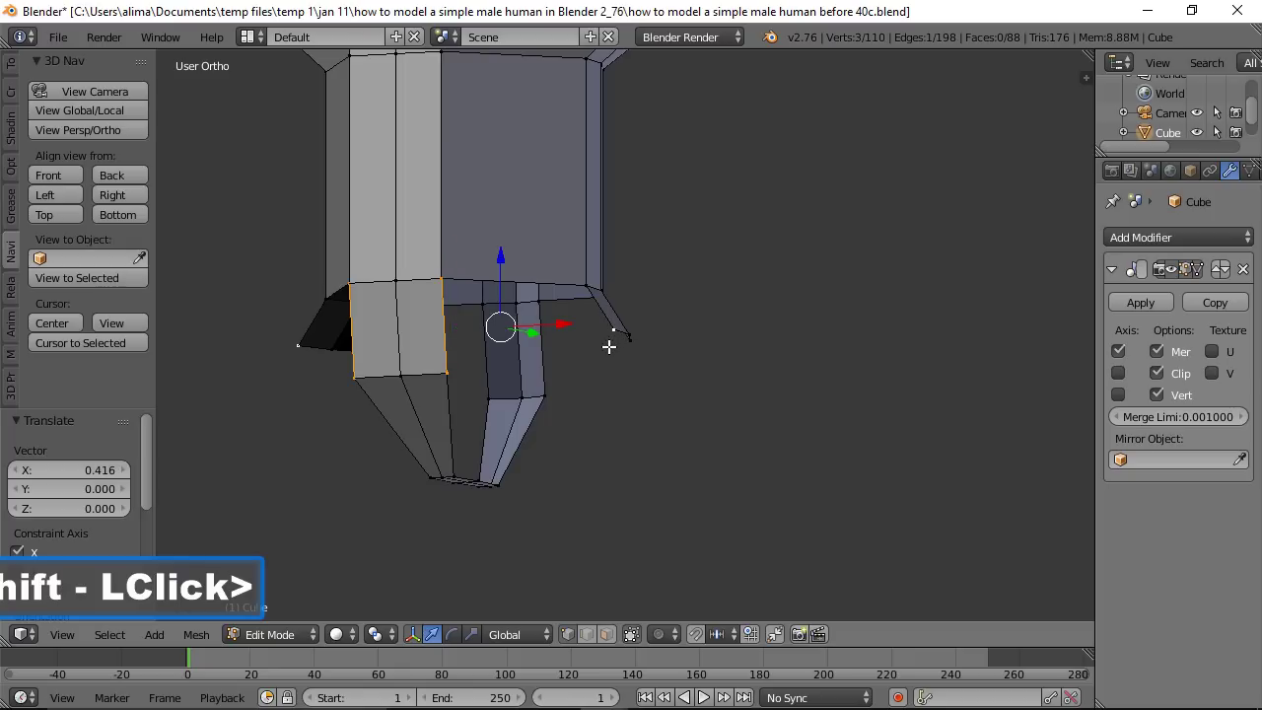
pyautogui.keyDown('shift'); pyautogui.click(589, 284); pyautogui.keyUp('shift')
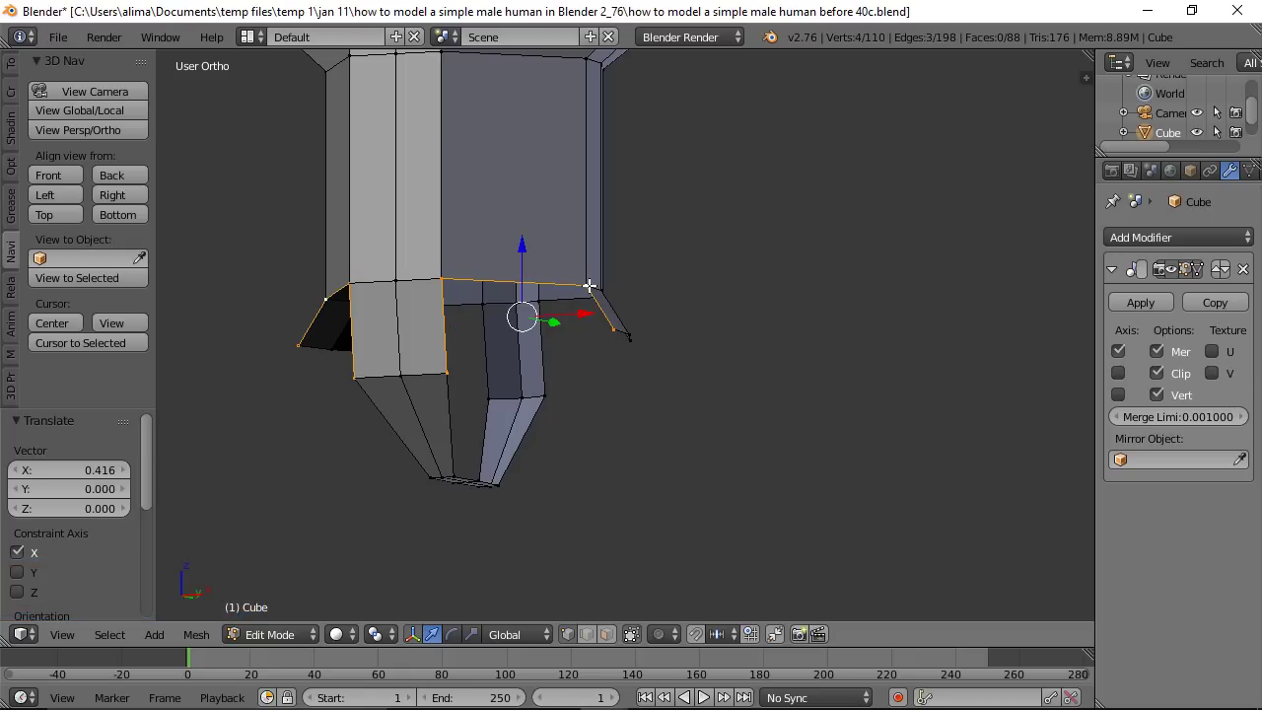
pyautogui.press('f')
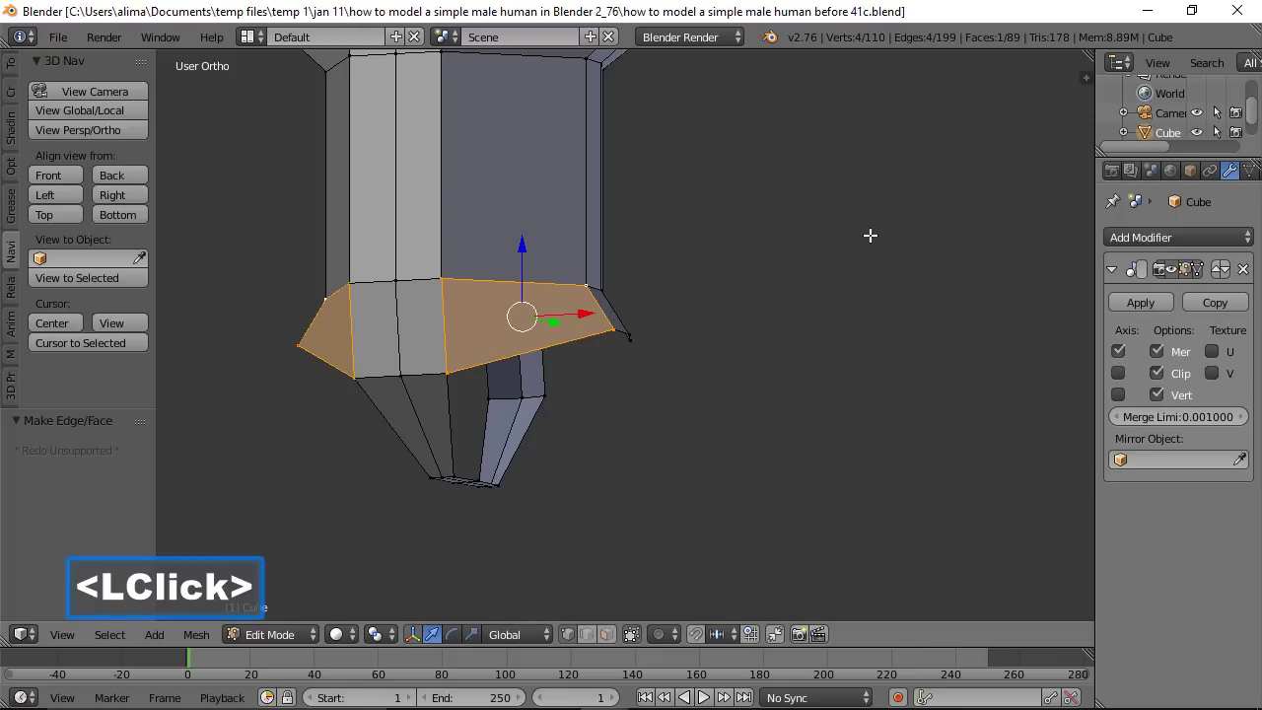
pyautogui.press('a')
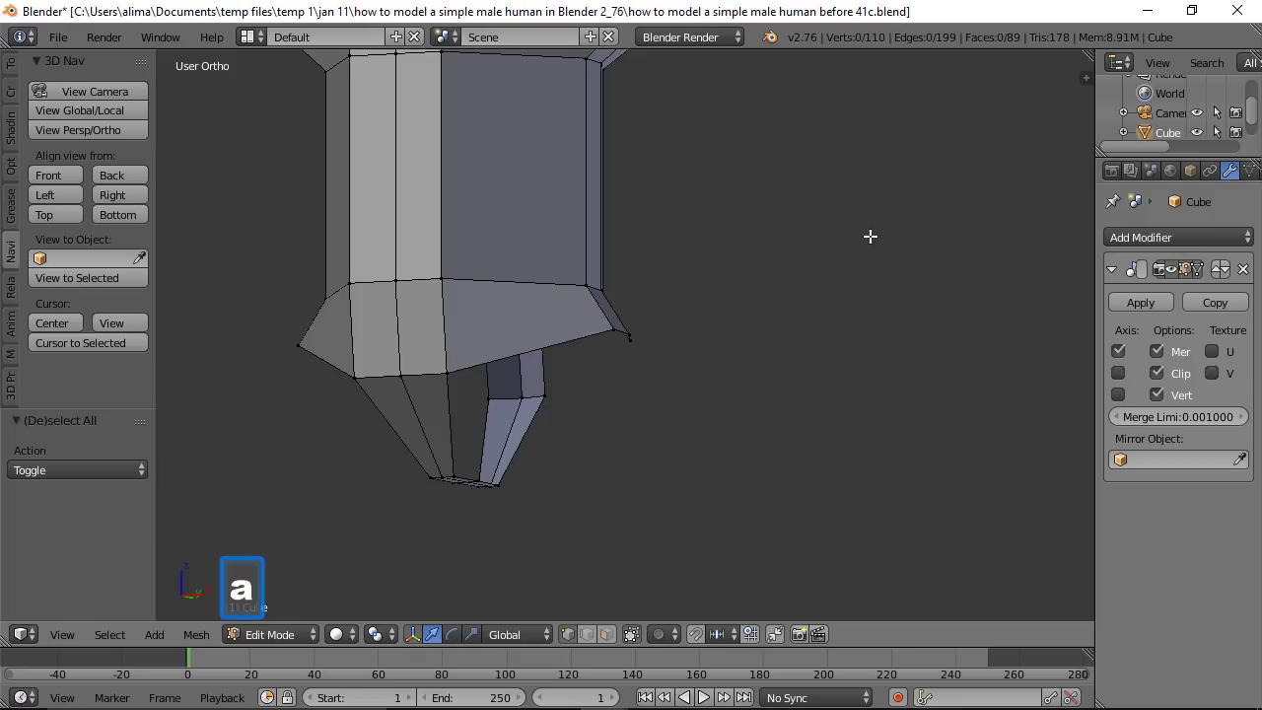
# Step: Fill the rear hip gap with a face between the hip flap's rear edge and the pelvis's rear side edge
pyautogui.moveTo(885, 267); pyautogui.dragTo(575, 273, button='middle')
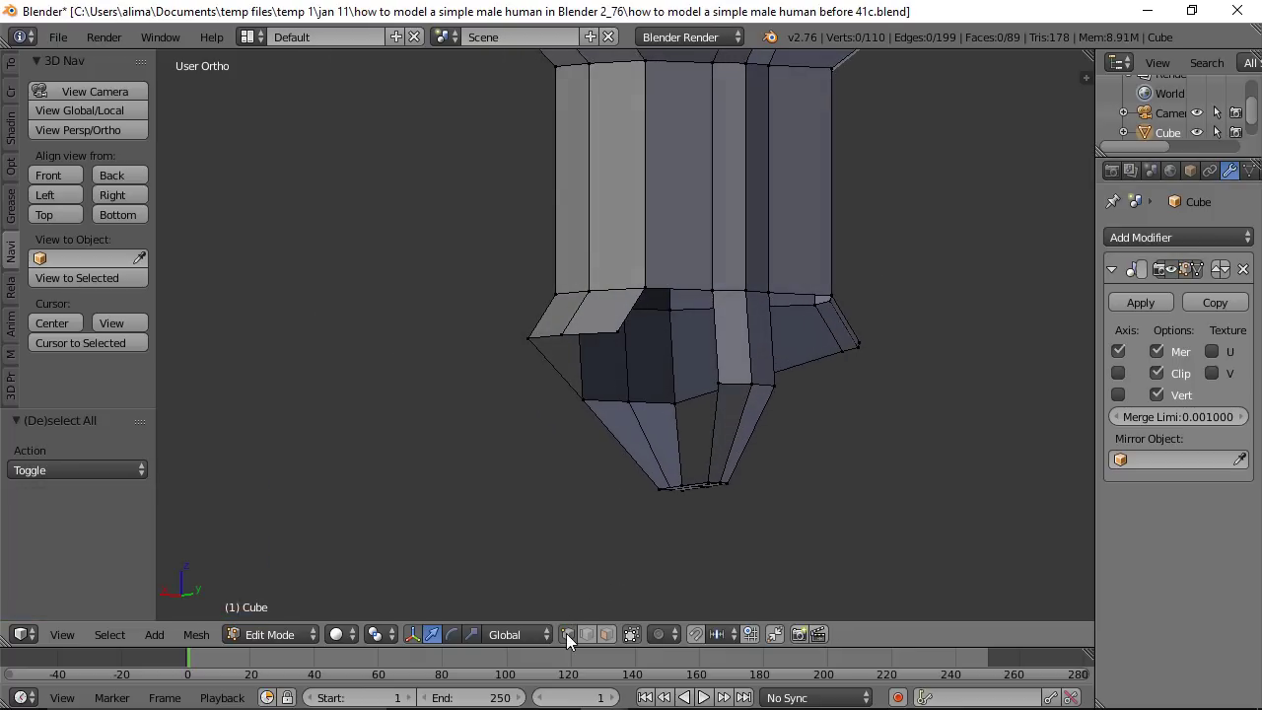
pyautogui.click(645, 280)
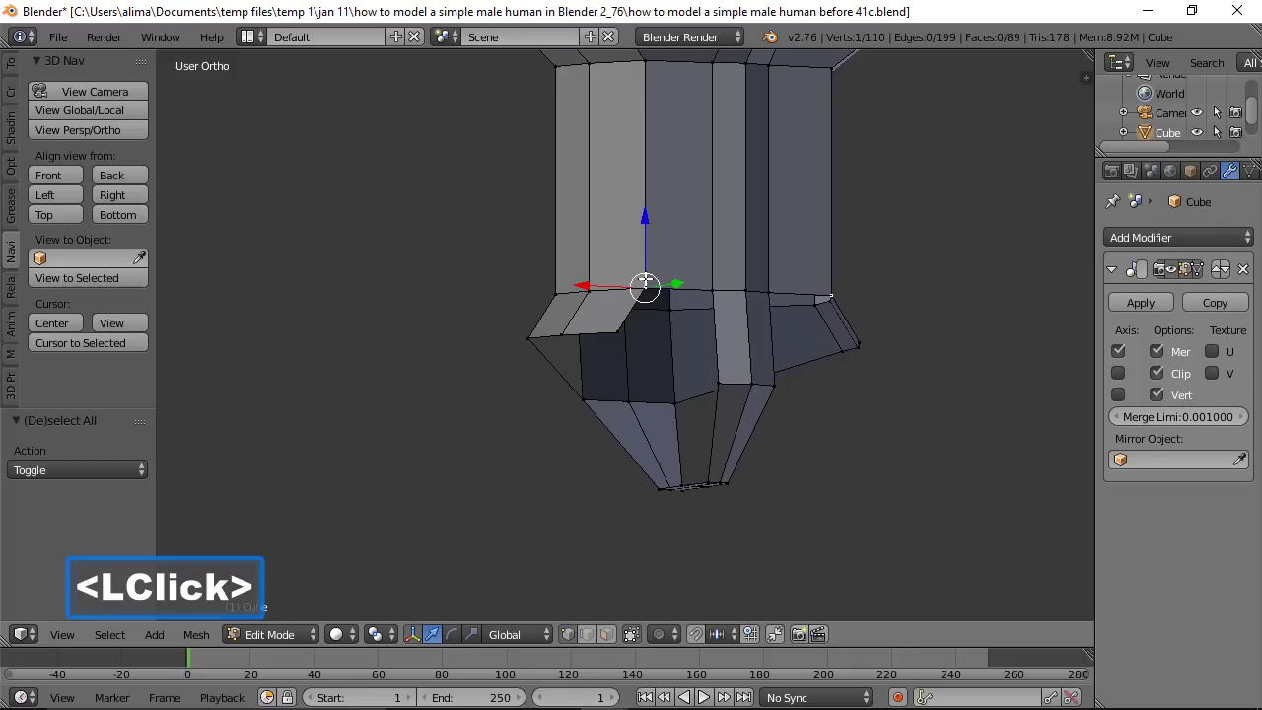
pyautogui.keyDown('shift'); pyautogui.click(616, 332); pyautogui.keyUp('shift')
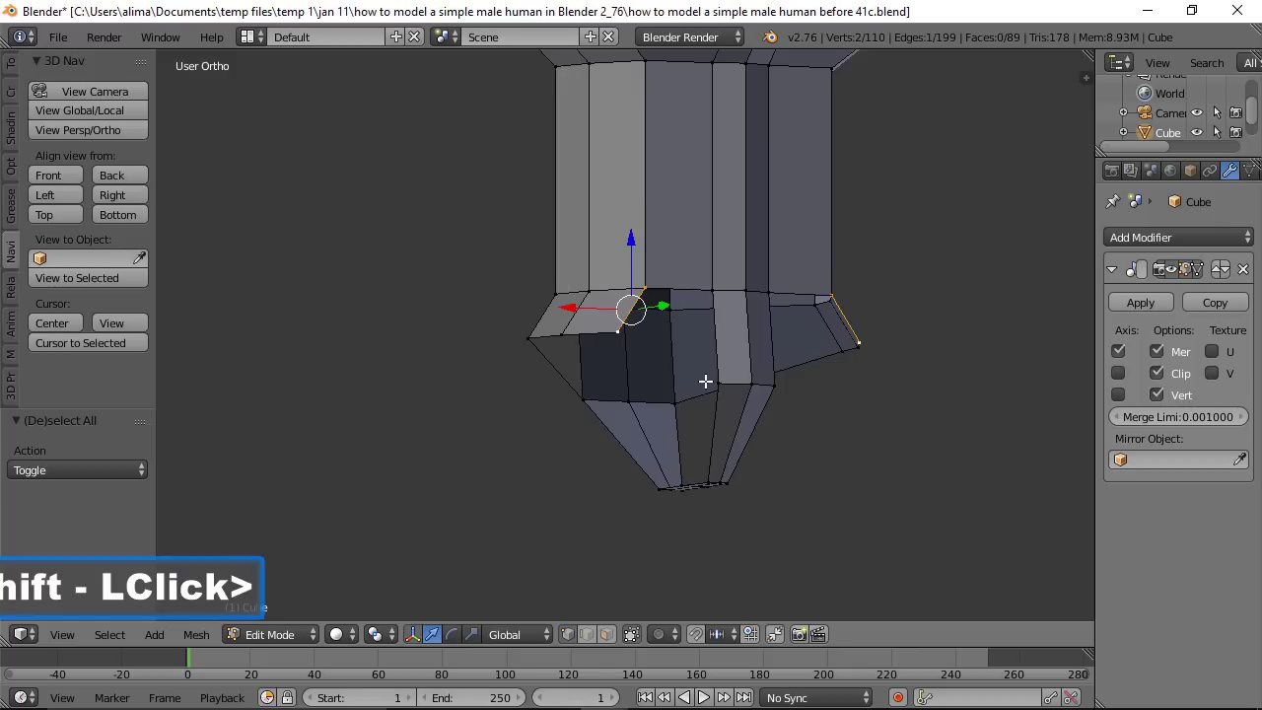
pyautogui.keyDown('shift'); pyautogui.click(715, 287); pyautogui.keyUp('shift')
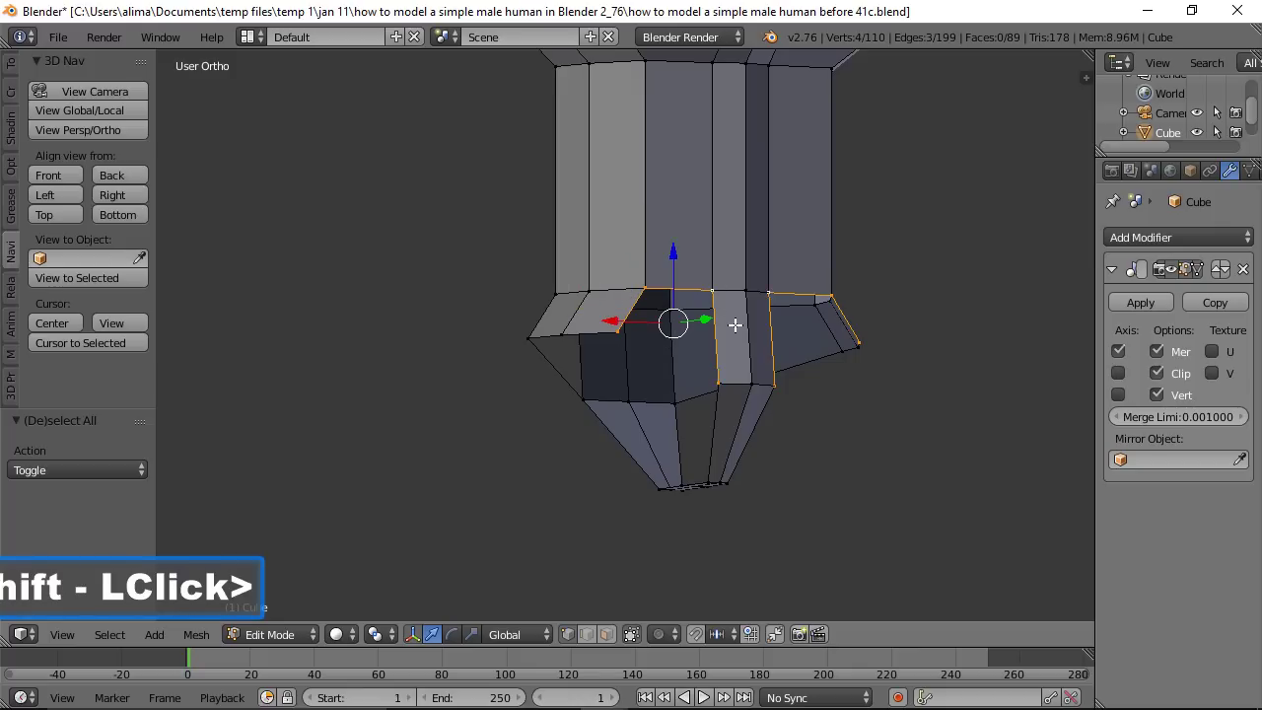
pyautogui.press('f')
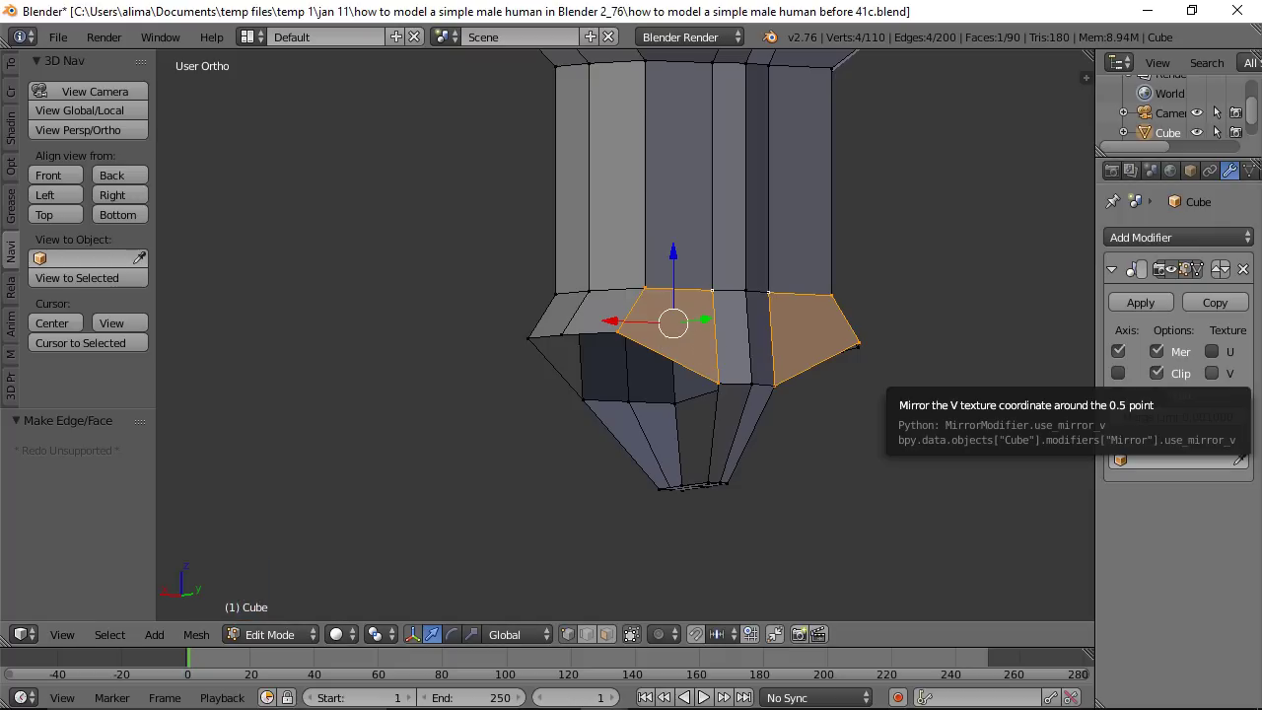
# Step: Save the file as "how to model a simple male human before 42c.blend" and deselect the filled hip faces
pyautogui.click(1212, 386)
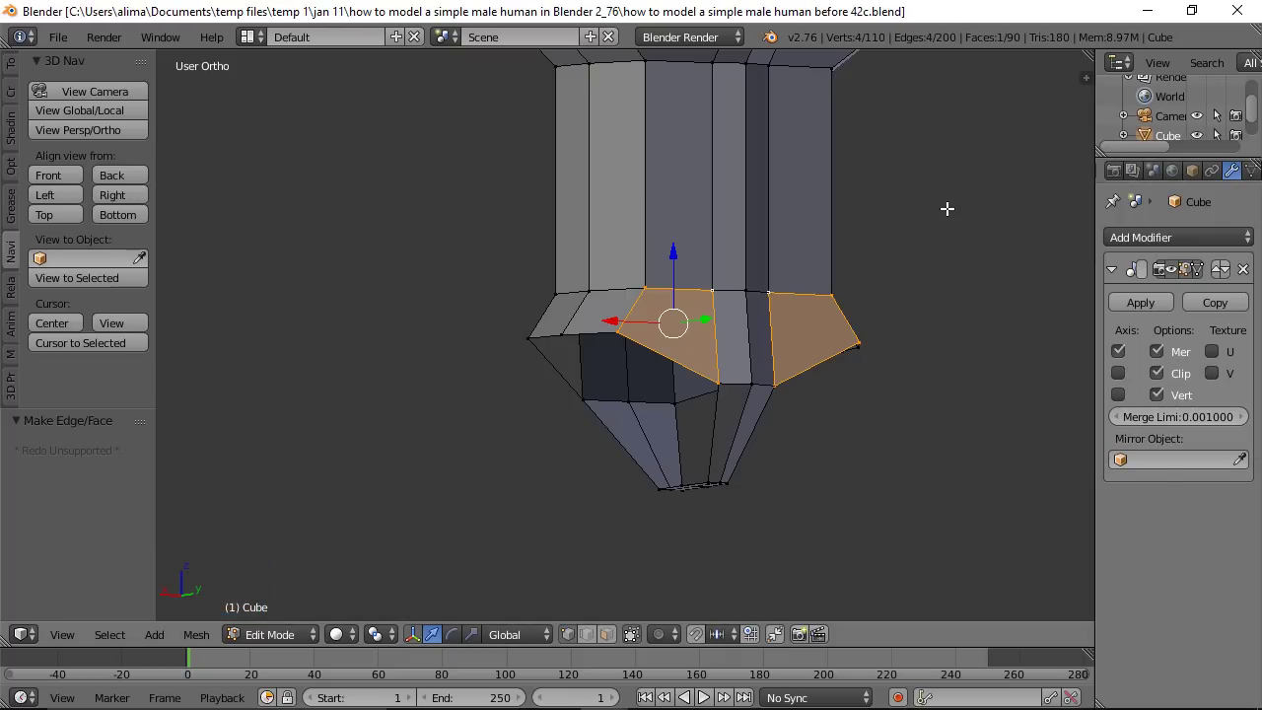
pyautogui.press('a')
pyautogui.moveTo(535, 262); pyautogui.dragTo(848, 273, button='middle')
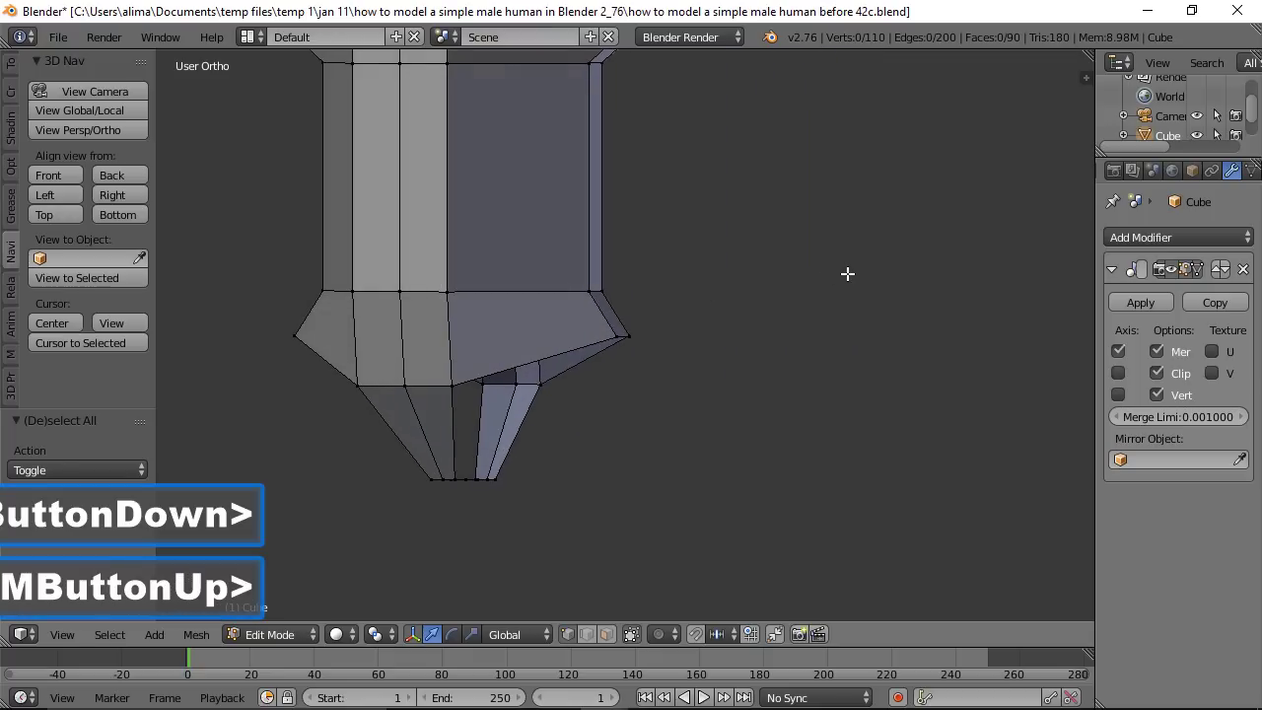
pyautogui.scroll(-1, 724, 254)
pyautogui.scroll(-2, 722, 253)
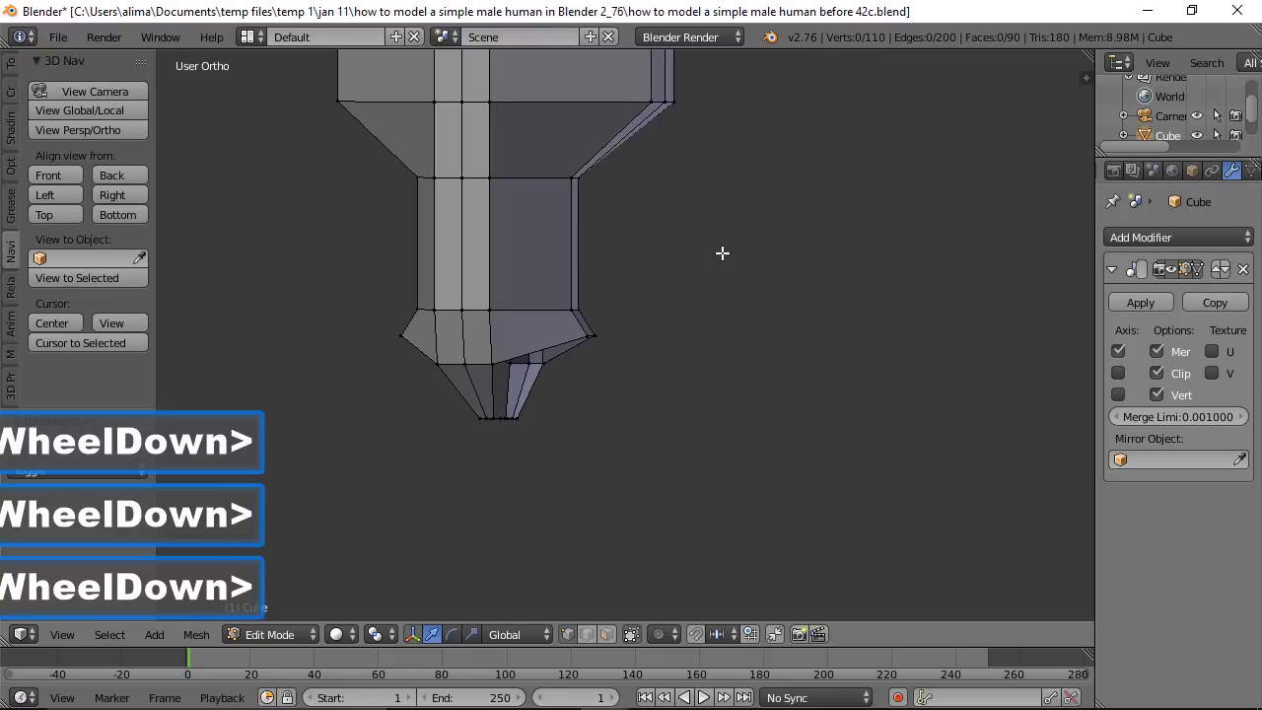
pyautogui.keyDown('shift'); pyautogui.moveTo(661, 191); pyautogui.dragTo(688, 353, button='middle'); pyautogui.keyUp('shift')
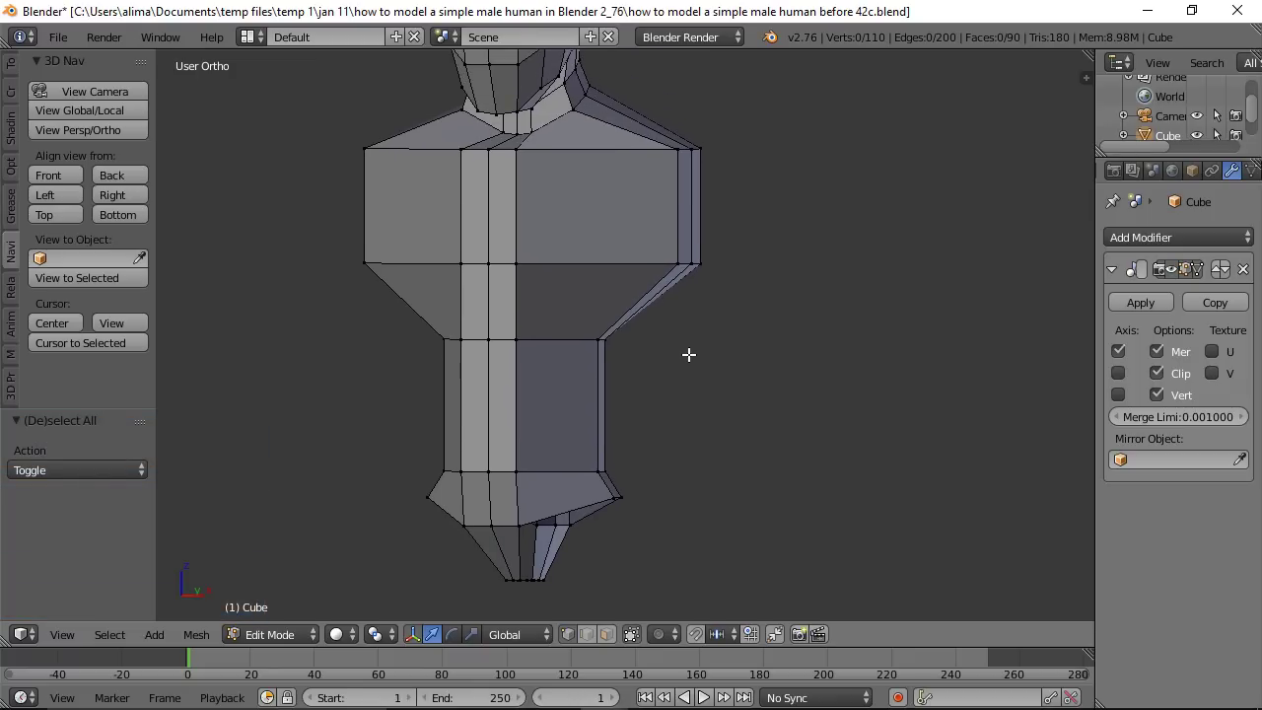
pyautogui.moveTo(611, 350); pyautogui.dragTo(667, 349, button='middle')
pyautogui.scroll(-1, 667, 349)
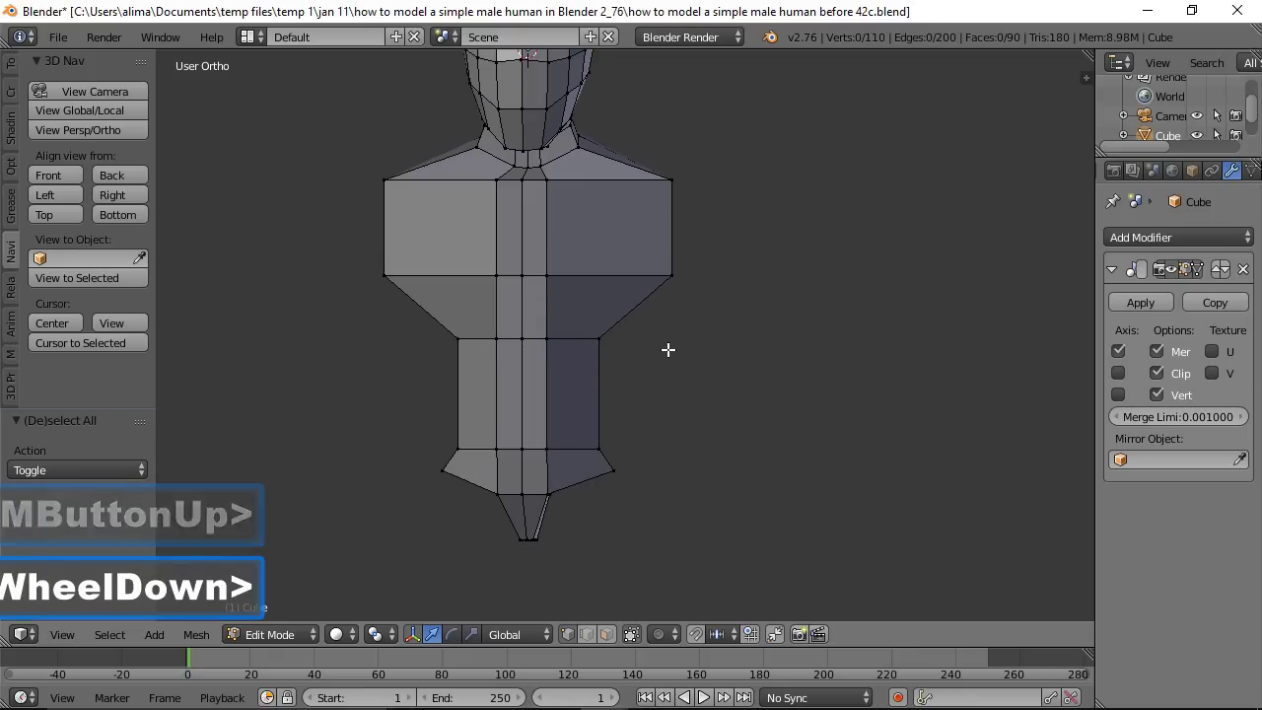
# Step: Select the chest's outer side vertices through the mesh in wireframe front view and move them inward along X
pyautogui.click(59, 173)
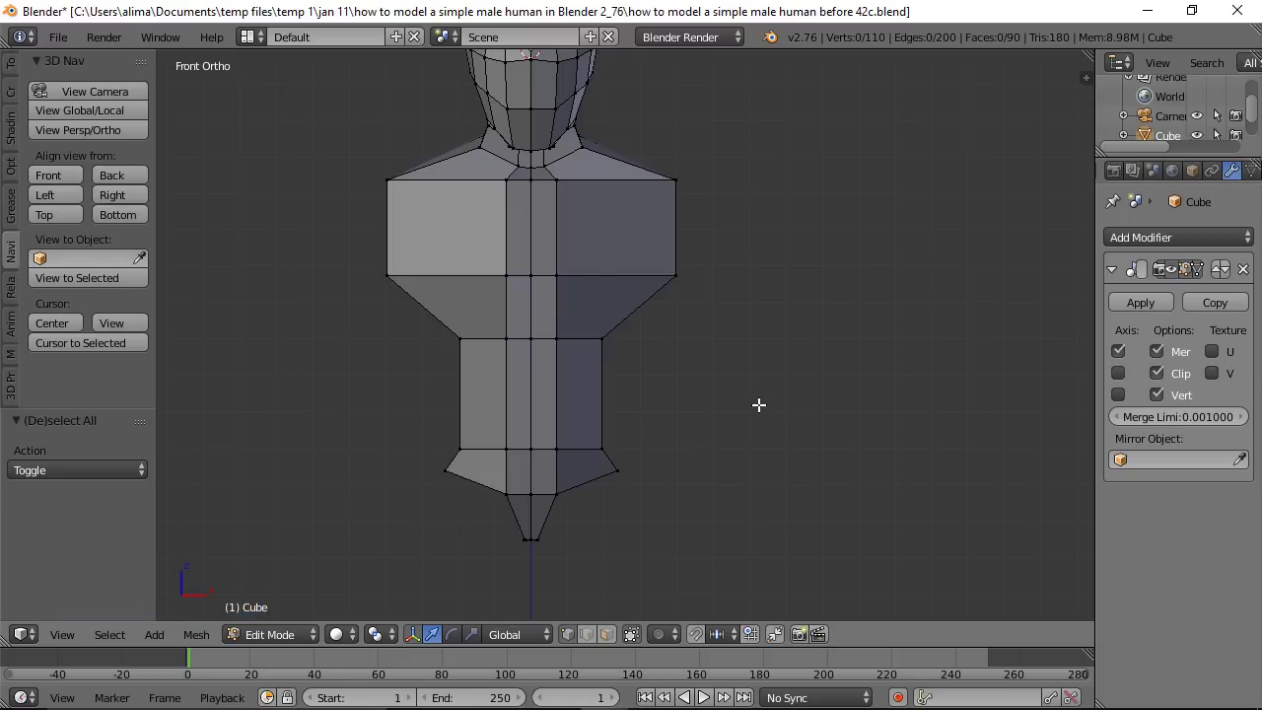
pyautogui.press('z')
pyautogui.click(888, 402)
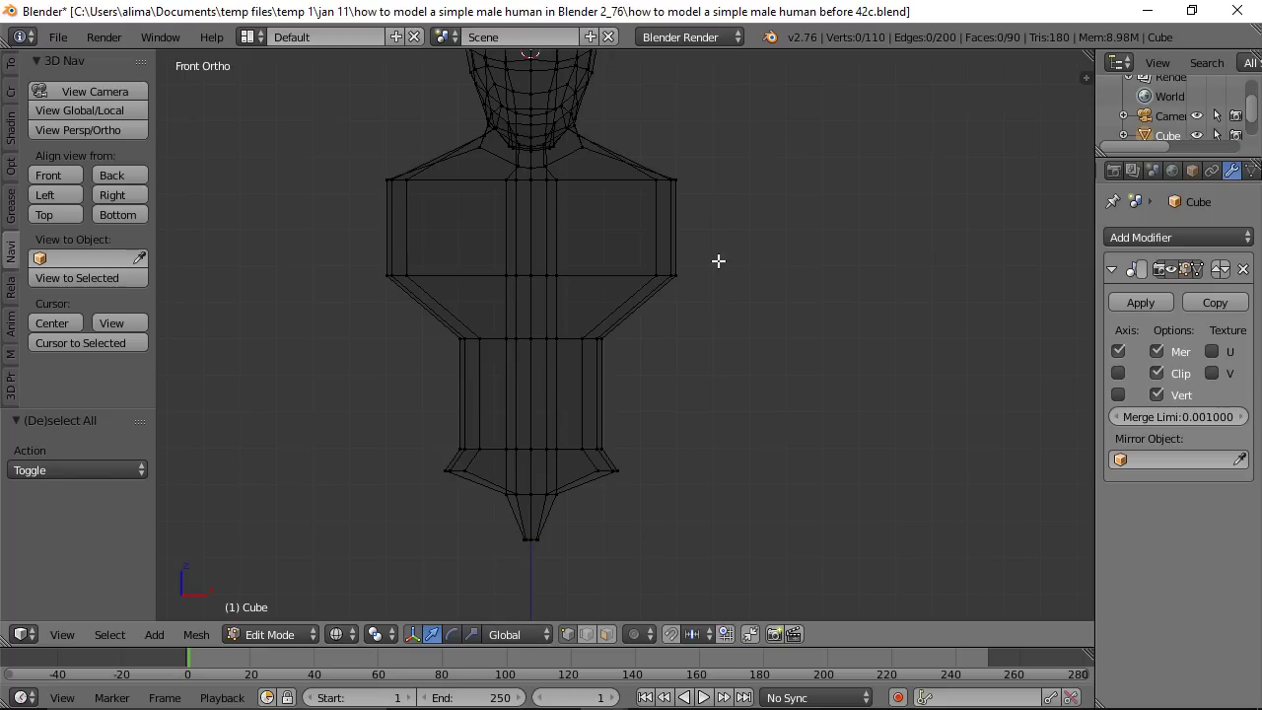
pyautogui.press('b')
pyautogui.moveTo(734, 132); pyautogui.dragTo(644, 341)
pyautogui.moveTo(738, 230); pyautogui.dragTo(740, 230)
pyautogui.moveTo(727, 237); pyautogui.dragTo(712, 241)
pyautogui.press('a')
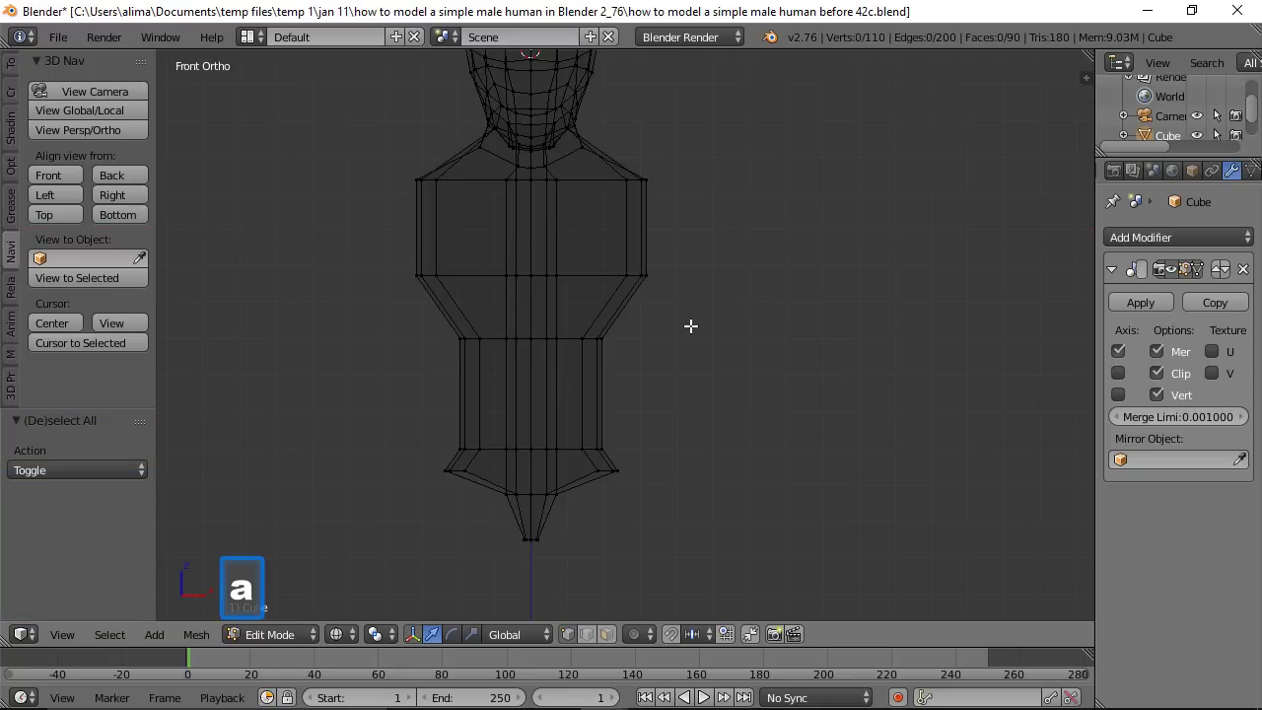
# Step: Move the waist's outer side vertices outward about 0.49 along X and return to solid shading
pyautogui.press('b')
pyautogui.moveTo(676, 325); pyautogui.dragTo(574, 456)
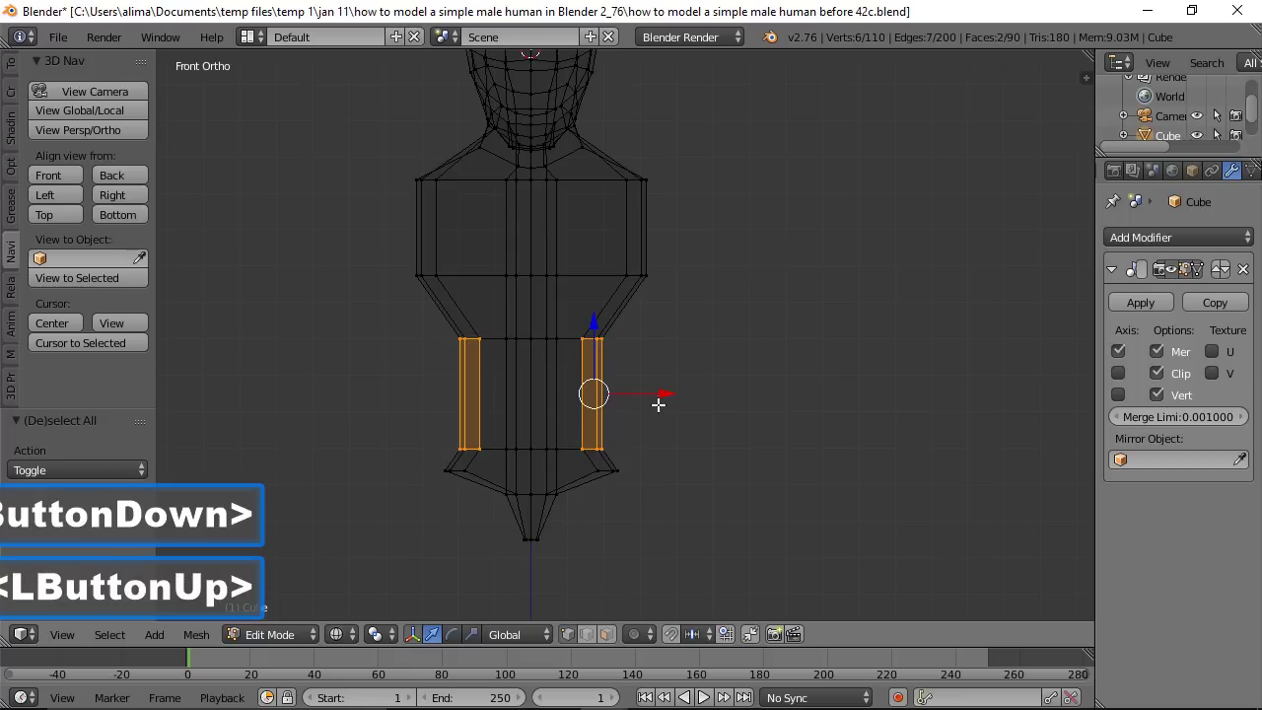
pyautogui.moveTo(659, 397); pyautogui.dragTo(677, 394)
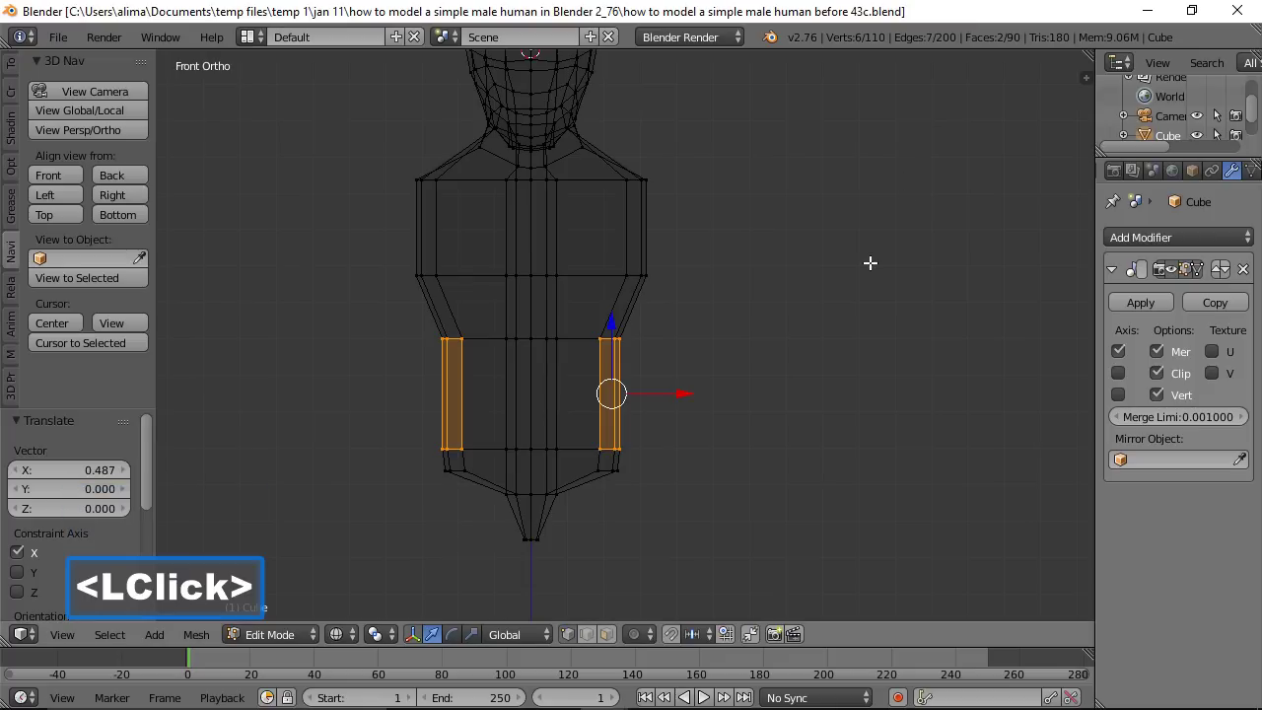
pyautogui.press('a')
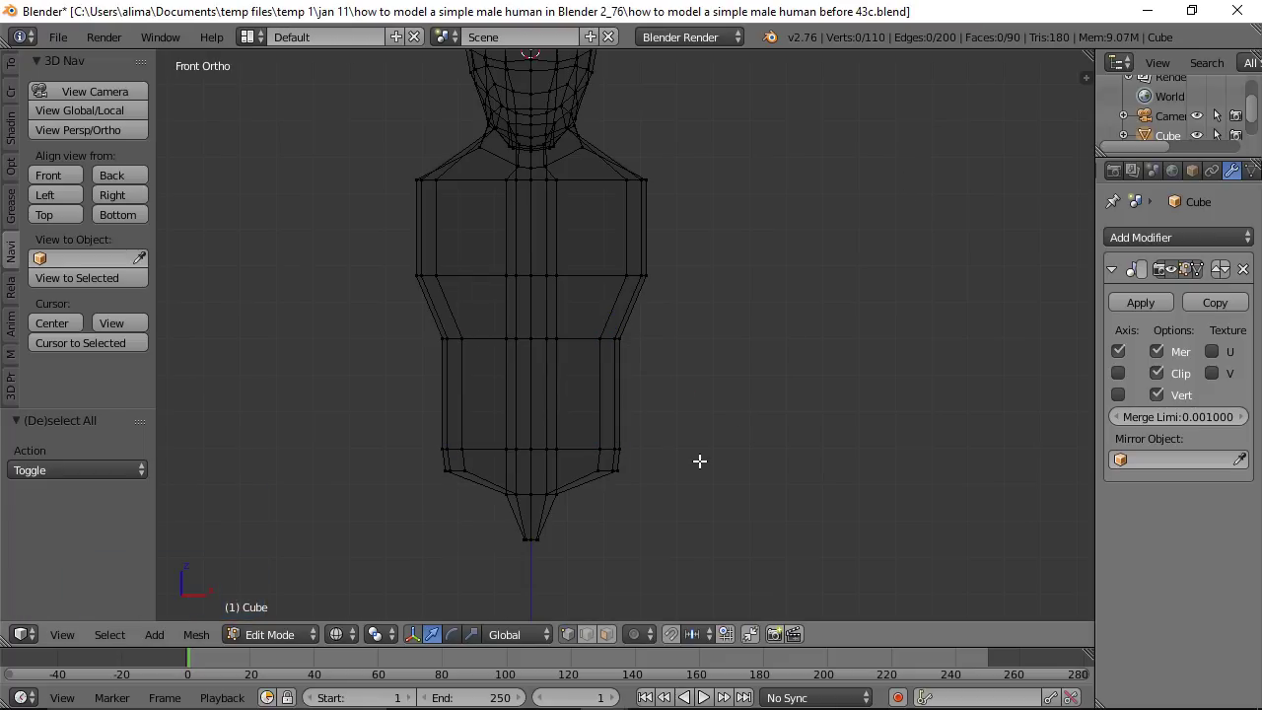
pyautogui.press('z')
pyautogui.click(708, 551)
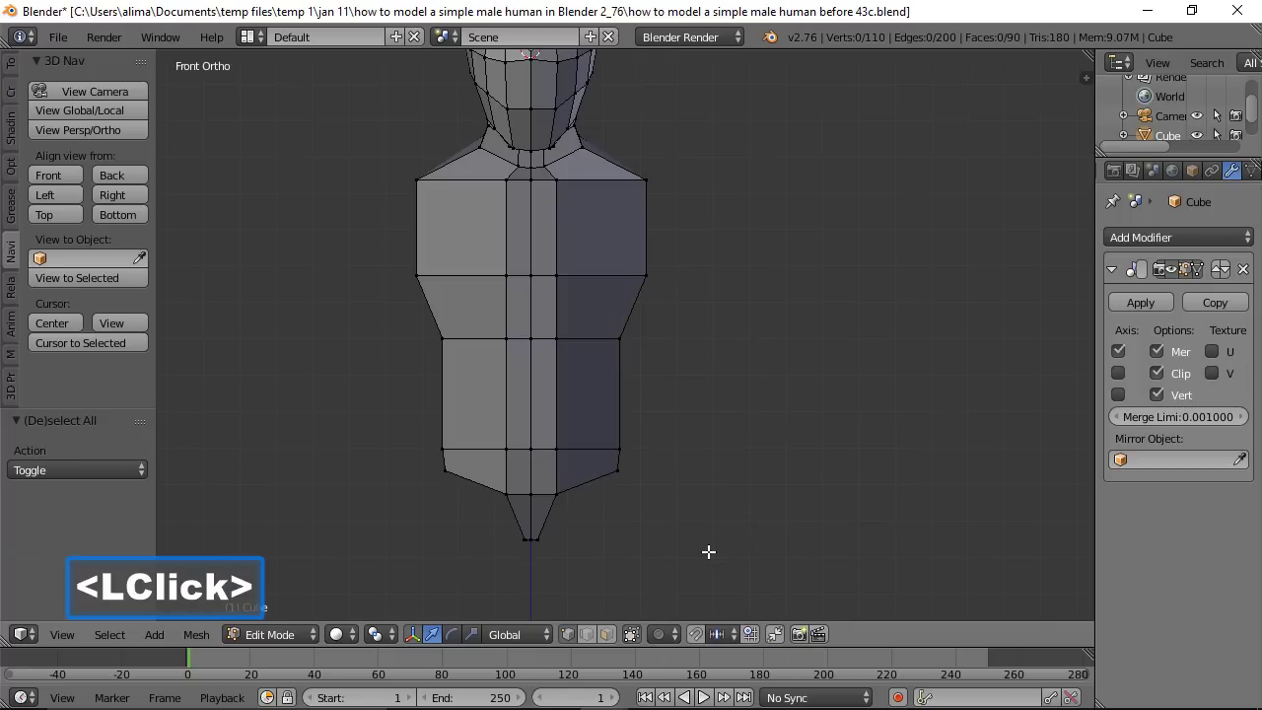
# Step: Select the edge loop around the leg opening and save the file as "how to model a simple male human before 44c.blend"
pyautogui.moveTo(696, 533); pyautogui.dragTo(531, 522, button='middle')
pyautogui.press('alt')
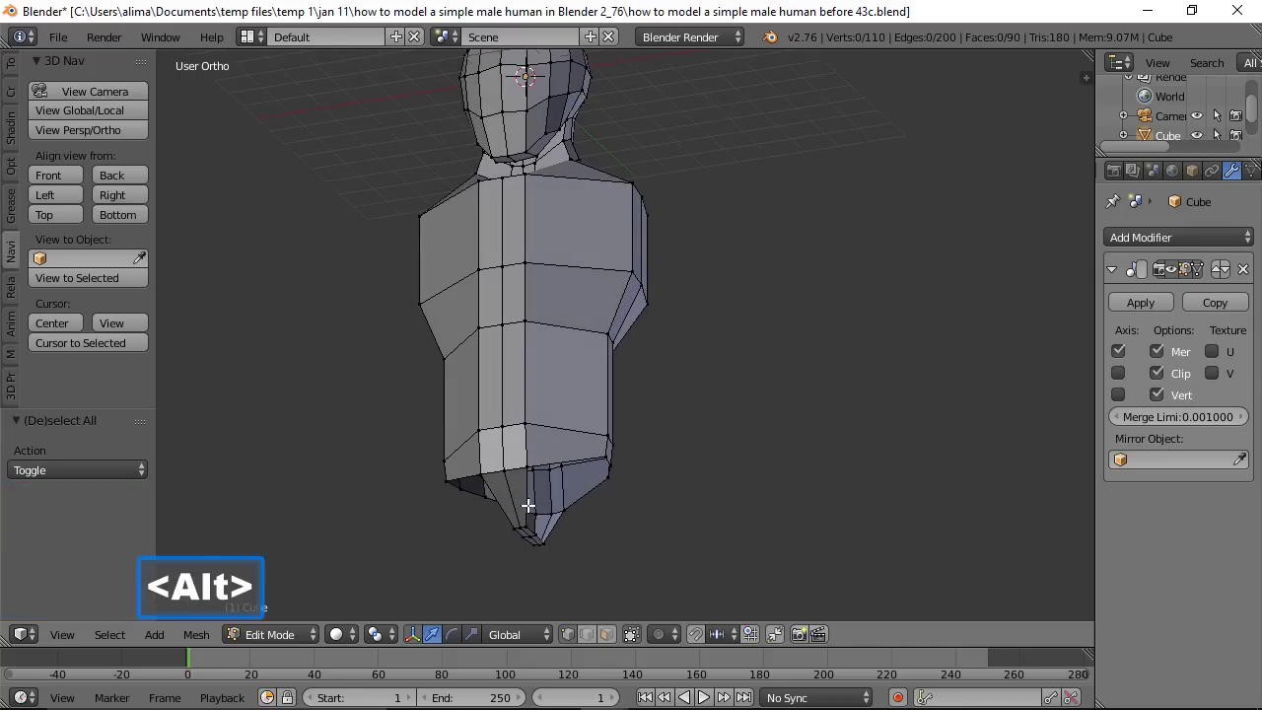
pyautogui.keyDown('alt'); pyautogui.click(525, 511); pyautogui.keyUp('alt')
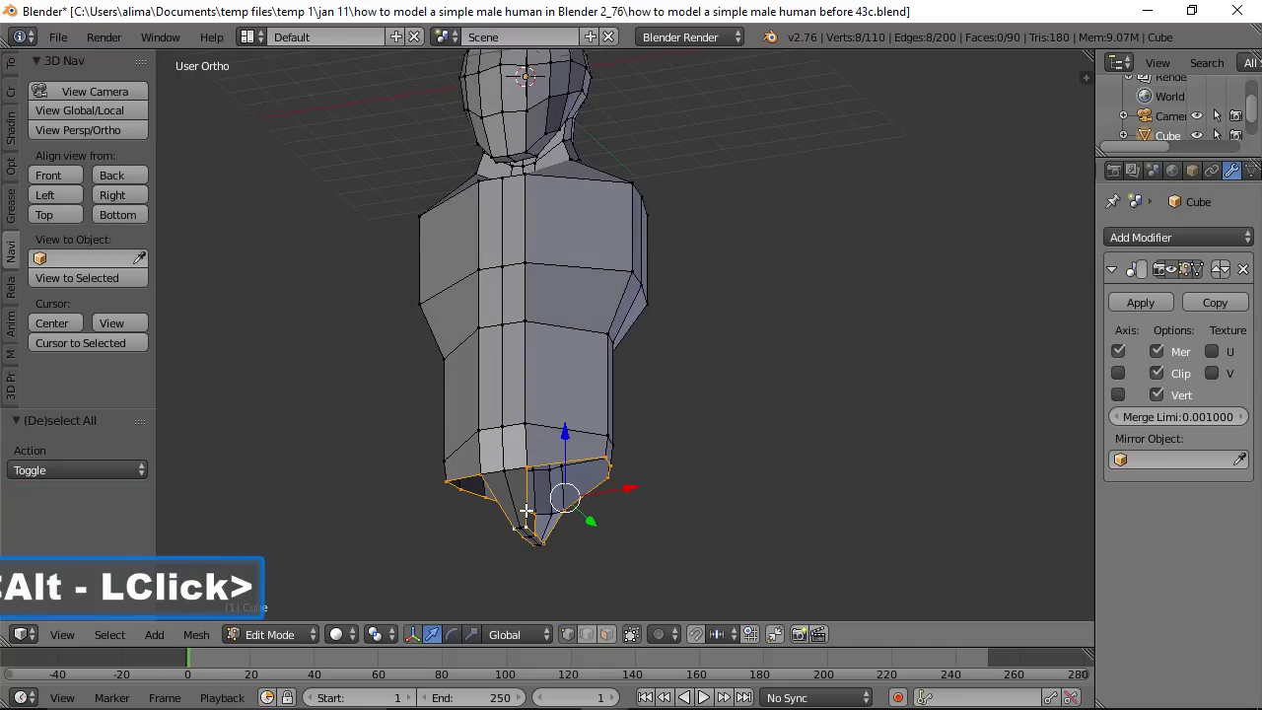
pyautogui.click(61, 179)
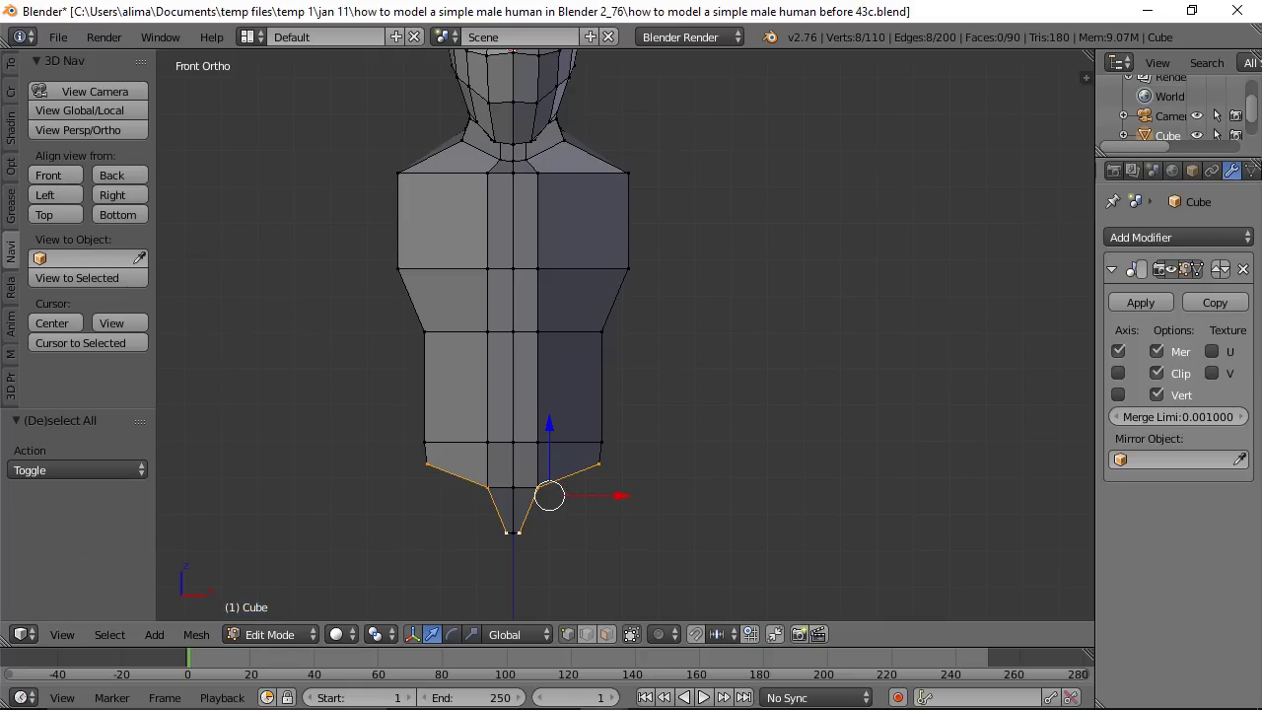
pyautogui.hotkey('ctrl', 's')
pyautogui.click(783, 160)
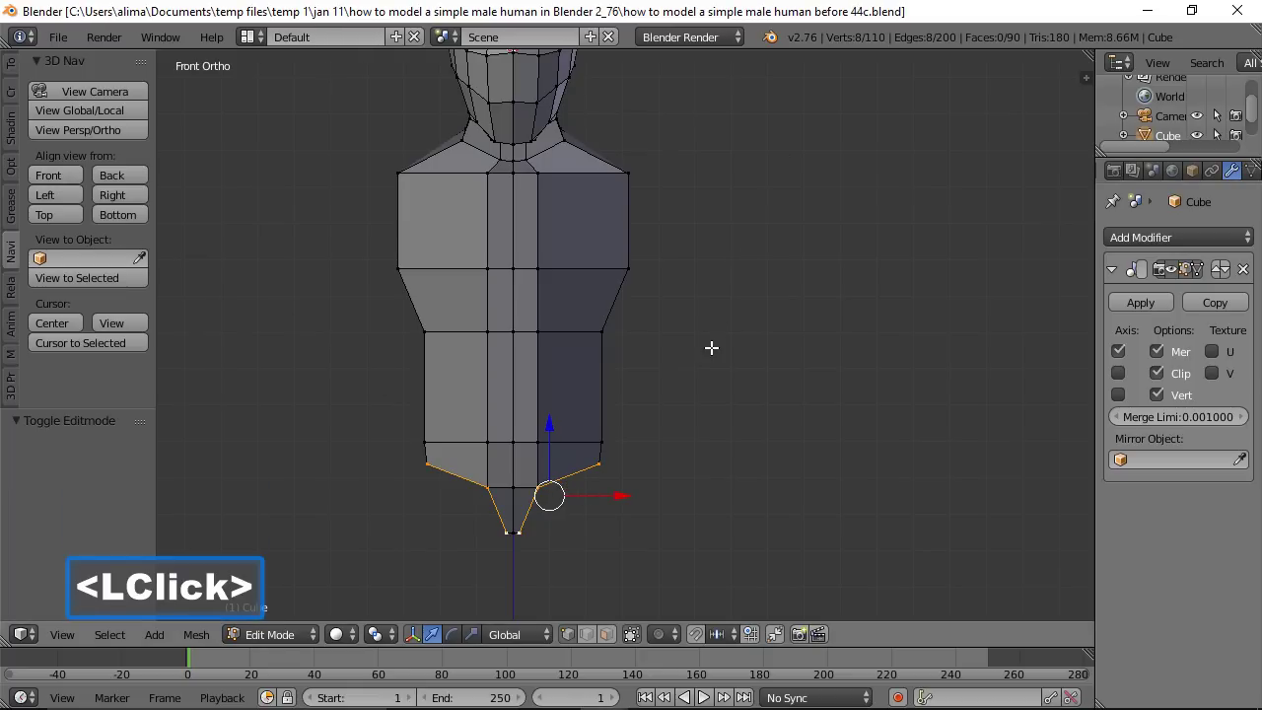
# Step: Extrude the leg opening loop down about 1.64 along Z and move it outward 0.78 along X
pyautogui.scroll(-2, 708, 348)
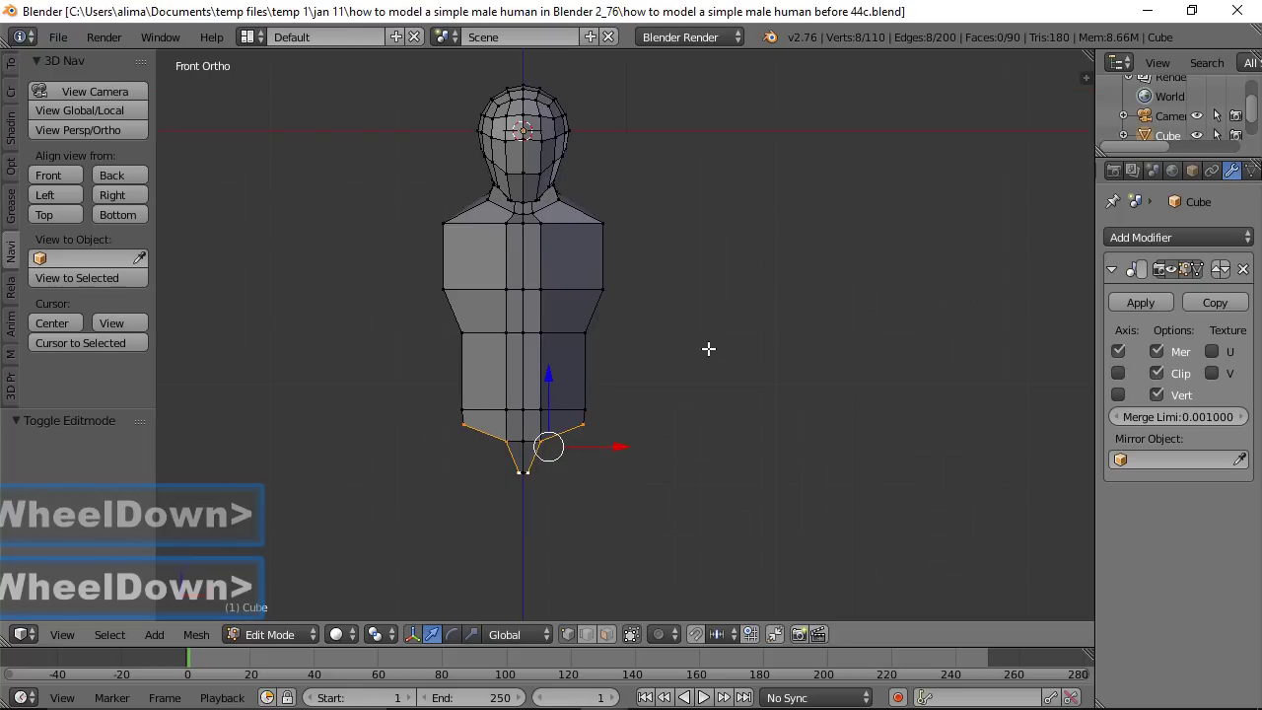
pyautogui.press('e')
pyautogui.press('z')
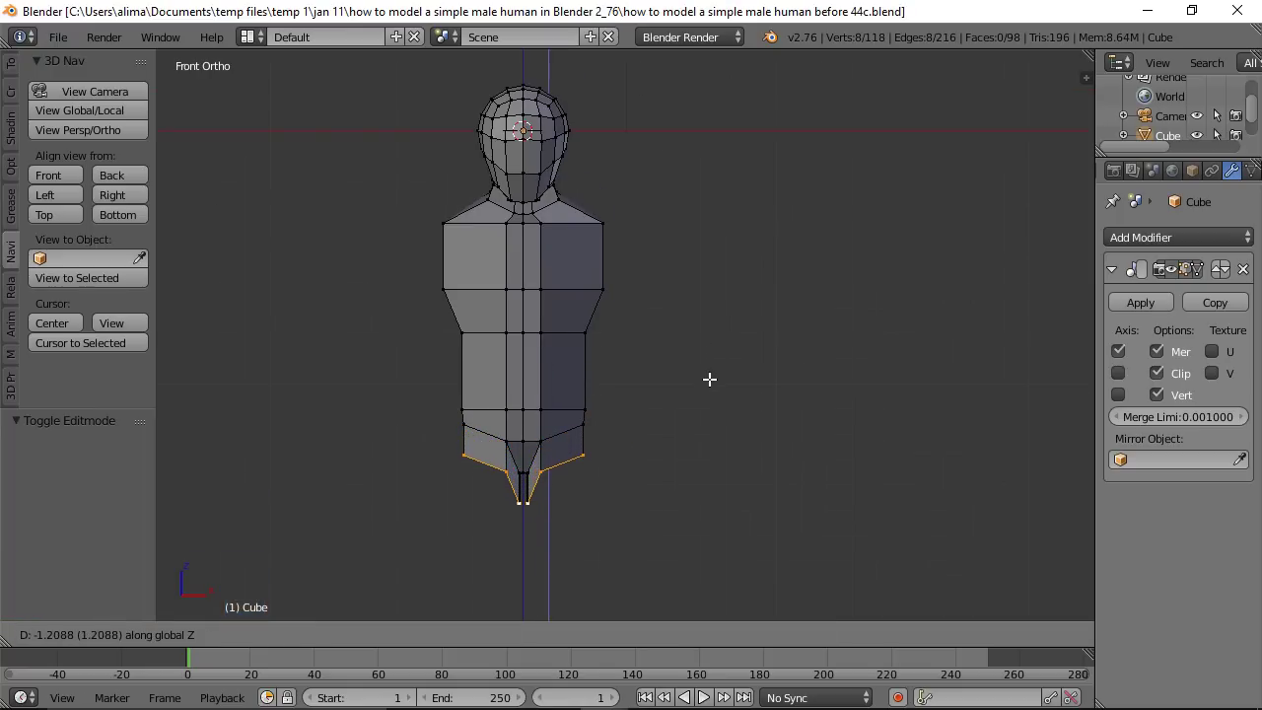
pyautogui.click(712, 388)
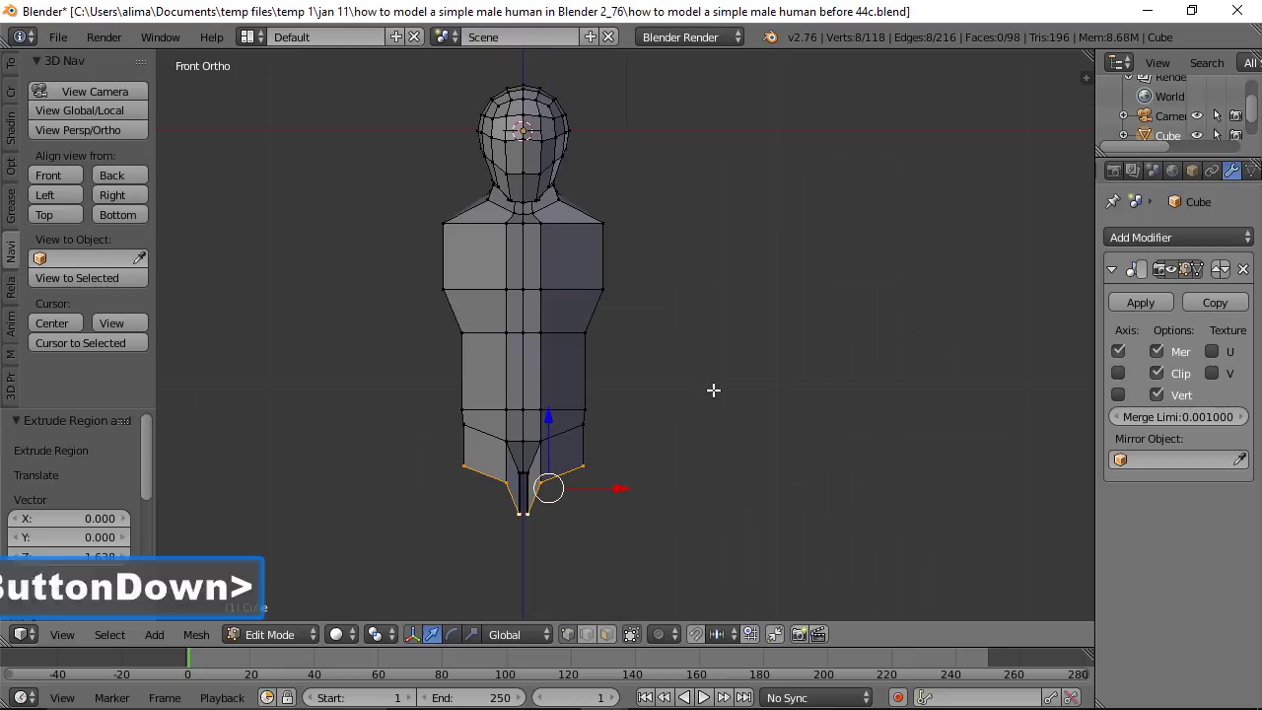
pyautogui.moveTo(617, 487); pyautogui.dragTo(641, 482)
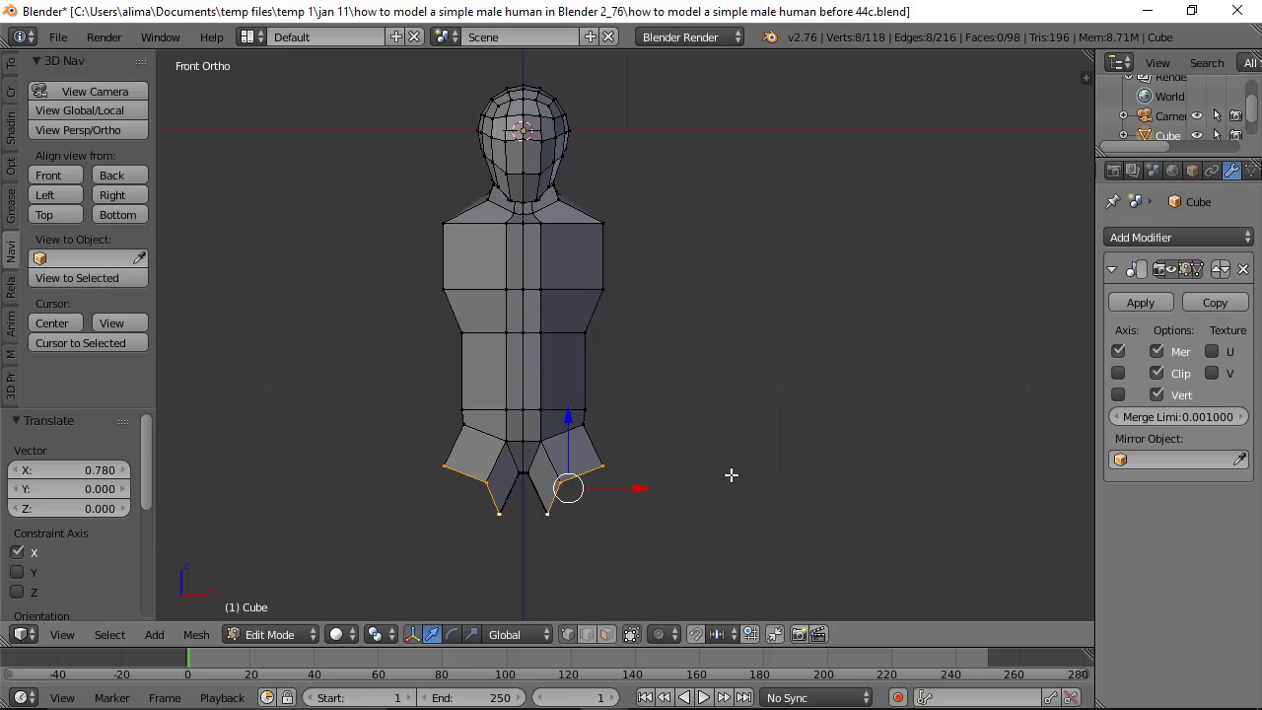
# Step: Flatten the extruded leg loop by scaling it to 0 along Z and save as "how to model a simple male human before 45c.blend"
pyautogui.press('s')
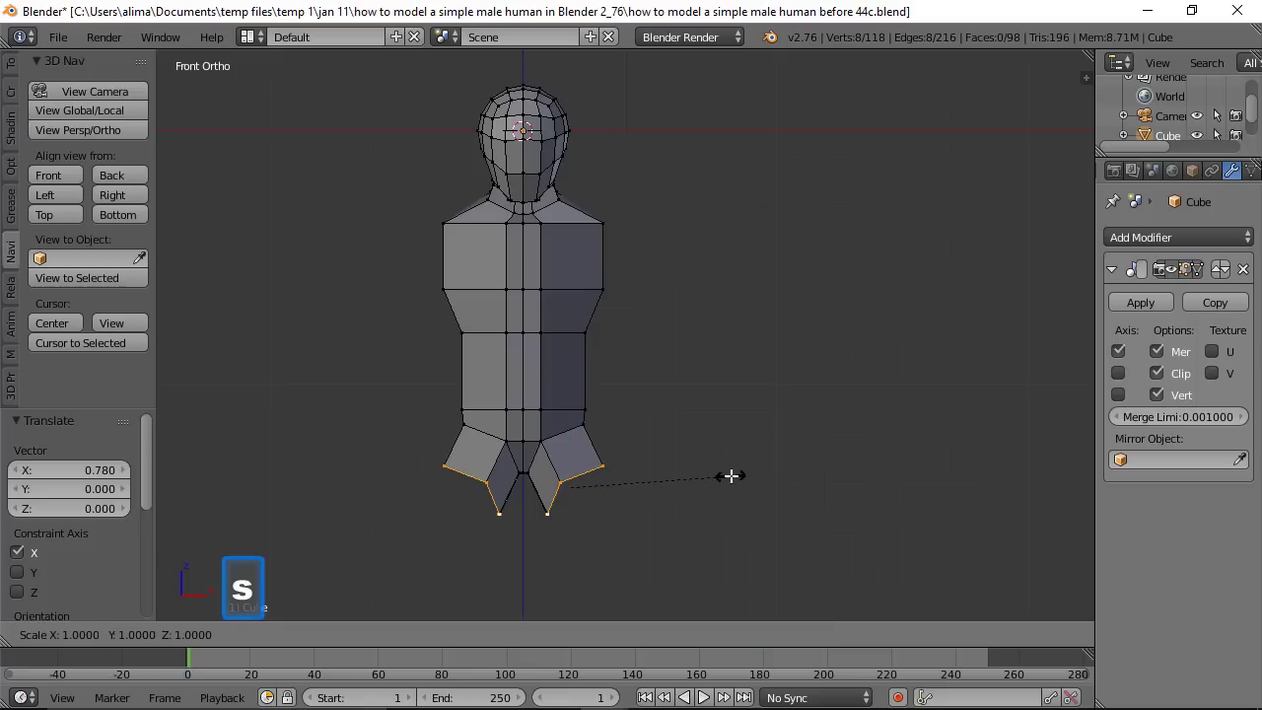
pyautogui.press('z')
pyautogui.press('0')
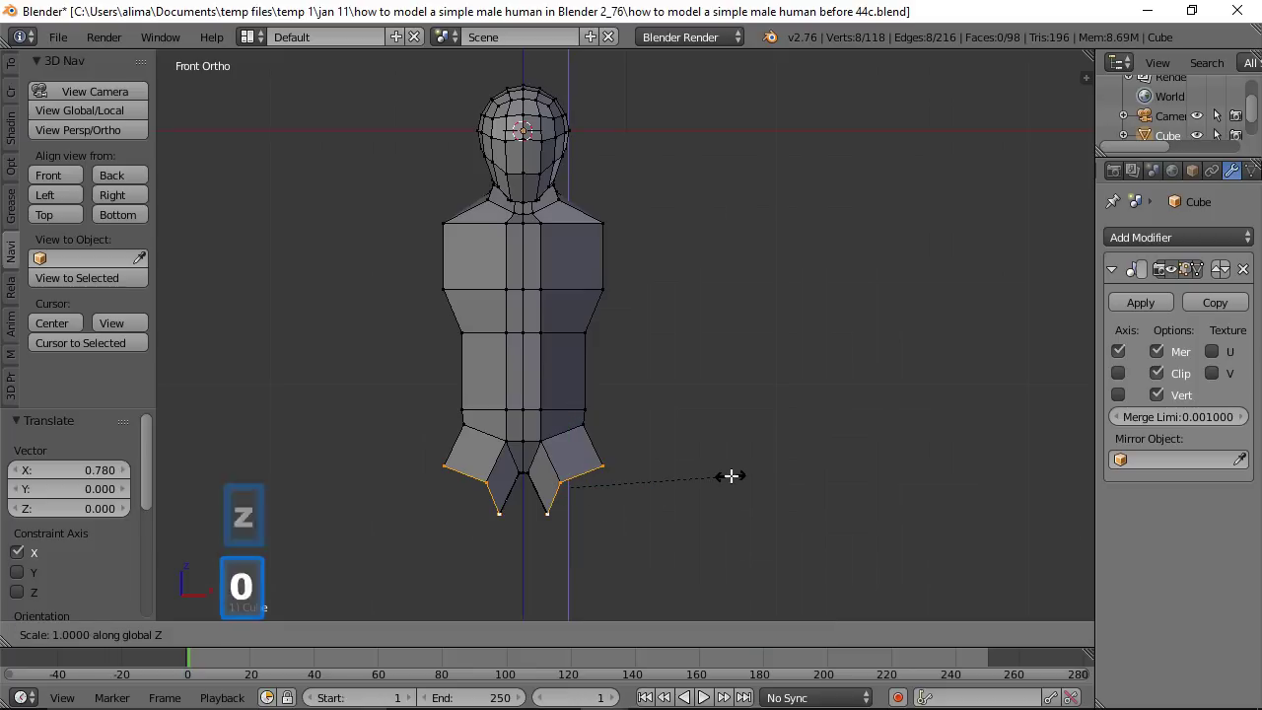
pyautogui.click(730, 476)
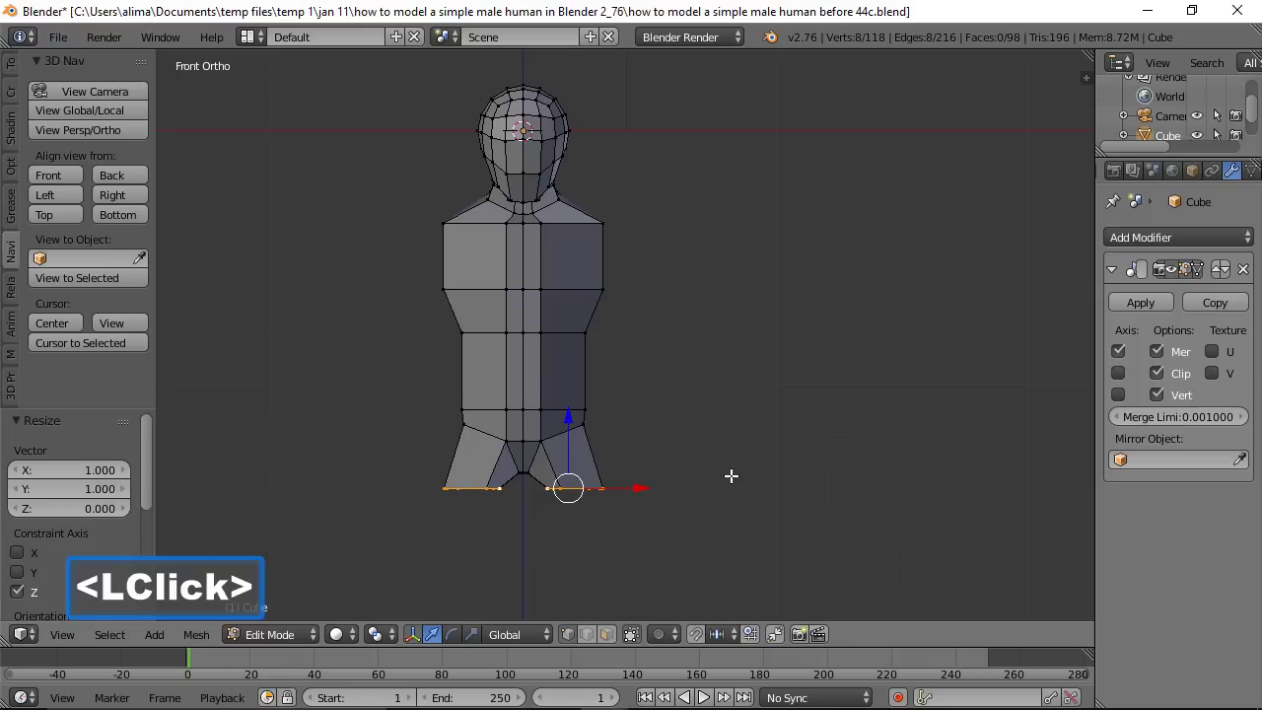
pyautogui.click(850, 147)
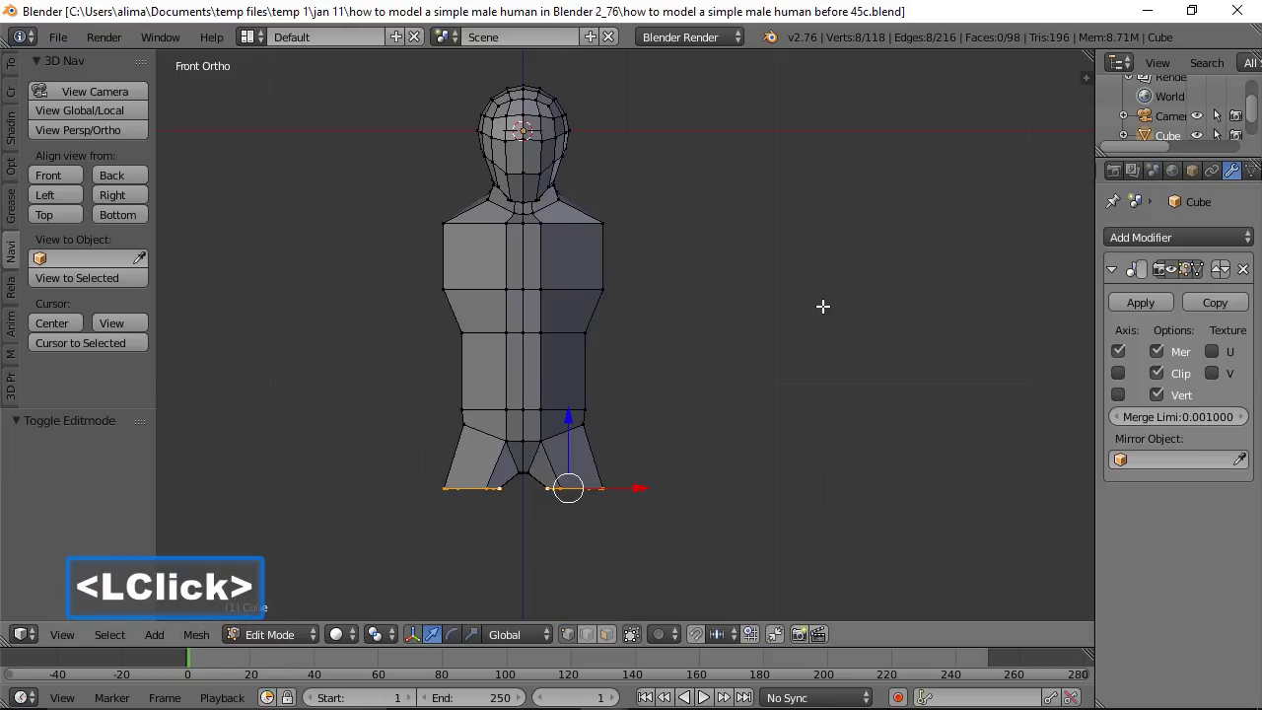
# Step: Round the flattened leg loop into a circle with LoopTools
pyautogui.moveTo(806, 453); pyautogui.dragTo(790, 347, button='middle')
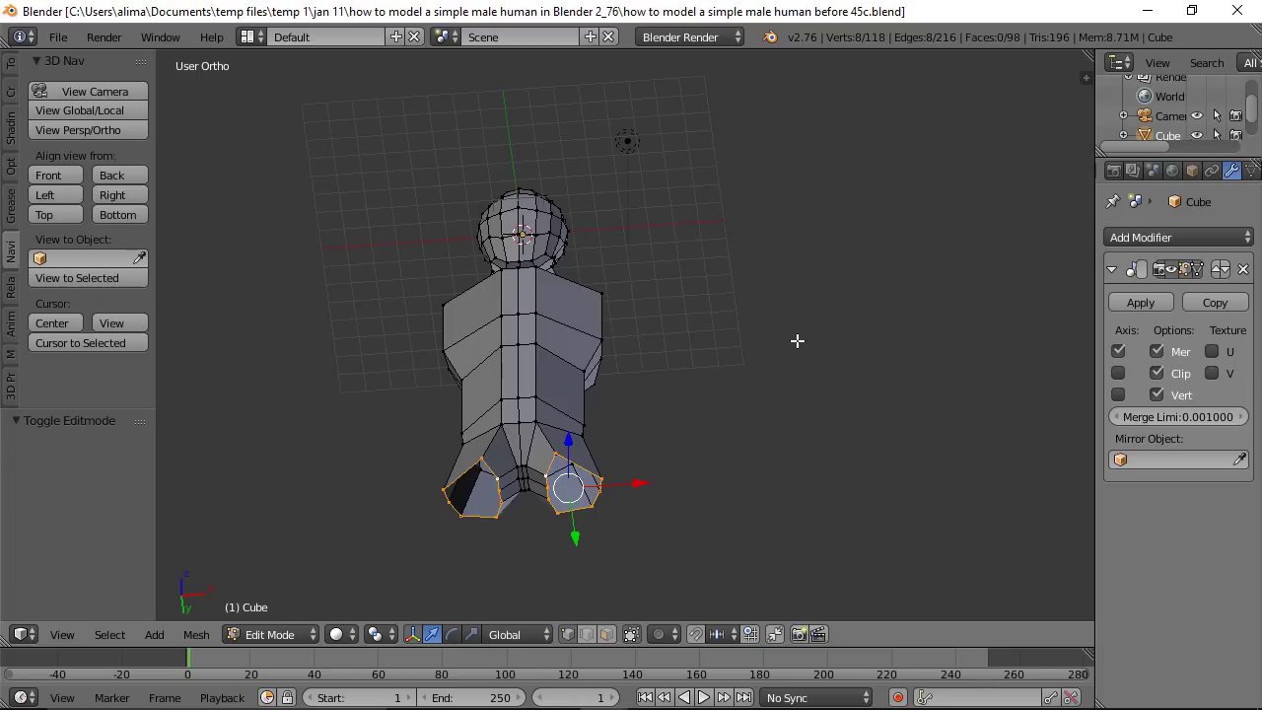
pyautogui.press('w')
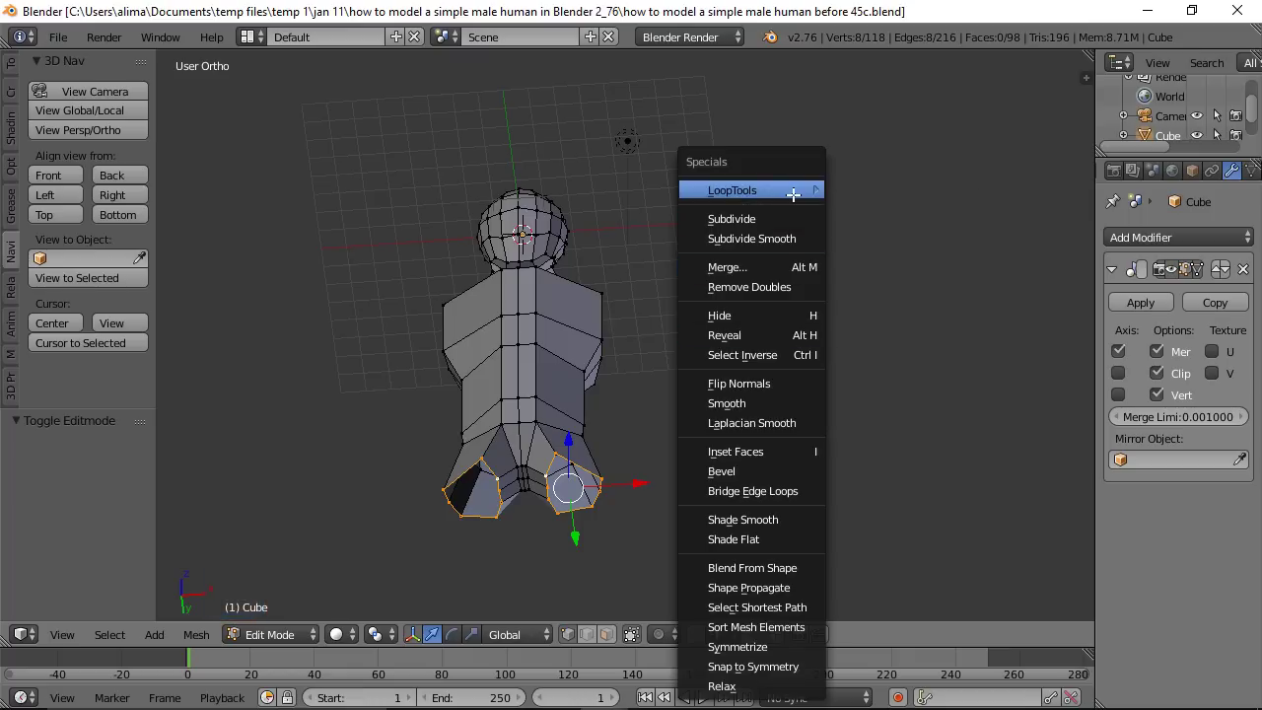
pyautogui.moveTo(793, 194)
pyautogui.click(902, 214)
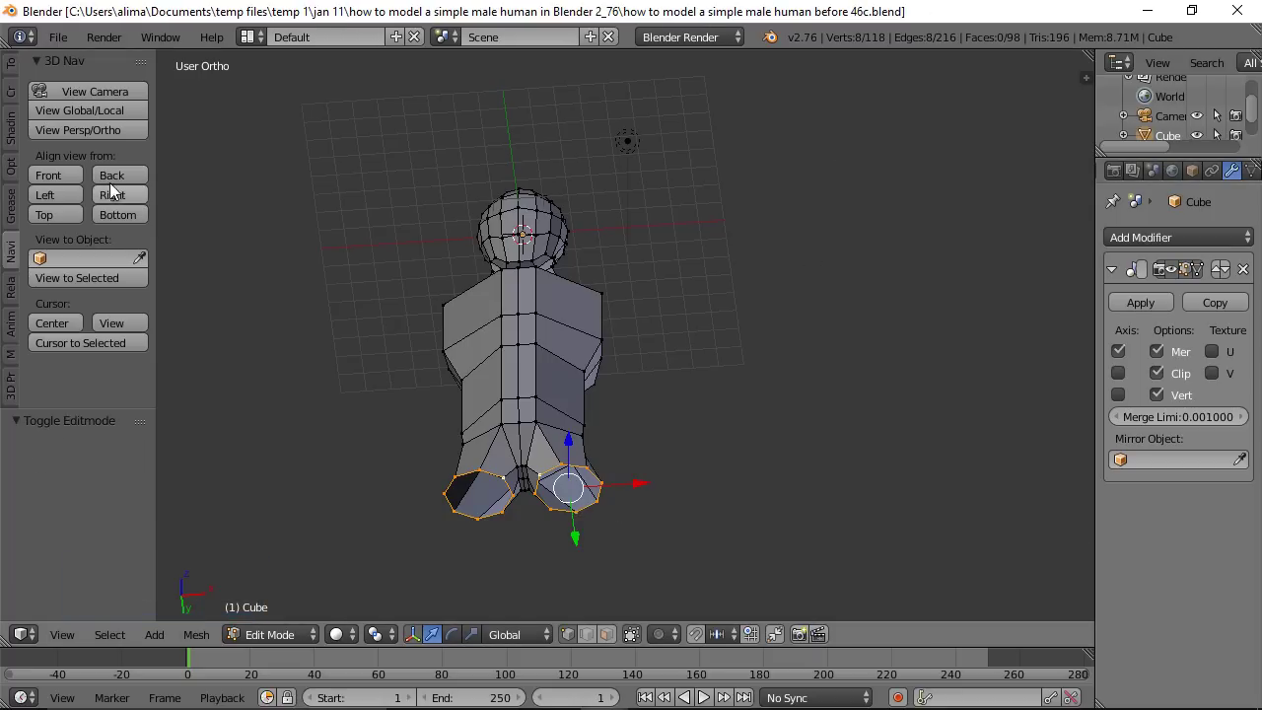
# Step: Move the rounded leg loop toward the body's front by about 0.62 along Y in the right side view
pyautogui.click(70, 174)
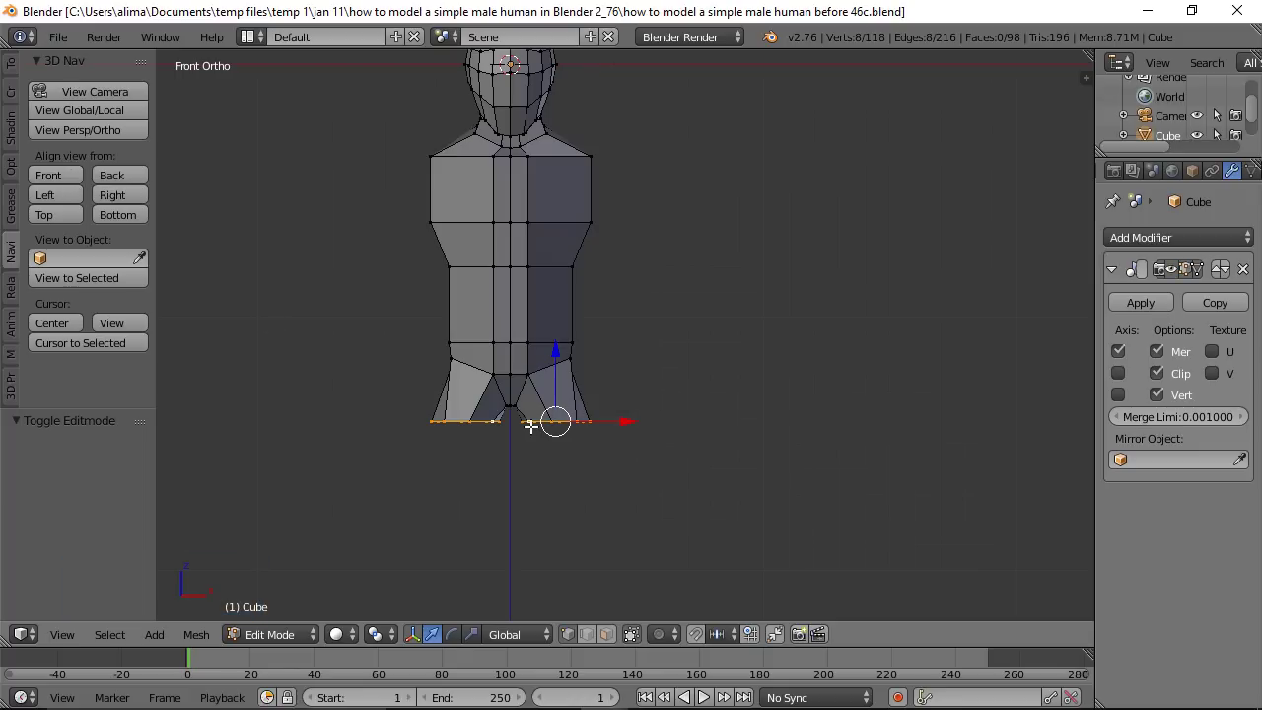
pyautogui.click(134, 194)
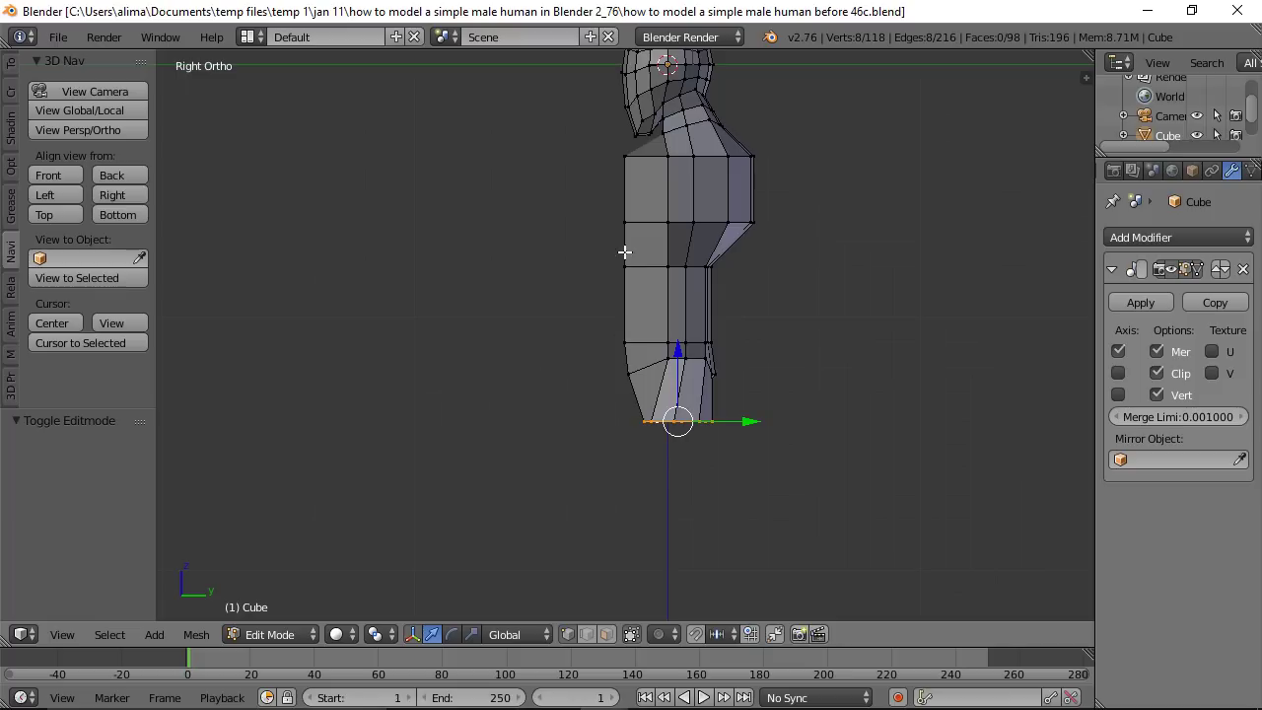
pyautogui.moveTo(752, 422); pyautogui.dragTo(735, 428)
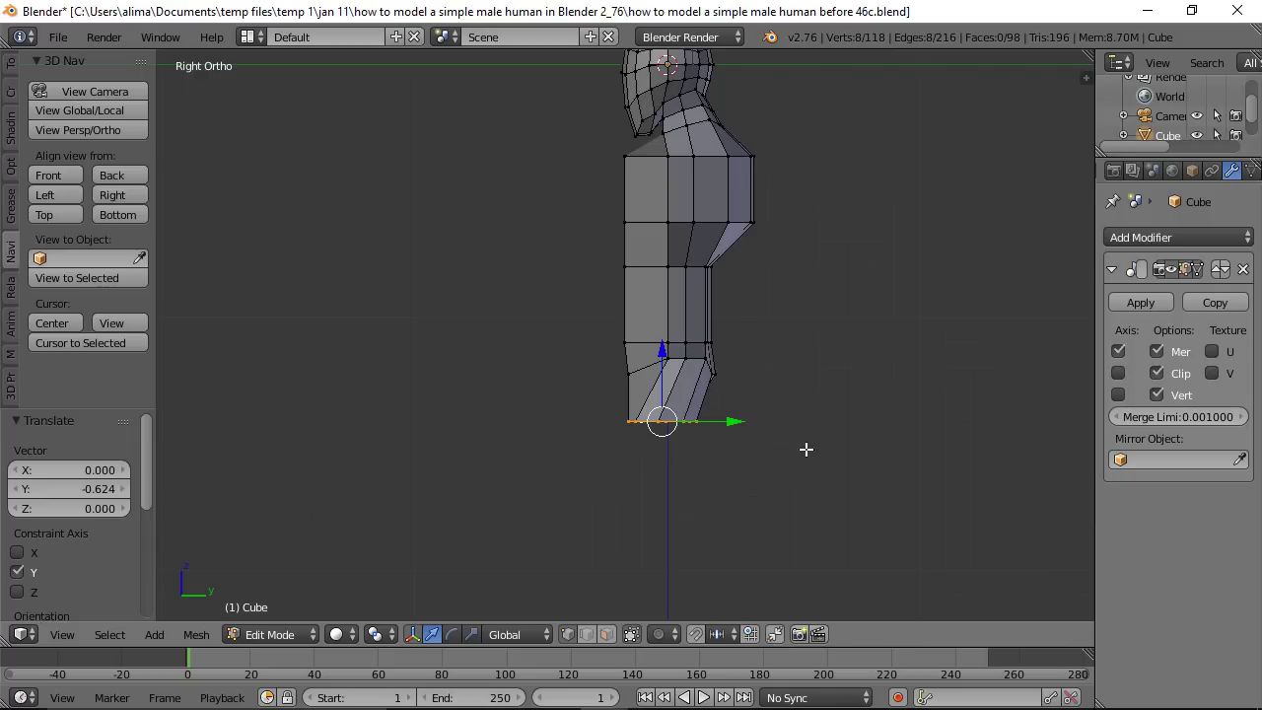
# Step: Widen the leg loop along Y and move it back about 0.31 along Y to centre it under the hips
pyautogui.press('s')
pyautogui.press('y')
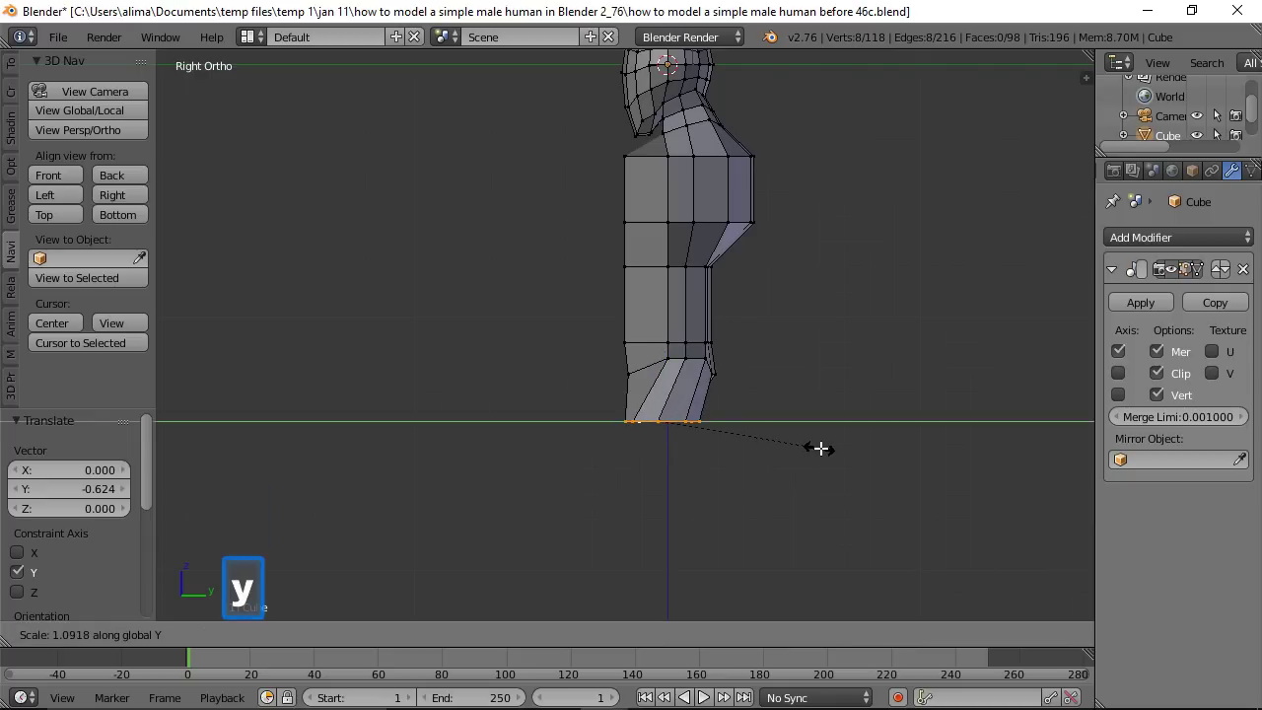
pyautogui.click(852, 446)
pyautogui.moveTo(752, 428); pyautogui.dragTo(751, 421)
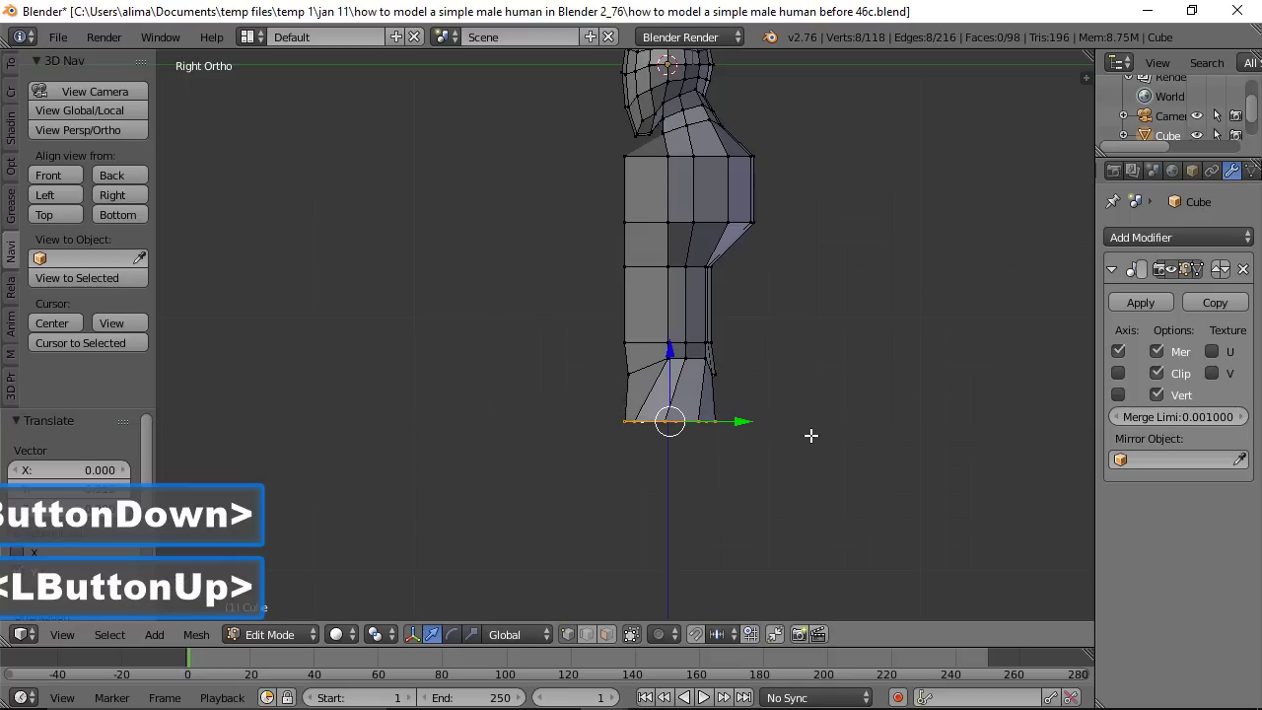
# Step: Scale the leg loop by 1.06 along Y and save as "how to model a simple male human before 47c.blend"
pyautogui.press('s')
pyautogui.press('y')
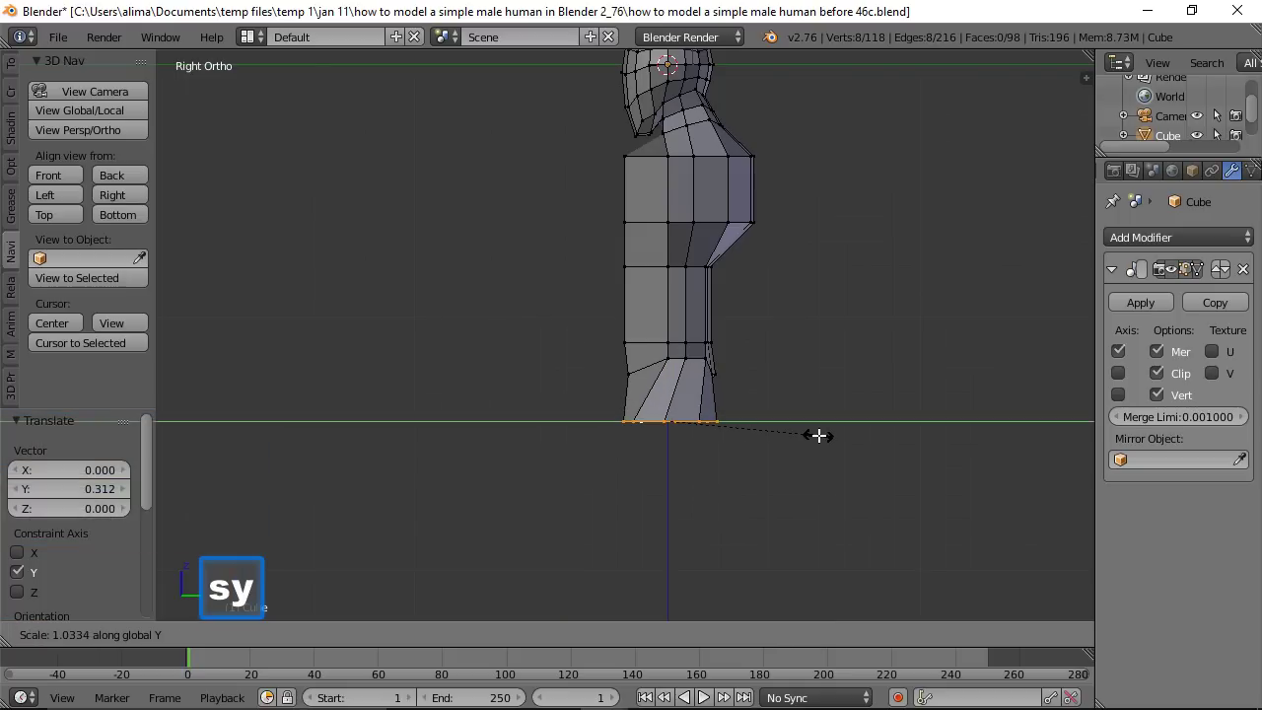
pyautogui.click(822, 435)
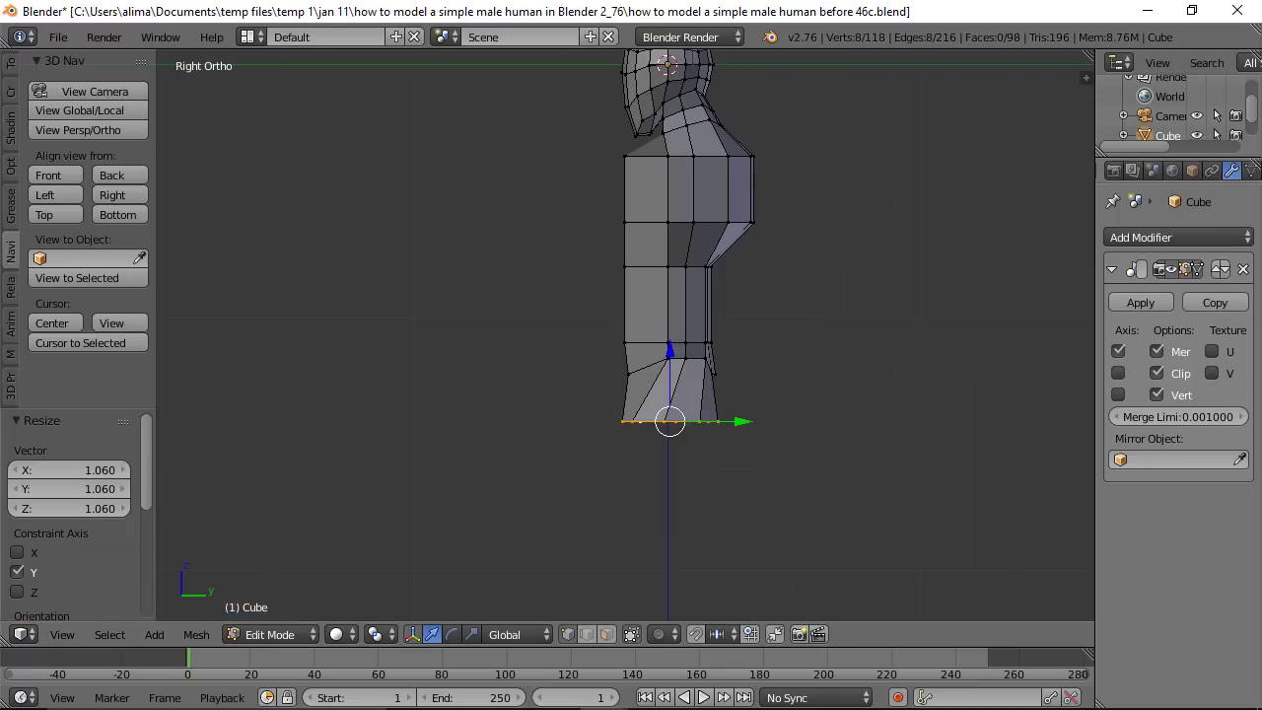
pyautogui.click(878, 267)
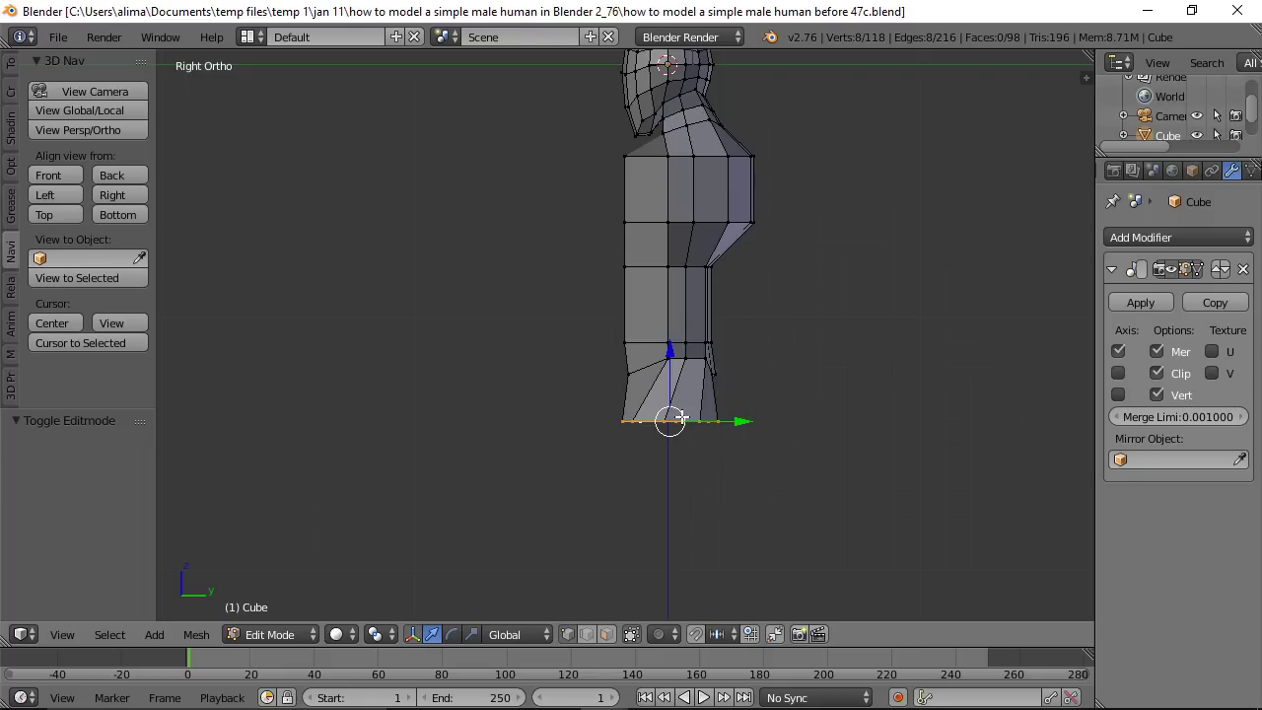
# Step: In the front view, extrude the leg loop straight down along Z to form the thighs
pyautogui.click(57, 174)
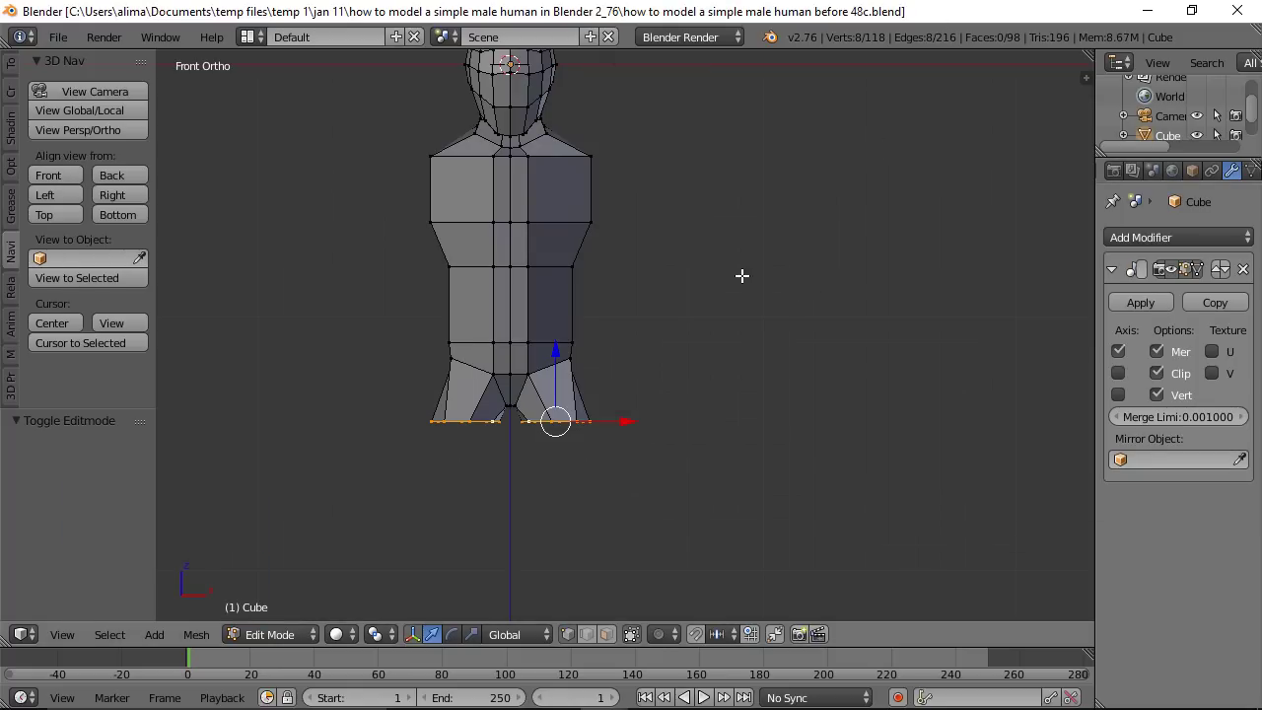
pyautogui.press('e')
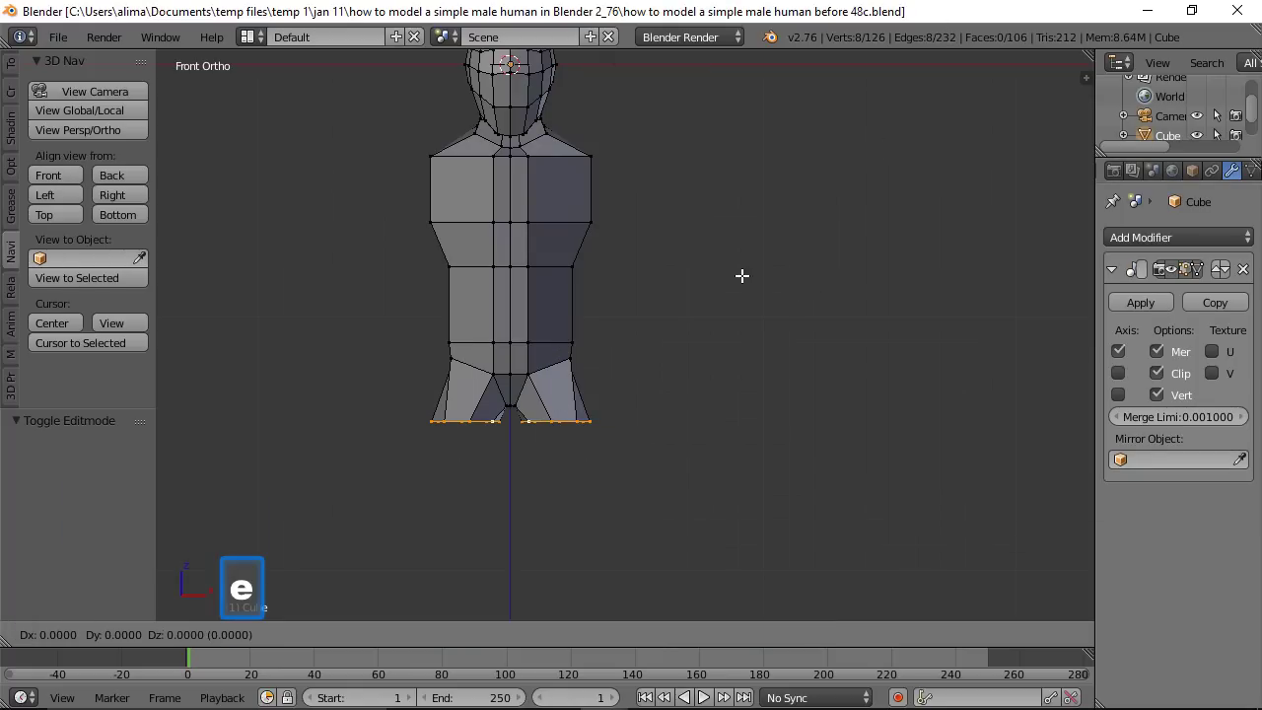
pyautogui.press('z')
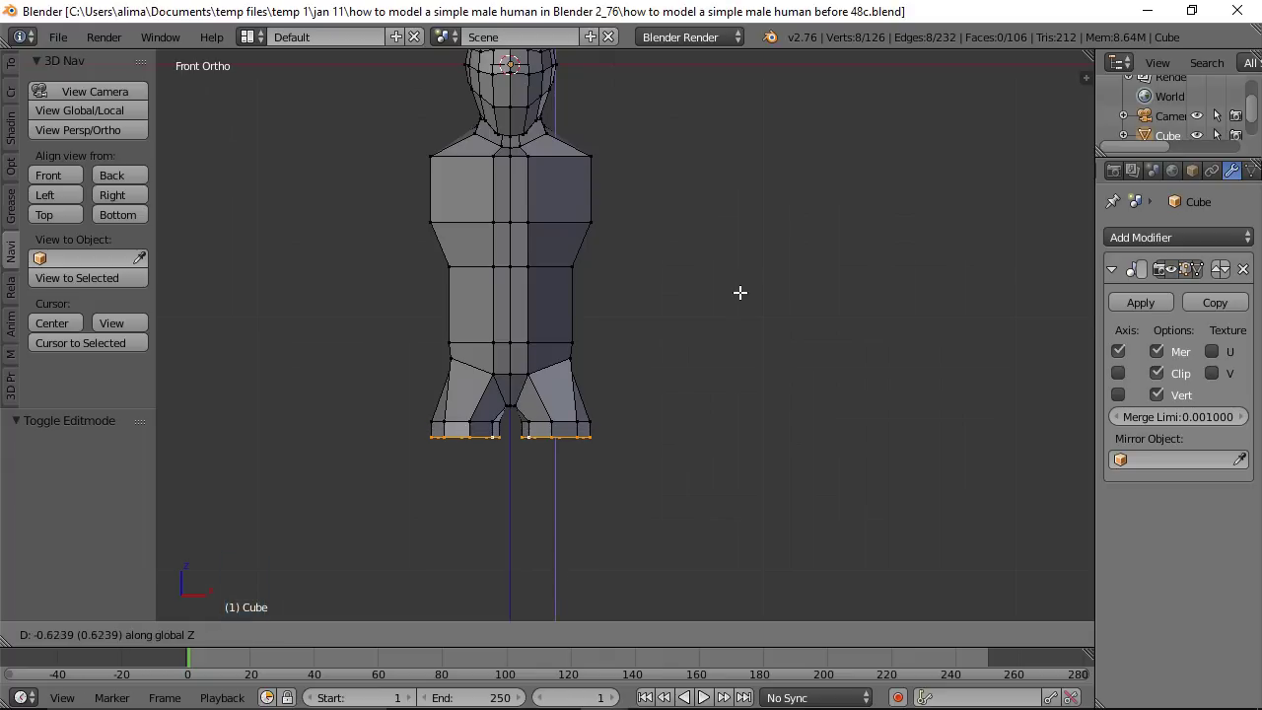
pyautogui.click(740, 372)
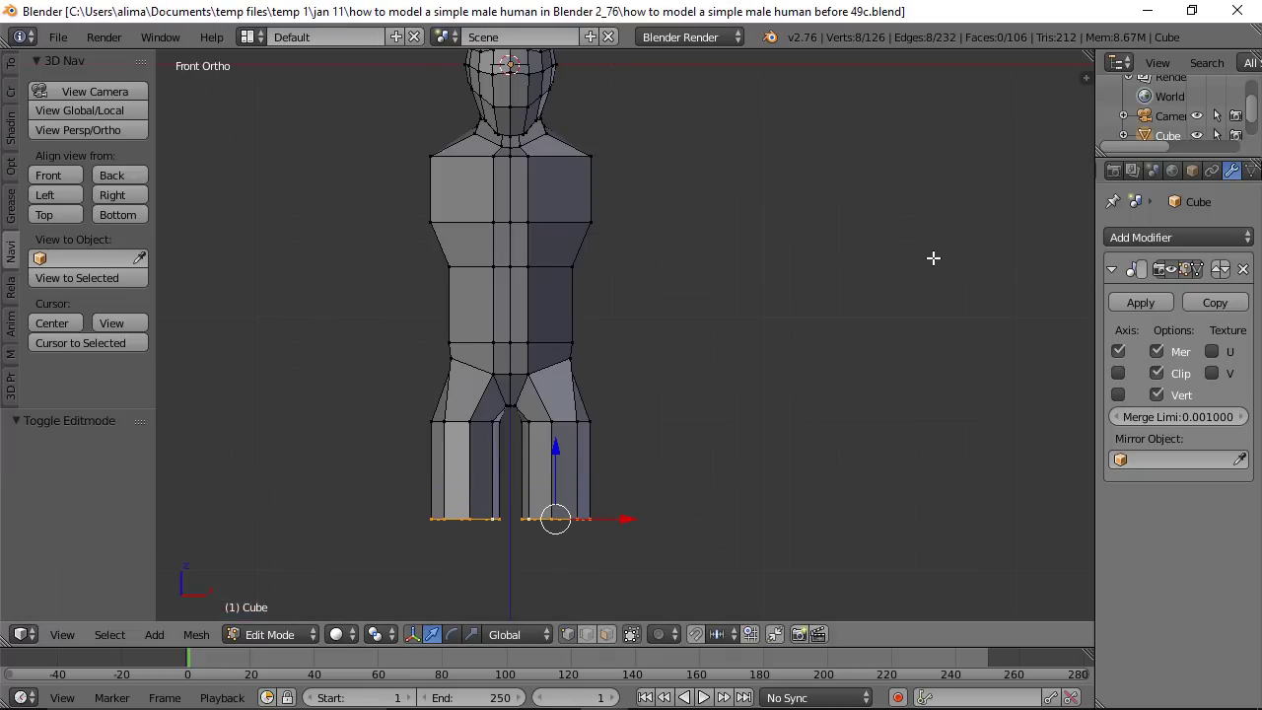
# Step: Scale the loop at the thighs' lower end by about 0.673 along X to taper them toward the knees
pyautogui.press('s')
pyautogui.press('x')
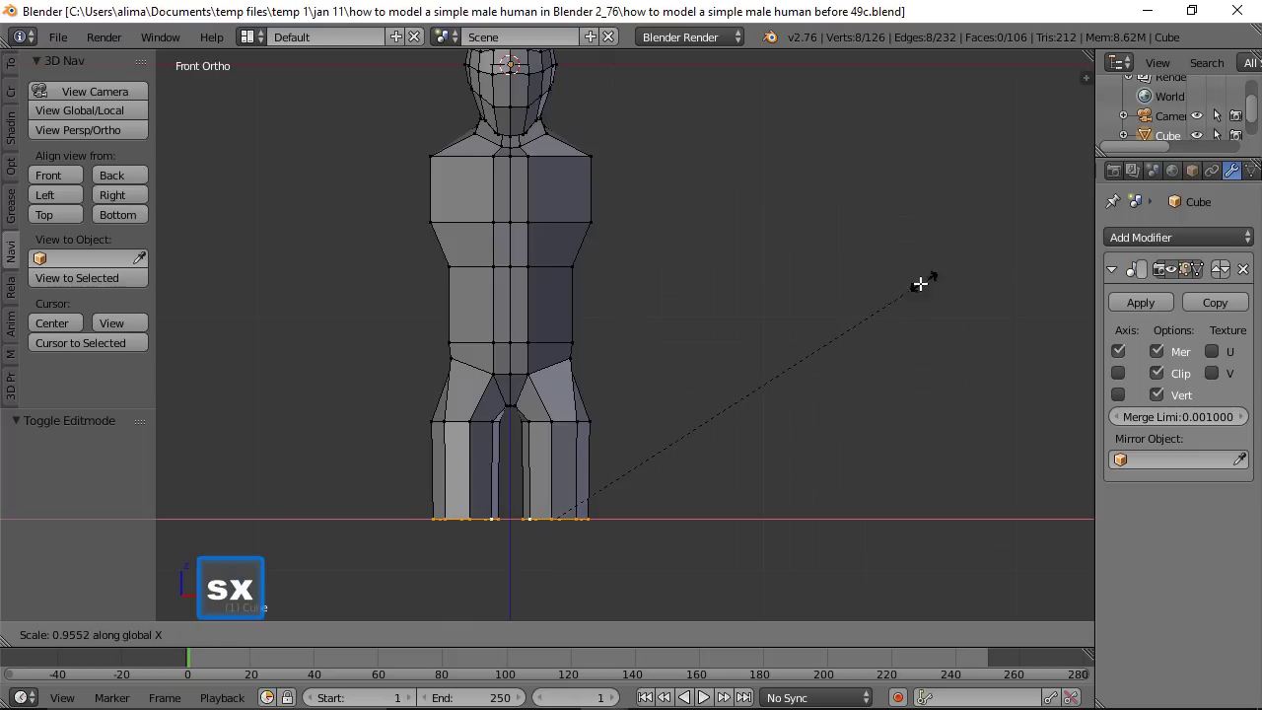
pyautogui.click(808, 341)
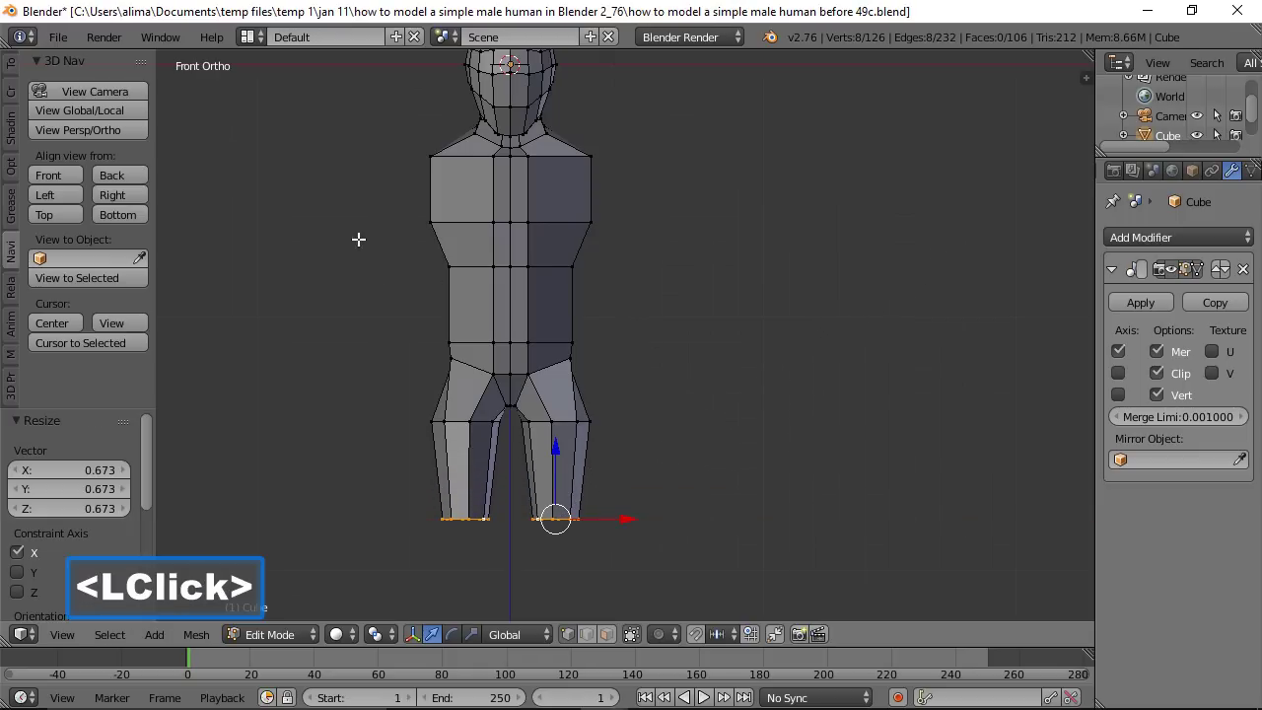
# Step: From the right side, scale the knee loop by about 0.56 and shift it backward along Y, saving as "how to model a simple male human before 50c.blend"
pyautogui.click(142, 197)
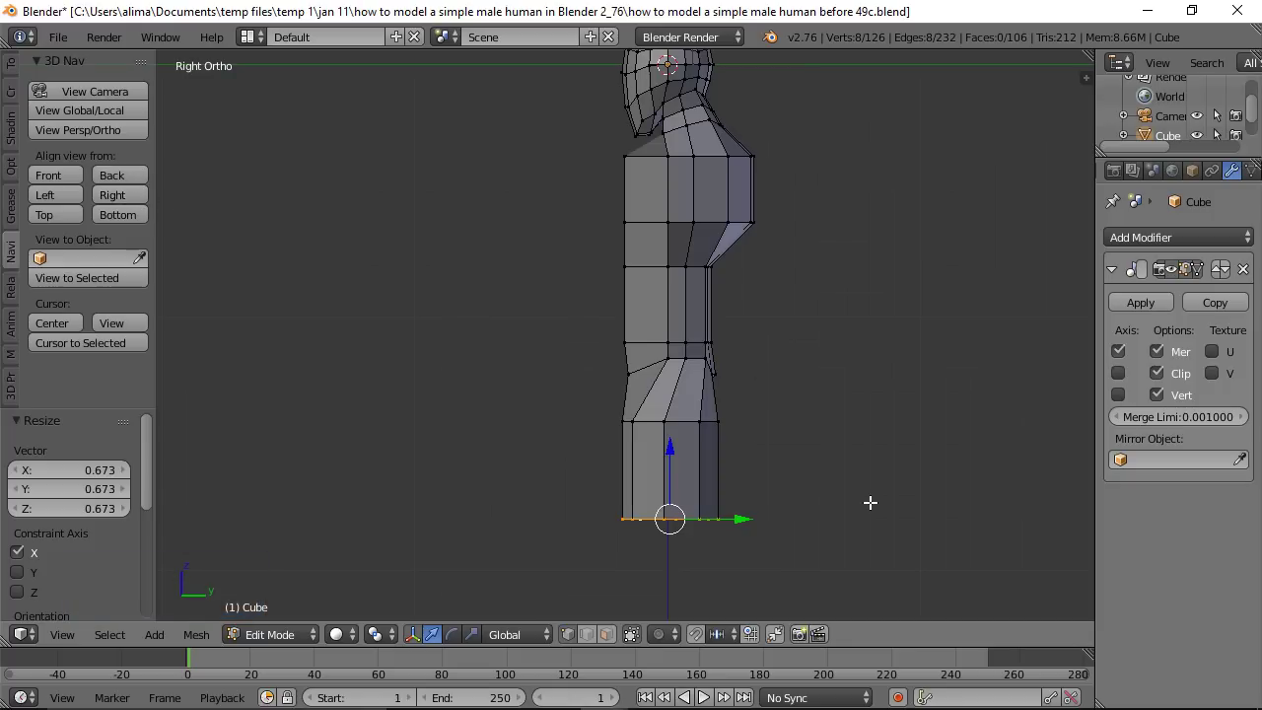
pyautogui.press('s')
pyautogui.press('y')
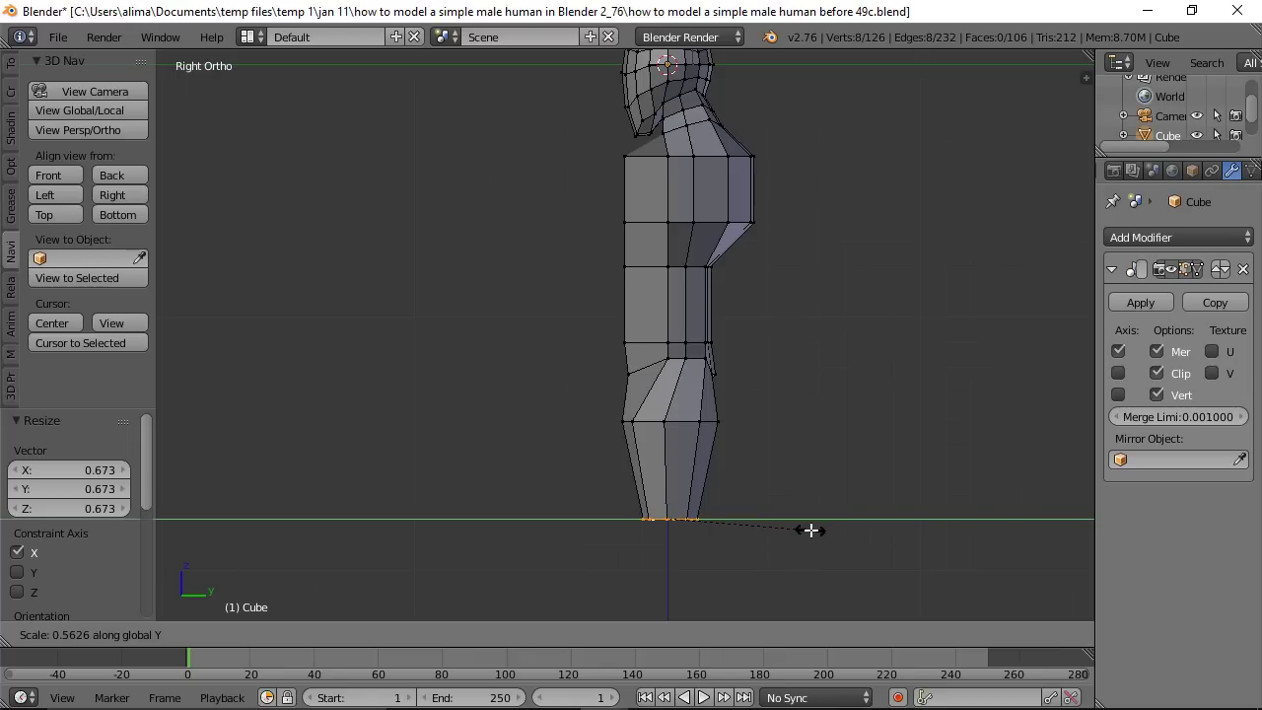
pyautogui.click(810, 530)
pyautogui.moveTo(749, 519)
pyautogui.mouseDown()
pyautogui.moveTo(839, 516)
pyautogui.moveTo(760, 518)
pyautogui.mouseUp()
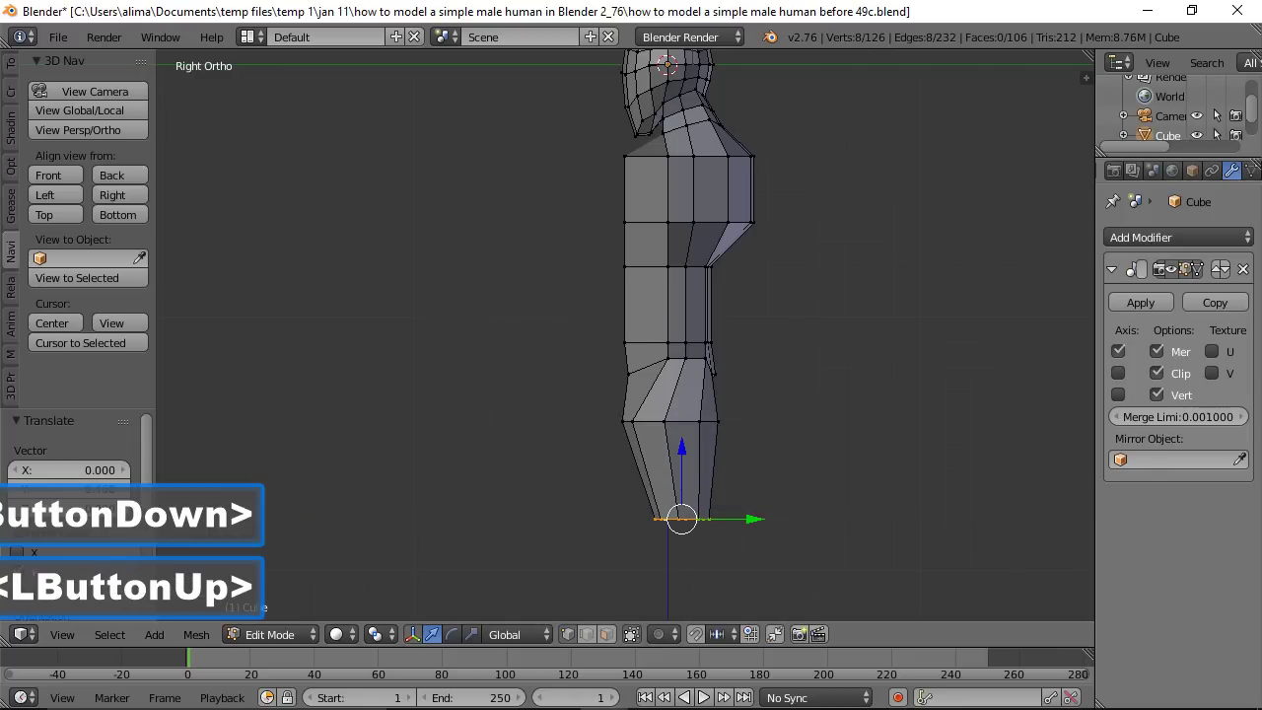
pyautogui.click(797, 382)
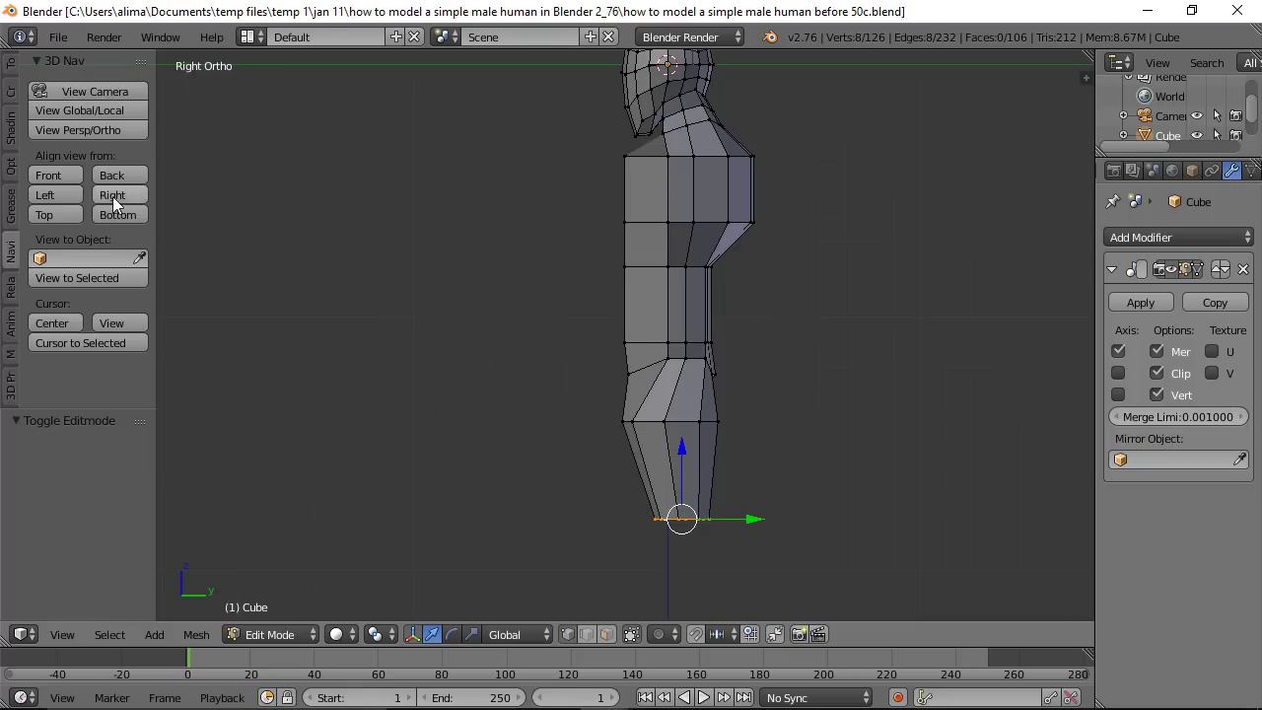
# Step: In the front view, extrude the knee loop about 1.95 straight down along Z
pyautogui.click(71, 179)
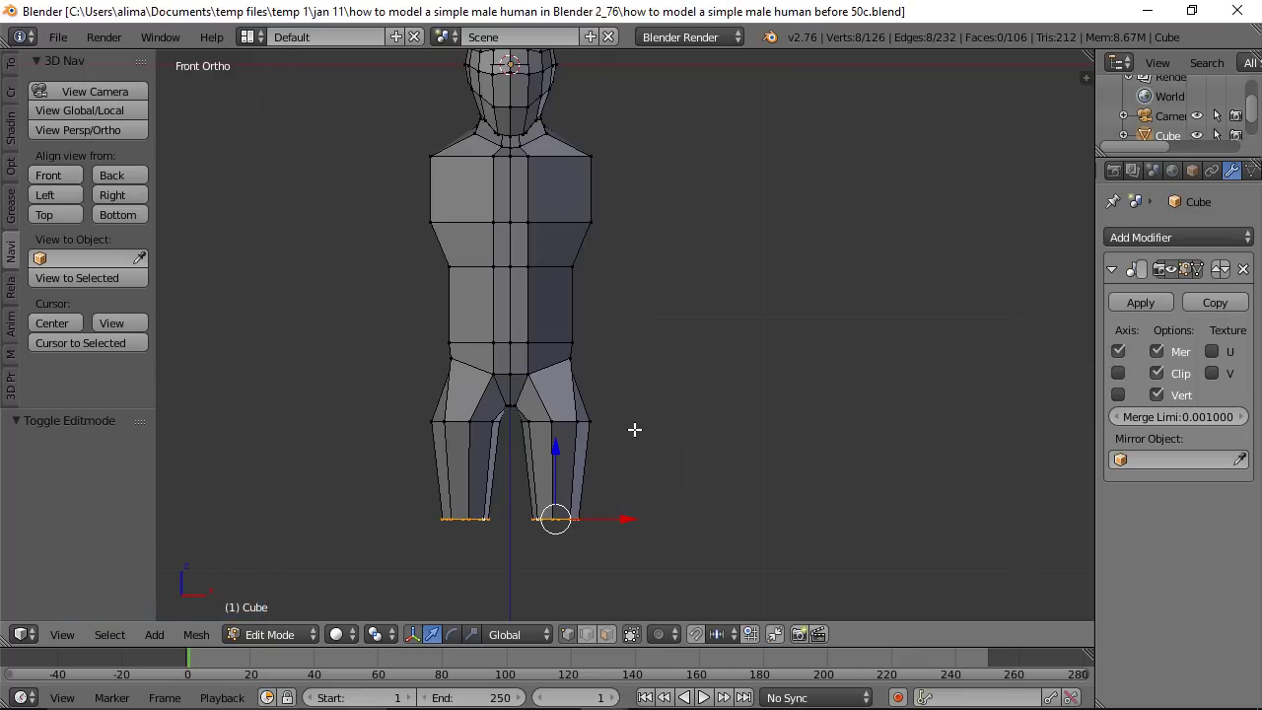
pyautogui.press('e')
pyautogui.press('z')
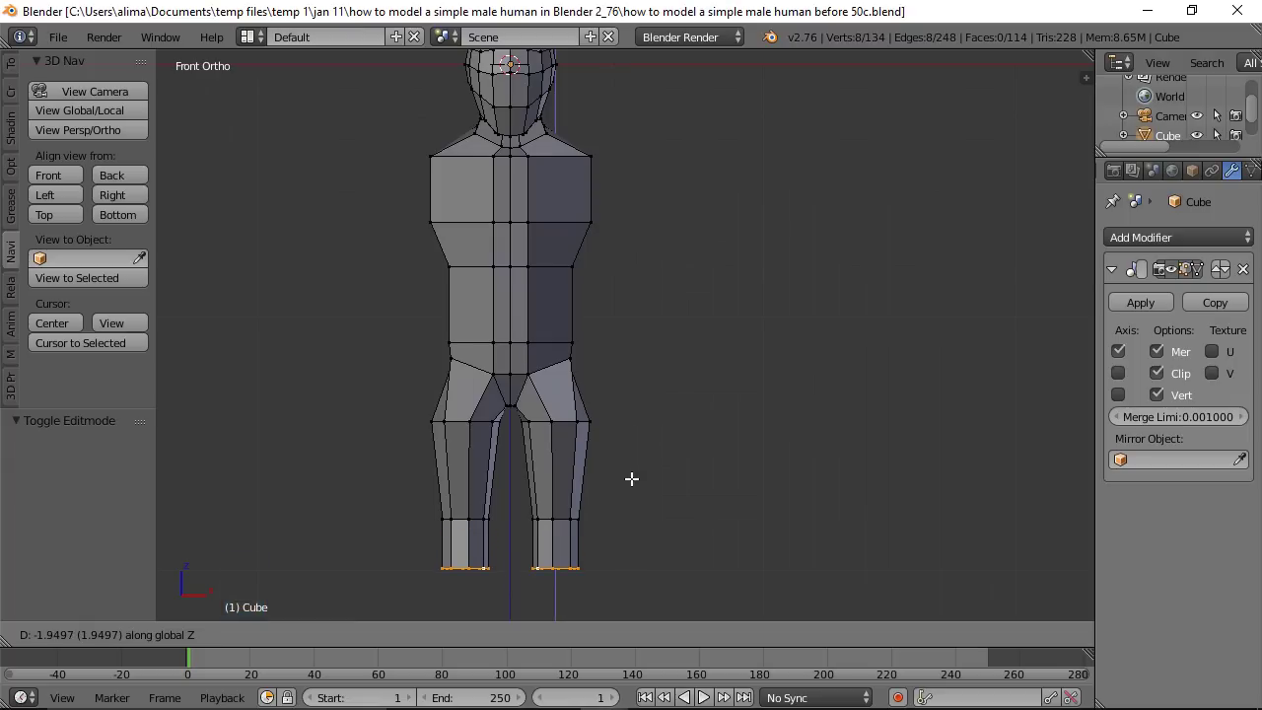
pyautogui.click(632, 479)
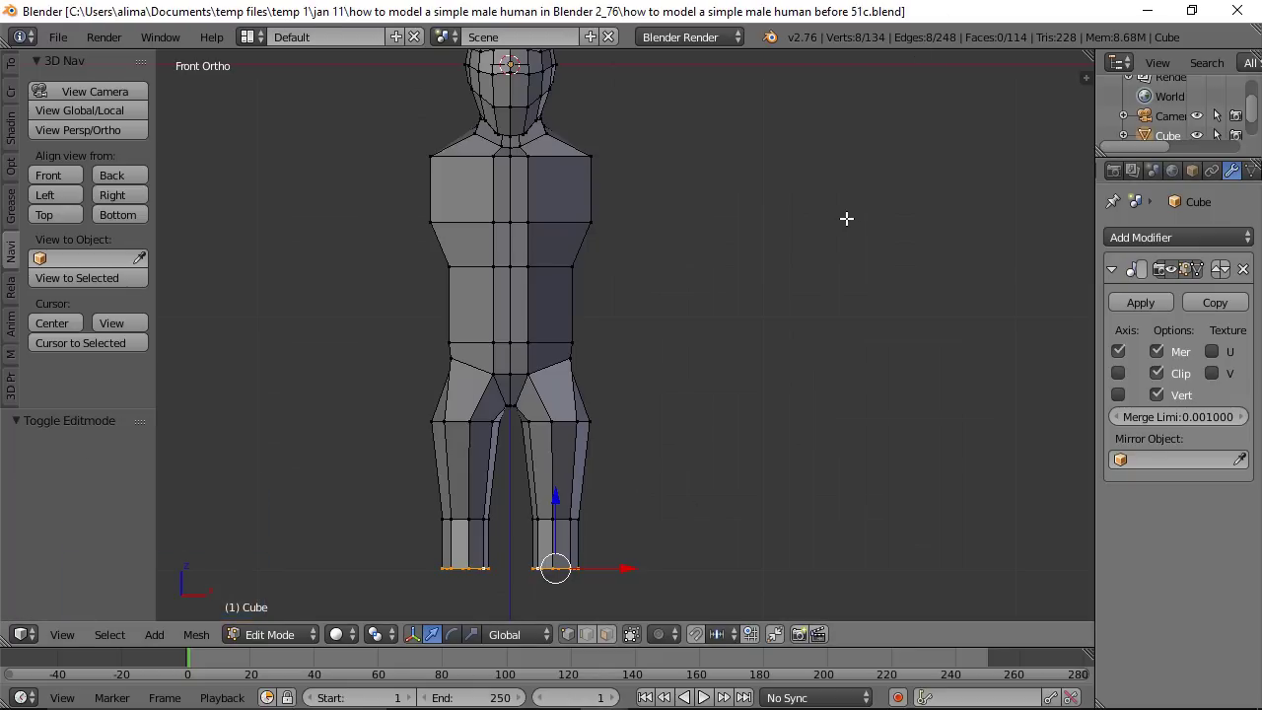
# Step: Move the lowest leg loop about 0.663 backward along Y and save as "how to model a simple male human before 52c.blend"
pyautogui.click(137, 194)
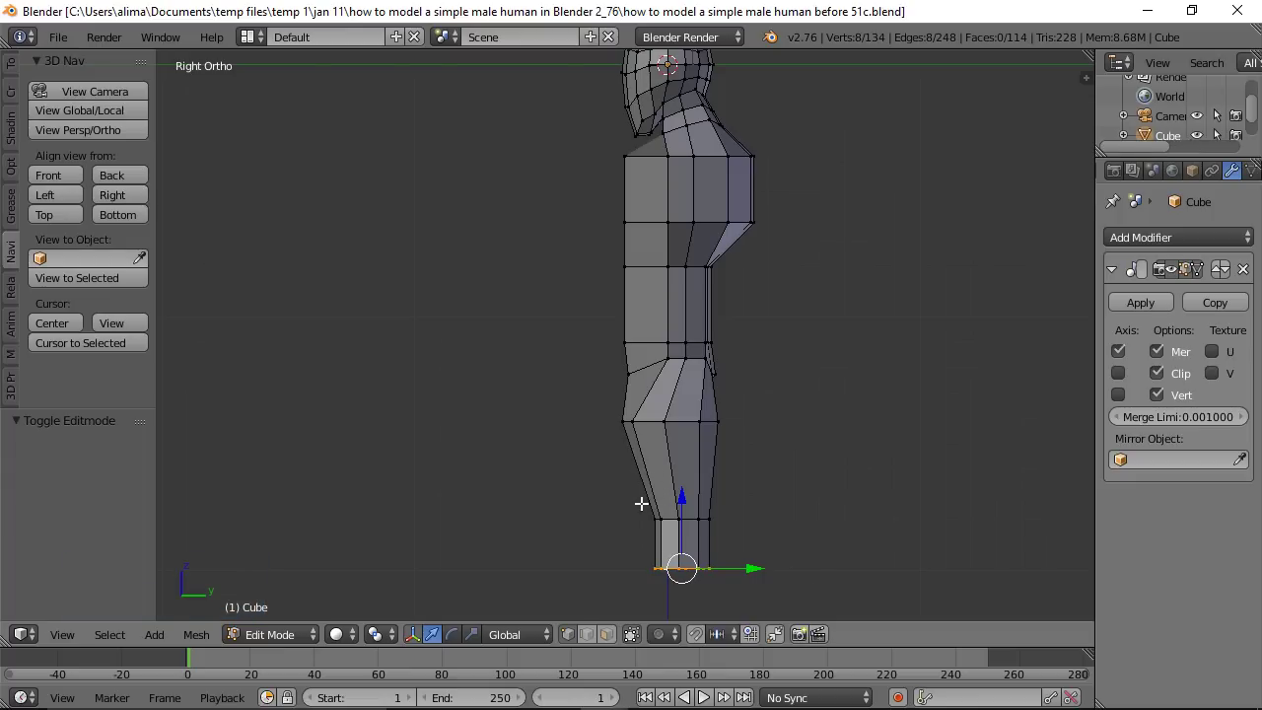
pyautogui.moveTo(744, 569); pyautogui.dragTo(760, 567)
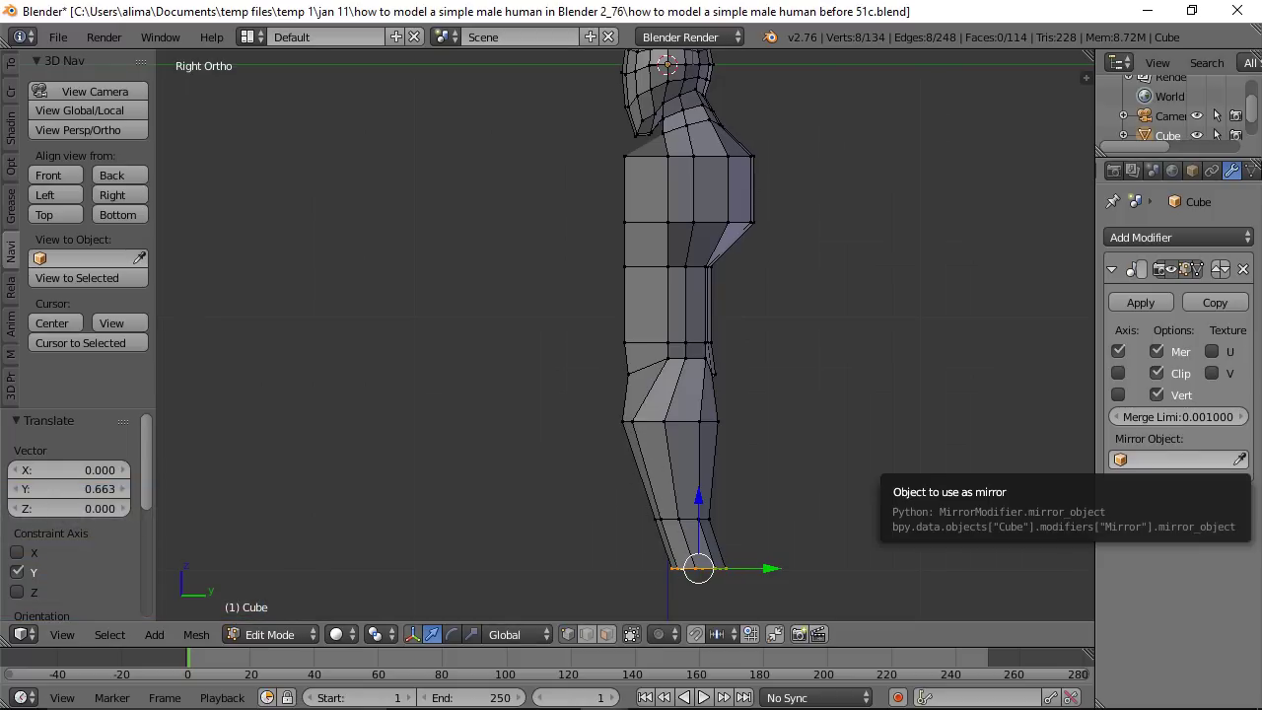
pyautogui.click(884, 229)
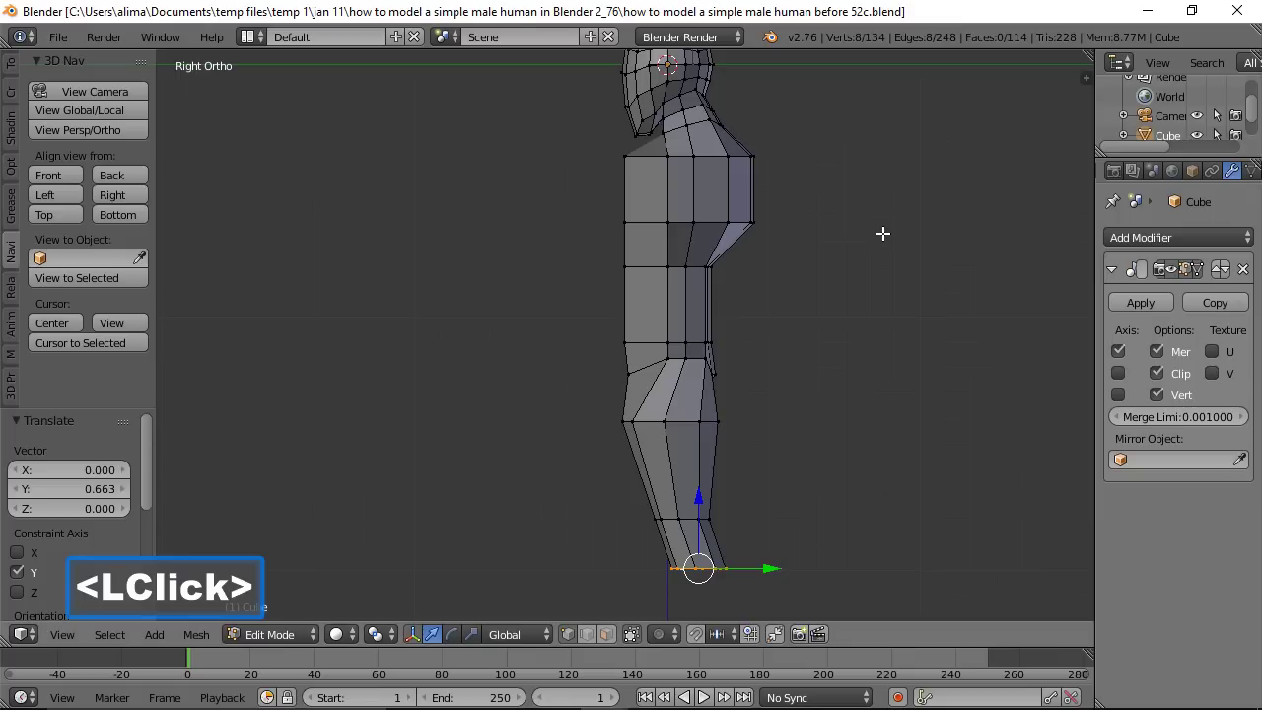
# Step: In the front view, extrude the lowest leg loop about 1.235 further down along Z to start the calves
pyautogui.click(71, 175)
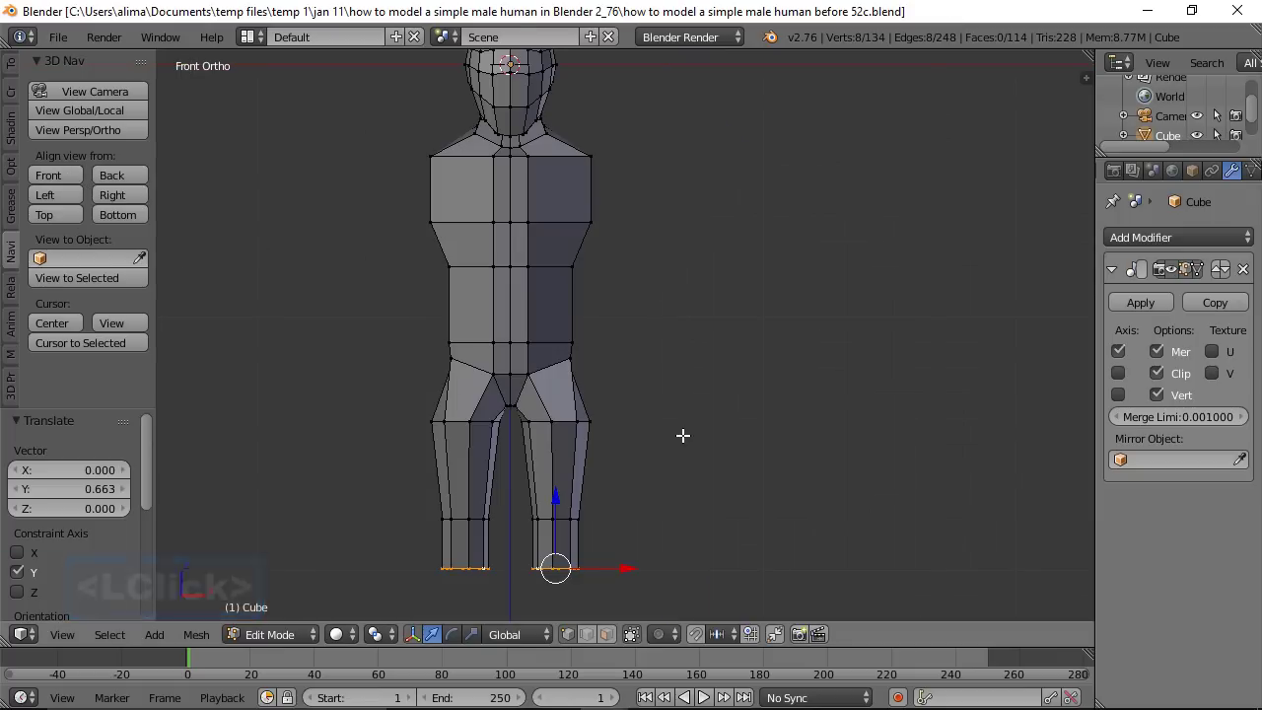
pyautogui.scroll(-1, 682, 432)
pyautogui.scroll(-1, 686, 429)
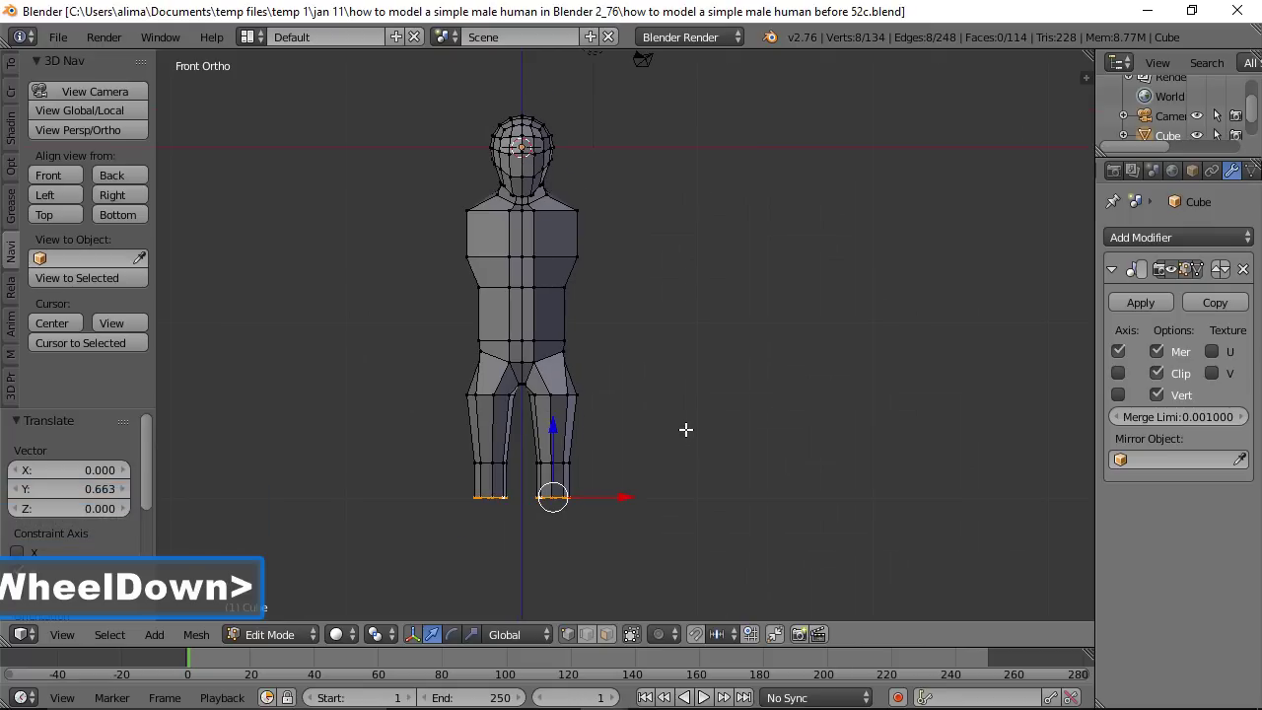
pyautogui.keyDown('shift'); pyautogui.moveTo(701, 466); pyautogui.dragTo(719, 425, button='middle'); pyautogui.keyUp('shift')
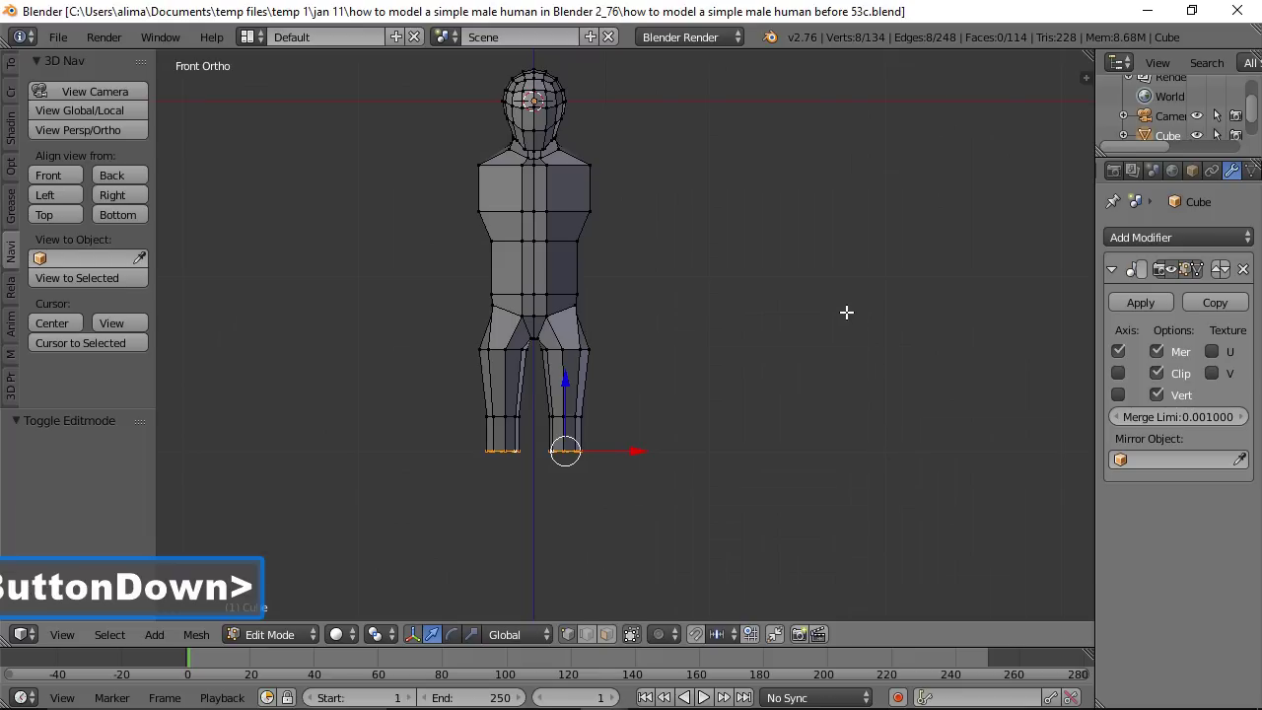
pyautogui.press('e')
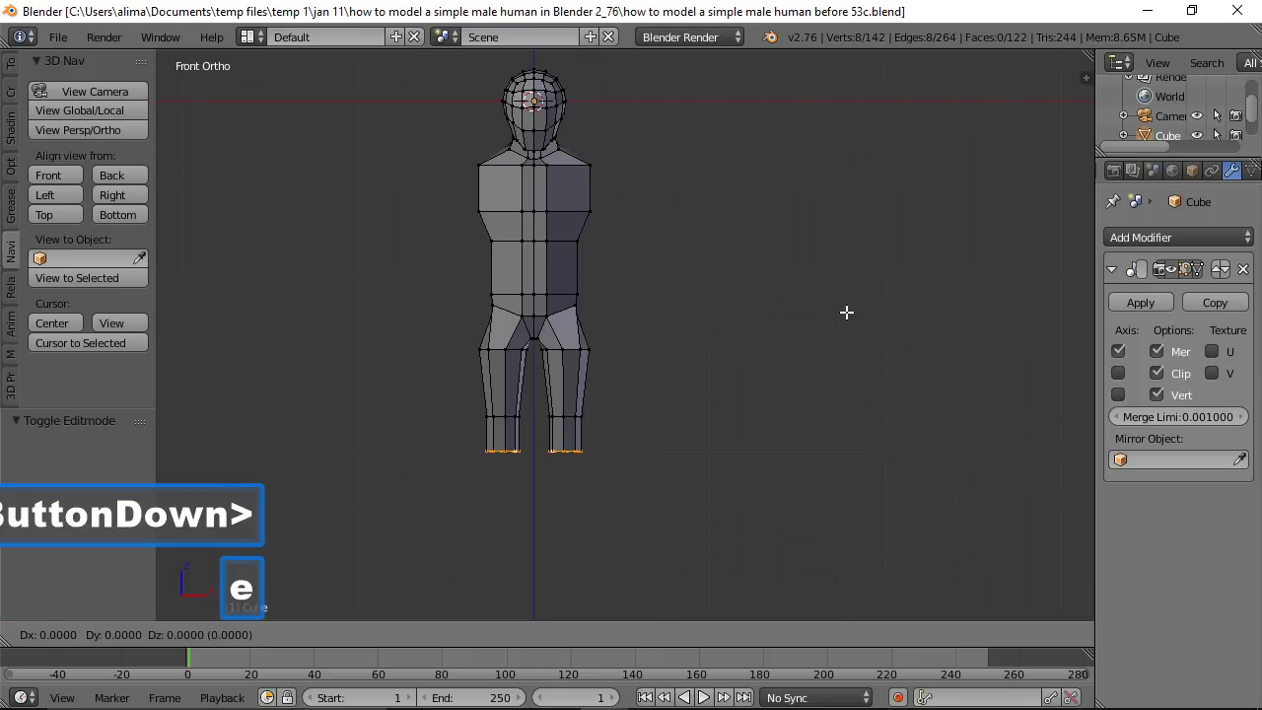
pyautogui.press('z')
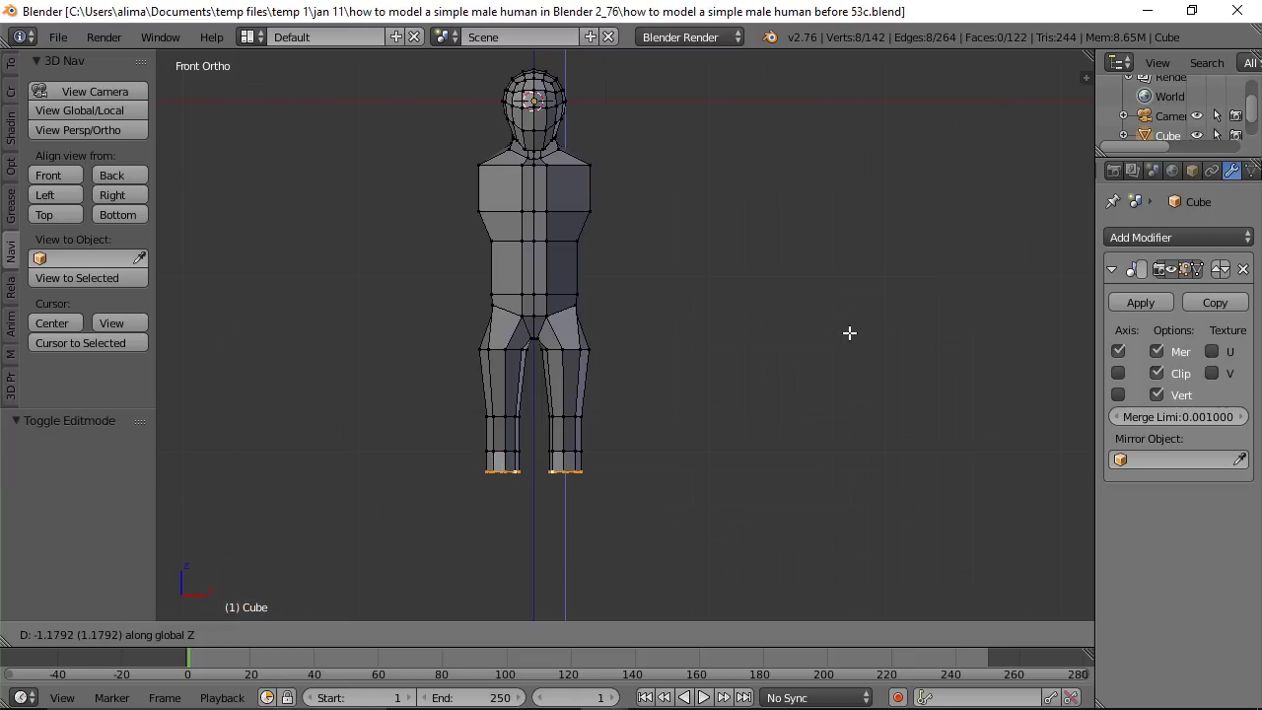
pyautogui.click(849, 335)
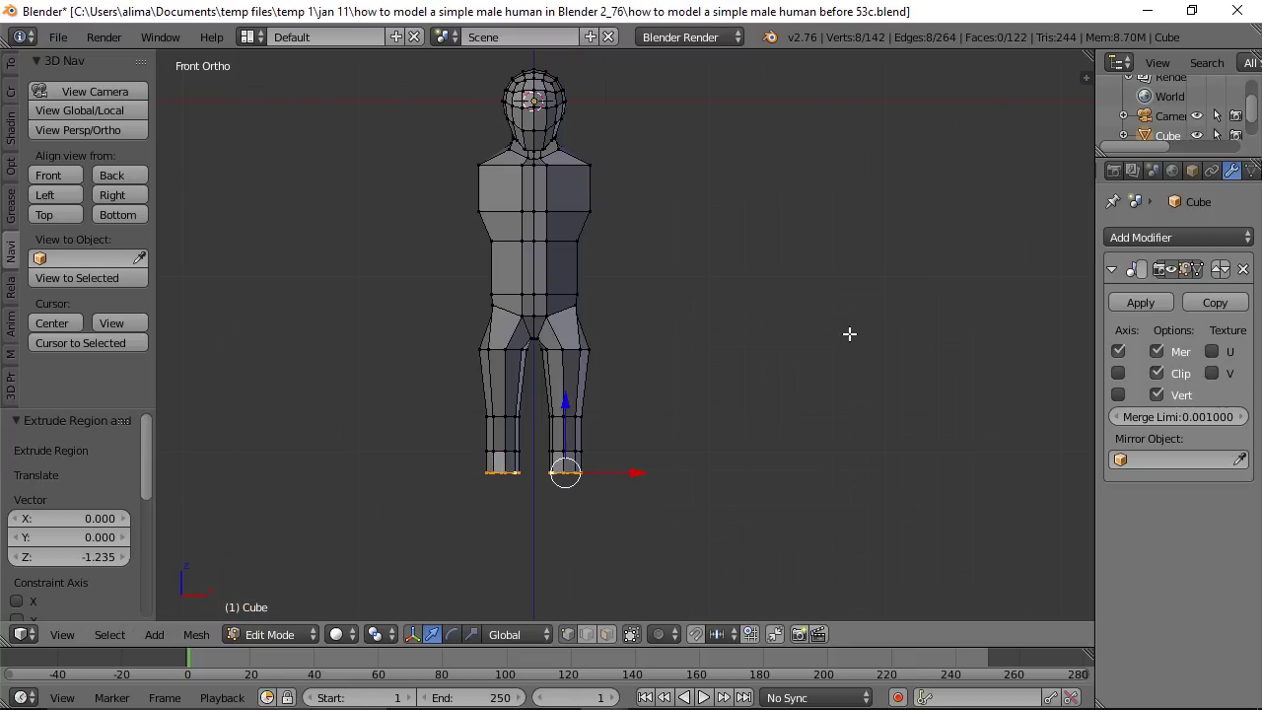
# Step: Widen the new calf loop by about 1.404 along X and save as "how to model a simple male human before 54c.blend"
pyautogui.press('s')
pyautogui.press('x')
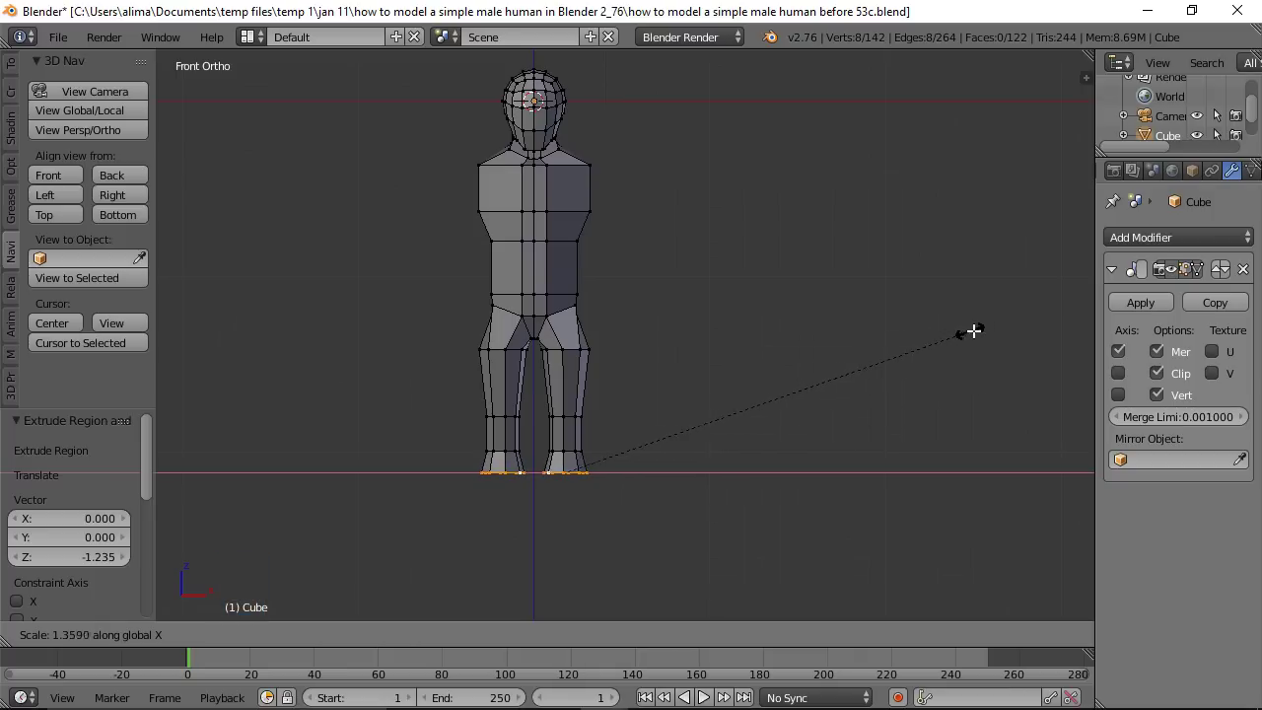
pyautogui.click(984, 330)
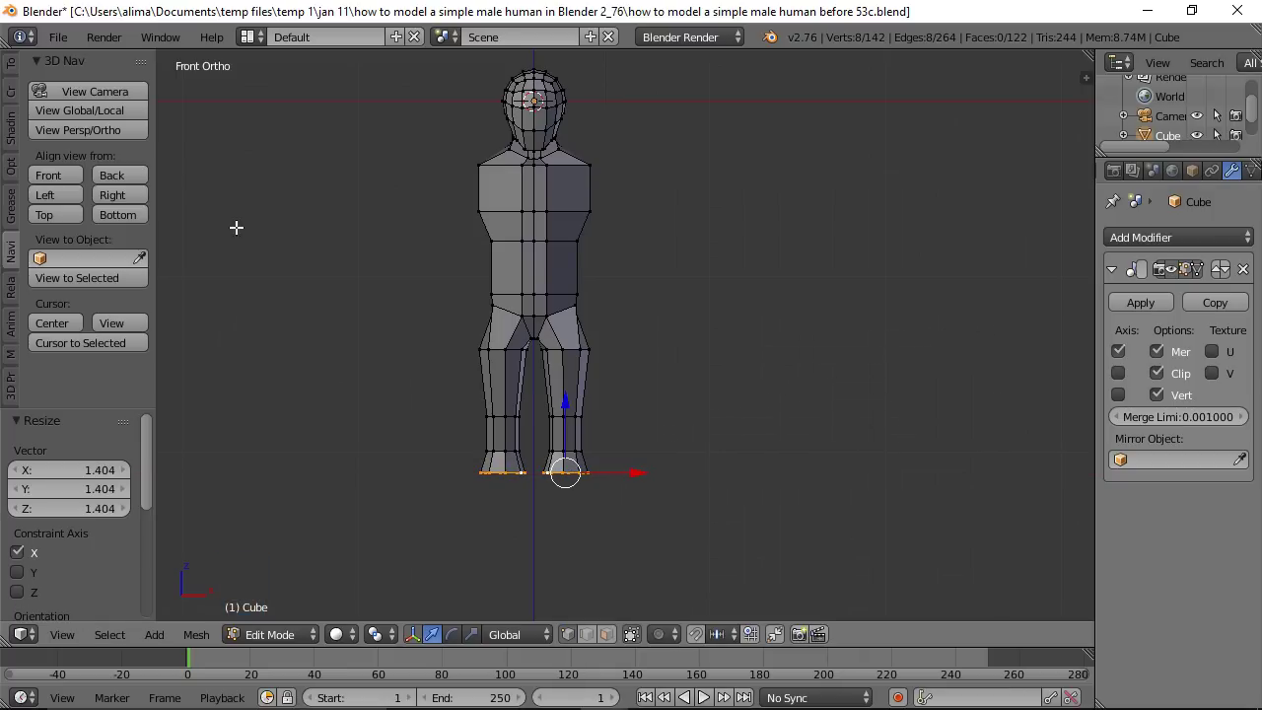
pyautogui.click(128, 190)
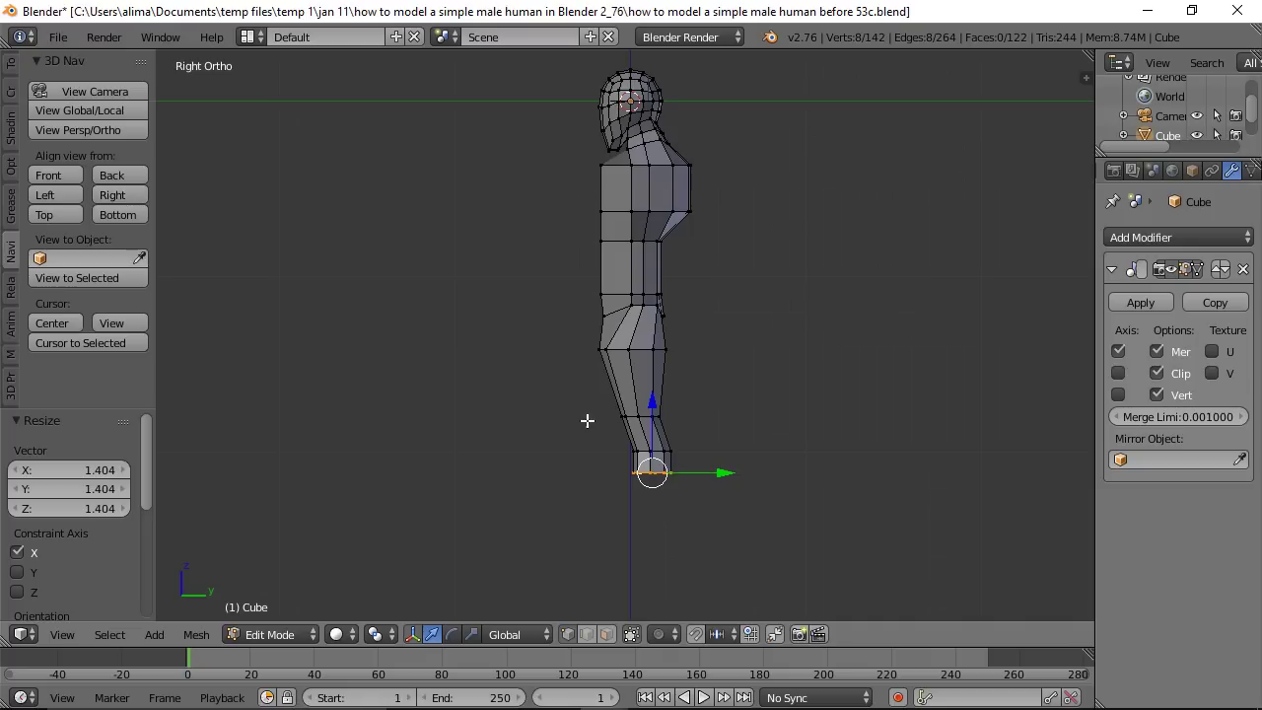
pyautogui.hotkey('ctrl', 'alt', 's')
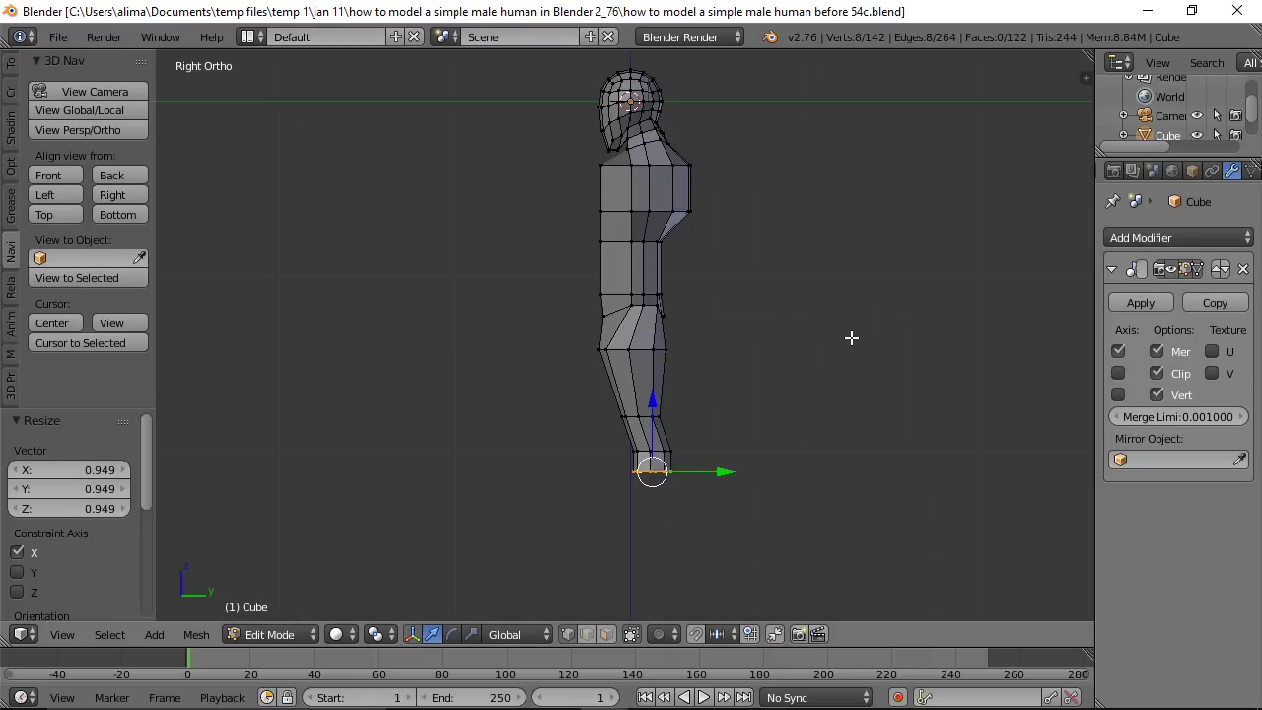
# Step: Scale the calf loop by about 1.408 and move it back about 0.505 along Y, saving as "how to model a simple male human before 55c.blend"
pyautogui.press('s')
pyautogui.press('y')
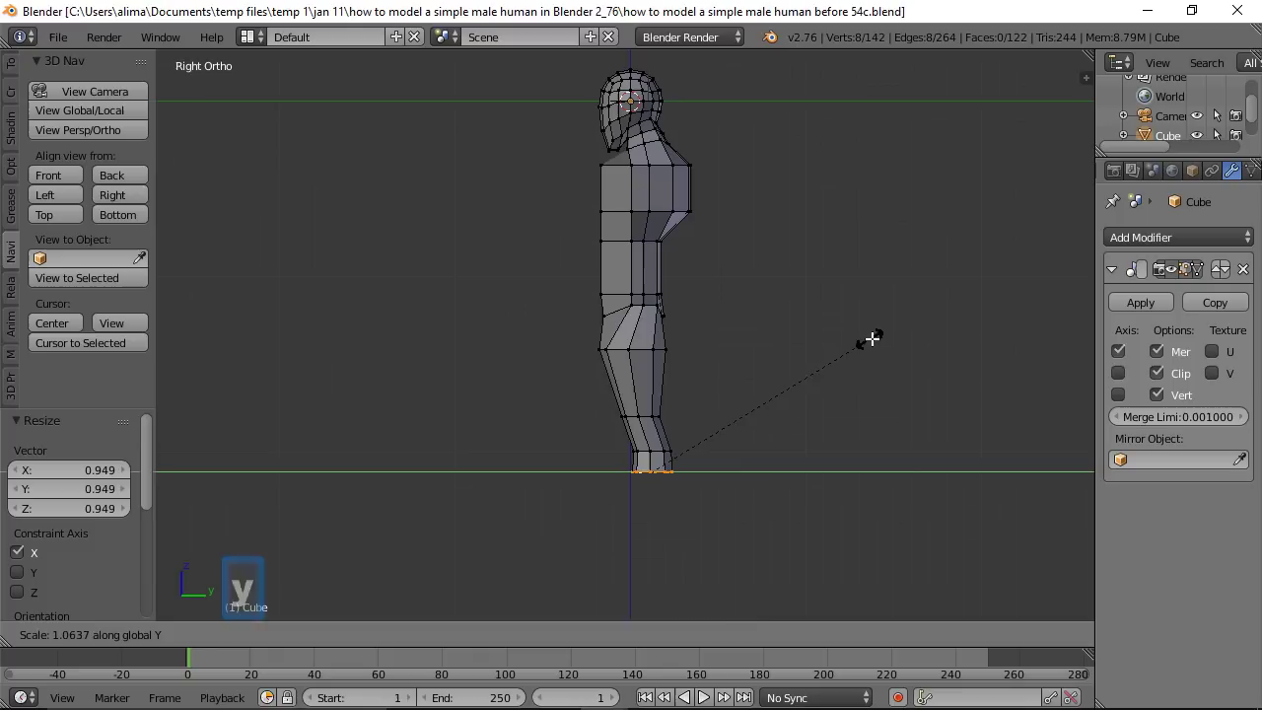
pyautogui.click(966, 349)
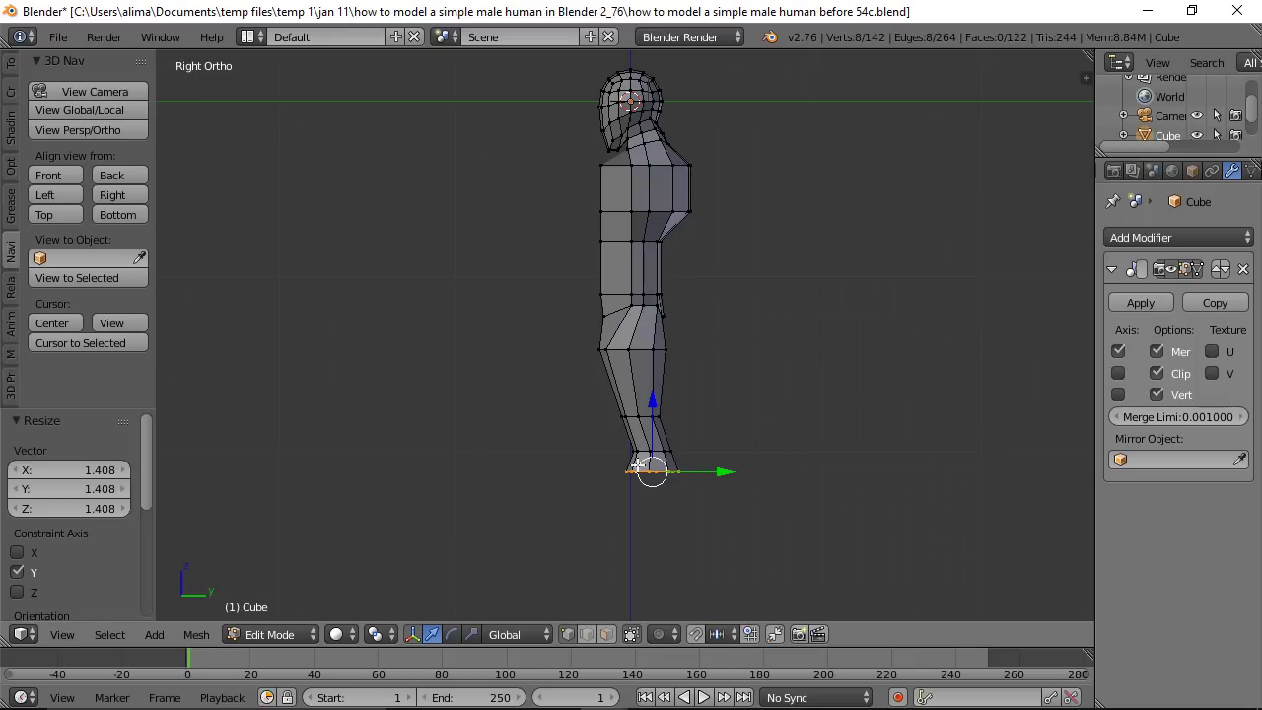
pyautogui.moveTo(722, 470); pyautogui.dragTo(729, 466)
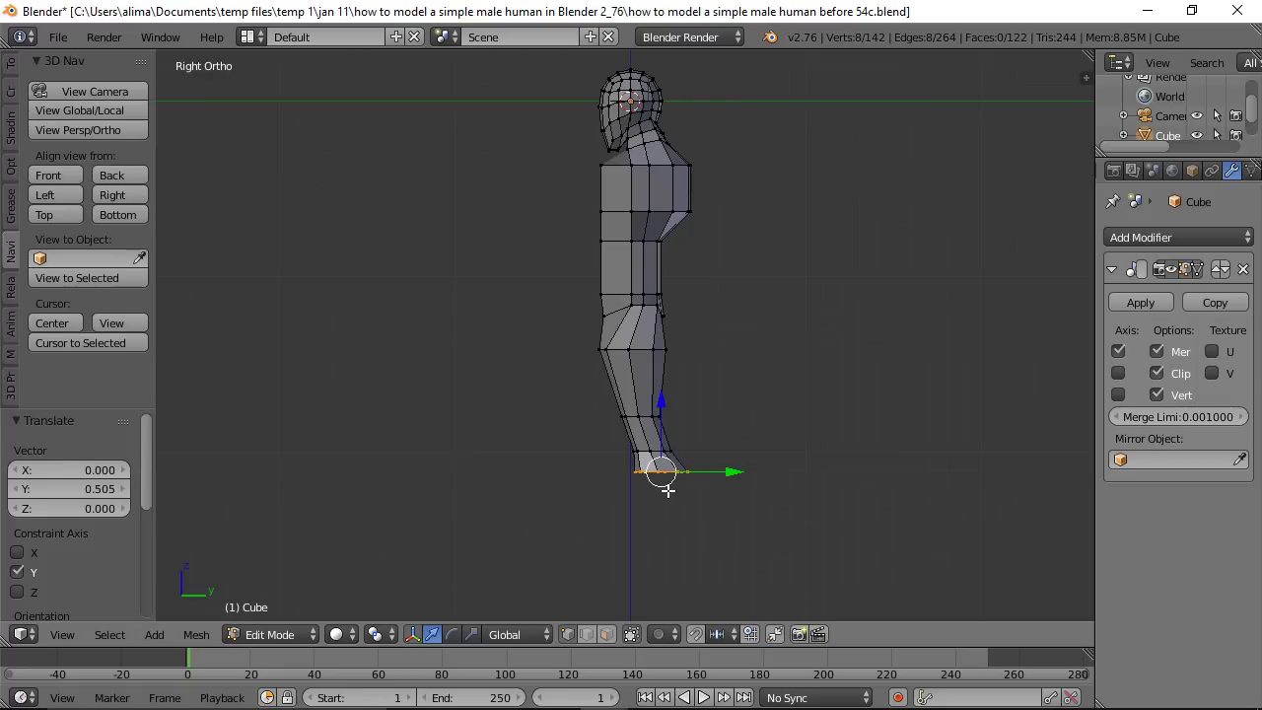
pyautogui.hotkey('ctrl', 'alt', 's')
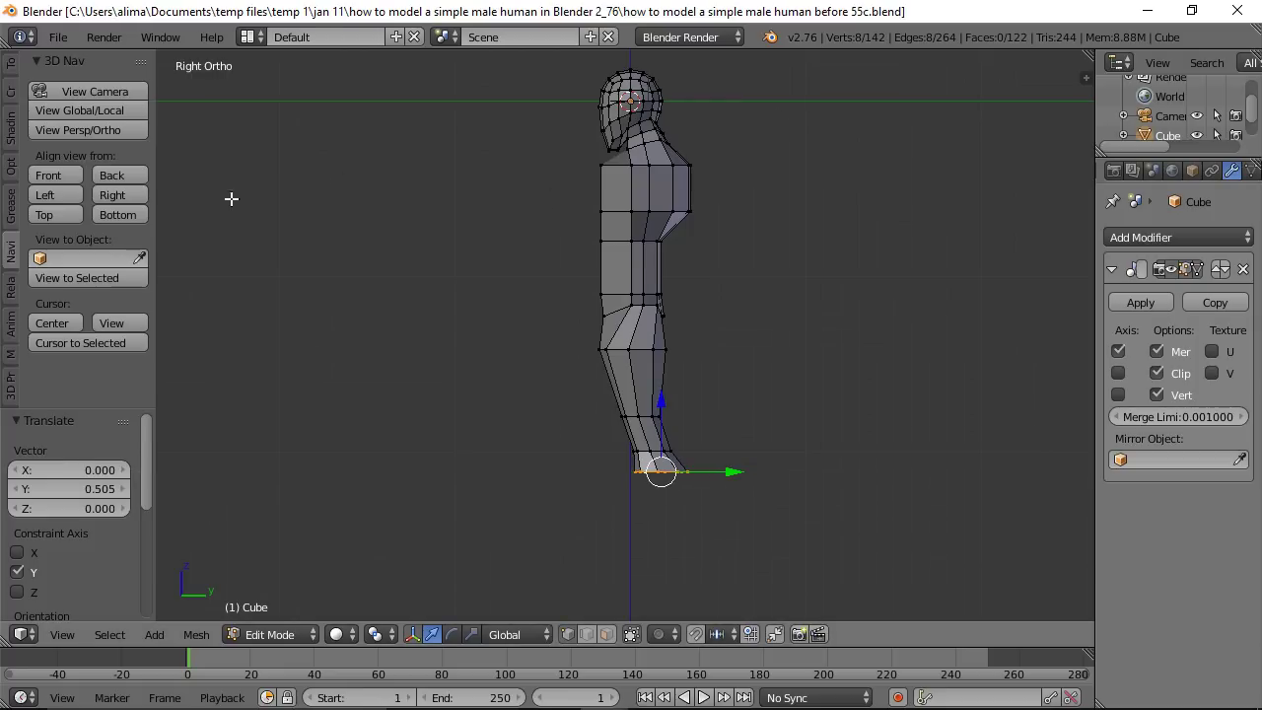
# Step: In the front view, extrude the calf loop about 2.639 straight down along Z to form the lower legs
pyautogui.click(48, 176)
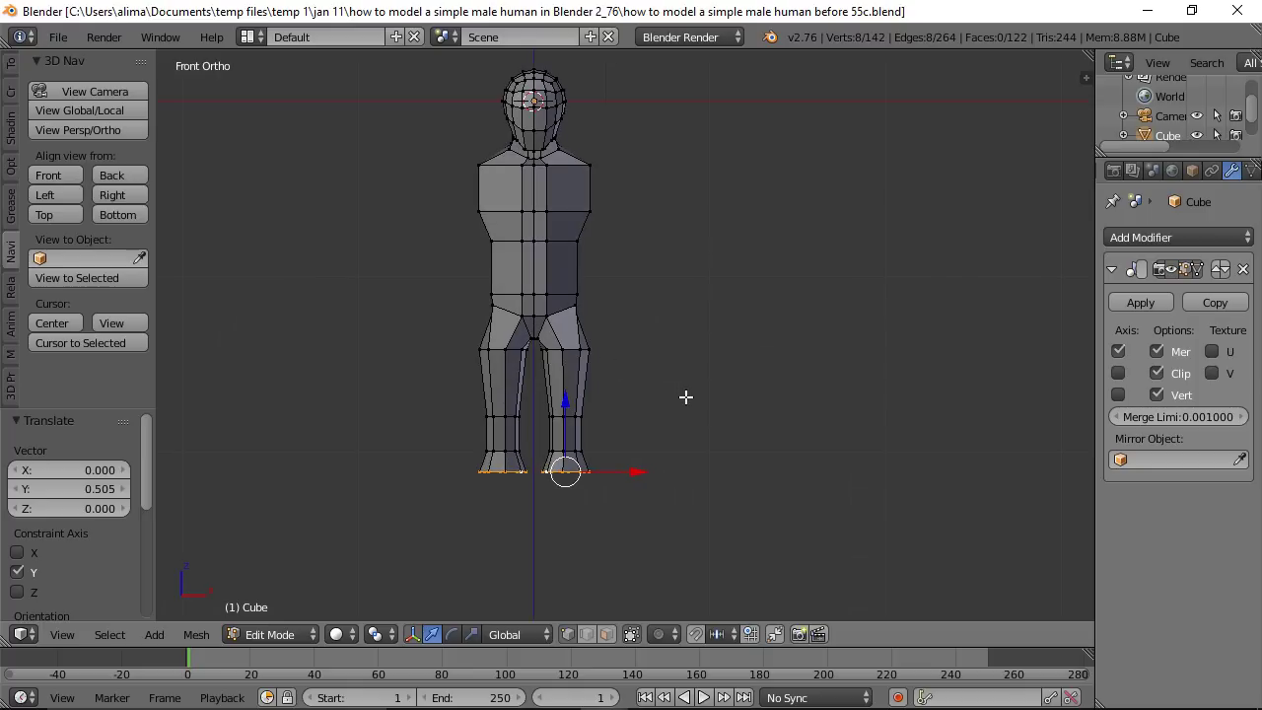
pyautogui.press('e')
pyautogui.press('z')
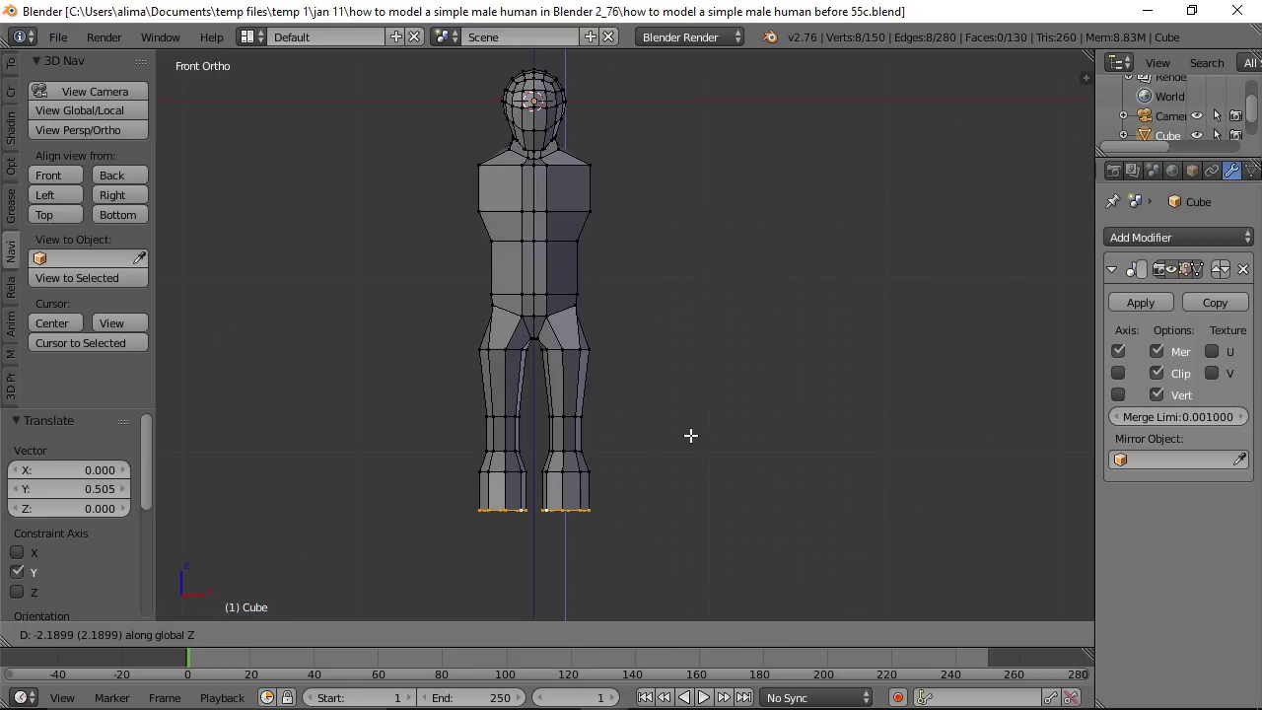
pyautogui.click(694, 444)
# Step: Narrow the bottom leg loop along X and save as "how to model a simple male human before 56c.blend"
pyautogui.press('s')
pyautogui.press('x')
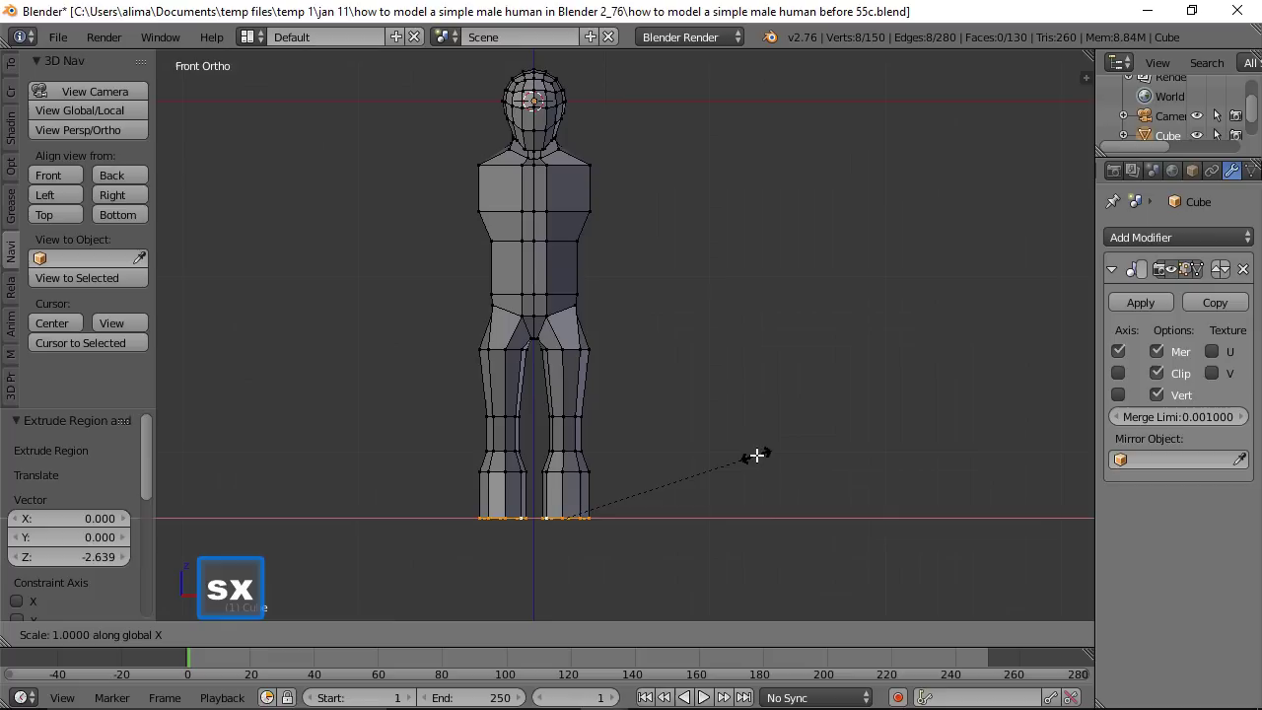
pyautogui.click(671, 490)
pyautogui.hotkey('ctrl', 'alt', 's')
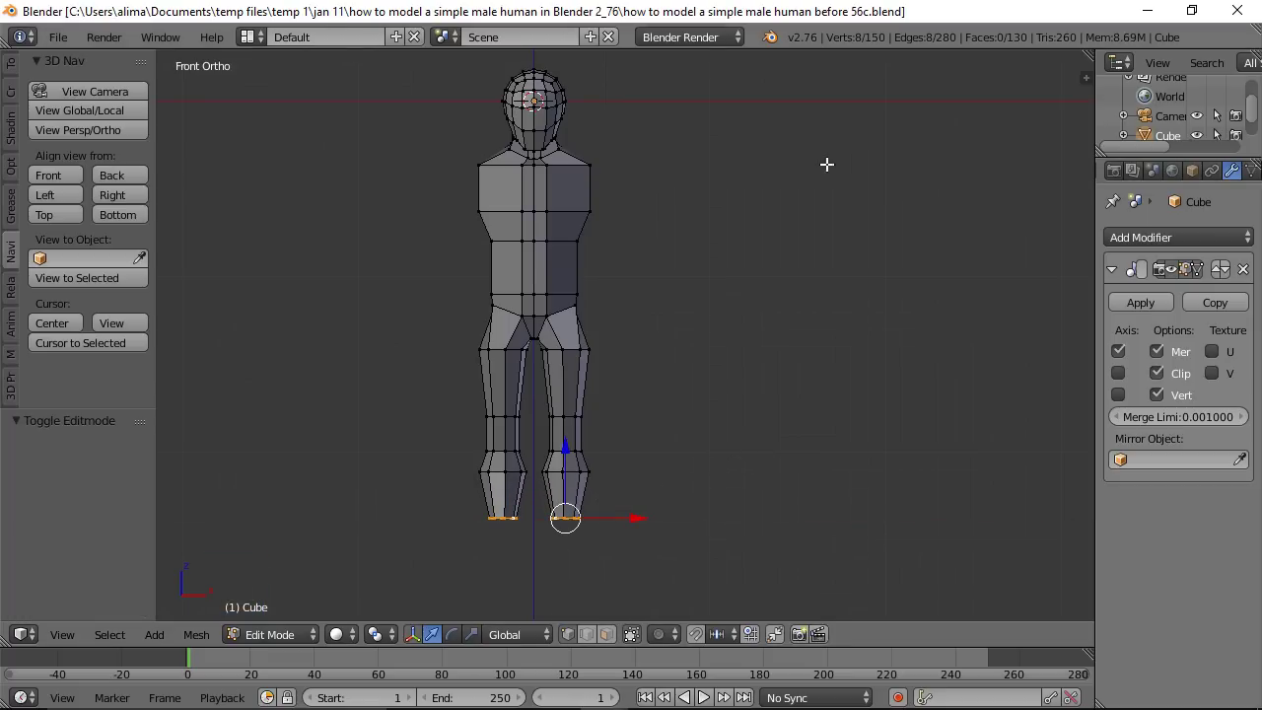
# Step: Scale the bottom leg loop by about 0.748 along X and about 0.446 along Y to slim the ankles
pyautogui.press('s')
pyautogui.press('x')
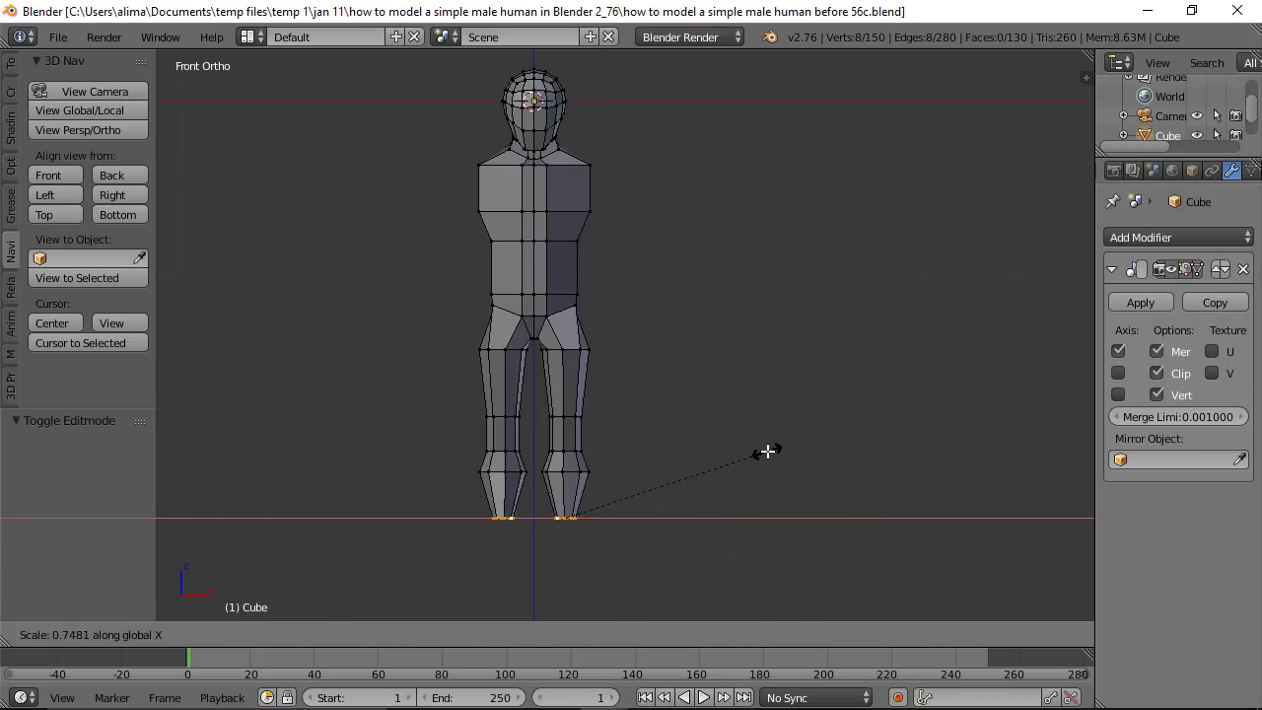
pyautogui.click(767, 450)
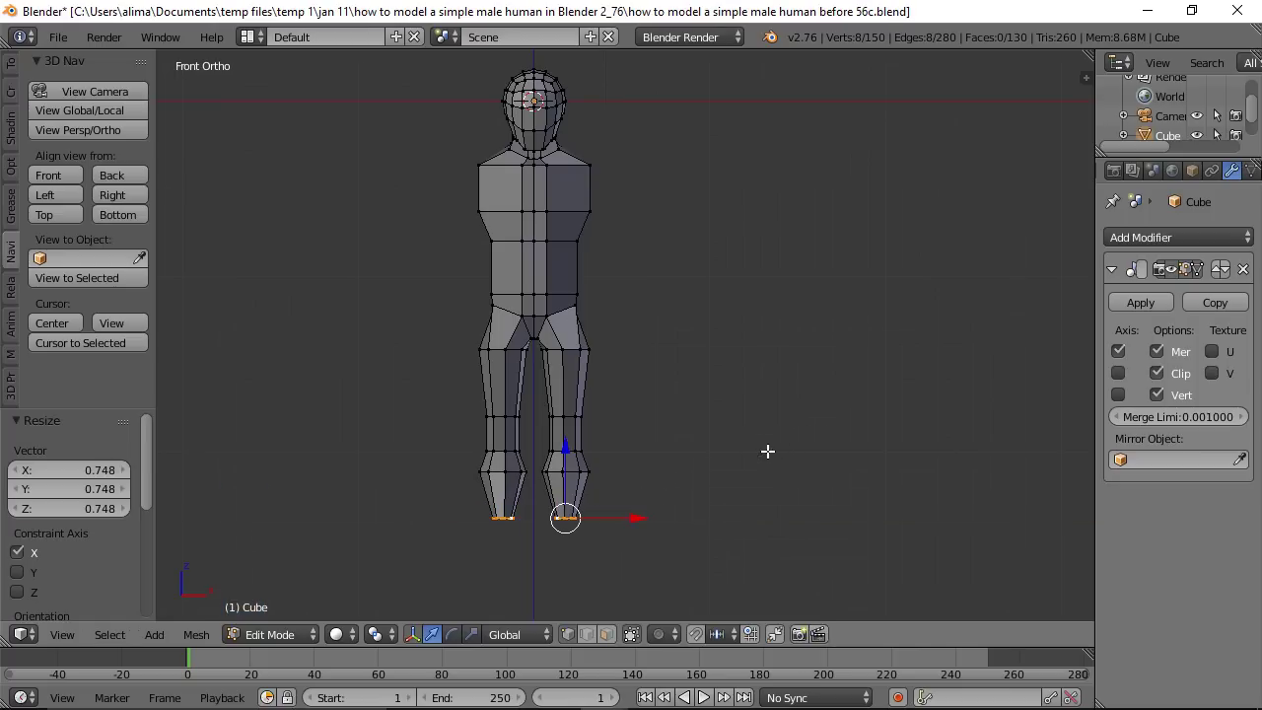
pyautogui.click(134, 194)
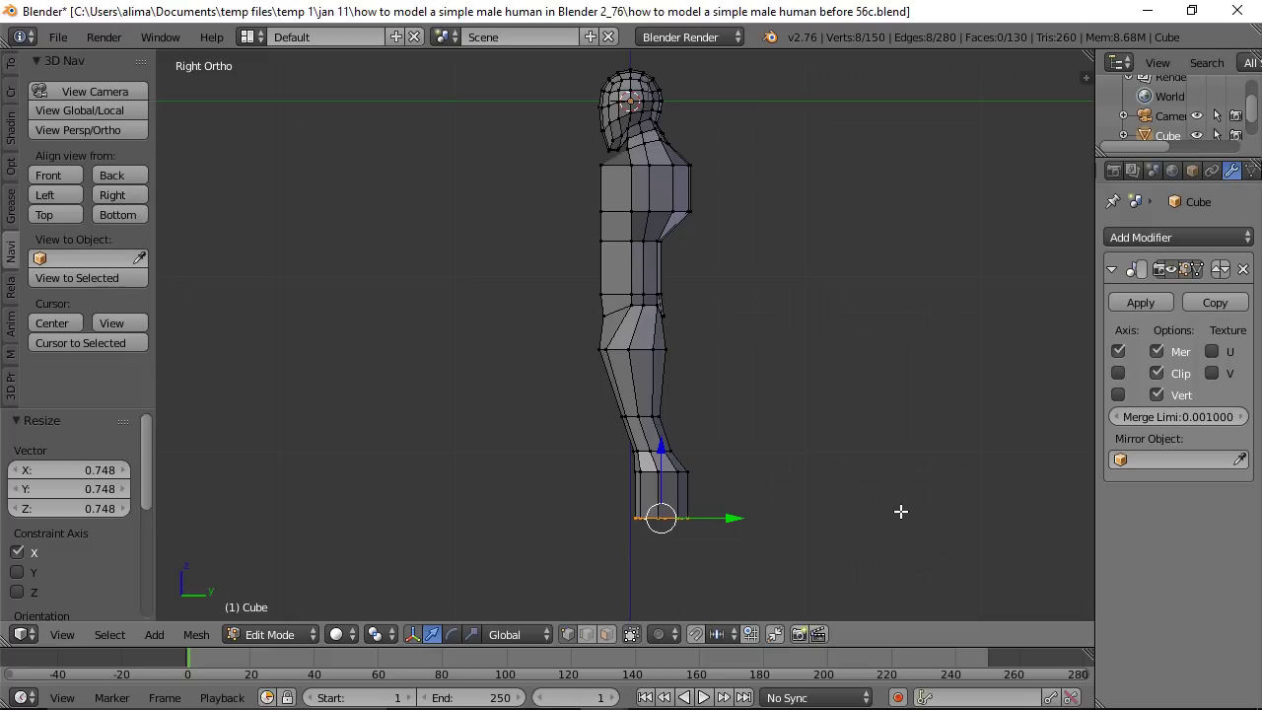
pyautogui.press('s')
pyautogui.press('y')
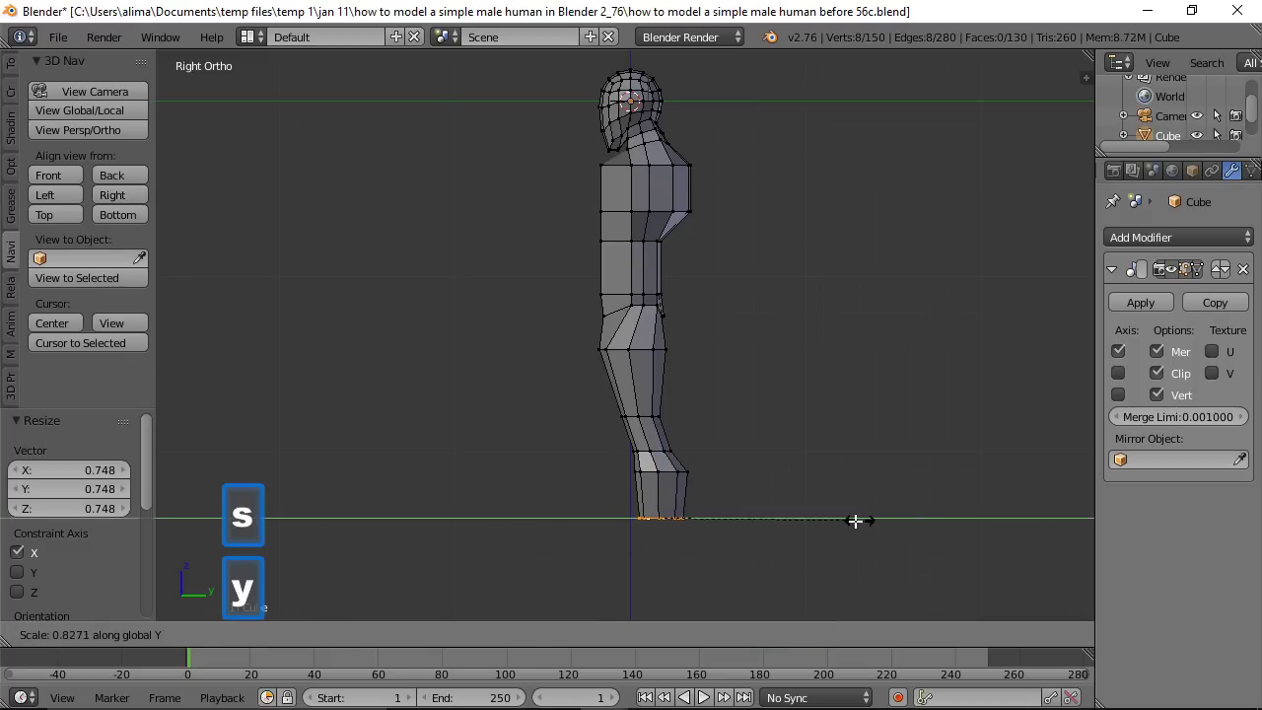
pyautogui.click(769, 523)
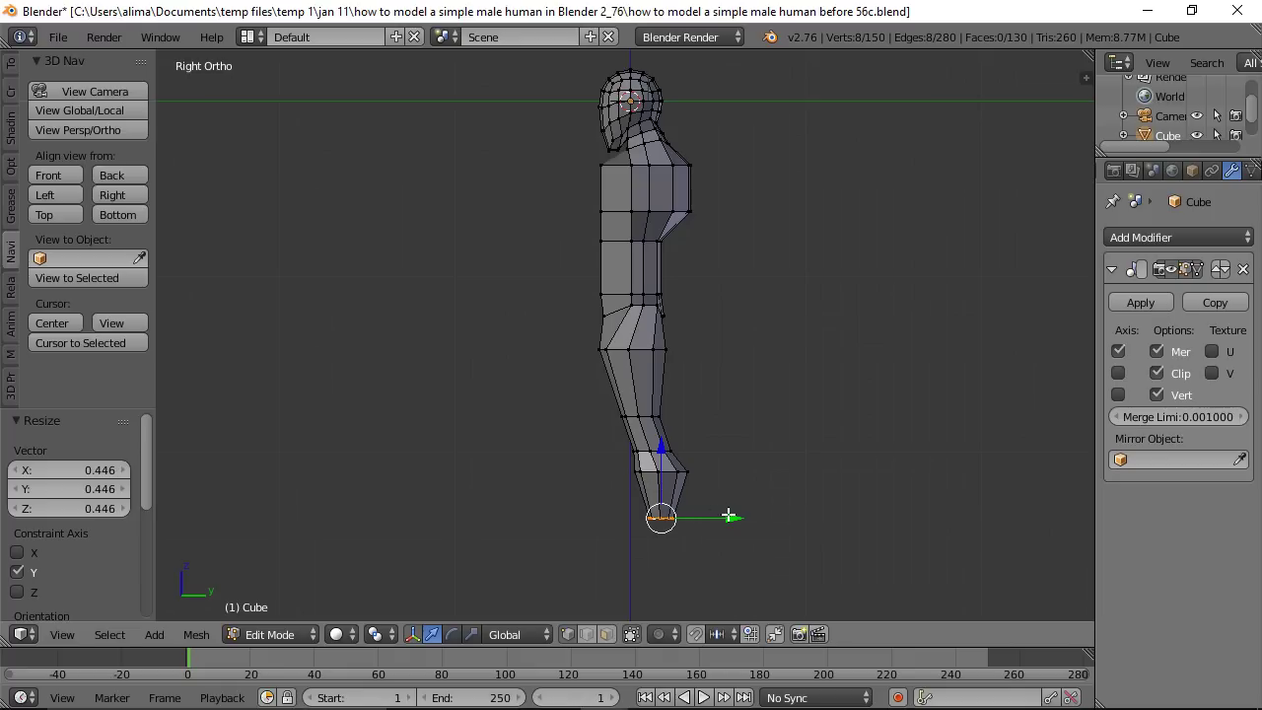
# Step: Move the selected bottom edge loop of the lower leg about -0.45 units along the Y axis
pyautogui.press('g')
pyautogui.press('y')
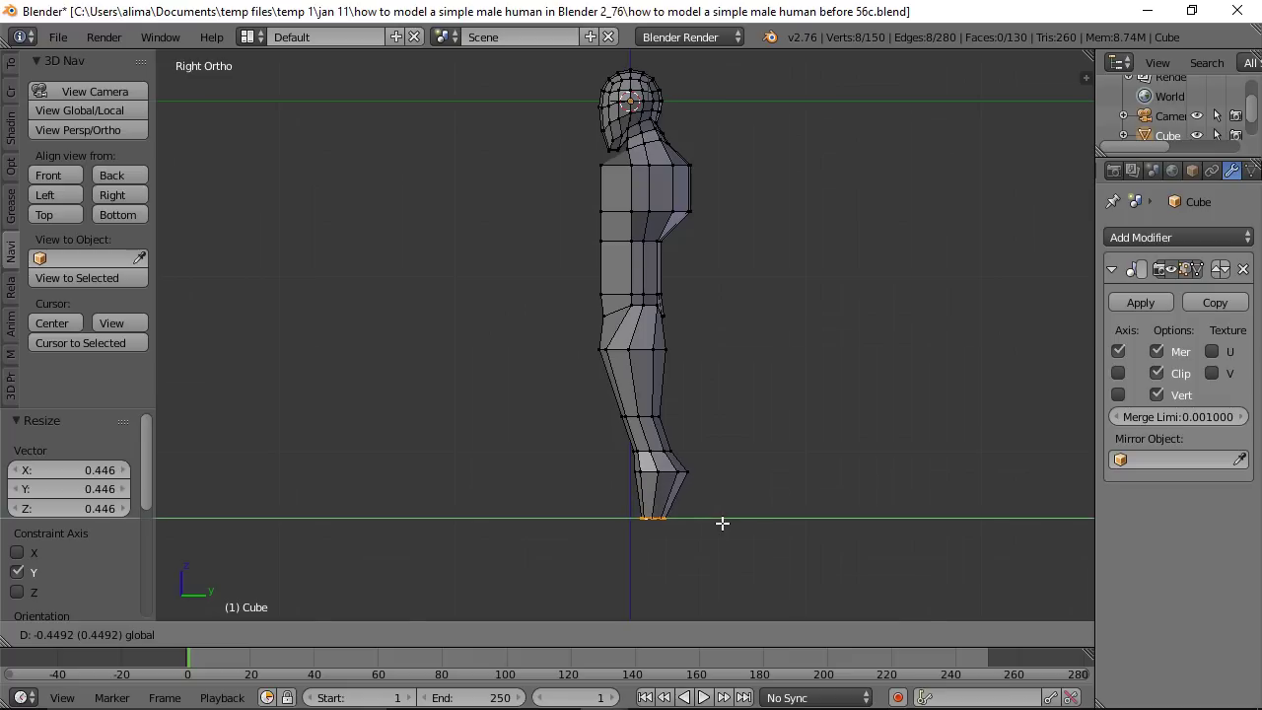
pyautogui.click(721, 524)
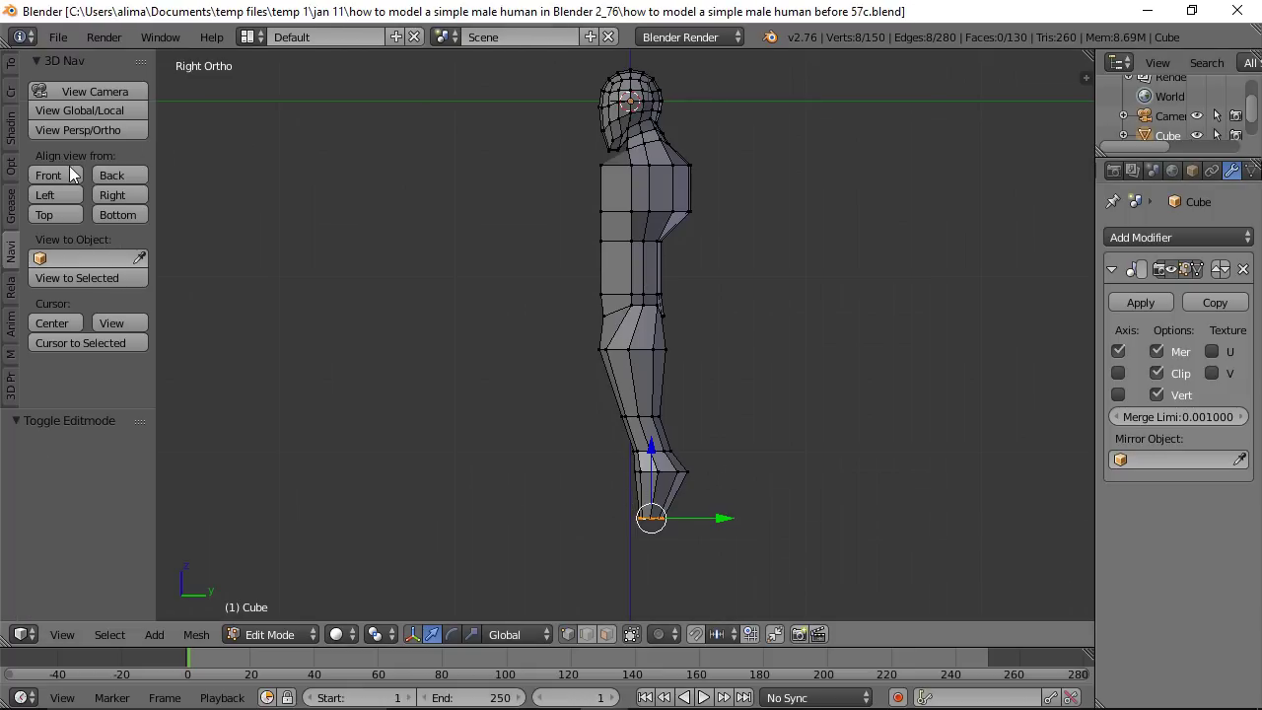
# Step: Extrude the bottom leg loop about 1.12 units down along Z in front view and save the file as version 58c
pyautogui.click(67, 174)
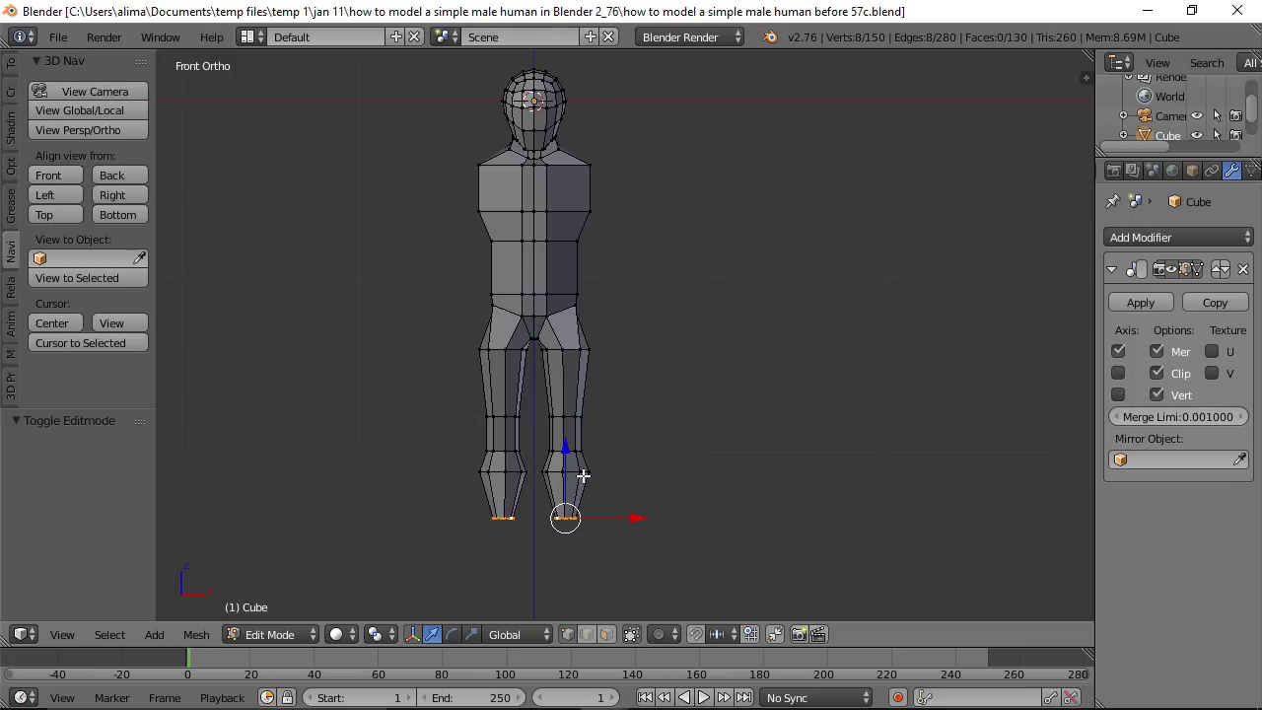
pyautogui.press('e')
pyautogui.press('z')
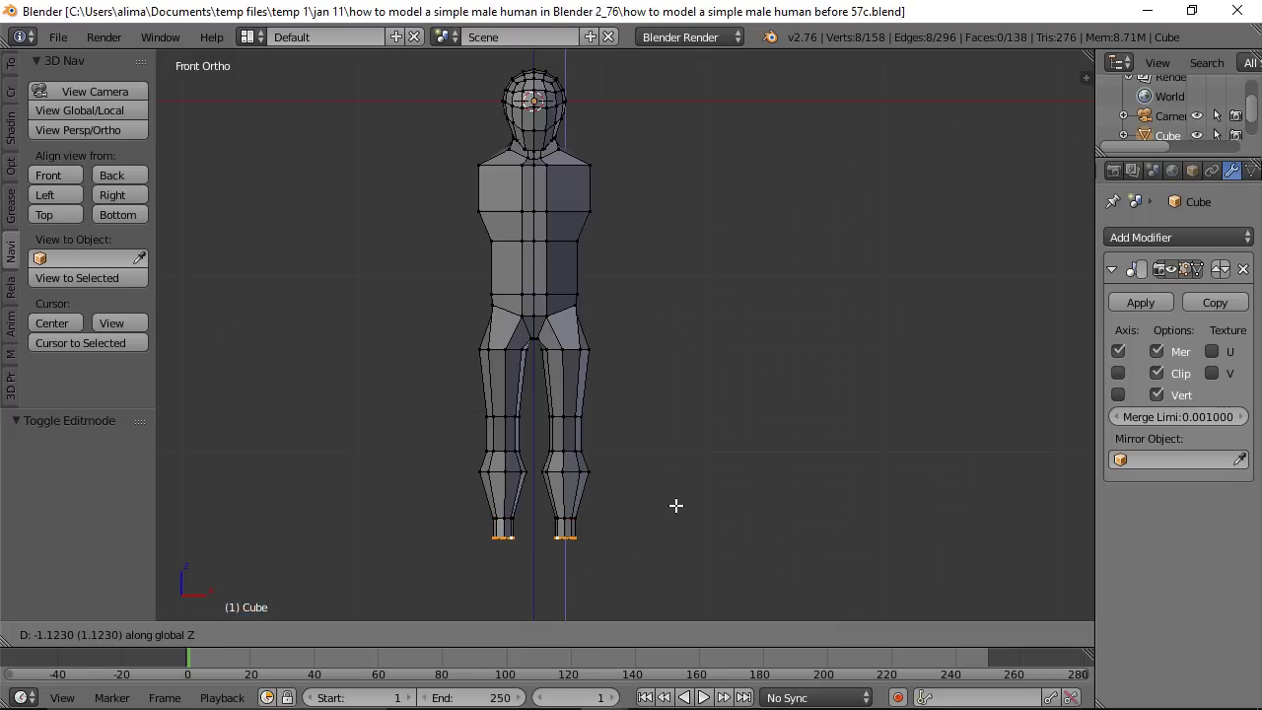
pyautogui.click(676, 505)
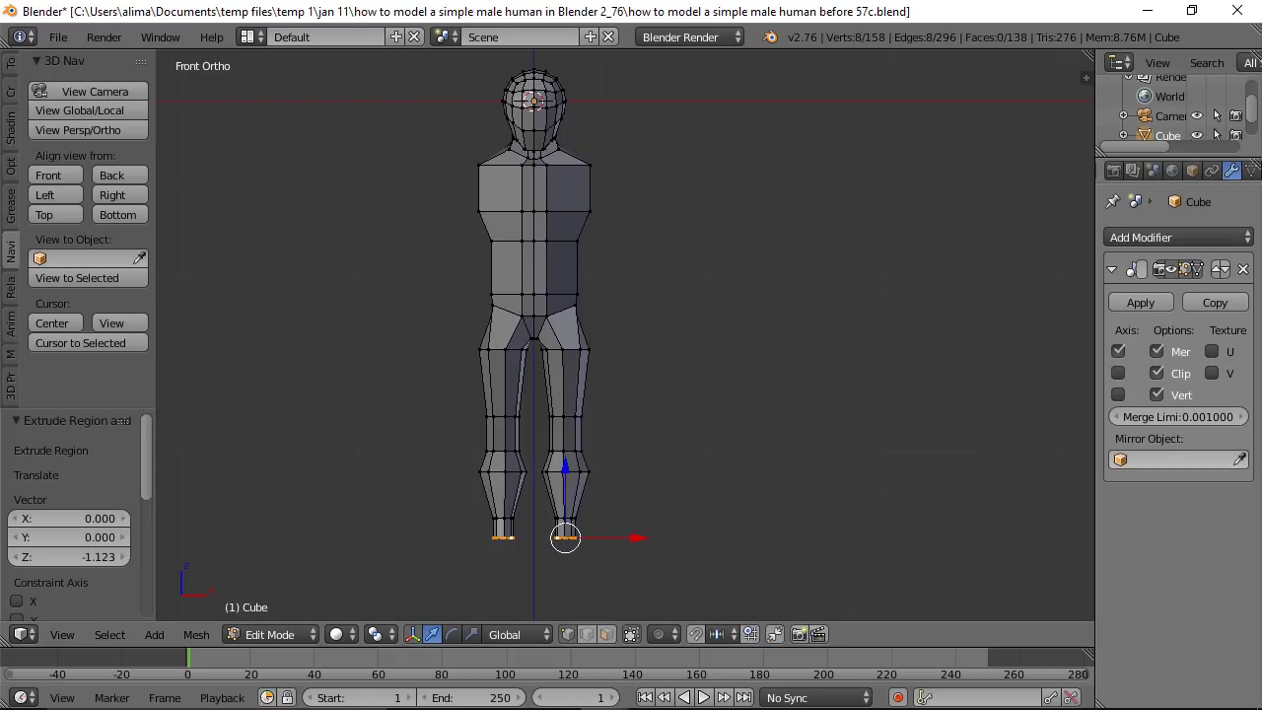
pyautogui.hotkey('ctrl', 'alt', 's')
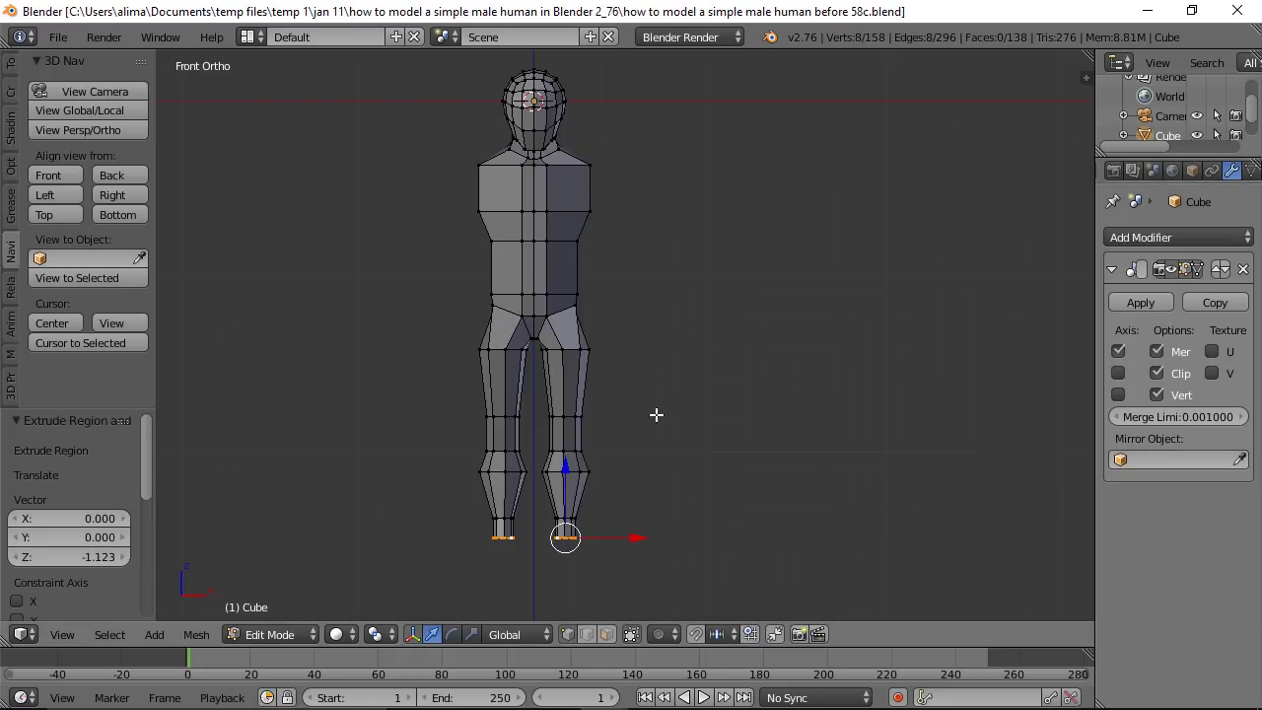
# Step: Select the two adjacent front edges along the bottom of the ankle in edge select mode and save the file as version 59c
pyautogui.press('b')
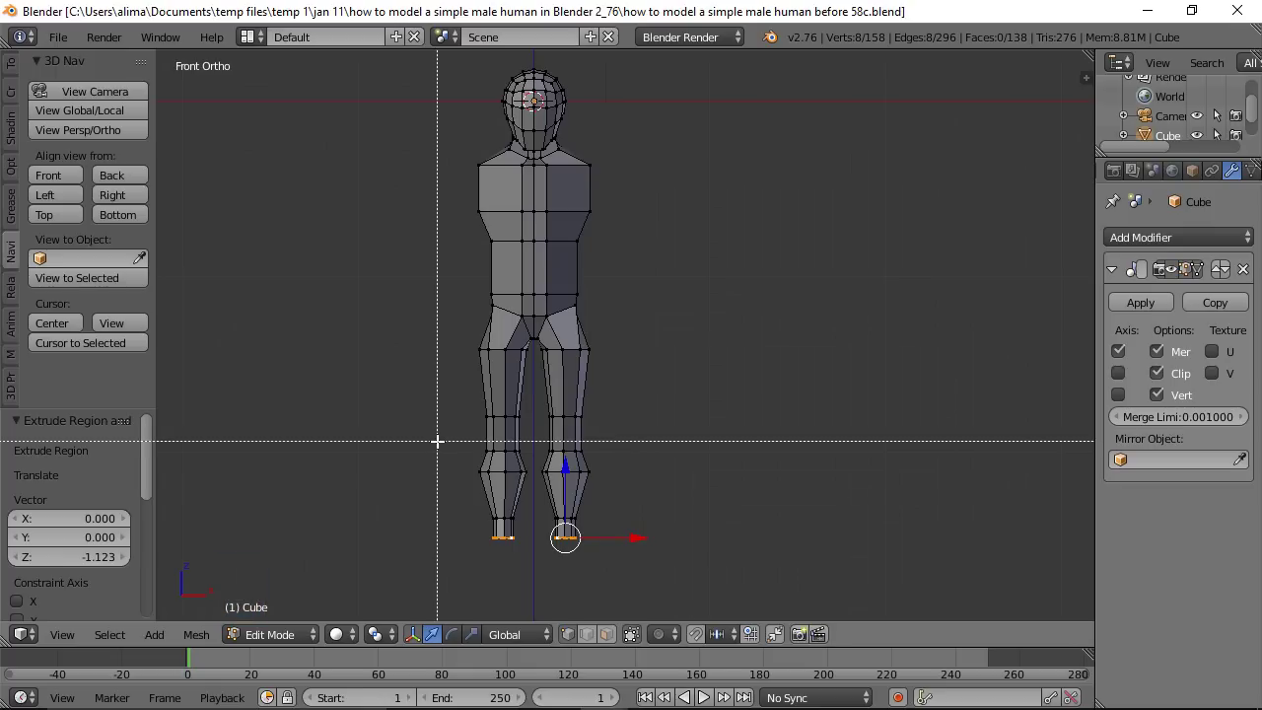
pyautogui.moveTo(442, 484); pyautogui.dragTo(642, 581)
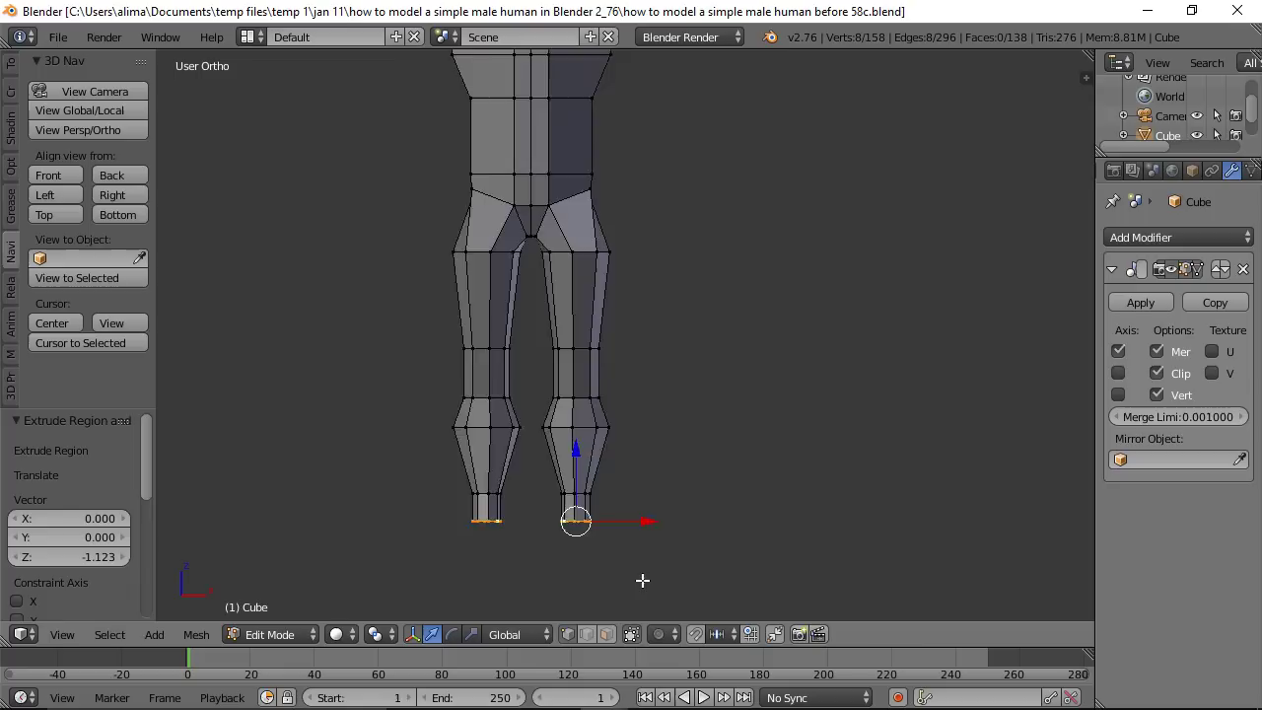
pyautogui.moveTo(810, 413); pyautogui.dragTo(743, 482, button='middle')
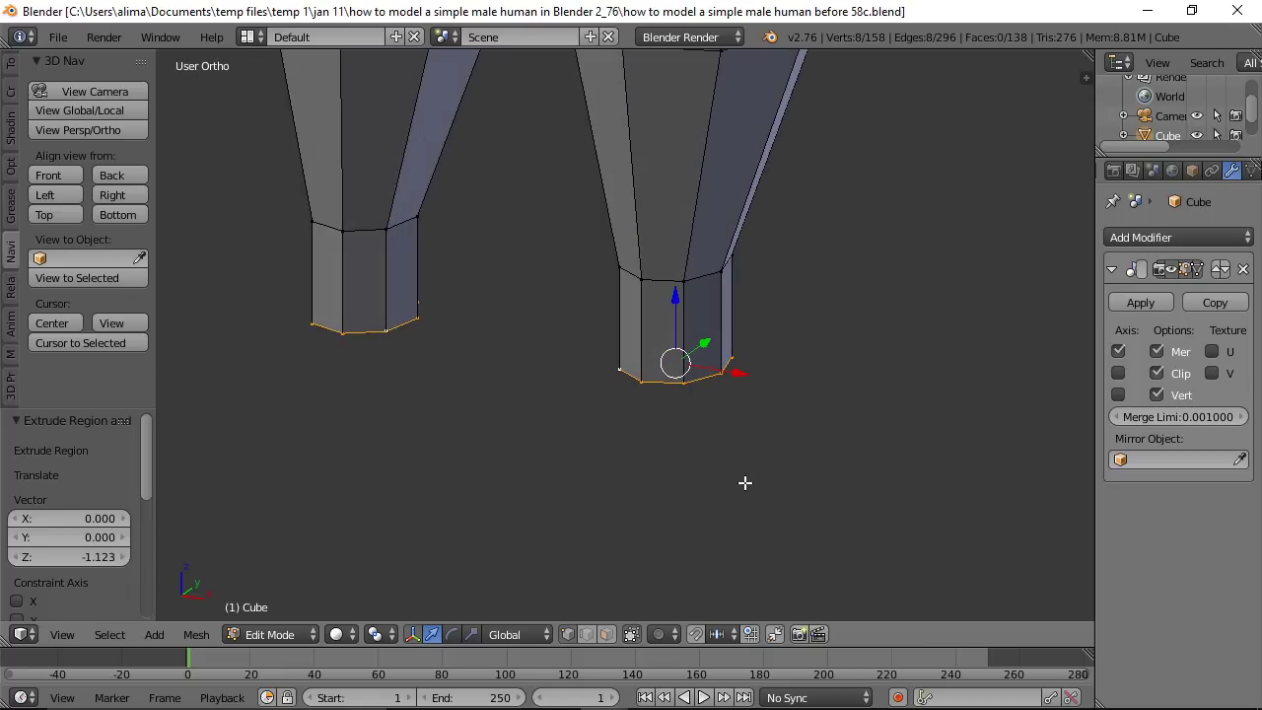
pyautogui.click(588, 631)
pyautogui.rightClick(632, 375)
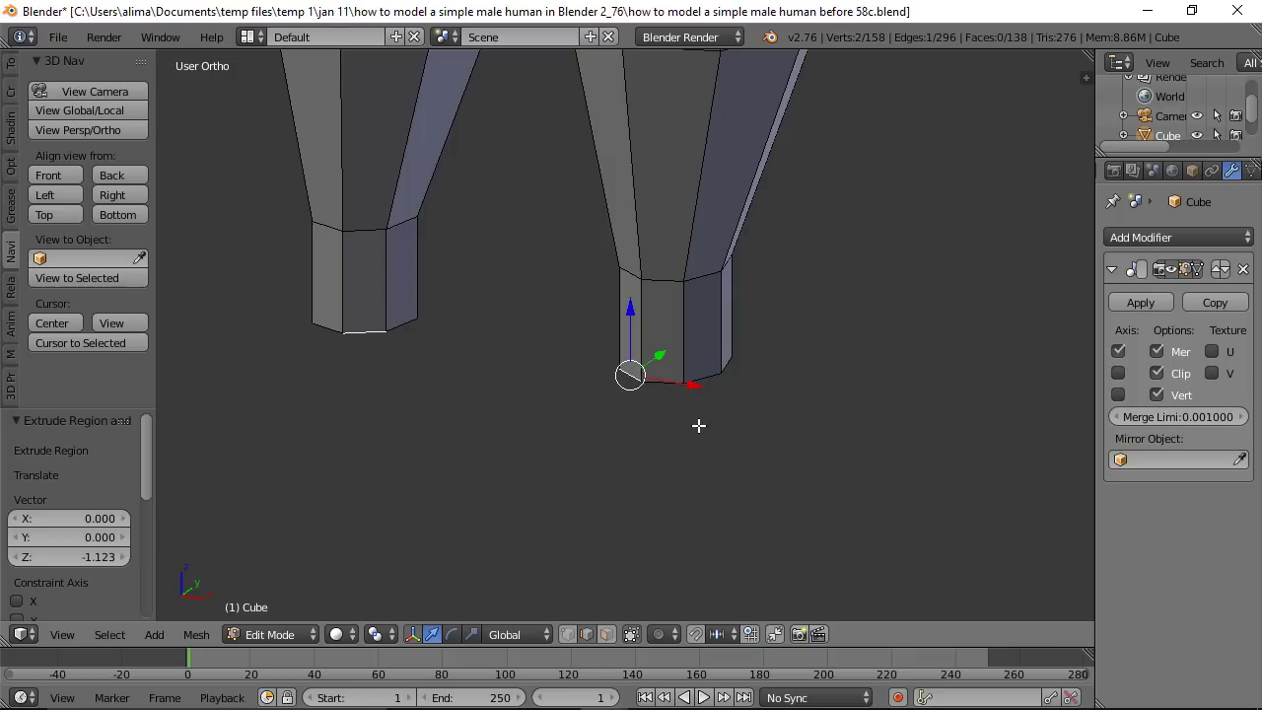
pyautogui.press('ctrl')
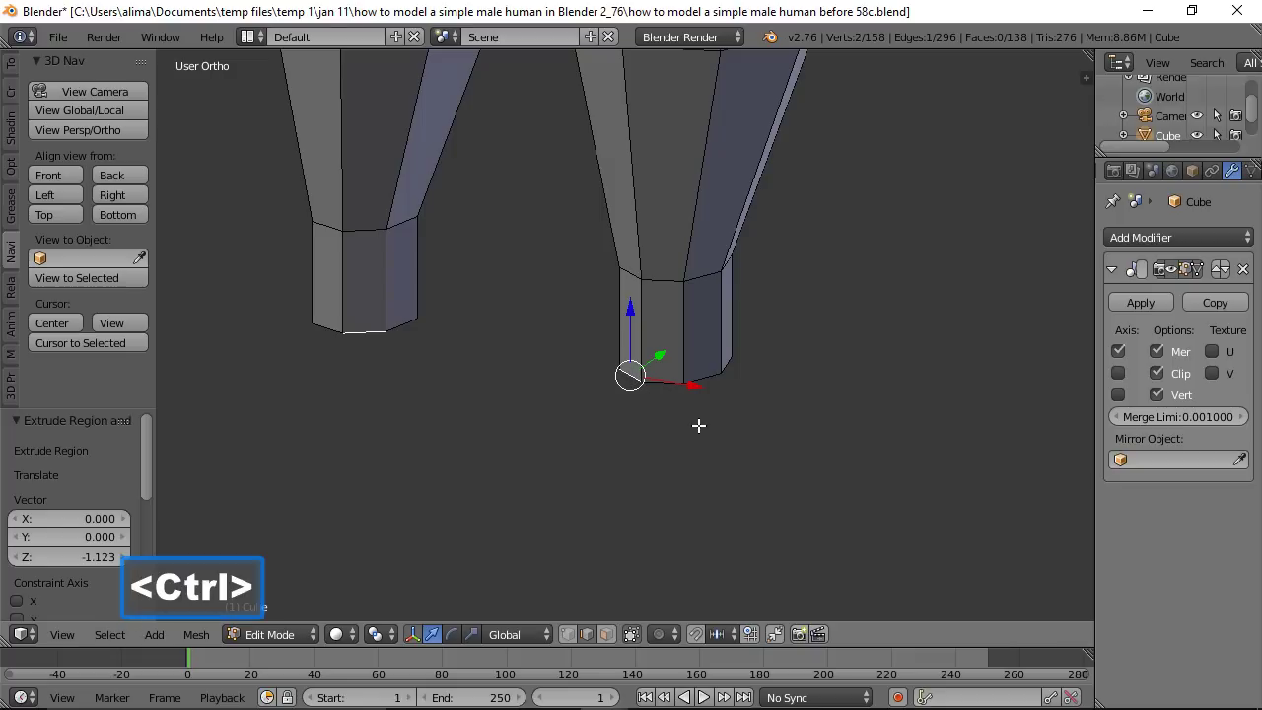
pyautogui.hotkey('ctrl', 'space')
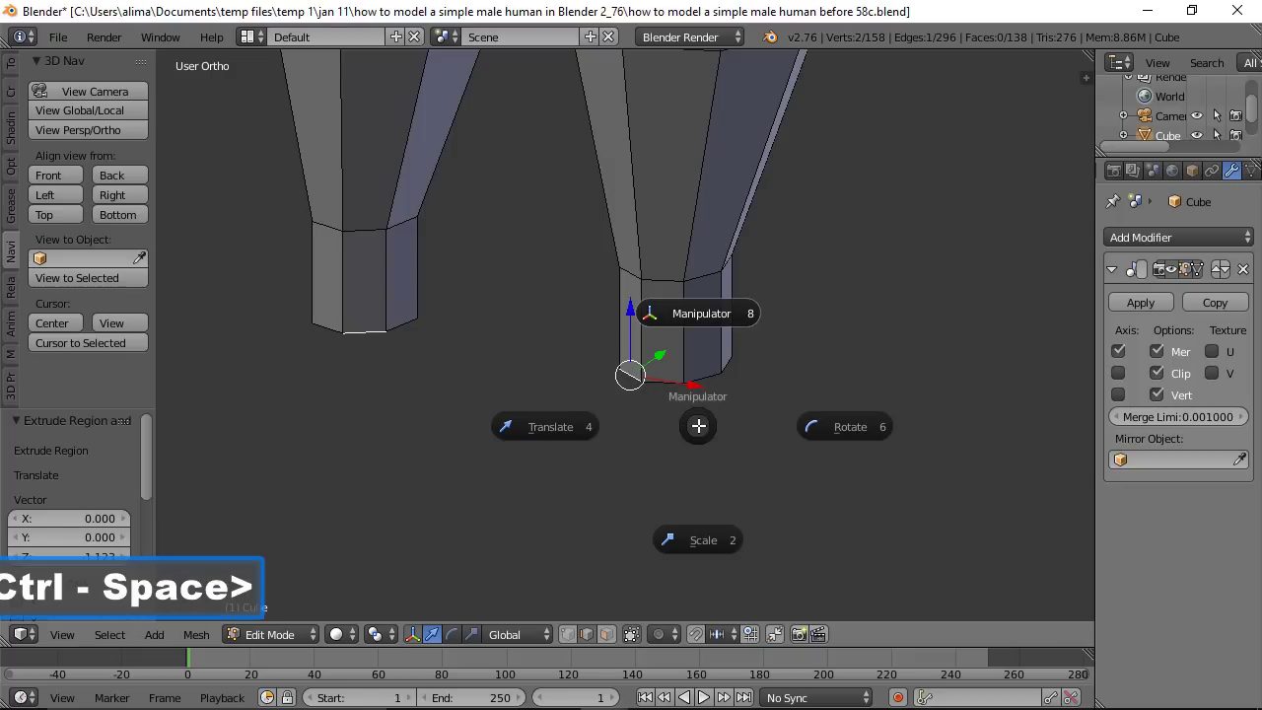
pyautogui.click(724, 315)
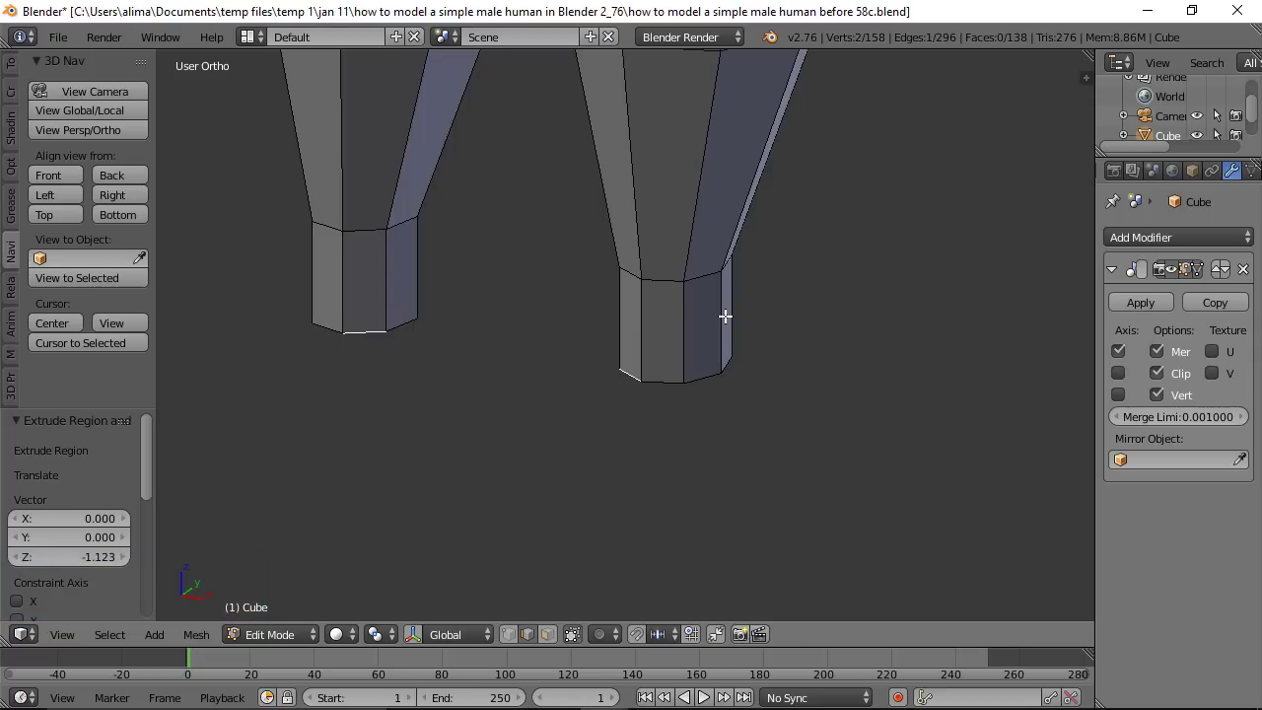
pyautogui.keyDown('shift'); pyautogui.rightClick(666, 383); pyautogui.keyUp('shift')
pyautogui.hotkey('ctrl', 'space')
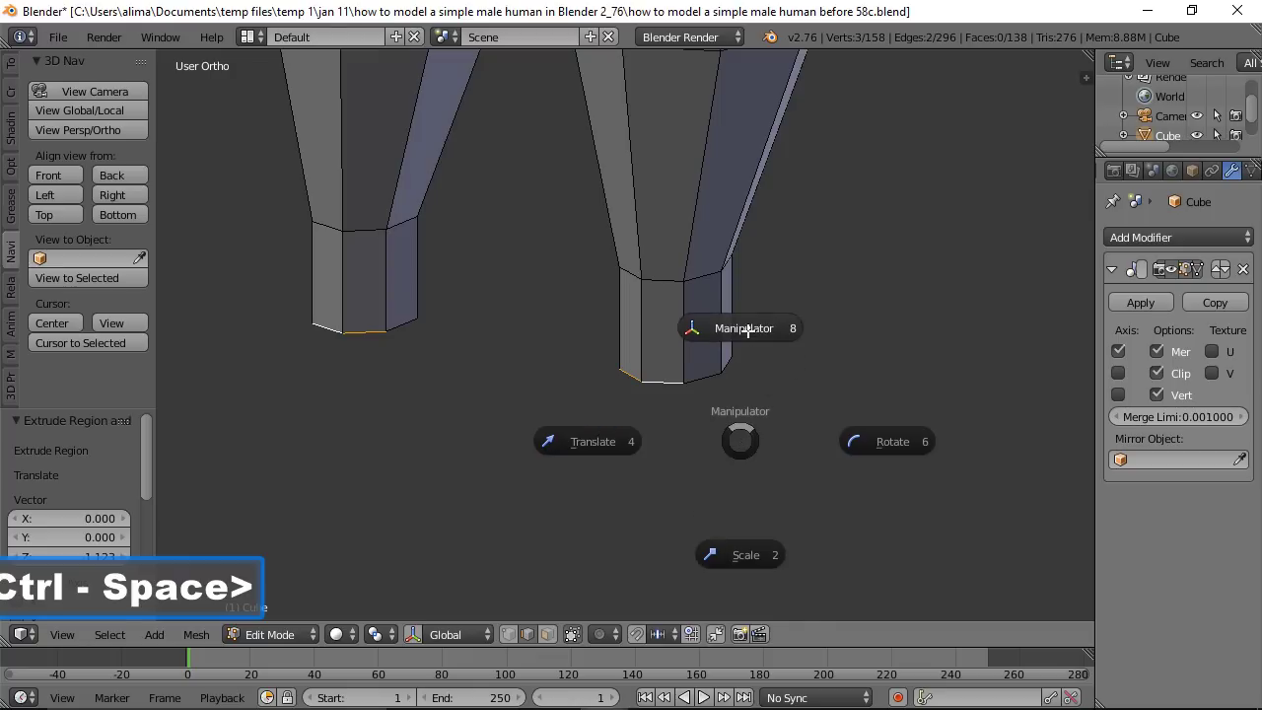
pyautogui.click(746, 330)
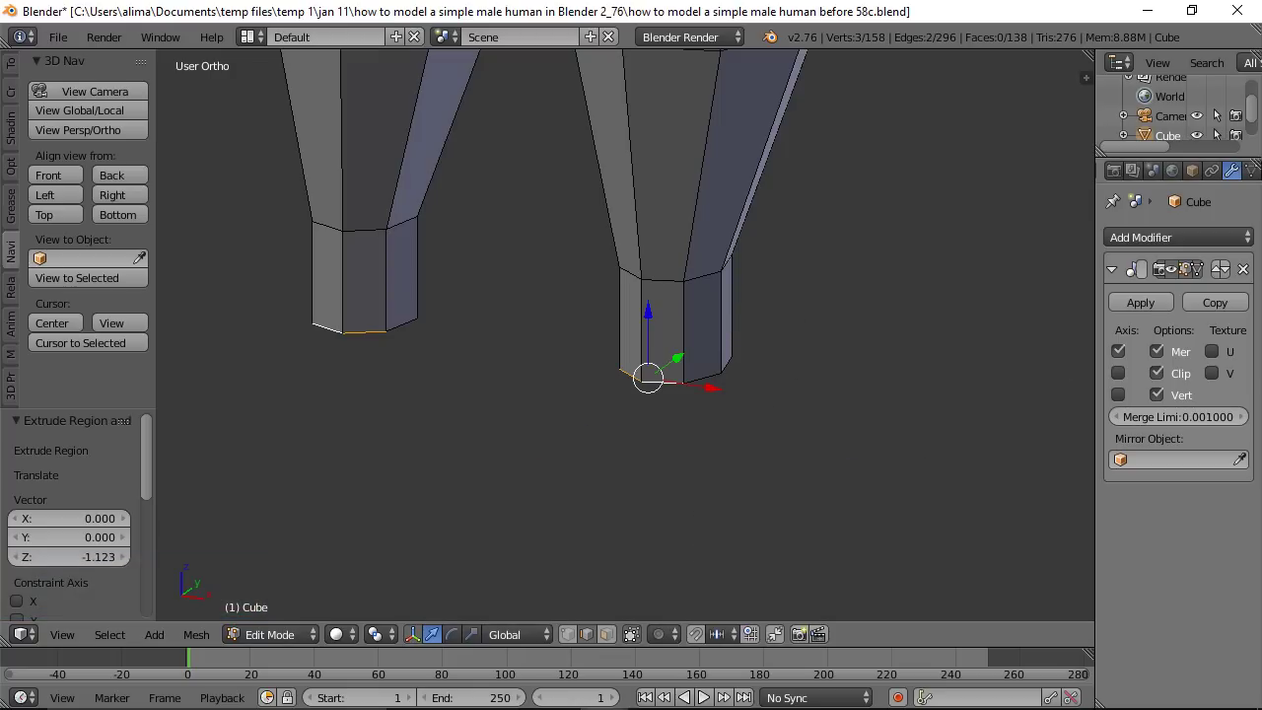
pyautogui.hotkey('ctrl', 'alt', 's')
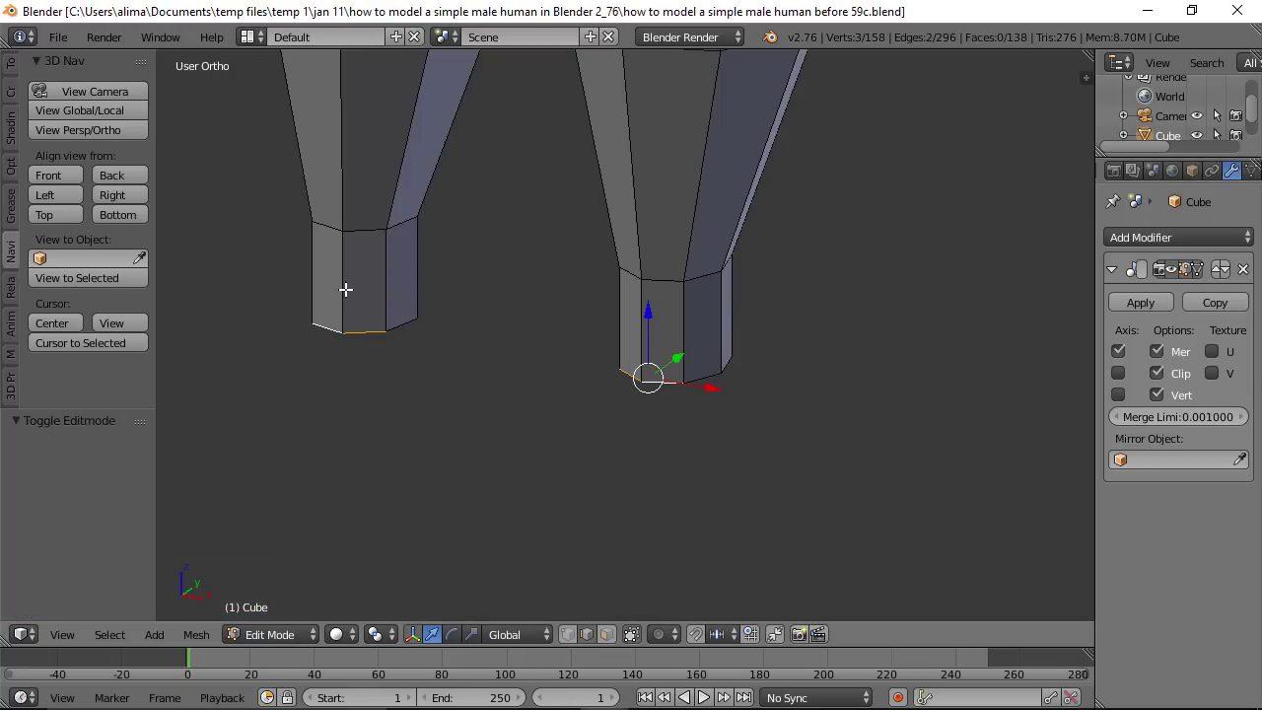
# Step: In right view, extrude the selected ankle edges about -2.24 units along Y and lower them about 0.99 units along Z
pyautogui.click(116, 197)
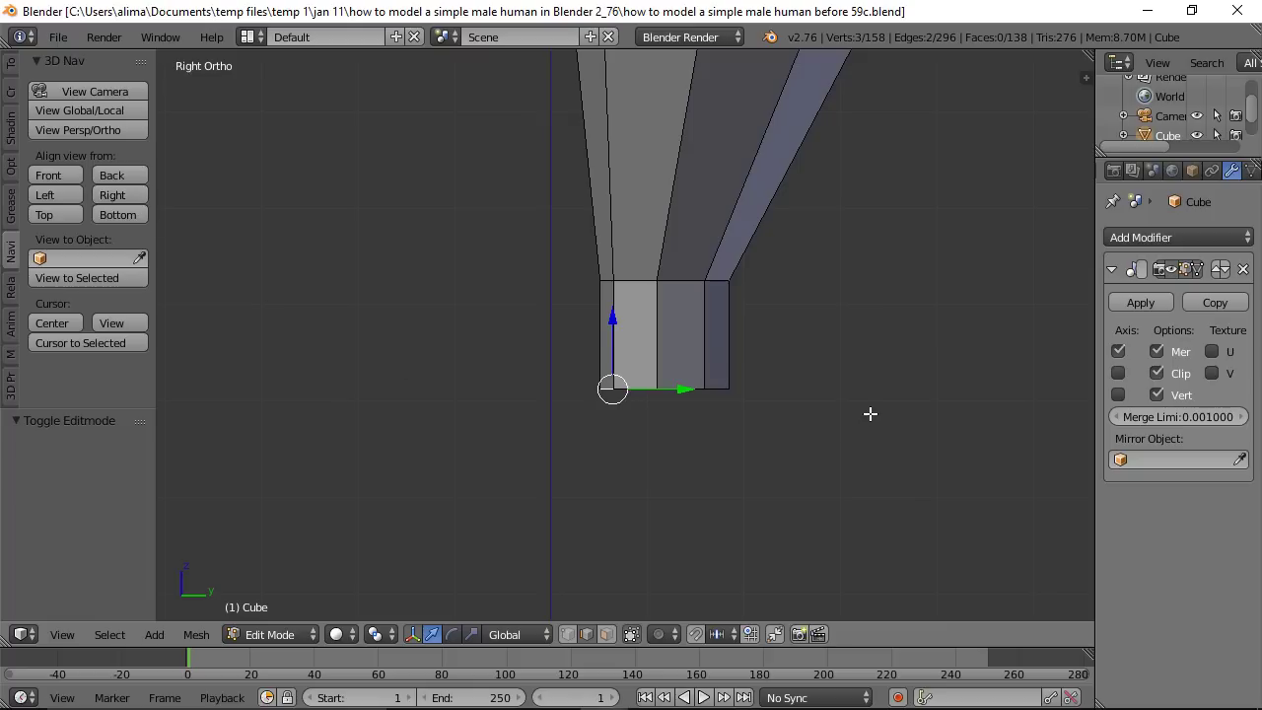
pyautogui.press('e')
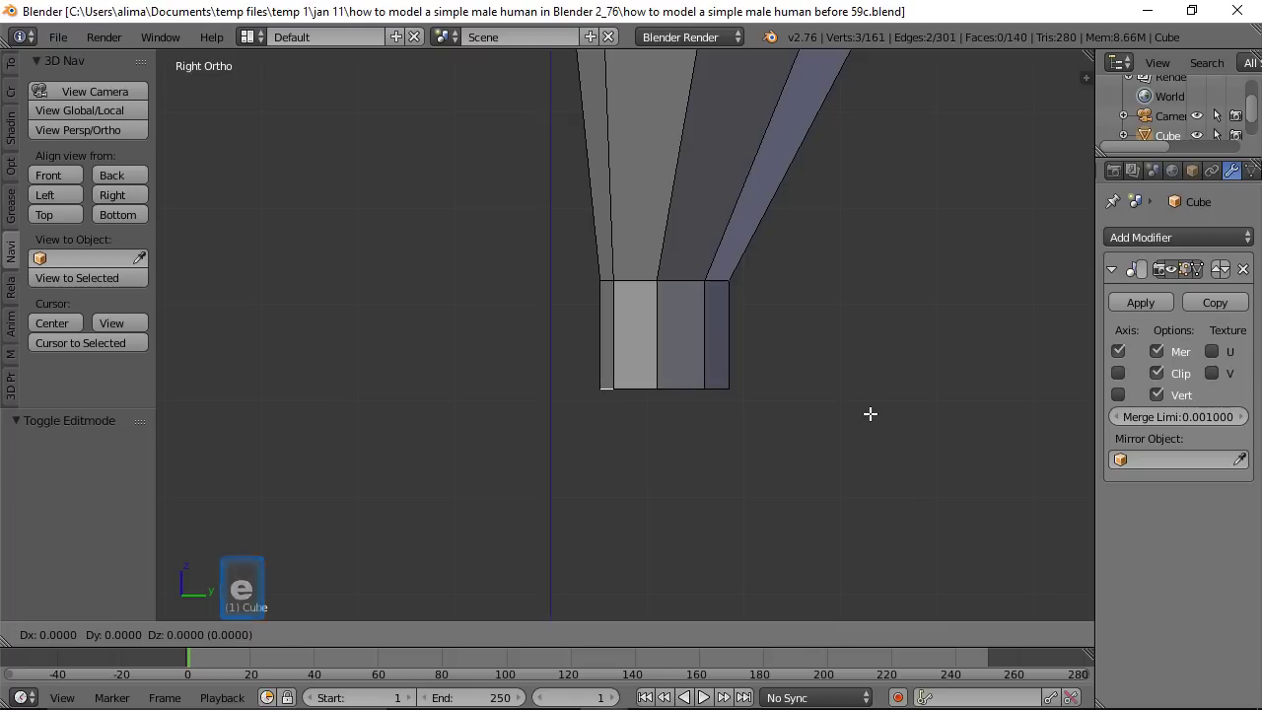
pyautogui.press('y')
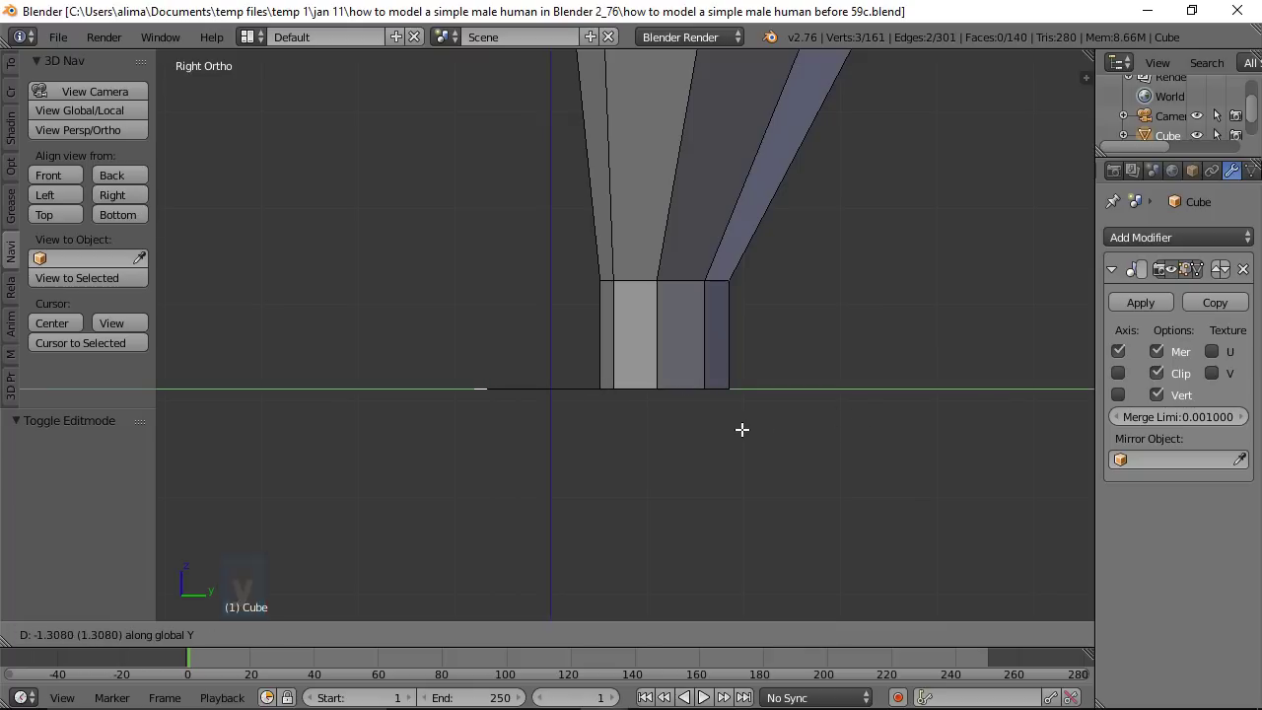
pyautogui.click(651, 431)
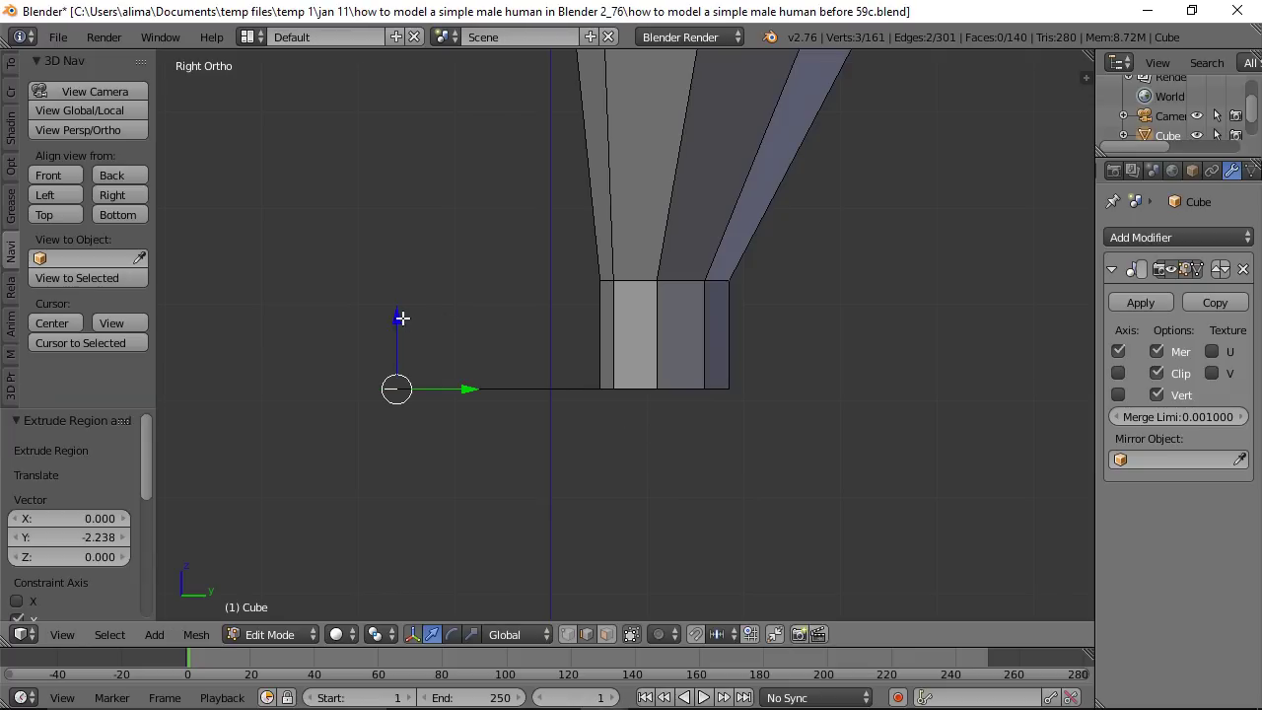
pyautogui.press('g')
pyautogui.press('z')
pyautogui.click(422, 409)
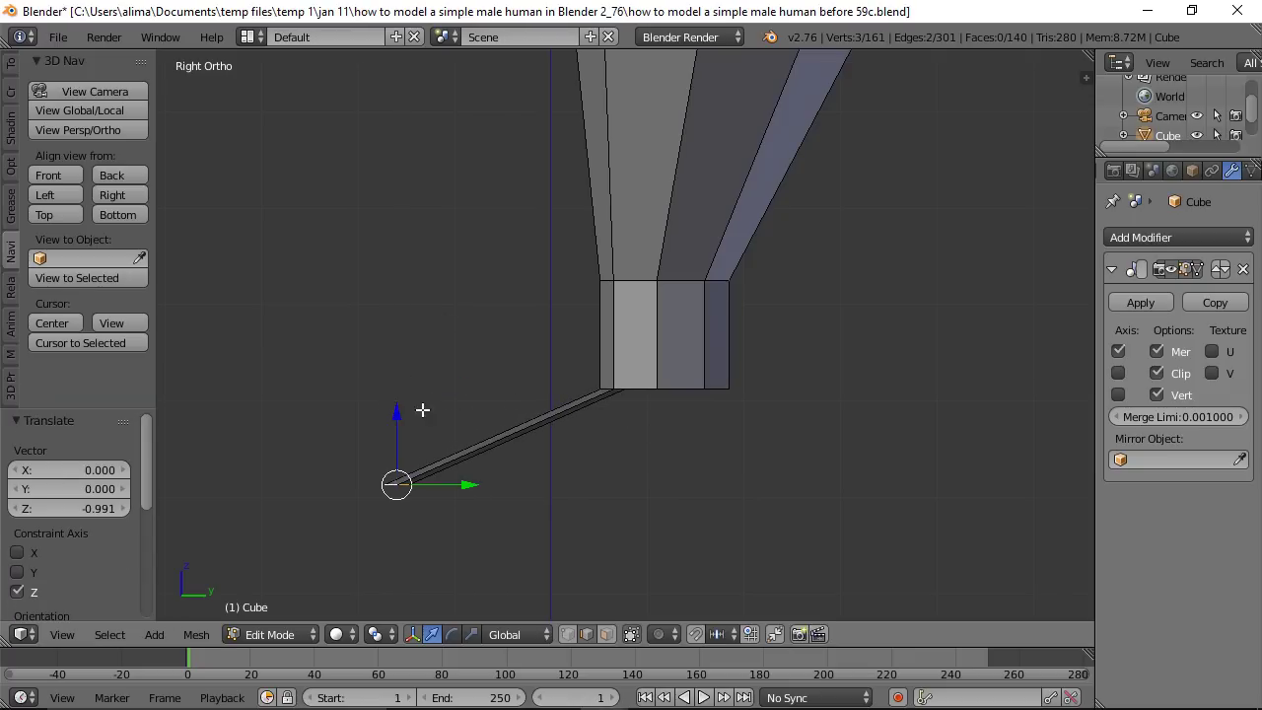
# Step: Shift the toe edges about 0.29 units back along Y and extrude them about 0.72 units straight down
pyautogui.scroll(-1, 527, 408)
pyautogui.scroll(-1, 528, 408)
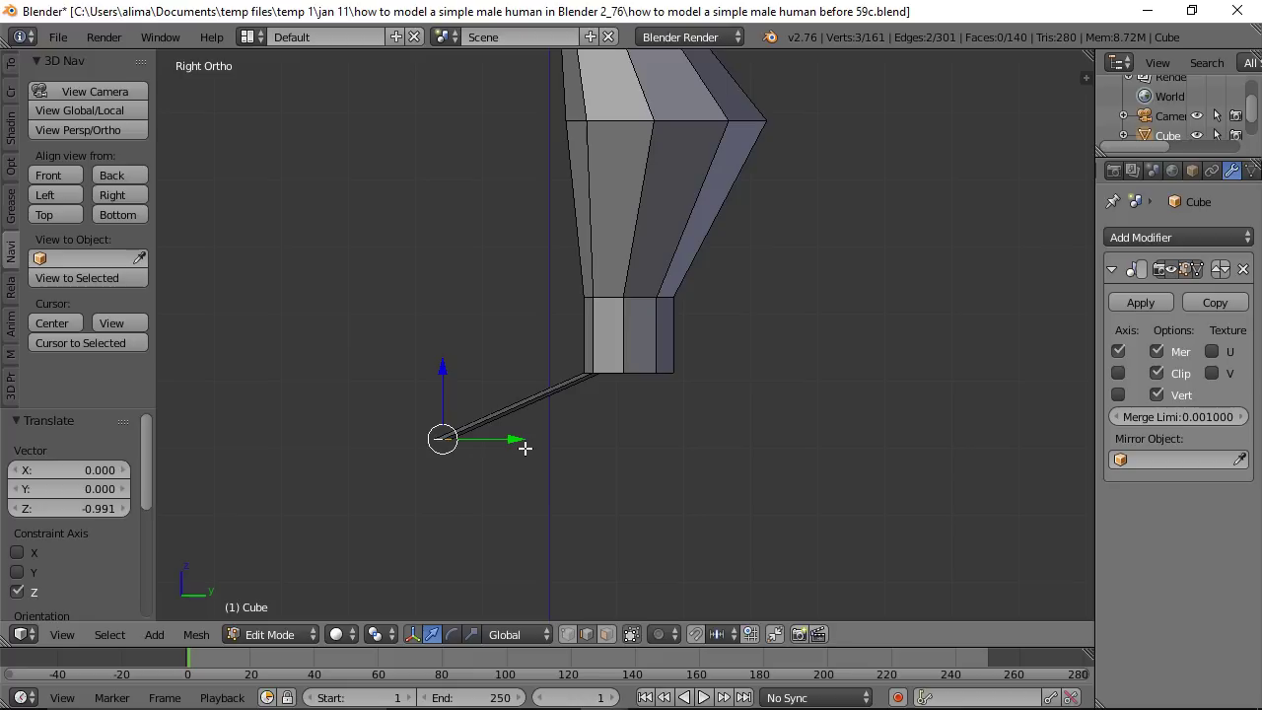
pyautogui.moveTo(515, 440); pyautogui.dragTo(535, 438)
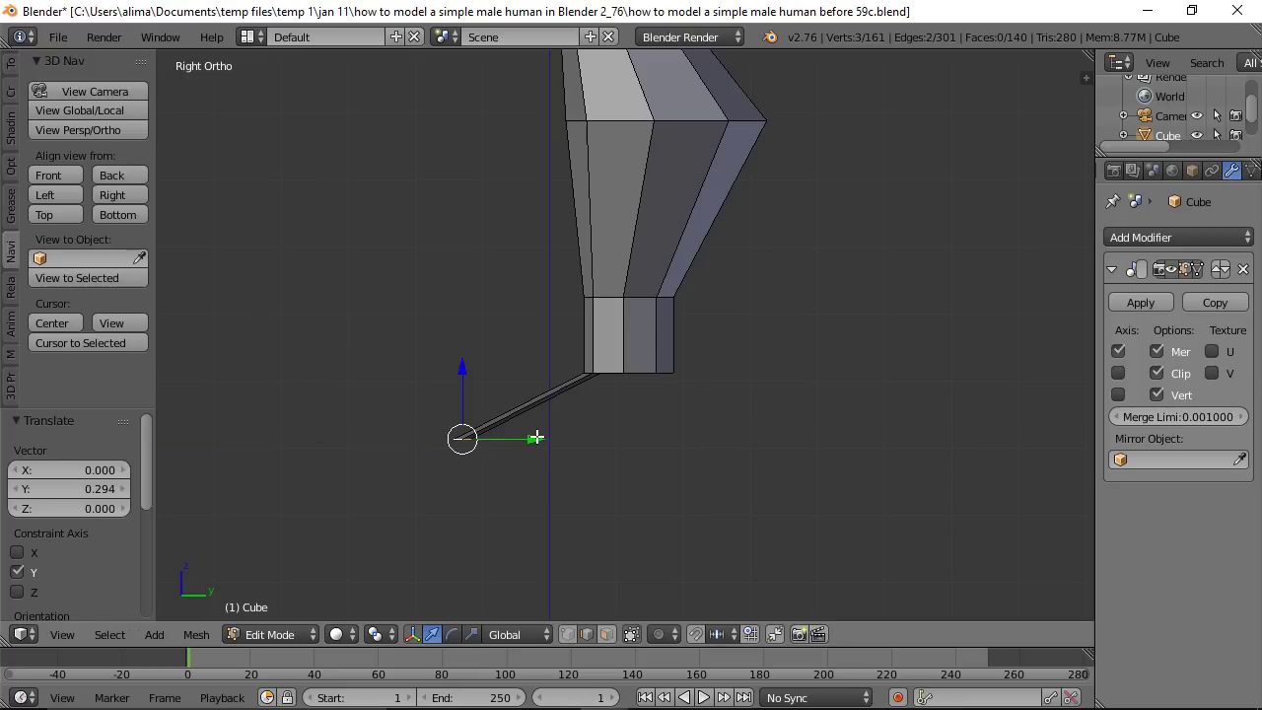
pyautogui.press('e')
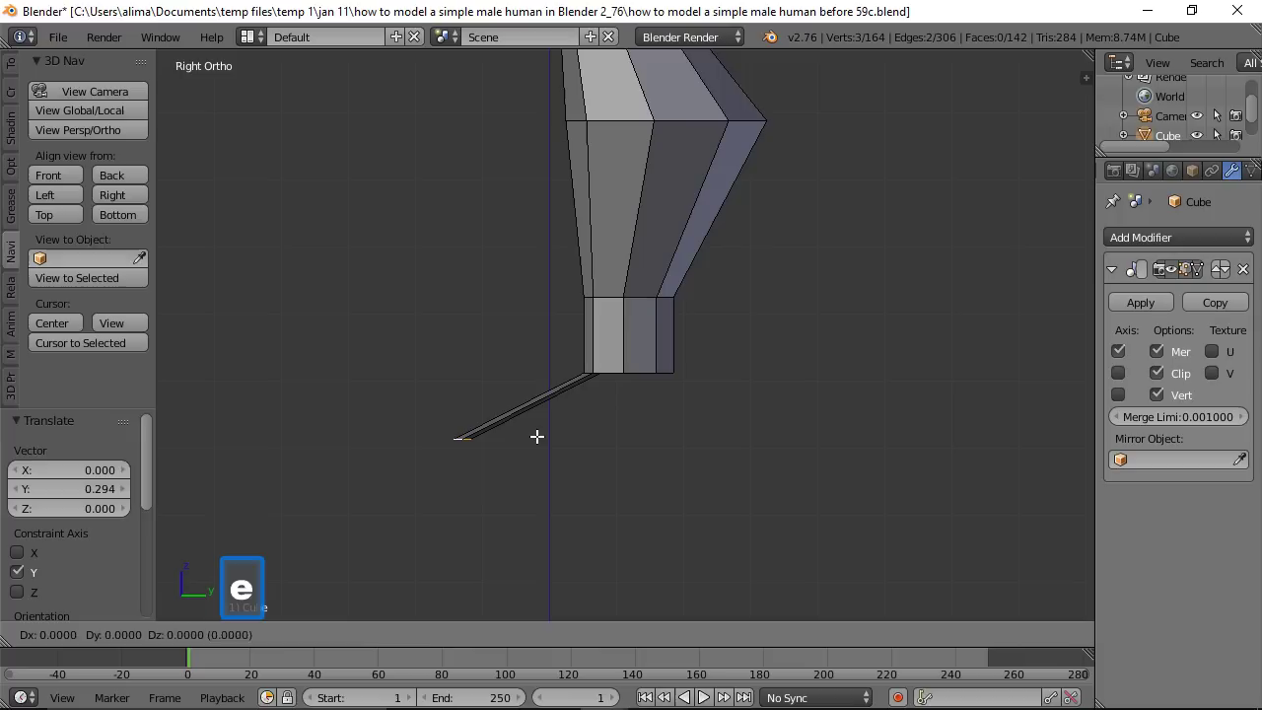
pyautogui.press('z')
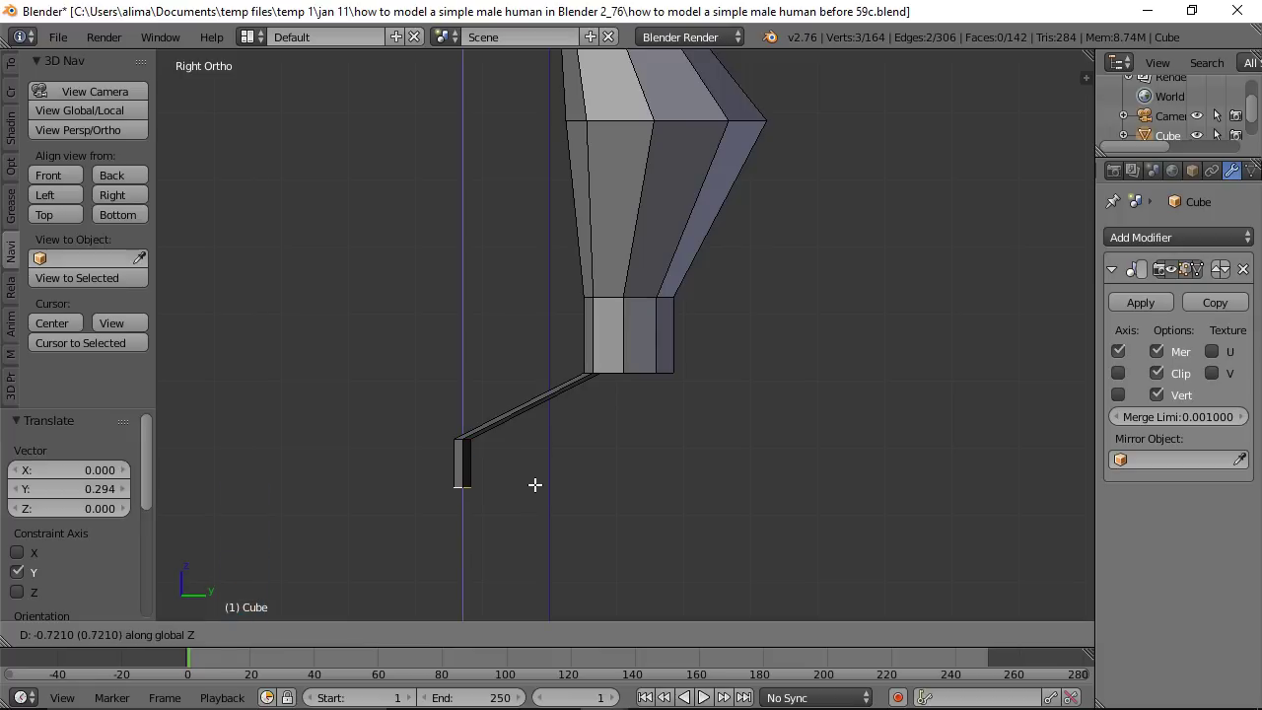
pyautogui.click(534, 484)
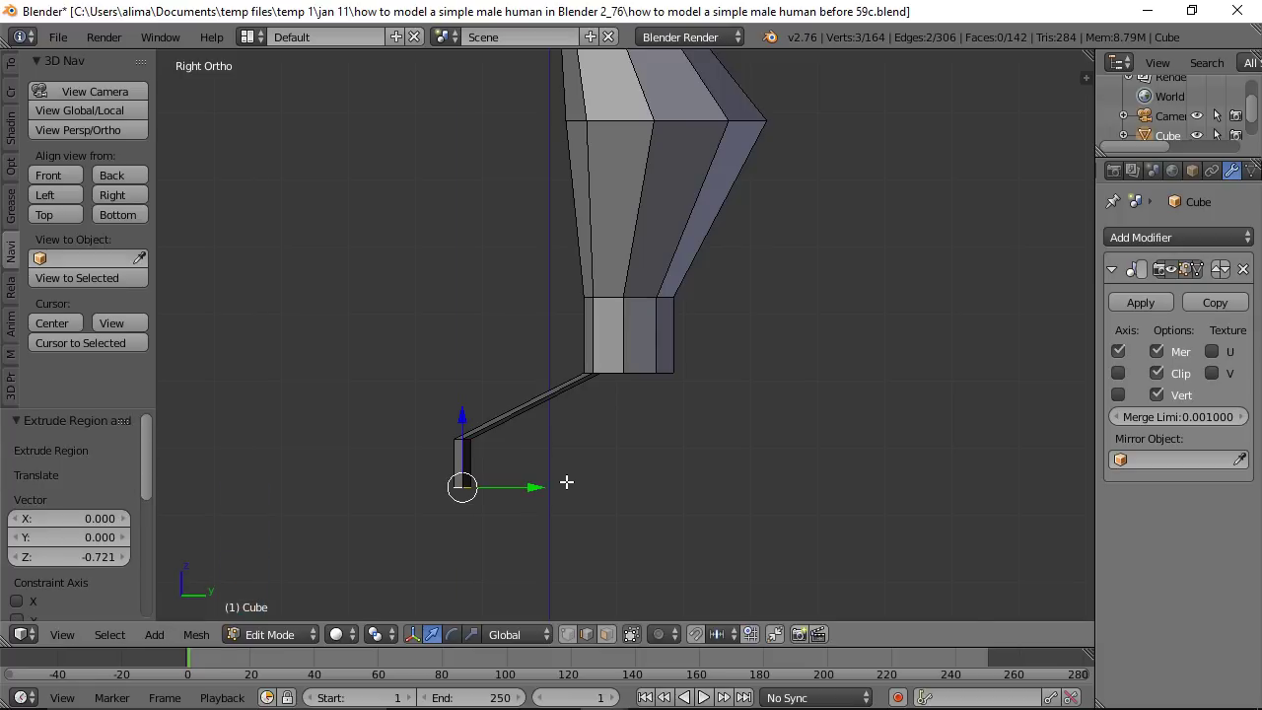
# Step: Extrude the bottom toe edges about 3.19 units along Y towards the heel and save the file as version 60c
pyautogui.press('e')
pyautogui.press('y')
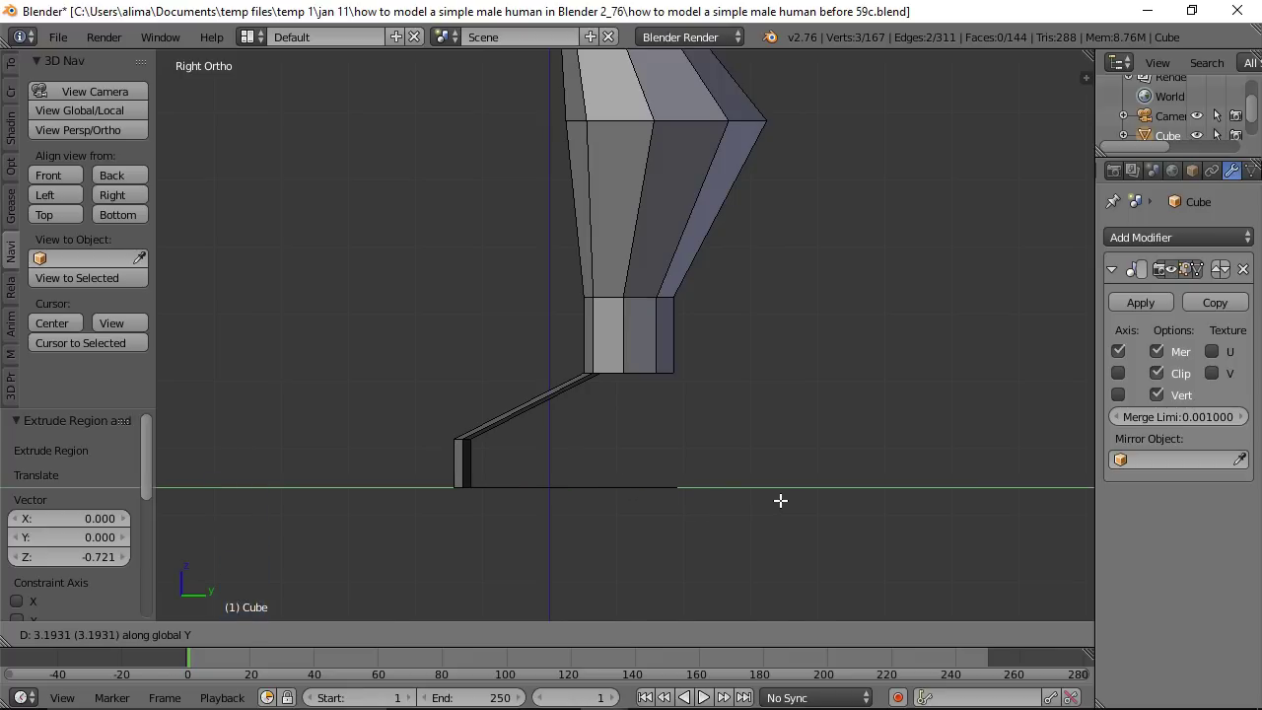
pyautogui.click(780, 499)
pyautogui.hotkey('ctrl', 'alt', 's')
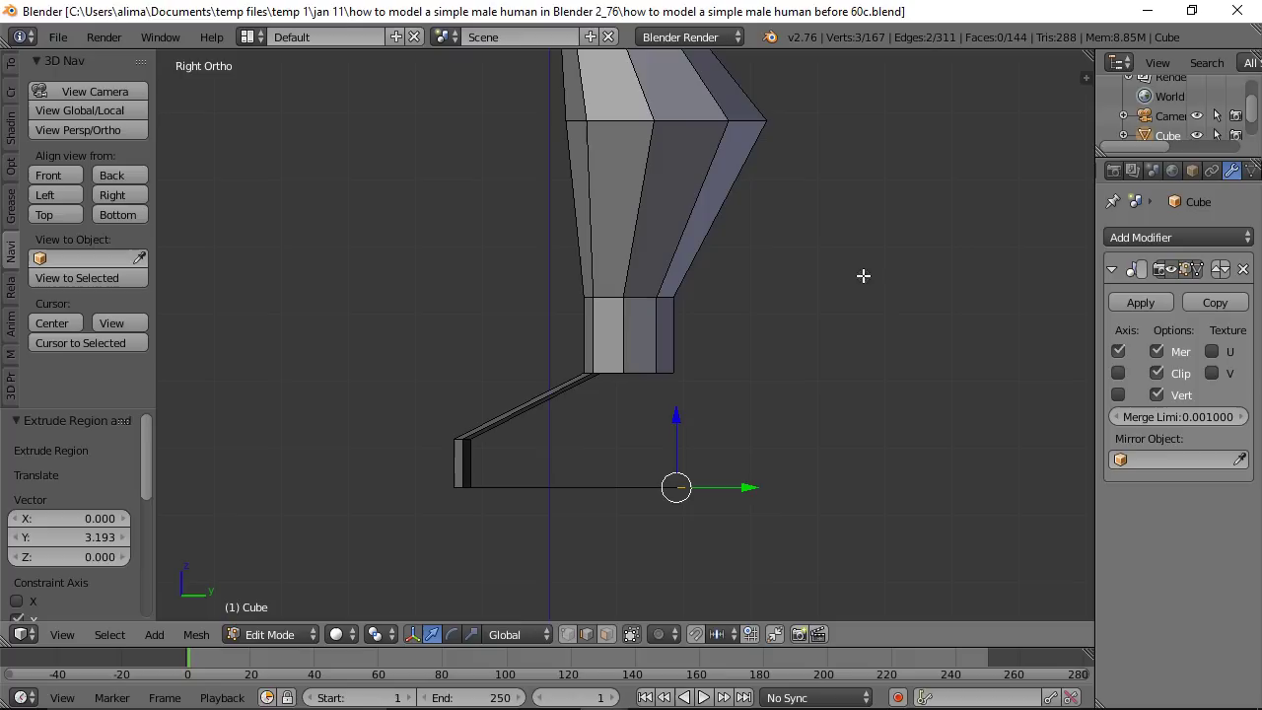
# Step: Flatten the heel-end edges of the sole by scaling them to 0 along Y
pyautogui.moveTo(907, 253); pyautogui.dragTo(805, 330, button='middle')
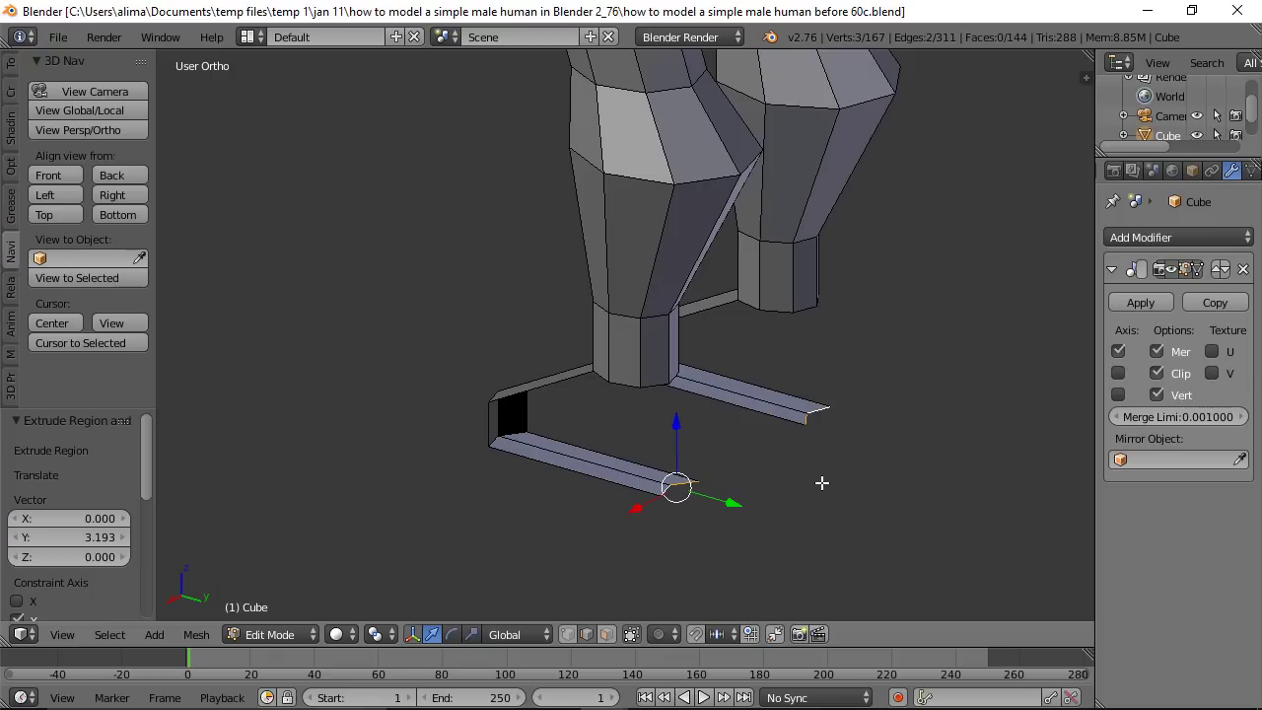
pyautogui.press('s')
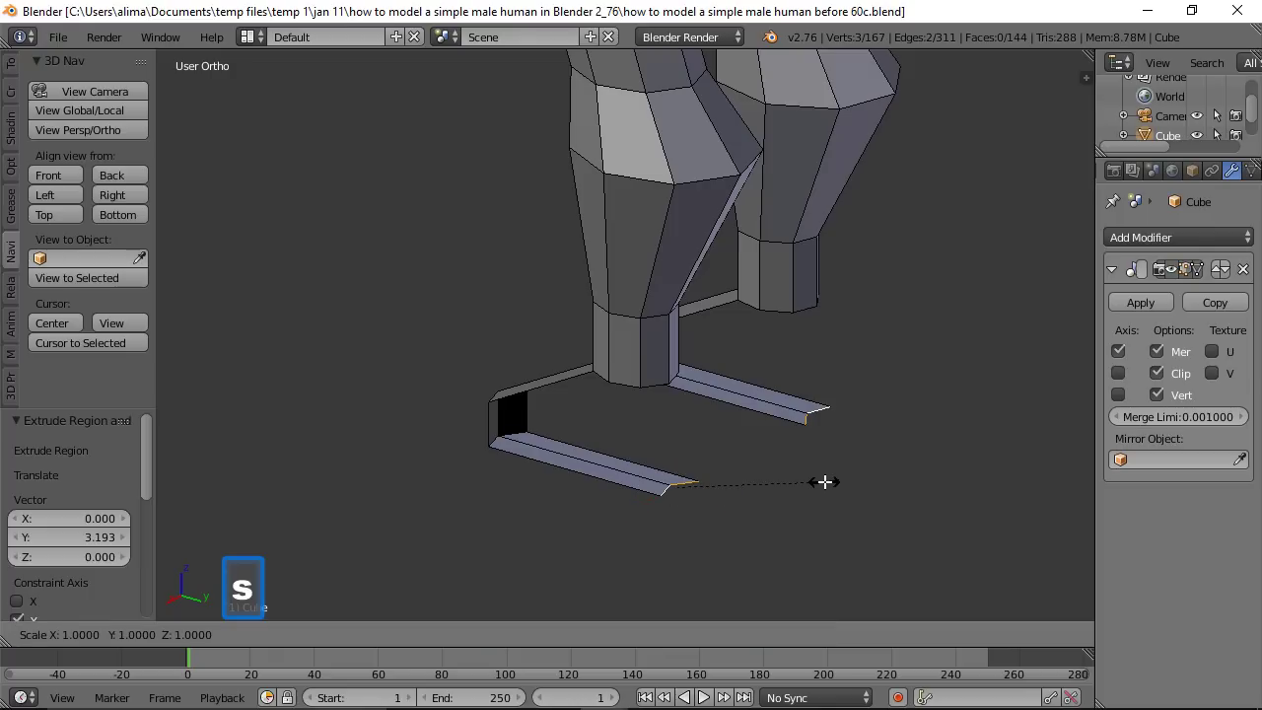
pyautogui.press('y')
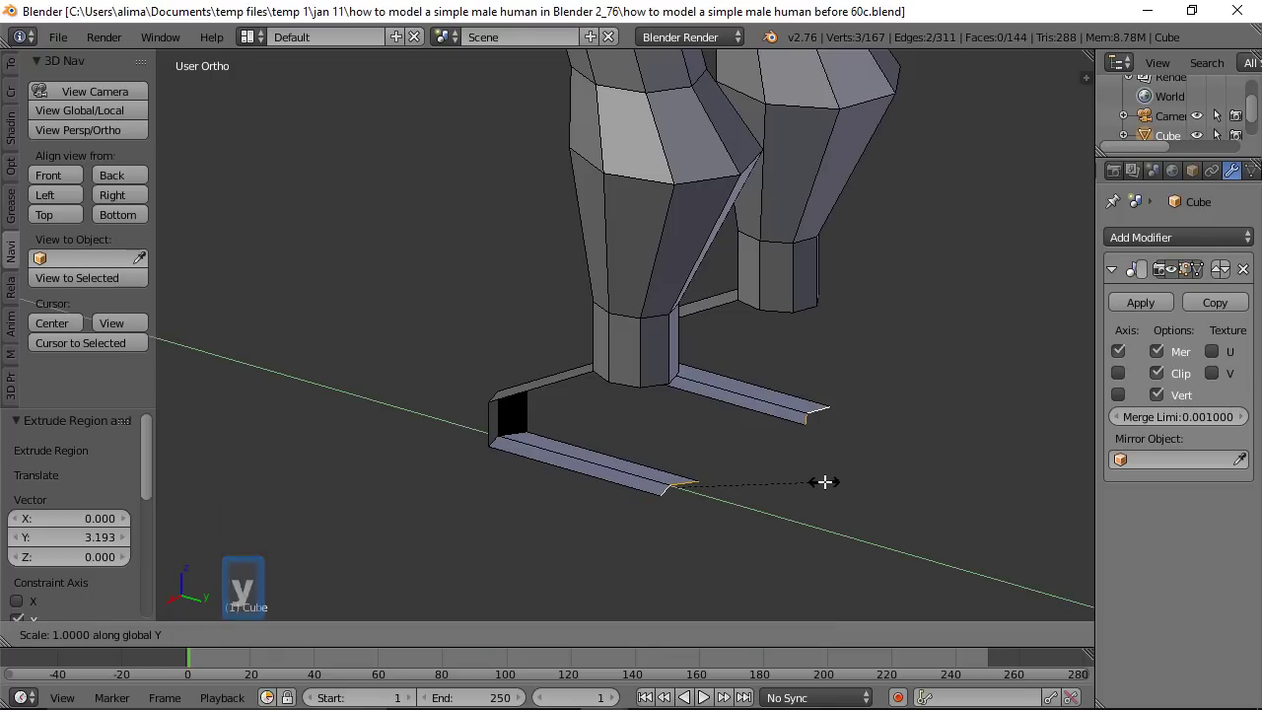
pyautogui.press('0')
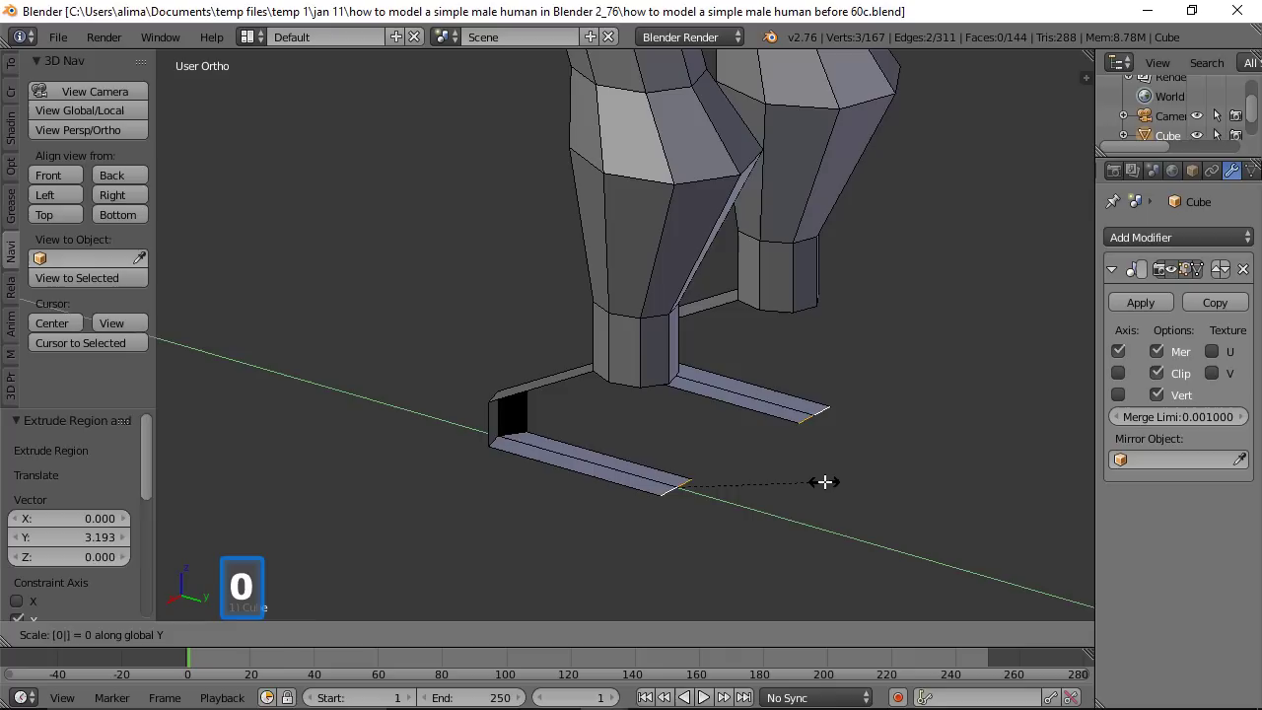
pyautogui.click(825, 482)
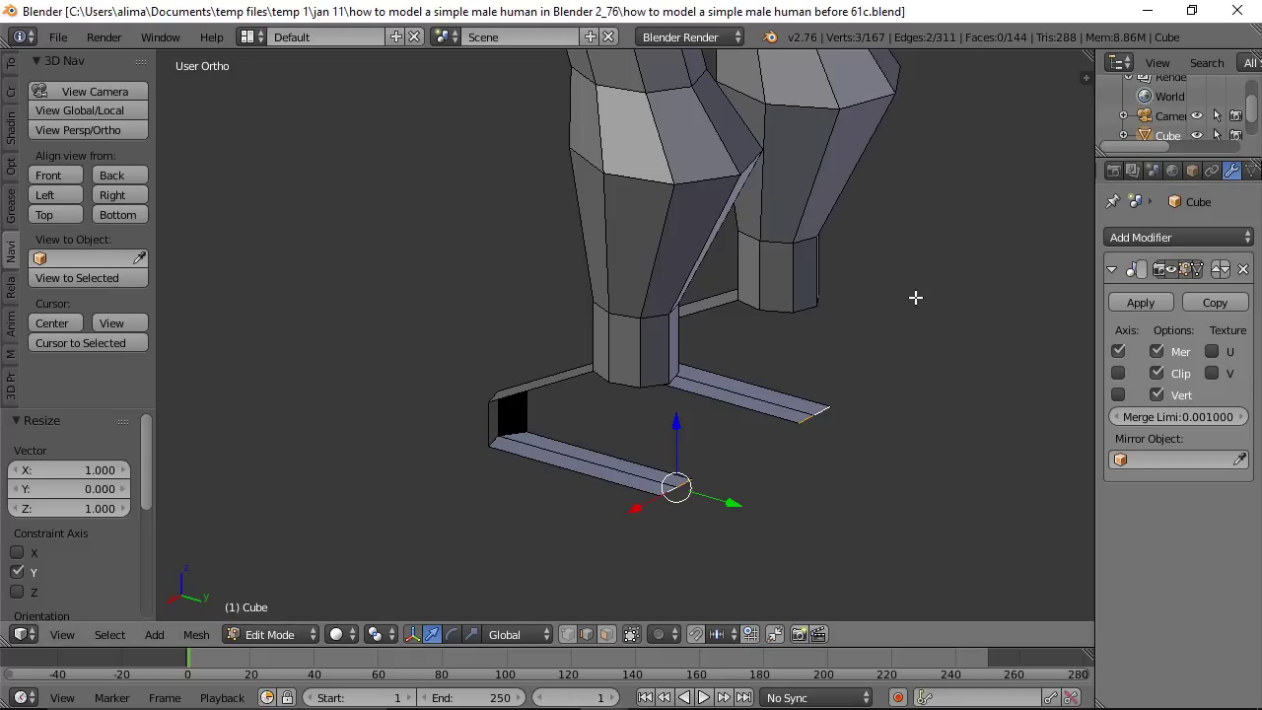
# Step: Bridge the two heel-end edges of the sole to the two back ankle edges above and save the file as version 62c
pyautogui.moveTo(901, 309); pyautogui.dragTo(845, 319, button='middle')
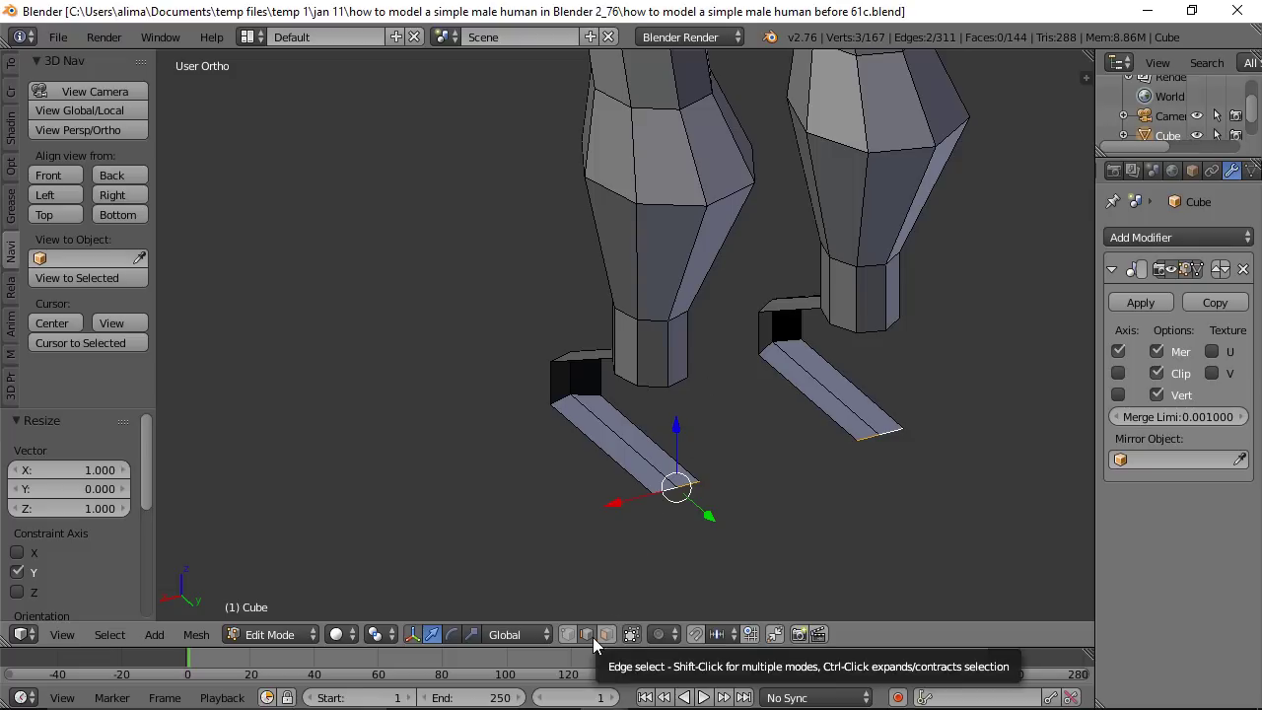
pyautogui.keyDown('shift'); pyautogui.rightClick(657, 387); pyautogui.keyUp('shift')
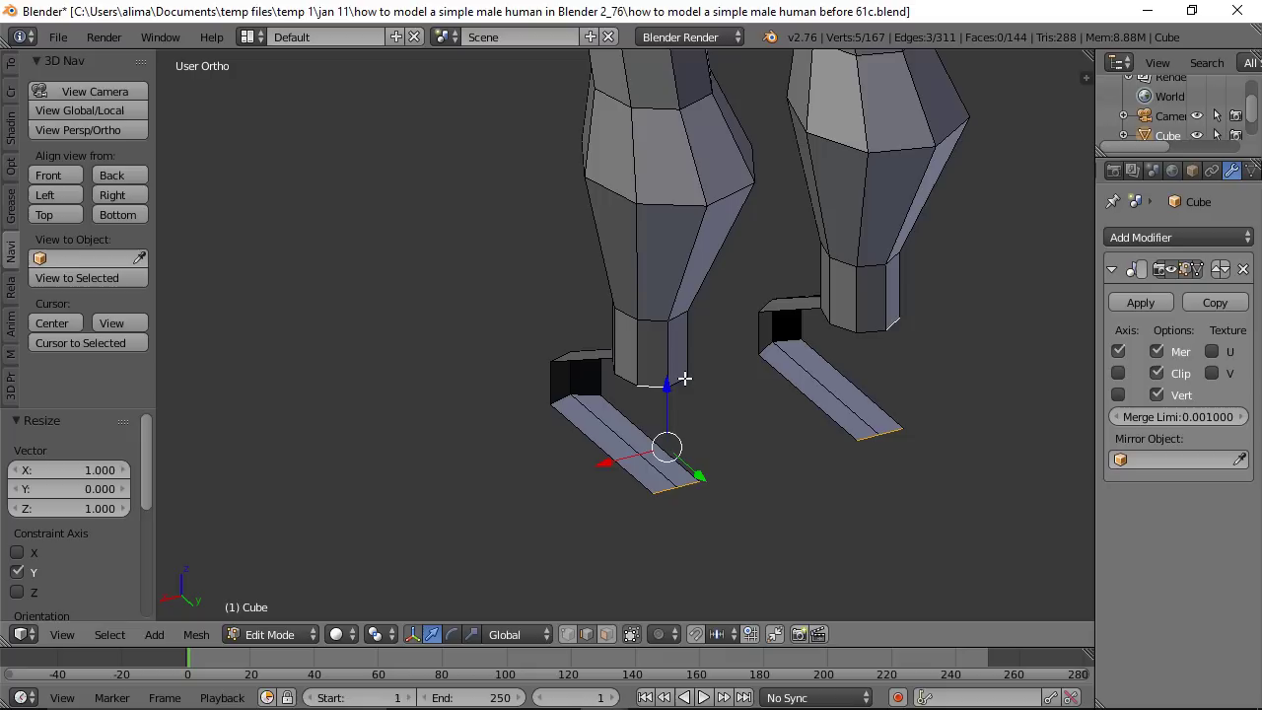
pyautogui.keyDown('shift'); pyautogui.rightClick(685, 377); pyautogui.keyUp('shift')
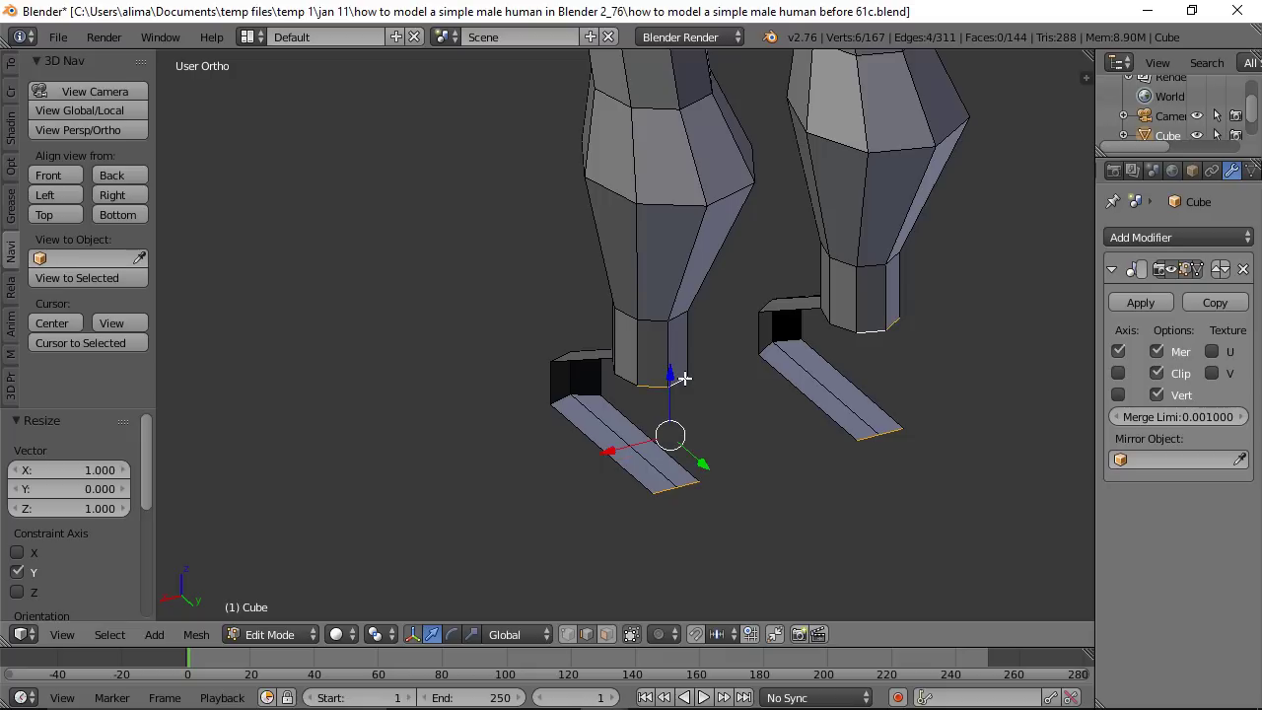
pyautogui.press('ctrl')
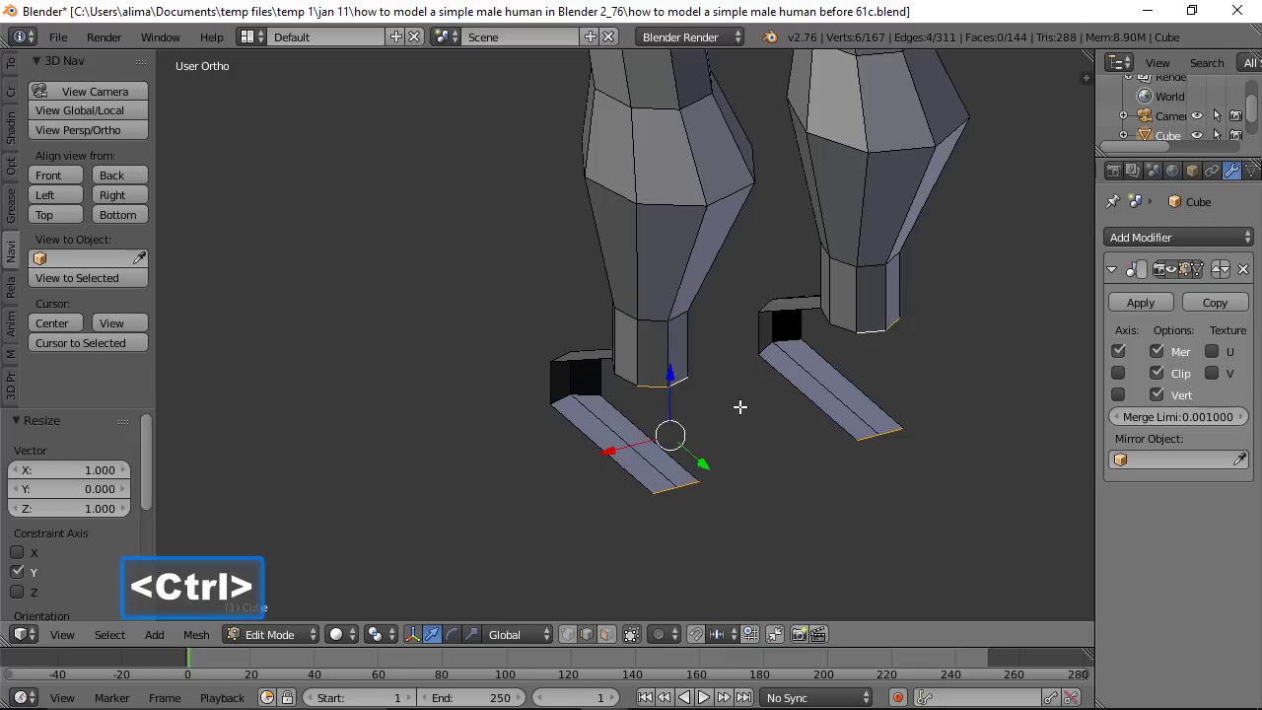
pyautogui.hotkey('ctrl', 'e')
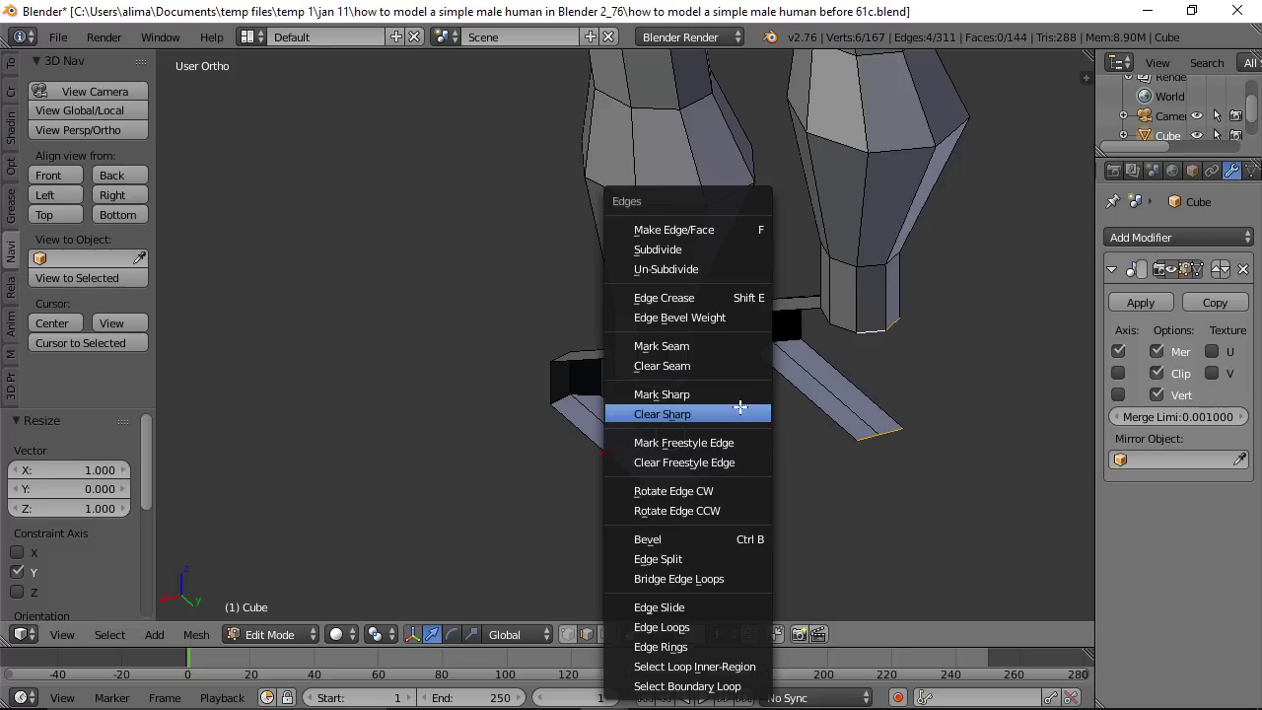
pyautogui.click(727, 579)
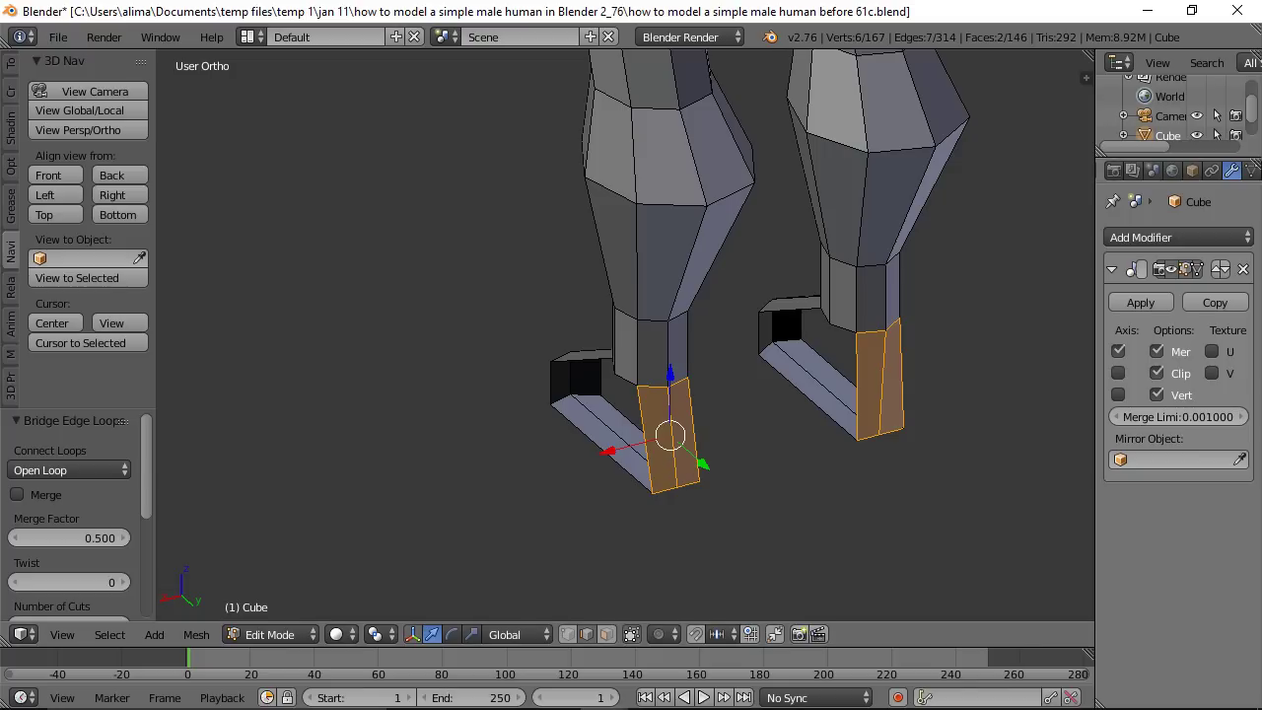
pyautogui.hotkey('ctrl', 'alt', 's')
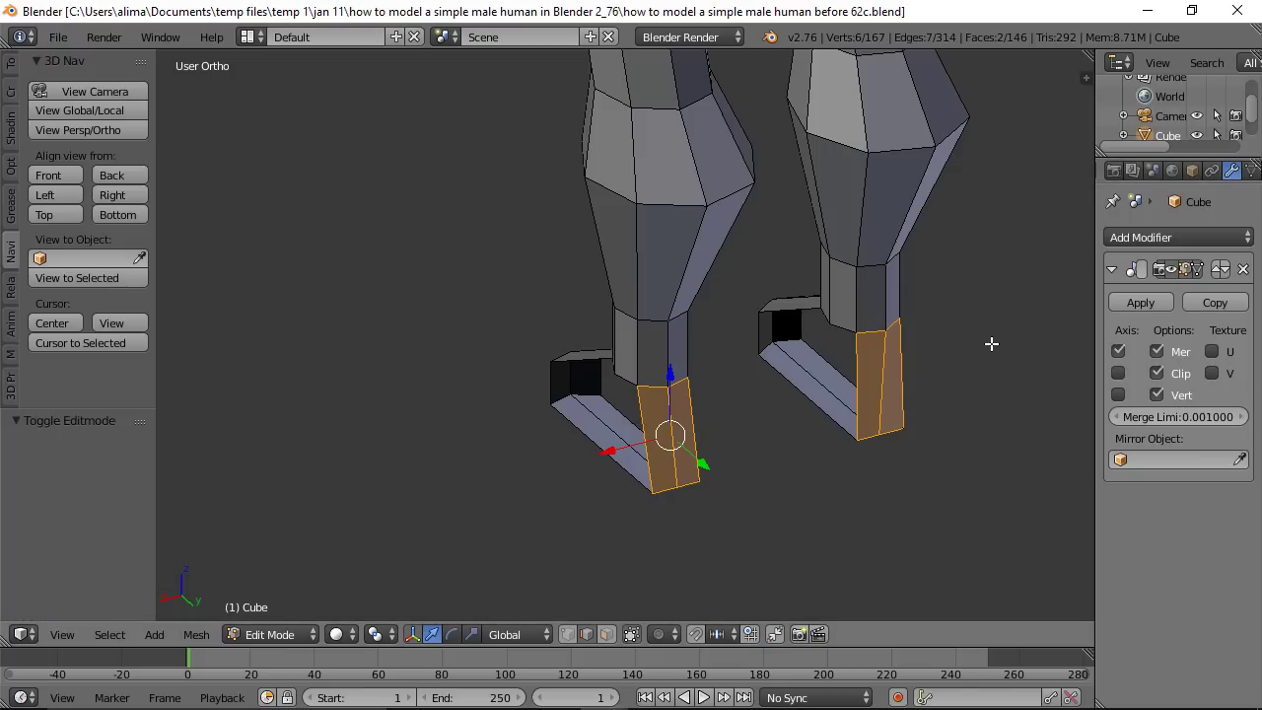
# Step: Add one loop cut across the sole strip and slide it towards the heel, beneath the middle of the ankle
pyautogui.press('a')
pyautogui.moveTo(392, 313); pyautogui.dragTo(551, 327, button='middle')
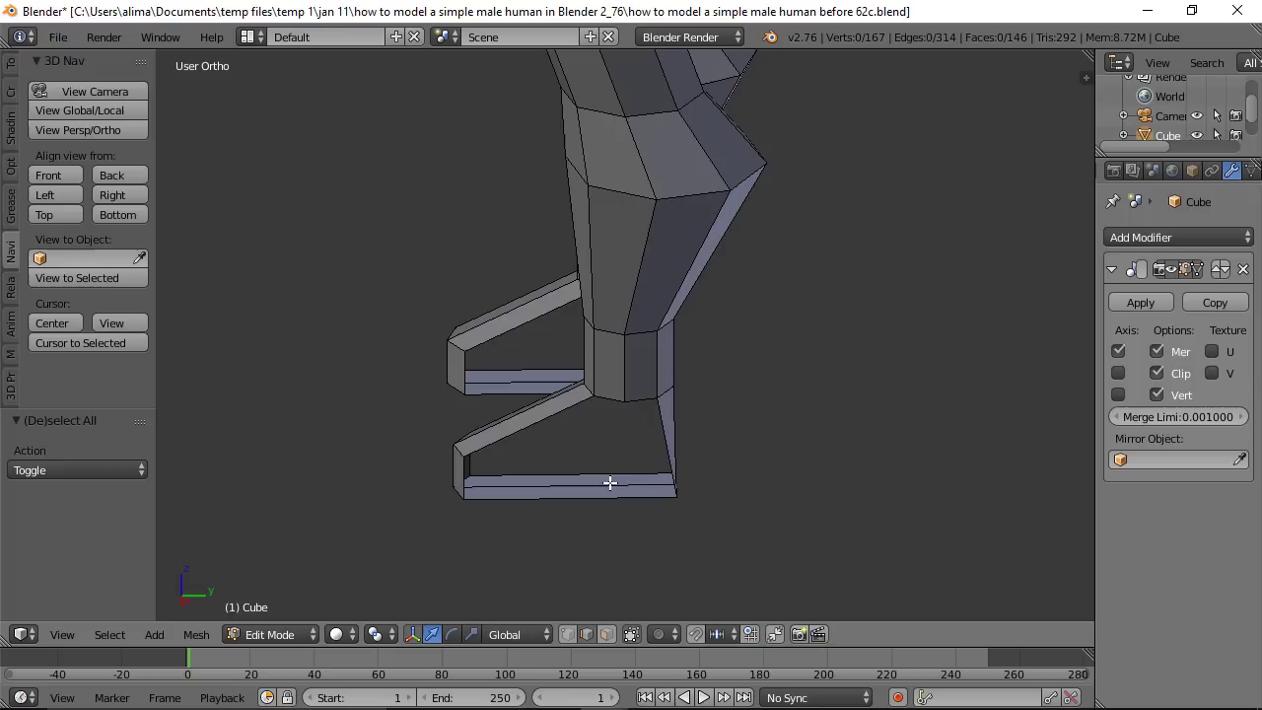
pyautogui.press('ctrl')
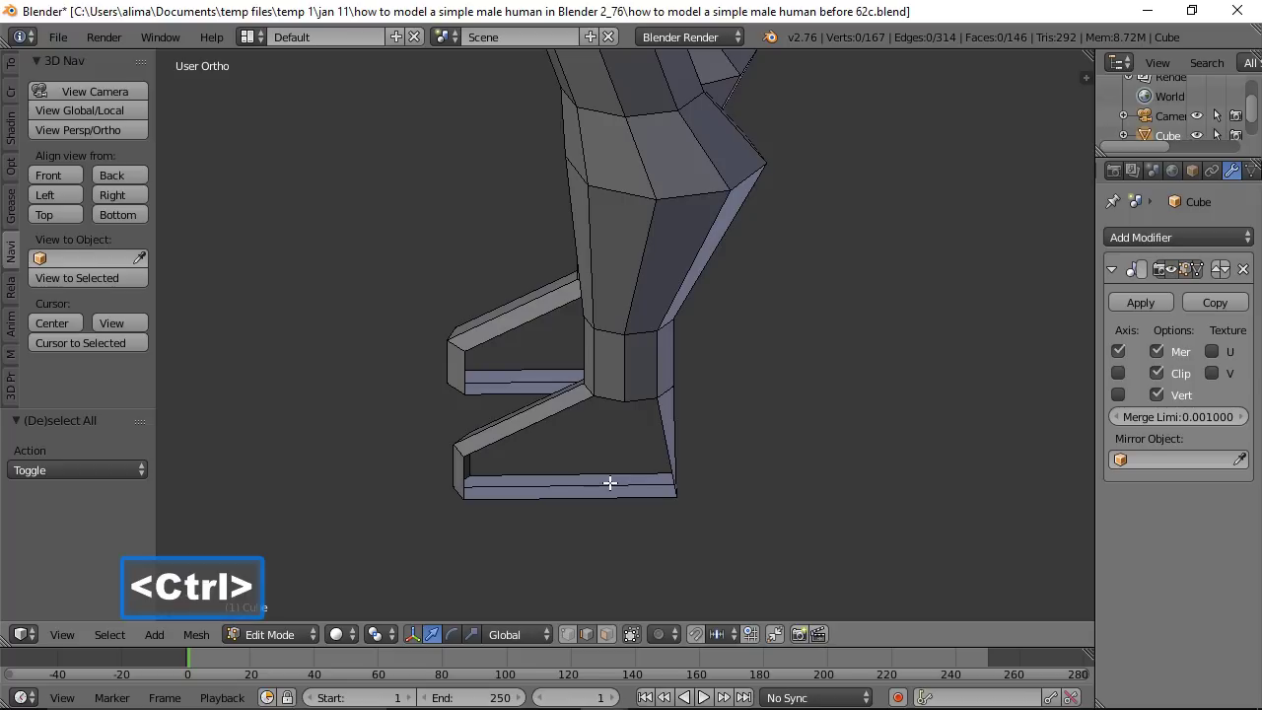
pyautogui.hotkey('ctrl', 'r')
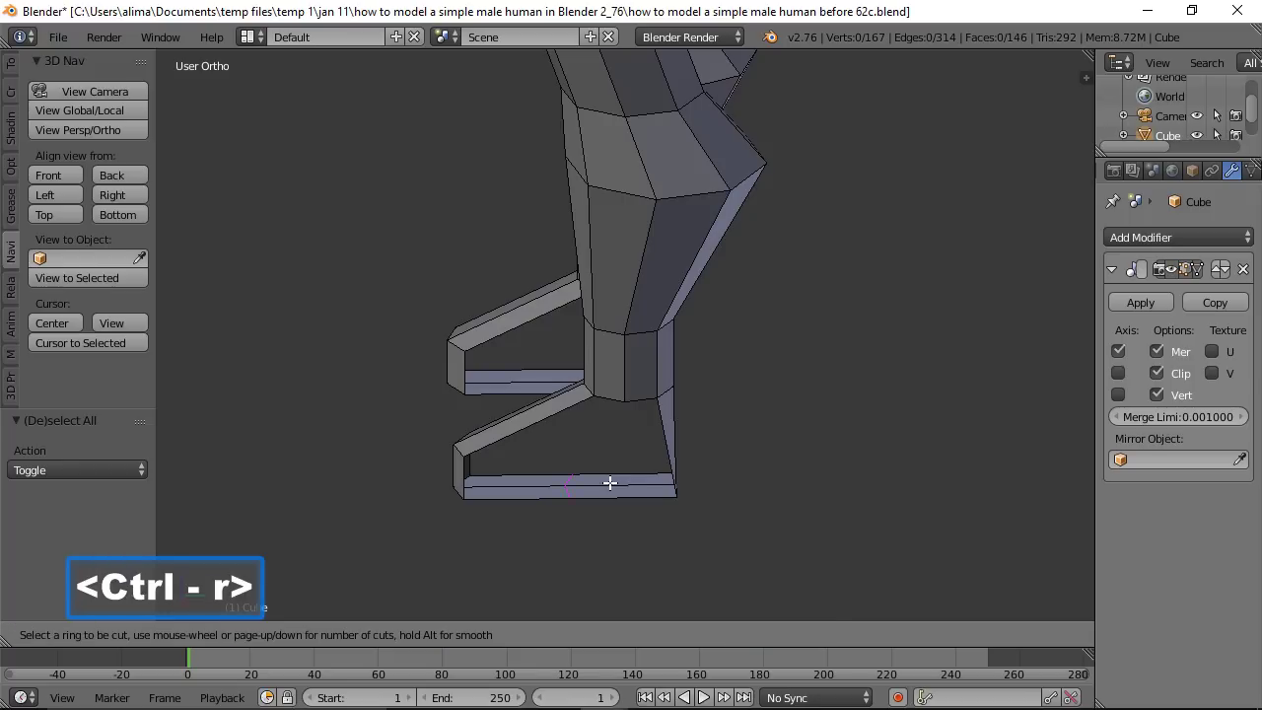
pyautogui.click(609, 483)
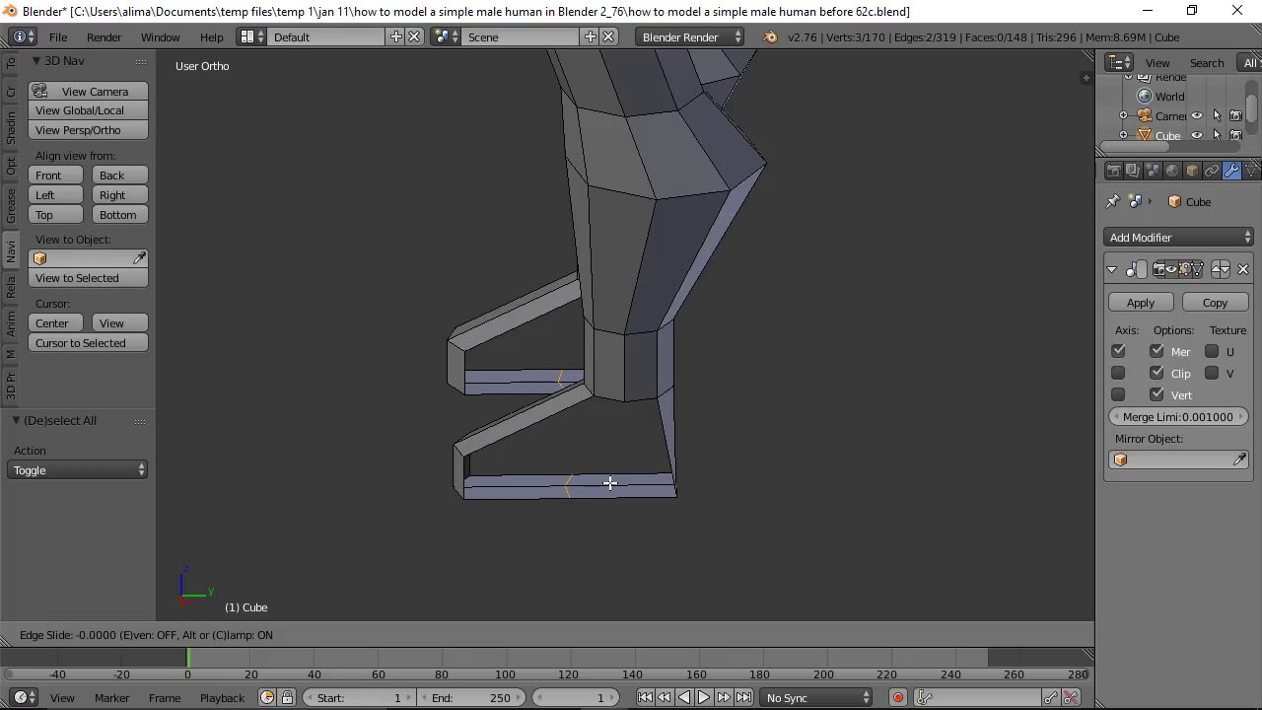
pyautogui.click(665, 488)
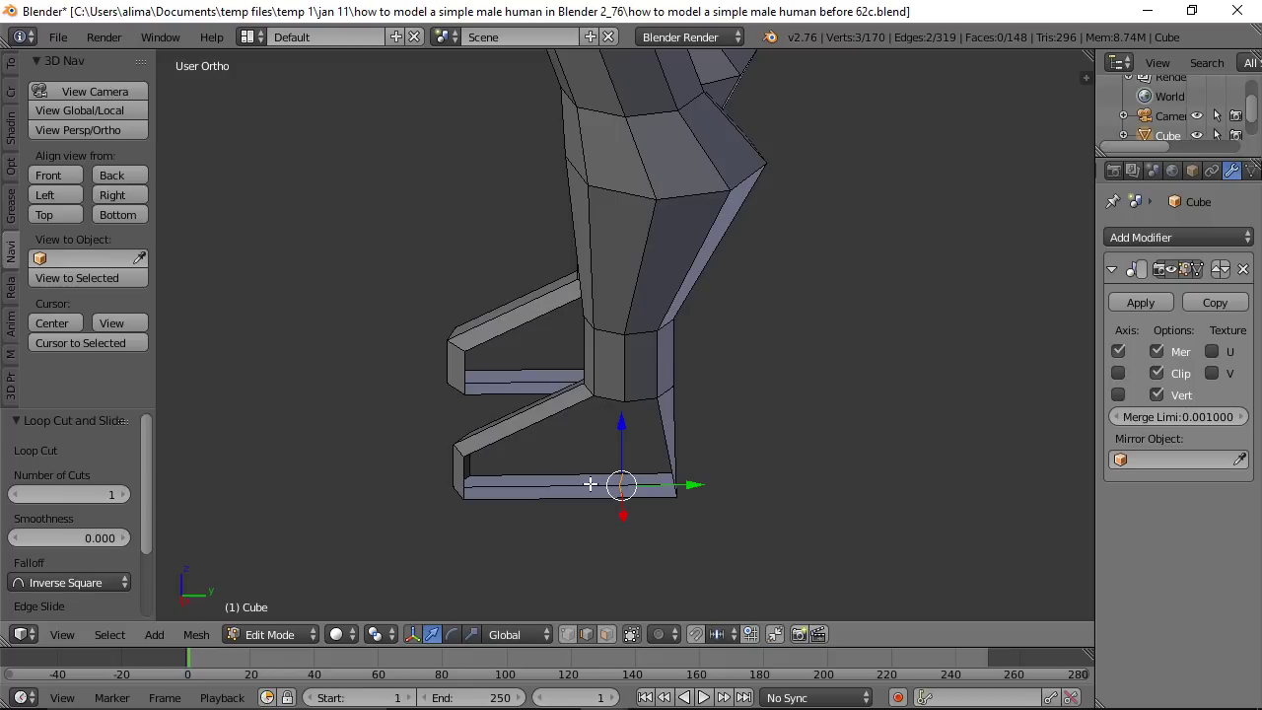
# Step: Add a second sole loop cut in front of the first, slid about -0.58 towards it, and save as version 63c
pyautogui.press('ctrl')
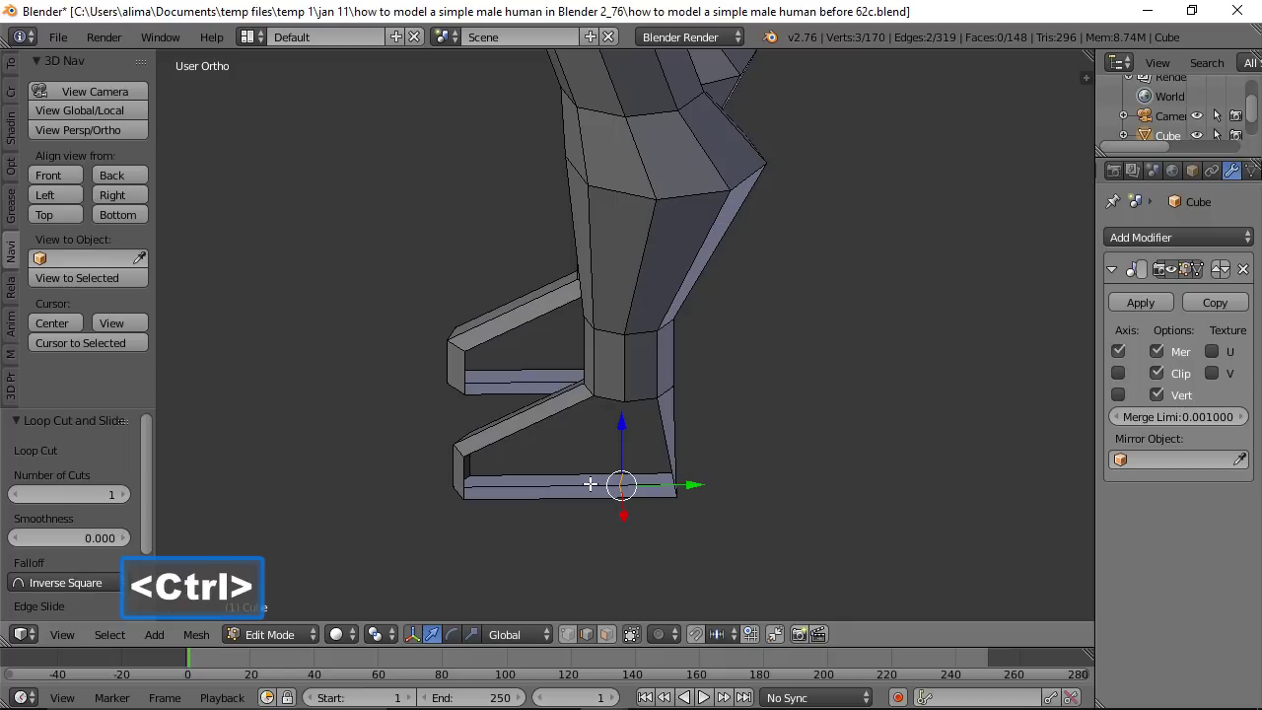
pyautogui.hotkey('ctrl', 'r')
pyautogui.click(590, 484)
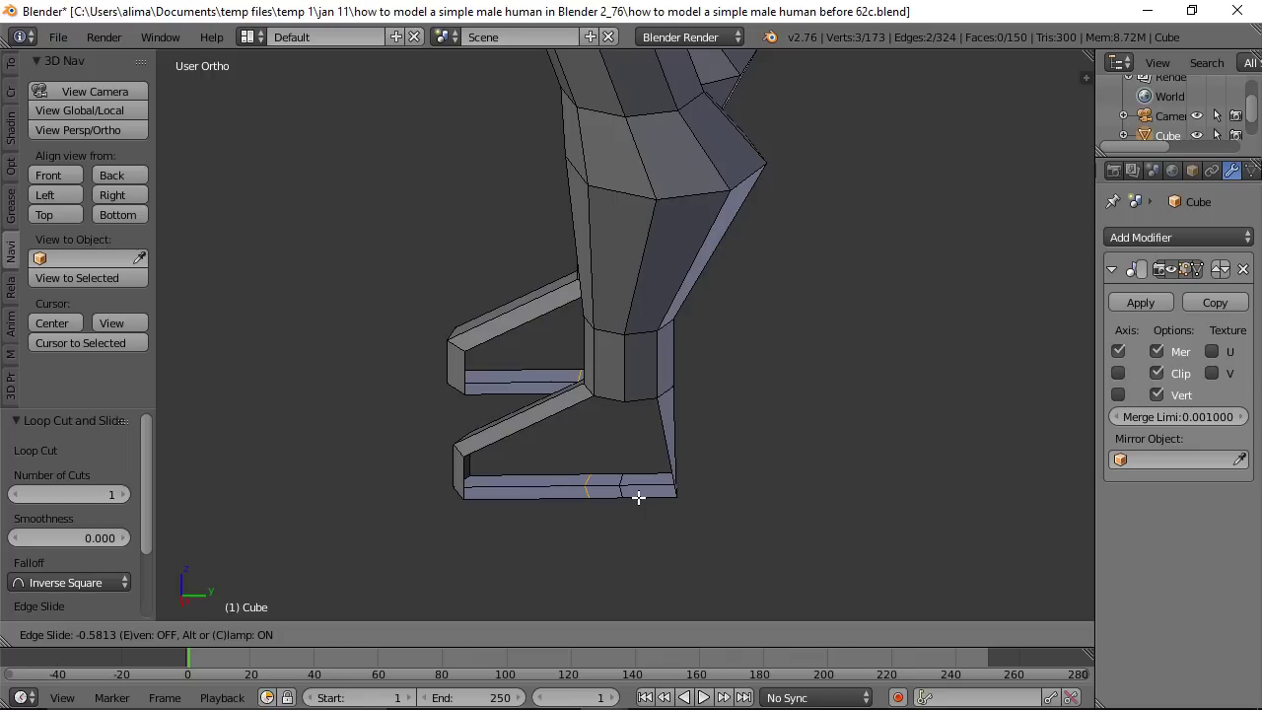
pyautogui.click(638, 498)
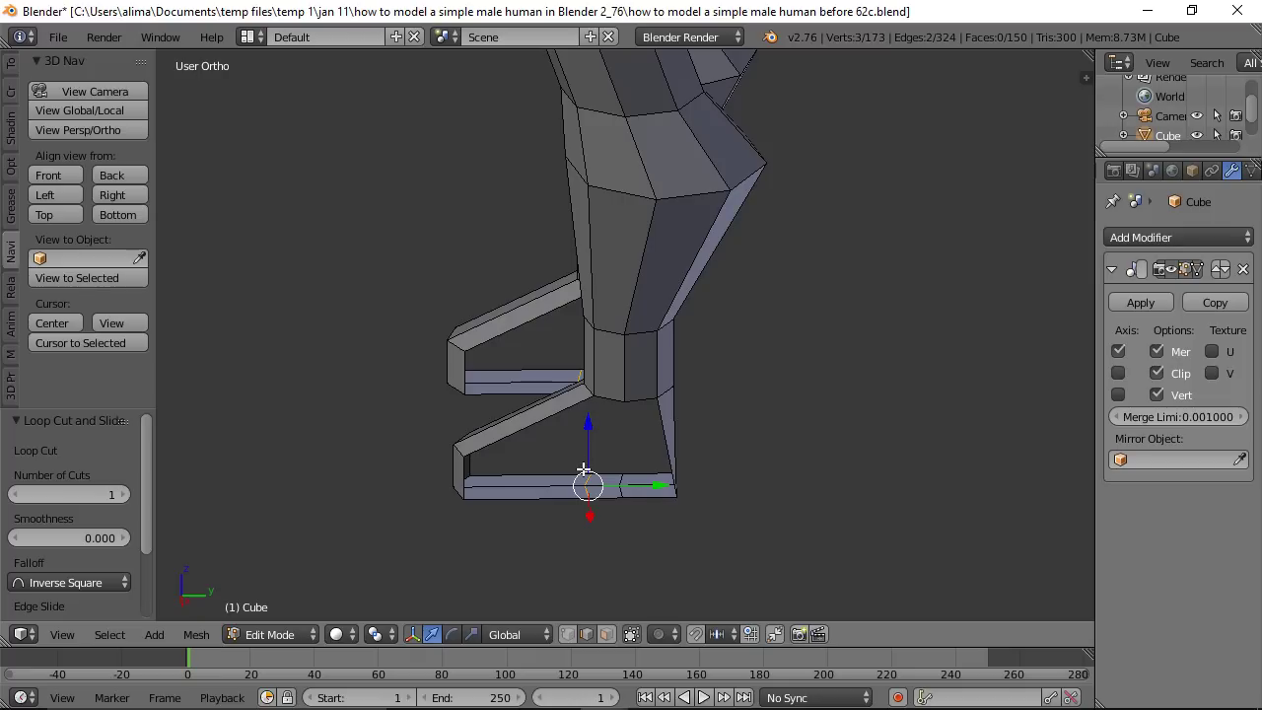
pyautogui.hotkey('ctrl', 'alt', 's')
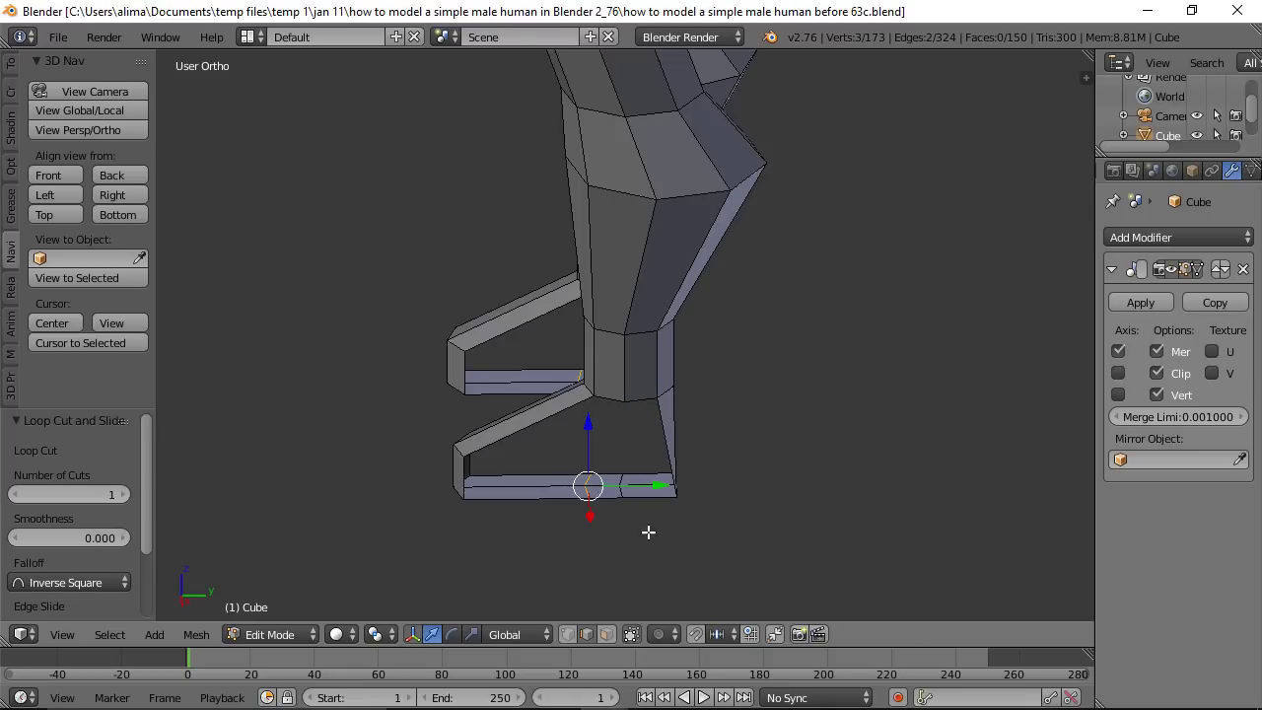
# Step: Select the open edge loop on the outer side of the foot, close it with Grid Fill, and save as version 64c
pyautogui.press('a')
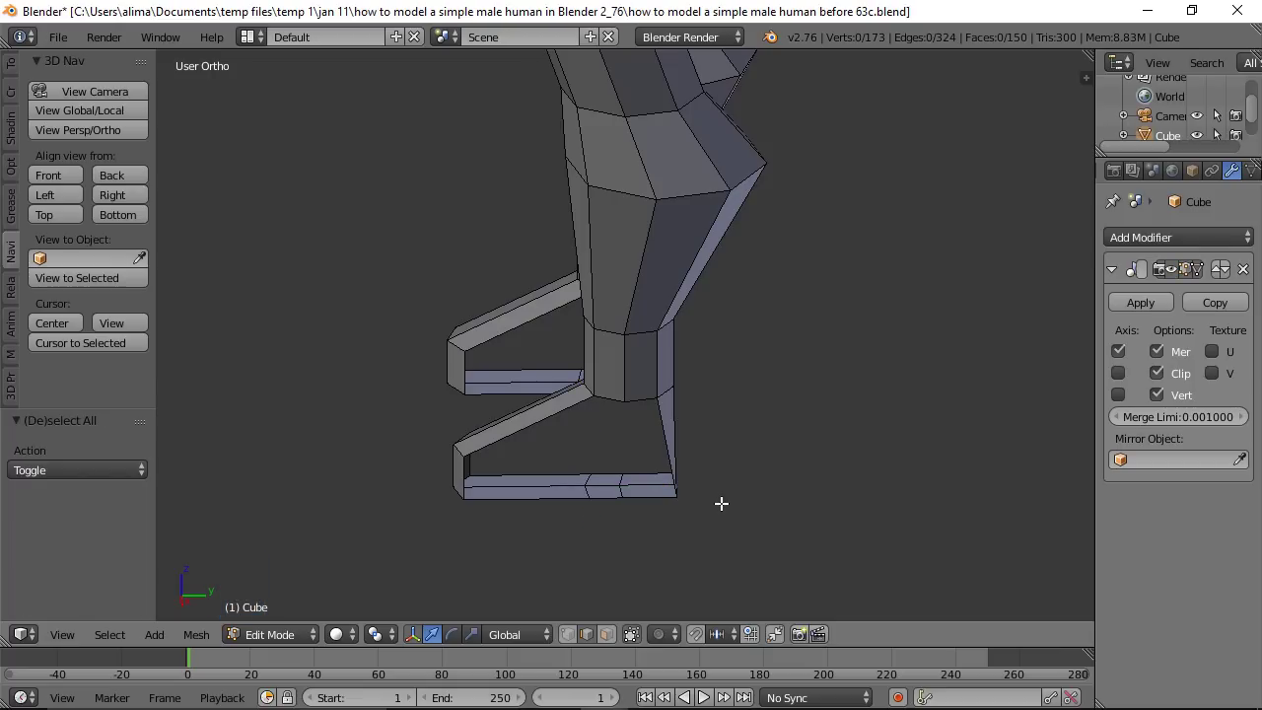
pyautogui.press('alt')
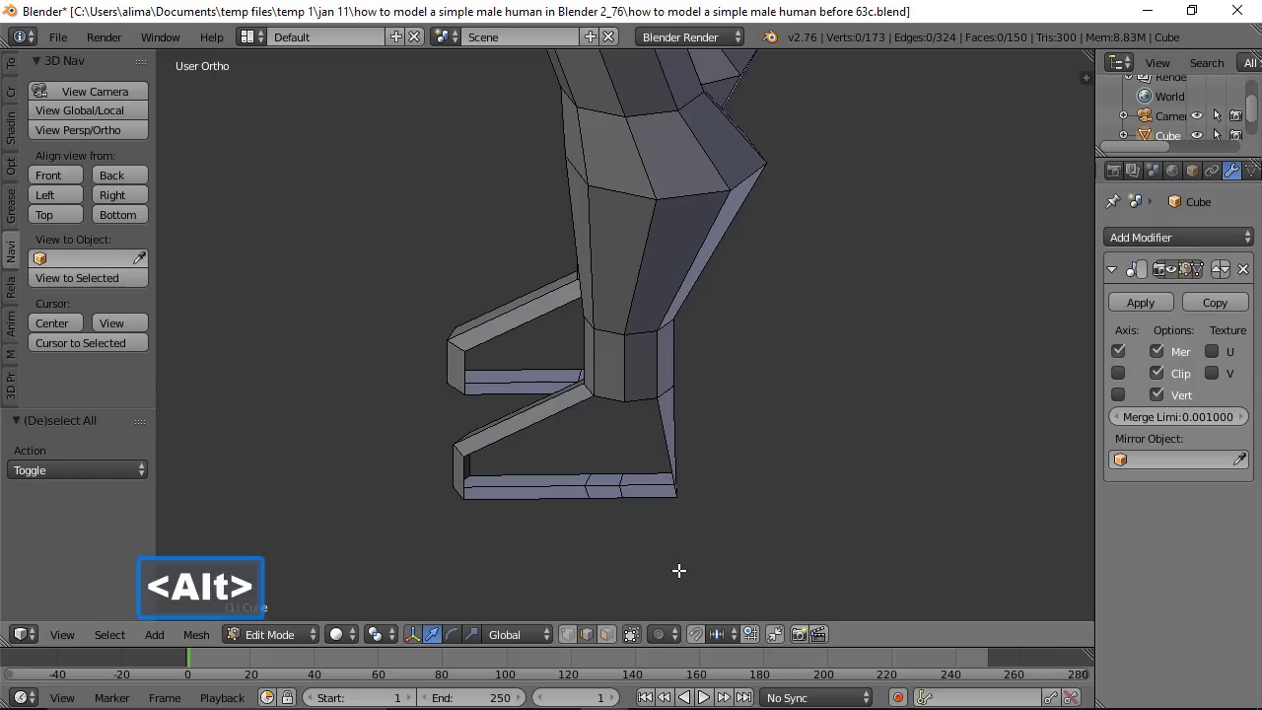
pyautogui.keyDown('alt'); pyautogui.click(654, 497); pyautogui.keyUp('alt')
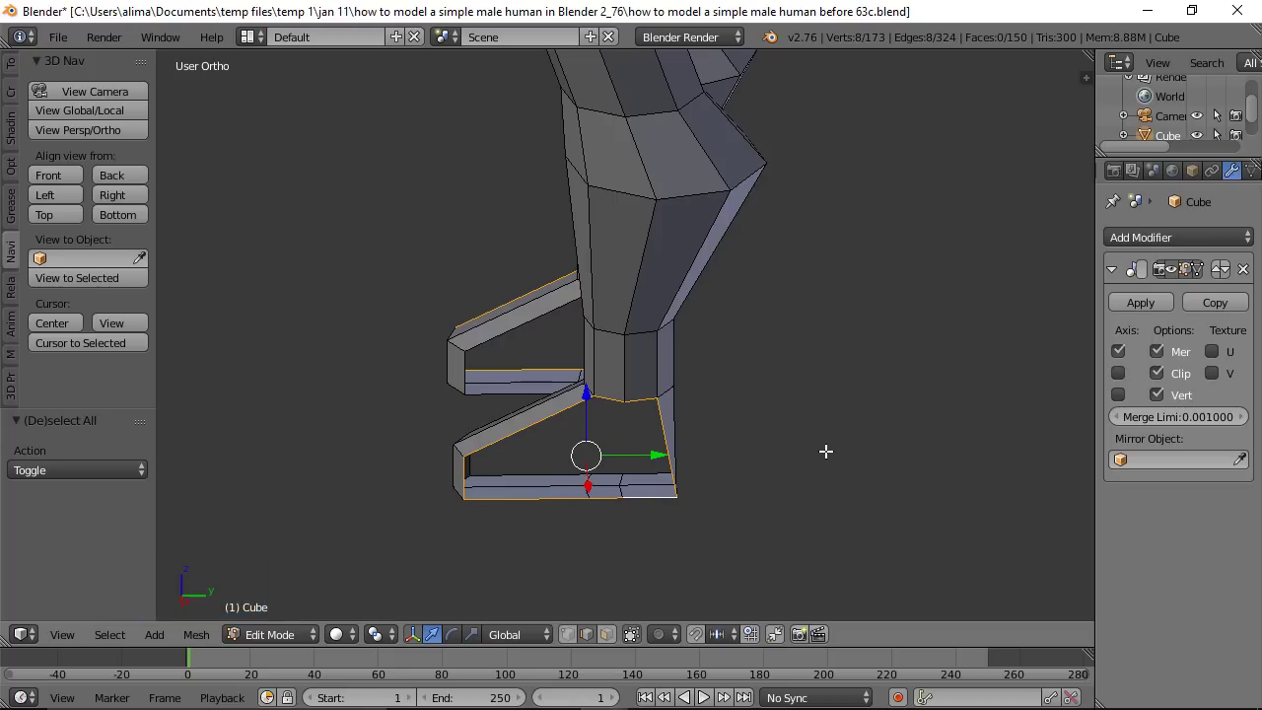
pyautogui.press('ctrl')
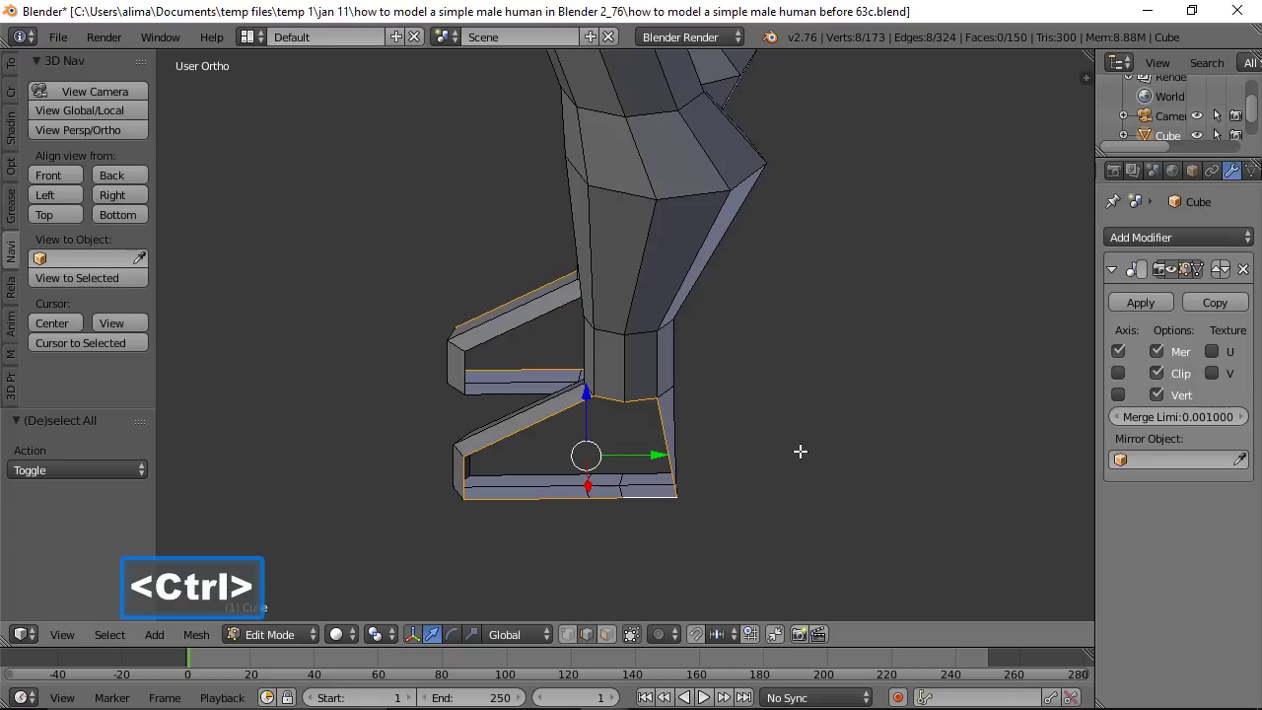
pyautogui.hotkey('ctrl', 'f')
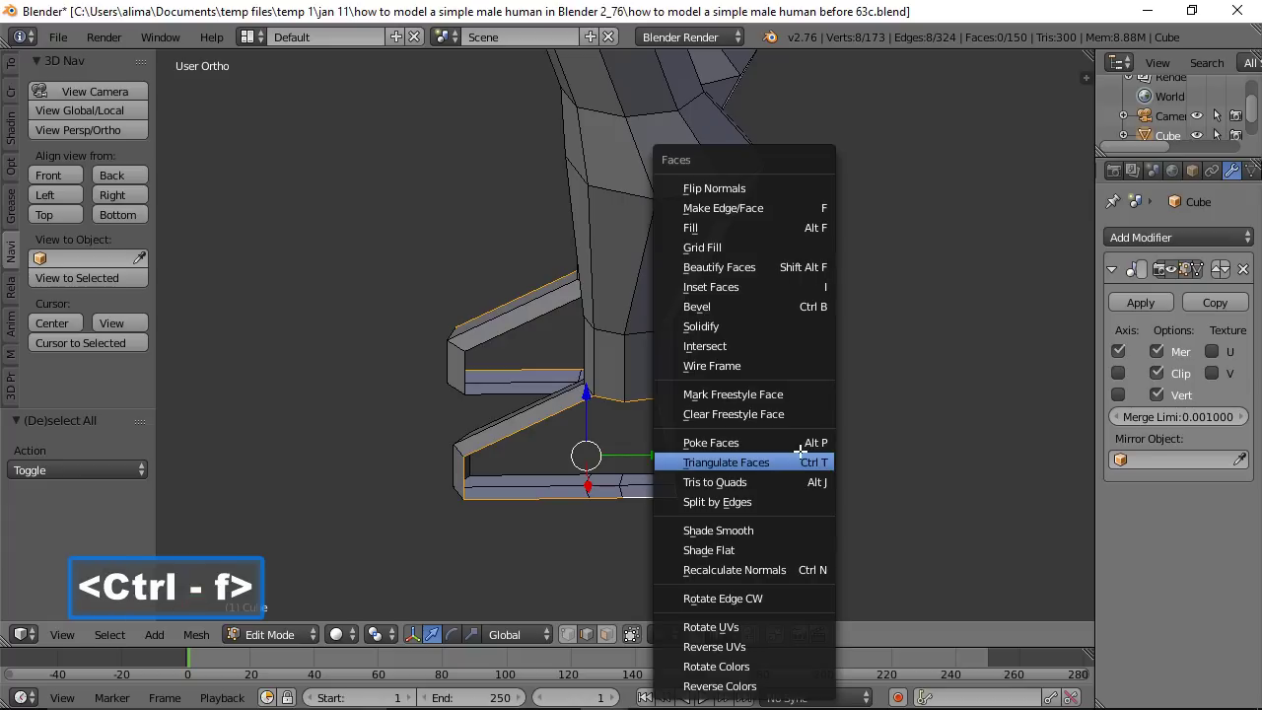
pyautogui.click(779, 249)
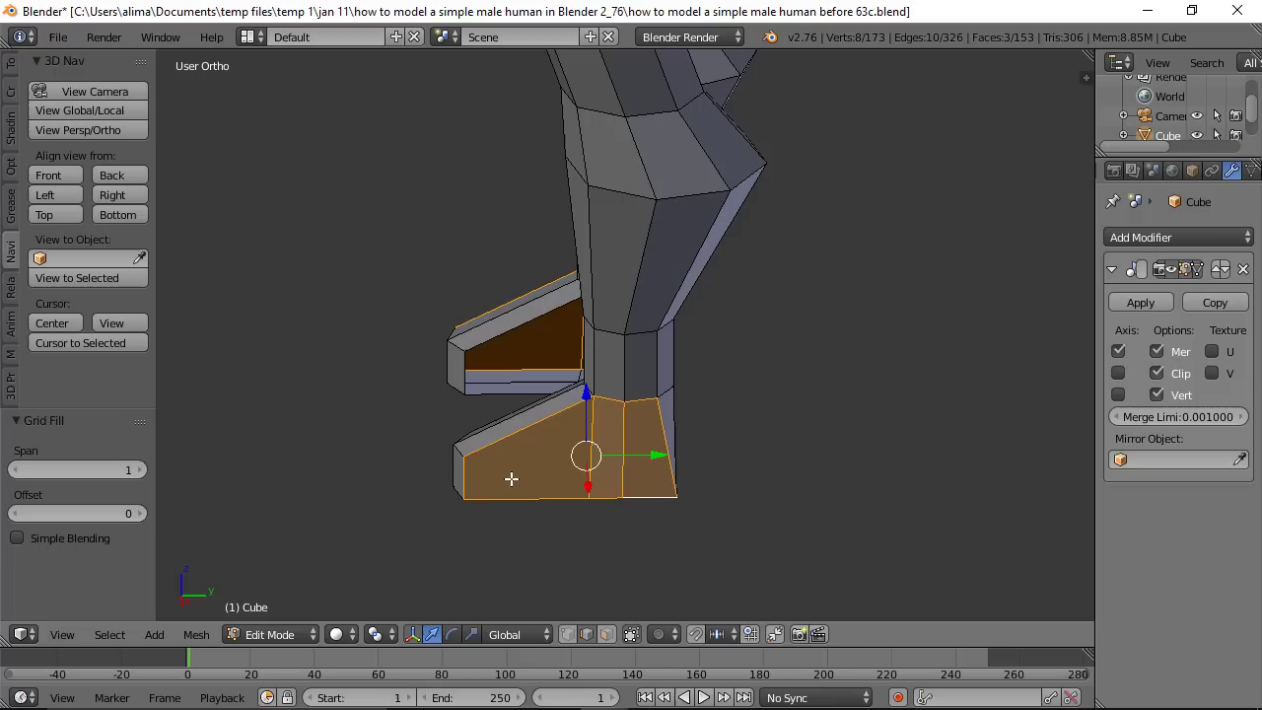
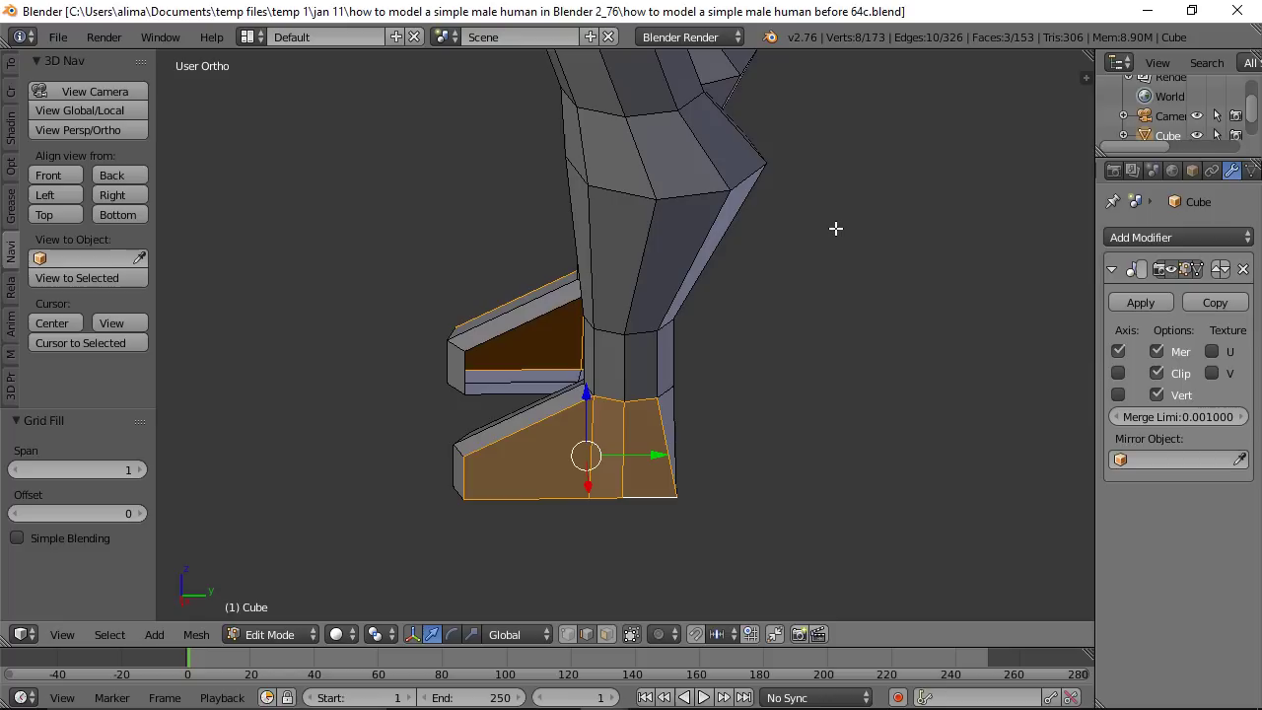
# Step: Close the open edge loop on the inner side of the foot with Grid Fill and save the file as version 65c
pyautogui.moveTo(468, 305); pyautogui.dragTo(779, 261, button='middle')
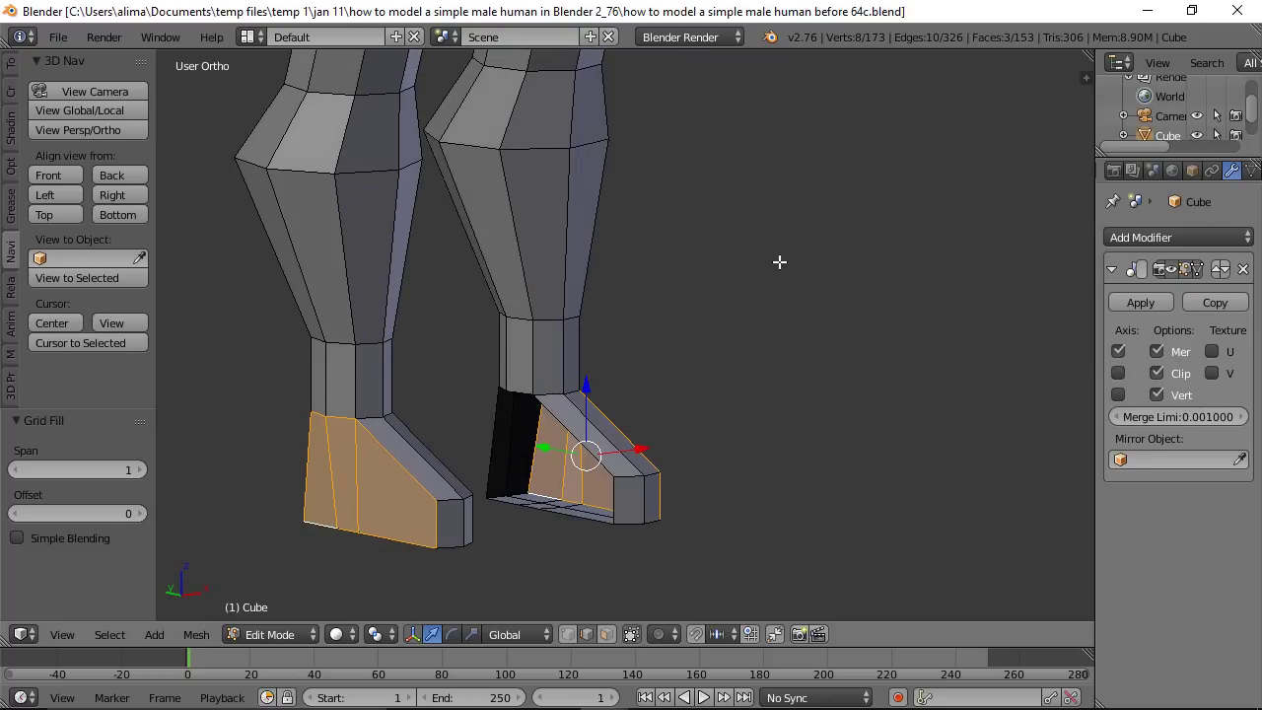
pyautogui.press('a')
pyautogui.press('alt')
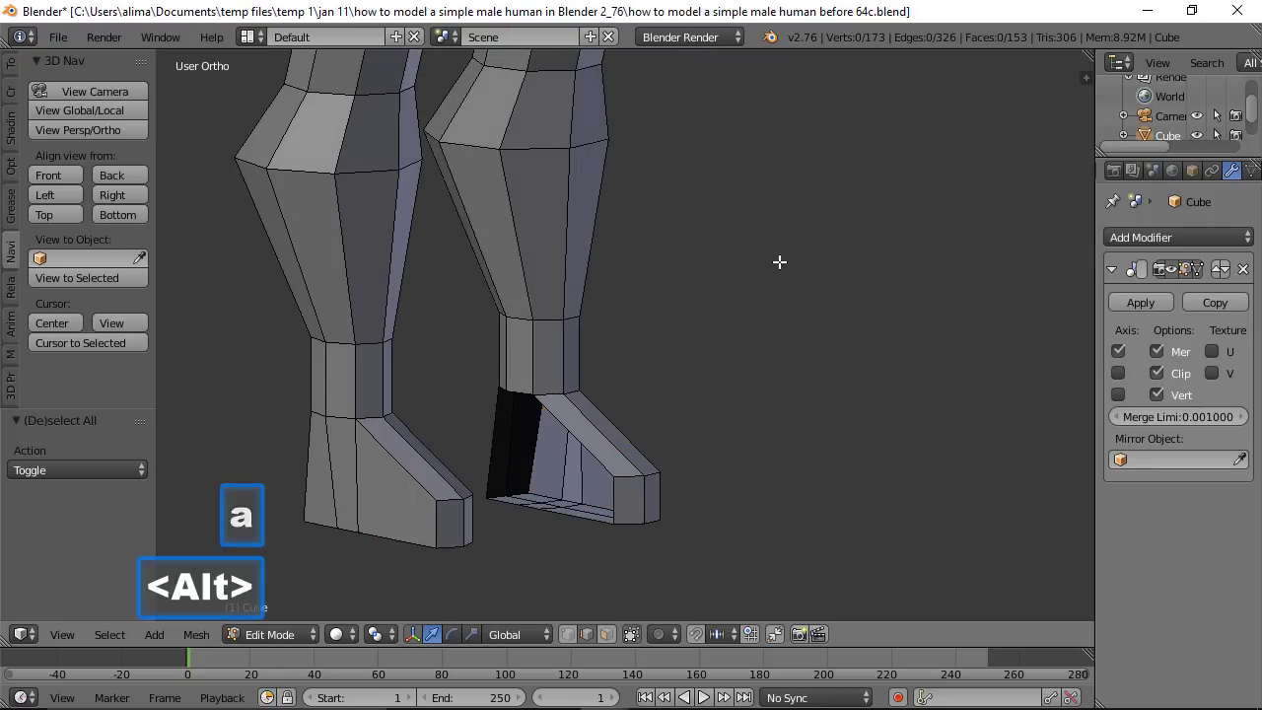
pyautogui.keyDown('alt'); pyautogui.rightClick(586, 518); pyautogui.keyUp('alt')
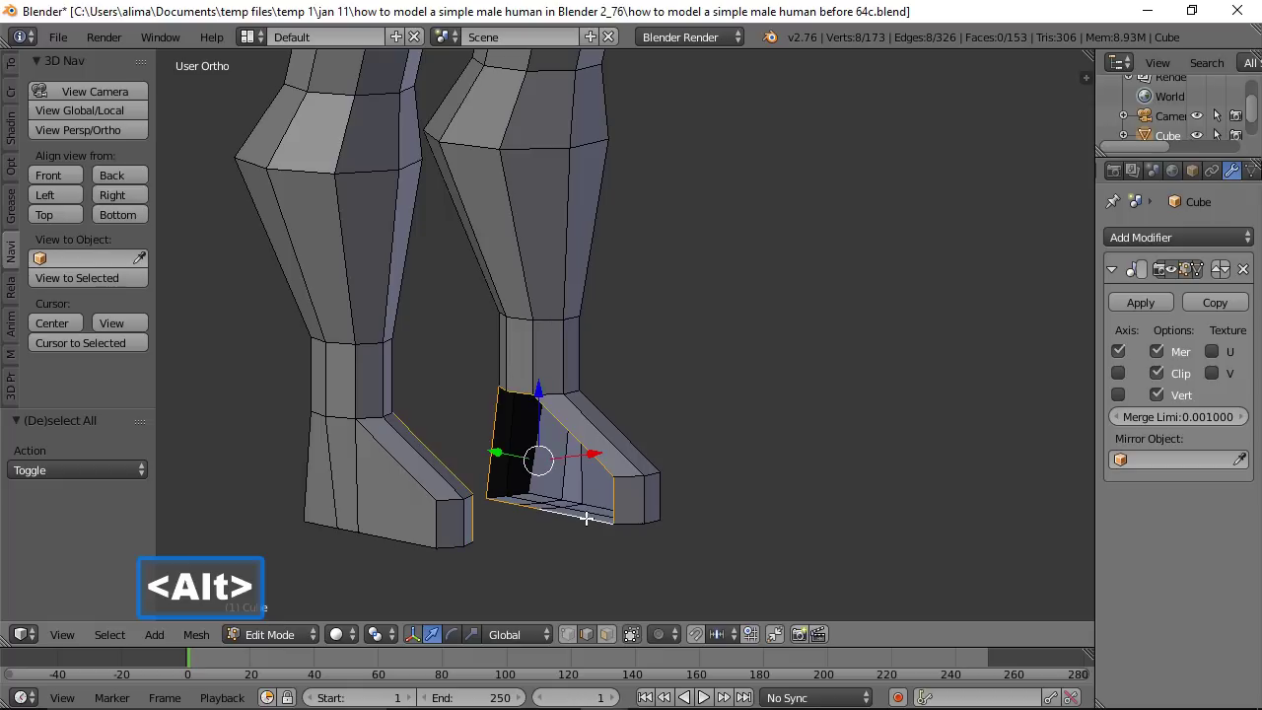
pyautogui.press('ctrl')
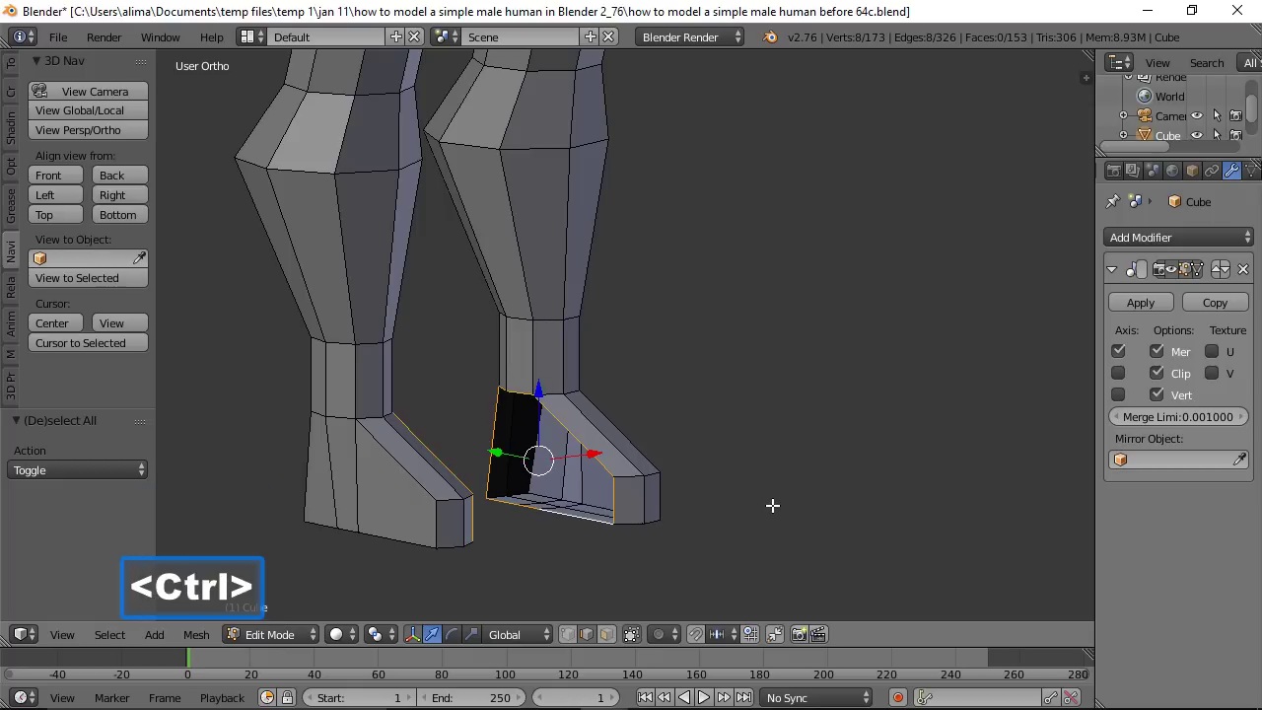
pyautogui.hotkey('ctrl', 'f')
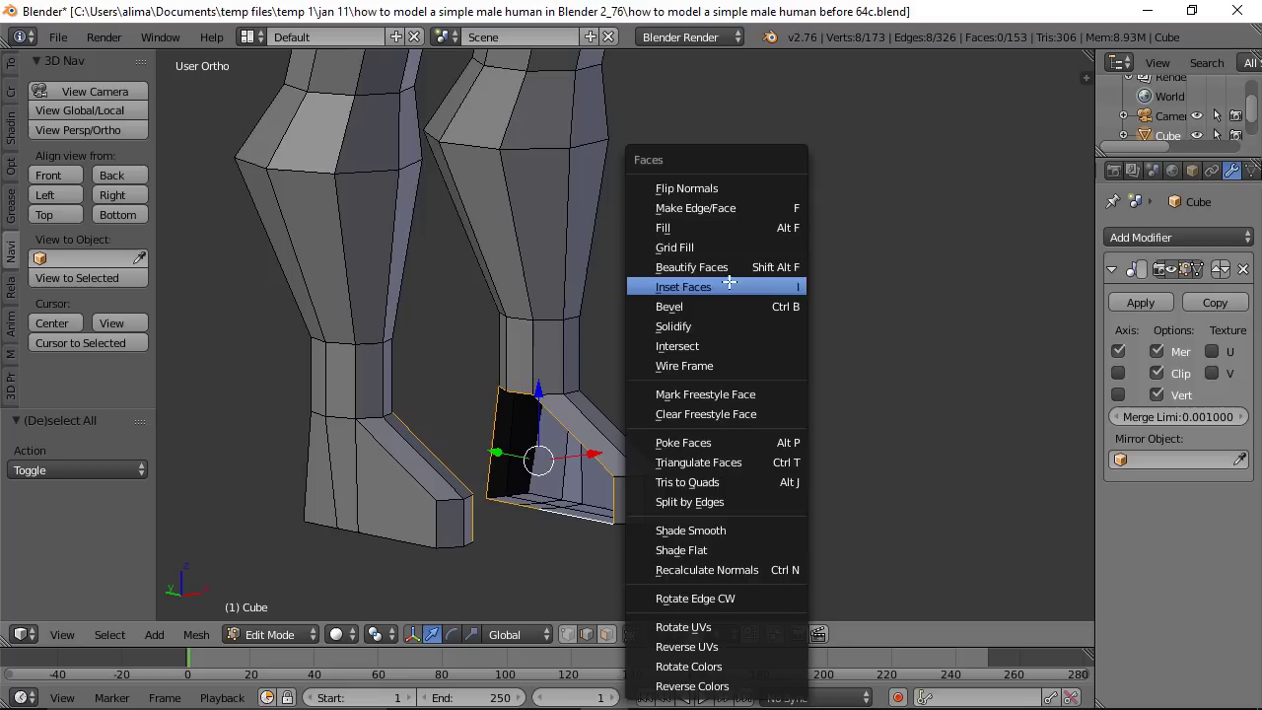
pyautogui.click(739, 248)
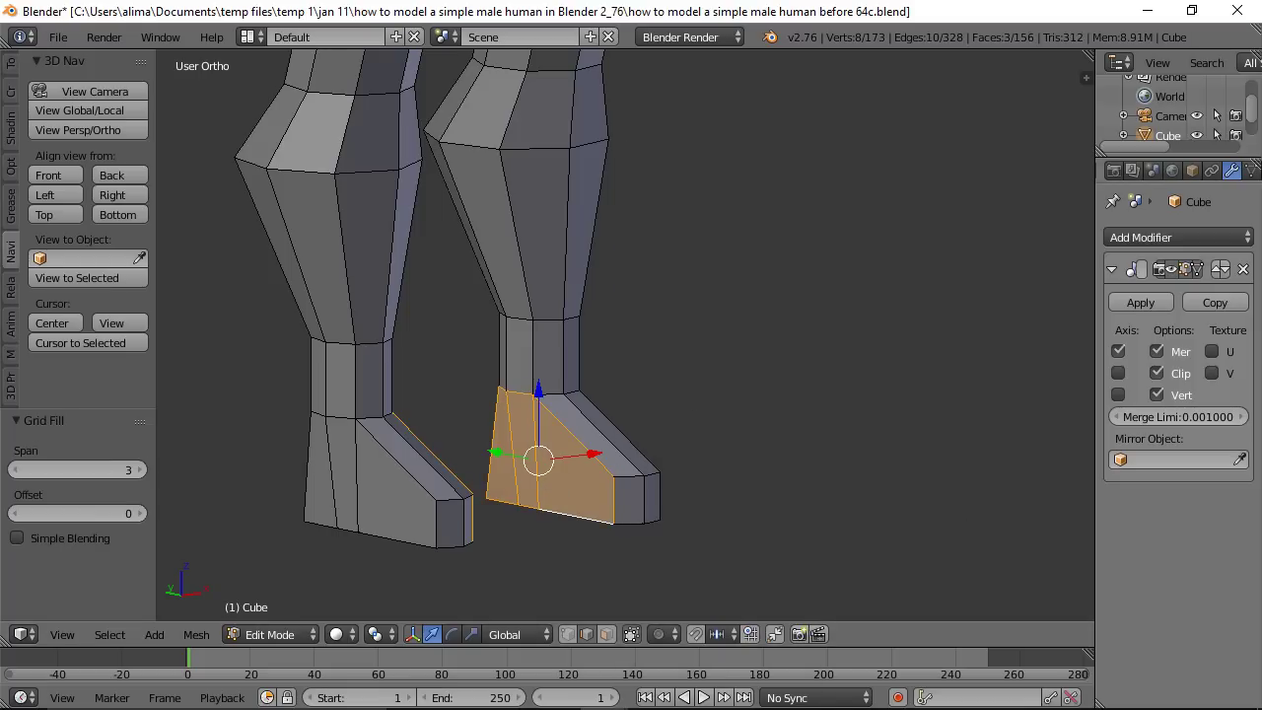
pyautogui.hotkey('ctrl', 'alt', 's')
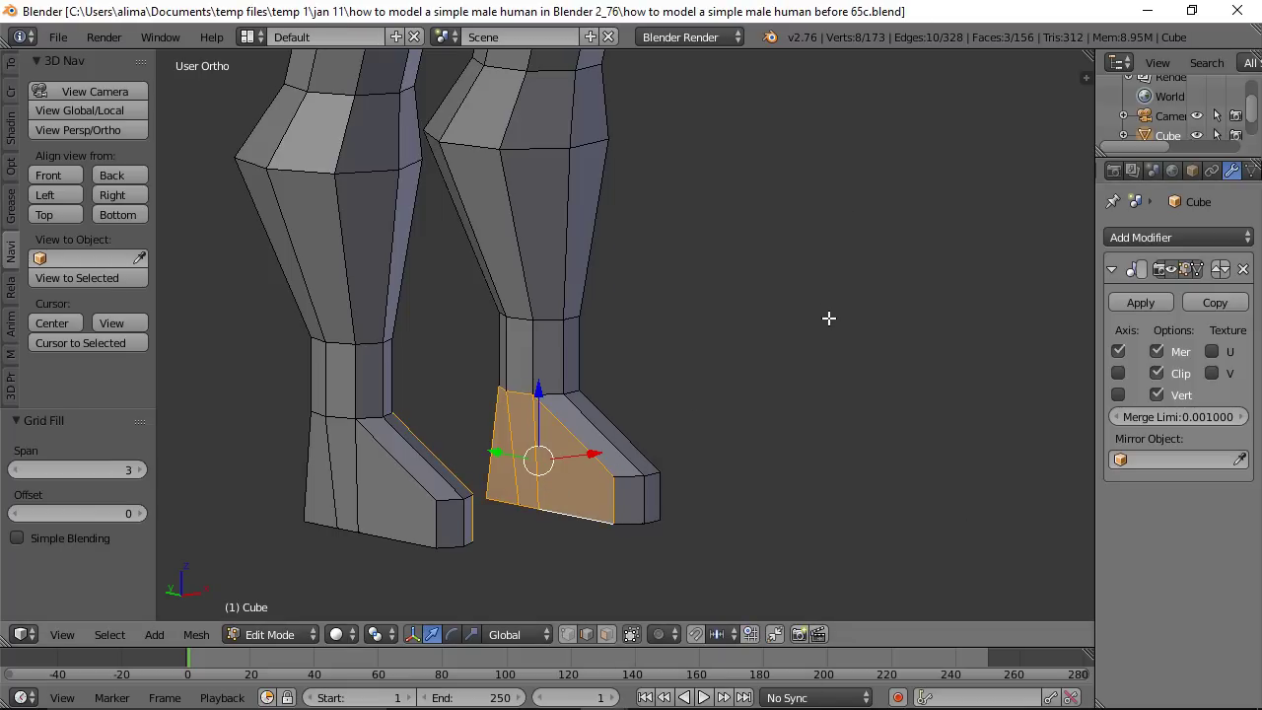
# Step: Move the vertical edge on the inner side of the toe inward along X to widen the front of the foot
pyautogui.press('a')
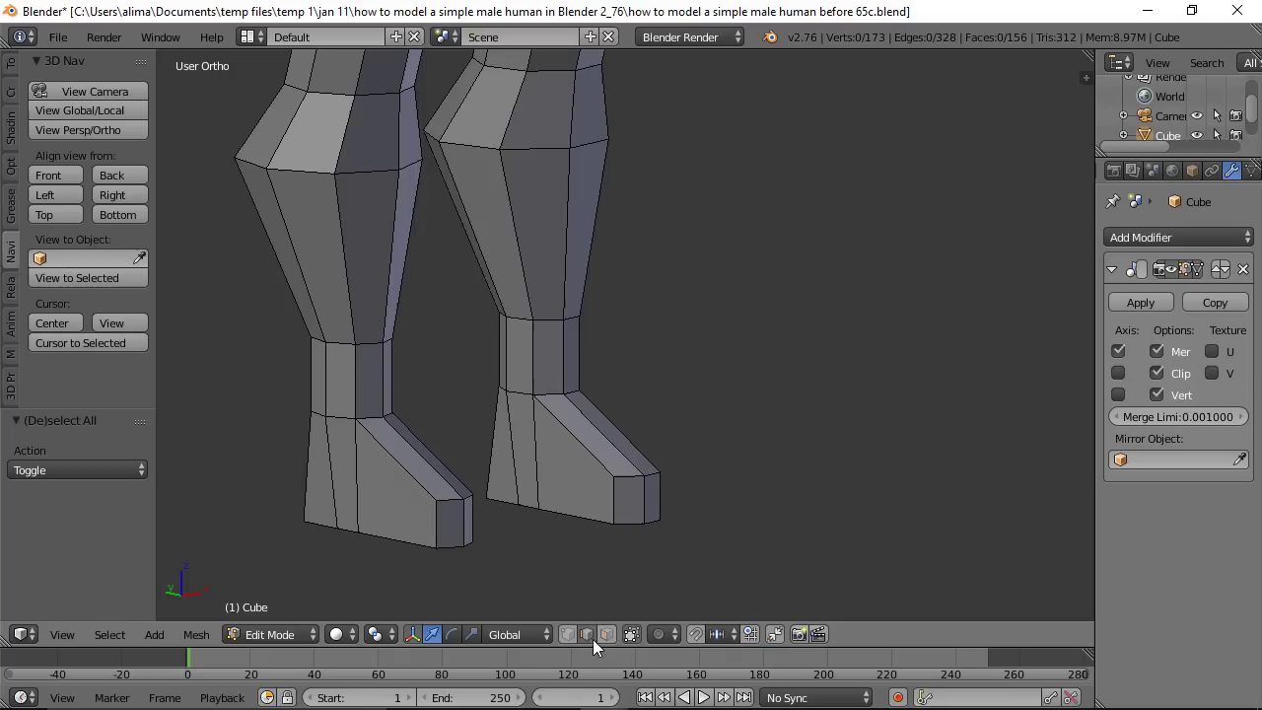
pyautogui.rightClick(616, 498)
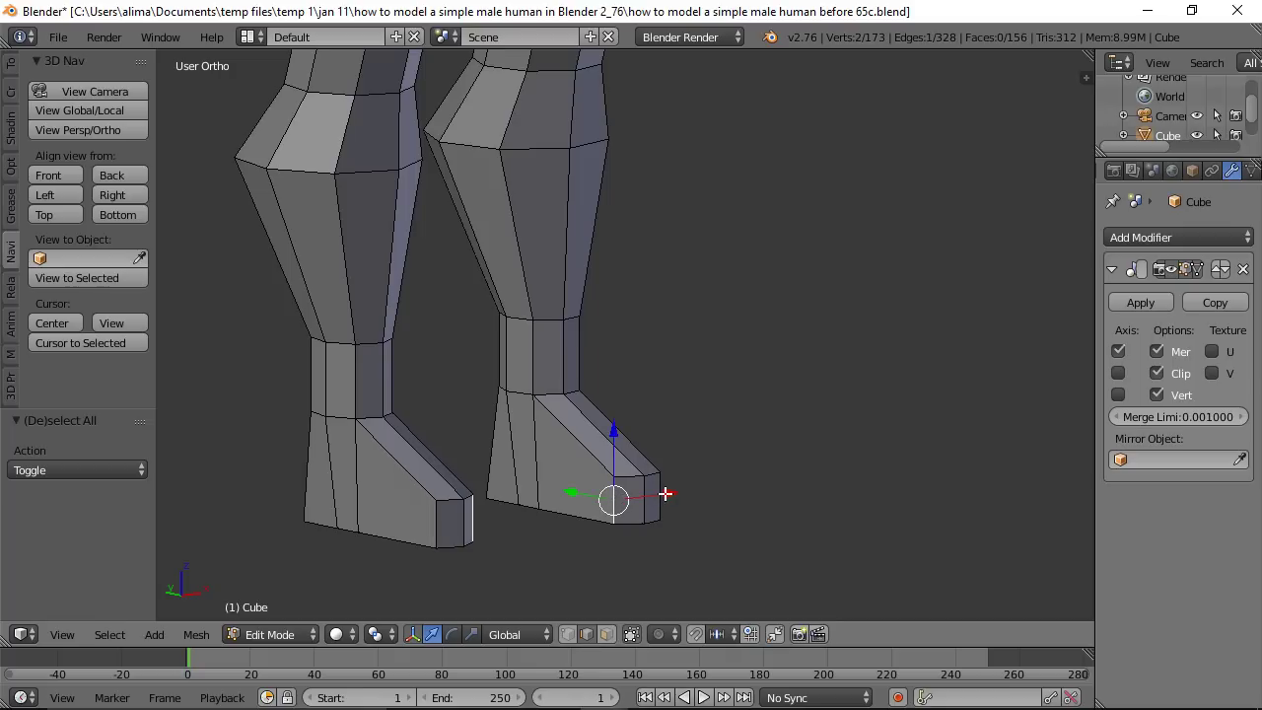
pyautogui.press('g')
pyautogui.press('x')
pyautogui.click(654, 499)
pyautogui.moveTo(795, 442); pyautogui.dragTo(677, 500, button='middle')
pyautogui.press('g')
pyautogui.press('x')
pyautogui.click(674, 492)
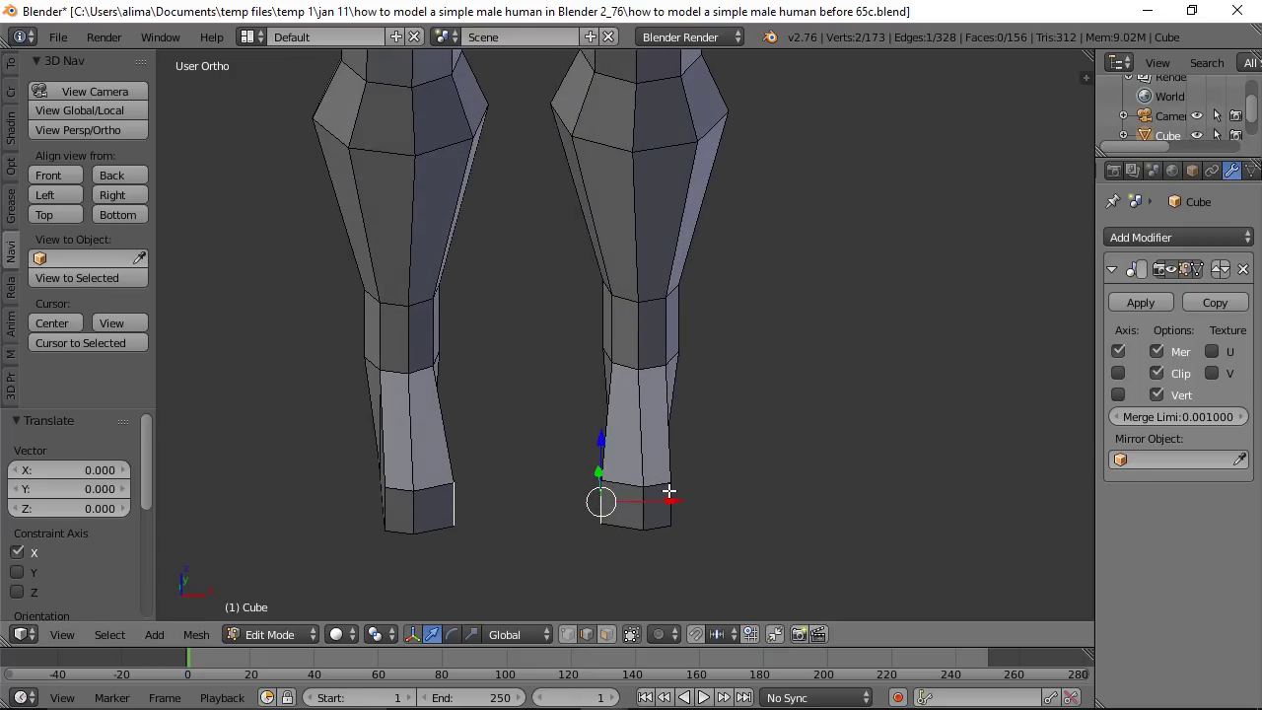
# Step: Move the vertical edge on the outer side of the toe outward along X to widen the foot
pyautogui.rightClick(667, 487)
pyautogui.press('g')
pyautogui.press('x')
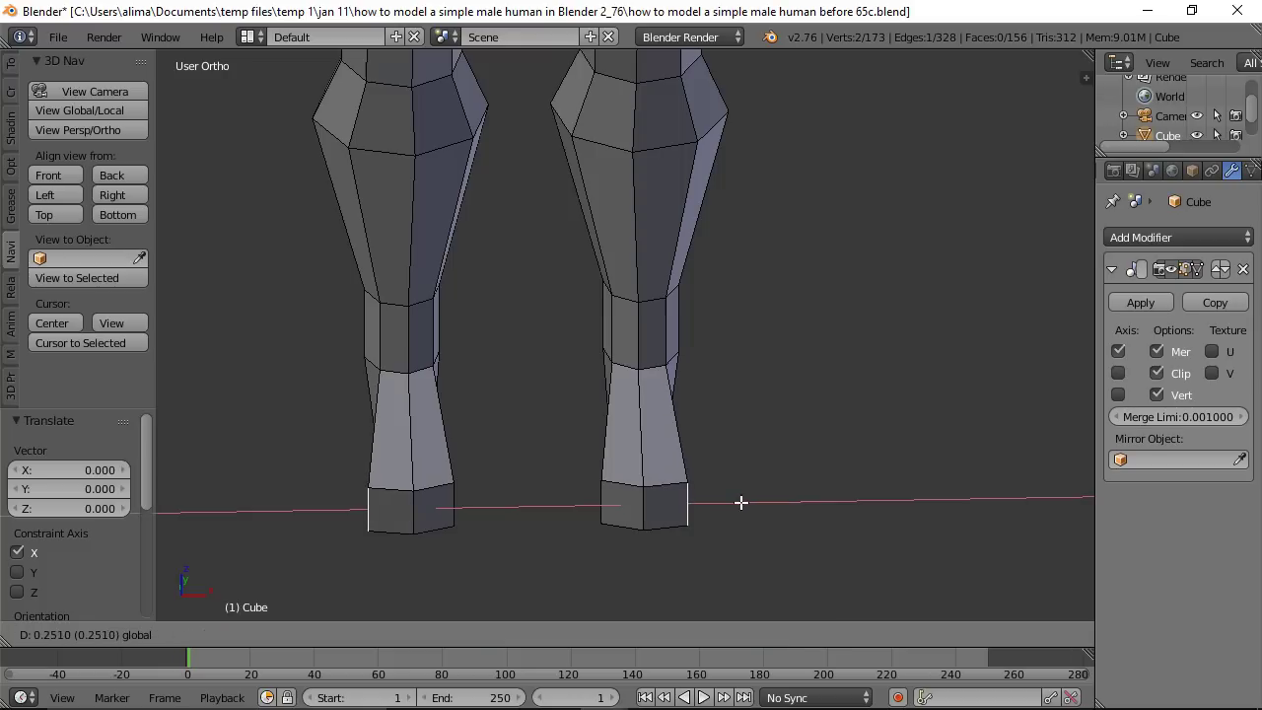
pyautogui.click(836, 499)
# Step: Shift the inner vertical toe edge a further -0.193 units along X
pyautogui.rightClick(618, 503)
pyautogui.press('g')
pyautogui.press('x')
pyautogui.click(659, 501)
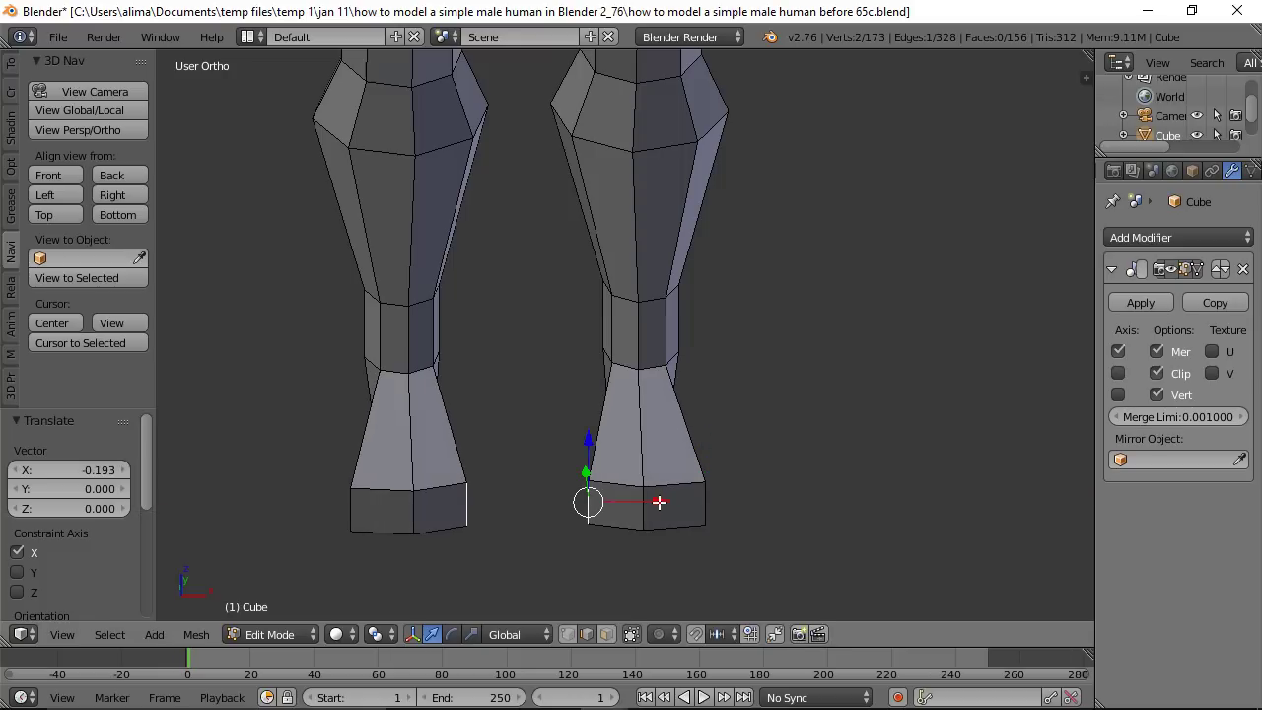
# Step: Extrude the two front faces of the toes about 1.03 units forward along Y and save the file as version 66c
pyautogui.click(607, 634)
pyautogui.rightClick(615, 508)
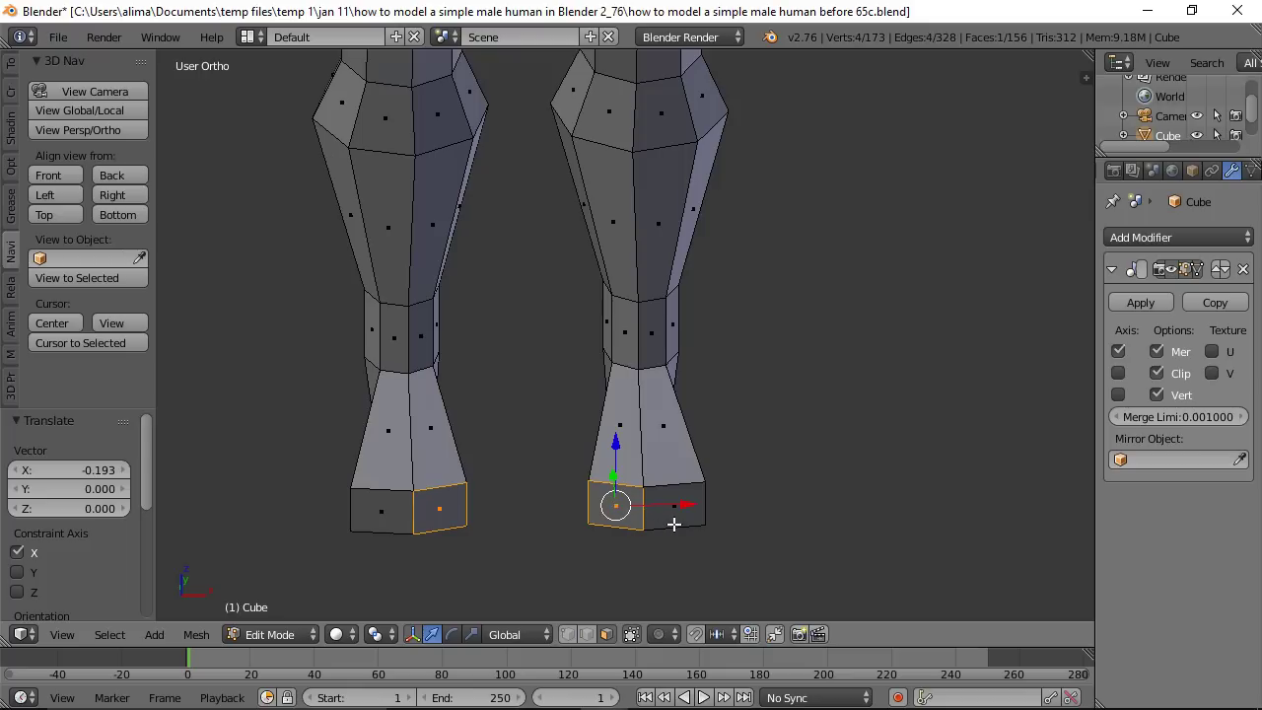
pyautogui.moveTo(856, 406); pyautogui.dragTo(749, 484, button='middle')
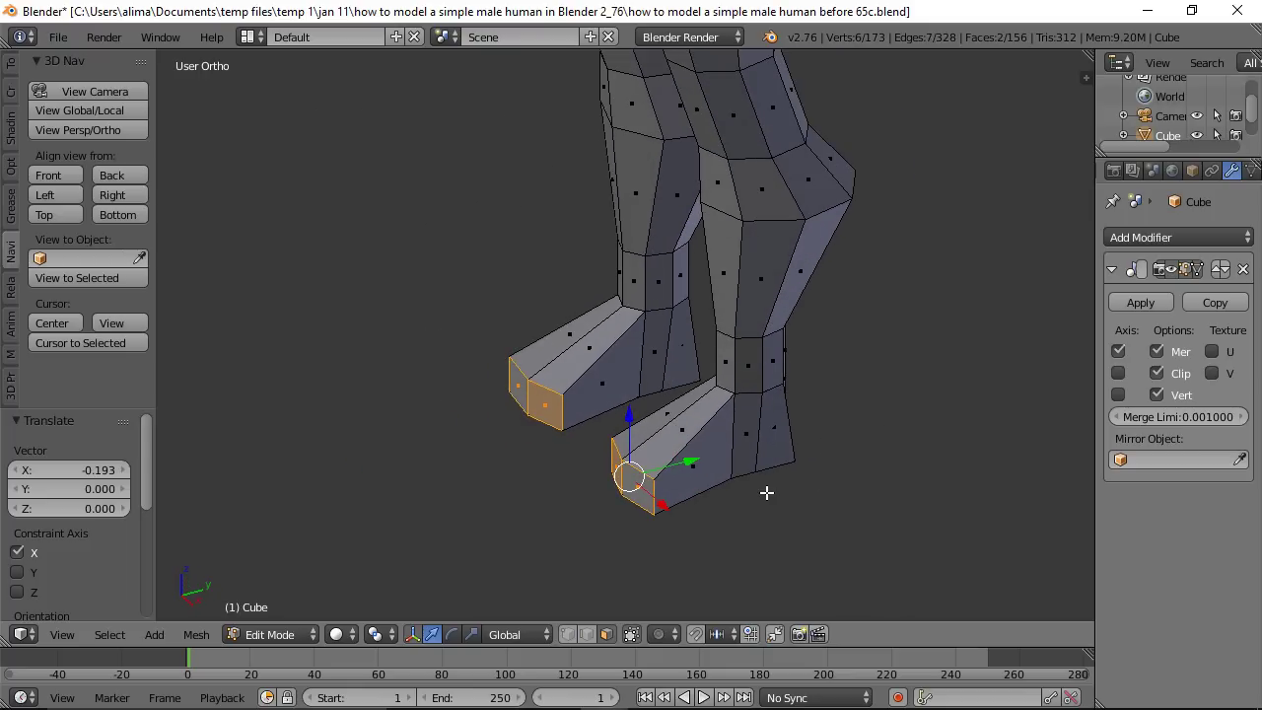
pyautogui.press('e')
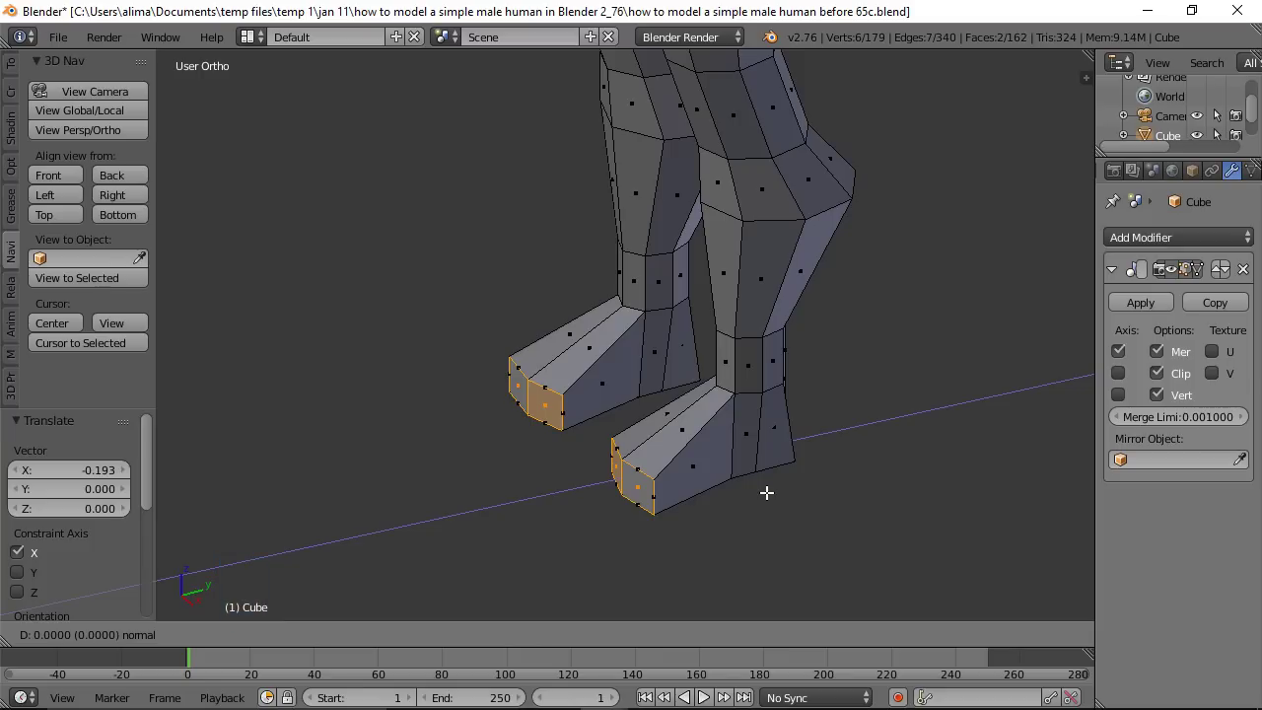
pyautogui.press('y')
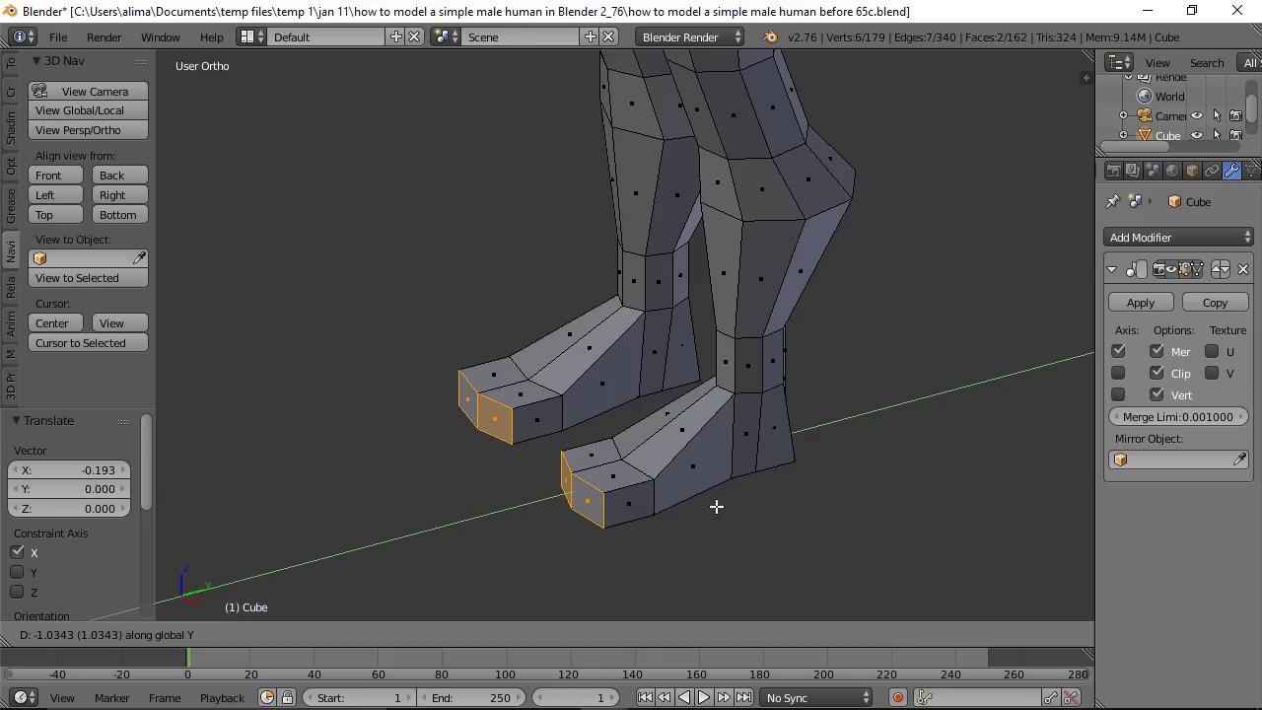
pyautogui.click(716, 506)
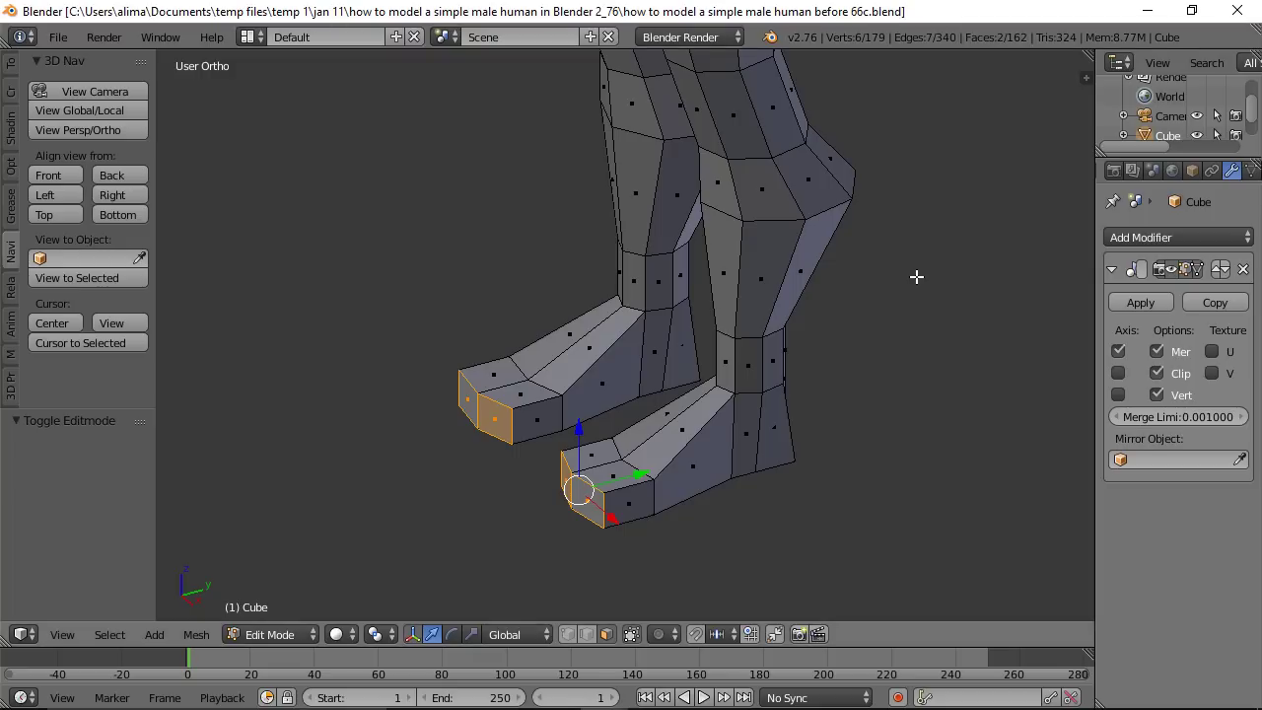
# Step: Select both whole feet in front wireframe view, lower them -1.183 units along Z, and save the file as version 67c
pyautogui.press('a')
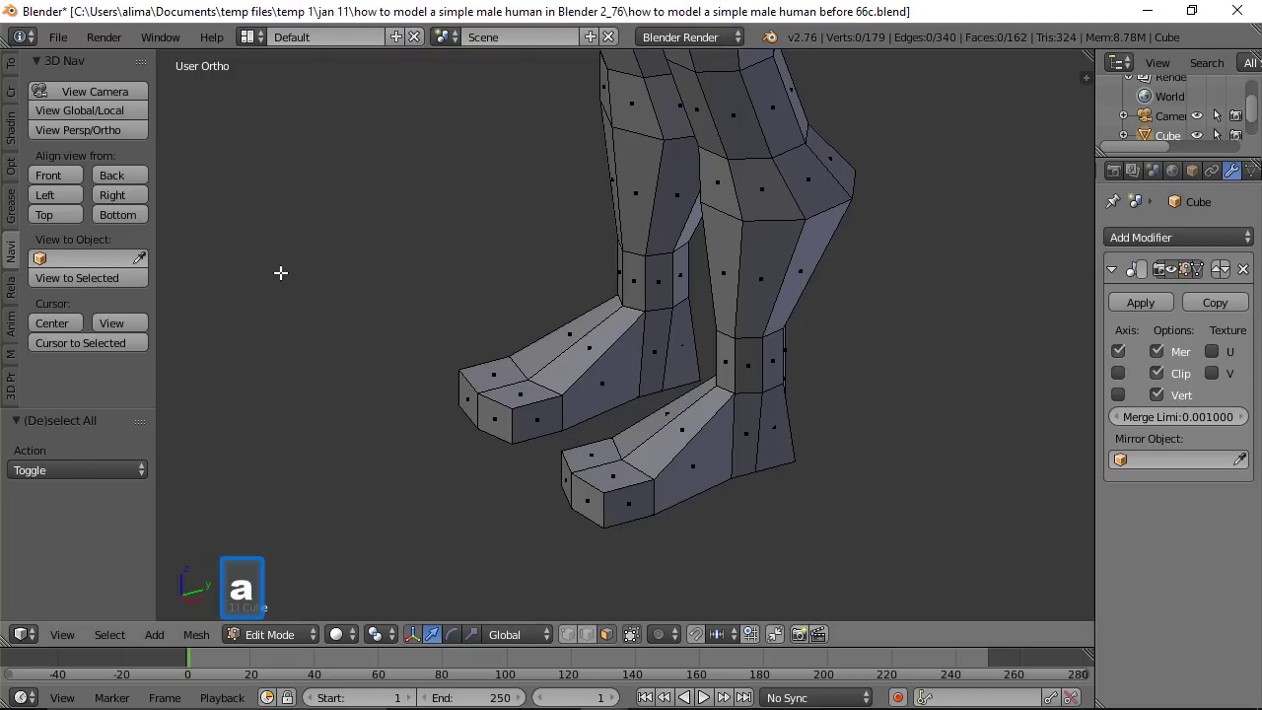
pyautogui.click(53, 175)
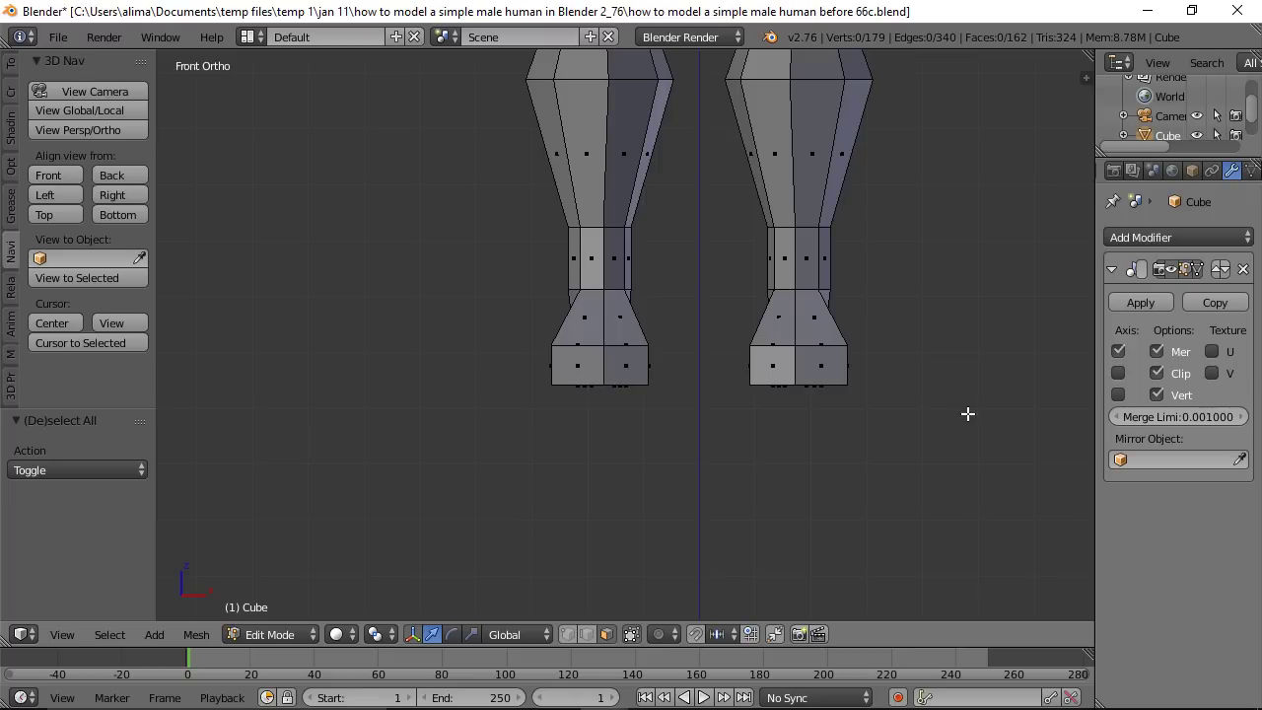
pyautogui.press('z')
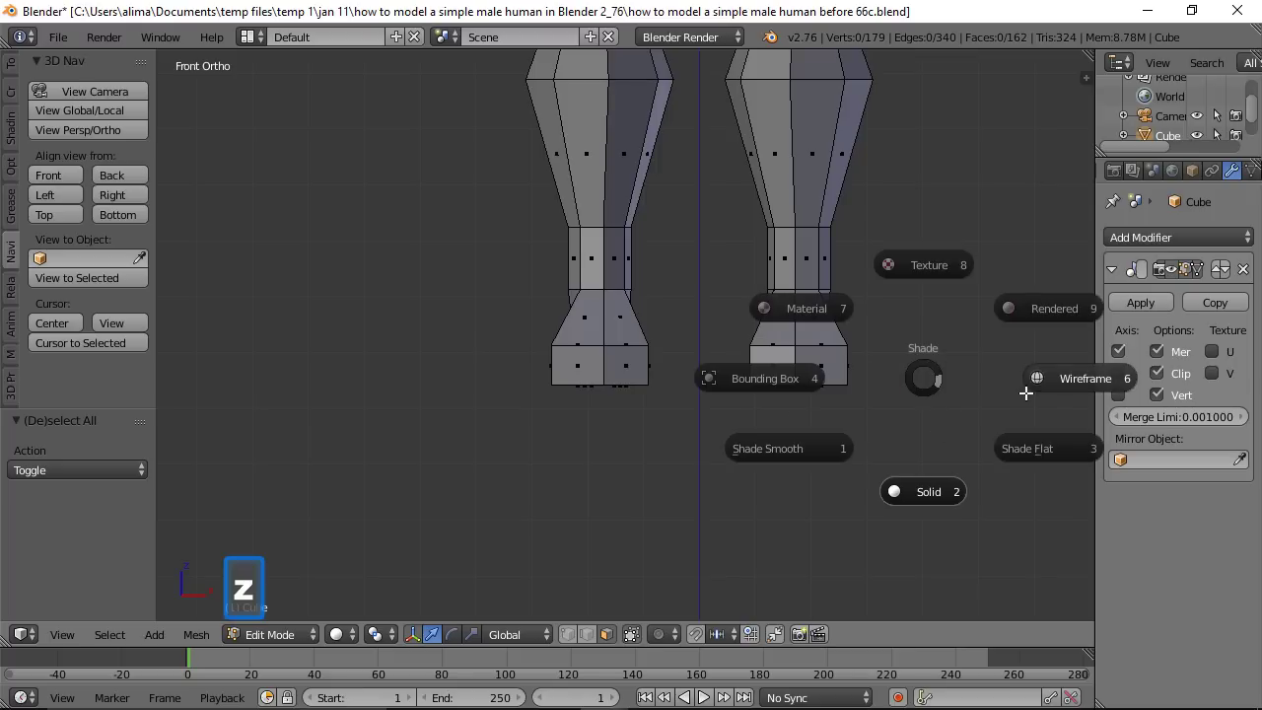
pyautogui.click(1059, 382)
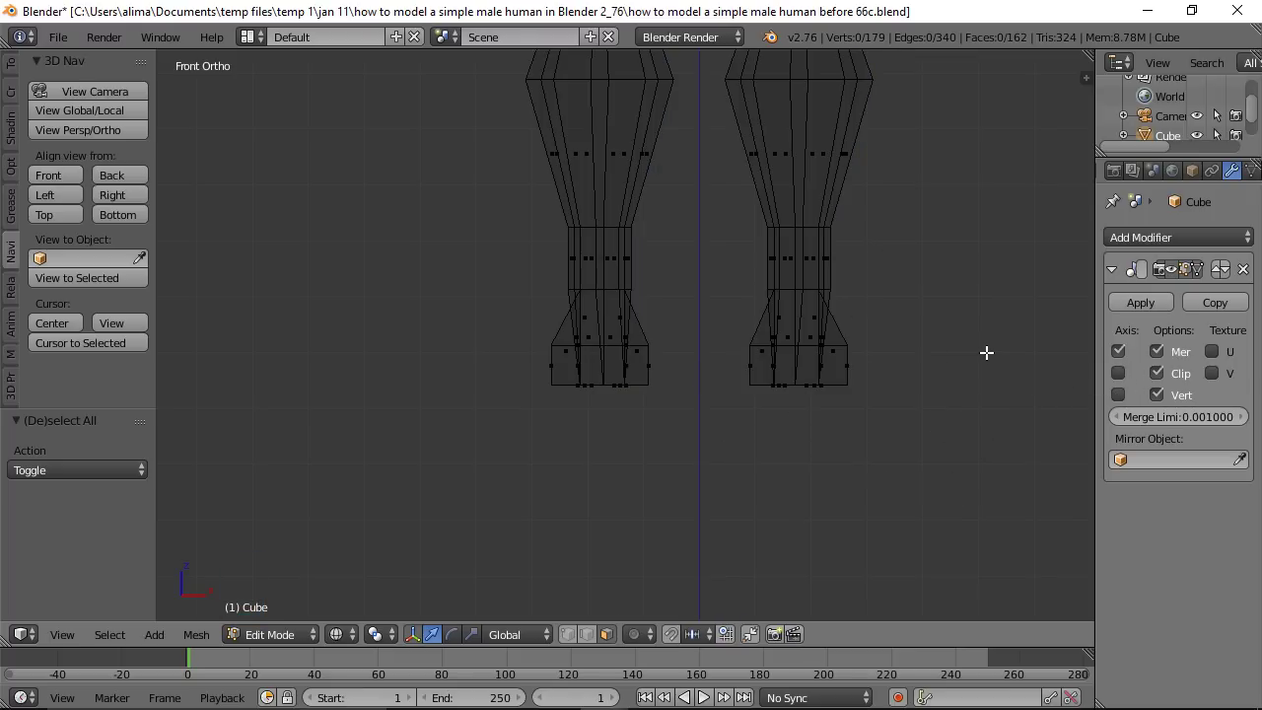
pyautogui.press('ctrl')
pyautogui.moveTo(985, 352)
pyautogui.keyDown('ctrl'); pyautogui.mouseDown()
pyautogui.moveTo(916, 291)
pyautogui.moveTo(777, 280)
pyautogui.moveTo(726, 298)
pyautogui.moveTo(721, 382)
pyautogui.moveTo(747, 419)
pyautogui.moveTo(831, 450)
pyautogui.moveTo(898, 451)
pyautogui.mouseUp(); pyautogui.keyUp('ctrl')
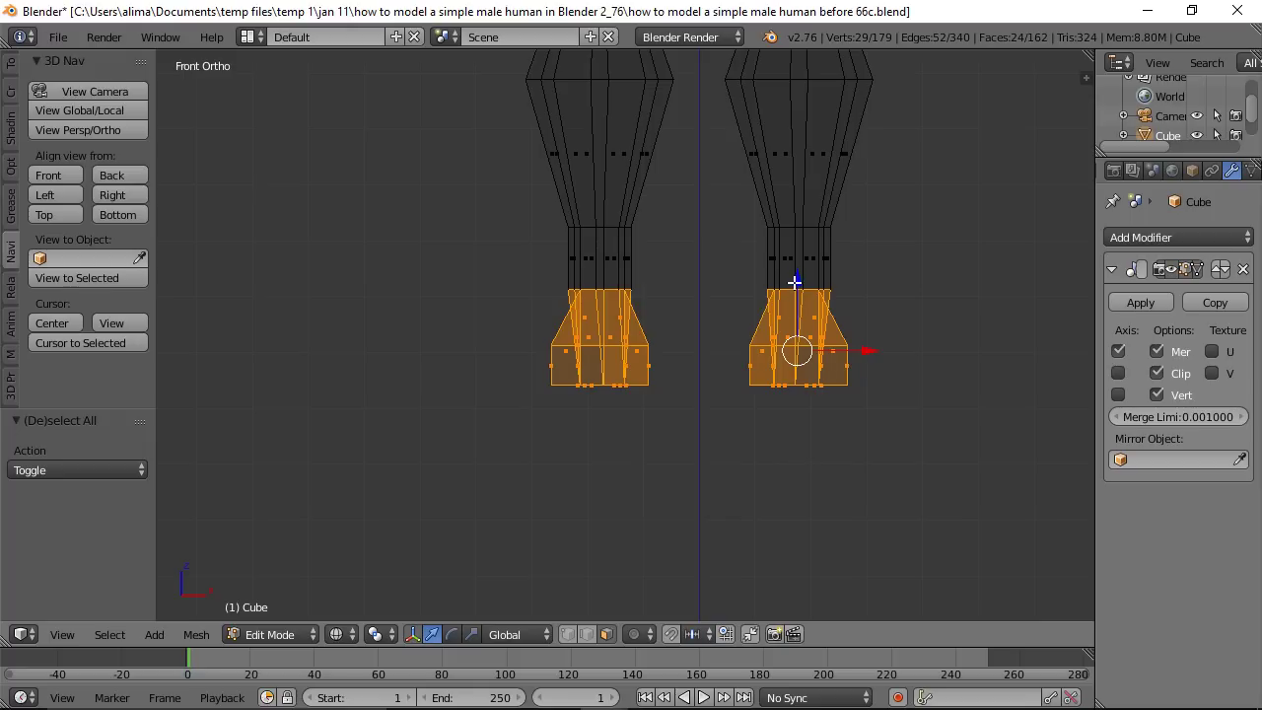
pyautogui.moveTo(796, 280); pyautogui.dragTo(795, 346)
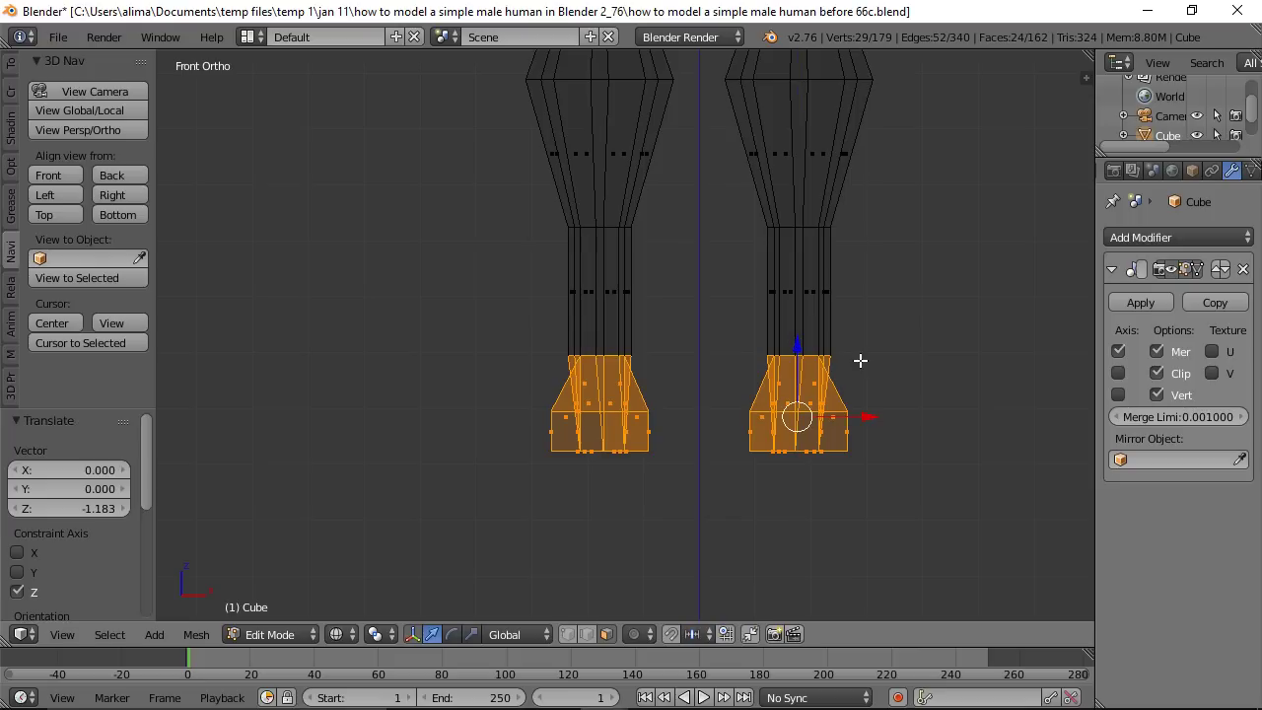
pyautogui.hotkey('ctrl', 's')
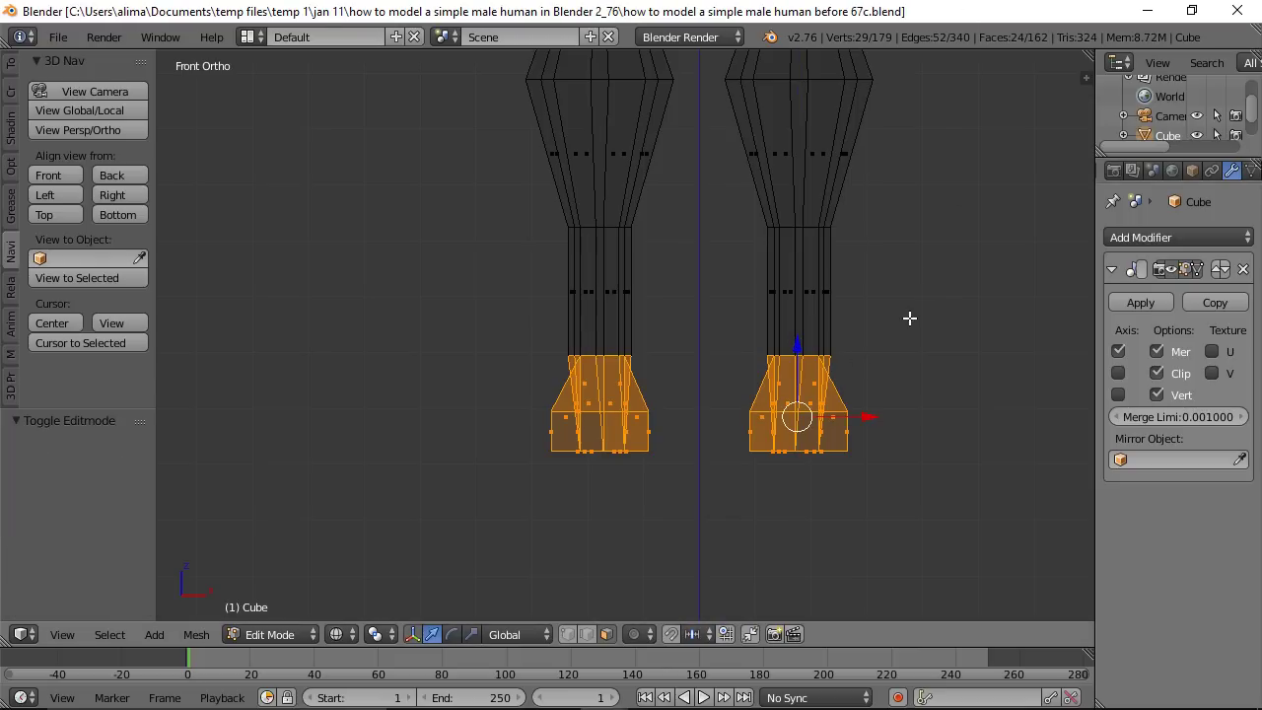
# Step: Scale the selected feet up by about 1.4 and shift them -0.353 units along Y in the right view
pyautogui.press('s')
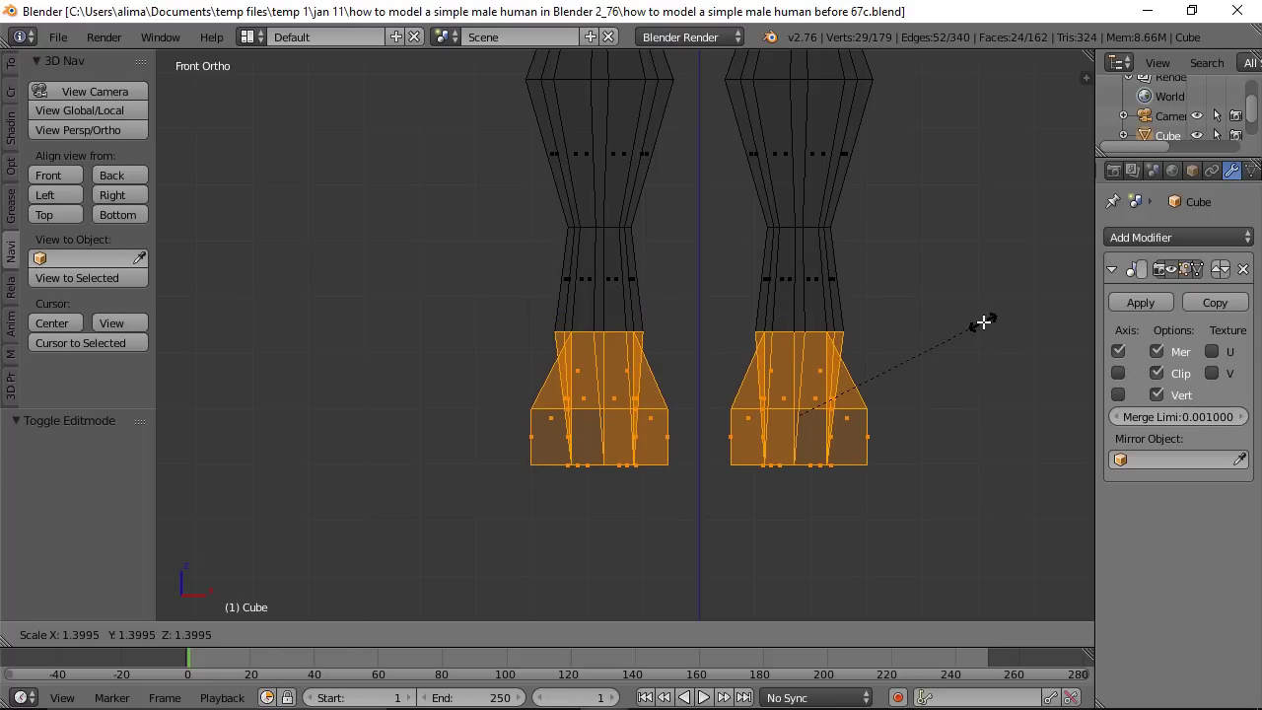
pyautogui.click(983, 321)
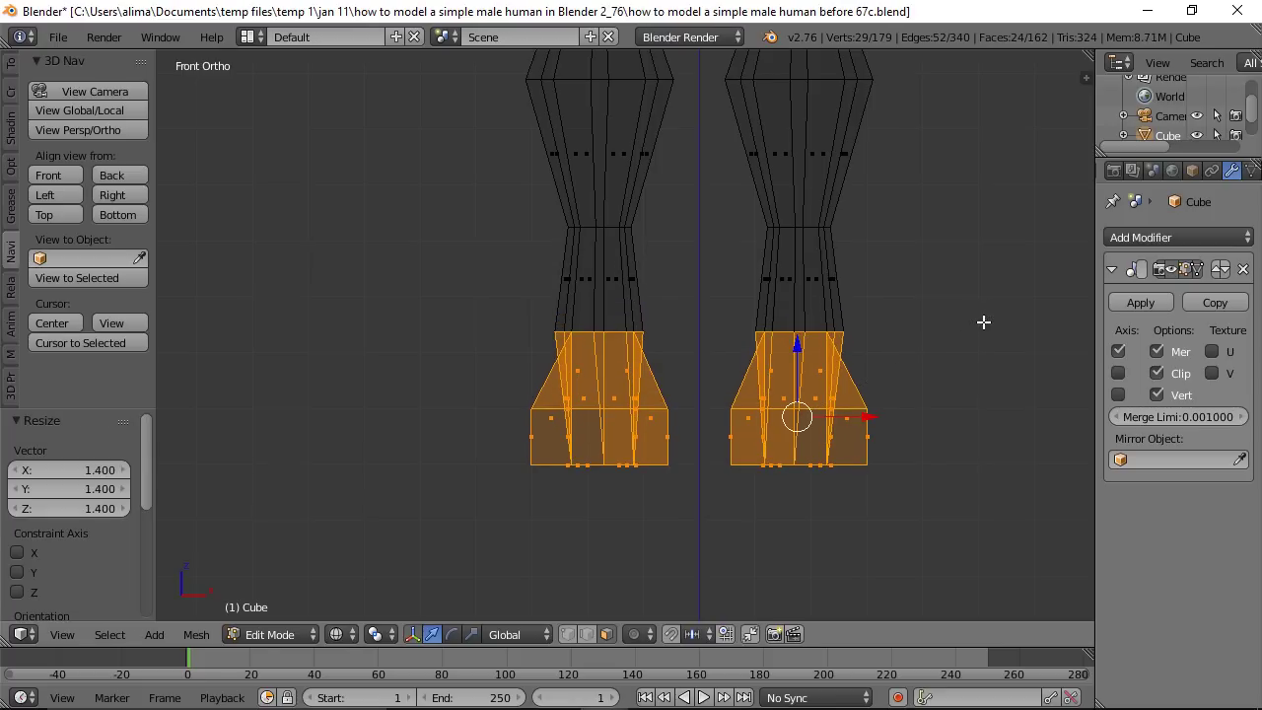
pyautogui.click(113, 194)
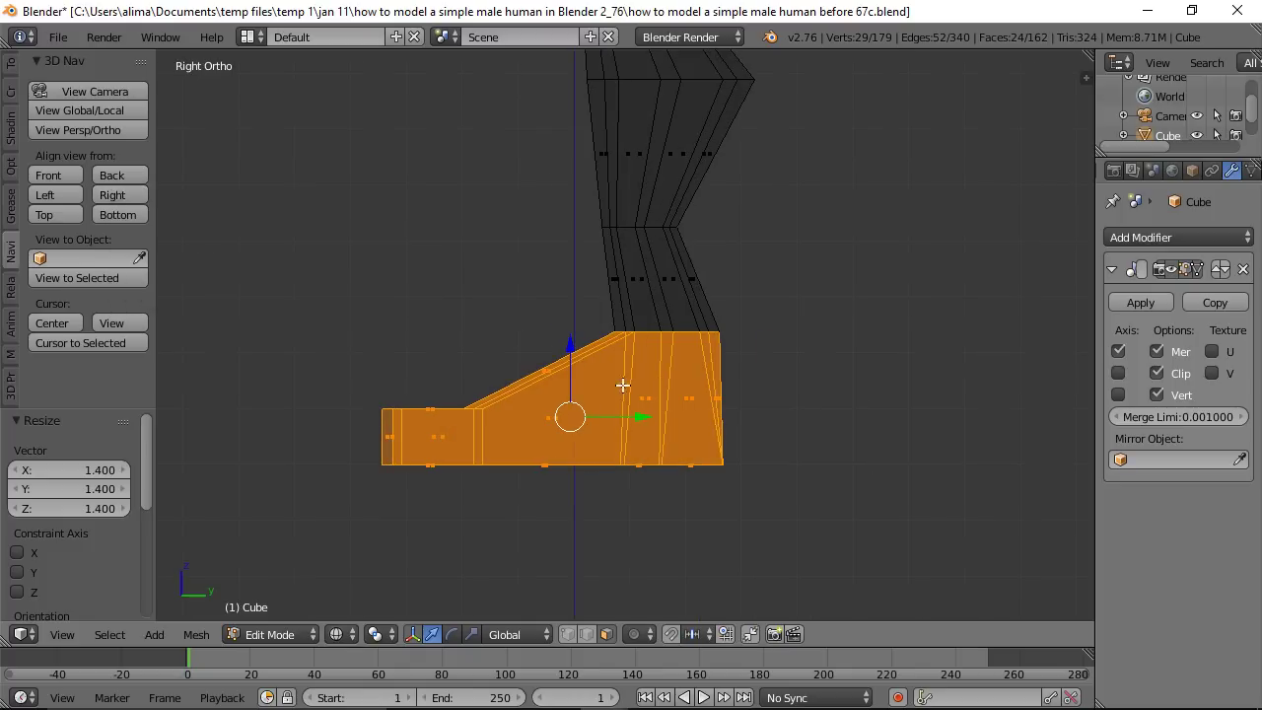
pyautogui.moveTo(645, 416); pyautogui.dragTo(625, 417)
# Step: Deselect the feet, return to solid shading with the whole body in view, and save the file as version 68c
pyautogui.scroll(-8, 730, 344)
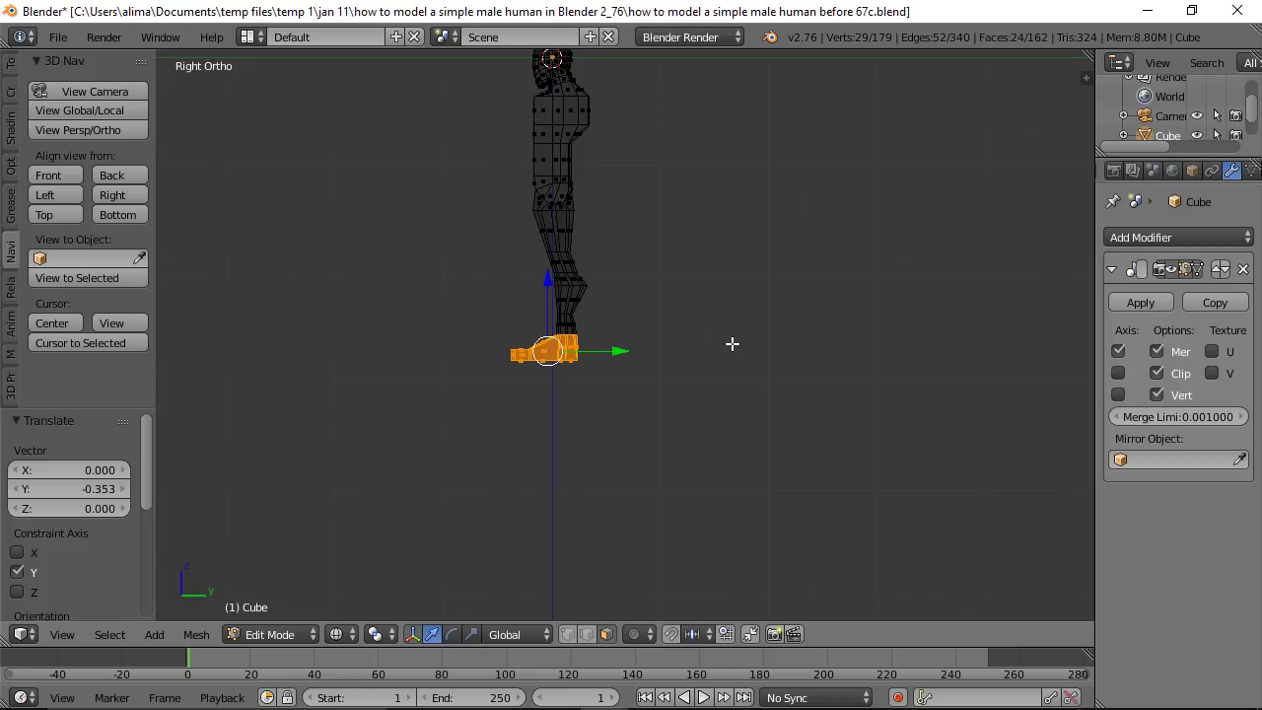
pyautogui.moveTo(467, 287); pyautogui.dragTo(693, 319, button='middle')
pyautogui.press('a')
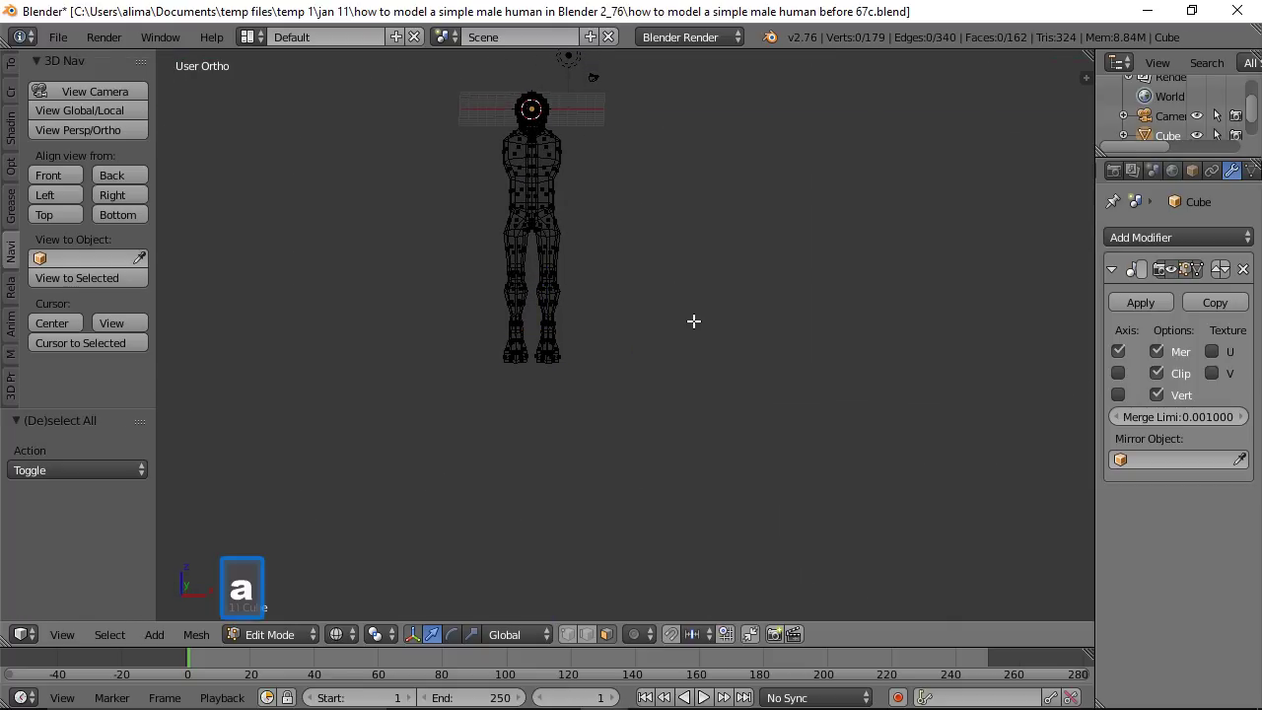
pyautogui.press('z')
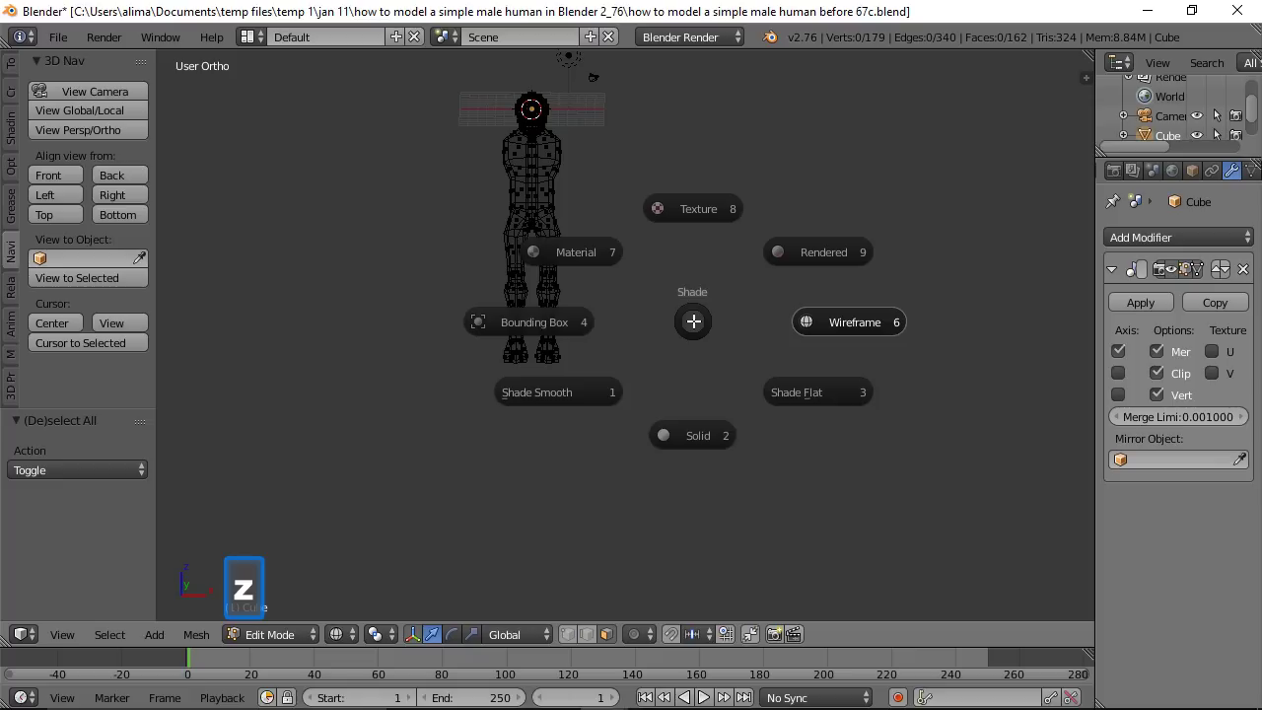
pyautogui.click(690, 434)
pyautogui.moveTo(681, 383)
pyautogui.mouseDown(button='middle')
pyautogui.moveTo(588, 324)
pyautogui.moveTo(550, 347)
pyautogui.moveTo(637, 361)
pyautogui.moveTo(623, 363)
pyautogui.mouseUp(button='middle')
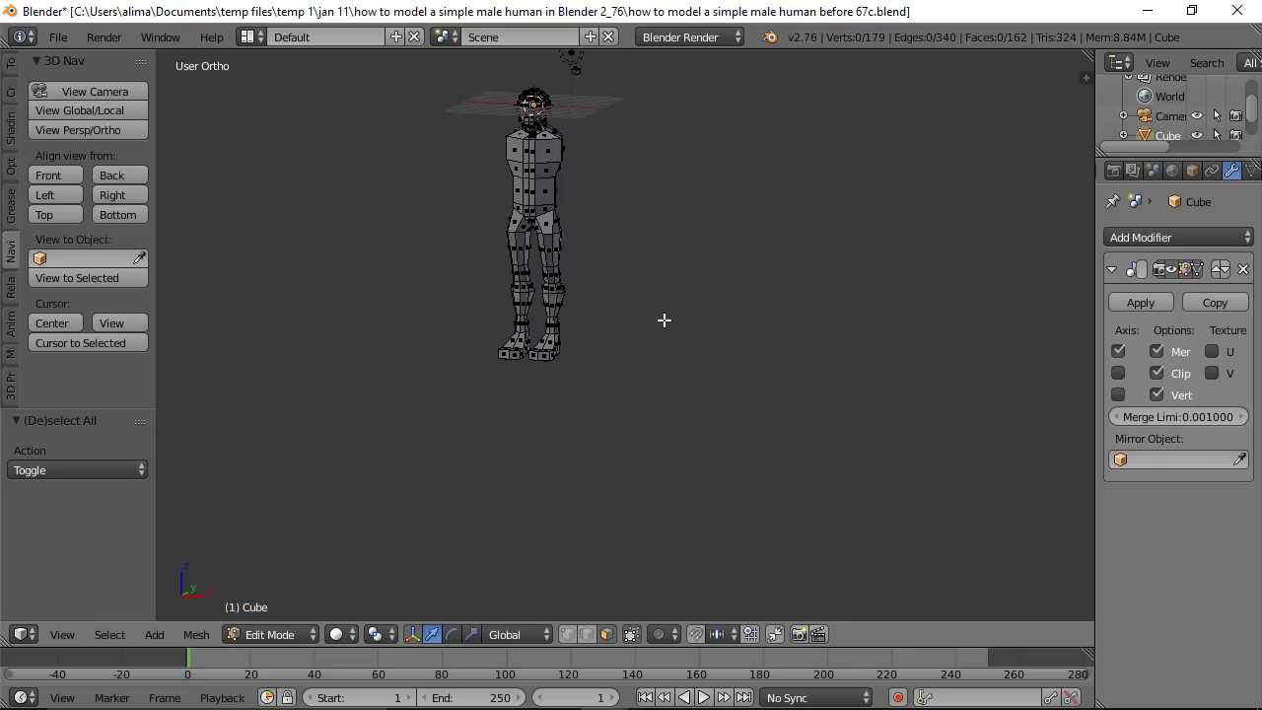
pyautogui.keyDown('shift'); pyautogui.moveTo(668, 264); pyautogui.dragTo(684, 395, button='middle'); pyautogui.keyUp('shift')
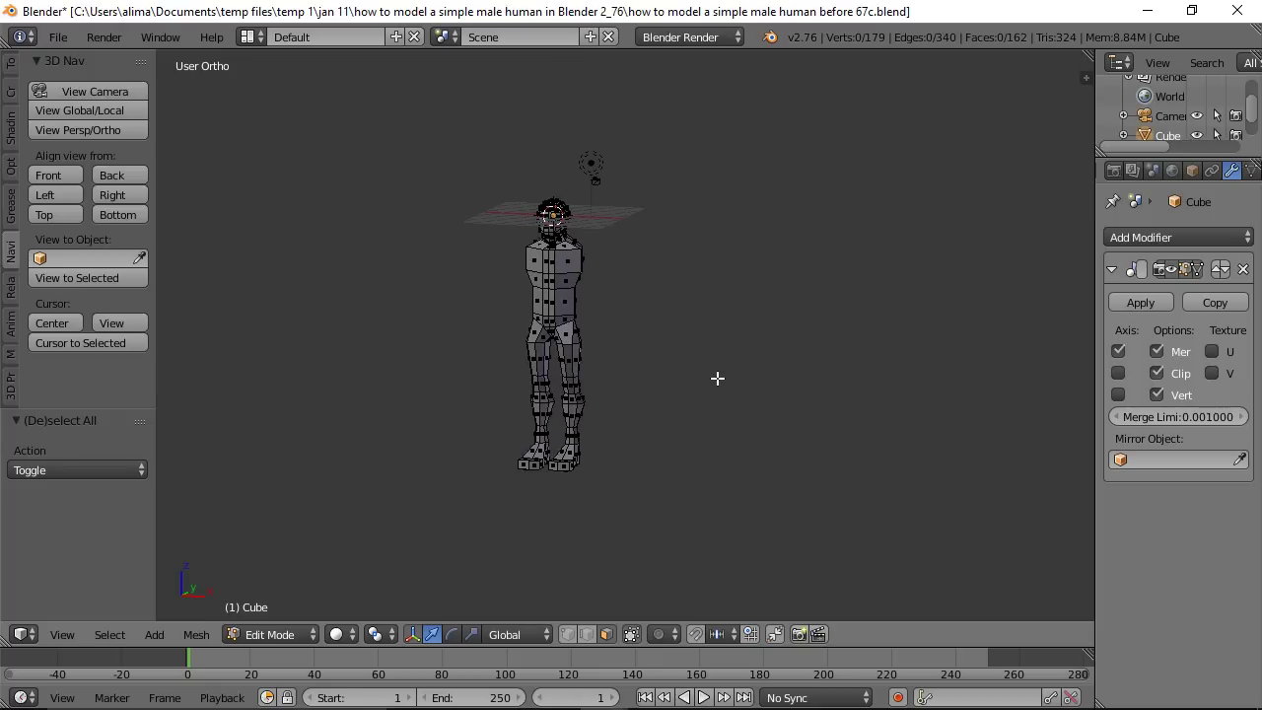
pyautogui.scroll(2, 718, 377)
pyautogui.scroll(1, 718, 376)
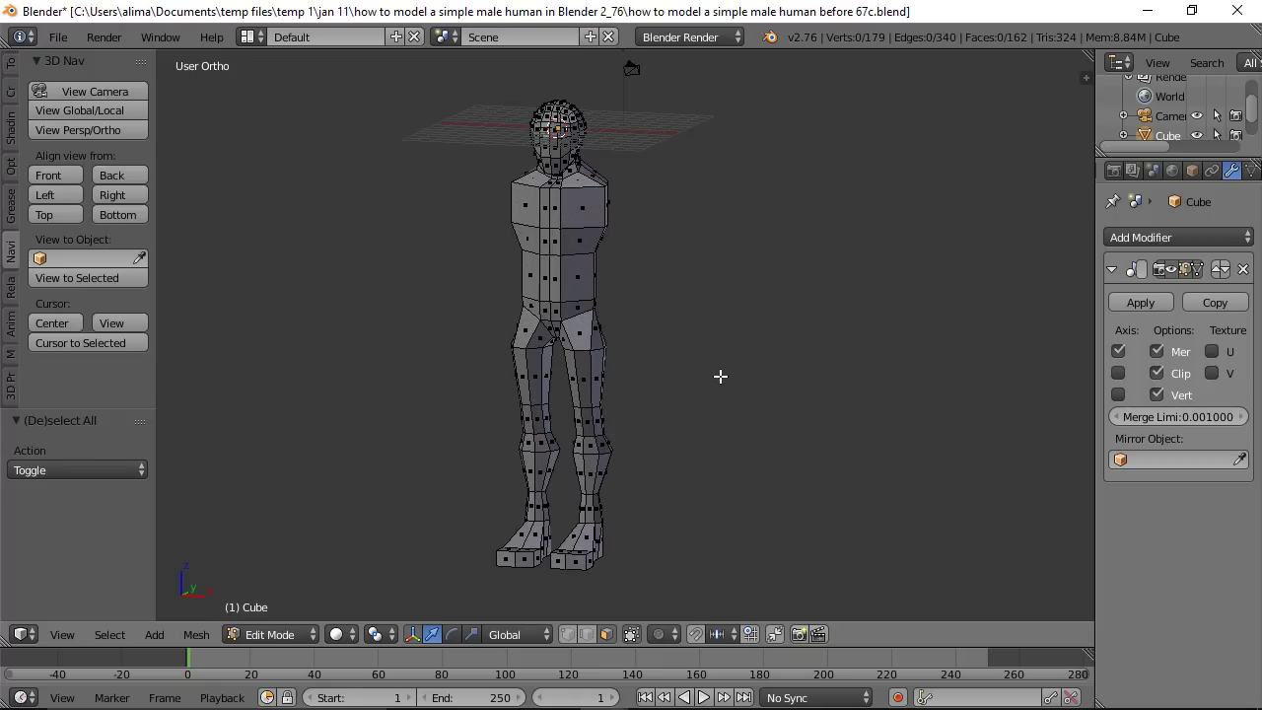
pyautogui.hotkey('ctrl', 'alt', 's')
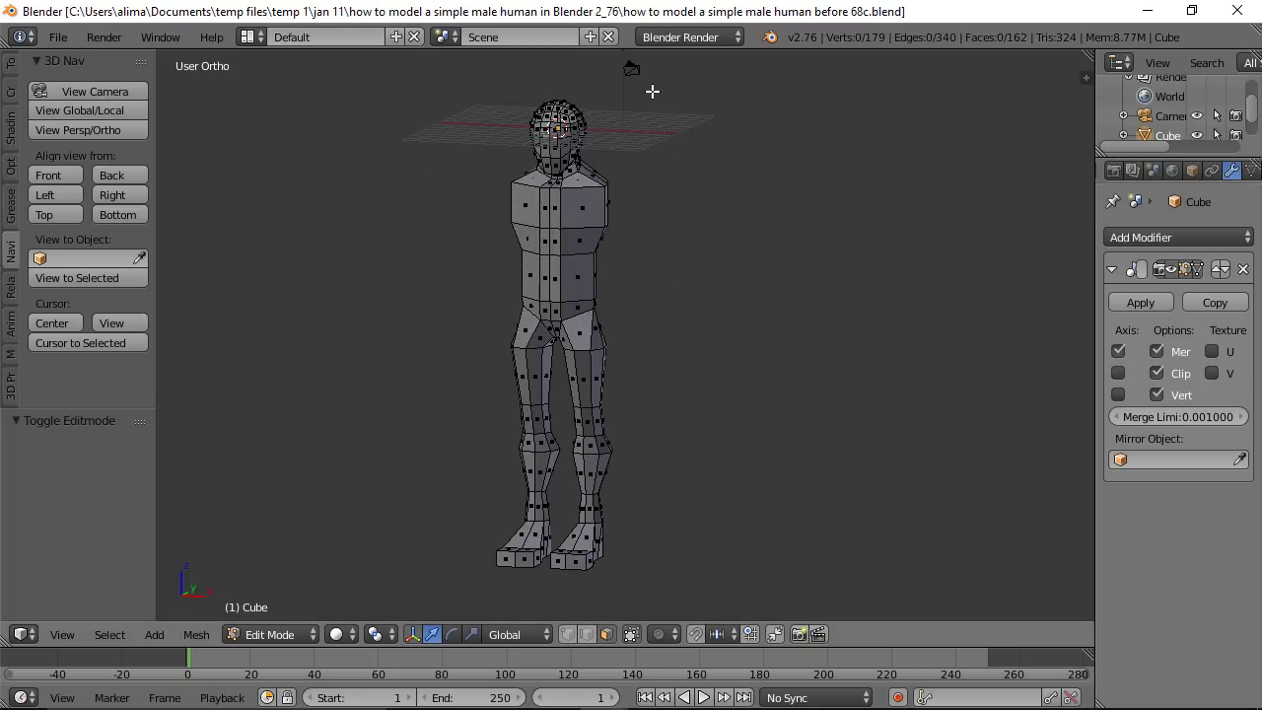
# Step: Move the two adjacent upper side faces of the chest 0.447 units along Y and save the file as version 69c
pyautogui.click(140, 195)
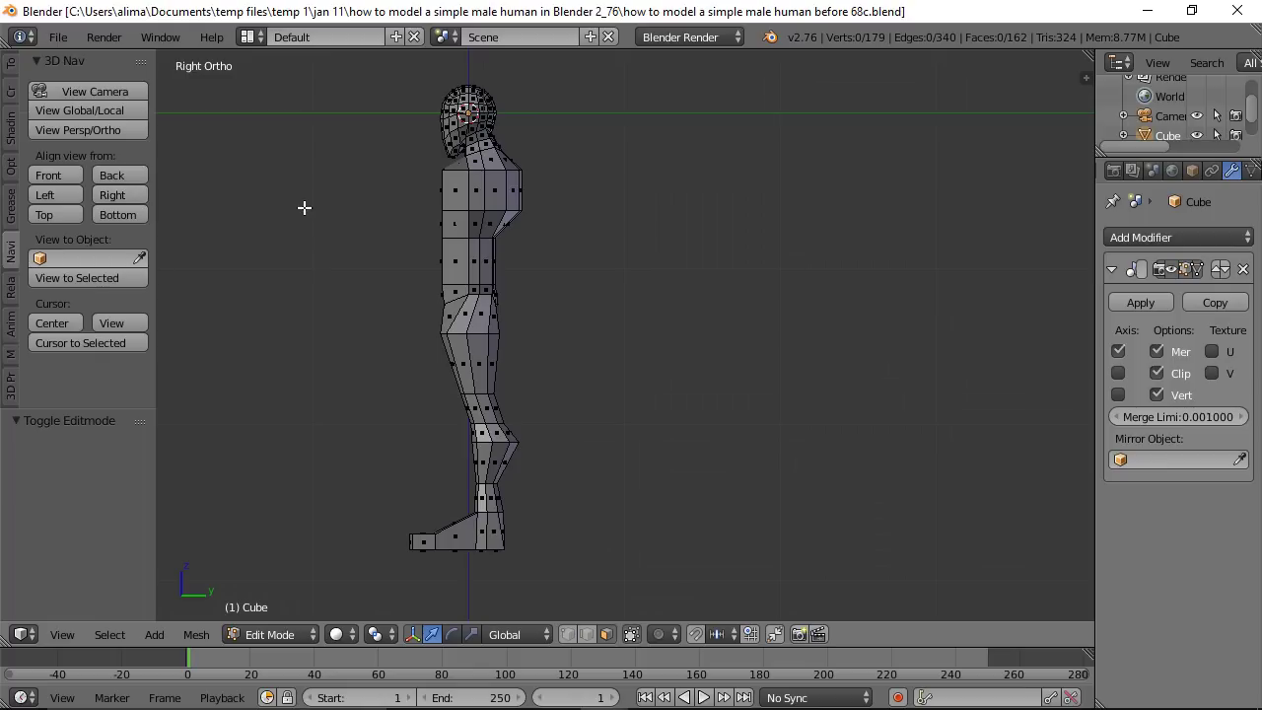
pyautogui.press('b')
pyautogui.moveTo(341, 147); pyautogui.dragTo(591, 324)
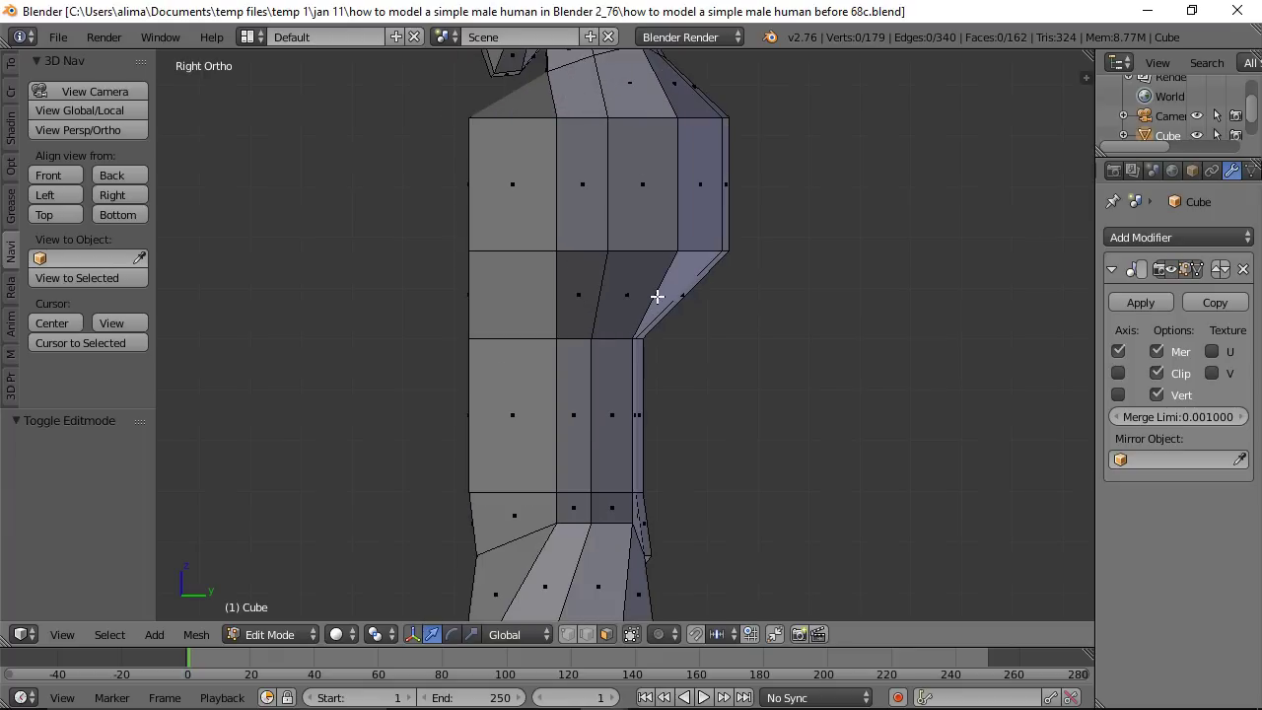
pyautogui.rightClick(588, 199)
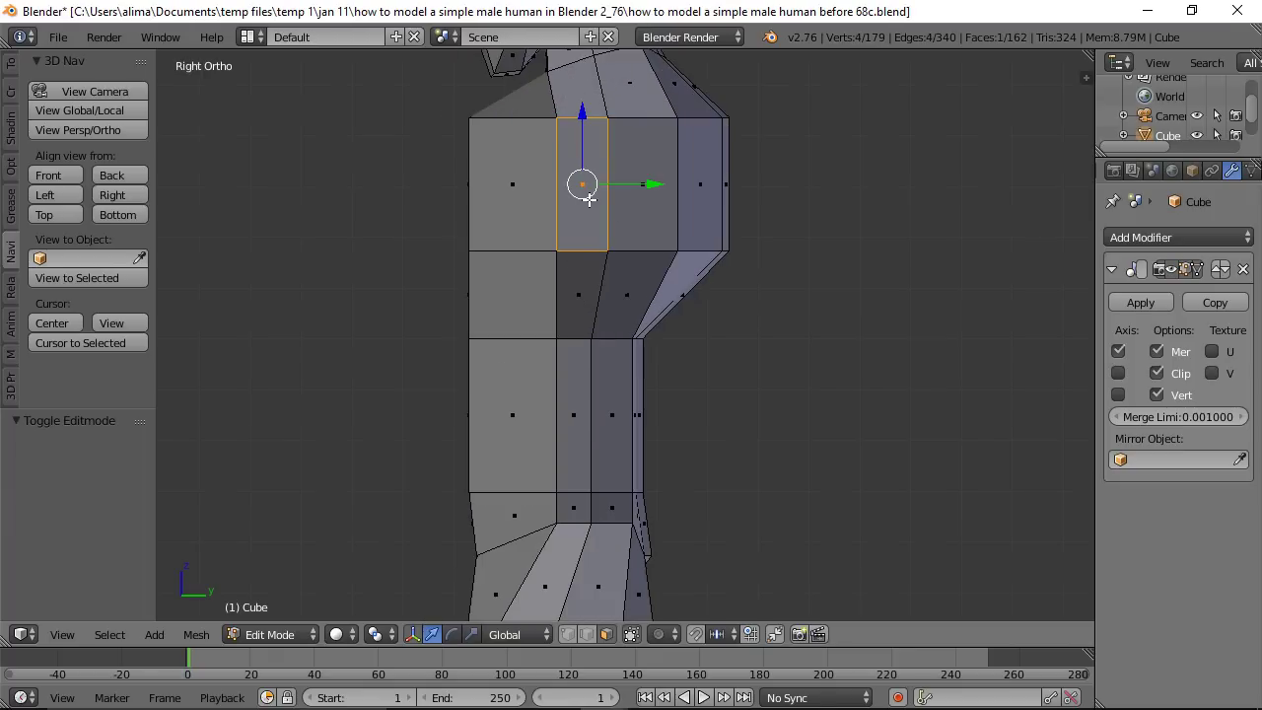
pyautogui.keyDown('shift'); pyautogui.rightClick(651, 217); pyautogui.keyUp('shift')
pyautogui.moveTo(679, 184); pyautogui.dragTo(705, 183)
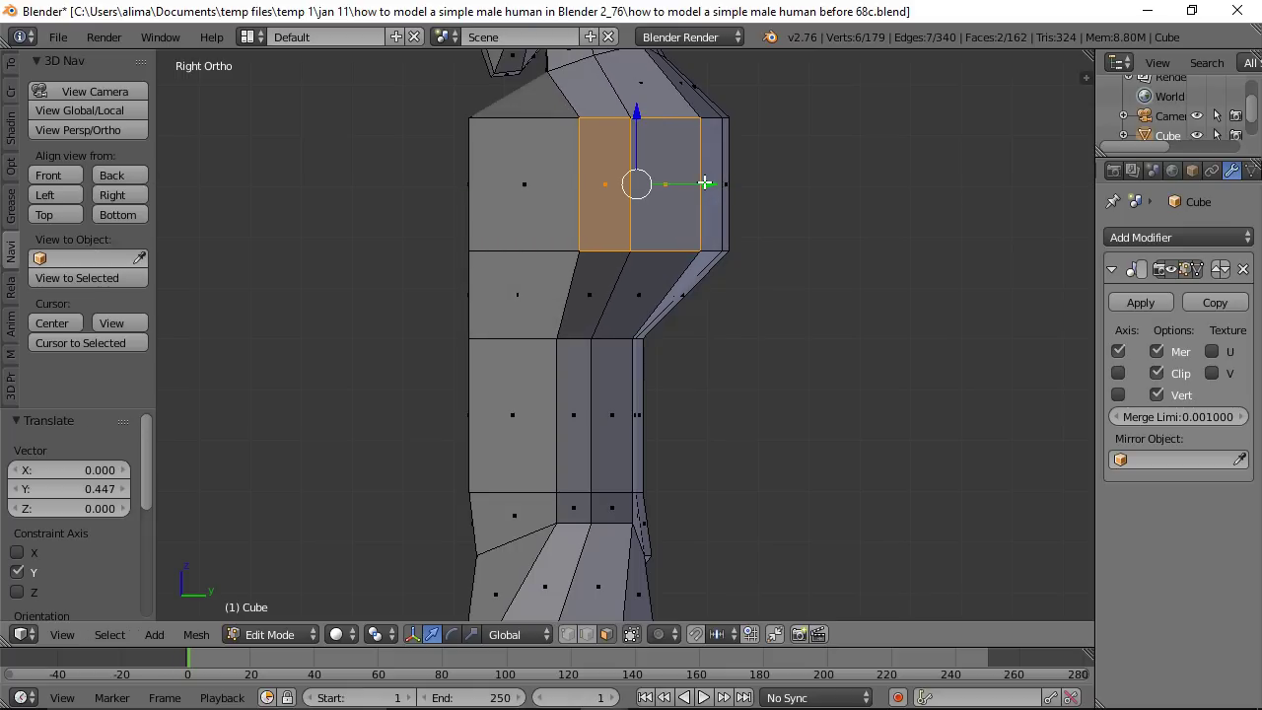
pyautogui.hotkey('ctrl', 'alt', 's')
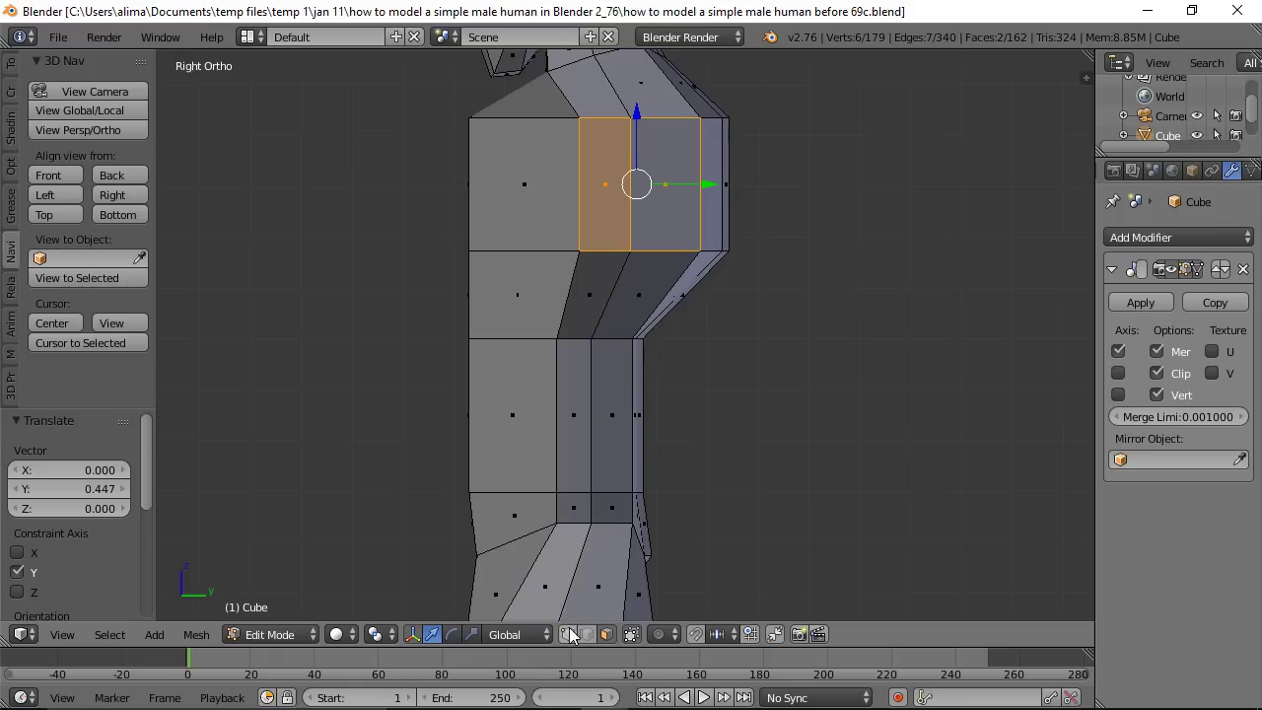
# Step: Raise the upper middle vertex of the chest's side faces along Z and lower the bottom middle vertex by -0.369 units
pyautogui.rightClick(624, 117)
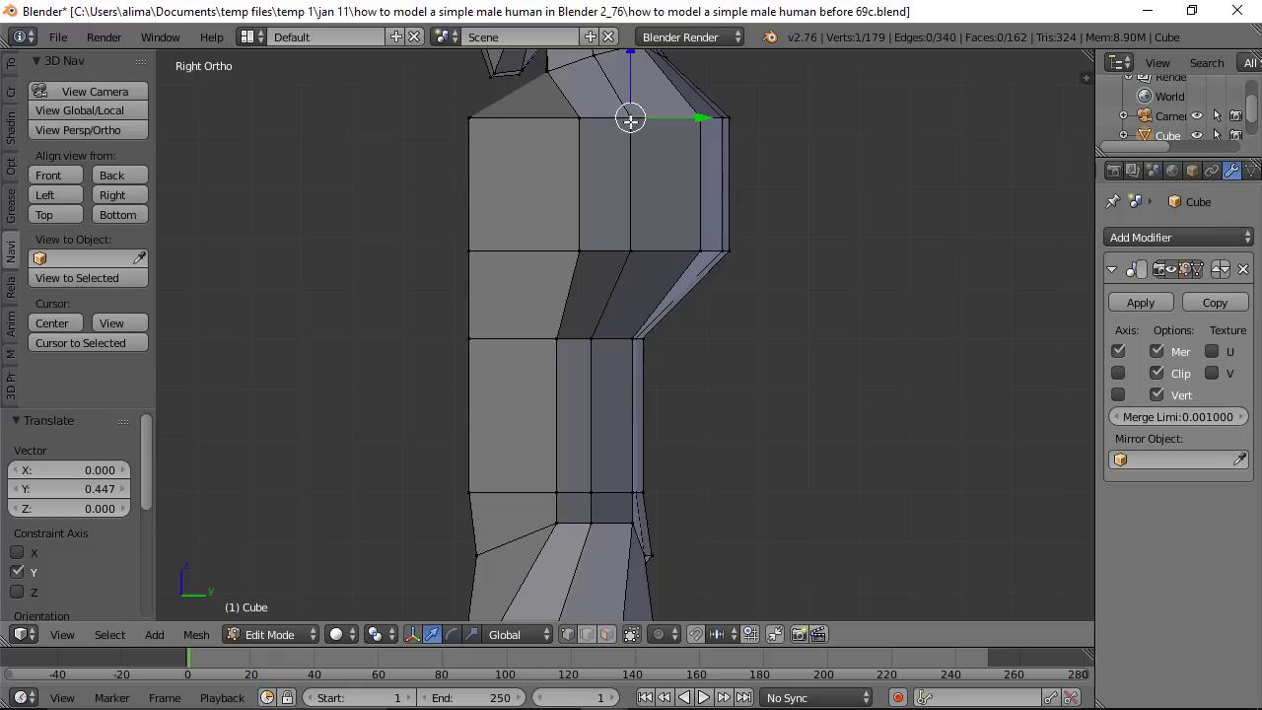
pyautogui.press('g')
pyautogui.press('z')
pyautogui.click(630, 88)
pyautogui.rightClick(631, 248)
pyautogui.moveTo(634, 176); pyautogui.dragTo(634, 194)
# Step: Move the vertical edge between the two chest side faces about 0.23 units along Y and save the file as version 70c
pyautogui.click(588, 636)
pyautogui.rightClick(630, 194)
pyautogui.press('g')
pyautogui.press('y')
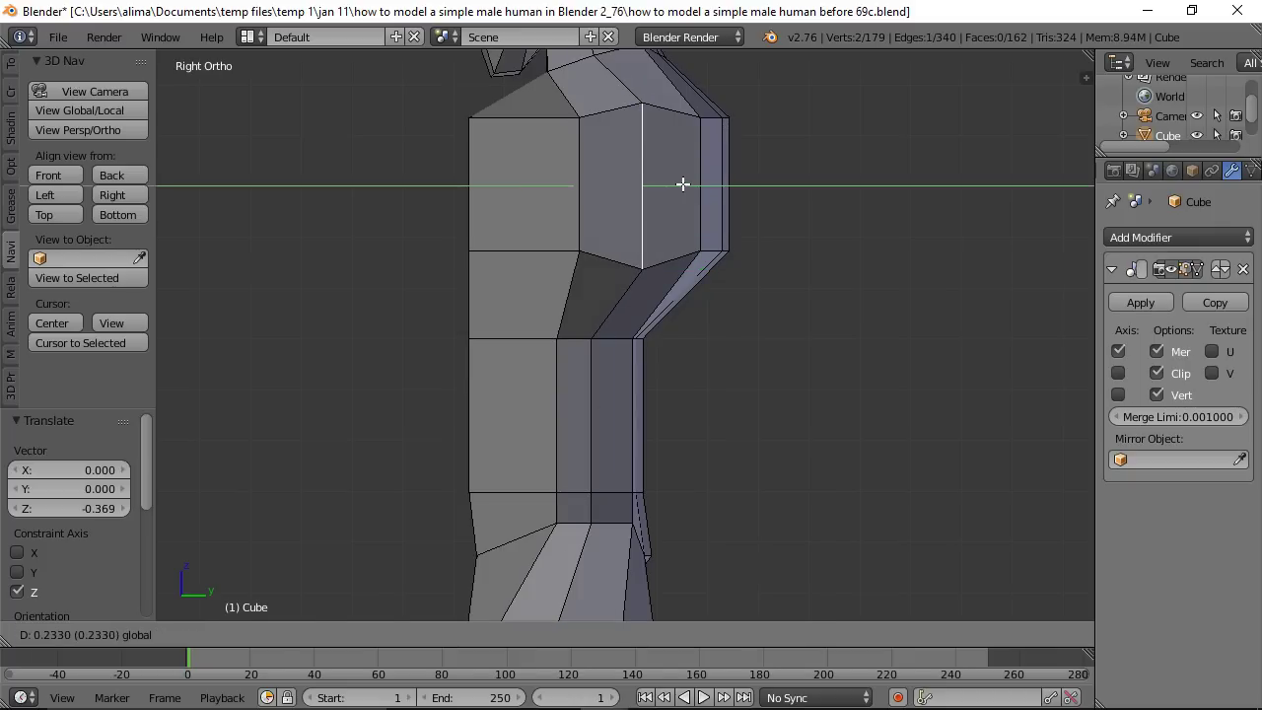
pyautogui.click(679, 188)
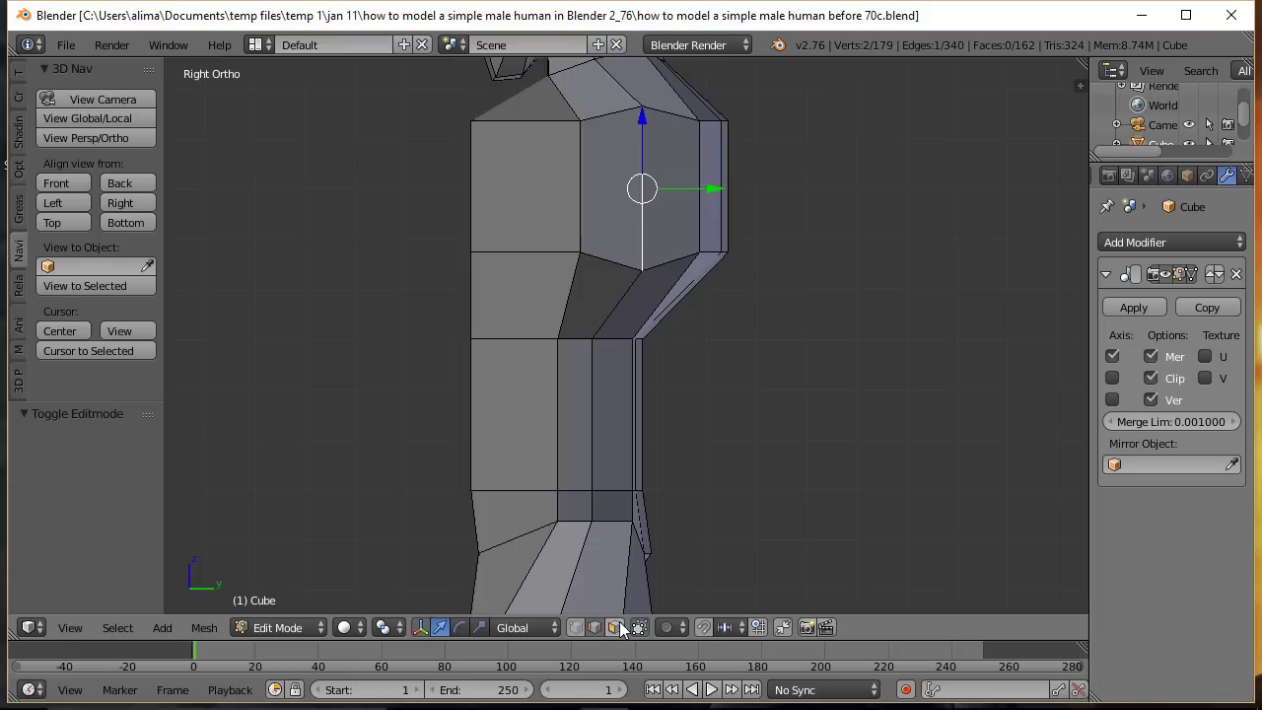
# Step: Scale the two adjacent upper side faces of the chest by 0.803 and save the file as version 71c
pyautogui.click(615, 628)
pyautogui.press('c')
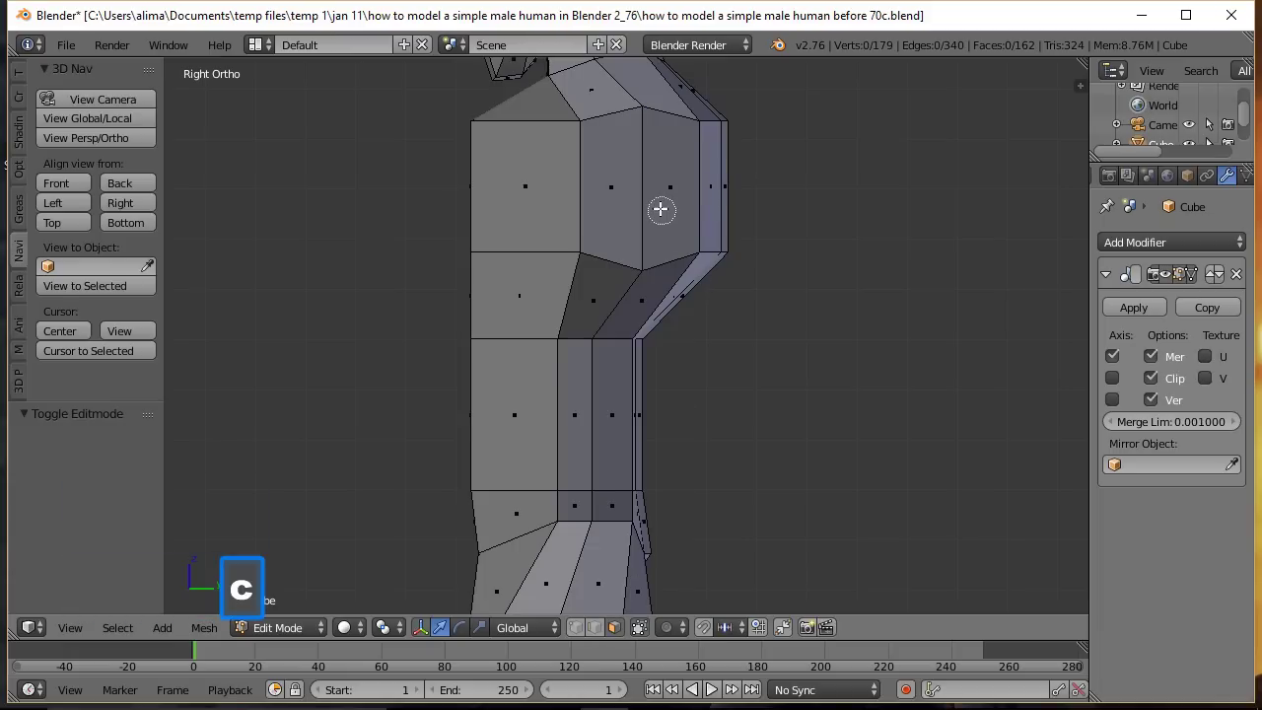
pyautogui.click(642, 191)
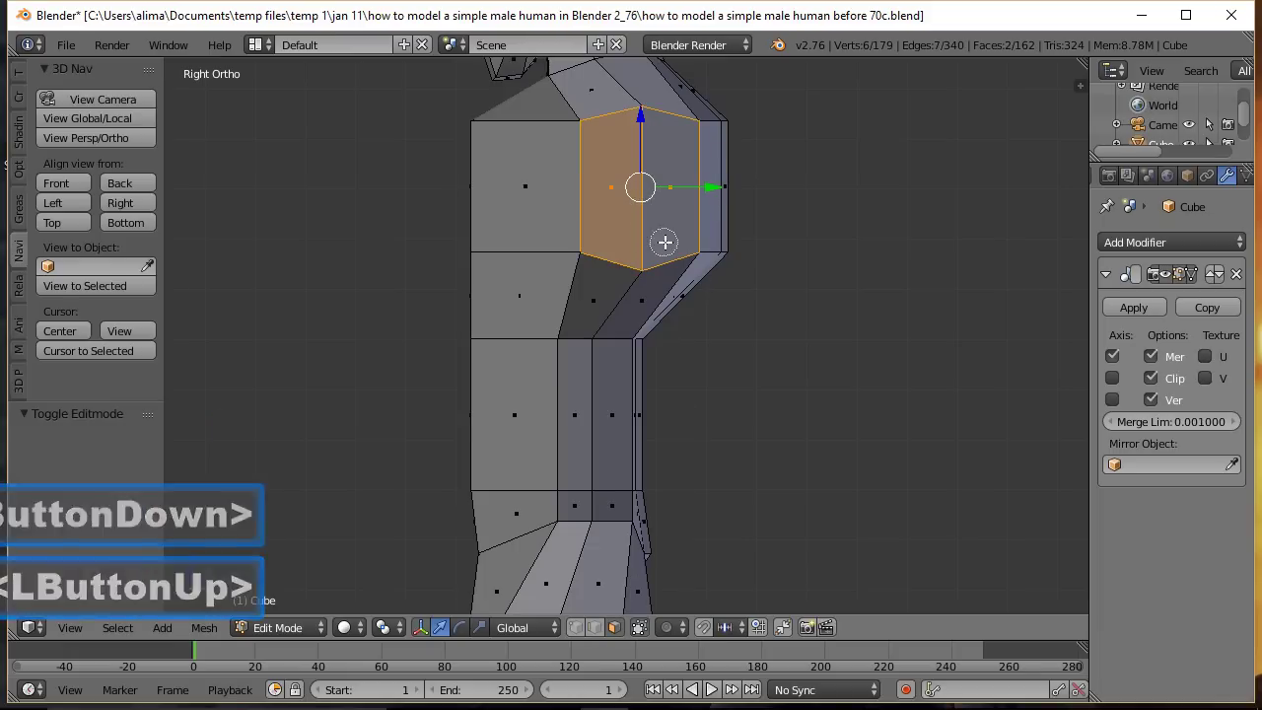
pyautogui.rightClick(810, 243)
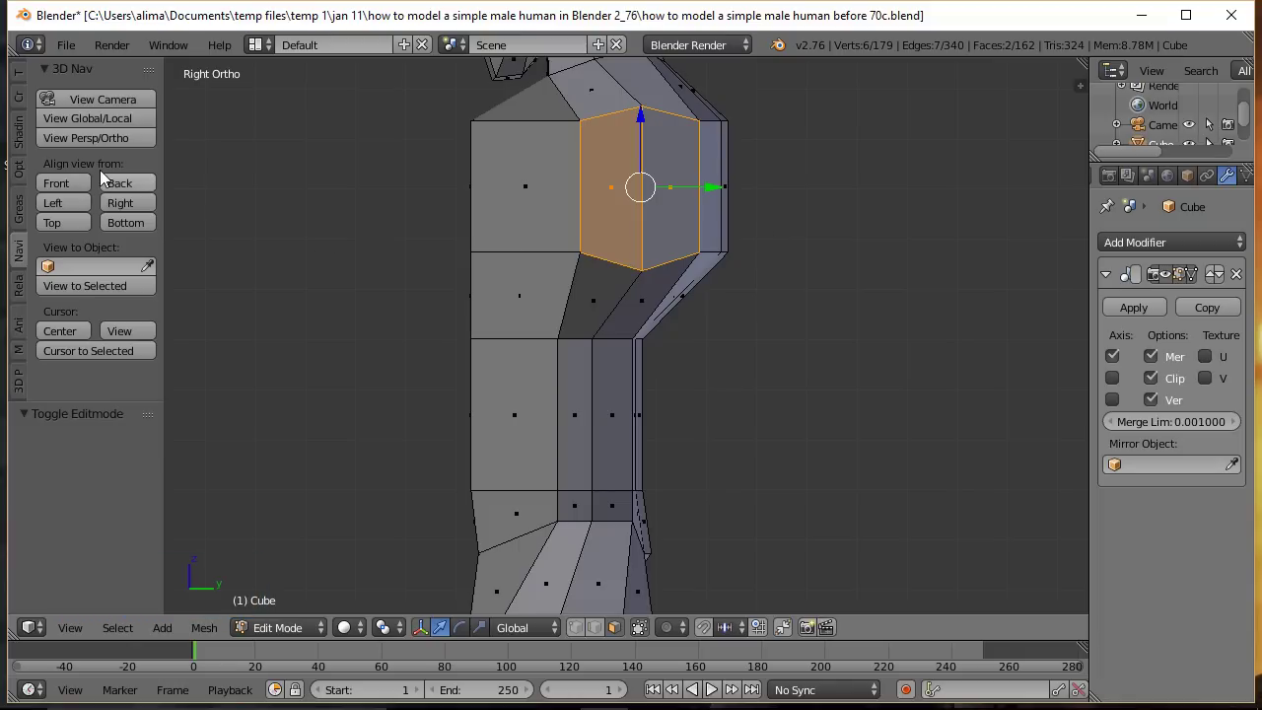
pyautogui.click(62, 181)
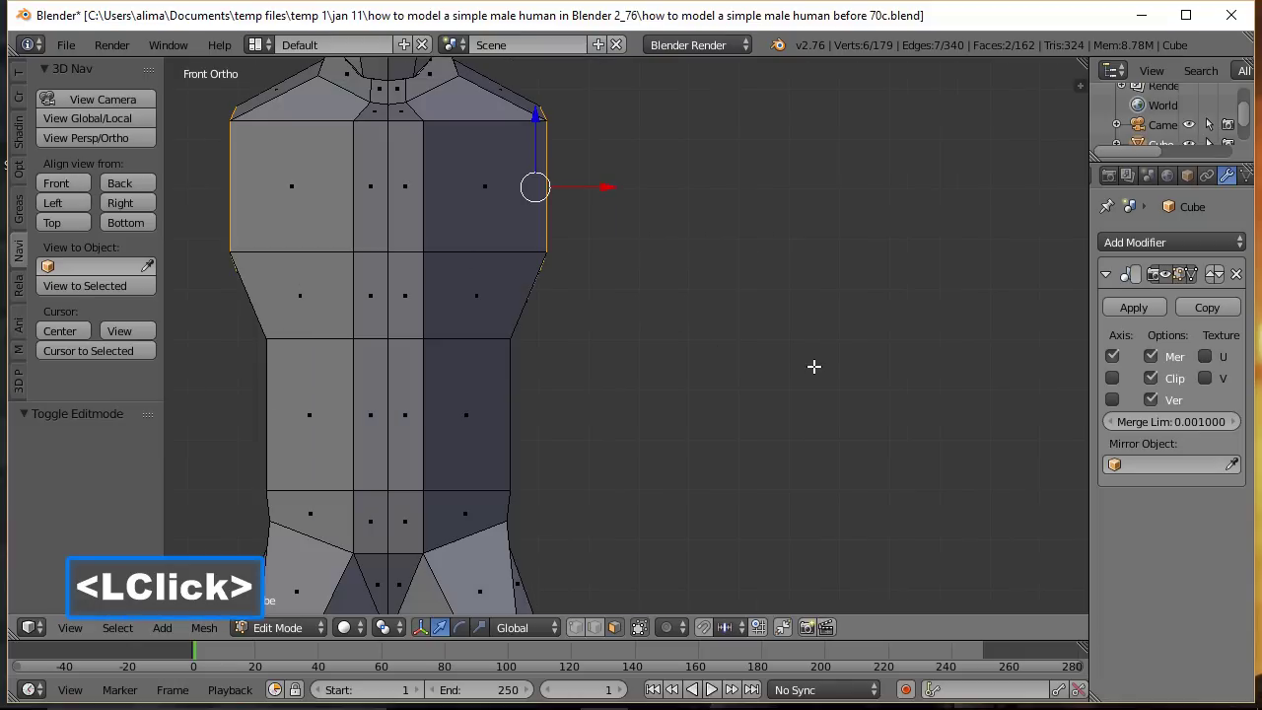
pyautogui.press('s')
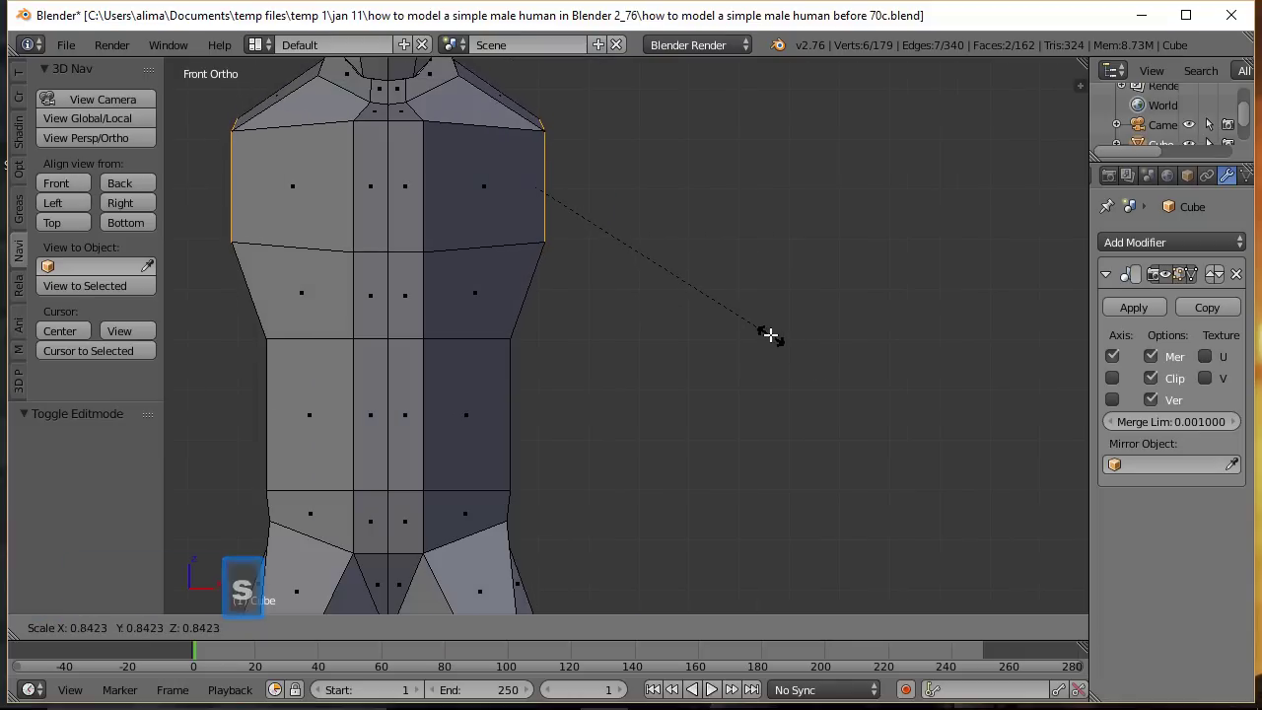
pyautogui.click(761, 327)
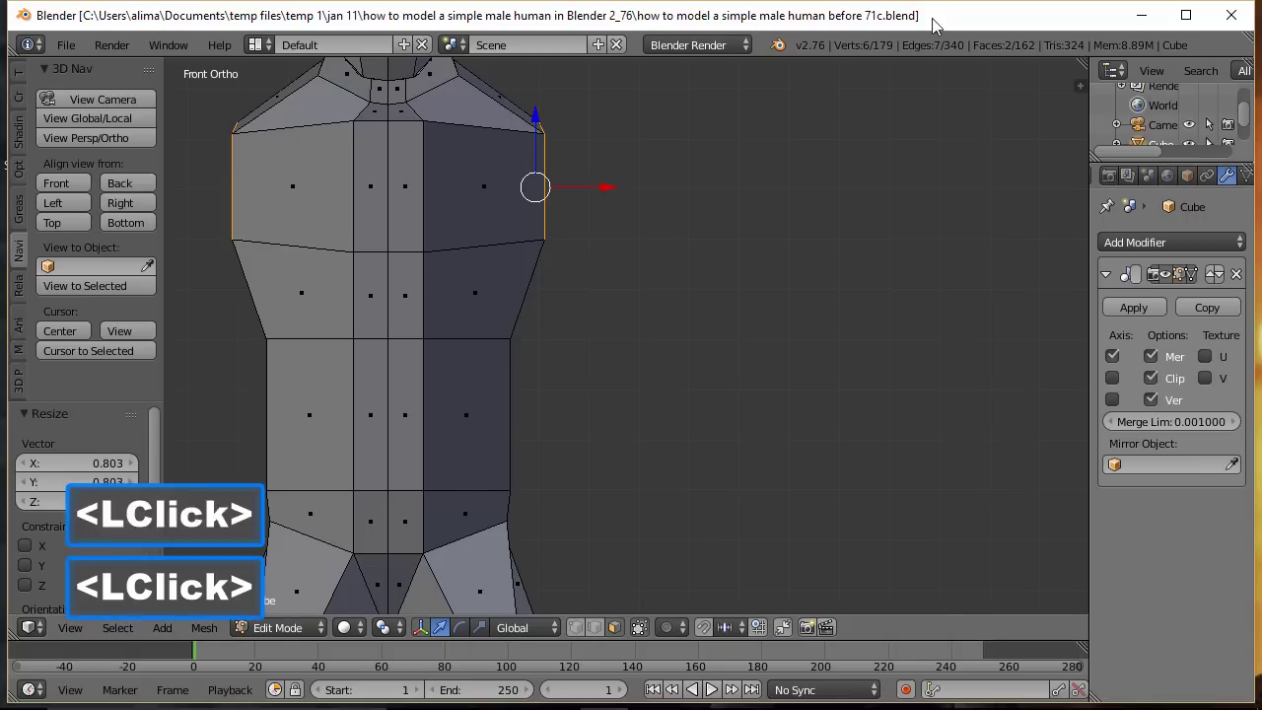
pyautogui.press('a')
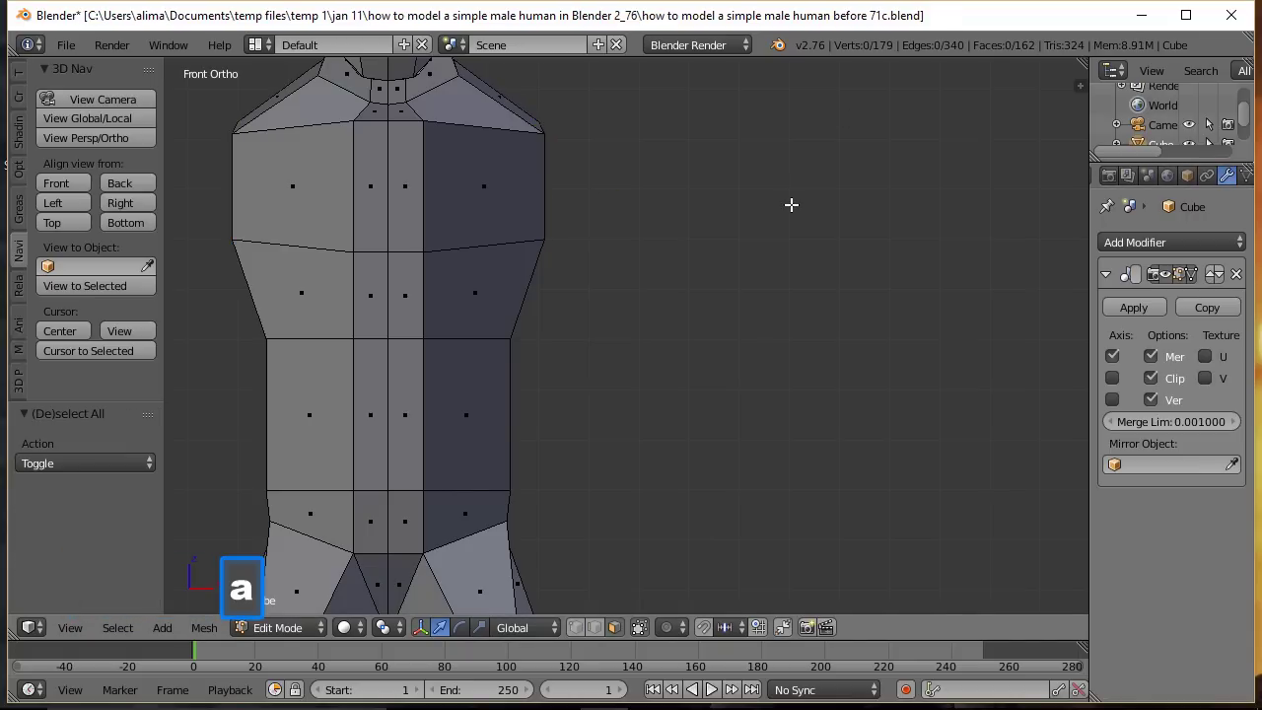
# Step: Select the horizontal edge loop along the bottom of the chest and raise it 0.472 units along Z
pyautogui.click(594, 627)
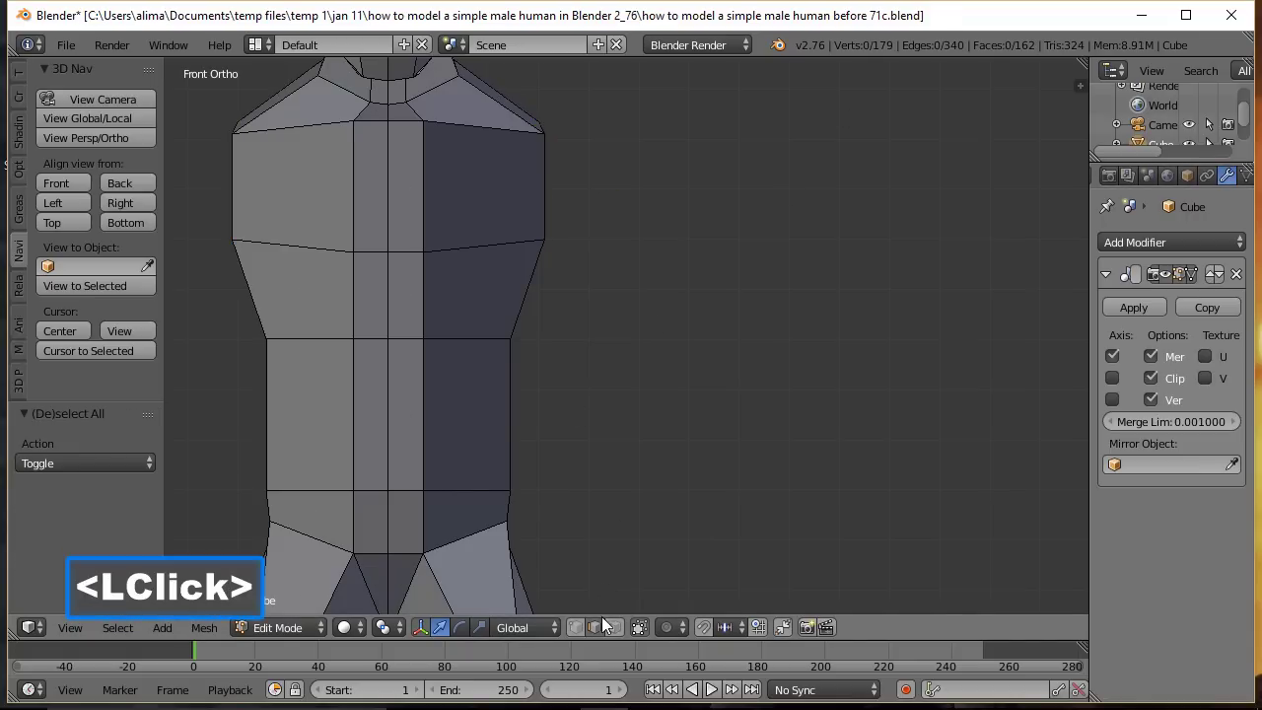
pyautogui.keyDown('alt'); pyautogui.click(487, 247); pyautogui.keyUp('alt')
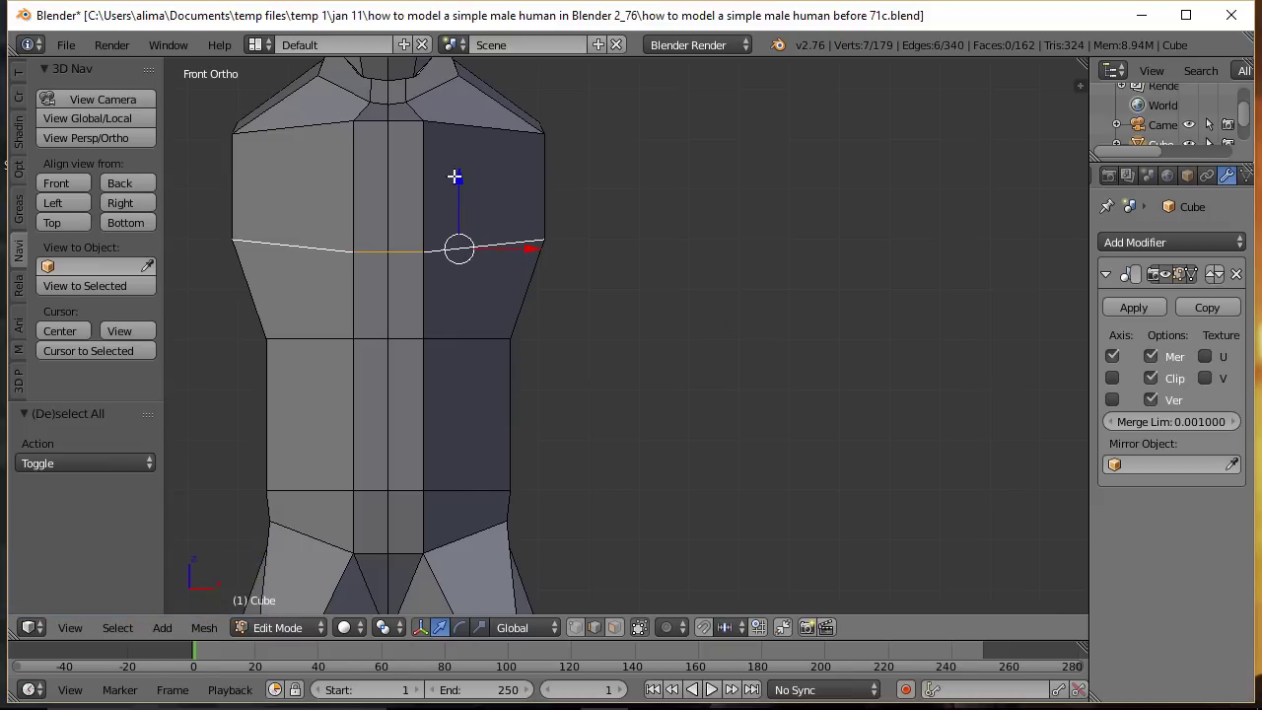
pyautogui.moveTo(457, 182); pyautogui.dragTo(465, 157)
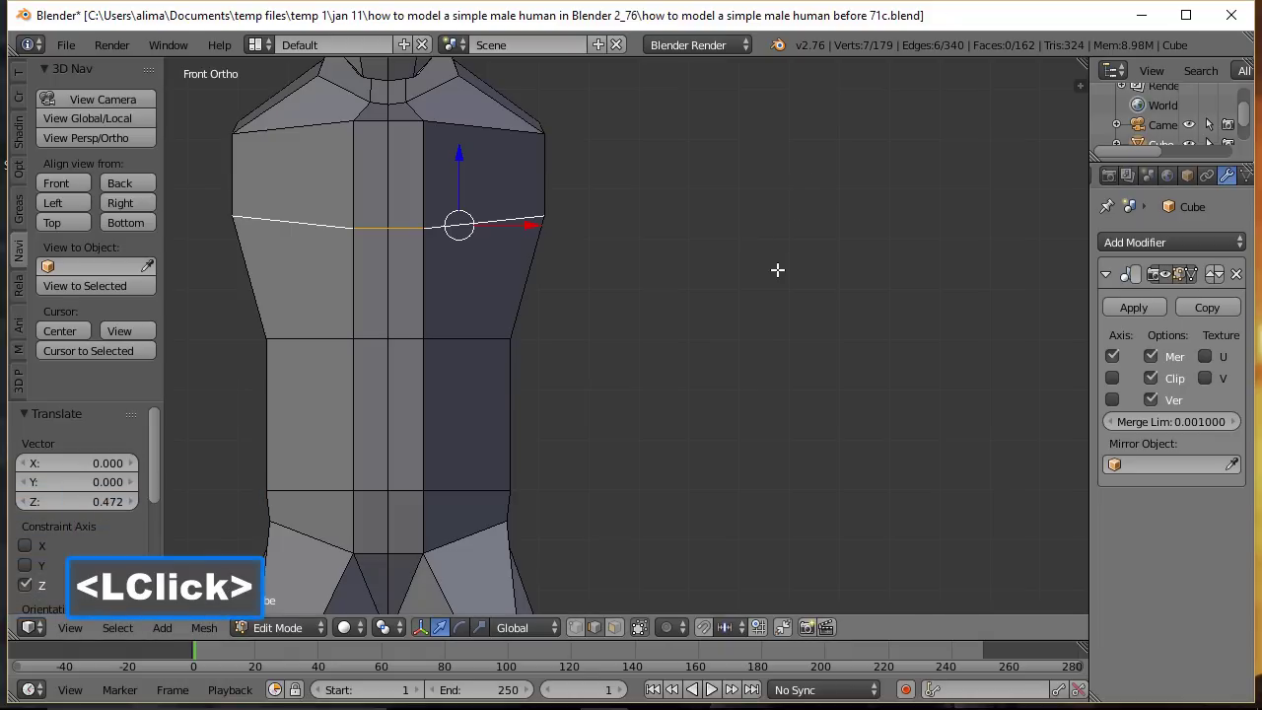
pyautogui.press('a')
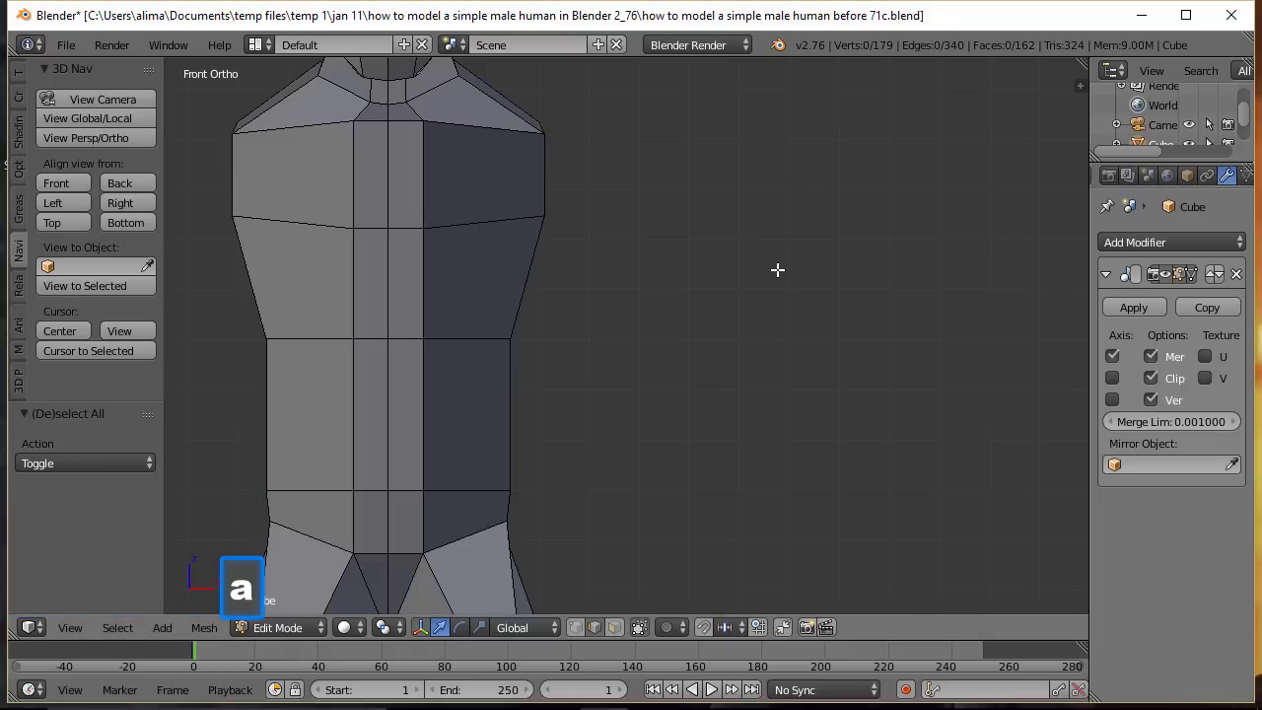
# Step: Add a single centred horizontal loop cut between the chest's bottom edge loop and the waist loop
pyautogui.press('ctrl')
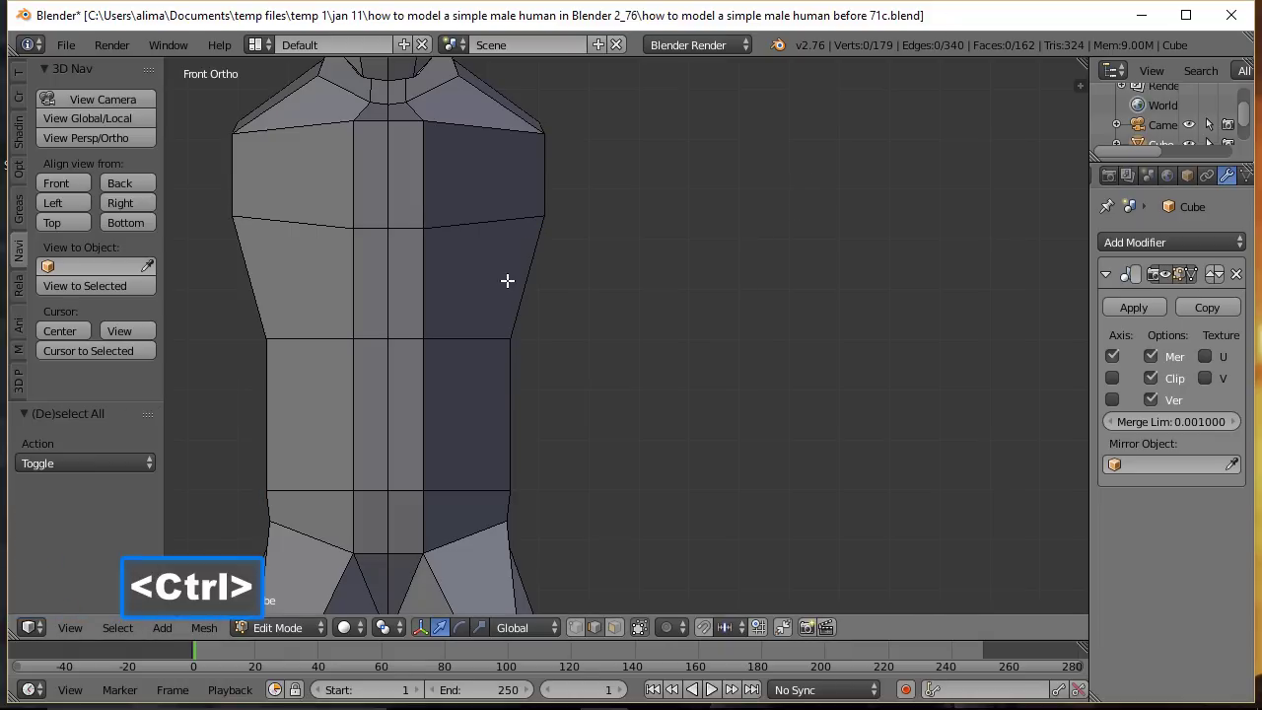
pyautogui.hotkey('ctrl', 'r')
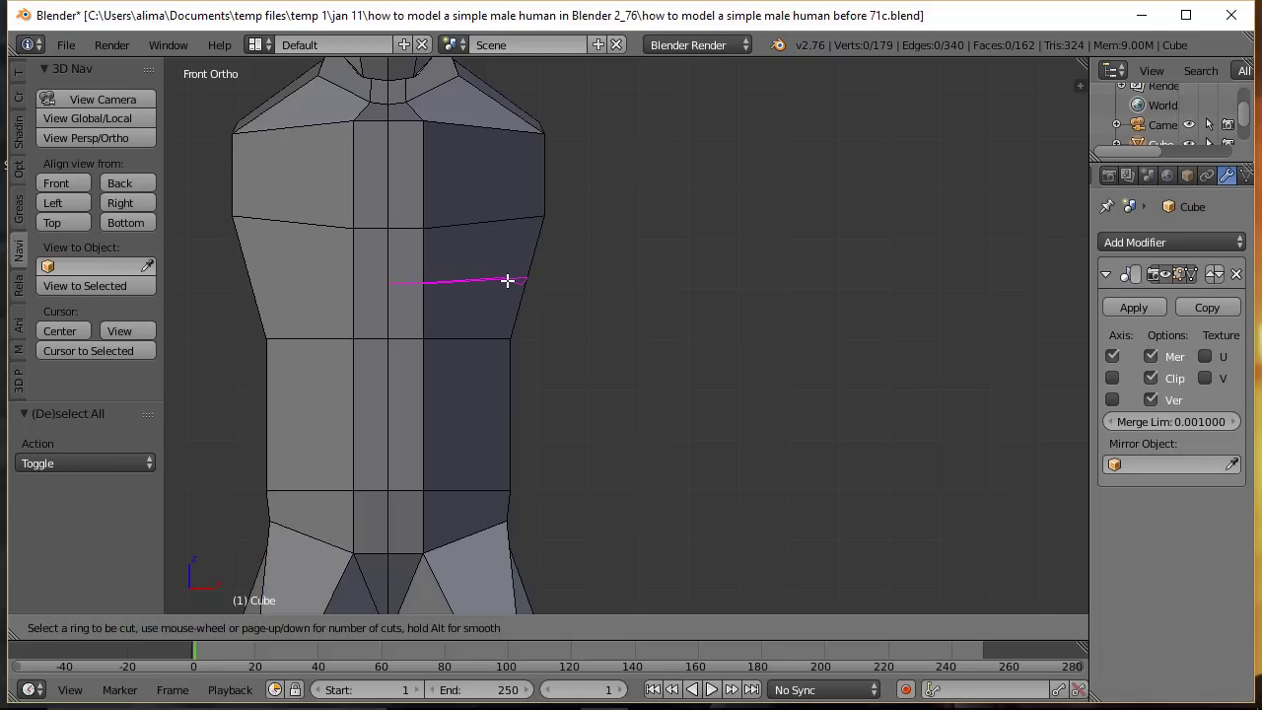
pyautogui.click(506, 281)
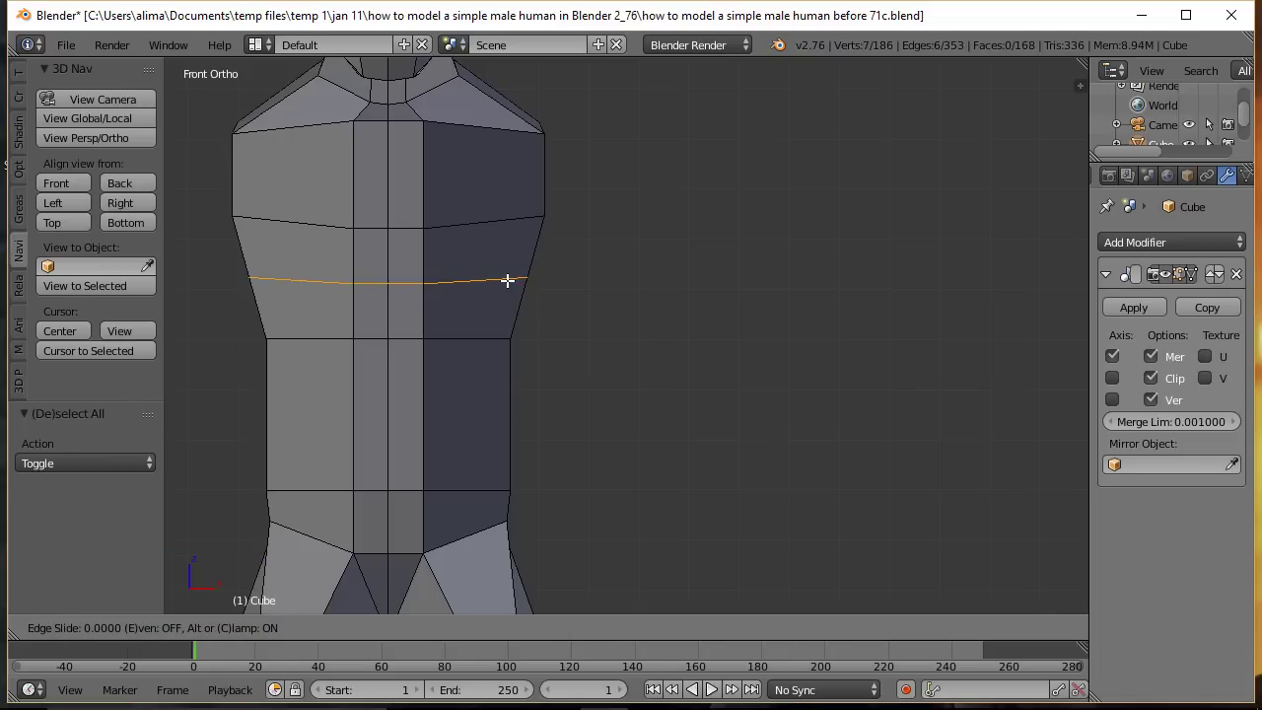
pyautogui.click(507, 281)
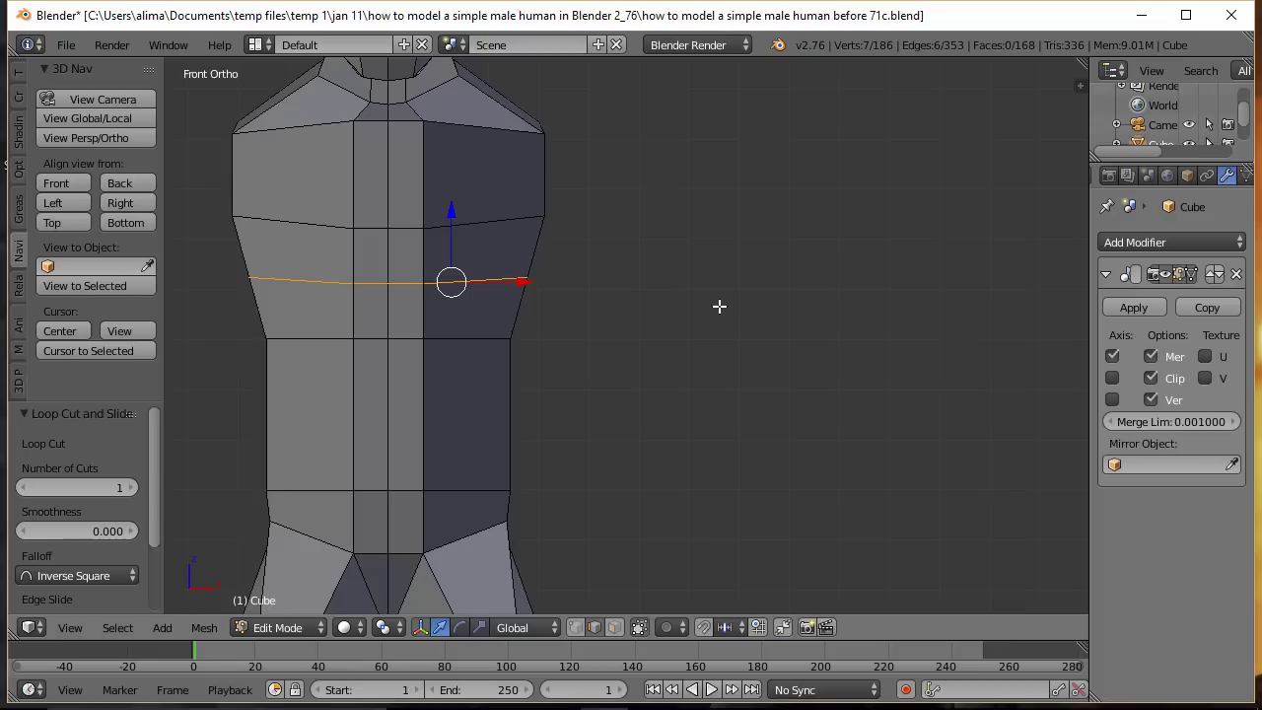
# Step: Rotate the new rib loop about -20 degrees around the global X axis and save the file as version 73c
pyautogui.press('r')
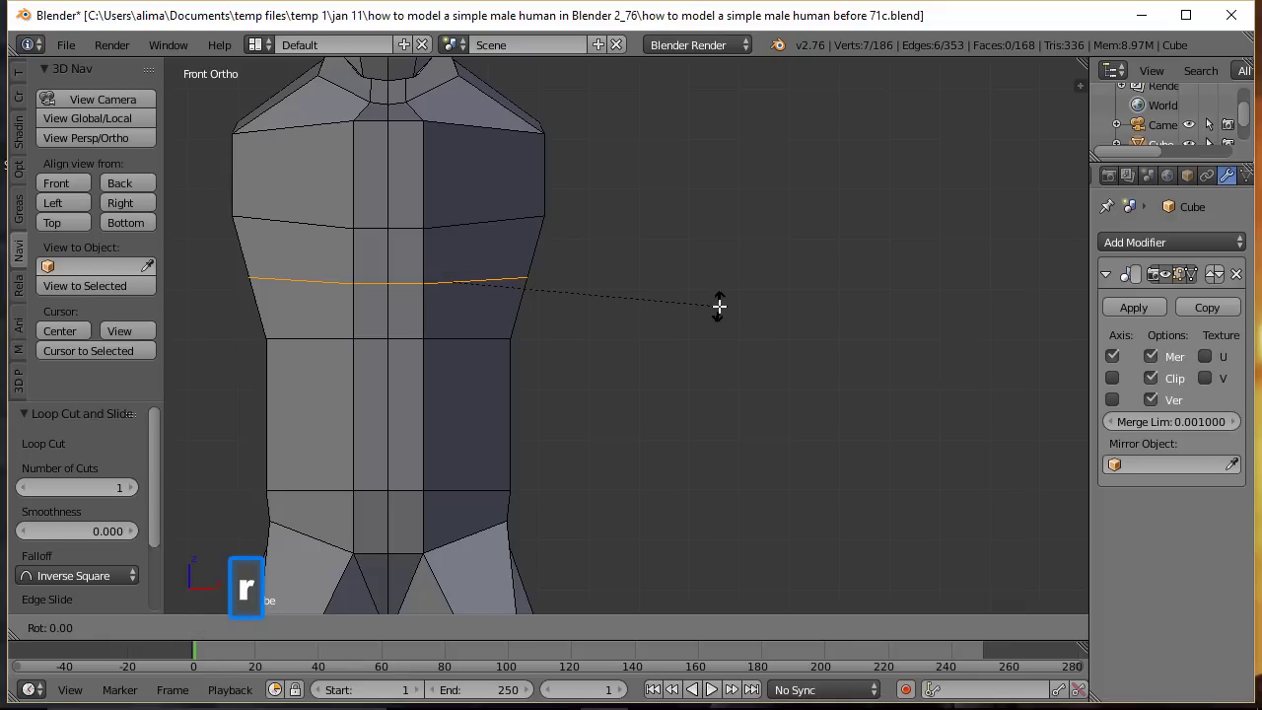
pyautogui.press('x')
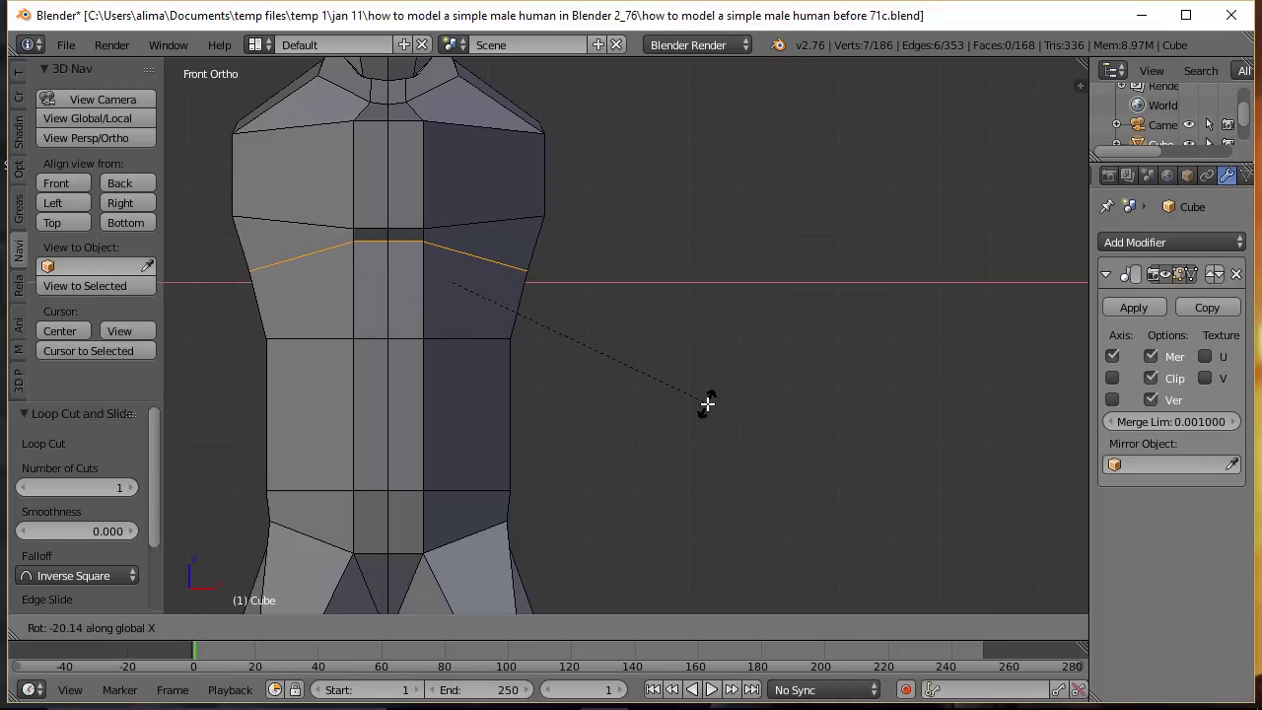
pyautogui.click(707, 404)
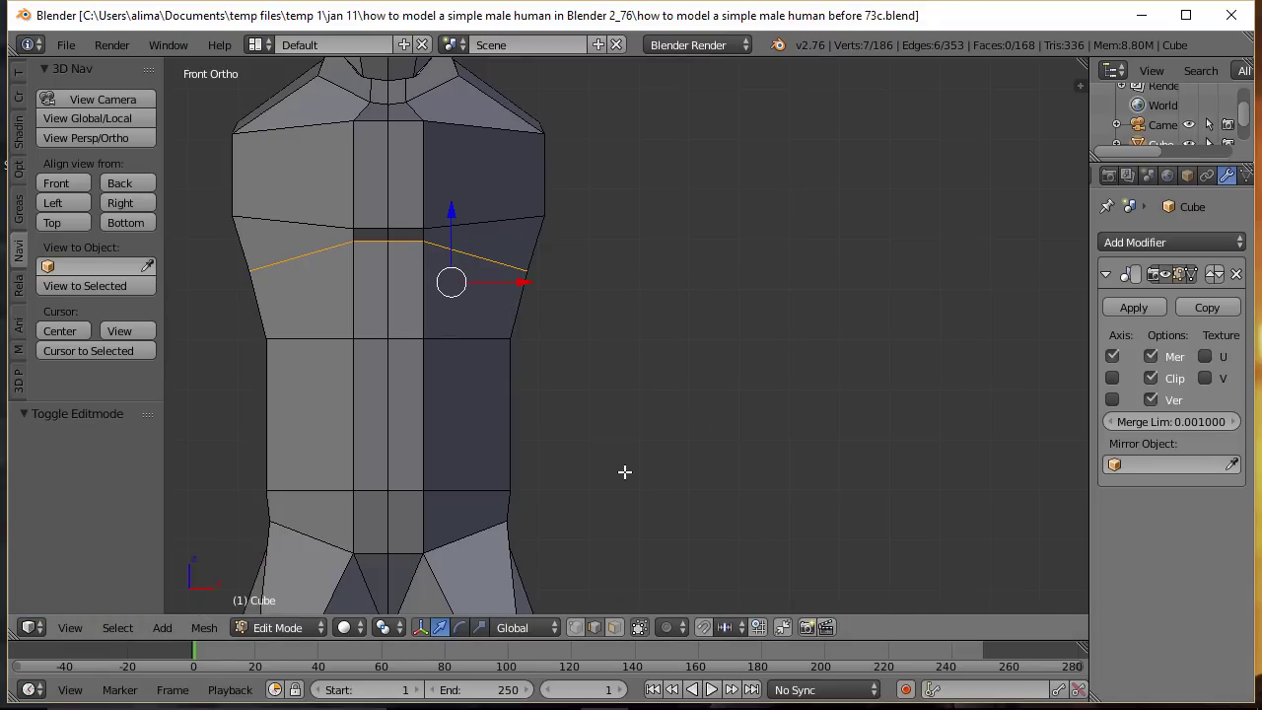
pyautogui.press('a')
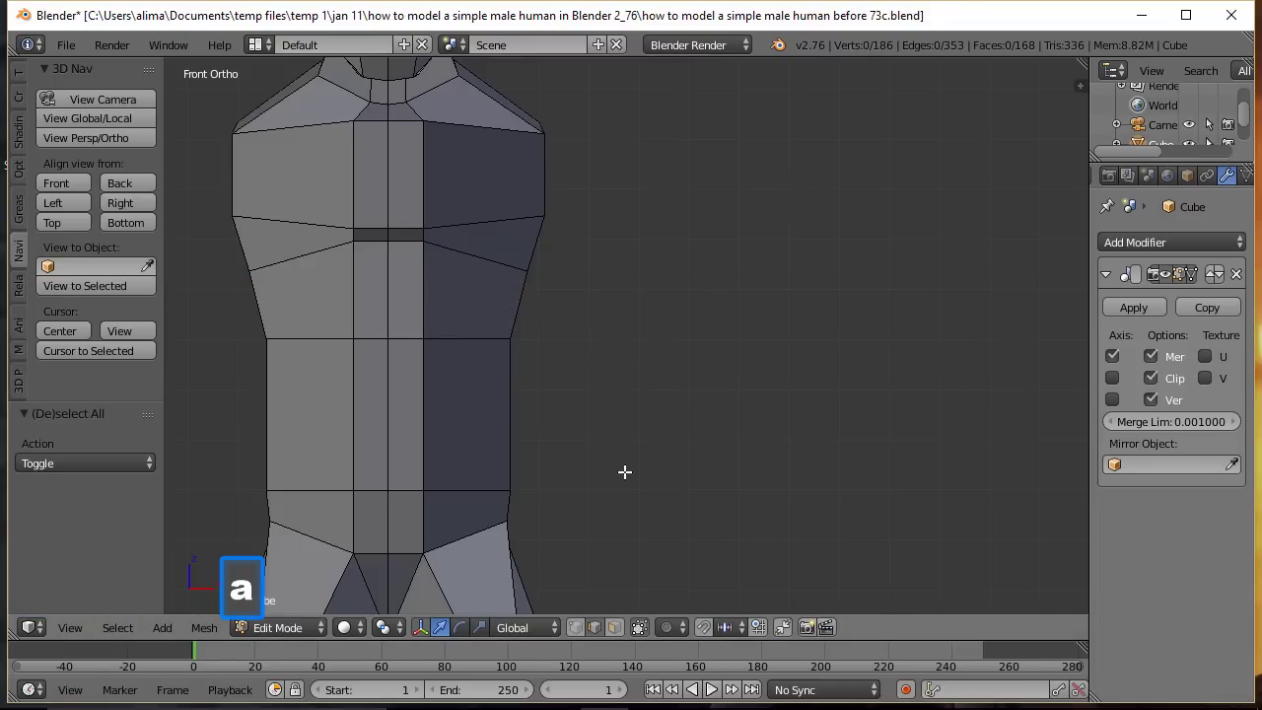
# Step: Lower the front middle edge of the loop just above the pelvis by -0.531 units along Z
pyautogui.click(409, 488)
pyautogui.moveTo(407, 420); pyautogui.dragTo(408, 445)
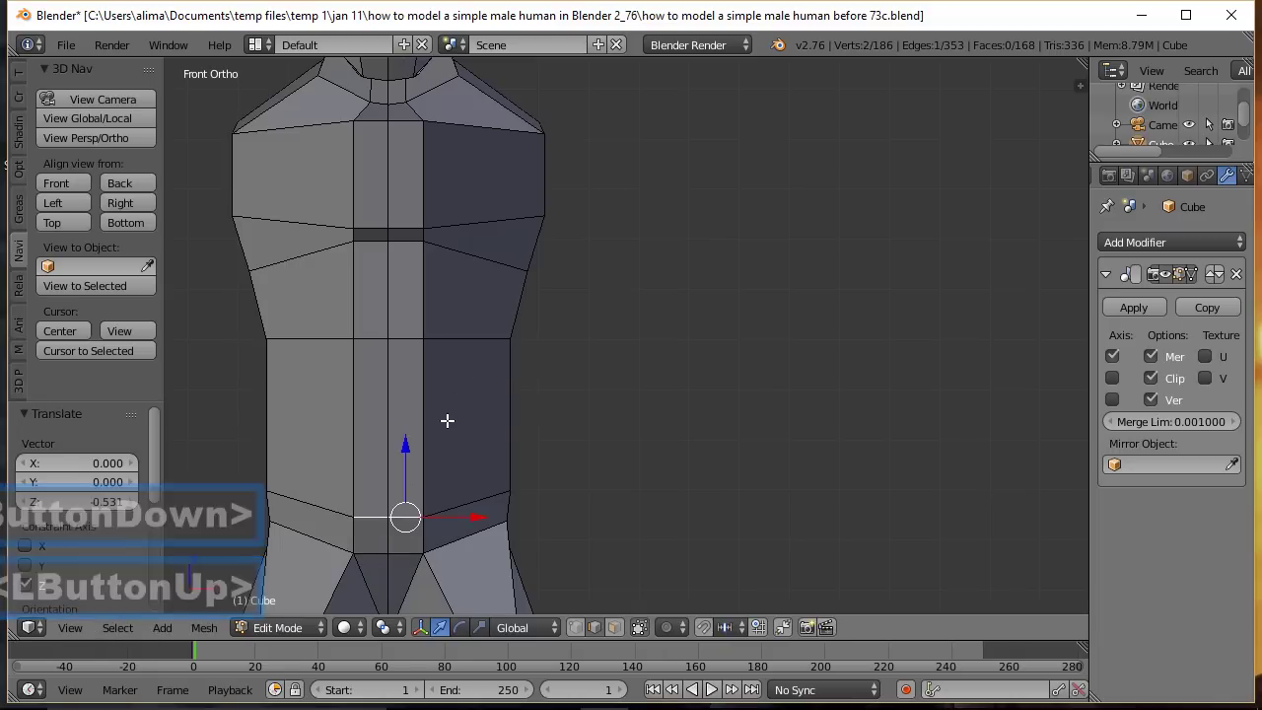
pyautogui.press('a')
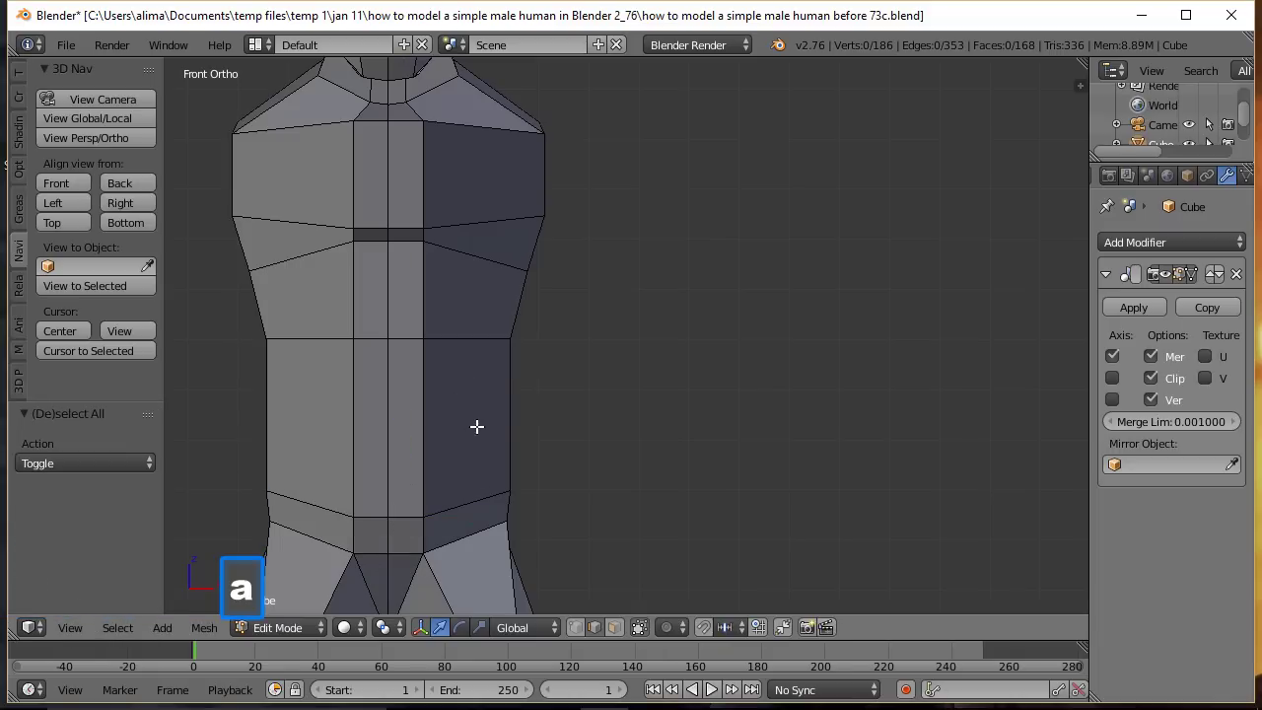
# Step: Add a single centred horizontal loop cut across the abdomen below the waist loop and save the file as version 74c
pyautogui.press('ctrl')
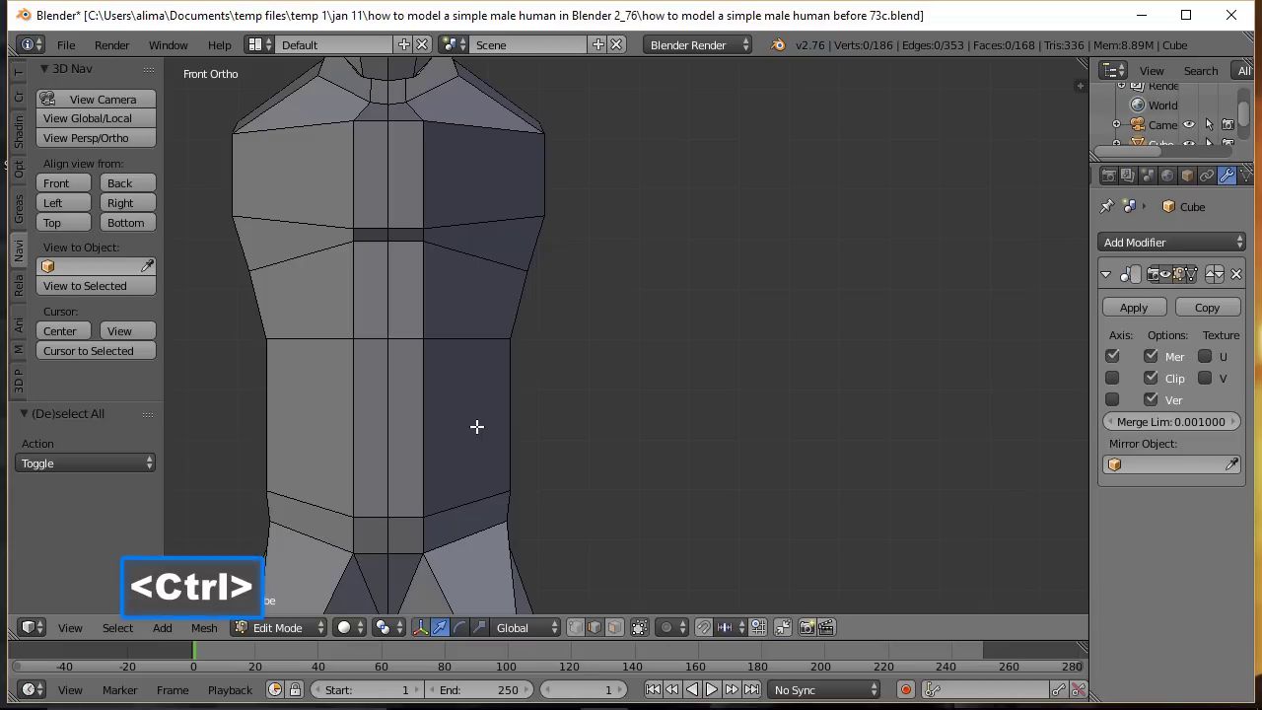
pyautogui.hotkey('ctrl', 'r')
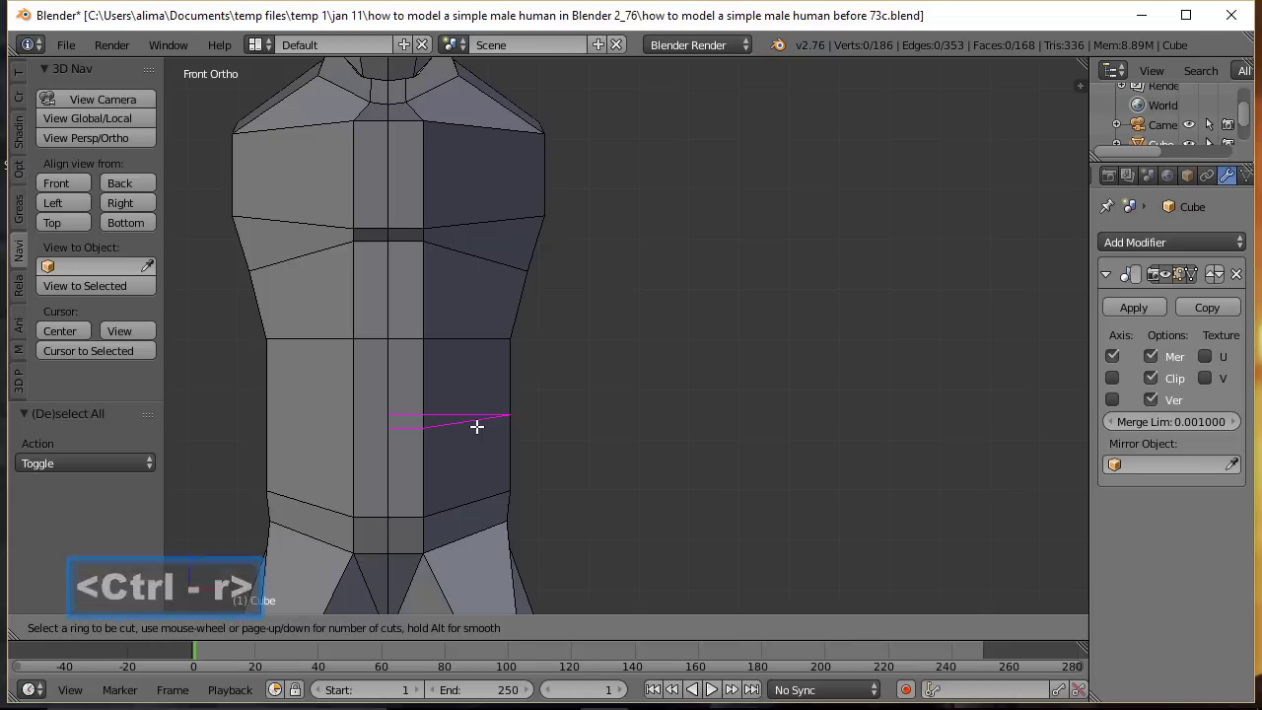
pyautogui.click(476, 426)
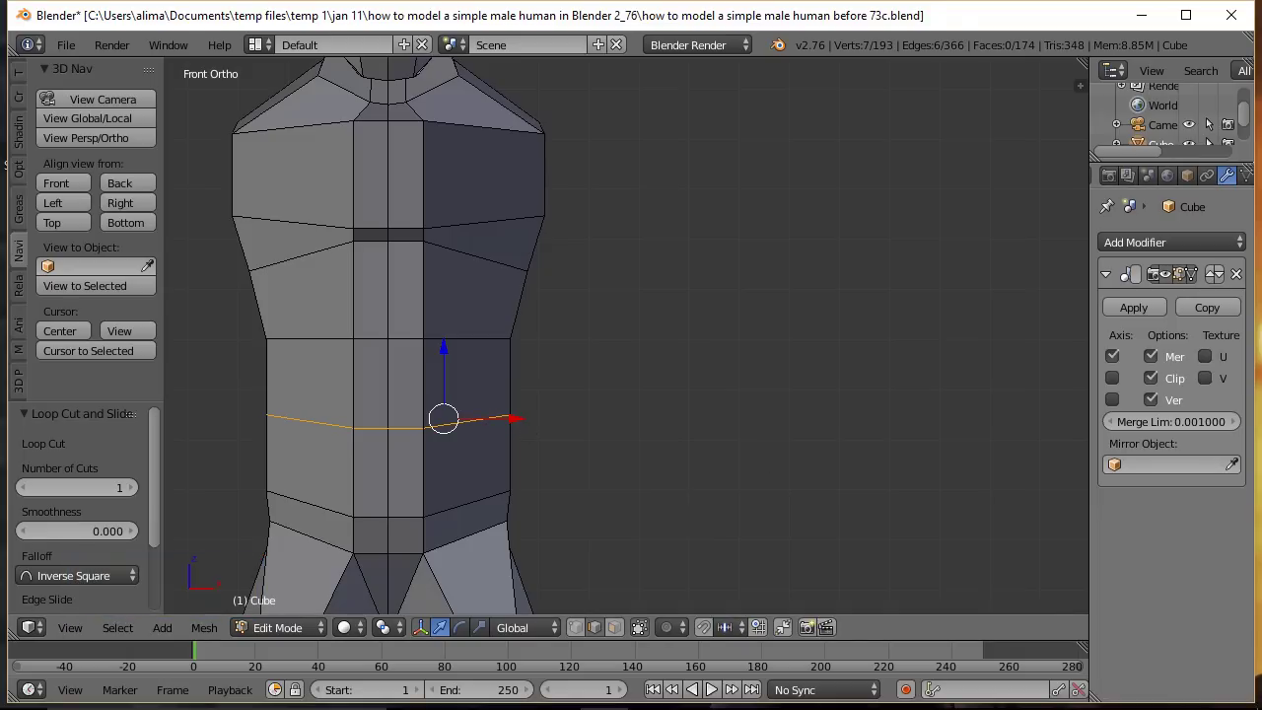
pyautogui.click(954, 19)
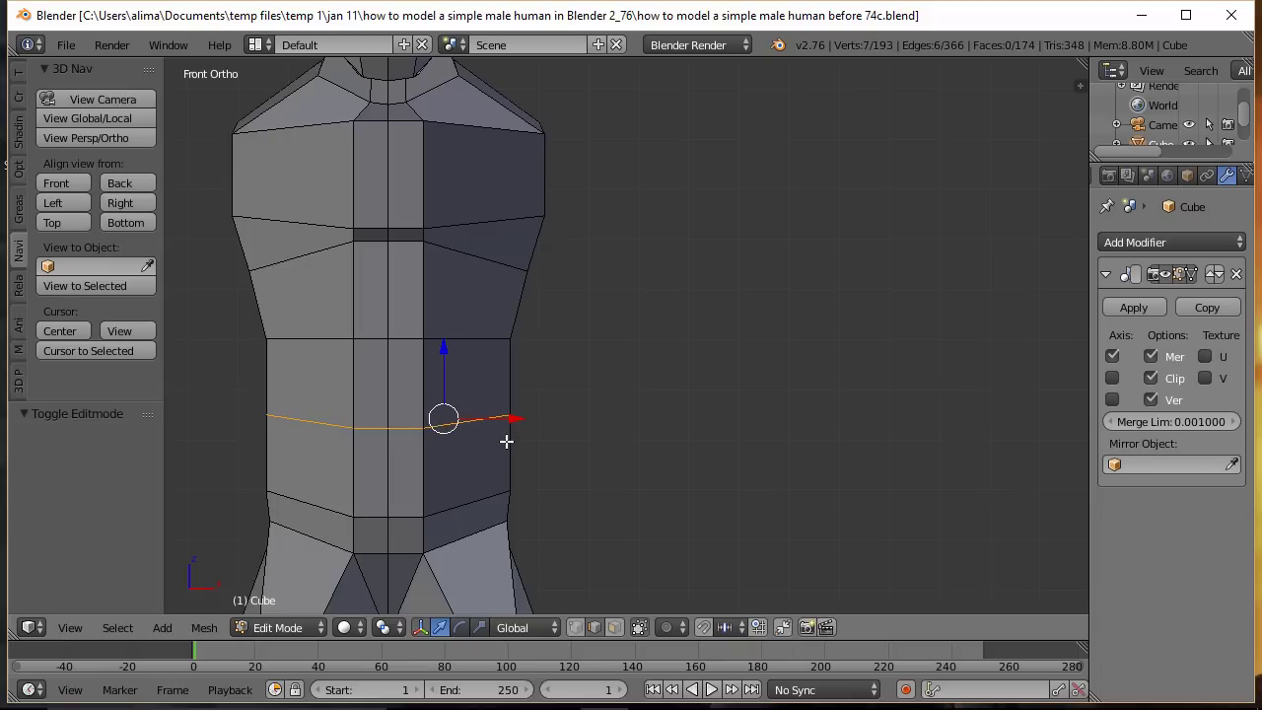
# Step: Lower the front middle edge of the abdomen loop by -1.357 units along Z and save the file as version 75c
pyautogui.click(405, 432)
pyautogui.moveTo(408, 362); pyautogui.dragTo(410, 425)
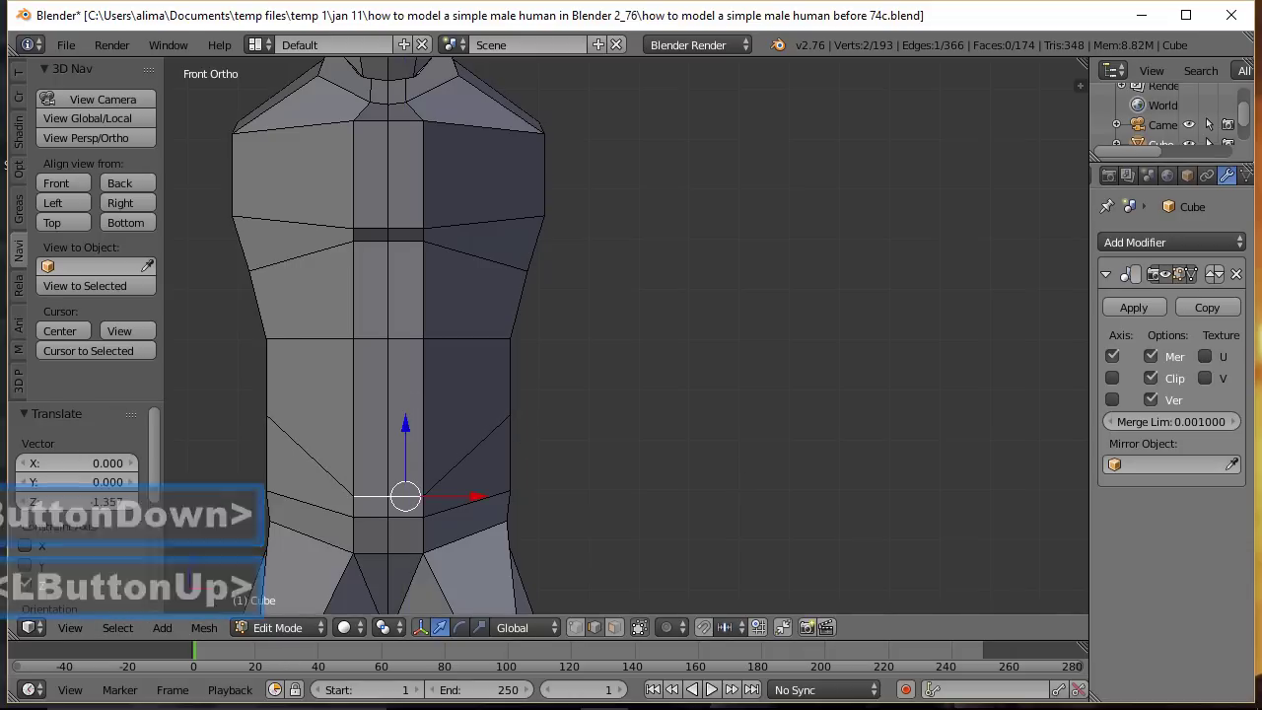
pyautogui.click(818, 216)
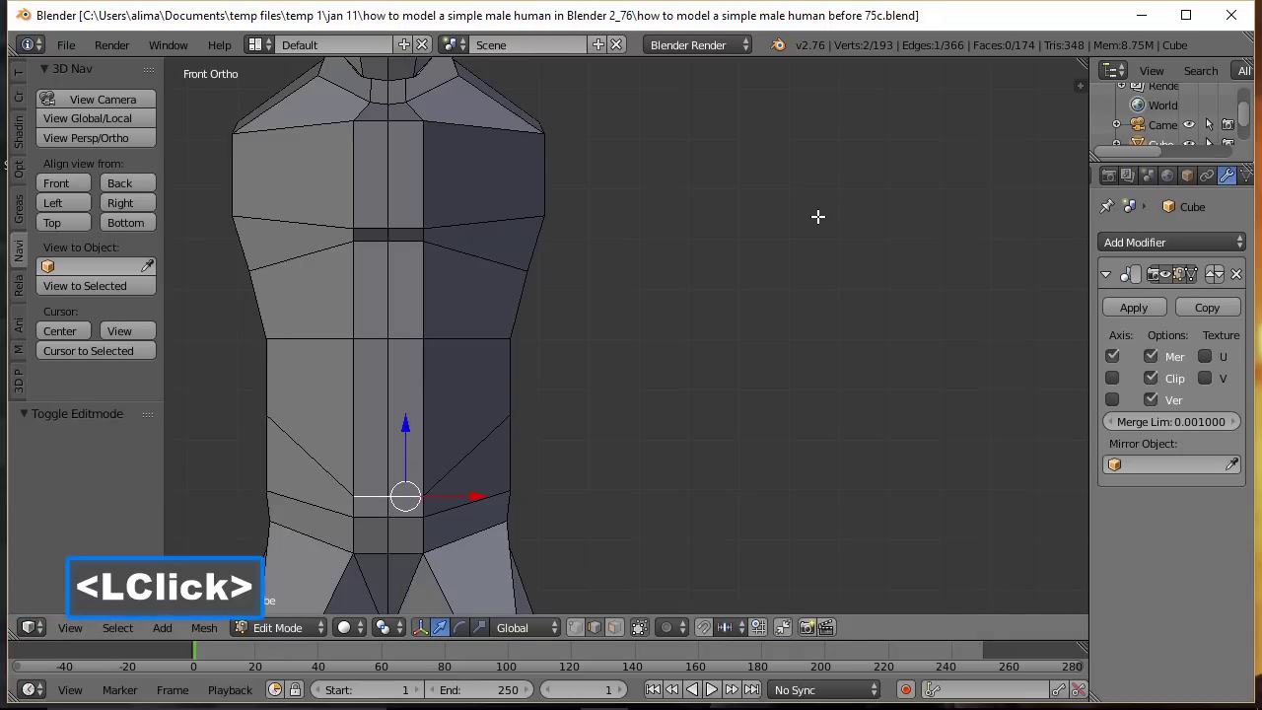
pyautogui.press('a')
# Step: Lower the two side edges of the rib loop by -0.433 and another -0.079 units along Z, and save the file as version 76c
pyautogui.moveTo(770, 260); pyautogui.dragTo(608, 276, button='middle')
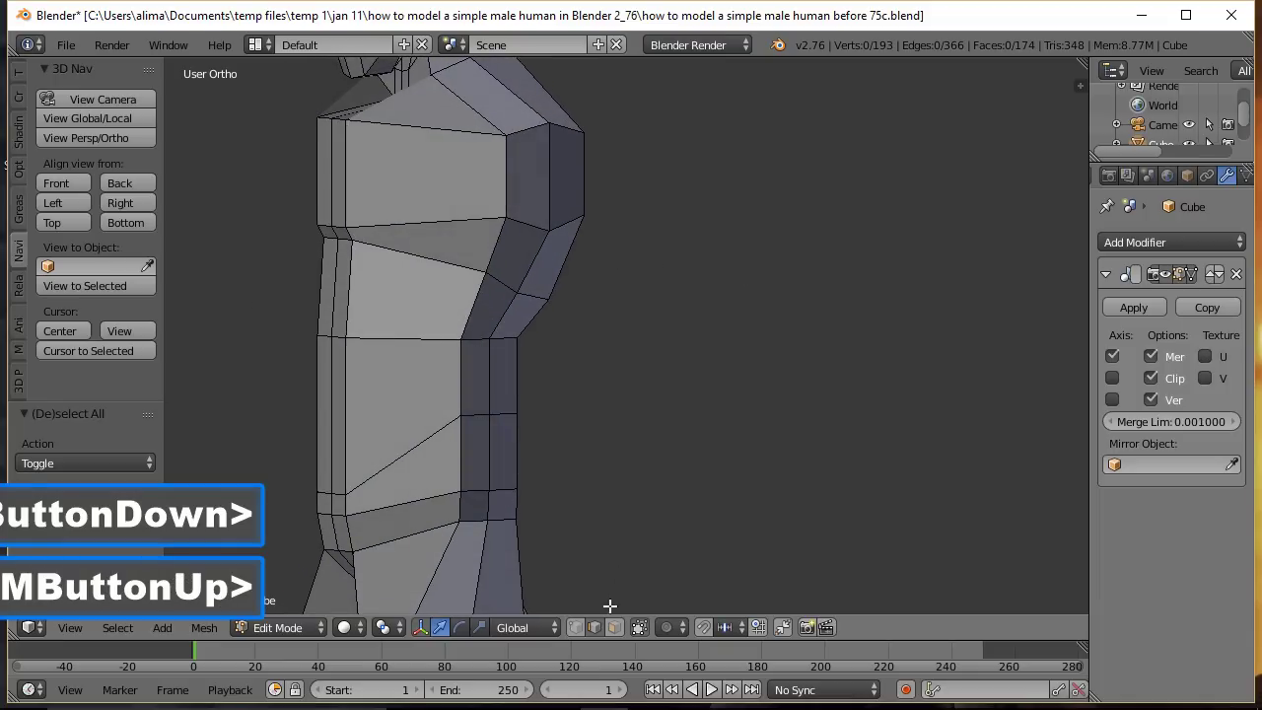
pyautogui.click(499, 281)
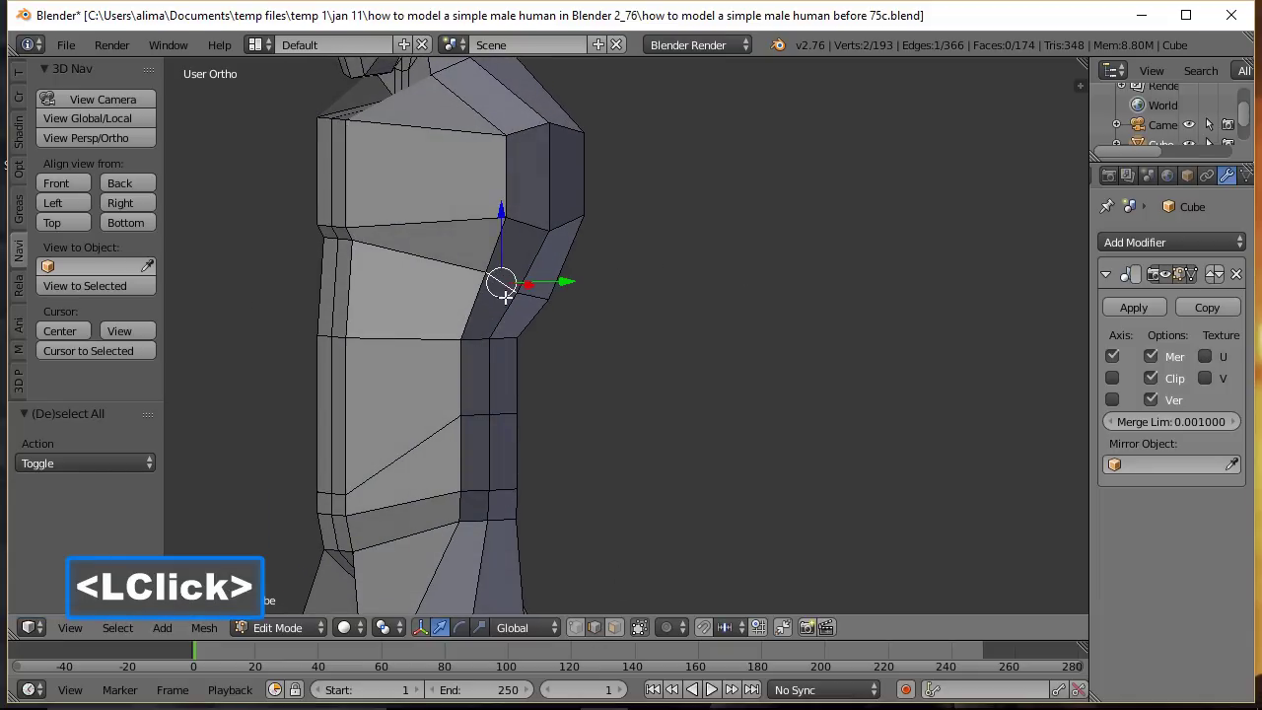
pyautogui.keyDown('shift'); pyautogui.click(541, 298); pyautogui.keyUp('shift')
pyautogui.moveTo(518, 218); pyautogui.dragTo(513, 239)
pyautogui.click(56, 184)
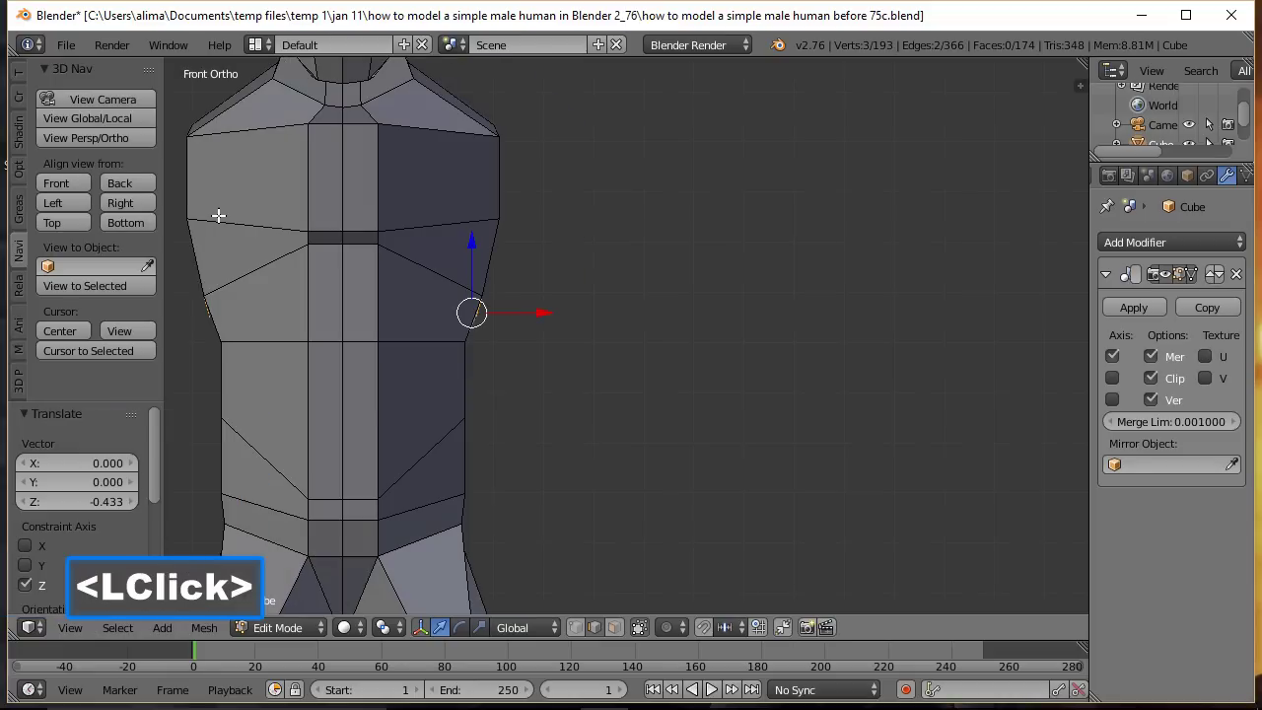
pyautogui.moveTo(474, 246); pyautogui.dragTo(473, 251)
pyautogui.moveTo(647, 295); pyautogui.dragTo(372, 299, button='middle')
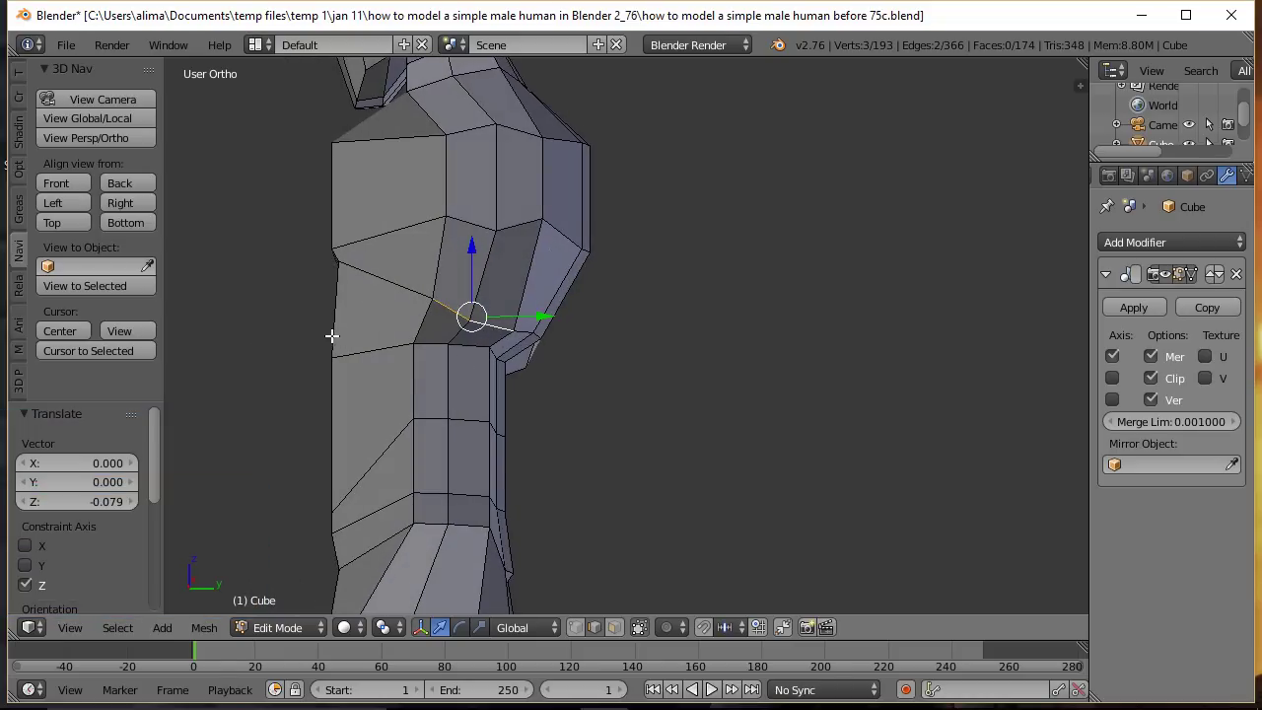
pyautogui.click(68, 182)
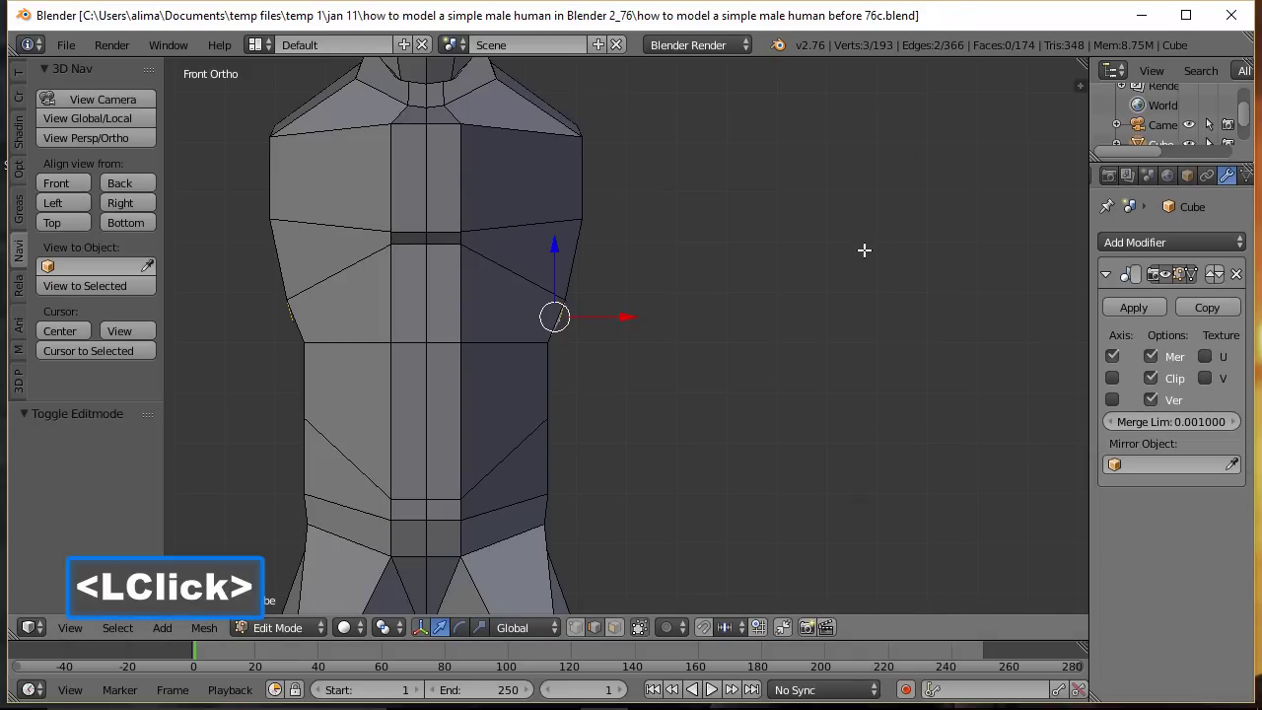
pyautogui.press('a')
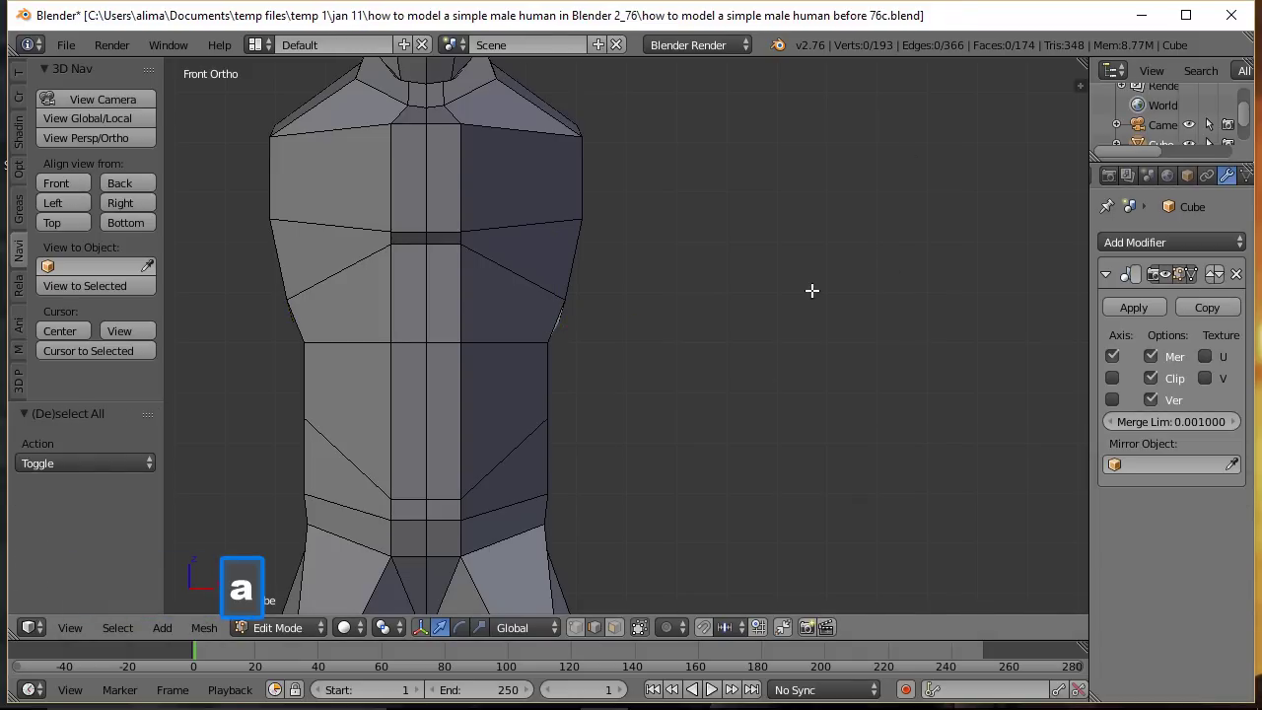
pyautogui.moveTo(839, 352); pyautogui.dragTo(601, 410, button='middle')
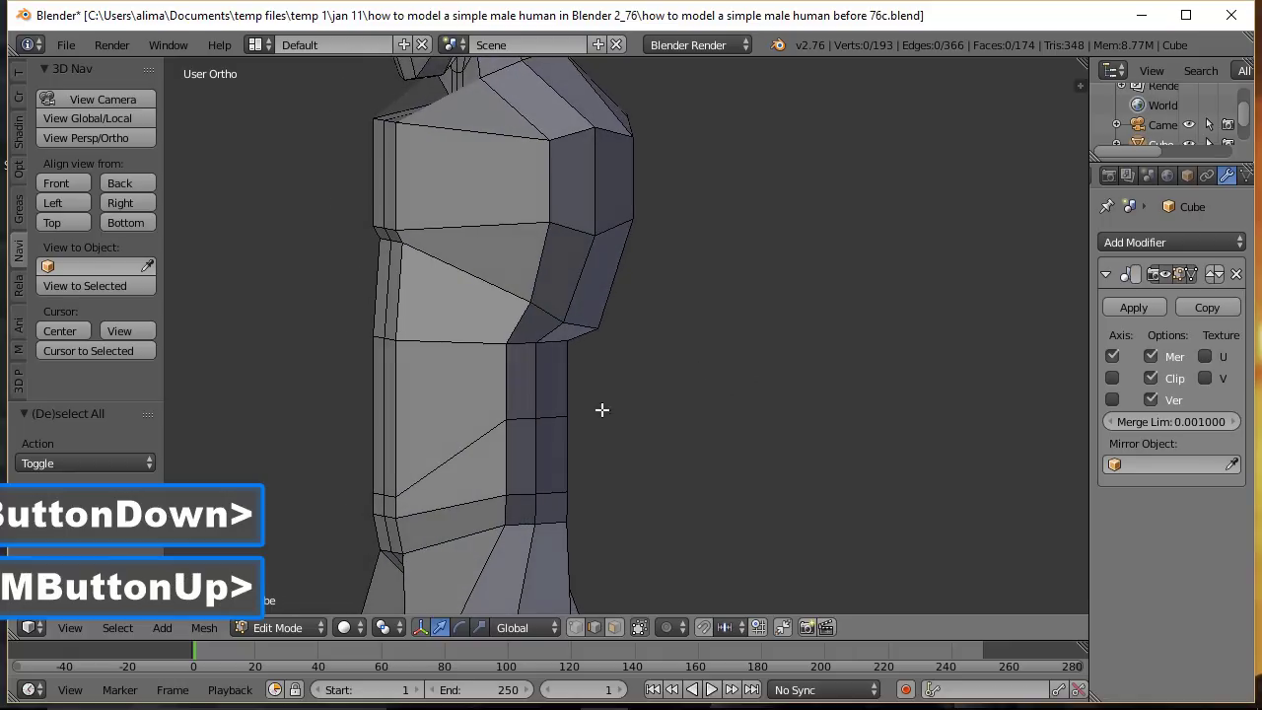
pyautogui.scroll(3, 531, 419)
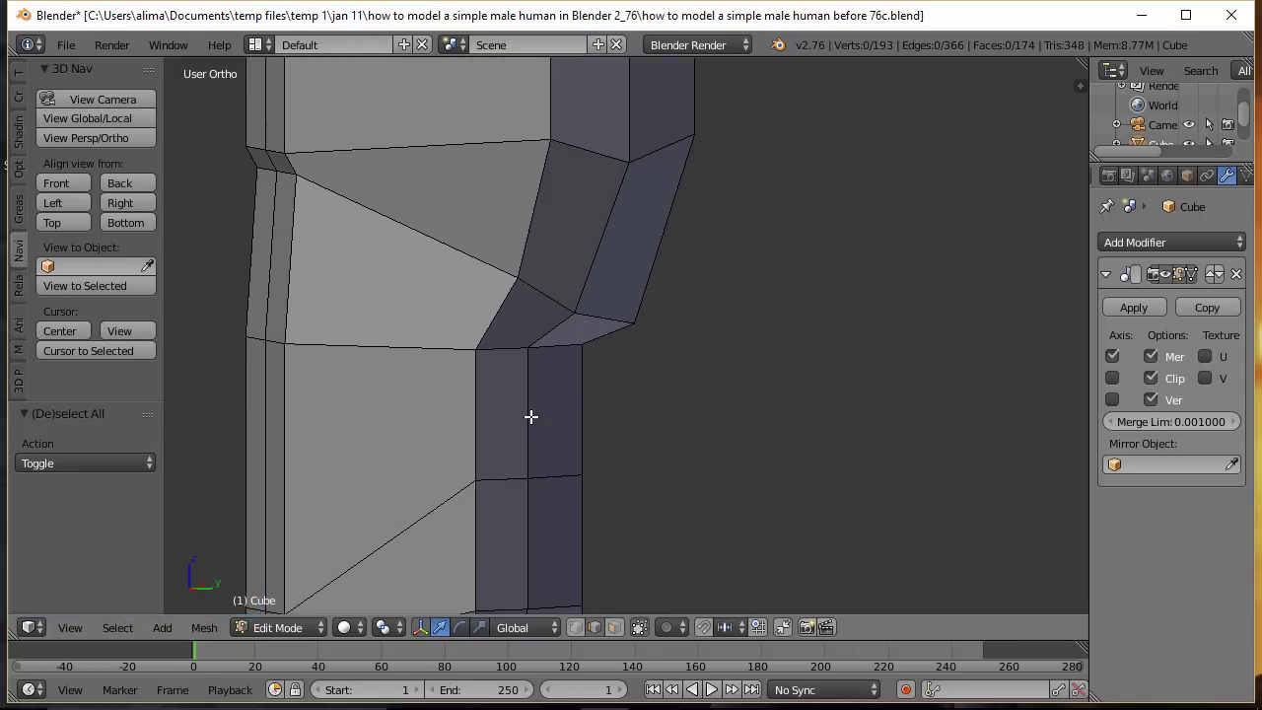
# Step: Lower the two side edges of the abdomen loop by -0.654 units along Z and save the file as version 77c
pyautogui.click(503, 480)
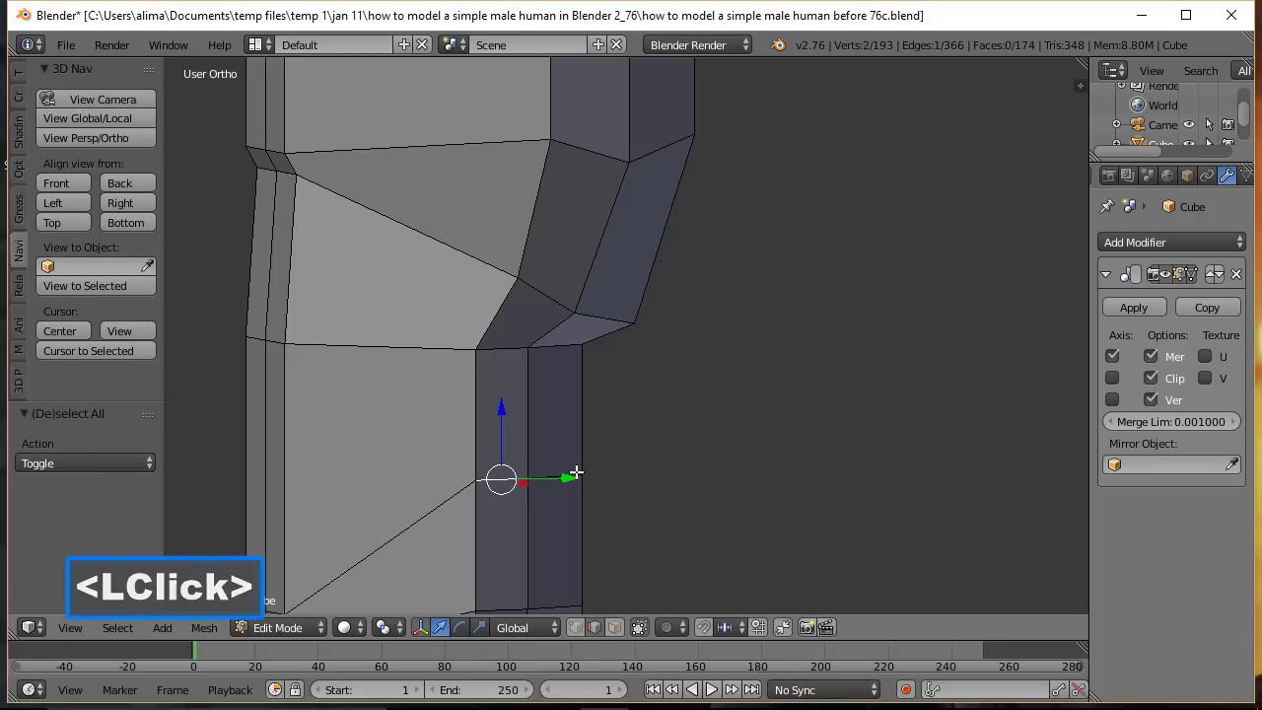
pyautogui.moveTo(662, 493); pyautogui.dragTo(589, 541, button='middle')
pyautogui.scroll(1, 589, 540)
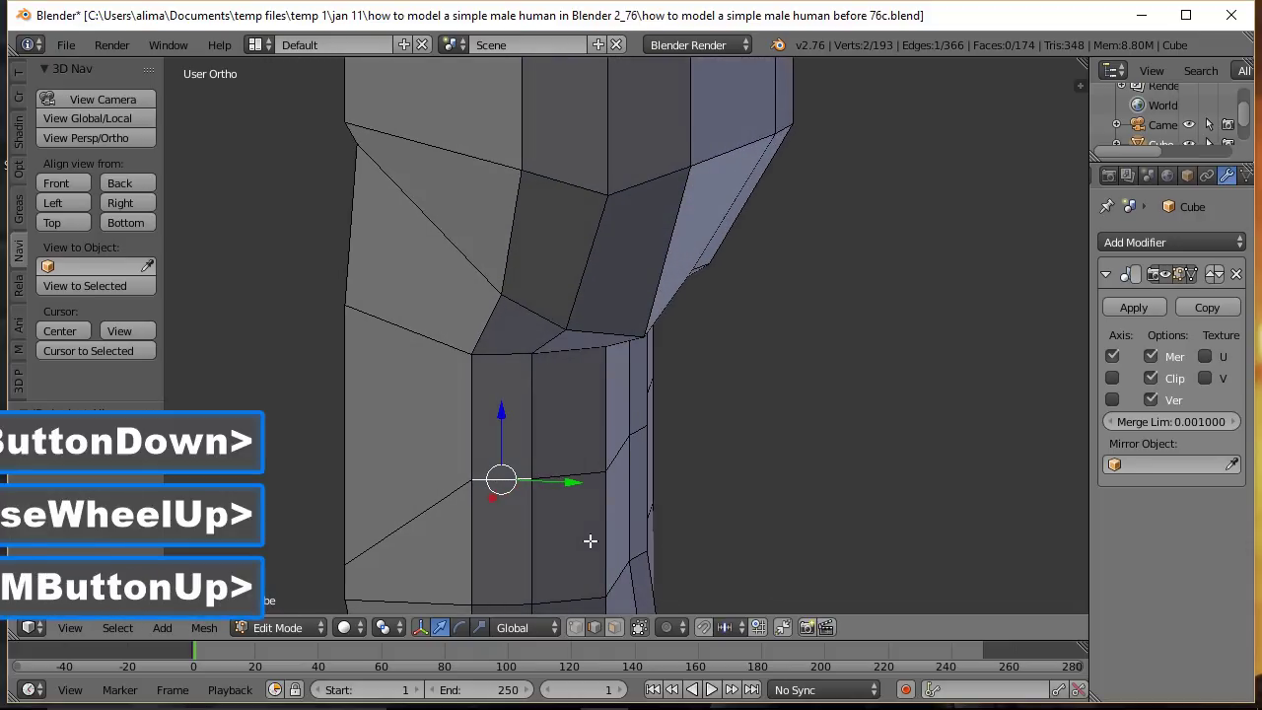
pyautogui.keyDown('shift'); pyautogui.click(597, 473); pyautogui.keyUp('shift')
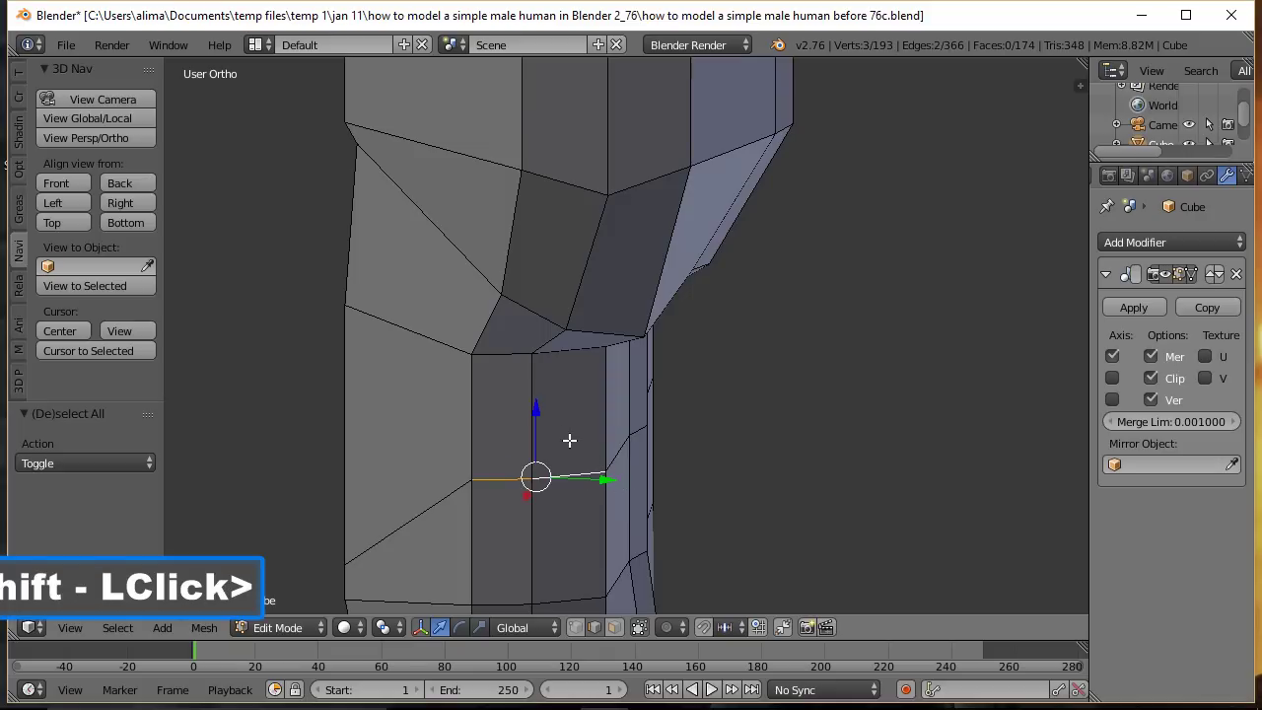
pyautogui.moveTo(537, 414); pyautogui.dragTo(534, 465)
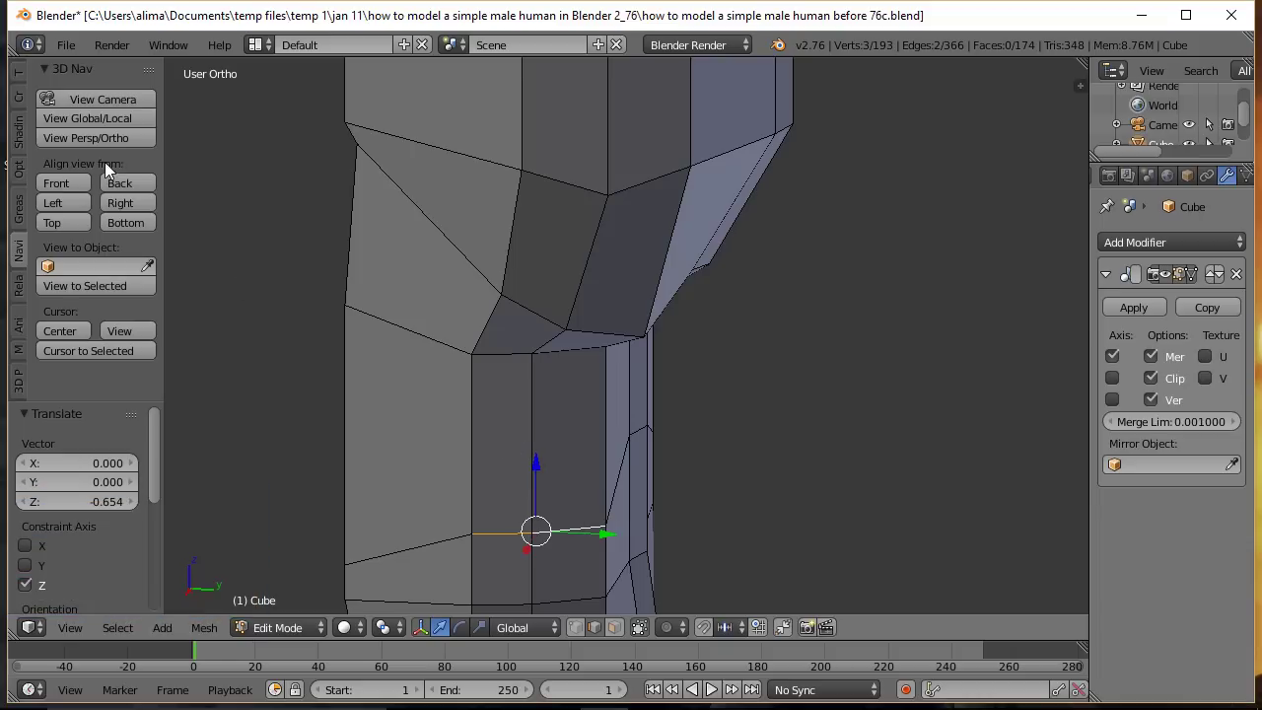
pyautogui.click(58, 183)
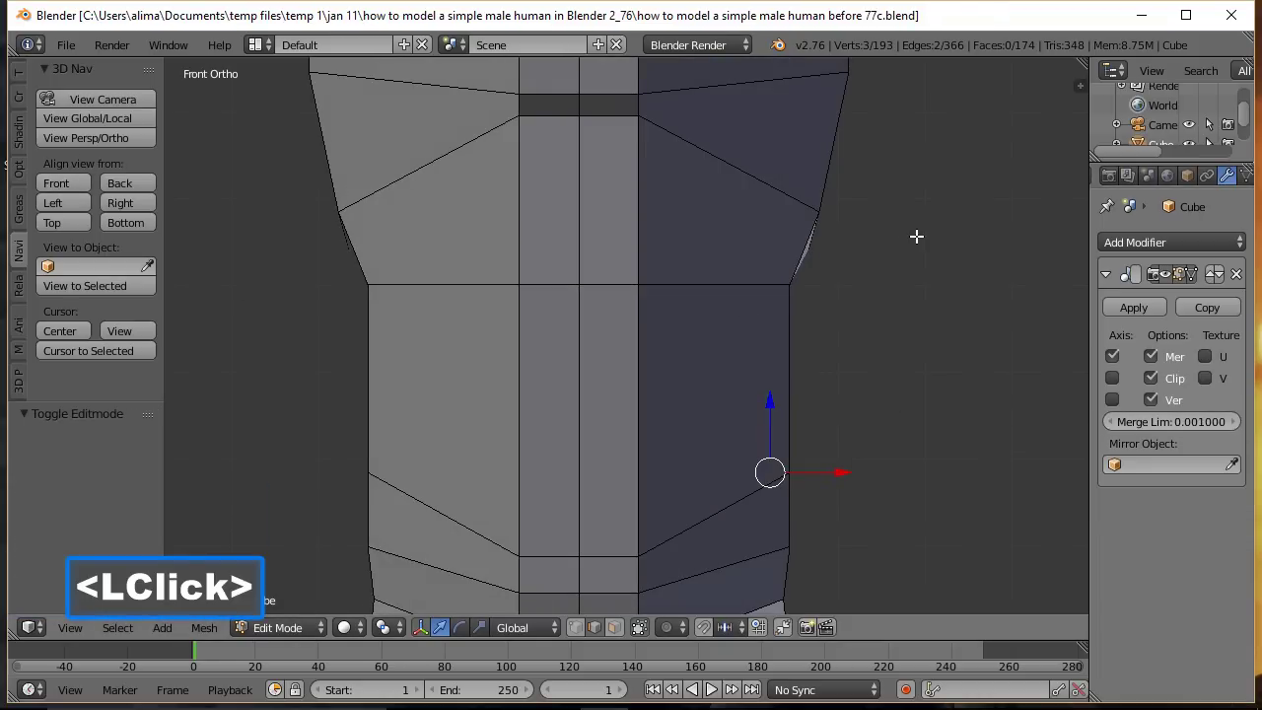
# Step: Deselect the whole mesh and save the file as version 78c
pyautogui.scroll(-4, 914, 236)
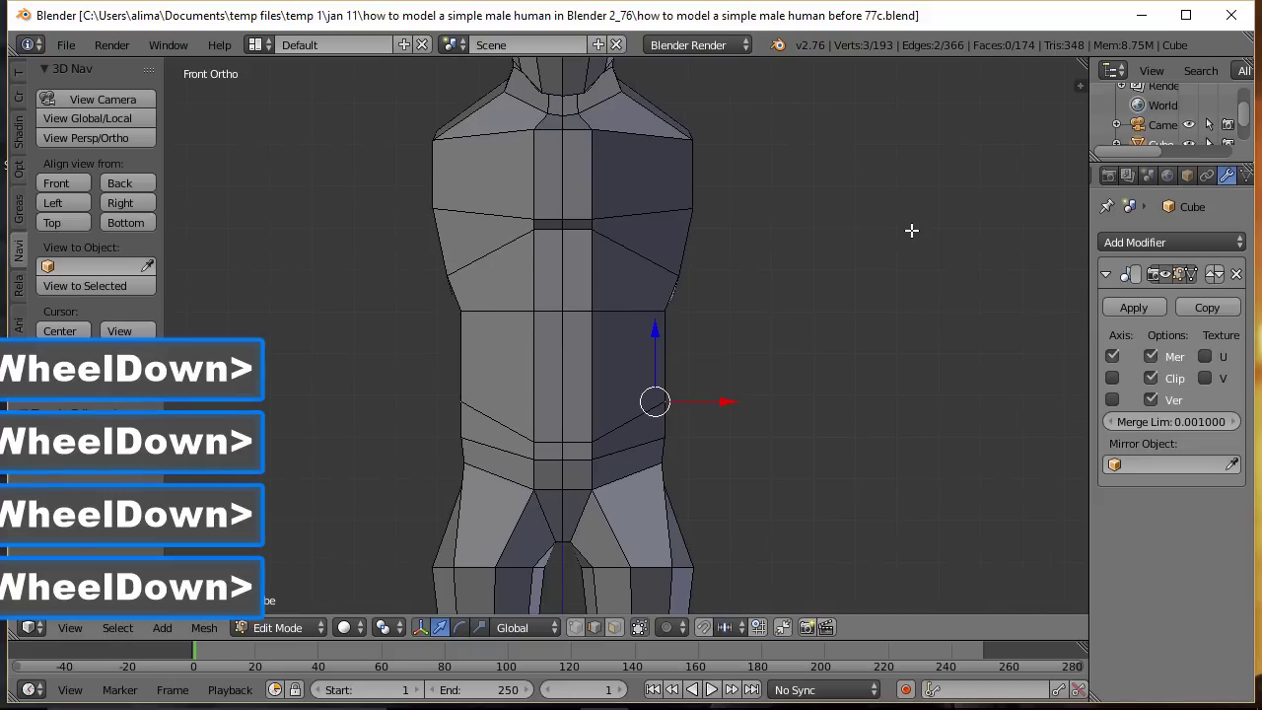
pyautogui.moveTo(873, 188); pyautogui.dragTo(722, 231, button='middle')
pyautogui.press('a')
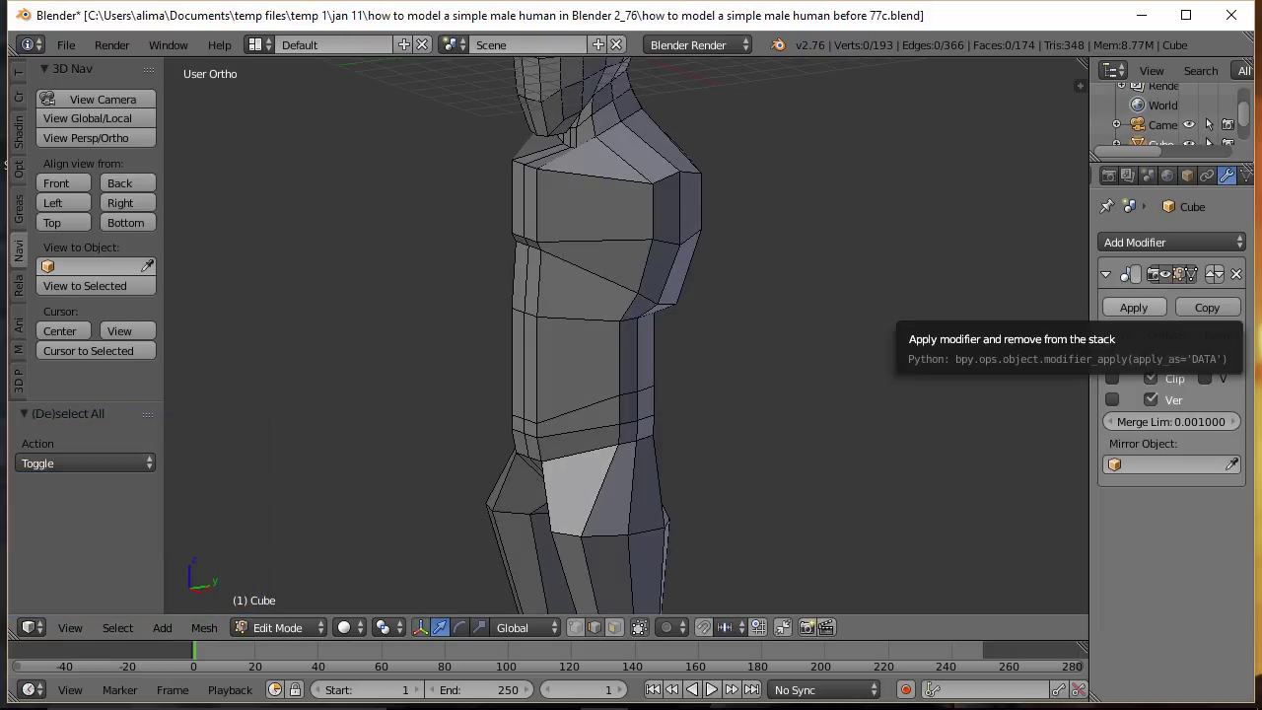
pyautogui.click(1134, 307)
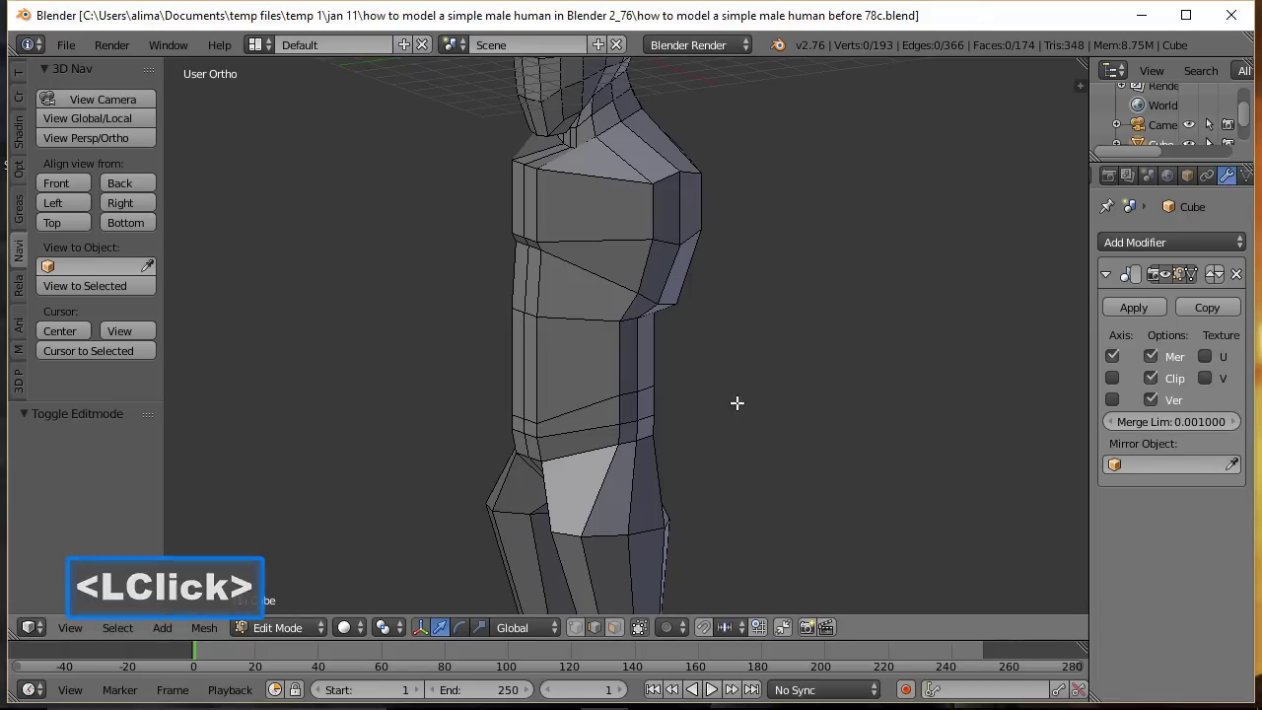
# Step: Extrude the two arm-base faces on the side of the chest outward by about 1.83 units
pyautogui.click(615, 627)
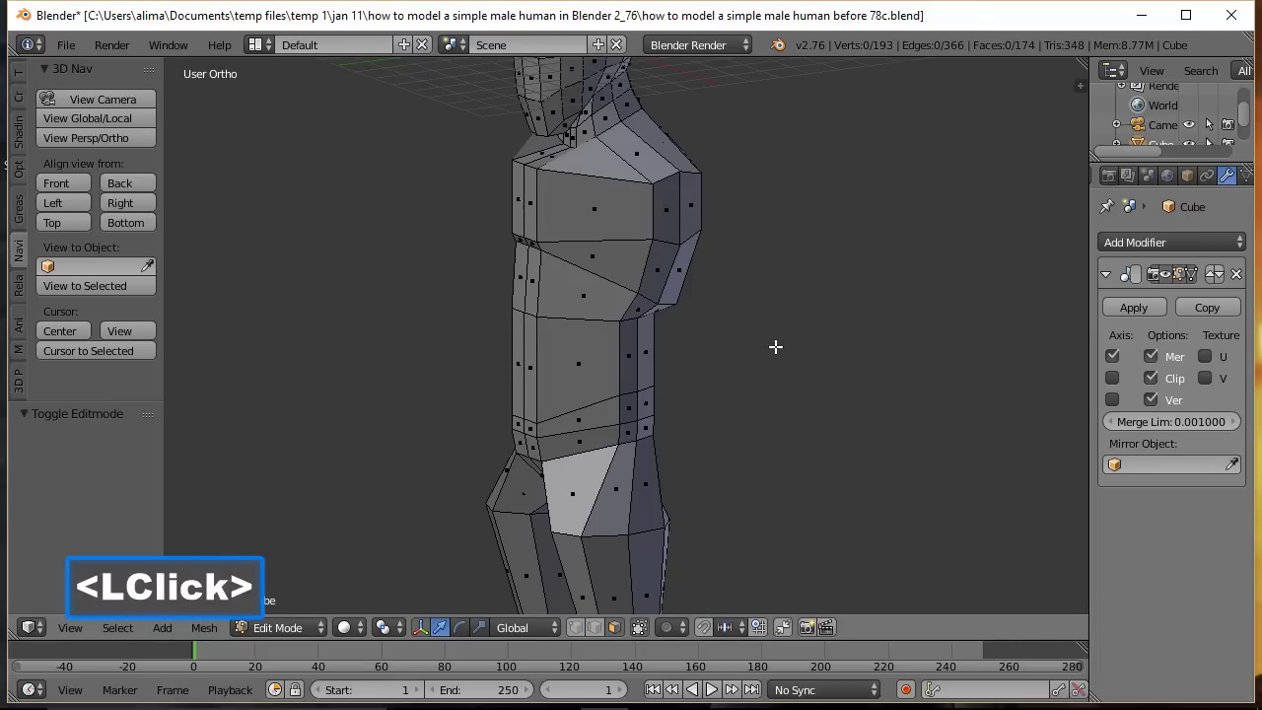
pyautogui.press('c')
pyautogui.scroll(-4, 675, 215)
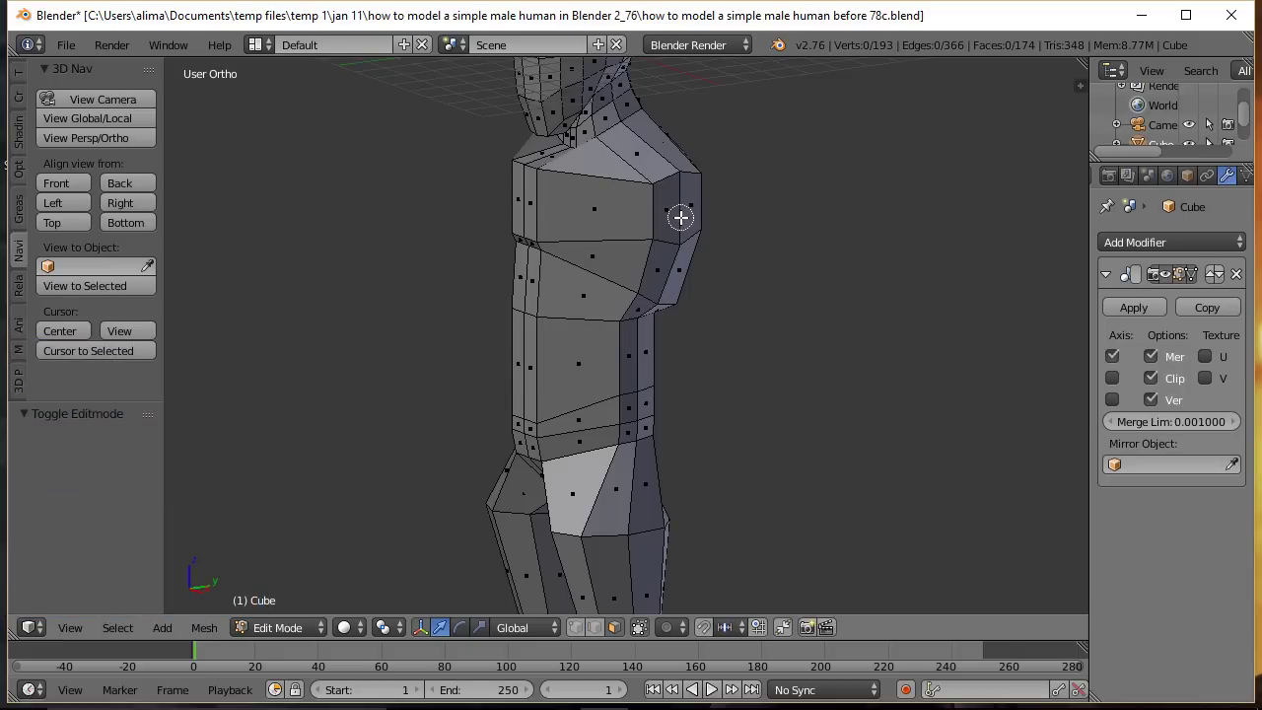
pyautogui.click(680, 217)
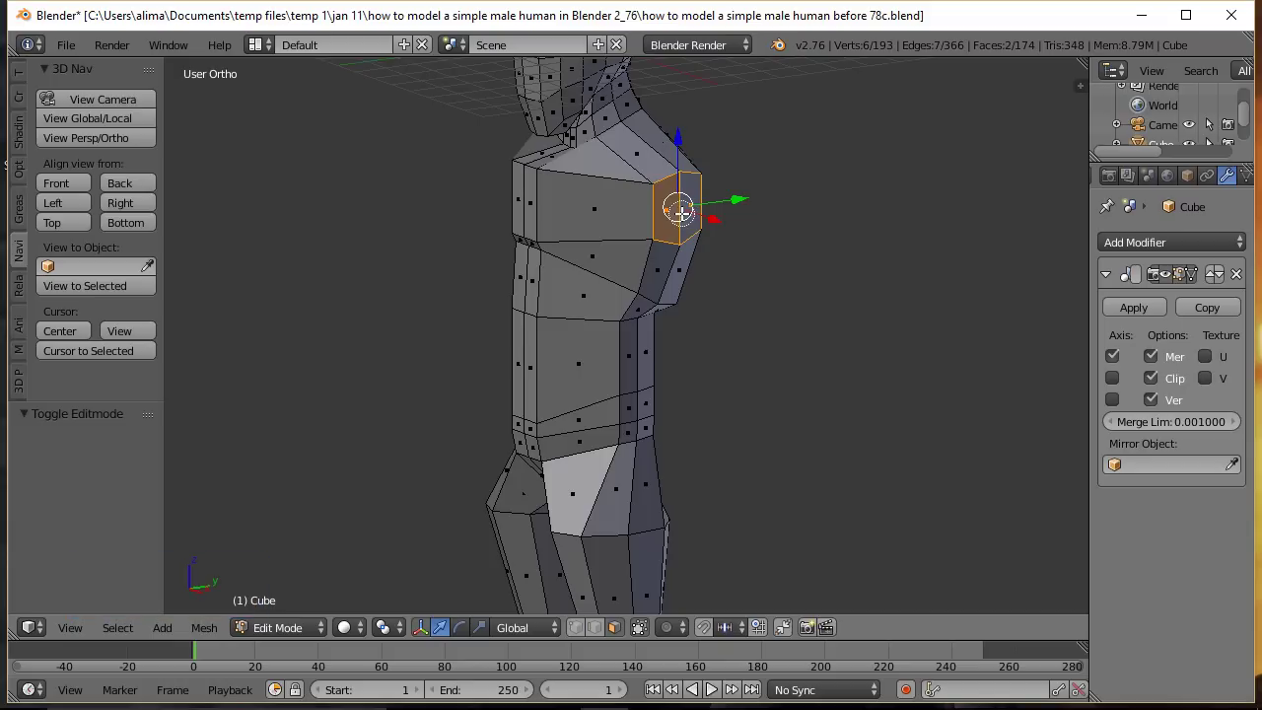
pyautogui.rightClick(681, 213)
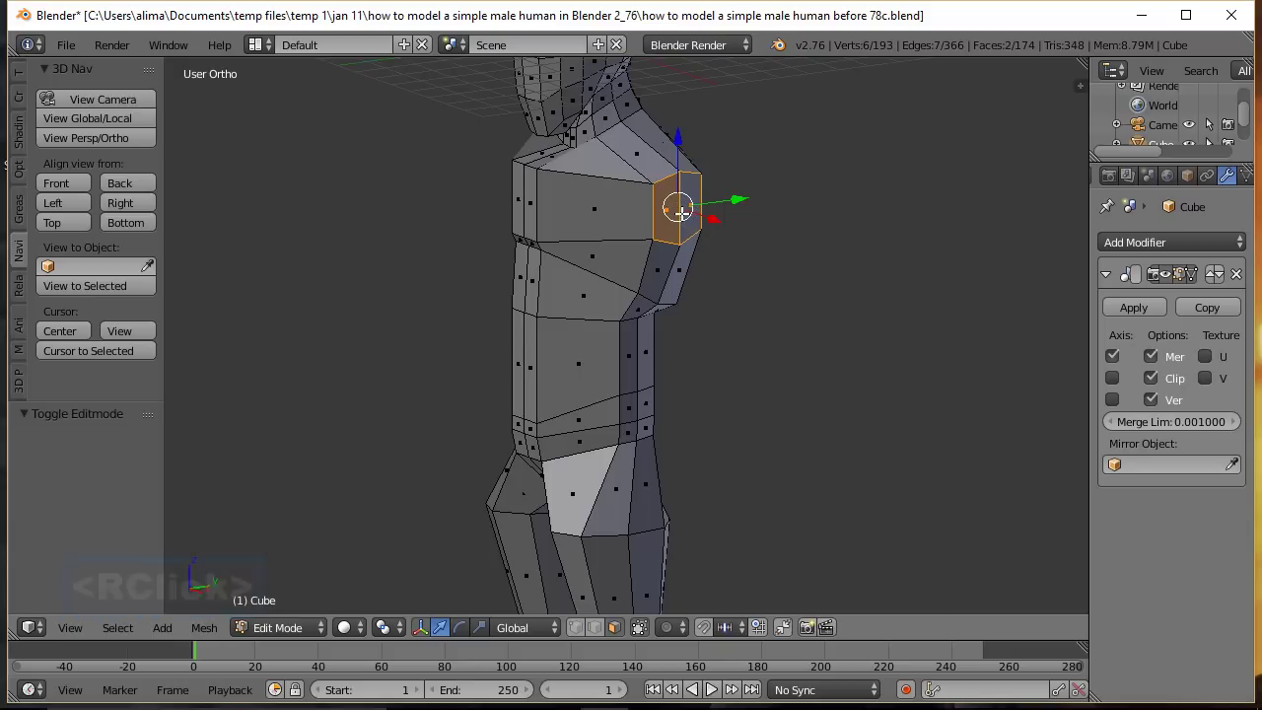
pyautogui.click(72, 181)
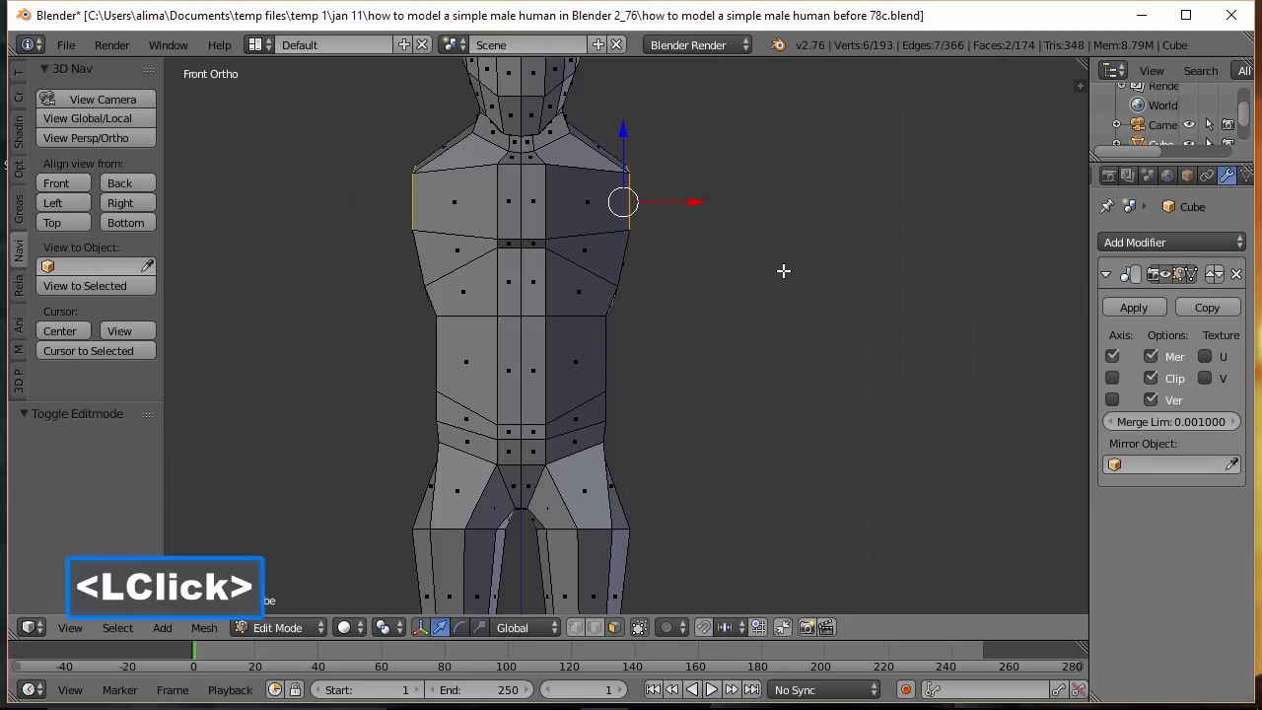
pyautogui.press('e')
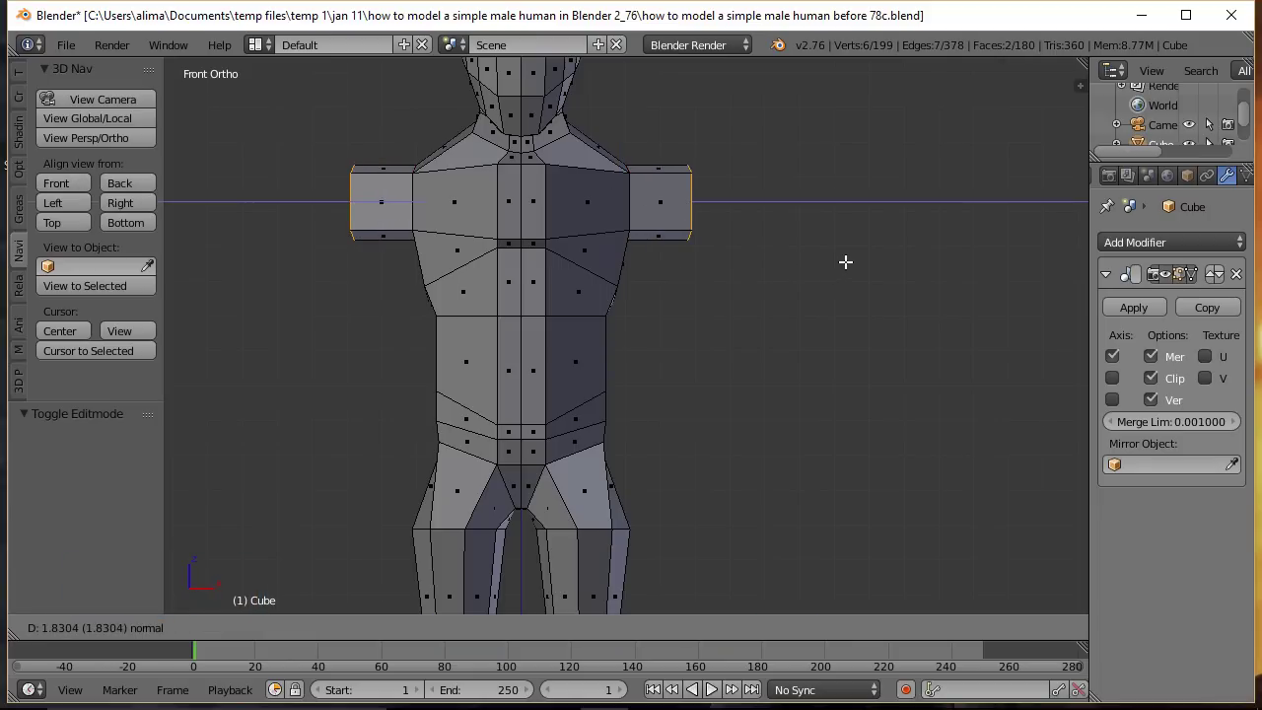
pyautogui.click(845, 261)
# Step: Rotate the shoulder's end faces by -37.031° about global Y, shift them slightly up and toward the body, and save as version 79d
pyautogui.press('r')
pyautogui.press('y')
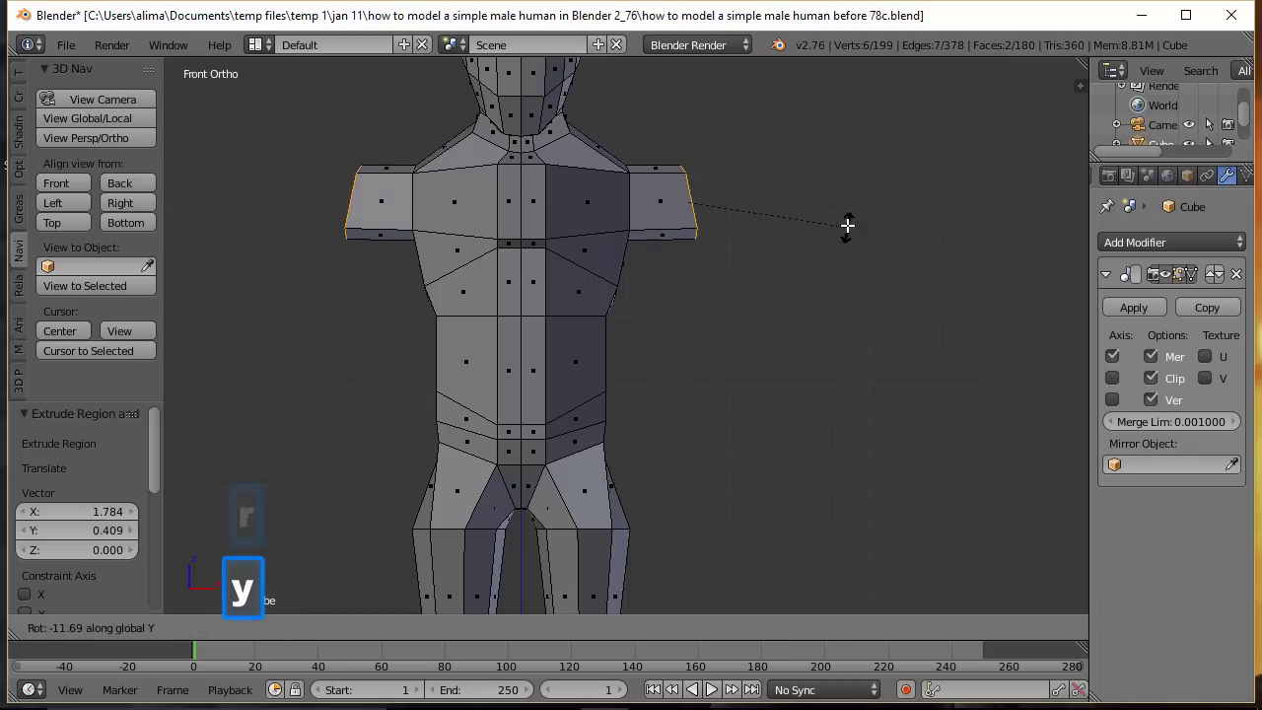
pyautogui.click(823, 159)
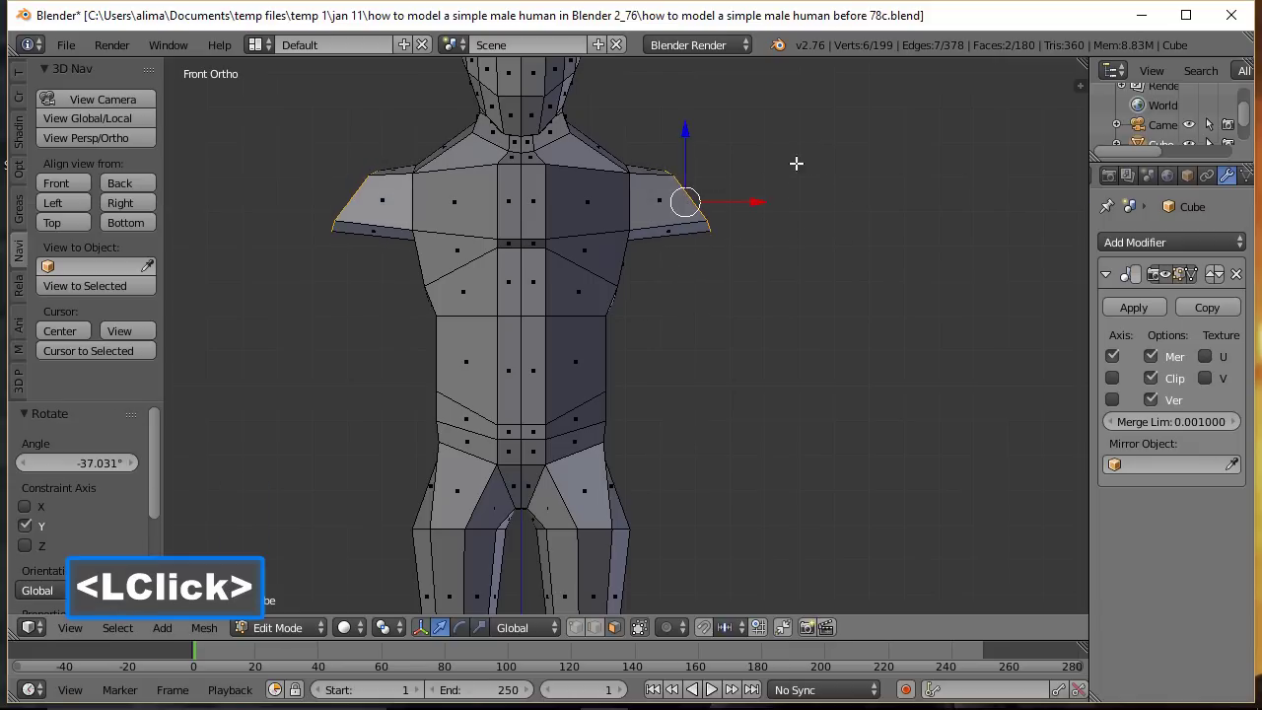
pyautogui.moveTo(691, 132); pyautogui.dragTo(691, 120)
pyautogui.moveTo(759, 175); pyautogui.dragTo(744, 179)
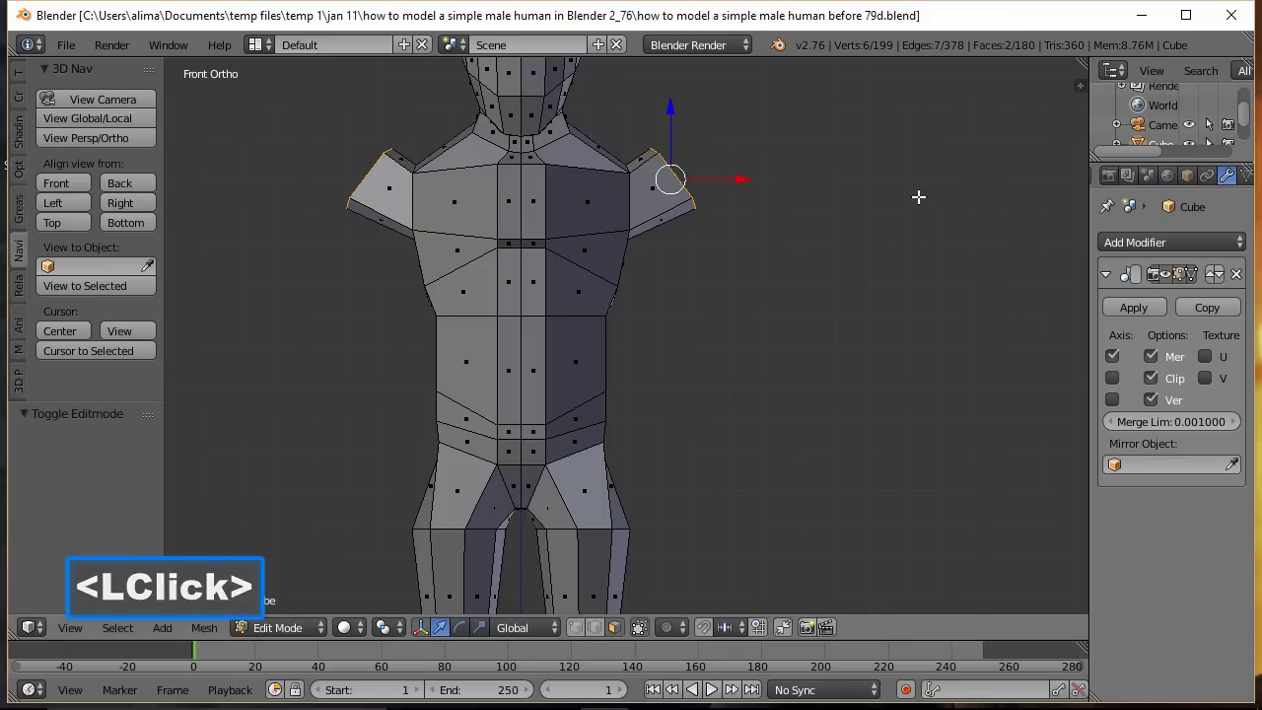
# Step: Add a single centred loop cut around the extruded shoulder
pyautogui.press('a')
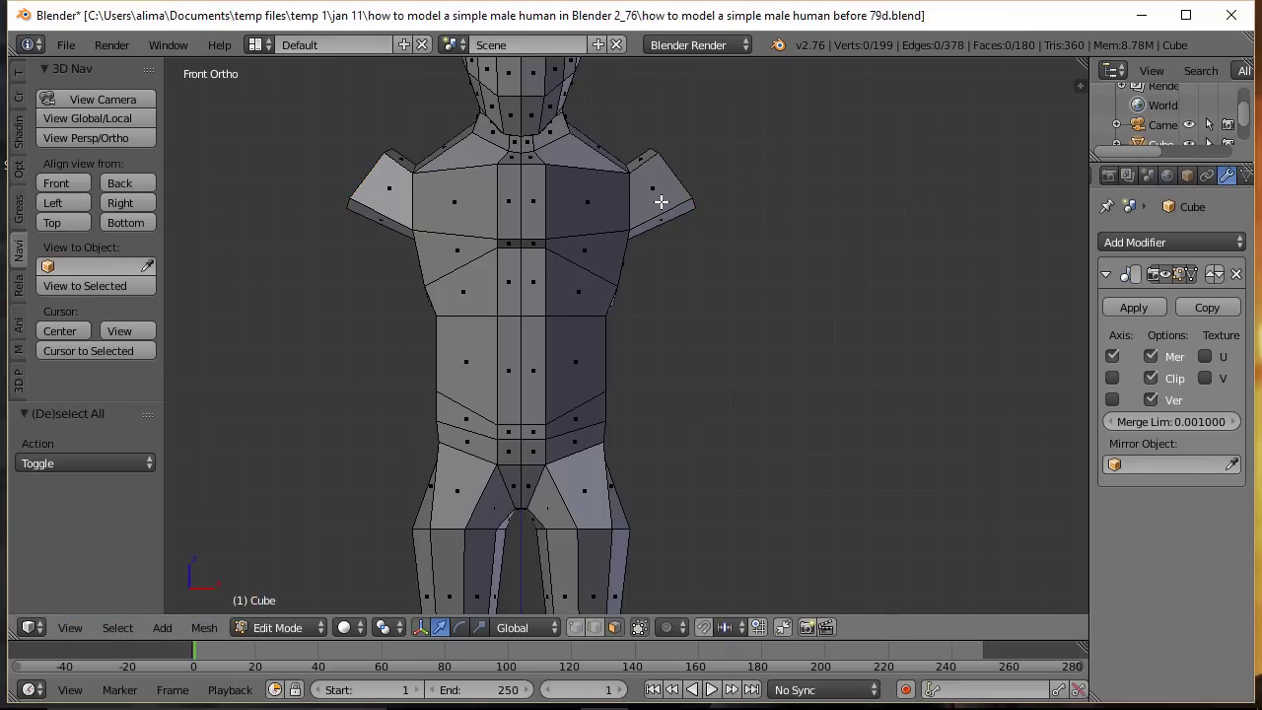
pyautogui.press('ctrl')
pyautogui.hotkey('ctrl', 'r')
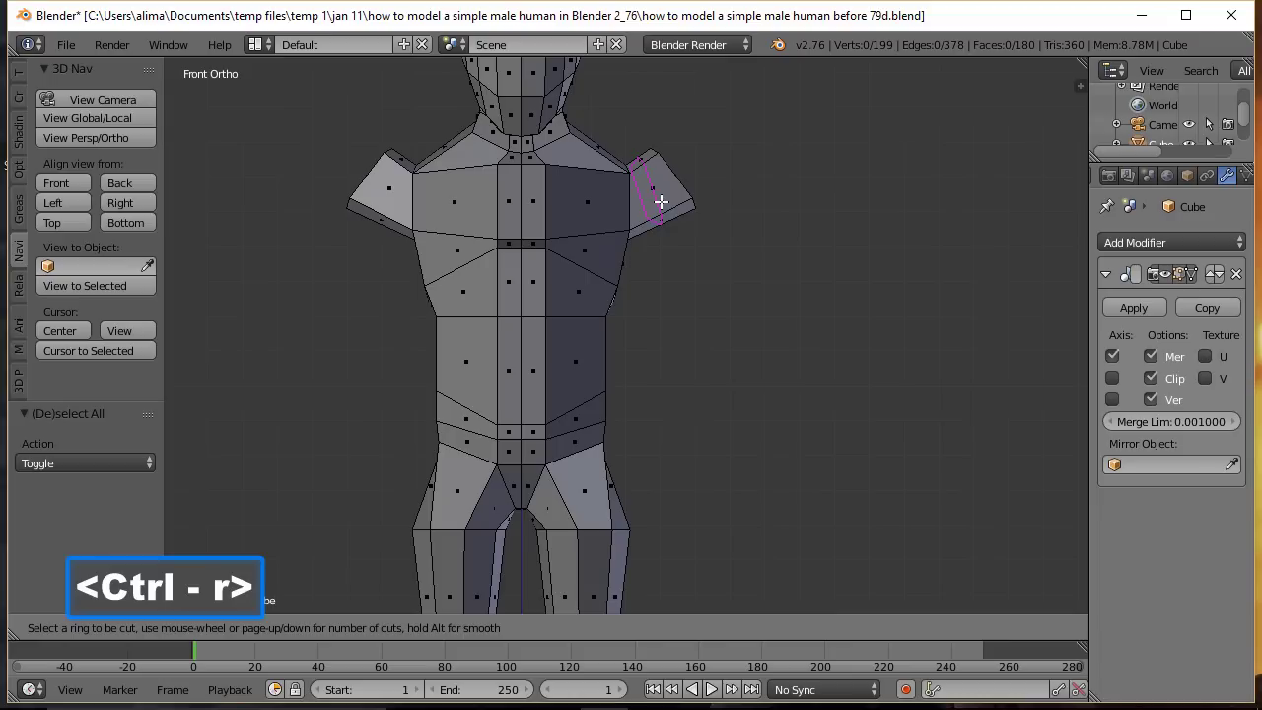
pyautogui.click(661, 202)
pyautogui.click(662, 200)
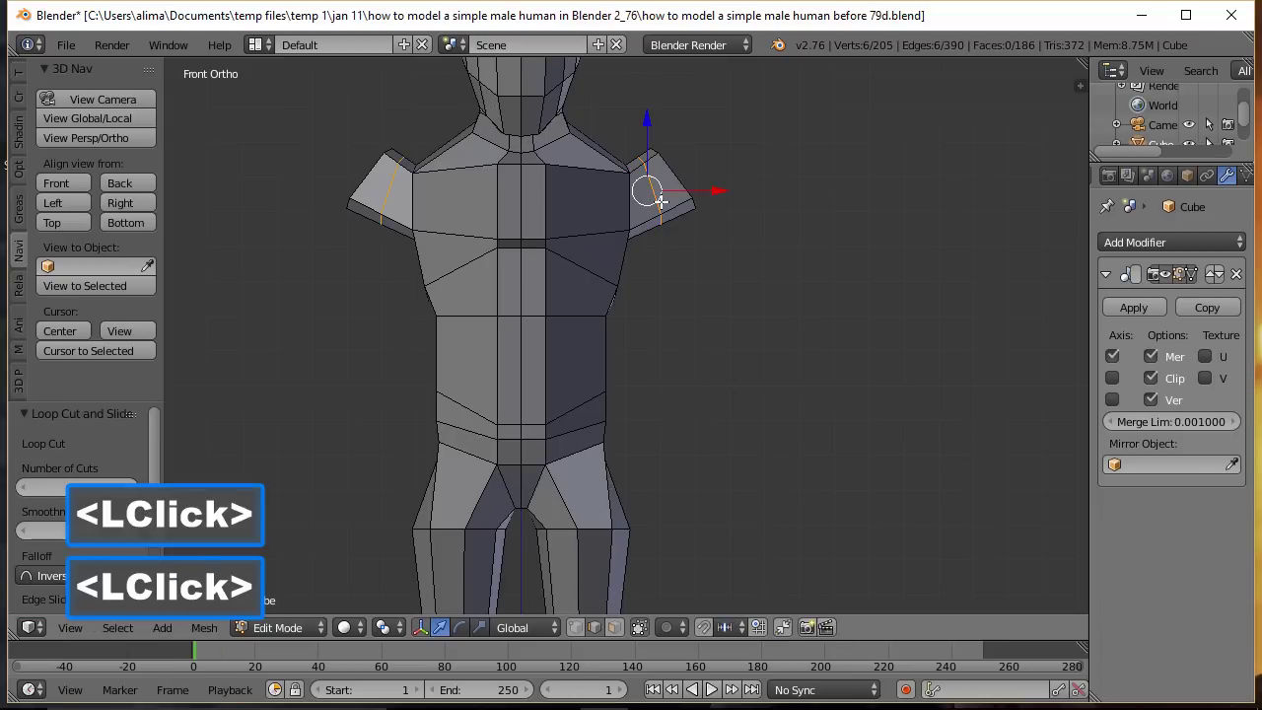
# Step: Select the four faces on the underside of the shoulder and save the file as version 80d
pyautogui.moveTo(834, 273); pyautogui.dragTo(697, 216, button='middle')
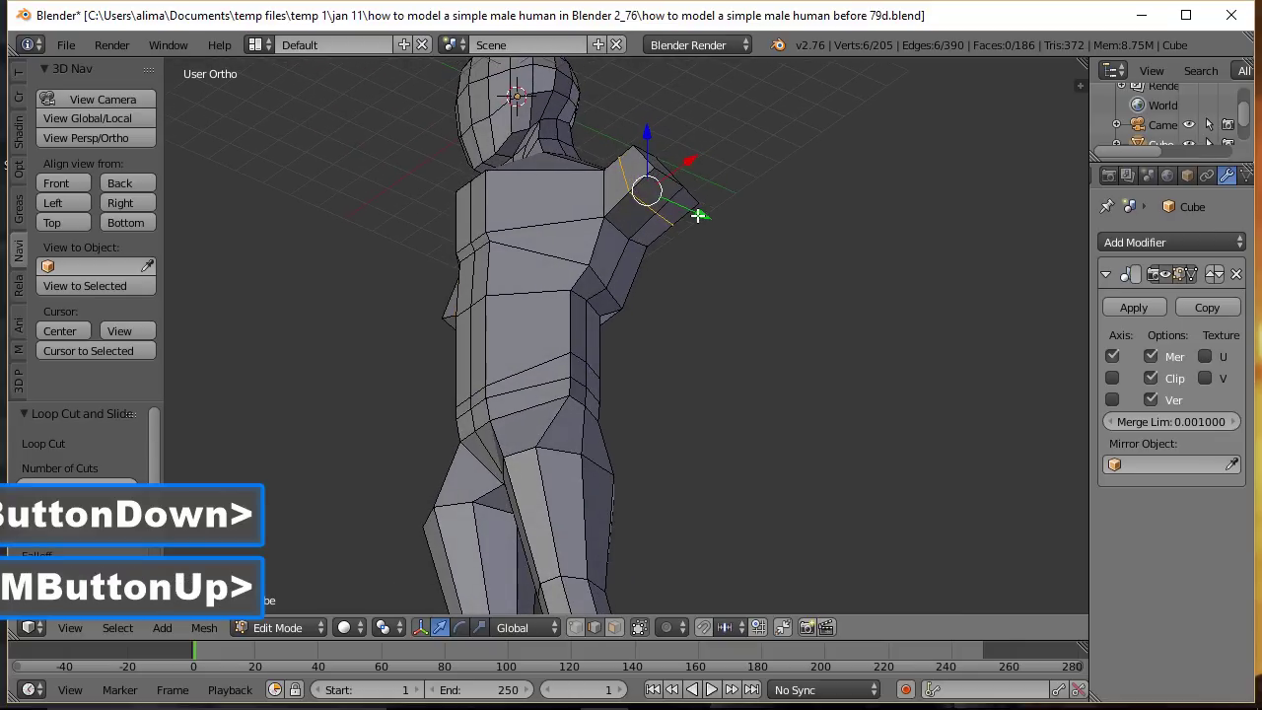
pyautogui.press('a')
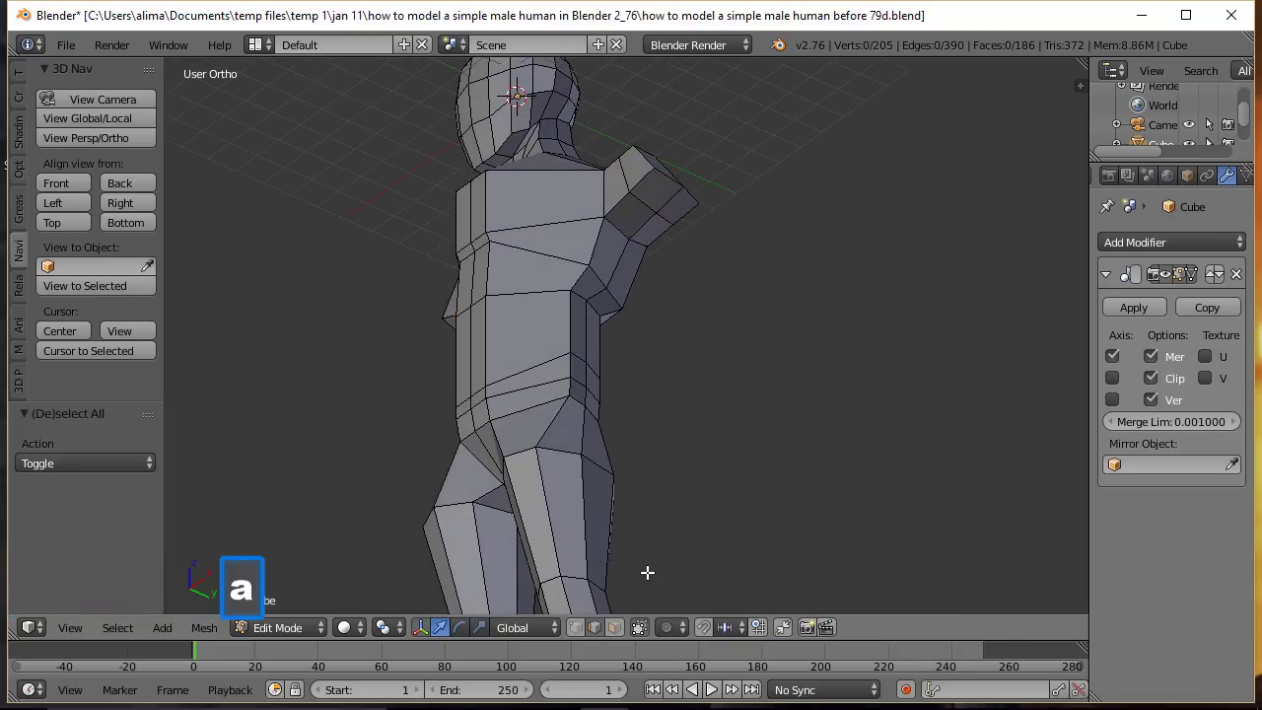
pyautogui.click(615, 628)
pyautogui.press('c')
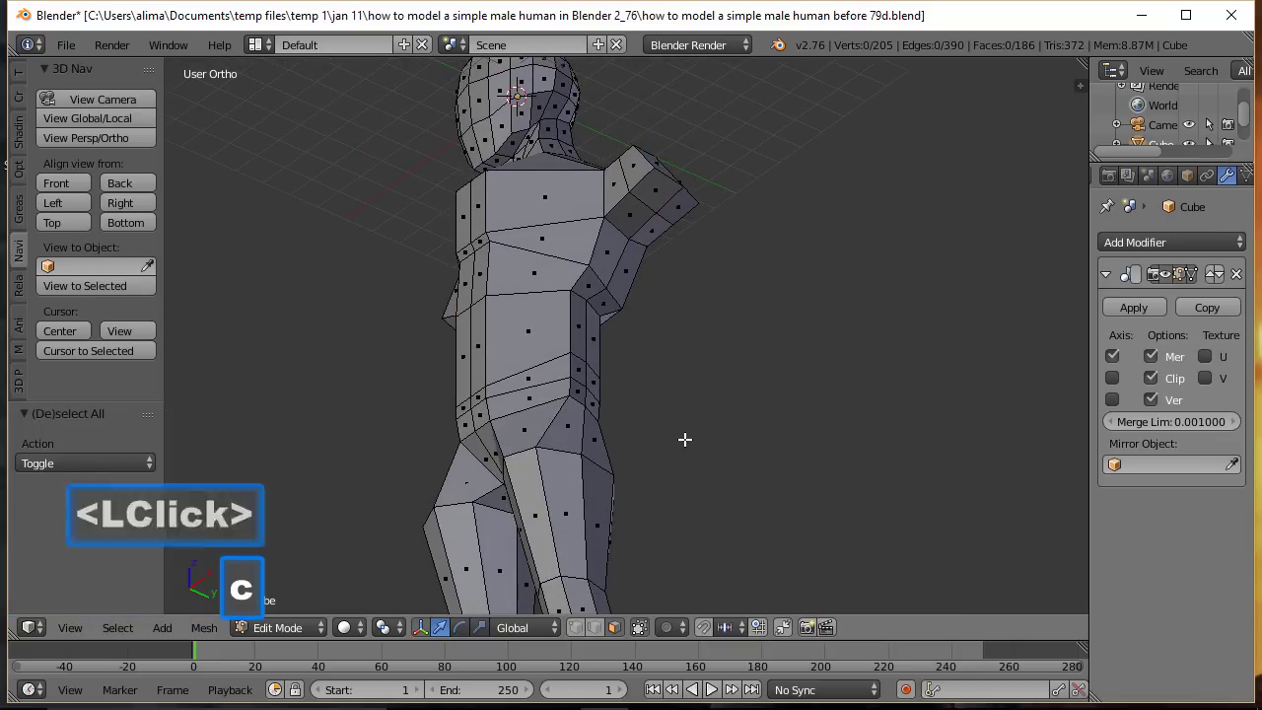
pyautogui.click(653, 210)
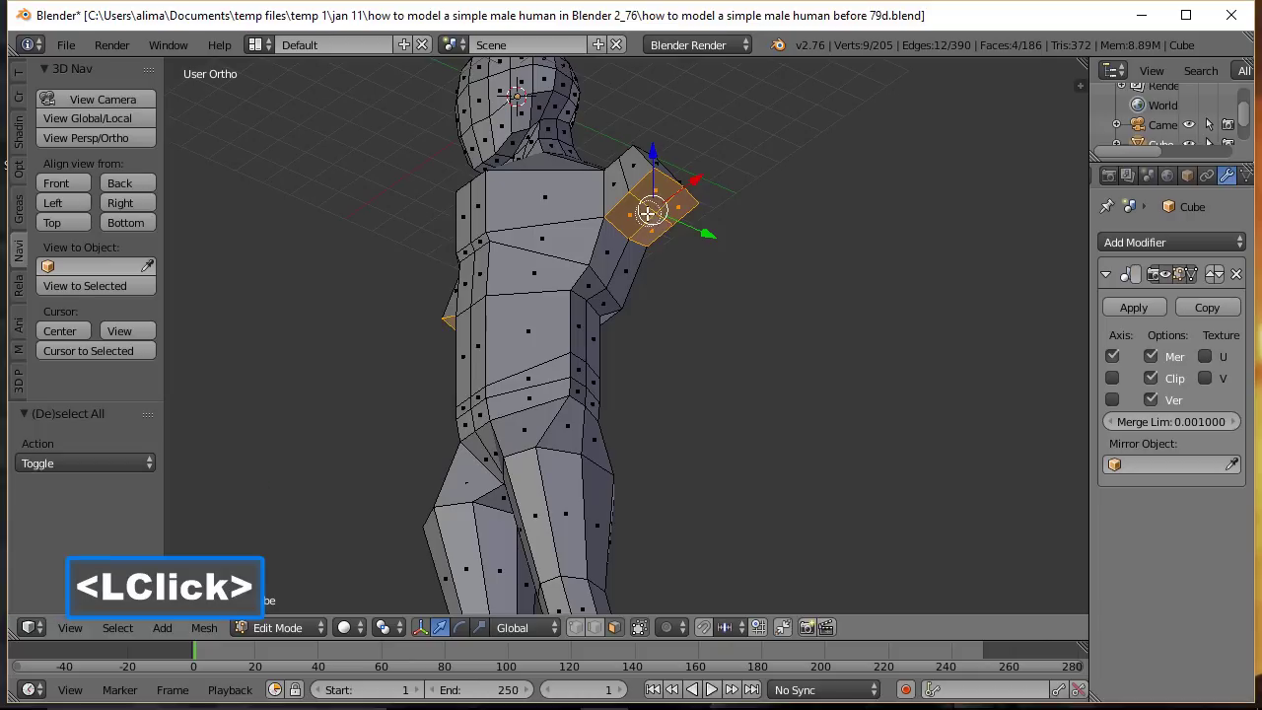
pyautogui.rightClick(745, 276)
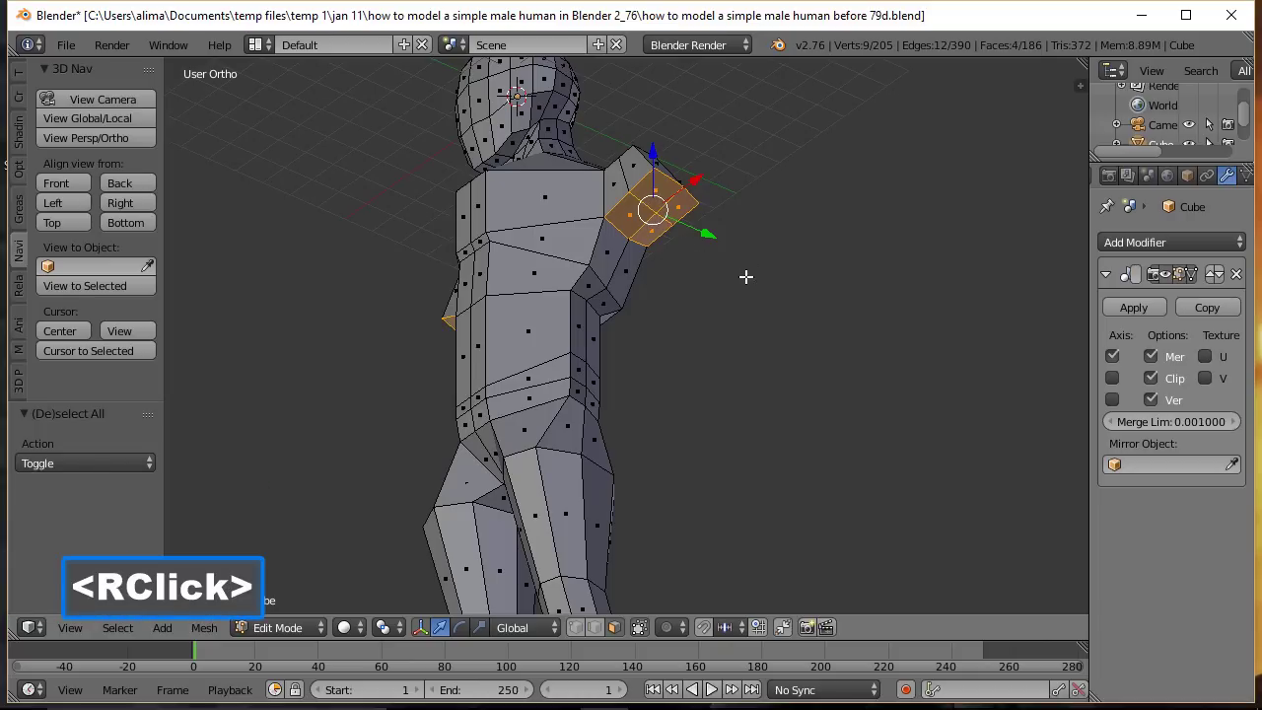
pyautogui.click(950, 142)
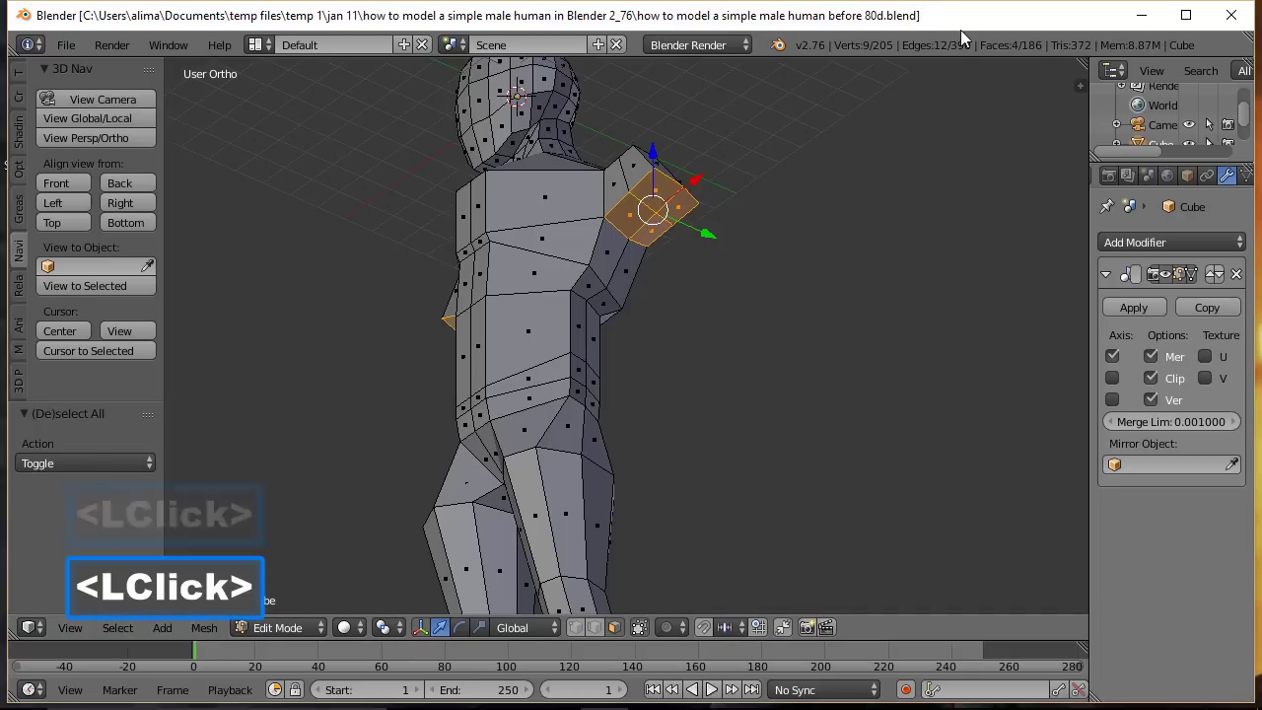
# Step: Extrude the four selected shoulder faces in place and scale them to 0.717
pyautogui.press('e')
pyautogui.click(950, 190)
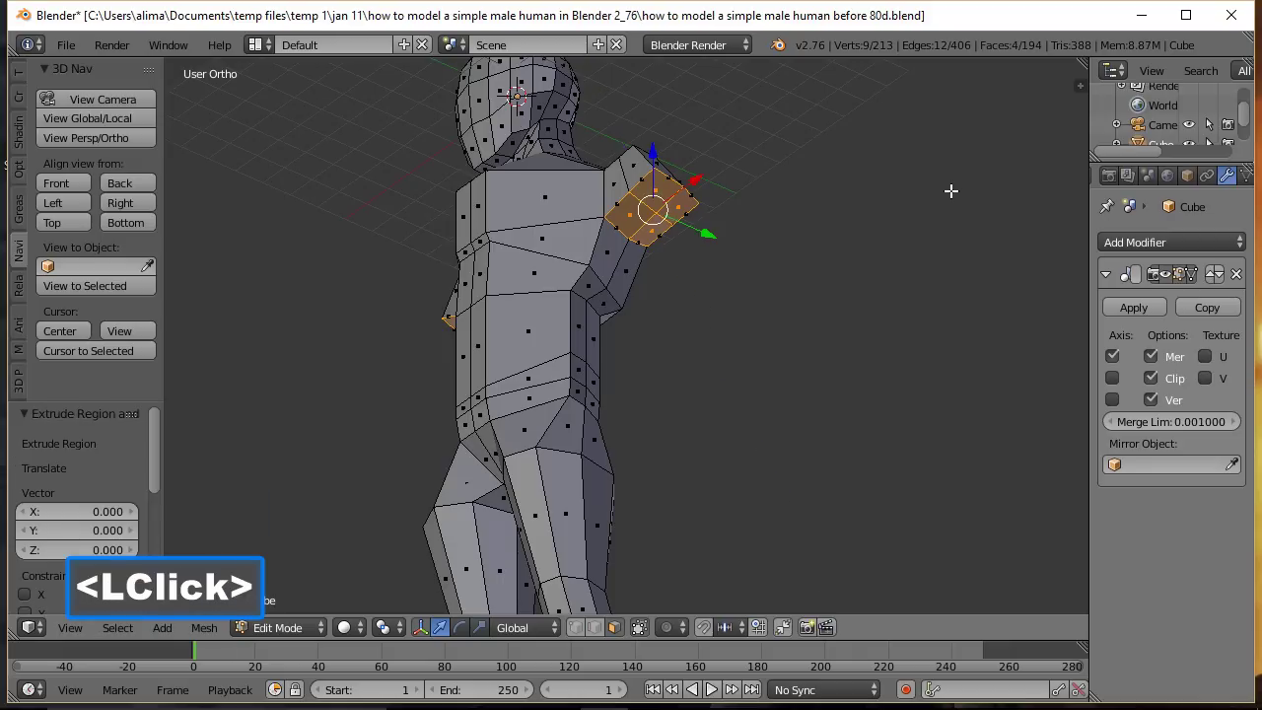
pyautogui.press('s')
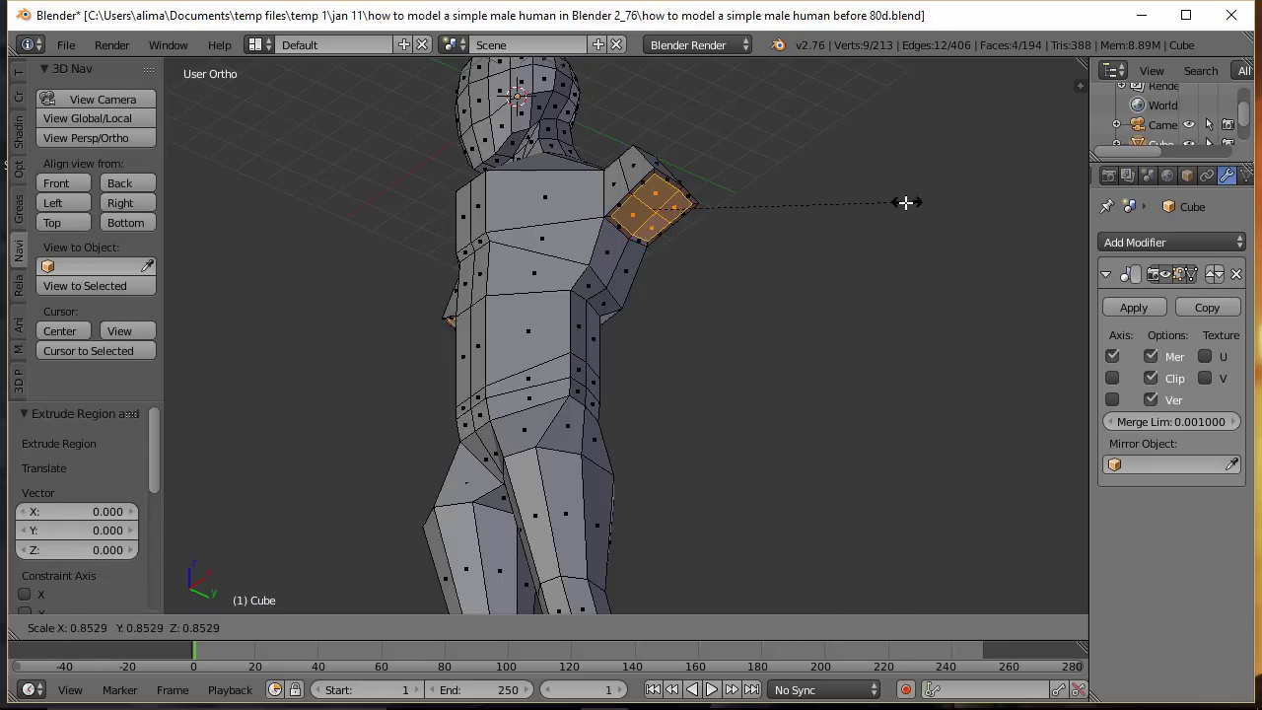
pyautogui.click(866, 207)
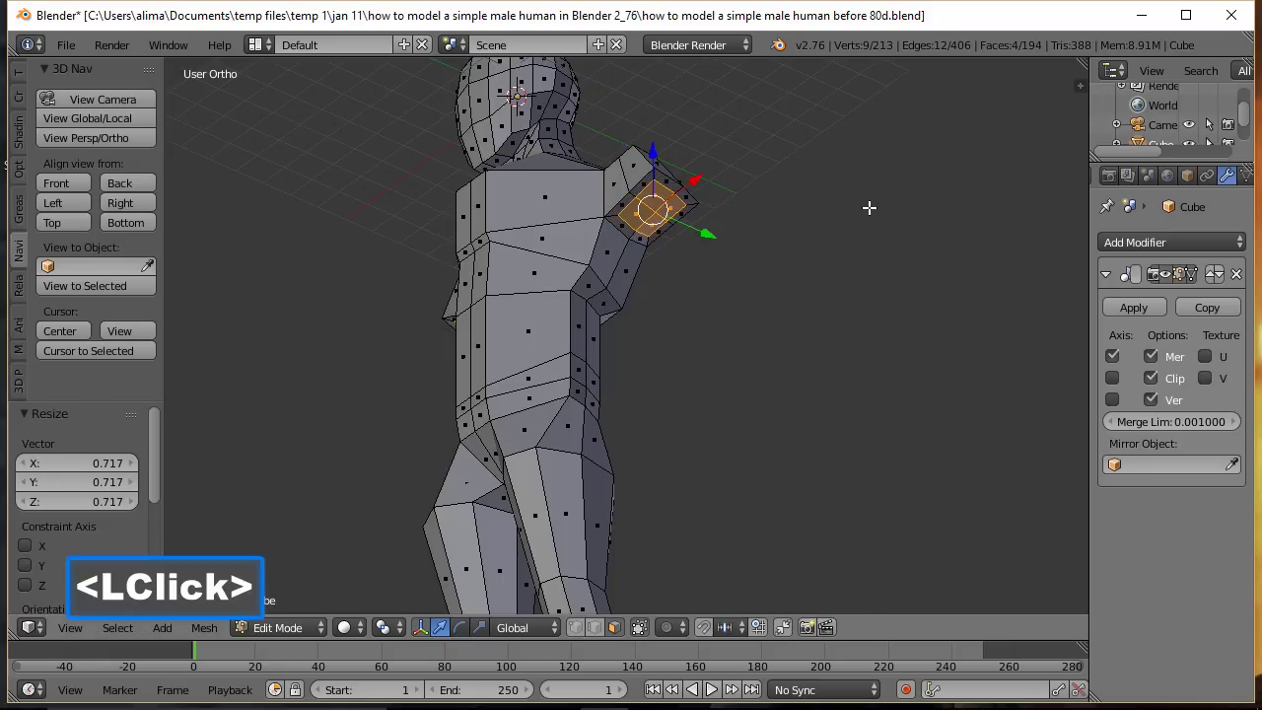
# Step: Shape the scaled faces under the shoulder into a circle with the LoopTools Circle operation
pyautogui.press('w')
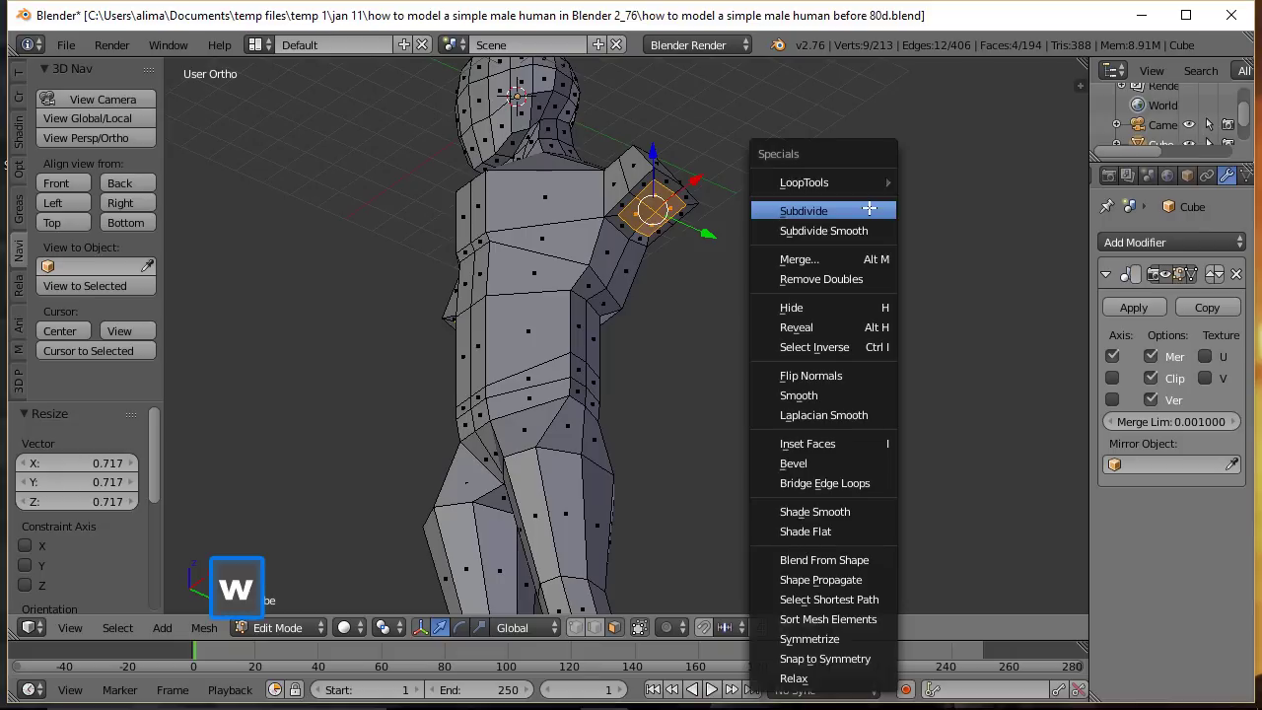
pyautogui.moveTo(870, 184)
pyautogui.click(961, 205)
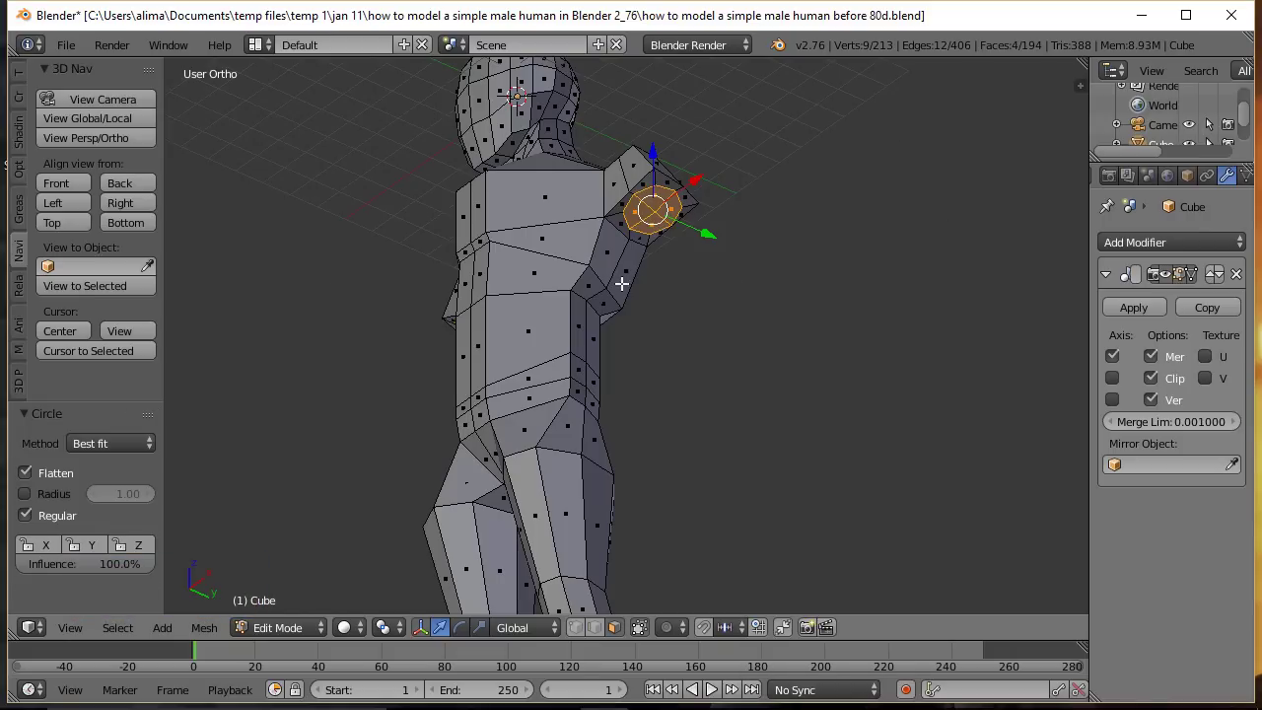
# Step: Extrude the circular faces into an upper arm by 1.263 along X and -2.914 along Z, then move its end 0.906 outward along X
pyautogui.click(56, 183)
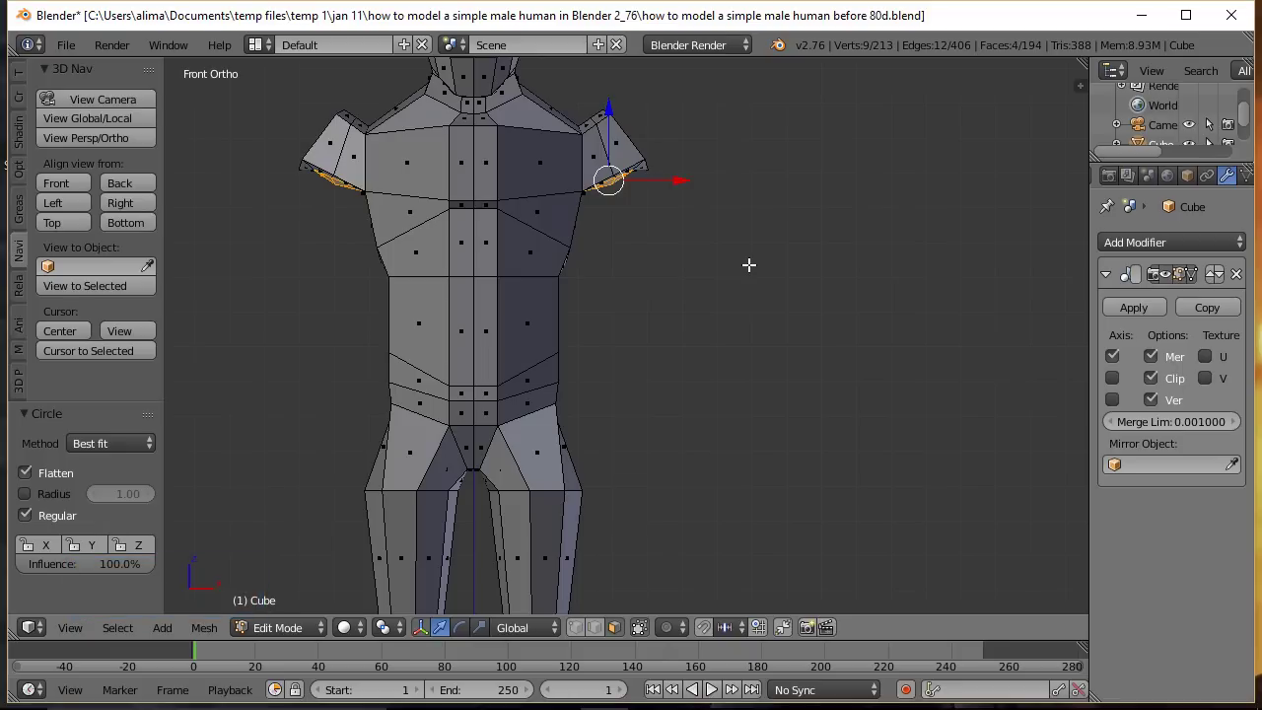
pyautogui.press('e')
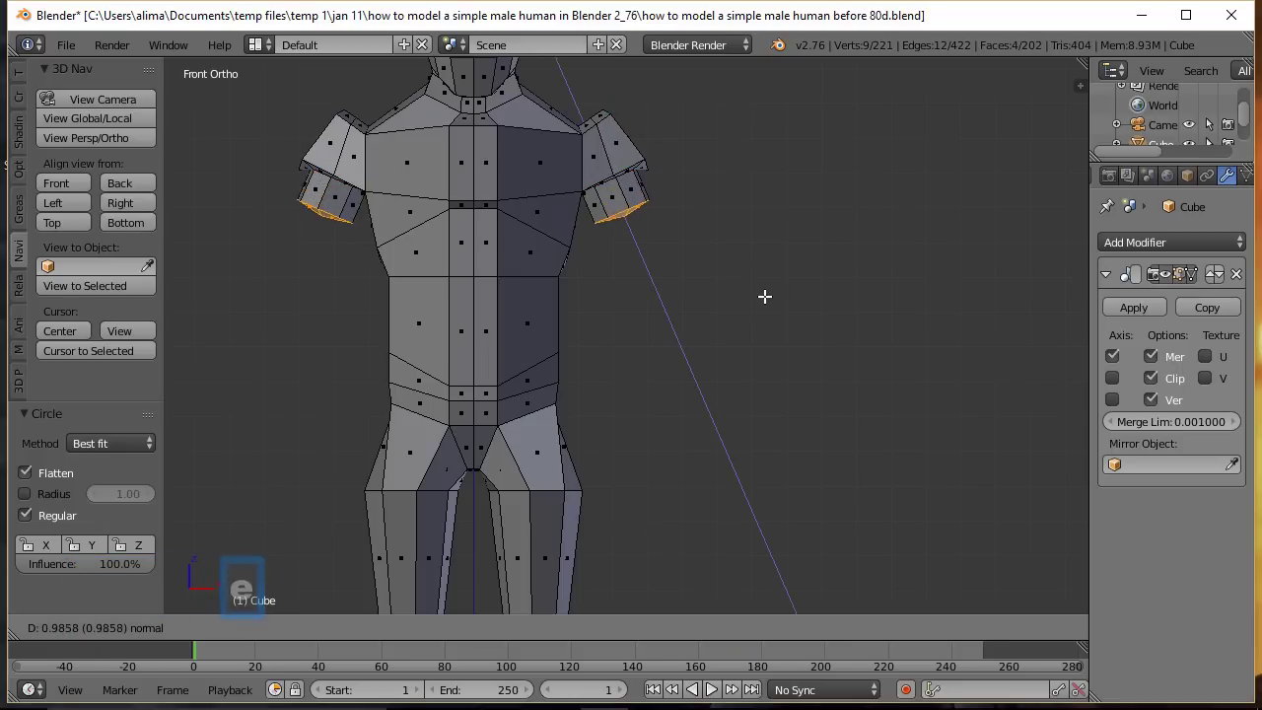
pyautogui.click(826, 351)
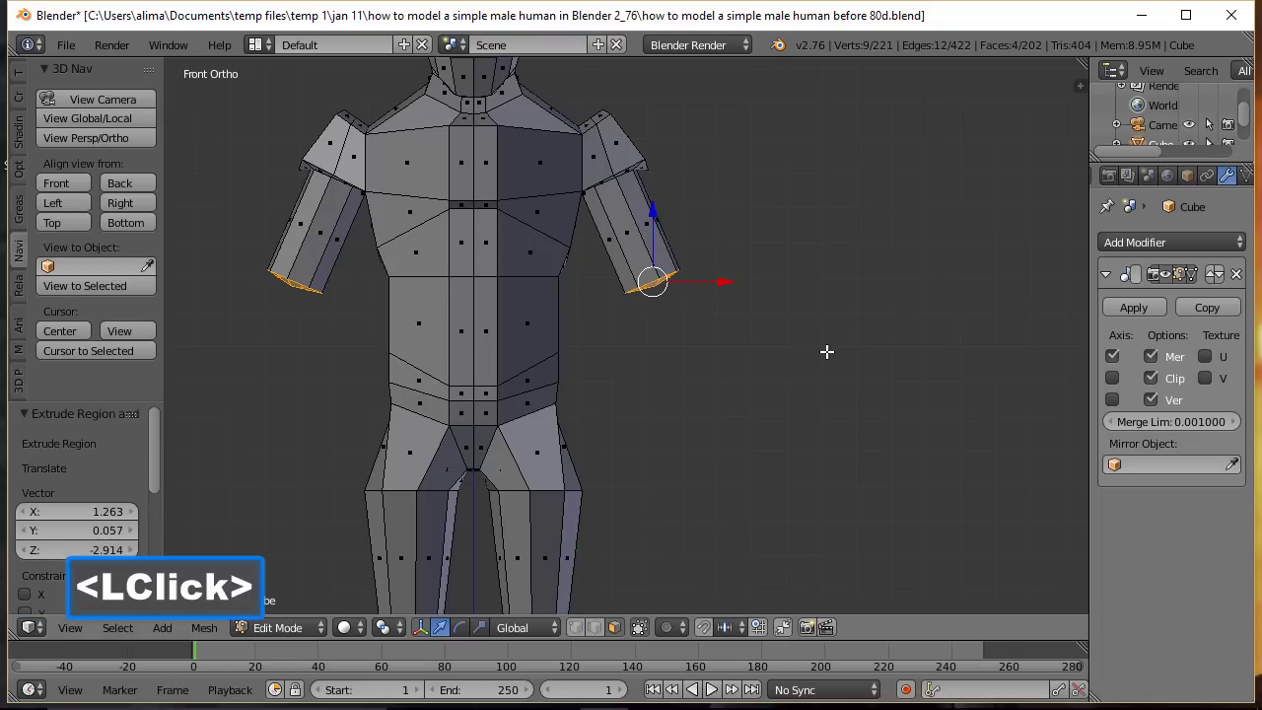
pyautogui.moveTo(727, 283); pyautogui.dragTo(761, 270)
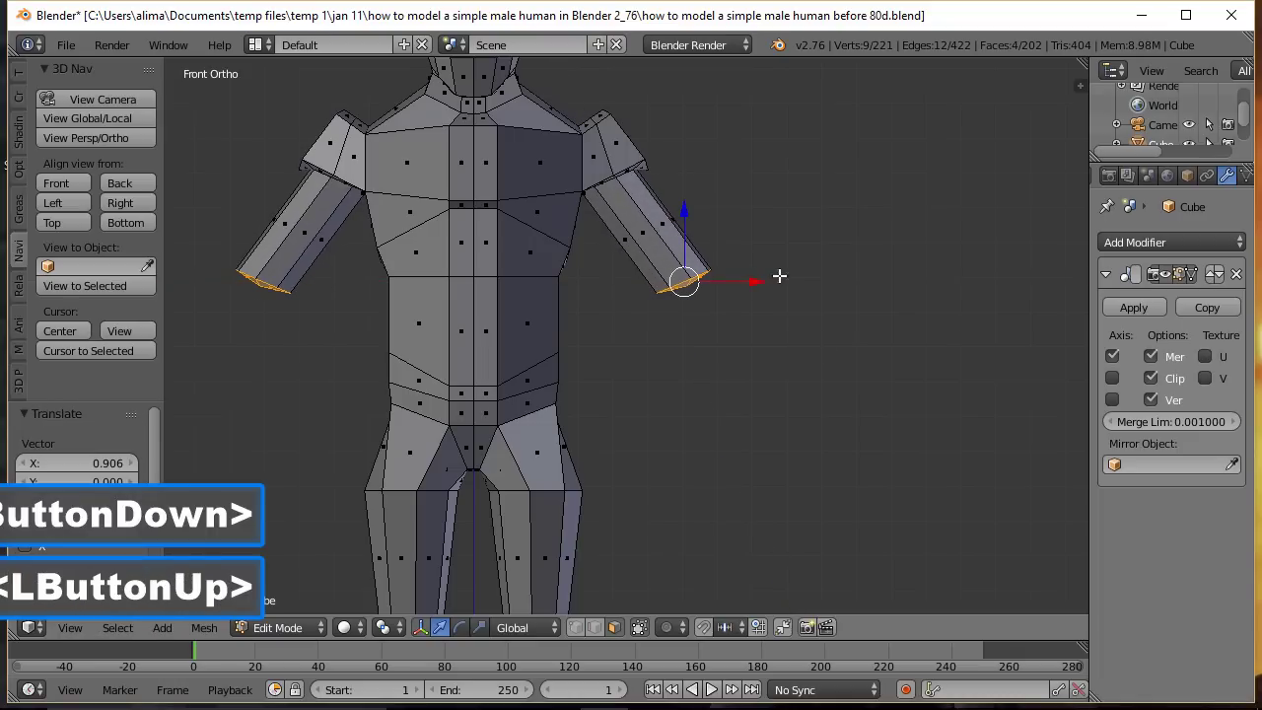
# Step: Rotate the arm's end faces -12.496° about Y, raise them slightly along Z, and save the file as version 81d
pyautogui.press('r')
pyautogui.press('y')
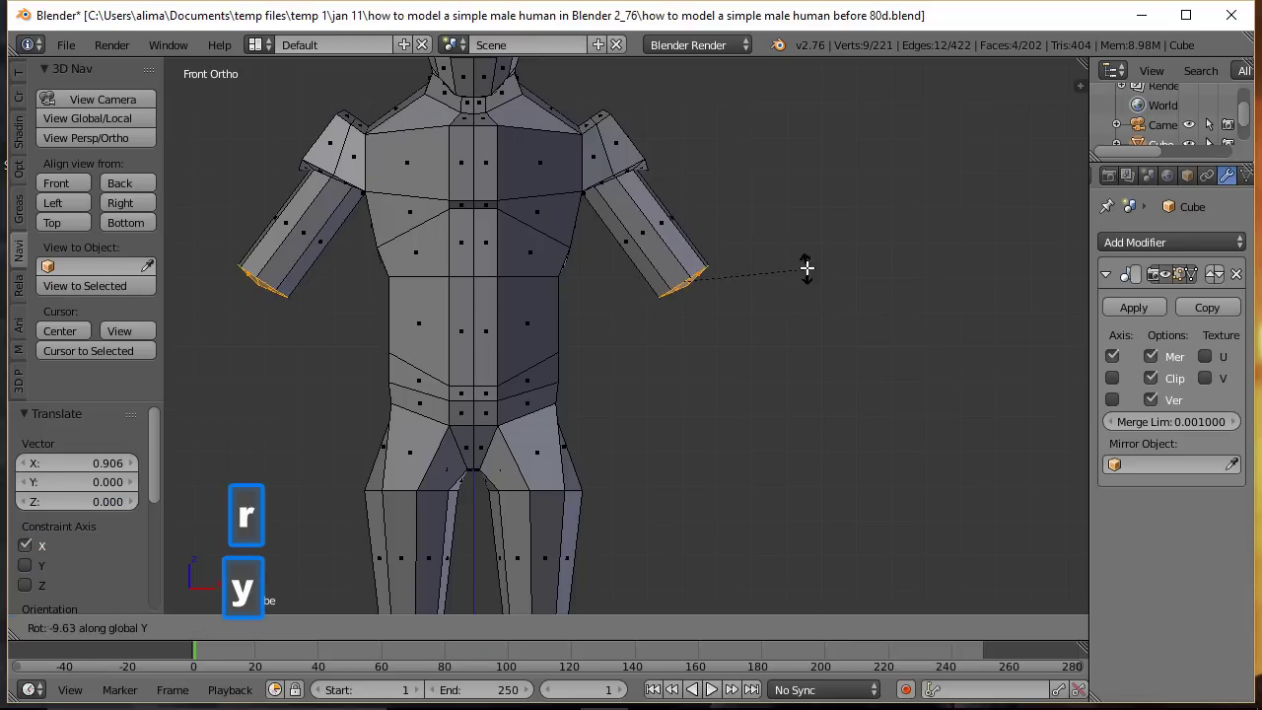
pyautogui.click(805, 262)
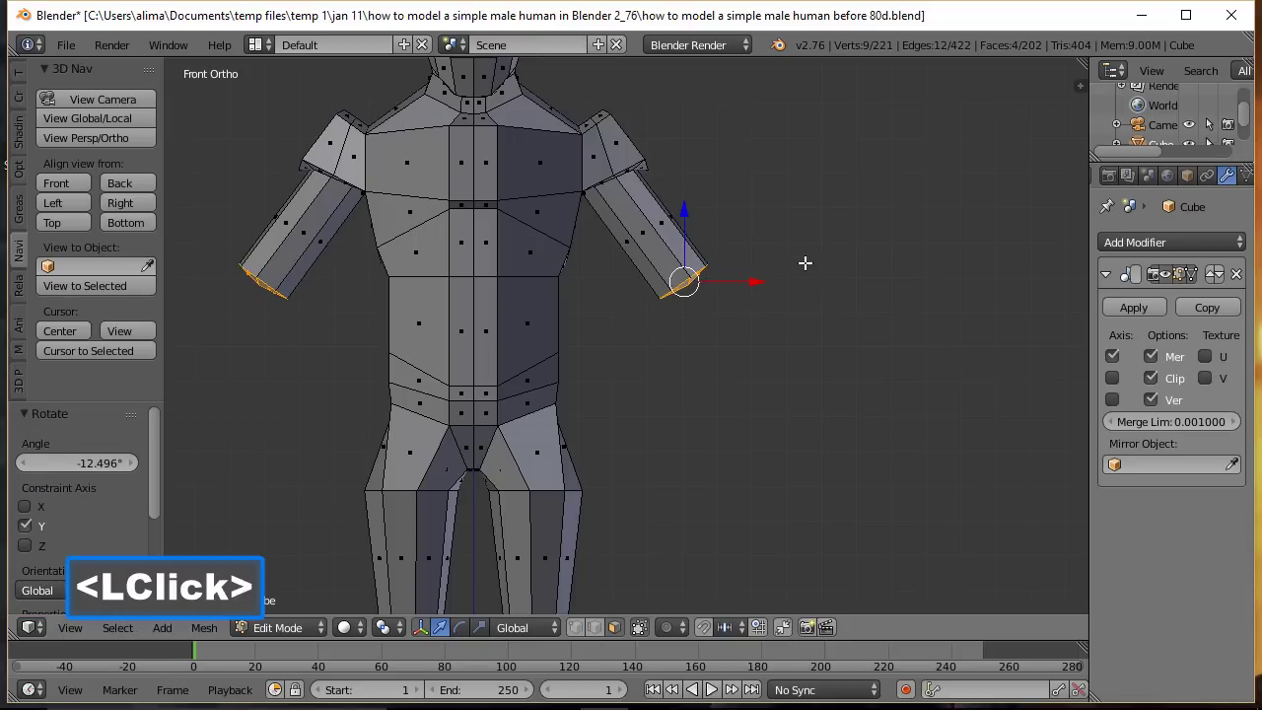
pyautogui.moveTo(688, 211); pyautogui.dragTo(690, 197)
pyautogui.moveTo(753, 258); pyautogui.dragTo(754, 265)
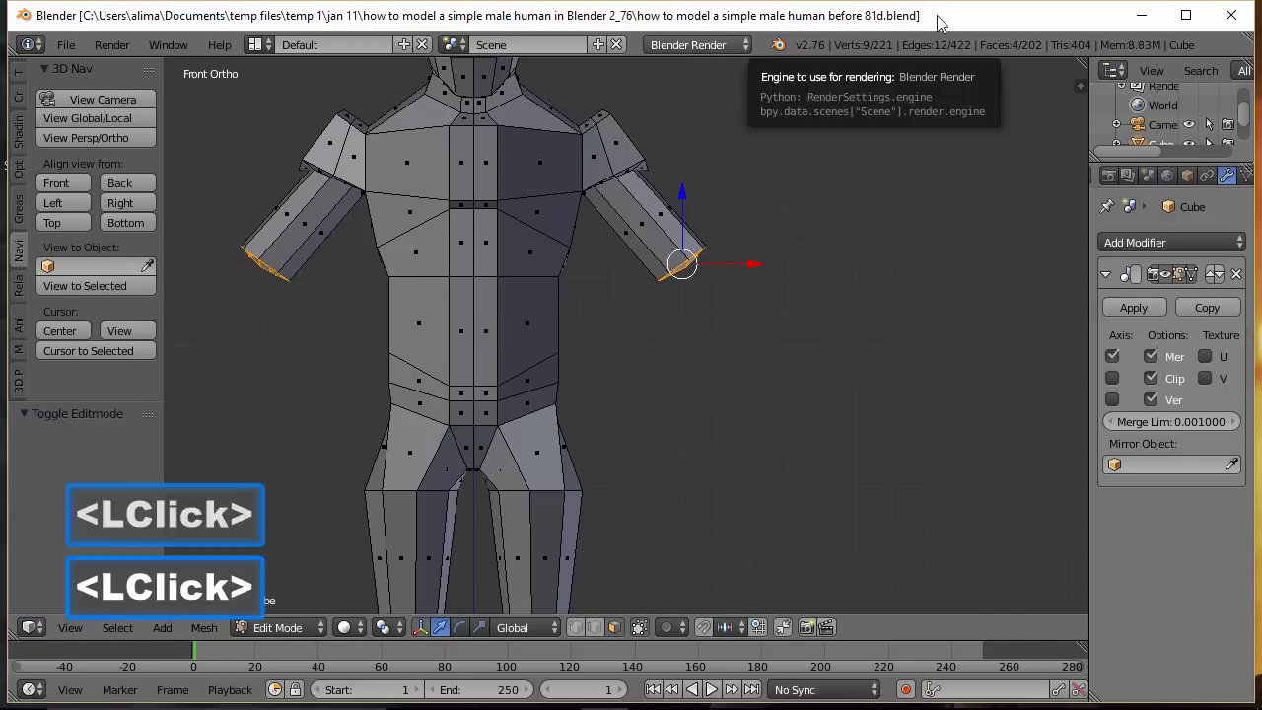
# Step: Extrude a short elbow segment from the arm's end, then a segment 0.762 along X and -1.052 along Z with its end scaled to 1.361
pyautogui.press('e')
pyautogui.click(898, 209)
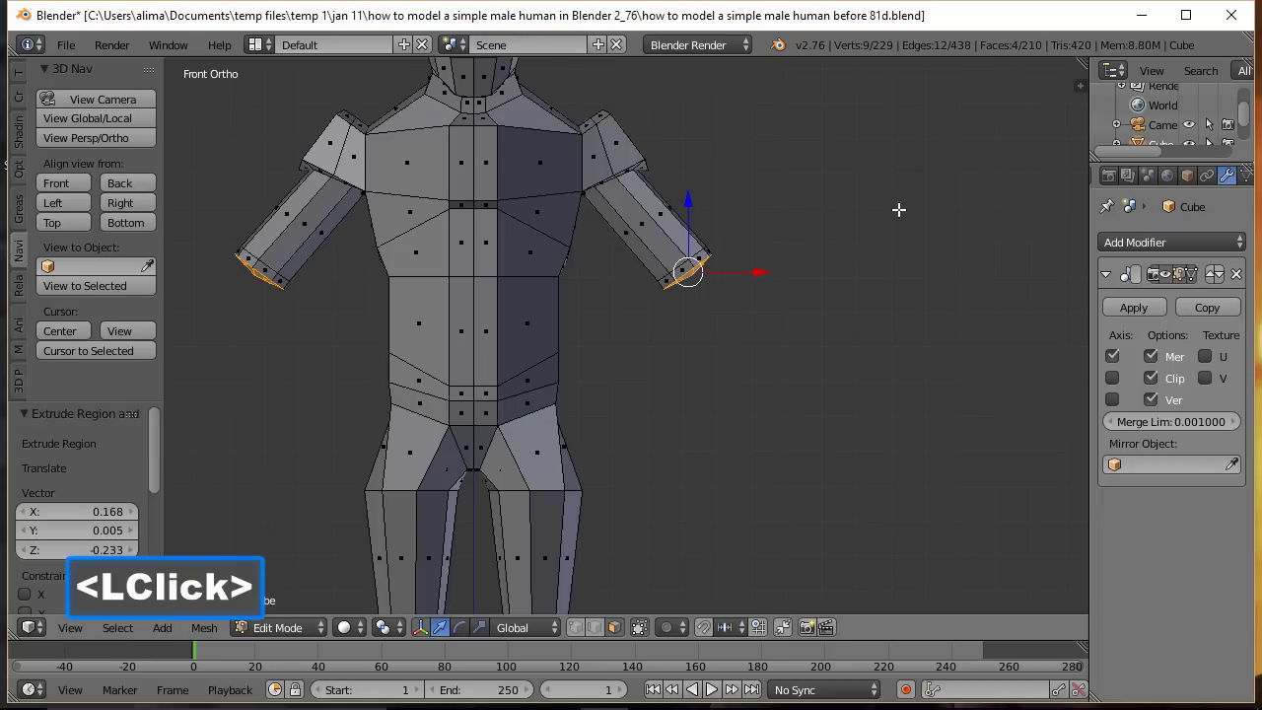
pyautogui.press('e')
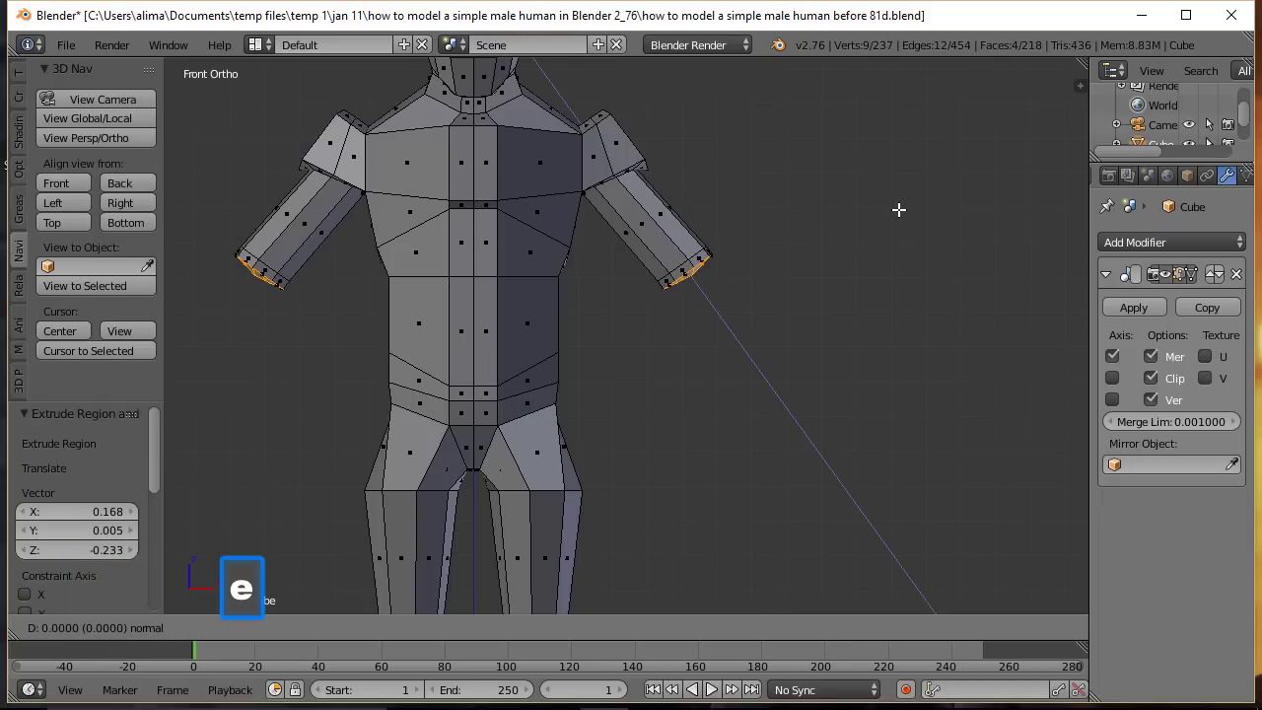
pyautogui.click(921, 249)
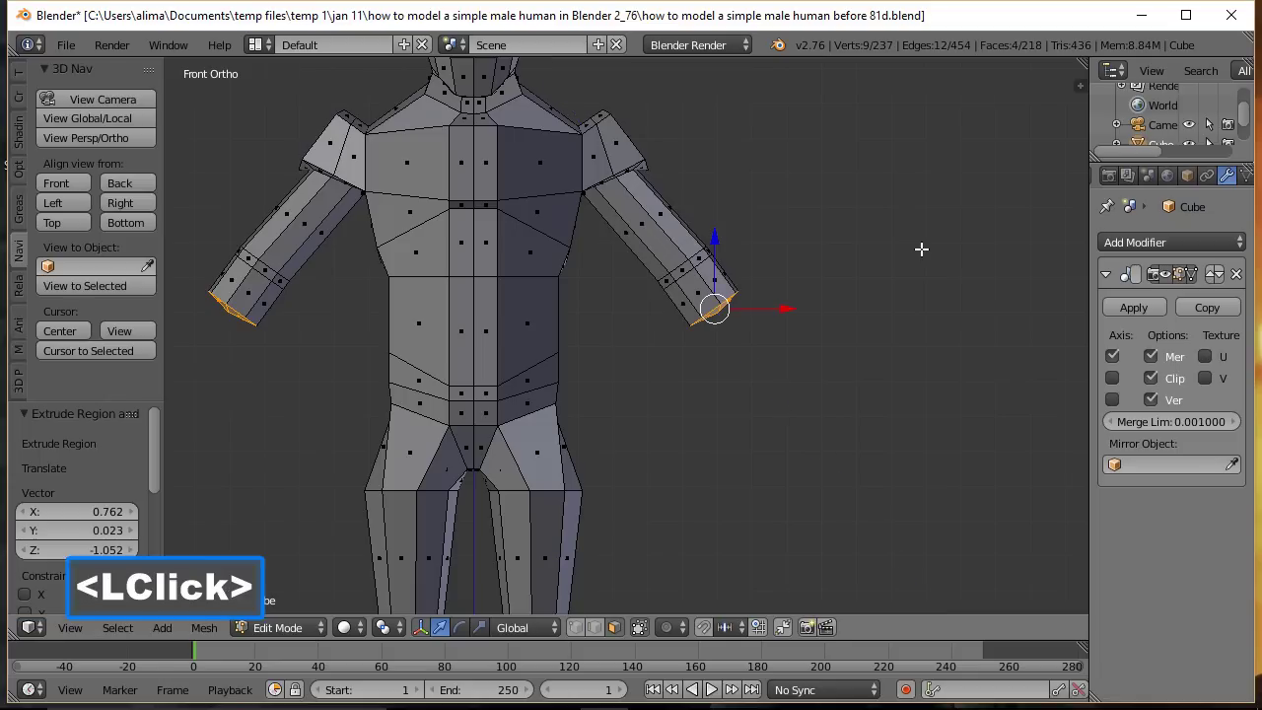
pyautogui.press('s')
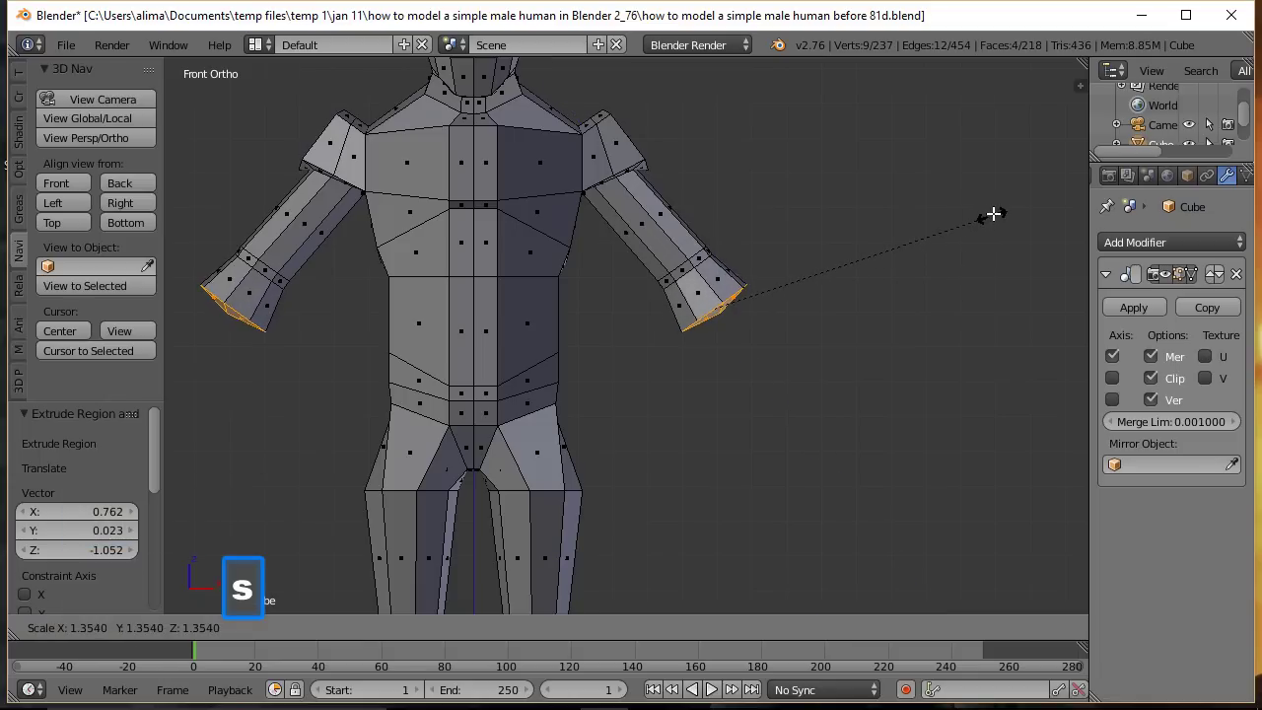
pyautogui.click(993, 213)
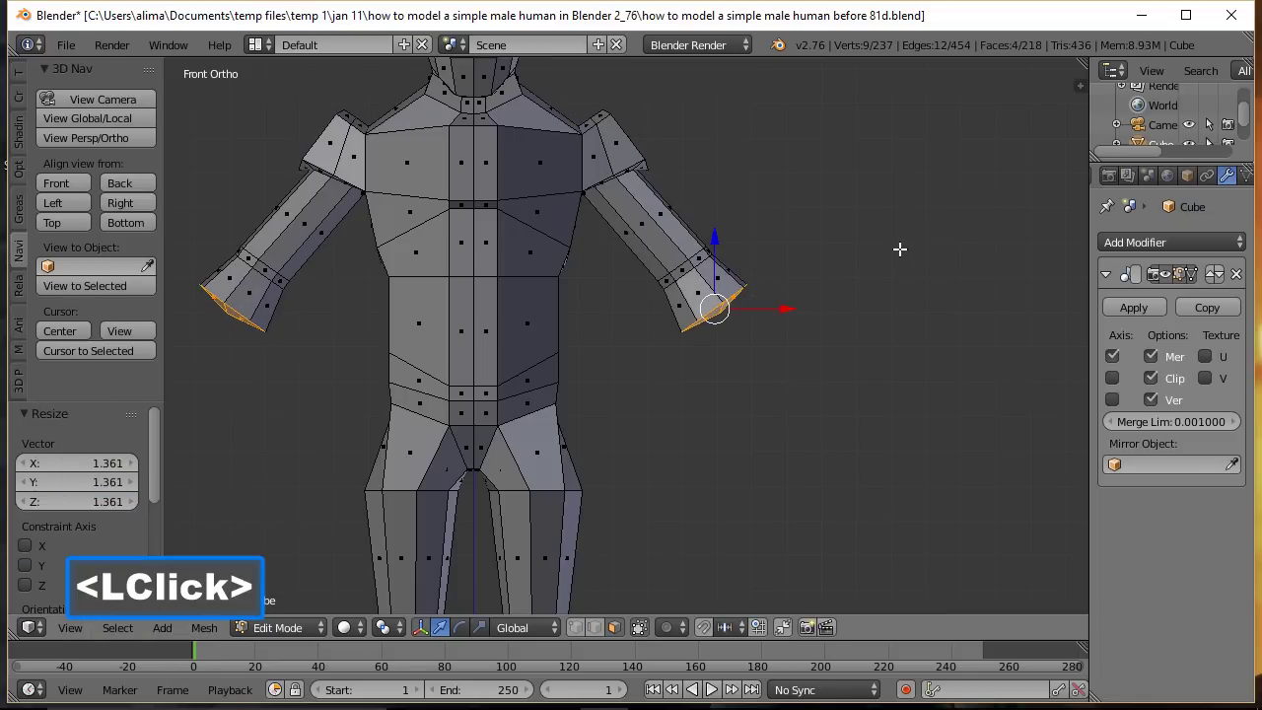
# Step: Extrude the forearm by 1.411 along X and -1.947 along Z, scale its end down to a narrow wrist, and save as version 82d
pyautogui.press('e')
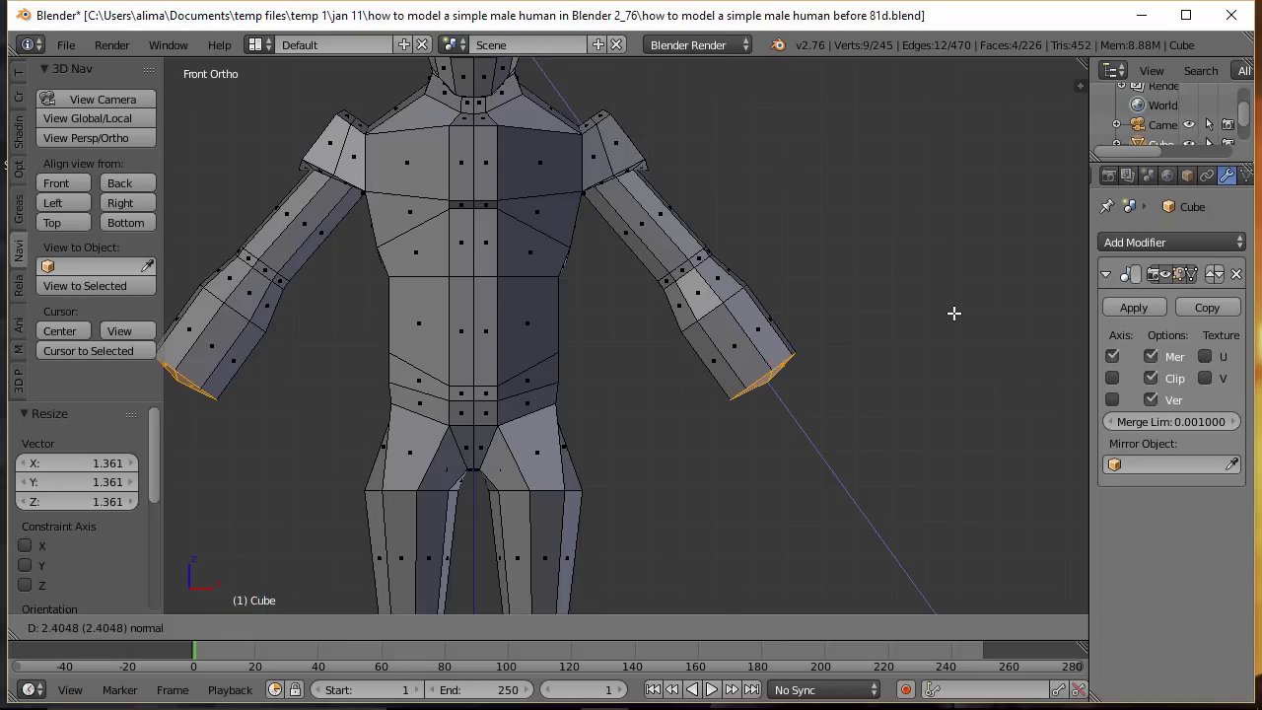
pyautogui.click(954, 315)
pyautogui.press('s')
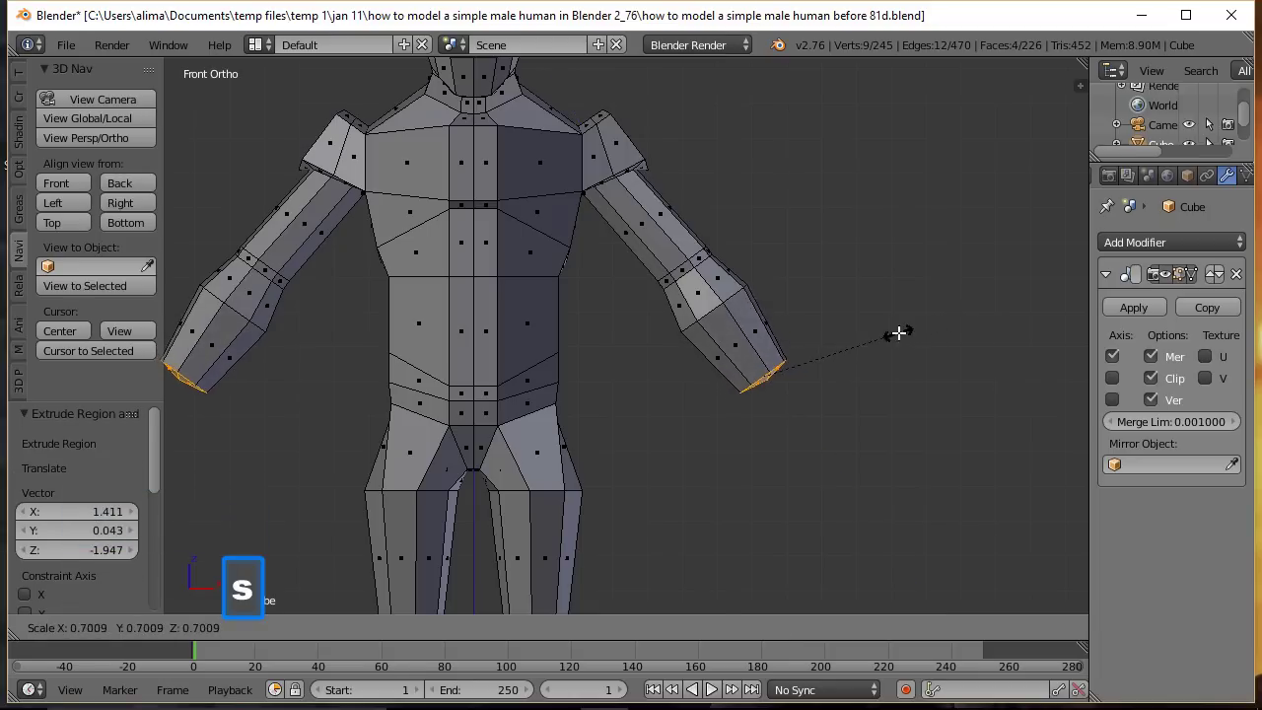
pyautogui.click(843, 348)
pyautogui.hotkey('ctrl', 'shift', 's')
pyautogui.press('KP_Add')
pyautogui.press('Return')
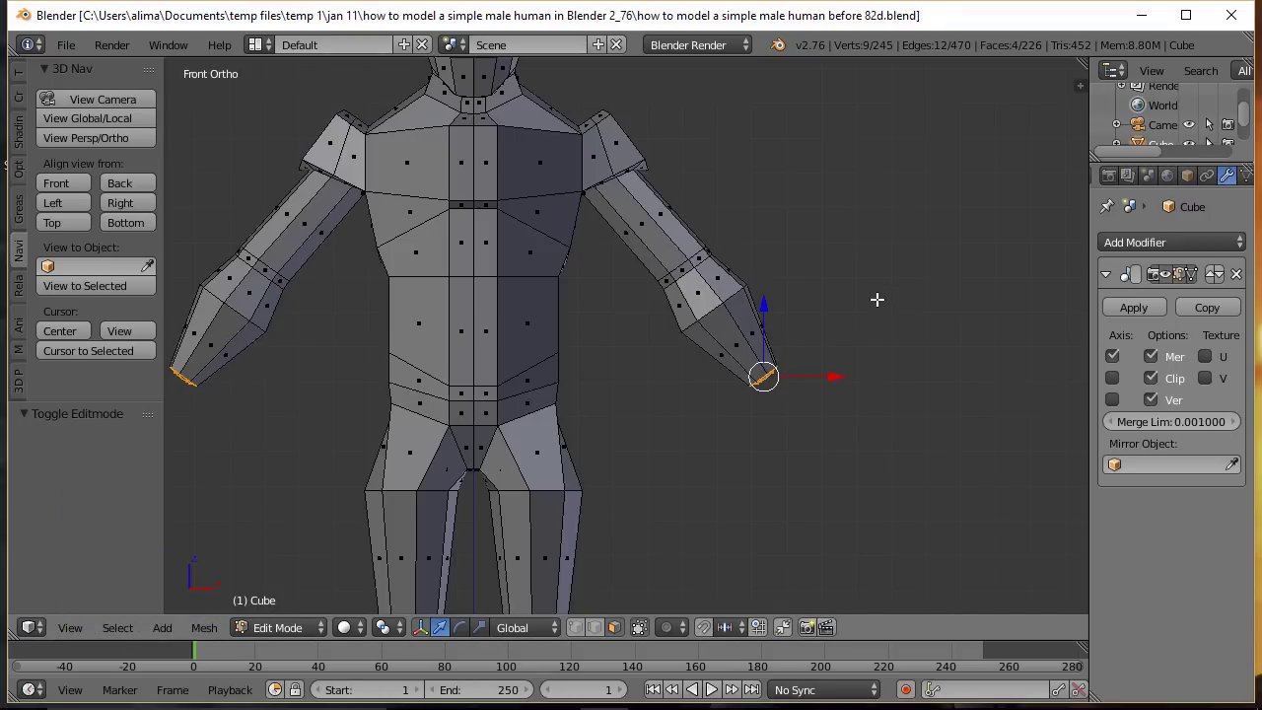
# Step: Extrude the wrist by 0.232 X and -0.320 Z, then the hand by 0.471 X and -0.651 Z, and shift its end slightly down and outward
pyautogui.press('e')
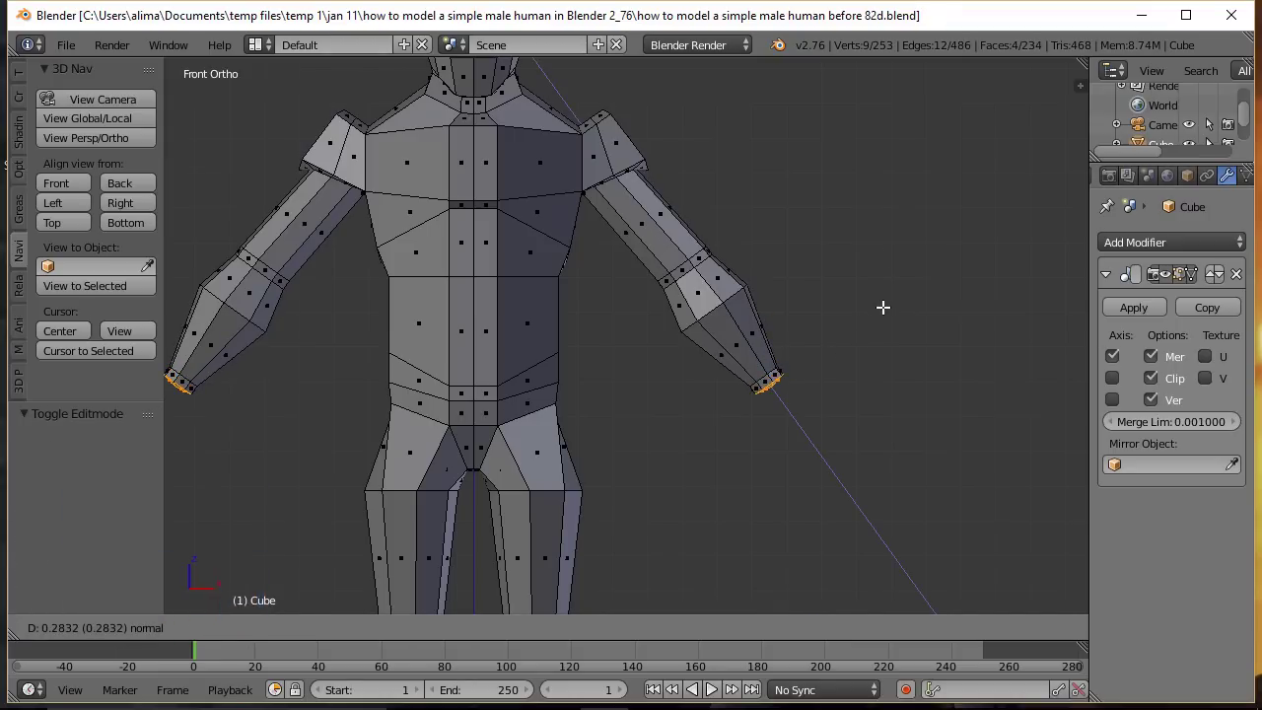
pyautogui.click(886, 308)
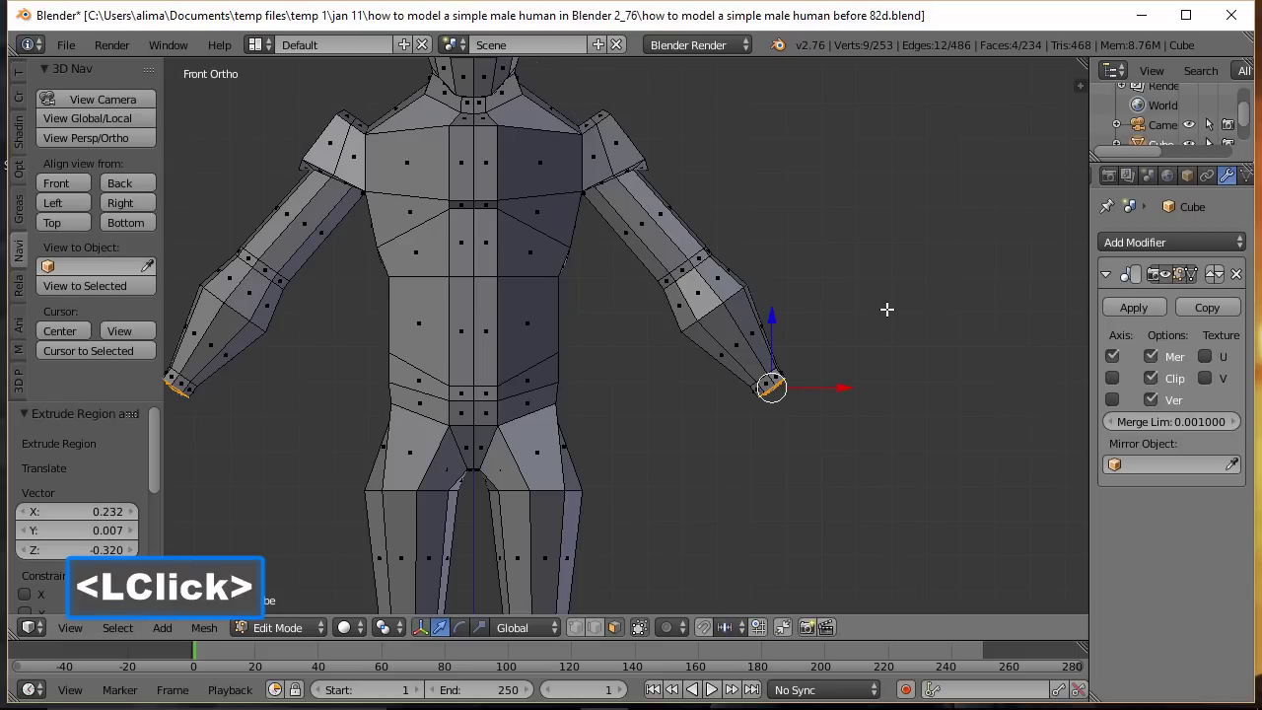
pyautogui.press('e')
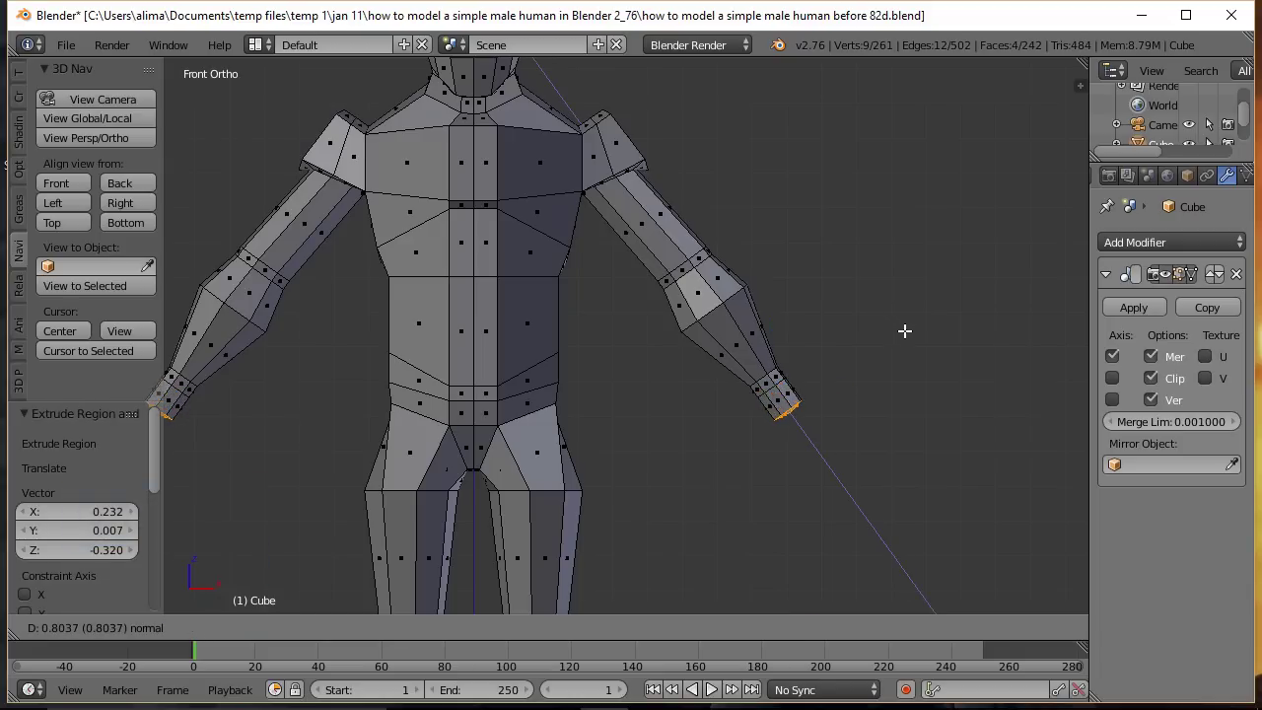
pyautogui.click(897, 335)
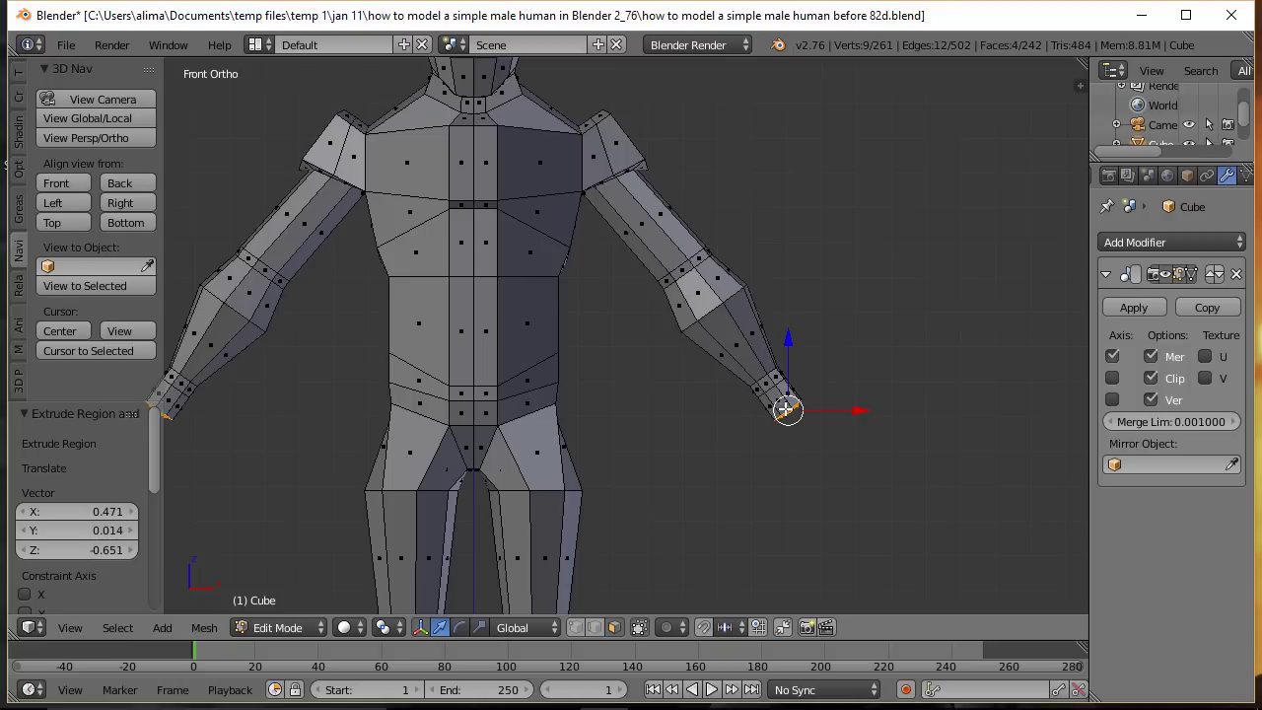
pyautogui.moveTo(793, 347); pyautogui.dragTo(801, 361)
pyautogui.moveTo(839, 414); pyautogui.dragTo(846, 413)
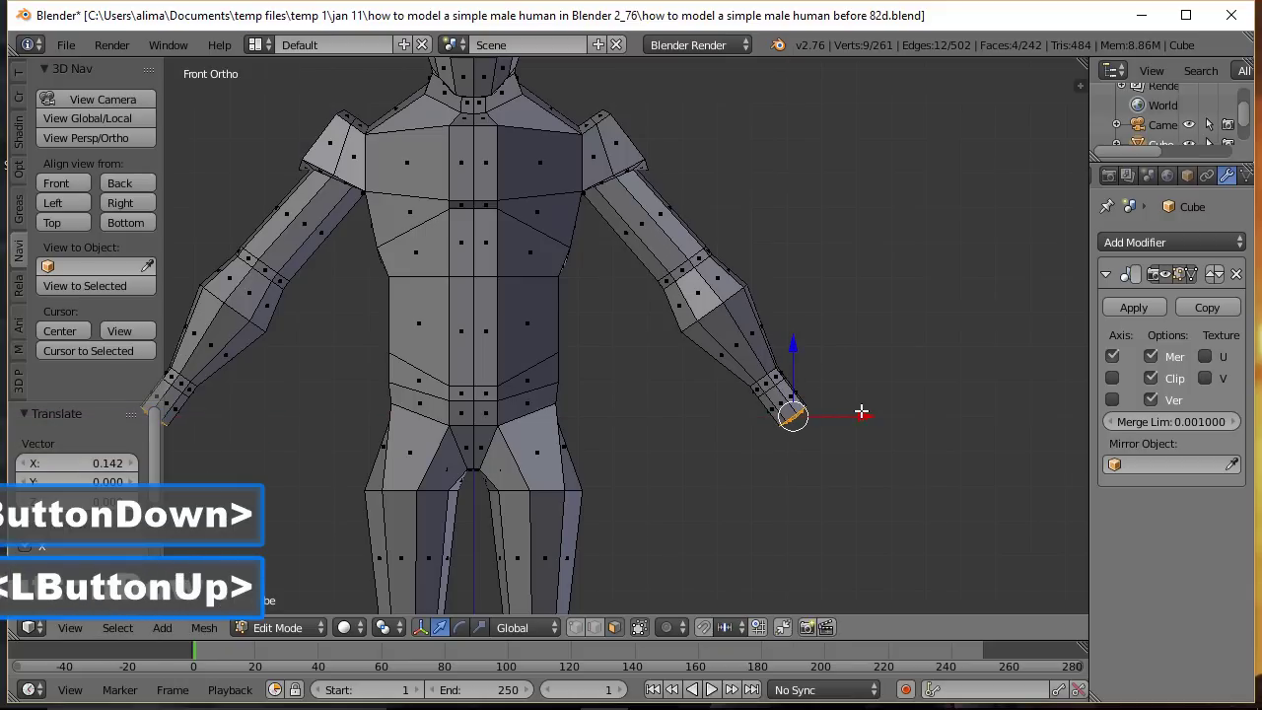
# Step: Extrude the hand's end by another 0.358 along X and -0.494 along Z, clear the selection, and save as version 83d
pyautogui.press('e')
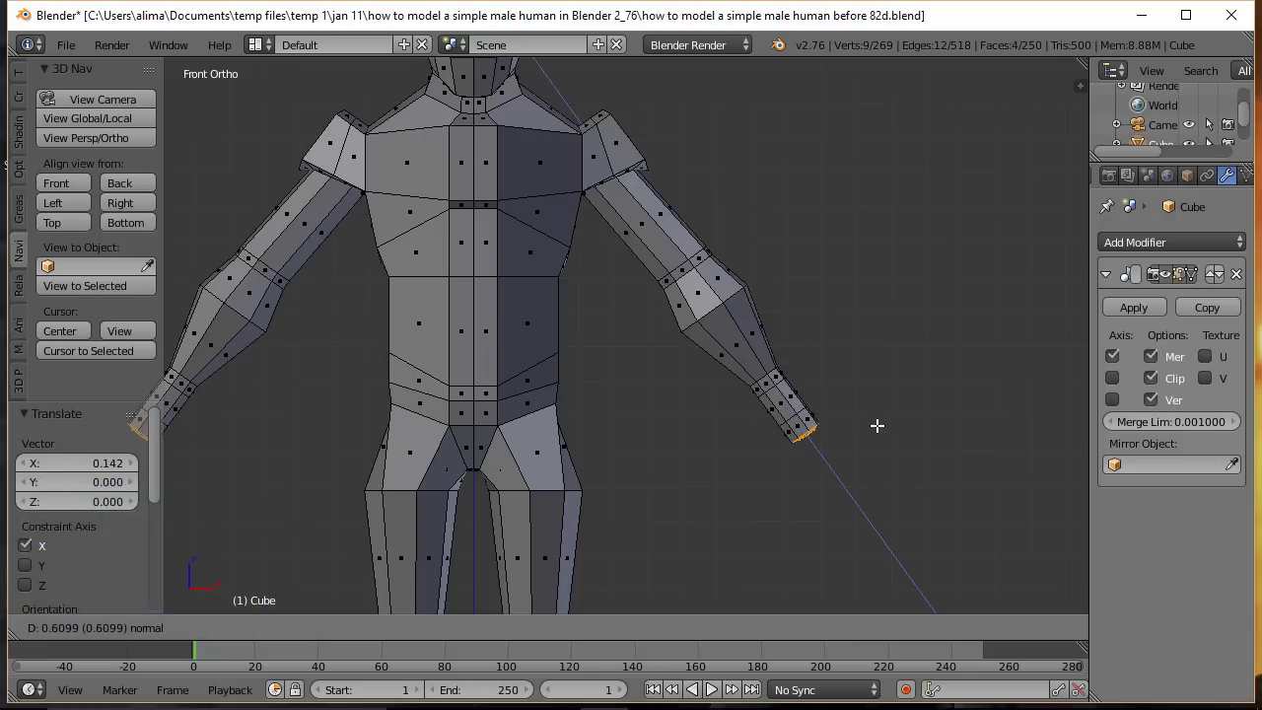
pyautogui.click(876, 425)
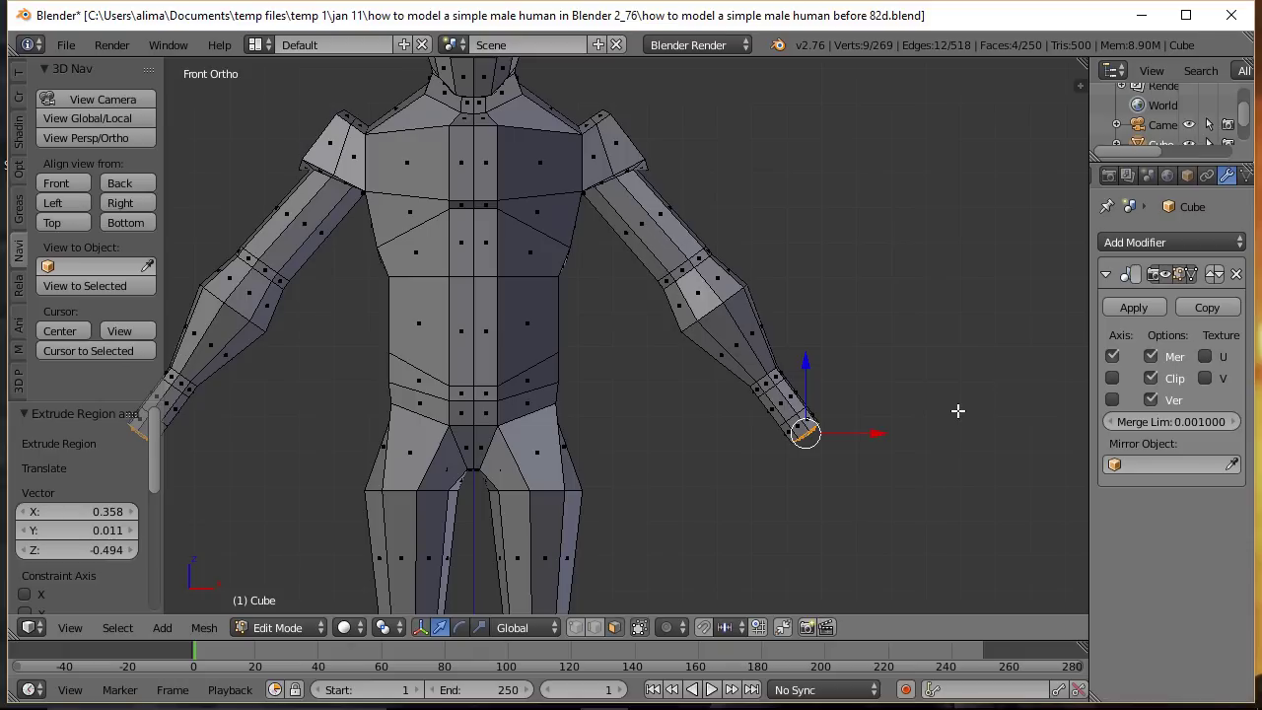
pyautogui.press('a')
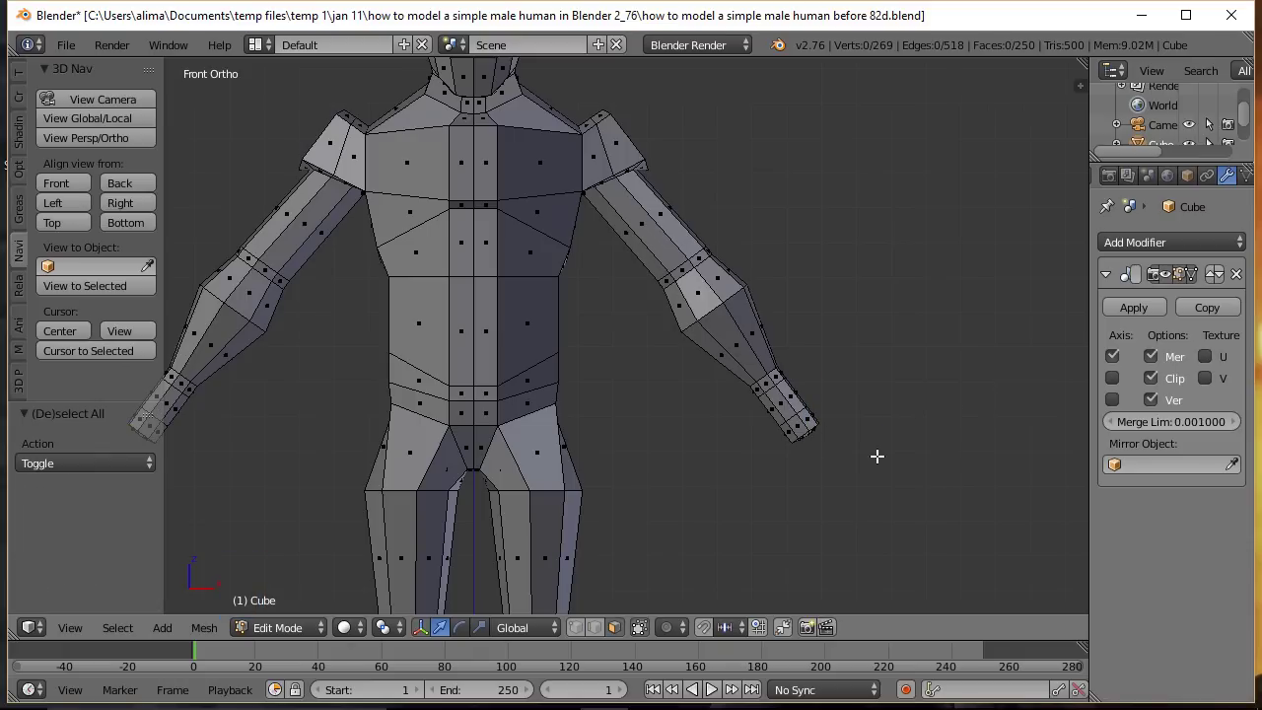
pyautogui.click(971, 281)
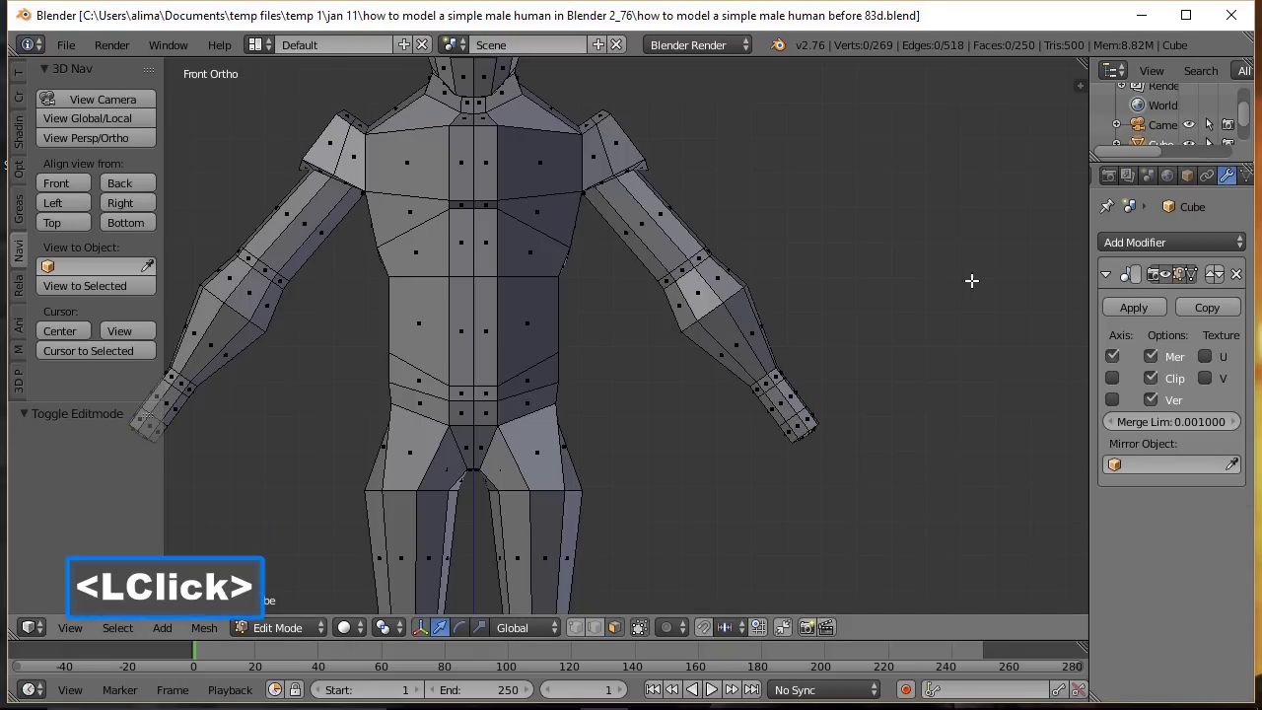
# Step: Extrude the two adjacent front side faces of the last hand segment by 0.122 along X, -0.548 along Y and 0.077 along Z
pyautogui.moveTo(935, 402); pyautogui.dragTo(753, 326, button='middle')
pyautogui.scroll(2, 875, 366)
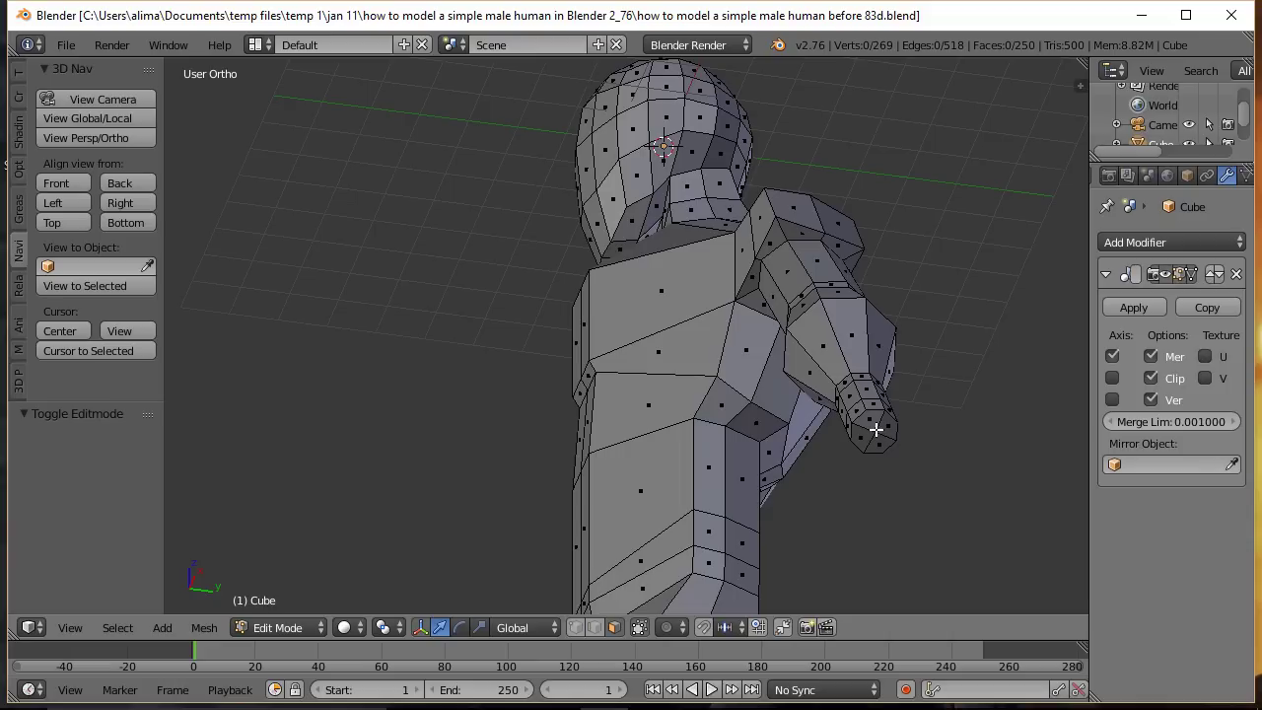
pyautogui.moveTo(845, 428); pyautogui.dragTo(913, 478, button='middle')
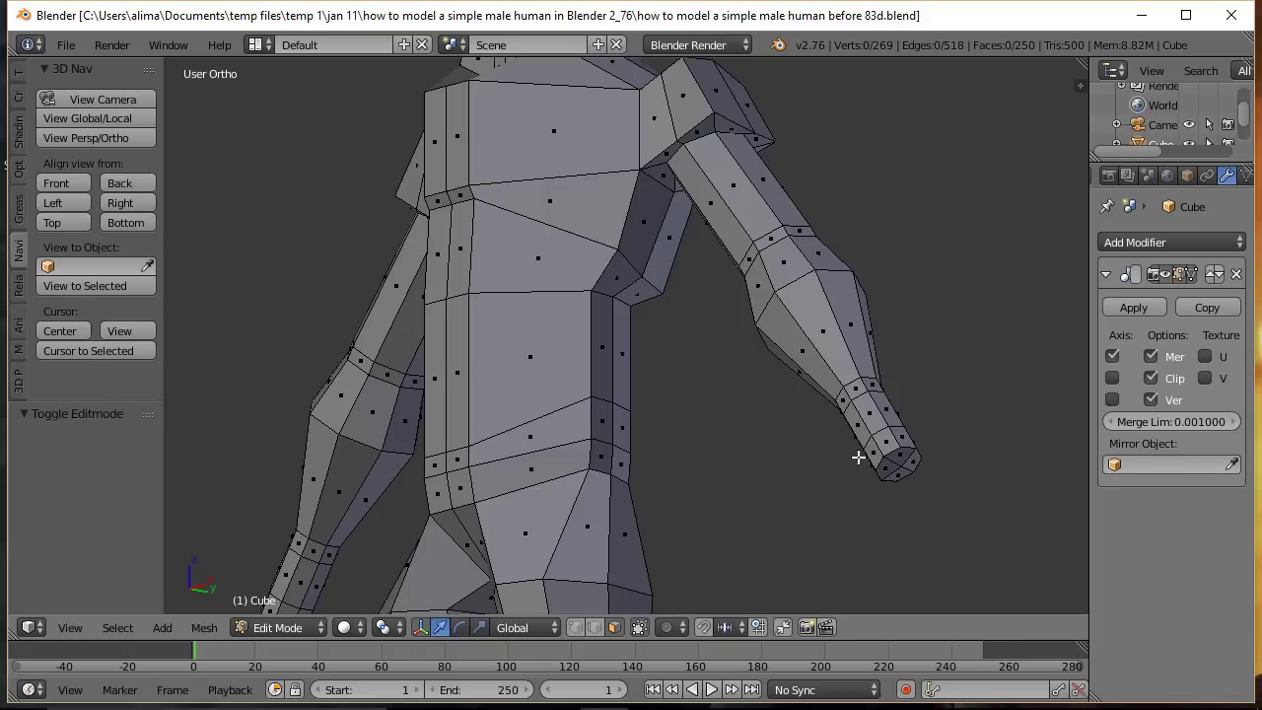
pyautogui.click(891, 446)
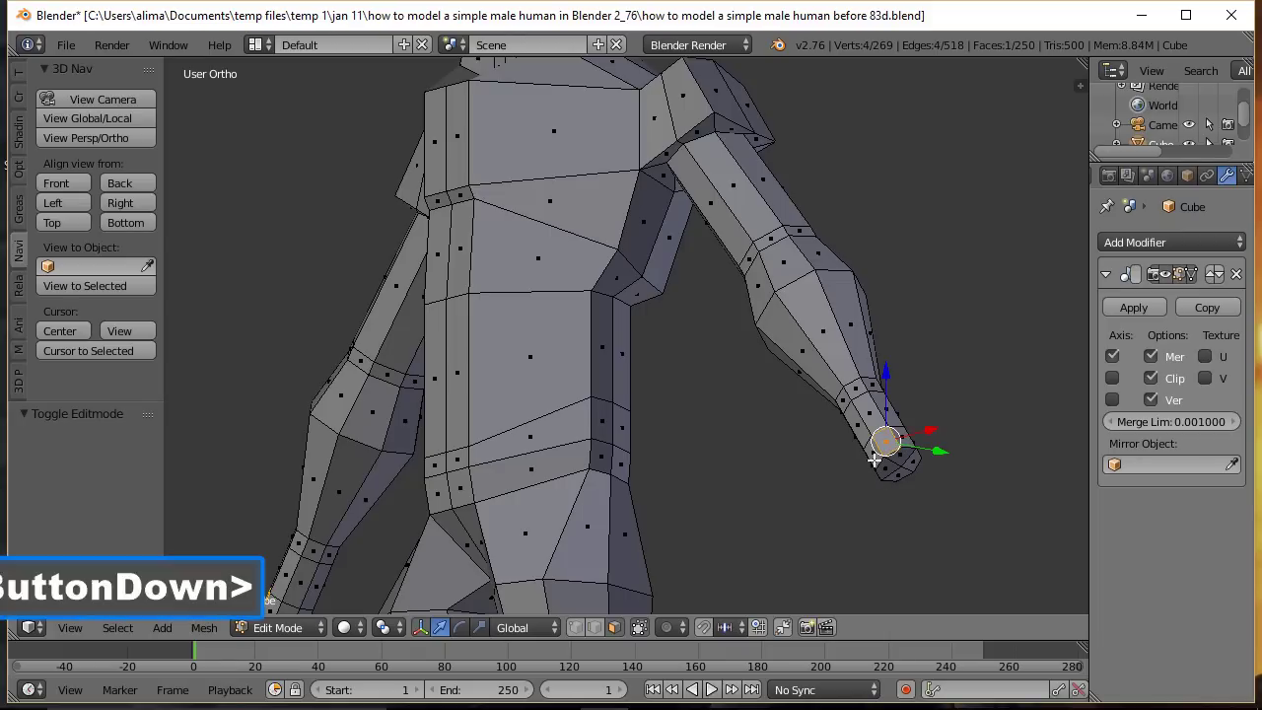
pyautogui.keyDown('shift'); pyautogui.click(873, 459); pyautogui.keyUp('shift')
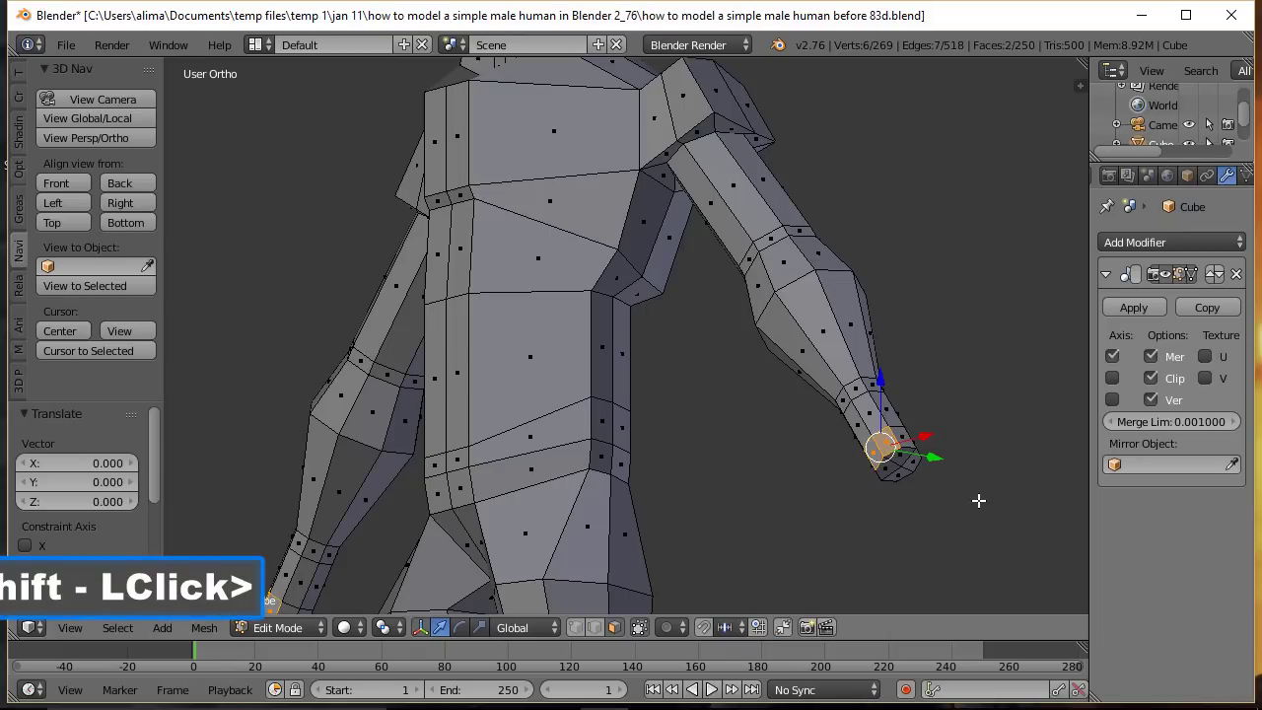
pyautogui.moveTo(992, 507); pyautogui.dragTo(877, 431, button='middle')
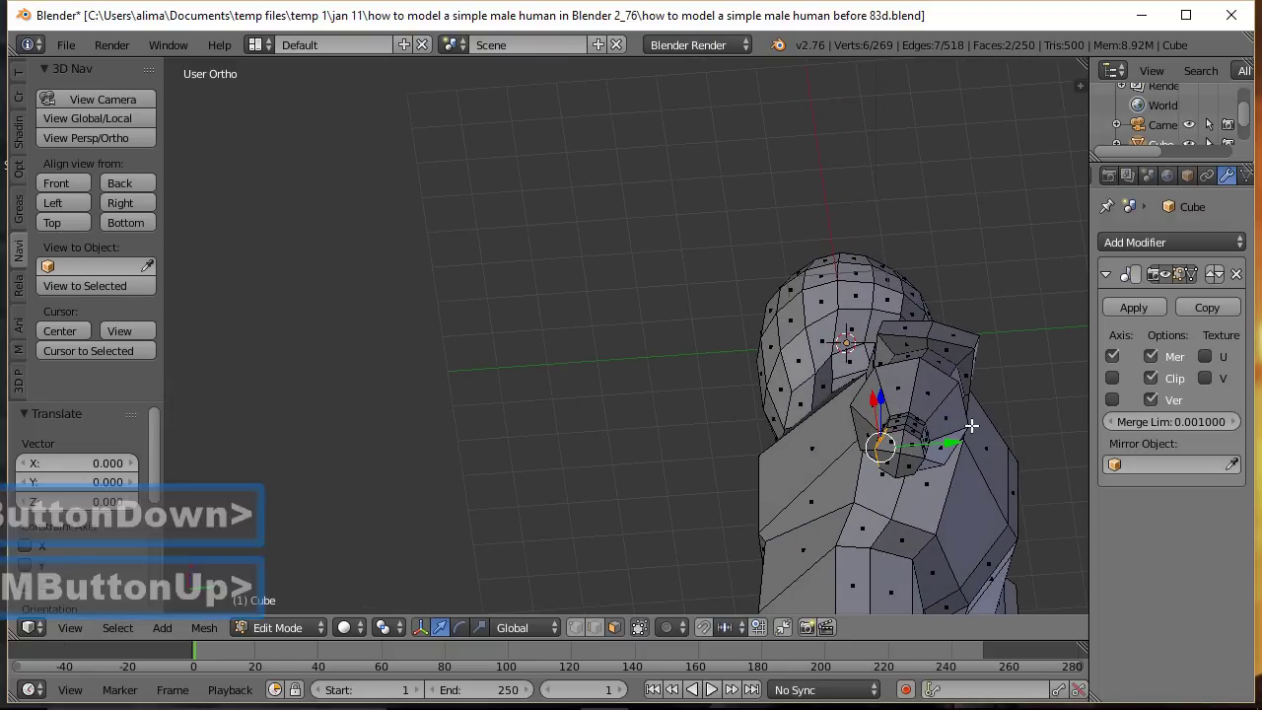
pyautogui.press('e')
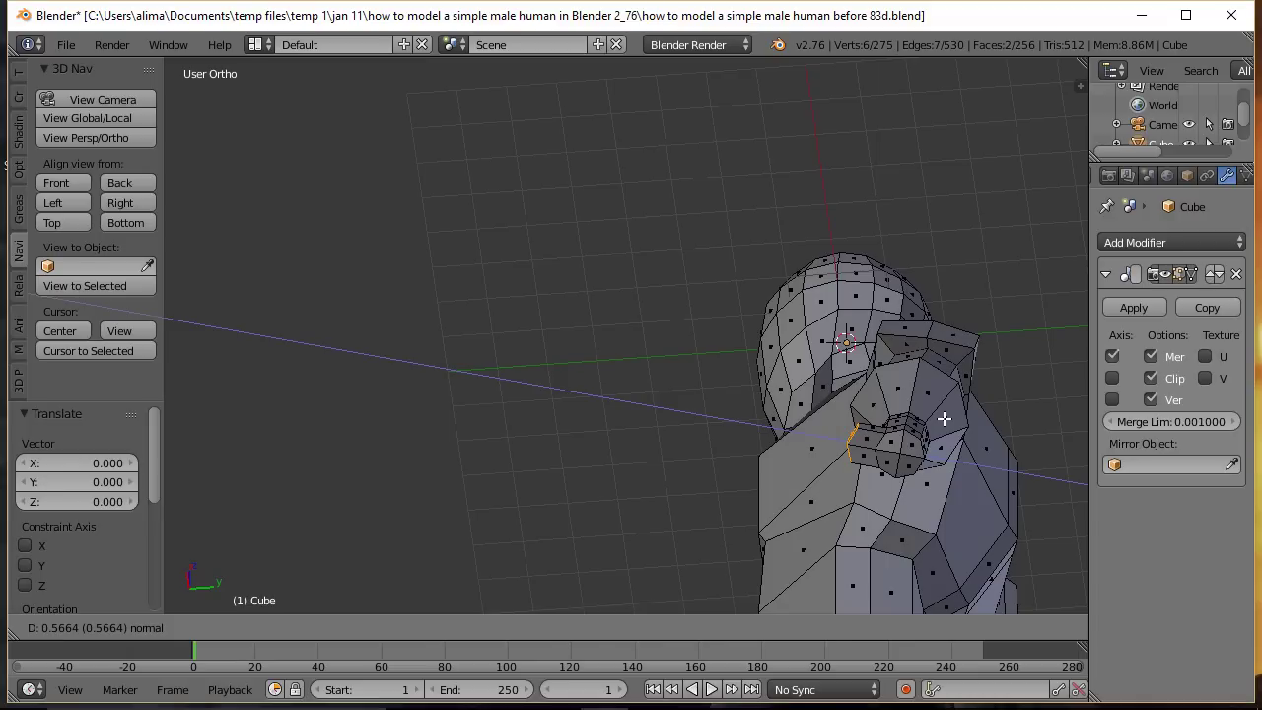
pyautogui.click(944, 419)
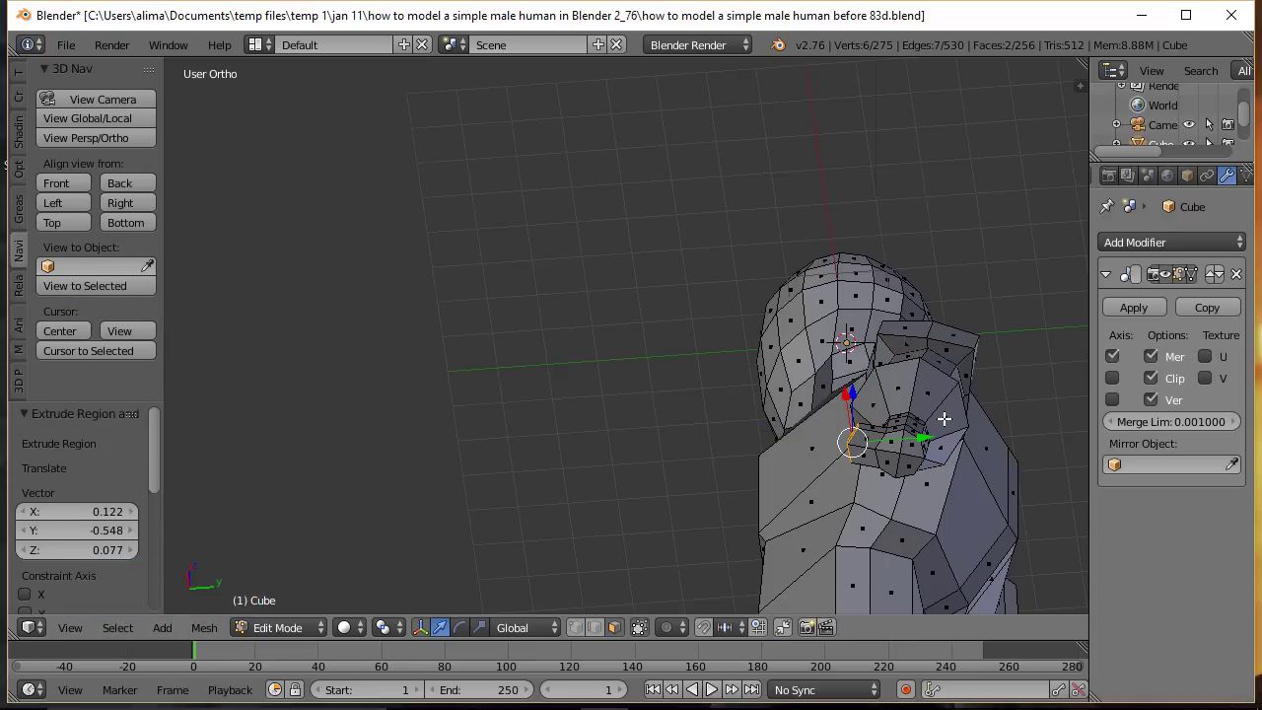
# Step: Extrude the two opposite side faces of the hand by -0.108 along X, 0.485 along Y and -0.068 along Z, and save as version 84d
pyautogui.moveTo(1006, 416); pyautogui.dragTo(919, 450, button='middle')
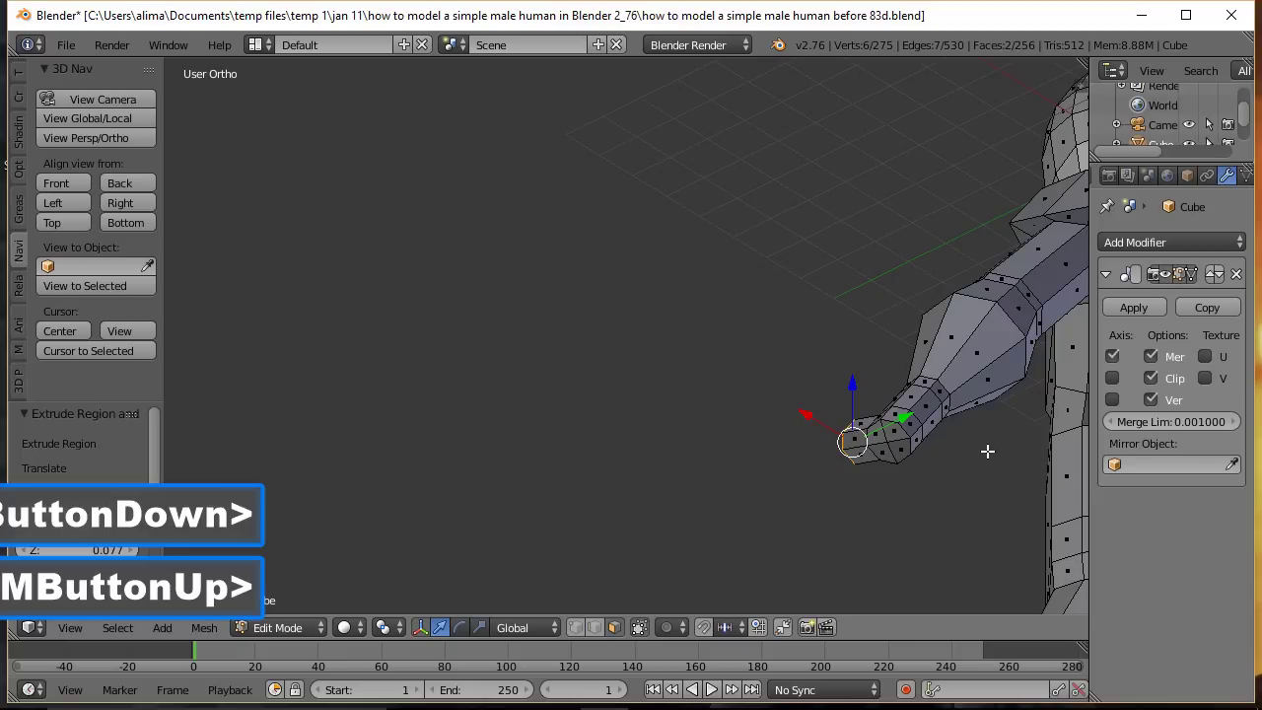
pyautogui.scroll(2, 987, 451)
pyautogui.keyDown('shift'); pyautogui.moveTo(1025, 462); pyautogui.dragTo(631, 335, button='middle'); pyautogui.keyUp('shift')
pyautogui.click(681, 340)
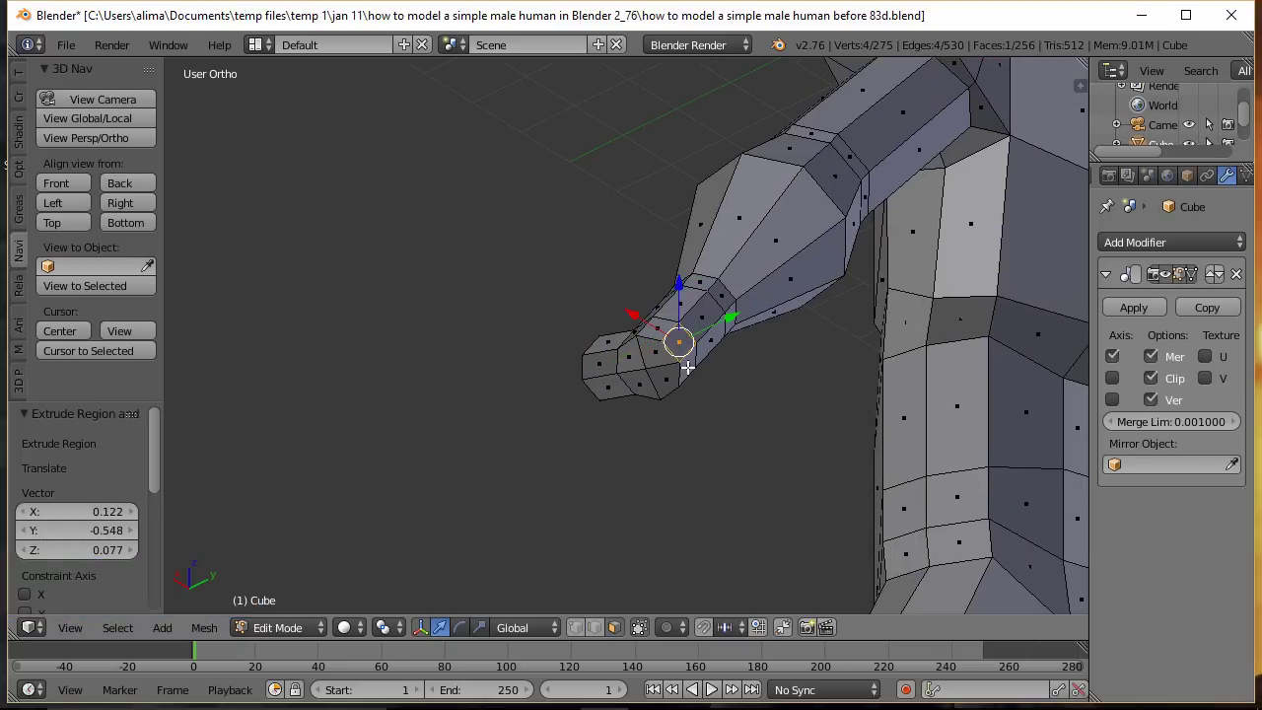
pyautogui.keyDown('shift'); pyautogui.click(687, 367); pyautogui.keyUp('shift')
pyautogui.press('e')
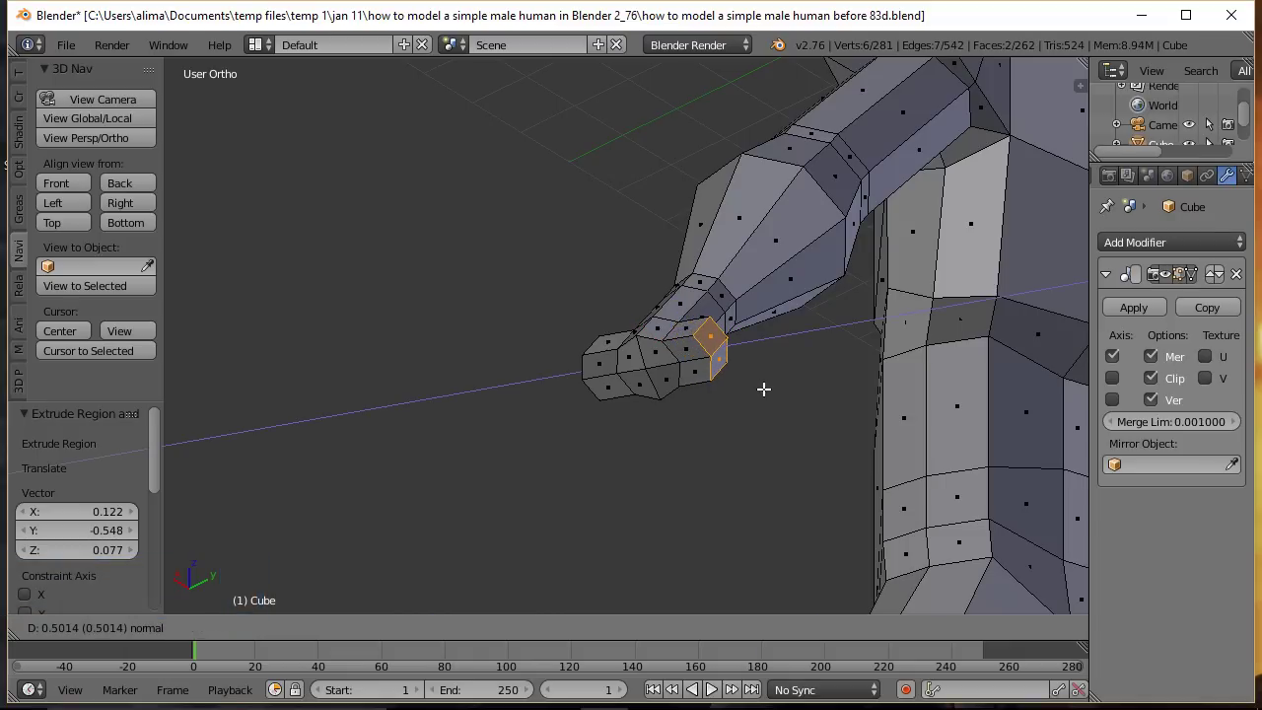
pyautogui.click(763, 390)
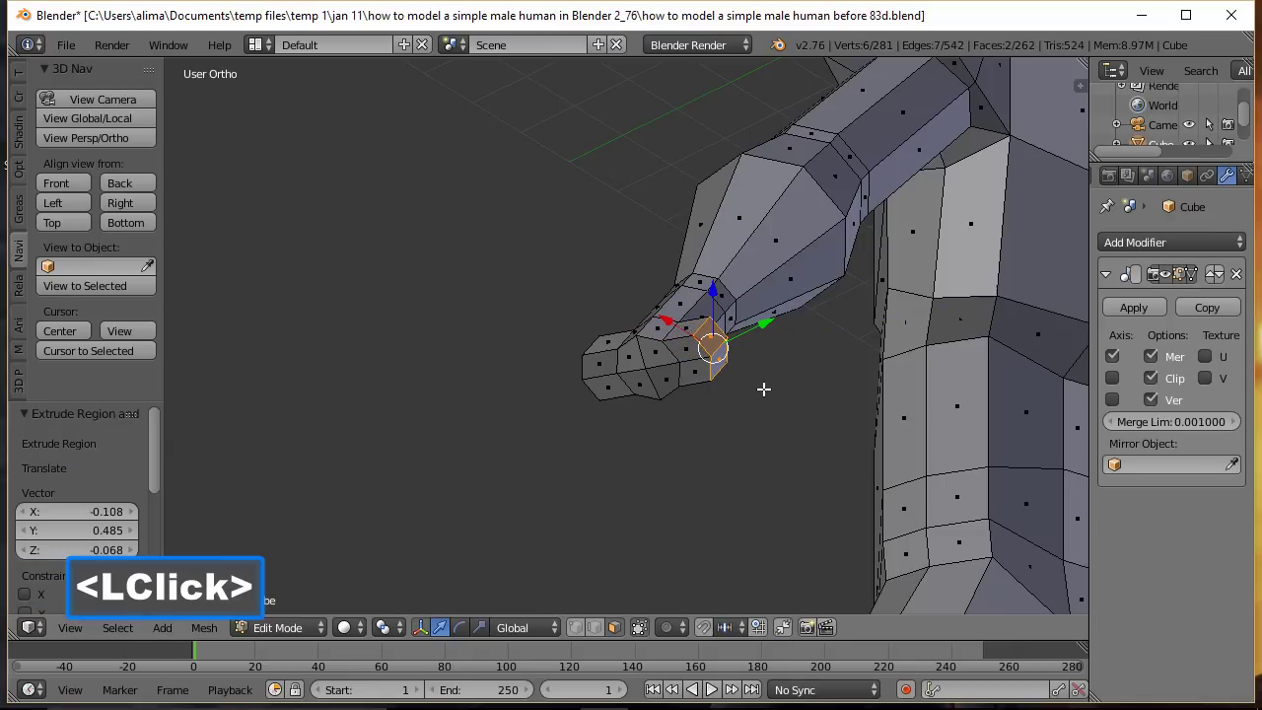
pyautogui.hotkey('ctrl', 'alt', 's')
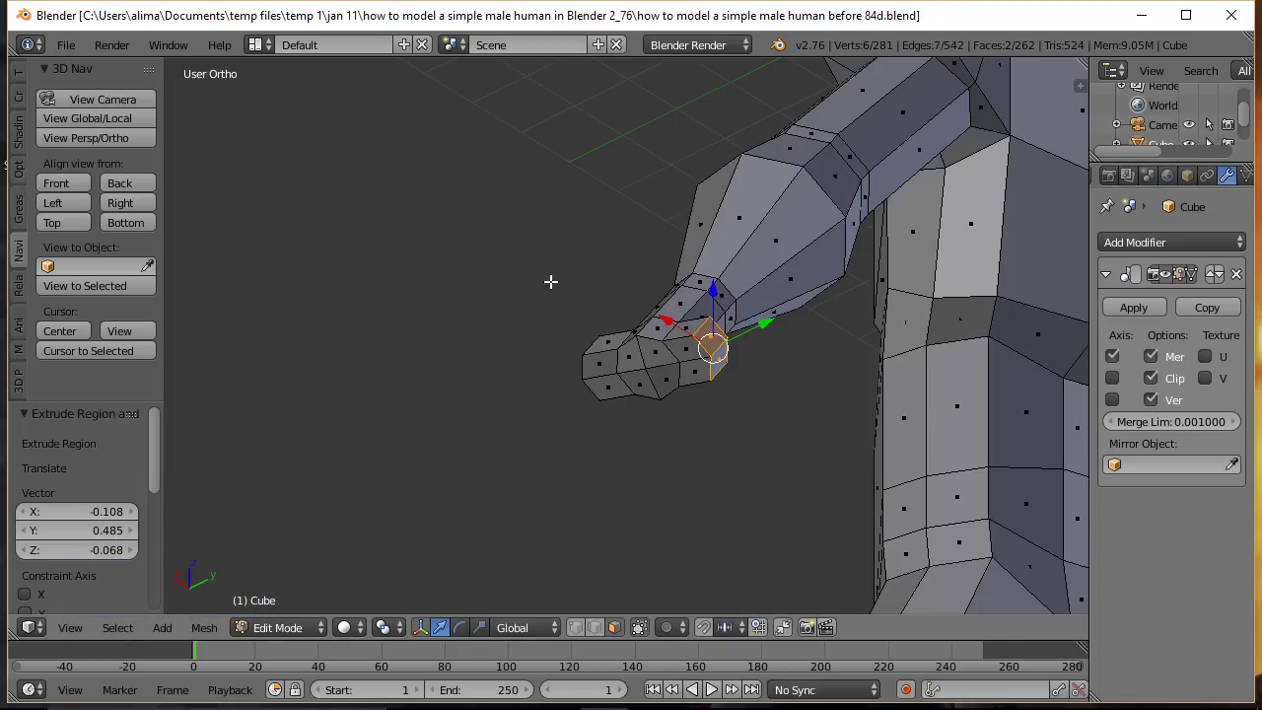
# Step: In vertex mode with View orientation, move the hand end's front-side middle vertex sideways into line with the vertices above and below it
pyautogui.press('b')
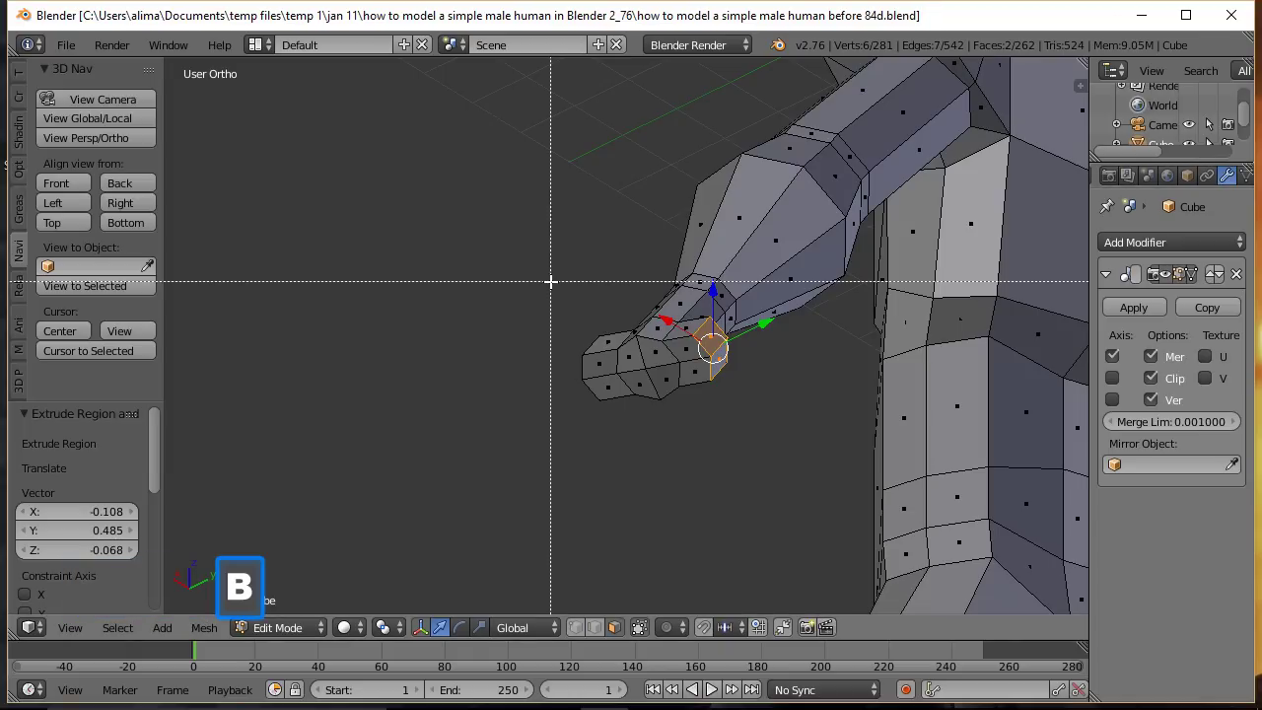
pyautogui.moveTo(527, 251); pyautogui.dragTo(812, 517)
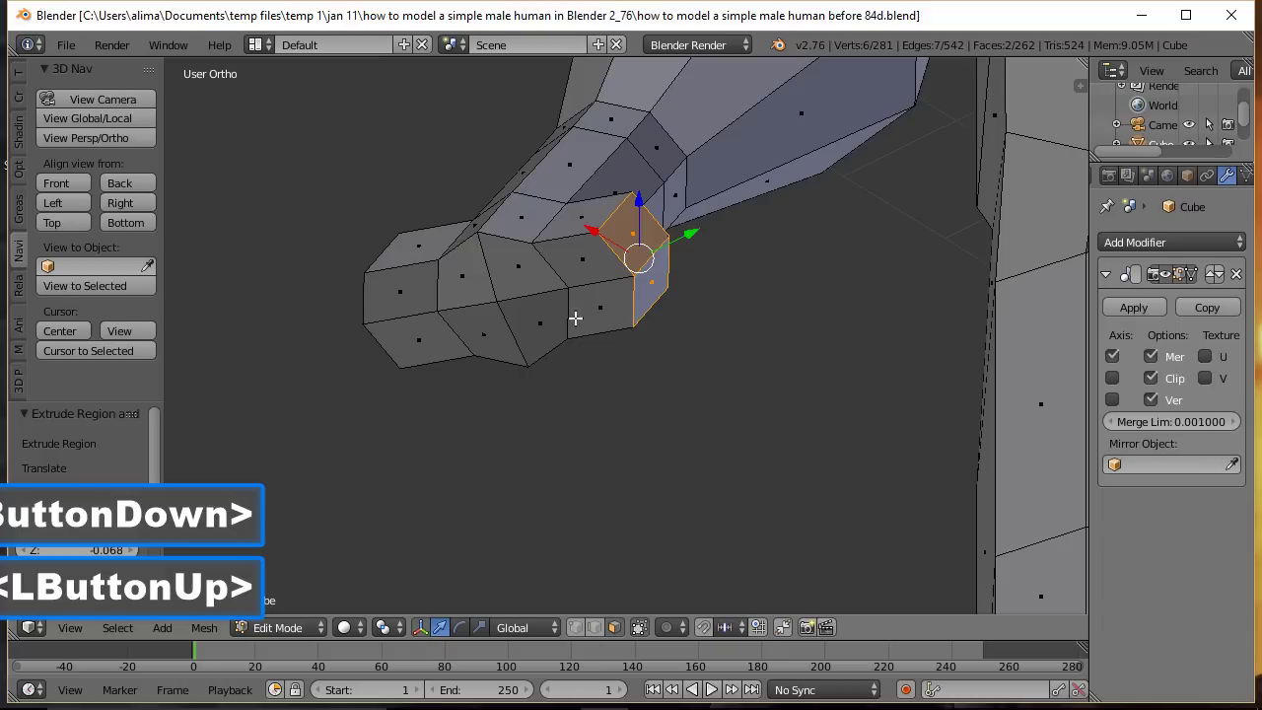
pyautogui.click(577, 627)
pyautogui.click(437, 310)
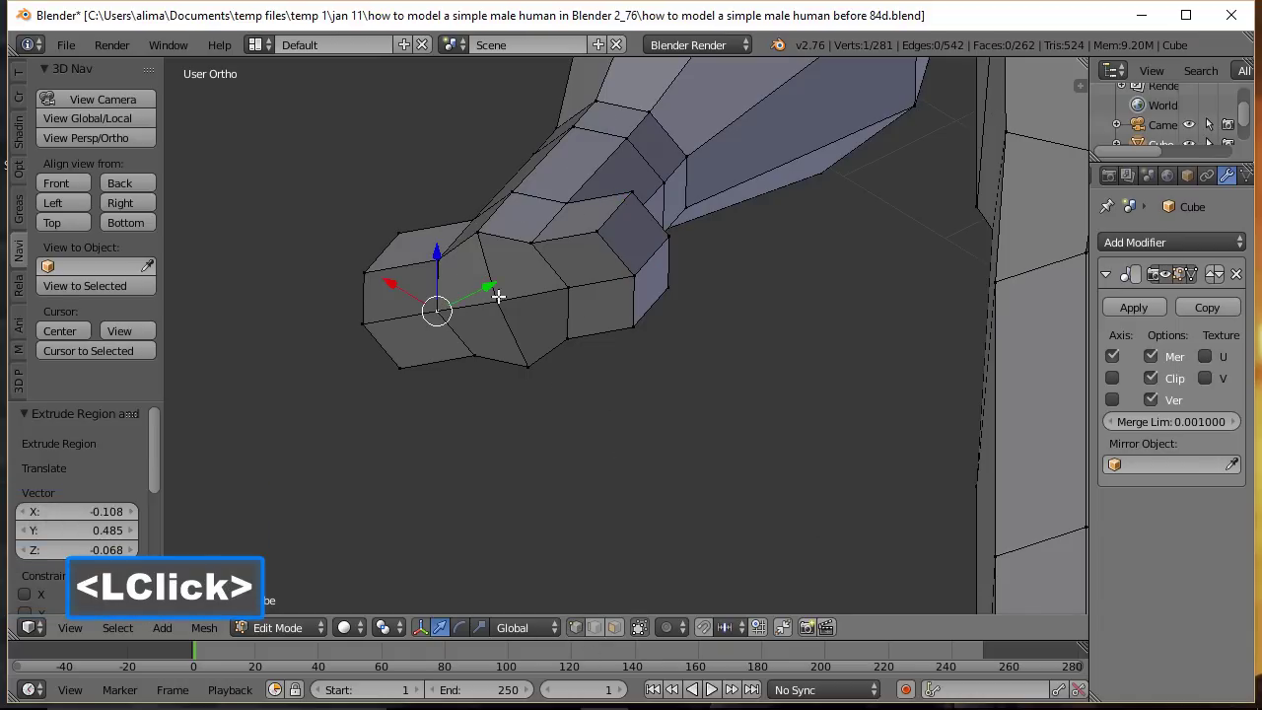
pyautogui.moveTo(511, 368); pyautogui.dragTo(577, 368, button='middle')
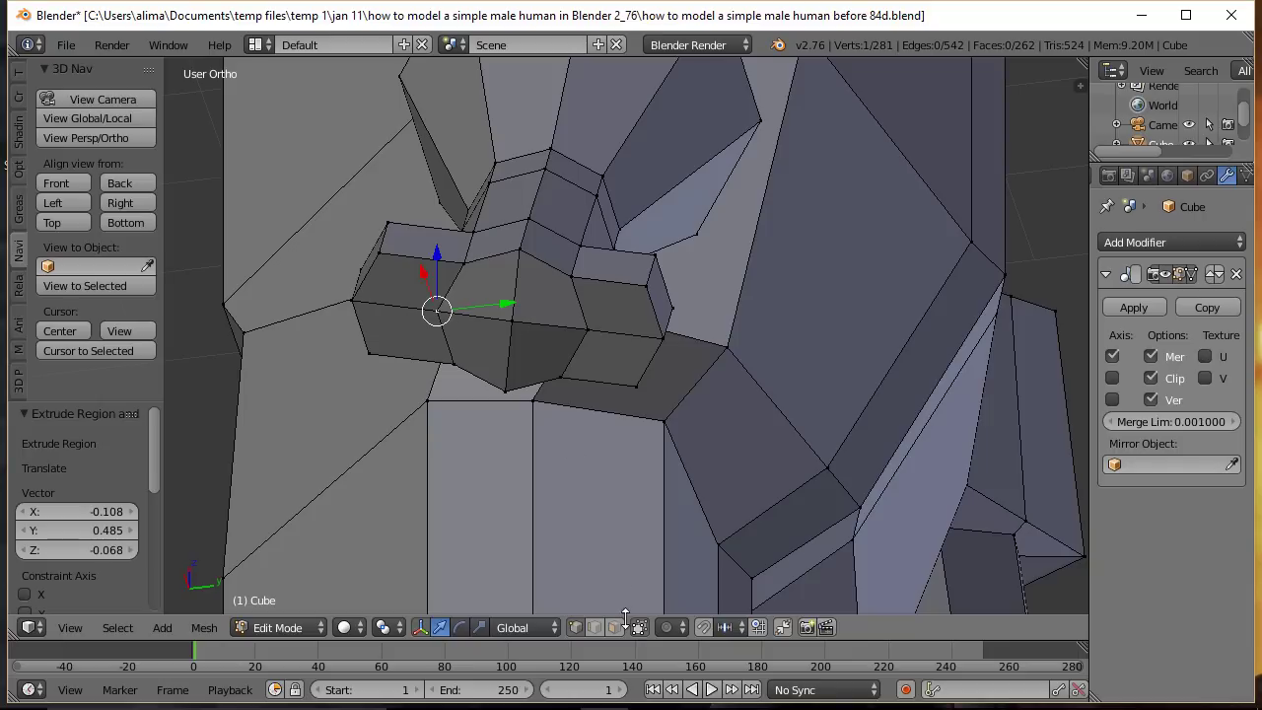
pyautogui.click(533, 624)
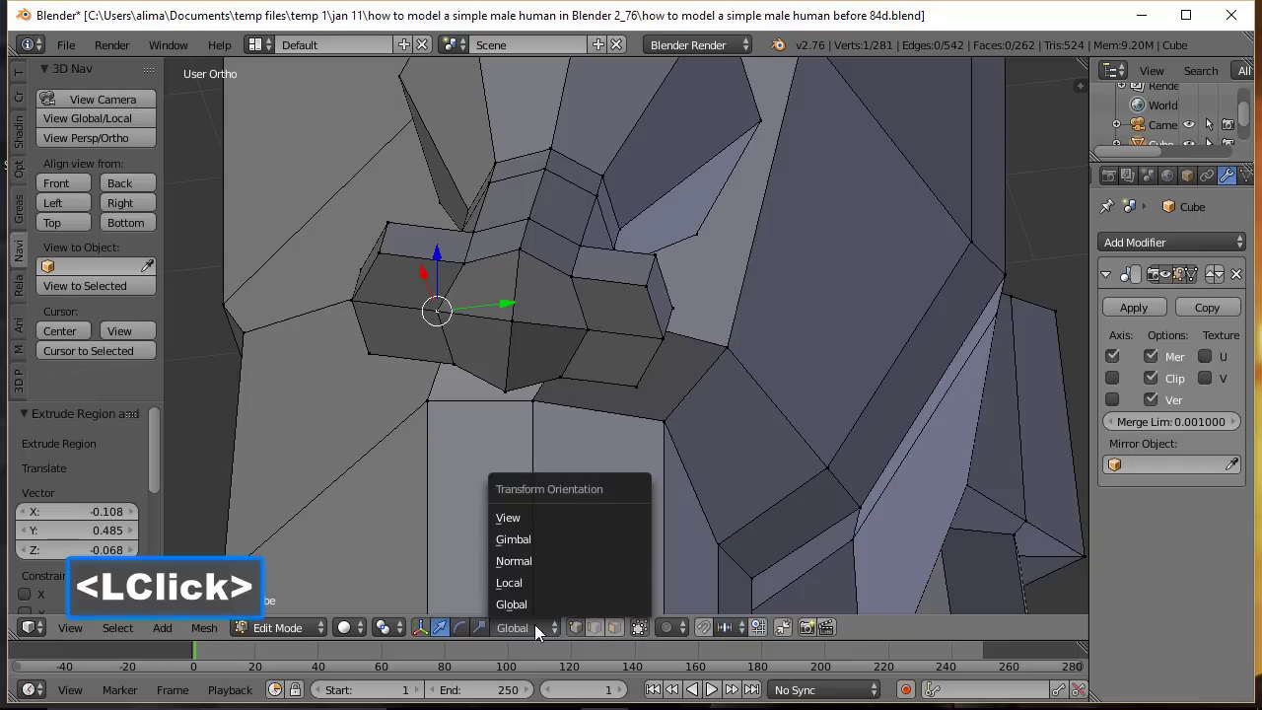
pyautogui.click(534, 529)
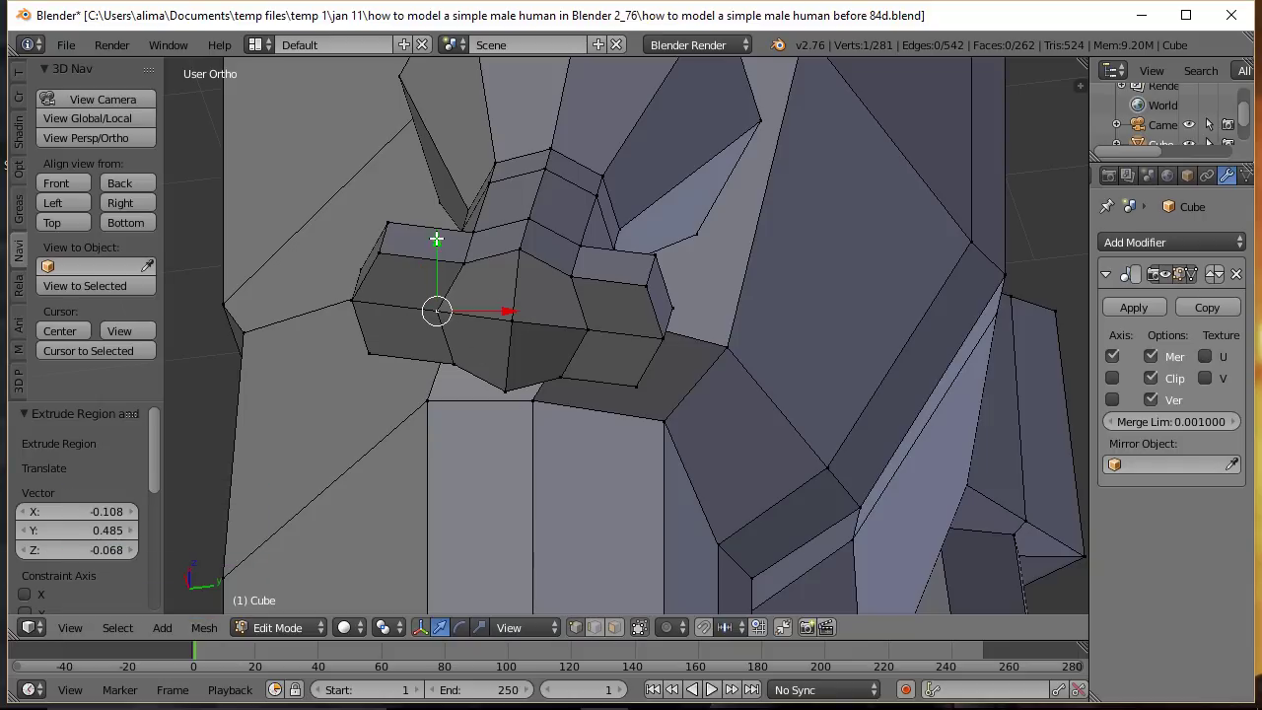
pyautogui.moveTo(509, 309); pyautogui.dragTo(526, 315)
# Step: Move the matching rear-side middle vertex by 0.030 X and -0.147 Y, return to Global orientation, and save as version 85d
pyautogui.click(585, 330)
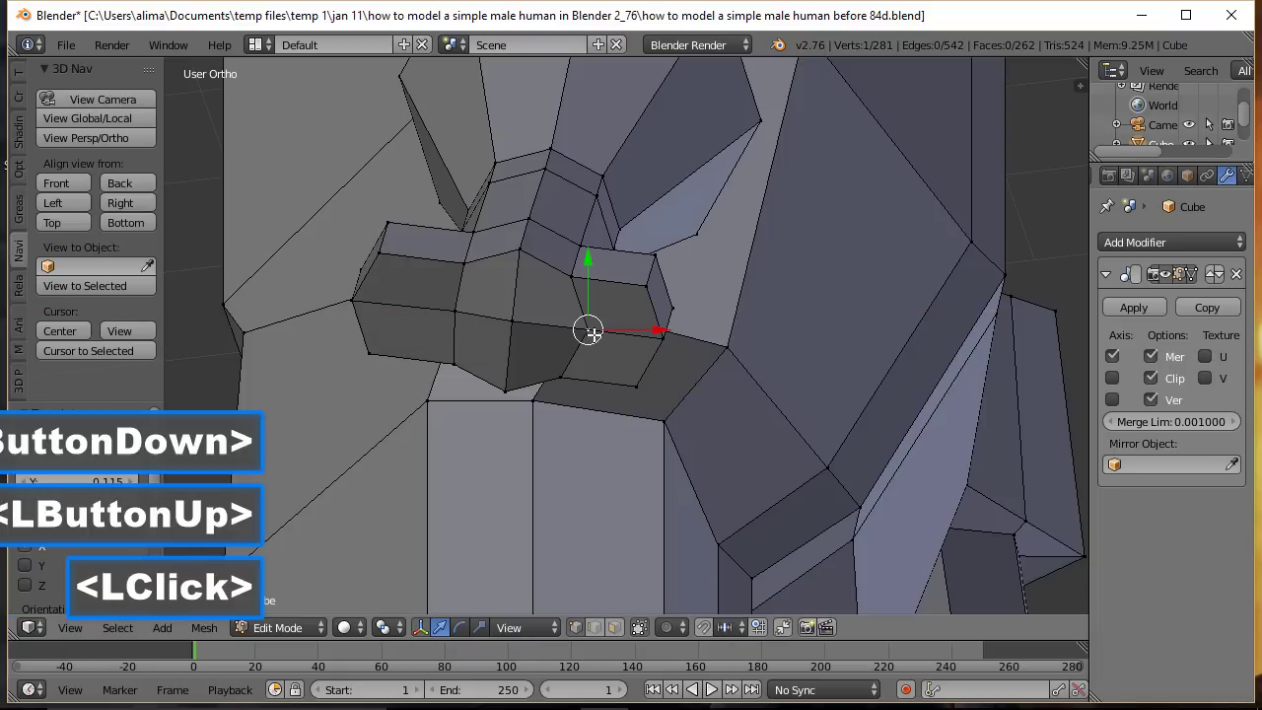
pyautogui.moveTo(657, 329); pyautogui.dragTo(640, 338)
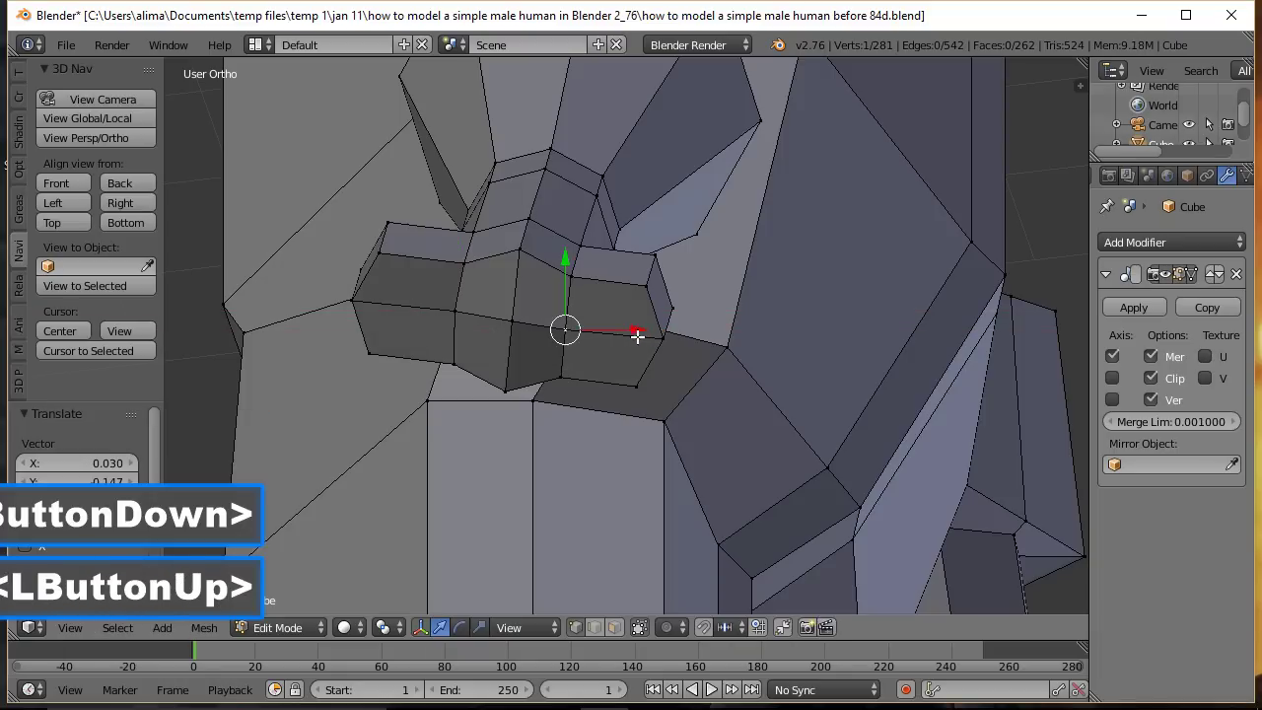
pyautogui.click(539, 625)
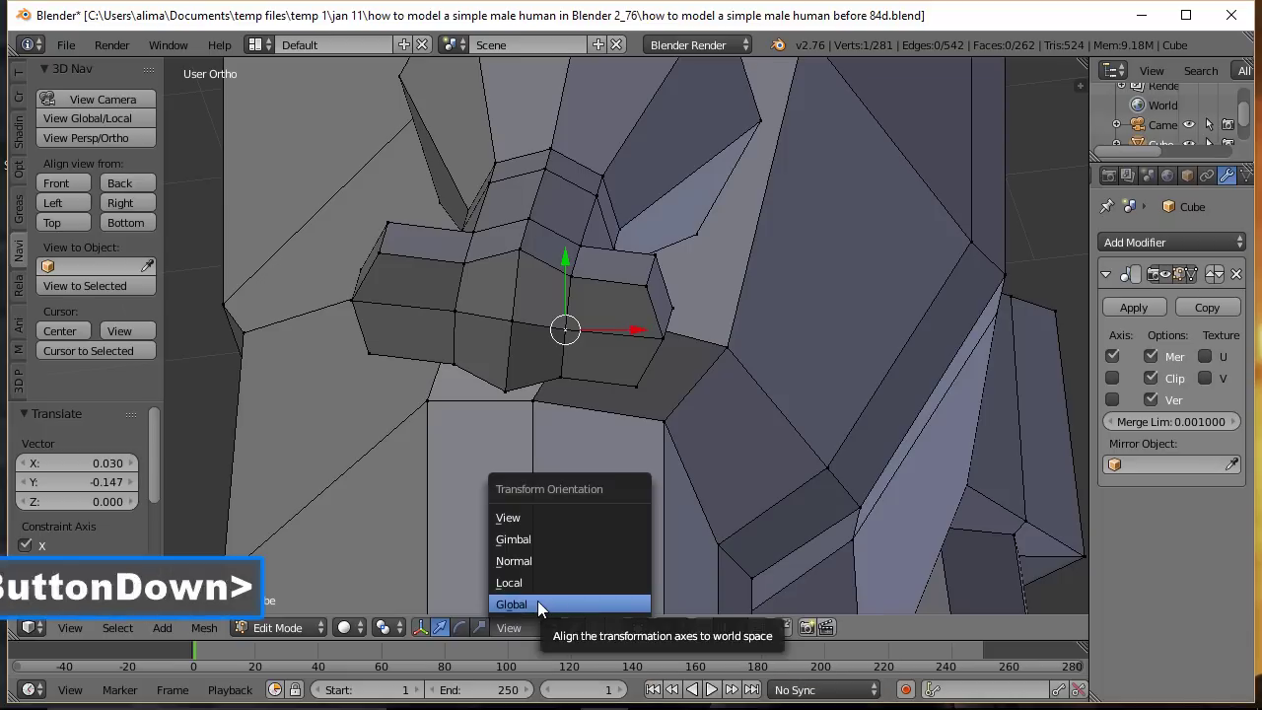
pyautogui.click(538, 602)
pyautogui.hotkey('ctrl', 'alt', 's')
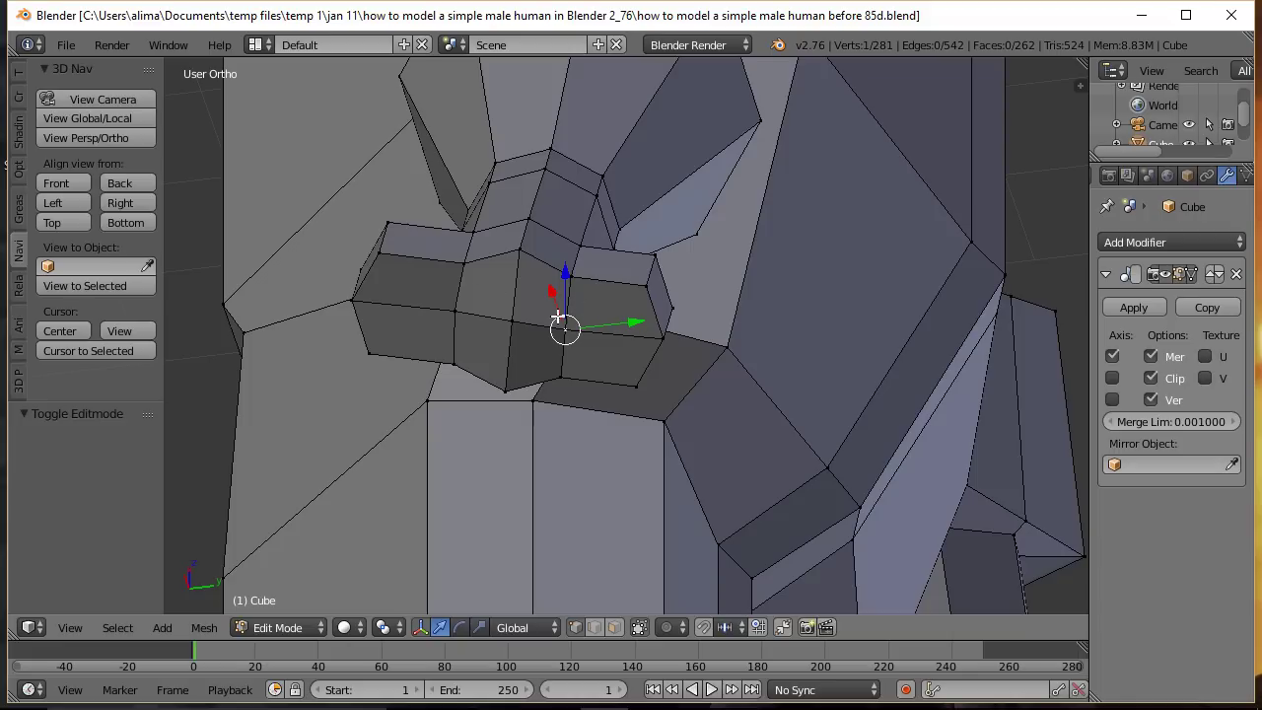
# Step: Select the three vertices of the hand end's rear dividing edge line and shift them slightly along positive Y, away from the centre
pyautogui.click(586, 285)
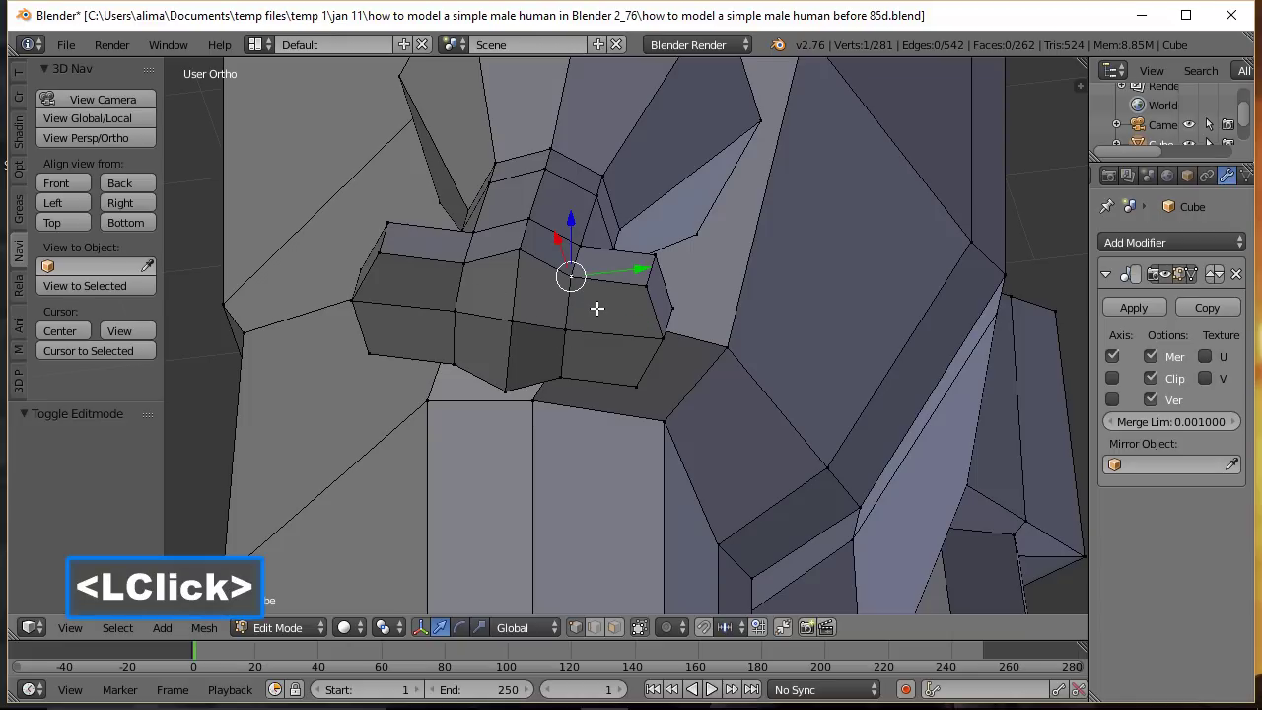
pyautogui.keyDown('shift'); pyautogui.click(567, 330); pyautogui.keyUp('shift')
pyautogui.keyDown('shift'); pyautogui.click(560, 377); pyautogui.keyUp('shift')
pyautogui.moveTo(637, 329); pyautogui.dragTo(651, 325)
# Step: Move the three vertices of the front dividing edge line by -0.087 along Y and save as version 86d
pyautogui.click(471, 264)
pyautogui.keyDown('shift'); pyautogui.click(447, 350); pyautogui.keyUp('shift')
pyautogui.keyDown('shift'); pyautogui.click(450, 362); pyautogui.keyUp('shift')
pyautogui.moveTo(524, 307); pyautogui.dragTo(512, 309)
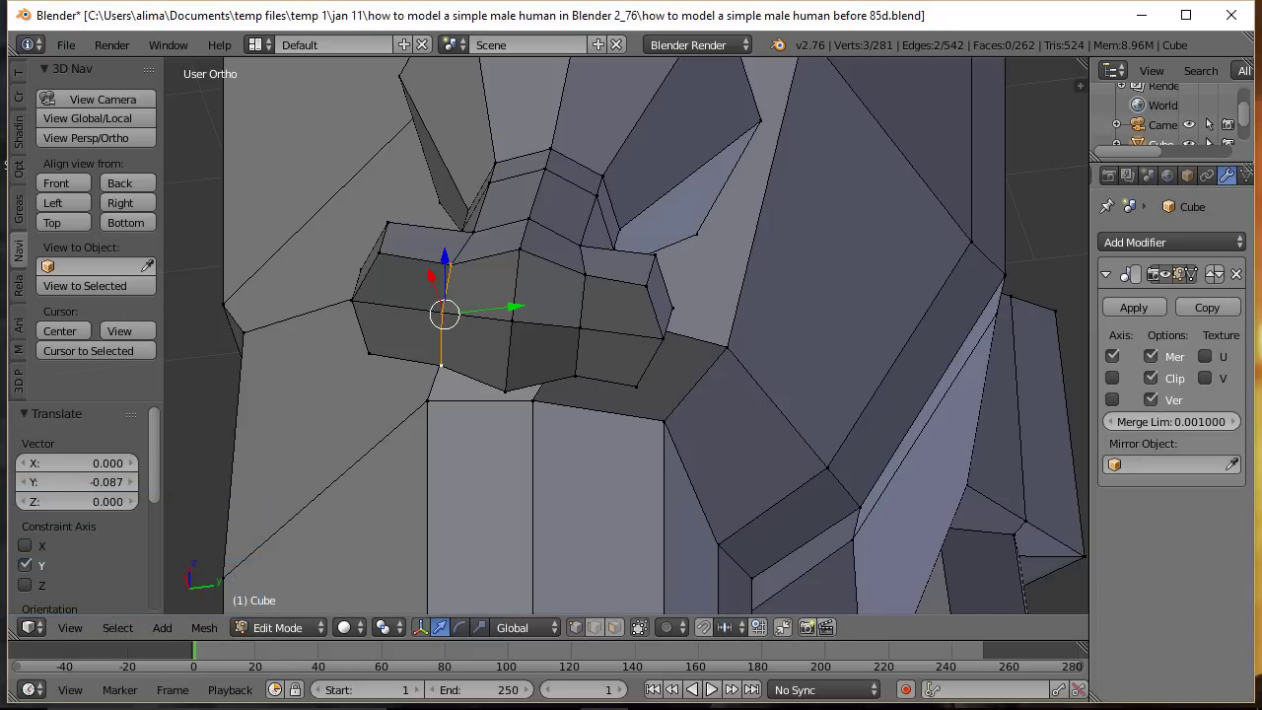
pyautogui.press('Tab')
pyautogui.press('Tab')
pyautogui.hotkey('ctrl', 'alt', 's')
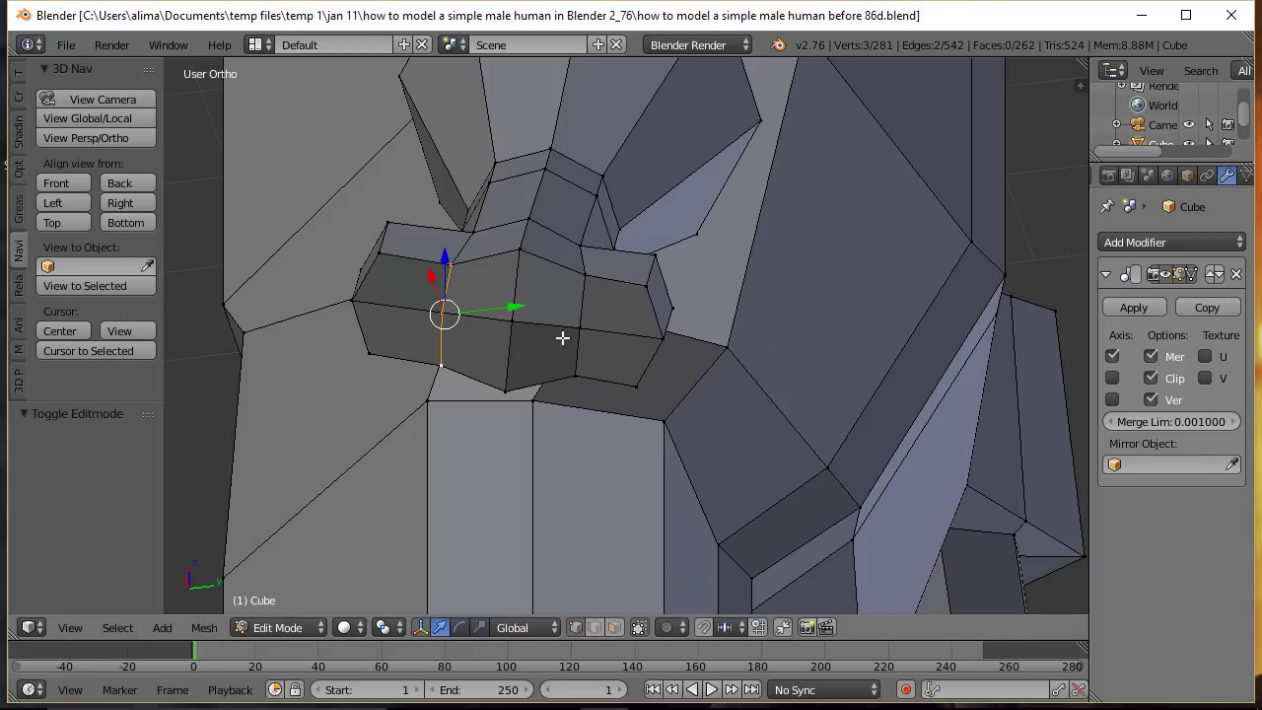
# Step: Select the eight end faces of the hand, flatten them with LoopTools, and save as version 87d
pyautogui.click(616, 627)
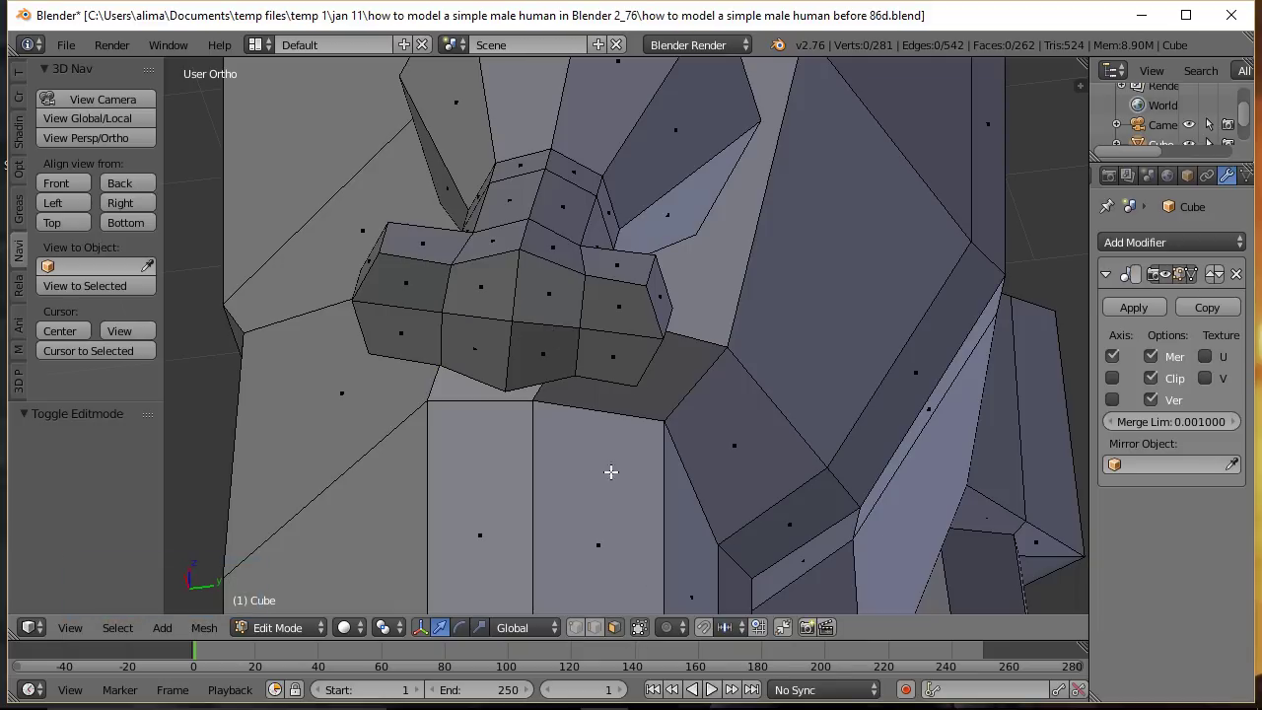
pyautogui.press('c')
pyautogui.moveTo(578, 340); pyautogui.dragTo(438, 317)
pyautogui.rightClick(735, 304)
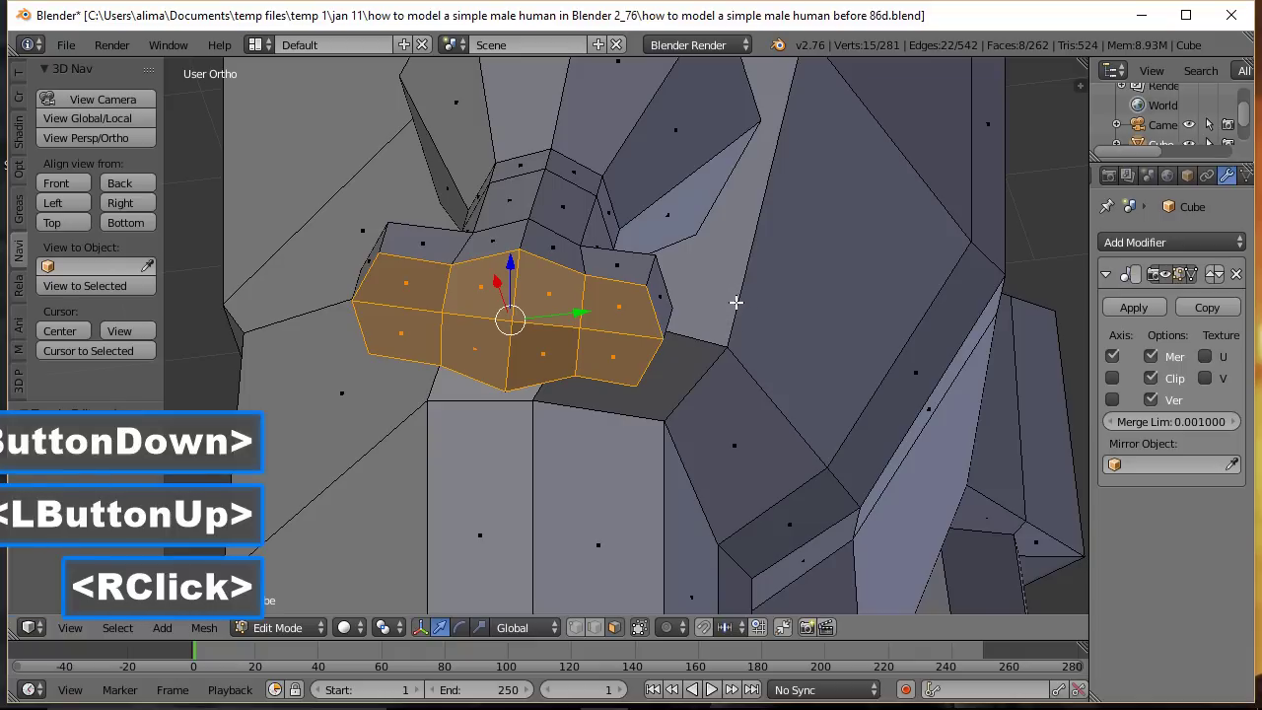
pyautogui.press('w')
pyautogui.moveTo(696, 178)
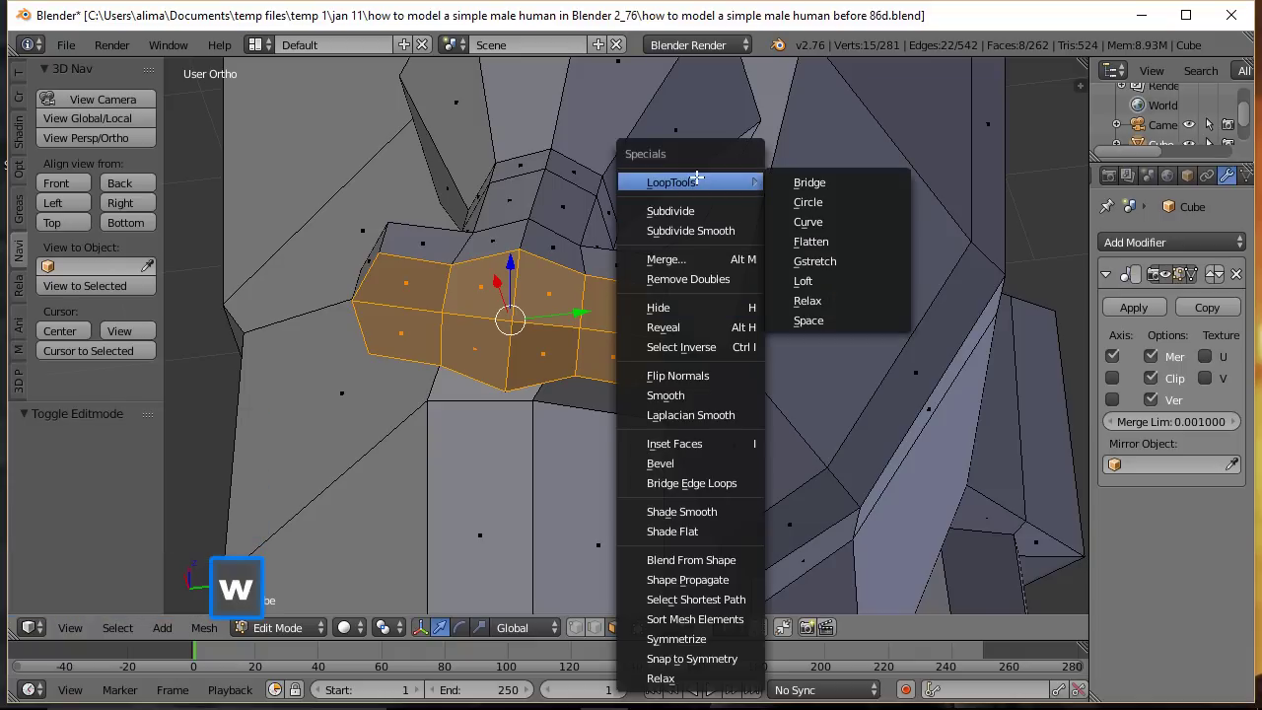
pyautogui.click(830, 241)
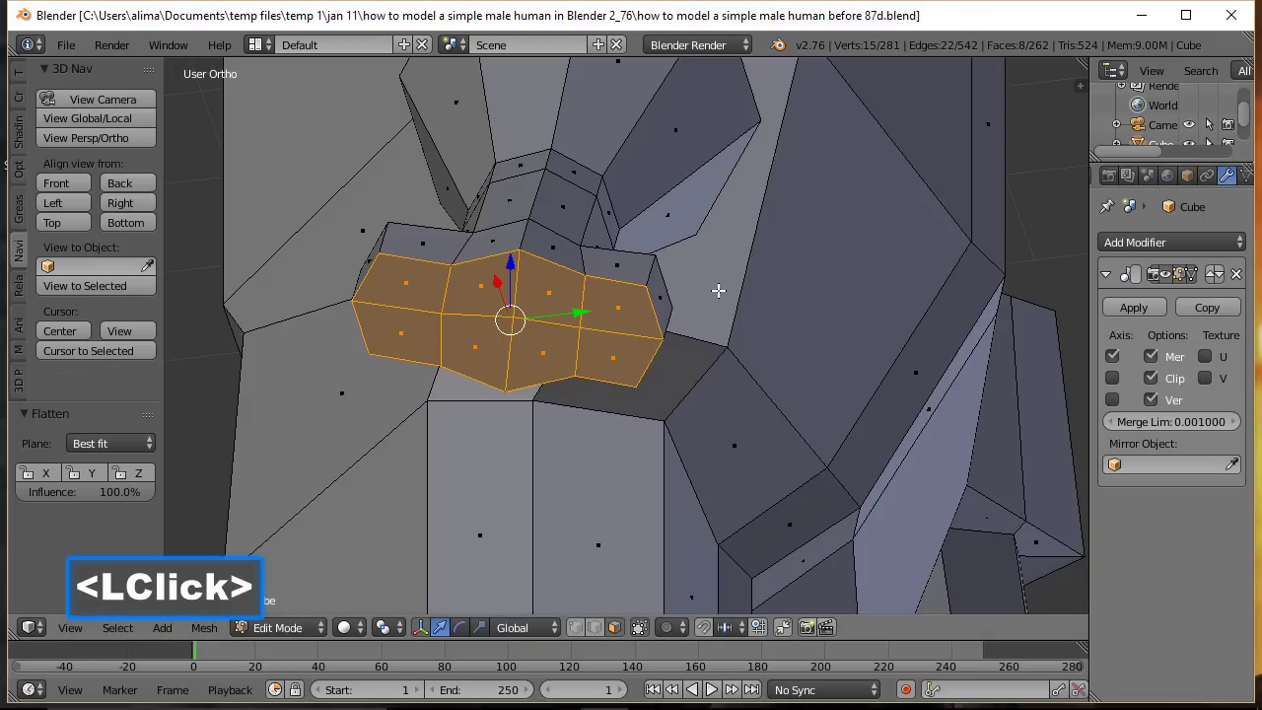
# Step: Select only the four faces in the upper row of the hand's end
pyautogui.moveTo(681, 344); pyautogui.dragTo(746, 401, button='middle')
pyautogui.scroll(-1, 749, 397)
pyautogui.scroll(-3, 749, 396)
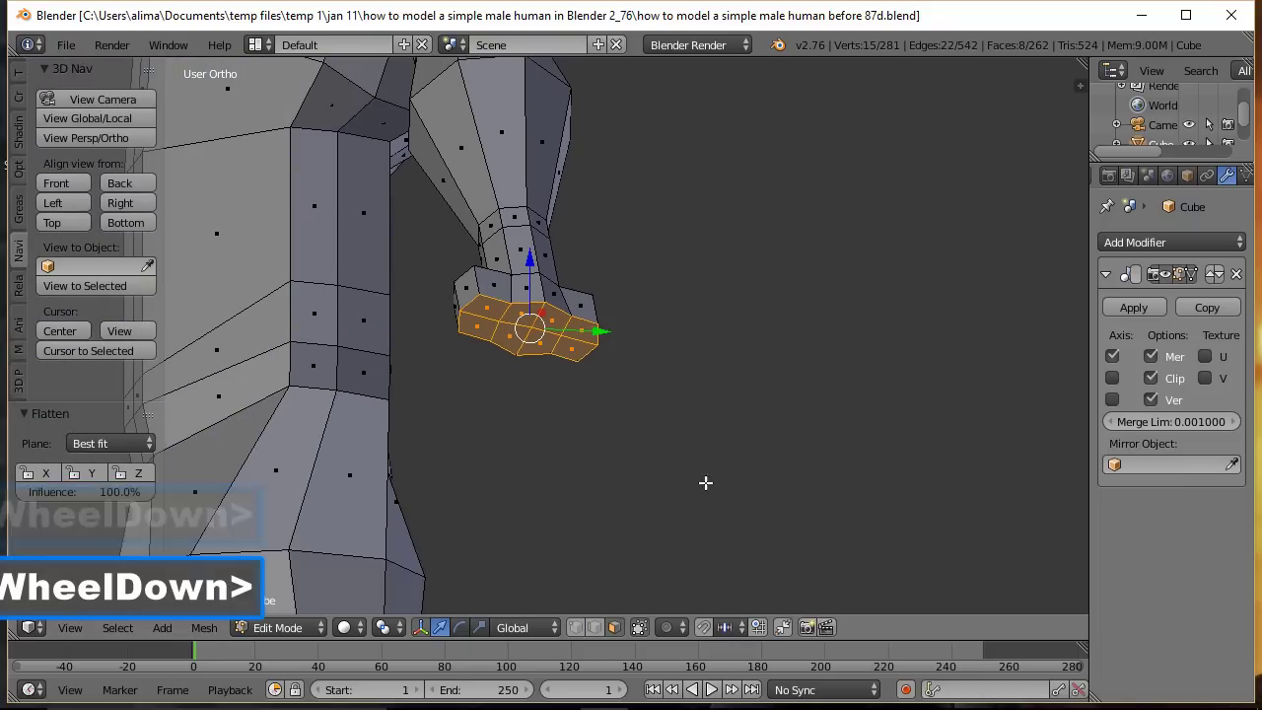
pyautogui.moveTo(487, 315); pyautogui.dragTo(486, 313, button='middle')
pyautogui.click(486, 311)
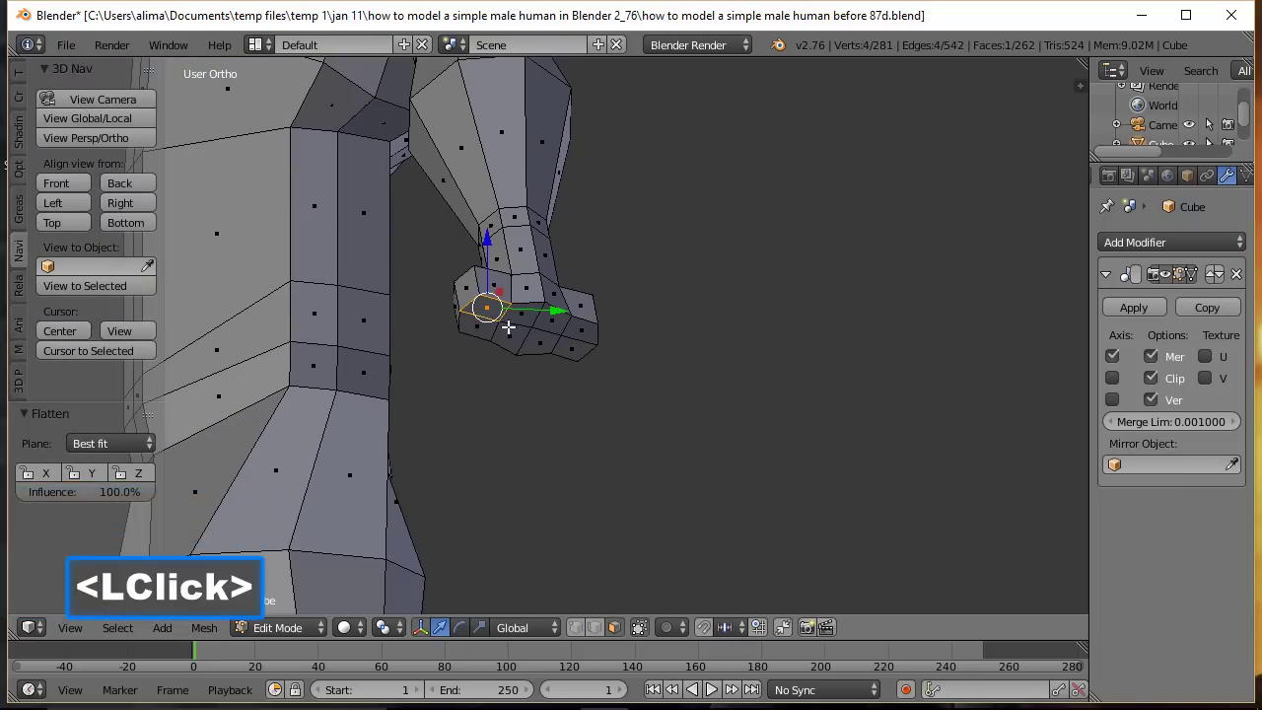
pyautogui.press('c')
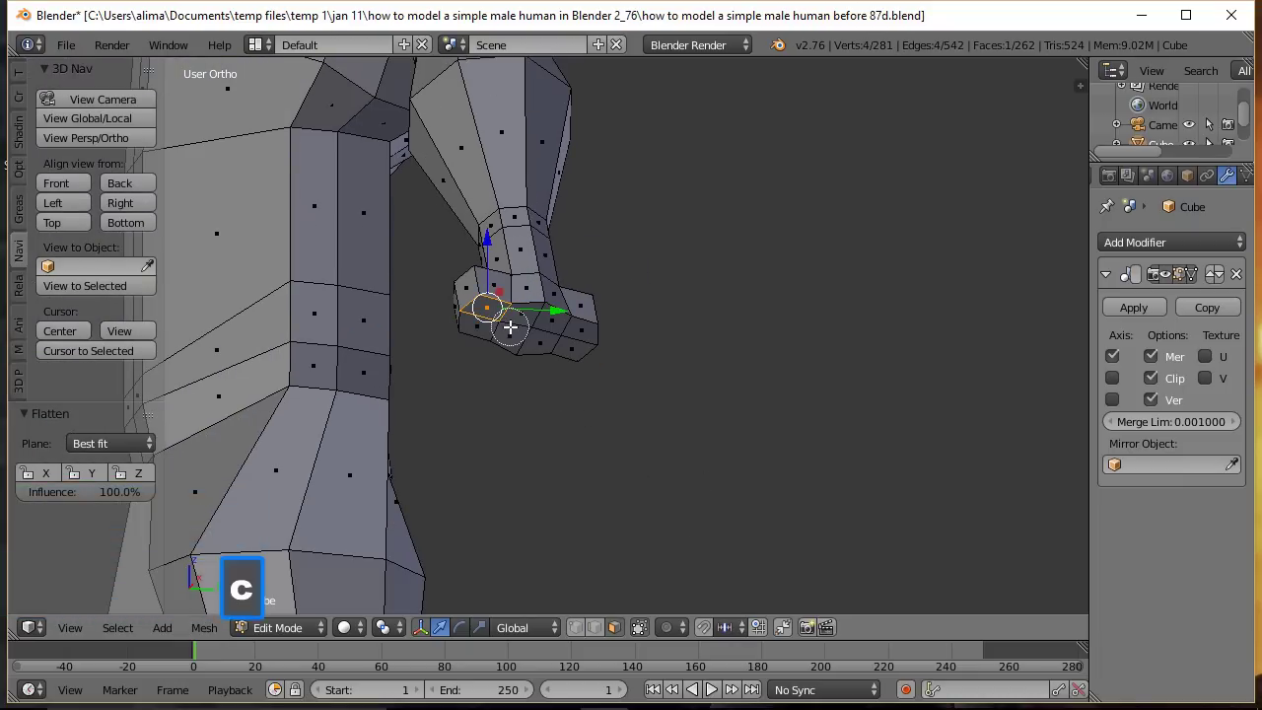
pyautogui.scroll(1, 510, 326)
pyautogui.scroll(2, 510, 327)
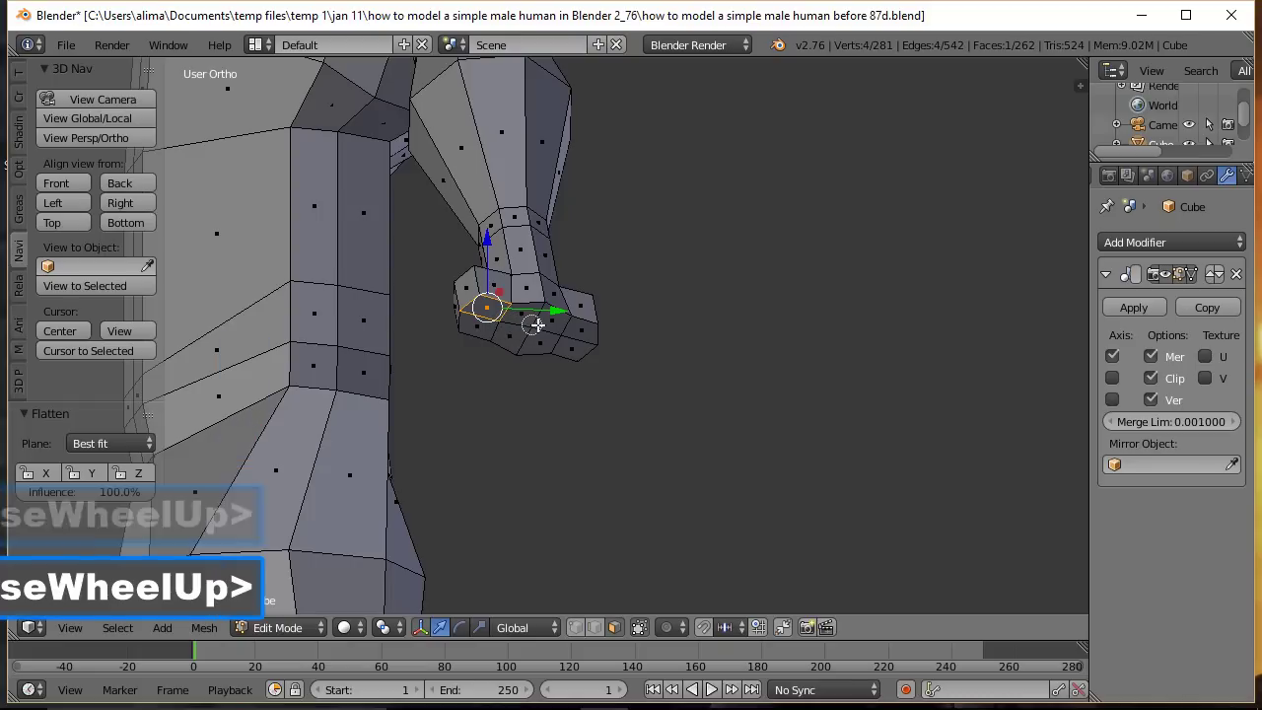
pyautogui.scroll(1, 528, 316)
pyautogui.moveTo(529, 316); pyautogui.dragTo(587, 358)
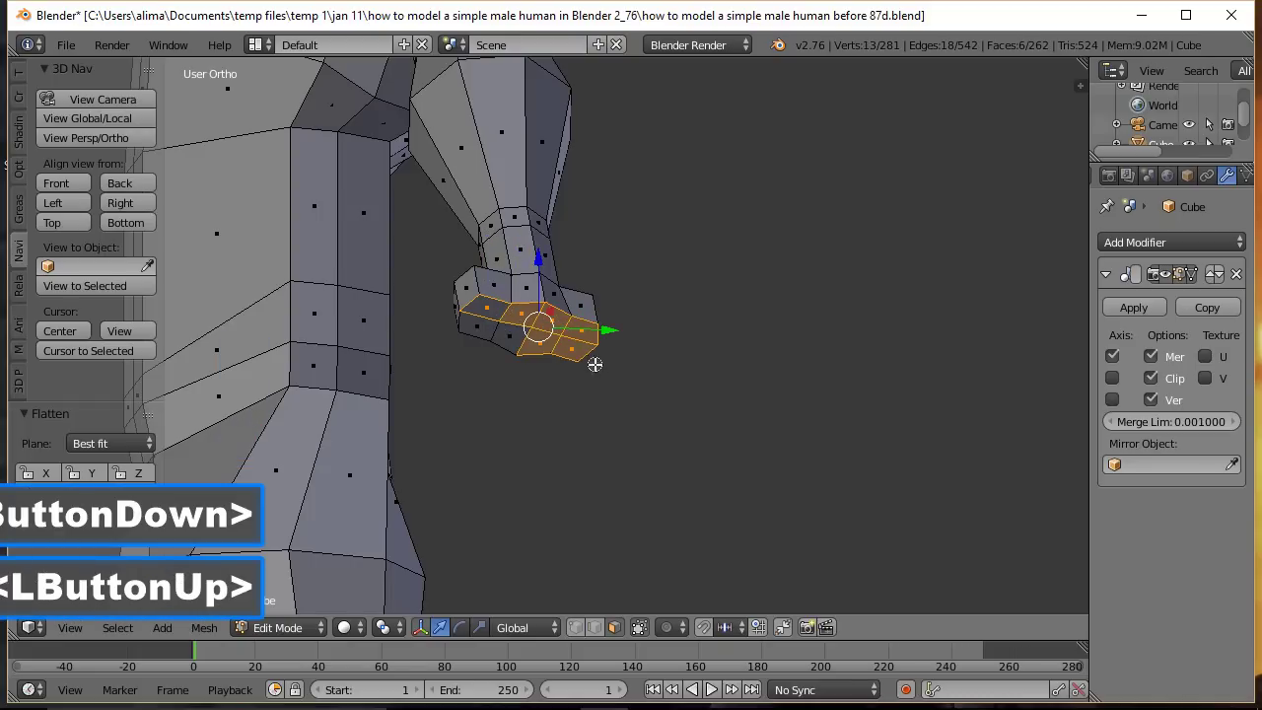
pyautogui.keyDown('shift'); pyautogui.click(567, 359); pyautogui.keyUp('shift')
pyautogui.keyDown('shift'); pyautogui.rightClick(562, 359); pyautogui.keyUp('shift')
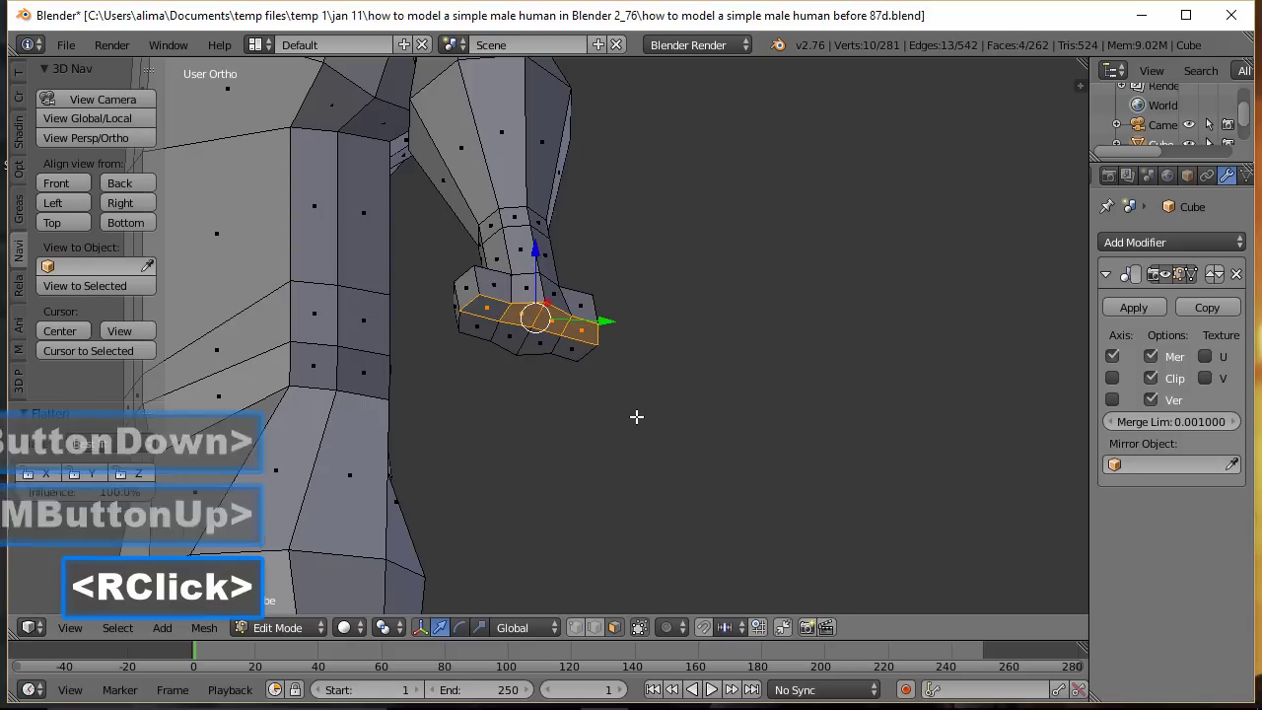
# Step: Extrude the four faces individually with zero offset and scale them to 0.836 around their Individual Origins
pyautogui.click(399, 630)
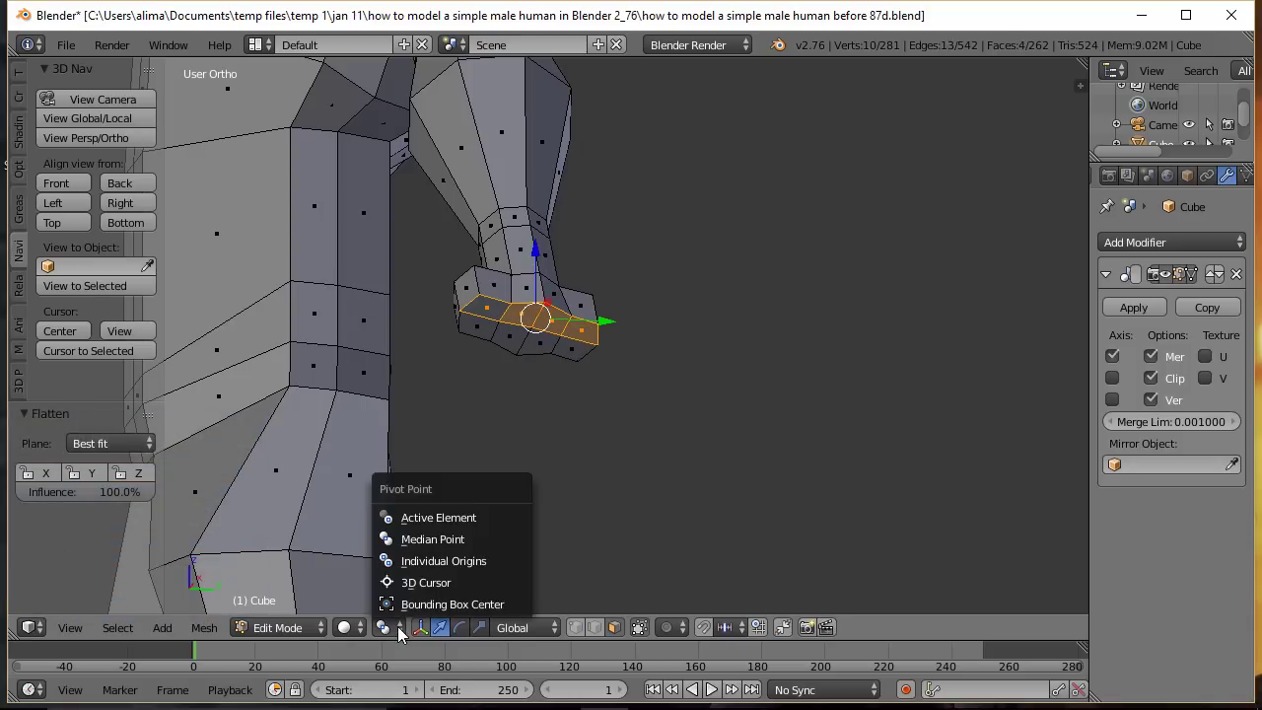
pyautogui.click(471, 560)
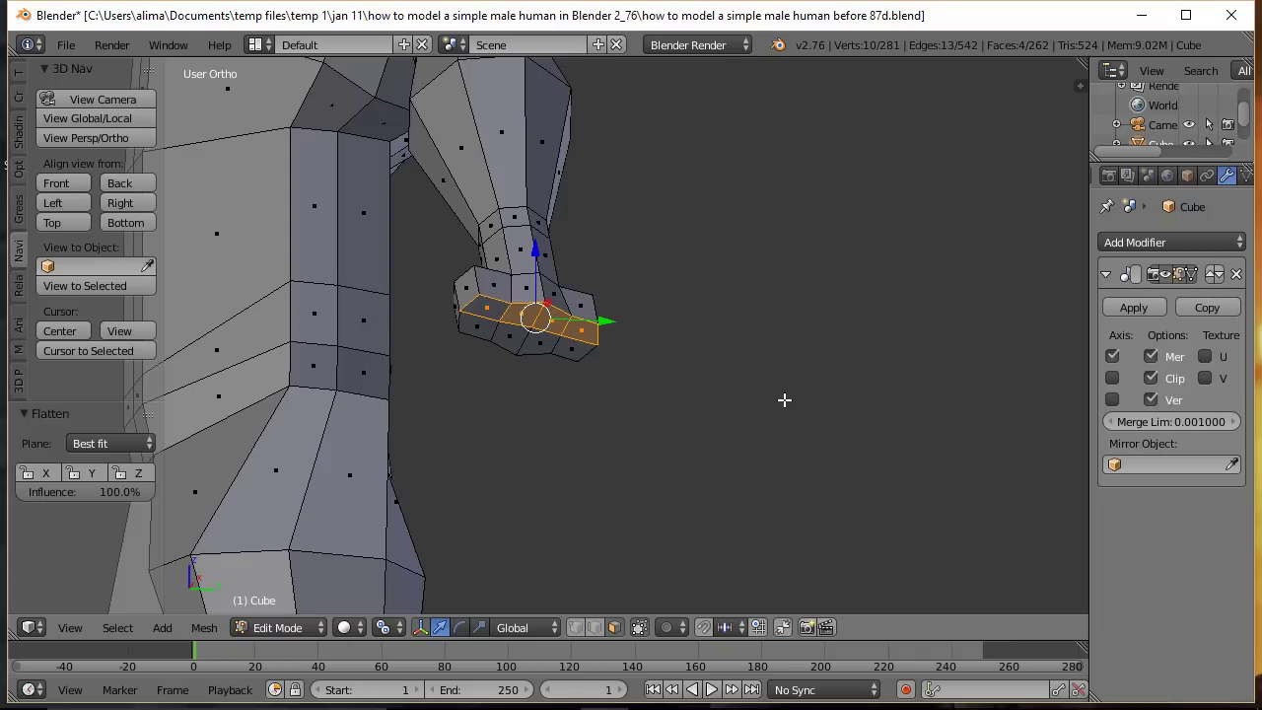
pyautogui.press('alt')
pyautogui.hotkey('alt', 'e')
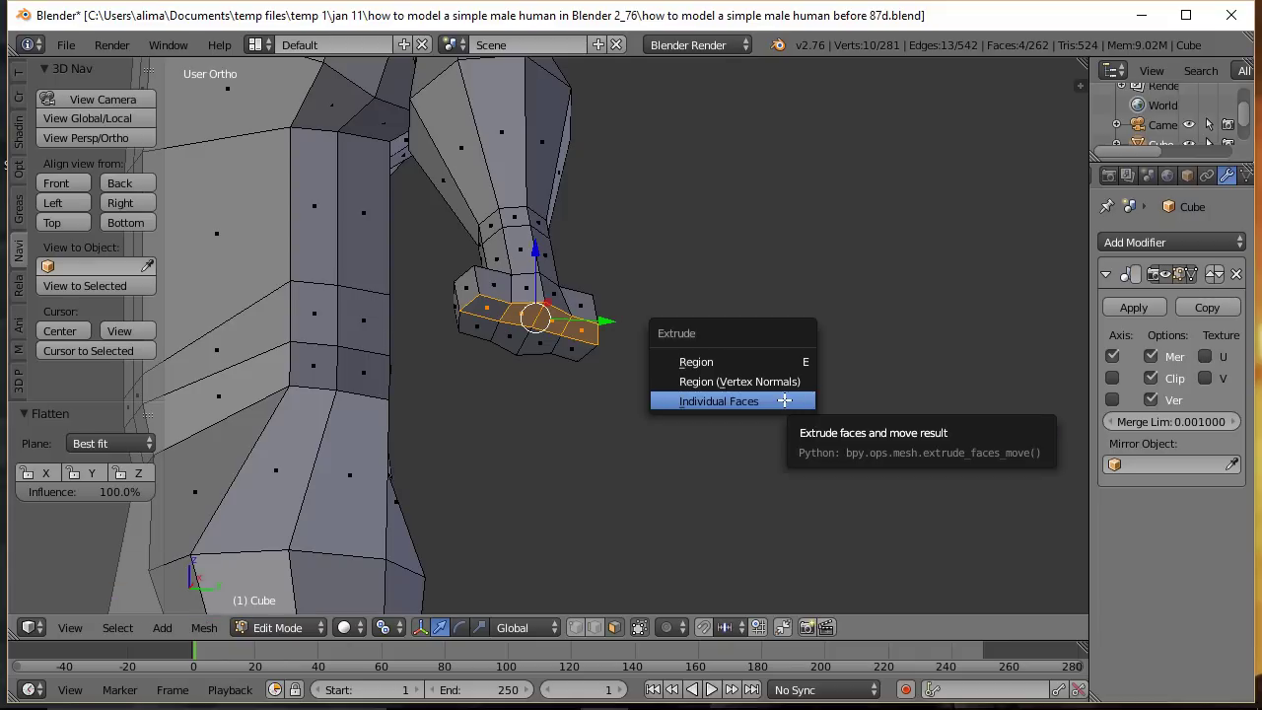
pyautogui.click(784, 400)
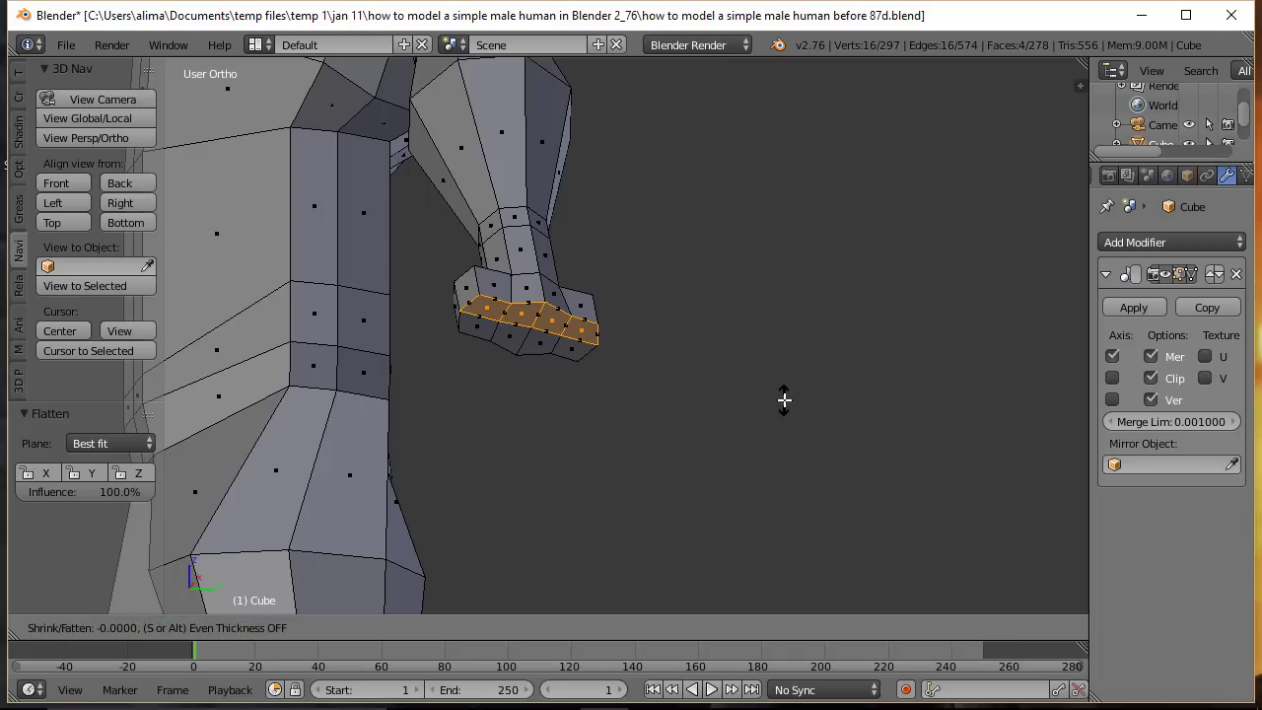
pyautogui.click(784, 401)
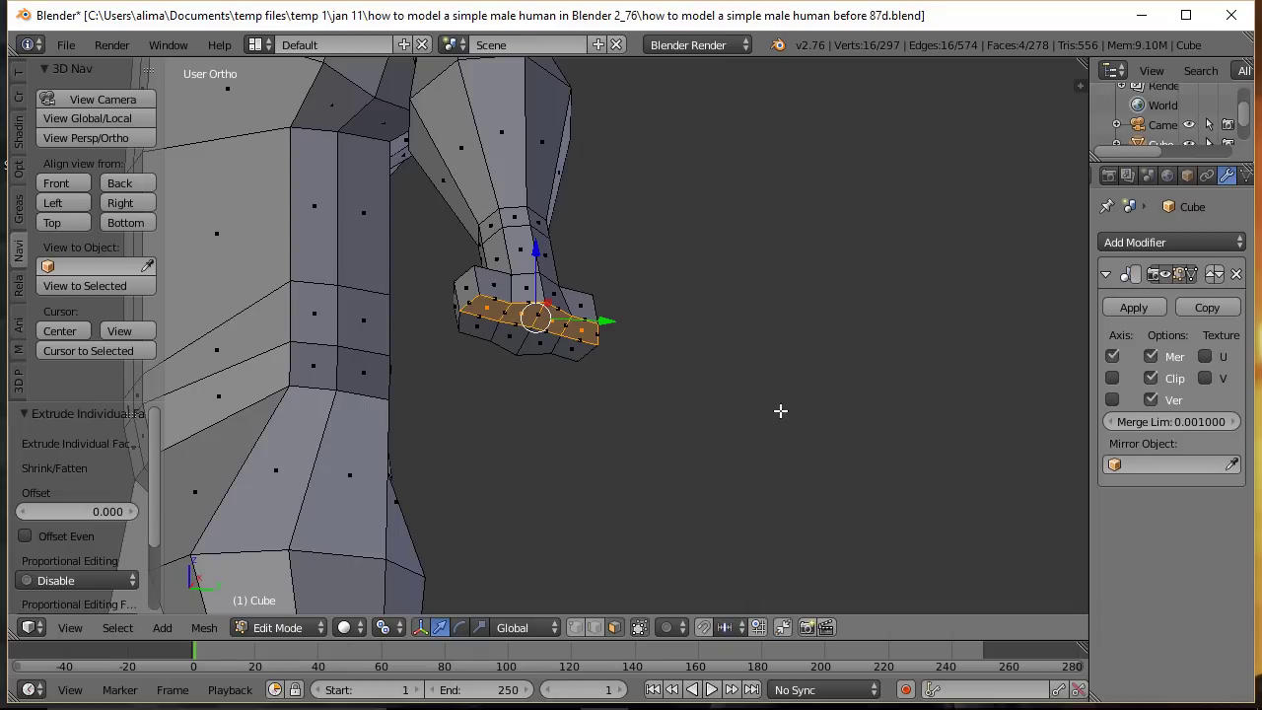
pyautogui.press('s')
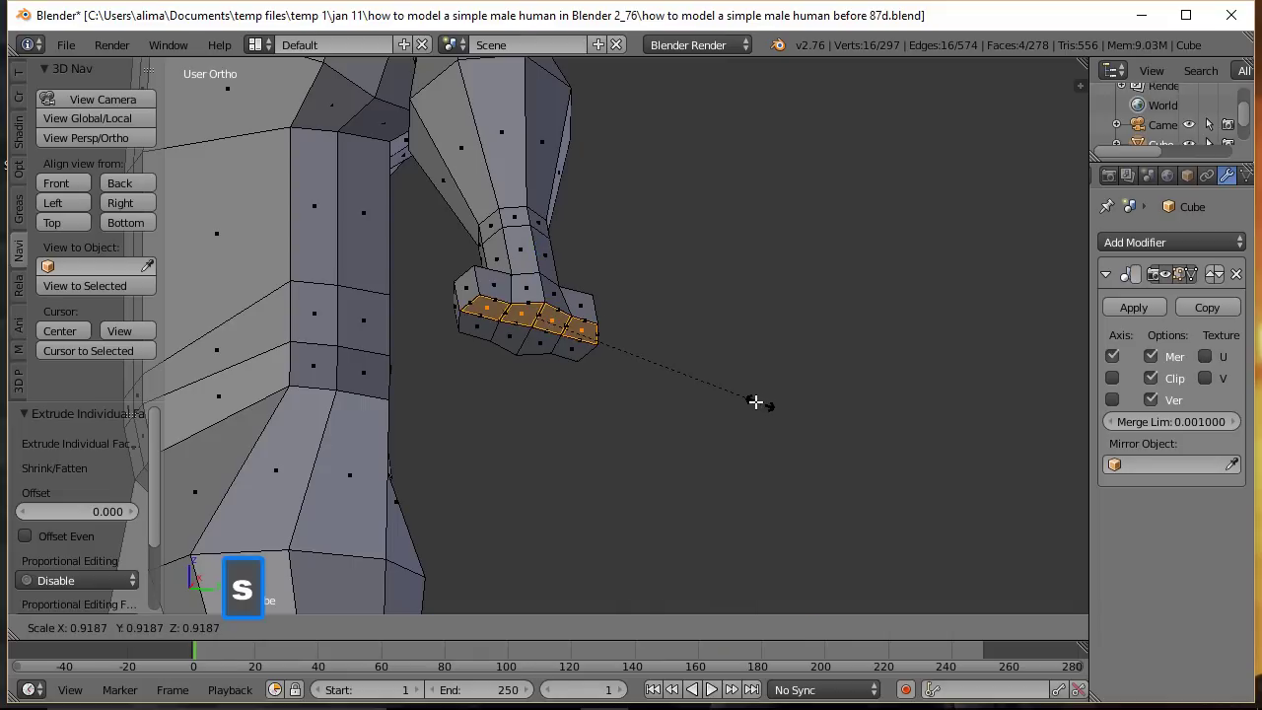
pyautogui.click(740, 398)
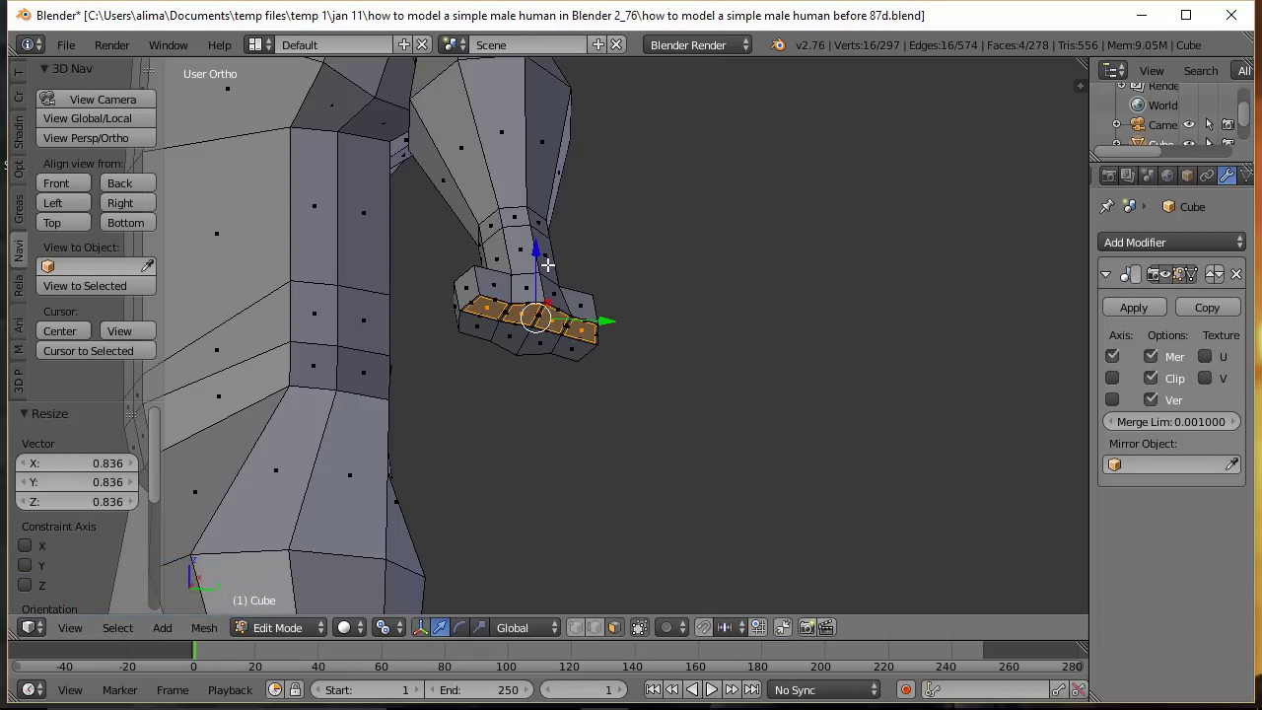
# Step: Switch to Normal orientation and move the four extruded finger faces outward along their normal by 0.104
pyautogui.press('b')
pyautogui.moveTo(357, 178); pyautogui.dragTo(761, 568)
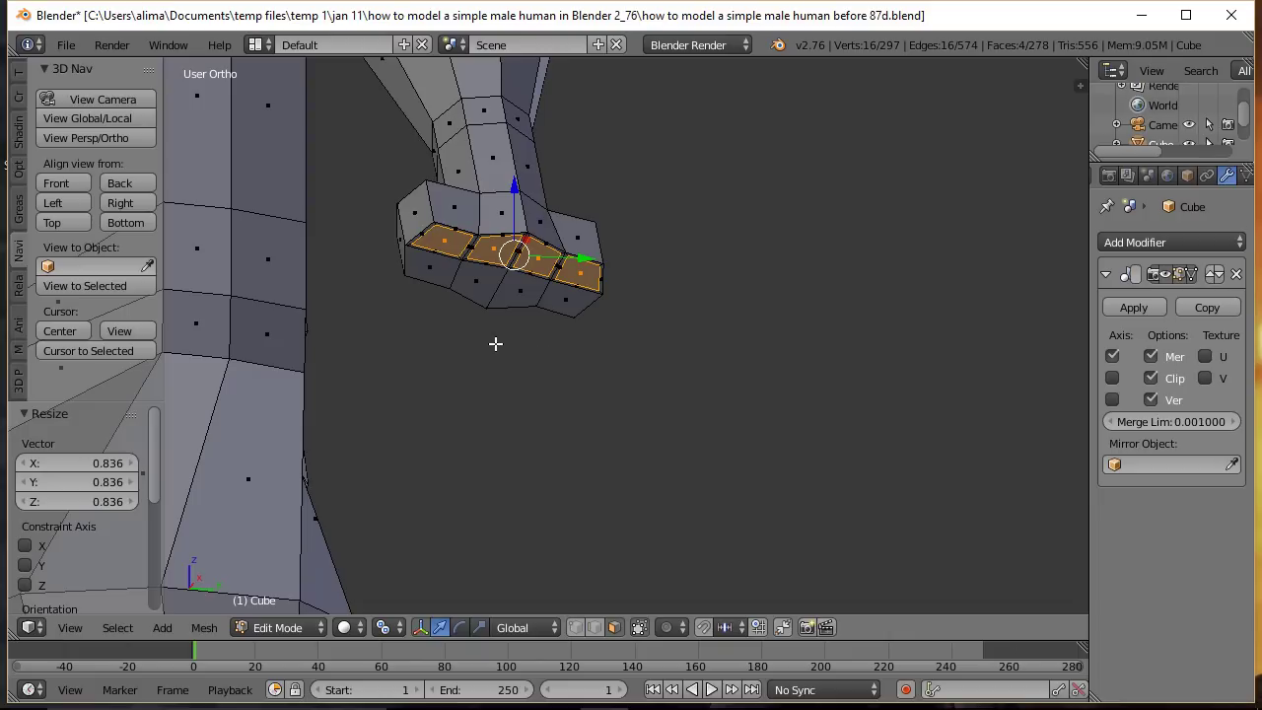
pyautogui.moveTo(480, 329); pyautogui.dragTo(562, 374, button='middle')
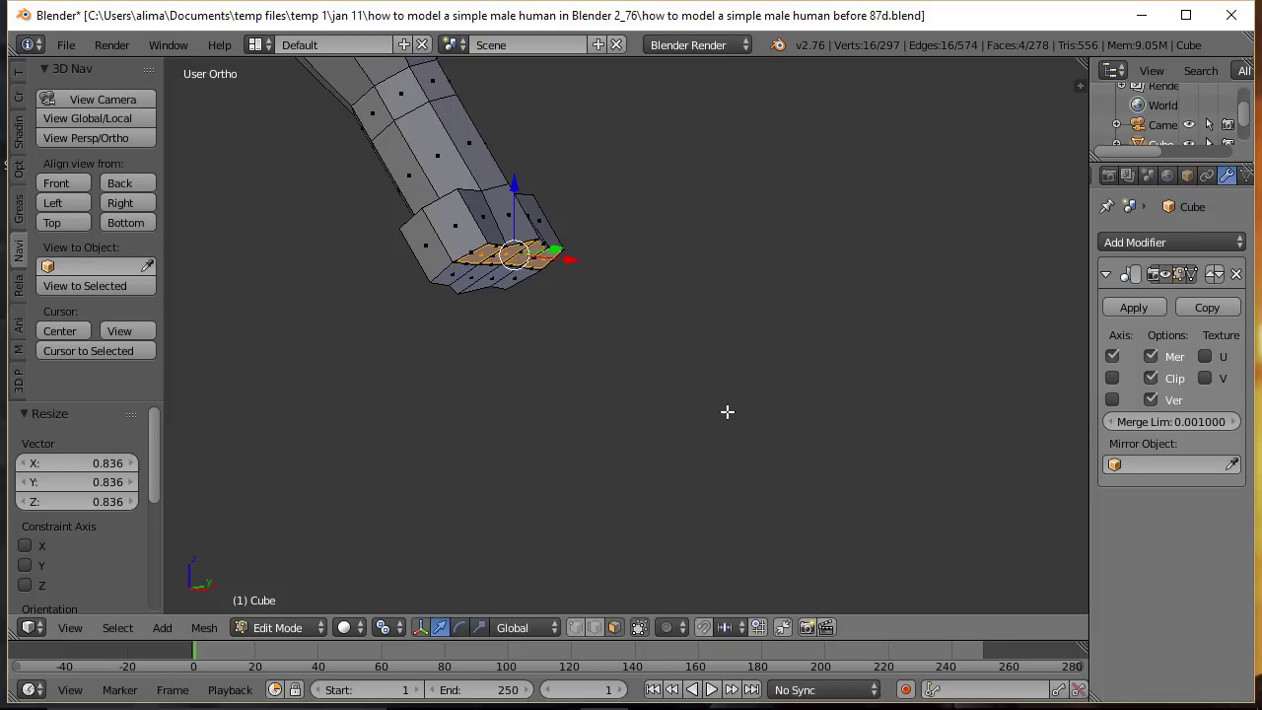
pyautogui.click(533, 632)
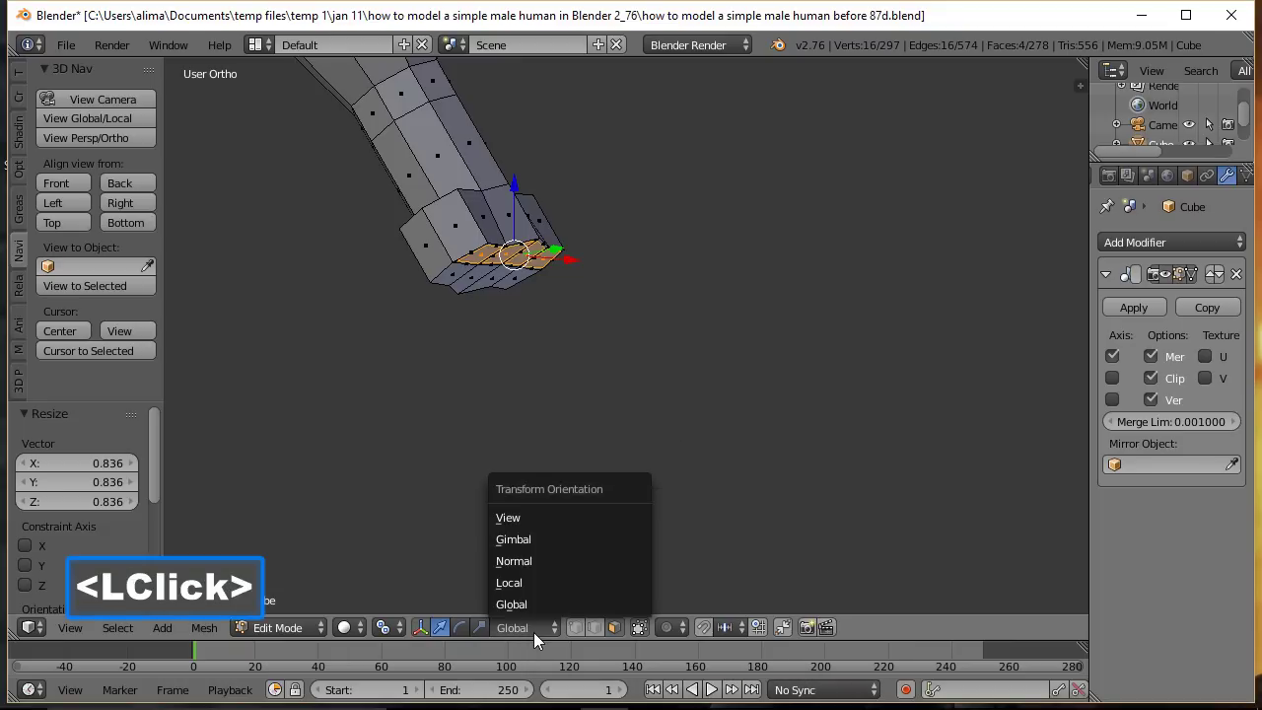
pyautogui.click(538, 561)
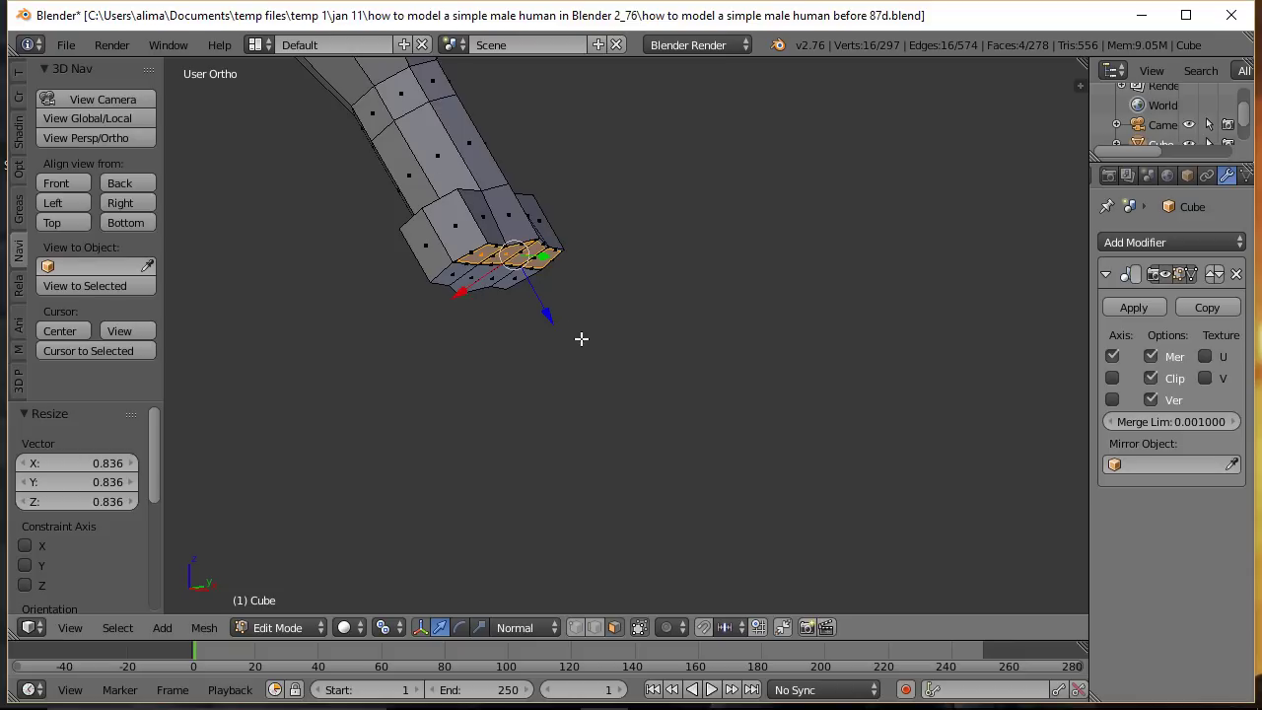
pyautogui.moveTo(550, 313); pyautogui.dragTo(556, 325)
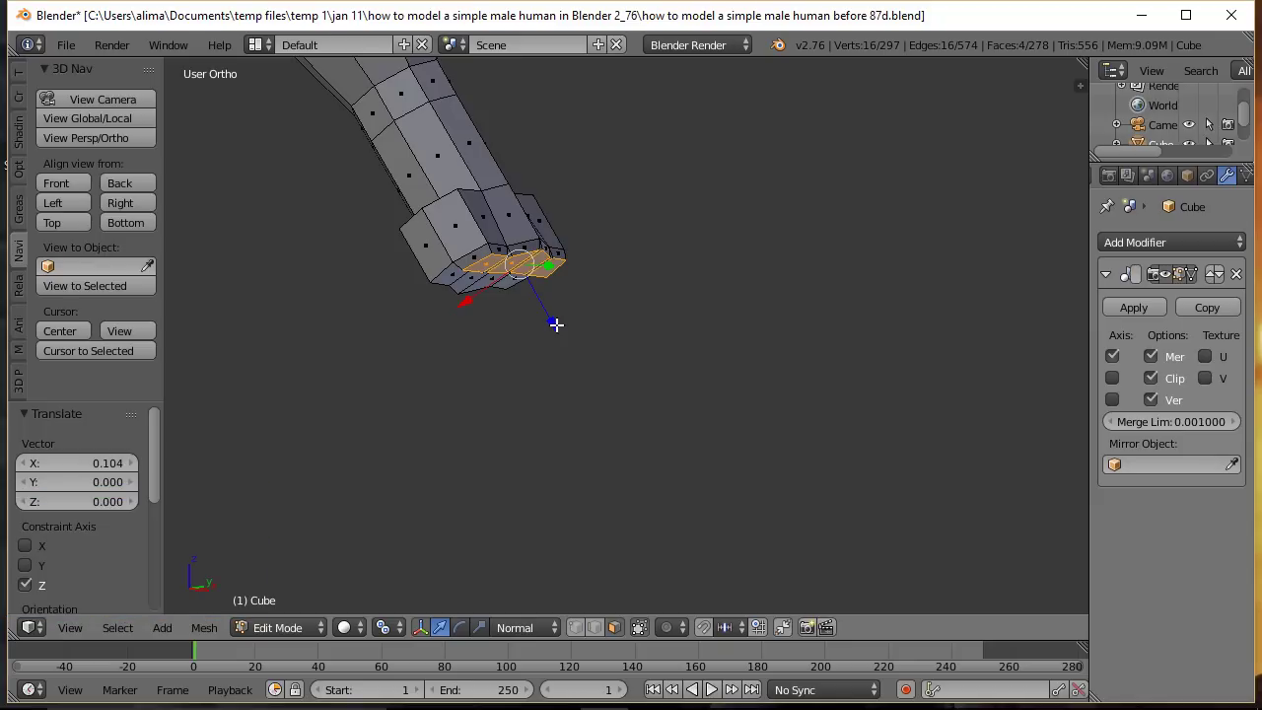
# Step: Extrude the four selected finger faces outward along their normal by 1.498 to form the fingers
pyautogui.press('e')
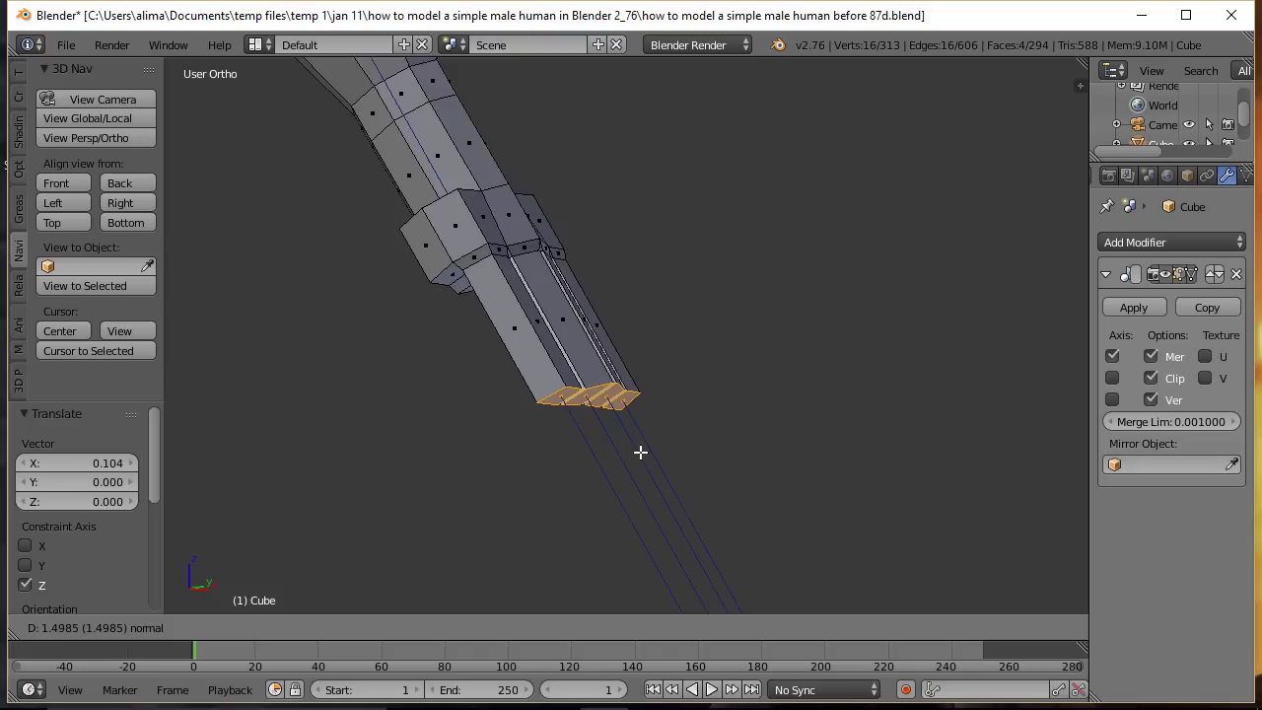
pyautogui.click(640, 452)
# Step: Keep only the two middle fingertip faces selected, move them outward along their normal by 0.268, and save as version 88e
pyautogui.moveTo(700, 339); pyautogui.dragTo(572, 336, button='middle')
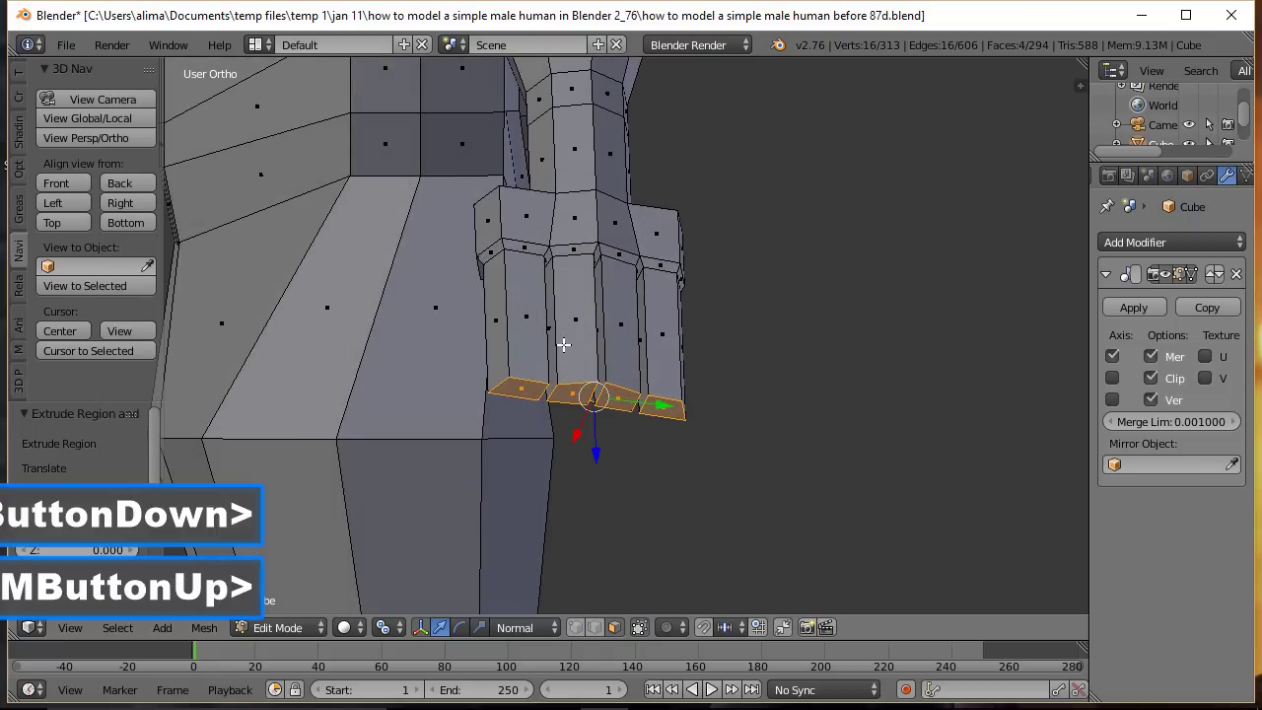
pyautogui.keyDown('shift'); pyautogui.click(527, 391); pyautogui.keyUp('shift')
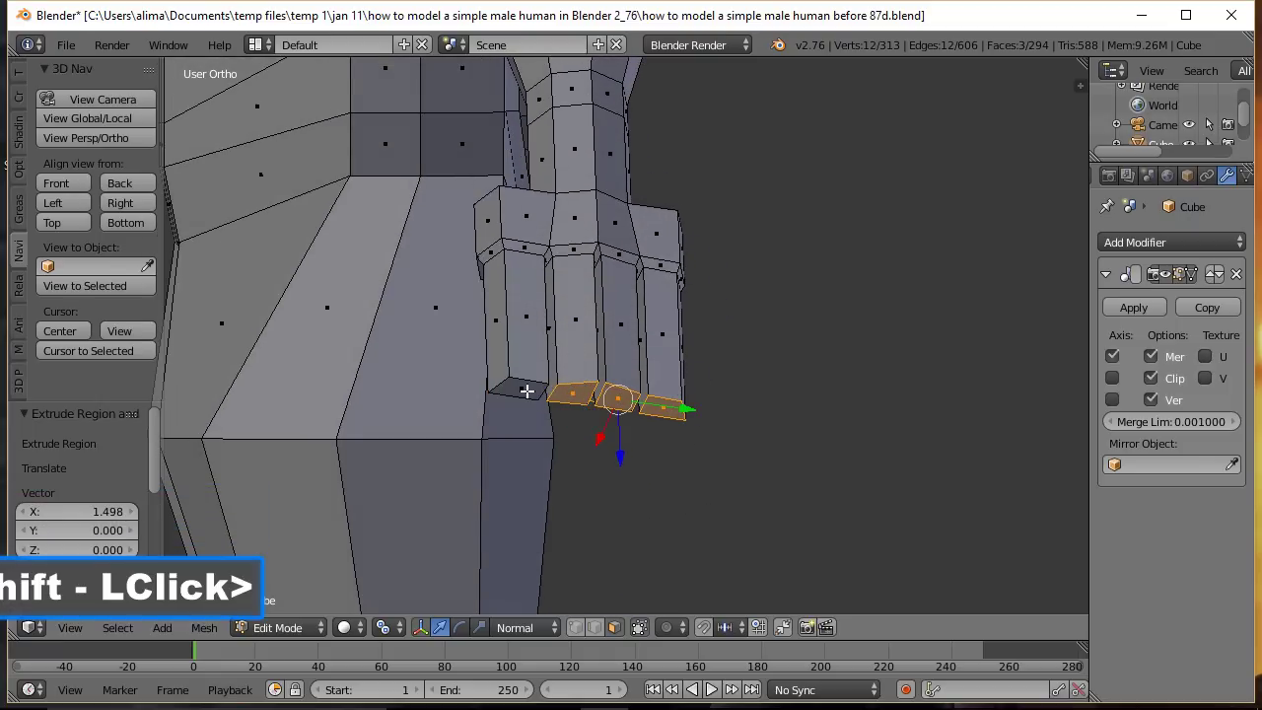
pyautogui.keyDown('shift'); pyautogui.click(658, 415); pyautogui.keyUp('shift')
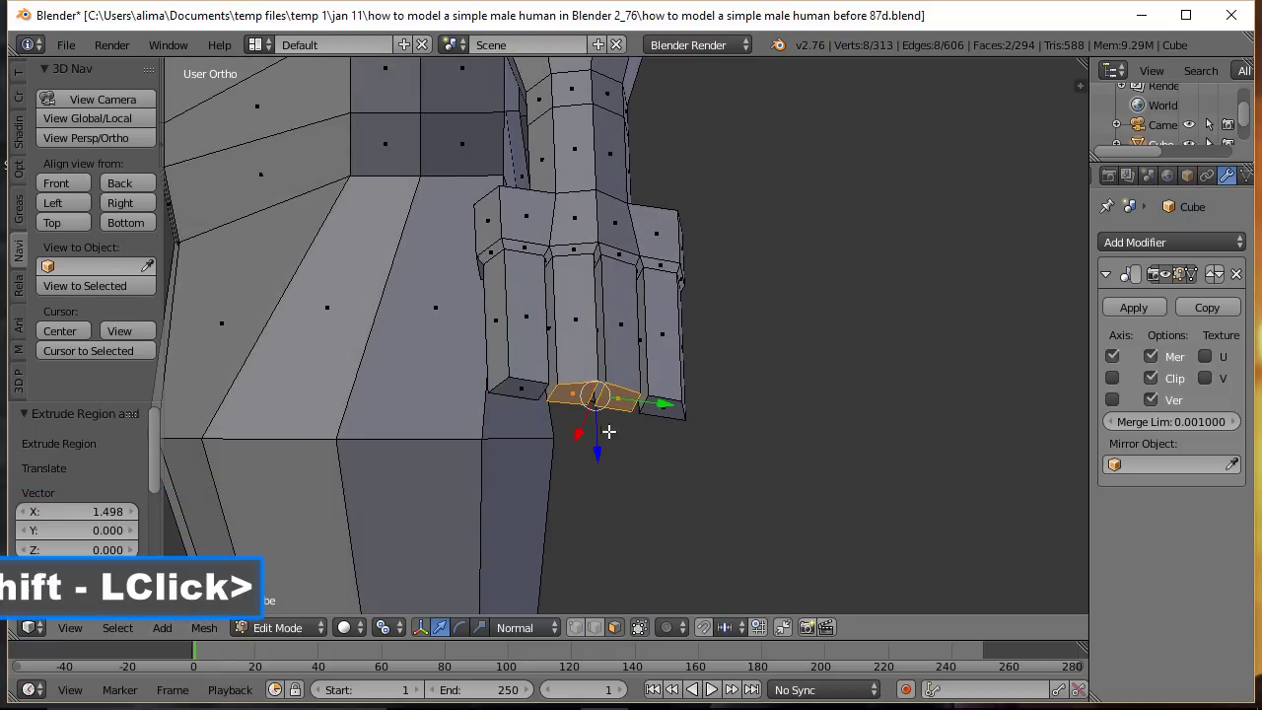
pyautogui.press('e')
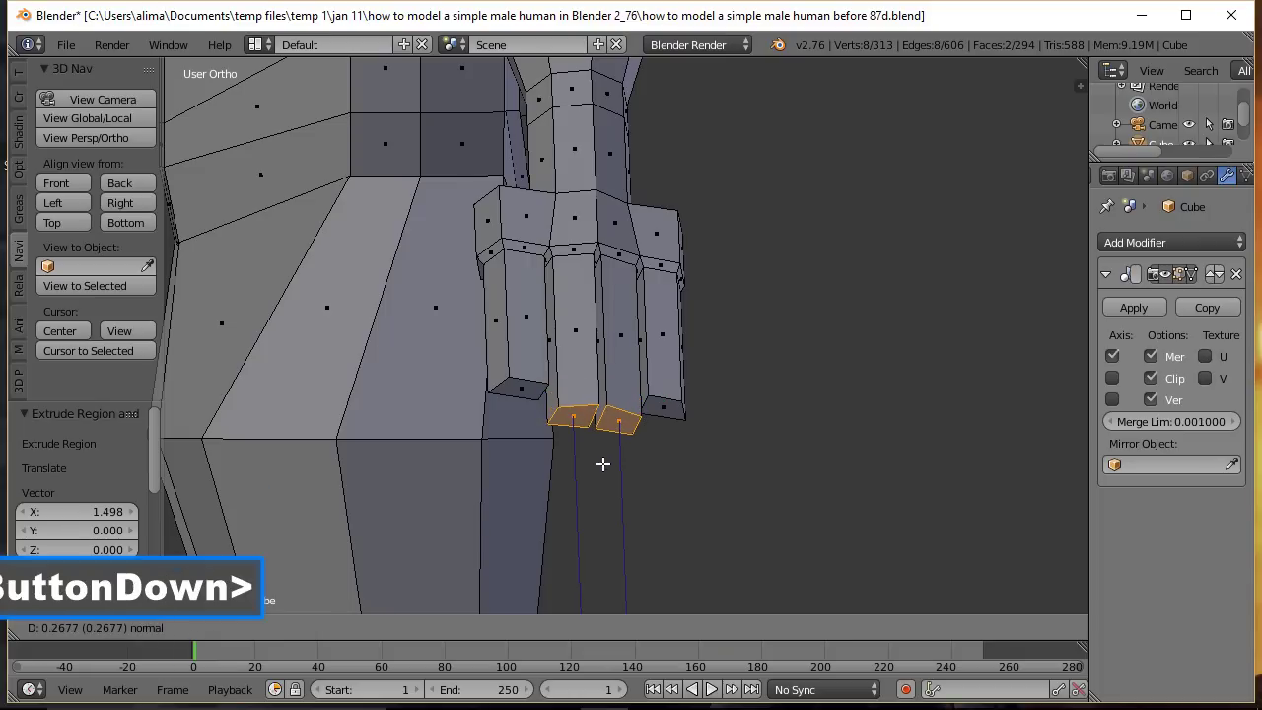
pyautogui.click(604, 464)
pyautogui.moveTo(454, 421); pyautogui.dragTo(566, 440, button='middle')
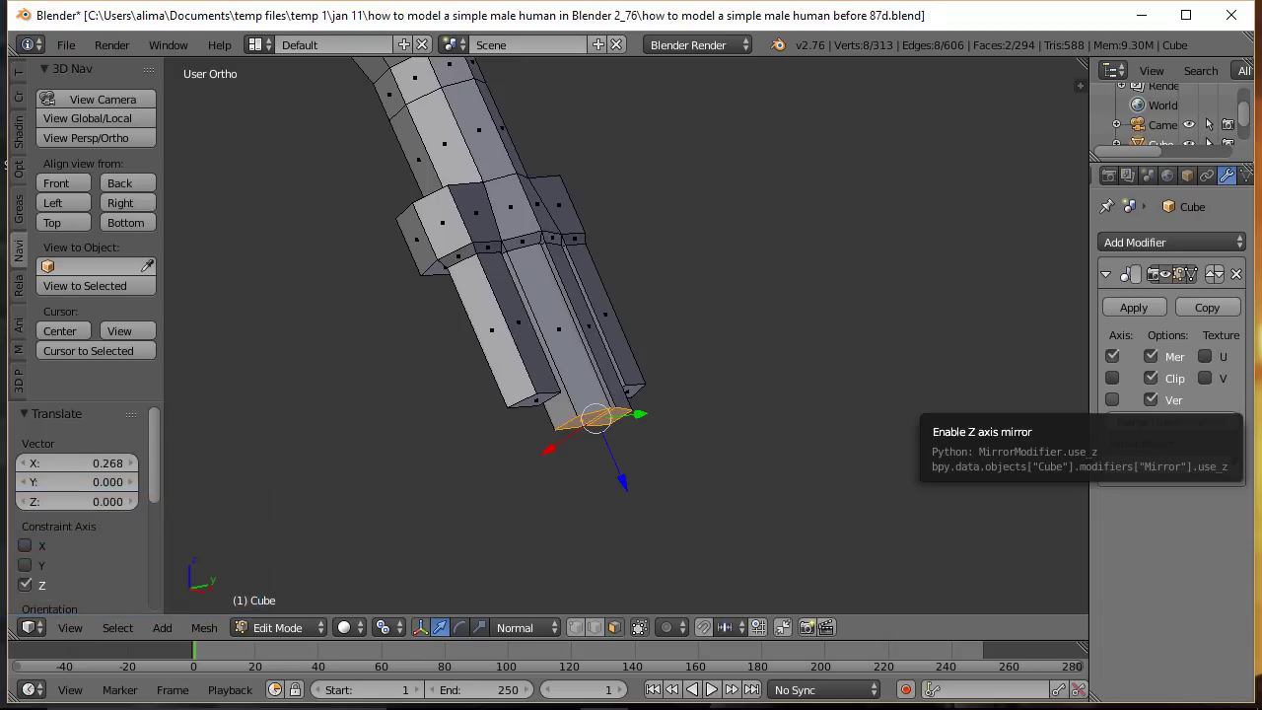
pyautogui.click(845, 203)
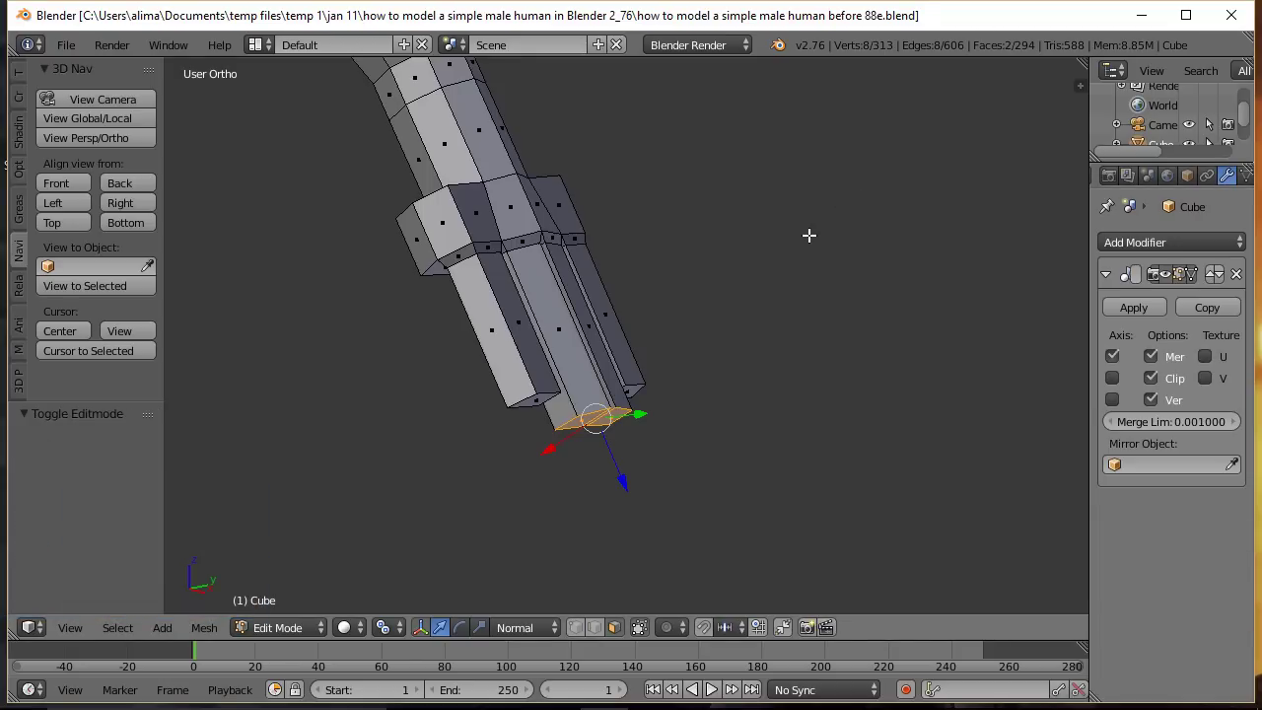
# Step: Deselect everything and add two evenly spaced loop cuts around the frontmost finger, without sliding them
pyautogui.press('a')
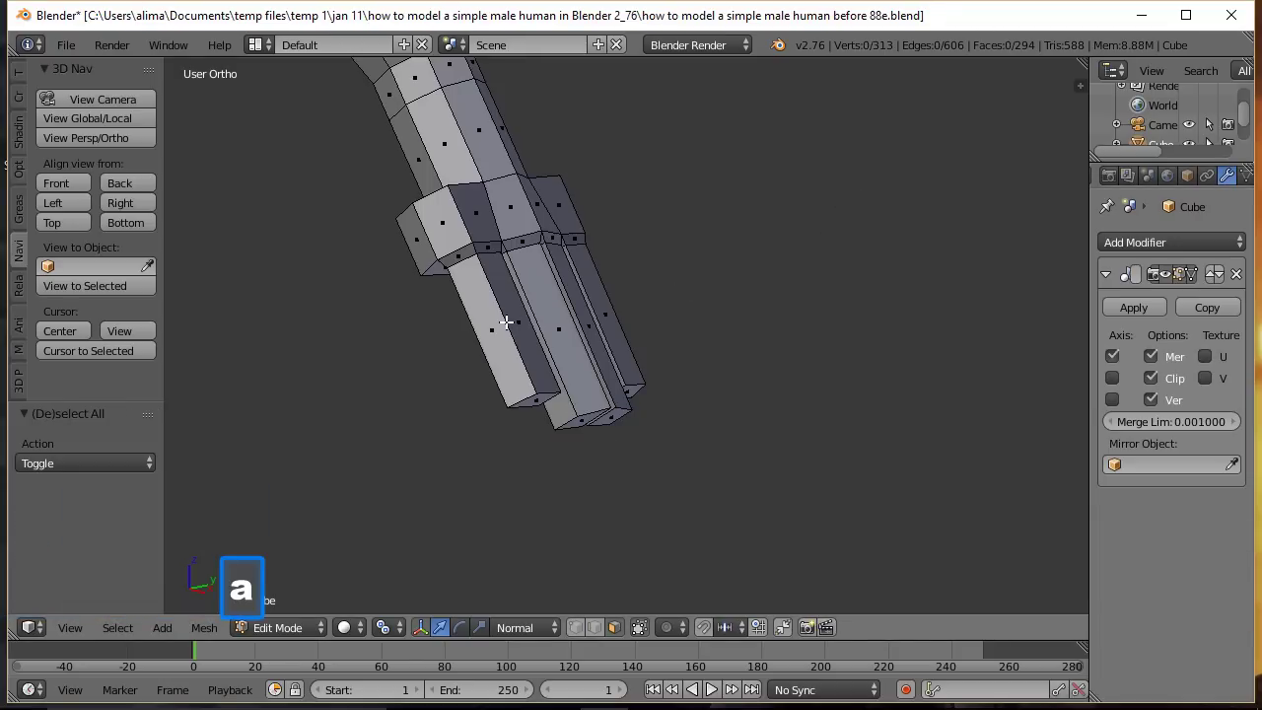
pyautogui.press('ctrl')
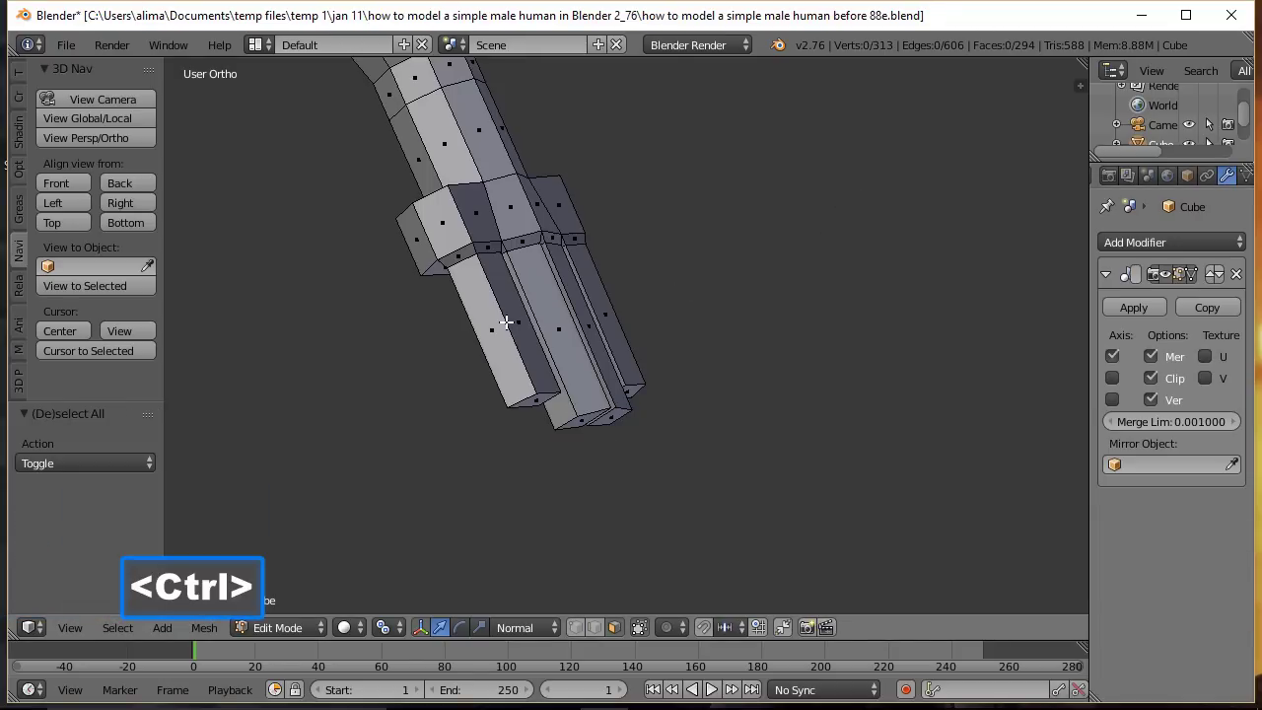
pyautogui.hotkey('ctrl', 'r')
pyautogui.scroll(1, 505, 323)
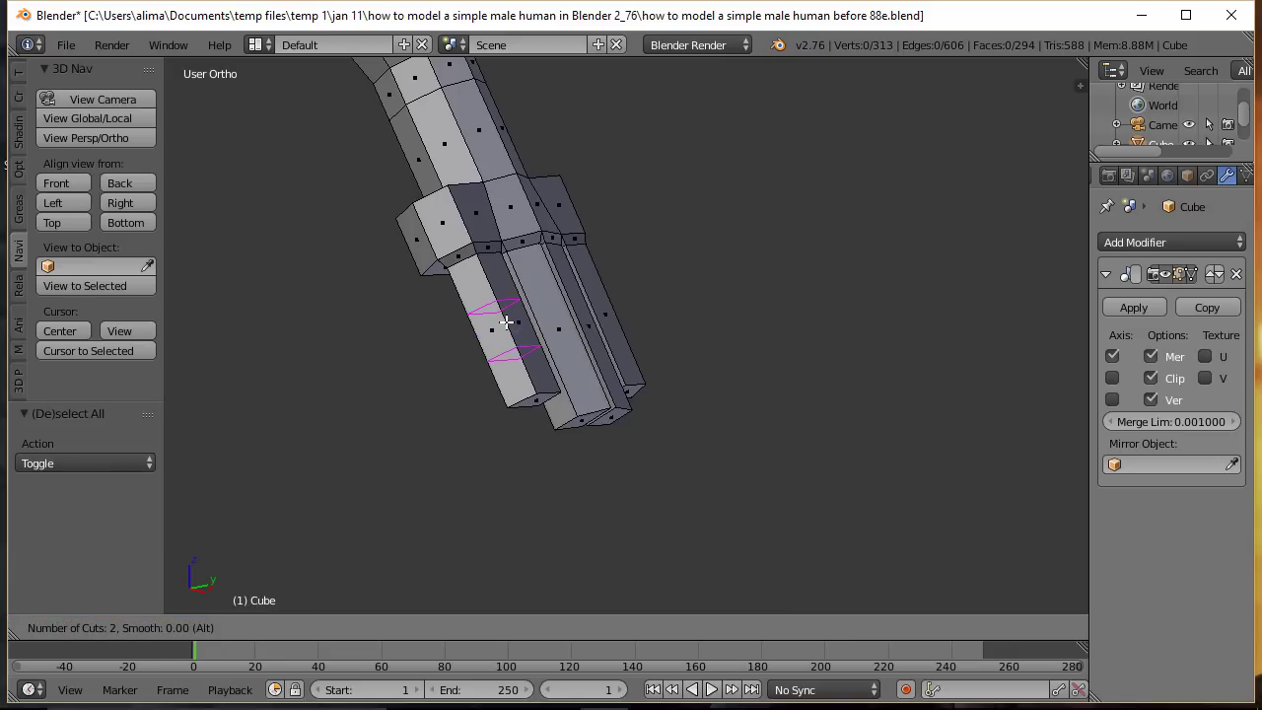
pyautogui.click(505, 324)
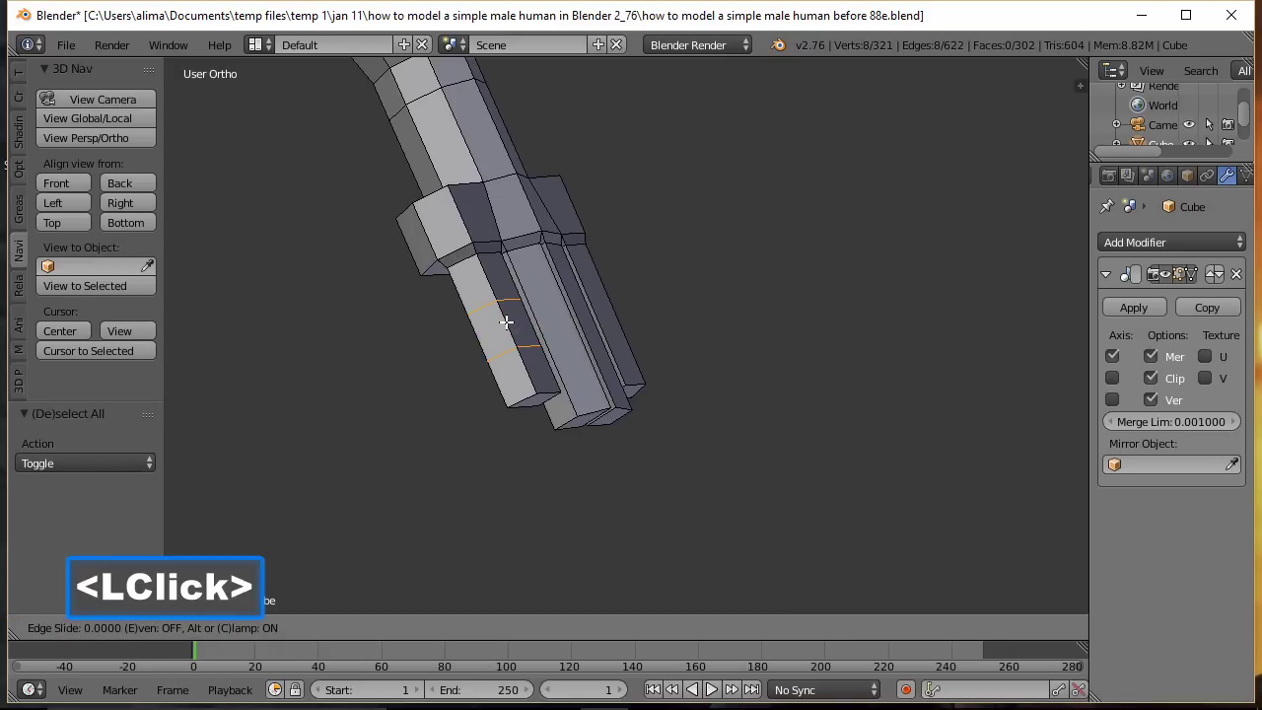
pyautogui.click(505, 324)
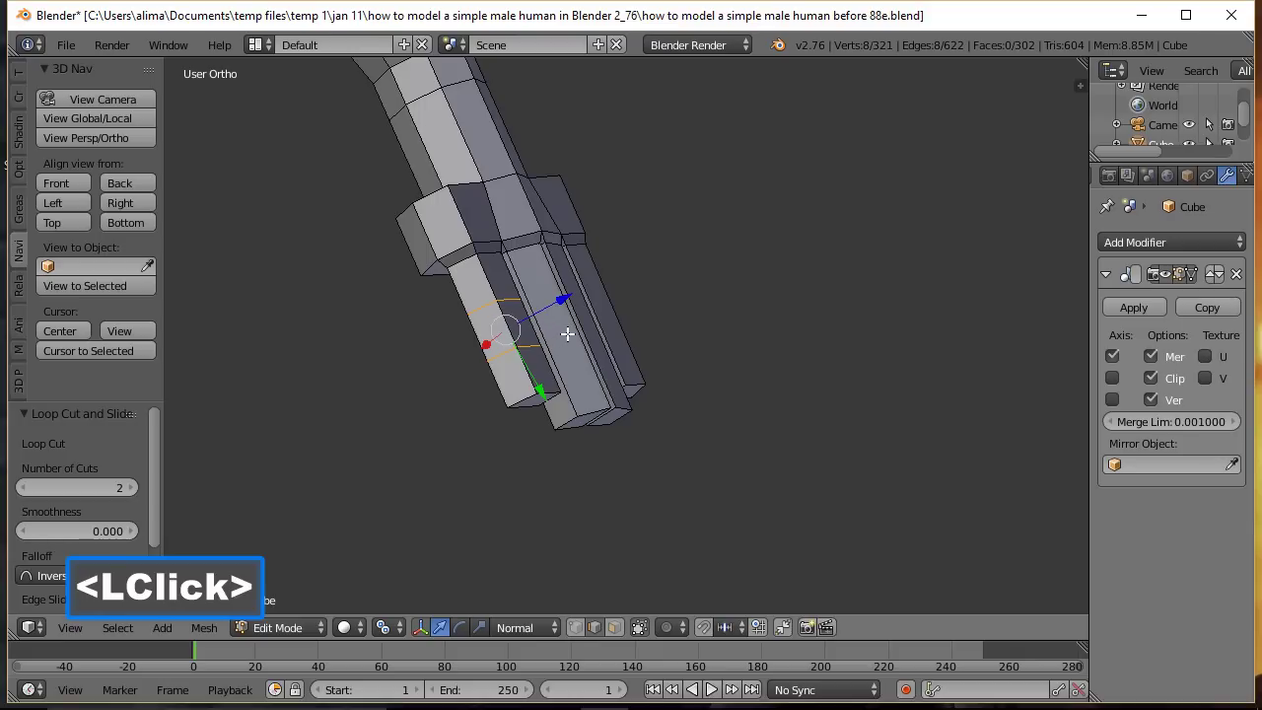
# Step: Add two evenly spaced loop cuts around the second finger from the front
pyautogui.press('a')
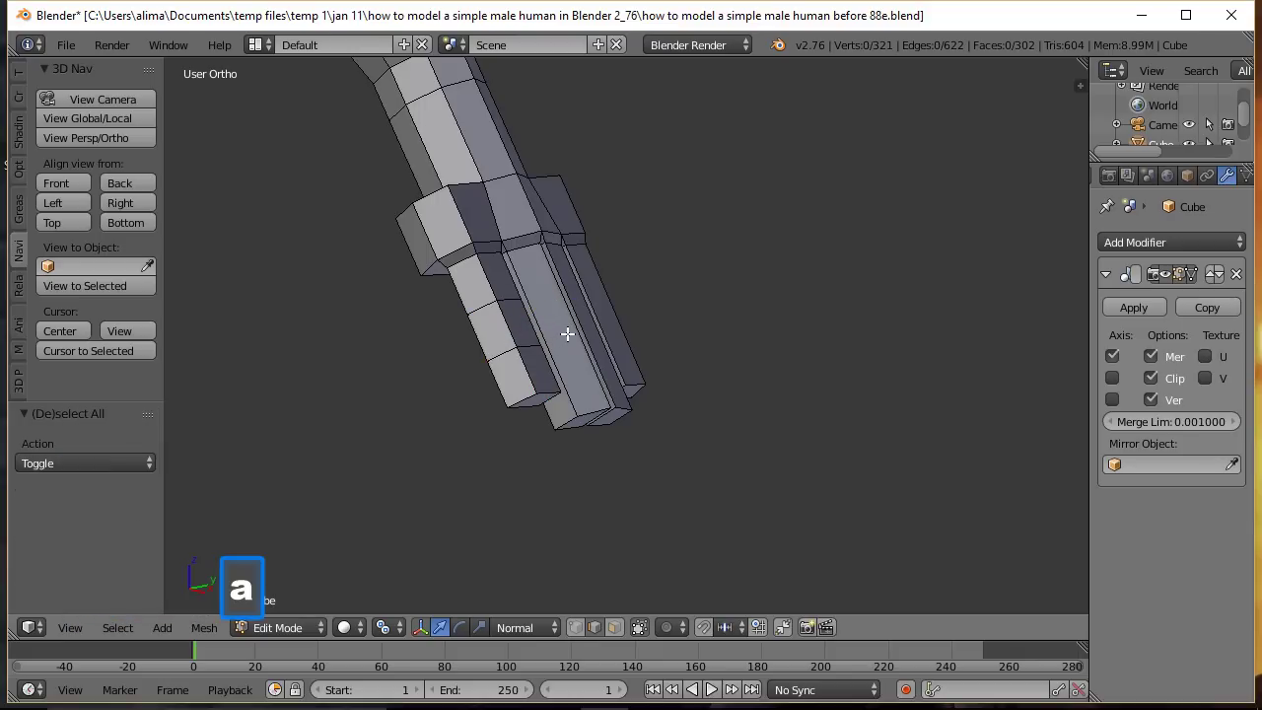
pyautogui.press('ctrl')
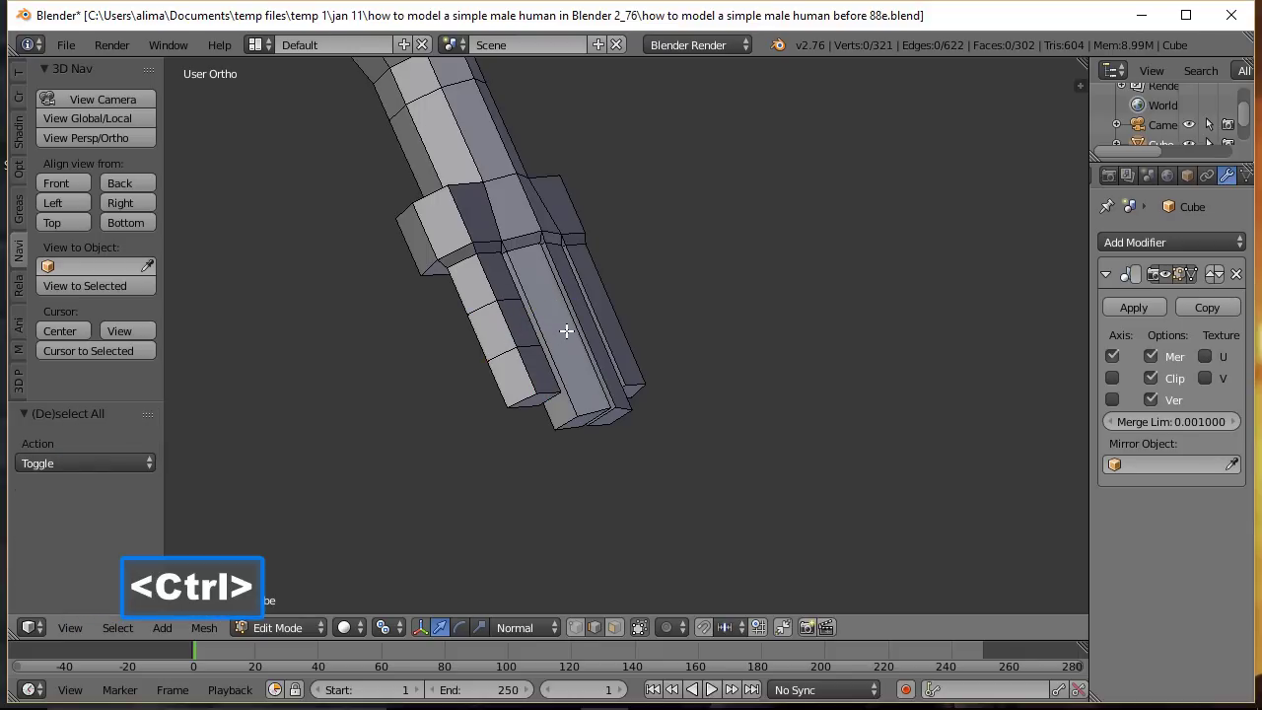
pyautogui.hotkey('ctrl', 'r')
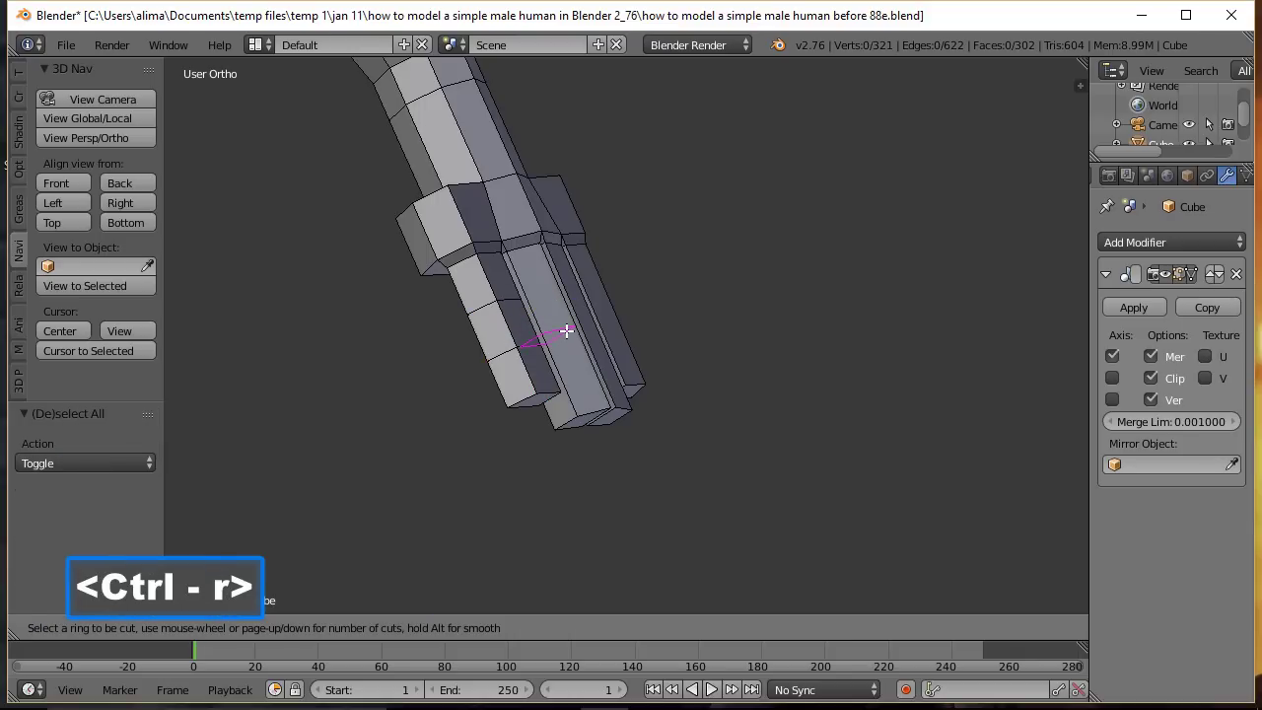
pyautogui.scroll(1, 567, 331)
pyautogui.click(567, 332)
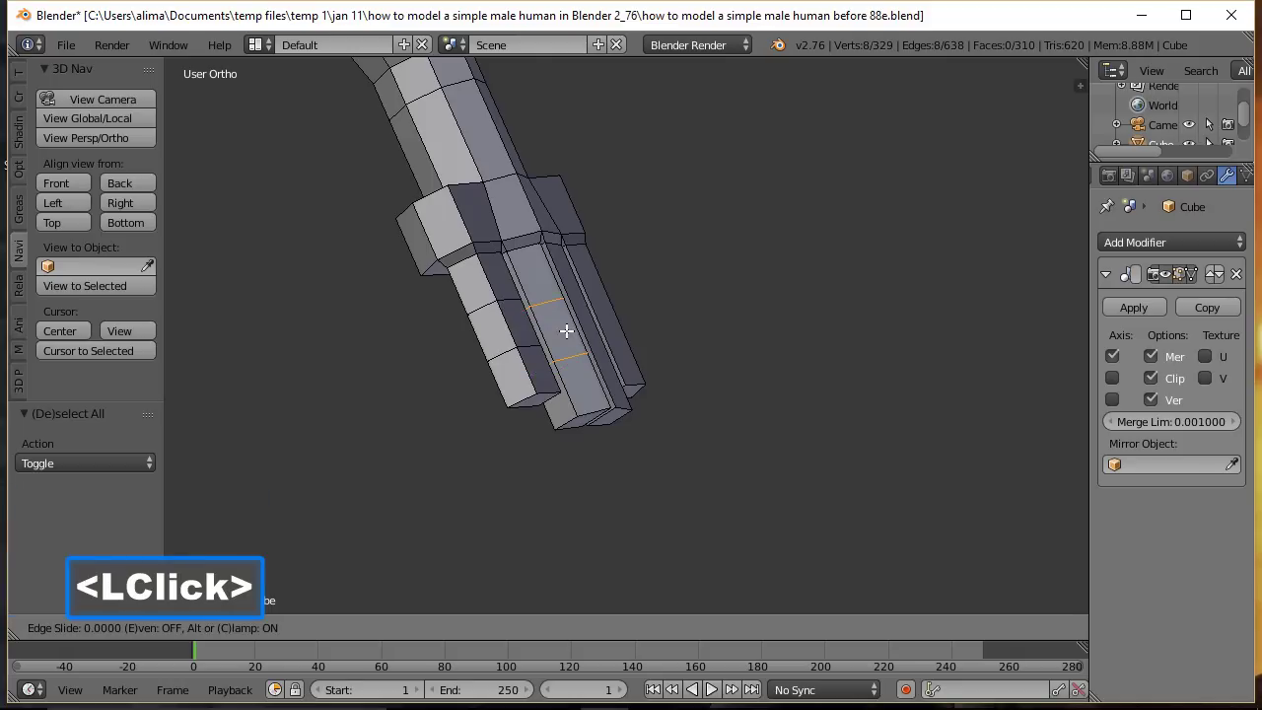
pyautogui.click(567, 331)
# Step: Add two evenly spaced loop cuts around the third finger from the front
pyautogui.moveTo(706, 335); pyautogui.dragTo(647, 358, button='middle')
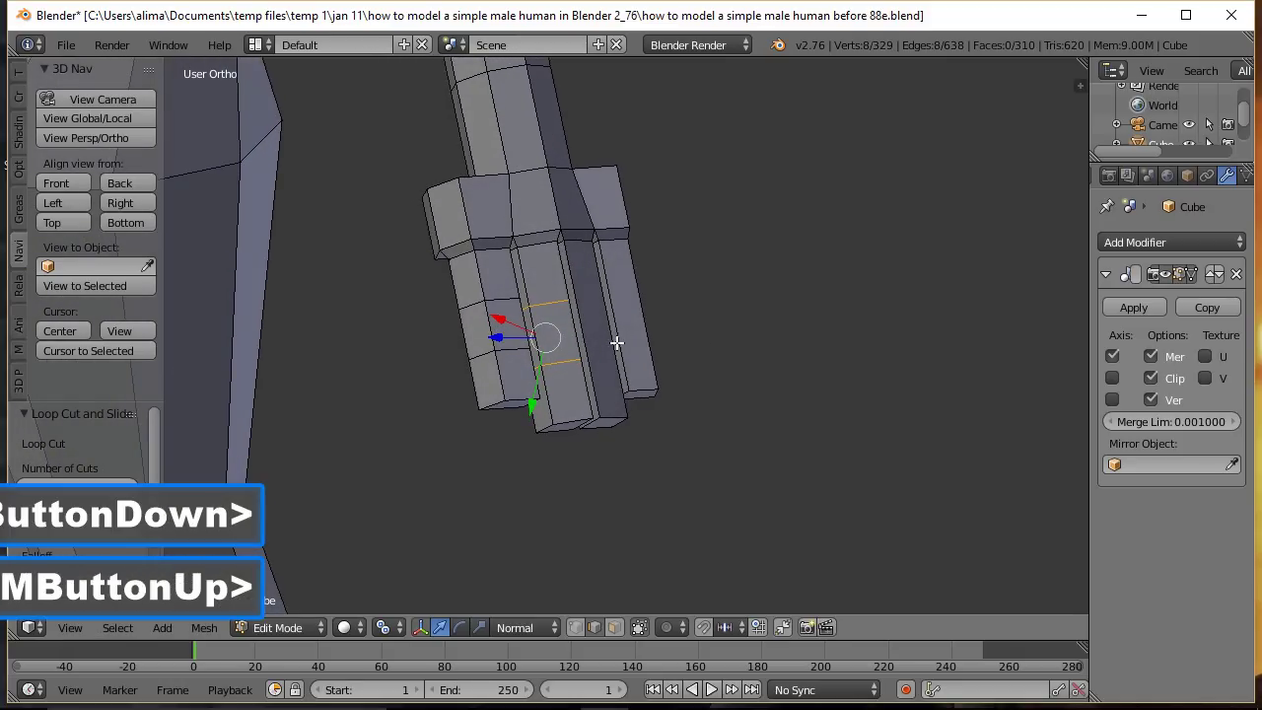
pyautogui.press('a')
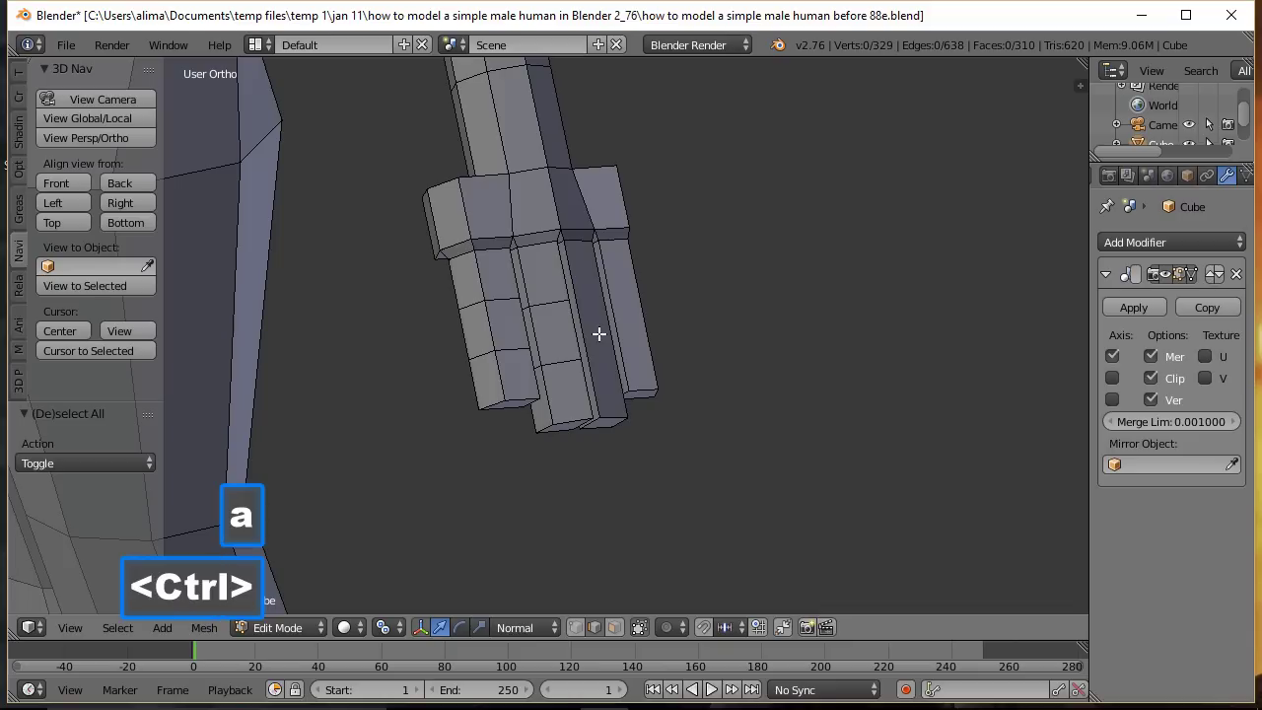
pyautogui.hotkey('ctrl', 'r')
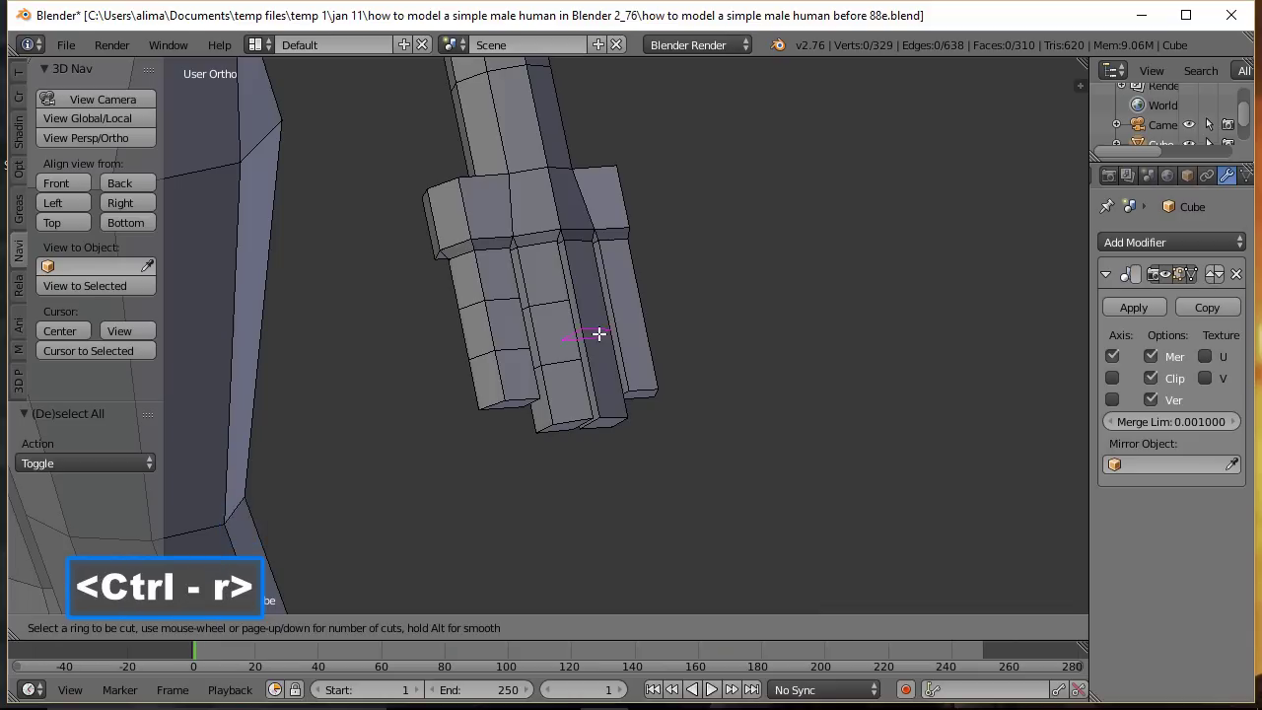
pyautogui.scroll(1, 598, 334)
pyautogui.click(599, 334)
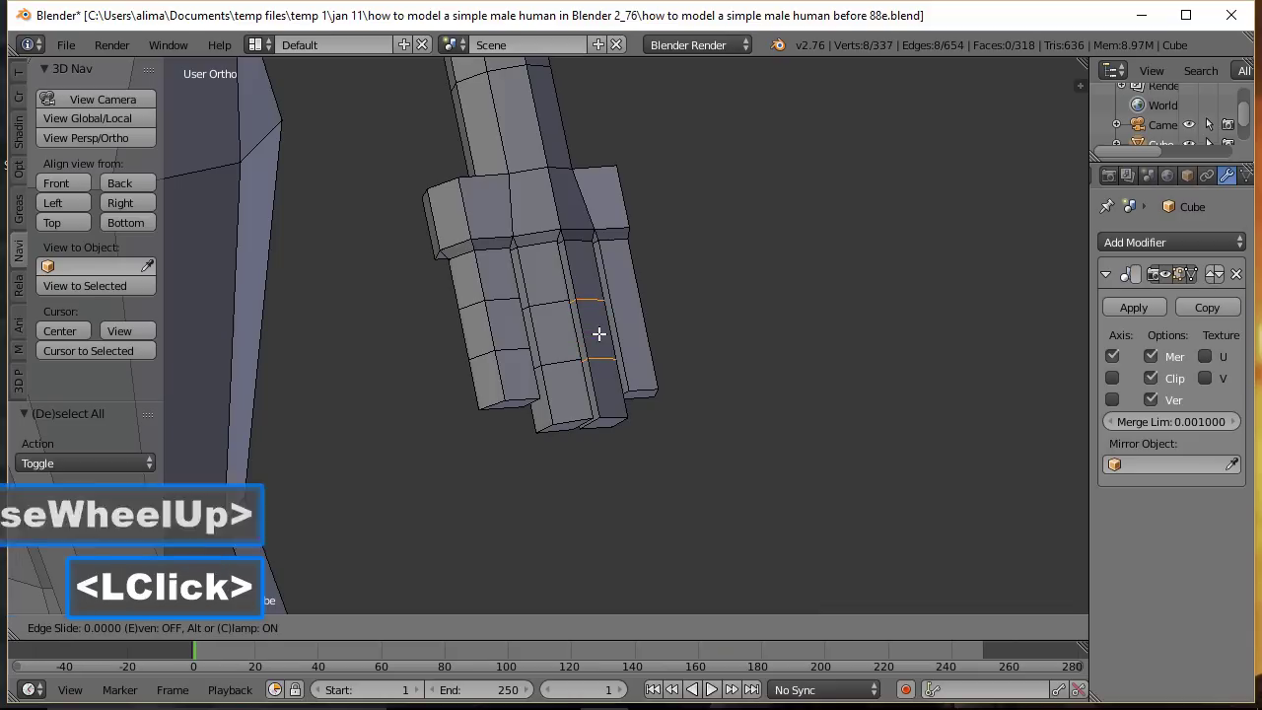
pyautogui.click(598, 334)
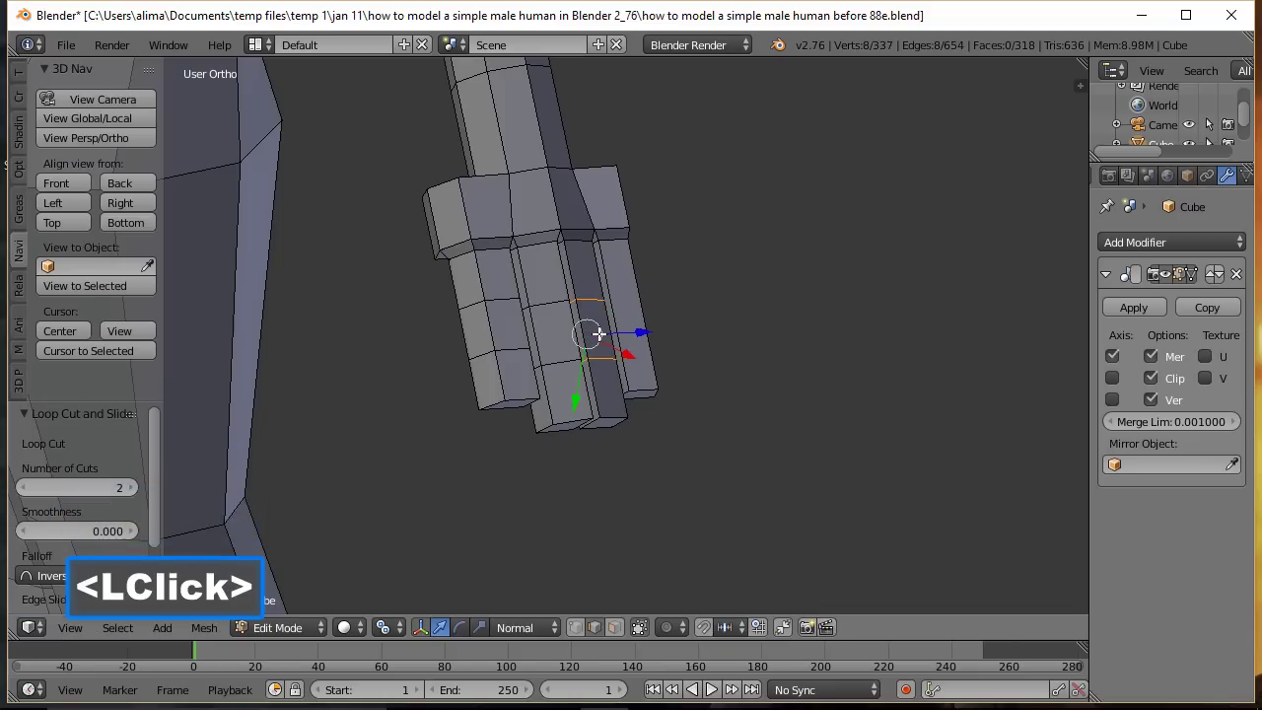
# Step: Add two evenly spaced loop cuts around the rearmost finger and save as version 89e
pyautogui.press('a')
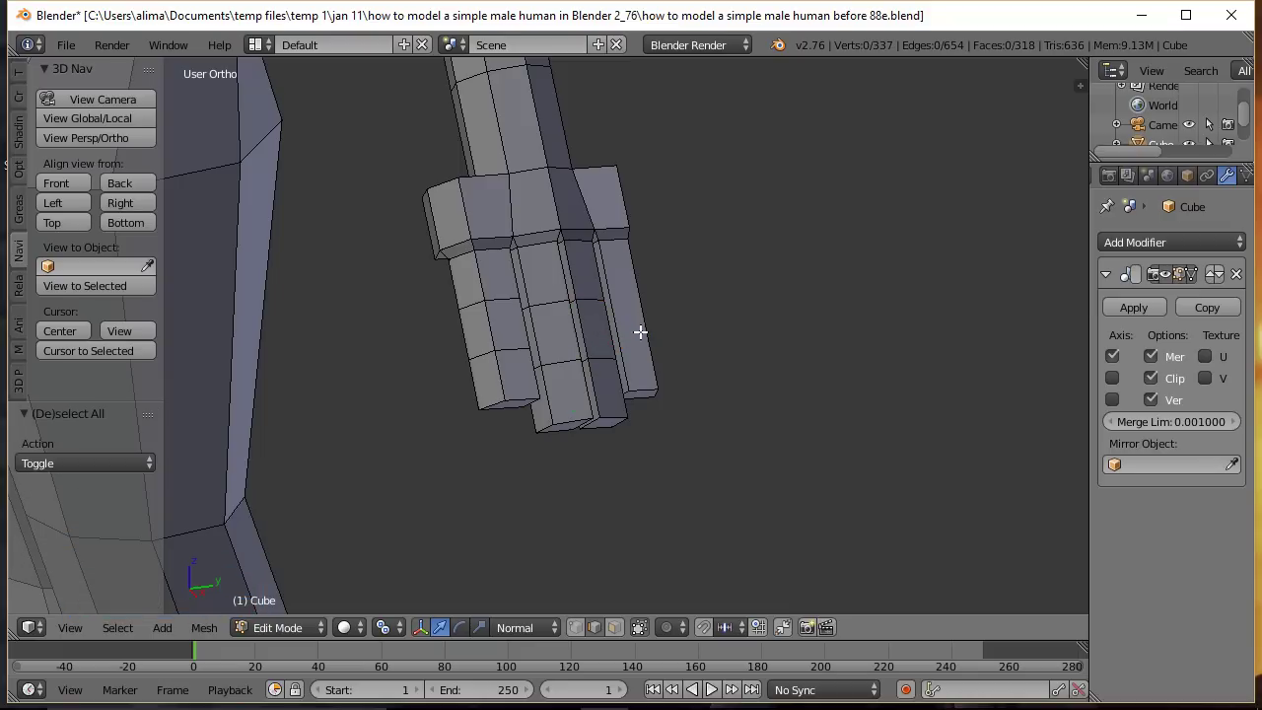
pyautogui.press('ctrl')
pyautogui.hotkey('ctrl', 'r')
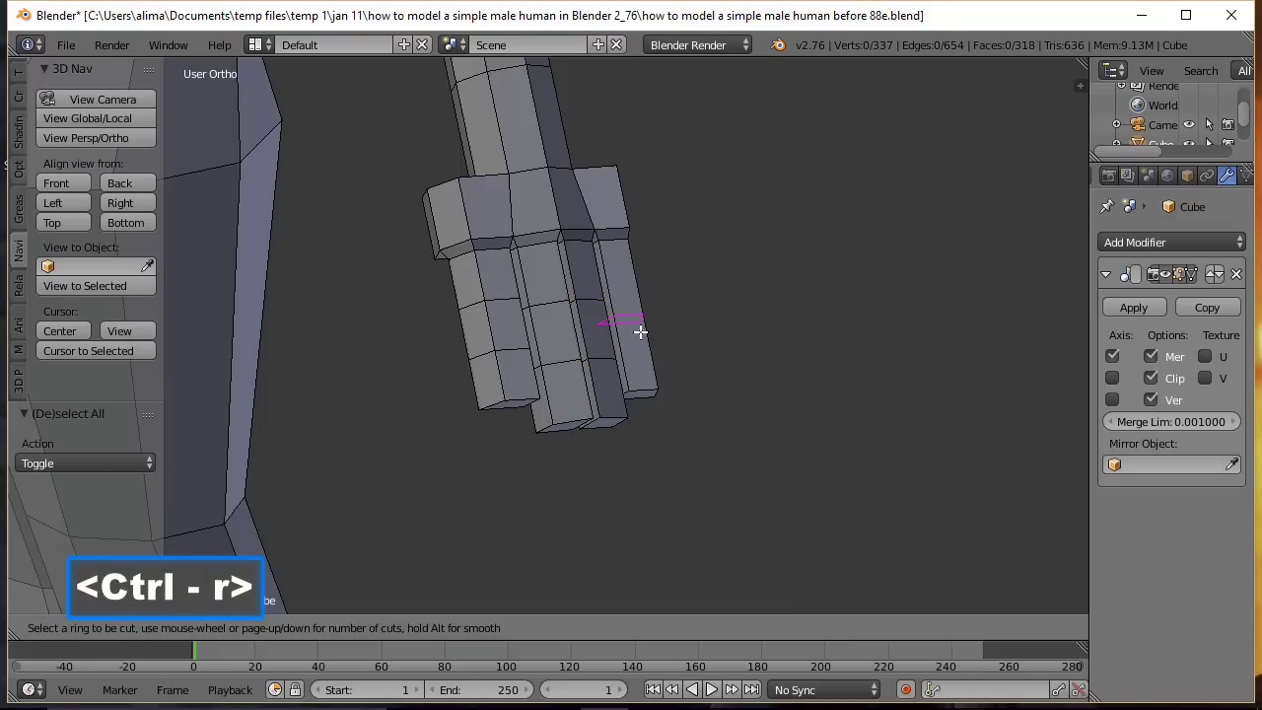
pyautogui.scroll(1, 640, 333)
pyautogui.click(639, 332)
pyautogui.click(640, 332)
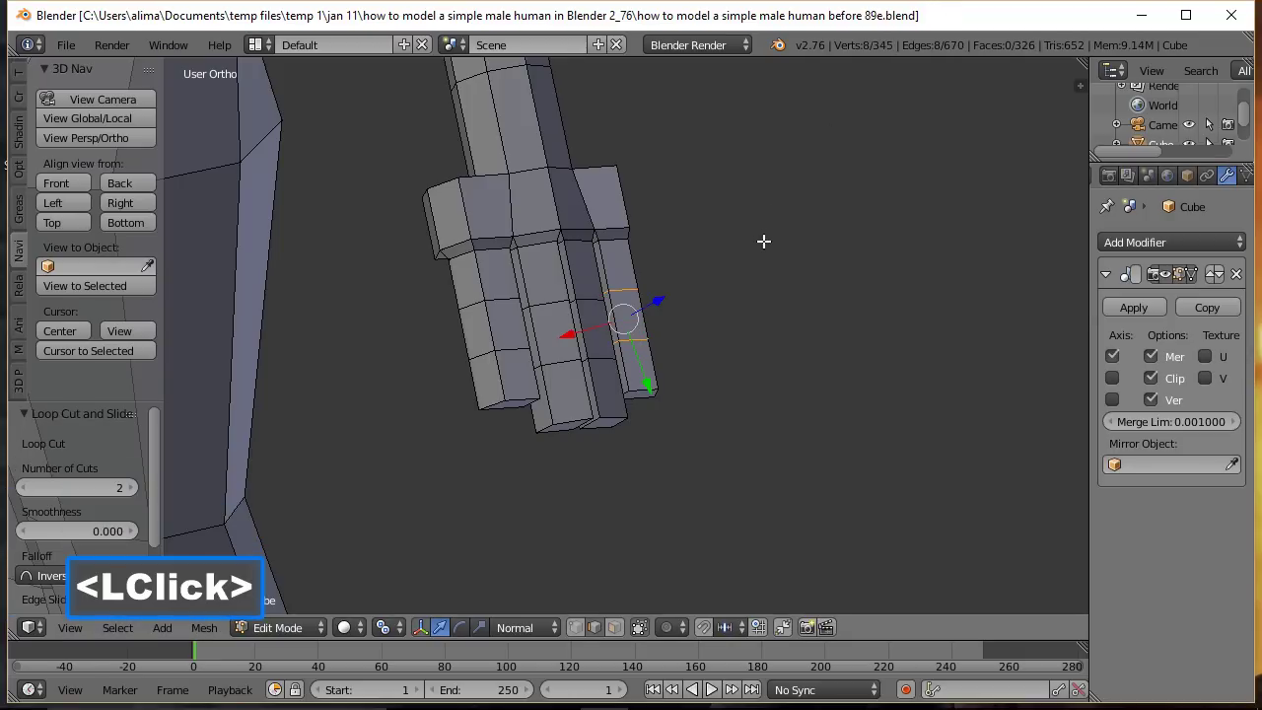
# Step: Select the full ring of eight edges where the palm joins the wrist and save as version 90e
pyautogui.press('a')
pyautogui.moveTo(672, 295); pyautogui.dragTo(752, 348, button='middle')
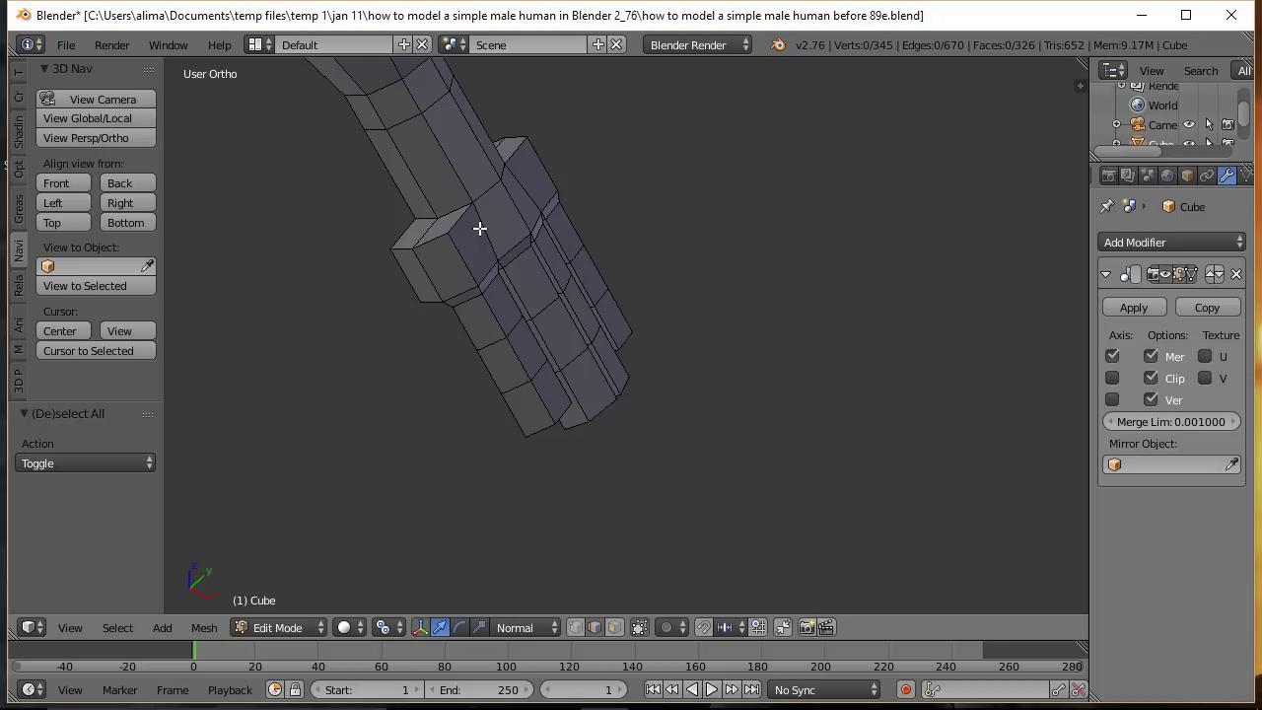
pyautogui.press('alt')
pyautogui.keyDown('alt'); pyautogui.click(451, 209); pyautogui.keyUp('alt')
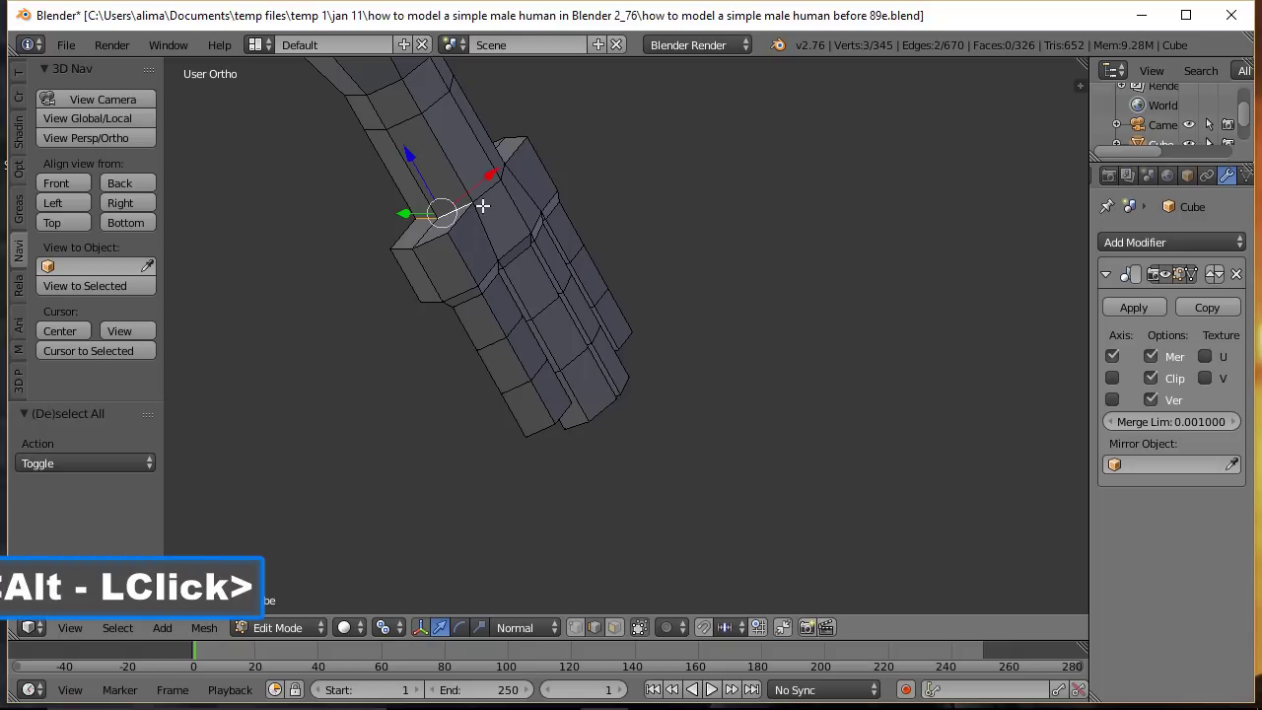
pyautogui.keyDown('alt'); pyautogui.click(487, 198); pyautogui.keyUp('alt')
pyautogui.moveTo(619, 187); pyautogui.dragTo(307, 196, button='middle')
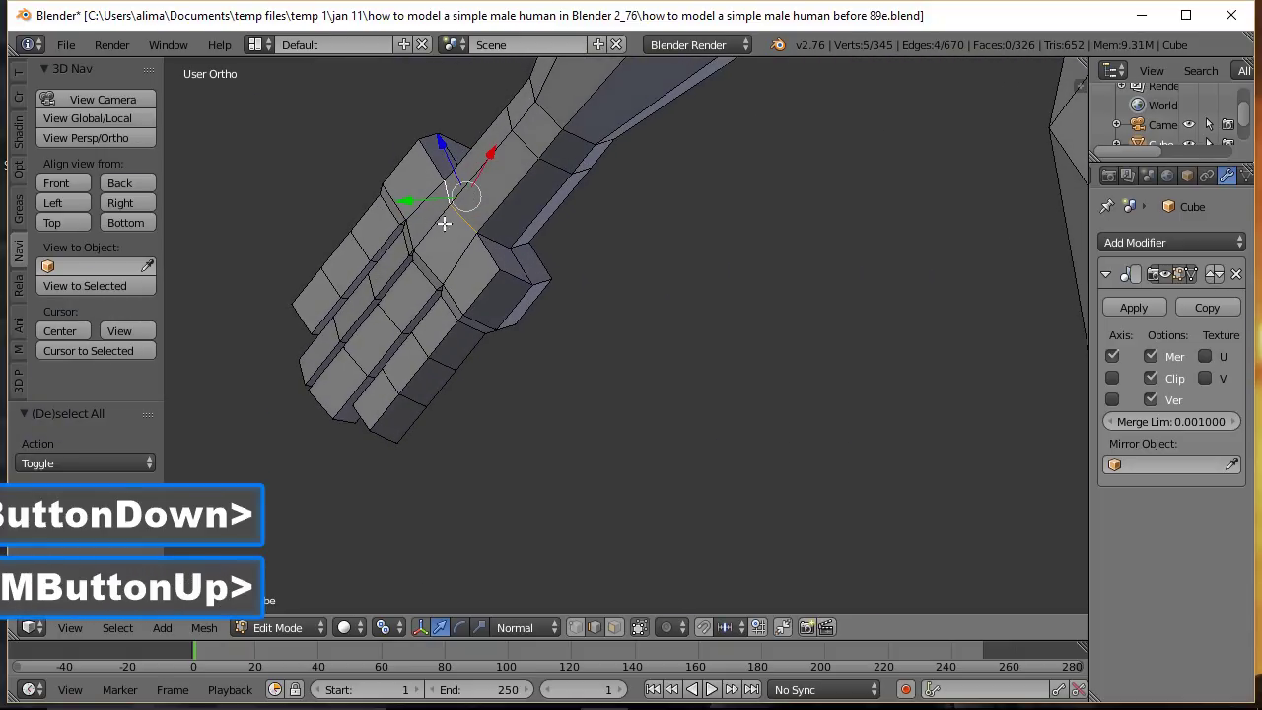
pyautogui.keyDown('alt'); pyautogui.click(494, 242); pyautogui.keyUp('alt')
pyautogui.moveTo(681, 338); pyautogui.dragTo(454, 252, button='middle')
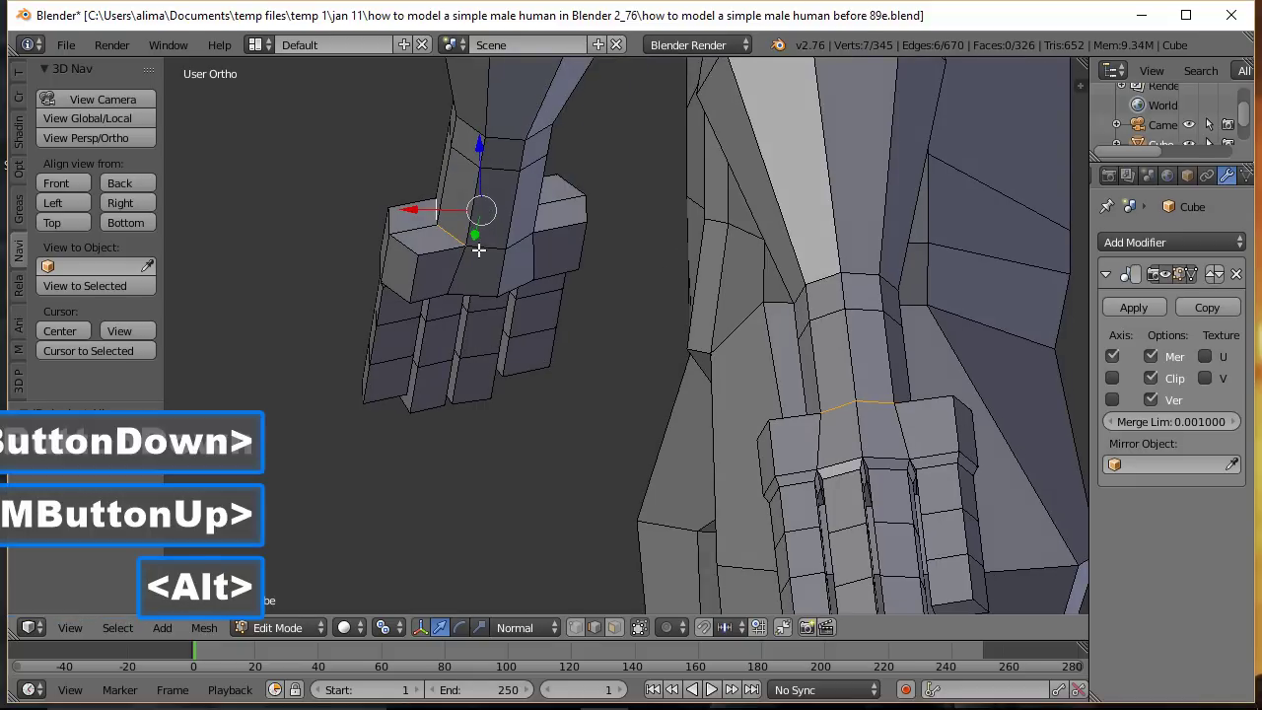
pyautogui.keyDown('alt'); pyautogui.click(487, 247); pyautogui.keyUp('alt')
pyautogui.moveTo(302, 228); pyautogui.dragTo(750, 296, button='middle')
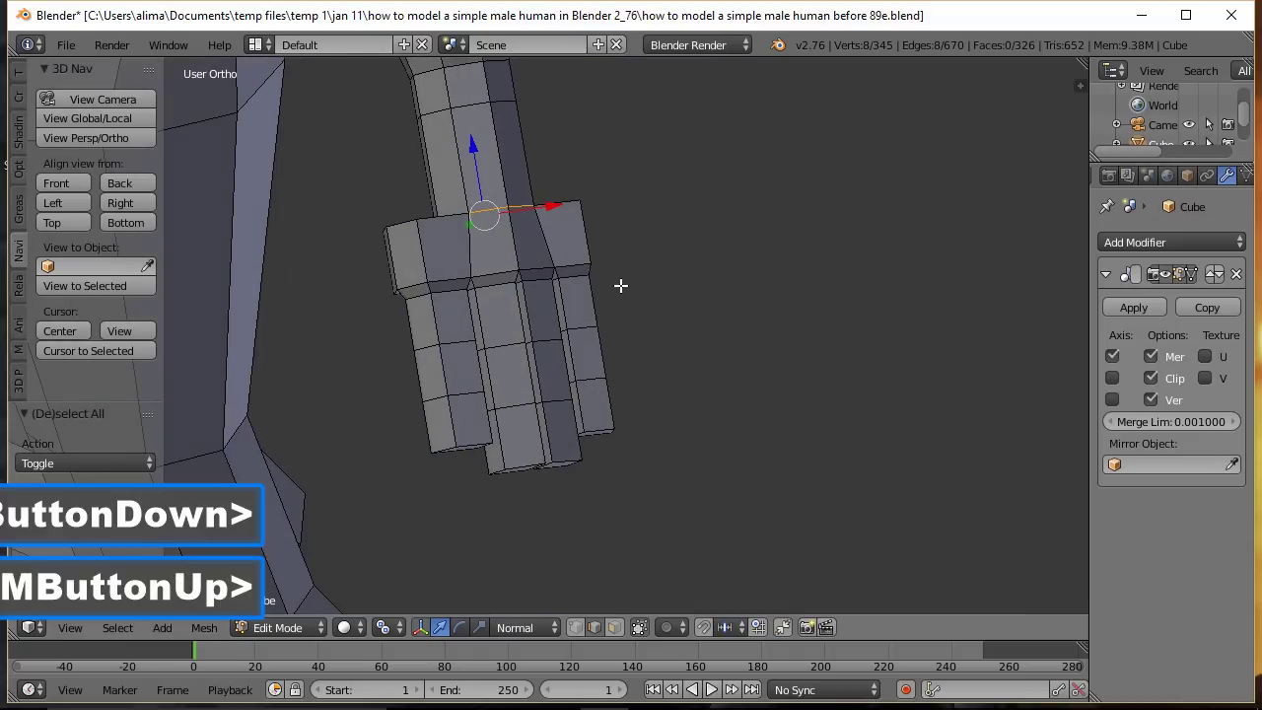
pyautogui.moveTo(375, 273); pyautogui.dragTo(502, 320, button='middle')
pyautogui.scroll(-2, 502, 320)
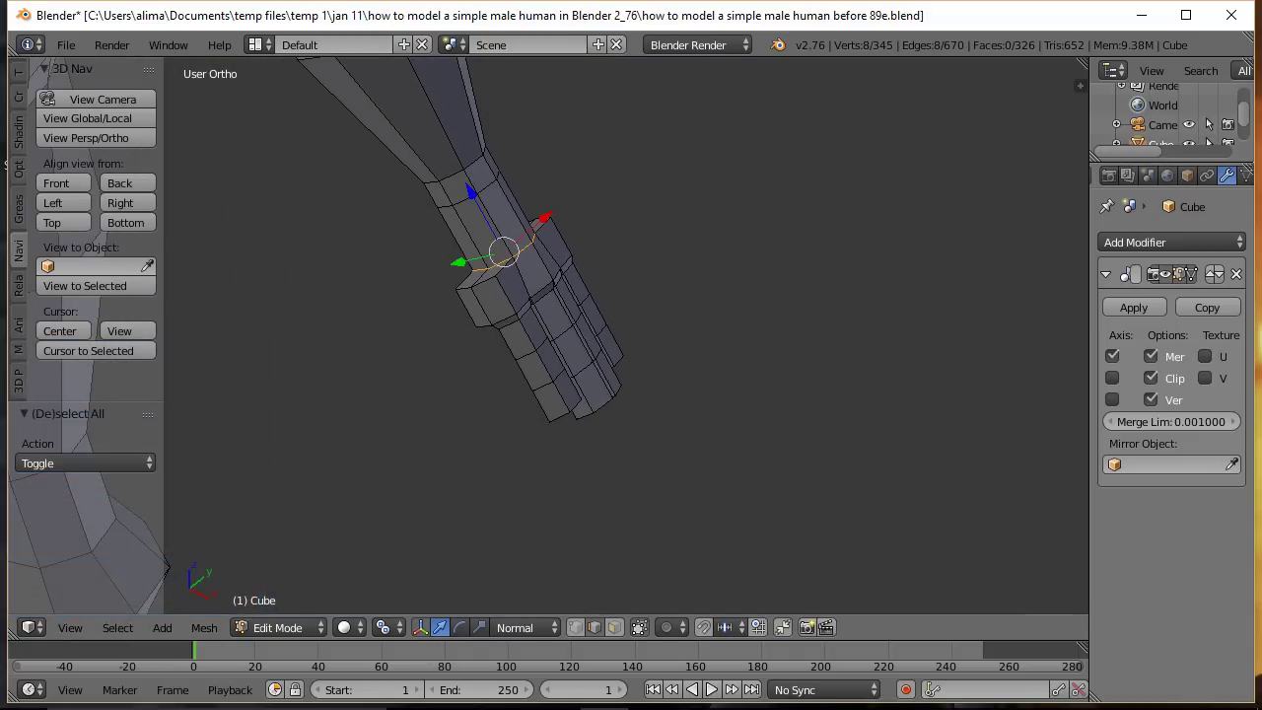
pyautogui.click(724, 160)
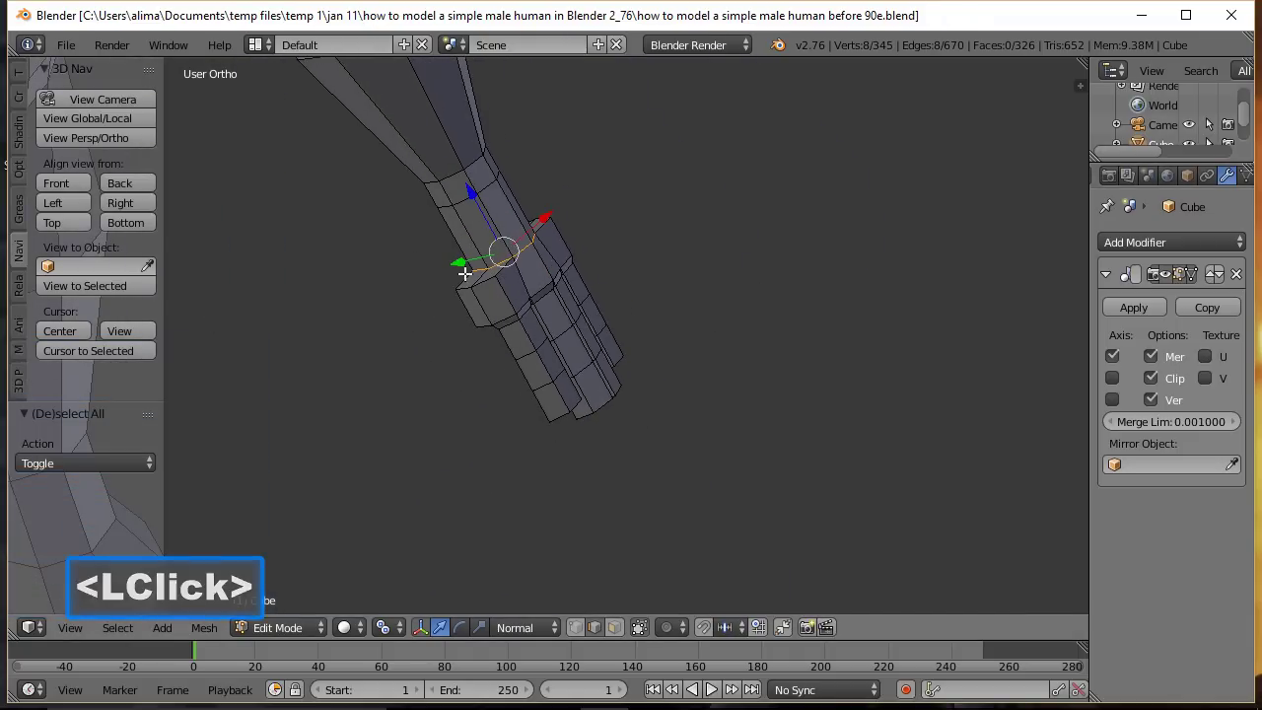
# Step: Move the selected wrist edge ring up the forearm along its normal by 0.731 and save as version 91e
pyautogui.moveTo(475, 201); pyautogui.dragTo(450, 158)
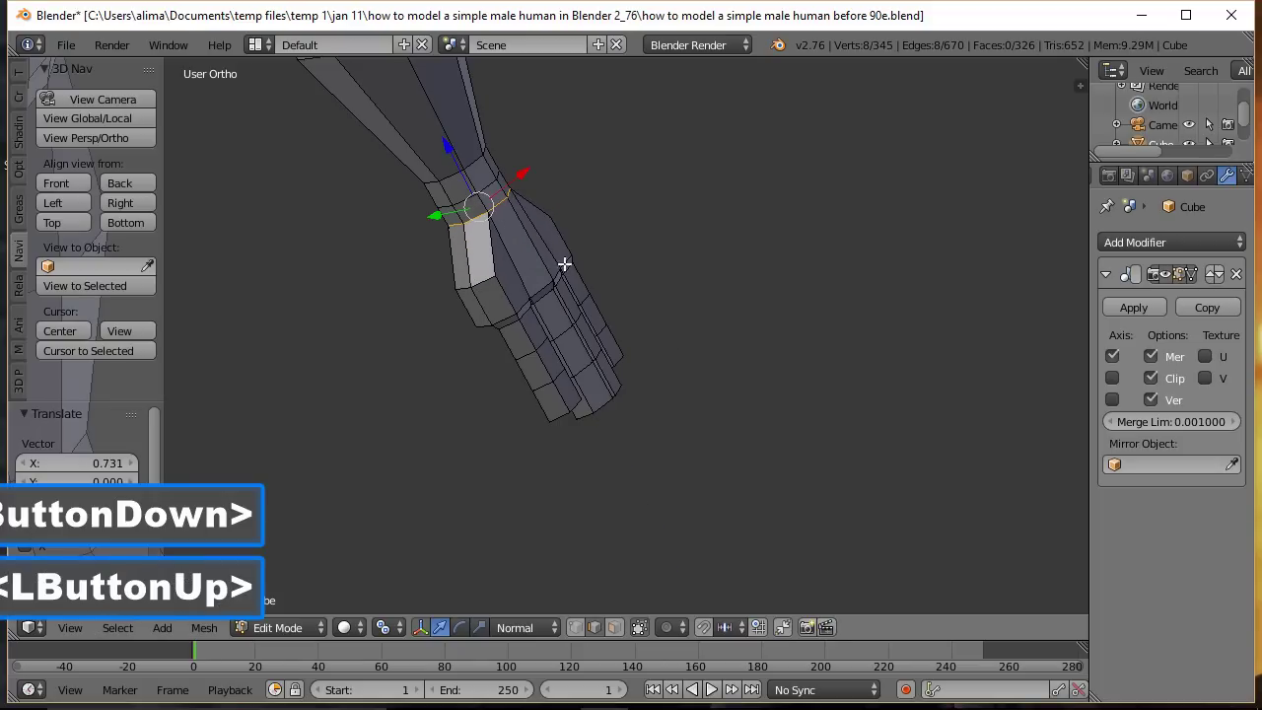
pyautogui.hotkey('ctrl', 'alt', 's')
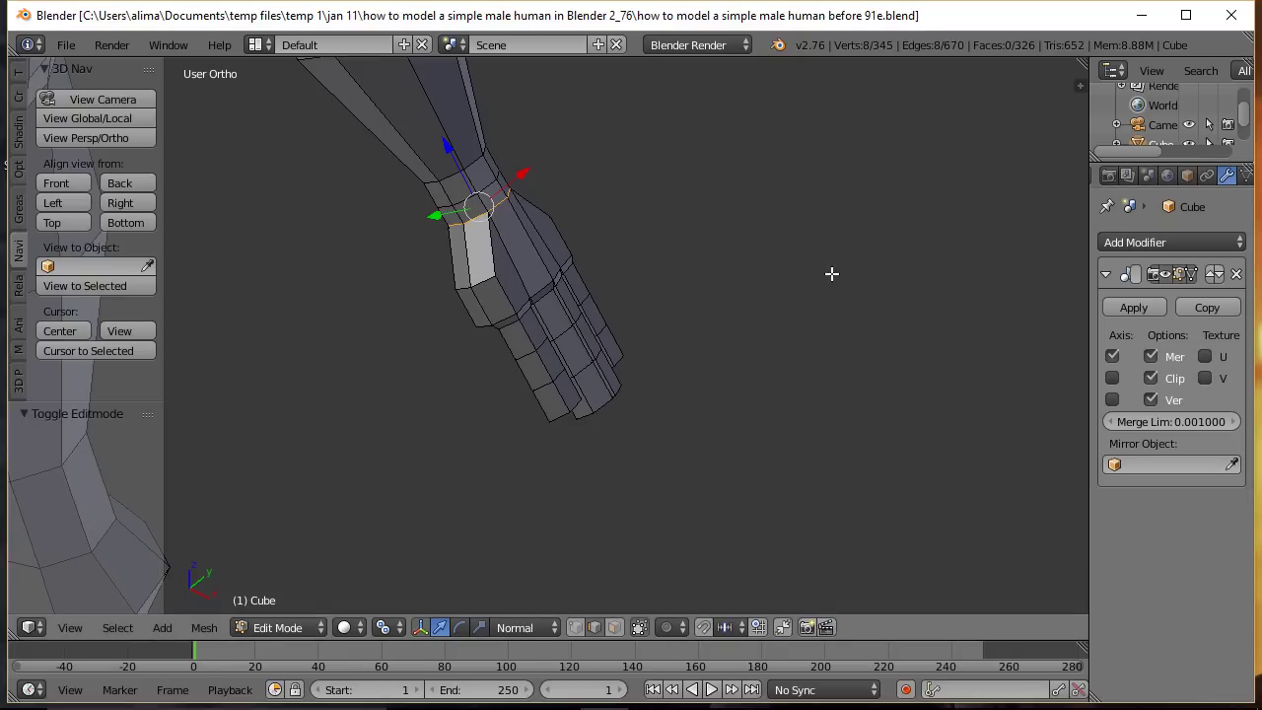
# Step: Clear the selection, set the transform orientation to Global and switch to face selection
pyautogui.press('a')
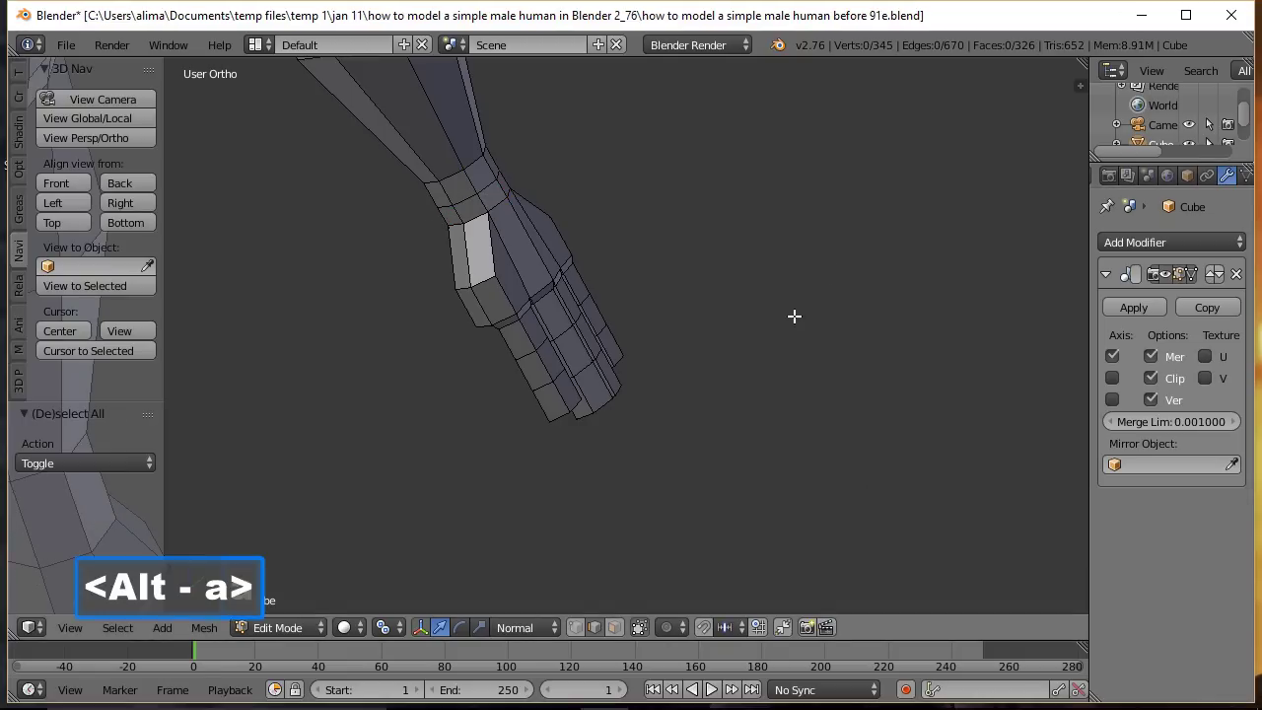
pyautogui.click(551, 628)
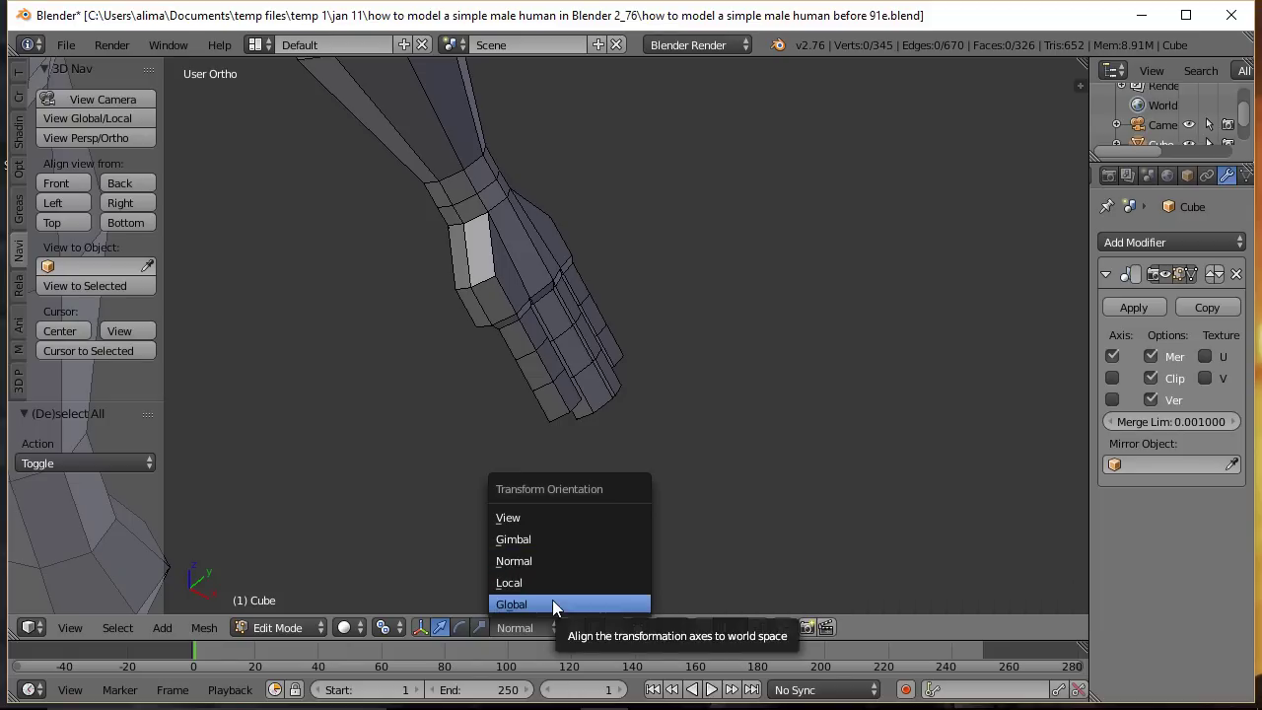
pyautogui.click(552, 604)
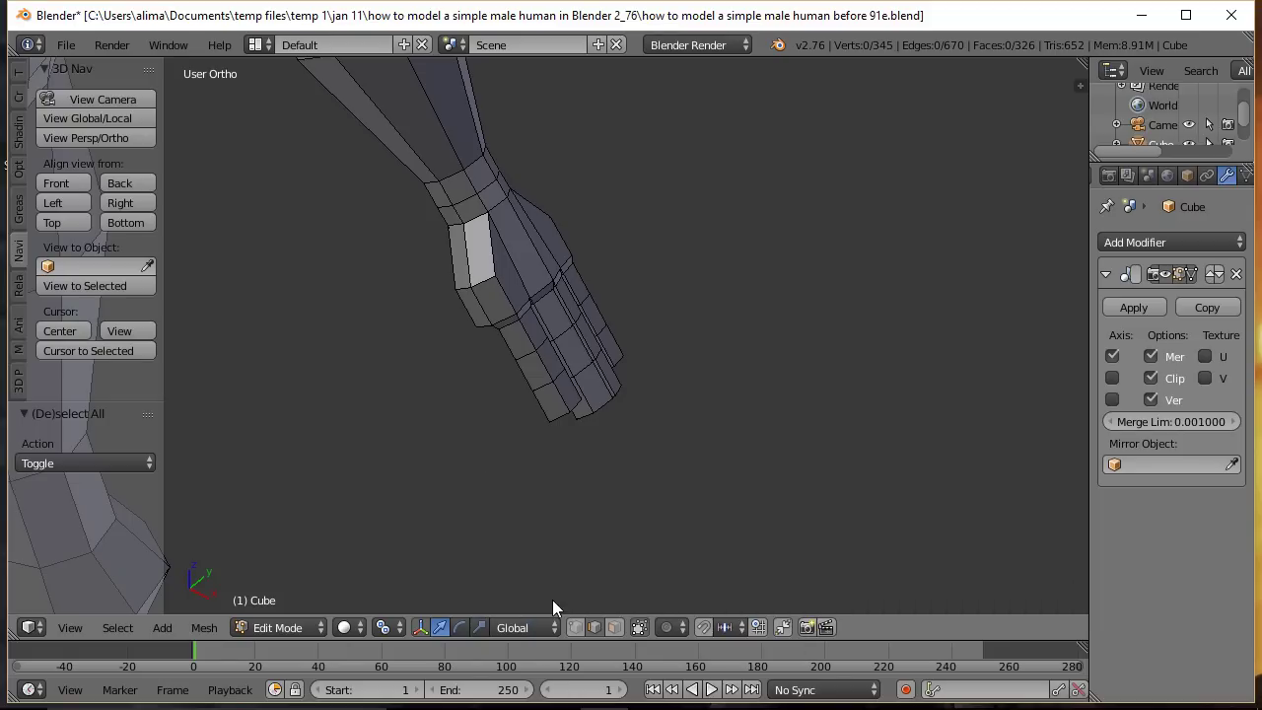
pyautogui.click(615, 628)
# Step: Select the narrow sloping face on the thumb side of the palm just below the wrist and save as version 92e
pyautogui.rightClick(477, 274)
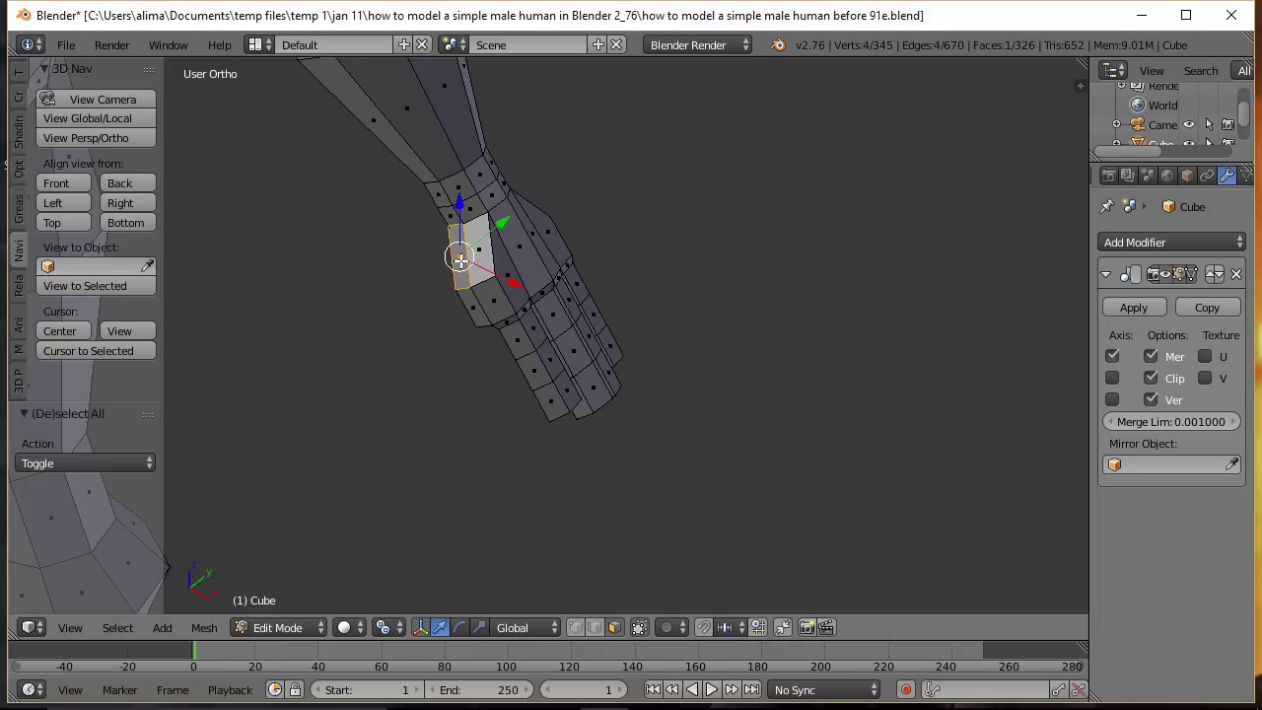
pyautogui.moveTo(664, 335); pyautogui.dragTo(710, 402, button='middle')
pyautogui.scroll(4, 586, 390)
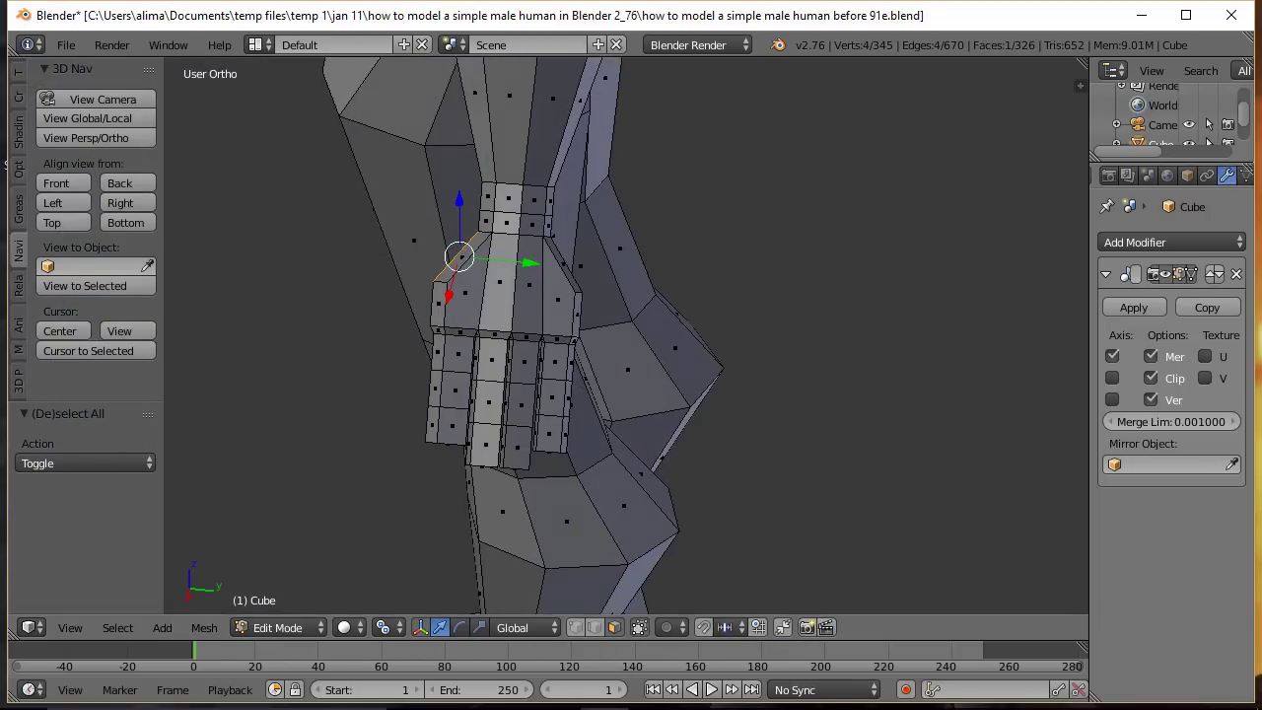
pyautogui.hotkey('ctrl', 'alt', 's')
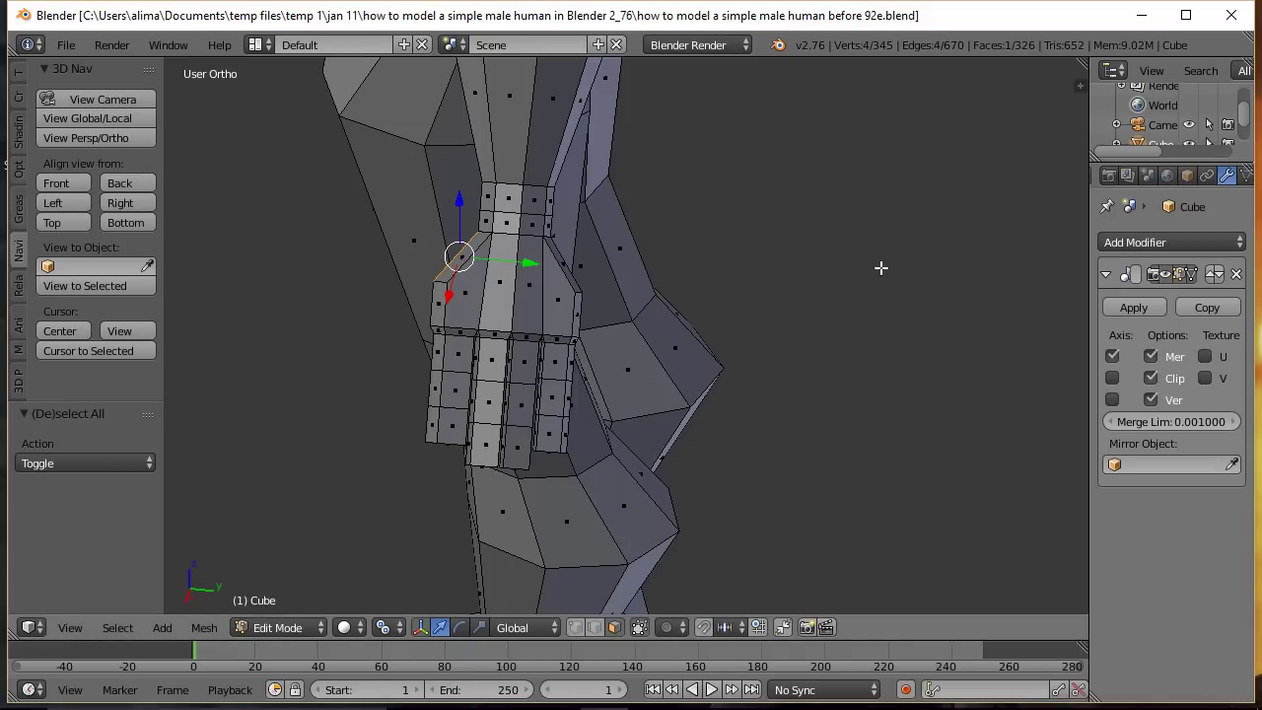
# Step: Extrude the selected palm face -0.617 along global Y to start the thumb and flatten its end by scaling Y to 0
pyautogui.hotkey('alt', 'e')
pyautogui.press('e')
pyautogui.hotkey('alt', 'y')
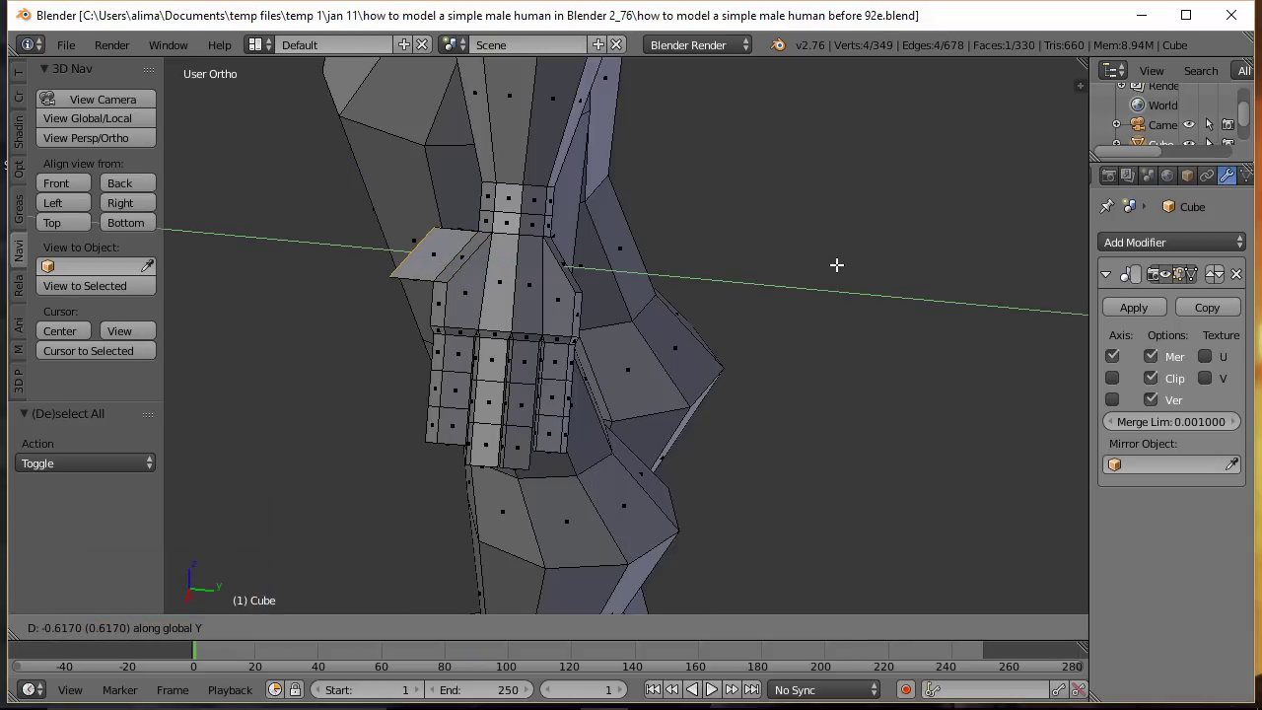
pyautogui.click(838, 265)
pyautogui.hotkey('alt', 's')
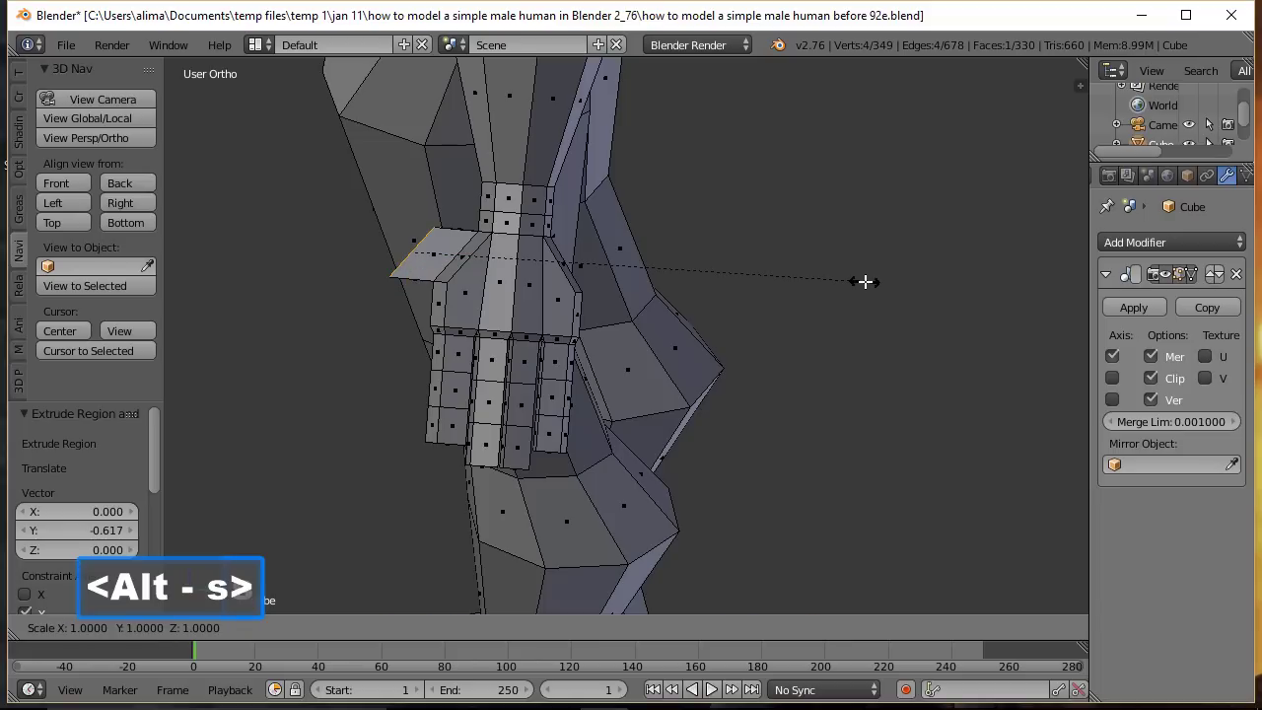
pyautogui.hotkey('alt', 'y')
pyautogui.hotkey('alt', '0')
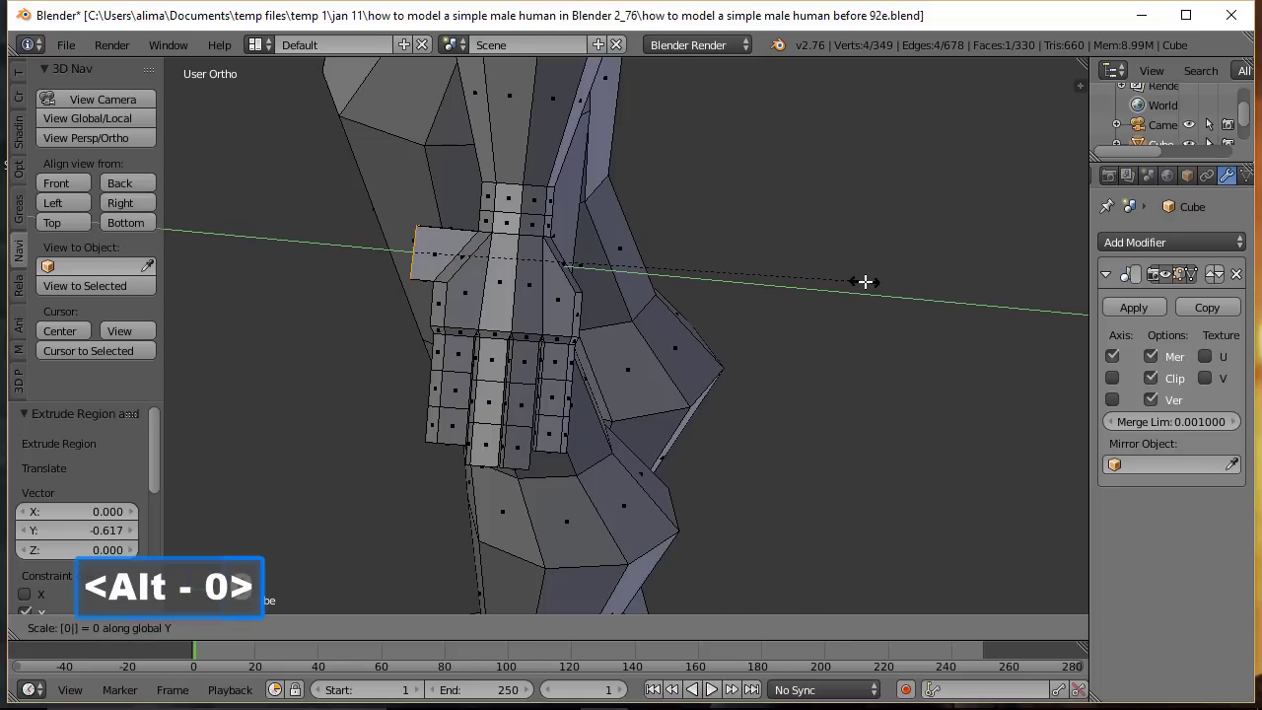
pyautogui.click(862, 286)
# Step: Scale down the thumb's end face and move it -0.054 along the Y axis
pyautogui.hotkey('alt', 's')
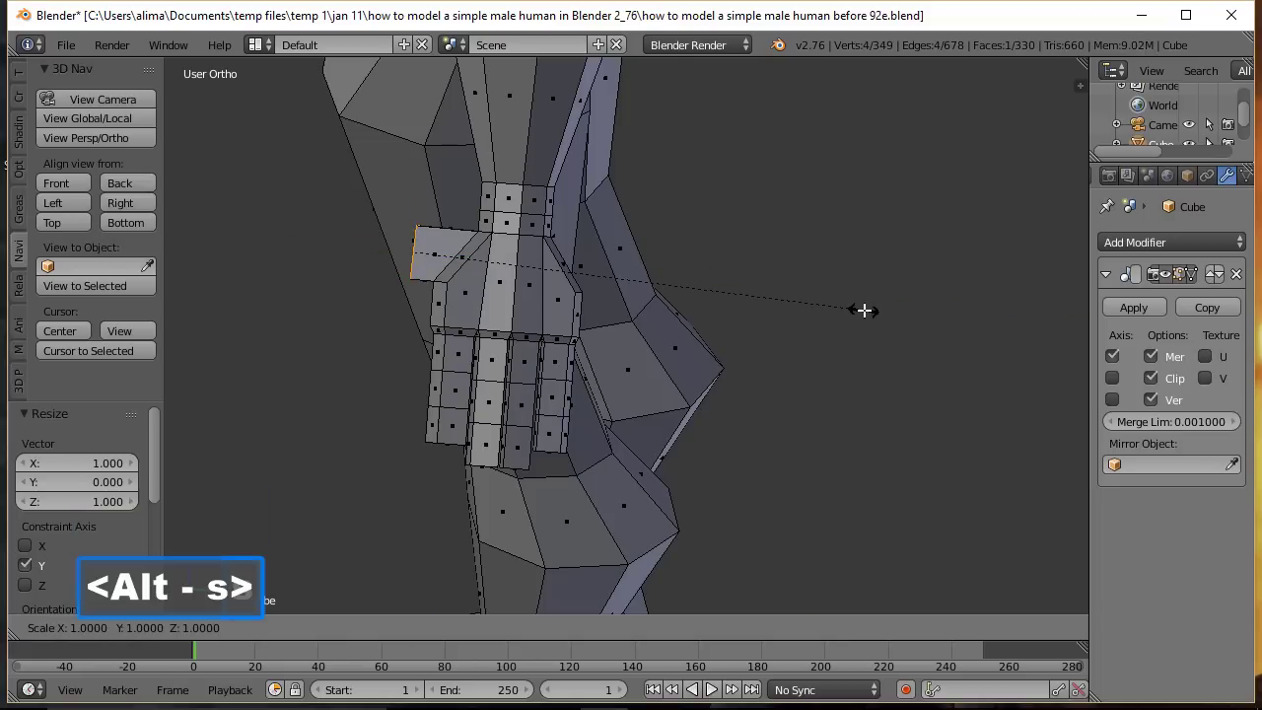
pyautogui.click(738, 286)
pyautogui.moveTo(377, 369); pyautogui.dragTo(438, 307, button='middle')
pyautogui.press('g')
pyautogui.press('y')
pyautogui.click(485, 253)
# Step: Extrude the thumb's end face about 0.54 along its normal as a second segment and save as version 93e
pyautogui.hotkey('alt', 'e')
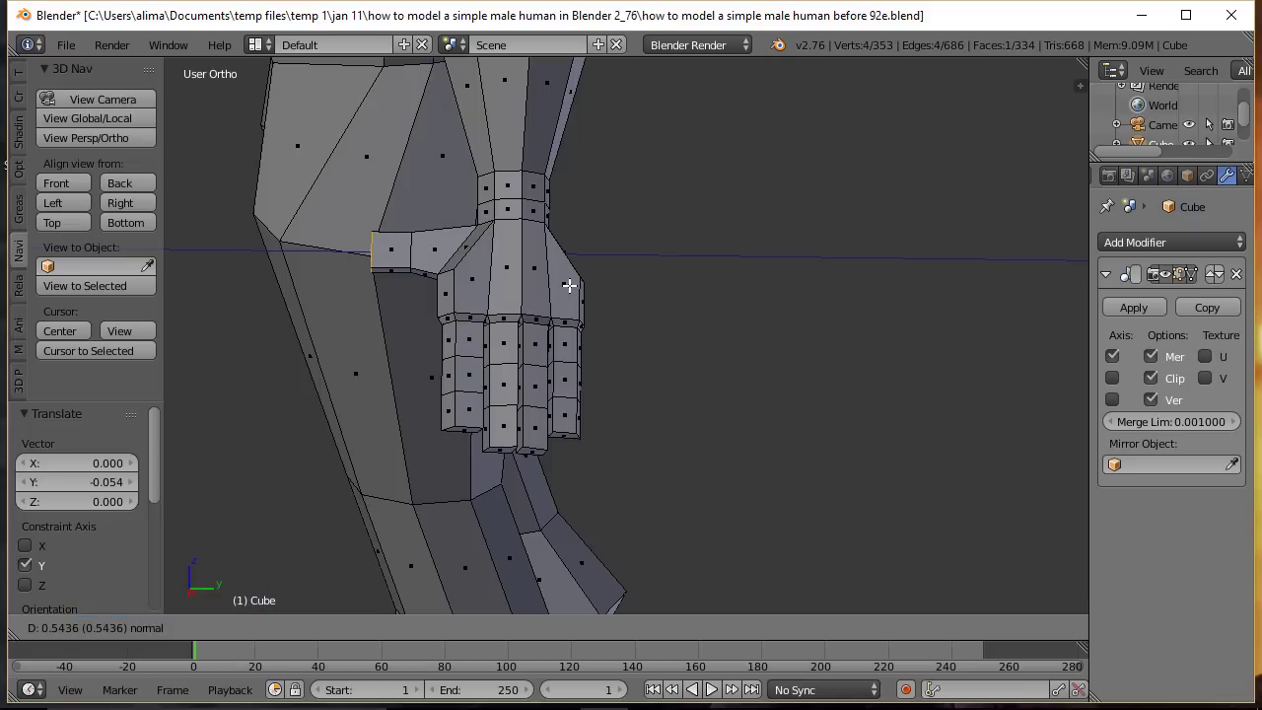
pyautogui.click(569, 285)
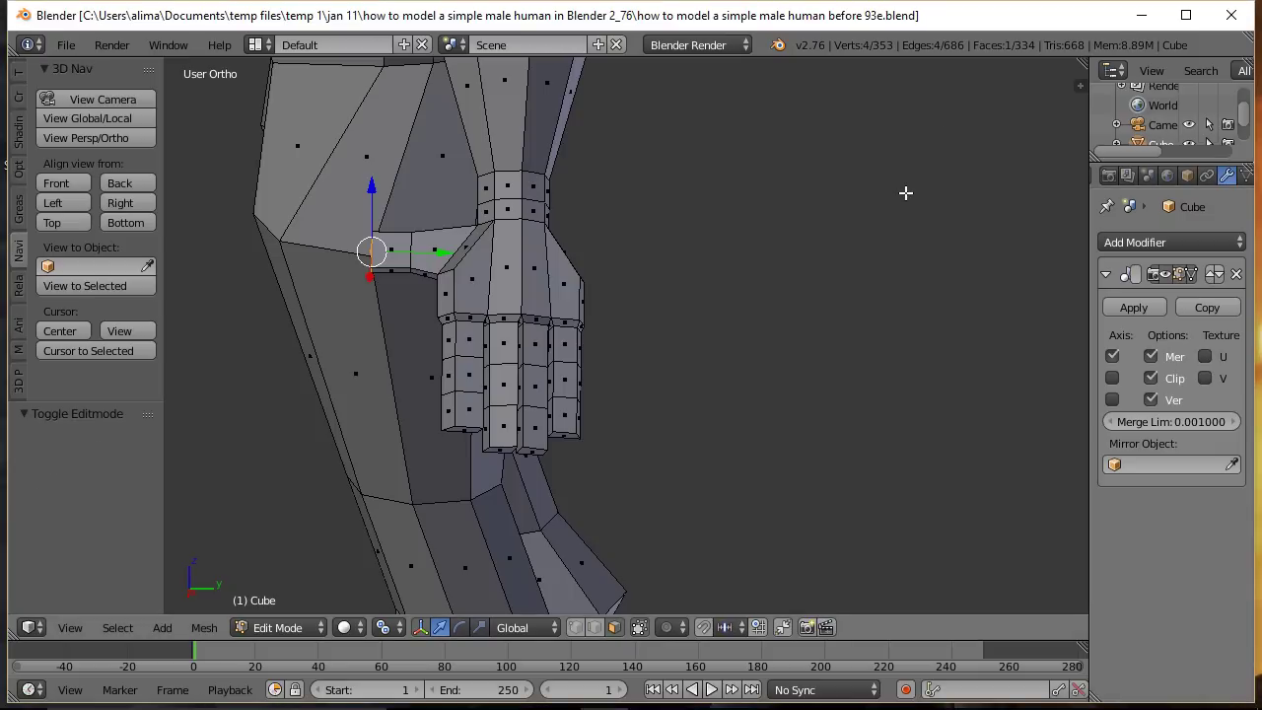
pyautogui.press('a')
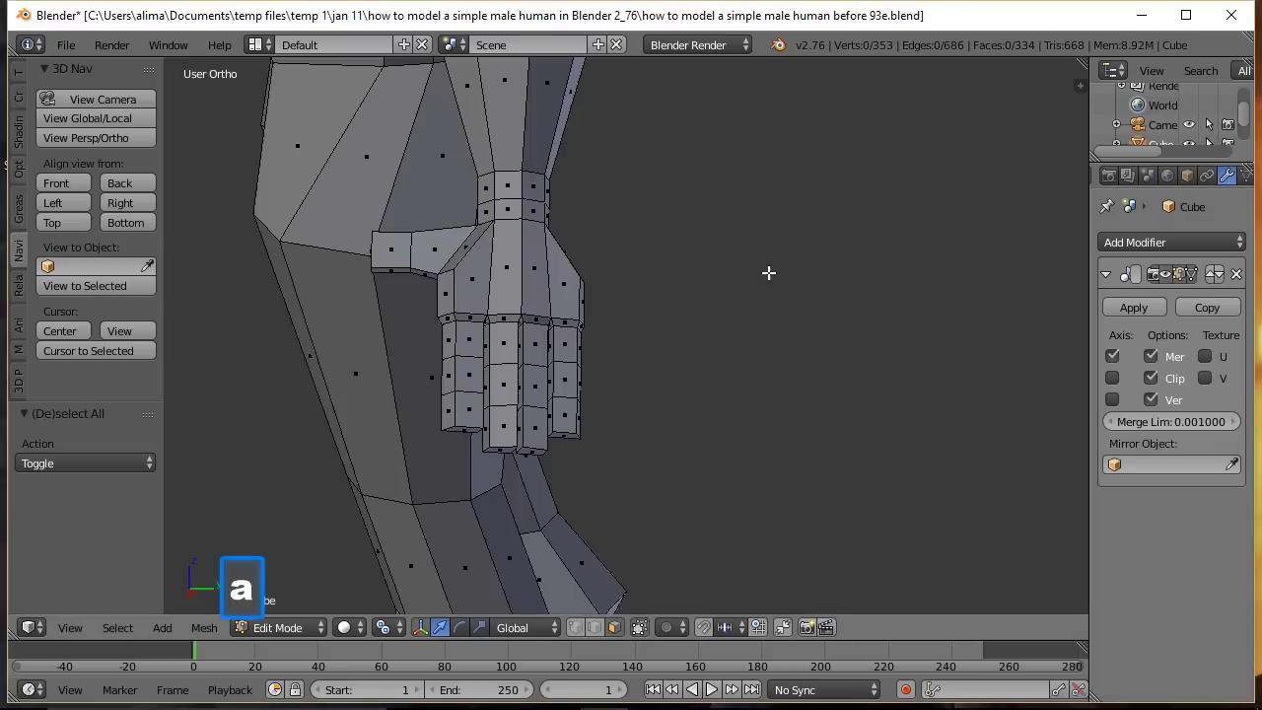
# Step: Select both joint edge loops on each of the four fingers and save as version 94e
pyautogui.moveTo(694, 321); pyautogui.dragTo(763, 320, button='middle')
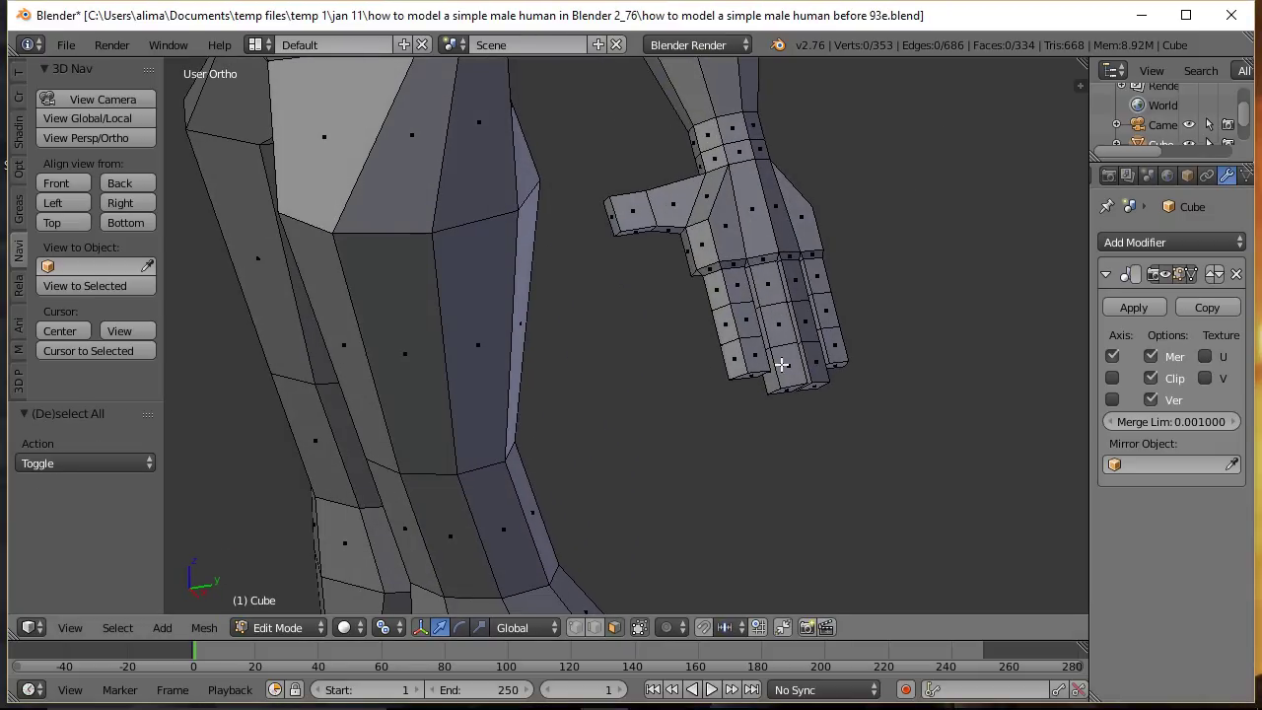
pyautogui.click(596, 627)
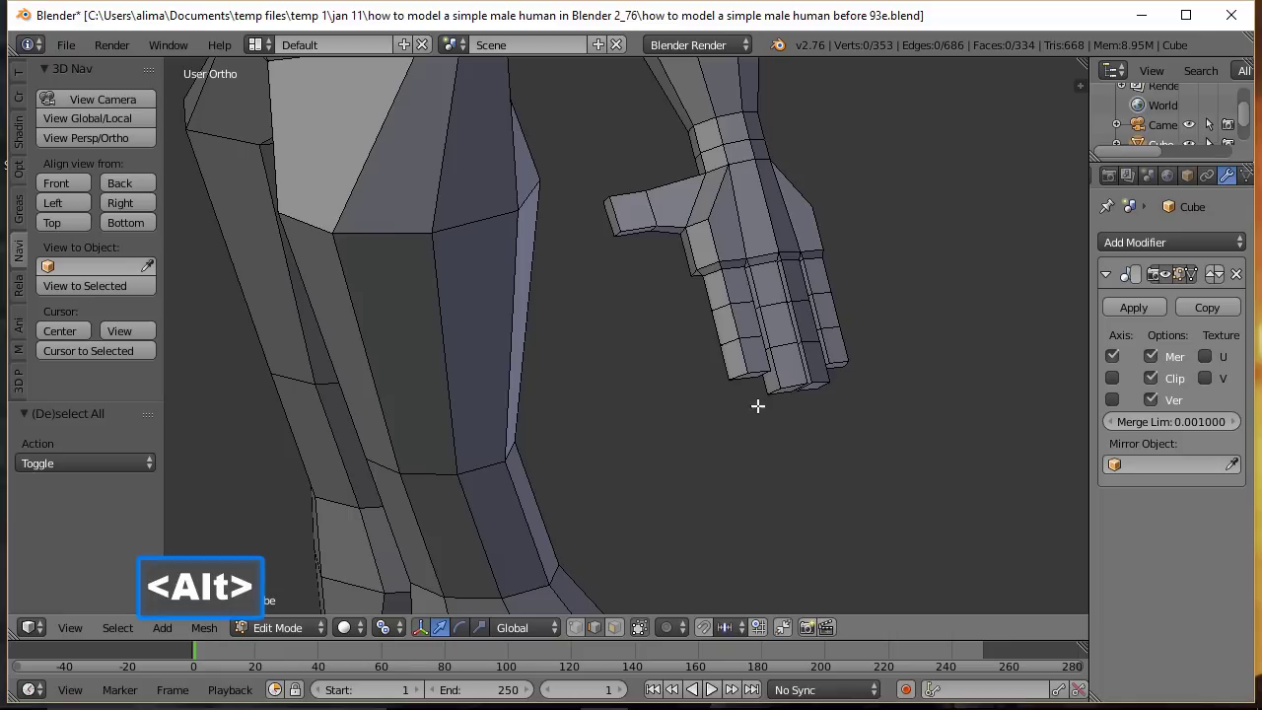
pyautogui.keyDown('alt'); pyautogui.click(741, 317); pyautogui.keyUp('alt')
pyautogui.keyDown('alt'); pyautogui.keyDown('shift'); pyautogui.click(744, 336); pyautogui.keyUp('shift'); pyautogui.keyUp('alt')
pyautogui.keyDown('alt'); pyautogui.keyDown('shift'); pyautogui.click(781, 313); pyautogui.keyUp('shift'); pyautogui.keyUp('alt')
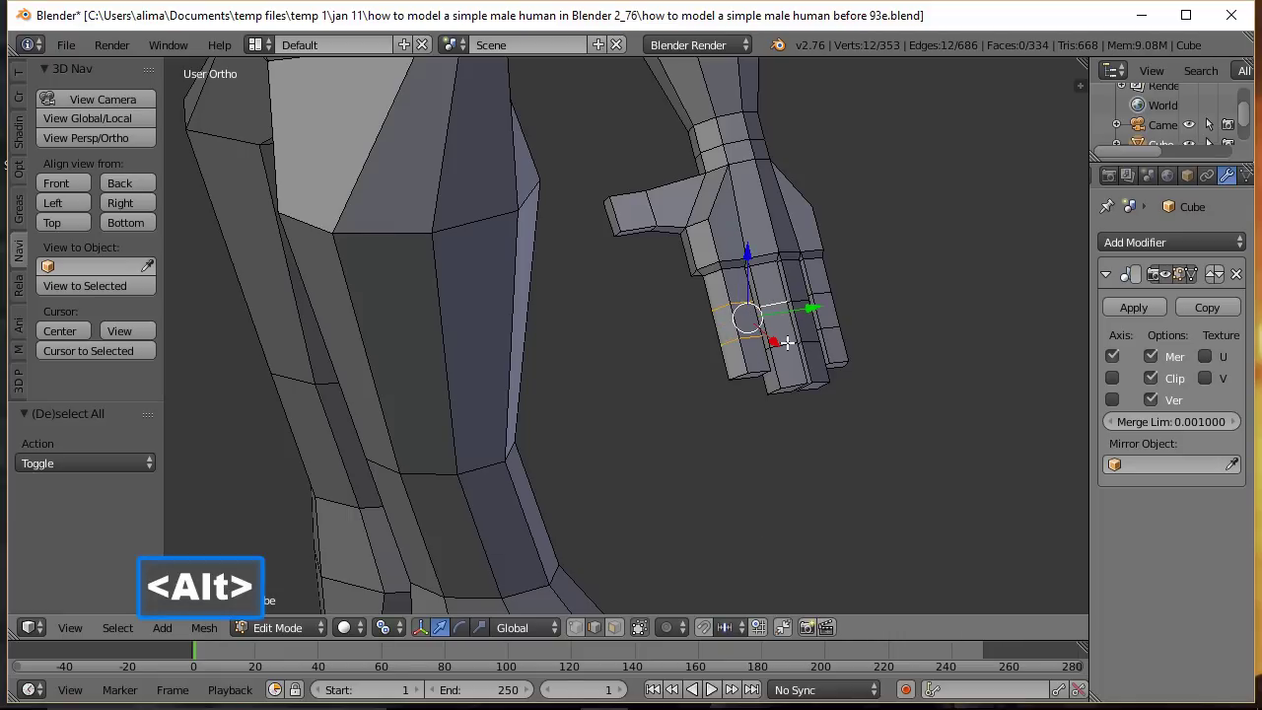
pyautogui.keyDown('alt'); pyautogui.keyDown('shift'); pyautogui.click(788, 343); pyautogui.keyUp('shift'); pyautogui.keyUp('alt')
pyautogui.keyDown('alt'); pyautogui.keyDown('shift'); pyautogui.click(797, 299); pyautogui.keyUp('shift'); pyautogui.keyUp('alt')
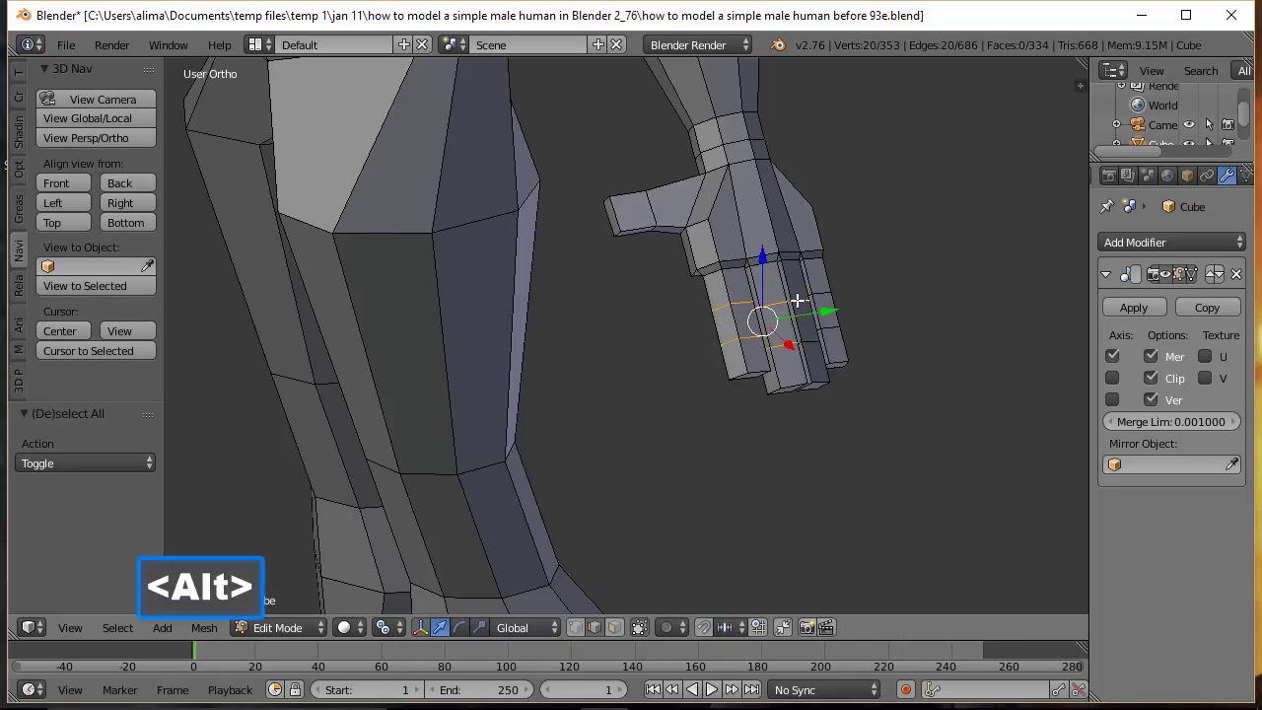
pyautogui.keyDown('alt'); pyautogui.keyDown('shift'); pyautogui.click(811, 339); pyautogui.keyUp('shift'); pyautogui.keyUp('alt')
pyautogui.keyDown('alt'); pyautogui.keyDown('shift'); pyautogui.click(822, 294); pyautogui.keyUp('shift'); pyautogui.keyUp('alt')
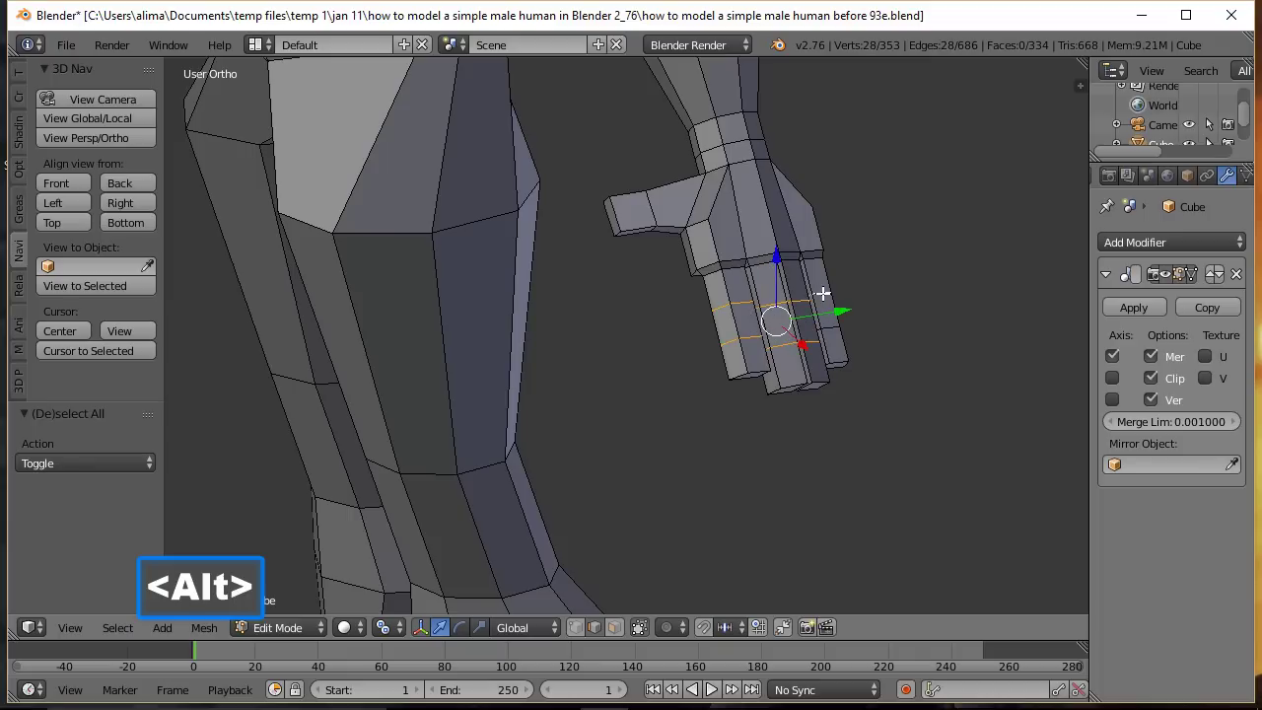
pyautogui.keyDown('alt'); pyautogui.keyDown('shift'); pyautogui.click(832, 328); pyautogui.keyUp('shift'); pyautogui.keyUp('alt')
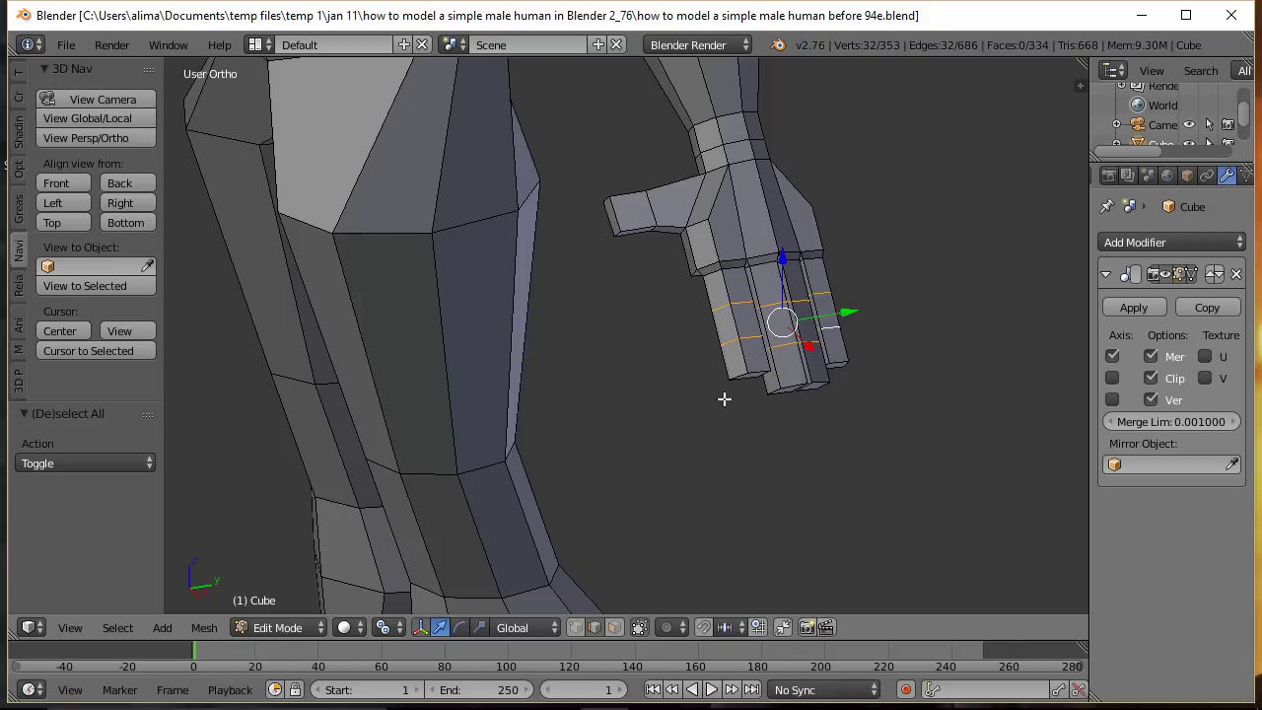
# Step: Bevel the selected finger joint loops with an offset of about 0.054 and one segment
pyautogui.moveTo(740, 417); pyautogui.dragTo(788, 417, button='middle')
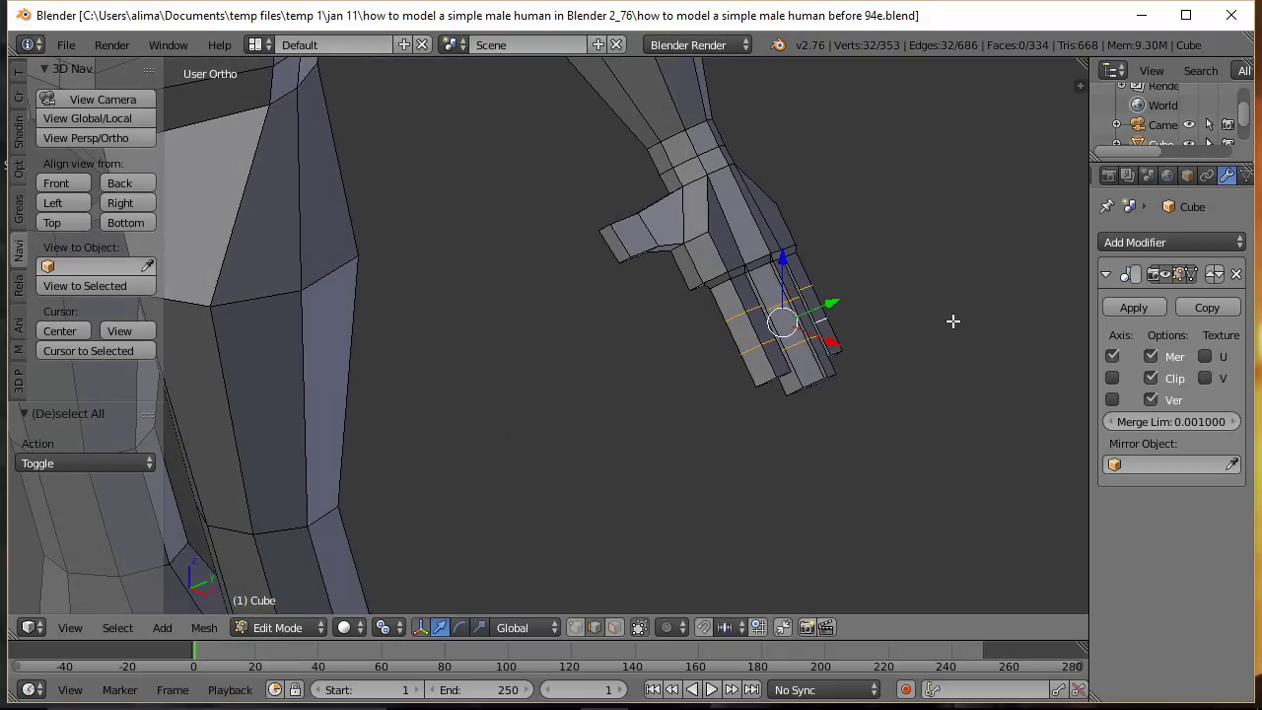
pyautogui.press('ctrl')
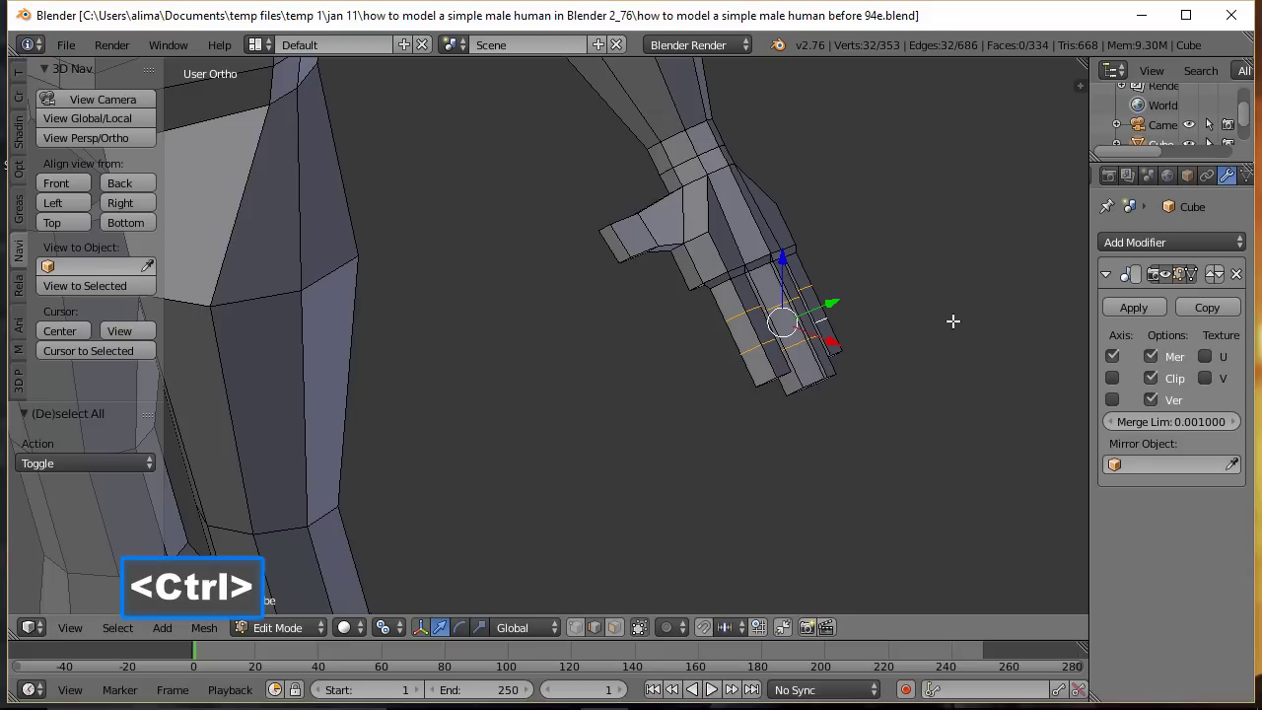
pyautogui.hotkey('ctrl', 'b')
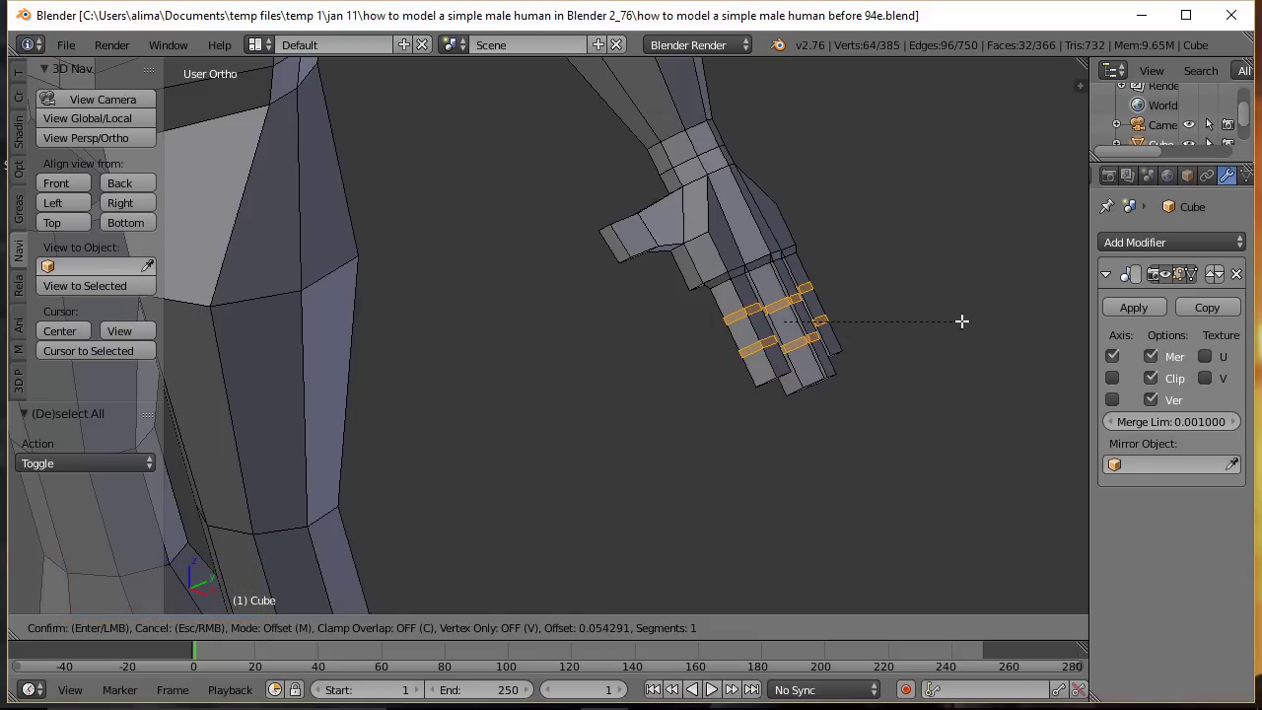
pyautogui.click(962, 321)
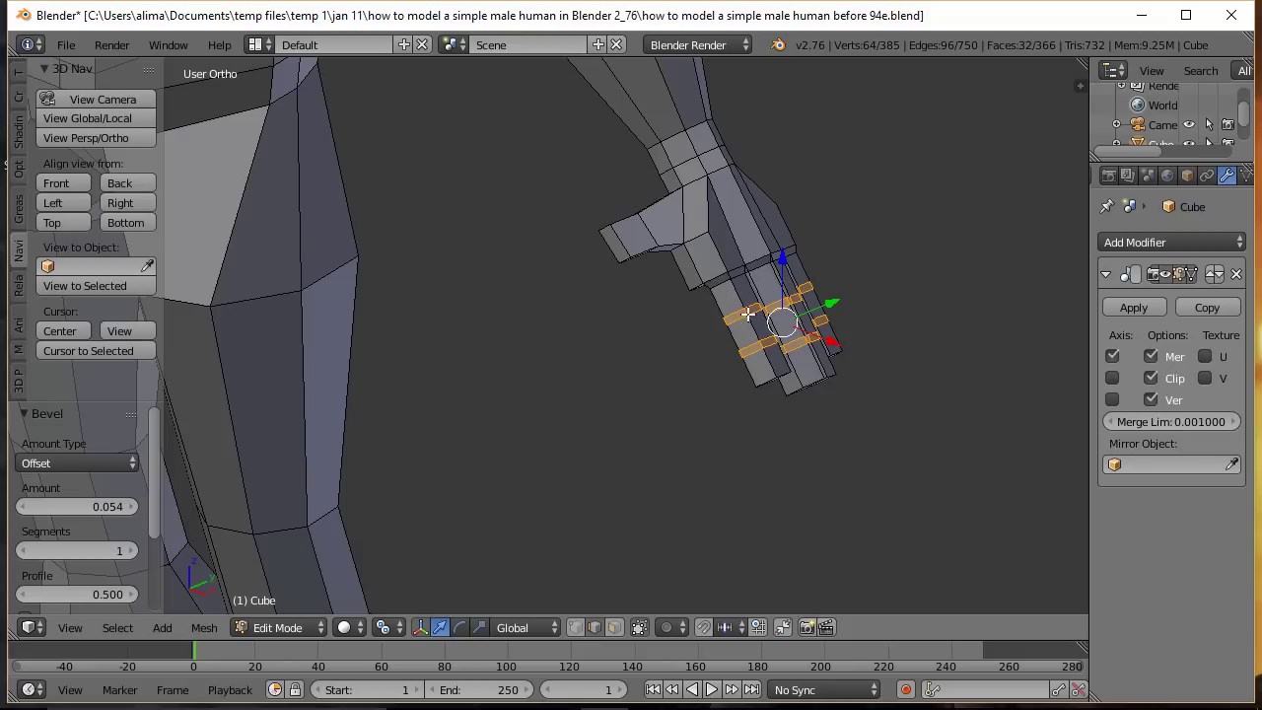
# Step: Bend the fingers by moving the beveled joints slightly outward along X and up along Z, and save as version 95e
pyautogui.moveTo(678, 361); pyautogui.dragTo(726, 349, button='middle')
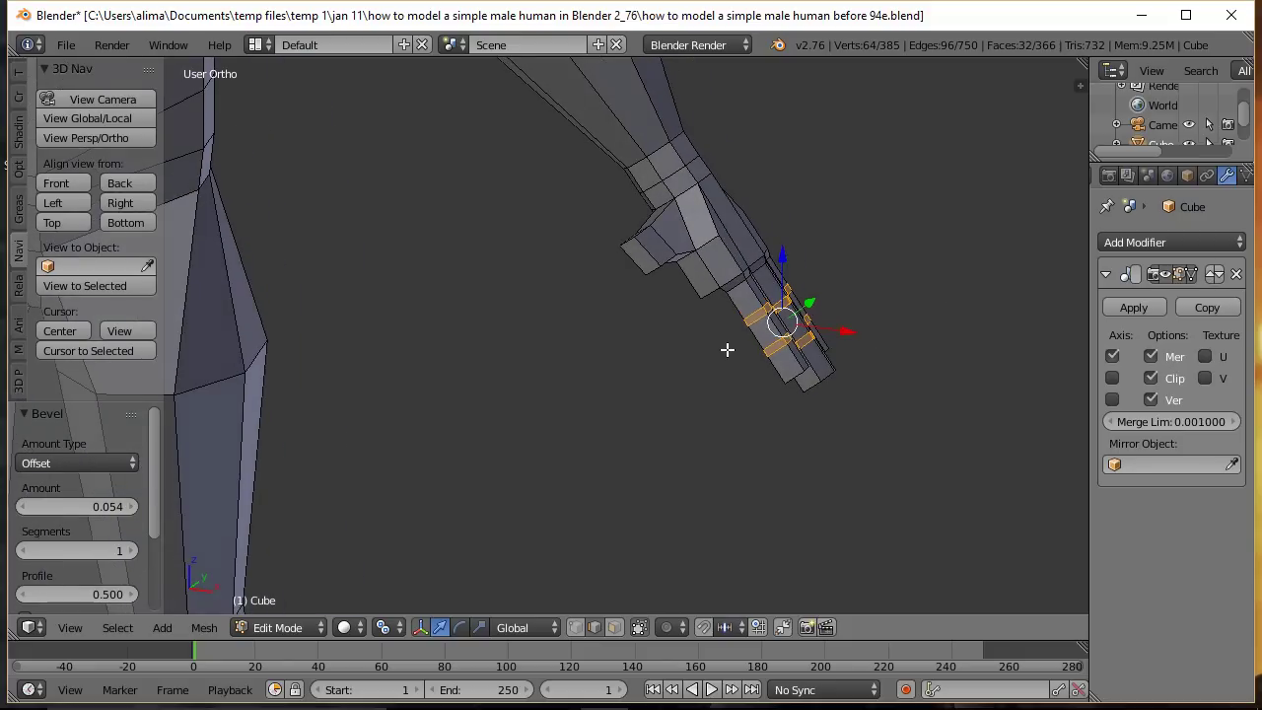
pyautogui.moveTo(844, 328); pyautogui.dragTo(851, 329)
pyautogui.moveTo(793, 261); pyautogui.dragTo(792, 253)
pyautogui.moveTo(850, 327); pyautogui.dragTo(852, 321)
pyautogui.moveTo(912, 303); pyautogui.dragTo(751, 311, button='middle')
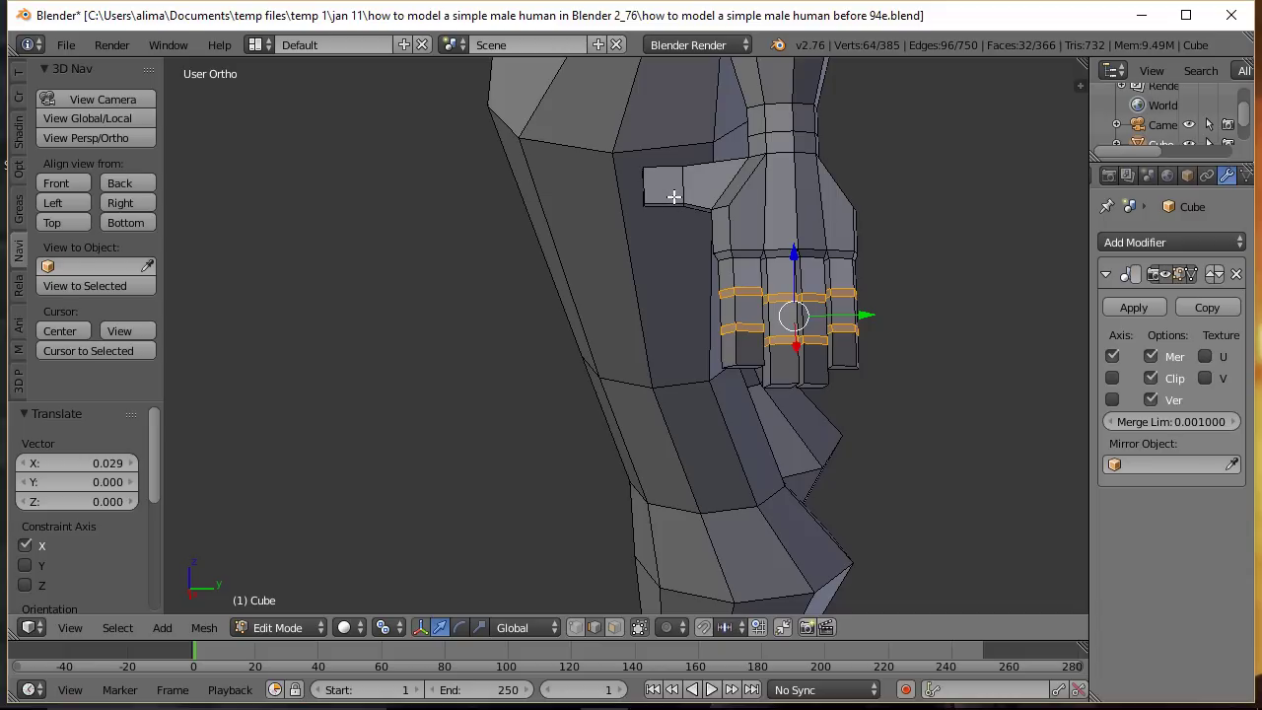
pyautogui.press('a')
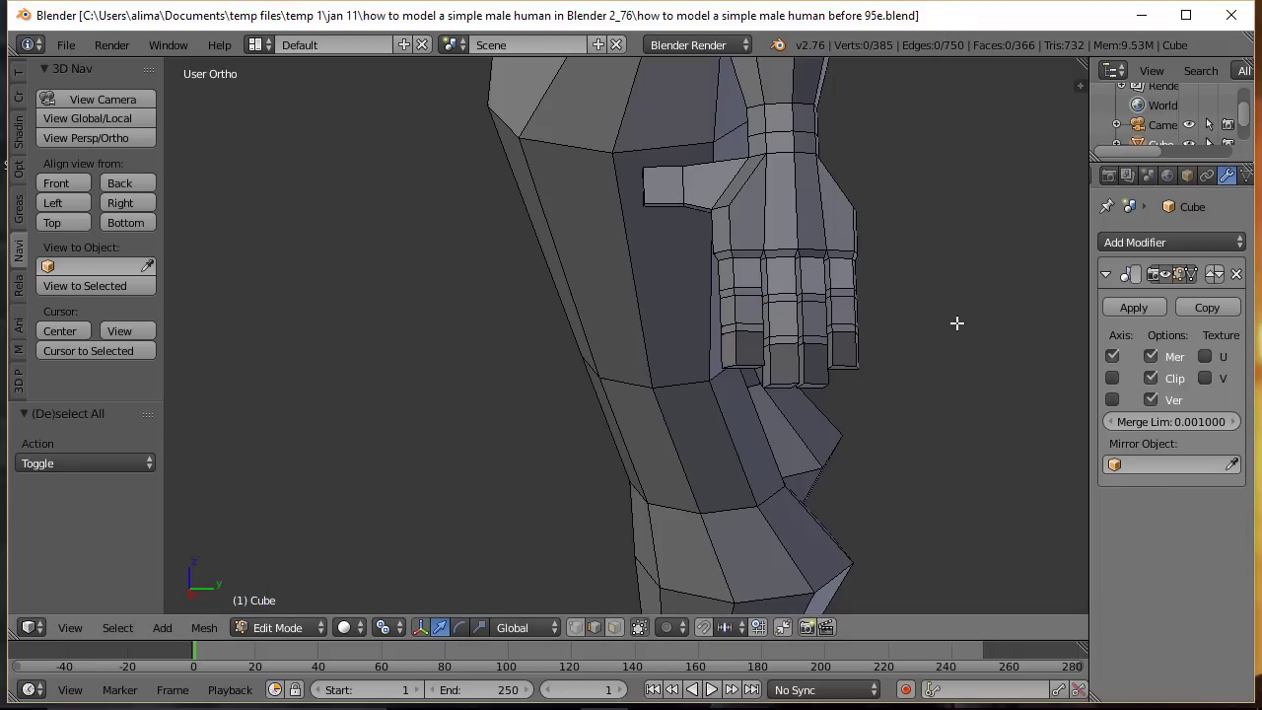
# Step: Select the edge loop between the thumb's two segments and bevel it with an offset of about 0.058
pyautogui.press('alt')
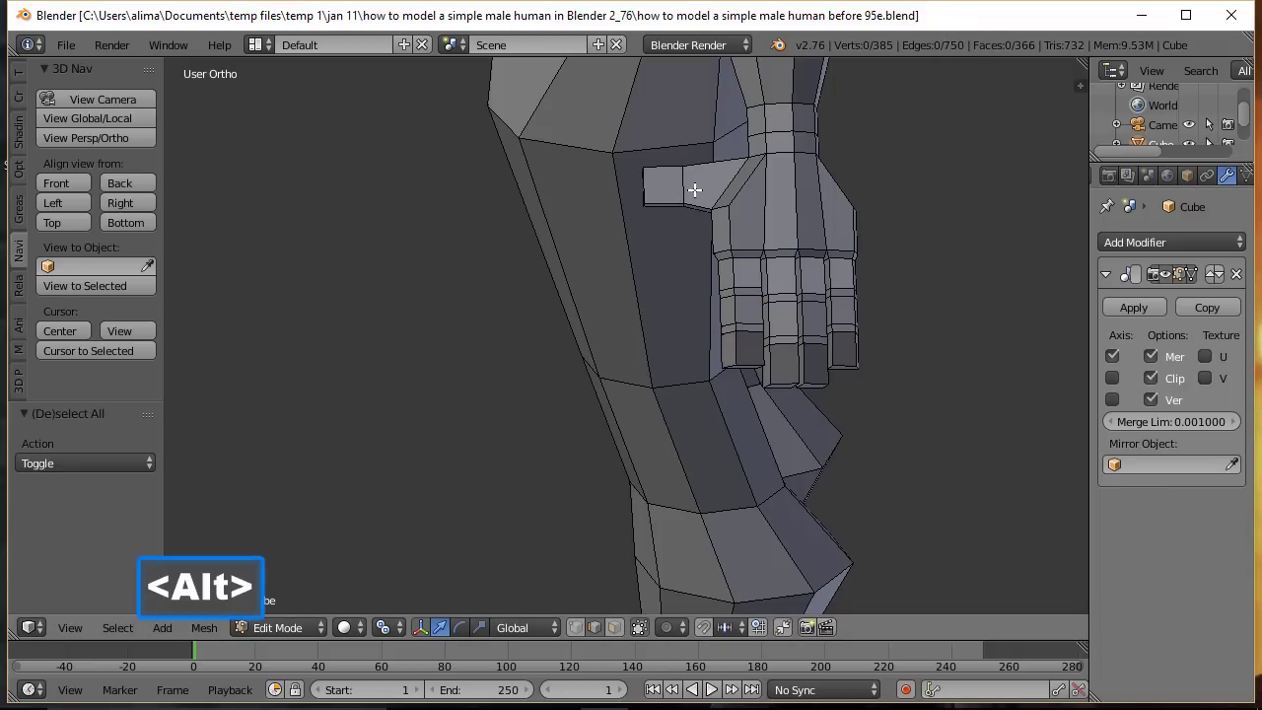
pyautogui.keyDown('alt'); pyautogui.rightClick(684, 186); pyautogui.keyUp('alt')
pyautogui.press('ctrl')
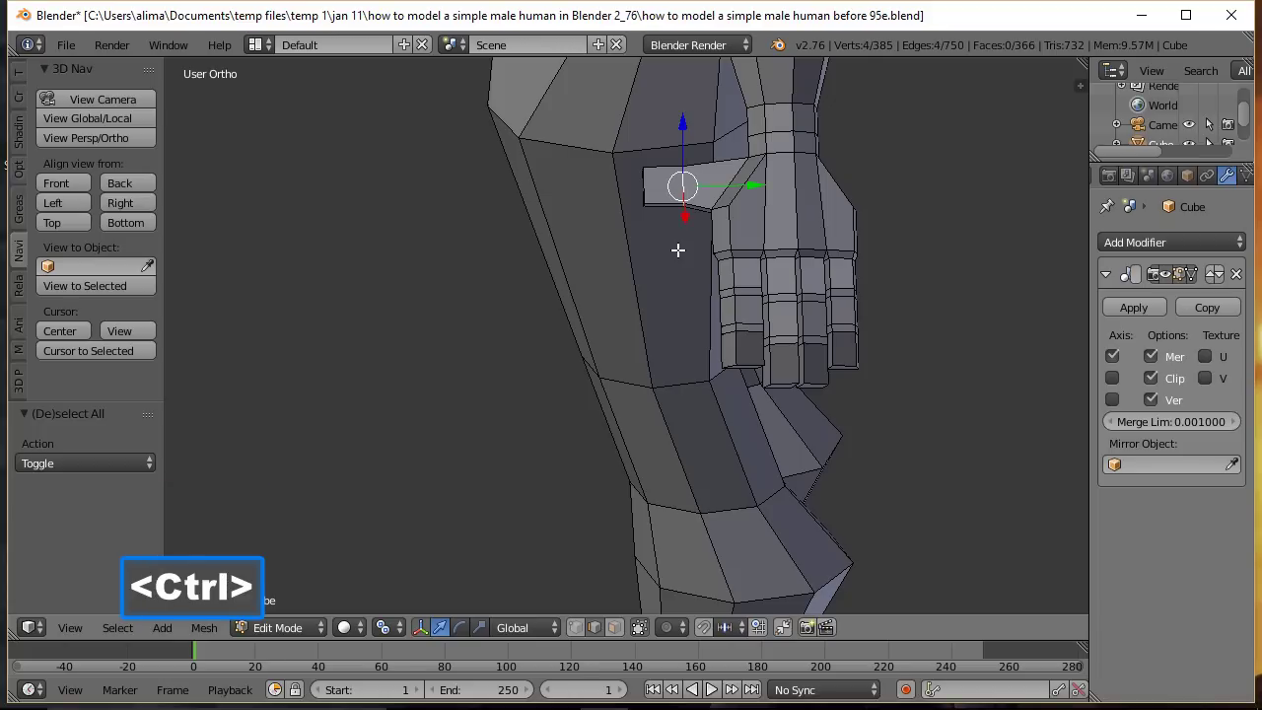
pyautogui.hotkey('ctrl', 'b')
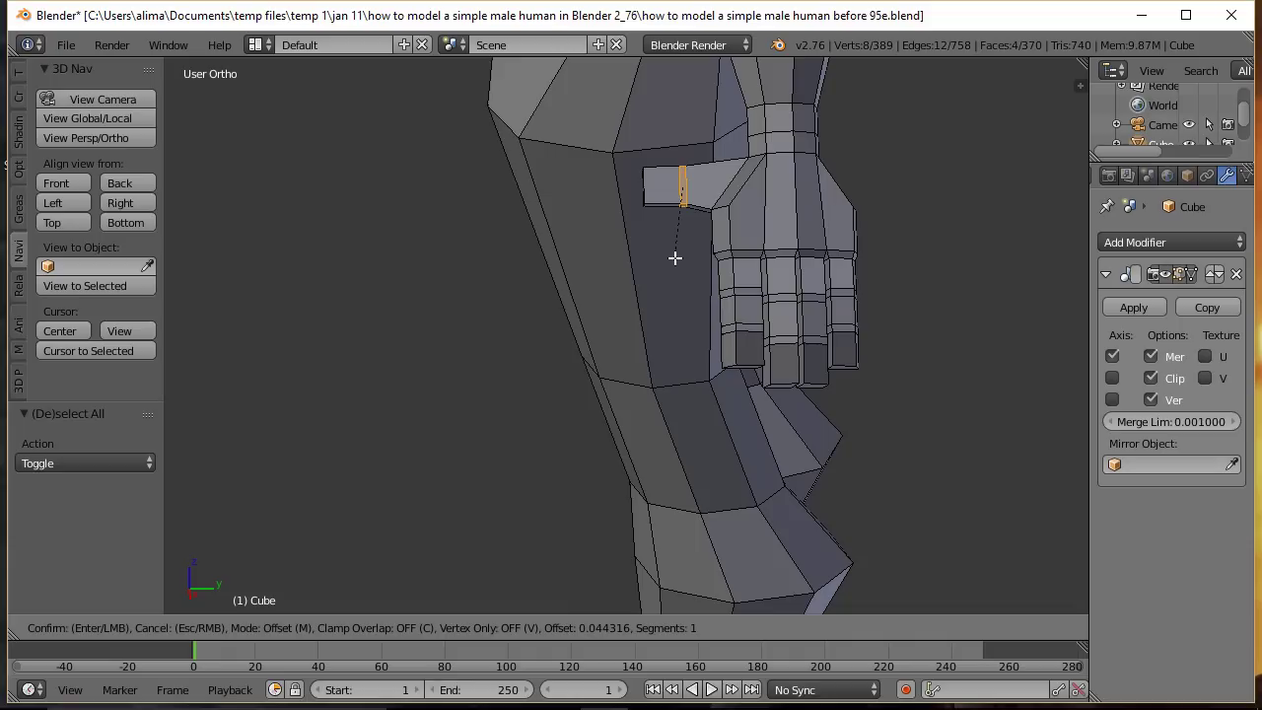
pyautogui.click(674, 258)
# Step: Bend the thumb by moving its beveled joint slightly along X and up along Z, and save as version 96e
pyautogui.moveTo(570, 302); pyautogui.dragTo(687, 267, button='middle')
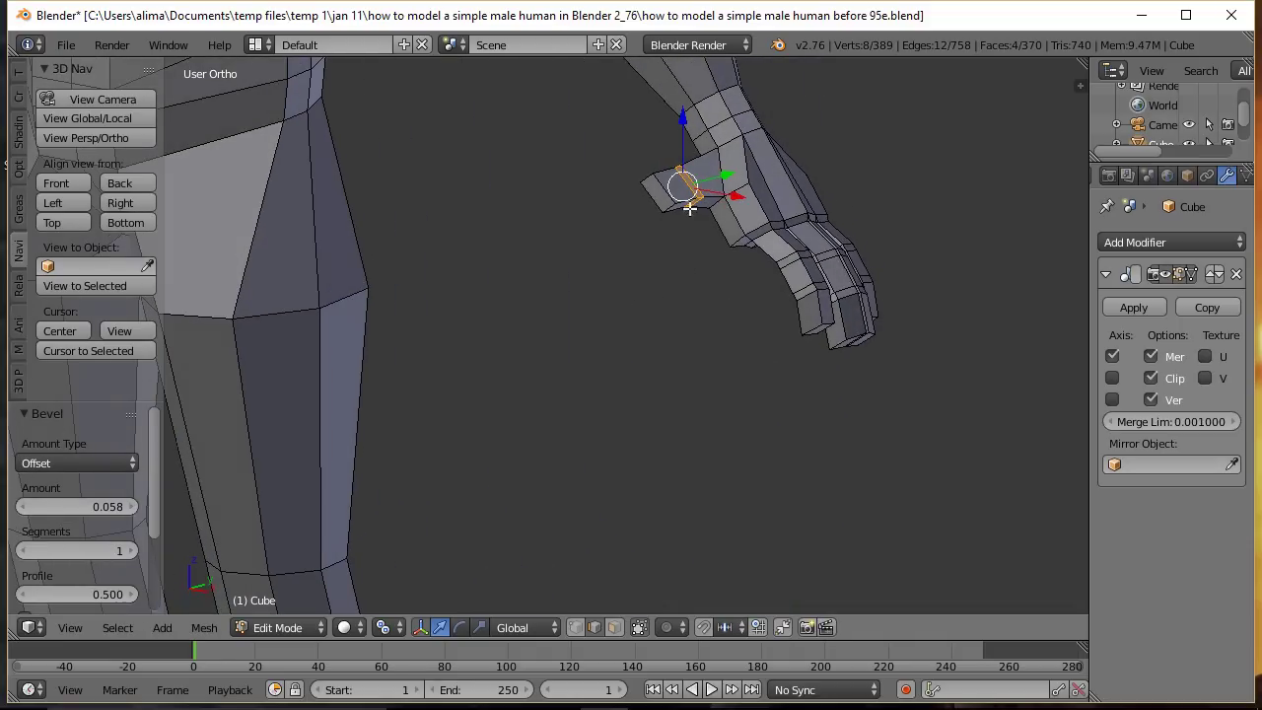
pyautogui.moveTo(735, 195); pyautogui.dragTo(741, 198)
pyautogui.moveTo(693, 124); pyautogui.dragTo(694, 115)
pyautogui.moveTo(1000, 364); pyautogui.dragTo(892, 289, button='middle')
pyautogui.press('a')
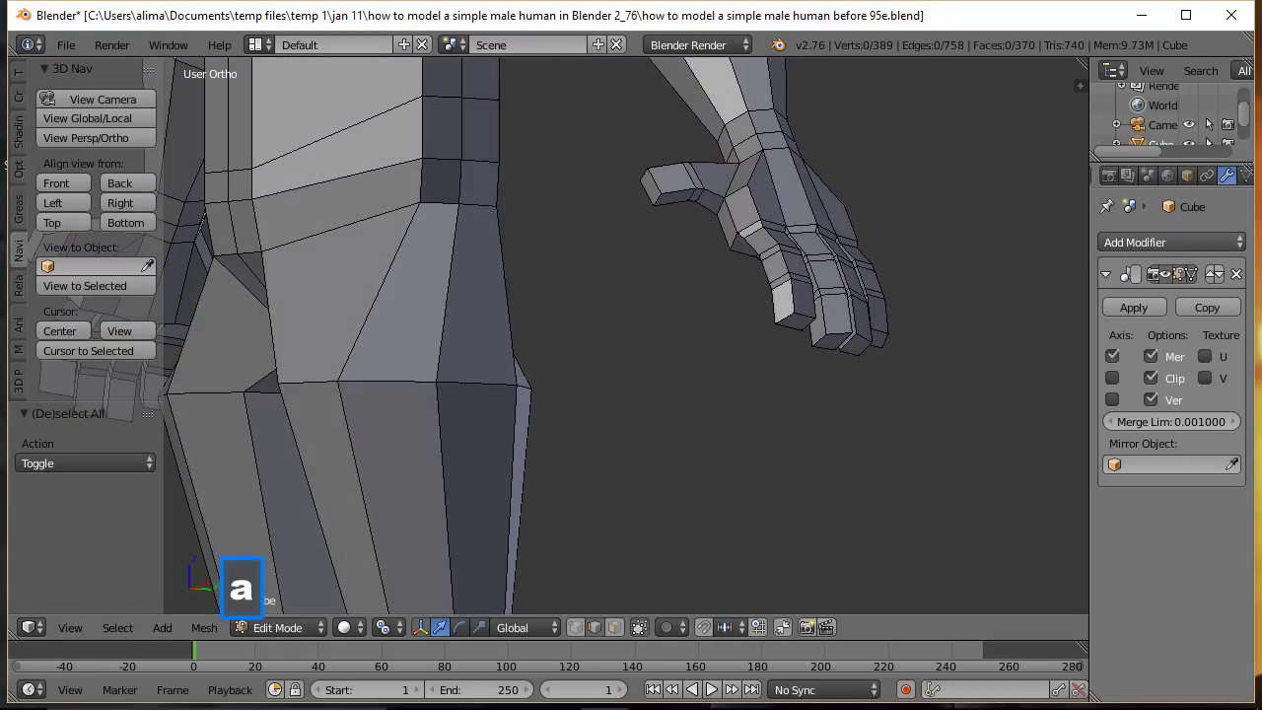
pyautogui.hotkey('ctrl', 'alt', 's')
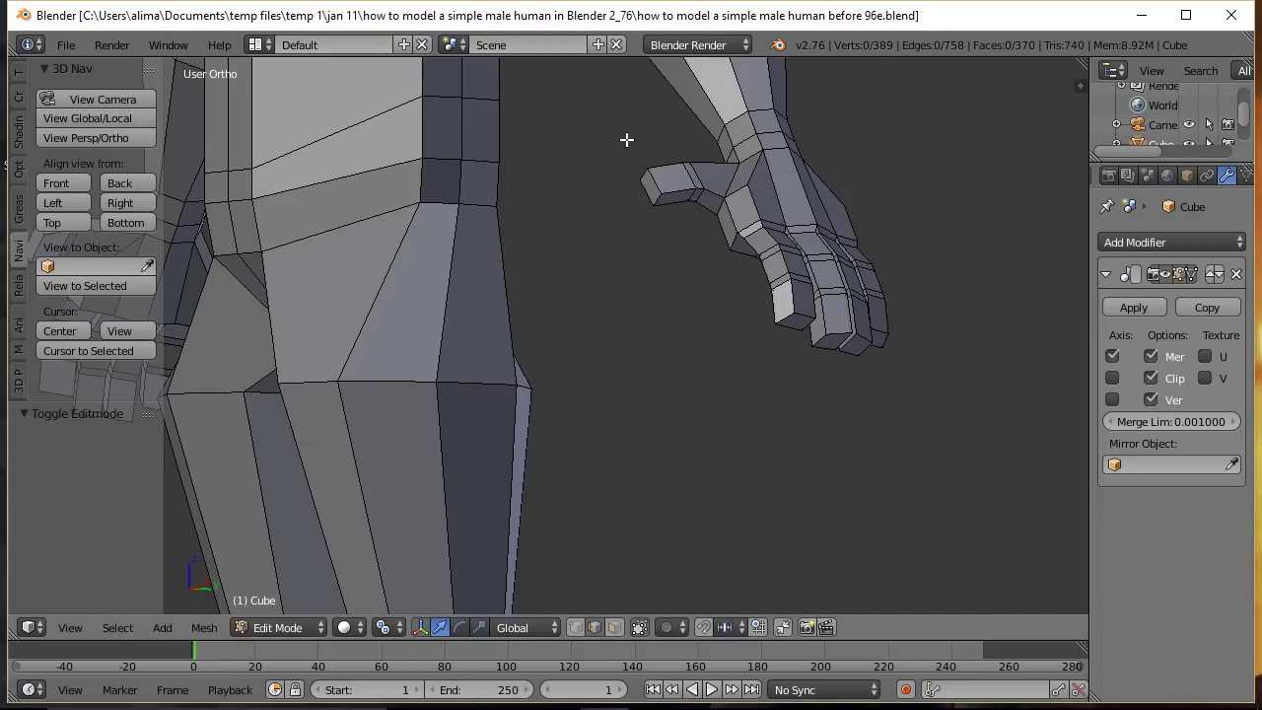
# Step: Raise the four palm-side edges at the base of the fingers by about 0.301 along Z and save as version 97i
pyautogui.hotkey('shift', 'b')
pyautogui.moveTo(583, 105); pyautogui.dragTo(960, 475)
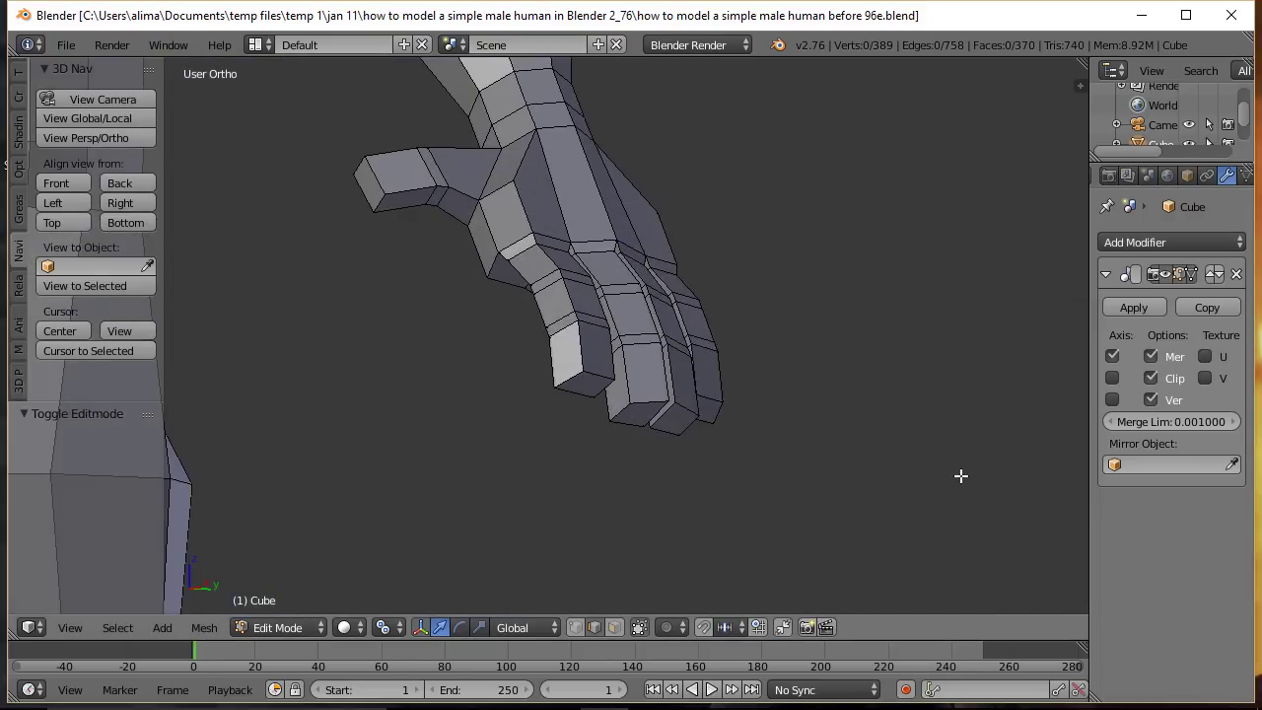
pyautogui.moveTo(538, 510); pyautogui.dragTo(582, 397, button='middle')
pyautogui.rightClick(513, 214)
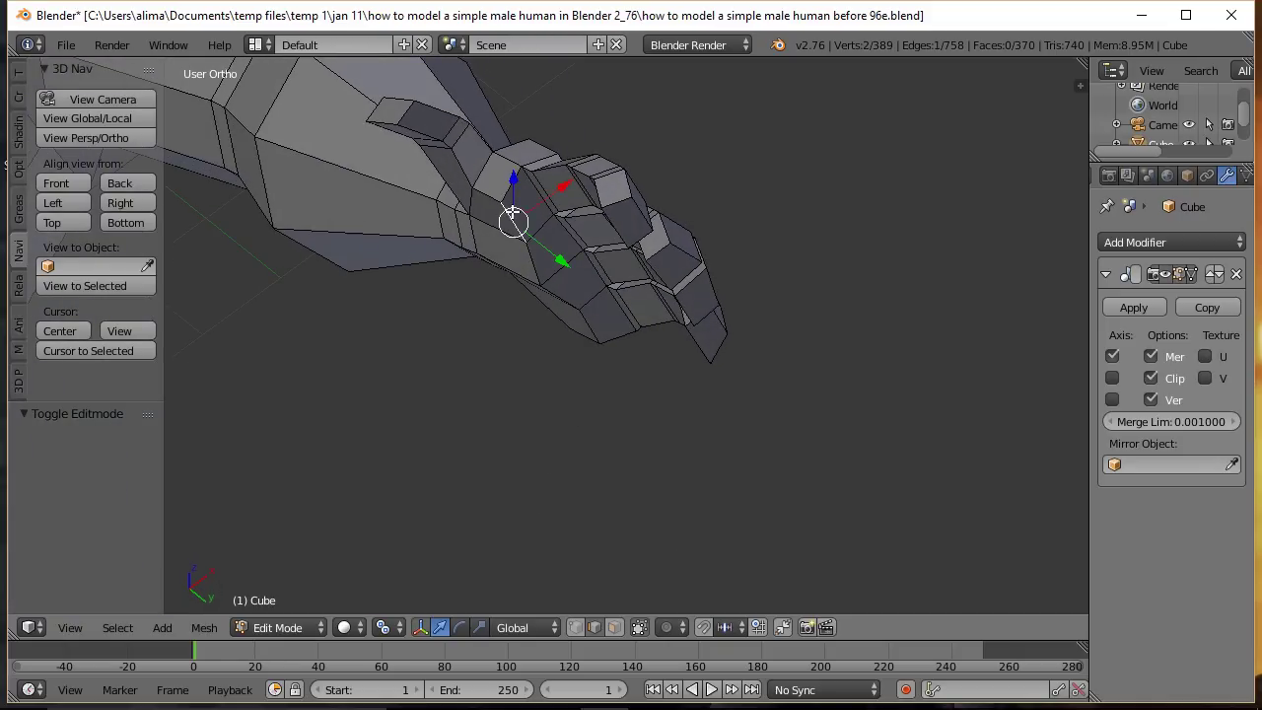
pyautogui.keyDown('shift'); pyautogui.rightClick(534, 264); pyautogui.keyUp('shift')
pyautogui.keyDown('shift'); pyautogui.rightClick(559, 297); pyautogui.keyUp('shift')
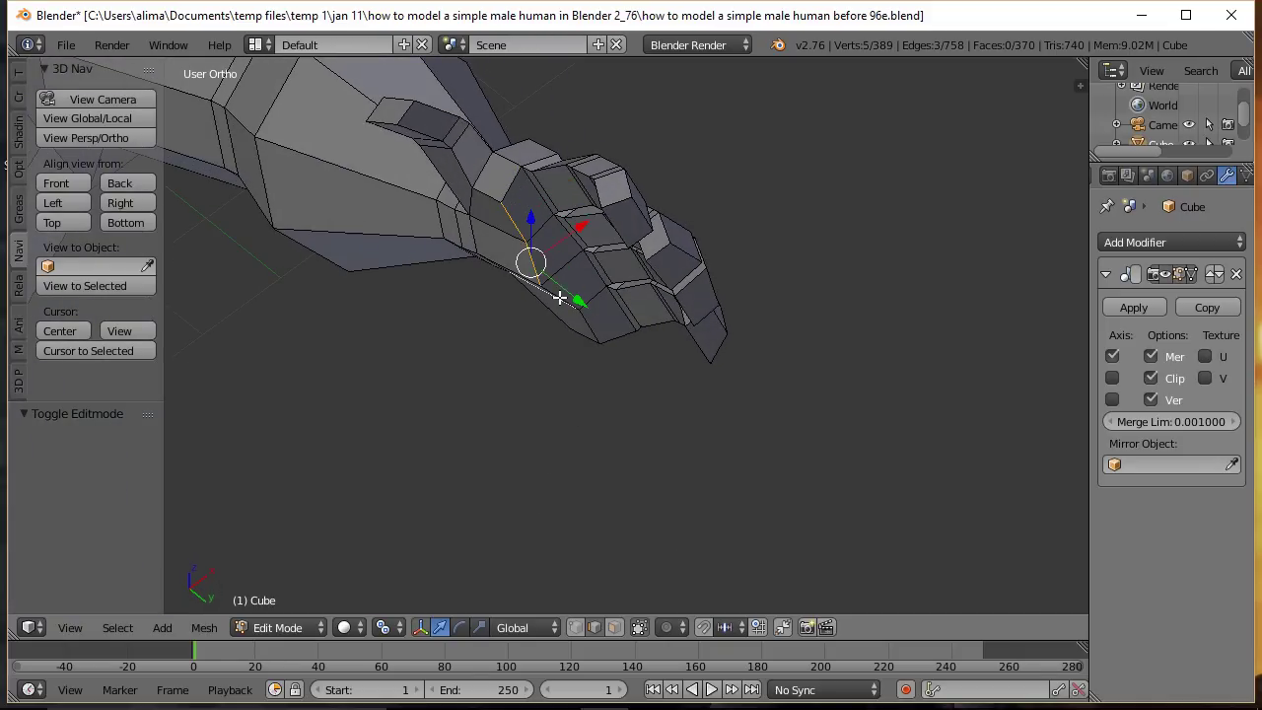
pyautogui.keyDown('shift'); pyautogui.rightClick(594, 325); pyautogui.keyUp('shift')
pyautogui.moveTo(558, 282); pyautogui.dragTo(604, 370, button='middle')
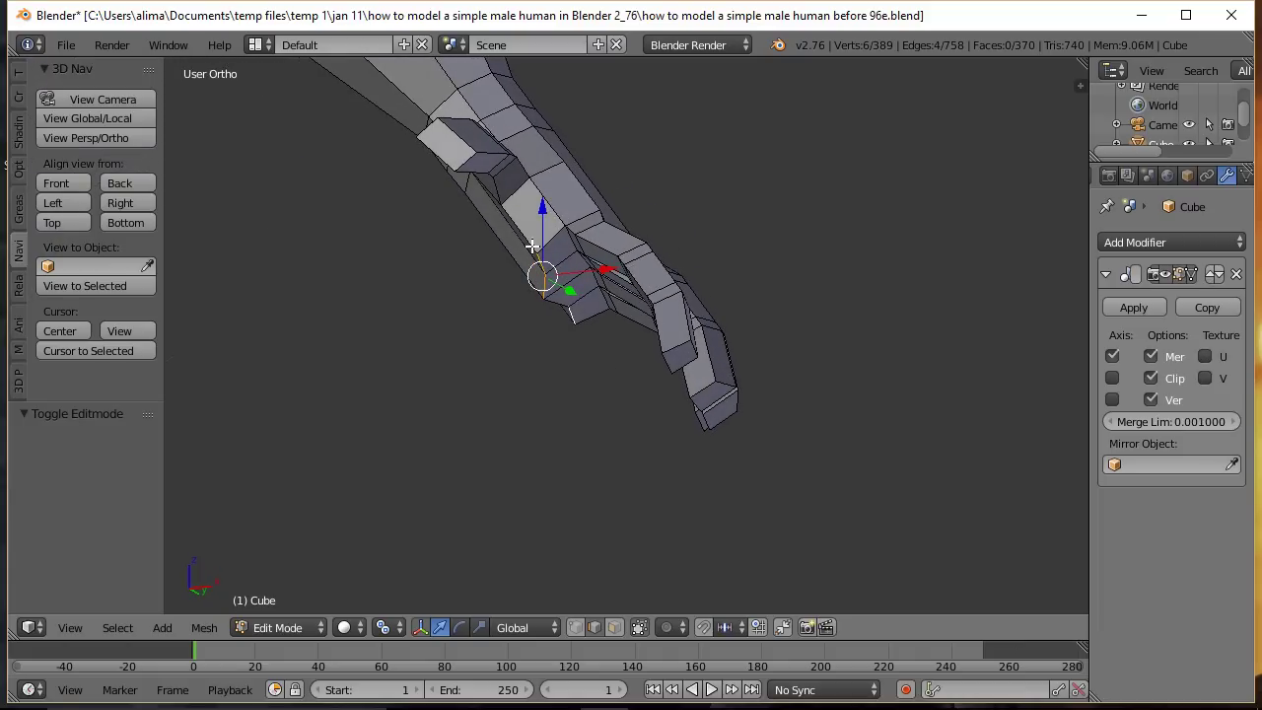
pyautogui.press('g')
pyautogui.press('z')
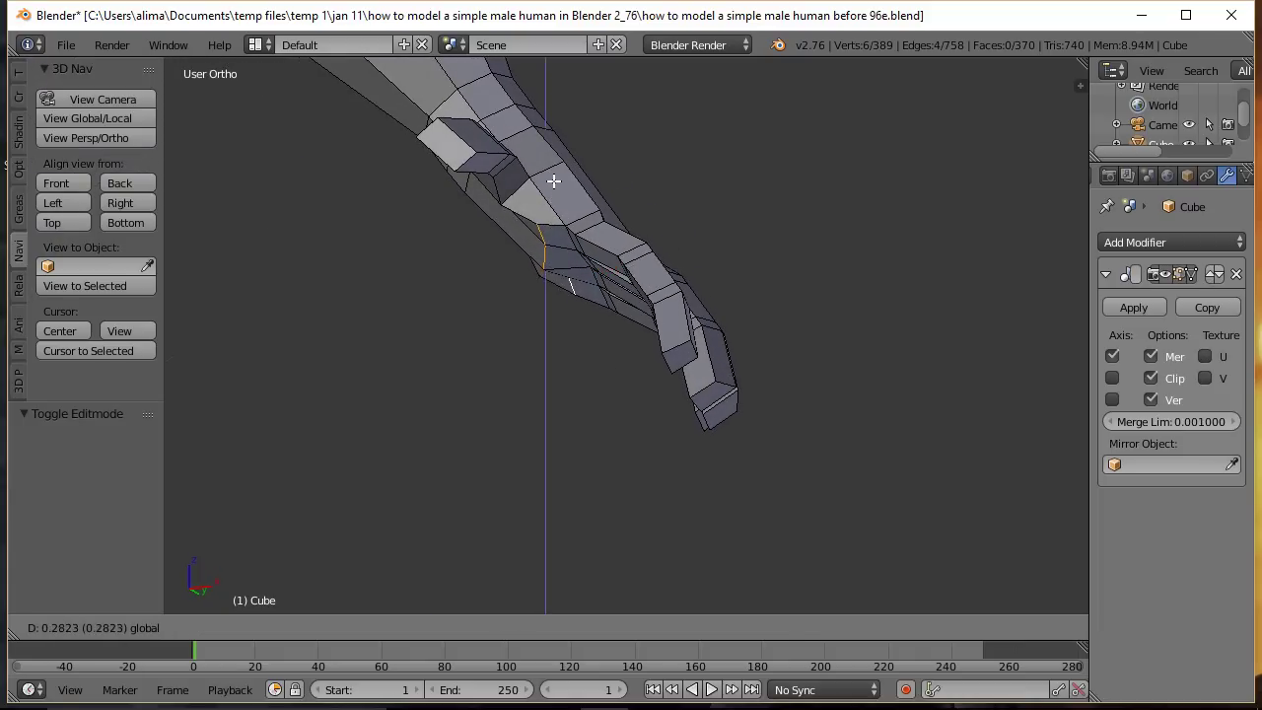
pyautogui.click(553, 179)
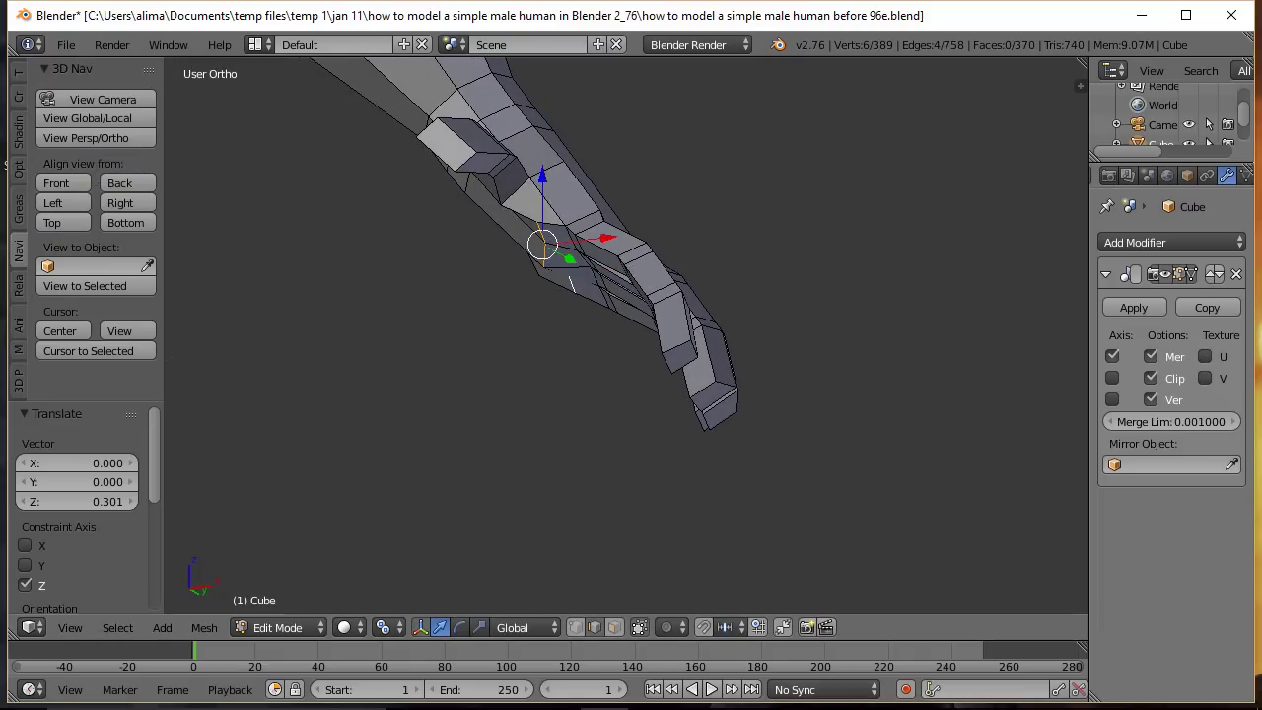
pyautogui.hotkey('ctrl', 's')
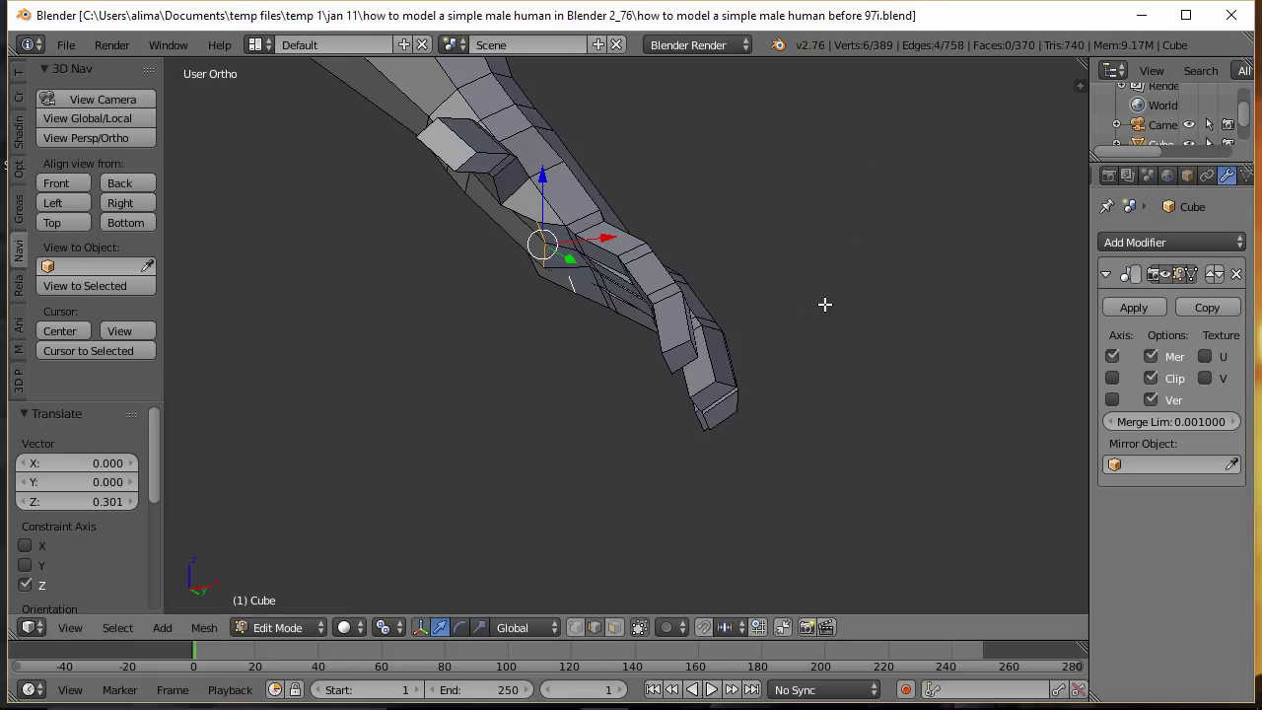
# Step: Clear the selection and select the single lengthwise edge on the back of the hand beside the thumb's base
pyautogui.press('a')
pyautogui.moveTo(811, 282); pyautogui.dragTo(789, 374, button='middle')
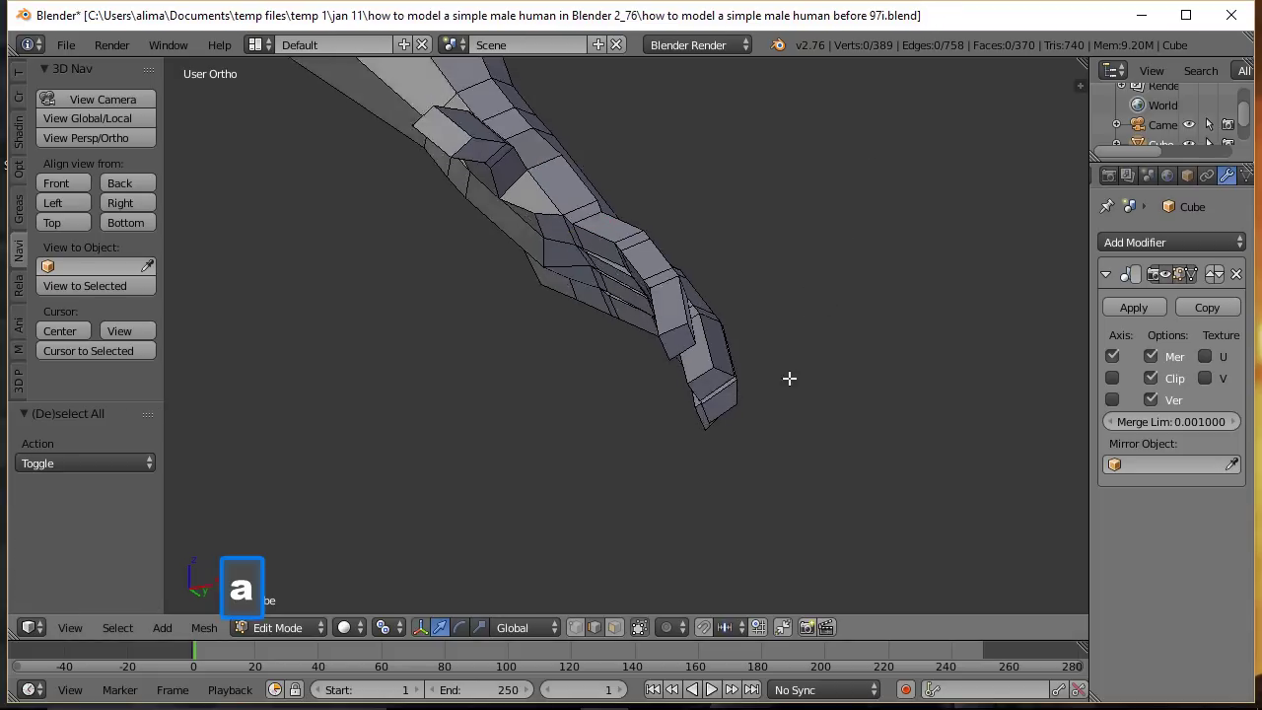
pyautogui.scroll(4, 733, 276)
pyautogui.moveTo(733, 276); pyautogui.dragTo(716, 402, button='middle')
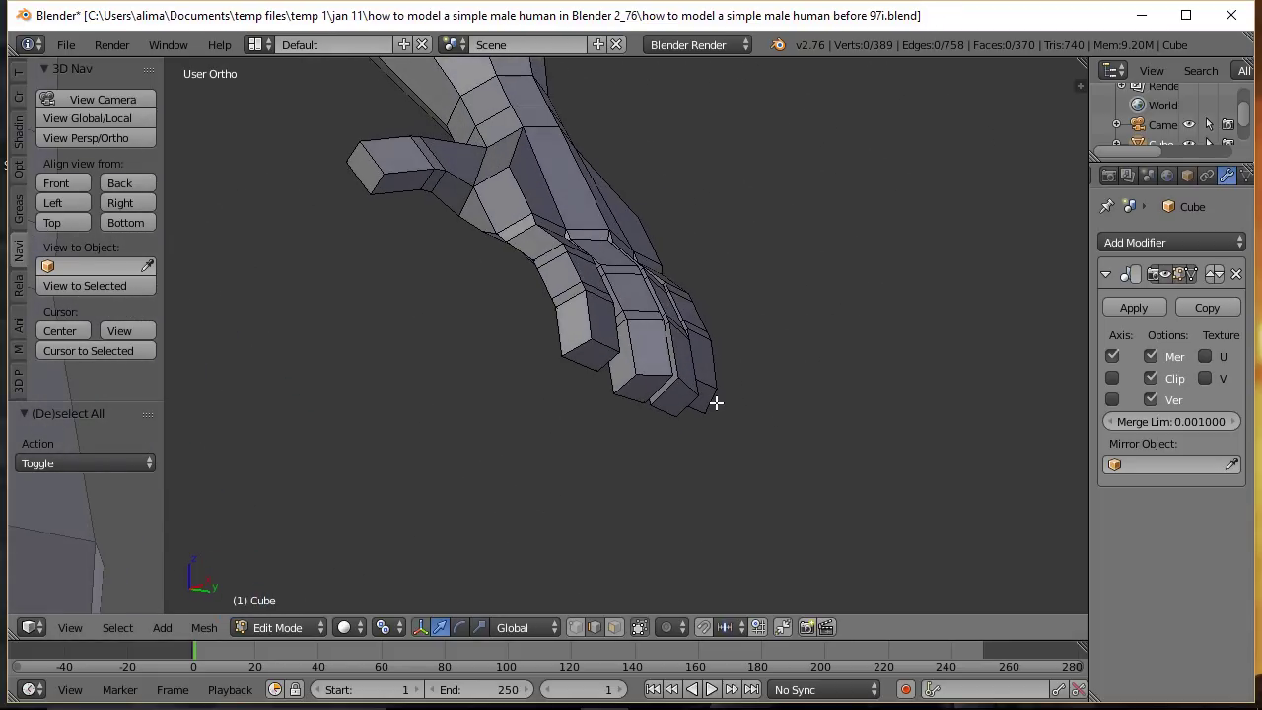
pyautogui.rightClick(510, 156)
pyautogui.moveTo(381, 256); pyautogui.dragTo(497, 320, button='middle')
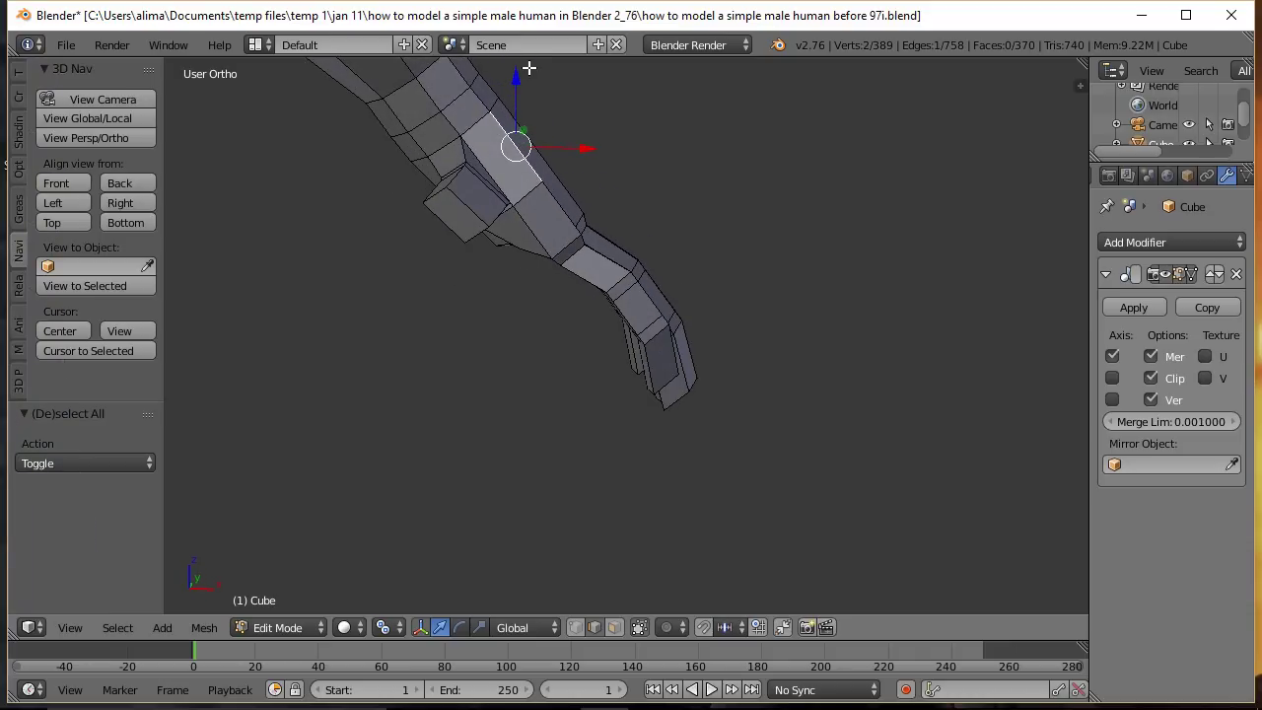
# Step: Lower the selected edge at the thumb's base slightly, shift it about -0.128 along X, and deselect everything
pyautogui.moveTo(516, 78); pyautogui.dragTo(520, 92)
pyautogui.moveTo(596, 163); pyautogui.dragTo(580, 167)
pyautogui.moveTo(825, 319); pyautogui.dragTo(664, 318, button='middle')
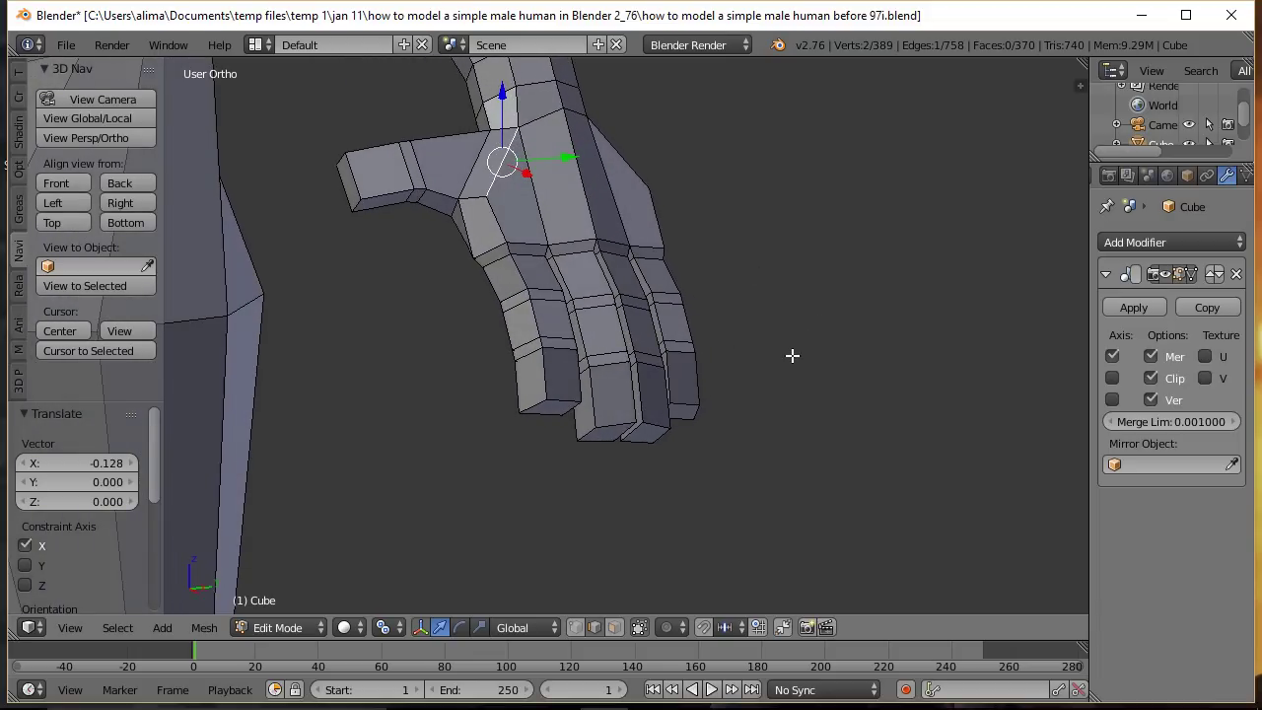
pyautogui.press('a')
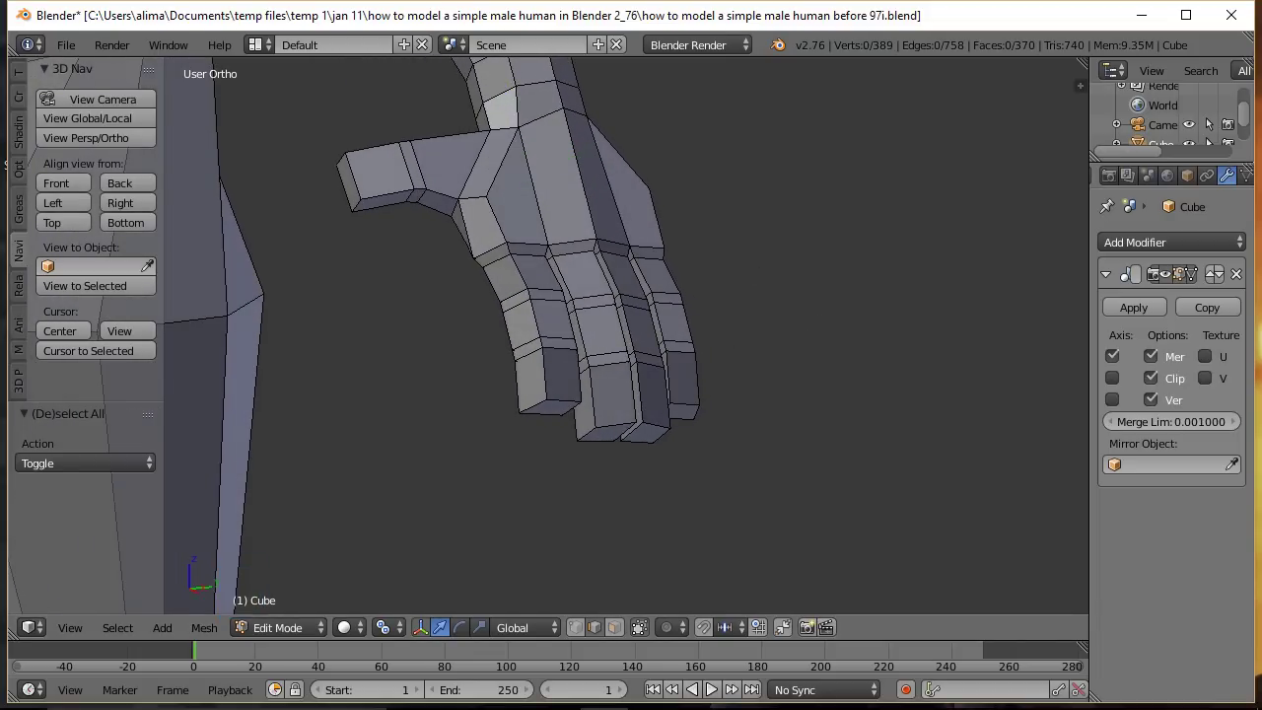
# Step: Save the file as the incremented version "how to model a simple male human before 98i.blend"
pyautogui.hotkey('ctrl', 'shift', 's')
pyautogui.press('KP_Add')
pyautogui.press('Return')
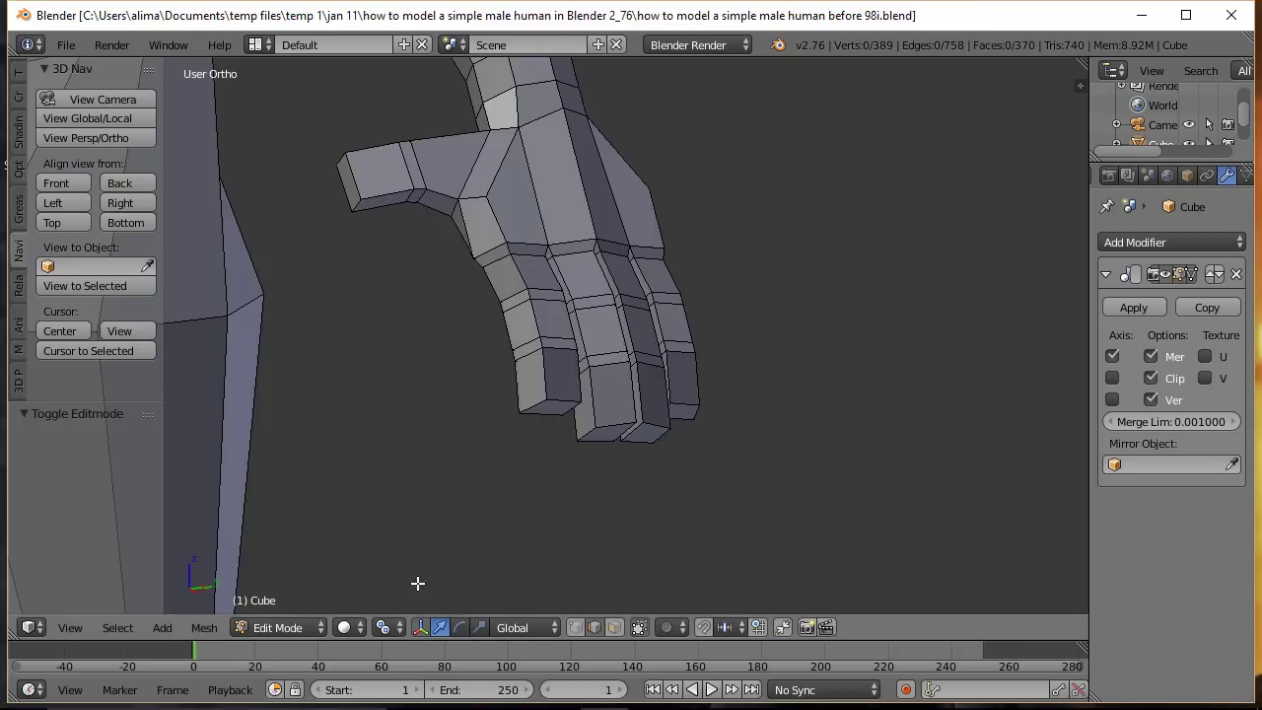
# Step: Set the pivot point to Median Point and show the figure's head, torso and arms from the front
pyautogui.click(399, 628)
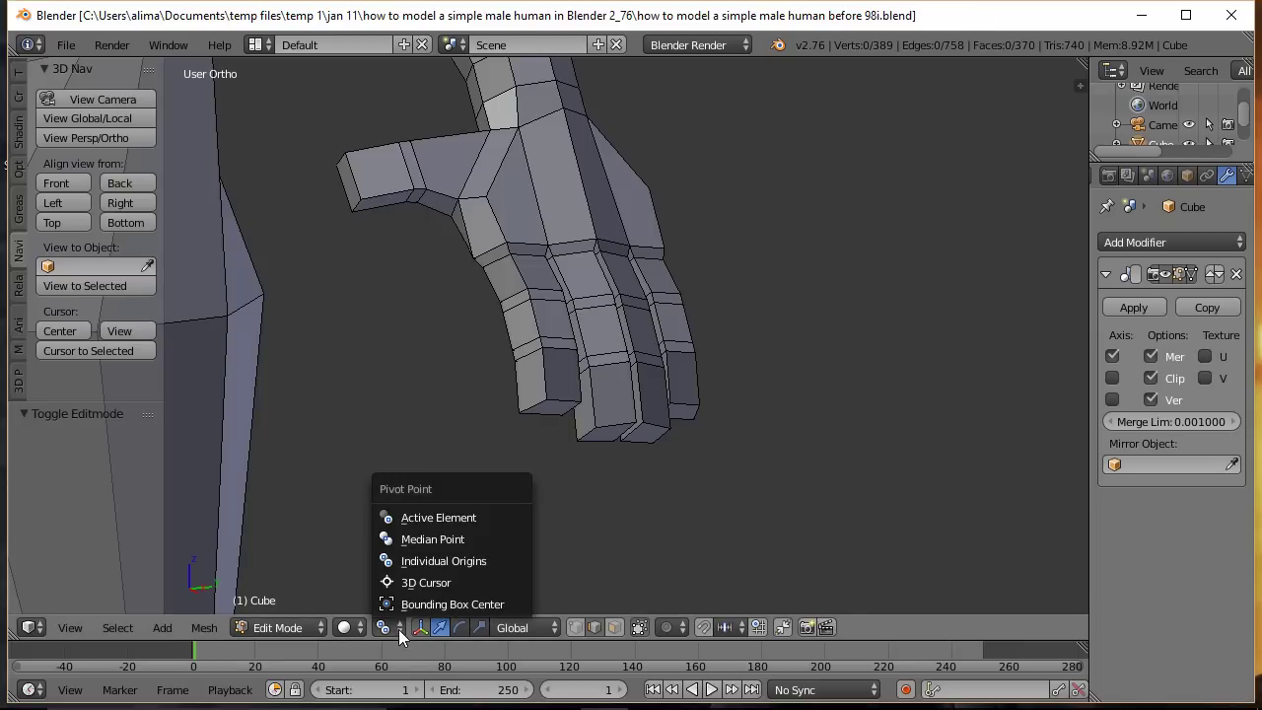
pyautogui.click(461, 540)
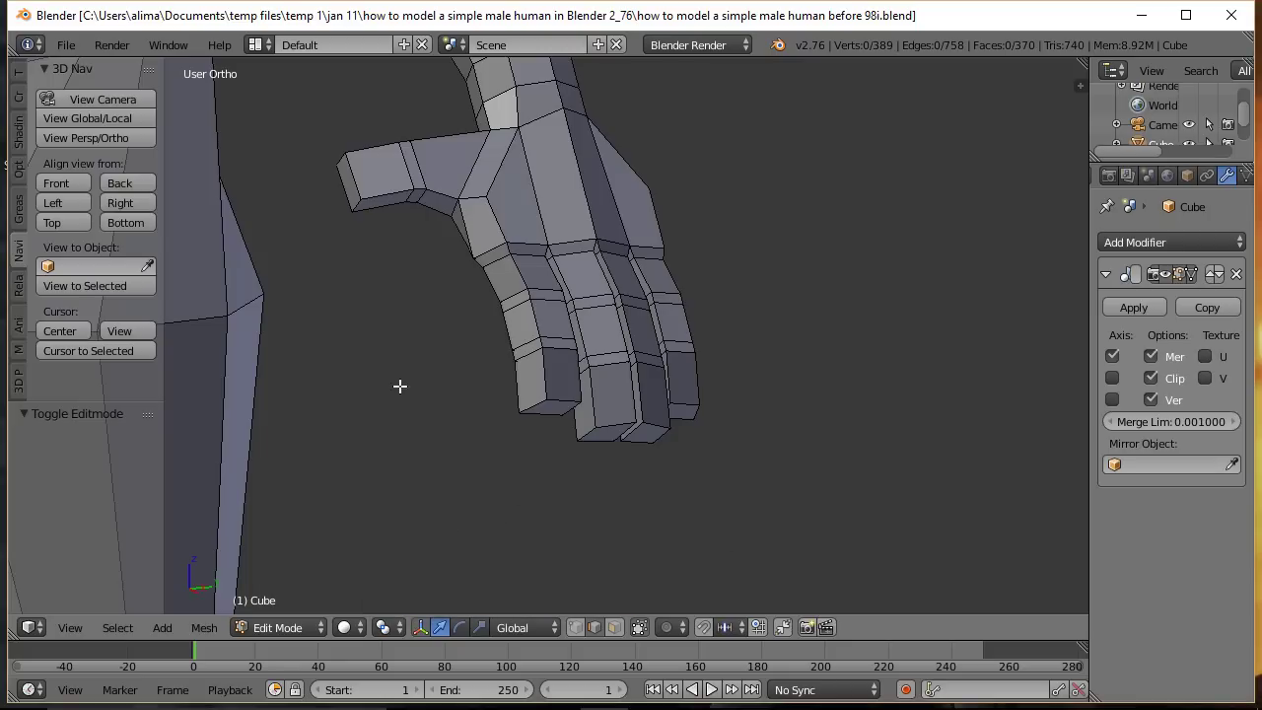
pyautogui.click(67, 181)
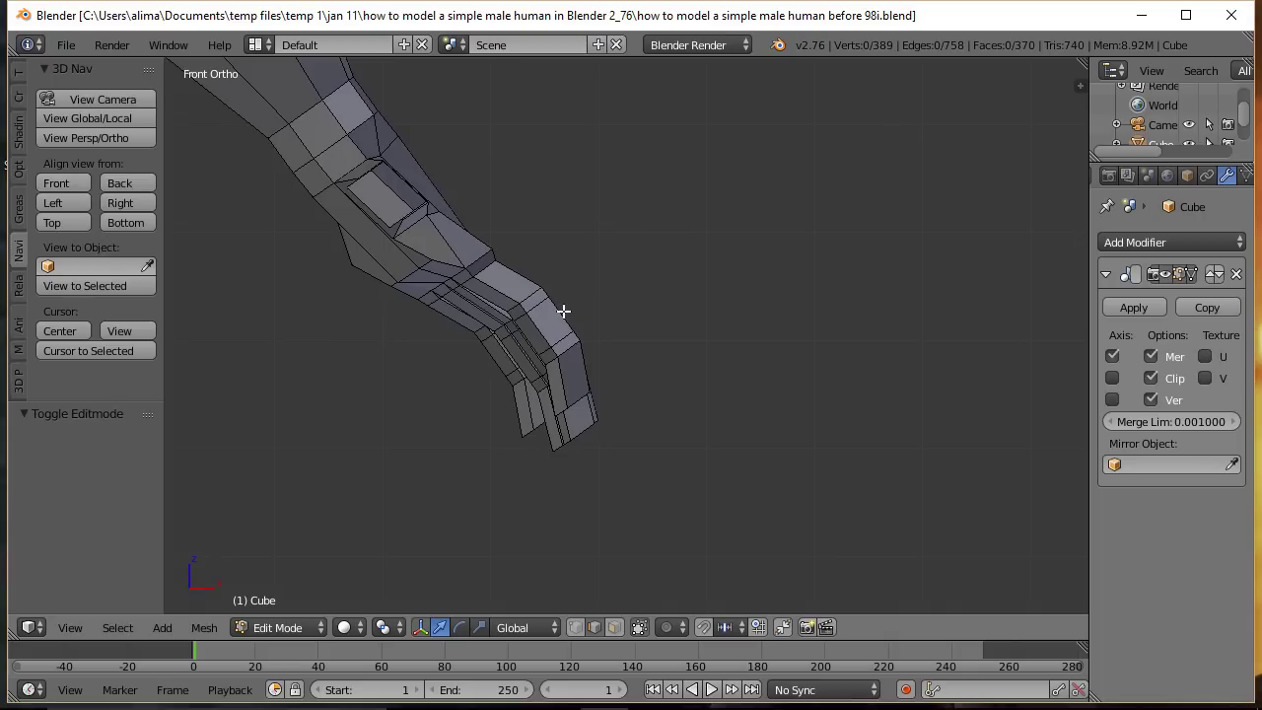
pyautogui.scroll(-2, 566, 310)
pyautogui.scroll(-3, 568, 309)
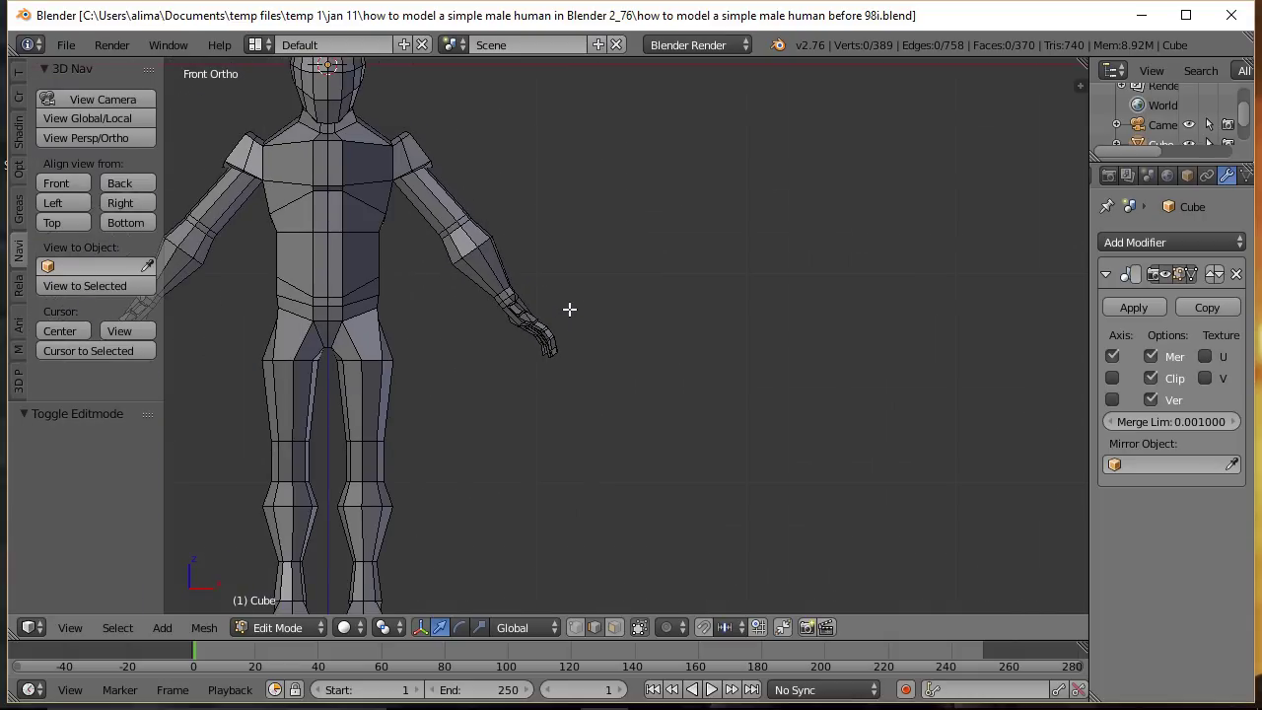
pyautogui.keyDown('shift'); pyautogui.moveTo(467, 302); pyautogui.dragTo(760, 408, button='middle'); pyautogui.keyUp('shift')
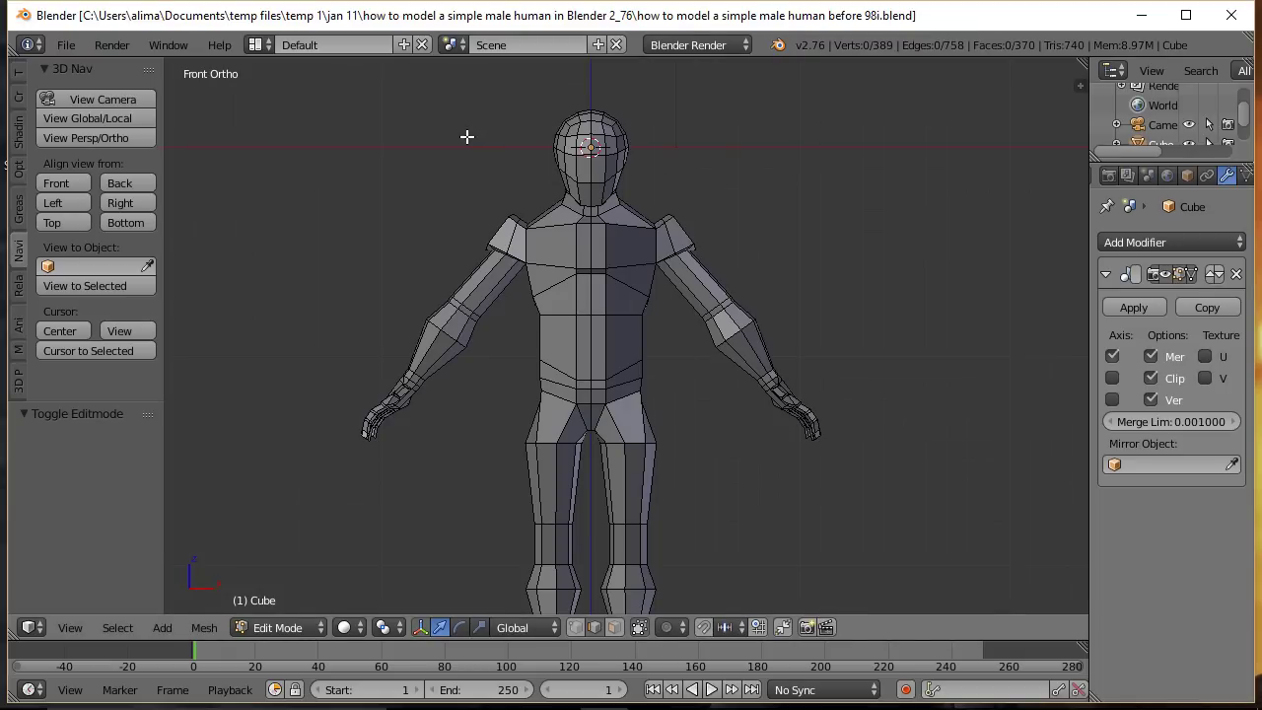
# Step: Add one loop cut around the chest and shoulders, slid down toward the chest's lower edge by about -0.56
pyautogui.press('b')
pyautogui.press('Escape')
pyautogui.moveTo(284, 78); pyautogui.dragTo(873, 475)
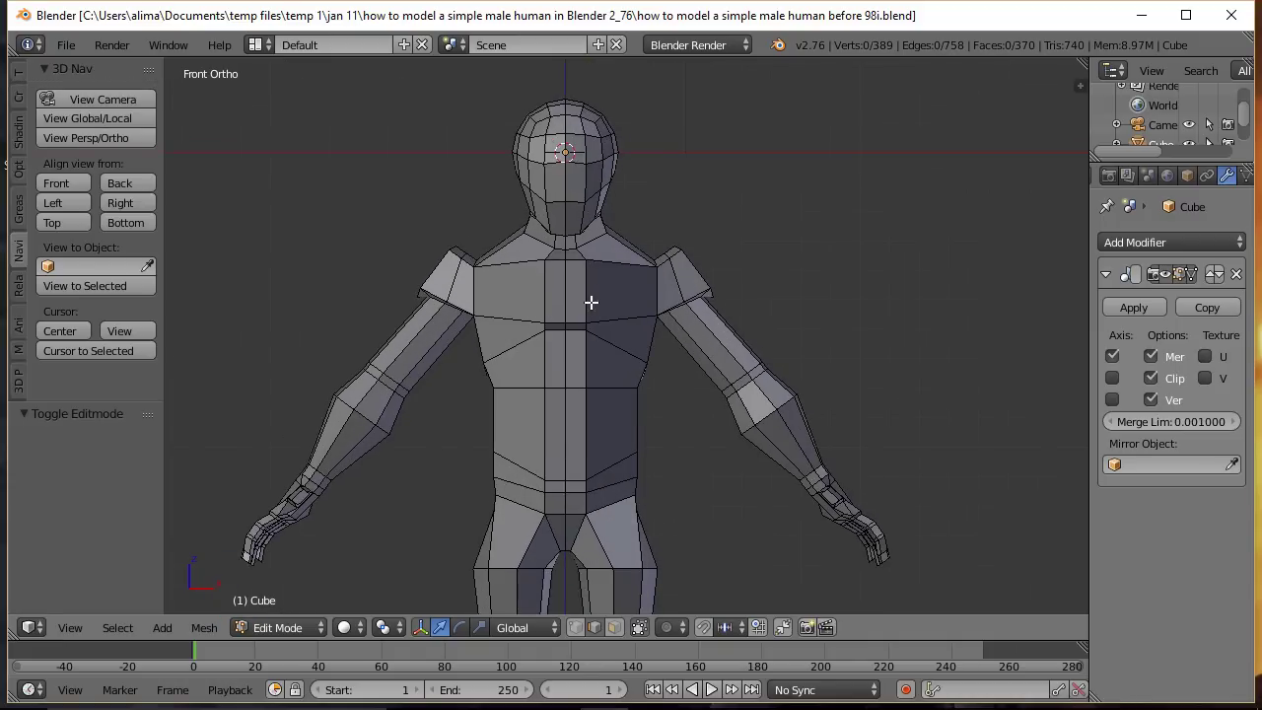
pyautogui.press('ctrl')
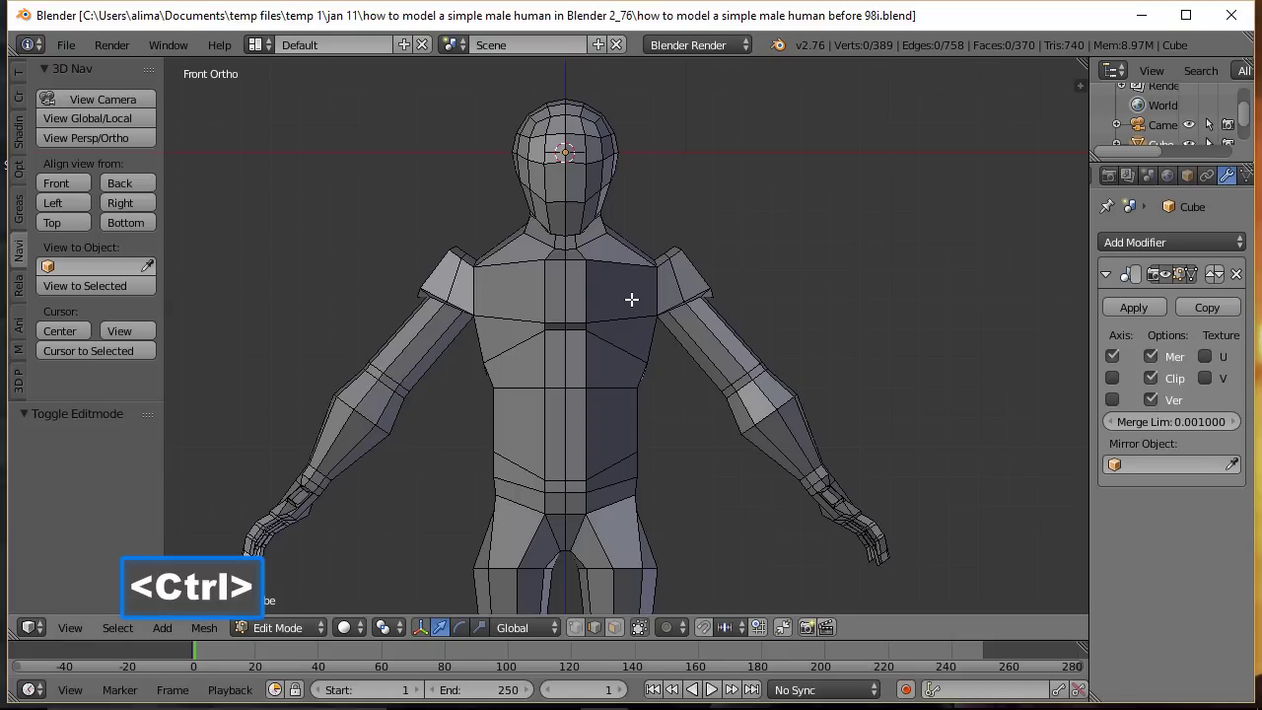
pyautogui.hotkey('ctrl', 'r')
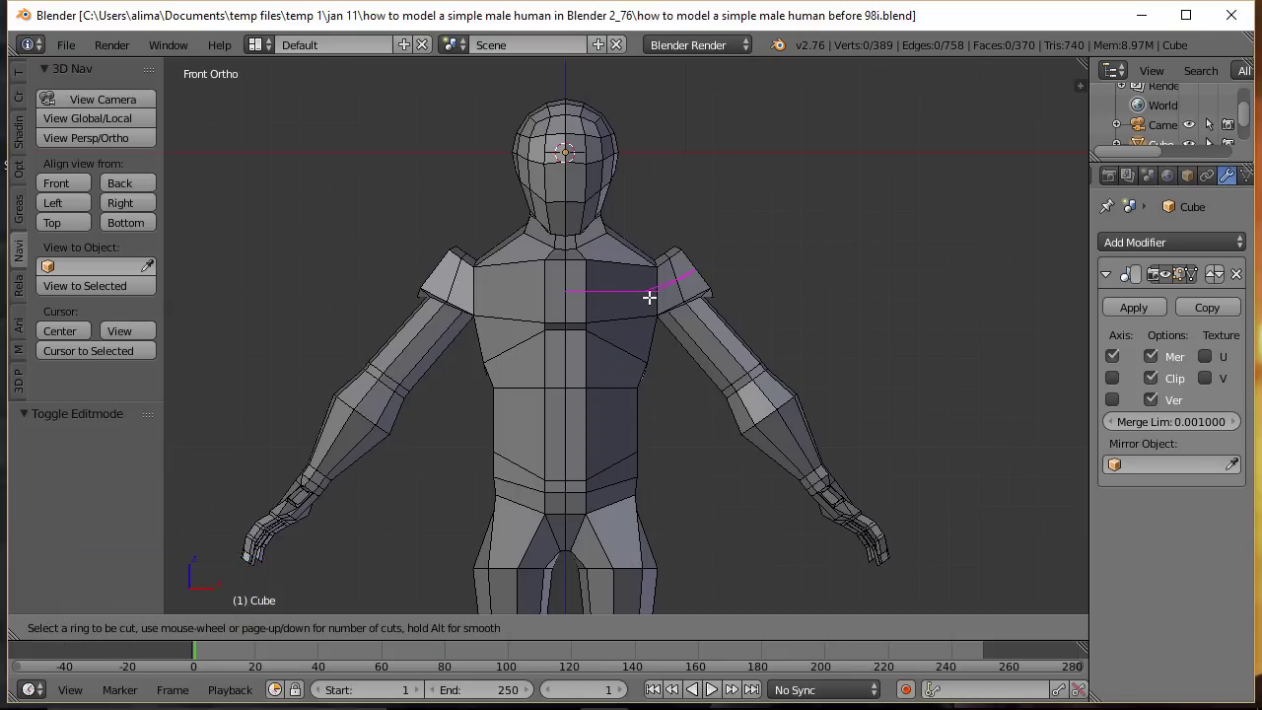
pyautogui.click(649, 297)
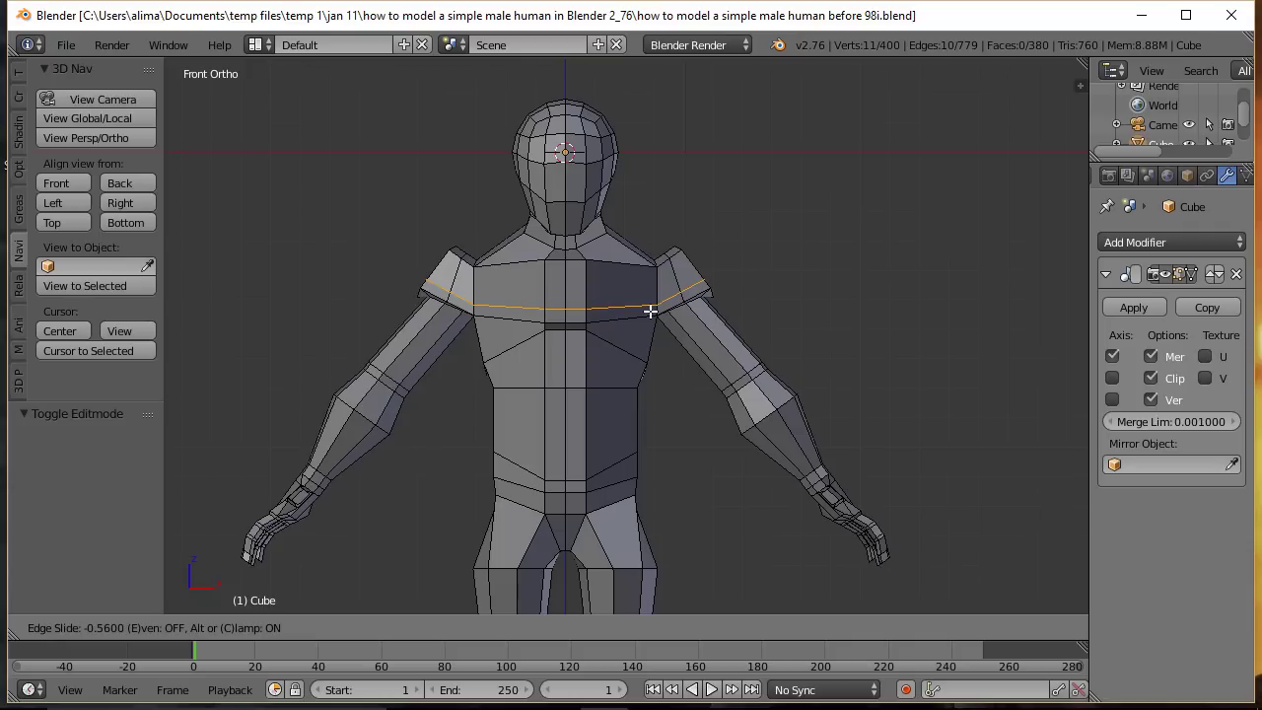
pyautogui.click(649, 311)
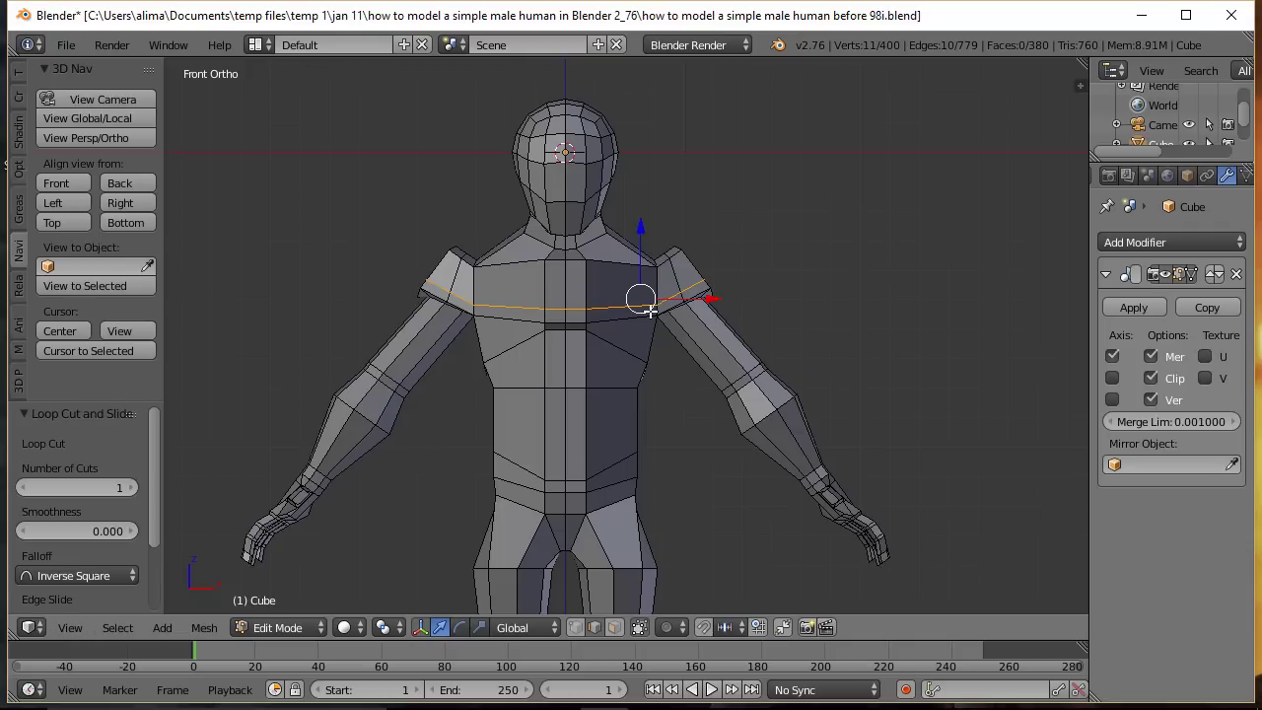
pyautogui.click(650, 312)
# Step: Push the chest-and-shoulder loop outward with Shrink/Fatten at an offset of about -0.267 and save the file as version 99i
pyautogui.moveTo(841, 304); pyautogui.dragTo(766, 394, button='middle')
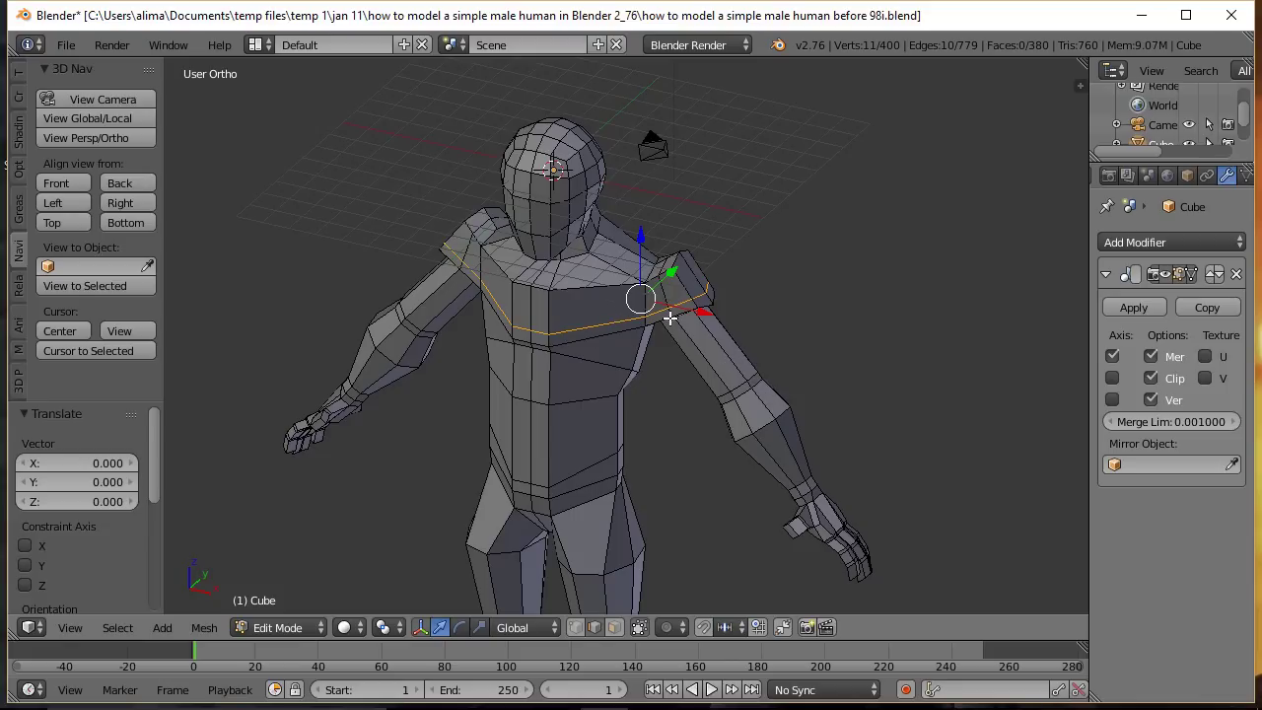
pyautogui.press('alt')
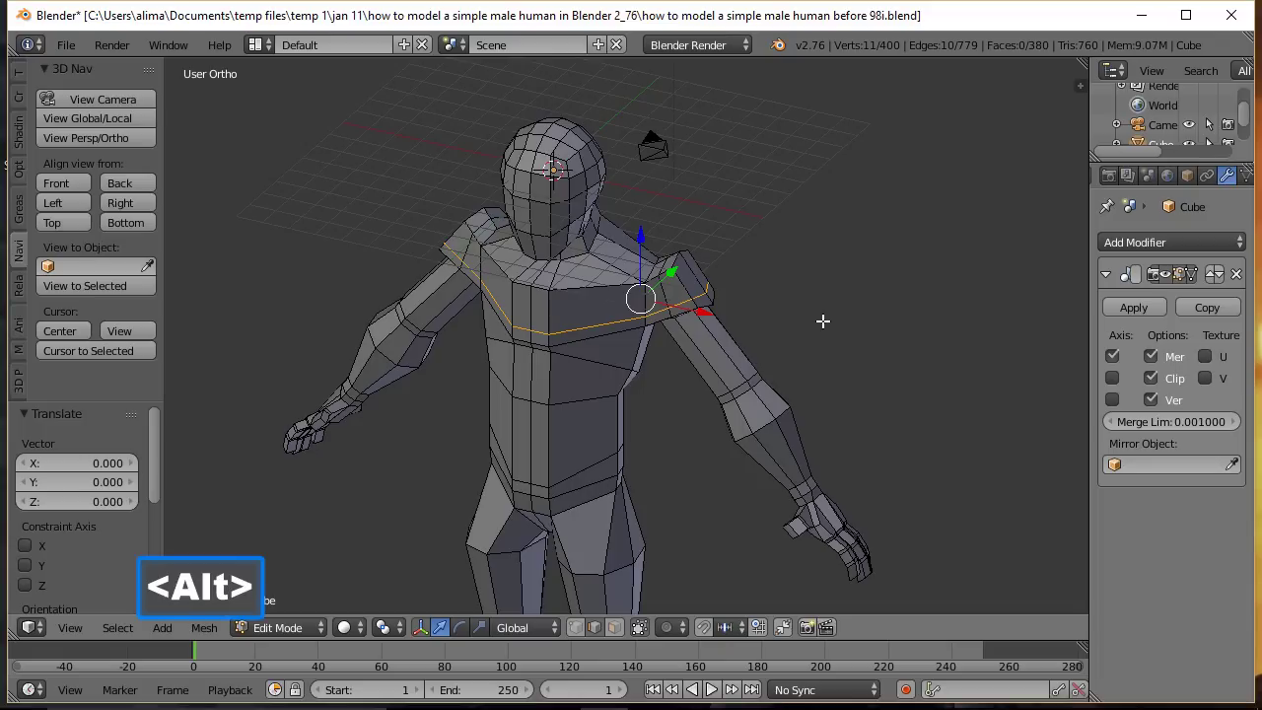
pyautogui.hotkey('alt', 's')
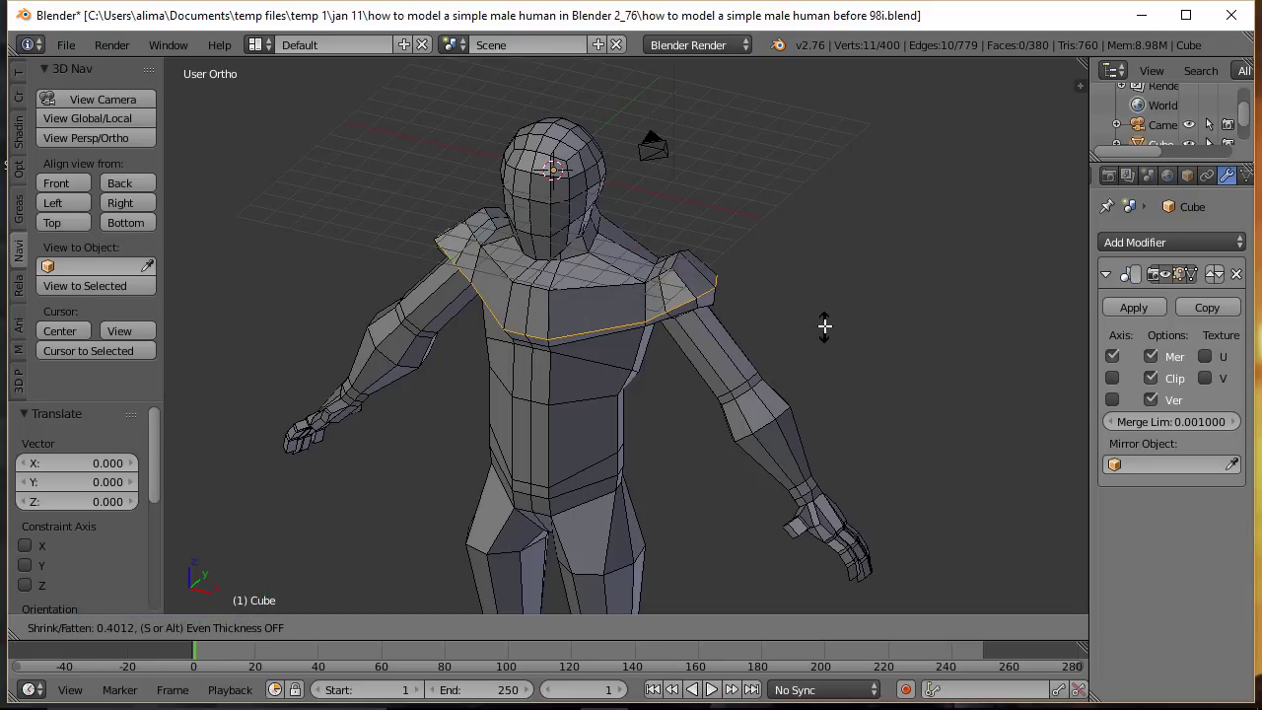
pyautogui.click(825, 325)
pyautogui.moveTo(667, 397); pyautogui.dragTo(690, 341, button='middle')
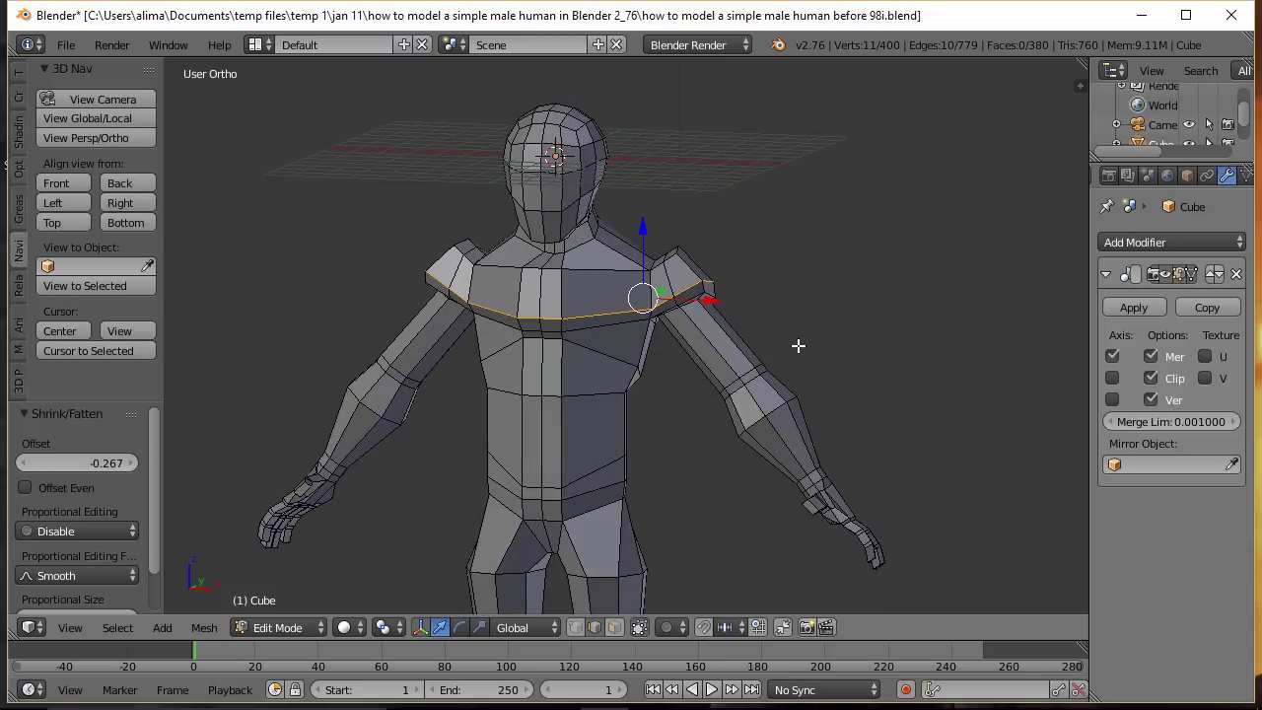
pyautogui.press('a')
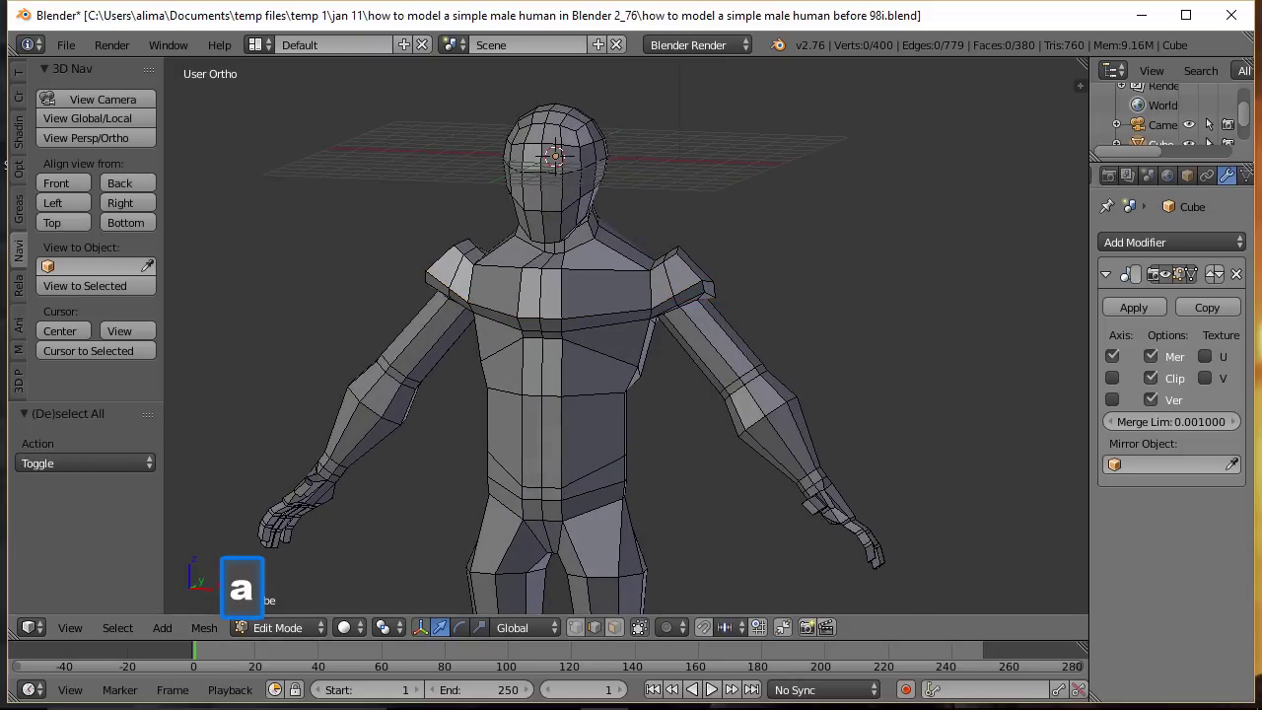
pyautogui.hotkey('ctrl', 'alt', 's')
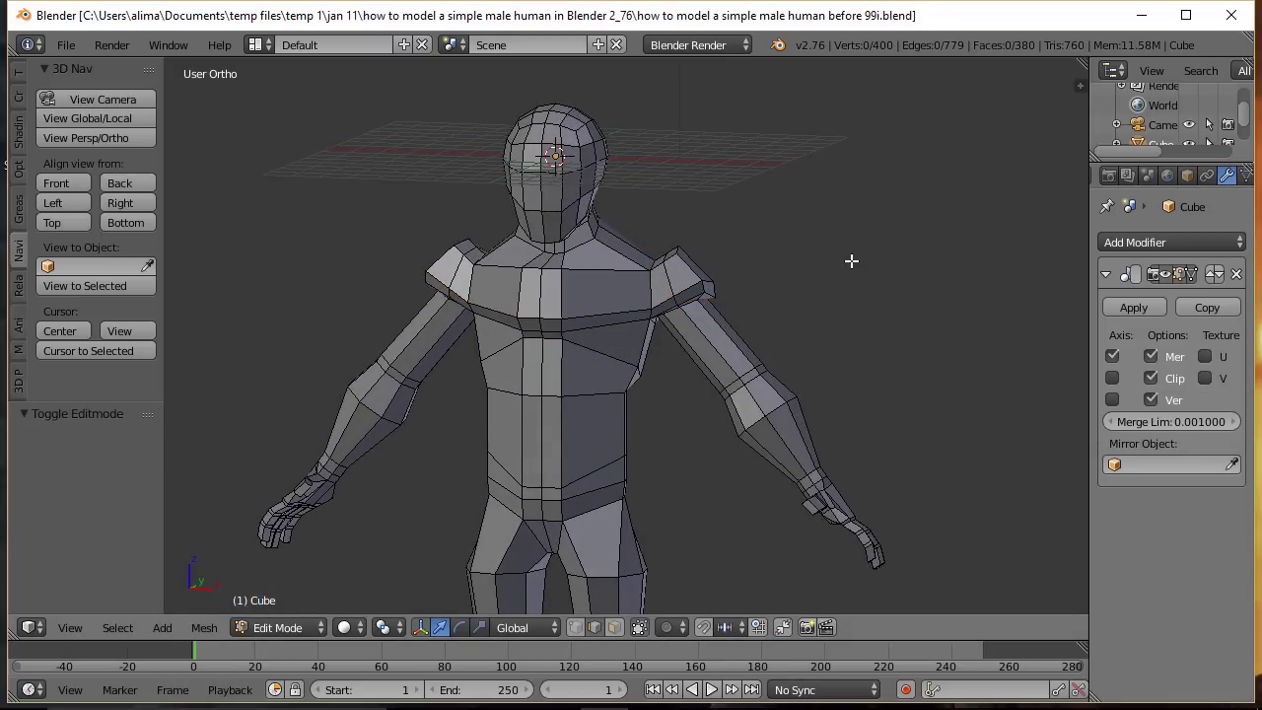
# Step: Move the crotch edge between the legs about -0.890 along Y and deselect everything
pyautogui.scroll(-3, 851, 261)
pyautogui.keyDown('shift'); pyautogui.moveTo(839, 329); pyautogui.dragTo(858, 211, button='middle'); pyautogui.keyUp('shift')
pyautogui.scroll(6, 728, 315)
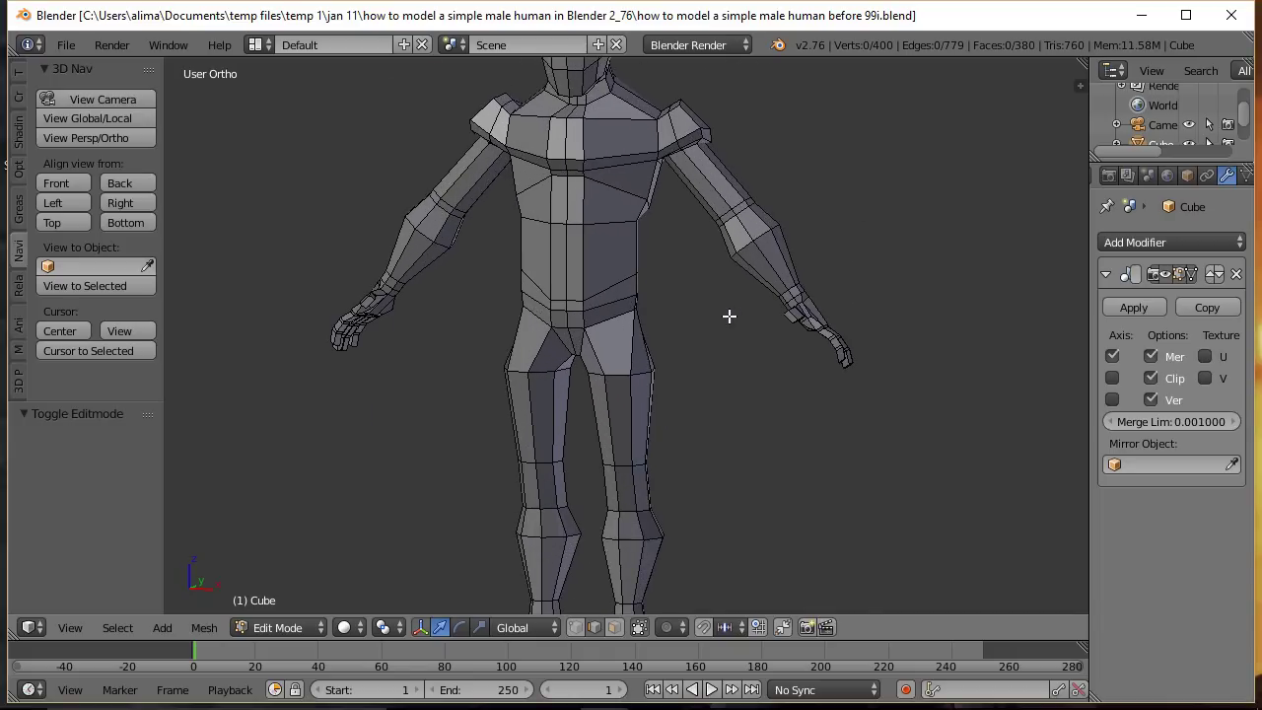
pyautogui.moveTo(783, 259); pyautogui.dragTo(704, 358, button='middle')
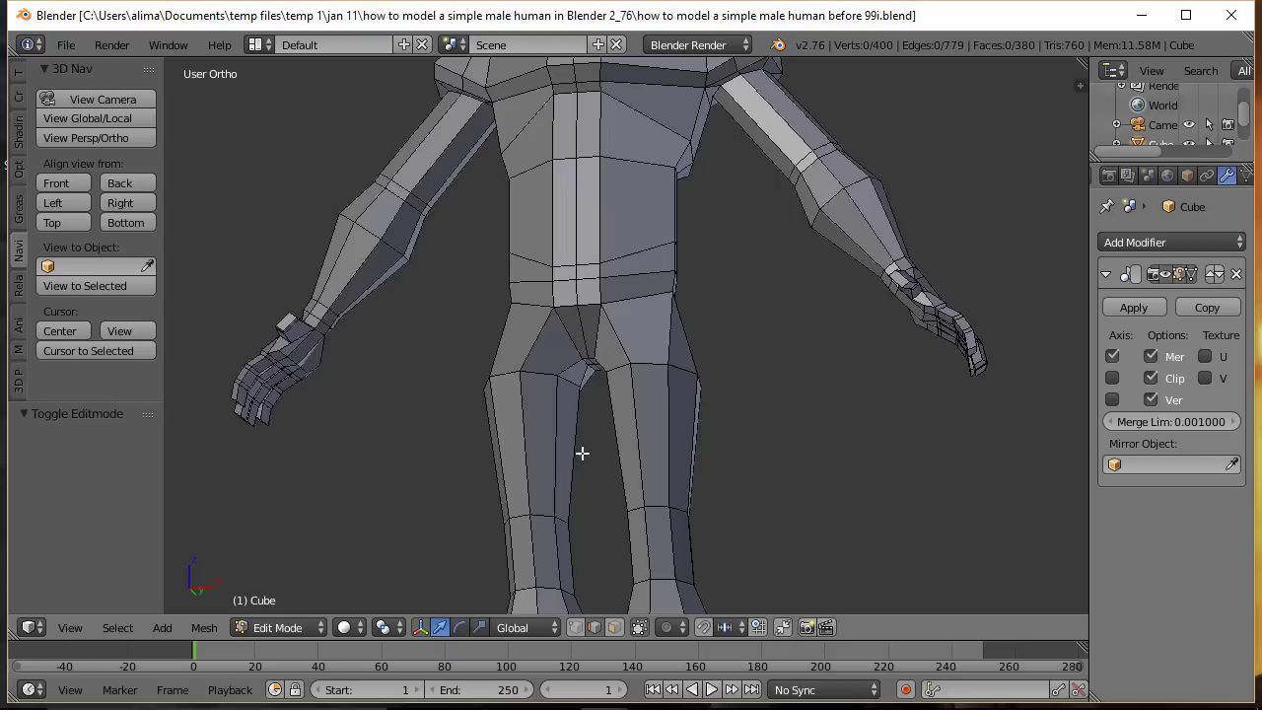
pyautogui.rightClick(591, 357)
pyautogui.moveTo(674, 380); pyautogui.dragTo(580, 466, button='middle')
pyautogui.moveTo(646, 347); pyautogui.dragTo(625, 357)
pyautogui.click(625, 356)
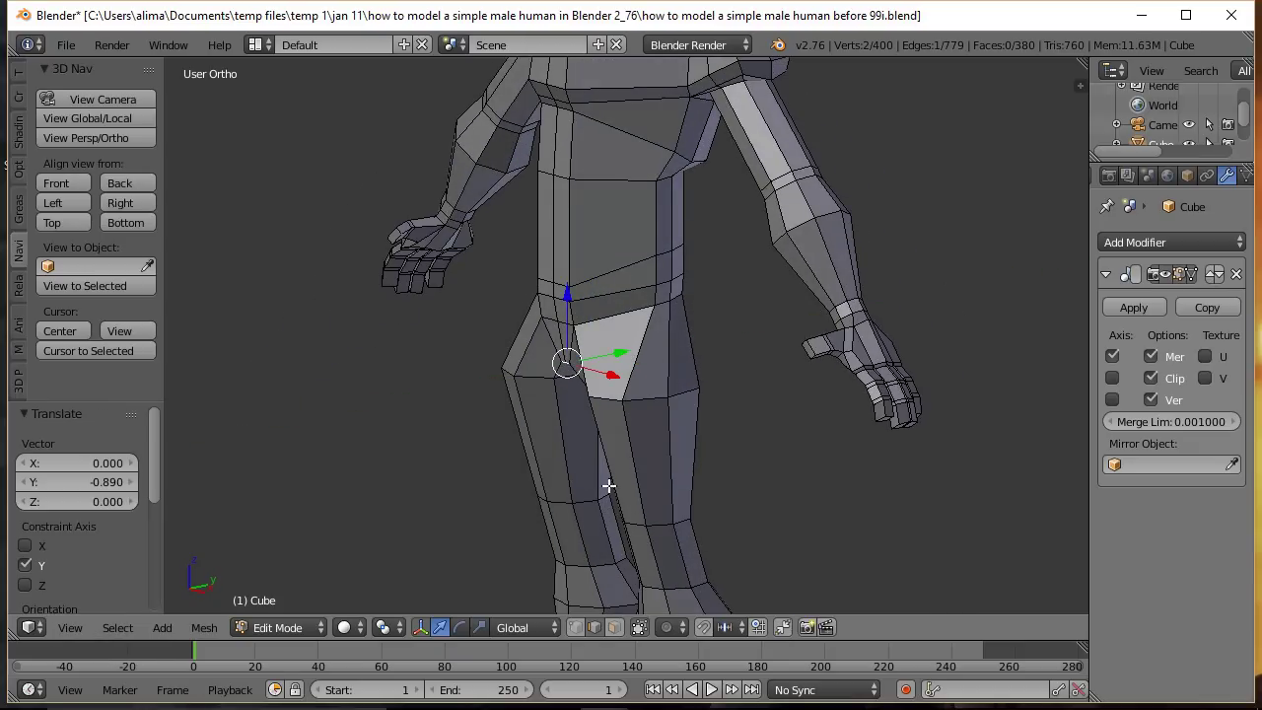
pyautogui.moveTo(608, 484); pyautogui.dragTo(657, 453, button='middle')
pyautogui.press('a')
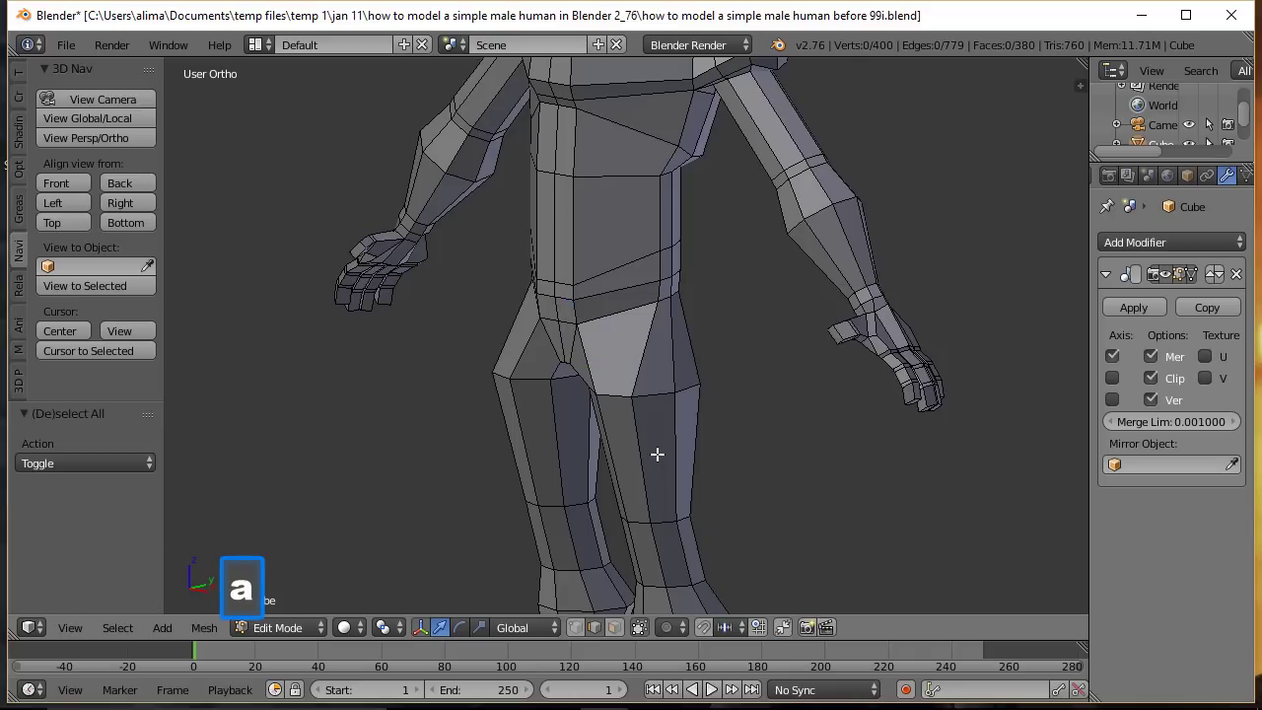
# Step: Add one centred loop cut around the thigh, halfway between the hip and the loop above the knee
pyautogui.press('ctrl')
pyautogui.hotkey('ctrl', 'r')
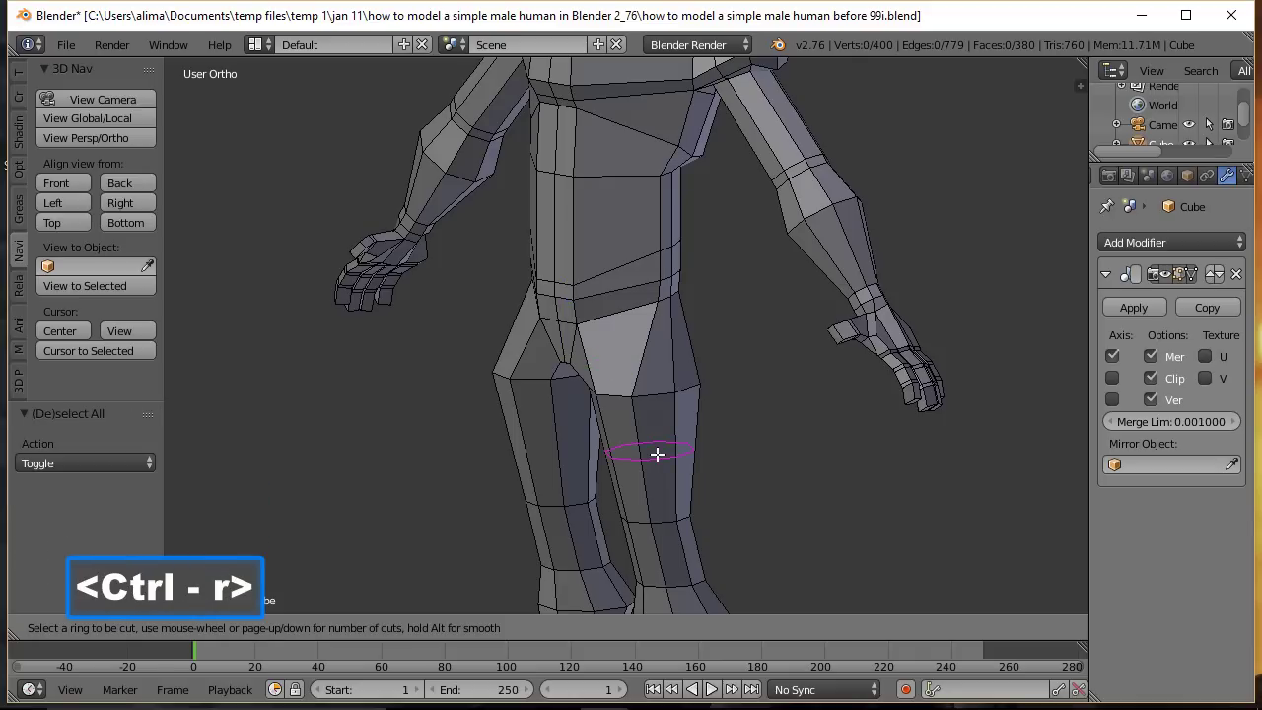
pyautogui.click(657, 453)
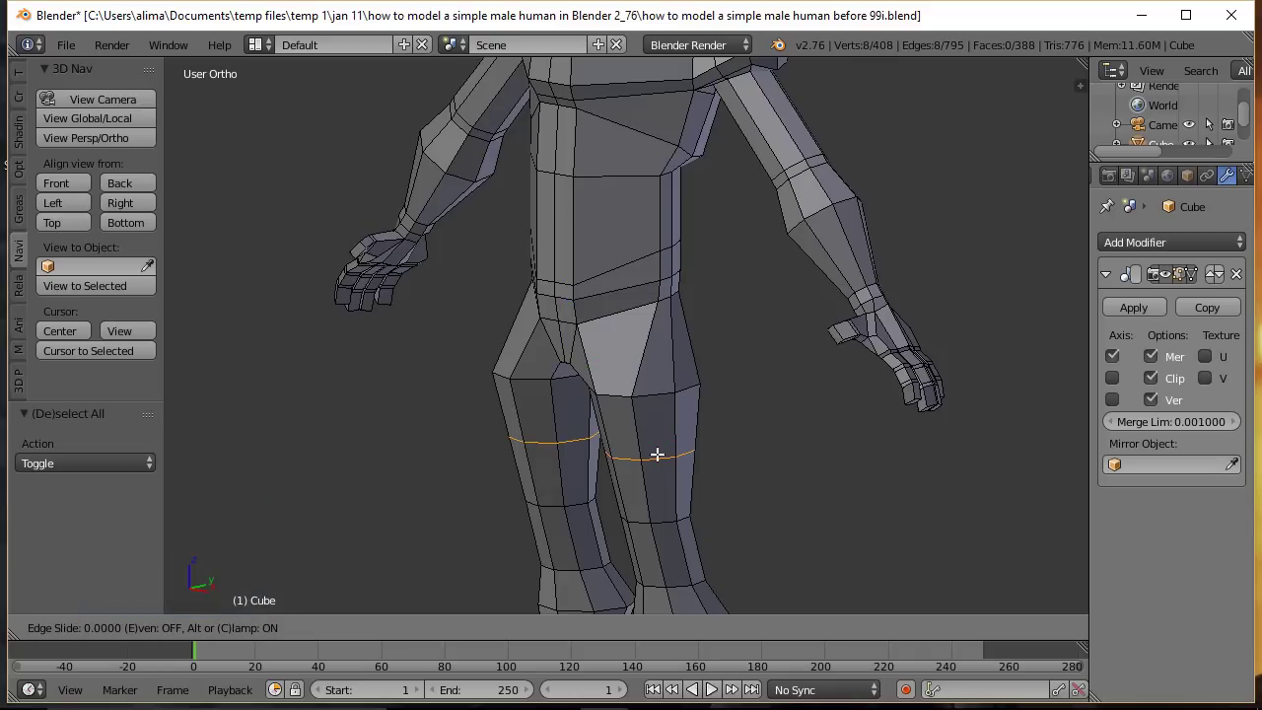
pyautogui.click(657, 453)
# Step: Thicken the thigh at the new loop with Shrink/Fatten at an offset of about -0.334 and deselect everything
pyautogui.moveTo(594, 473); pyautogui.dragTo(728, 469, button='middle')
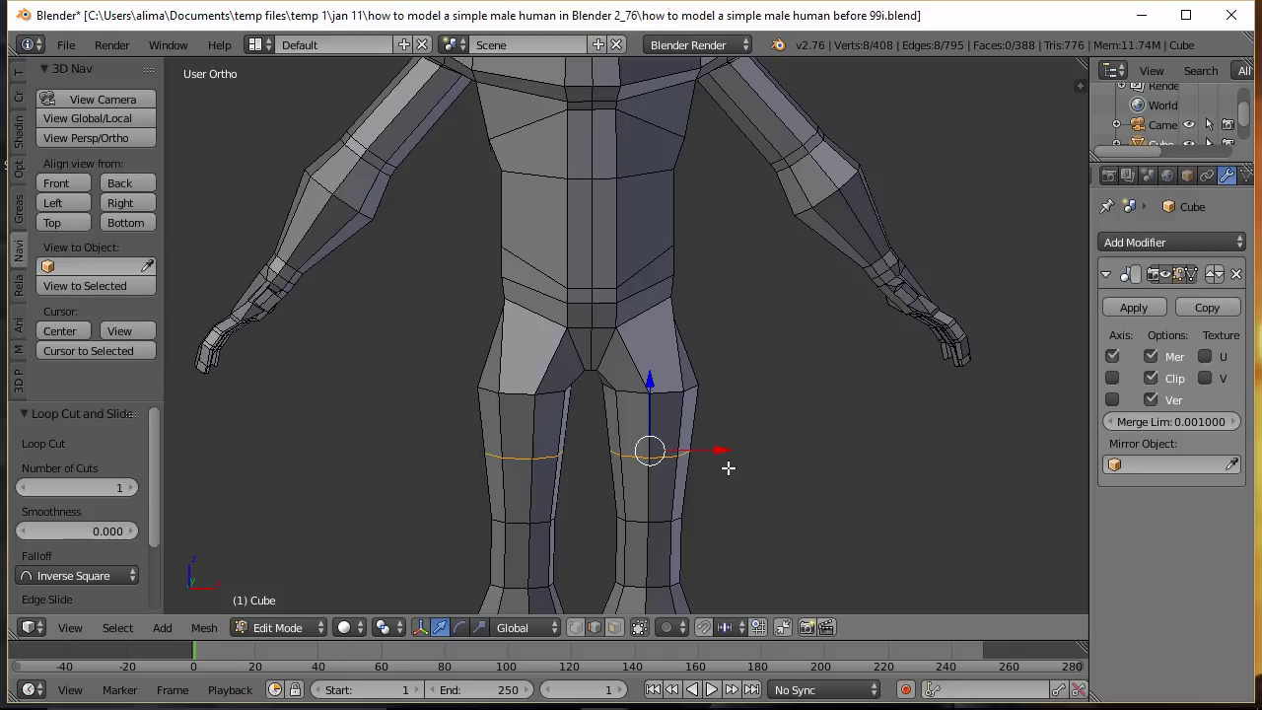
pyautogui.press('alt')
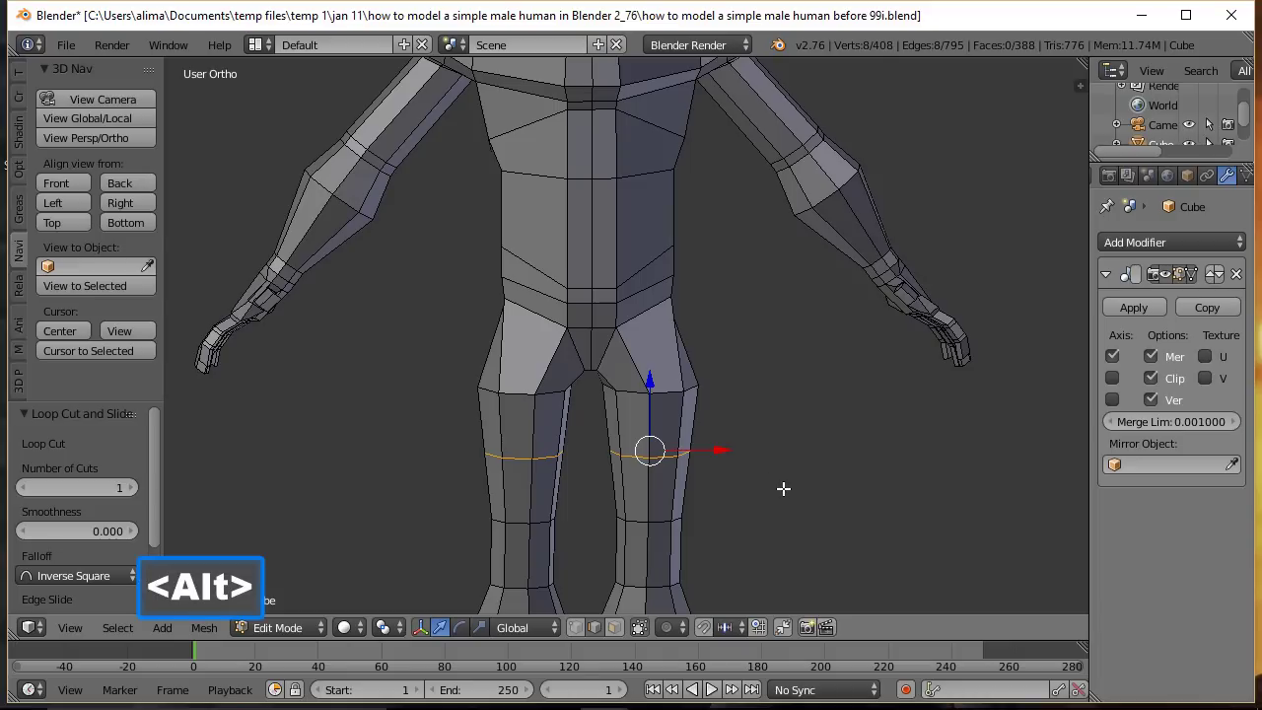
pyautogui.hotkey('alt', 's')
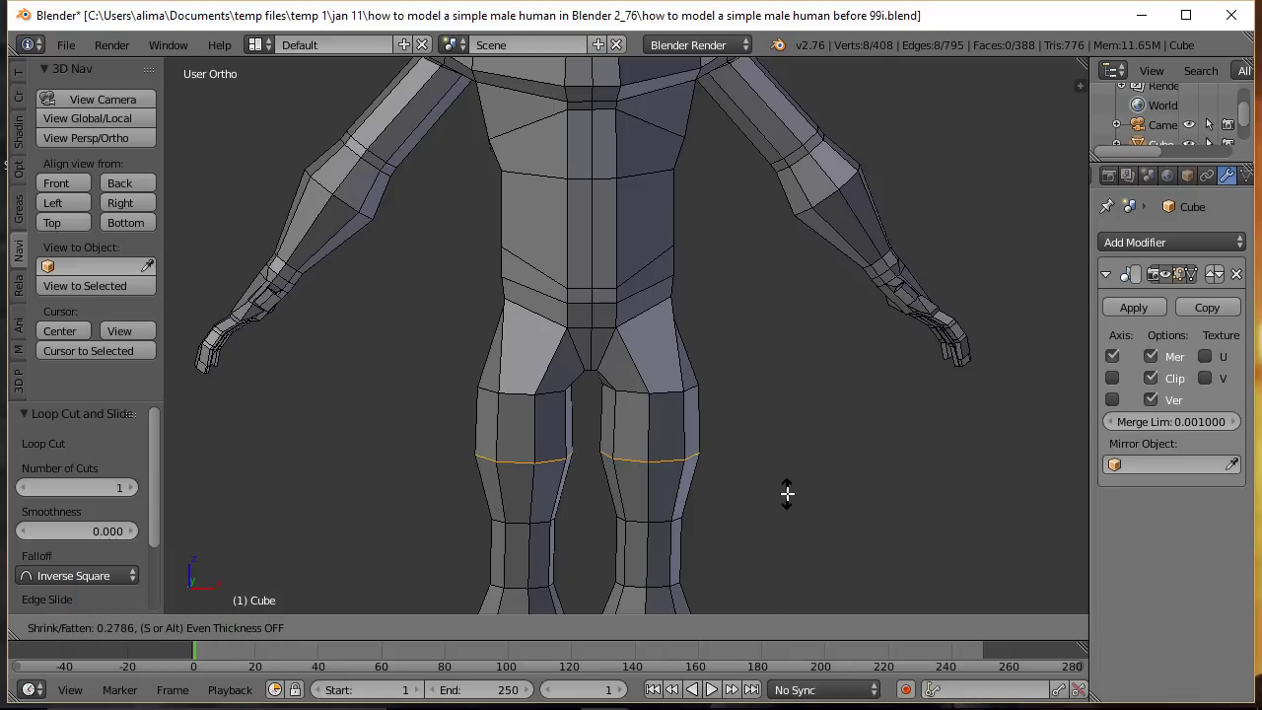
pyautogui.click(788, 494)
pyautogui.press('a')
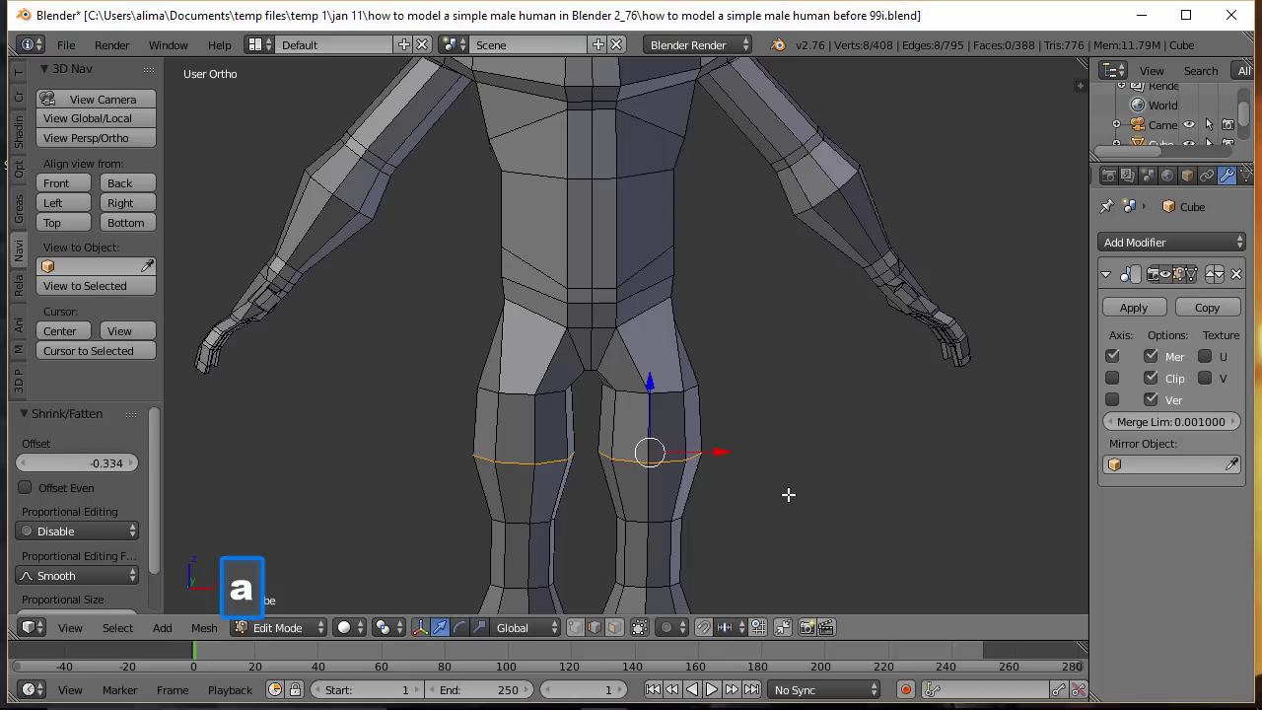
# Step: Add two evenly spaced loop cuts around the knee section between the thigh and the calf, without sliding them
pyautogui.keyDown('shift'); pyautogui.moveTo(755, 535); pyautogui.dragTo(752, 375, button='middle'); pyautogui.keyUp('shift')
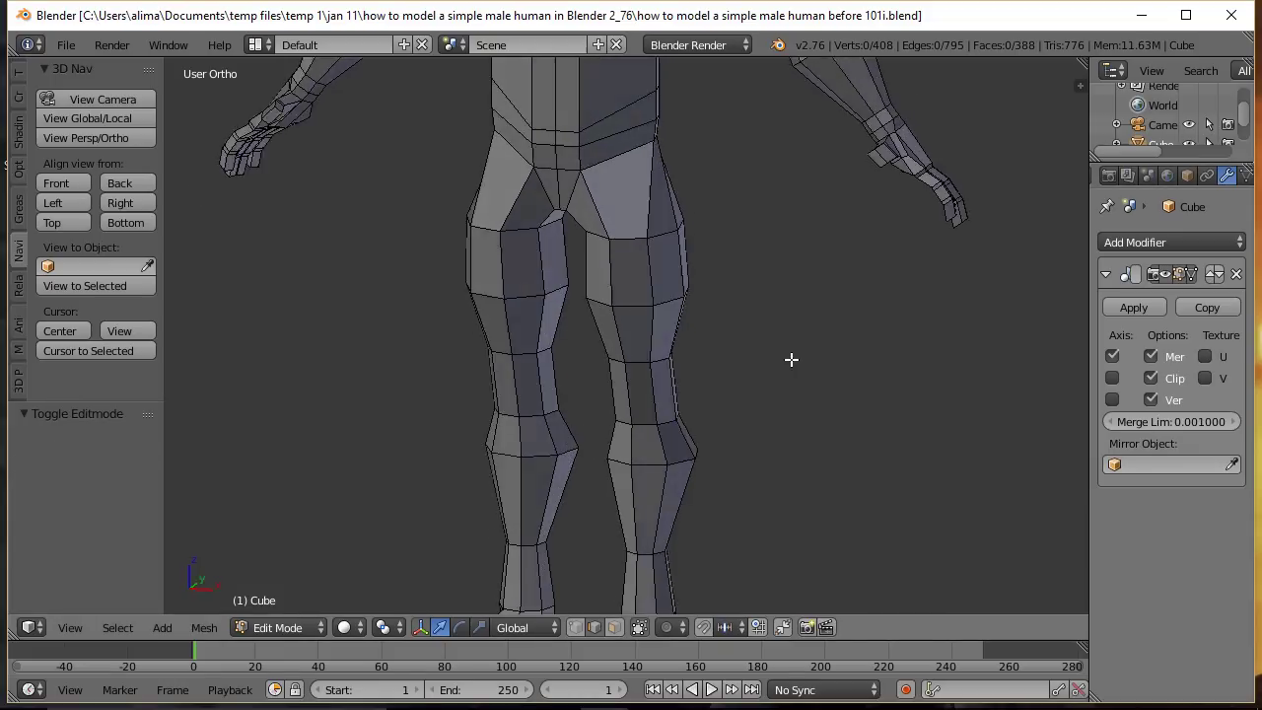
pyautogui.moveTo(790, 359); pyautogui.dragTo(769, 354, button='middle')
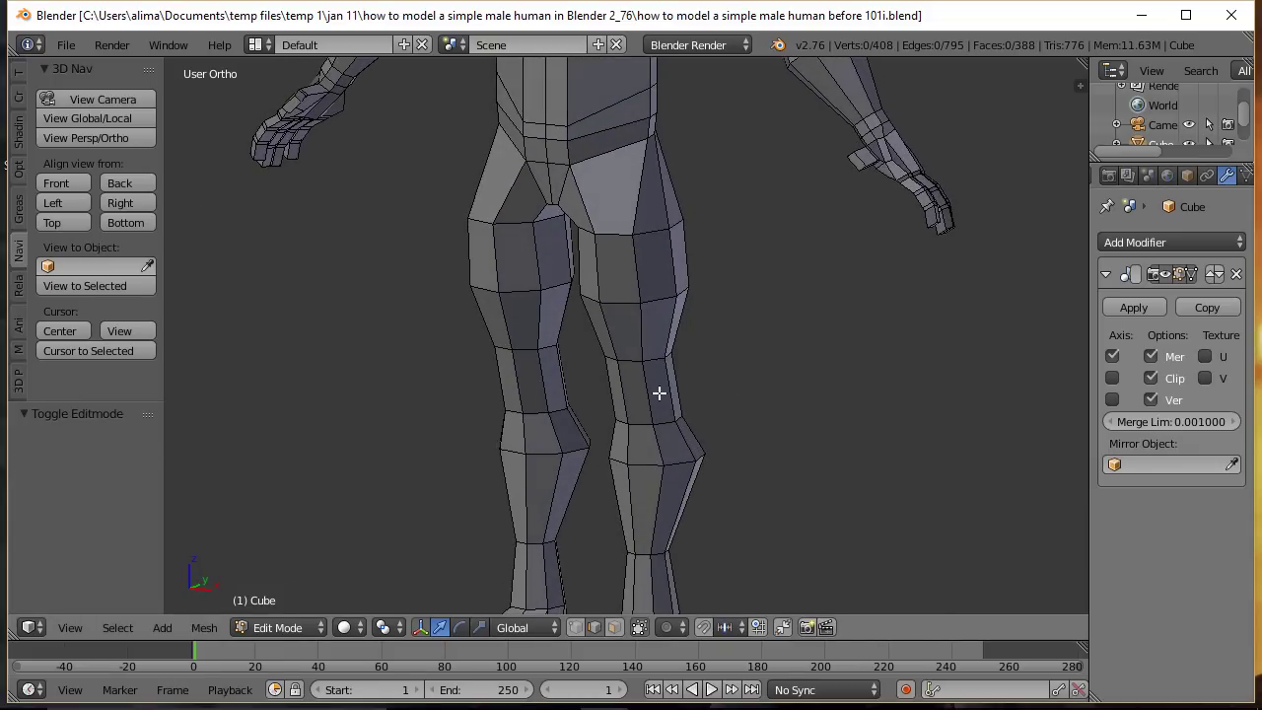
pyautogui.press('ctrl')
pyautogui.hotkey('ctrl', 'r')
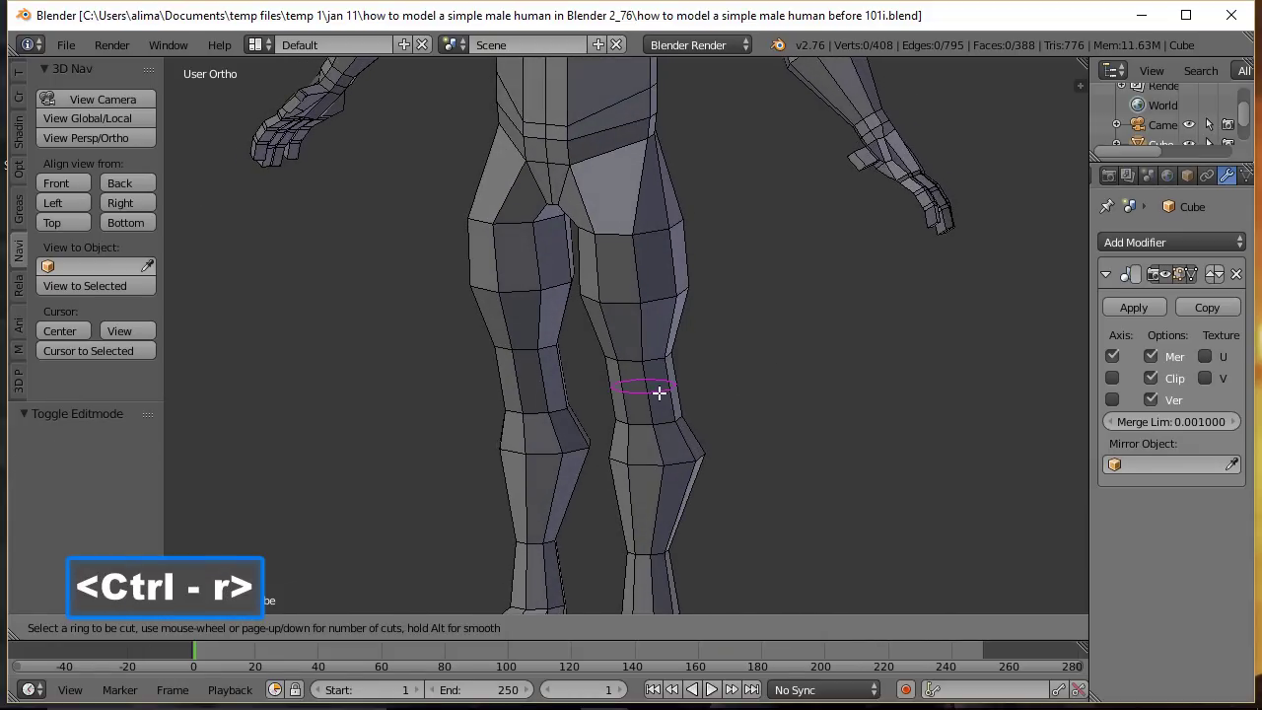
pyautogui.scroll(1, 658, 392)
pyautogui.click(659, 392)
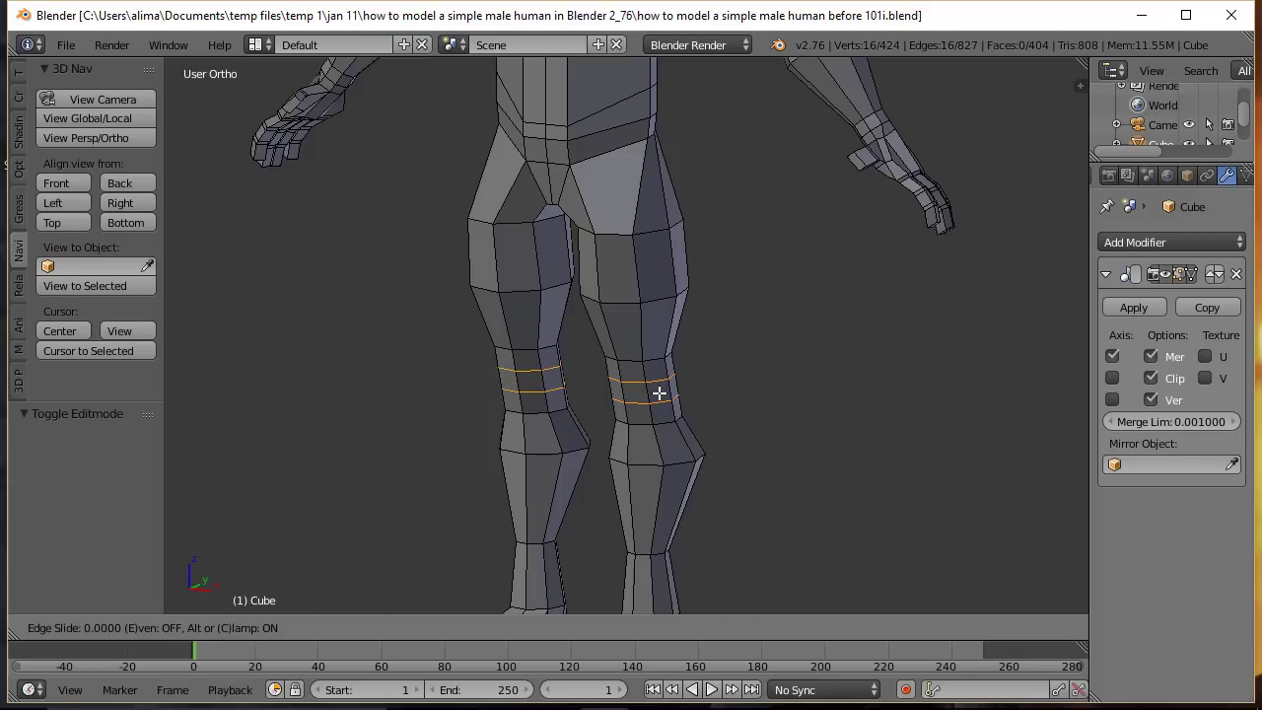
pyautogui.rightClick(659, 392)
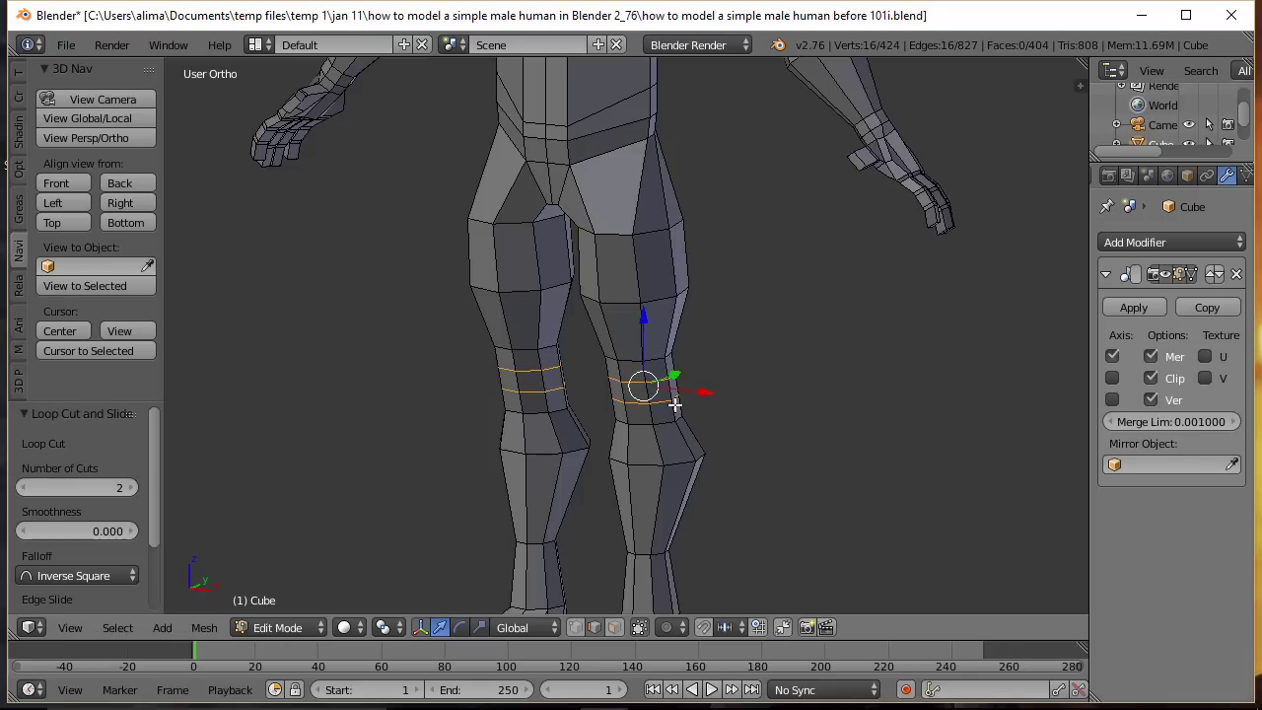
pyautogui.hotkey('shift', 'b')
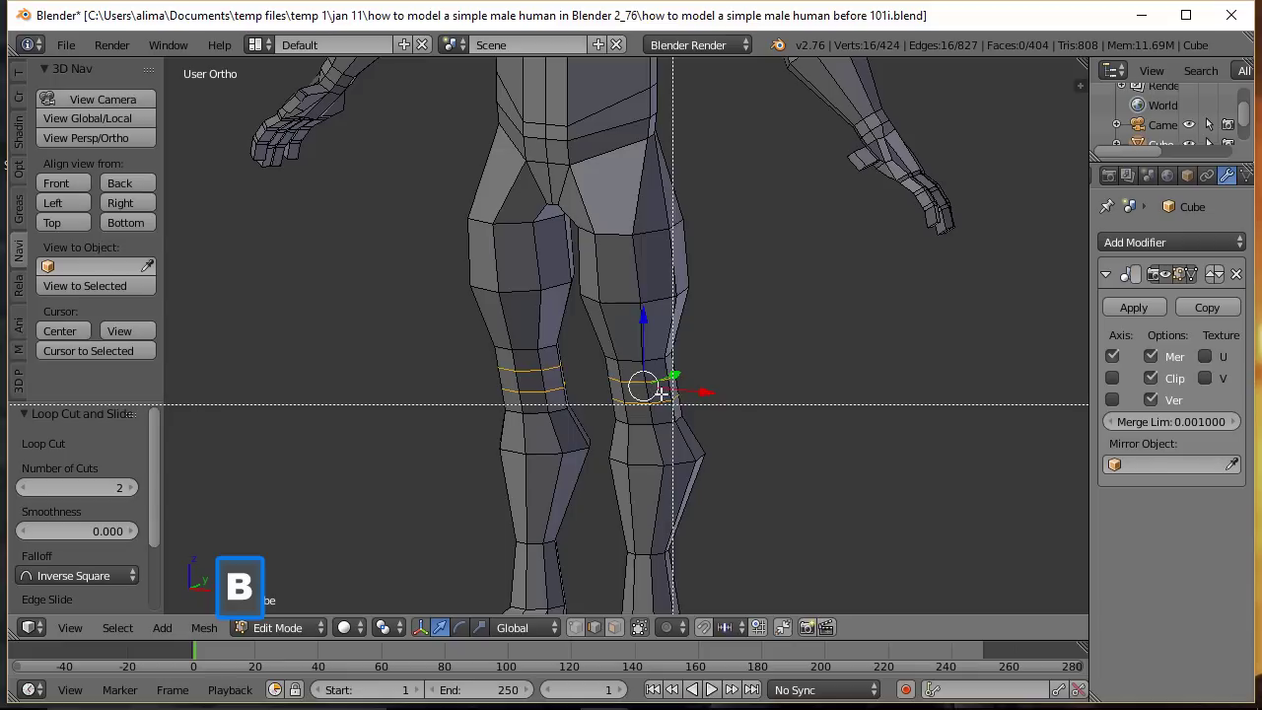
# Step: Save the file as "how to model a simple male human before 102i.blend" and deselect the new knee loops
pyautogui.moveTo(436, 276); pyautogui.dragTo(769, 536)
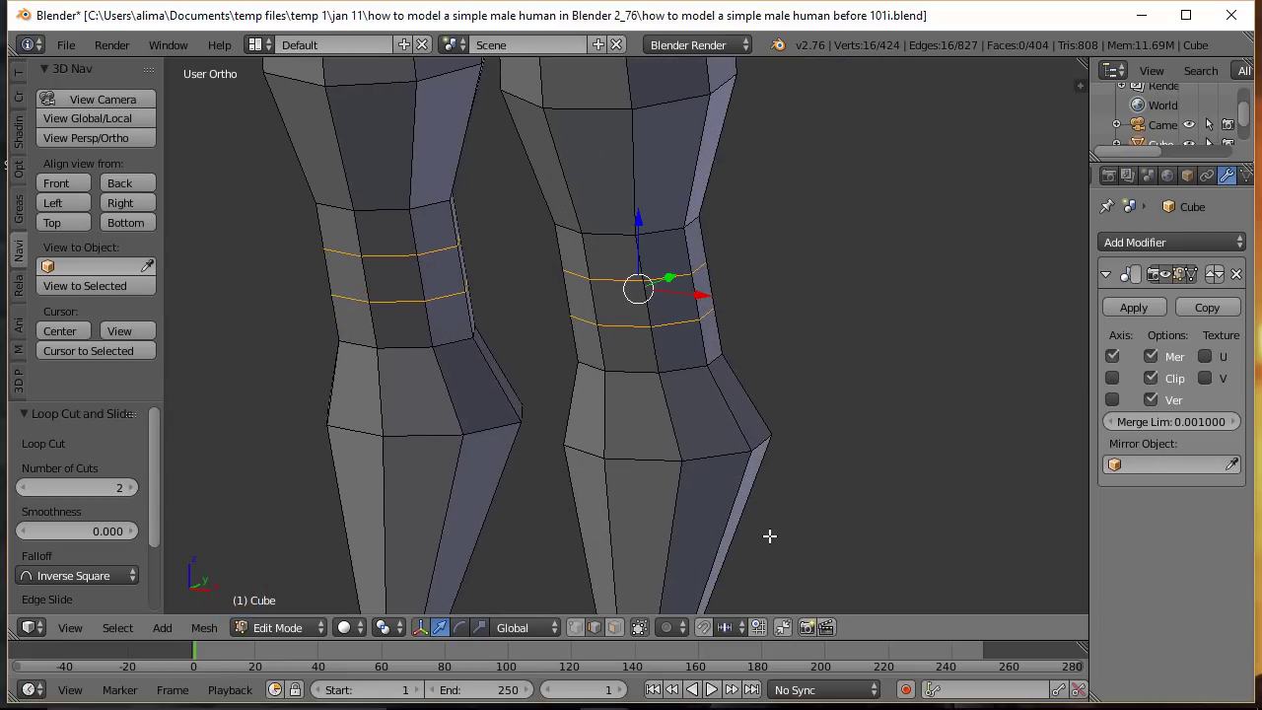
pyautogui.click(878, 141)
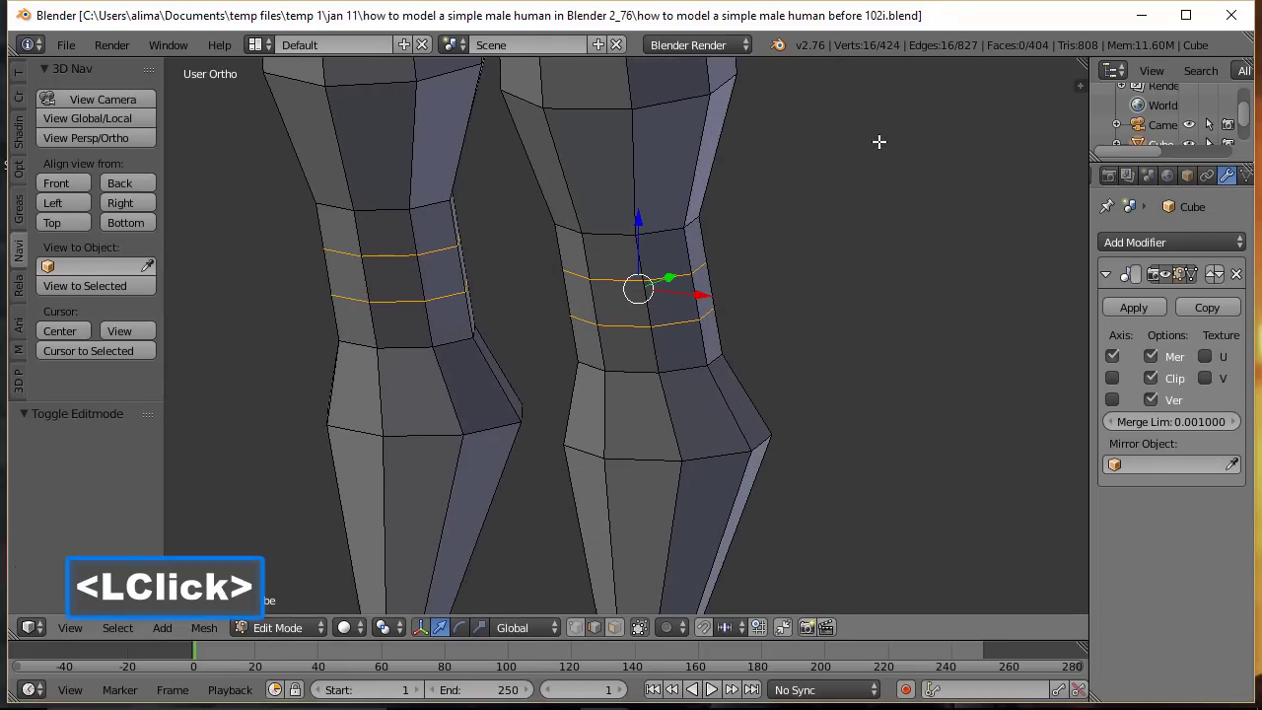
pyautogui.press('a')
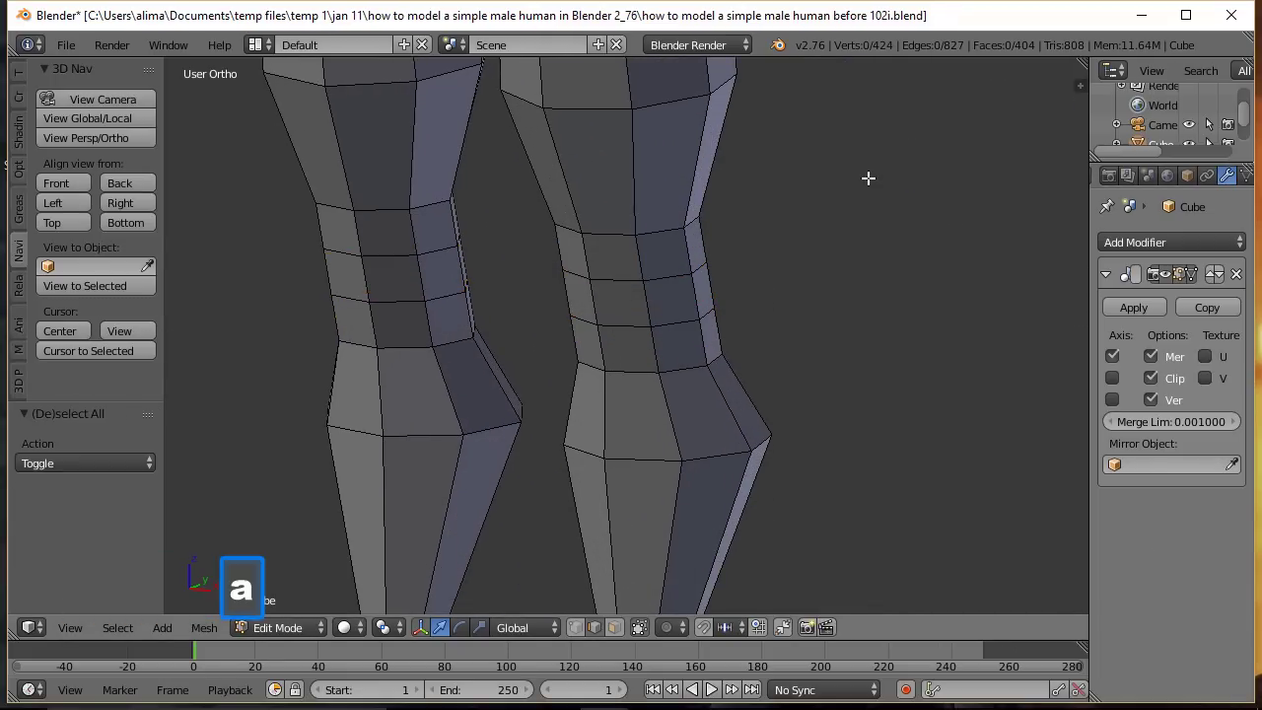
# Step: Move the four front edges of the two knee loops about -0.385 along Y and save the file as "how to model a simple male human before 103i.blend"
pyautogui.click(619, 276)
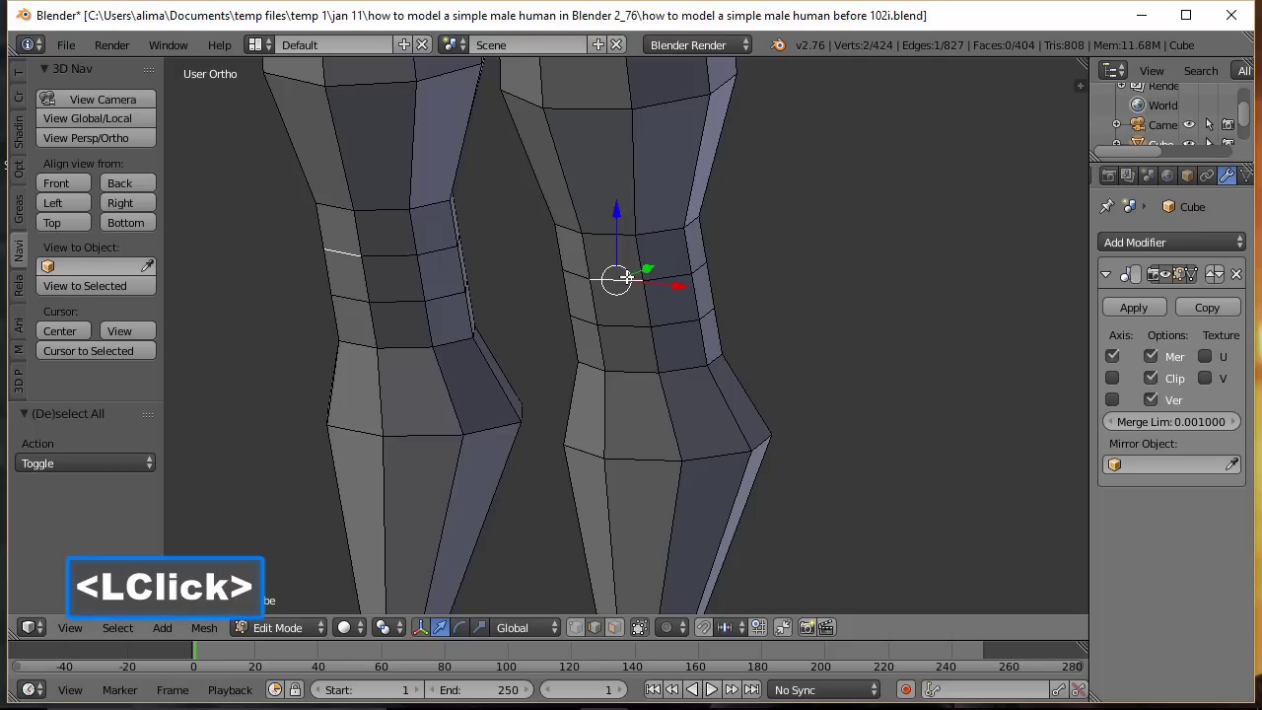
pyautogui.keyDown('shift'); pyautogui.click(582, 274); pyautogui.keyUp('shift')
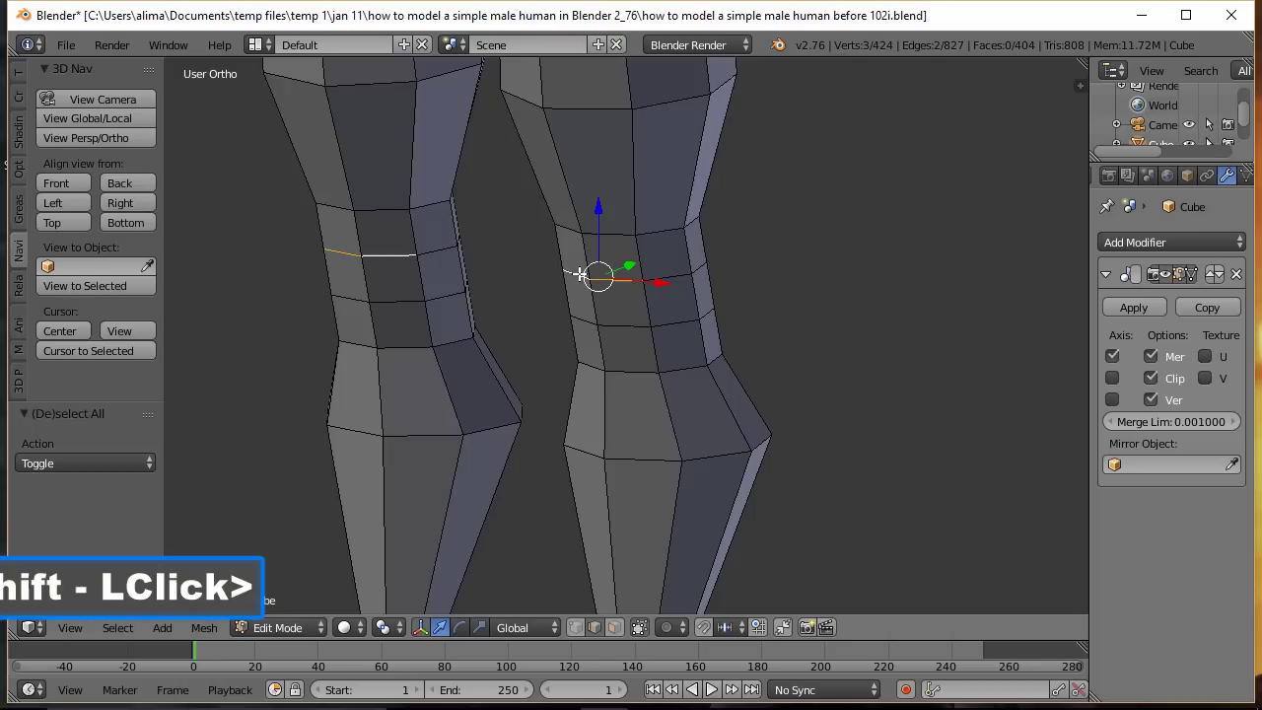
pyautogui.keyDown('shift'); pyautogui.click(624, 331); pyautogui.keyUp('shift')
pyautogui.keyDown('shift'); pyautogui.click(586, 321); pyautogui.keyUp('shift')
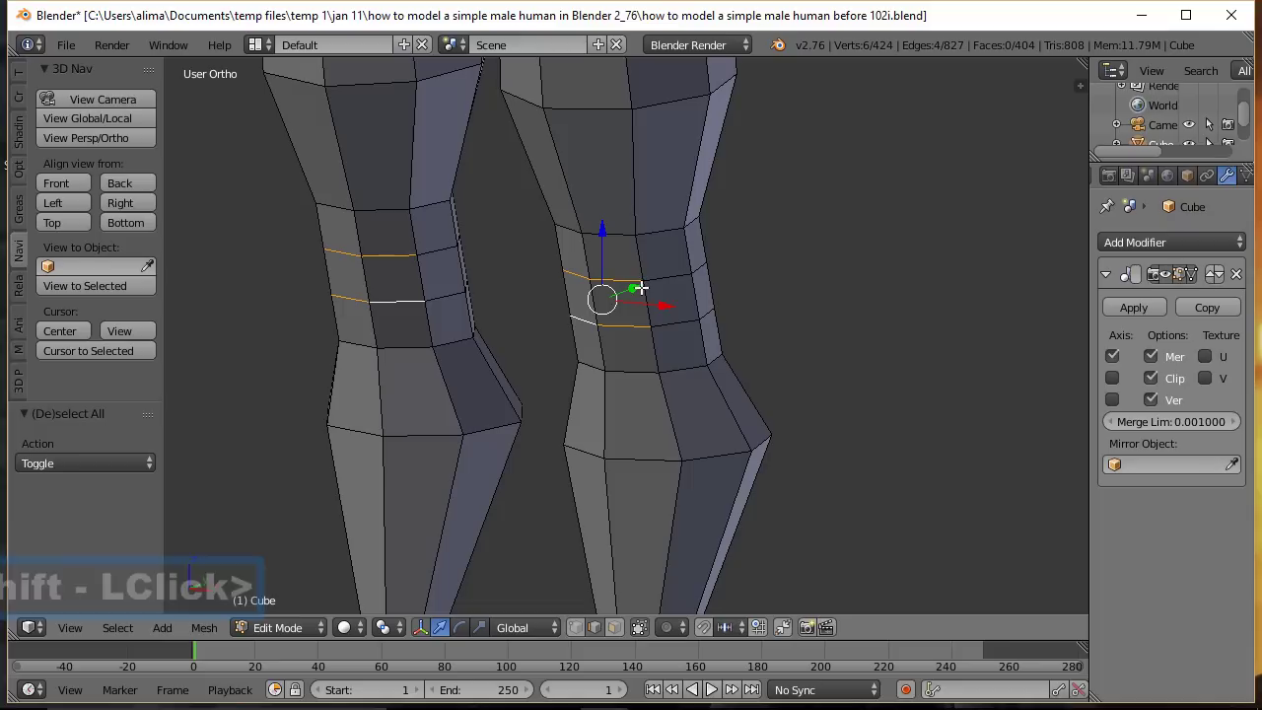
pyautogui.moveTo(633, 288); pyautogui.dragTo(625, 294)
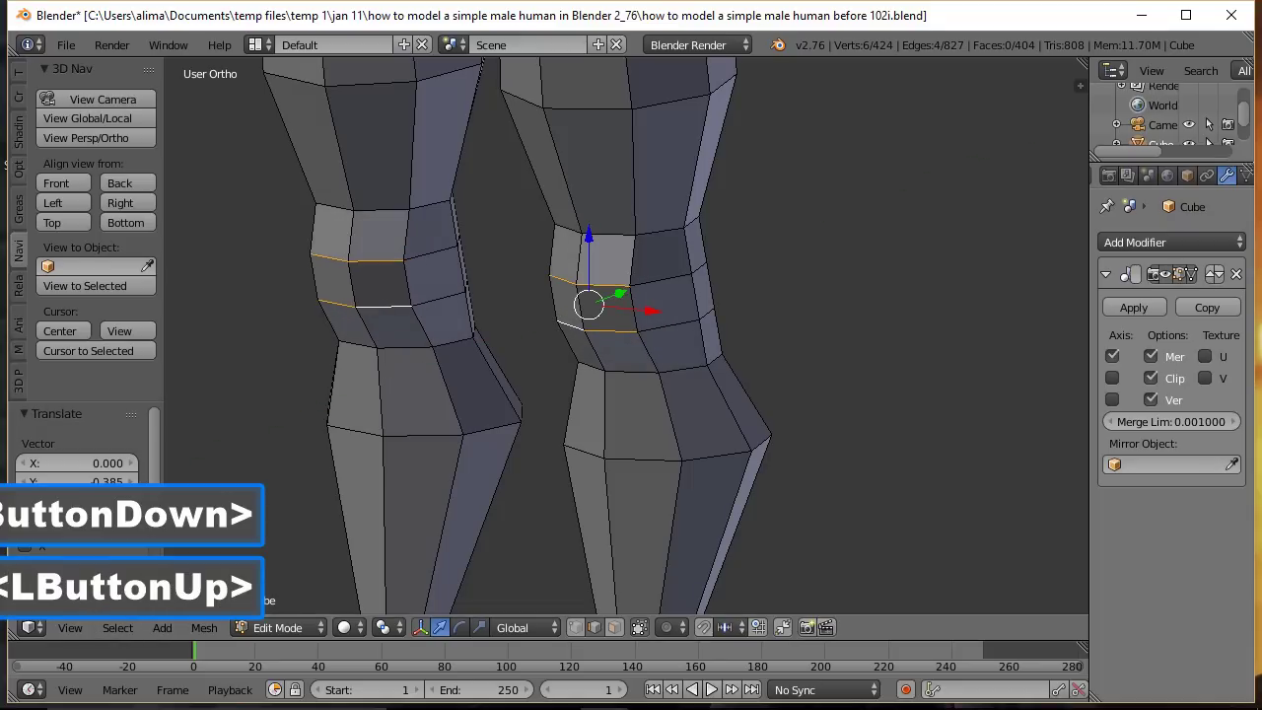
pyautogui.click(943, 200)
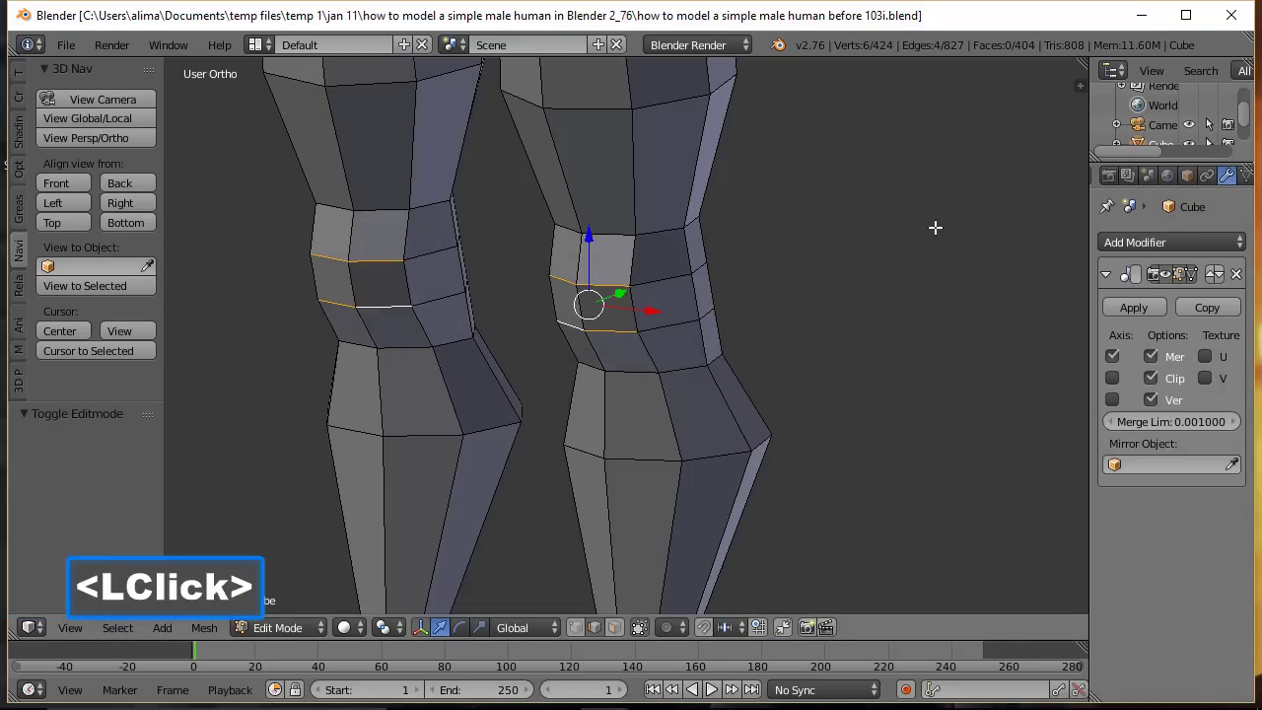
pyautogui.press('a')
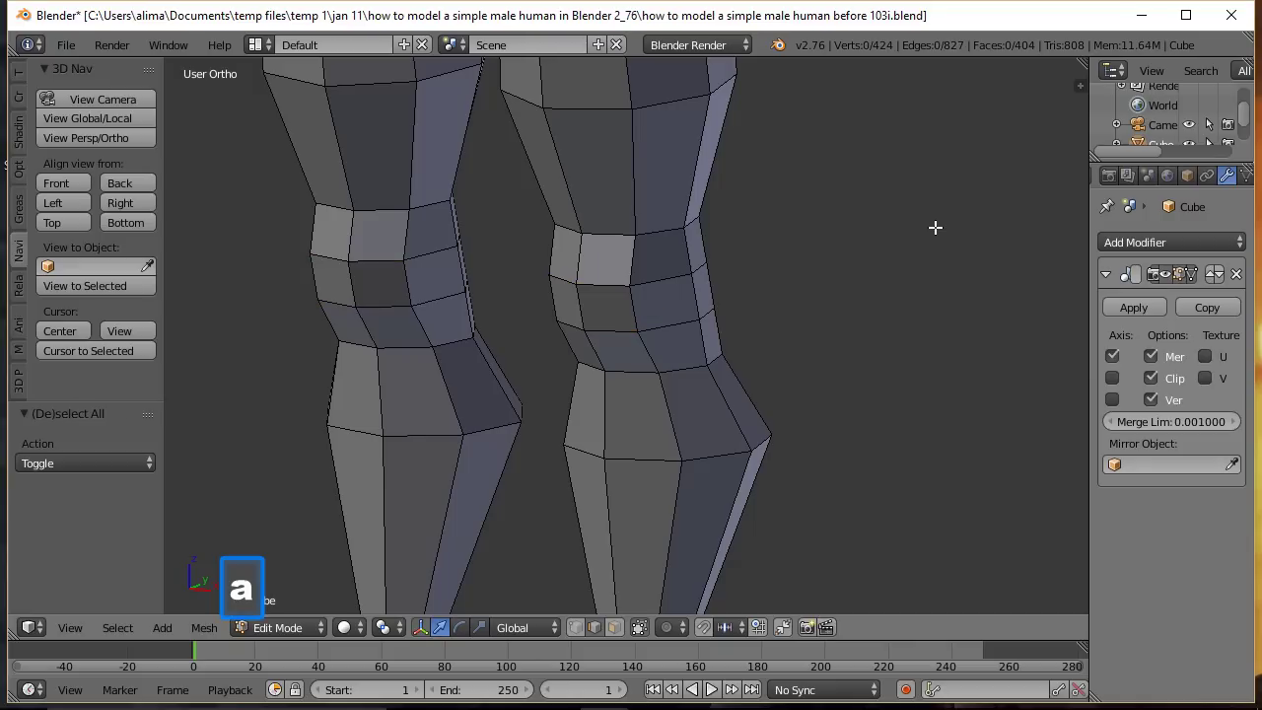
# Step: Move the two rear edges at the base of the torso about -1.410 along Z and about 0.665 along X
pyautogui.scroll(-5, 934, 227)
pyautogui.moveTo(935, 227); pyautogui.dragTo(625, 231, button='middle')
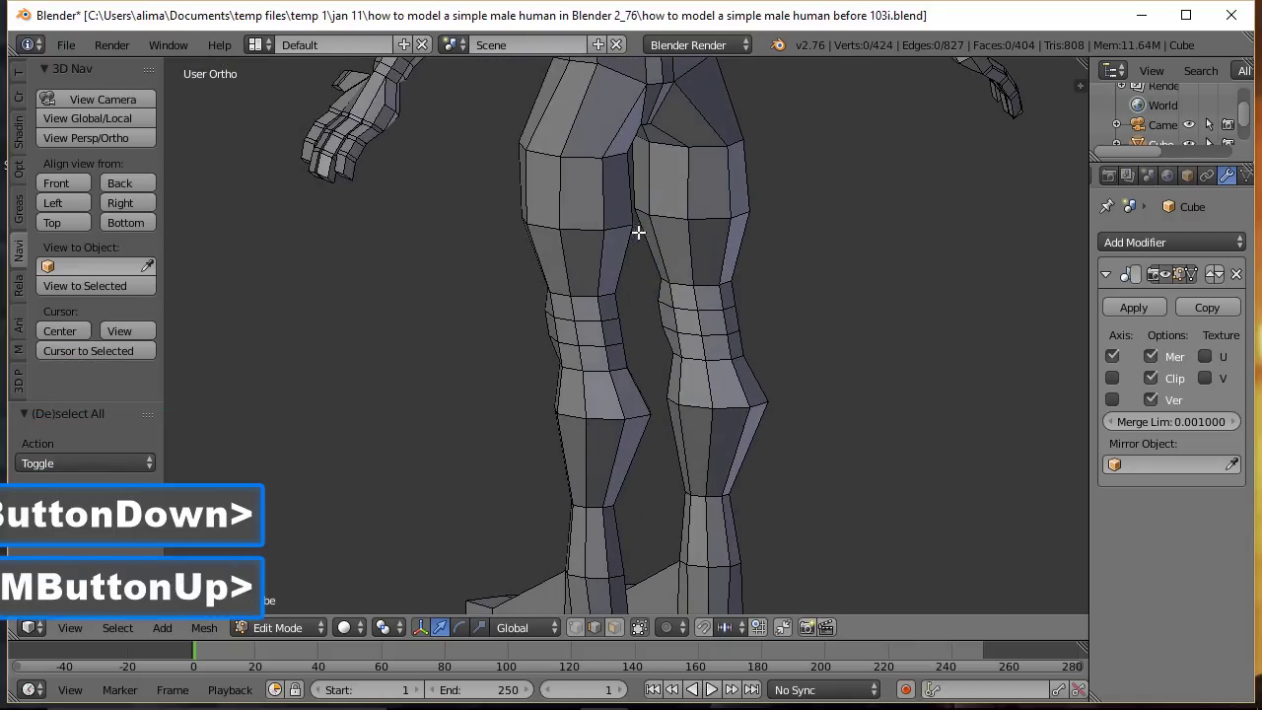
pyautogui.moveTo(809, 127); pyautogui.dragTo(798, 303, button='middle')
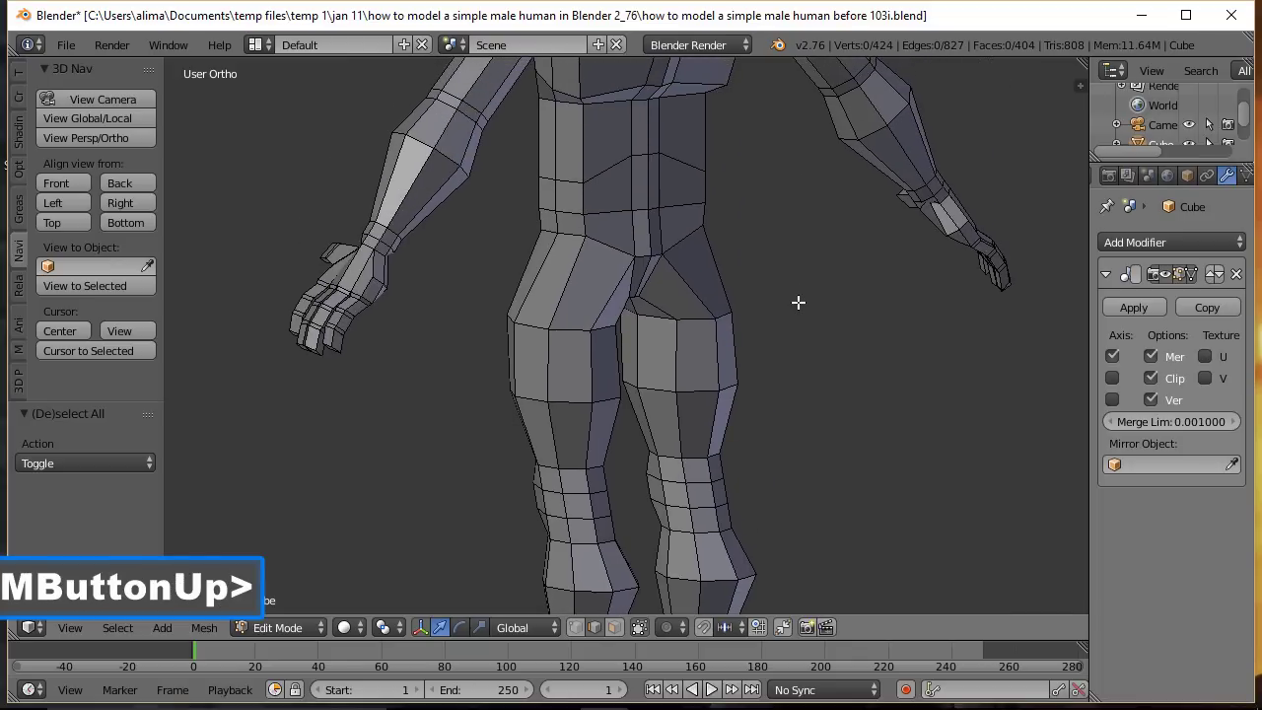
pyautogui.click(609, 246)
pyautogui.scroll(2, 771, 310)
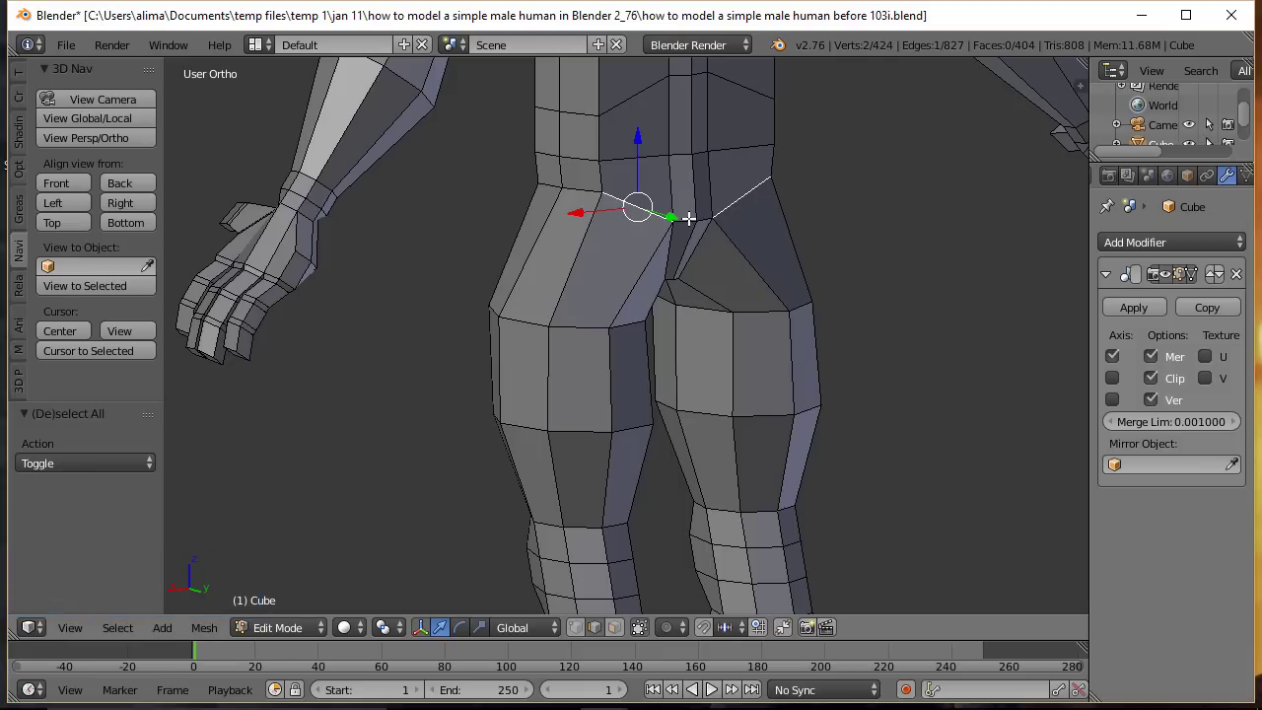
pyautogui.keyDown('shift'); pyautogui.click(687, 221); pyautogui.keyUp('shift')
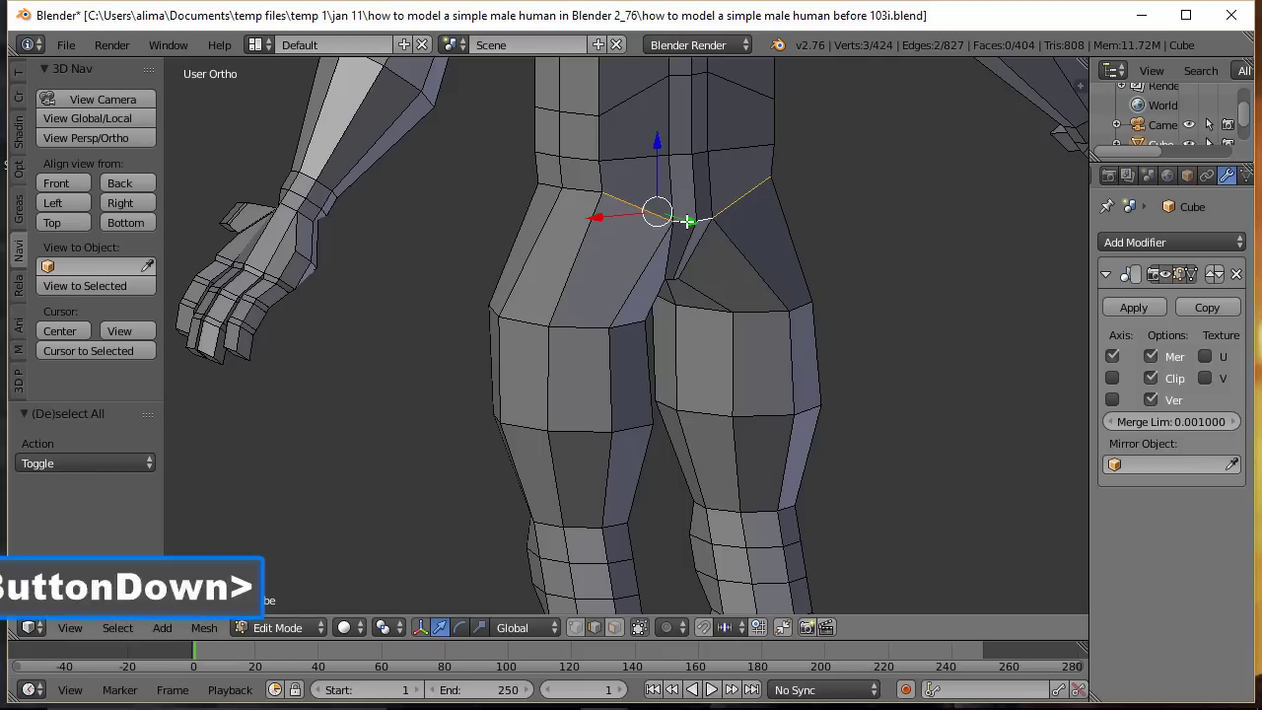
pyautogui.moveTo(657, 145); pyautogui.dragTo(650, 220)
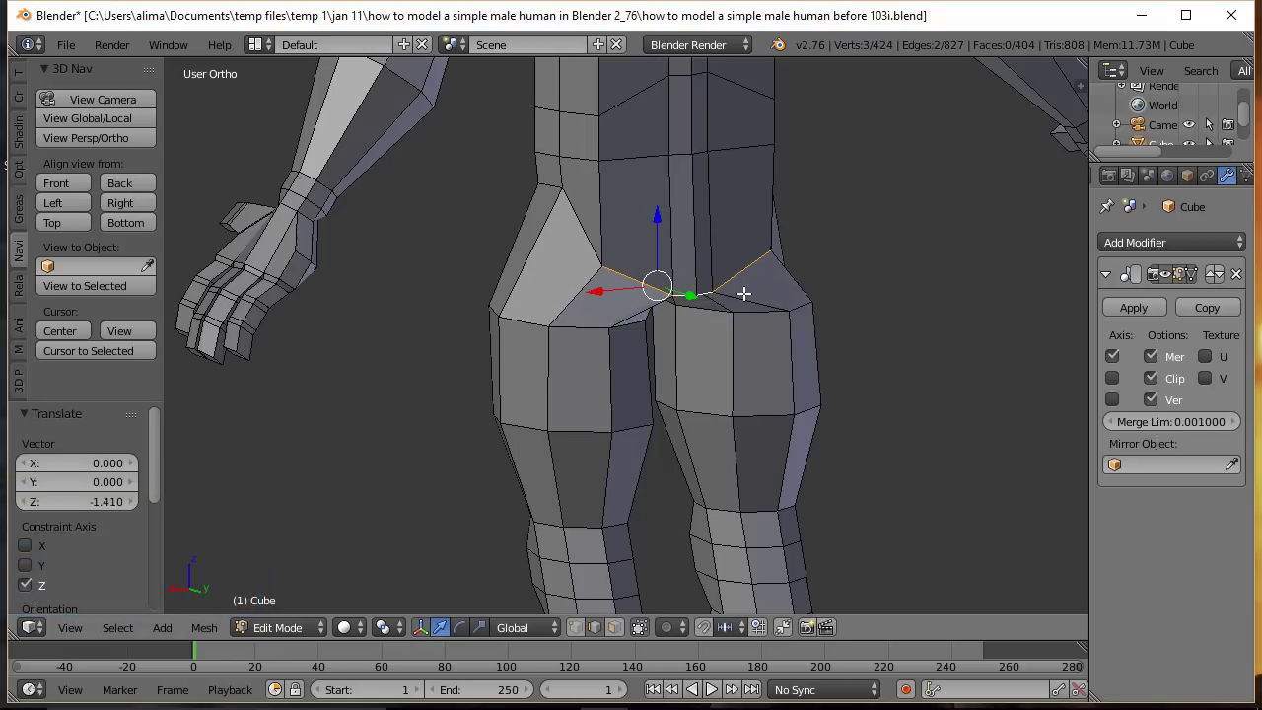
pyautogui.moveTo(603, 291); pyautogui.dragTo(583, 294)
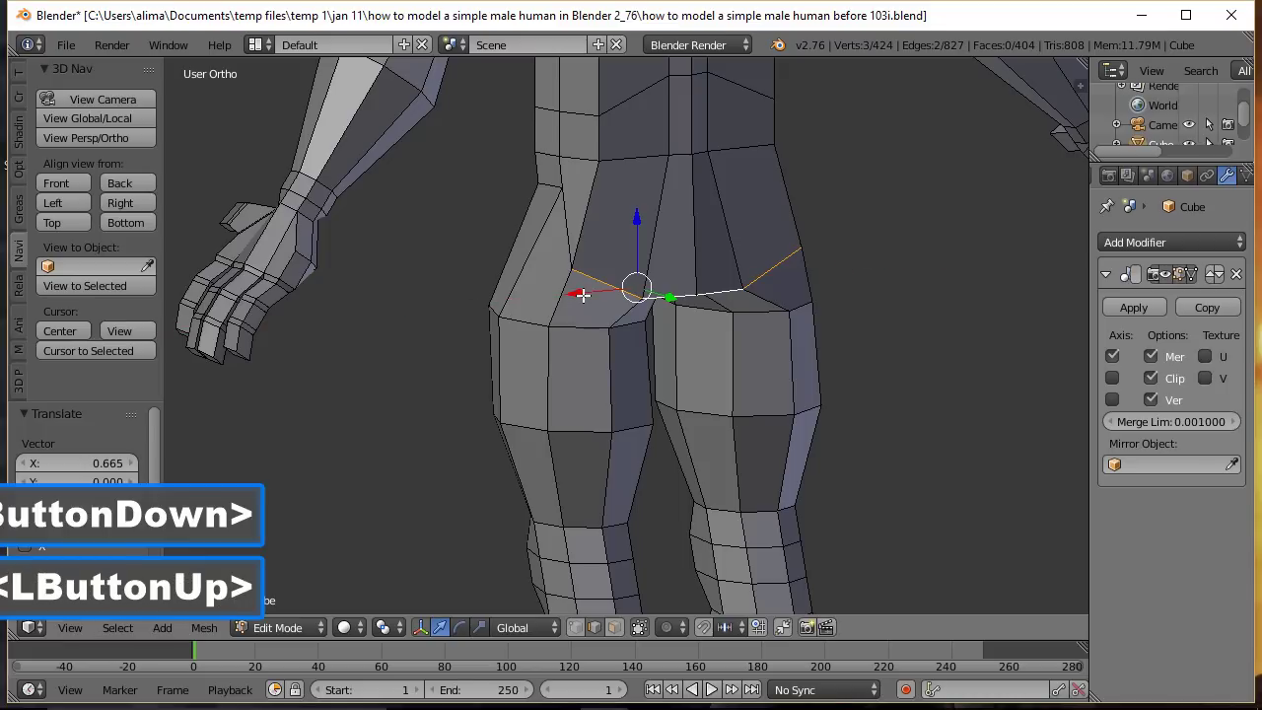
# Step: Turn off Clipping in the Mirror modifier and select the two buttock faces in face select mode
pyautogui.click(1152, 378)
pyautogui.press('a')
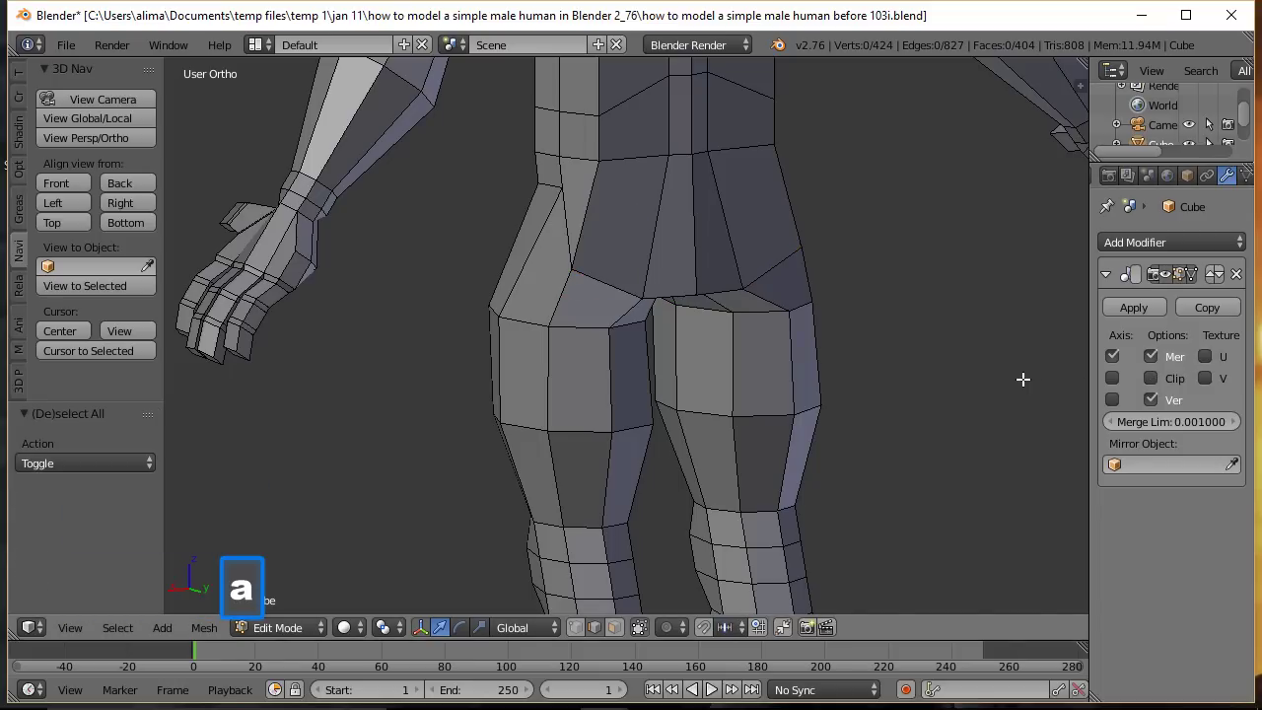
pyautogui.click(615, 627)
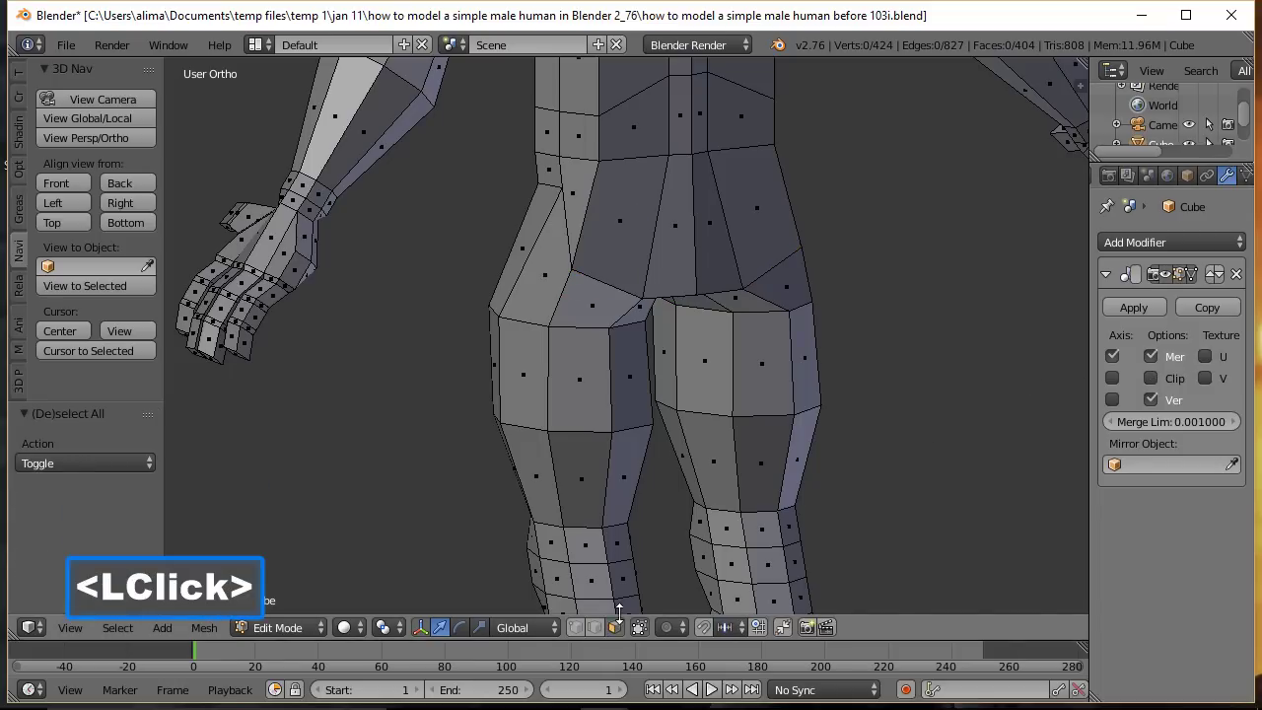
pyautogui.press('c')
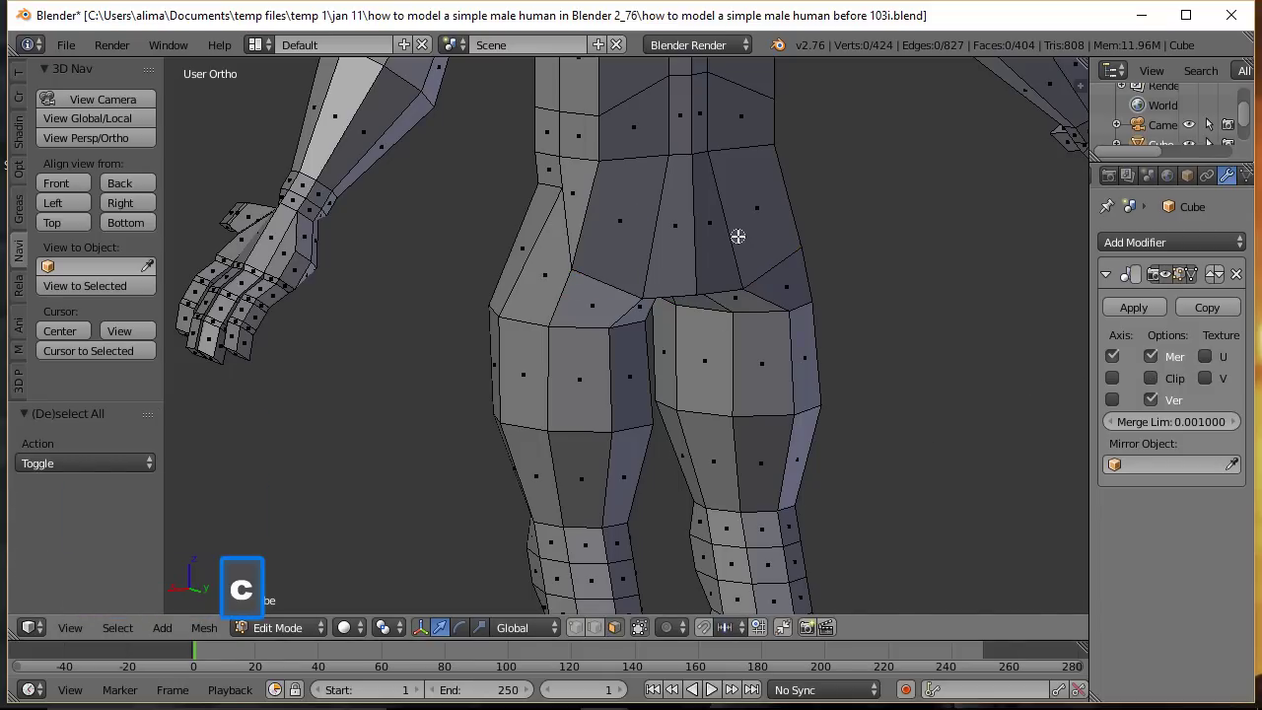
pyautogui.scroll(-6, 739, 227)
pyautogui.moveTo(741, 219); pyautogui.dragTo(710, 221)
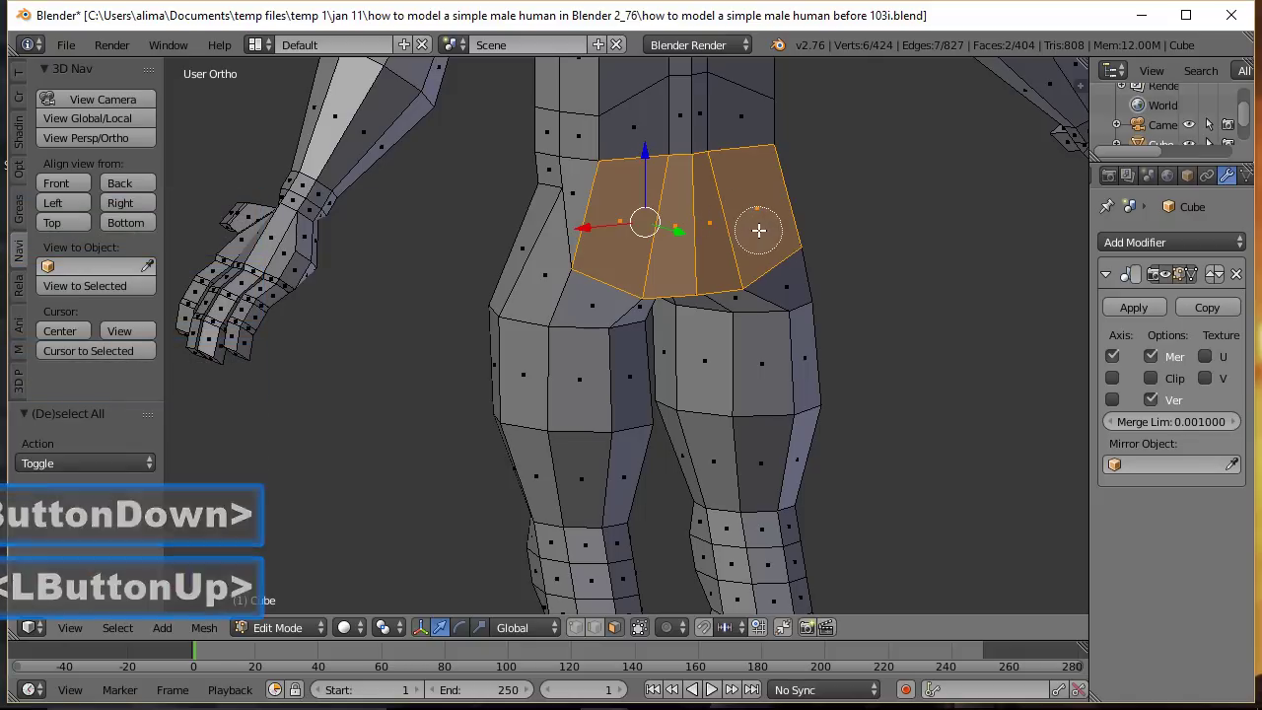
pyautogui.rightClick(753, 227)
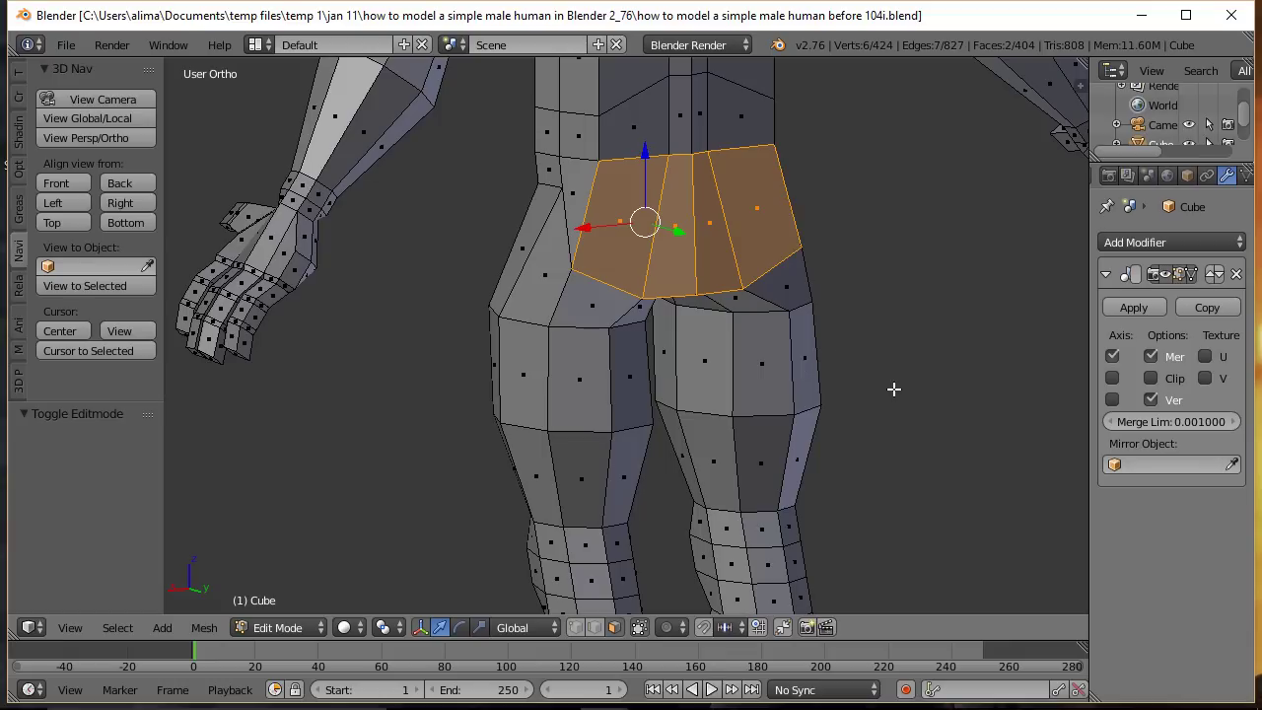
# Step: Extrude the selected buttock faces outward by about 0.084 in X, 0.600 in Y and 0.045 in Z
pyautogui.moveTo(734, 368); pyautogui.dragTo(793, 402, button='middle')
pyautogui.press('e')
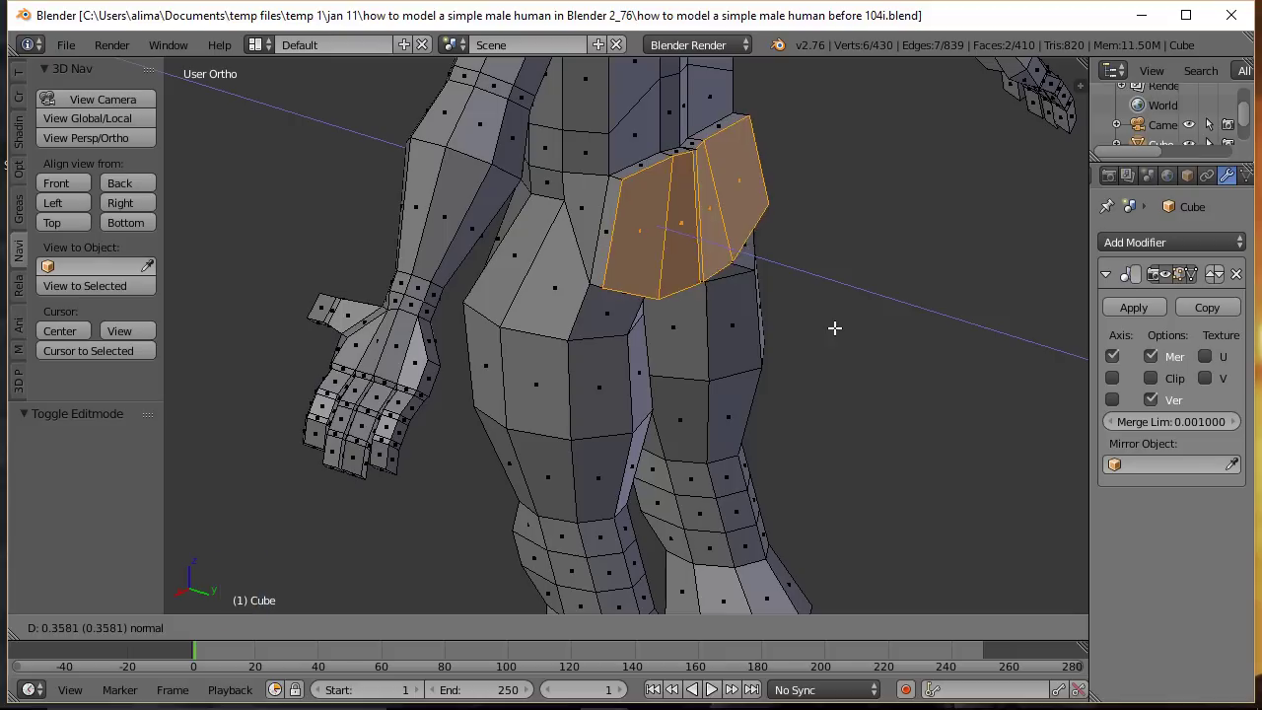
pyautogui.click(843, 332)
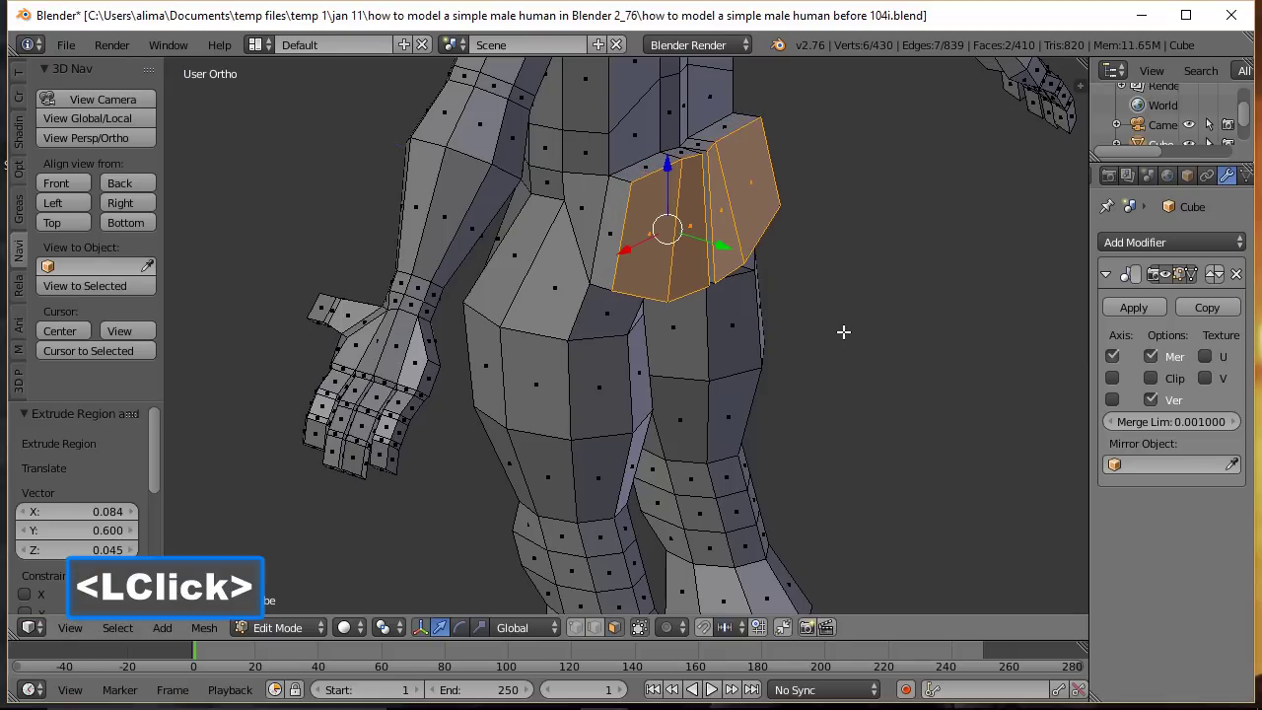
# Step: Scale the extruded buttock faces to about 0.790 and move them about -0.158 along X
pyautogui.press('s')
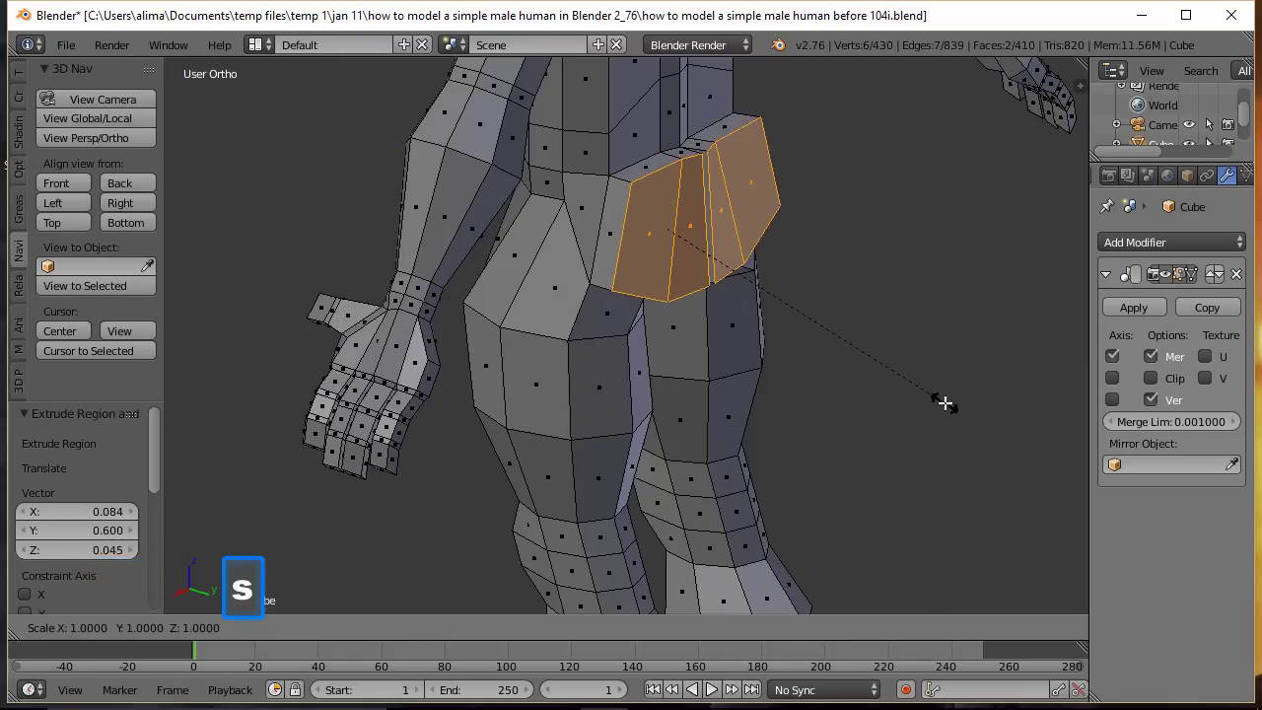
pyautogui.click(888, 365)
pyautogui.moveTo(892, 357); pyautogui.dragTo(838, 345, button='middle')
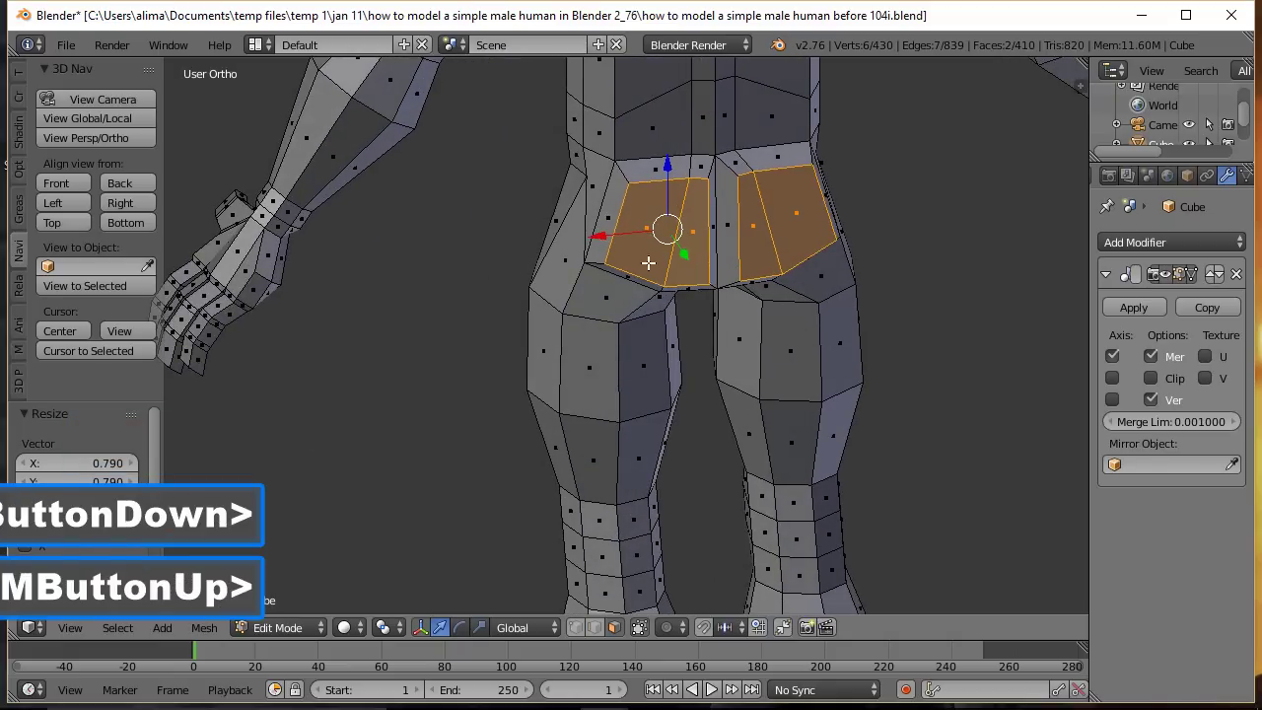
pyautogui.moveTo(602, 234); pyautogui.dragTo(610, 233)
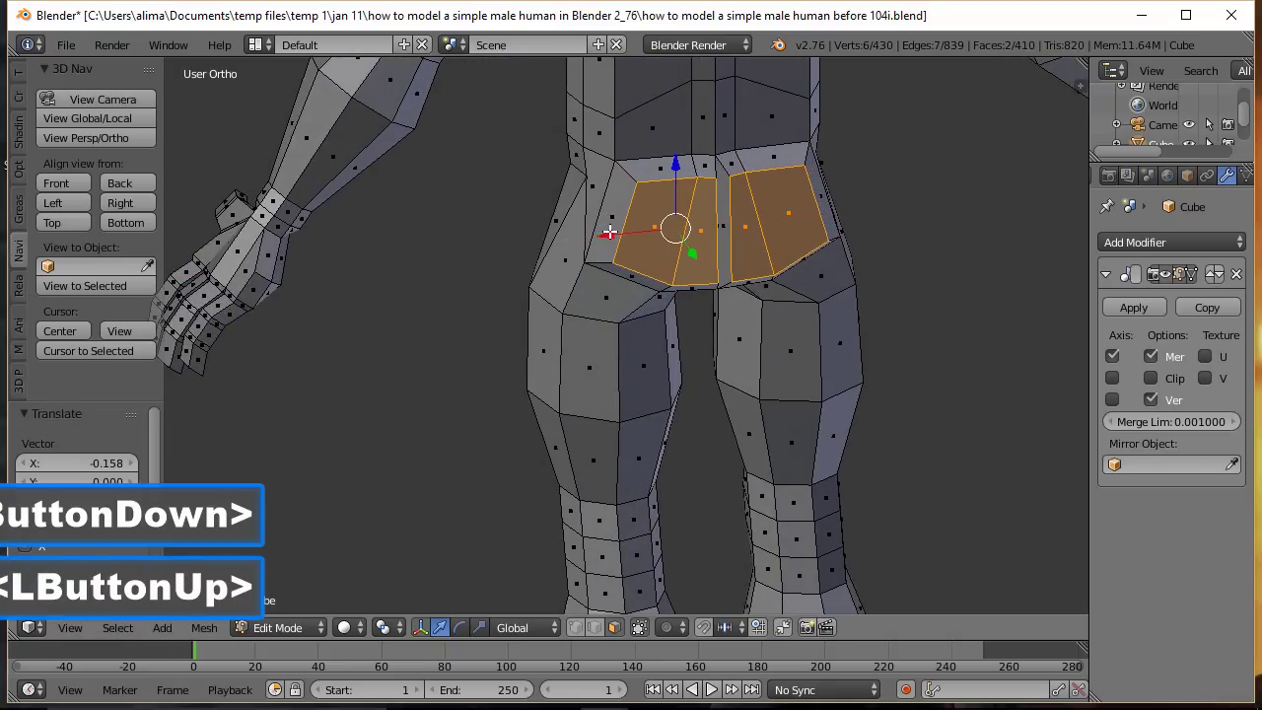
# Step: Turn Clipping back on in the Mirror modifier and save the file as "how to model a simple male human before 105i.blend", with everything deselected
pyautogui.click(1151, 378)
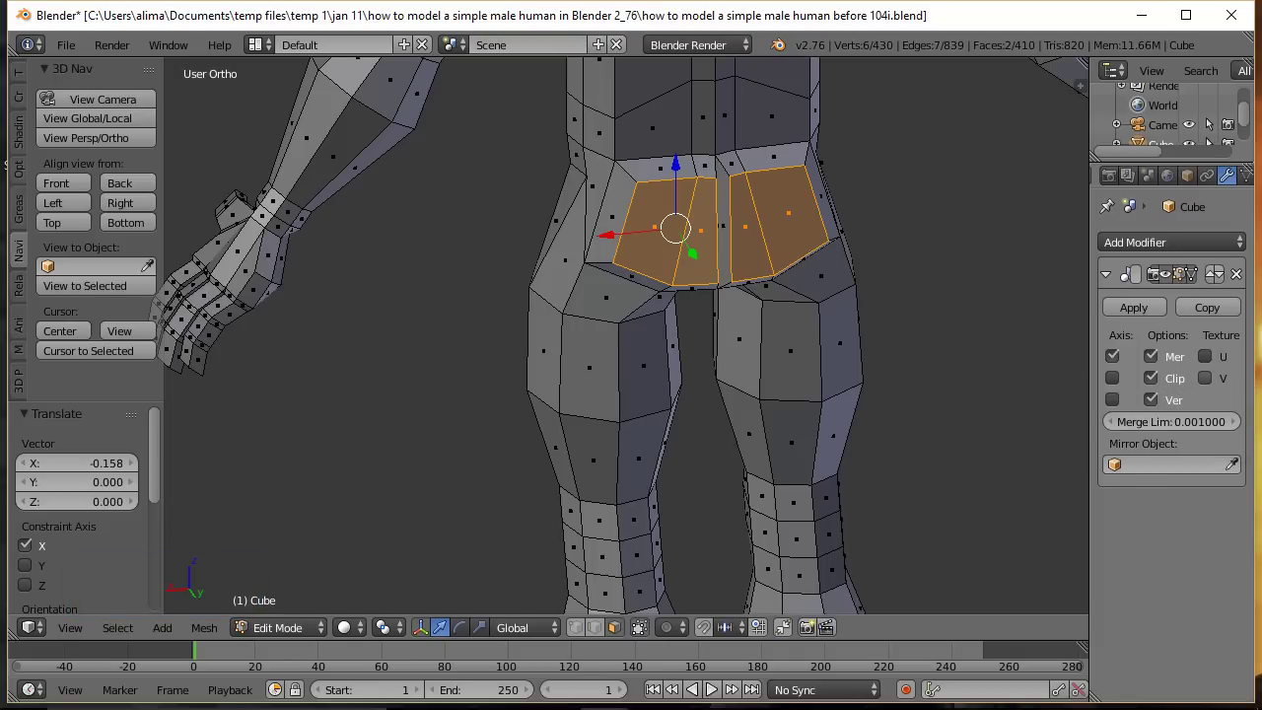
pyautogui.click(999, 187)
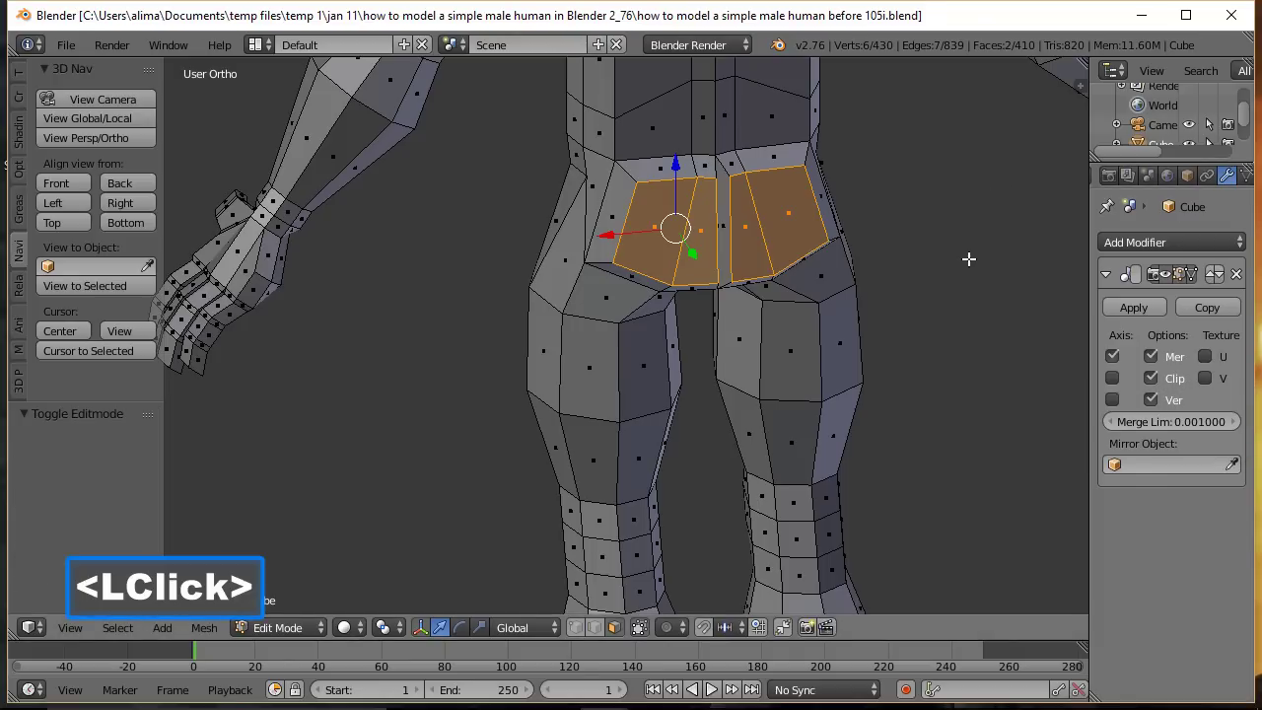
pyautogui.press('a')
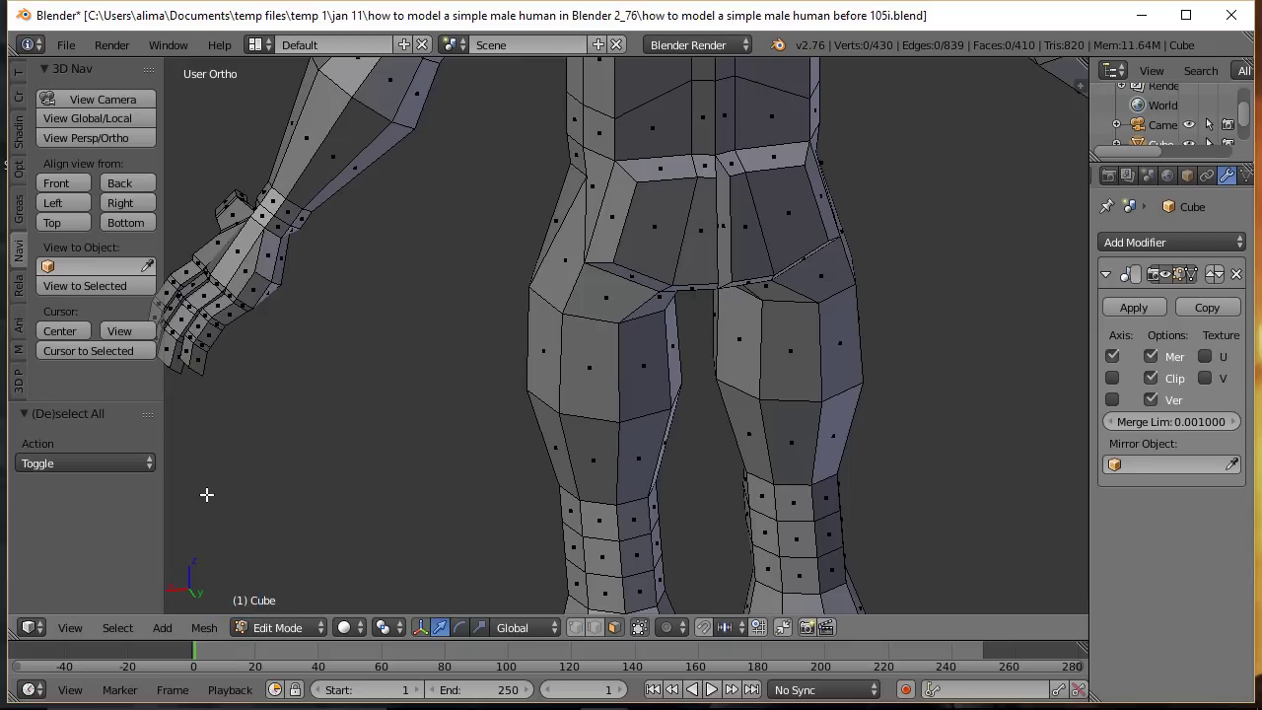
# Step: Frame the head in the front orthographic view and save the file as "how to model a simple male human before 106i.blend"
pyautogui.moveTo(212, 485); pyautogui.dragTo(976, 439, button='middle')
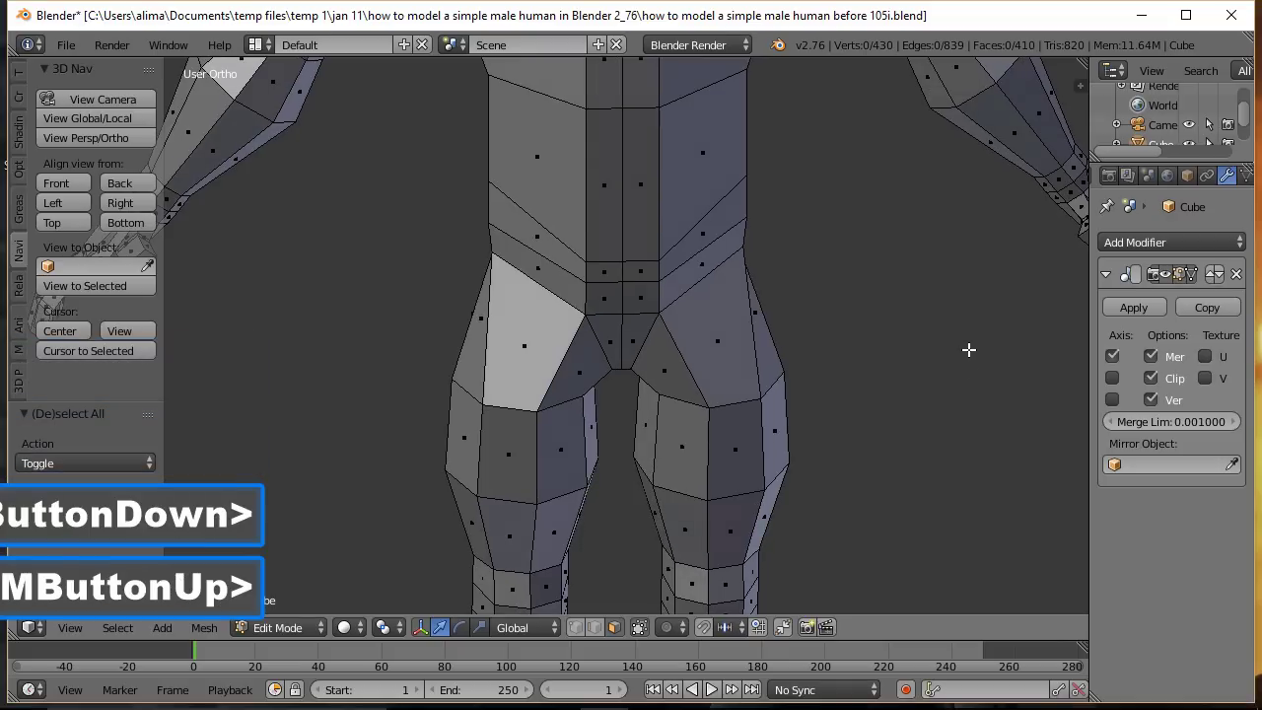
pyautogui.moveTo(909, 287)
pyautogui.mouseDown(button='middle')
pyautogui.moveTo(881, 561)
pyautogui.moveTo(888, 283)
pyautogui.mouseUp(button='middle')
pyautogui.moveTo(930, 181); pyautogui.dragTo(923, 408, button='middle')
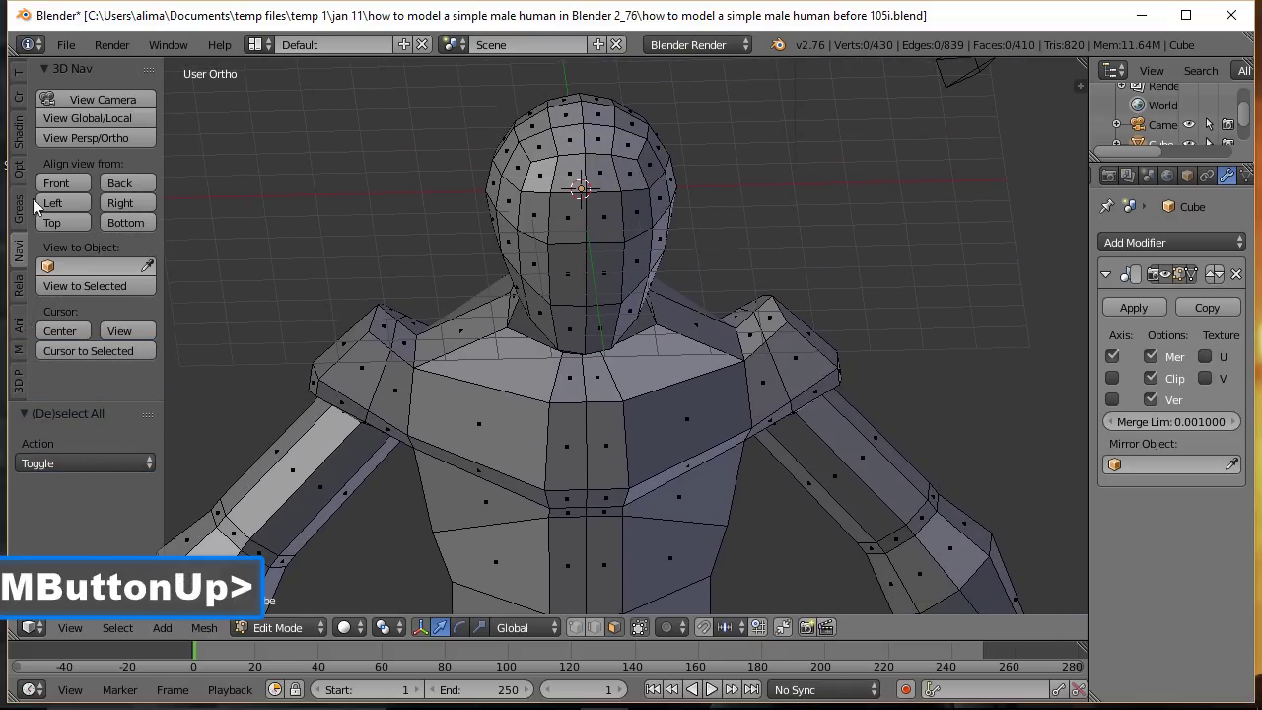
pyautogui.click(61, 183)
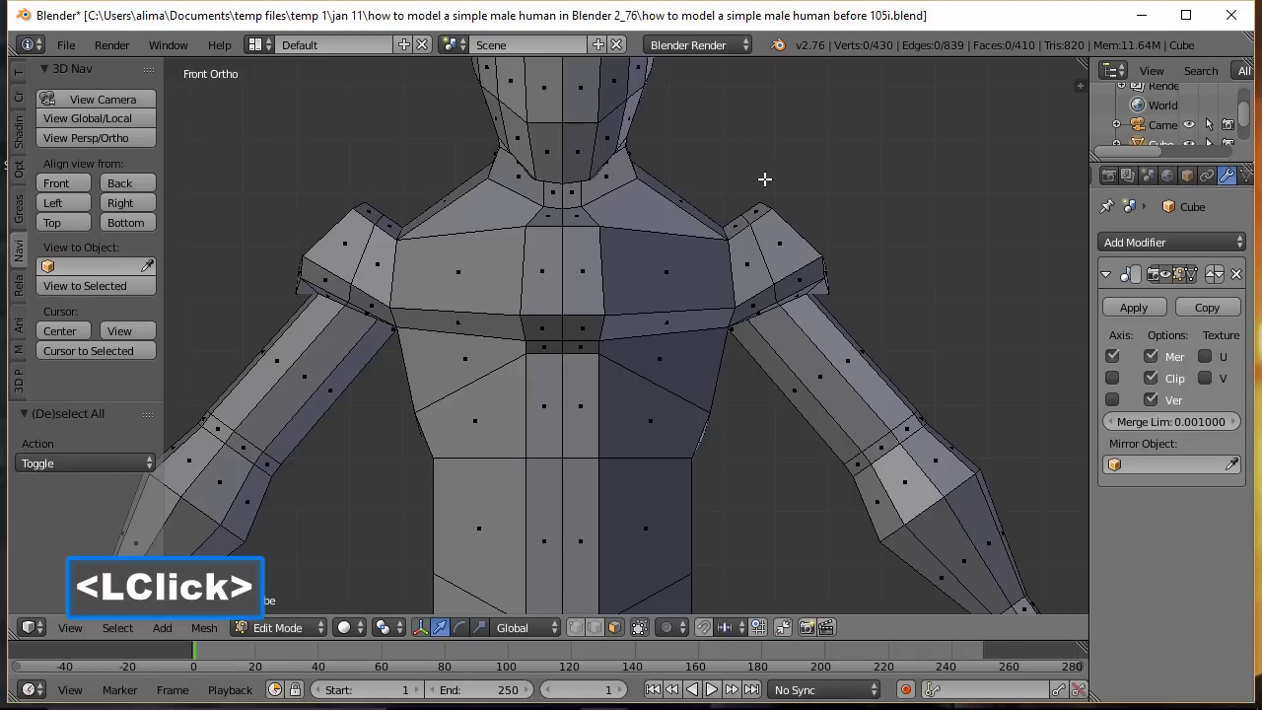
pyautogui.keyDown('shift'); pyautogui.moveTo(826, 194); pyautogui.dragTo(853, 345, button='middle'); pyautogui.keyUp('shift')
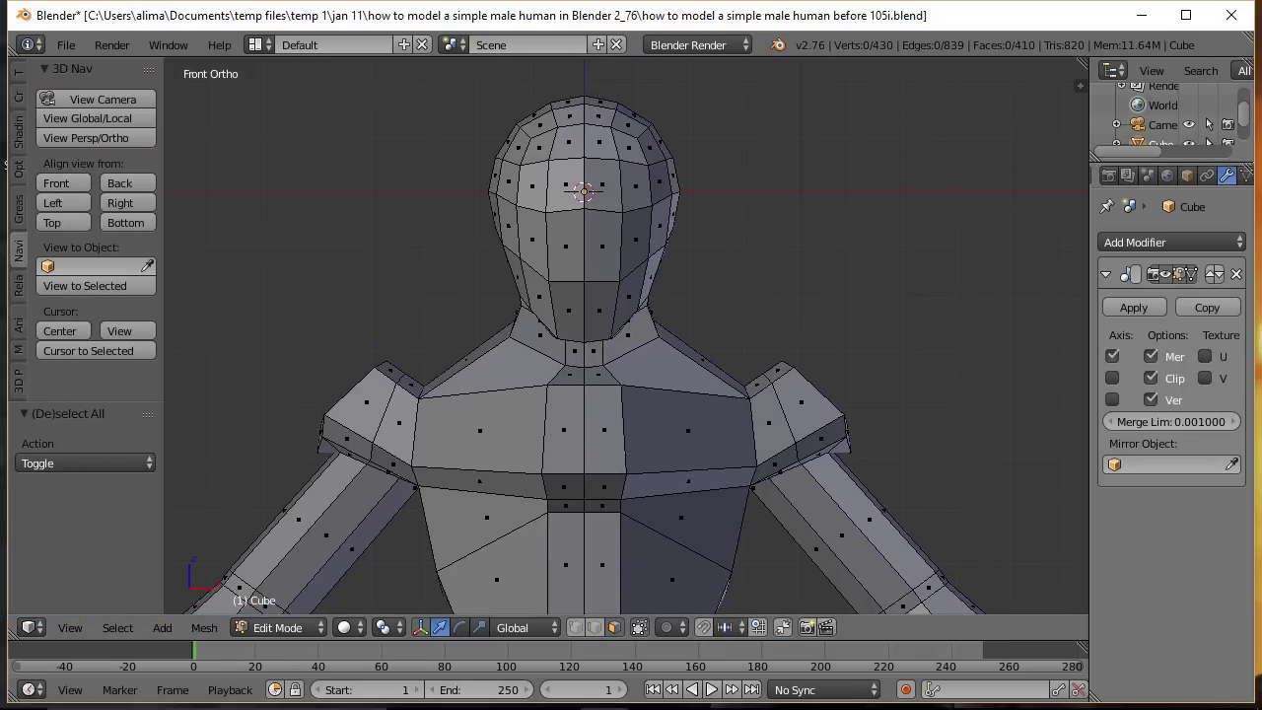
pyautogui.click(950, 192)
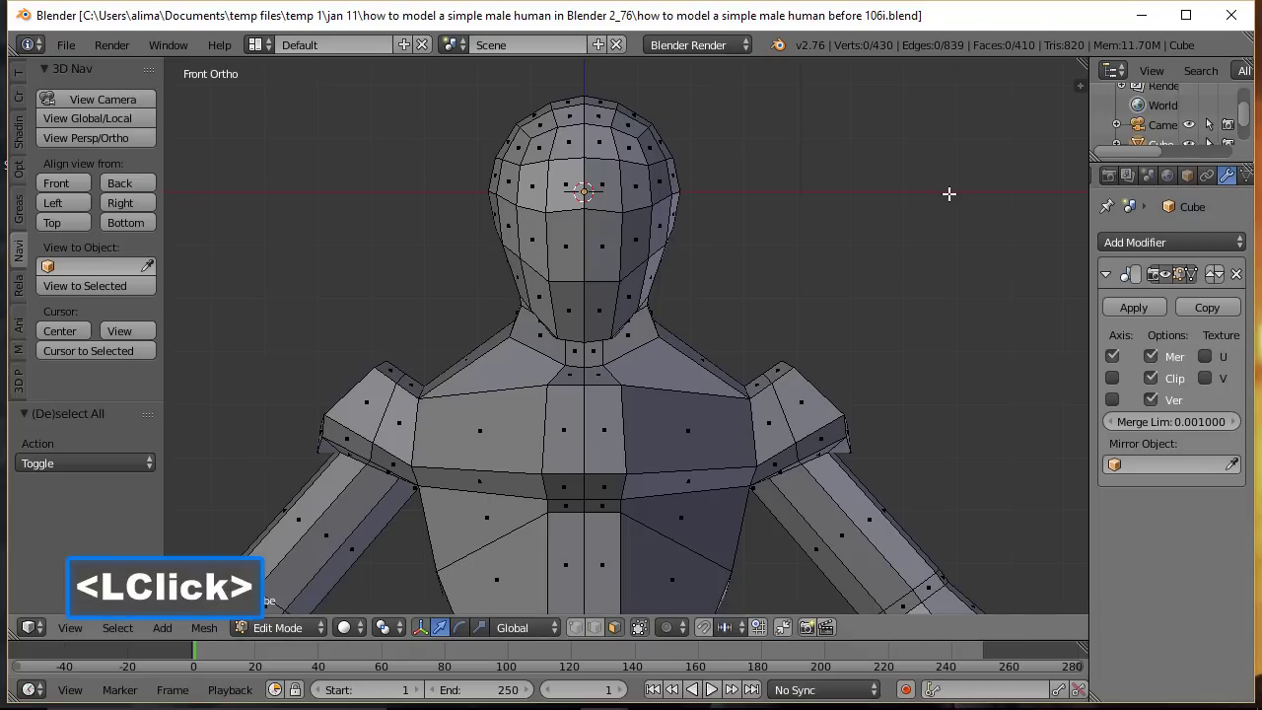
# Step: Circle-select the faces on the front of the head, including the faces under the jaw
pyautogui.press('c')
pyautogui.moveTo(636, 167)
pyautogui.mouseDown()
pyautogui.moveTo(565, 200)
pyautogui.moveTo(593, 223)
pyautogui.moveTo(552, 282)
pyautogui.moveTo(616, 259)
pyautogui.moveTo(650, 224)
pyautogui.moveTo(529, 156)
pyautogui.moveTo(660, 117)
pyautogui.moveTo(671, 179)
pyautogui.moveTo(552, 148)
pyautogui.mouseUp()
pyautogui.rightClick(818, 258)
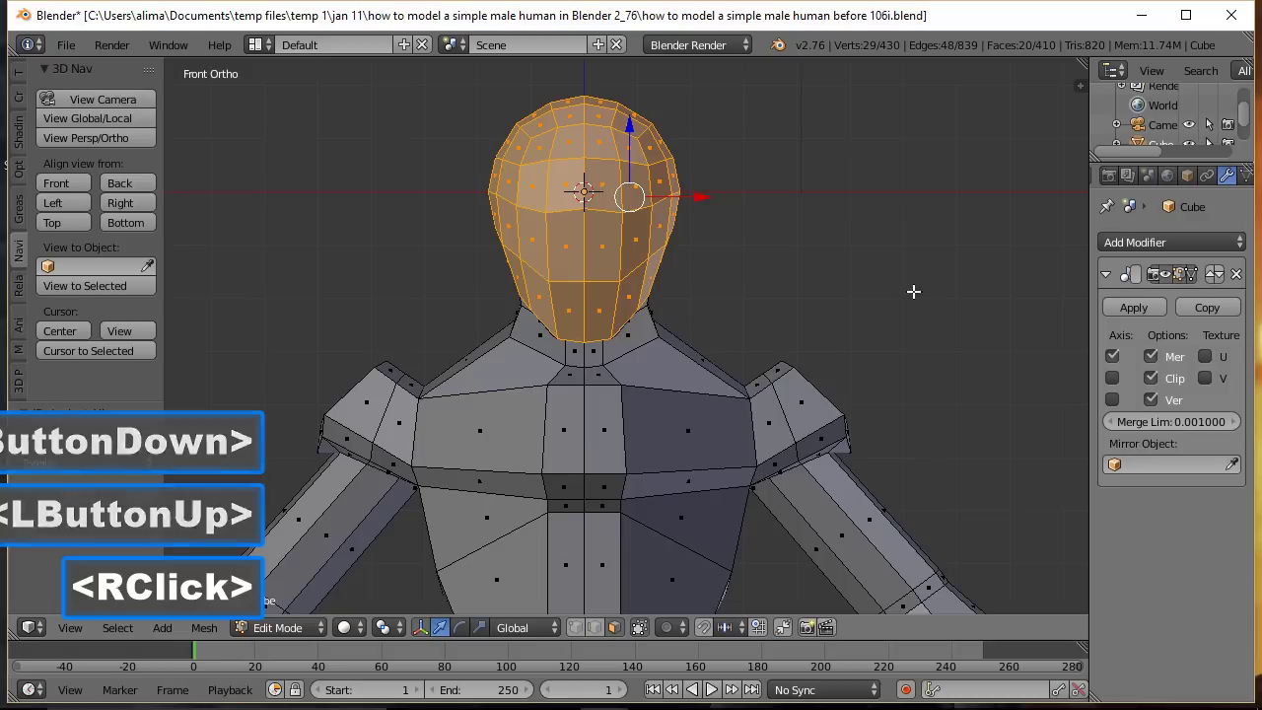
pyautogui.moveTo(928, 280); pyautogui.dragTo(831, 266, button='middle')
pyautogui.moveTo(925, 241); pyautogui.dragTo(825, 272, button='middle')
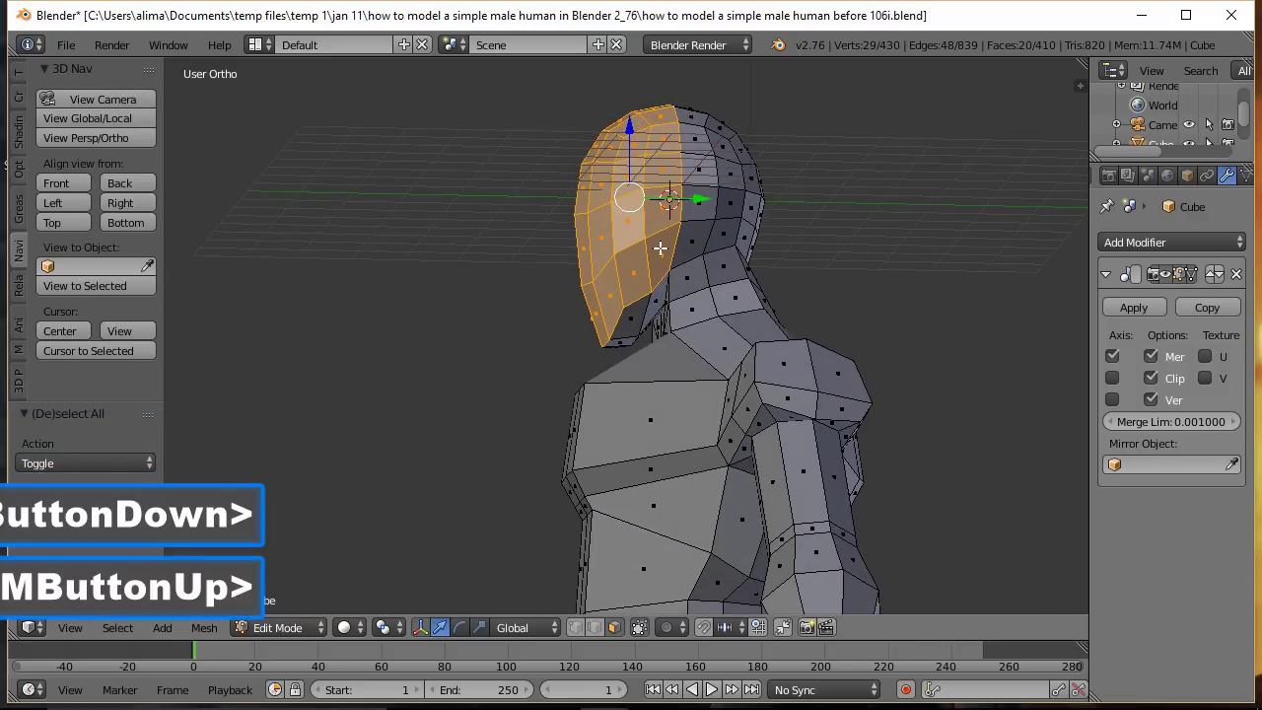
pyautogui.press('c')
pyautogui.moveTo(614, 307)
pyautogui.mouseDown()
pyautogui.moveTo(611, 320)
pyautogui.moveTo(636, 311)
pyautogui.moveTo(622, 317)
pyautogui.mouseUp()
pyautogui.rightClick(623, 317)
# Step: Add the back-of-head faces to the selection and save the file as "how to model a simple male human before 107i.blend"
pyautogui.moveTo(898, 206); pyautogui.dragTo(823, 267, button='middle')
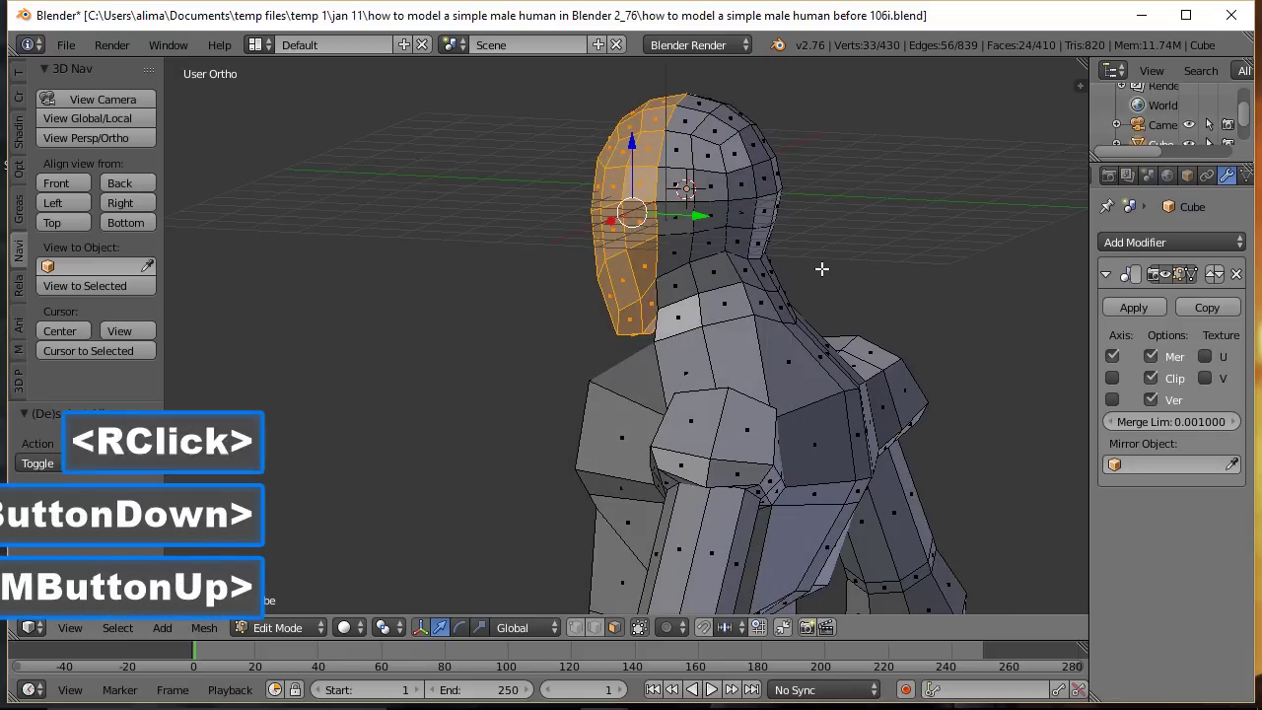
pyautogui.press('c')
pyautogui.moveTo(826, 239)
pyautogui.mouseDown()
pyautogui.moveTo(768, 184)
pyautogui.moveTo(684, 218)
pyautogui.moveTo(752, 211)
pyautogui.moveTo(733, 159)
pyautogui.moveTo(679, 159)
pyautogui.moveTo(692, 100)
pyautogui.moveTo(731, 112)
pyautogui.moveTo(759, 129)
pyautogui.mouseUp()
pyautogui.rightClick(803, 155)
pyautogui.moveTo(471, 249); pyautogui.dragTo(767, 225, button='middle')
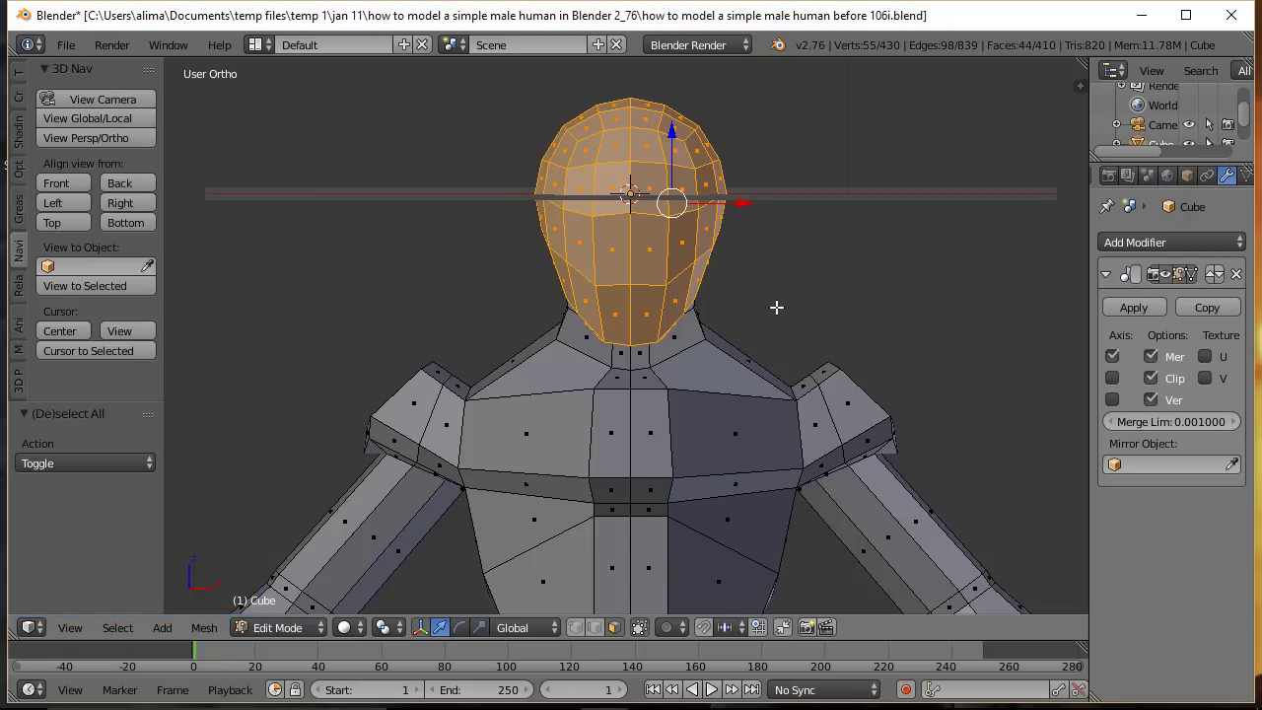
pyautogui.click(953, 49)
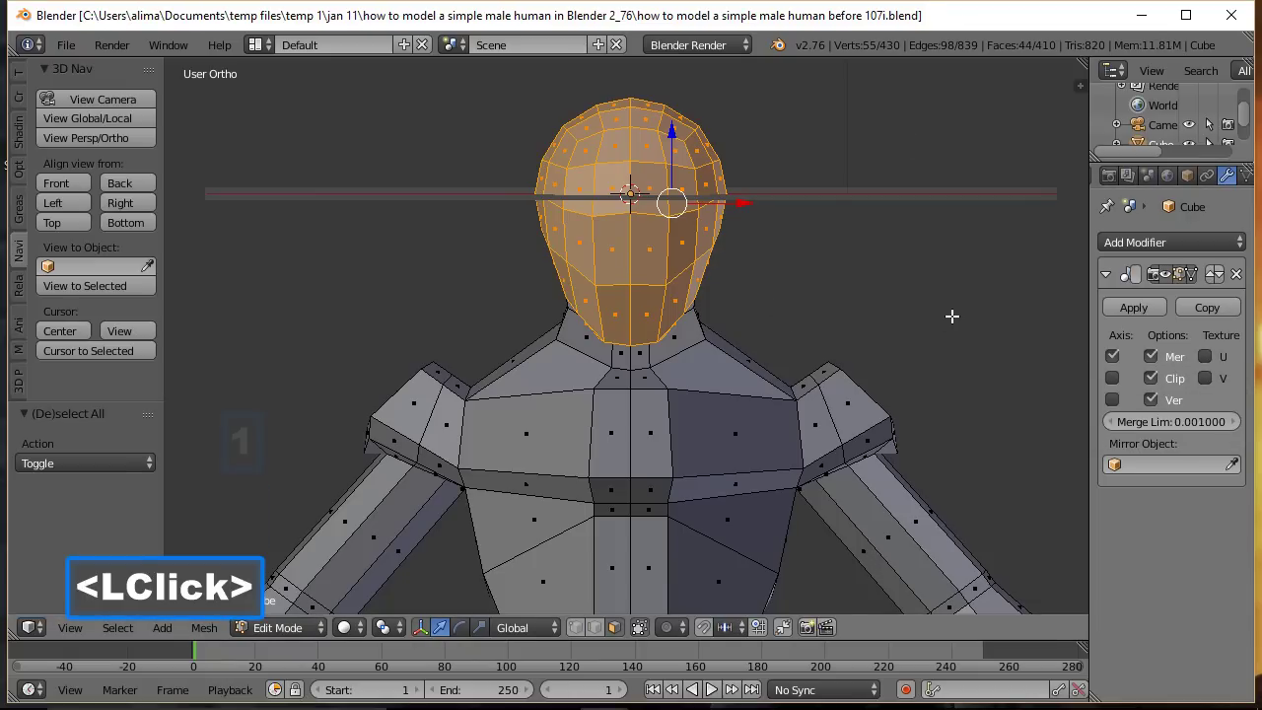
# Step: Shrink the head slightly, move it -0.111 along X, and save deselected as "how to model a simple male human before 108i.blend"
pyautogui.press('s')
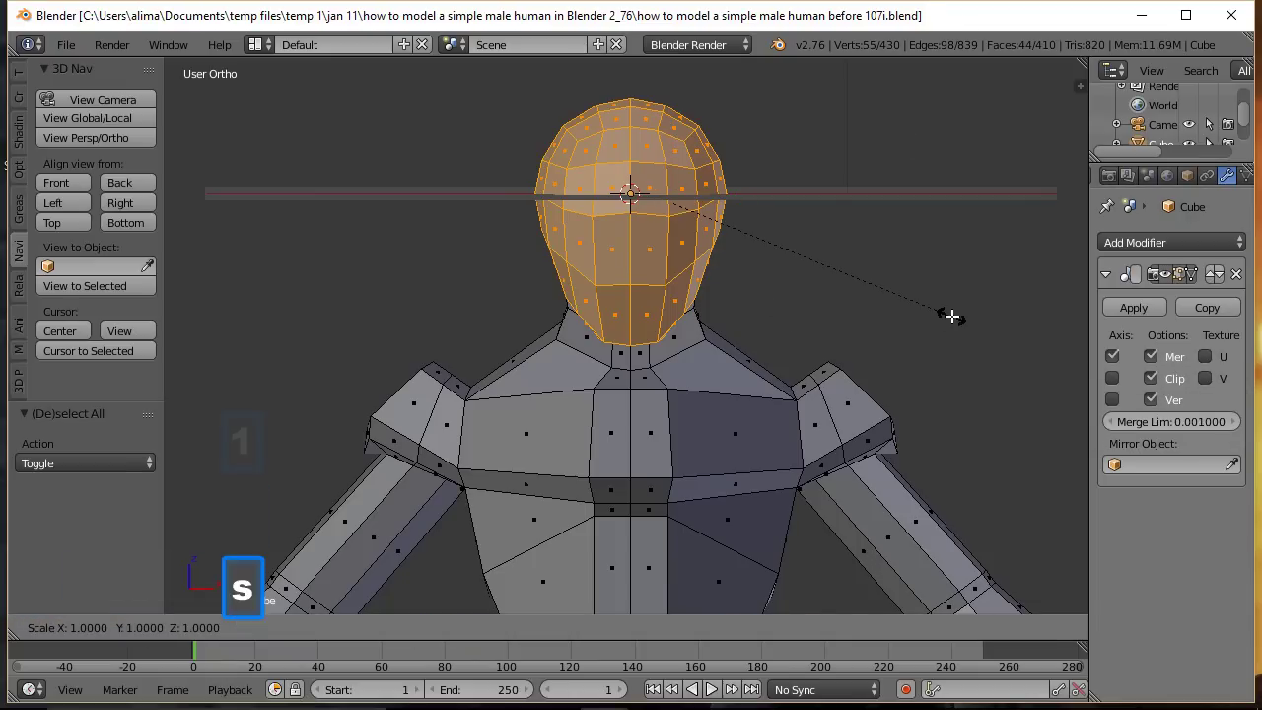
pyautogui.click(897, 296)
pyautogui.moveTo(746, 204); pyautogui.dragTo(737, 205)
pyautogui.scroll(-7, 883, 309)
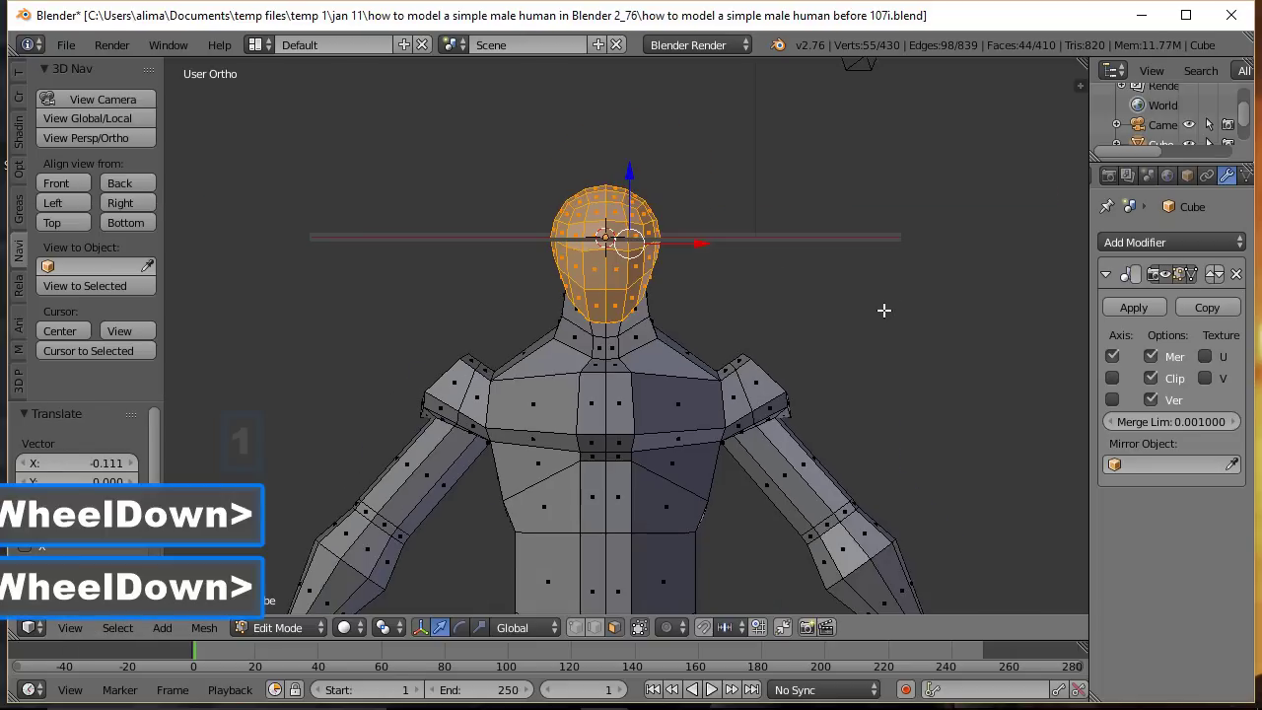
pyautogui.keyDown('shift'); pyautogui.moveTo(839, 386); pyautogui.dragTo(857, 284, button='middle'); pyautogui.keyUp('shift')
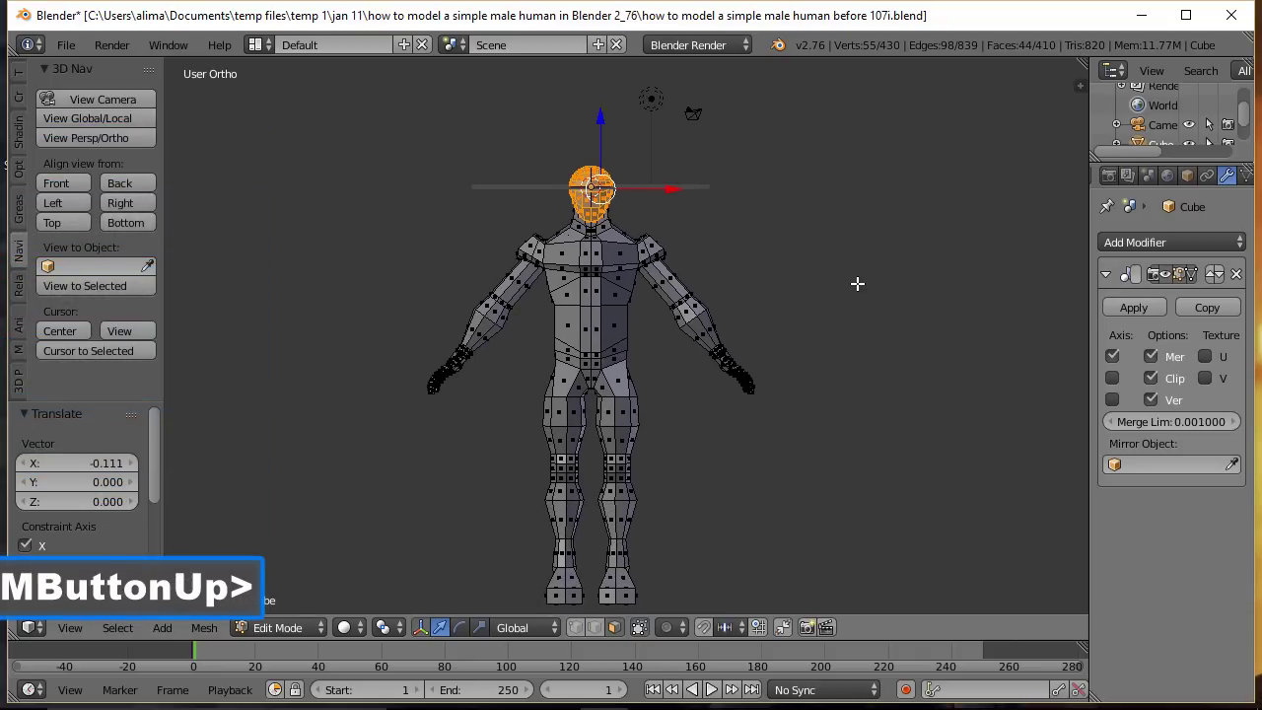
pyautogui.press('a')
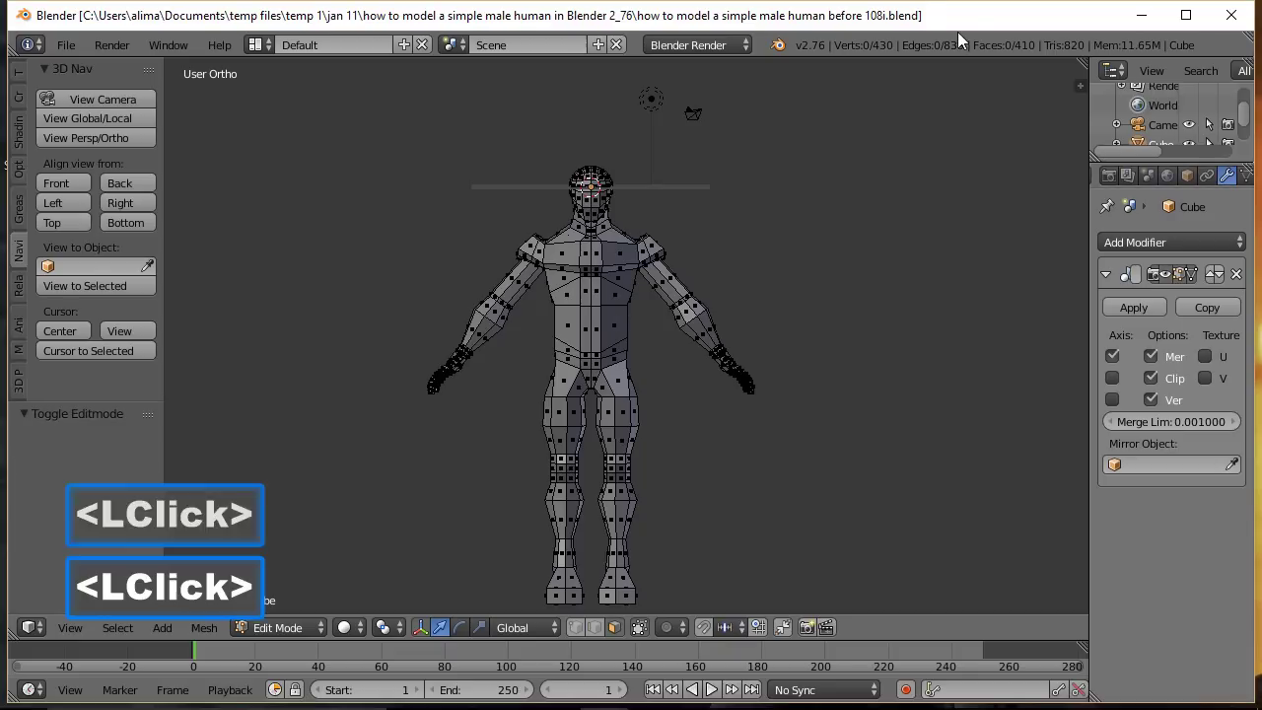
# Step: Select the front abdomen faces in front view and save the file as "how to model a simple male human before 109i.blend"
pyautogui.click(77, 182)
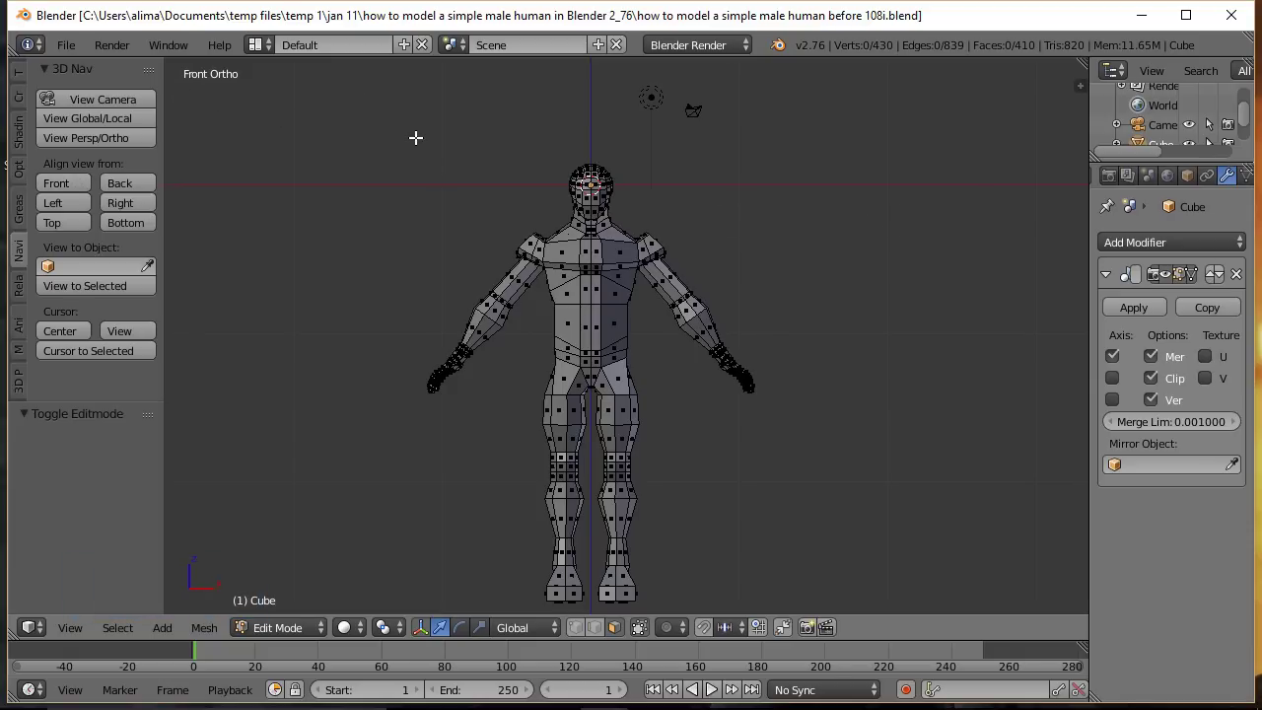
pyautogui.press('b')
pyautogui.moveTo(357, 135); pyautogui.dragTo(795, 384)
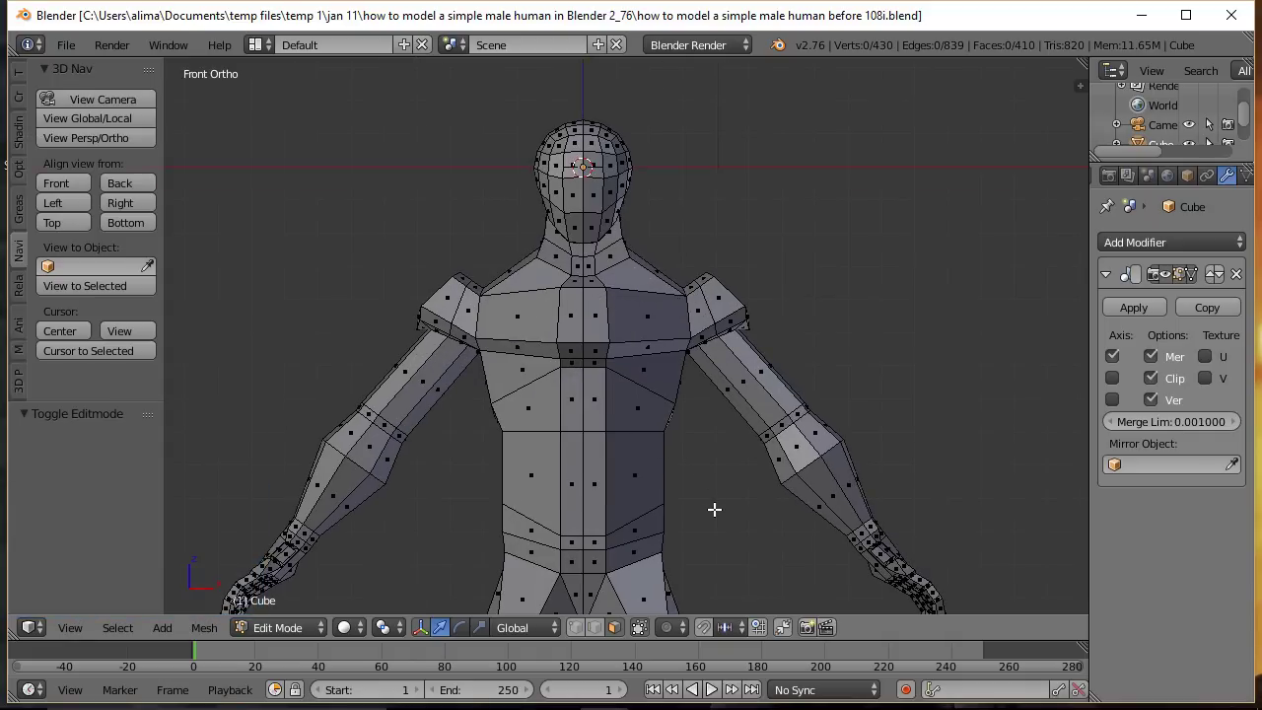
pyautogui.keyDown('shift'); pyautogui.moveTo(738, 523); pyautogui.dragTo(762, 426, button='middle'); pyautogui.keyUp('shift')
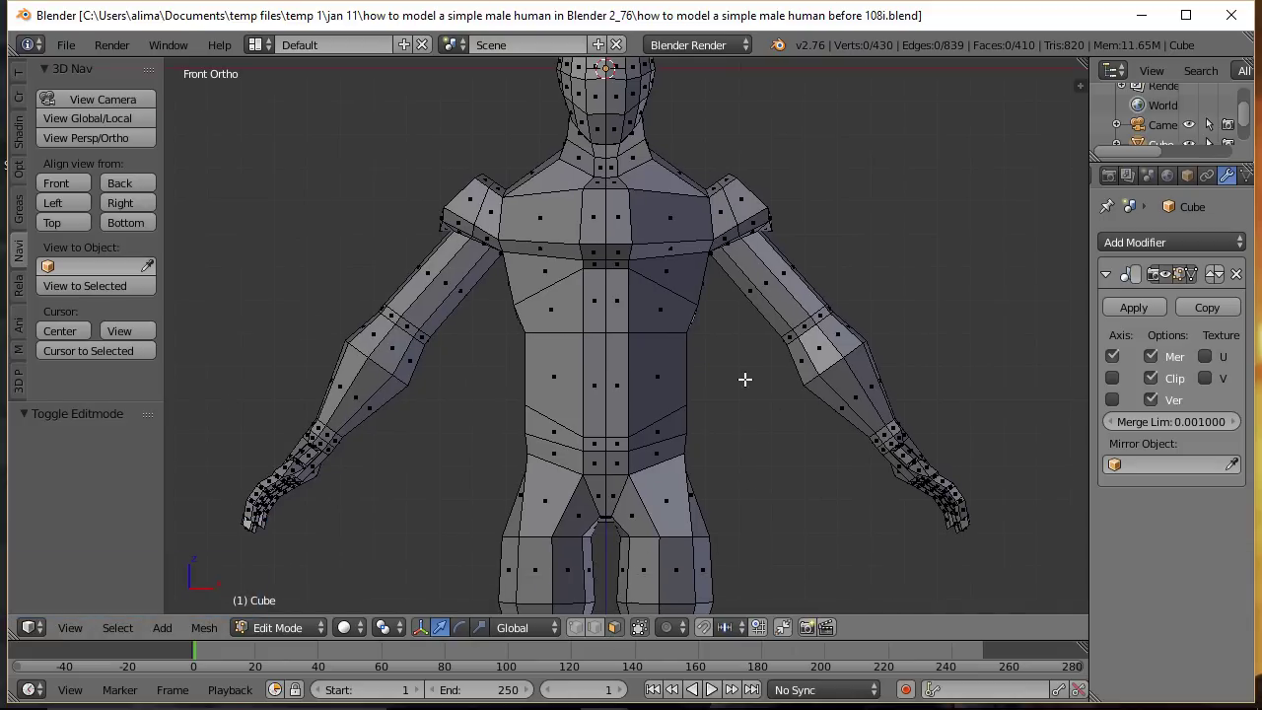
pyautogui.press('c')
pyautogui.moveTo(654, 344)
pyautogui.mouseDown()
pyautogui.moveTo(609, 350)
pyautogui.moveTo(616, 362)
pyautogui.mouseUp()
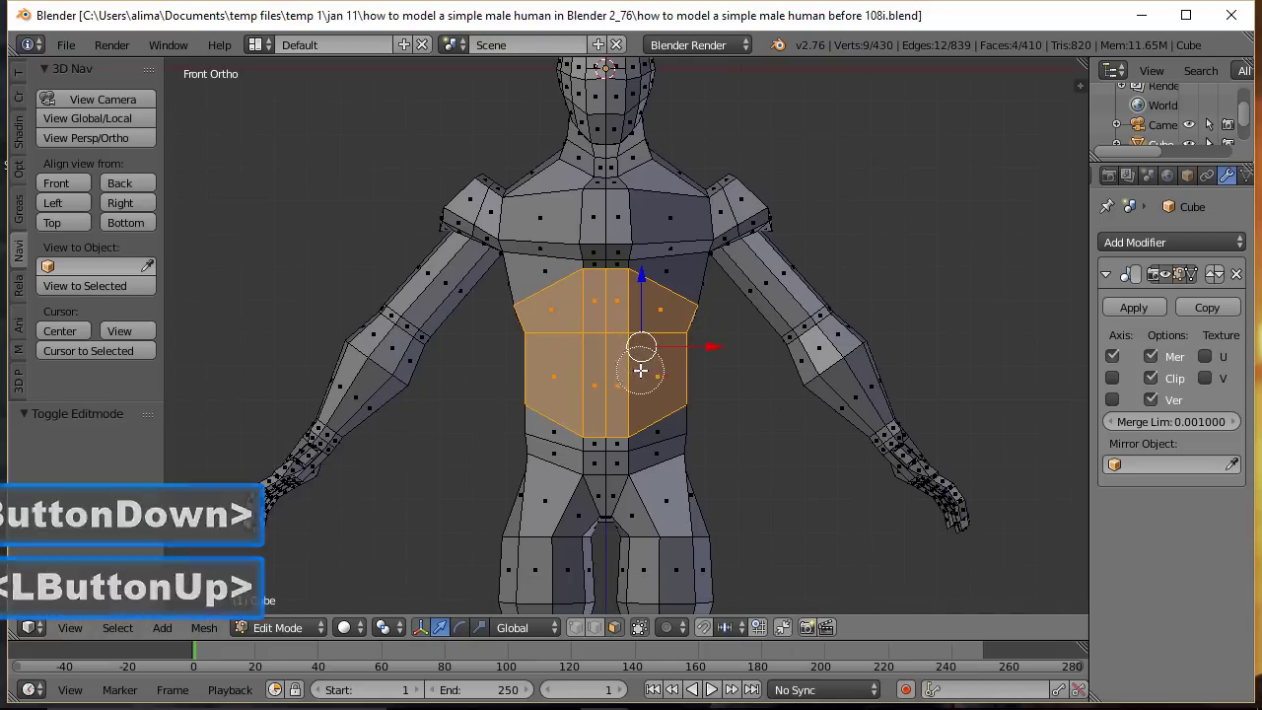
pyautogui.rightClick(641, 369)
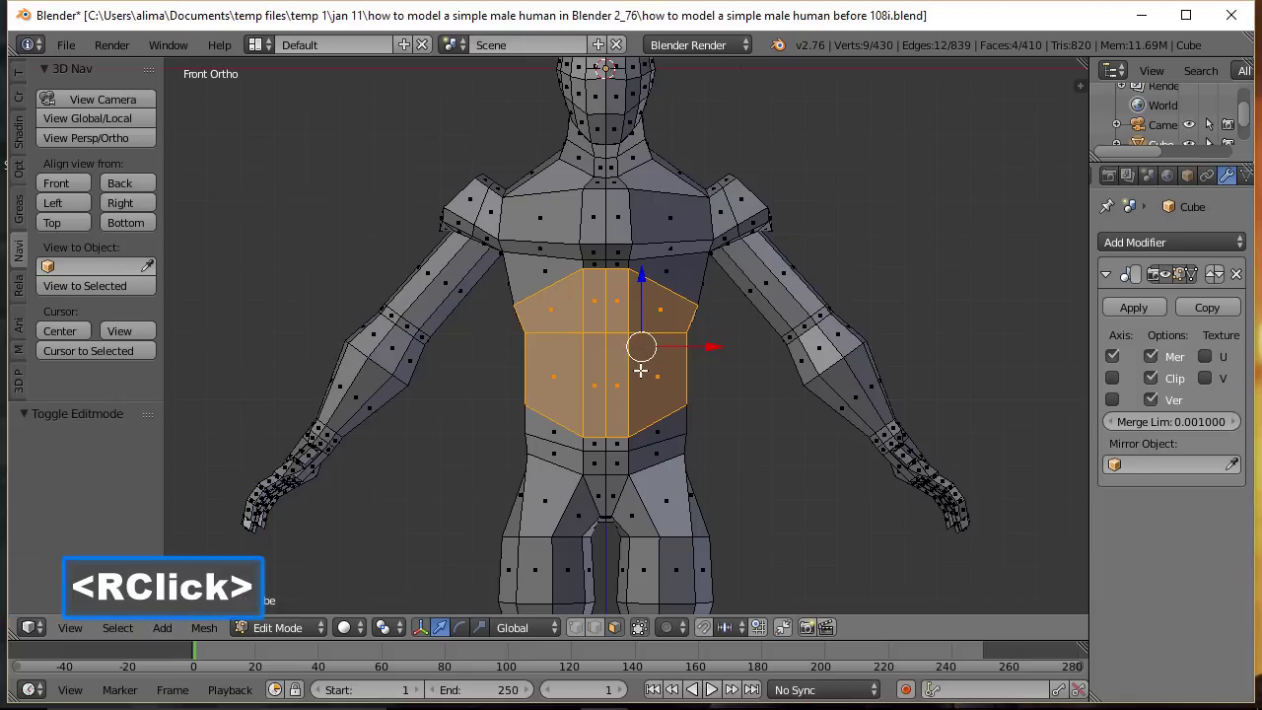
pyautogui.click(946, 45)
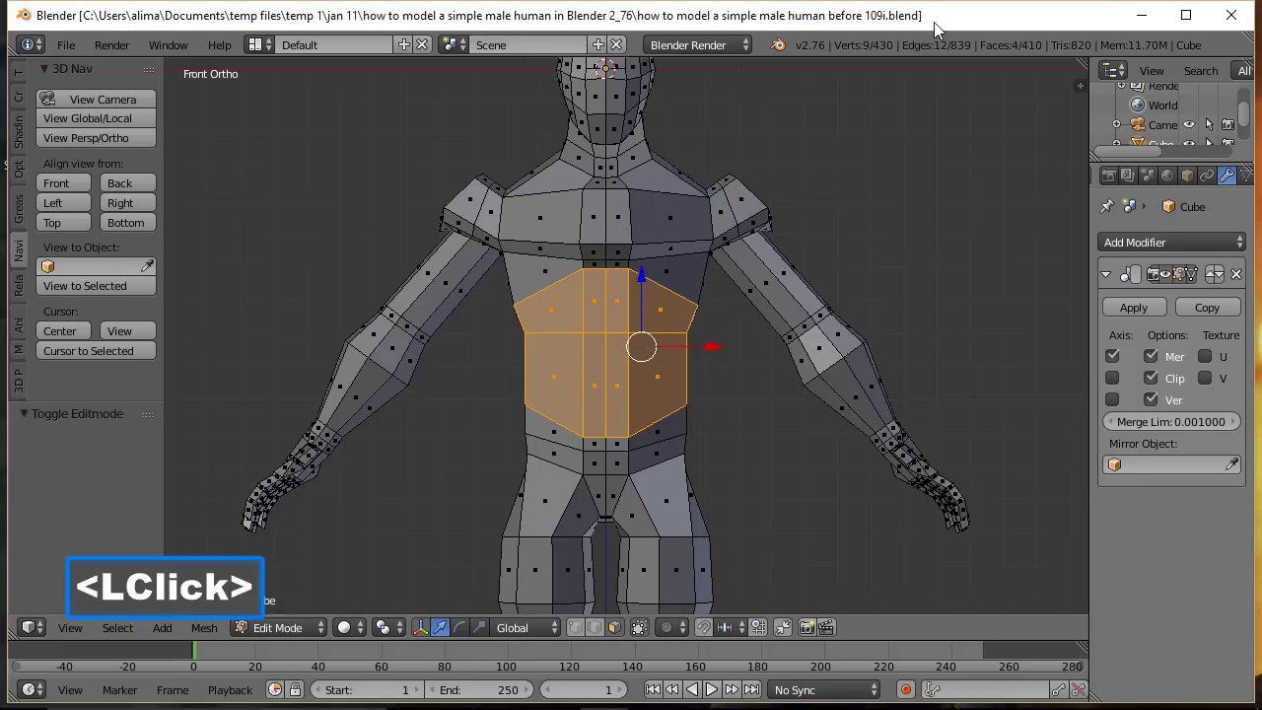
# Step: Extrude the selected abdomen faces in place and scale them to 0.797
pyautogui.press('e')
pyautogui.click(975, 268)
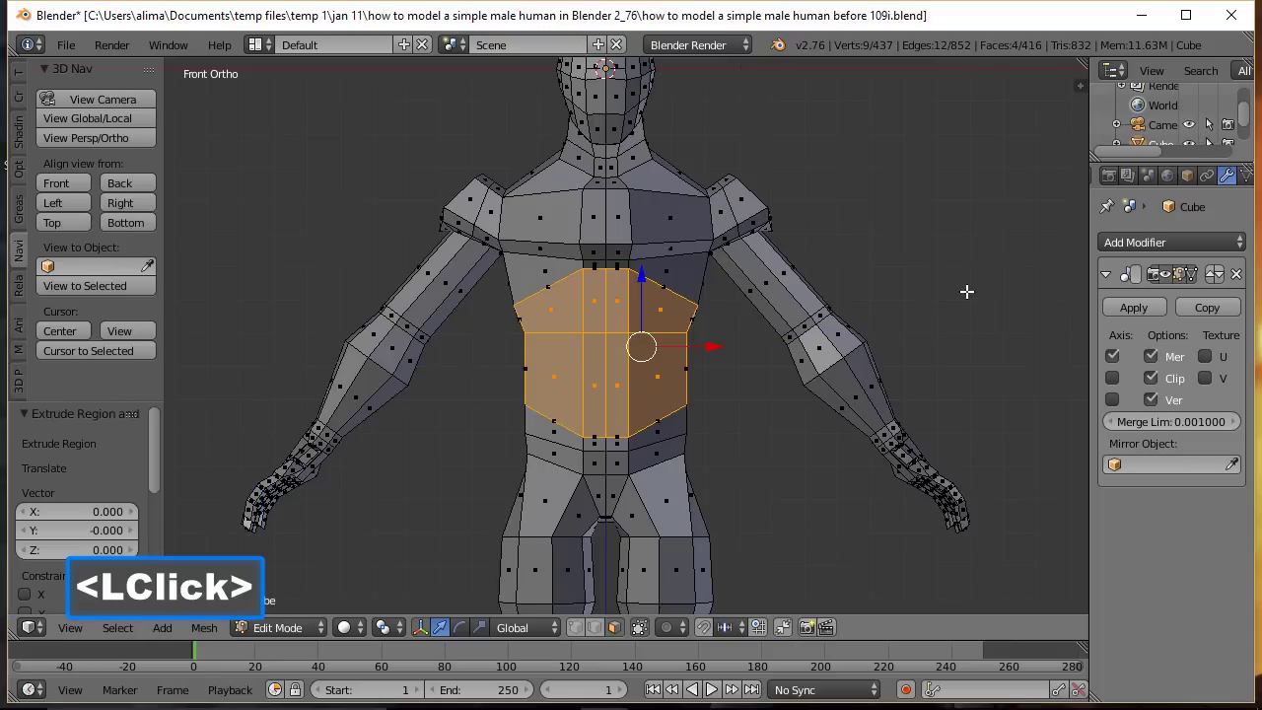
pyautogui.press('s')
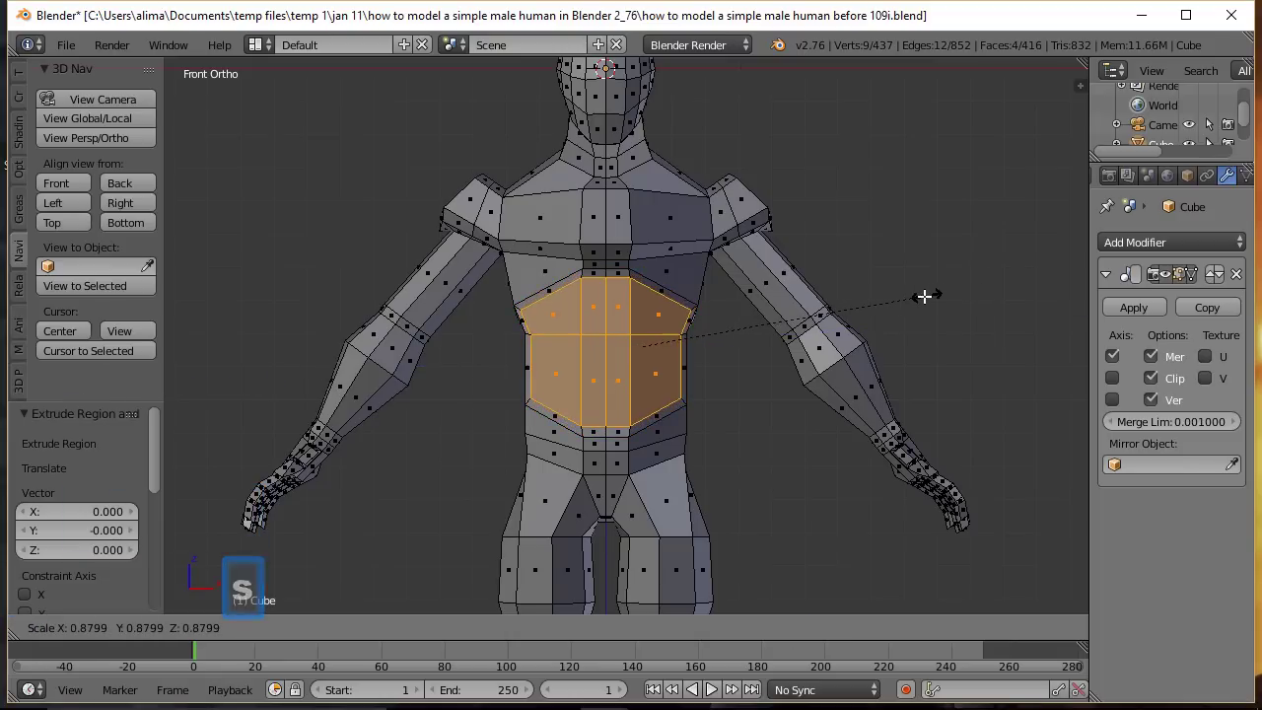
pyautogui.click(901, 299)
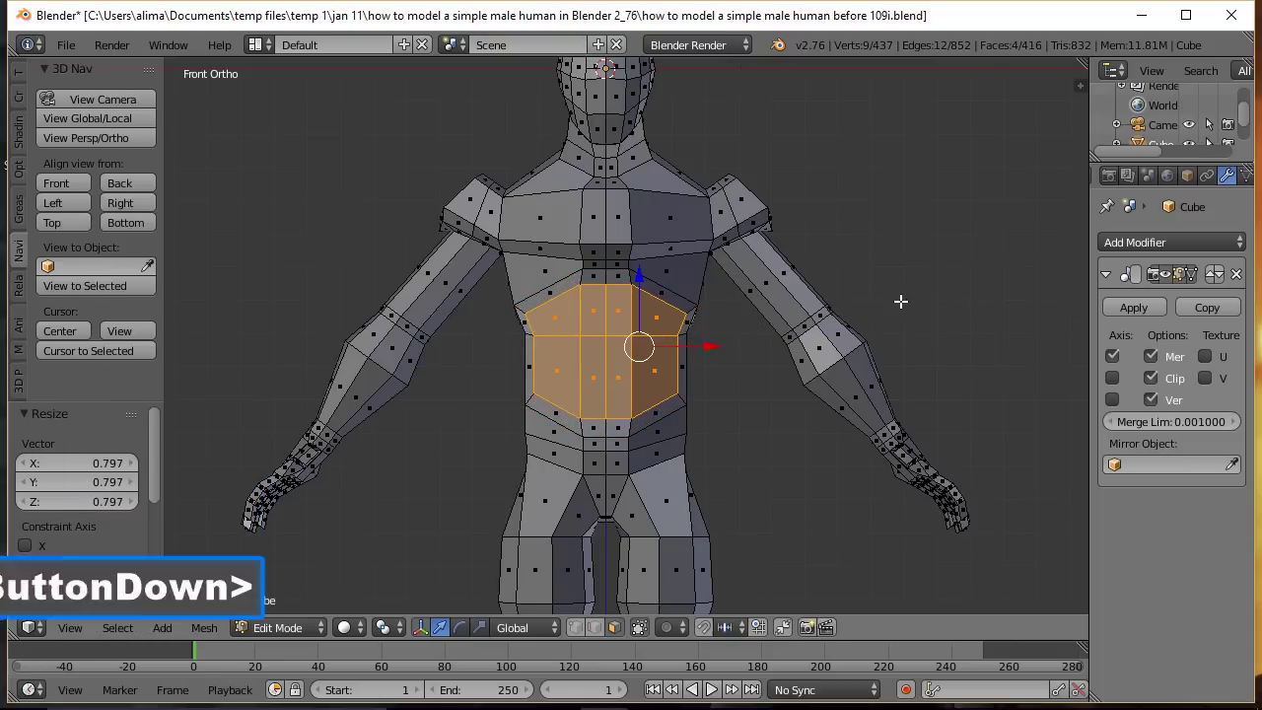
# Step: Scale the extruded abdomen faces to 1.086 along Z and move them slightly downward
pyautogui.press('s')
pyautogui.press('z')
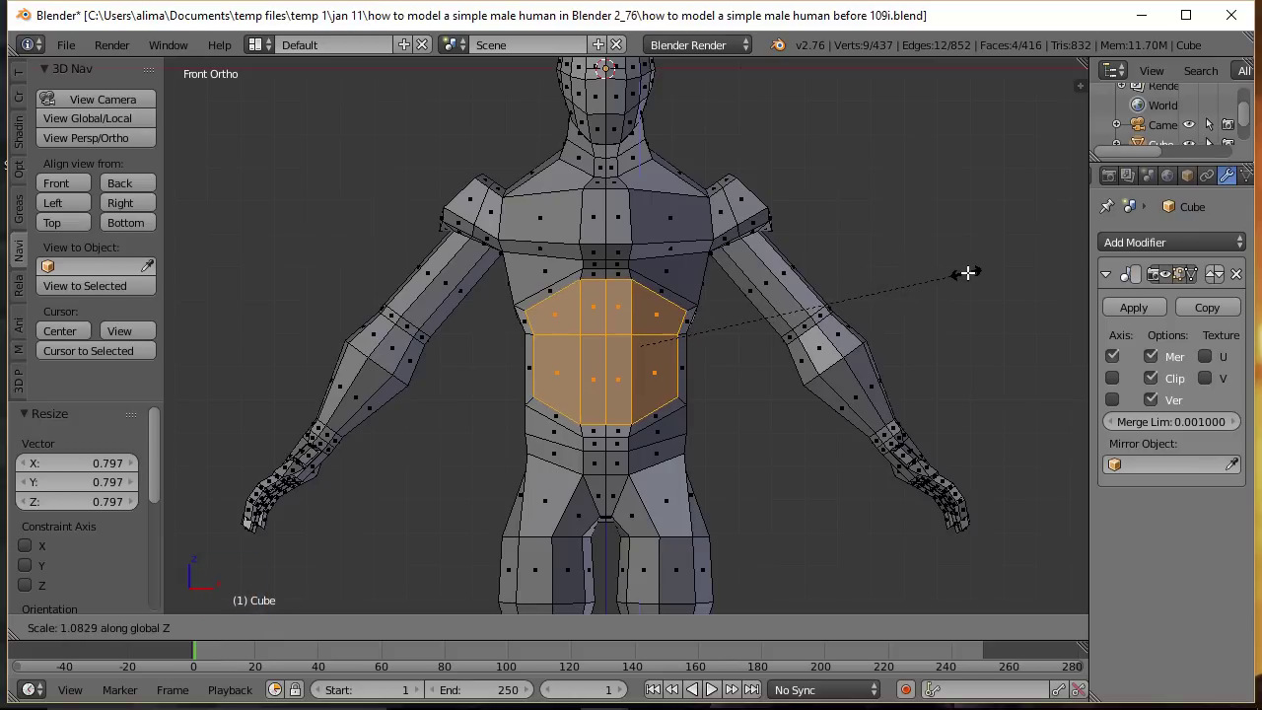
pyautogui.click(969, 273)
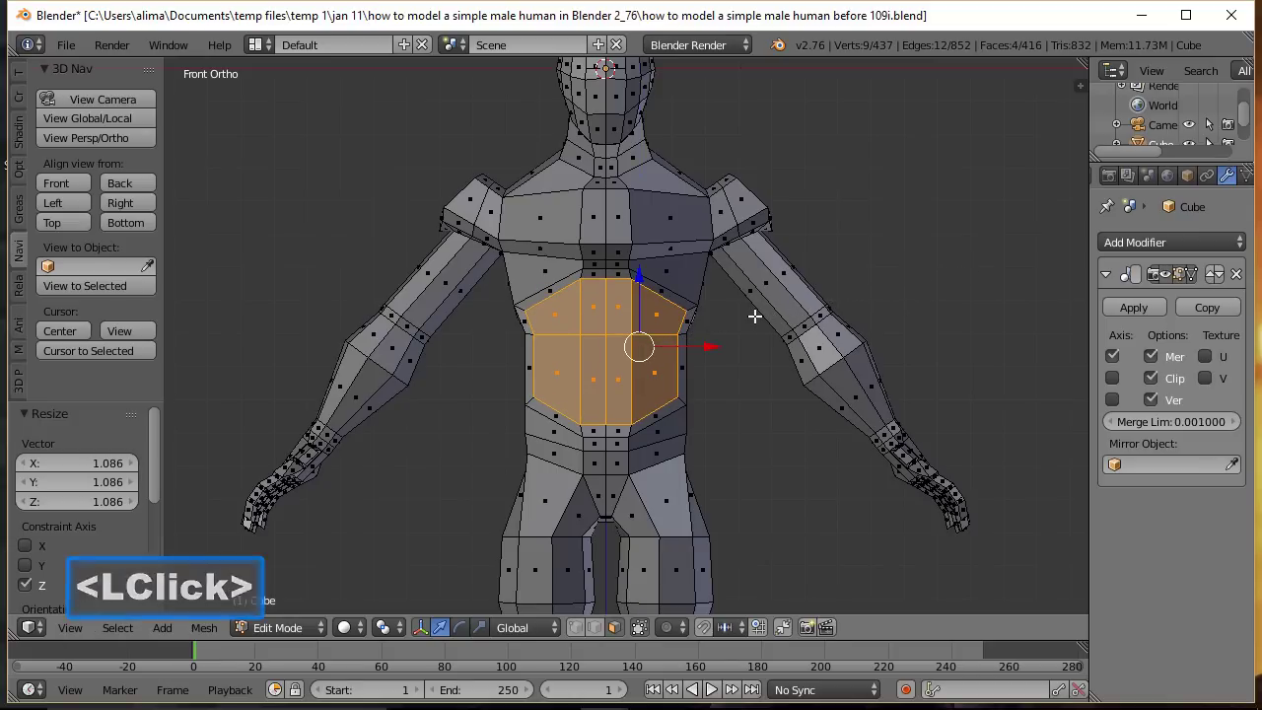
pyautogui.moveTo(646, 279); pyautogui.dragTo(641, 281)
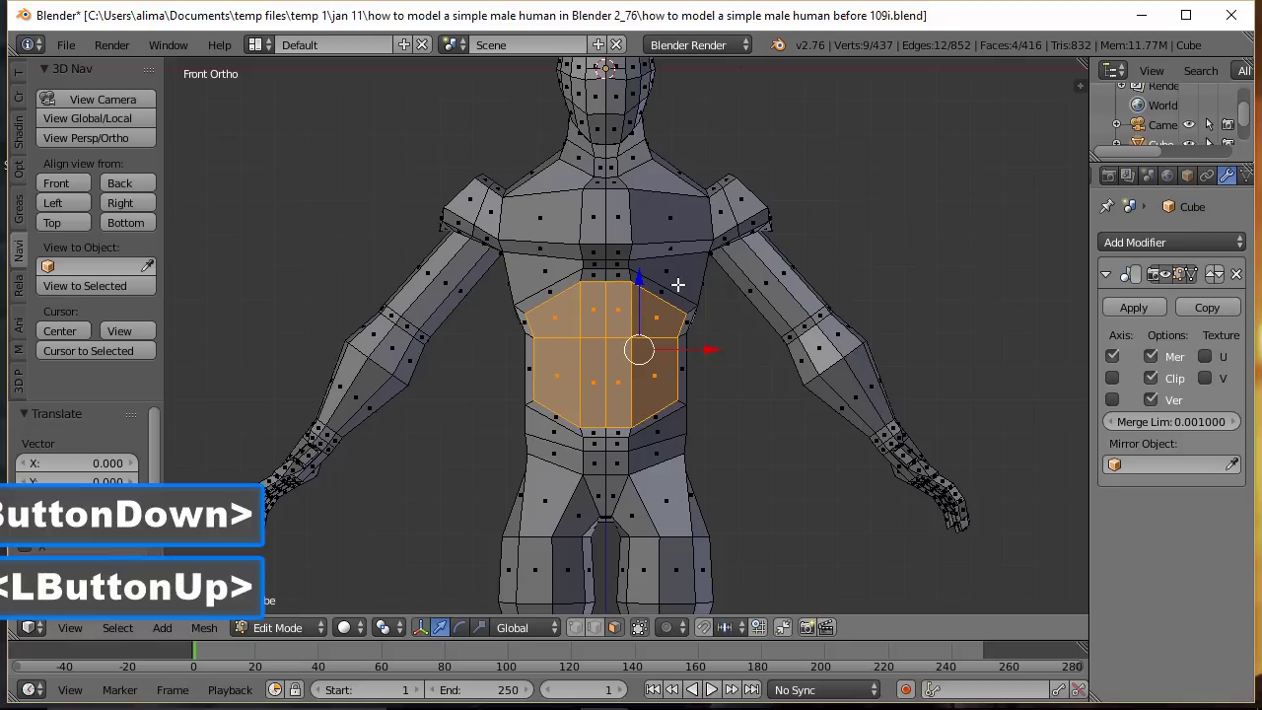
# Step: Move the abdomen faces -0.167 along Y, save as "how to model a simple male human before 110i.blend" and deselect everything
pyautogui.moveTo(730, 281); pyautogui.dragTo(695, 335, button='middle')
pyautogui.moveTo(699, 339); pyautogui.dragTo(696, 341)
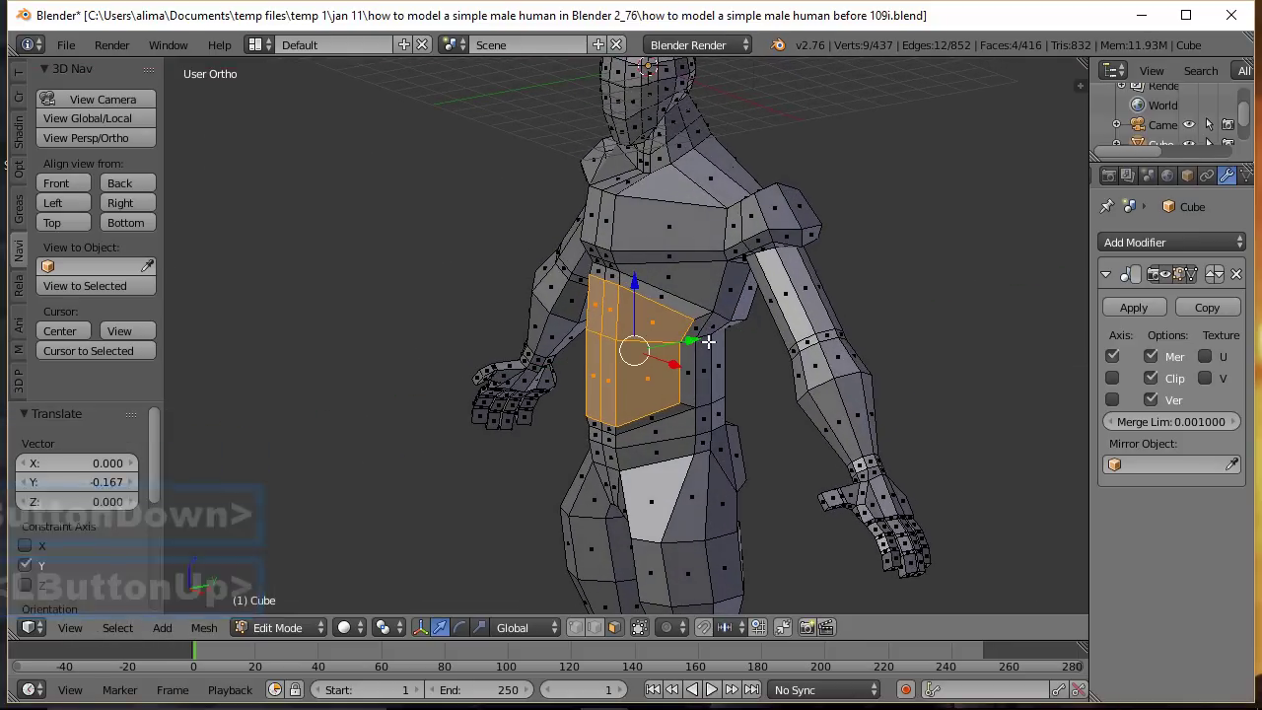
pyautogui.hotkey('ctrl', 'alt', 's')
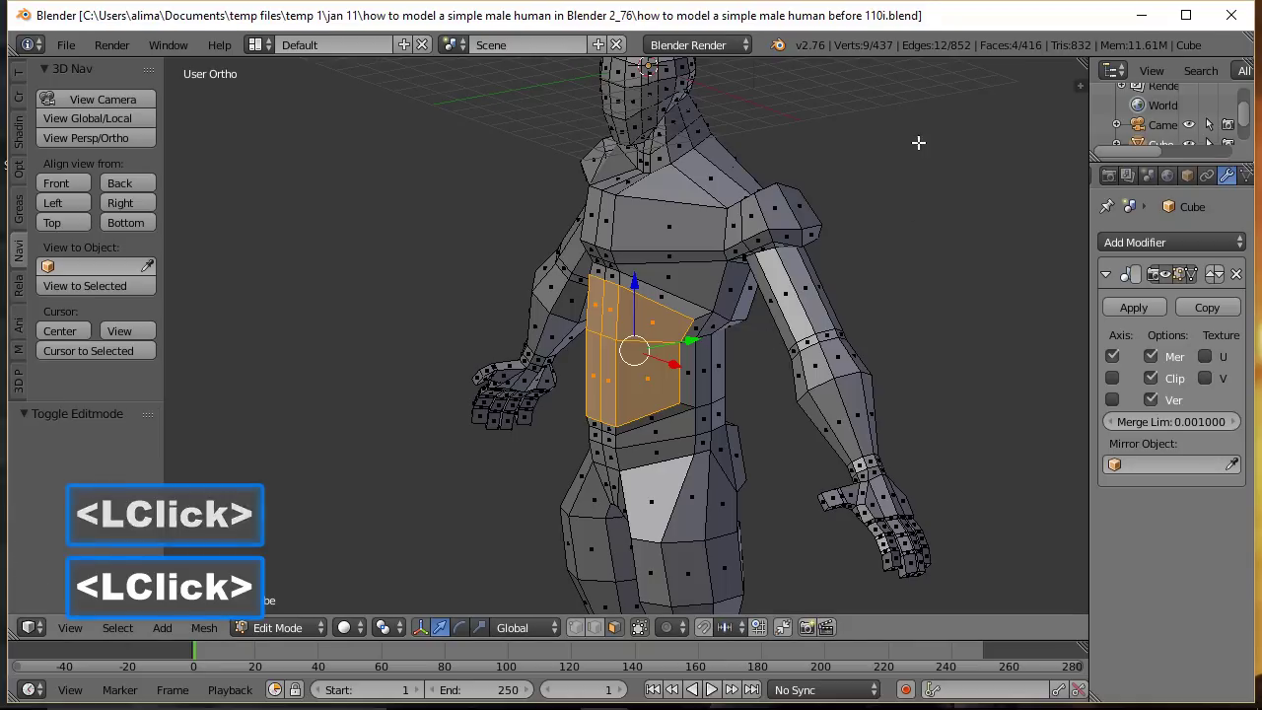
pyautogui.press('a')
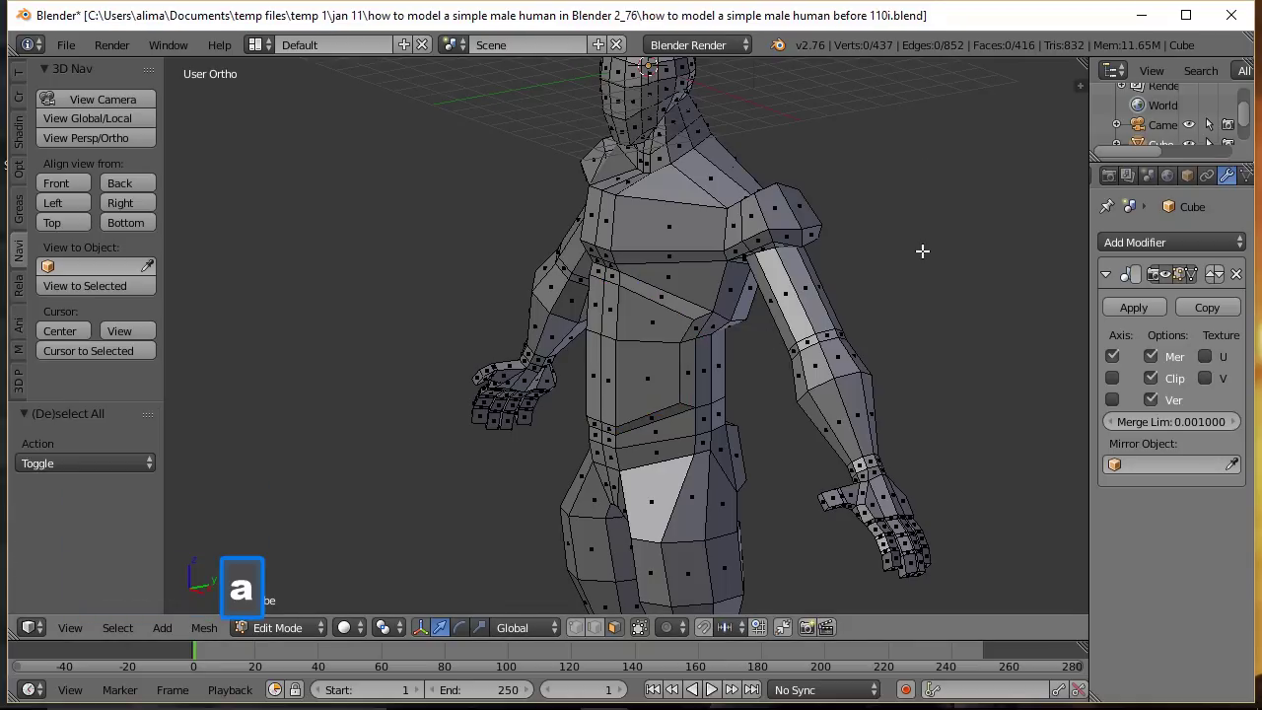
# Step: In edge selection mode, move the central edge just below the chest band forward along Y and down along Z
pyautogui.click(593, 627)
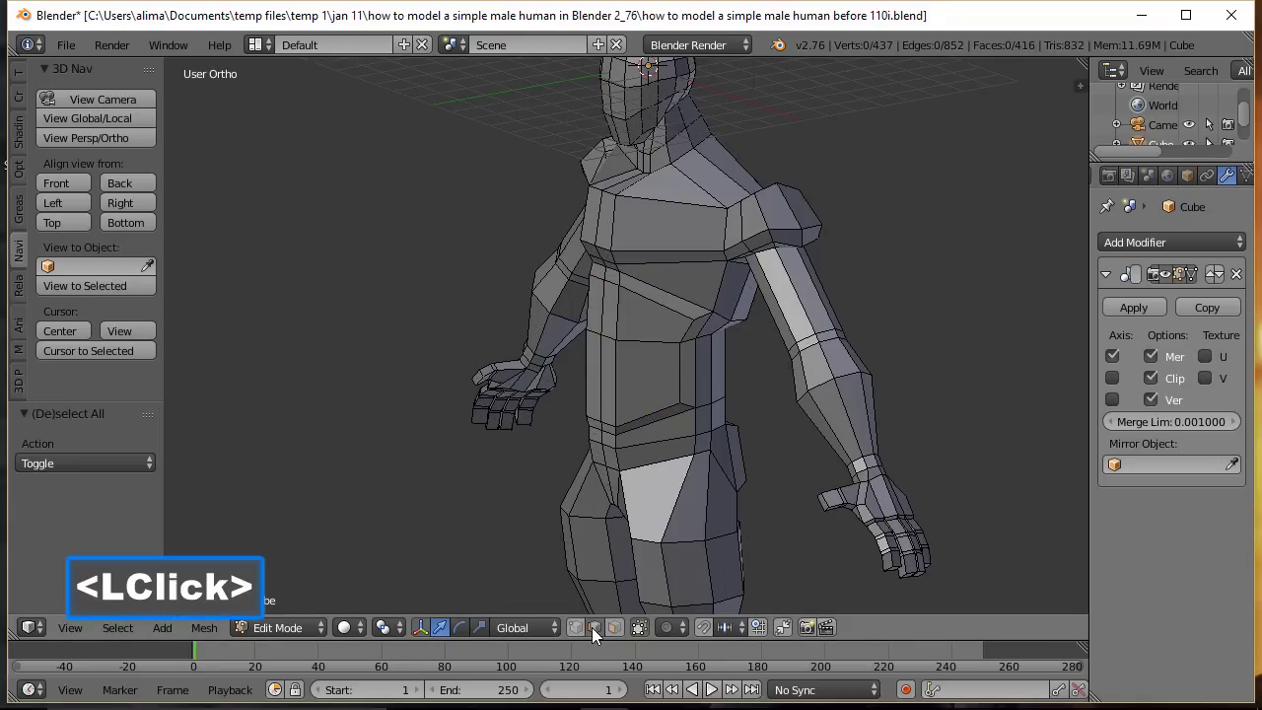
pyautogui.click(614, 279)
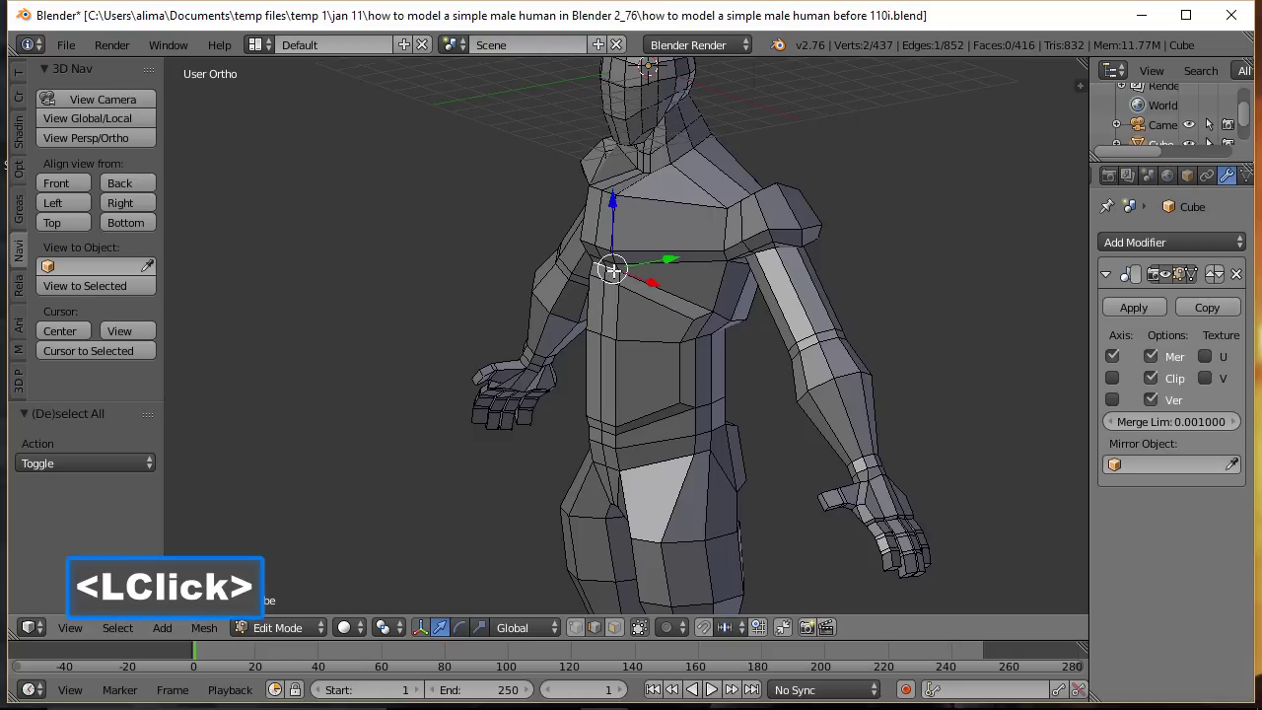
pyautogui.scroll(3, 637, 302)
pyautogui.moveTo(769, 287); pyautogui.dragTo(616, 327, button='middle')
pyautogui.moveTo(584, 310); pyautogui.dragTo(563, 314)
pyautogui.moveTo(503, 258); pyautogui.dragTo(498, 276)
pyautogui.moveTo(532, 350); pyautogui.dragTo(555, 324, button='middle')
pyautogui.moveTo(499, 266); pyautogui.dragTo(498, 266)
pyautogui.moveTo(578, 310); pyautogui.dragTo(562, 274, button='middle')
# Step: Select the central edge at the upper chest, move it back along Y and lower it by -0.138 along Z
pyautogui.click(513, 189)
pyautogui.moveTo(567, 185); pyautogui.dragTo(595, 183)
pyautogui.moveTo(595, 182); pyautogui.dragTo(552, 226, button='middle')
pyautogui.moveTo(543, 113); pyautogui.dragTo(552, 166)
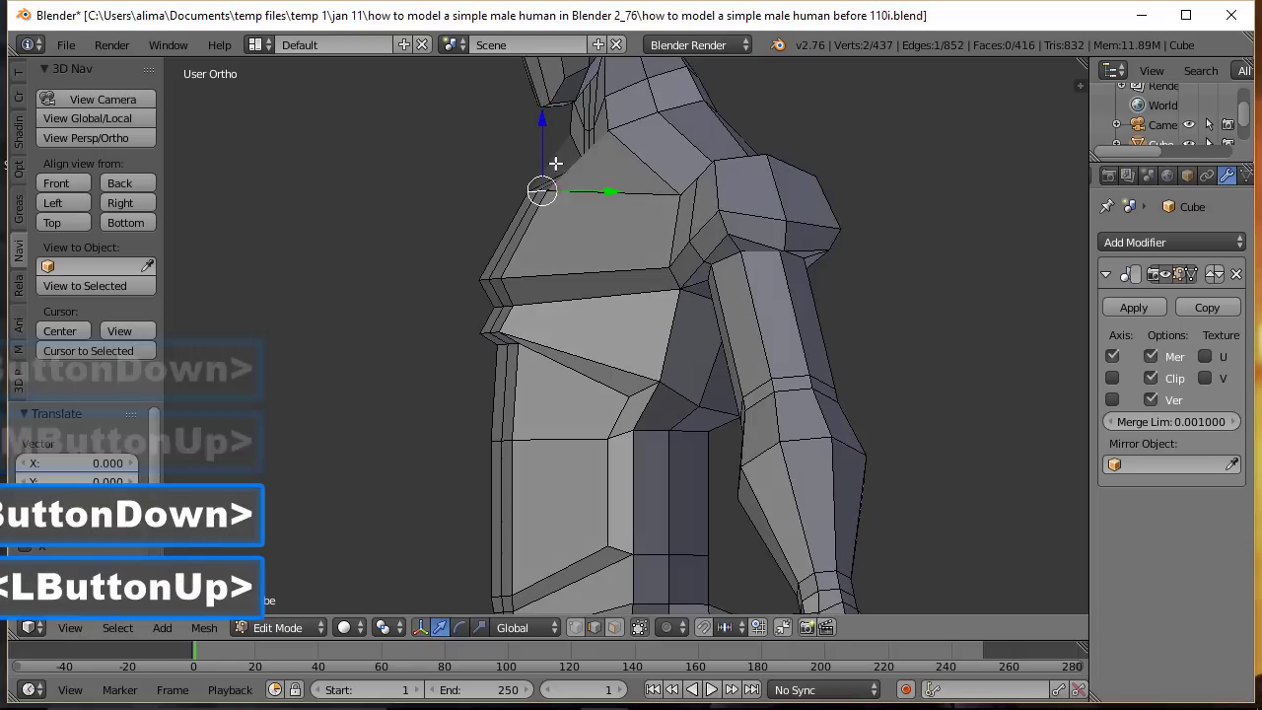
pyautogui.moveTo(545, 188); pyautogui.dragTo(701, 203, button='middle')
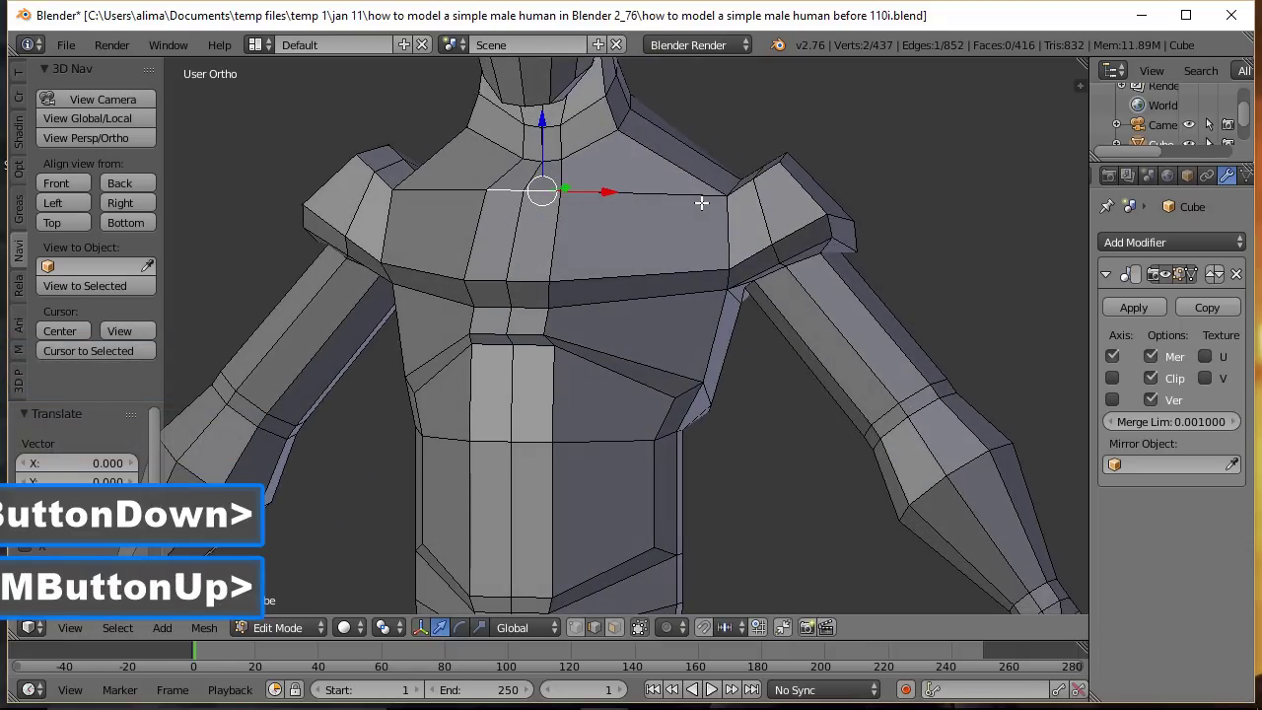
# Step: Save the file as "how to model a simple male human before 111i.blend" and deselect everything
pyautogui.press('Tab')
pyautogui.press('Tab')
pyautogui.hotkey('ctrl', 'alt', 's')
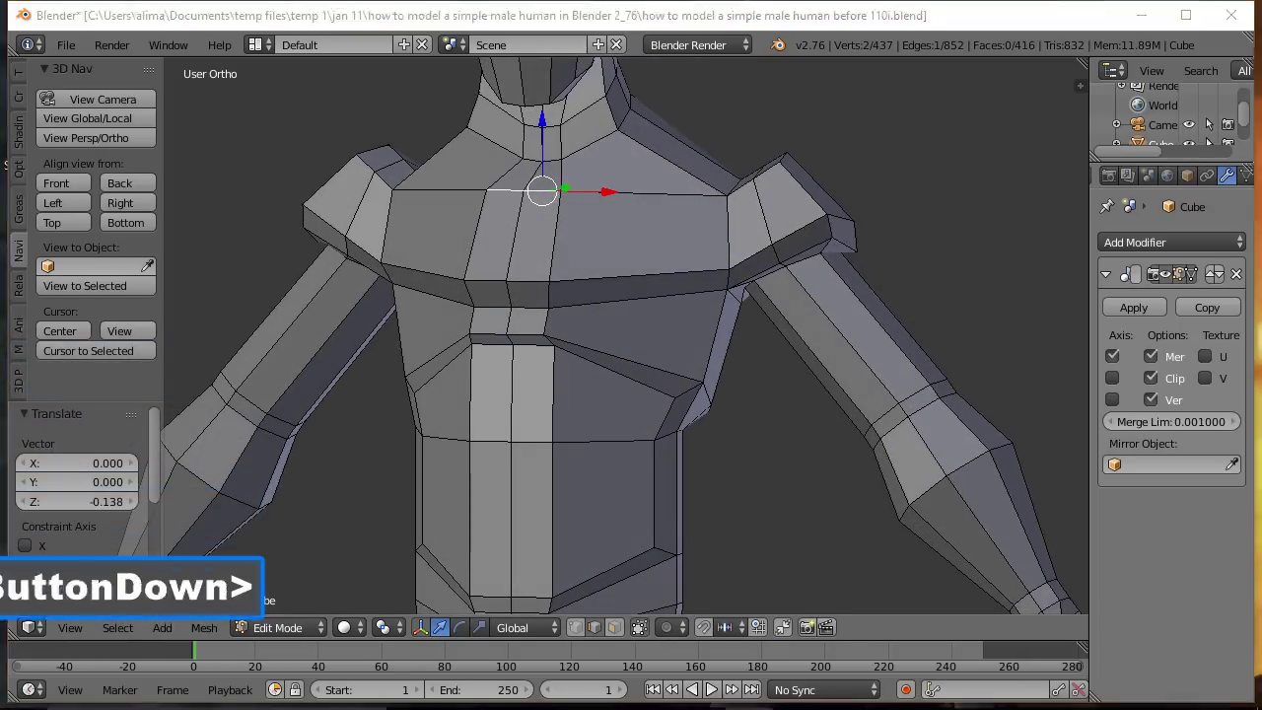
pyautogui.click(957, 187)
pyautogui.press('a')
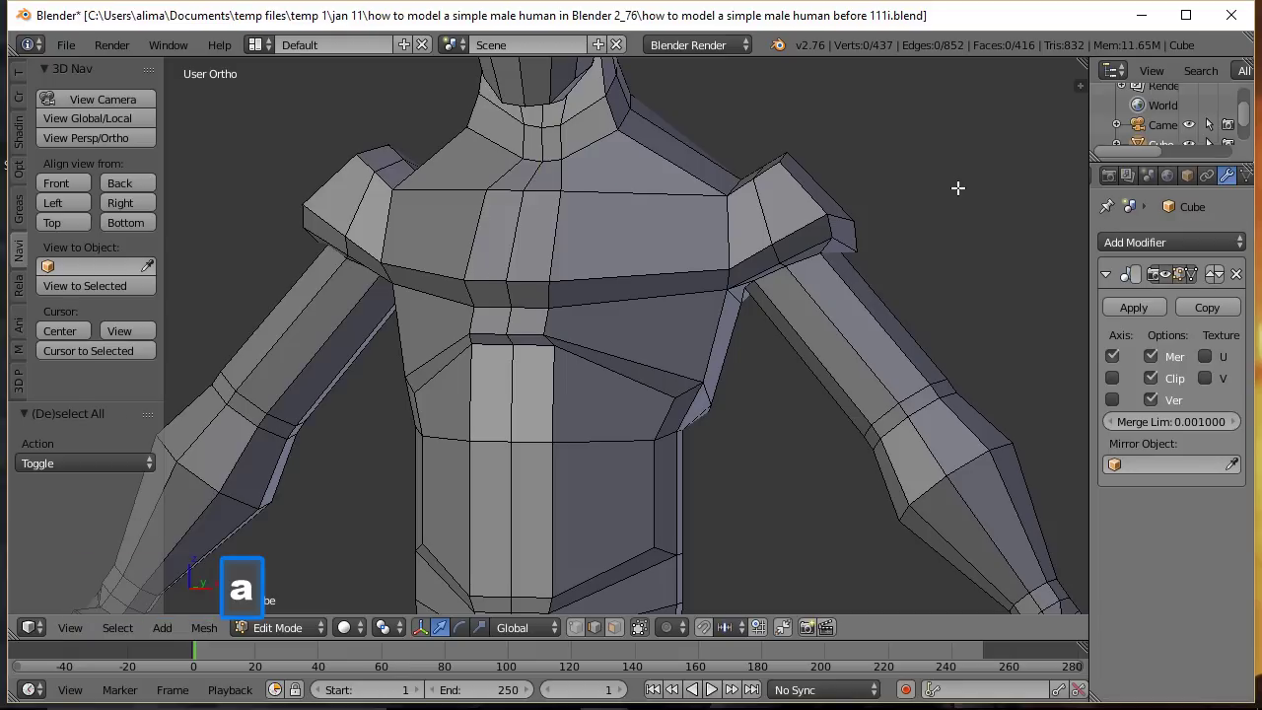
# Step: Select the two vertical edges on the torso's side beneath the armpit and move them outward 0.624 along X
pyautogui.moveTo(990, 214); pyautogui.dragTo(718, 201, button='middle')
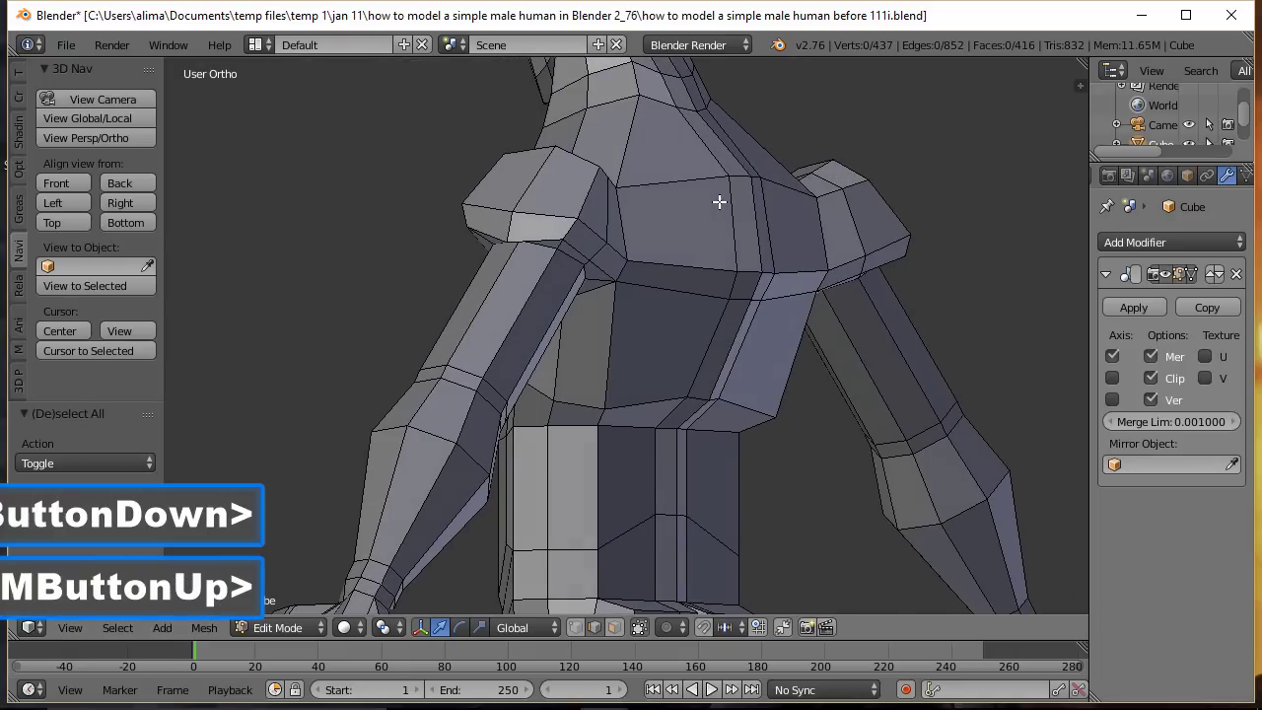
pyautogui.click(612, 334)
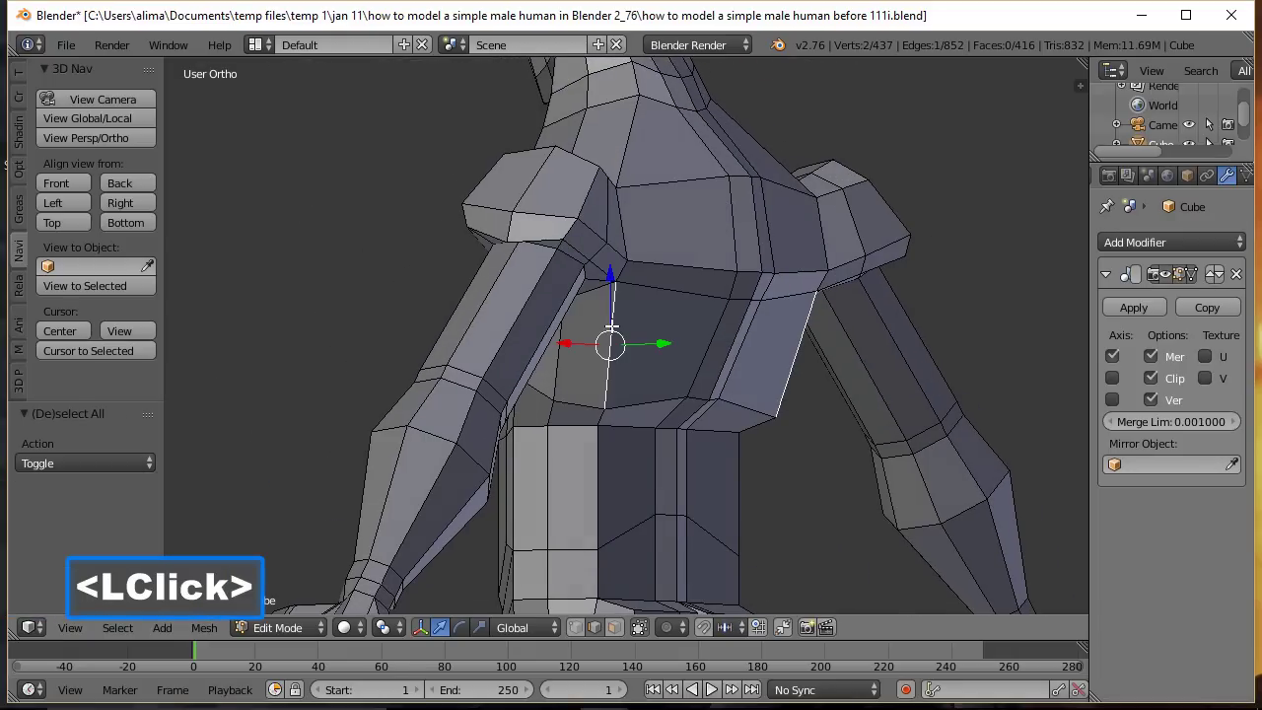
pyautogui.keyDown('shift'); pyautogui.click(560, 366); pyautogui.keyUp('shift')
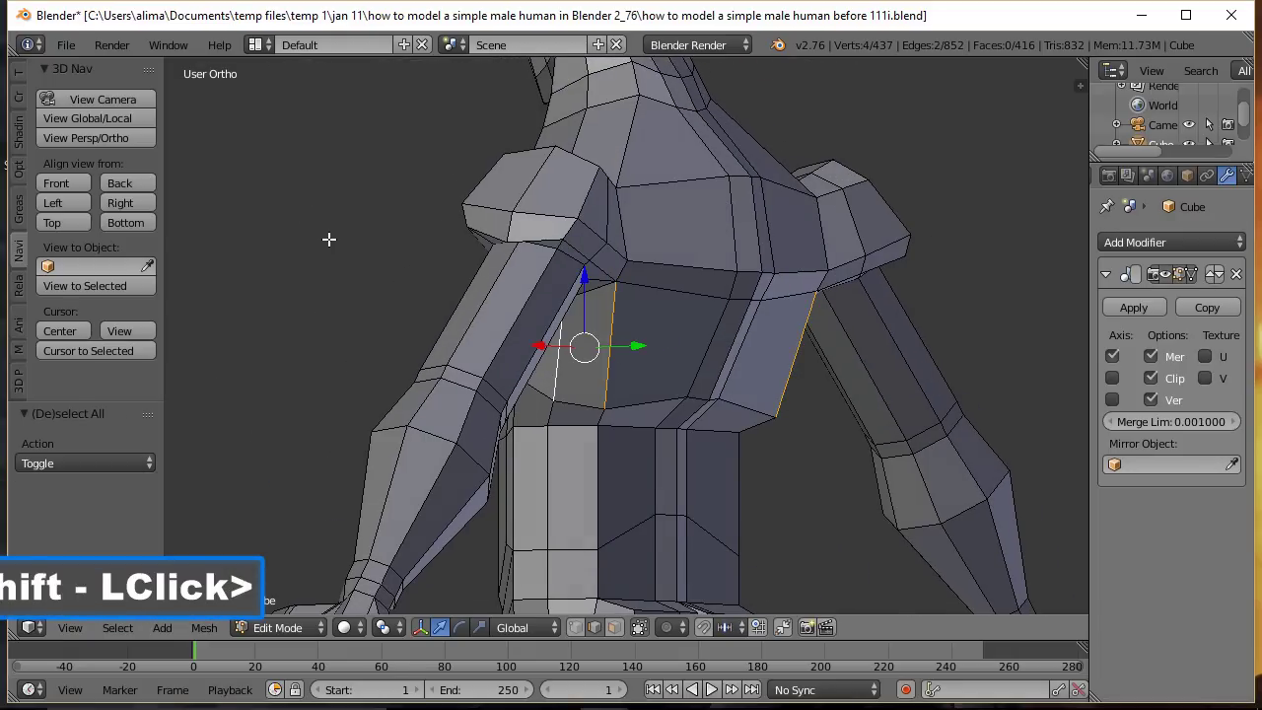
pyautogui.moveTo(324, 256); pyautogui.dragTo(632, 287, button='middle')
pyautogui.scroll(1, 632, 287)
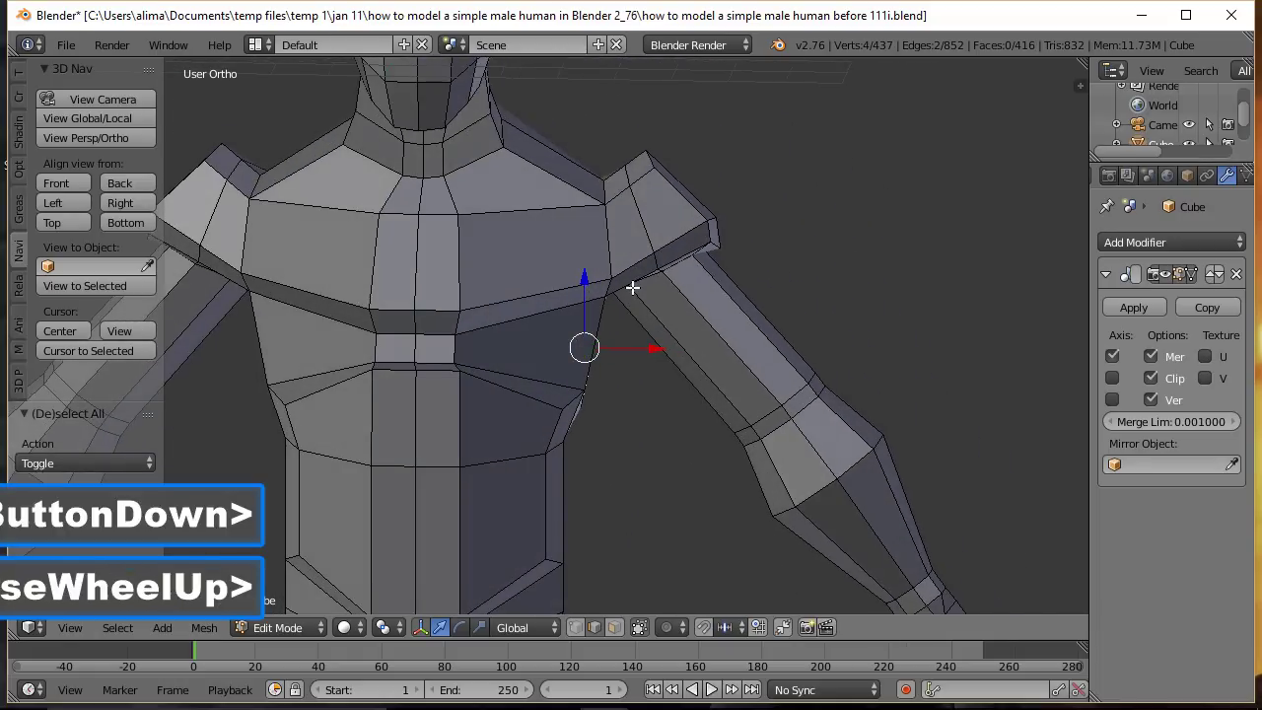
pyautogui.scroll(-3, 712, 330)
pyautogui.moveTo(629, 347); pyautogui.dragTo(643, 343)
pyautogui.moveTo(645, 342); pyautogui.dragTo(649, 342)
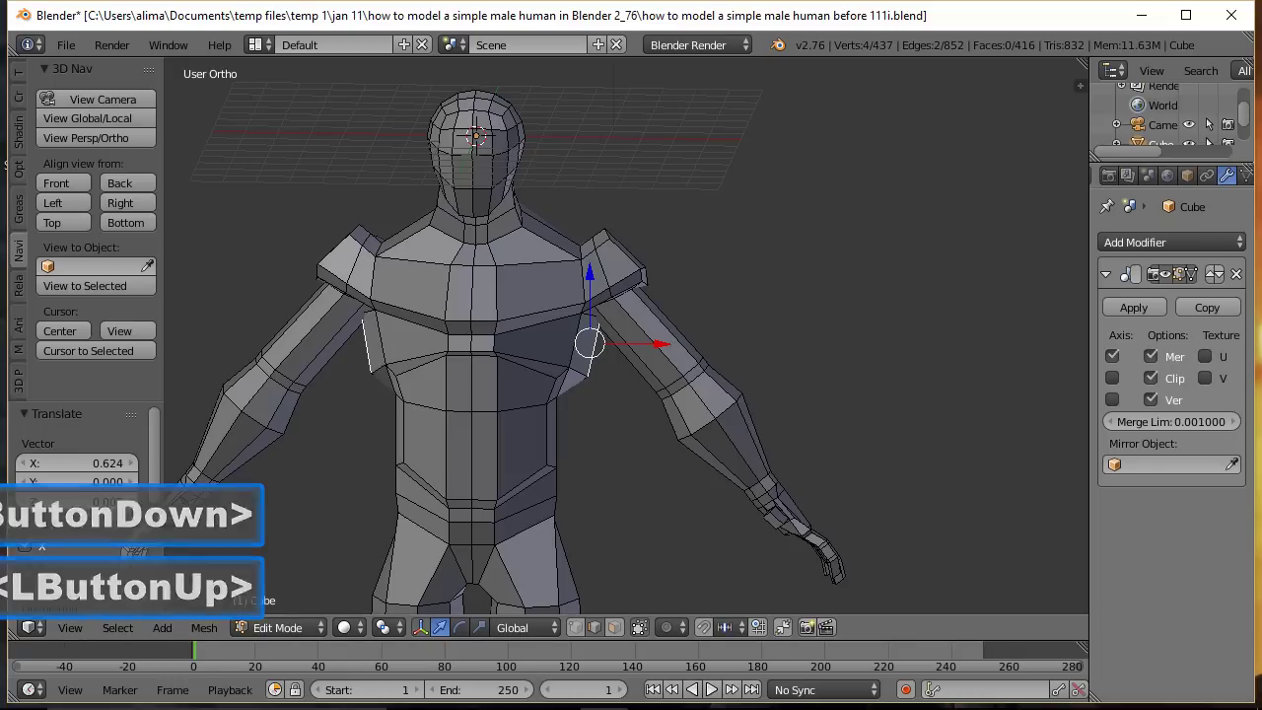
# Step: Save the file as "how to model a simple male human before 112i.blend" and add a single loop cut across the torso just below the chest band
pyautogui.hotkey('ctrl', 's')
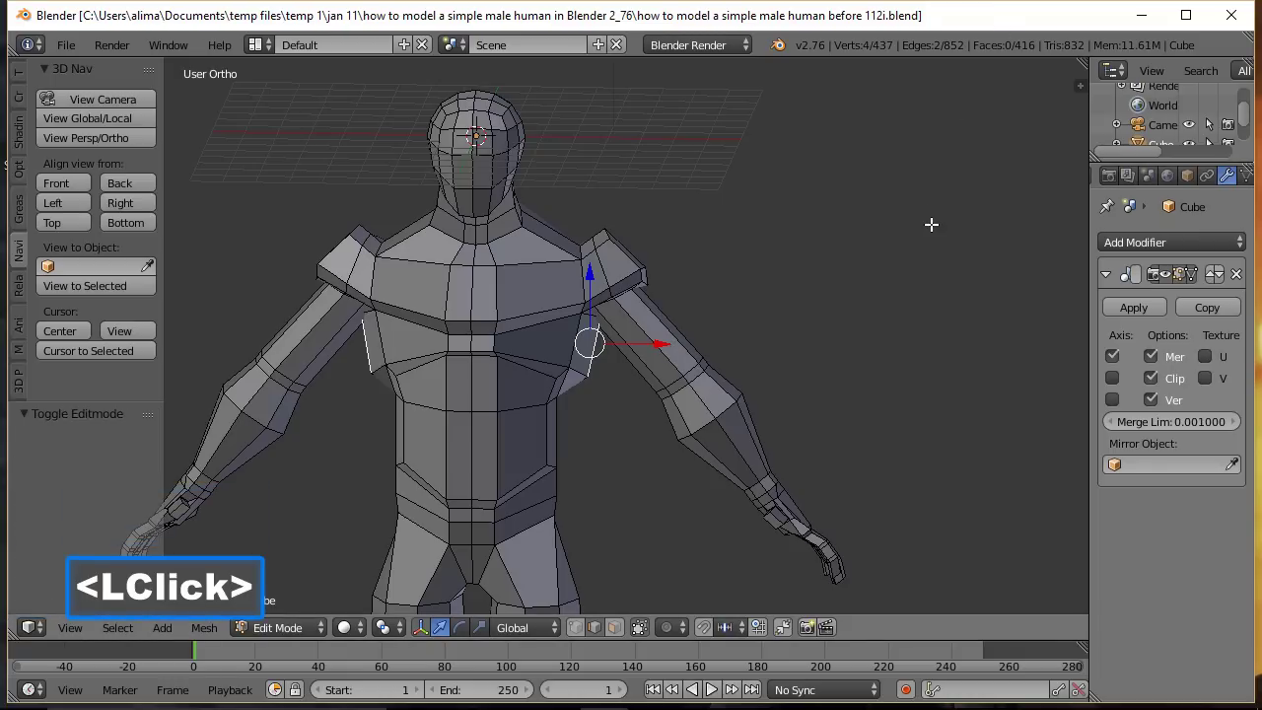
pyautogui.press('a')
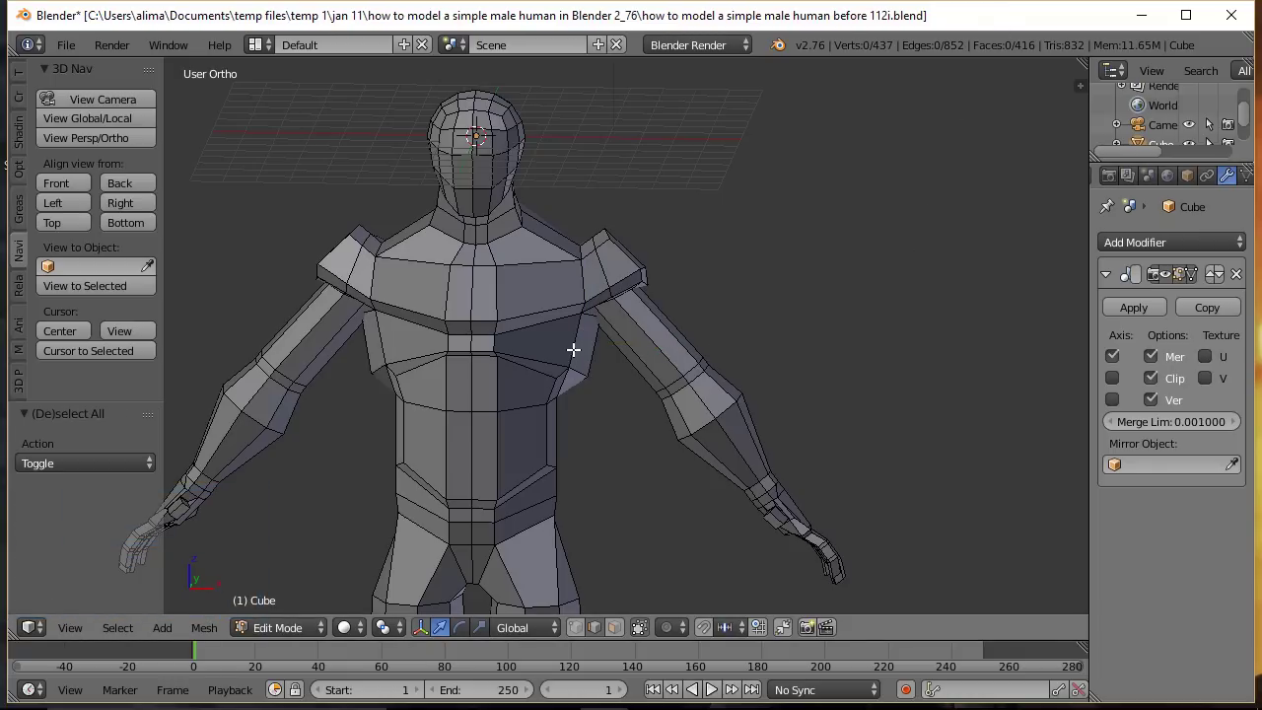
pyautogui.hotkey('ctrl', 'r')
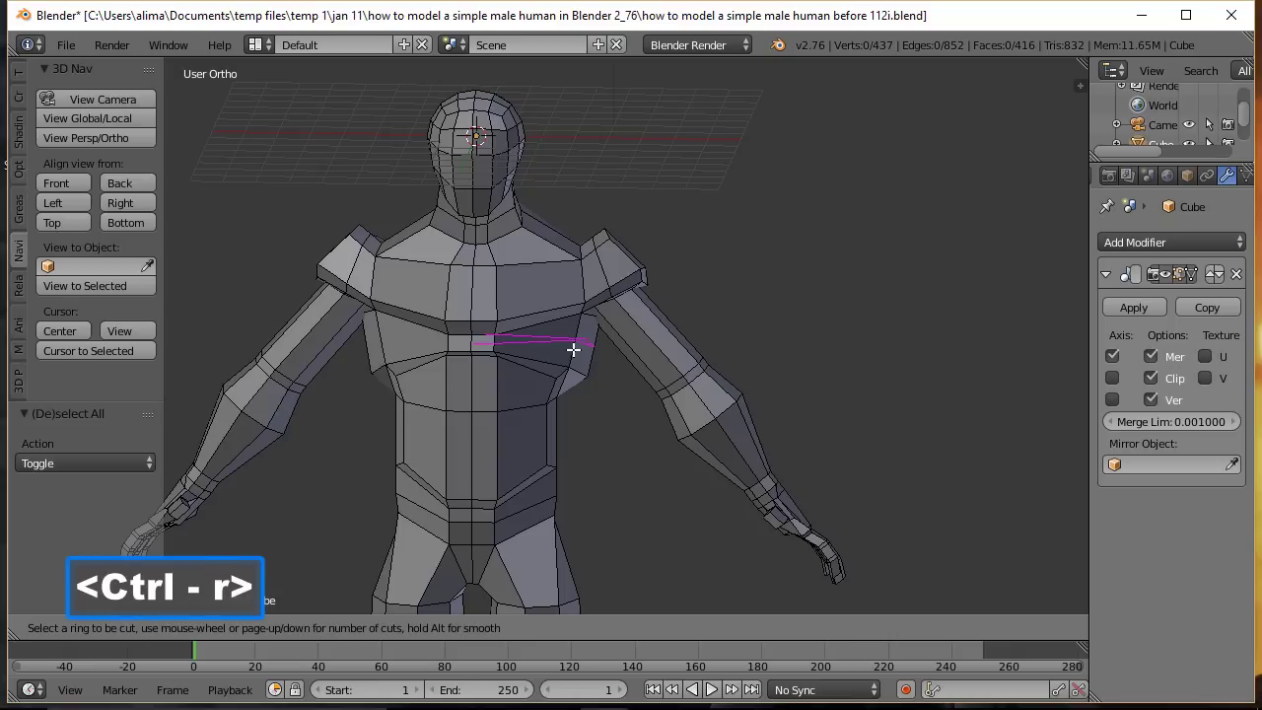
pyautogui.click(573, 349)
pyautogui.click(573, 349)
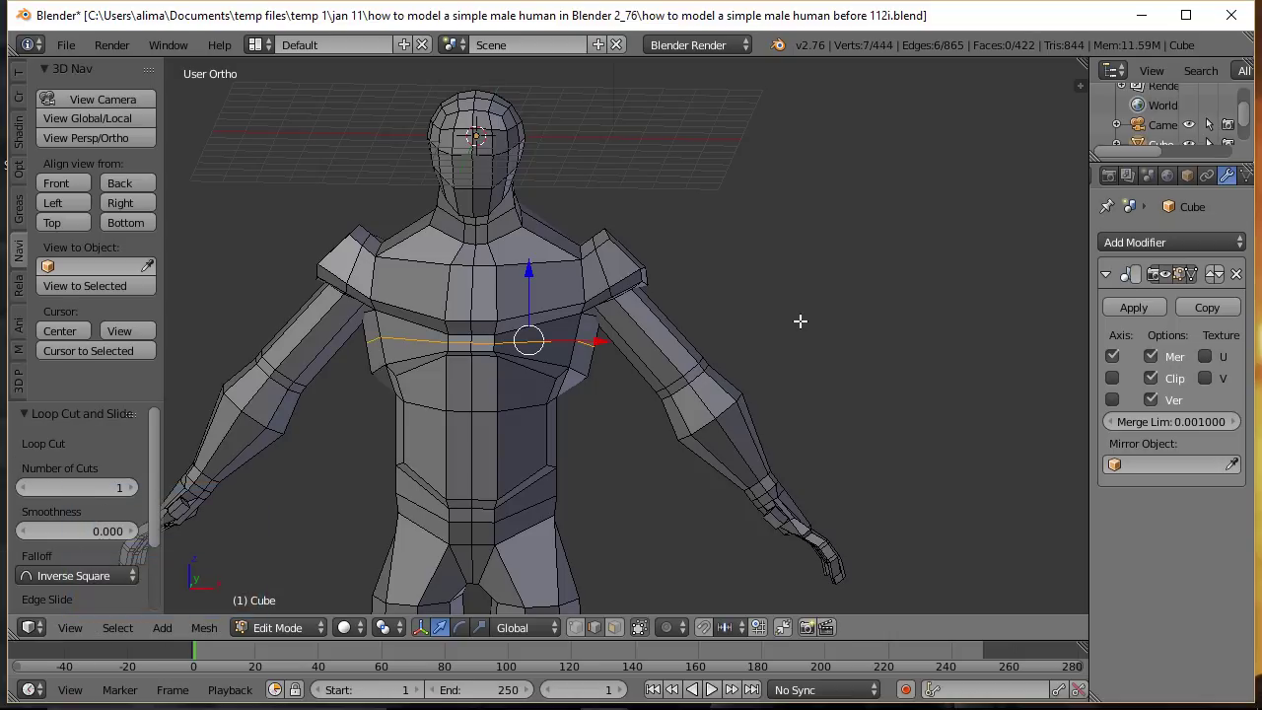
# Step: Apply Shrink/Fatten with offset -0.119 to the new torso loop and save the file as "how to model a simple male human before 113i.blend"
pyautogui.press('alt')
pyautogui.hotkey('alt', 's')
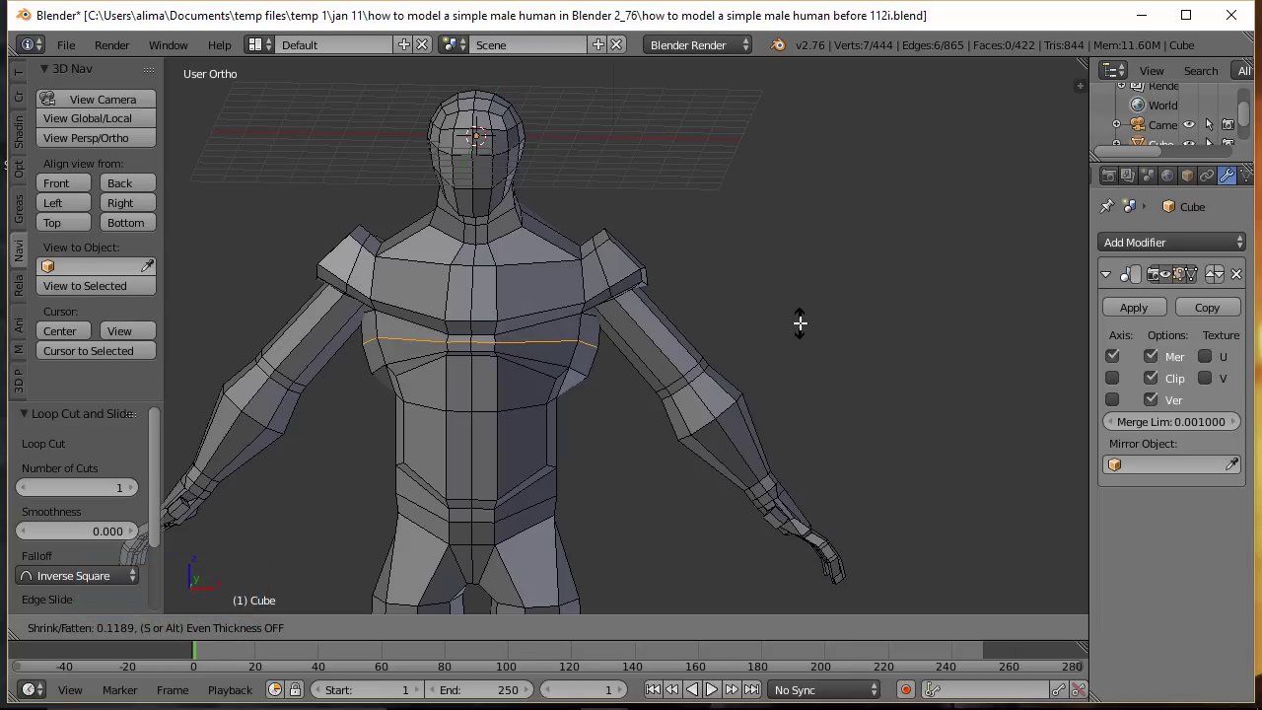
pyautogui.click(800, 322)
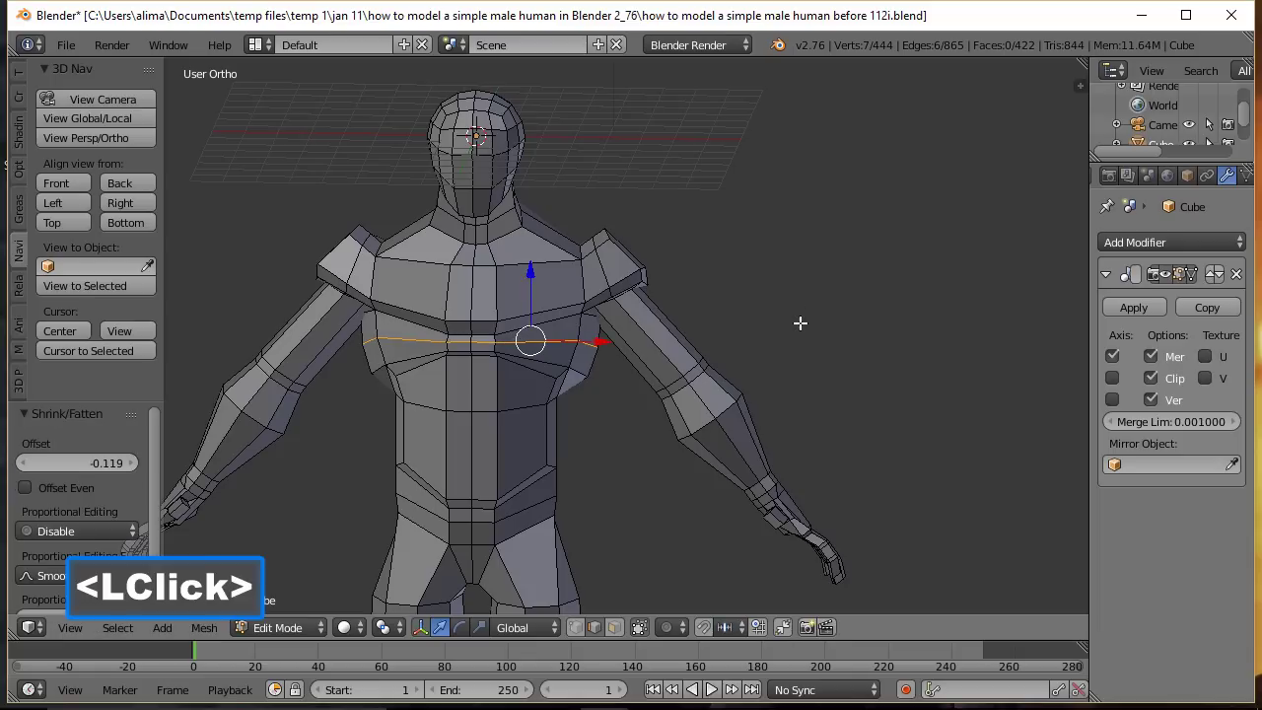
pyautogui.press('a')
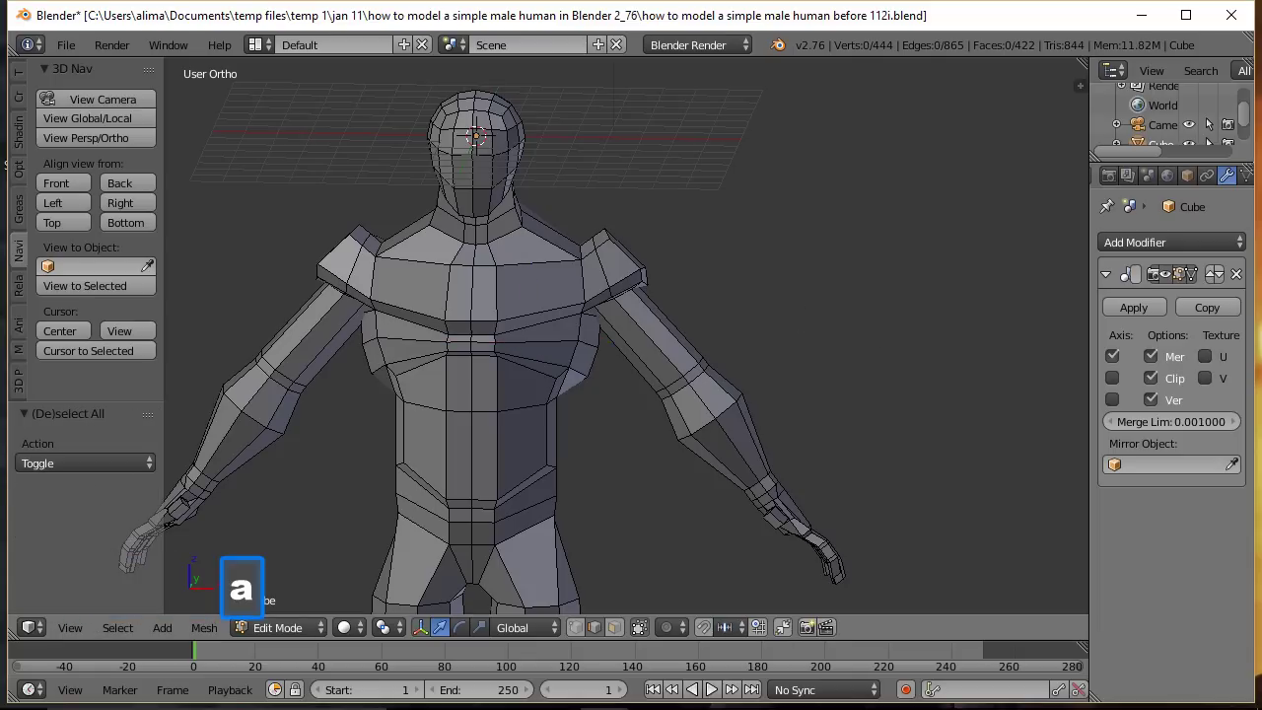
pyautogui.click(1134, 307)
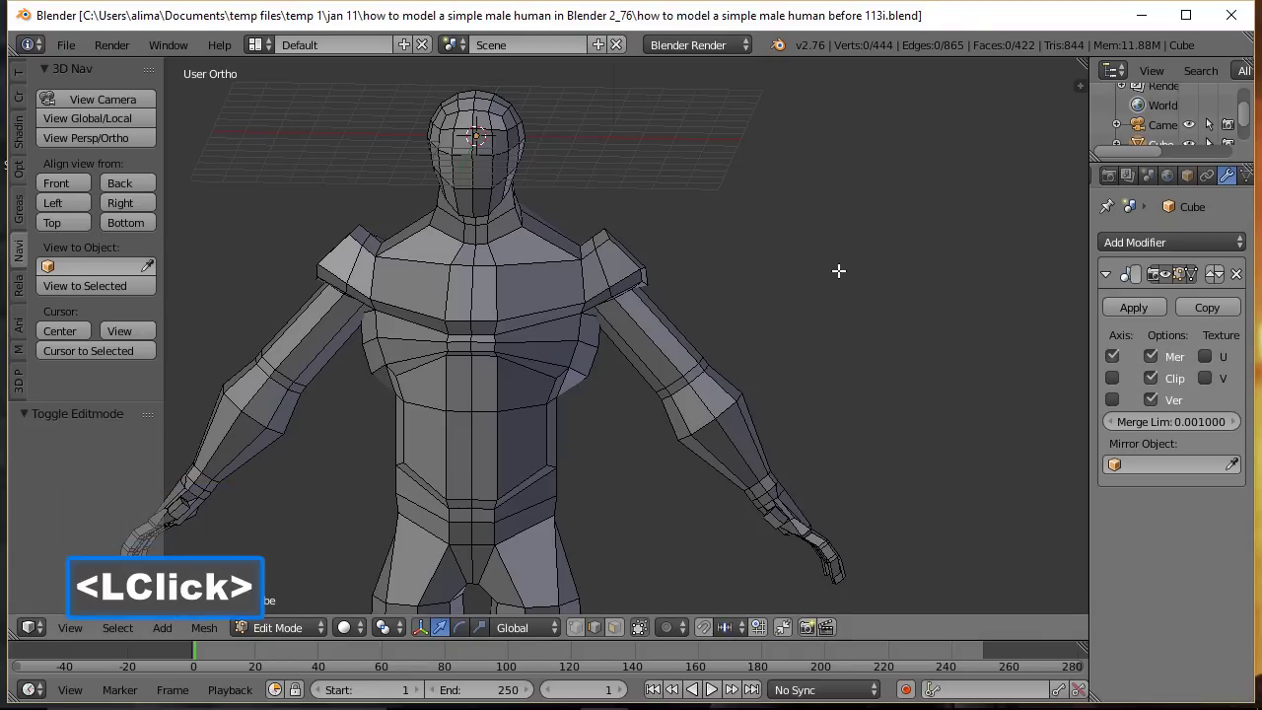
# Step: In face selection mode, select the five faces beside the centre line from the front of the neck through the chest band and extrude them in place
pyautogui.click(617, 627)
pyautogui.moveTo(641, 379); pyautogui.dragTo(601, 310, button='middle')
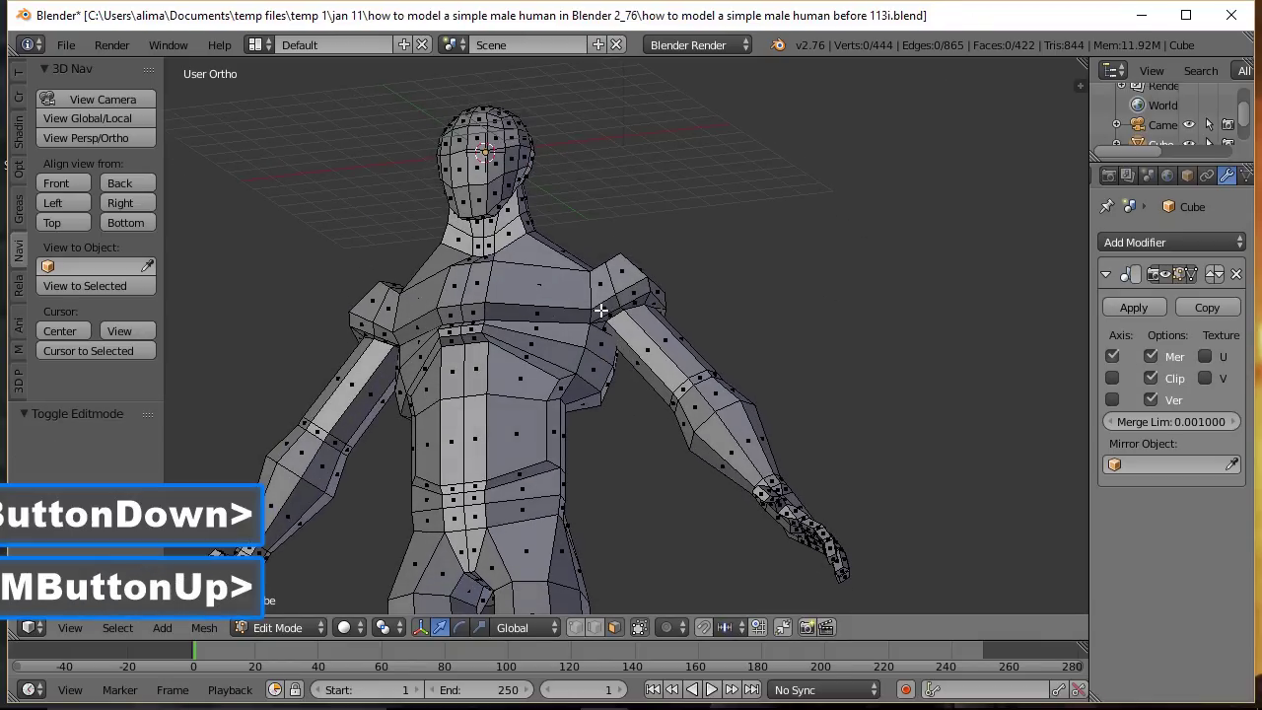
pyautogui.click(490, 225)
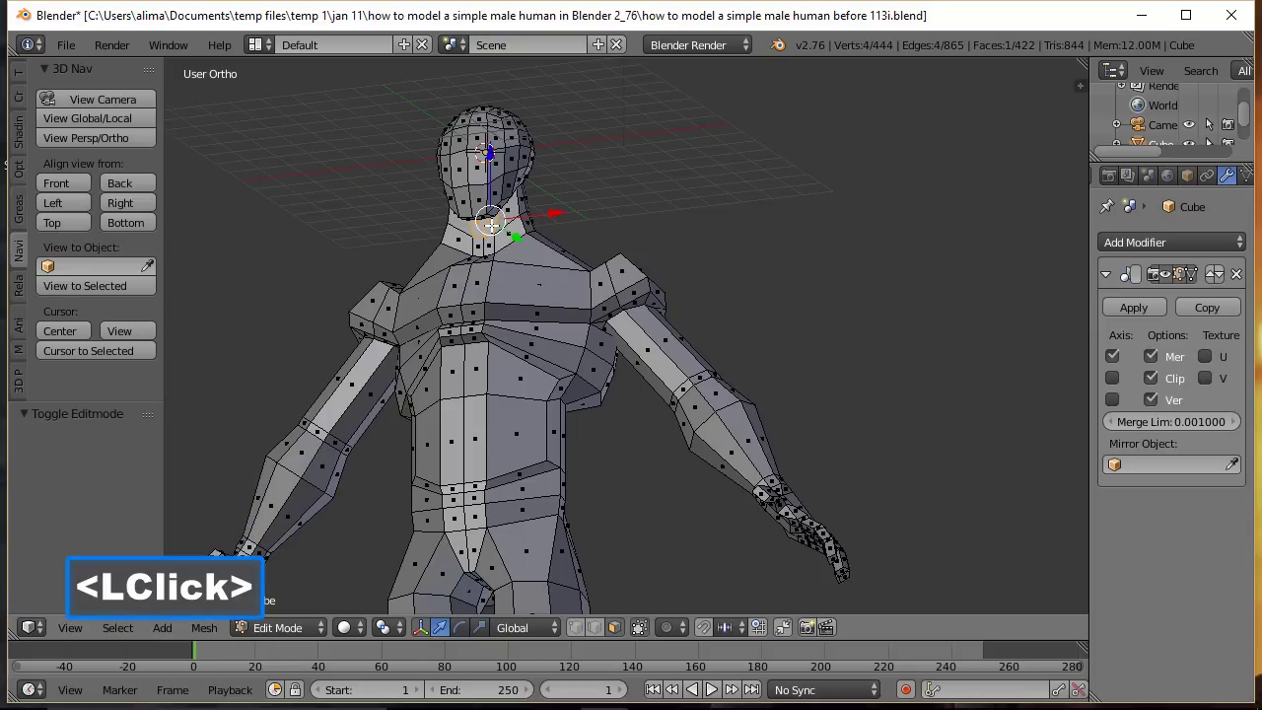
pyautogui.keyDown('shift'); pyautogui.click(491, 244); pyautogui.keyUp('shift')
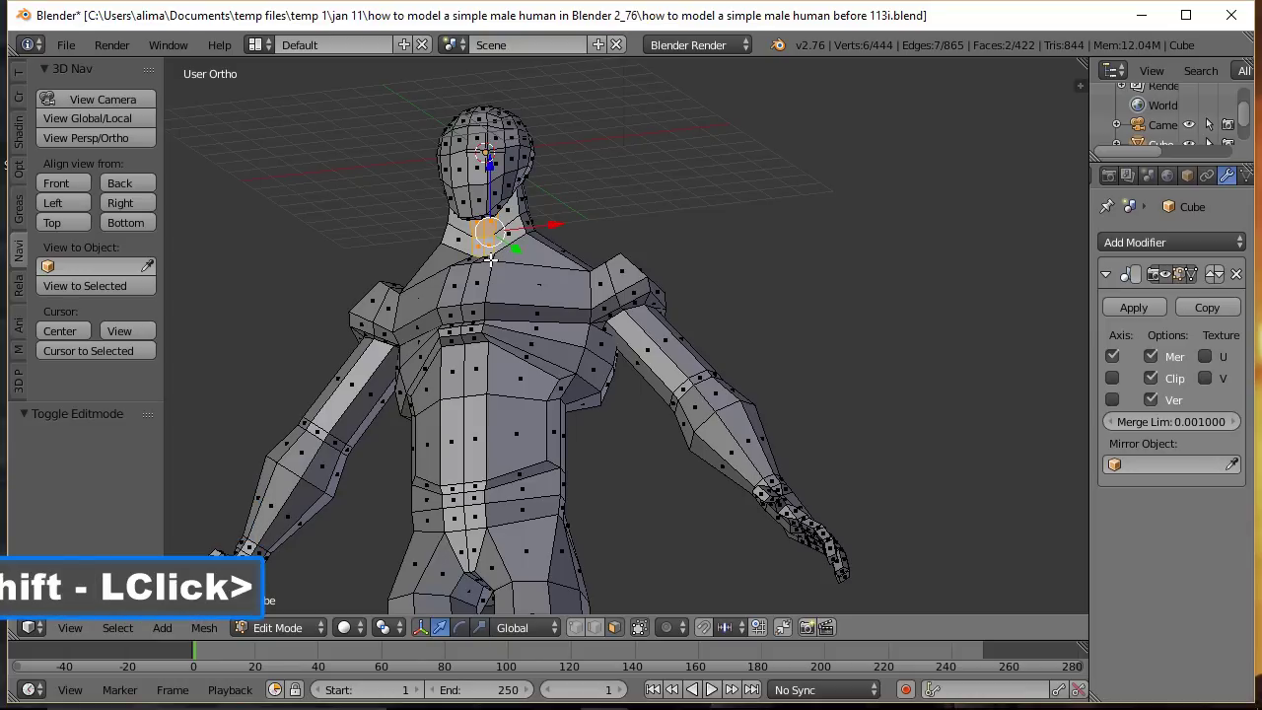
pyautogui.keyDown('shift'); pyautogui.click(490, 258); pyautogui.keyUp('shift')
pyautogui.keyDown('shift'); pyautogui.click(476, 288); pyautogui.keyUp('shift')
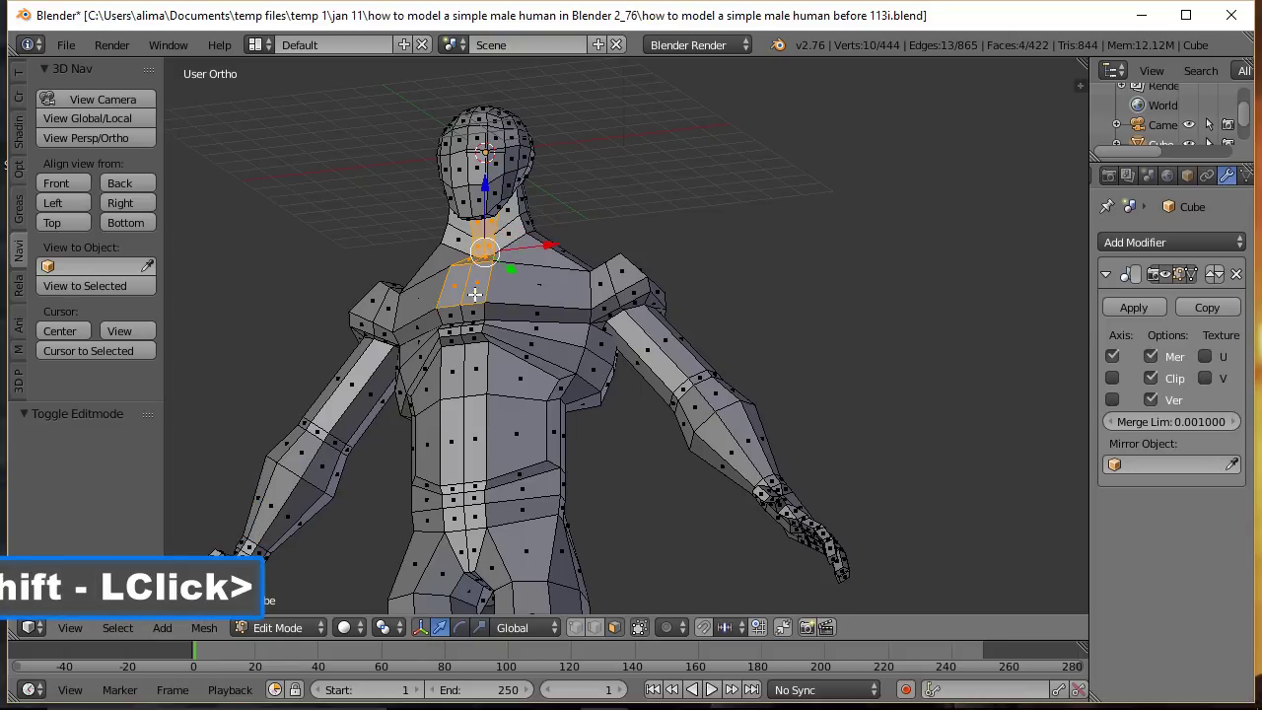
pyautogui.keyDown('shift'); pyautogui.click(474, 311); pyautogui.keyUp('shift')
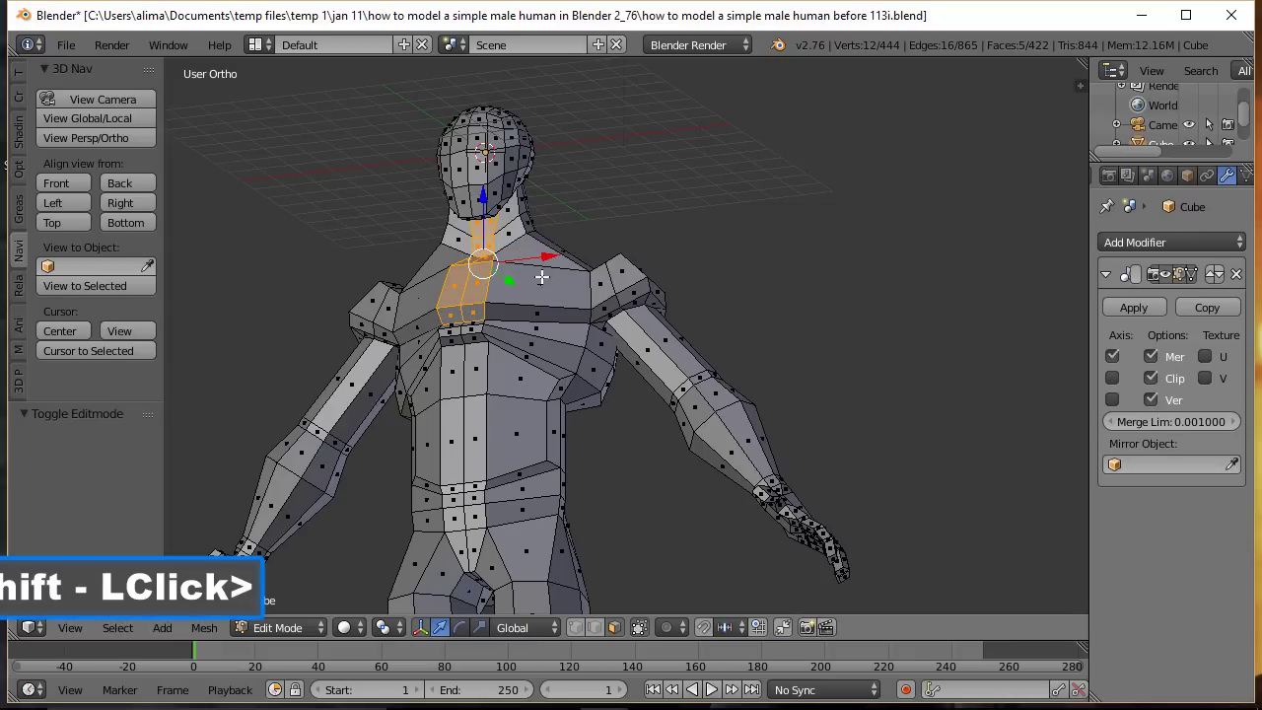
pyautogui.moveTo(599, 223); pyautogui.dragTo(630, 295, button='middle')
pyautogui.press('e')
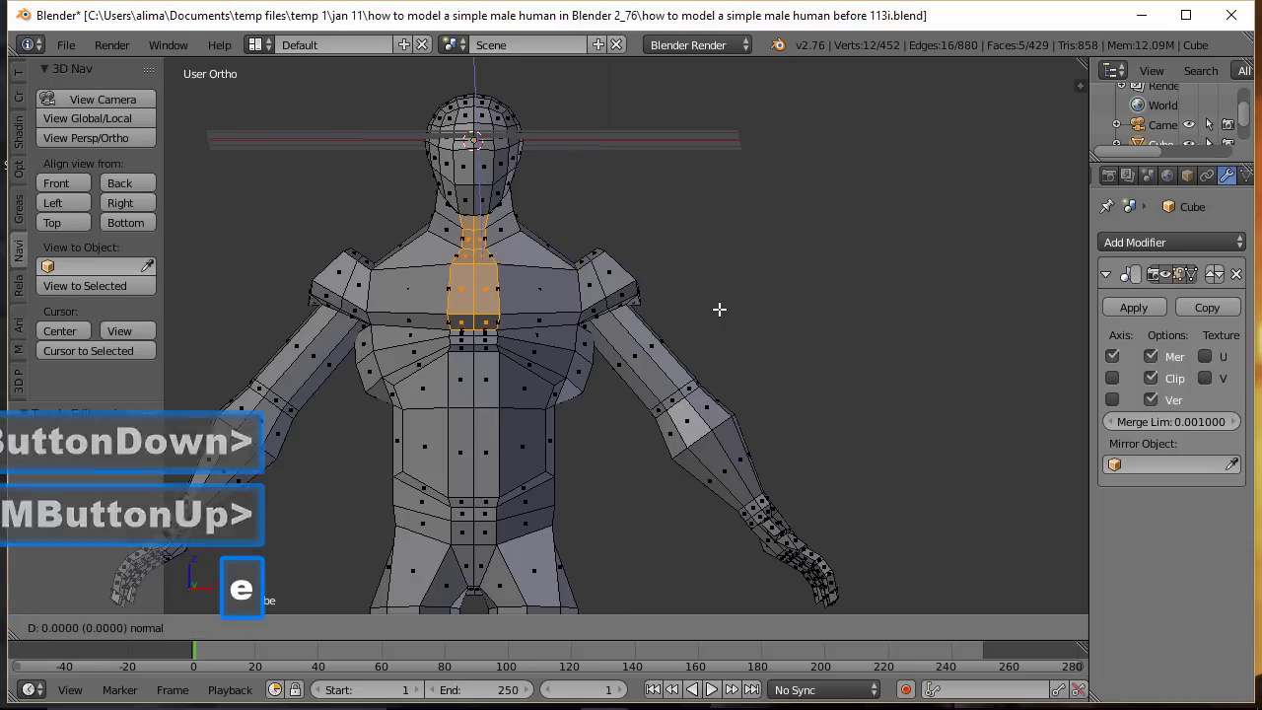
pyautogui.click(718, 309)
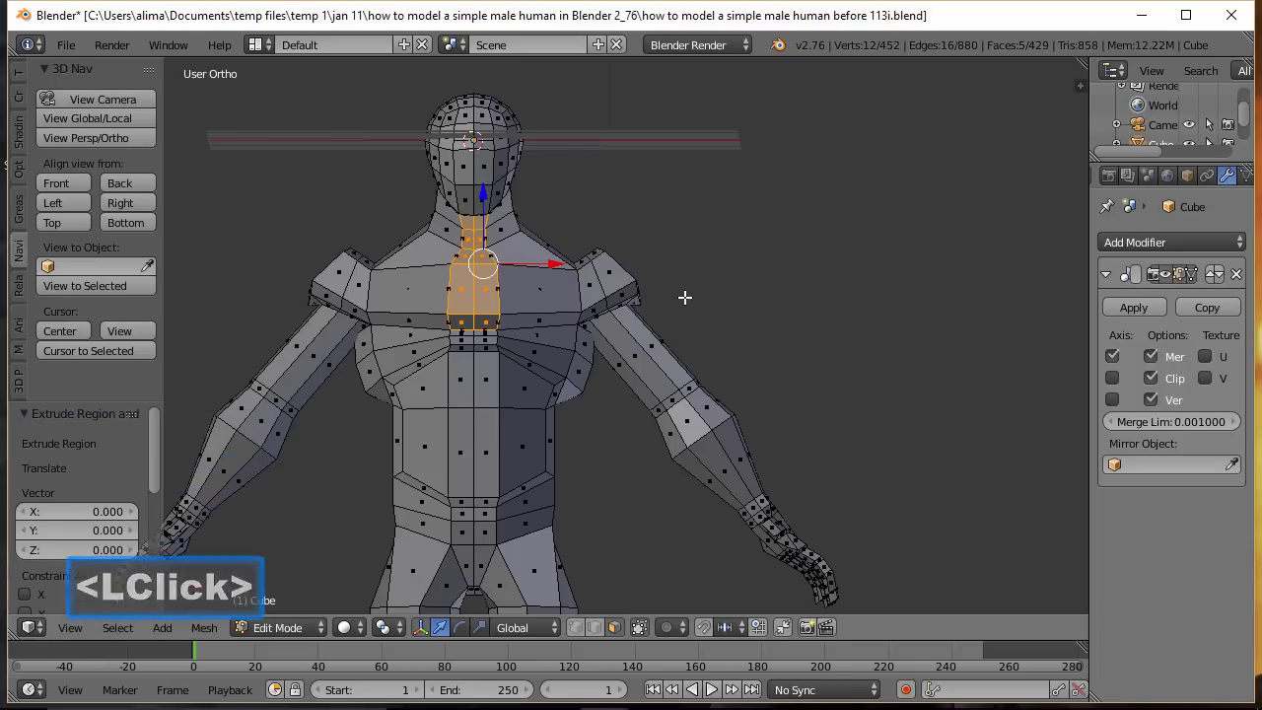
# Step: Scale the extruded neck and chest faces to 0.154 along X
pyautogui.press('s')
pyautogui.press('x')
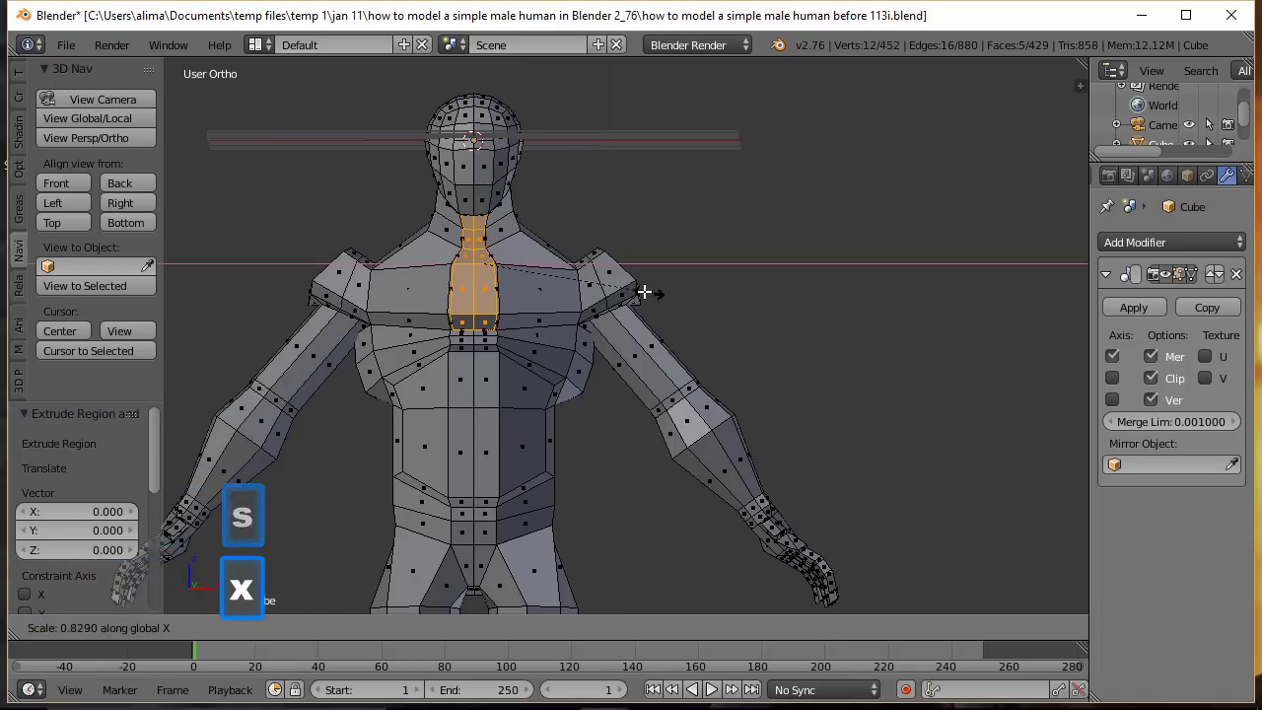
pyautogui.click(511, 276)
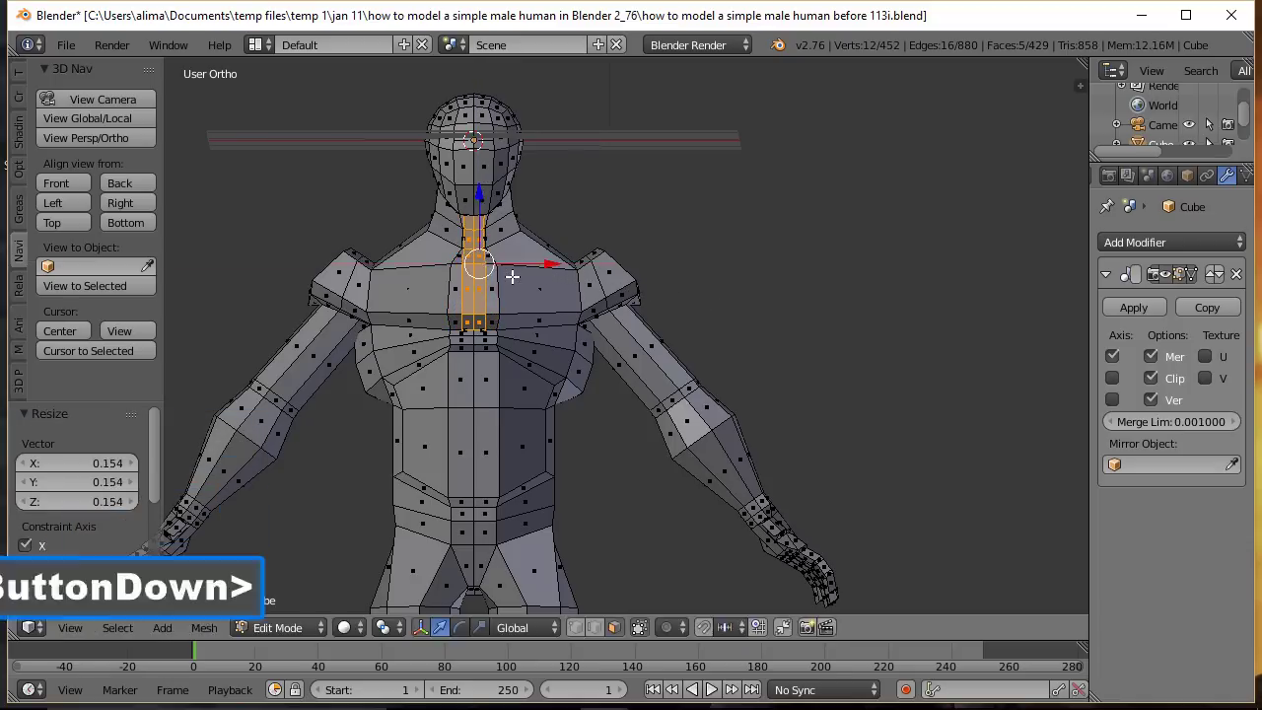
pyautogui.scroll(3, 627, 321)
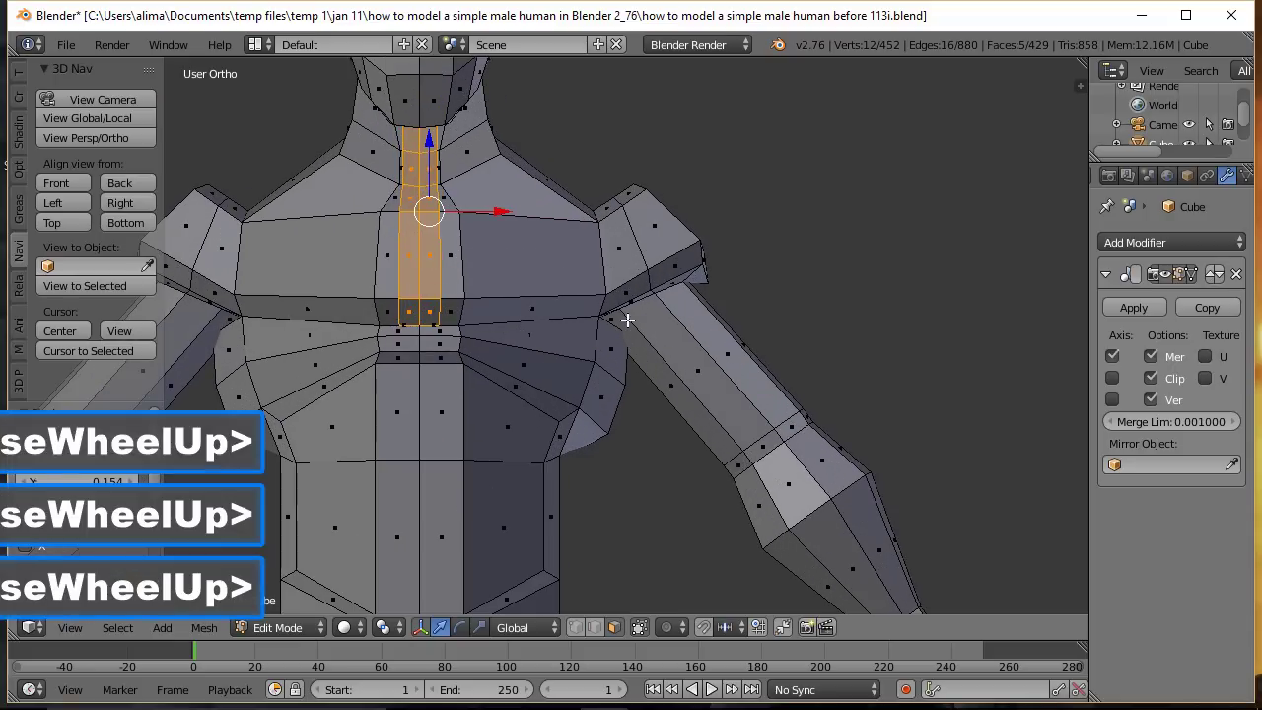
pyautogui.keyDown('shift'); pyautogui.moveTo(524, 263); pyautogui.dragTo(674, 384, button='middle'); pyautogui.keyUp('shift')
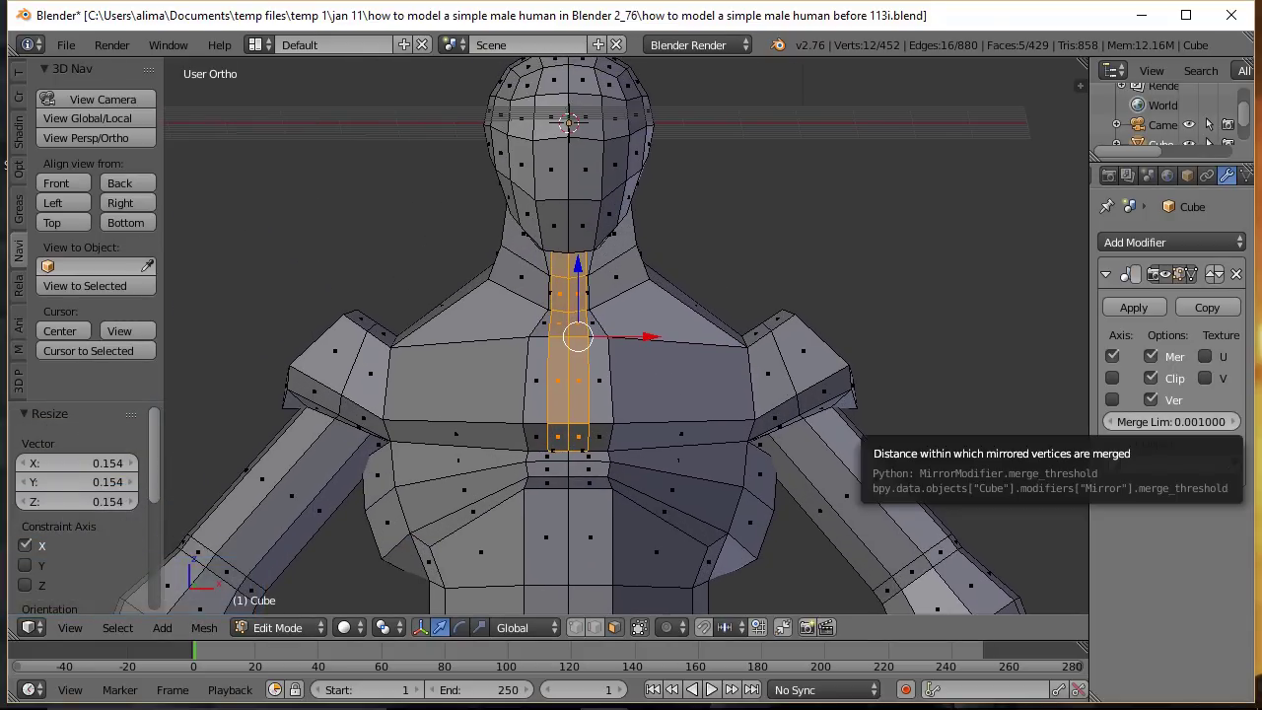
# Step: Save the file as "how to model a simple male human before 114i.blend" and move the extruded faces -0.138 along X
pyautogui.click(775, 177)
pyautogui.hotkey('ctrl', 'alt', 's')
pyautogui.moveTo(655, 336); pyautogui.dragTo(649, 338)
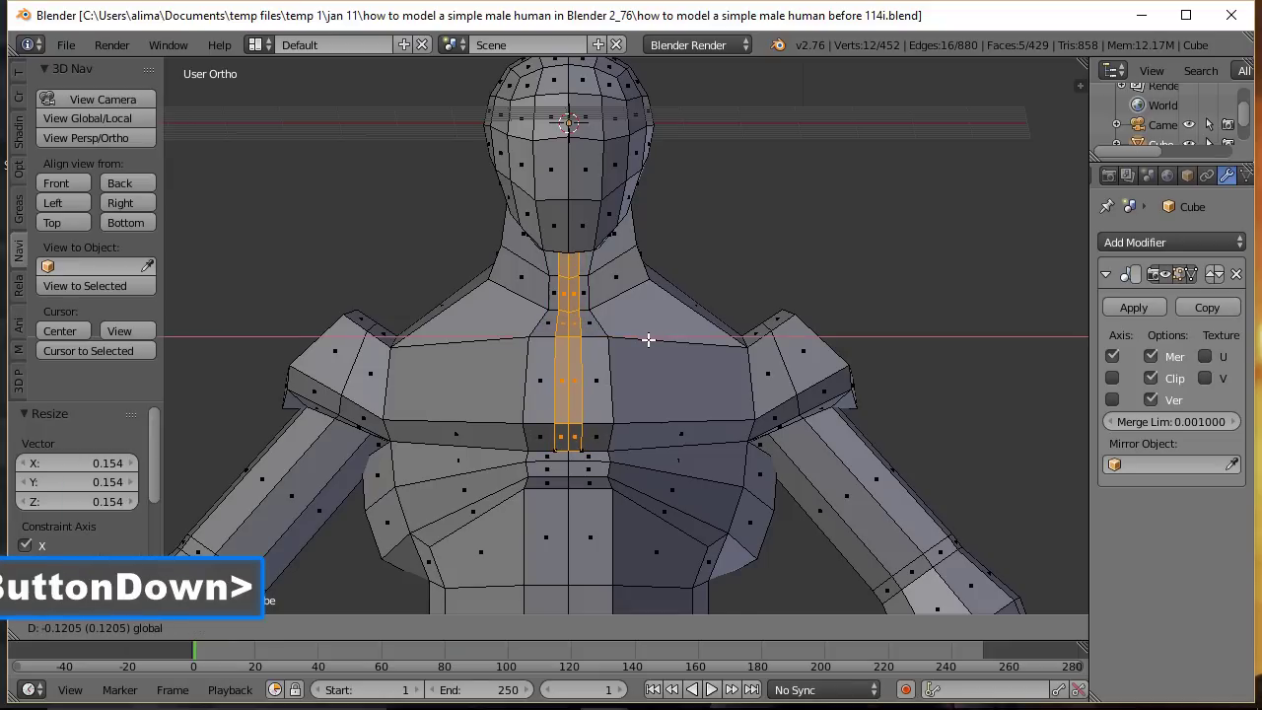
pyautogui.moveTo(649, 338); pyautogui.dragTo(645, 340)
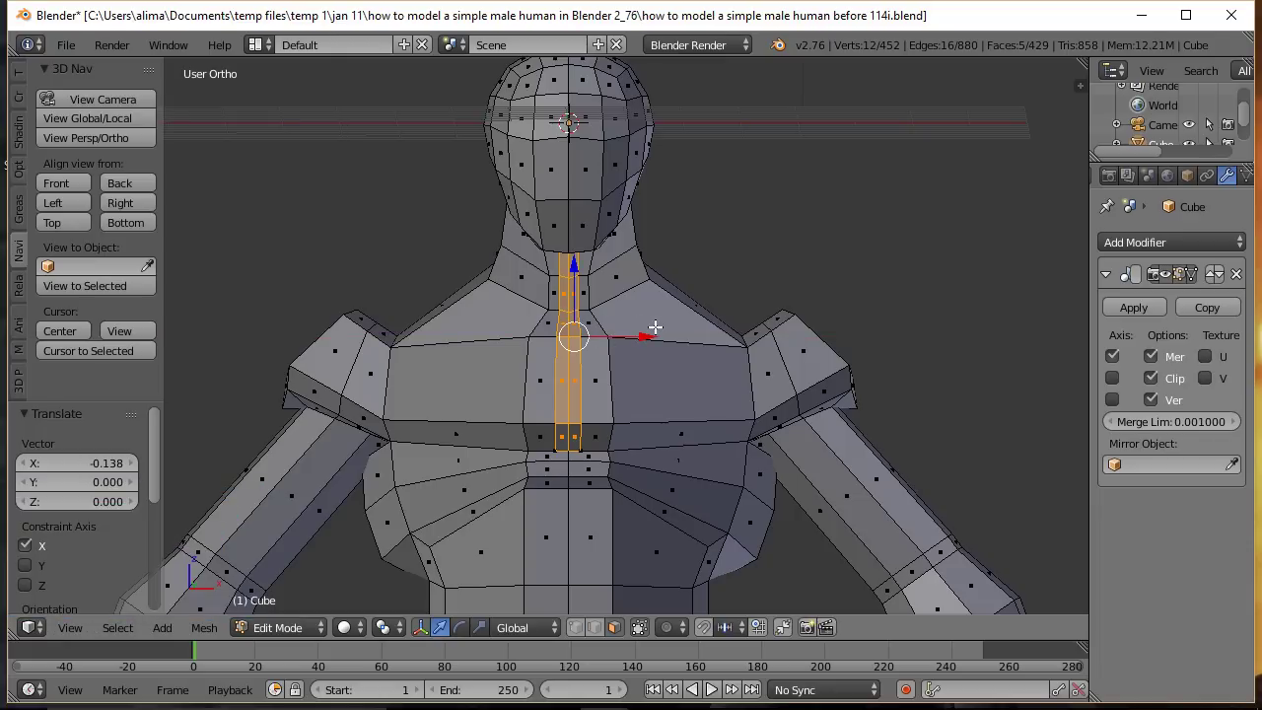
# Step: In edge selection, move the central edges from neck to chest band back along Y and save as "how to model a simple male human before 115i.blend"
pyautogui.click(595, 627)
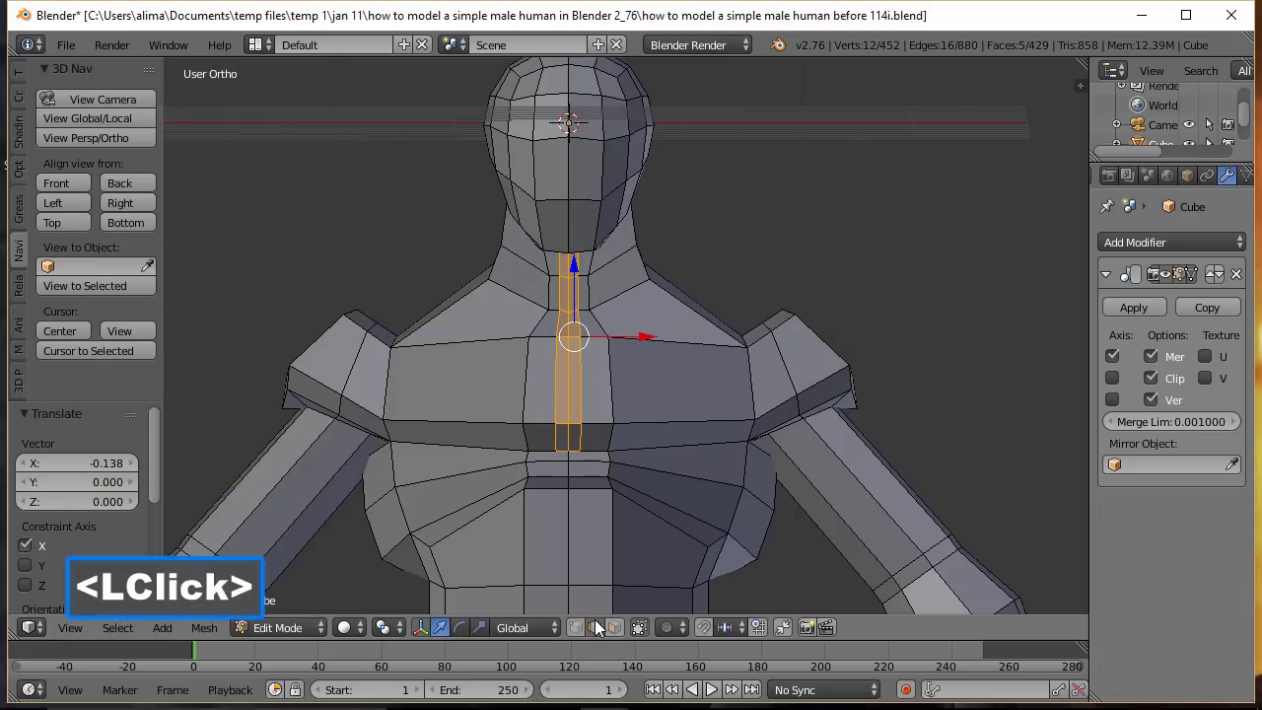
pyautogui.moveTo(565, 273); pyautogui.dragTo(567, 264, button='middle')
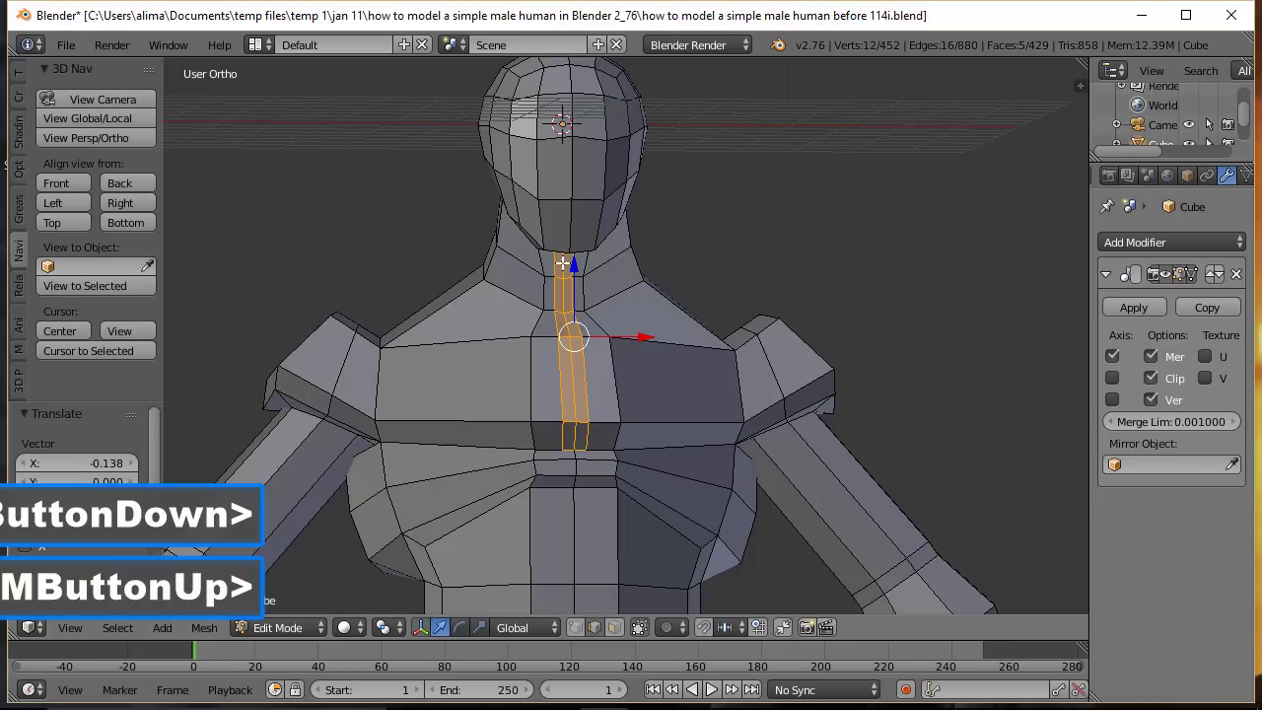
pyautogui.click(563, 267)
pyautogui.click(562, 276)
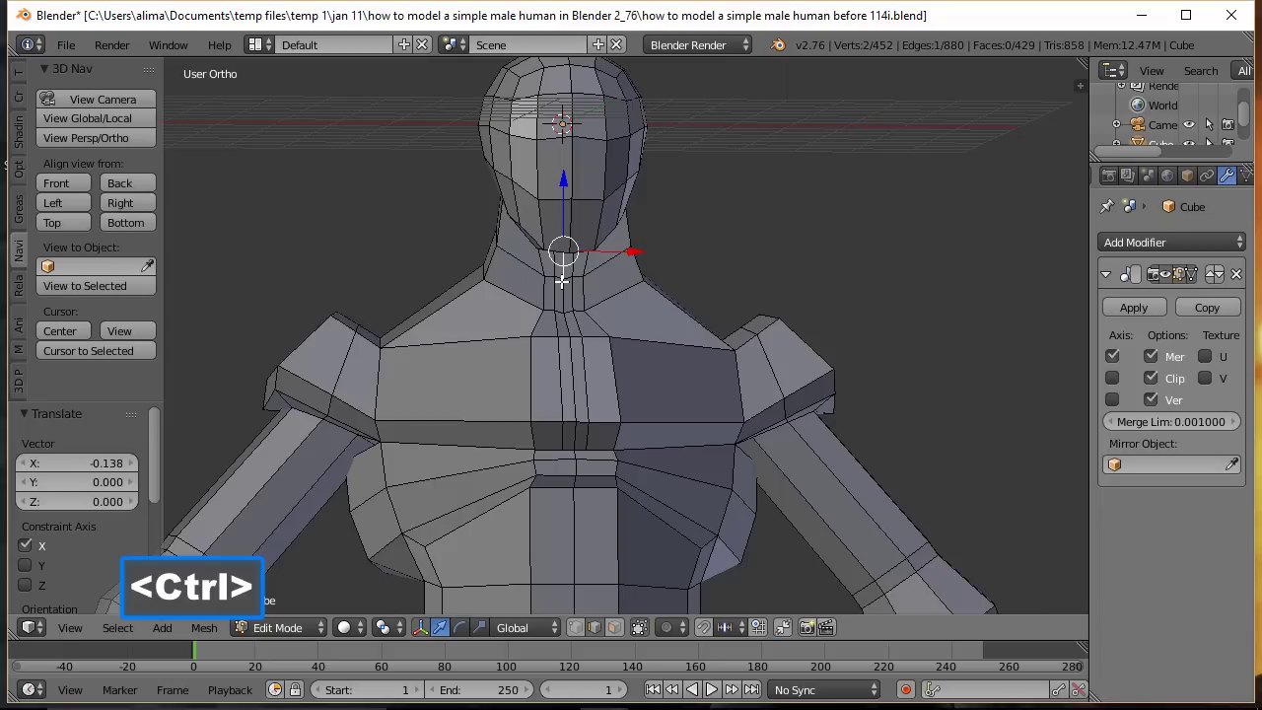
pyautogui.keyDown('ctrl'); pyautogui.click(574, 435); pyautogui.keyUp('ctrl')
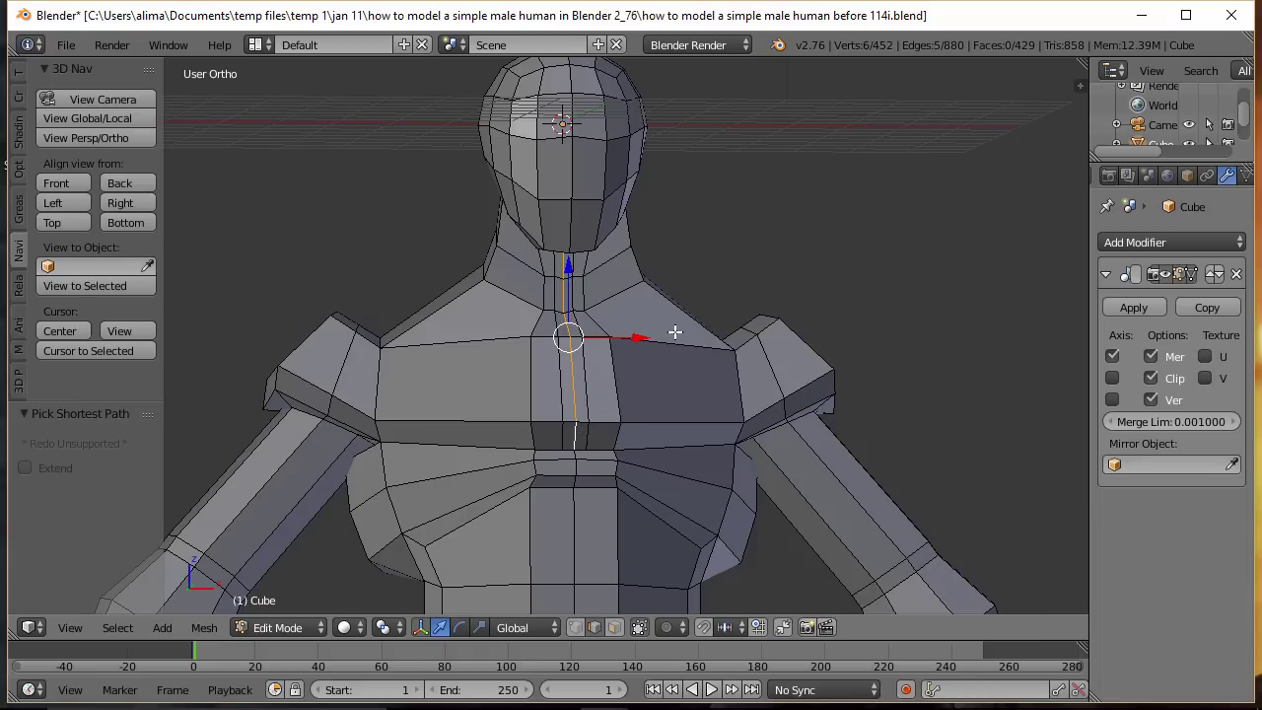
pyautogui.moveTo(712, 304); pyautogui.dragTo(606, 339, button='middle')
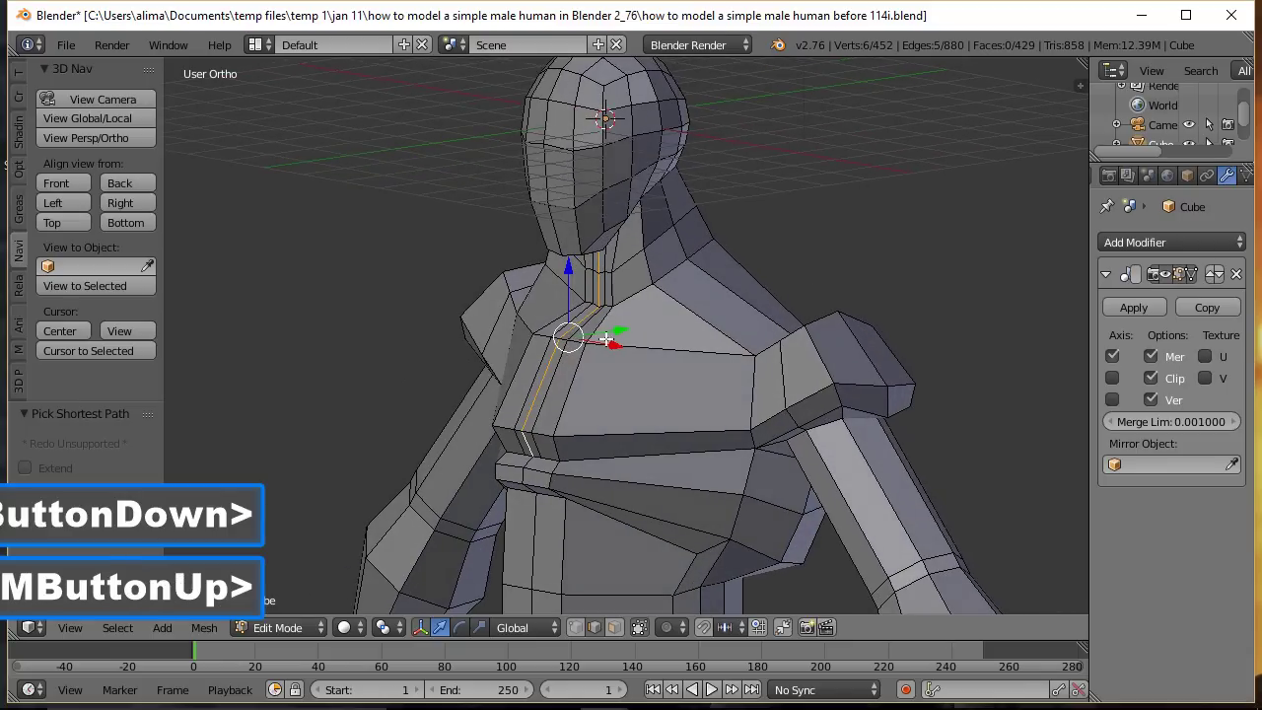
pyautogui.moveTo(619, 333); pyautogui.dragTo(630, 328)
pyautogui.moveTo(630, 328); pyautogui.dragTo(642, 351, button='middle')
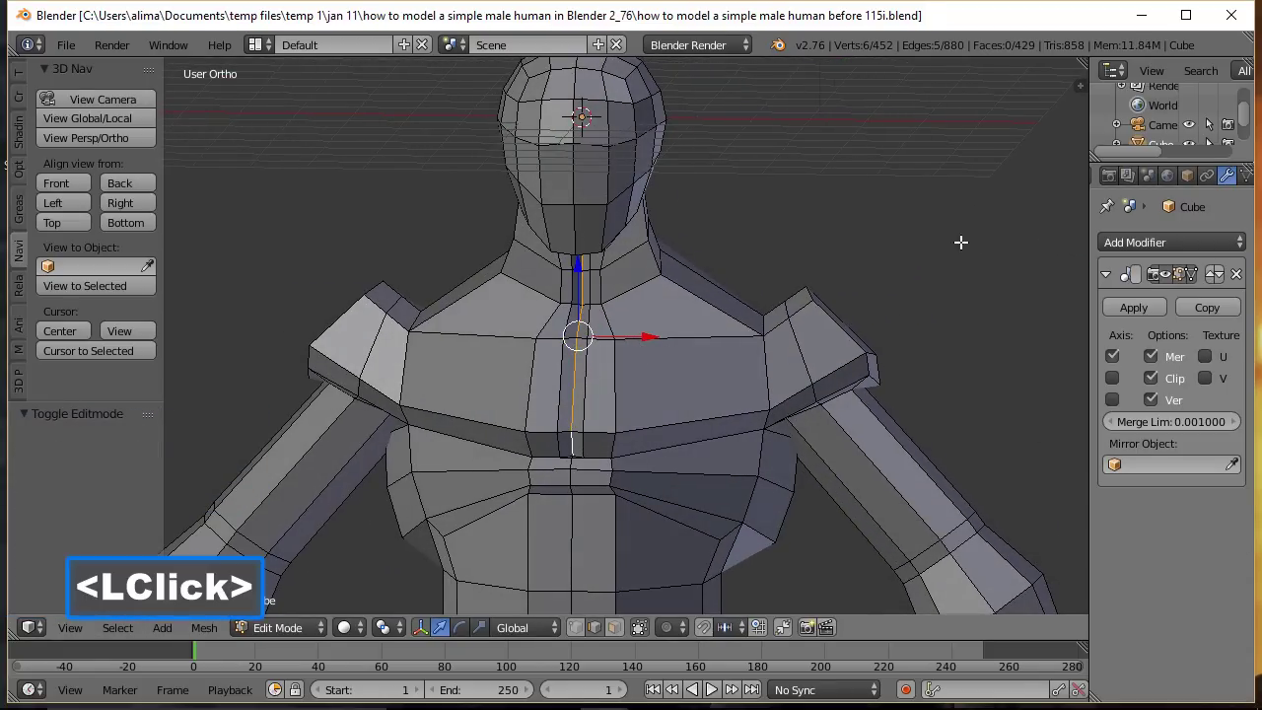
pyautogui.press('a')
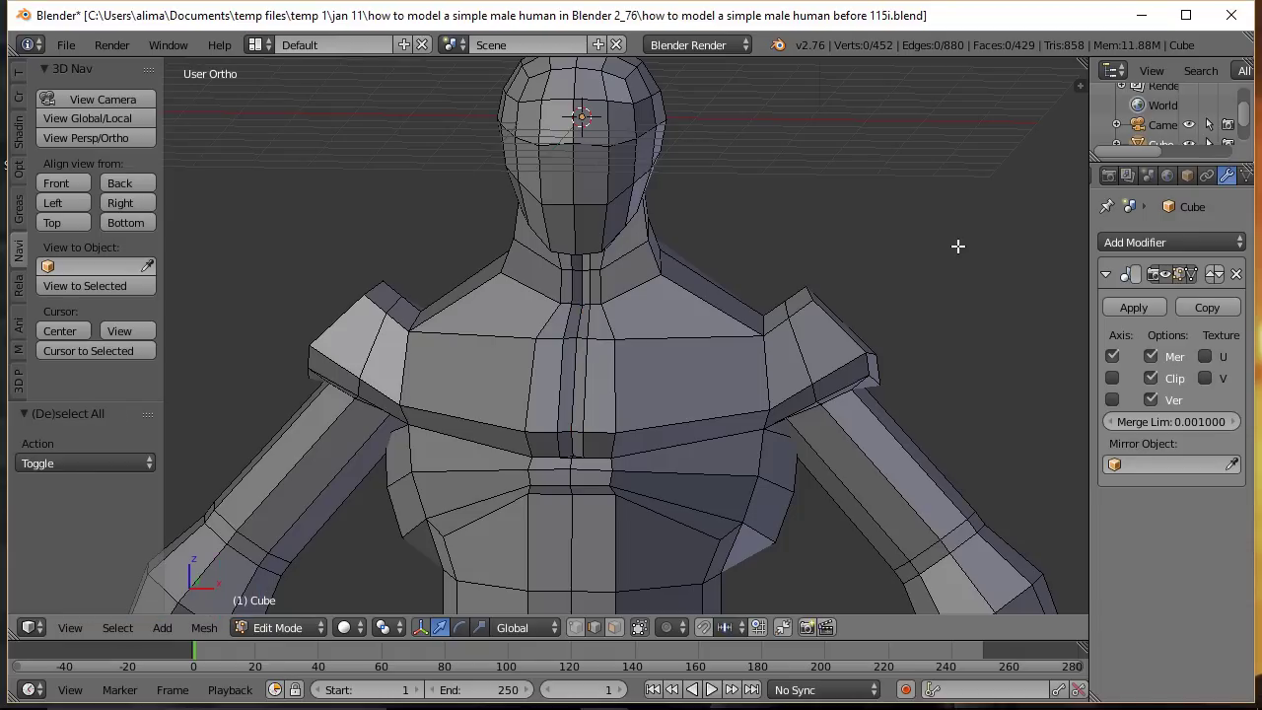
# Step: Add a single loop cut around the middle of the upper arm and thicken it using Shrink/Fatten with offset -0.241
pyautogui.press('ctrl')
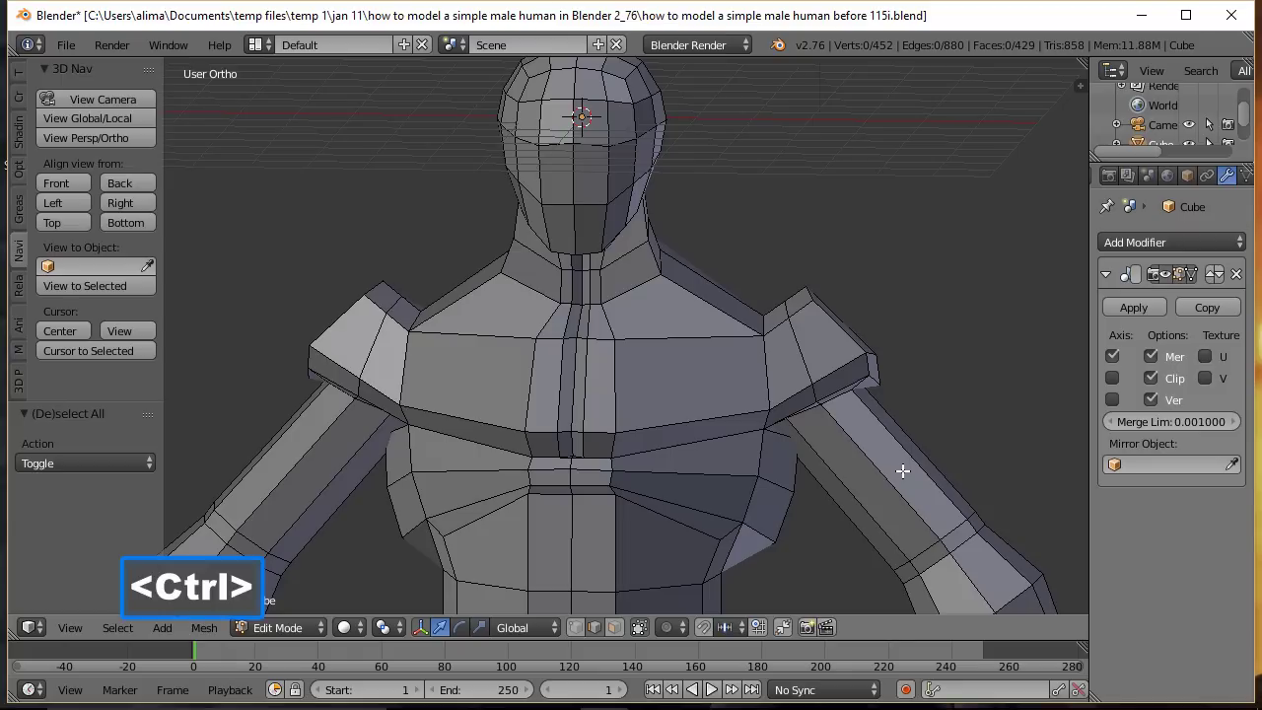
pyautogui.hotkey('ctrl', 'r')
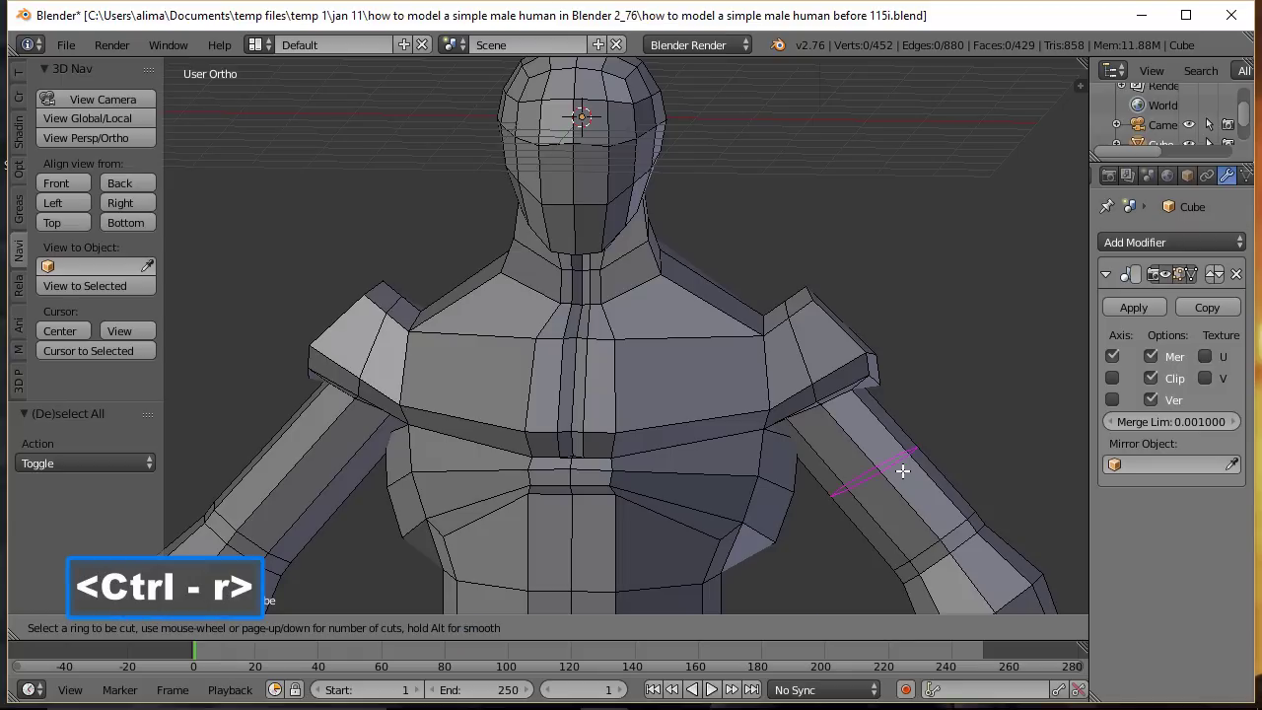
pyautogui.click(903, 471)
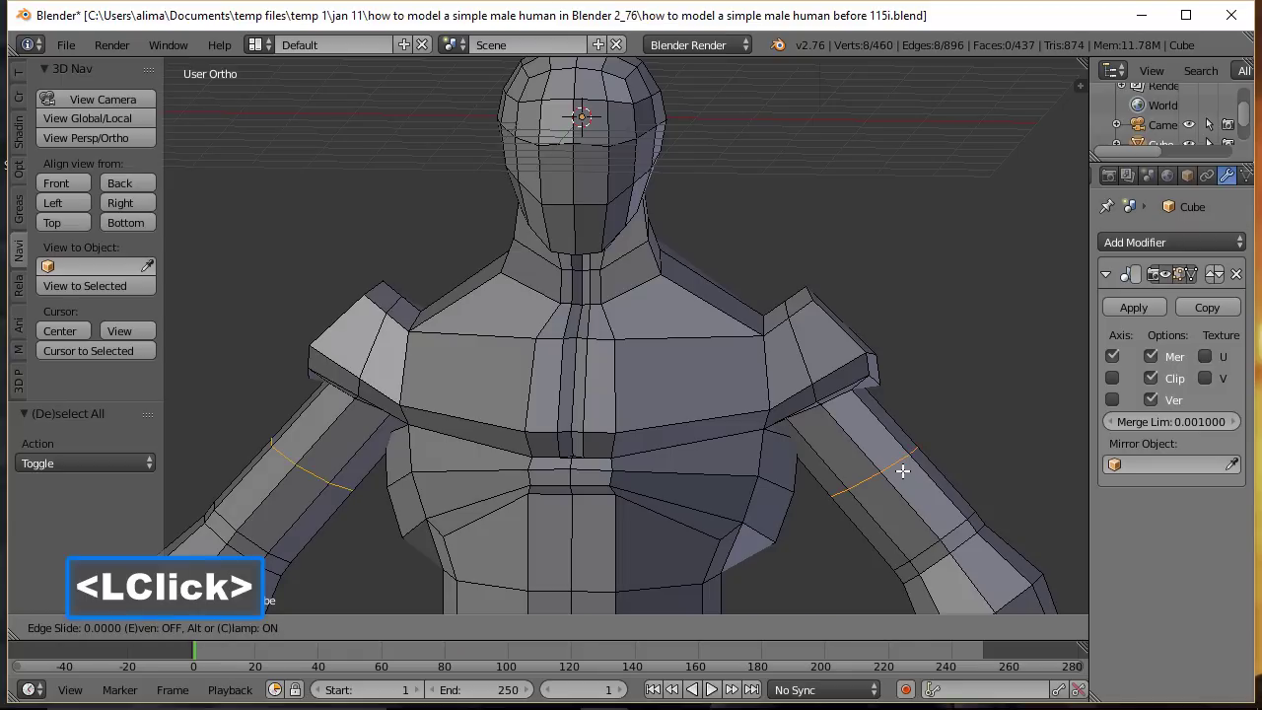
pyautogui.click(903, 471)
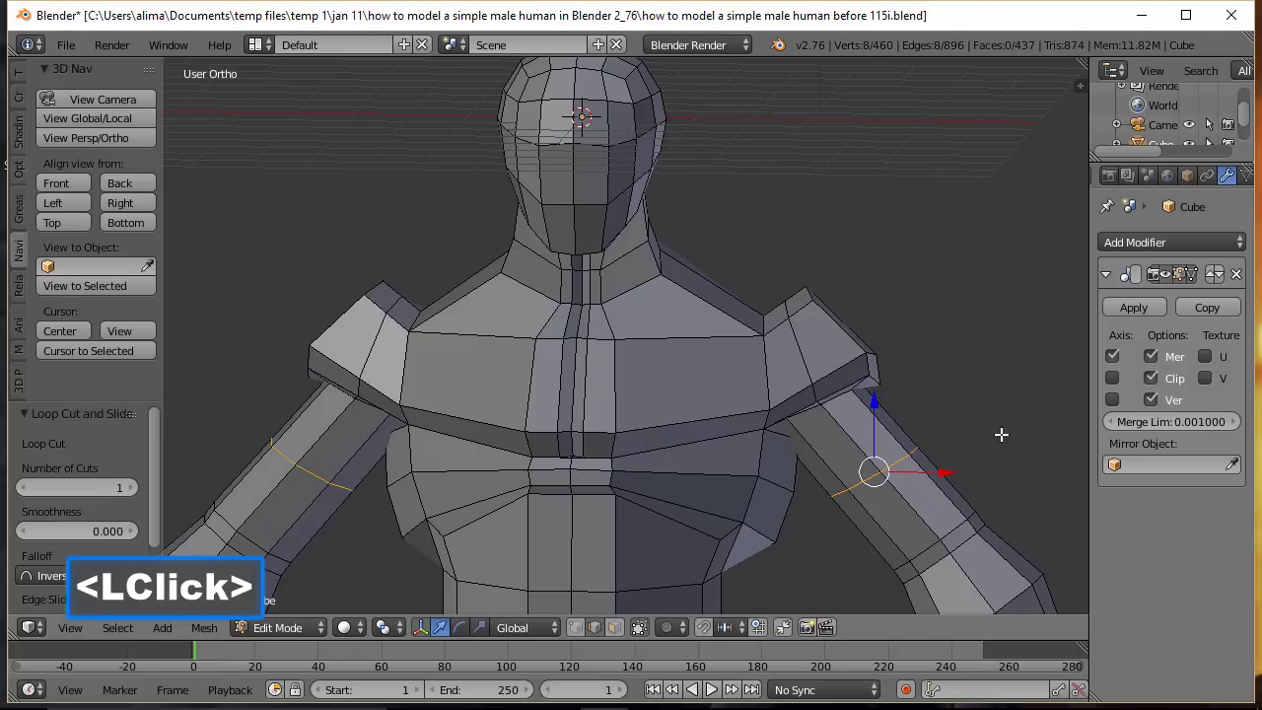
pyautogui.press('alt')
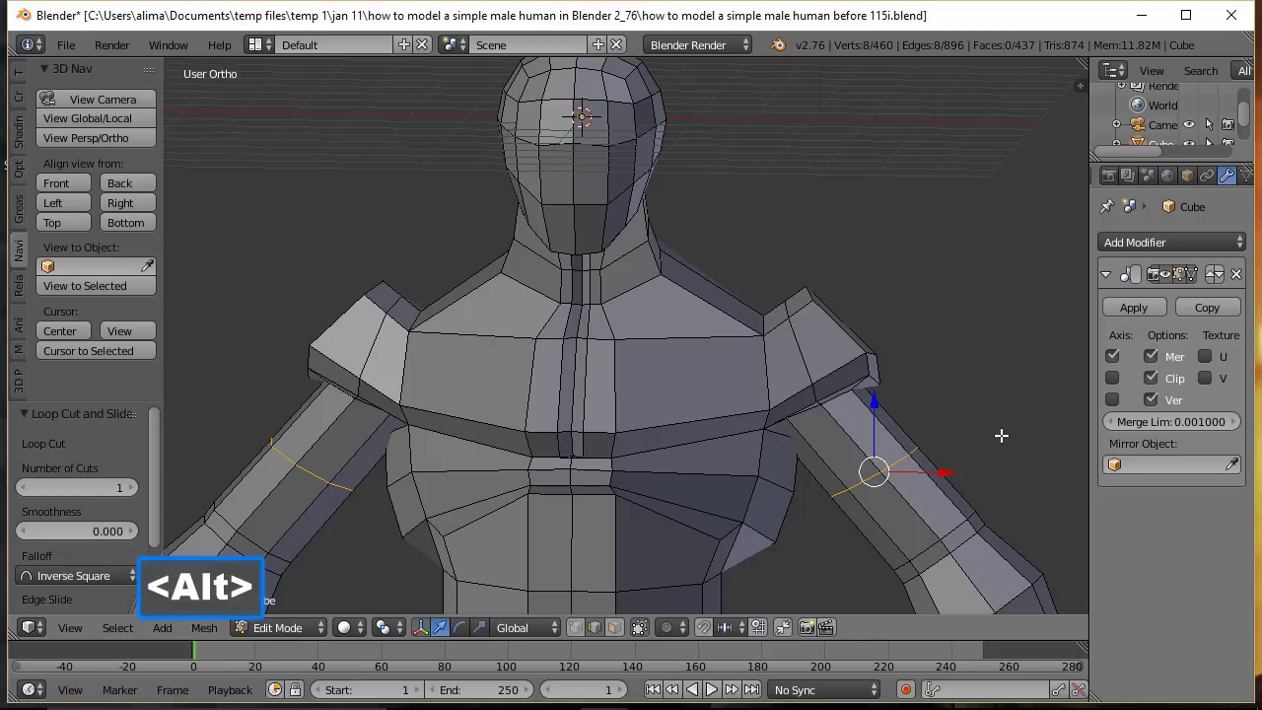
pyautogui.hotkey('alt', 's')
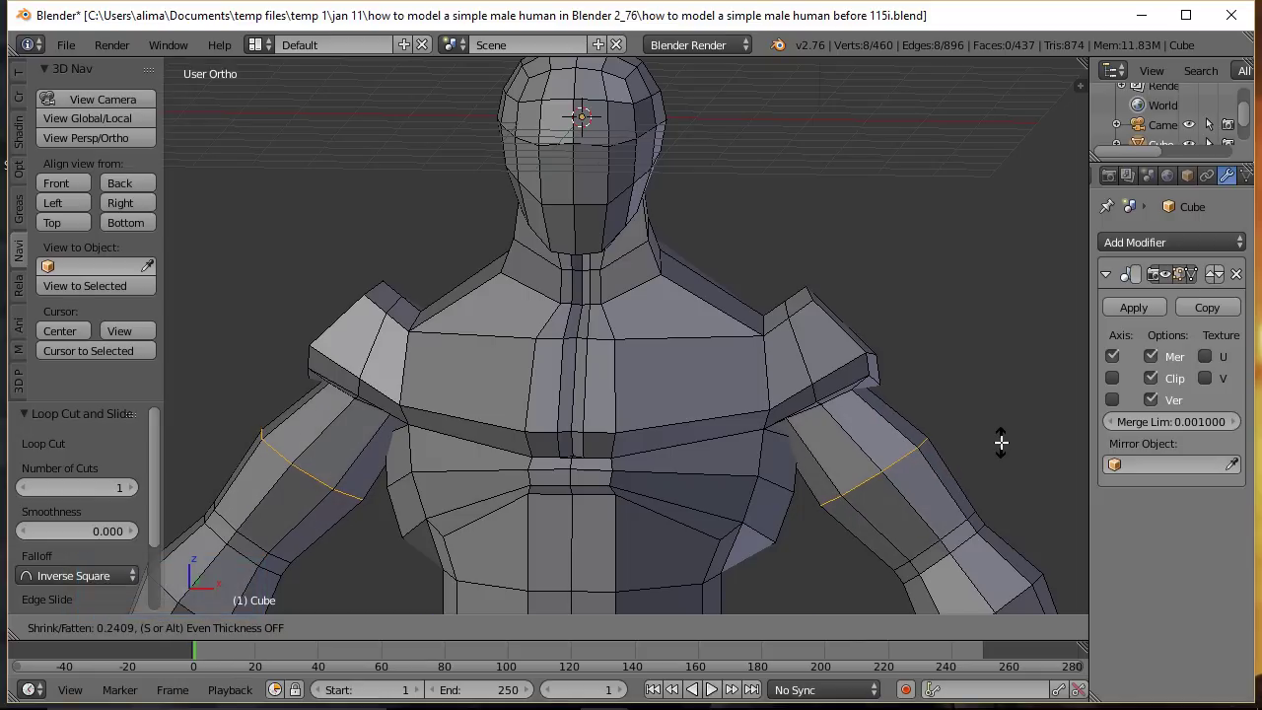
pyautogui.click(1001, 443)
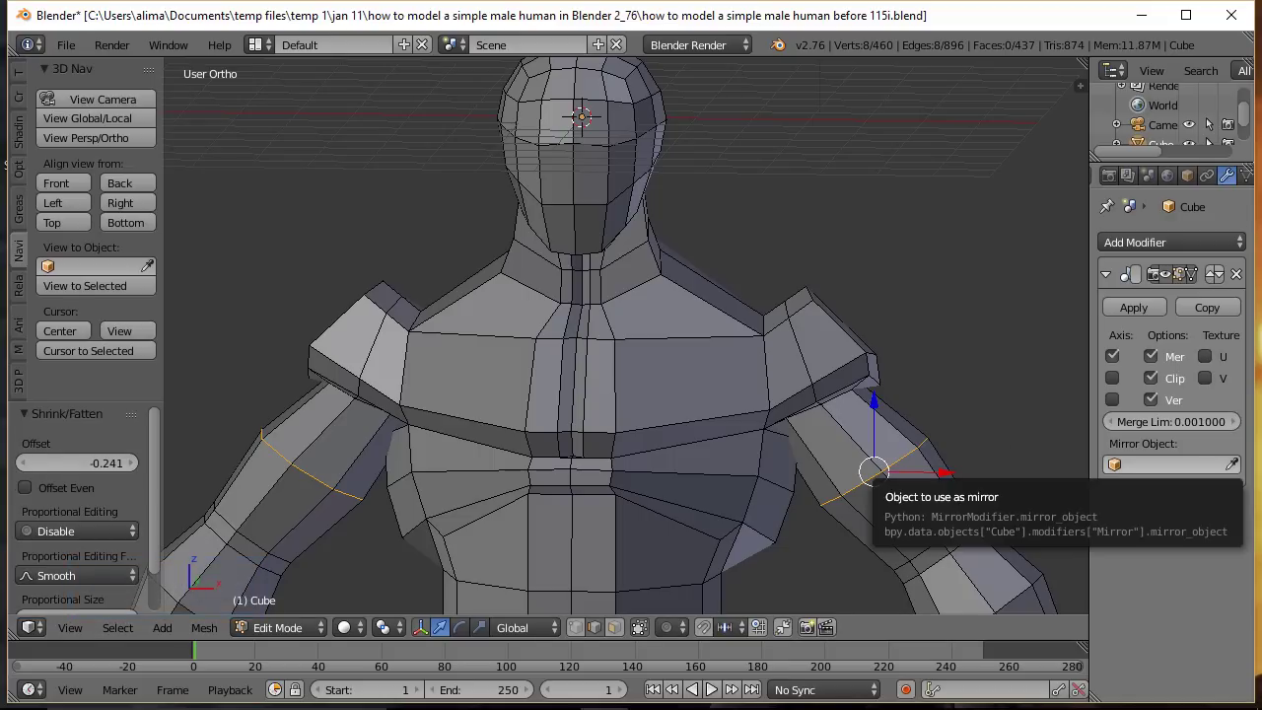
# Step: Save the file as "how to model a simple male human before 116i.blend" and move the edge loop at the neck's base -0.433 along Z
pyautogui.click(982, 222)
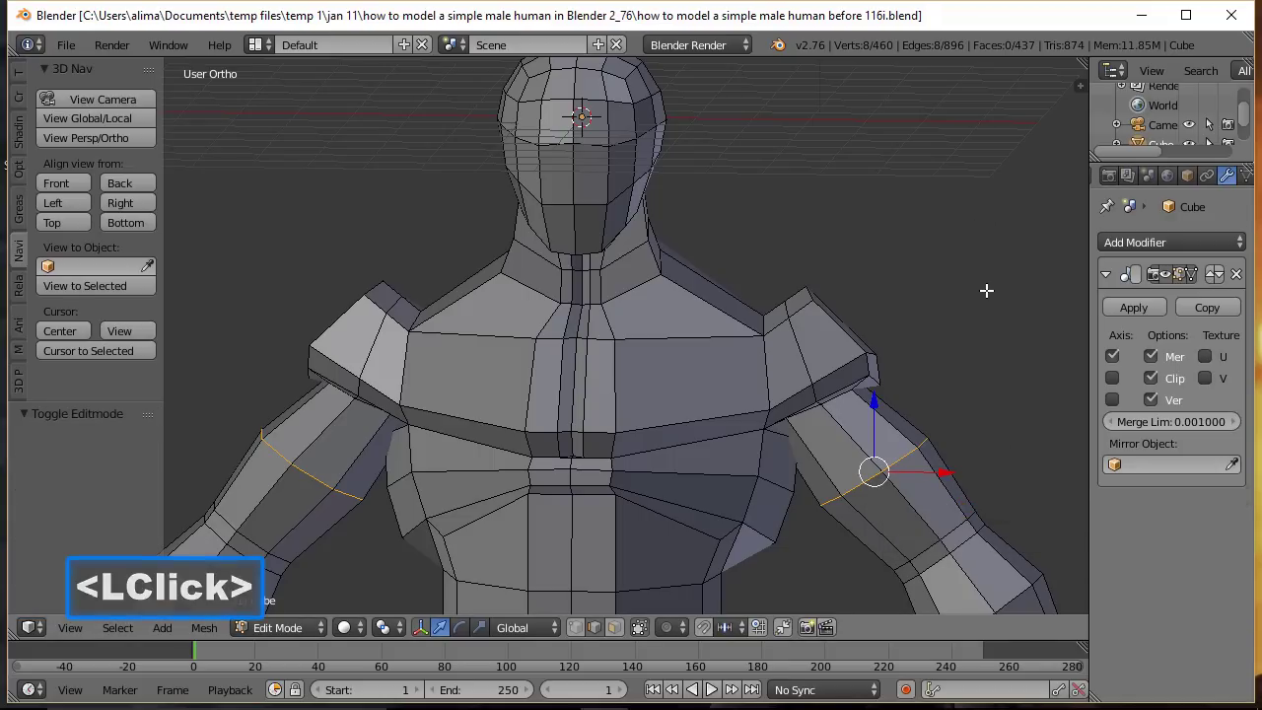
pyautogui.press('a')
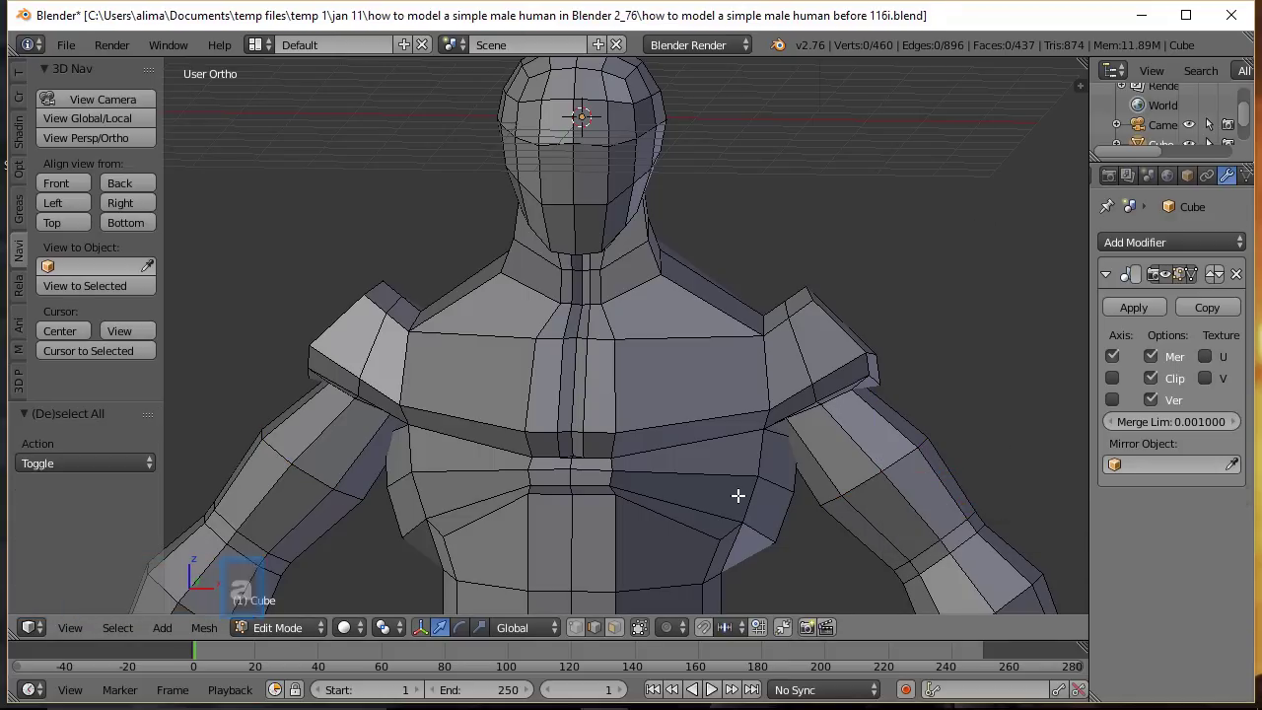
pyautogui.press('alt')
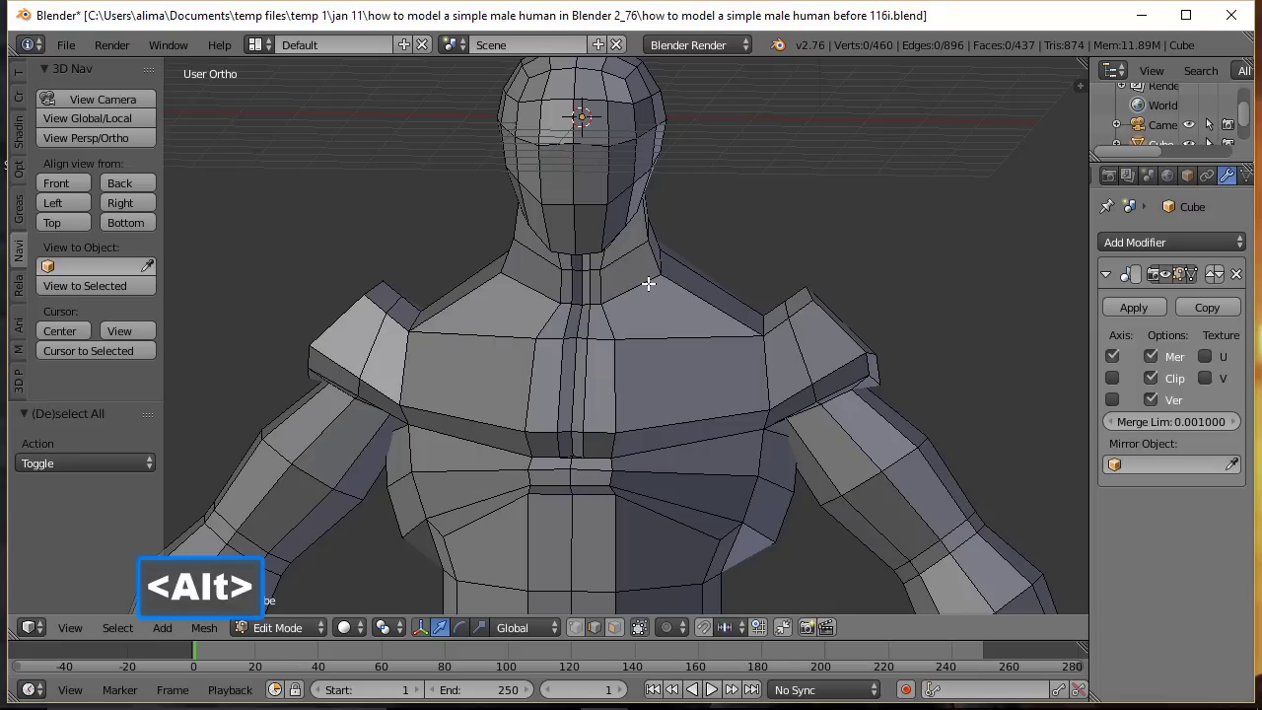
pyautogui.keyDown('alt'); pyautogui.click(643, 278); pyautogui.keyUp('alt')
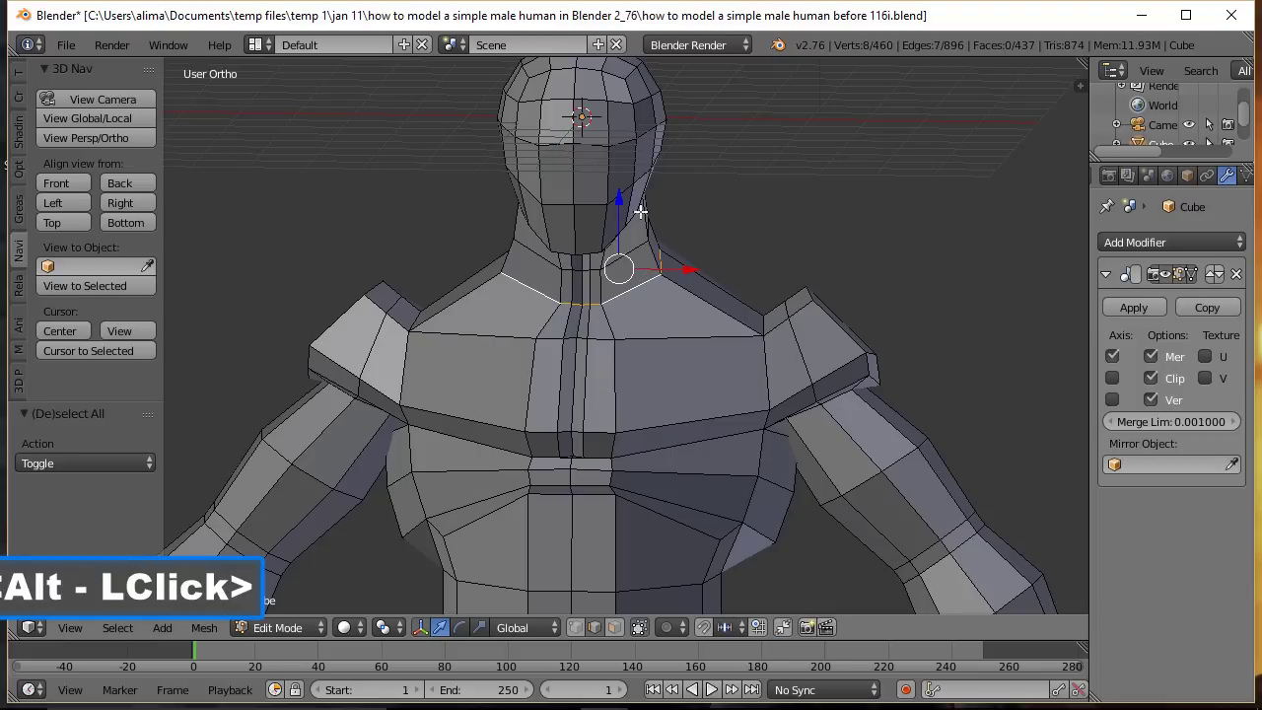
pyautogui.moveTo(624, 203); pyautogui.dragTo(621, 224)
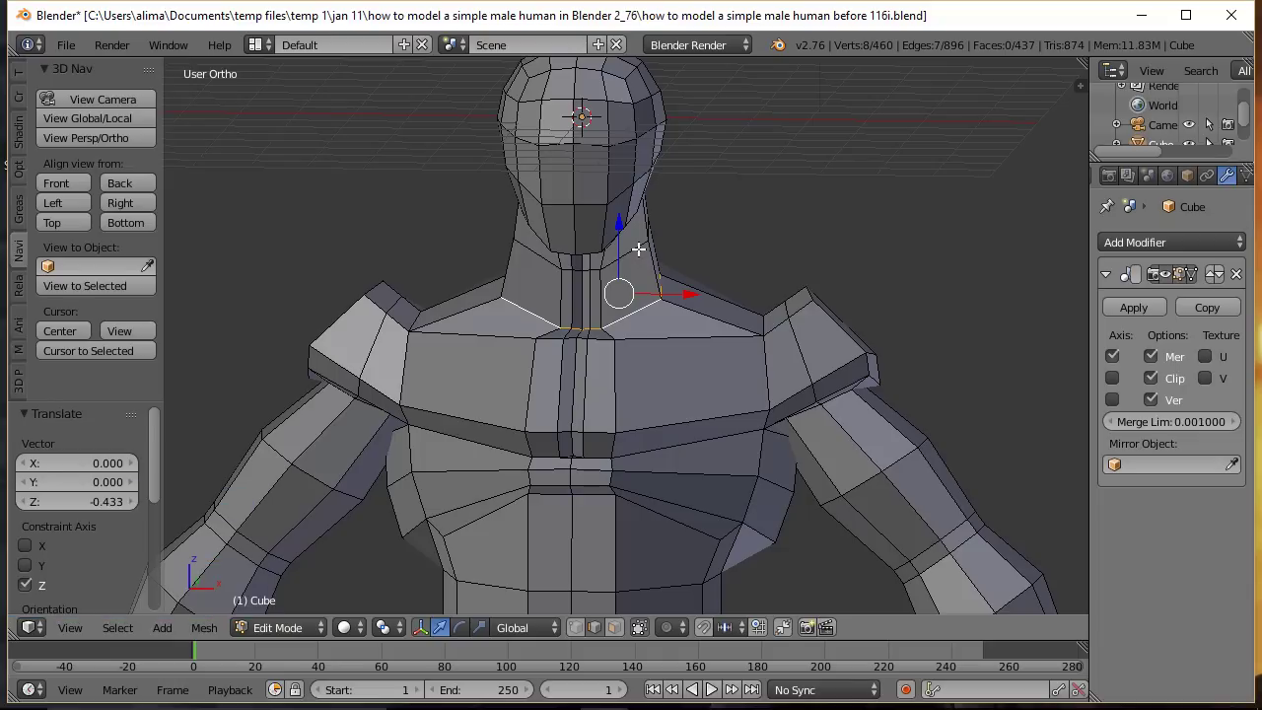
# Step: Lower the mid-neck edge loop, shift it -0.034 along X and save as "how to model a simple male human before 117i.blend"
pyautogui.keyDown('alt'); pyautogui.click(639, 249); pyautogui.keyUp('alt')
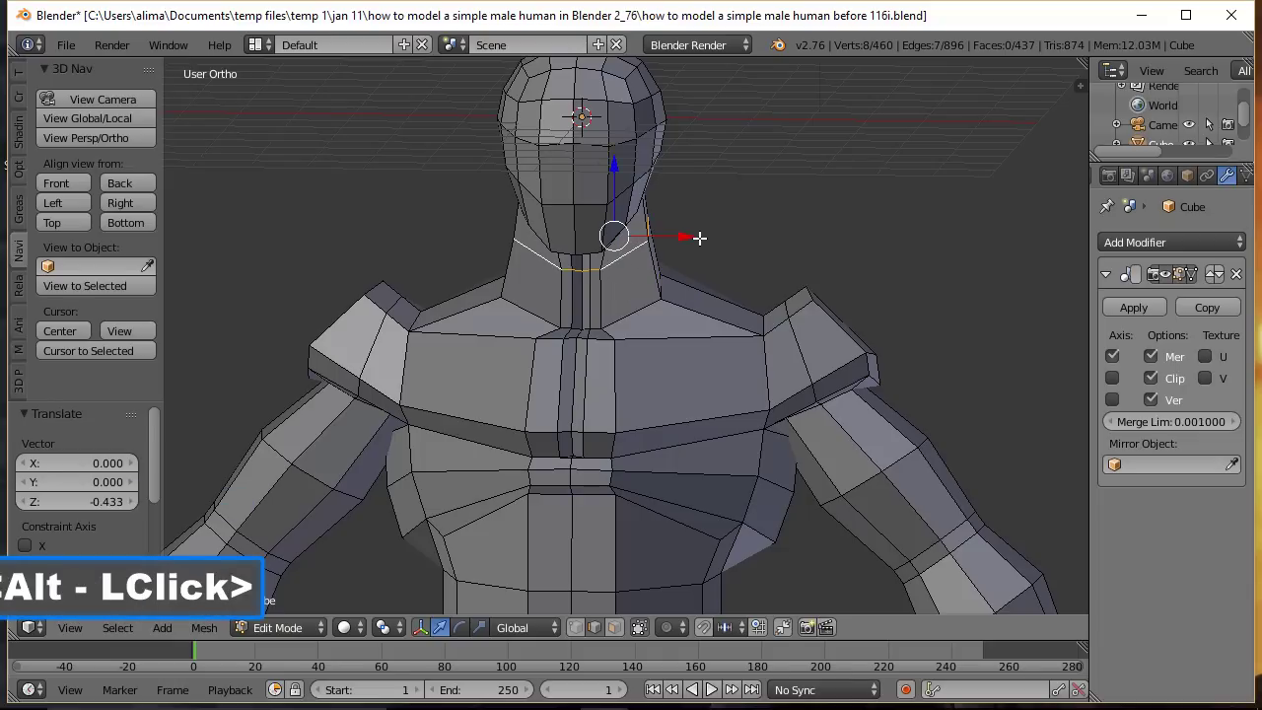
pyautogui.moveTo(618, 173); pyautogui.dragTo(617, 192)
pyautogui.moveTo(689, 252); pyautogui.dragTo(687, 252)
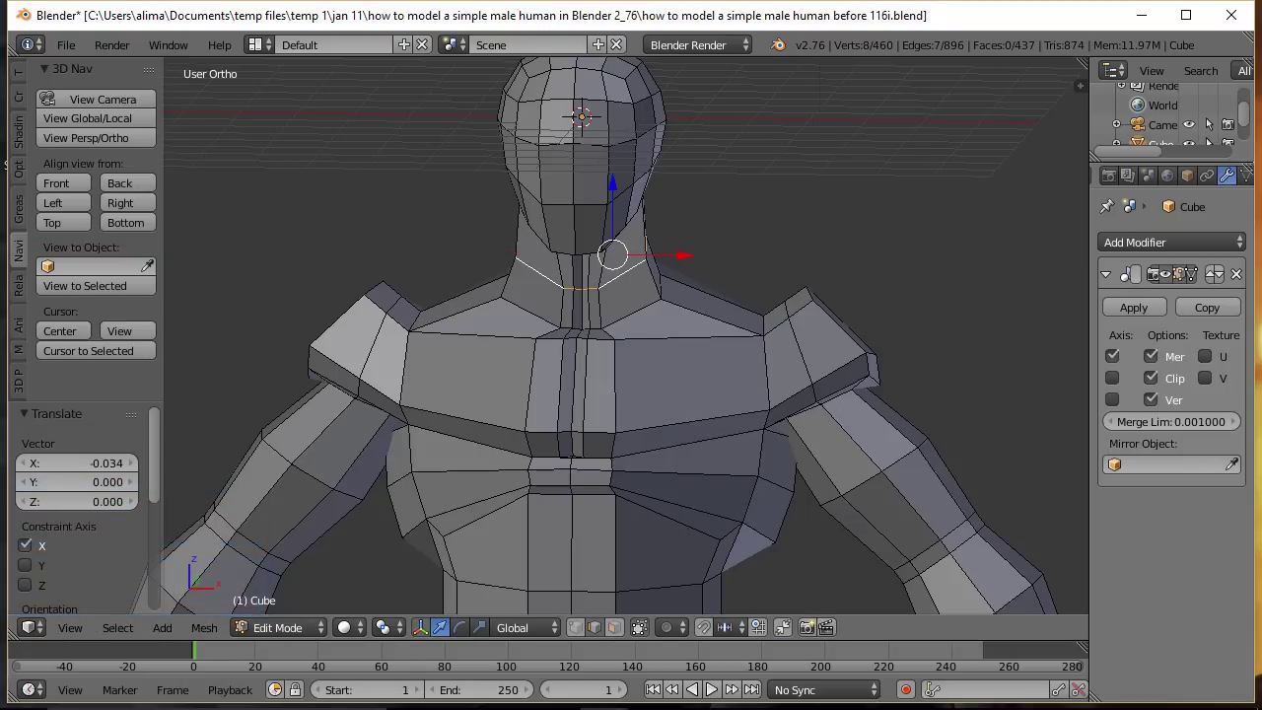
pyautogui.press('a')
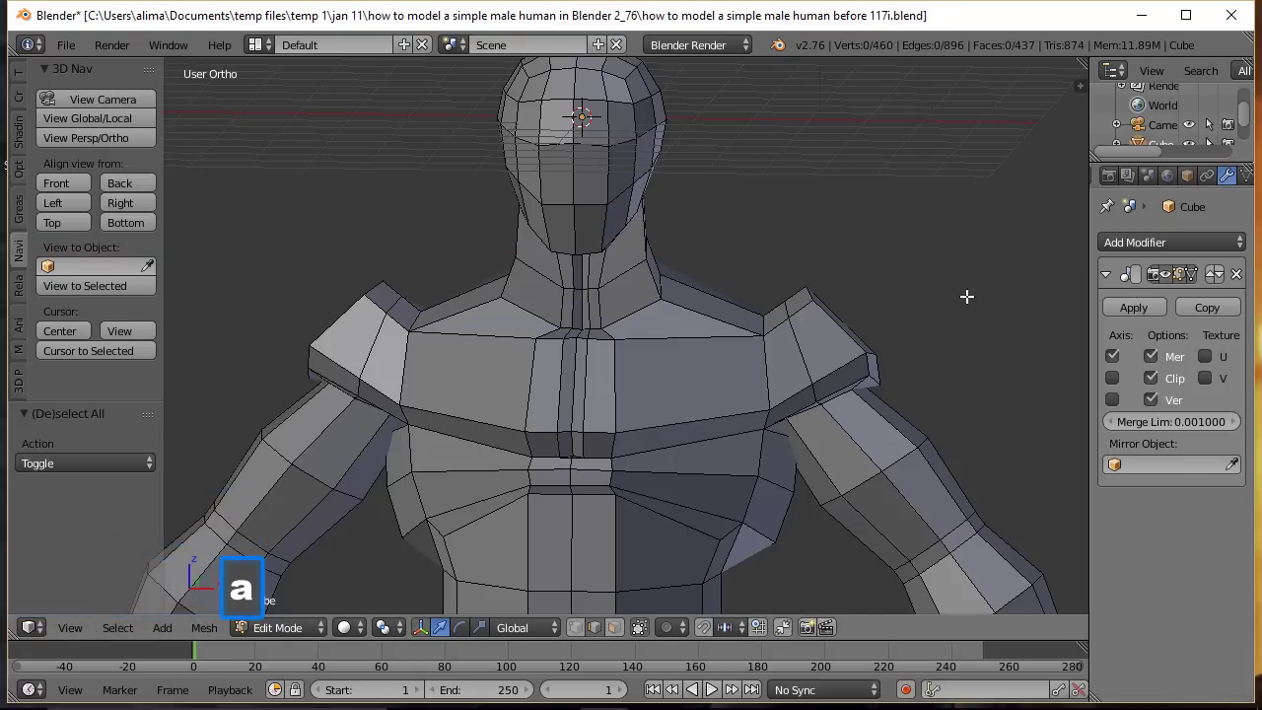
# Step: Add a single loop cut around the top of the thigh, slide it up close to the hip crease and save the file as version 118
pyautogui.scroll(-4, 966, 295)
pyautogui.keyDown('shift'); pyautogui.moveTo(871, 513); pyautogui.dragTo(901, 279, button='middle'); pyautogui.keyUp('shift')
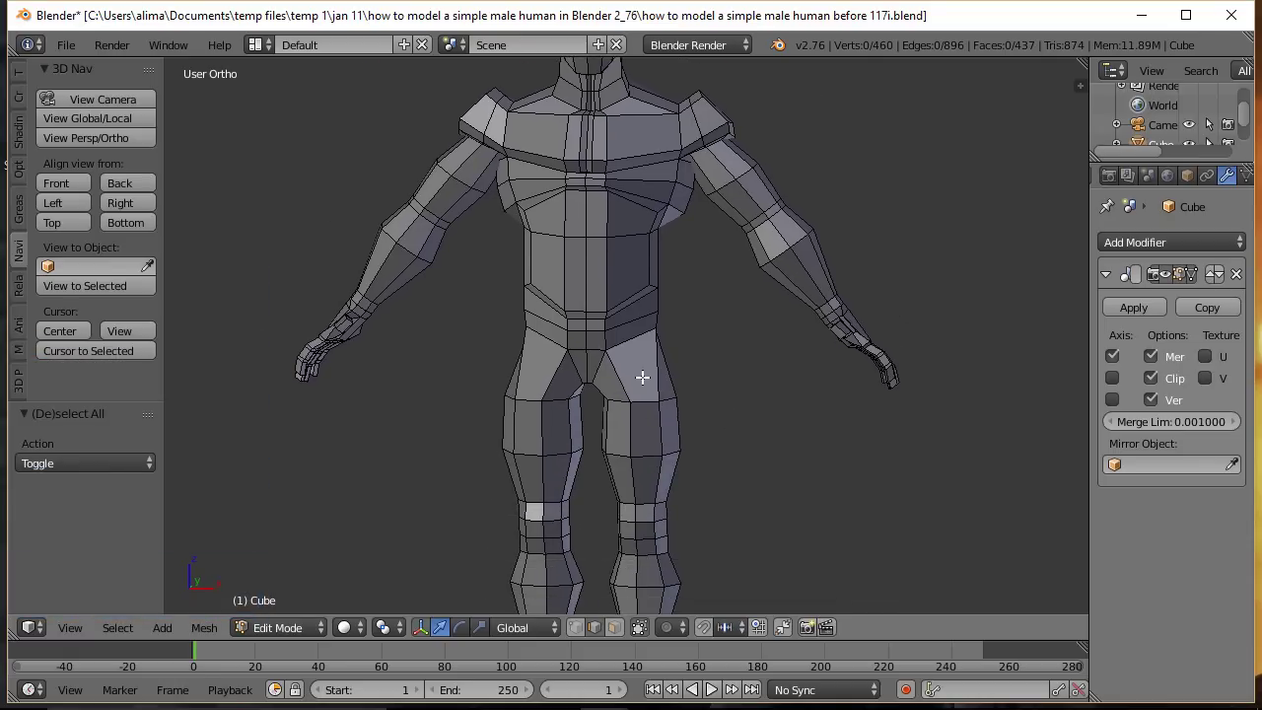
pyautogui.press('ctrl')
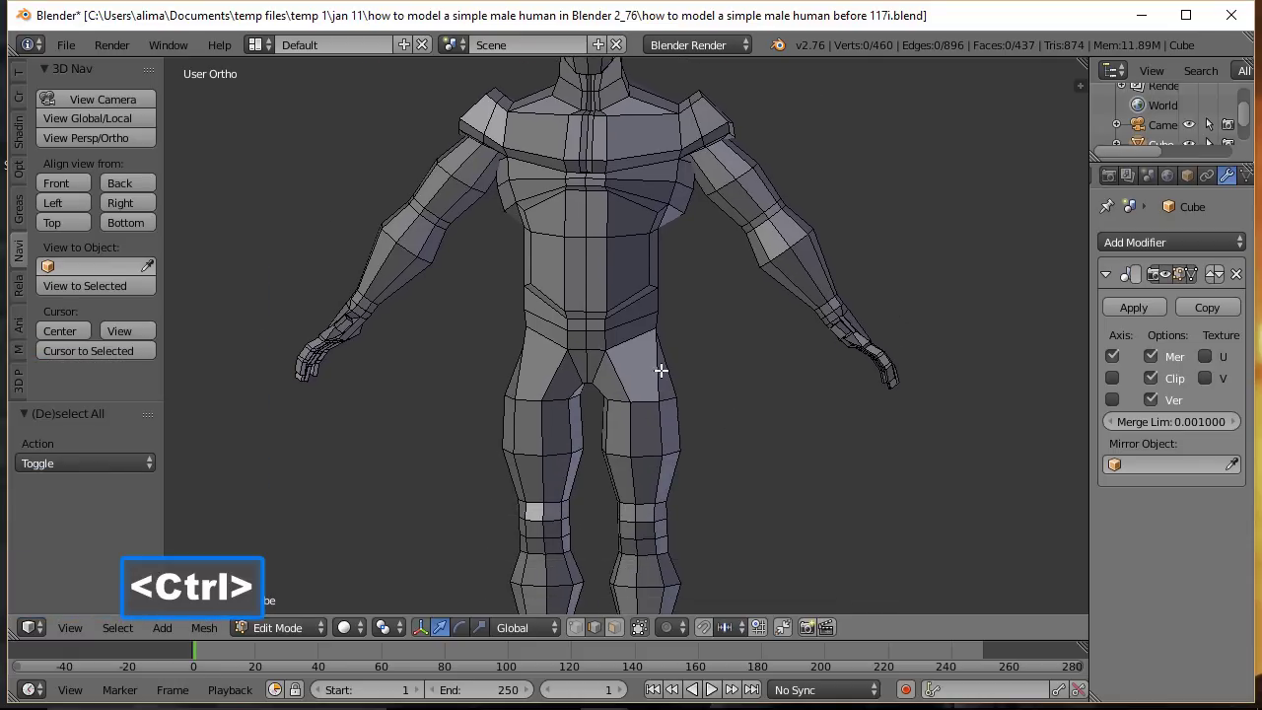
pyautogui.hotkey('ctrl', 'r')
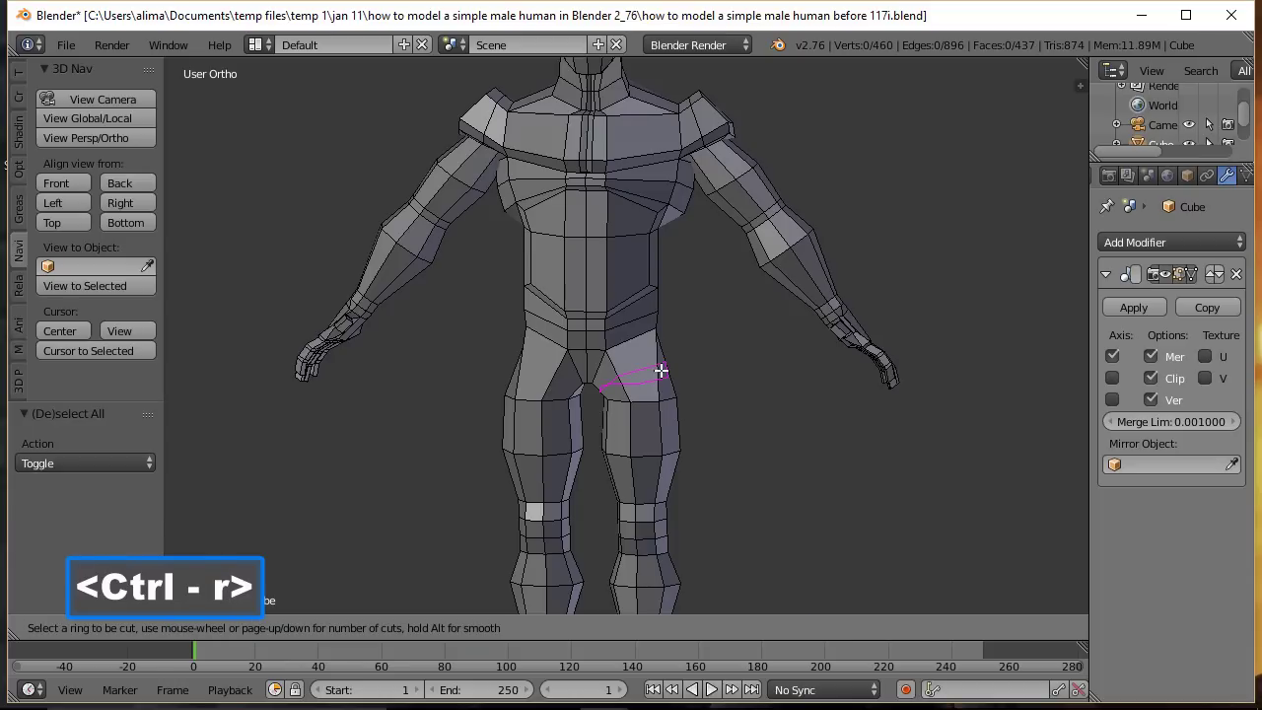
pyautogui.click(660, 371)
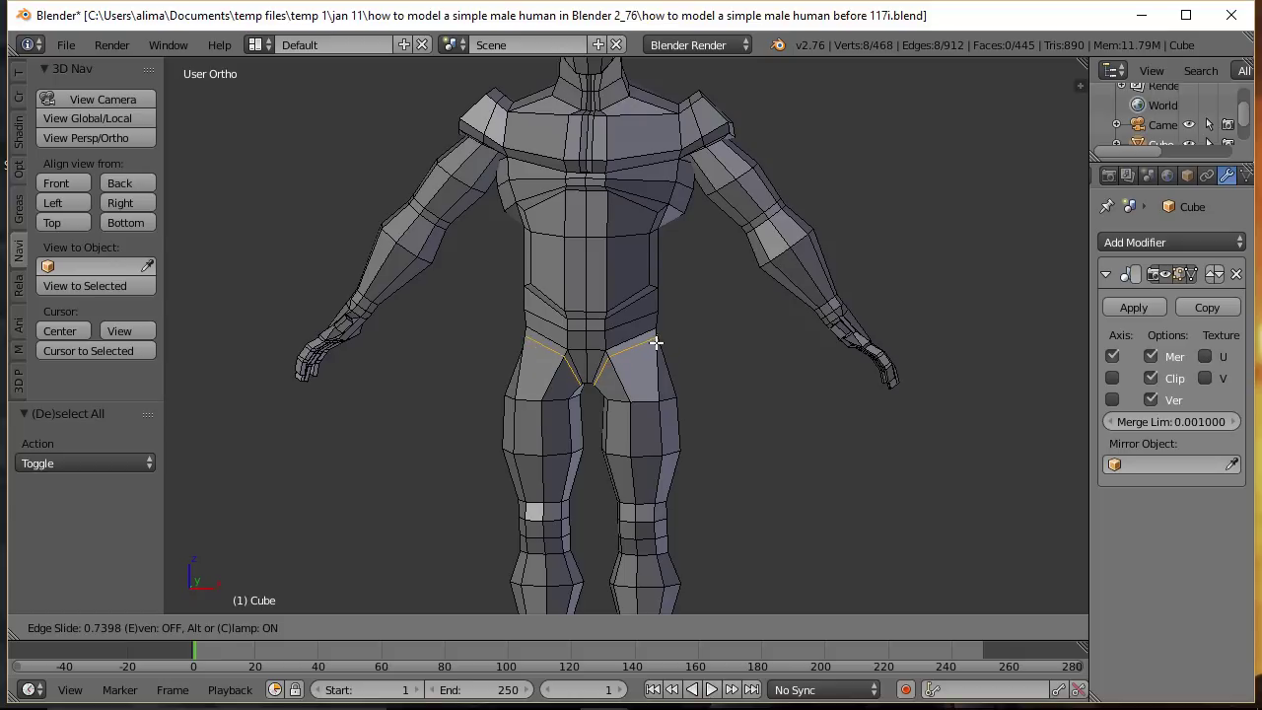
pyautogui.click(655, 342)
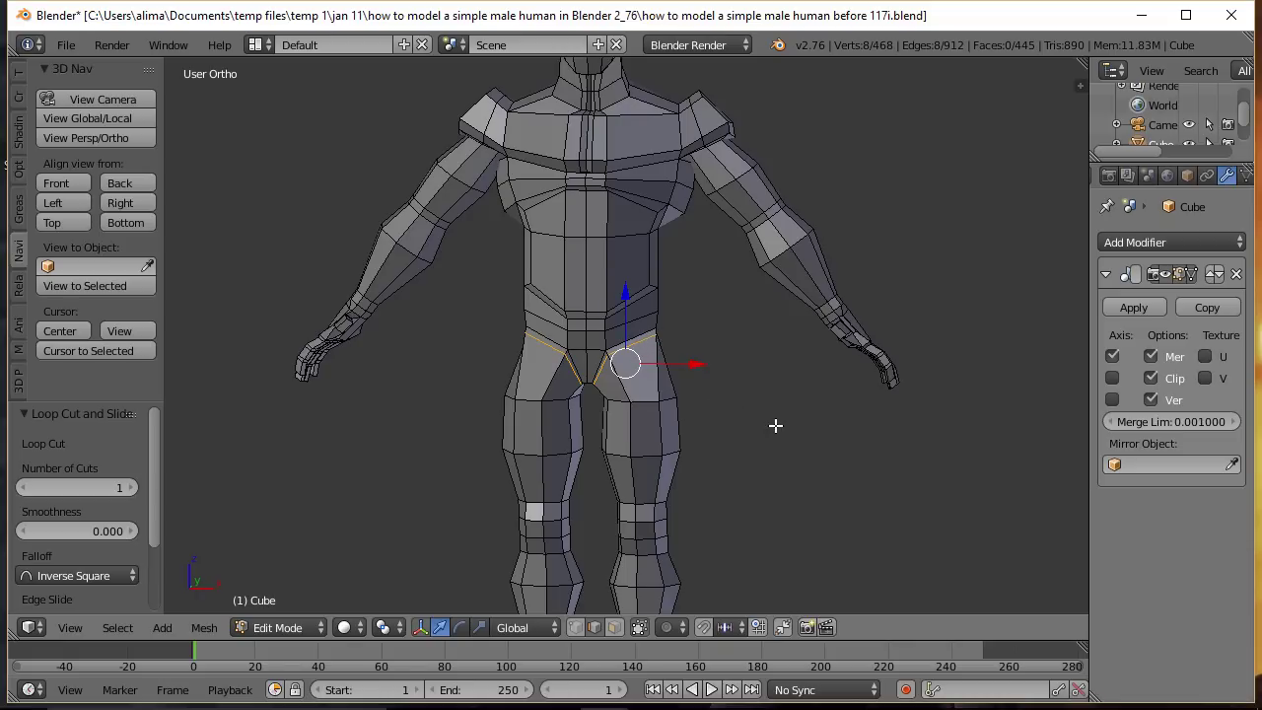
pyautogui.click(1001, 37)
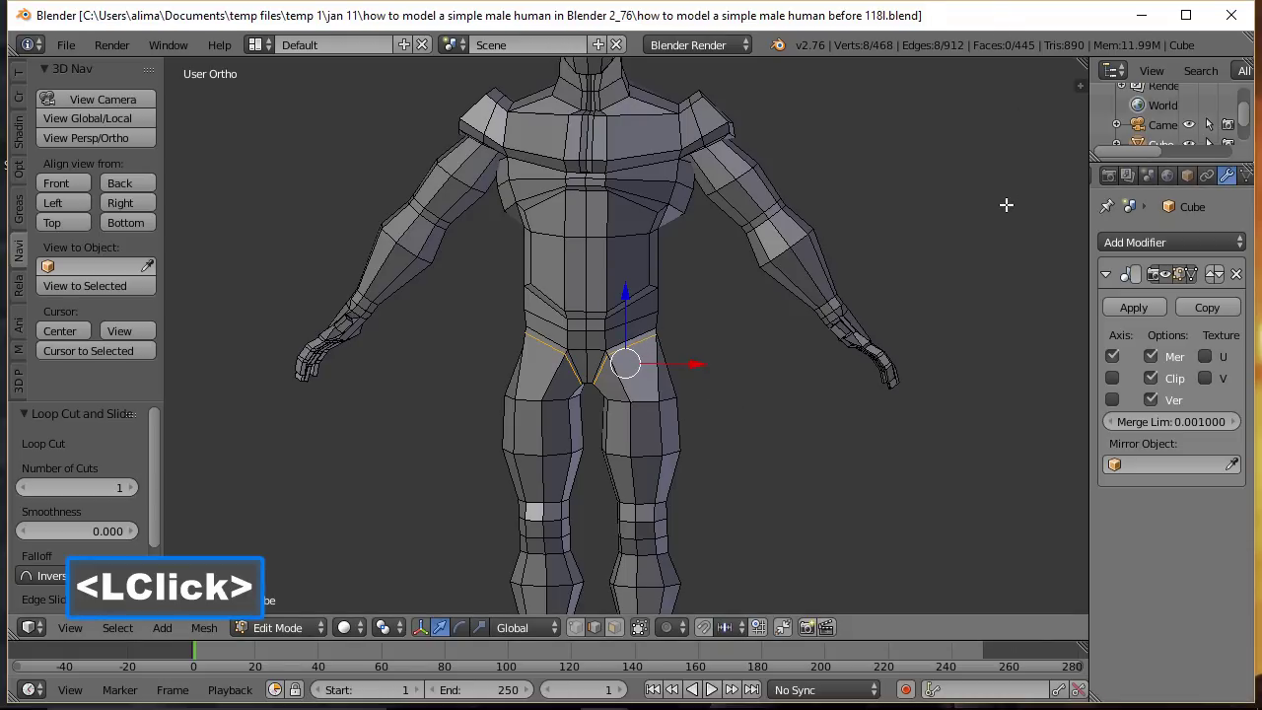
# Step: Select the whole body mesh, add a Subdivision Surface modifier and save the file as version 119
pyautogui.press('a')
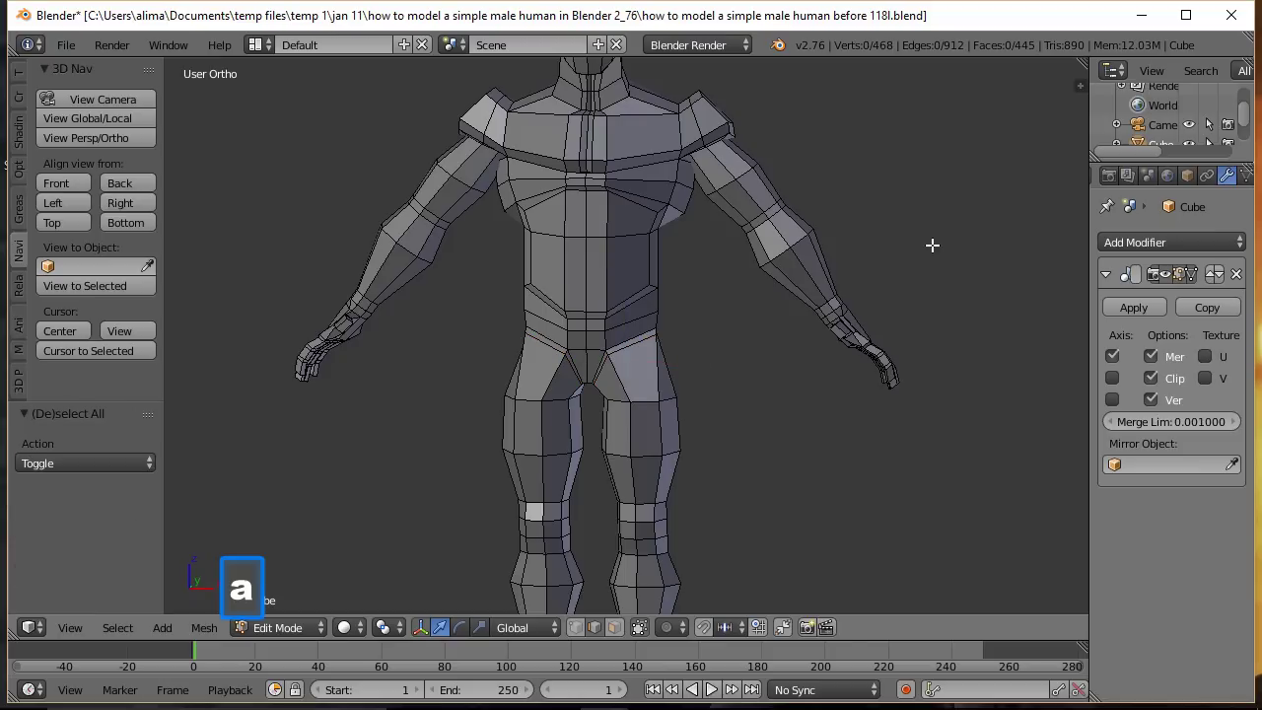
pyautogui.scroll(-2, 950, 241)
pyautogui.moveTo(867, 427); pyautogui.dragTo(873, 417, button='middle')
pyautogui.scroll(-1, 873, 417)
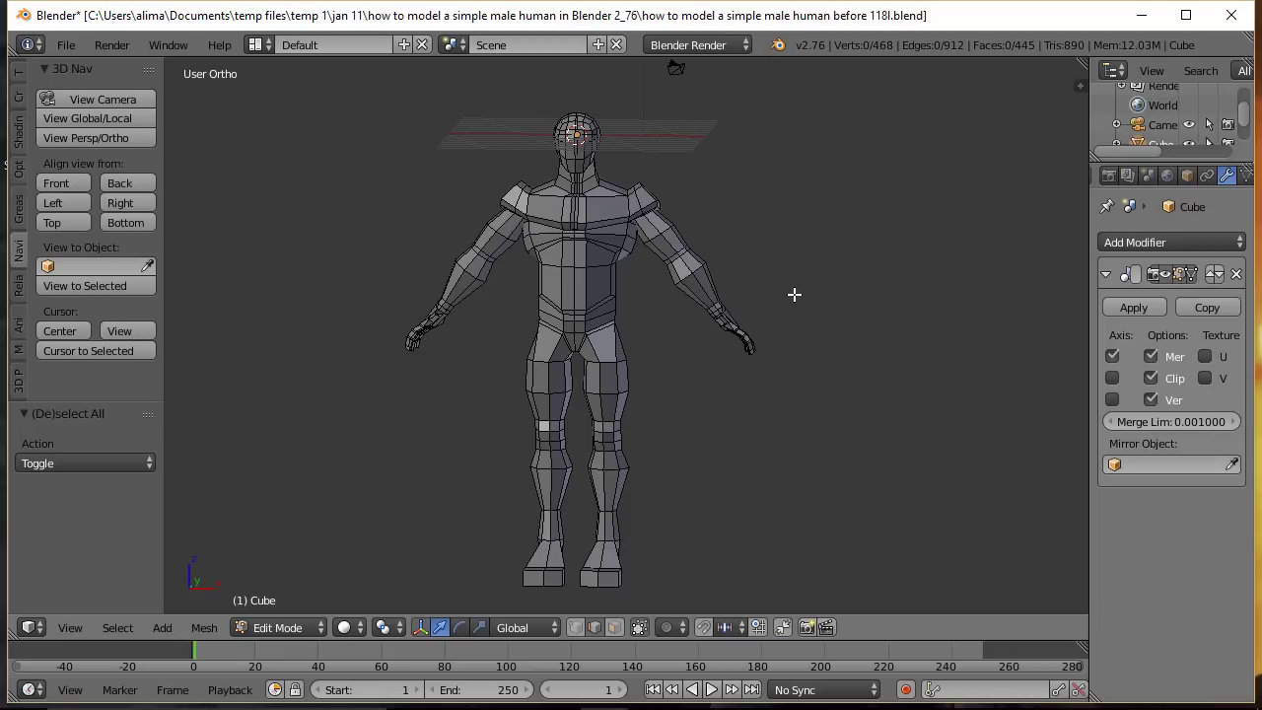
pyautogui.press('a')
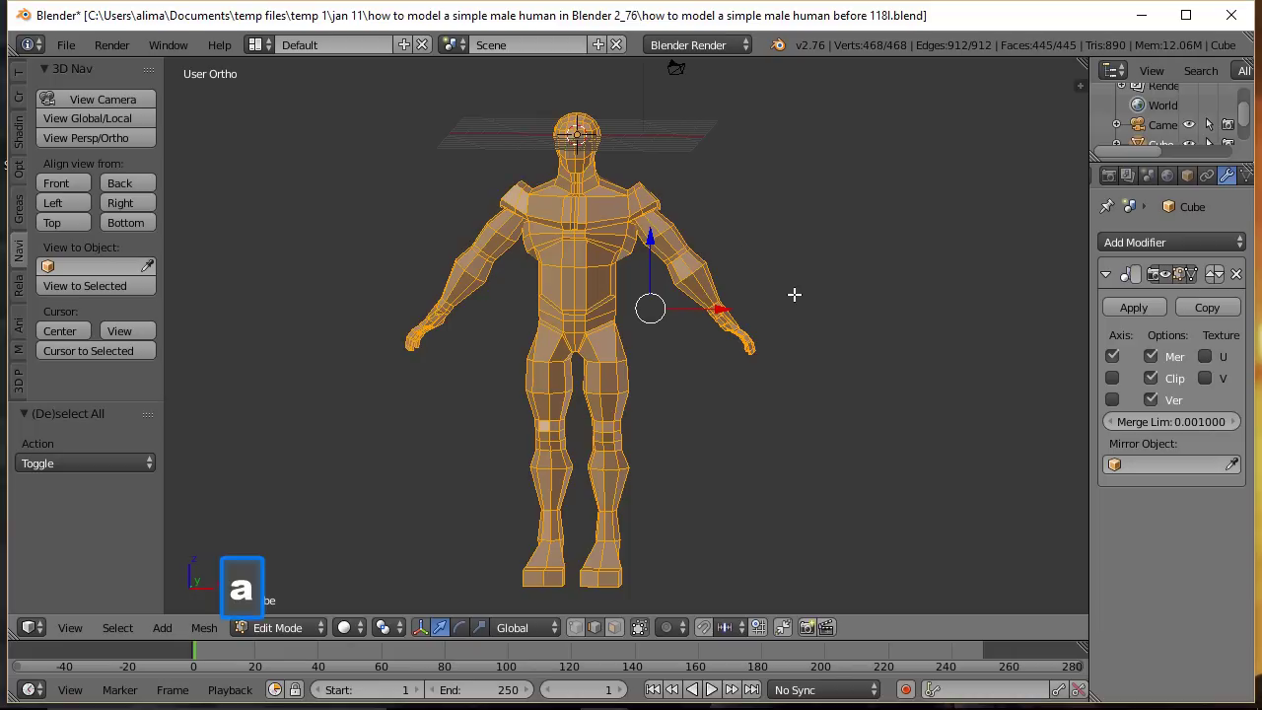
pyautogui.click(1222, 246)
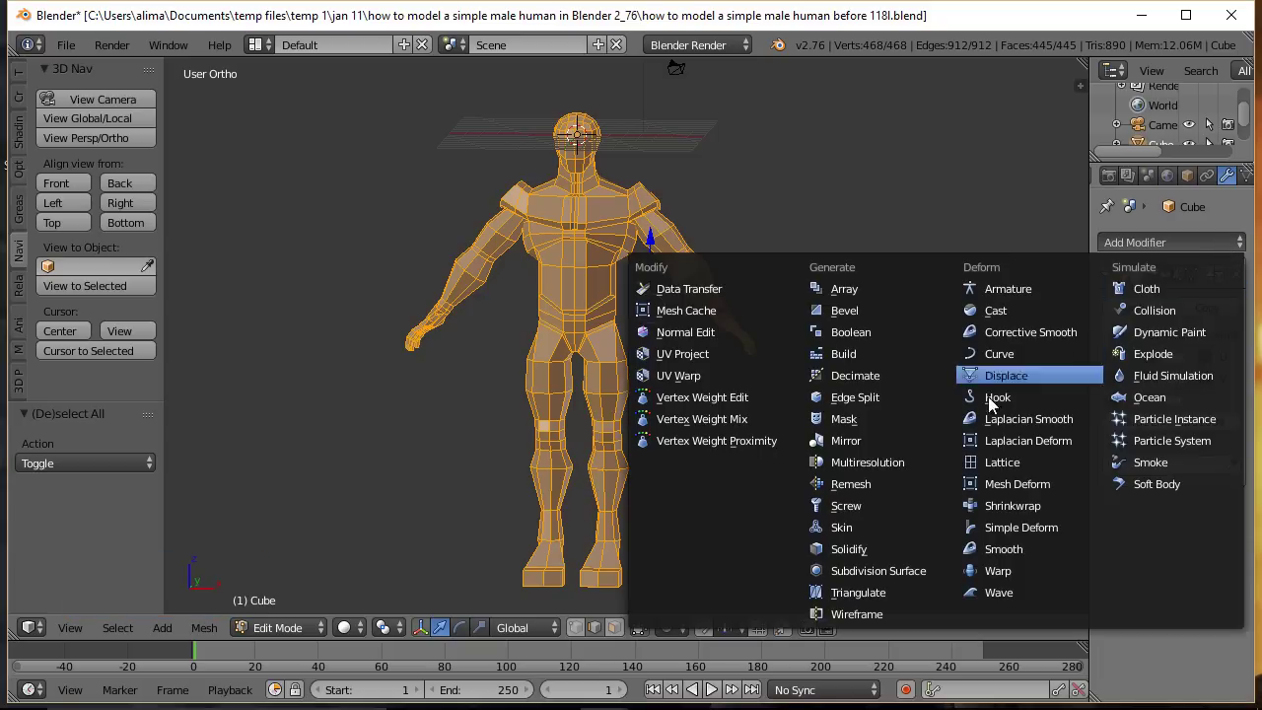
pyautogui.click(936, 574)
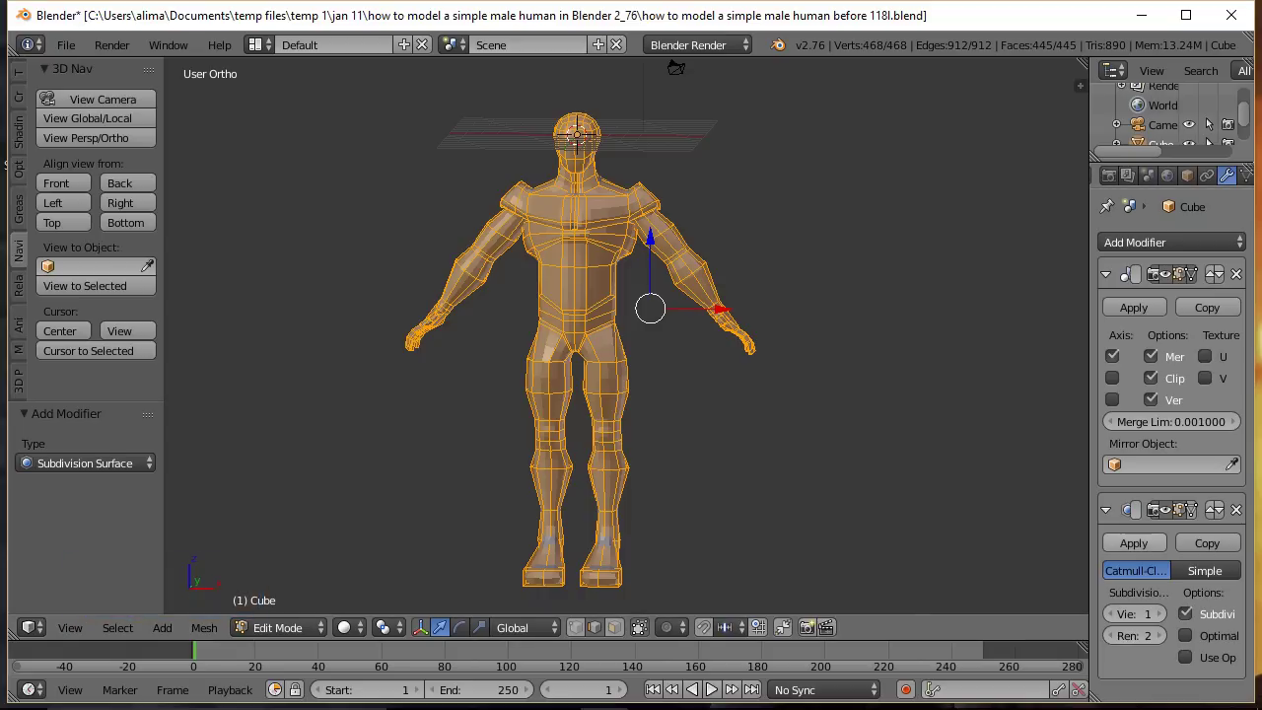
pyautogui.click(917, 182)
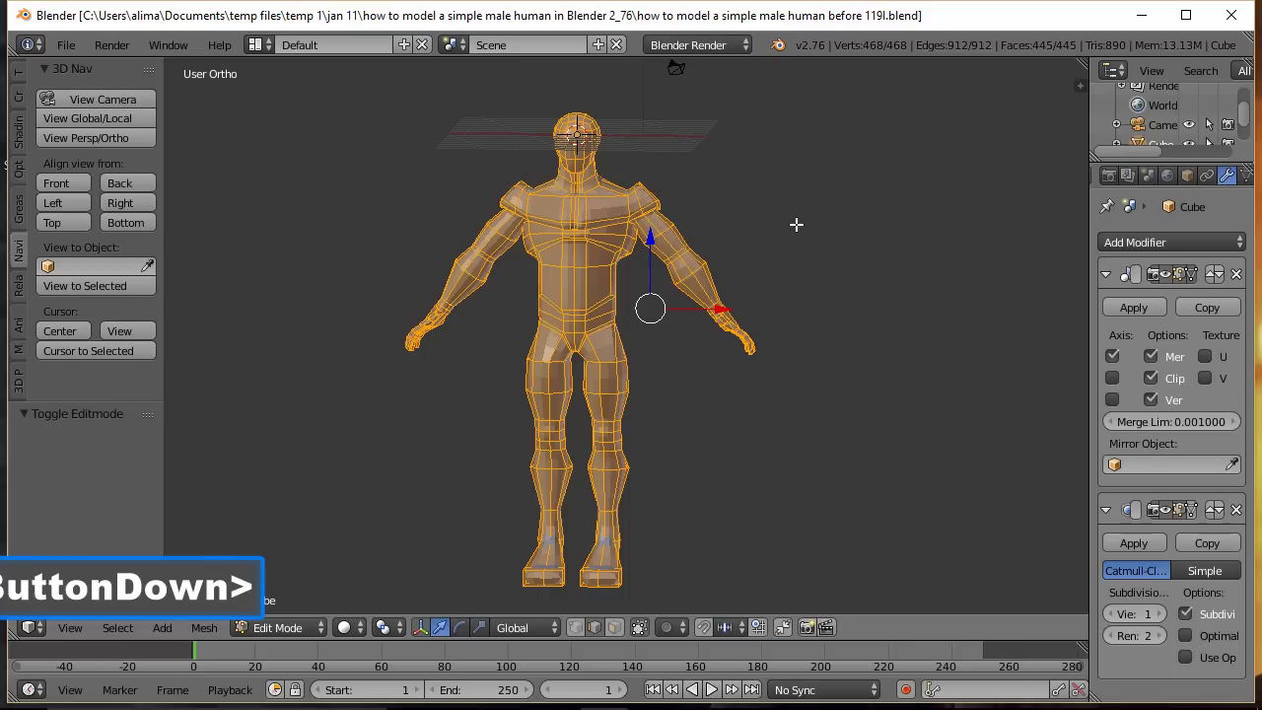
# Step: Apply Shade Smooth to the selected body mesh and set the Subdivision Surface modifier's view subdivisions to 2
pyautogui.press('z')
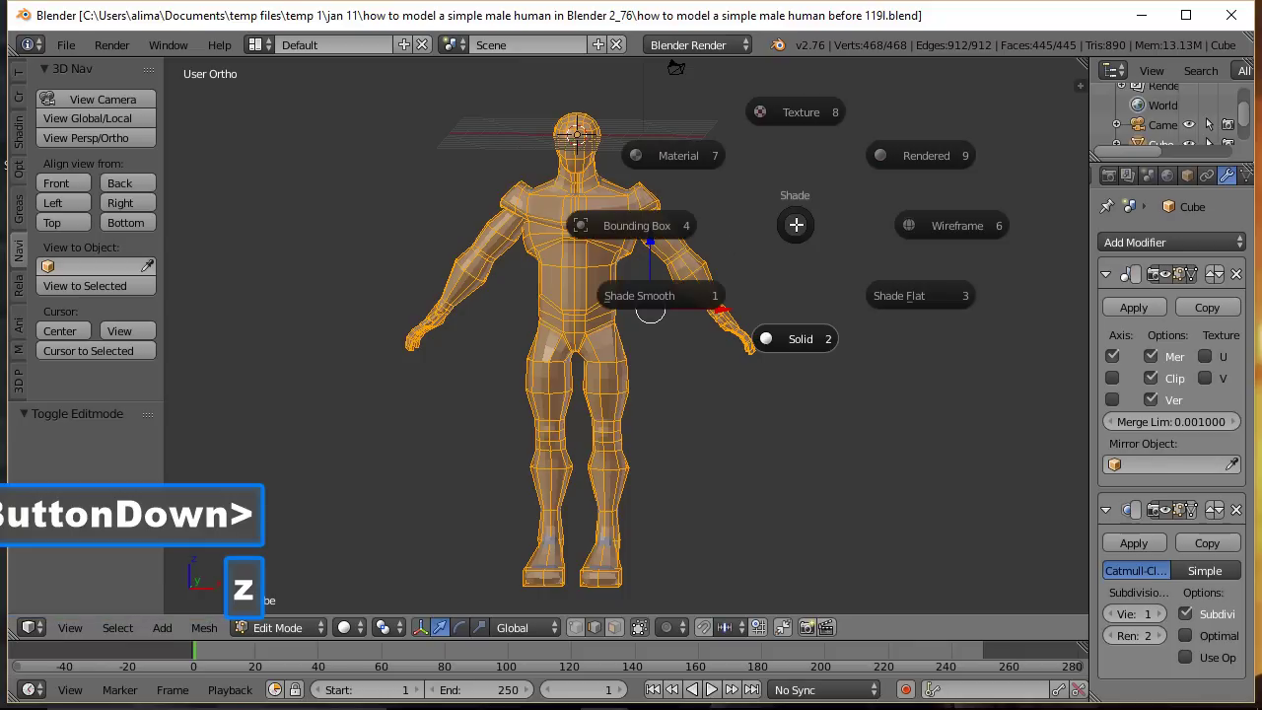
pyautogui.click(684, 296)
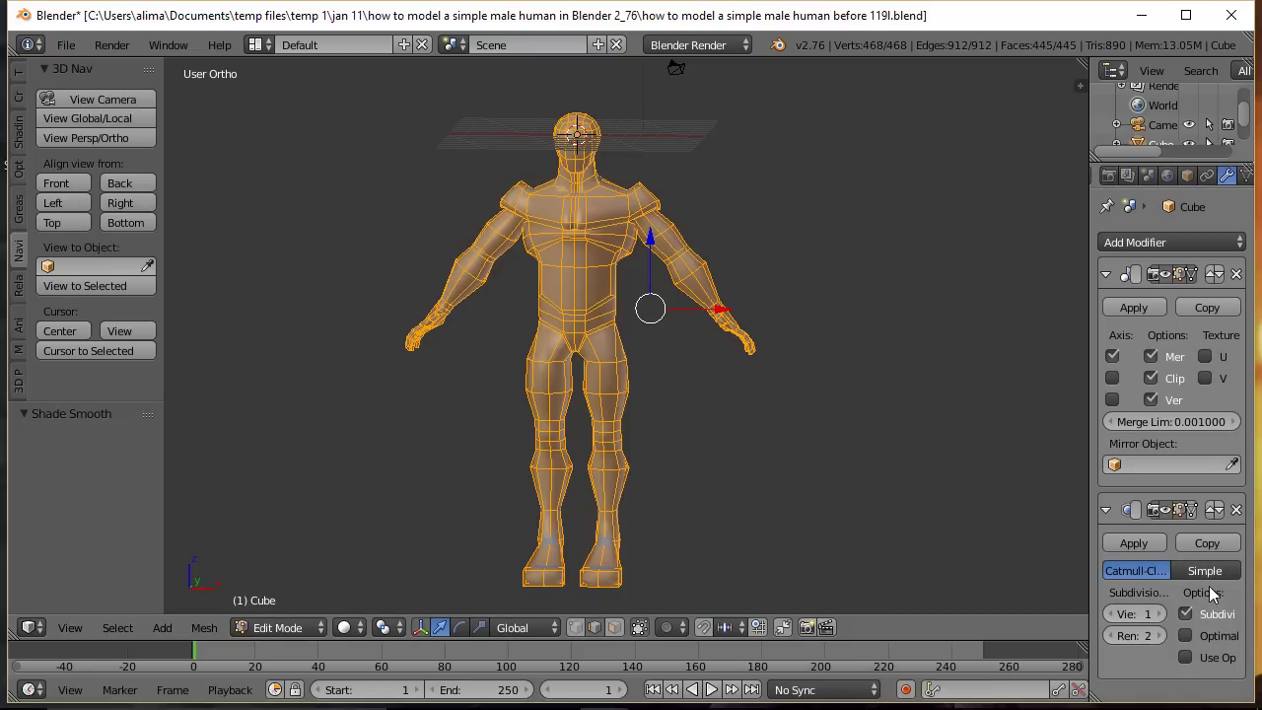
pyautogui.click(1159, 613)
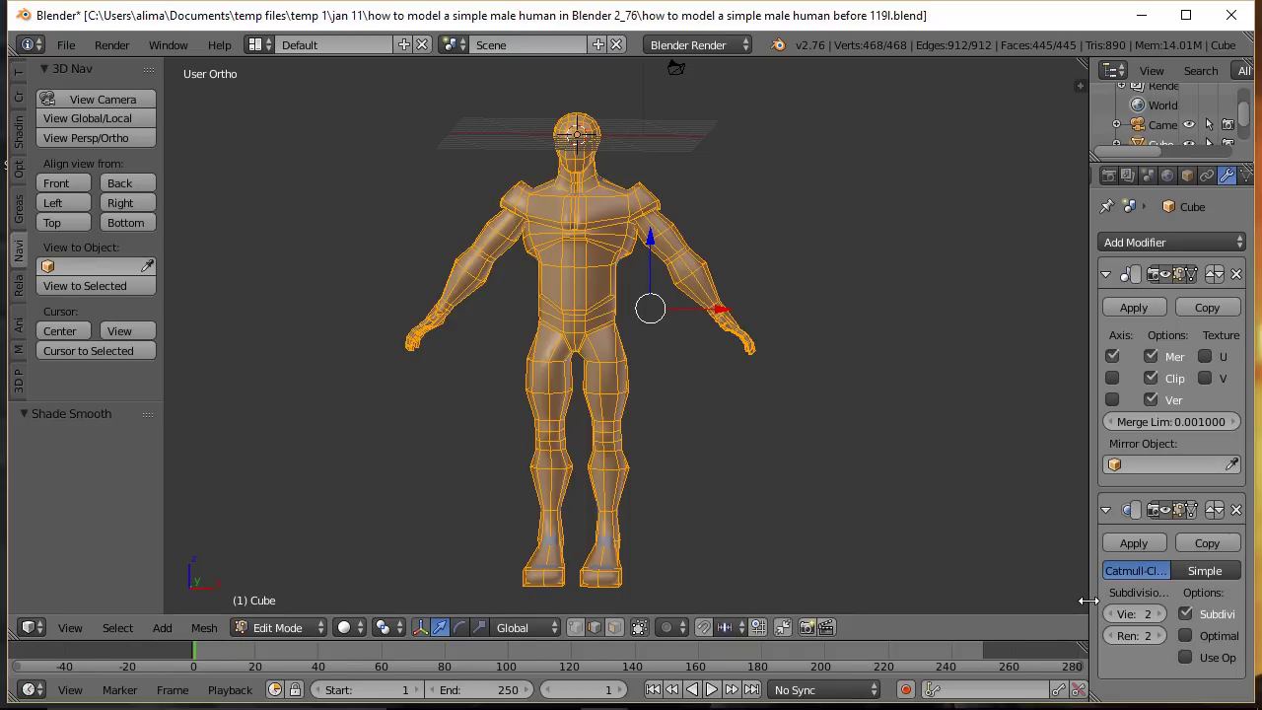
# Step: Turn on the Subdivision Surface modifier's adjust-edit-cage option so the mesh cage follows the smoothed body, and save the file as version 120
pyautogui.moveTo(1085, 603); pyautogui.dragTo(1059, 604)
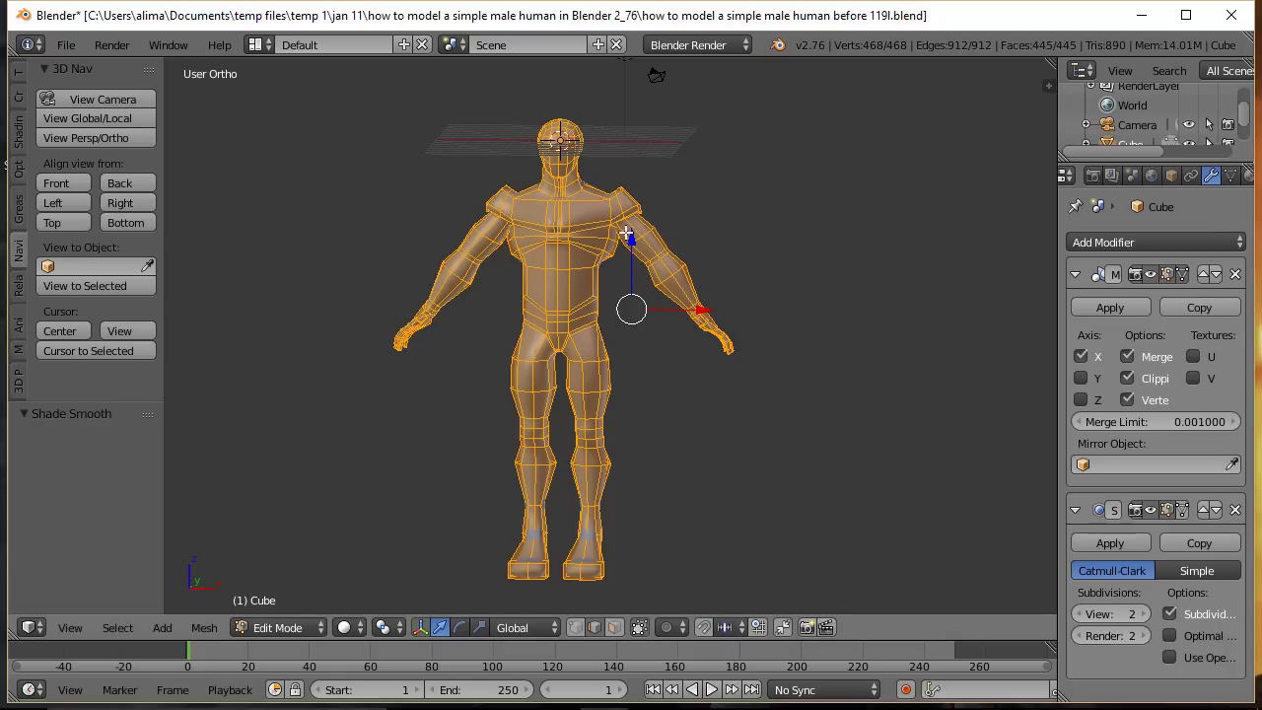
pyautogui.click(1180, 544)
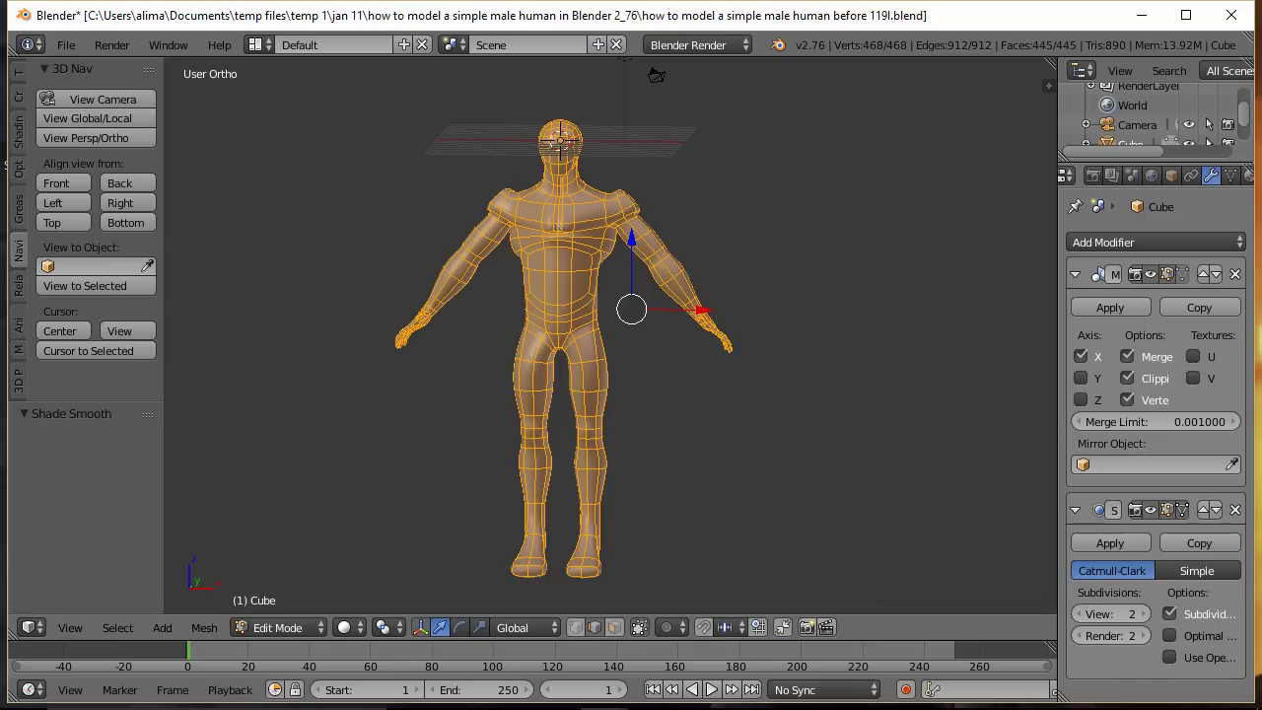
pyautogui.press('Tab')
pyautogui.hotkey('ctrl', 'alt', 's')
pyautogui.press('Tab')
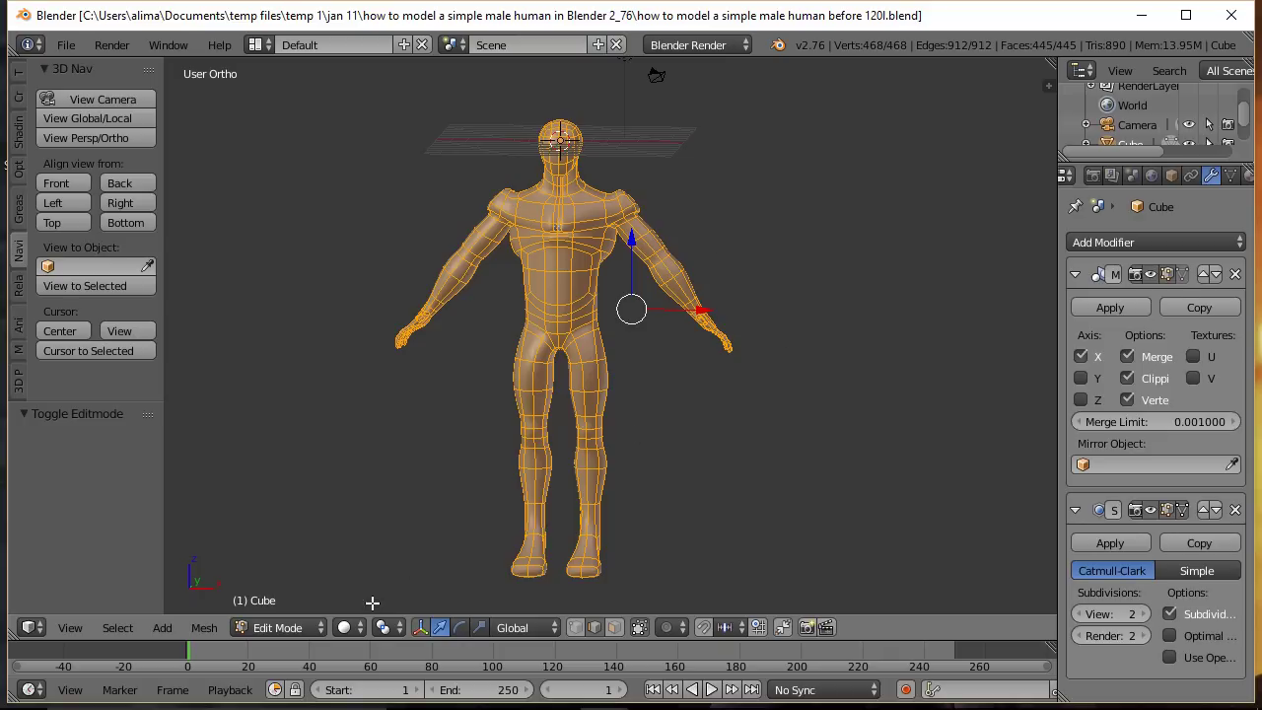
# Step: Switch the body to Sculpt Mode and save the file as version 121
pyautogui.click(322, 629)
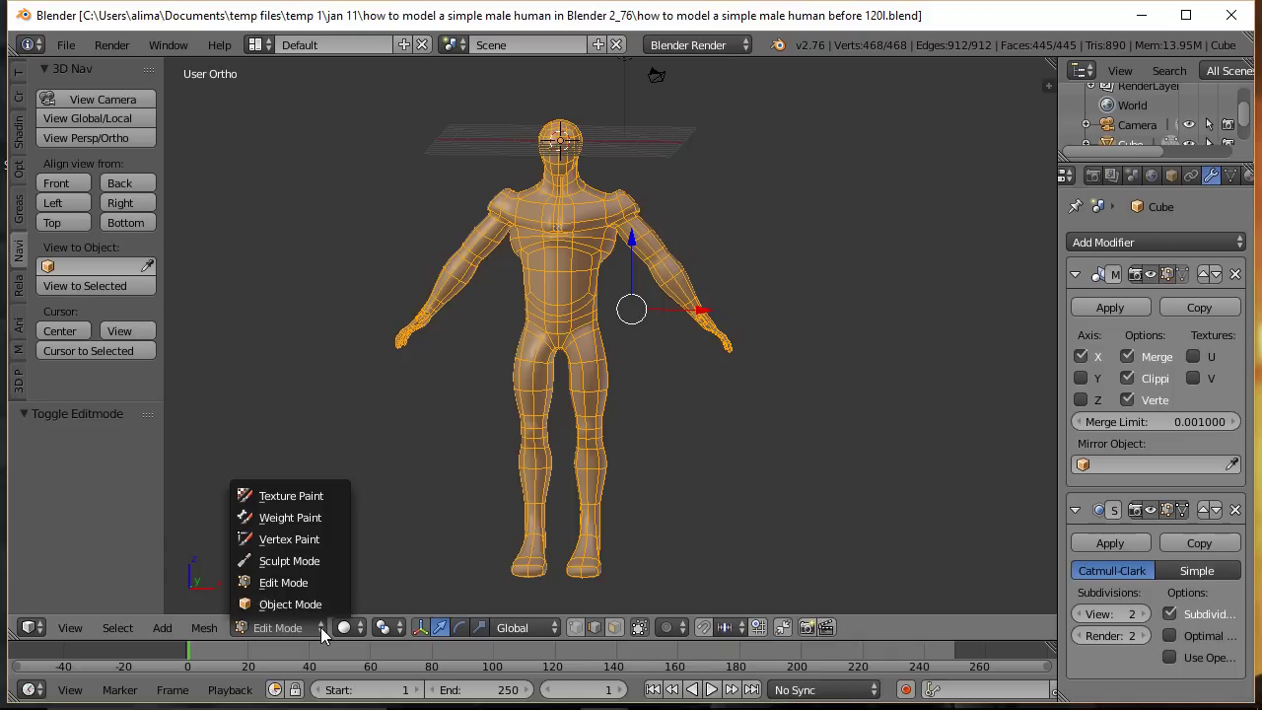
pyautogui.click(326, 564)
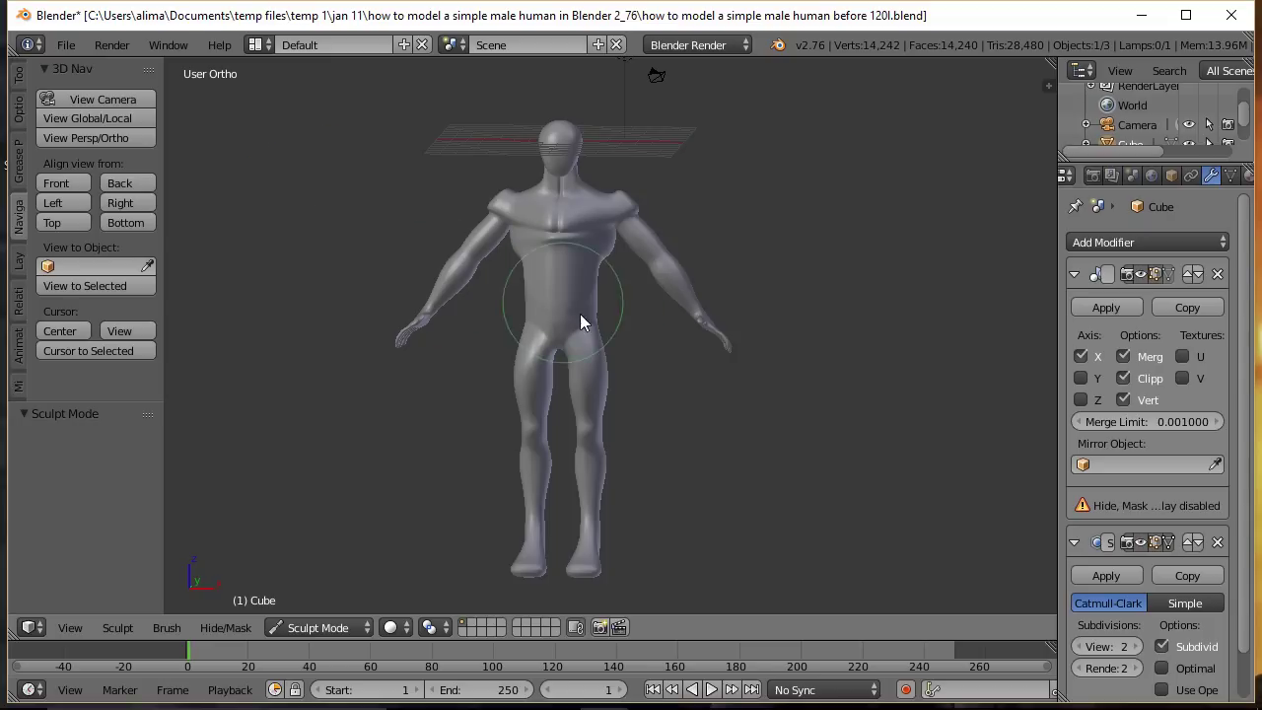
pyautogui.hotkey('ctrl', 'alt', 's')
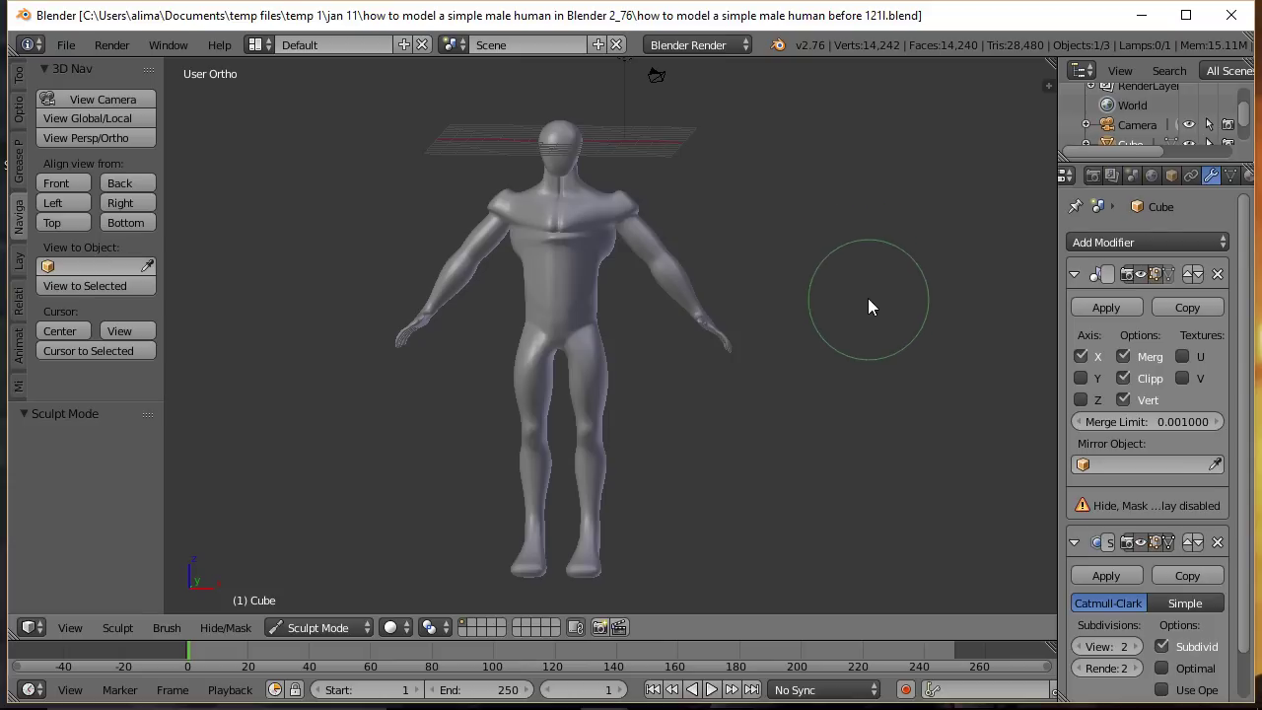
pyautogui.moveTo(889, 308); pyautogui.dragTo(780, 329, button='middle')
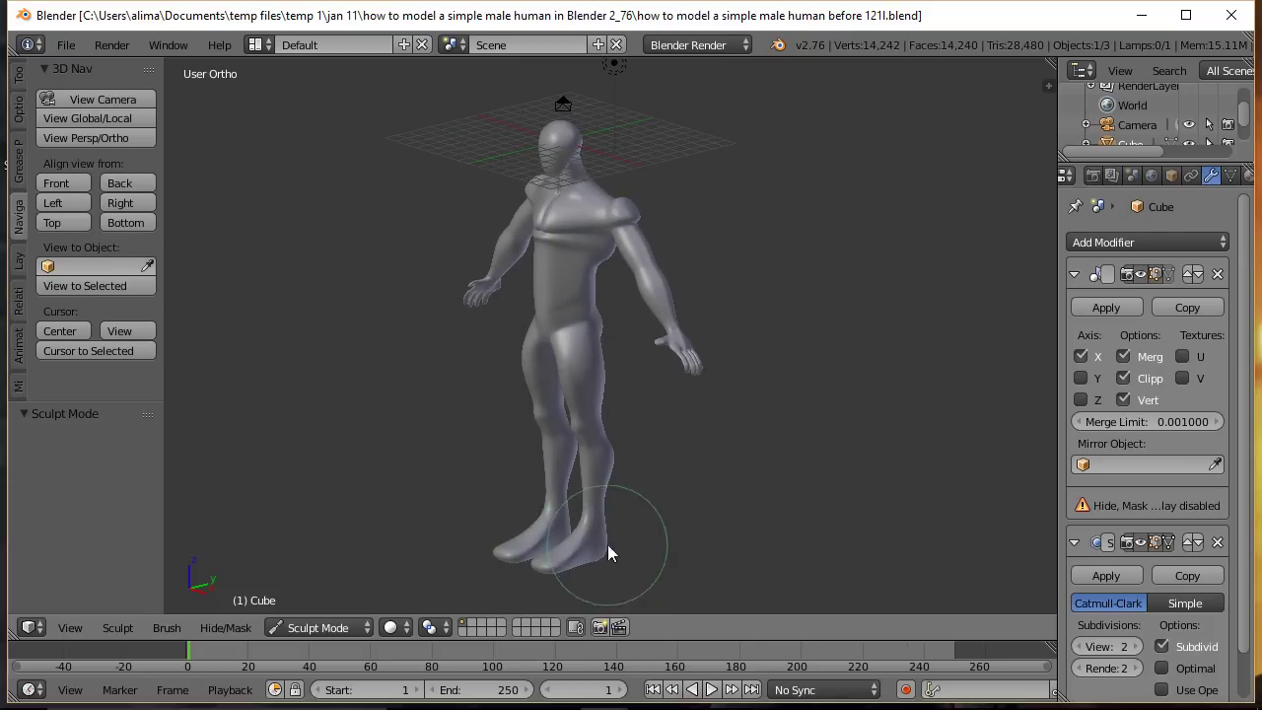
# Step: In Edit Mode, add one loop cut around the feet, slide it fully down to the sole edge, and save the file as version 122
pyautogui.click(358, 631)
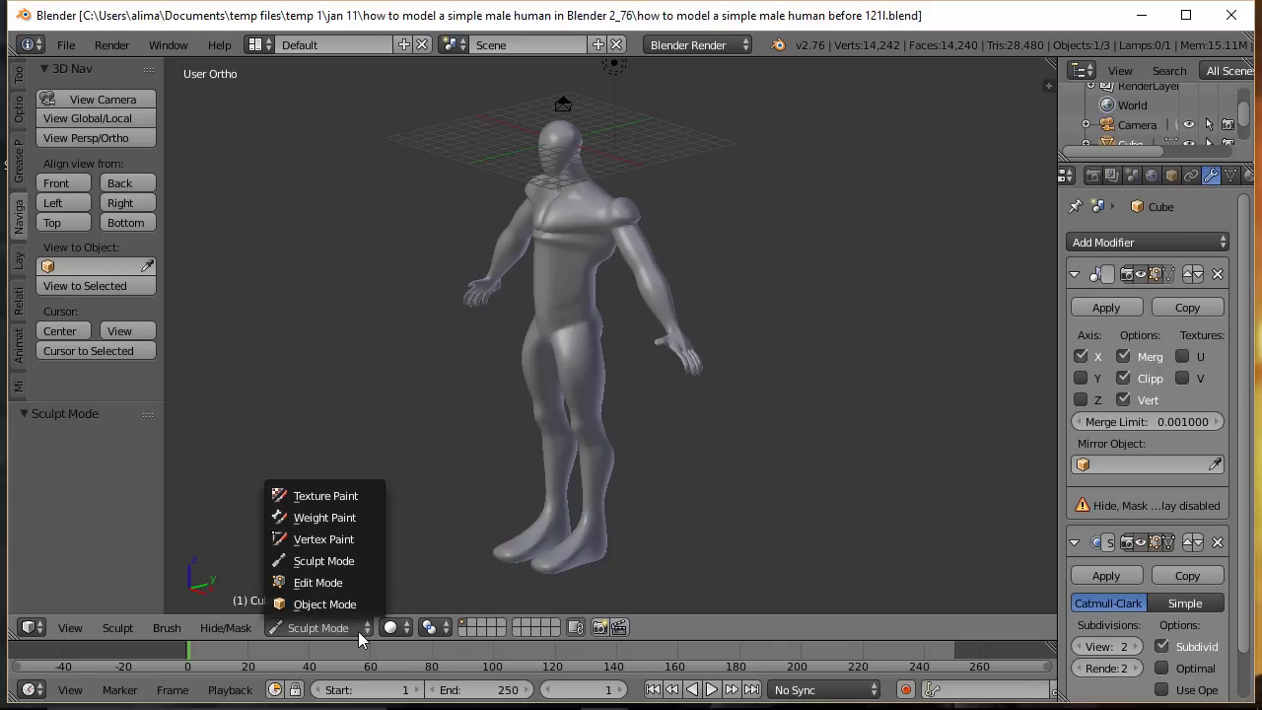
pyautogui.click(358, 582)
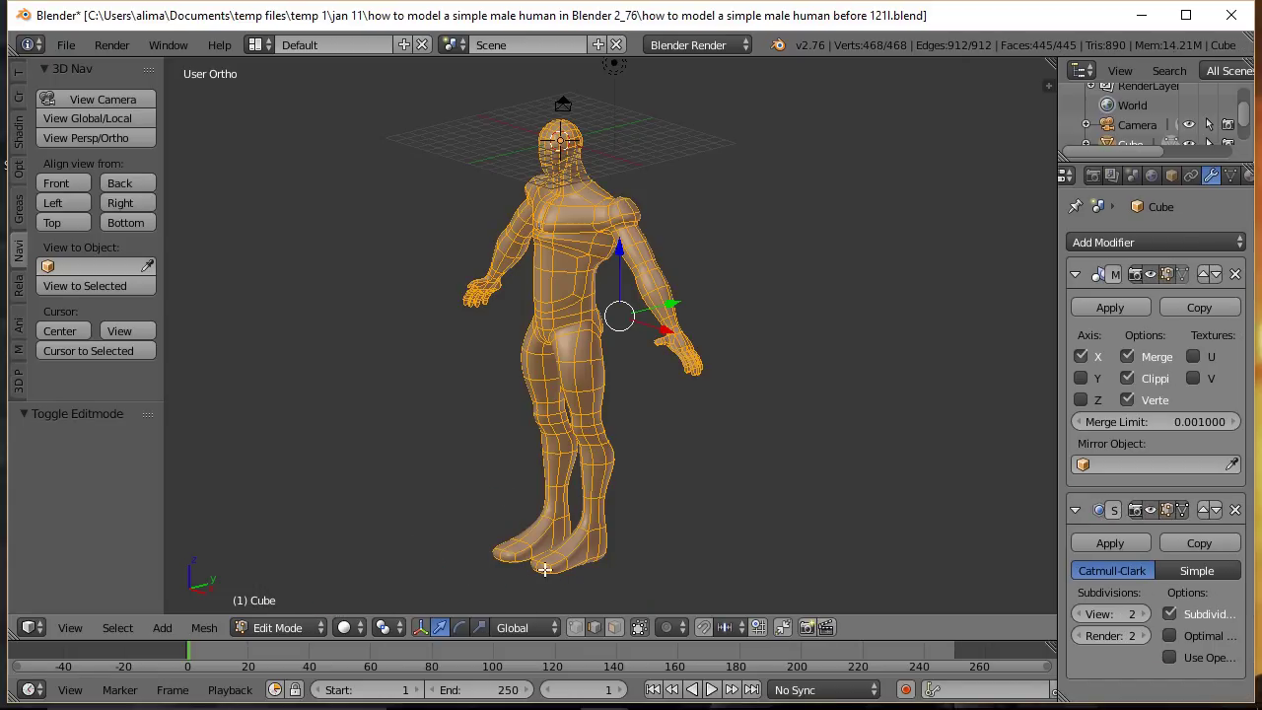
pyautogui.keyDown('shift'); pyautogui.moveTo(713, 552); pyautogui.dragTo(721, 434, button='middle'); pyautogui.keyUp('shift')
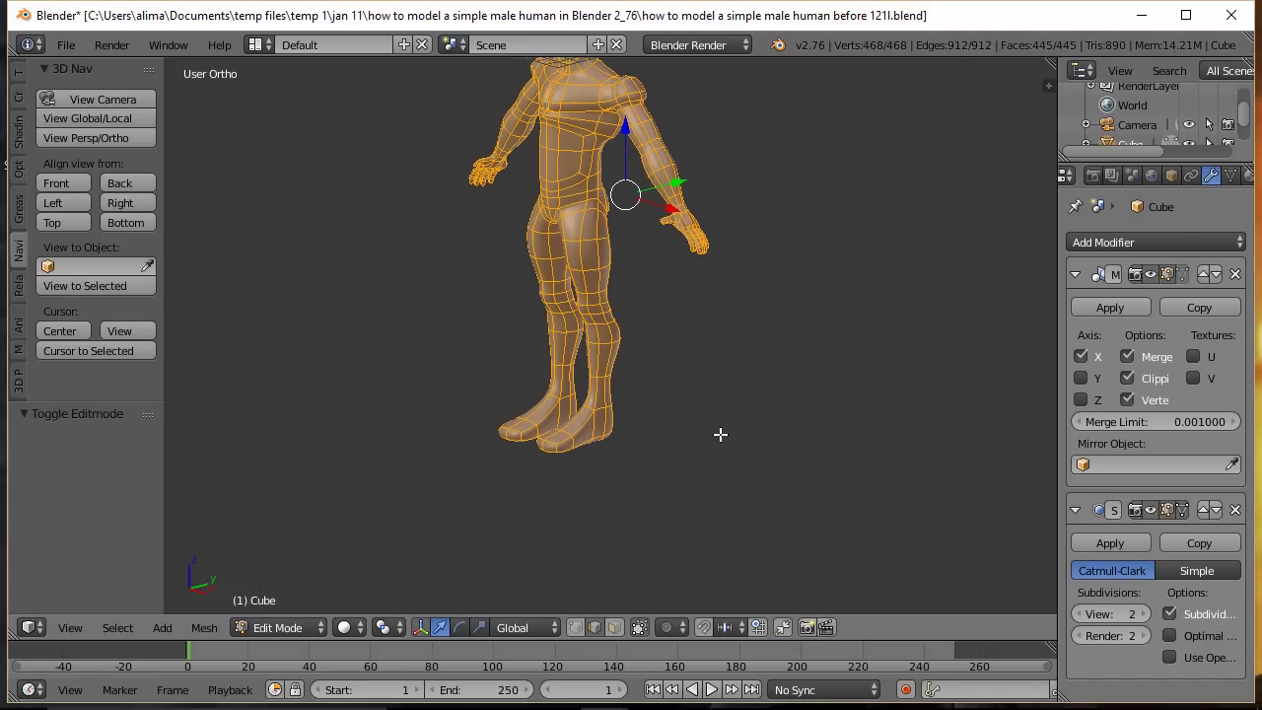
pyautogui.scroll(2, 660, 442)
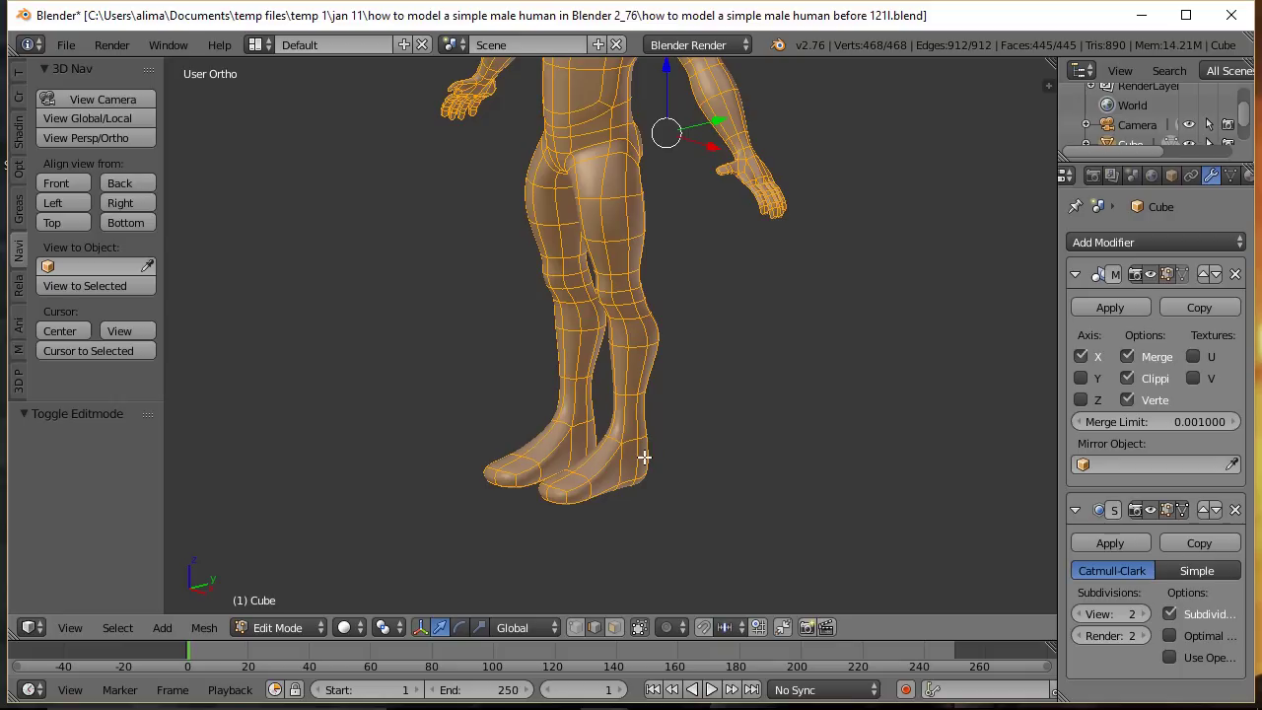
pyautogui.press('a')
pyautogui.press('ctrl')
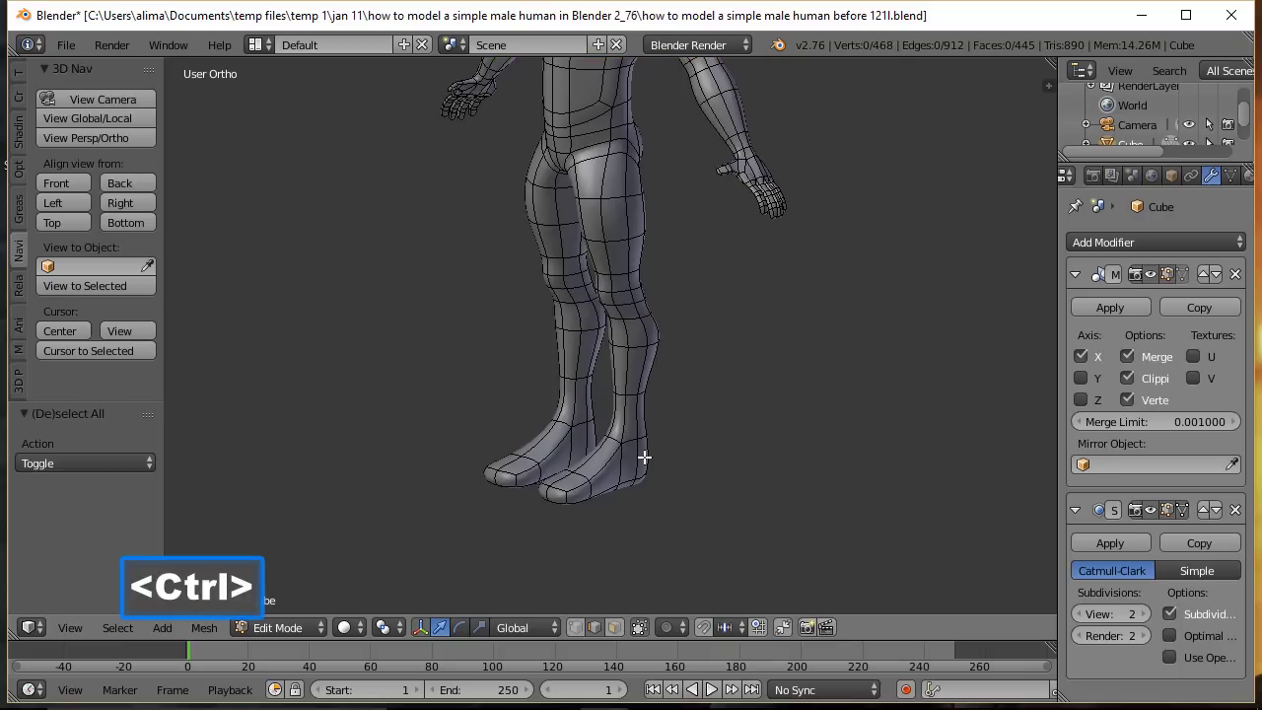
pyautogui.hotkey('ctrl', 'r')
pyautogui.click(644, 457)
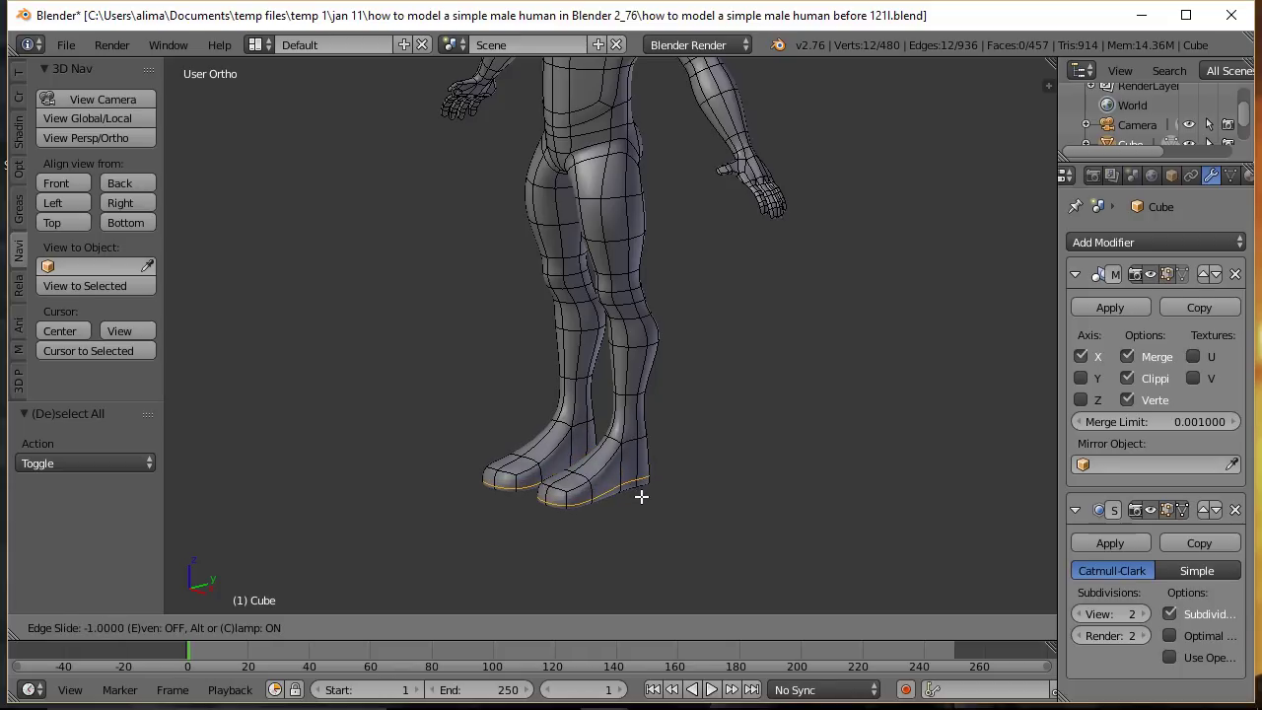
pyautogui.click(640, 497)
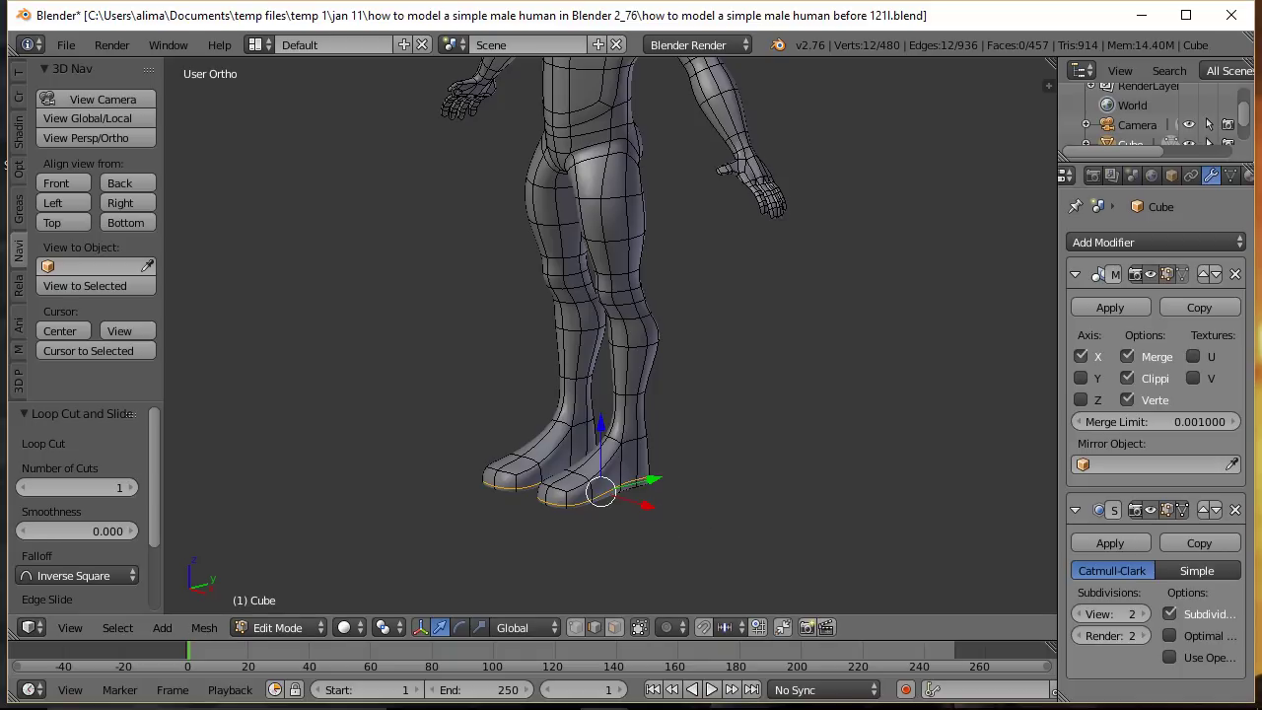
pyautogui.hotkey('ctrl', 'alt', 's')
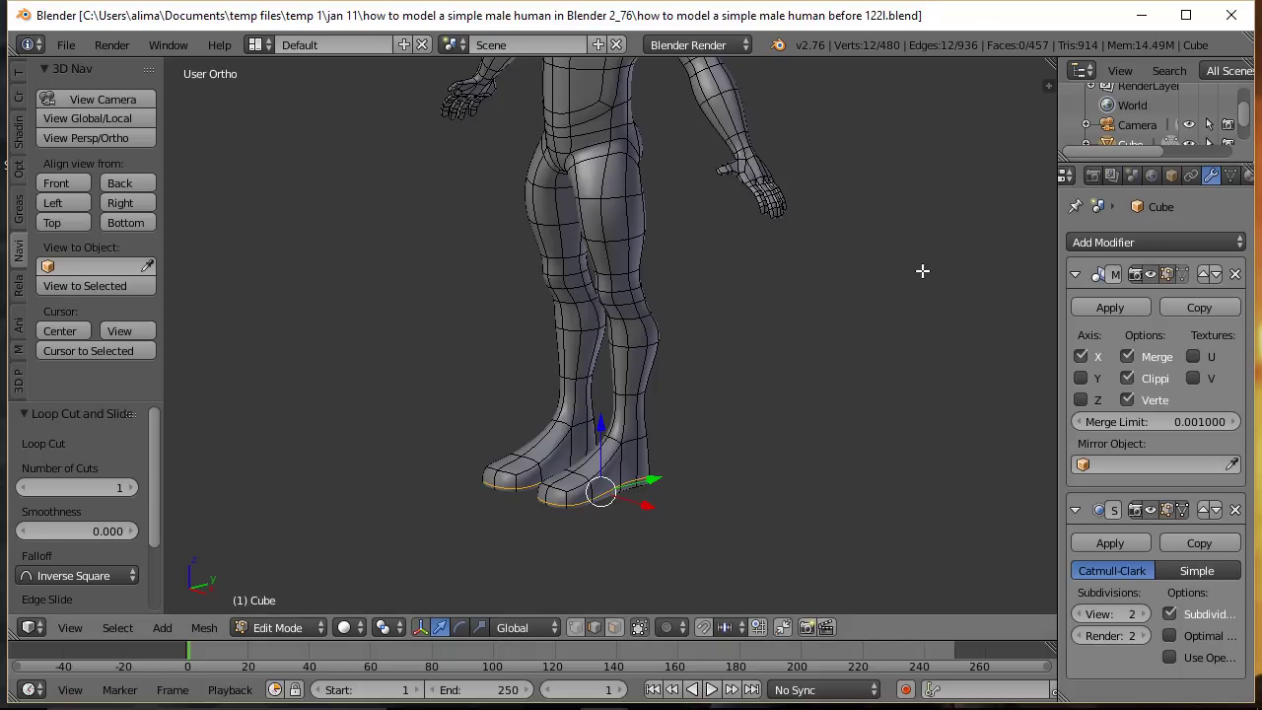
# Step: Deselect the mesh, switch the body to Sculpt Mode and sculpt the inner elbow with the Grab brush
pyautogui.press('a')
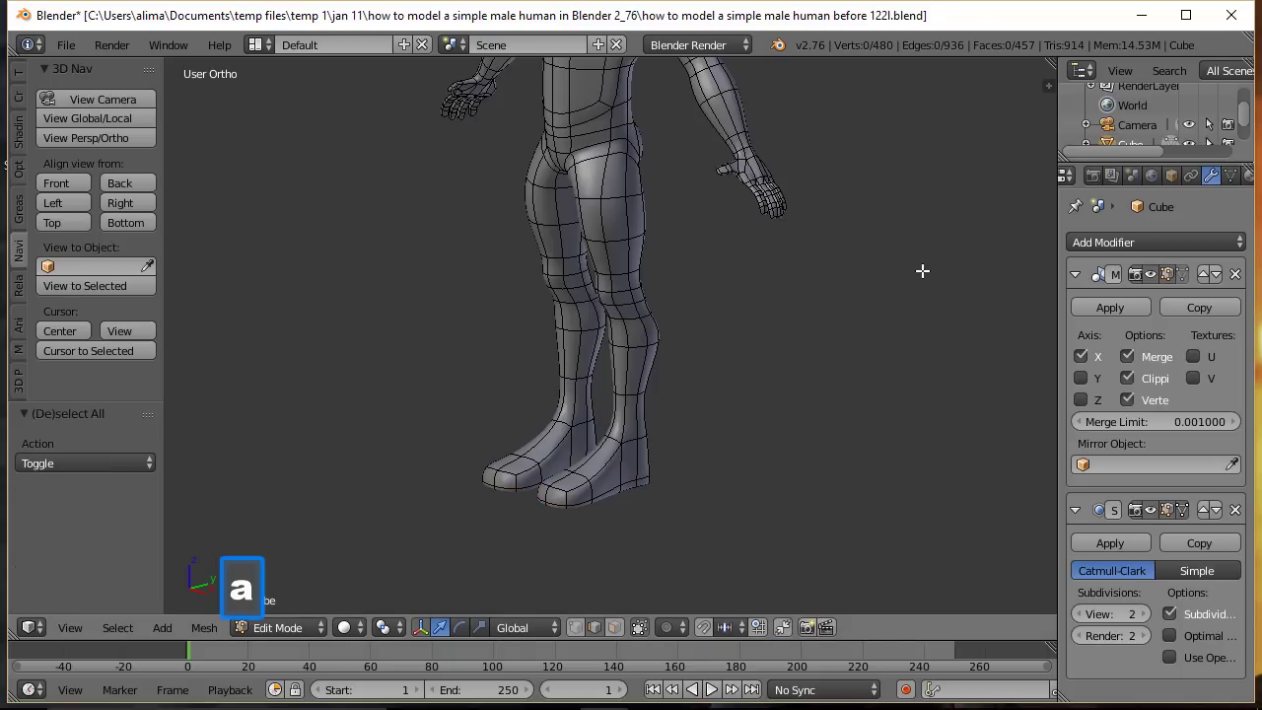
pyautogui.click(322, 628)
pyautogui.click(313, 562)
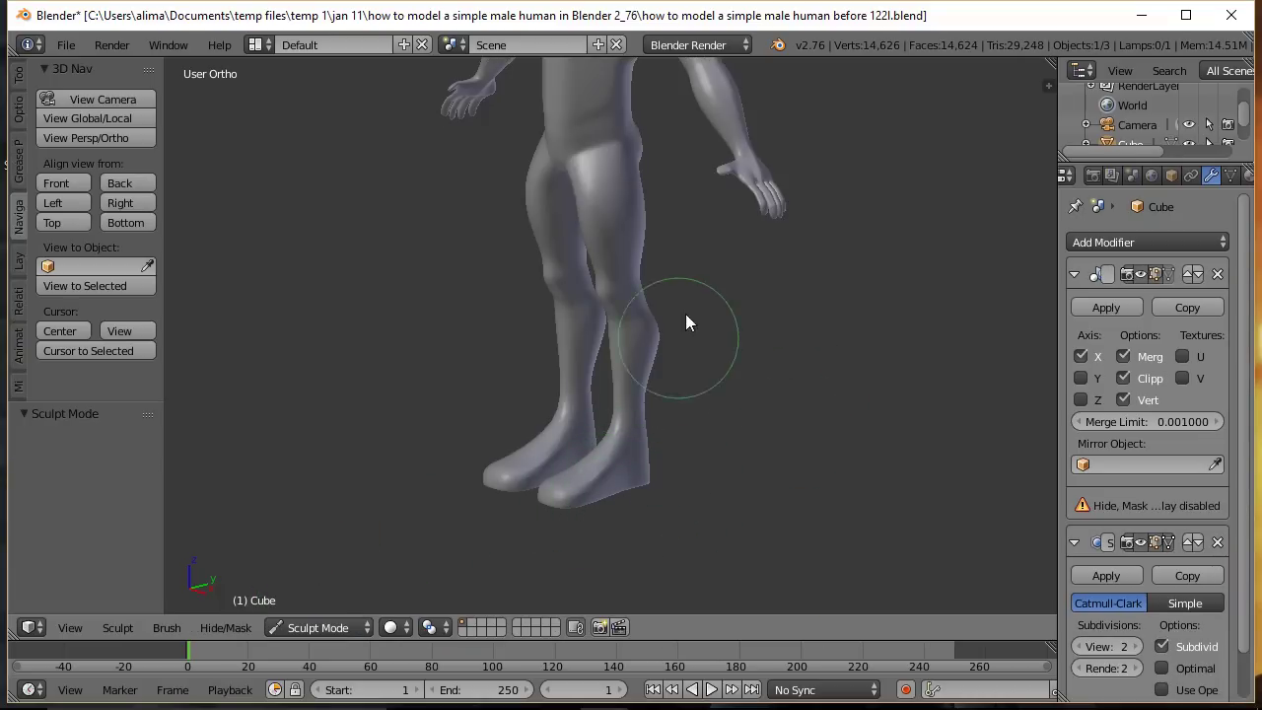
pyautogui.moveTo(644, 197); pyautogui.dragTo(654, 375, button='middle')
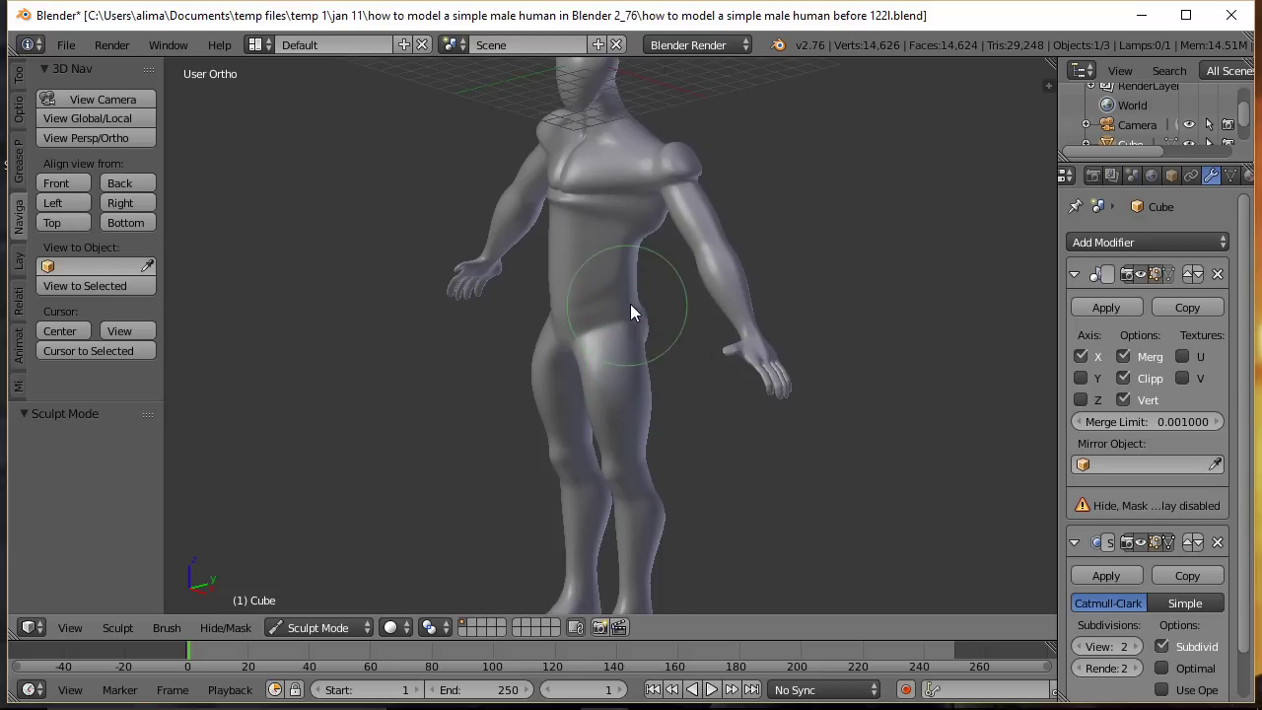
pyautogui.moveTo(611, 302); pyautogui.dragTo(708, 283, button='middle')
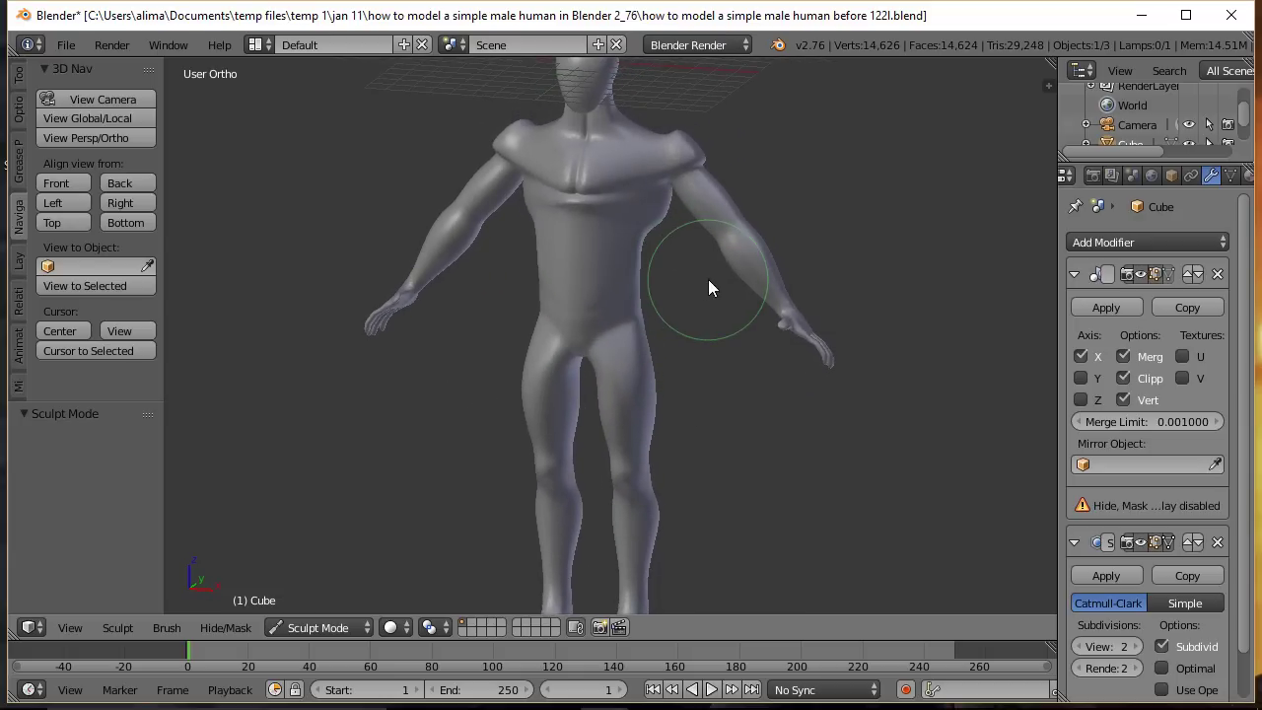
pyautogui.scroll(2, 703, 270)
pyautogui.scroll(1, 703, 270)
pyautogui.moveTo(728, 217)
pyautogui.mouseDown(button='middle')
pyautogui.moveTo(648, 308)
pyautogui.moveTo(519, 394)
pyautogui.mouseUp(button='middle')
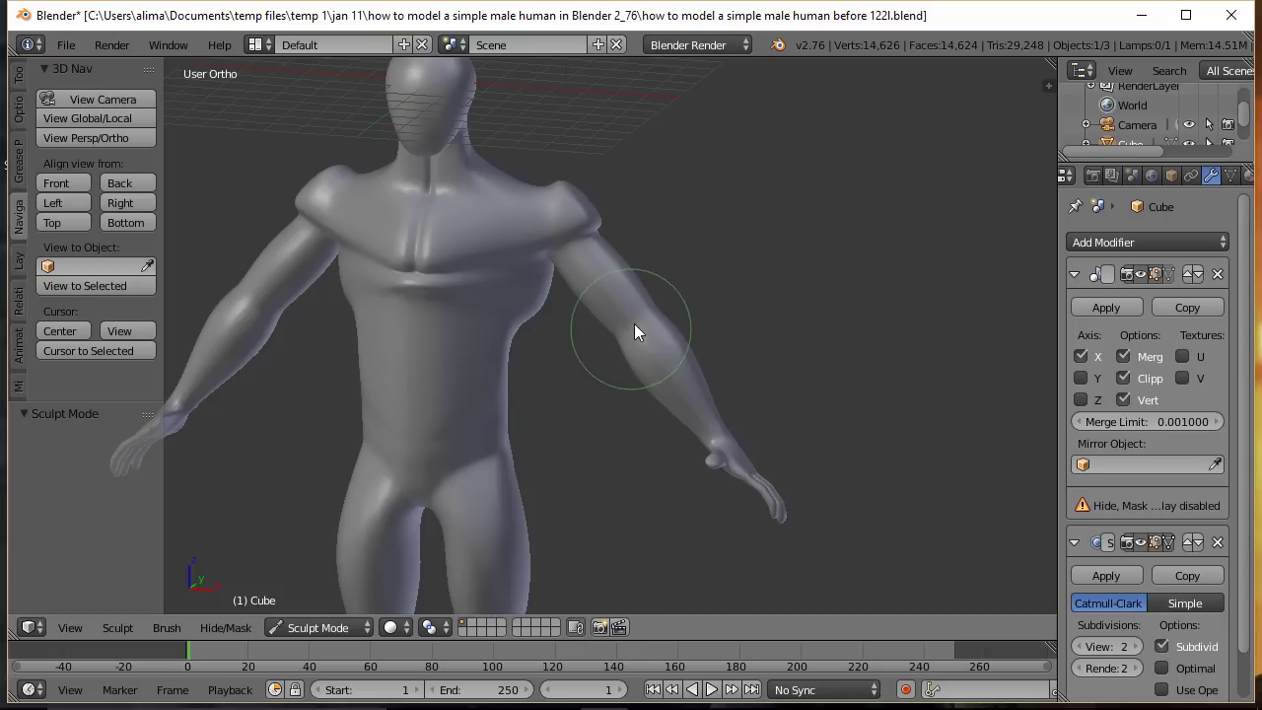
pyautogui.moveTo(633, 329); pyautogui.dragTo(571, 422)
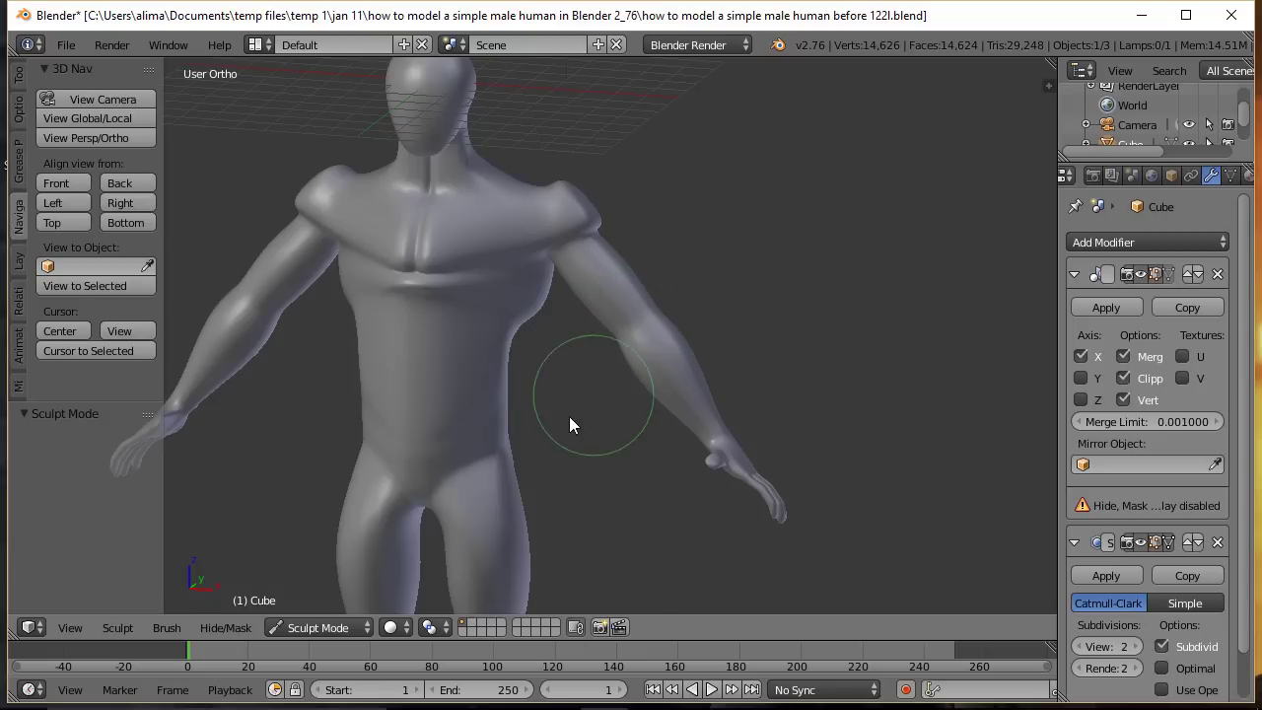
# Step: Return the body to Edit Mode and save the file as version 123
pyautogui.click(361, 625)
pyautogui.click(355, 581)
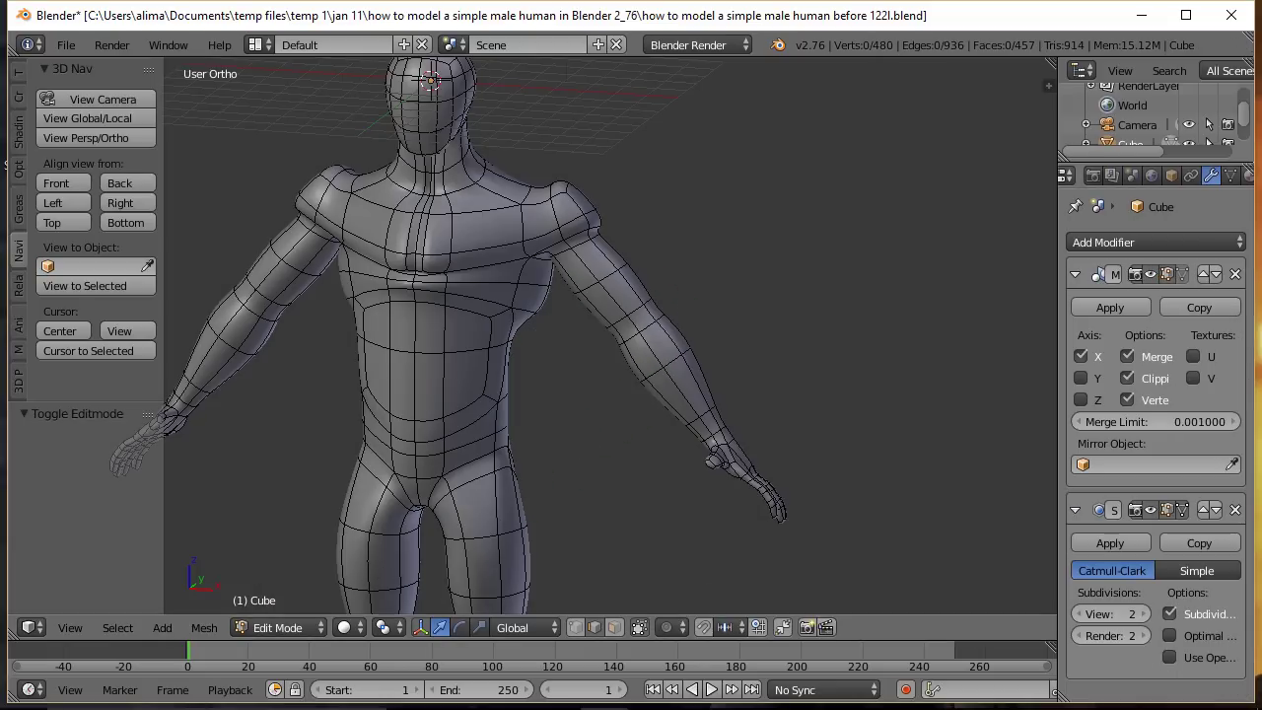
pyautogui.hotkey('ctrl', 'shift', 's')
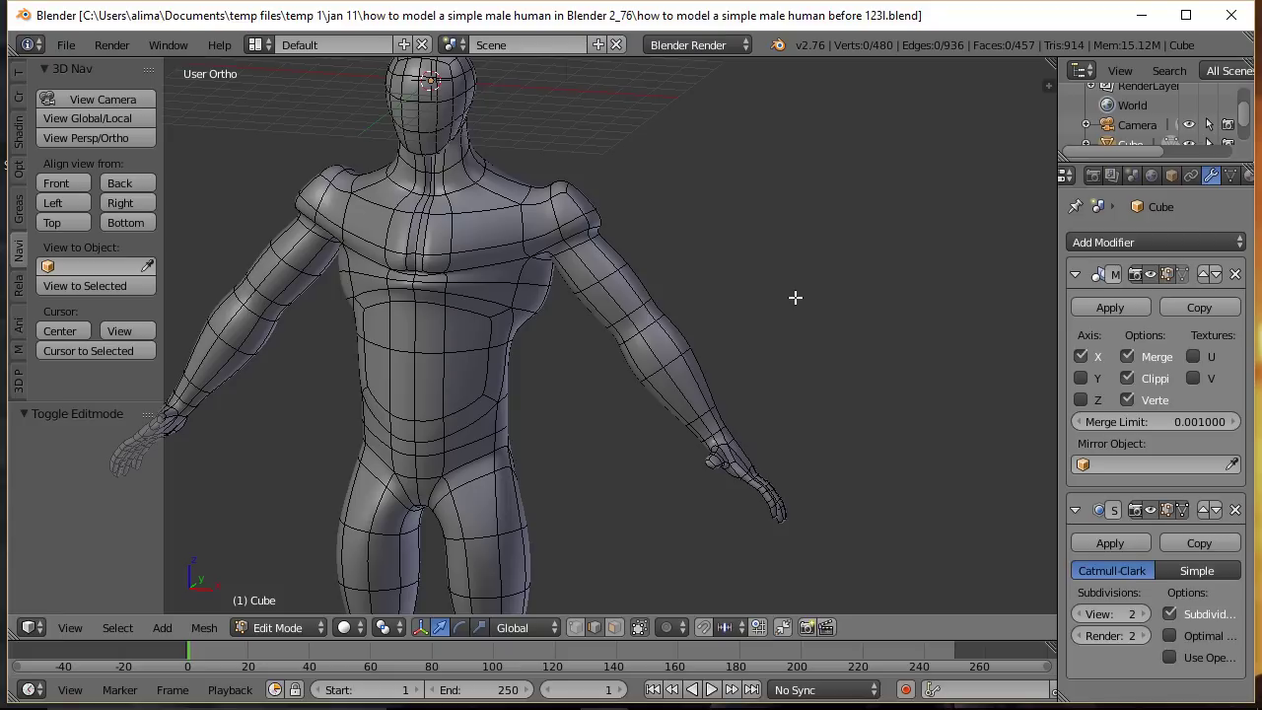
# Step: Hide the Subdivision Surface effect in the viewport and, in vertex select mode, reposition the inner elbow vertex, finishing with a 0.073 move along Z
pyautogui.click(1149, 513)
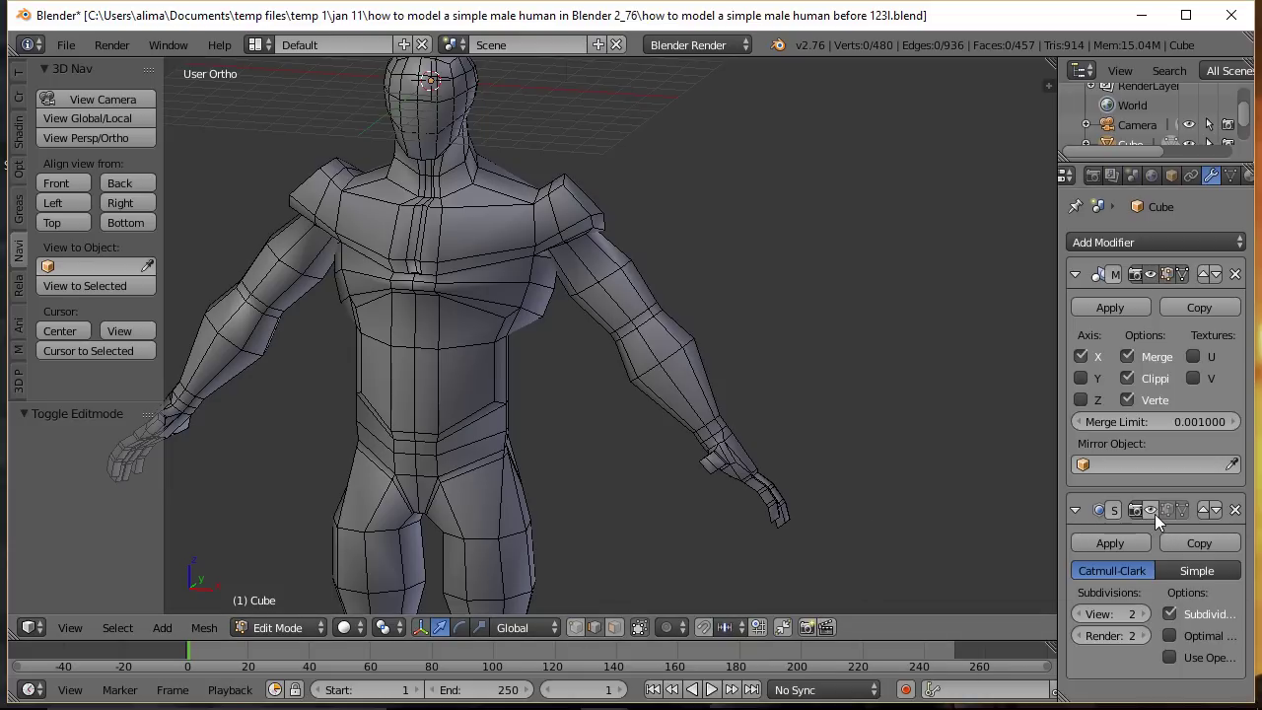
pyautogui.click(576, 627)
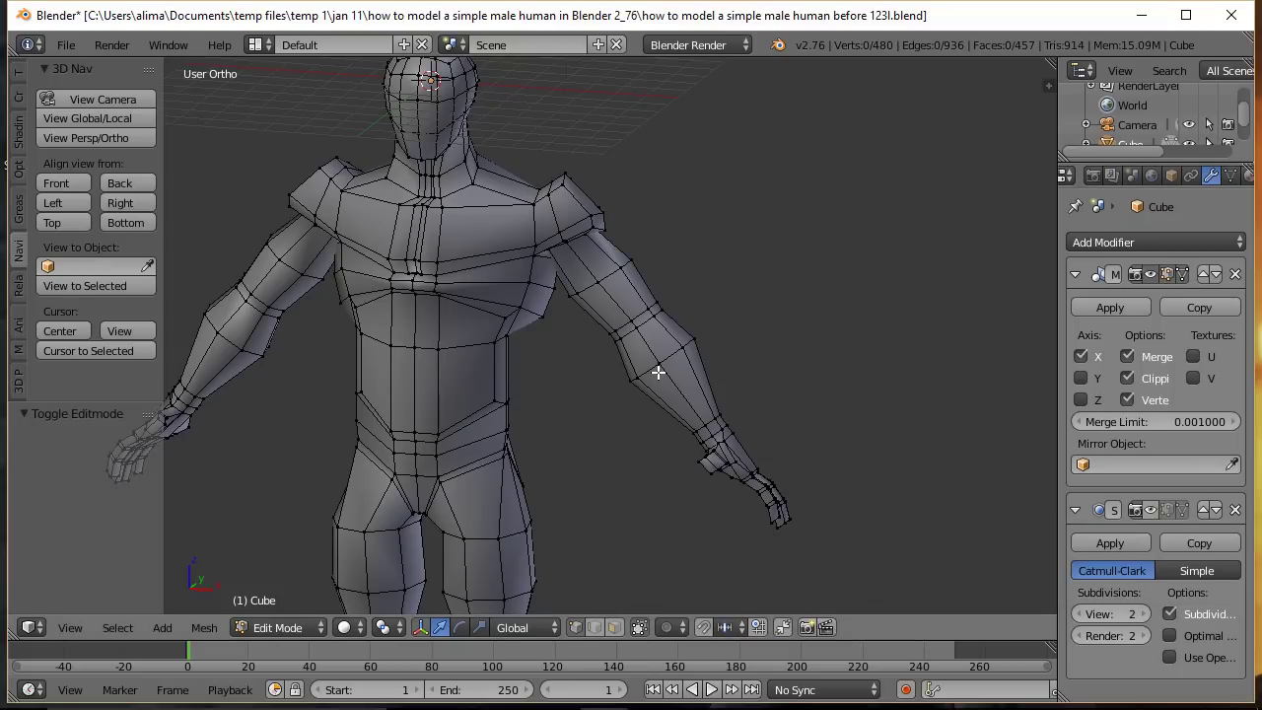
pyautogui.scroll(3, 658, 372)
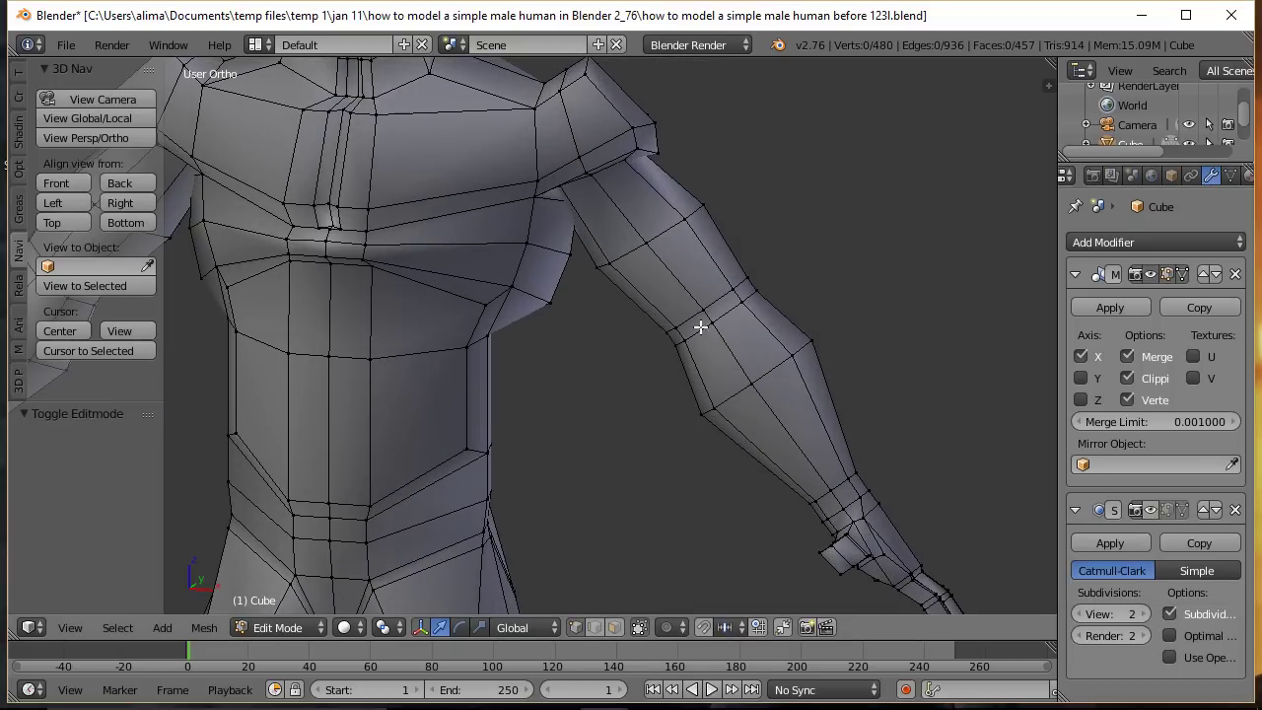
pyautogui.rightClick(702, 309)
pyautogui.moveTo(707, 242); pyautogui.dragTo(746, 287)
pyautogui.moveTo(776, 327); pyautogui.dragTo(780, 325)
pyautogui.moveTo(707, 268); pyautogui.dragTo(710, 259)
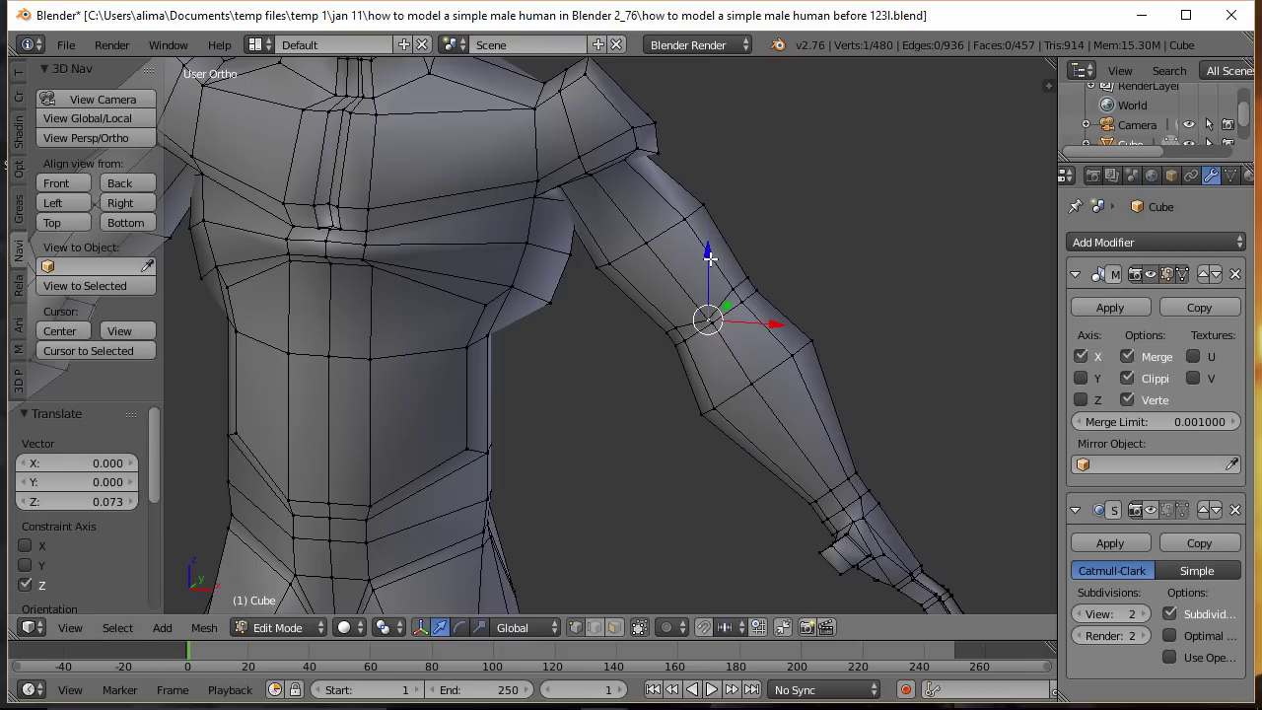
# Step: Show the Subdivision Surface effect in the viewport again, check the arm in Sculpt Mode, and return to Edit Mode
pyautogui.click(296, 628)
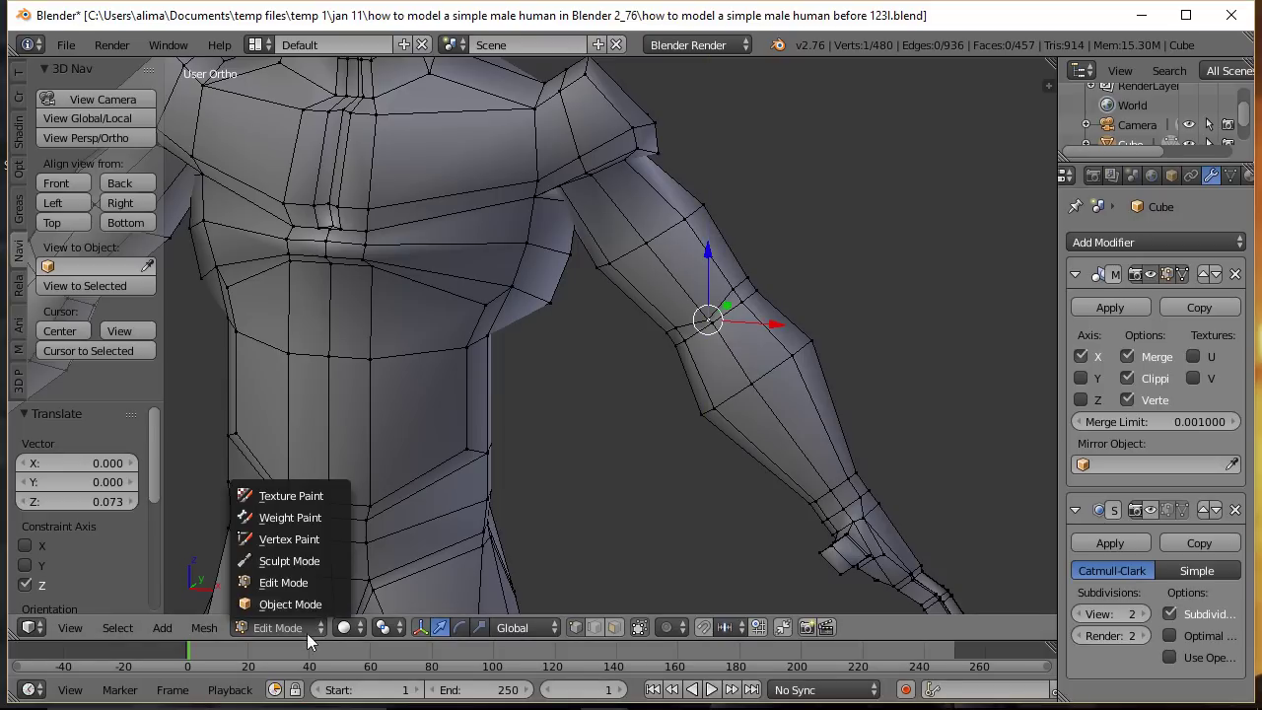
pyautogui.click(323, 561)
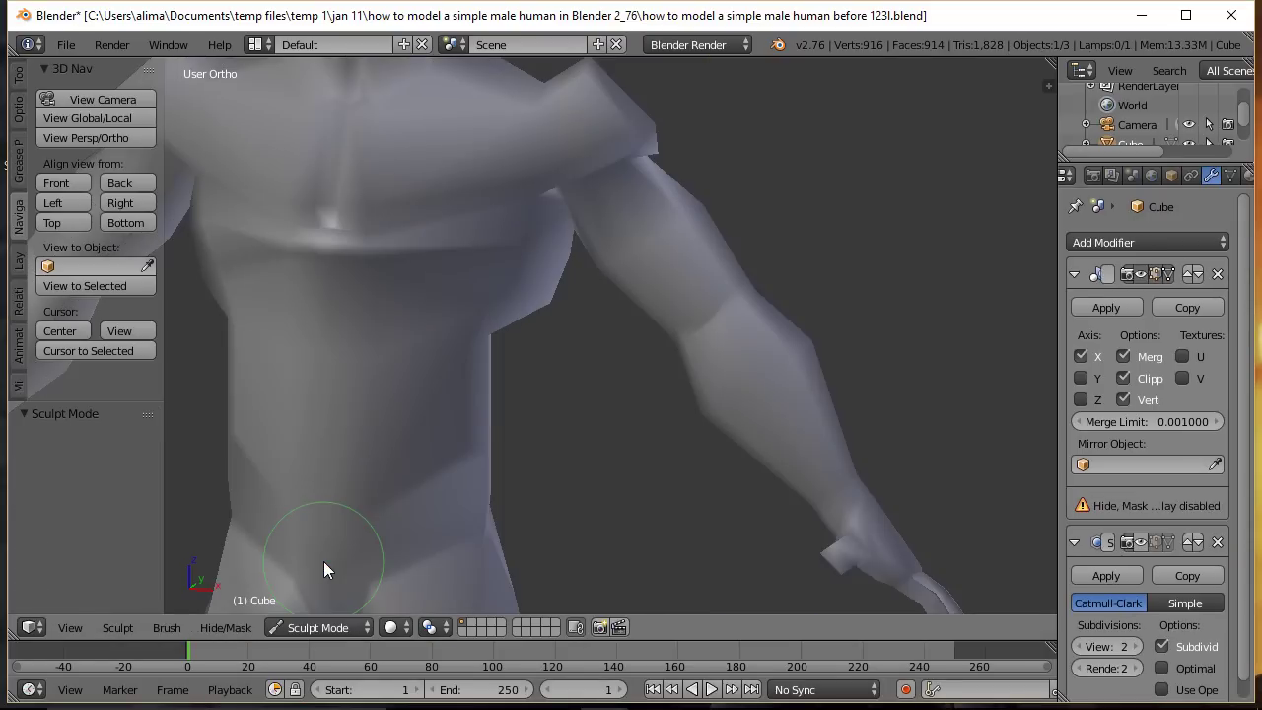
pyautogui.click(1140, 542)
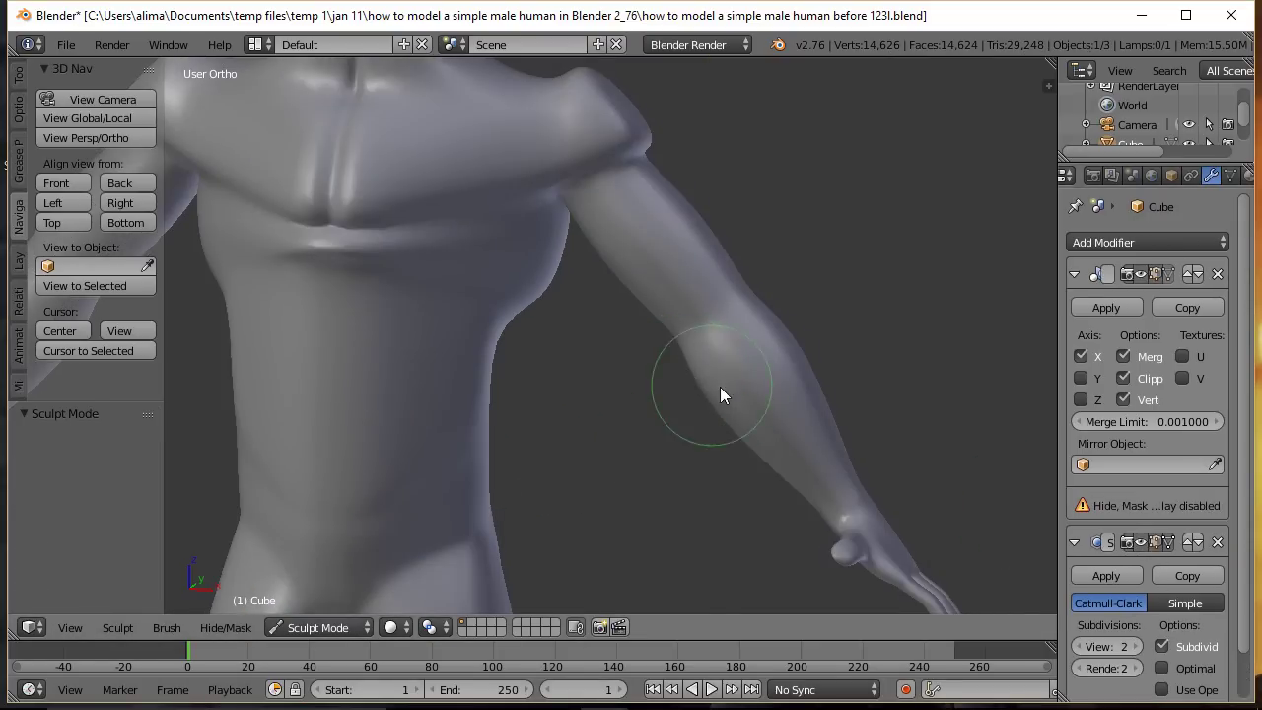
pyautogui.click(342, 626)
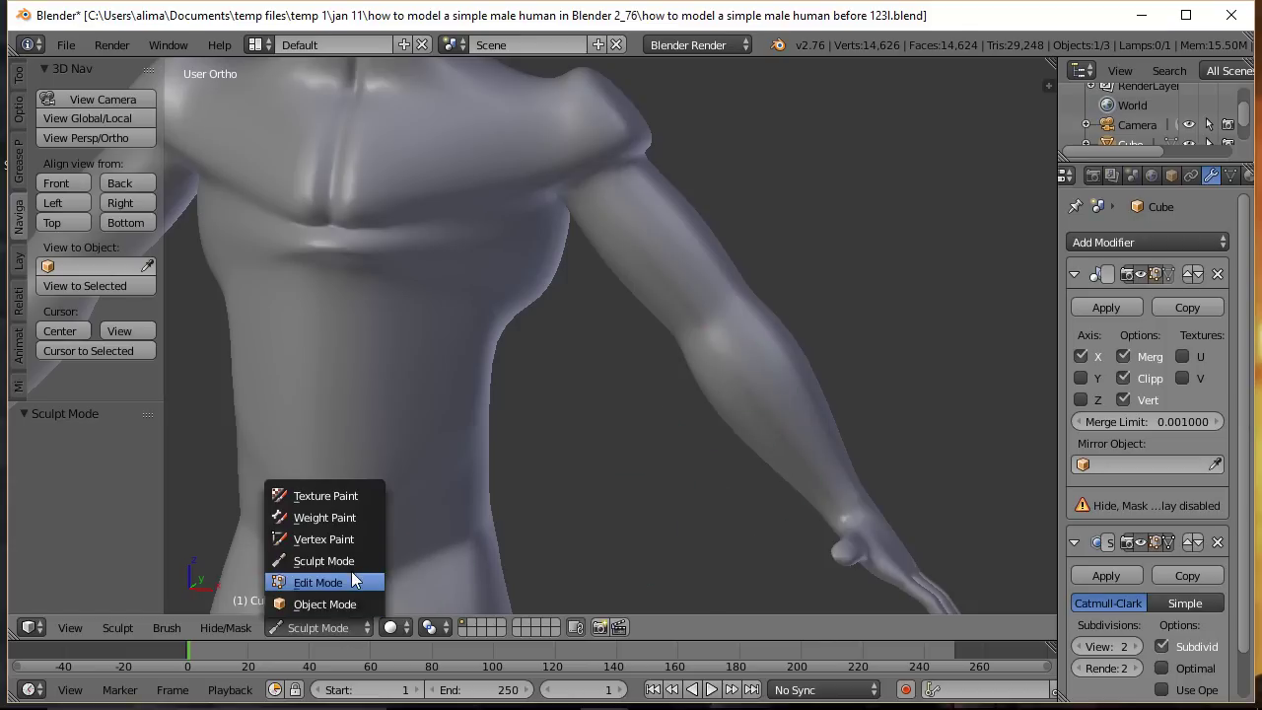
pyautogui.click(350, 569)
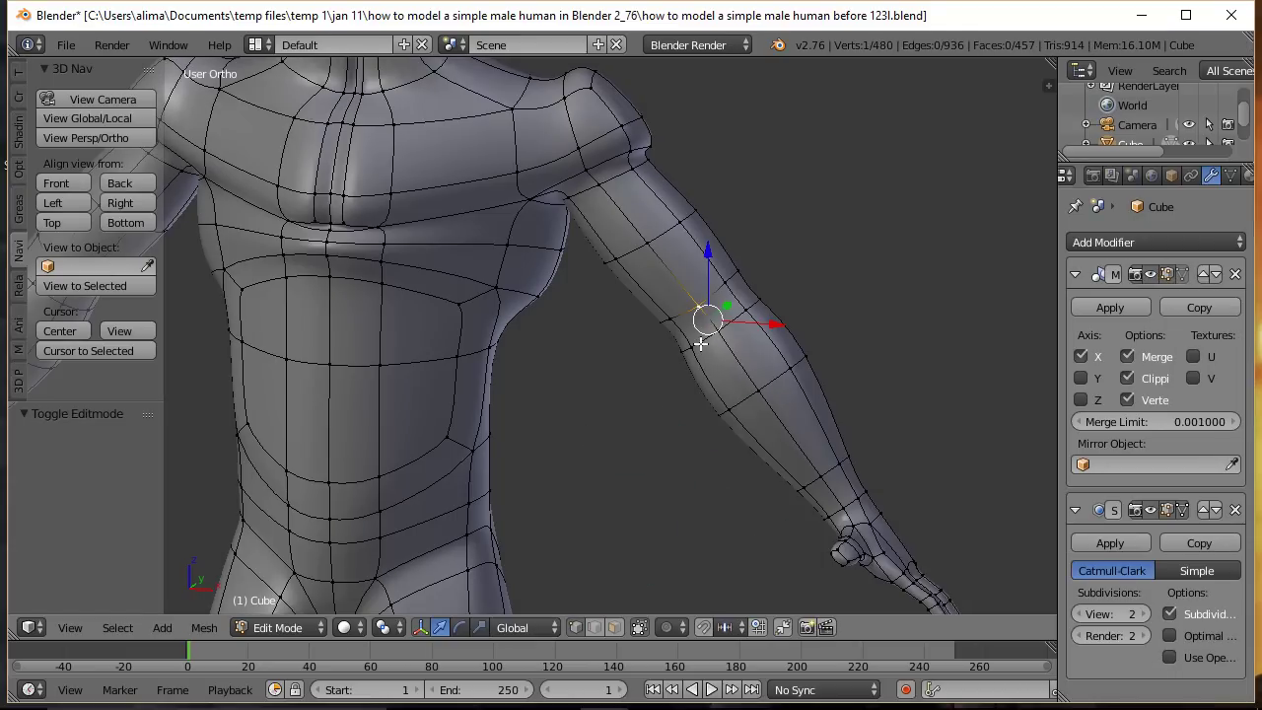
# Step: Select the edge loop around the elbow and edge-slide it toward the upper arm by a factor of 1.000
pyautogui.keyDown('alt'); pyautogui.rightClick(700, 342); pyautogui.keyUp('alt')
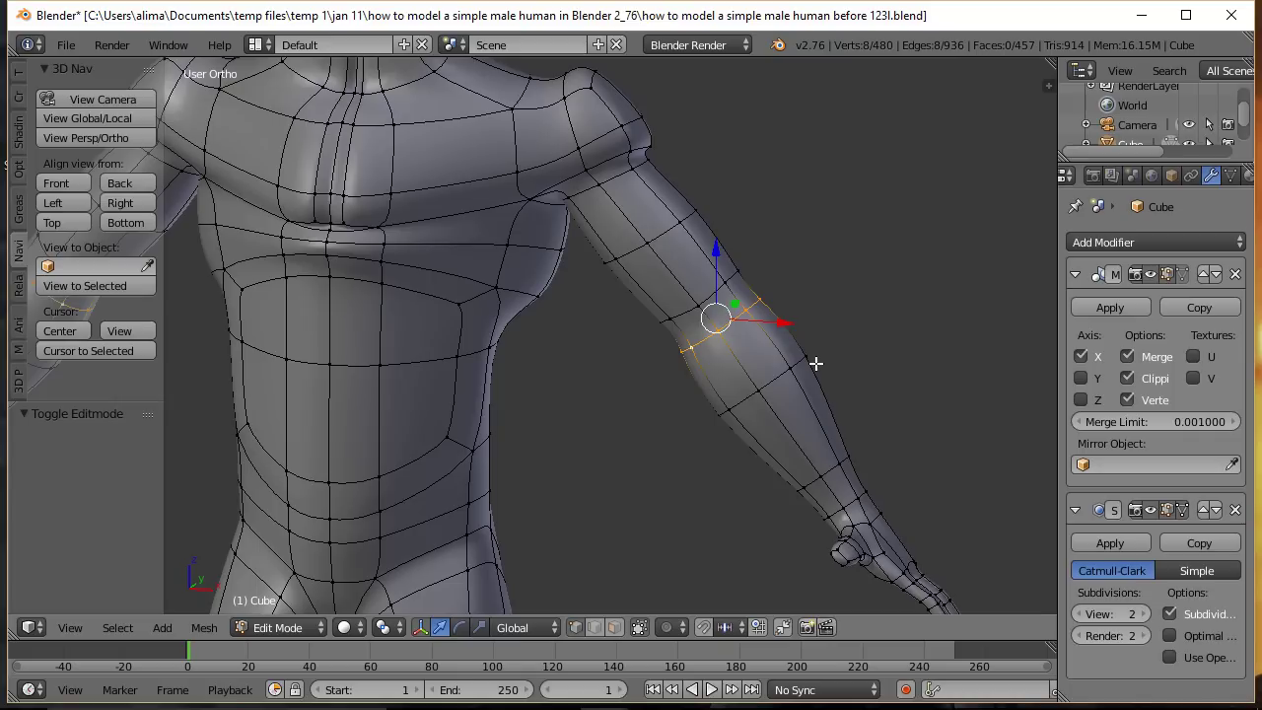
pyautogui.press('g')
pyautogui.press('g')
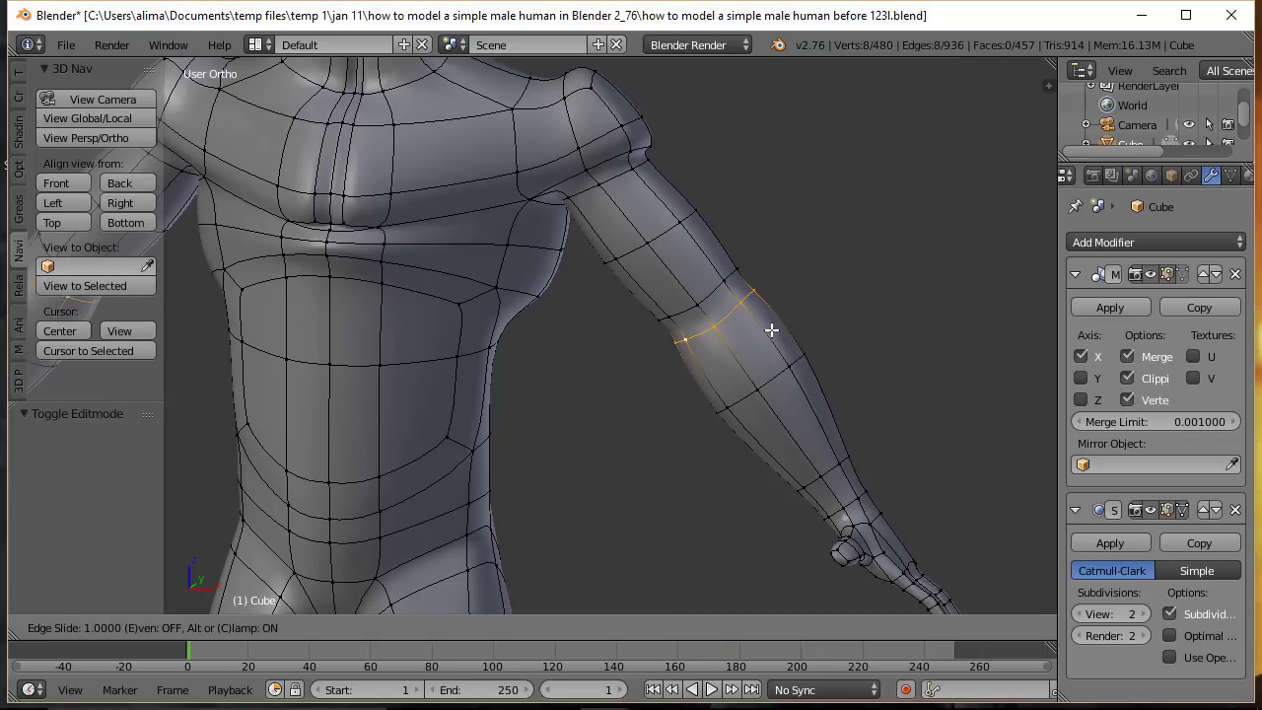
pyautogui.click(738, 300)
# Step: Switch to Sculpt Mode, shape the inner elbow with the Grab brush, and save the file as version 124
pyautogui.moveTo(766, 358)
pyautogui.mouseDown(button='middle')
pyautogui.moveTo(819, 345)
pyautogui.moveTo(794, 333)
pyautogui.moveTo(631, 417)
pyautogui.mouseUp(button='middle')
pyautogui.click(308, 625)
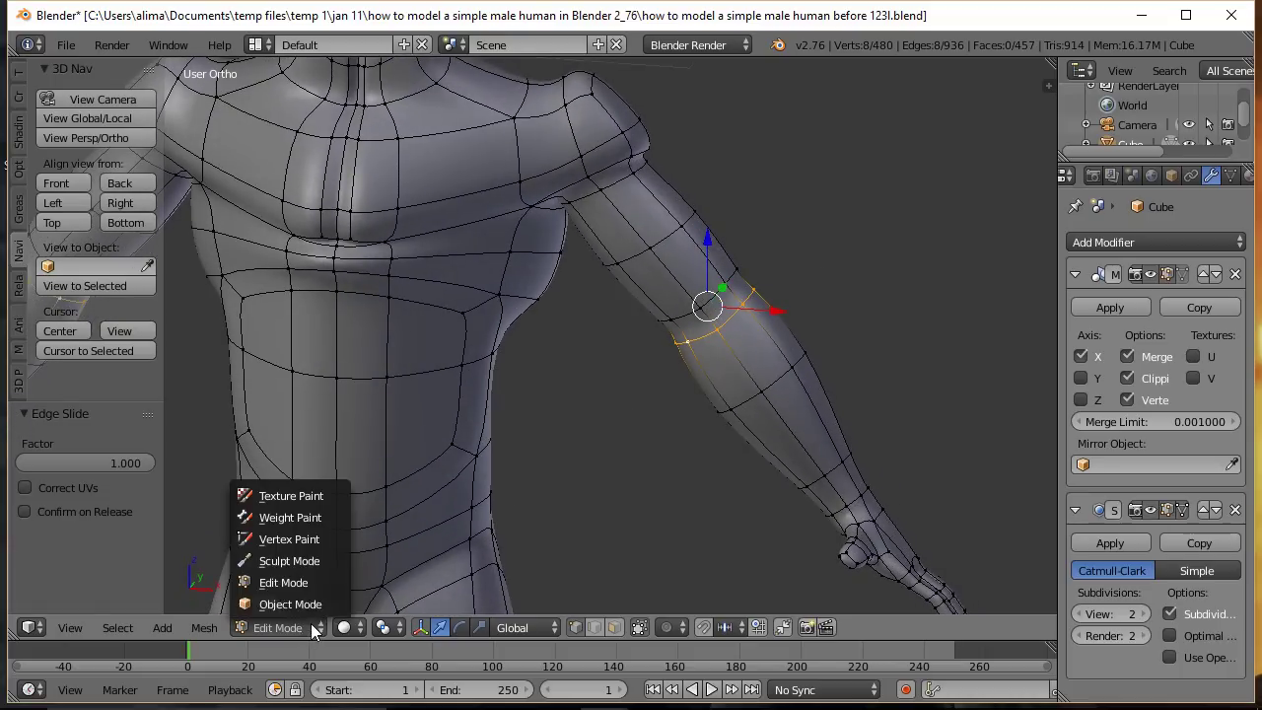
pyautogui.click(314, 560)
pyautogui.moveTo(700, 459); pyautogui.dragTo(705, 352, button='middle')
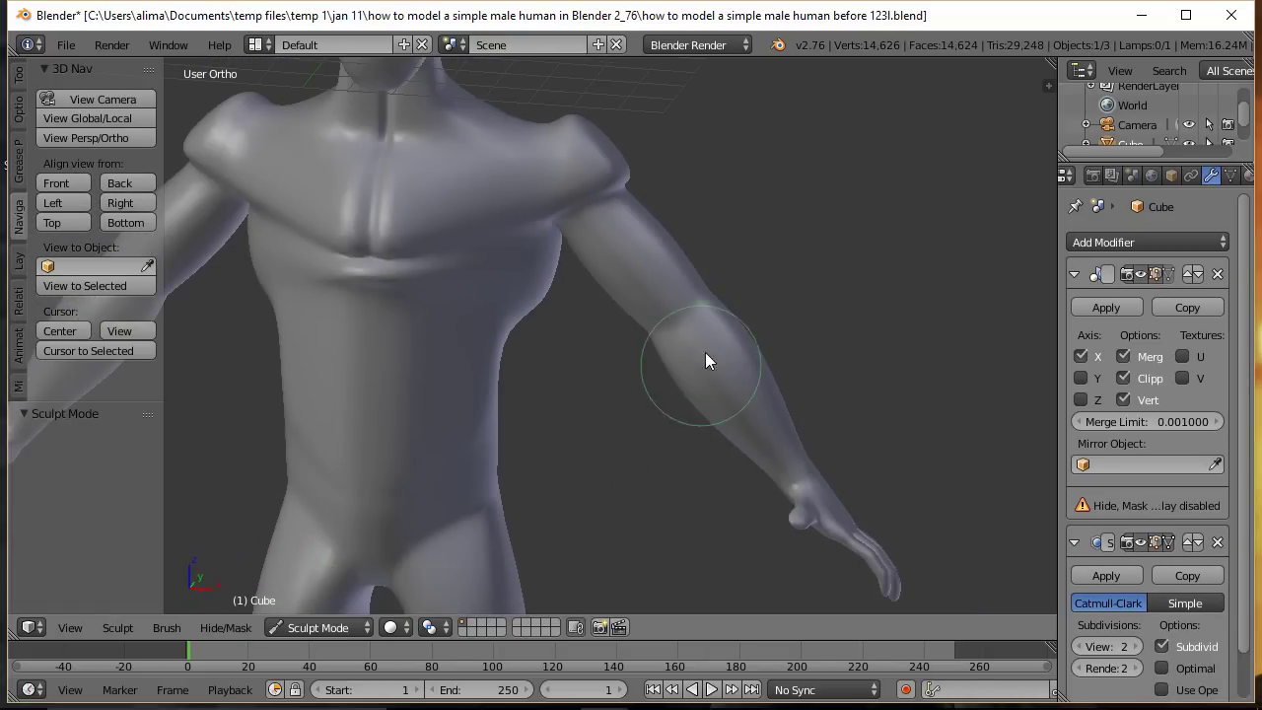
pyautogui.moveTo(683, 339)
pyautogui.mouseDown()
pyautogui.moveTo(688, 311)
pyautogui.moveTo(704, 324)
pyautogui.moveTo(627, 340)
pyautogui.moveTo(682, 326)
pyautogui.mouseUp()
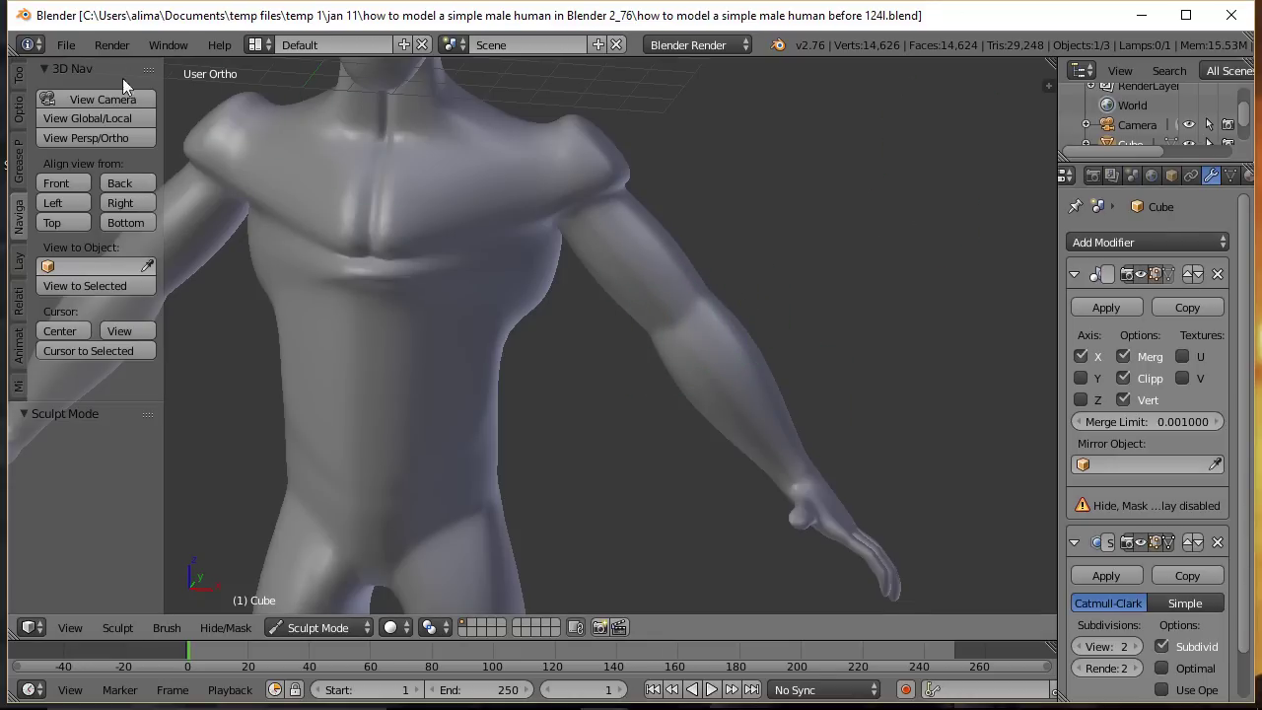
# Step: Choose the Crease brush, sculpt a crease across the inner elbow, and save the file as version 125
pyautogui.click(18, 83)
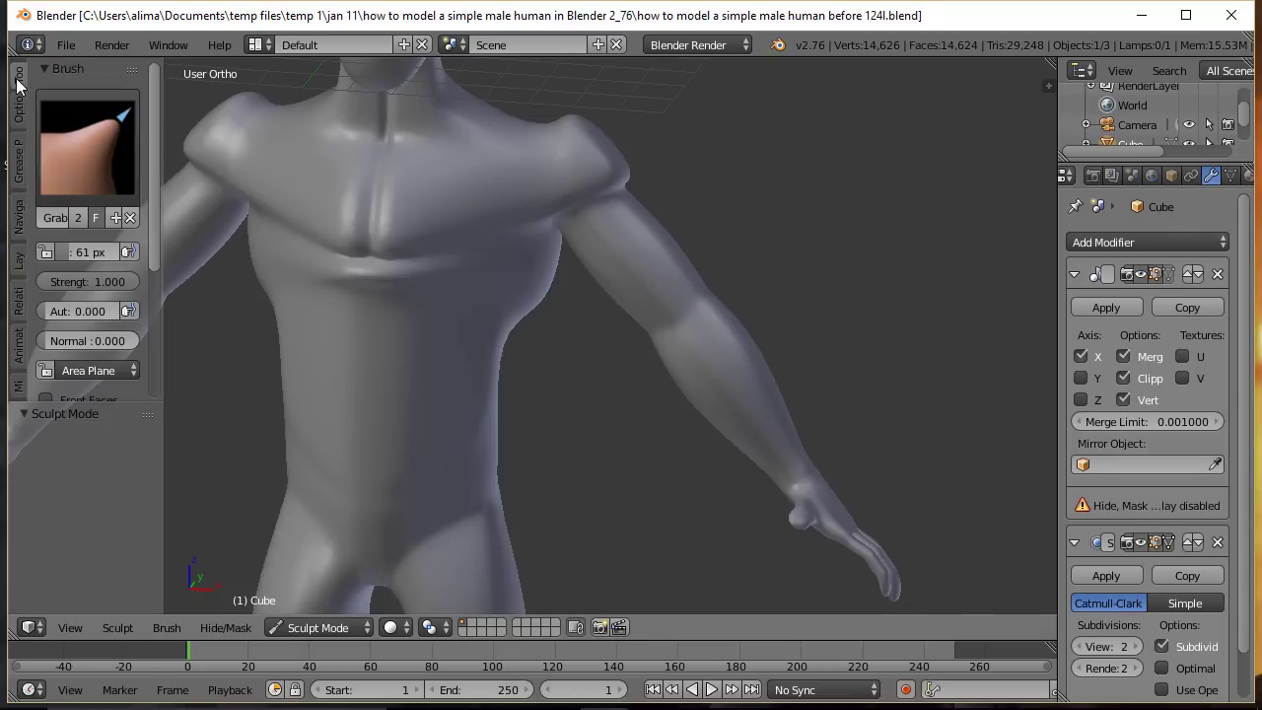
pyautogui.click(93, 156)
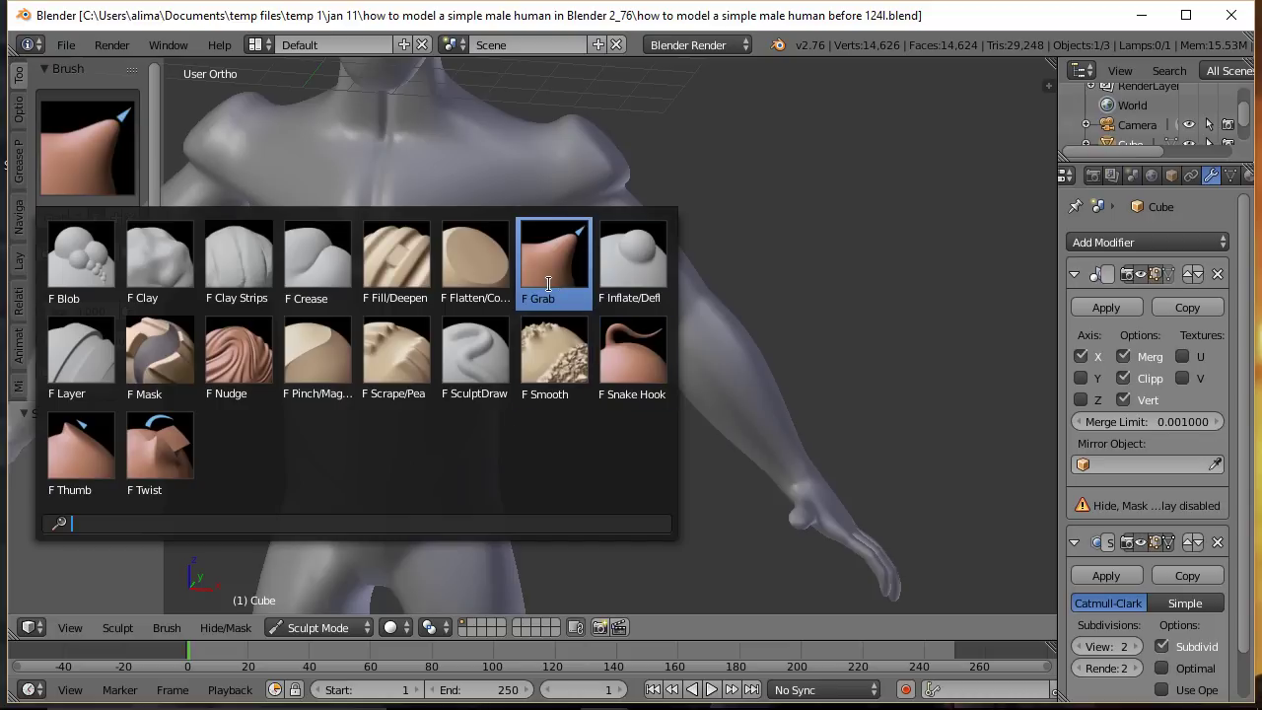
pyautogui.click(321, 264)
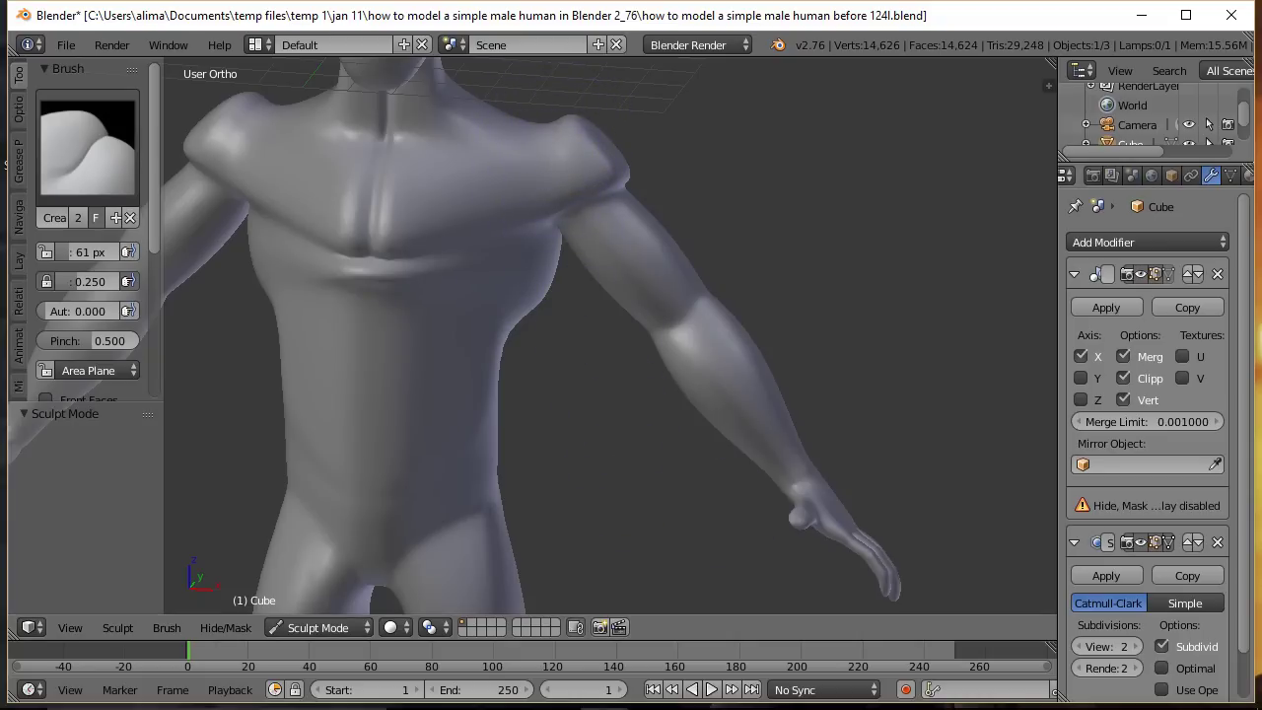
pyautogui.hotkey('ctrl', 'shift', 's')
pyautogui.press('KP_Add')
pyautogui.press('Return')
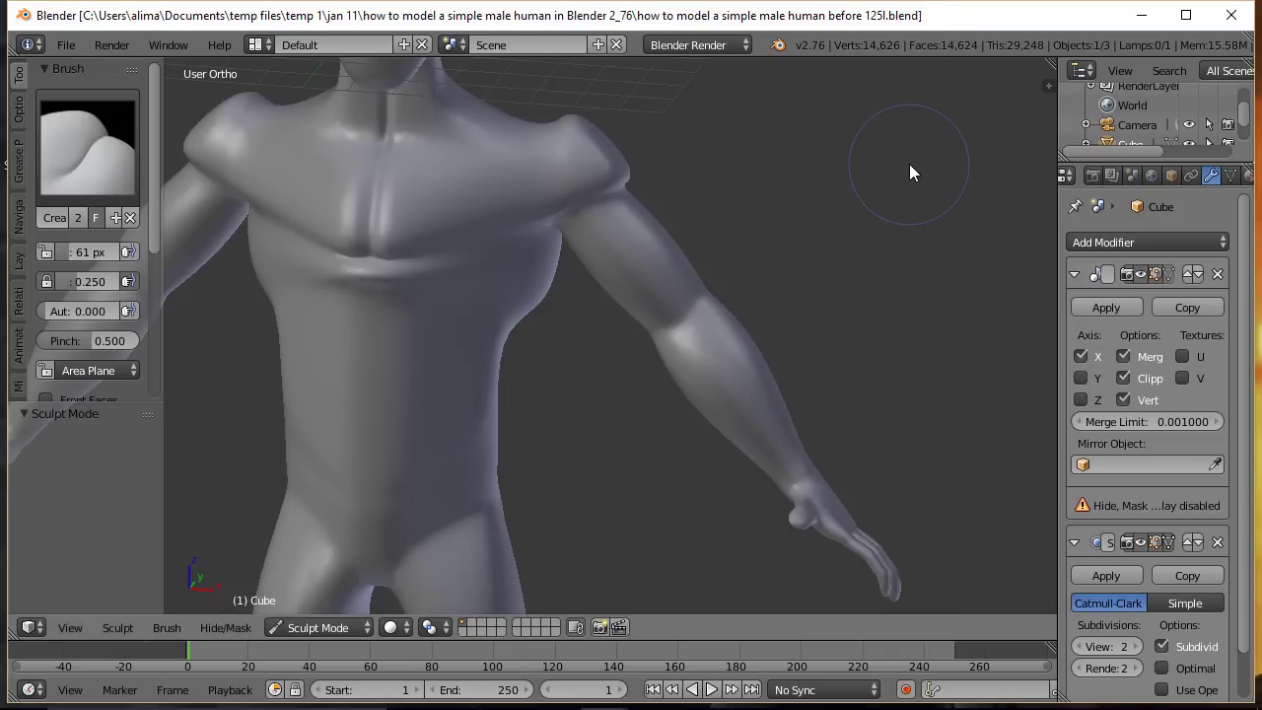
# Step: In Edit Mode with edge selection, move the two edges at the front of the shoulder by -1.046 along X
pyautogui.click(365, 629)
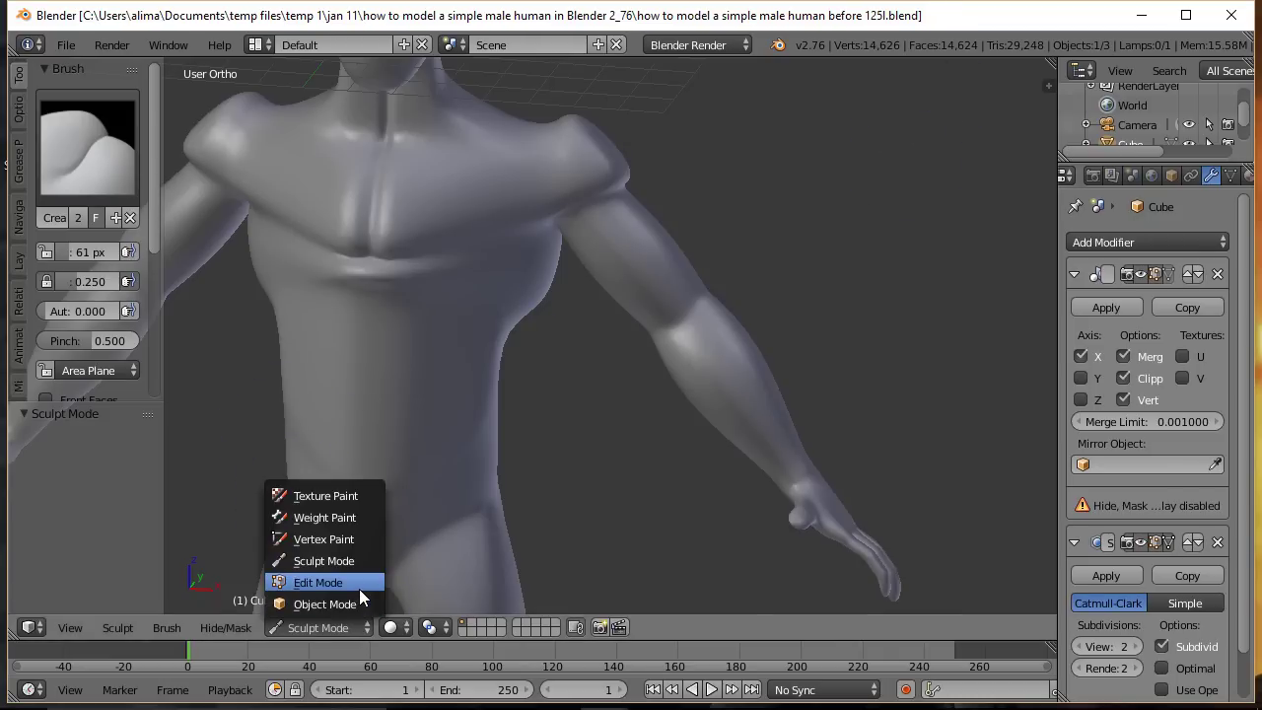
pyautogui.click(359, 589)
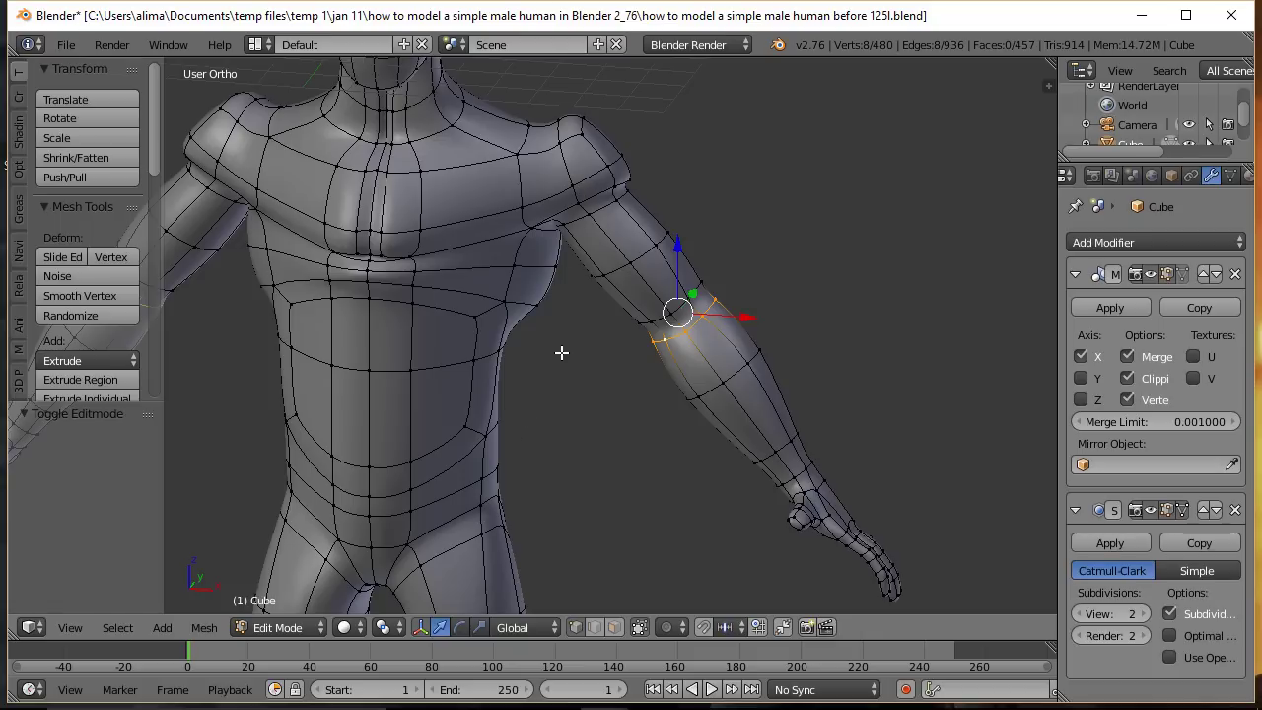
pyautogui.click(595, 627)
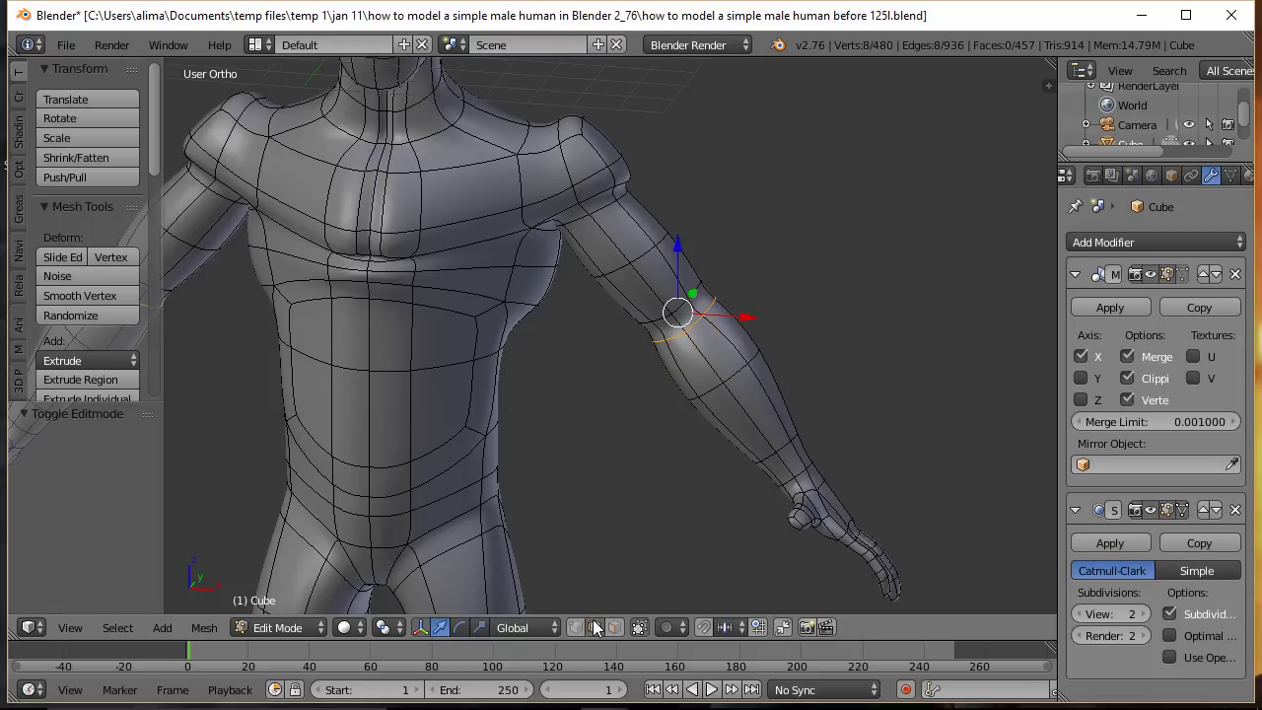
pyautogui.rightClick(576, 193)
pyautogui.keyDown('shift'); pyautogui.rightClick(564, 164); pyautogui.keyUp('shift')
pyautogui.moveTo(627, 180); pyautogui.dragTo(580, 193)
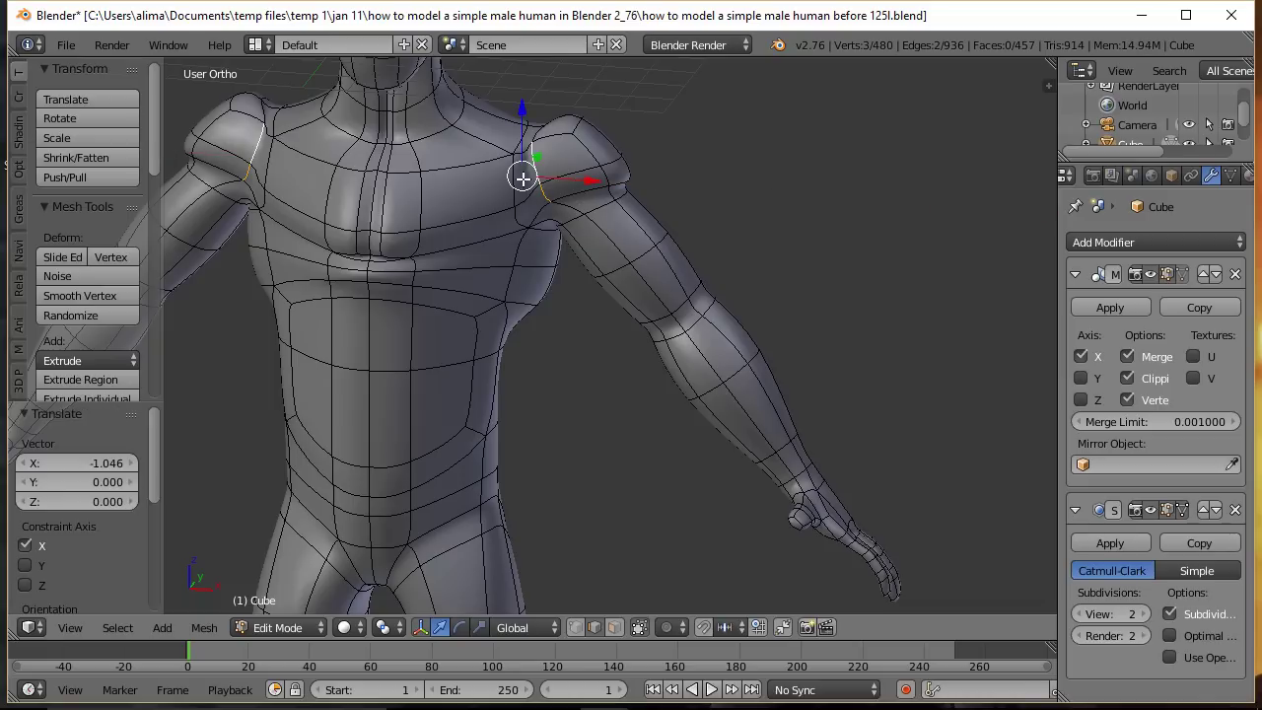
# Step: Select the two edges at the back of the shoulder and move them by -0.501 along X
pyautogui.moveTo(687, 170); pyautogui.dragTo(300, 179, button='middle')
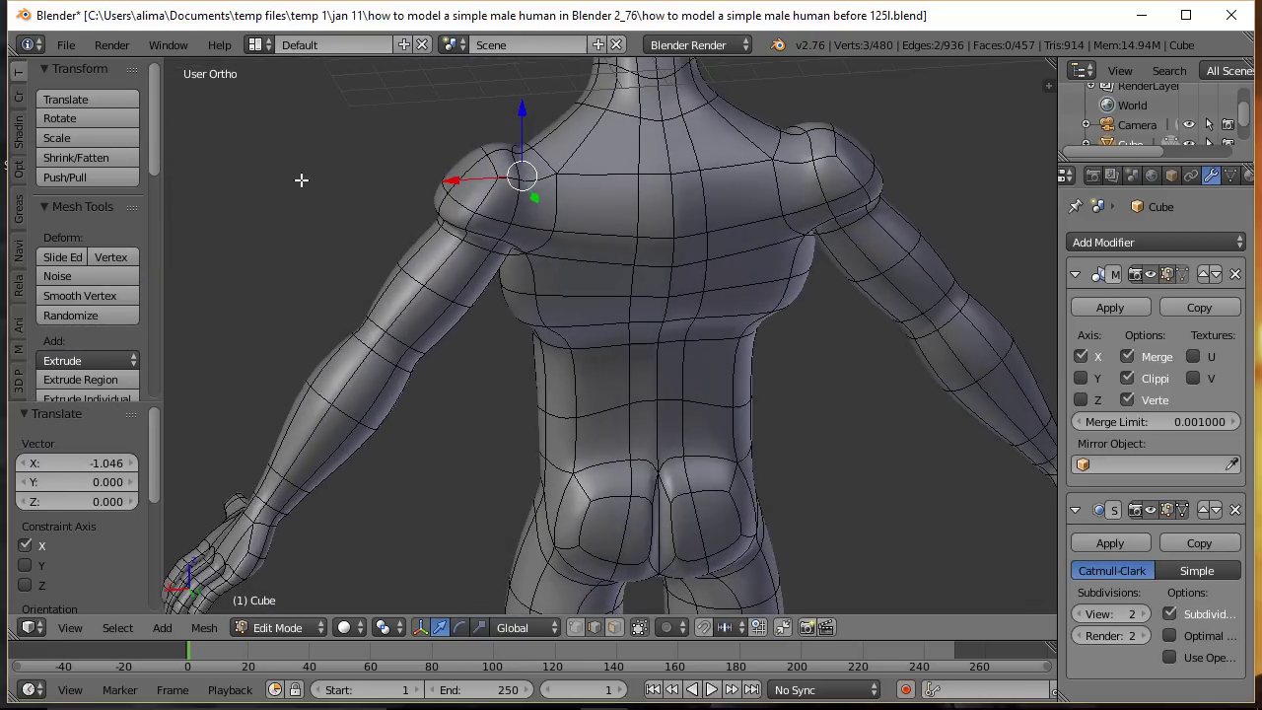
pyautogui.press('a')
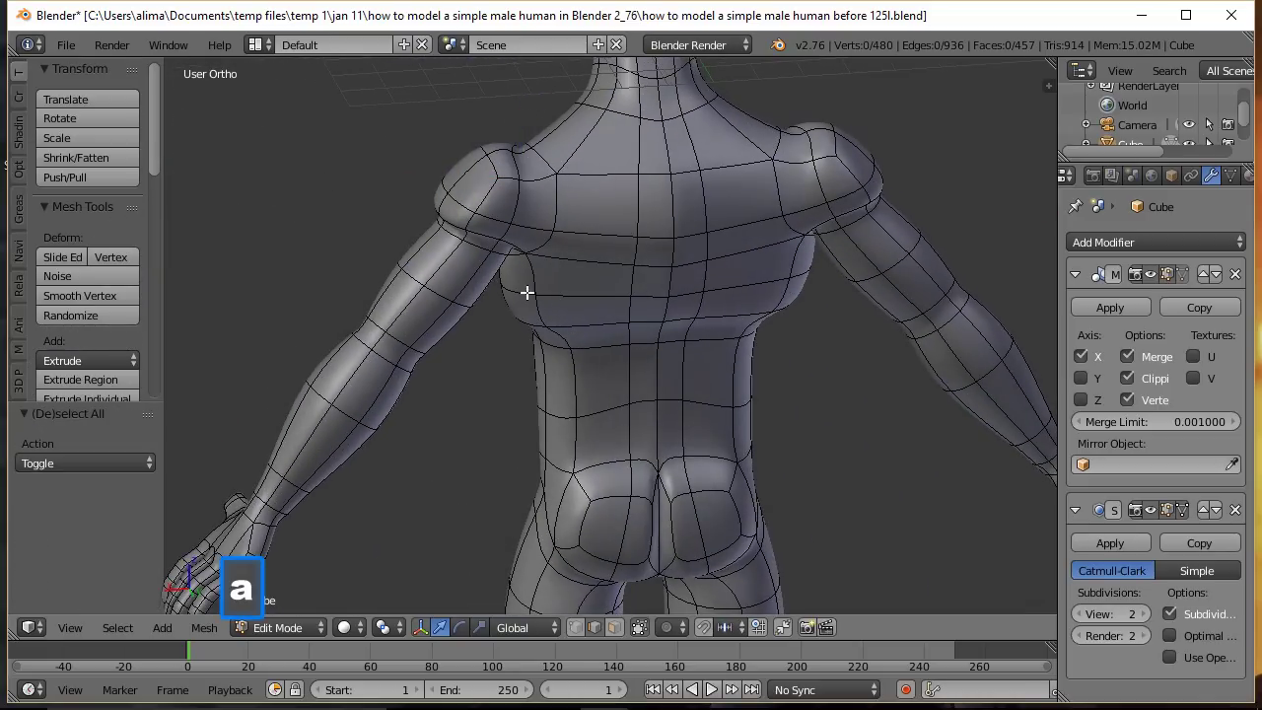
pyautogui.rightClick(516, 168)
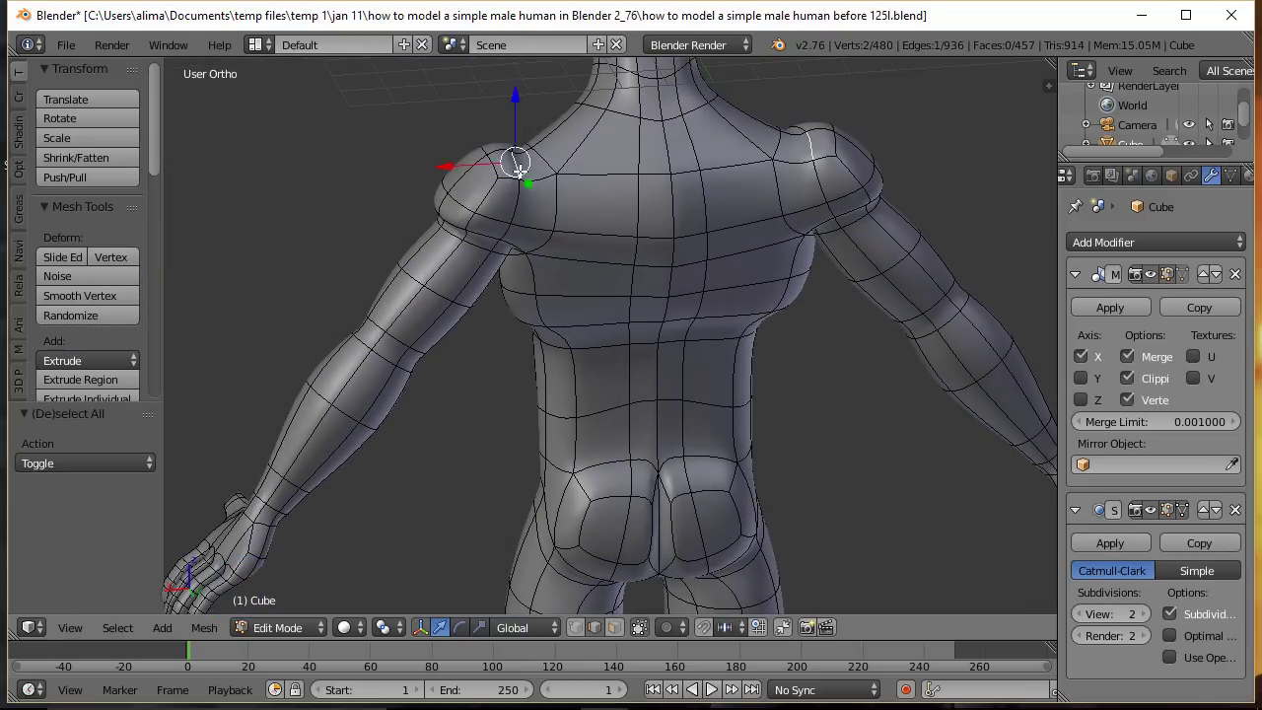
pyautogui.keyDown('shift'); pyautogui.rightClick(520, 202); pyautogui.keyUp('shift')
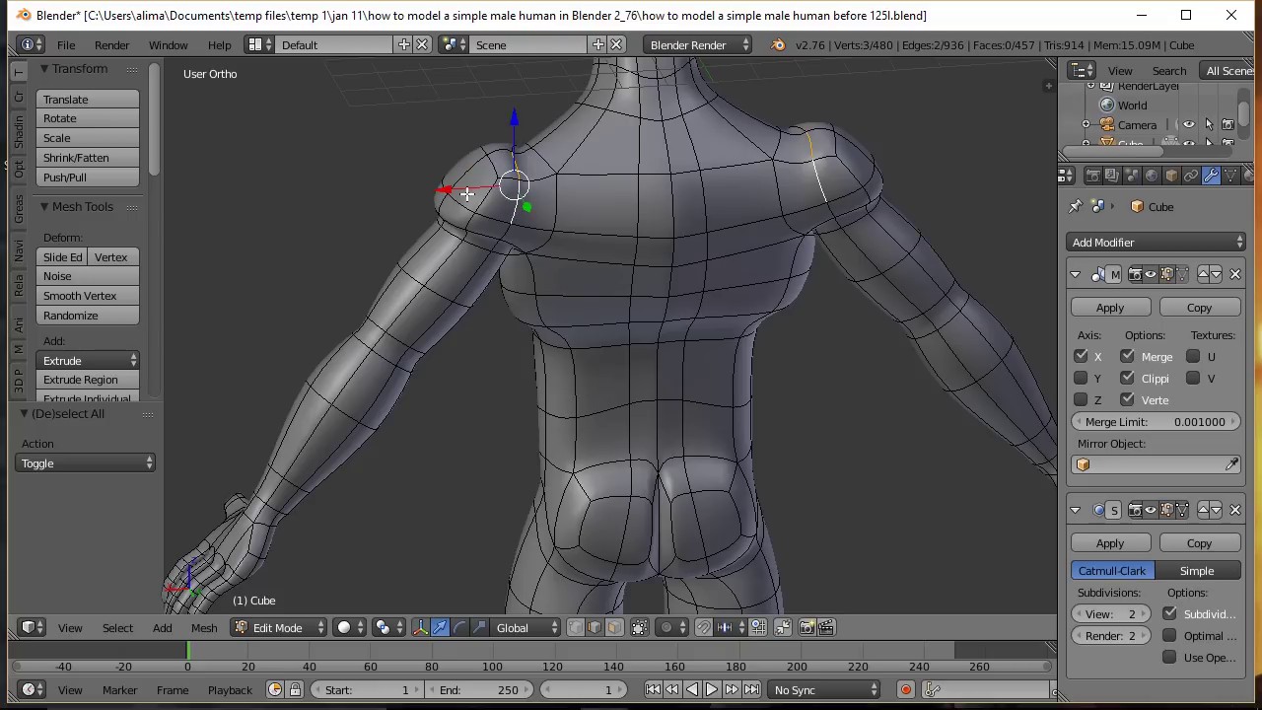
pyautogui.press('g')
pyautogui.press('x')
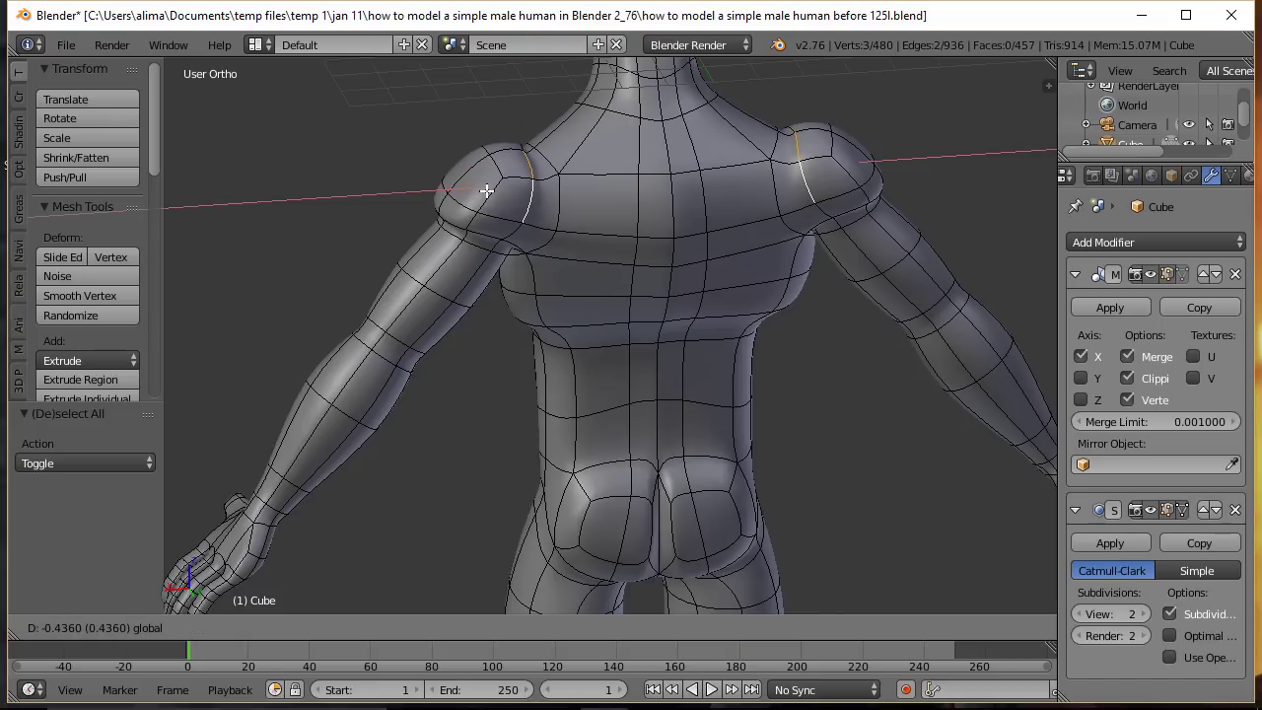
pyautogui.click(490, 190)
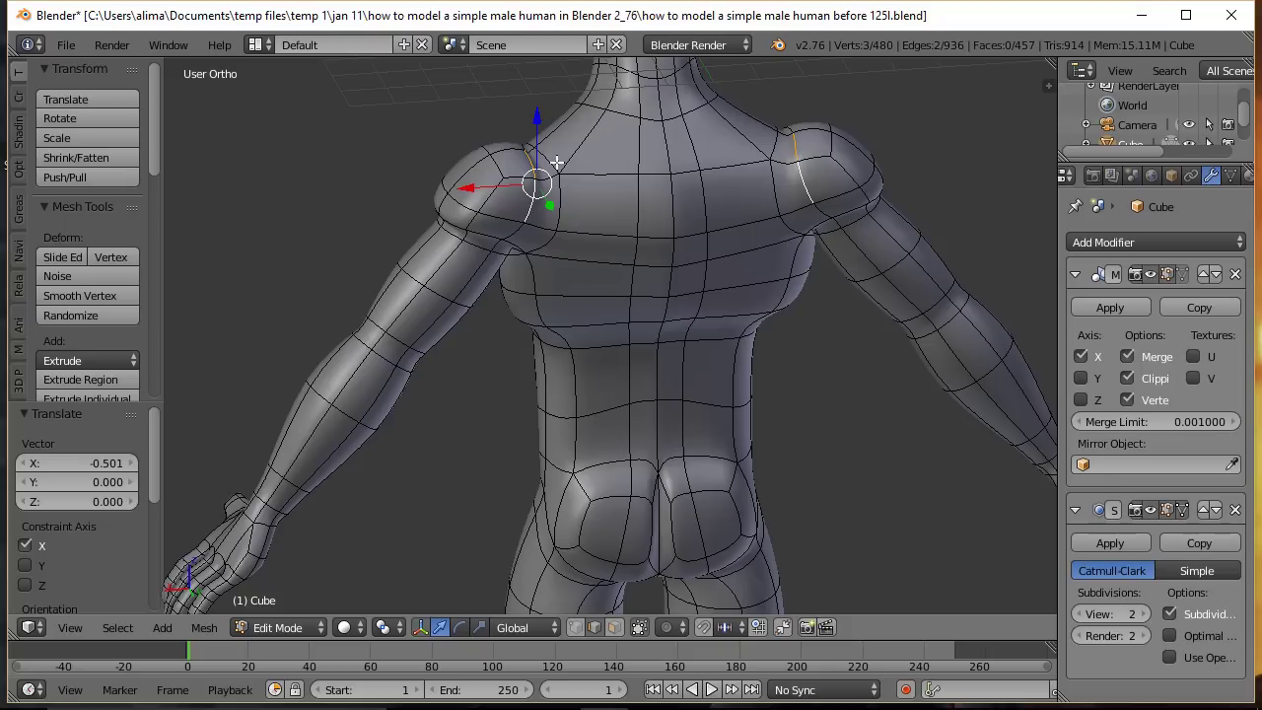
# Step: Move only the lower of the two back shoulder edges by -0.368 along X and save the file as version 127
pyautogui.keyDown('shift'); pyautogui.rightClick(528, 215); pyautogui.keyUp('shift')
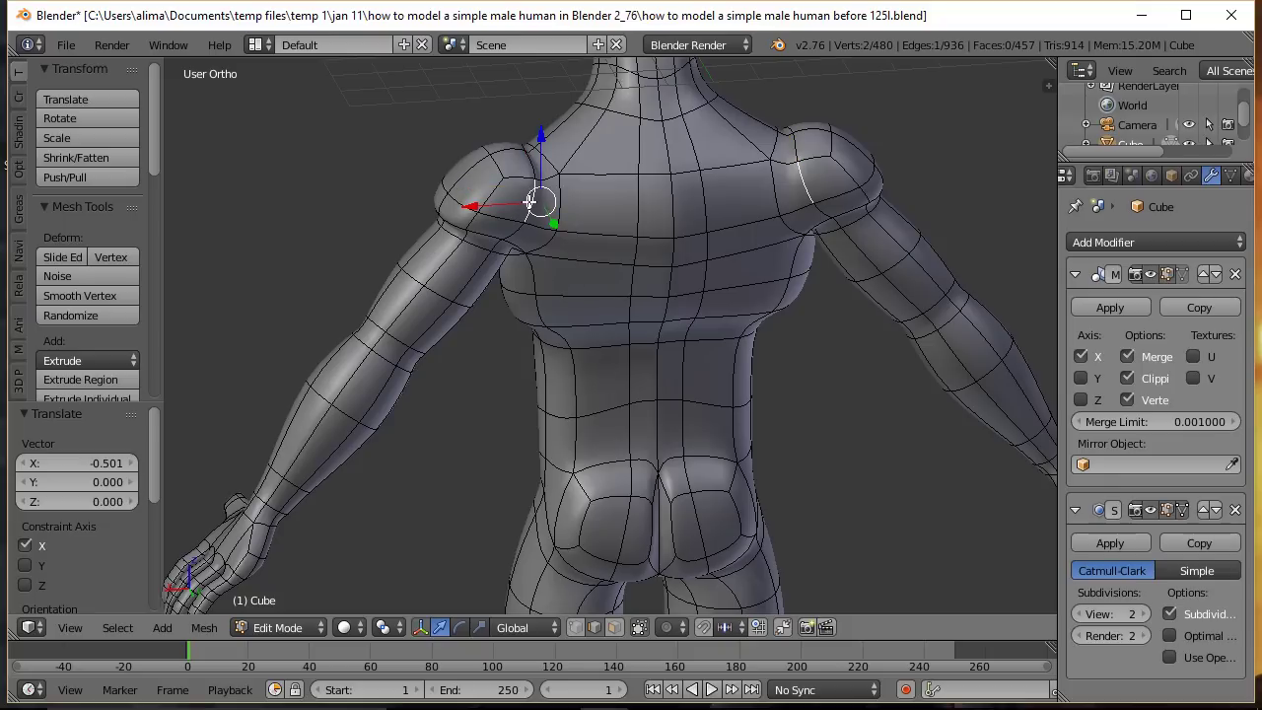
pyautogui.press('g')
pyautogui.press('x')
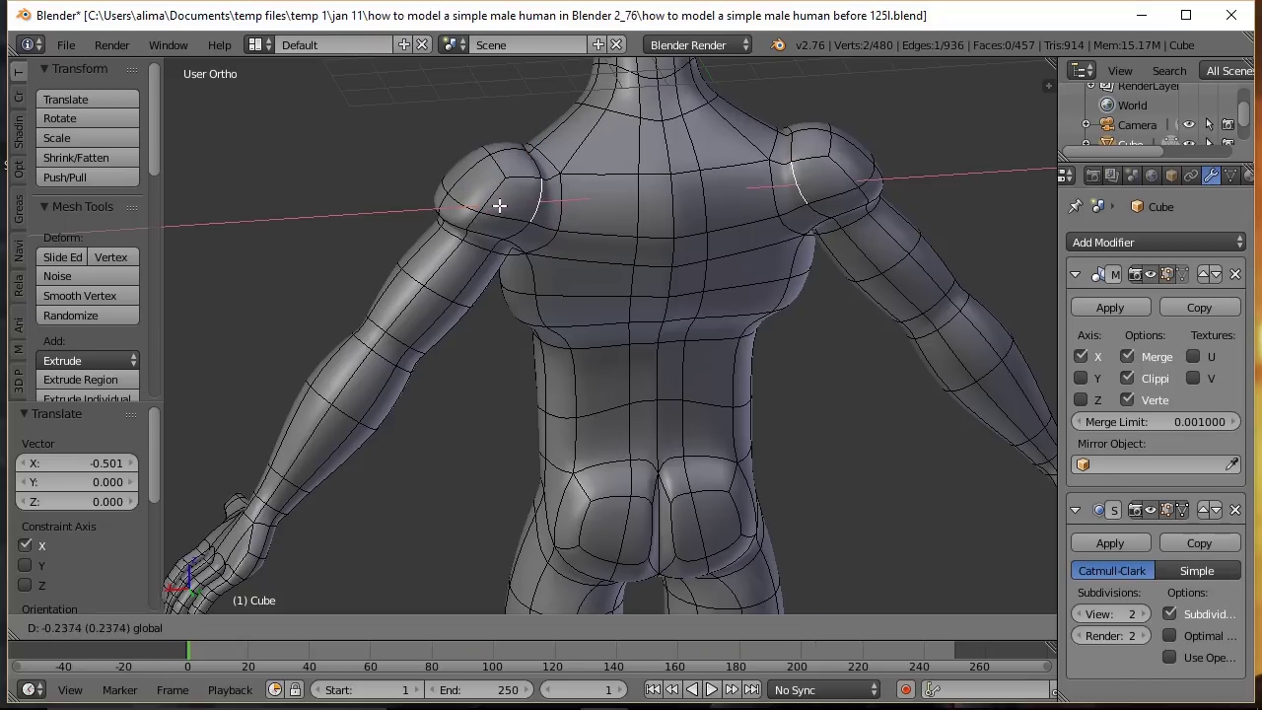
pyautogui.click(504, 204)
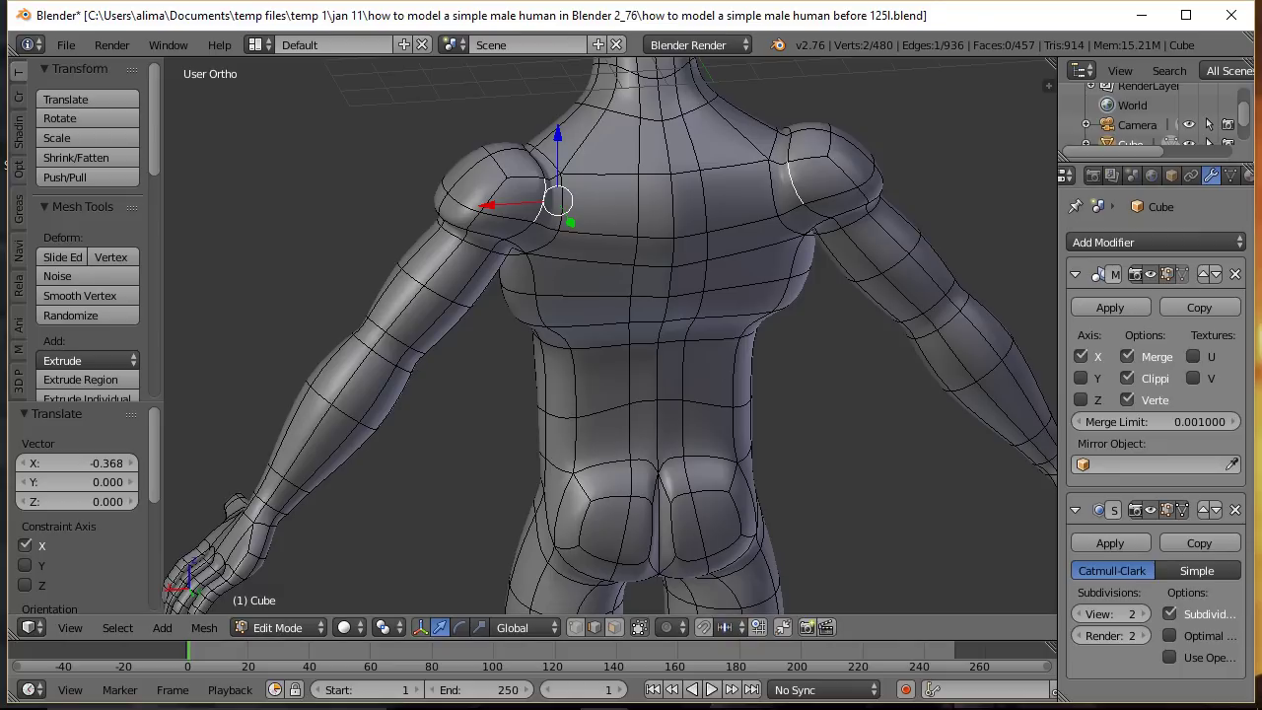
pyautogui.hotkey('ctrl', 'shift', 's')
pyautogui.press('KP_Add')
pyautogui.press('Return')
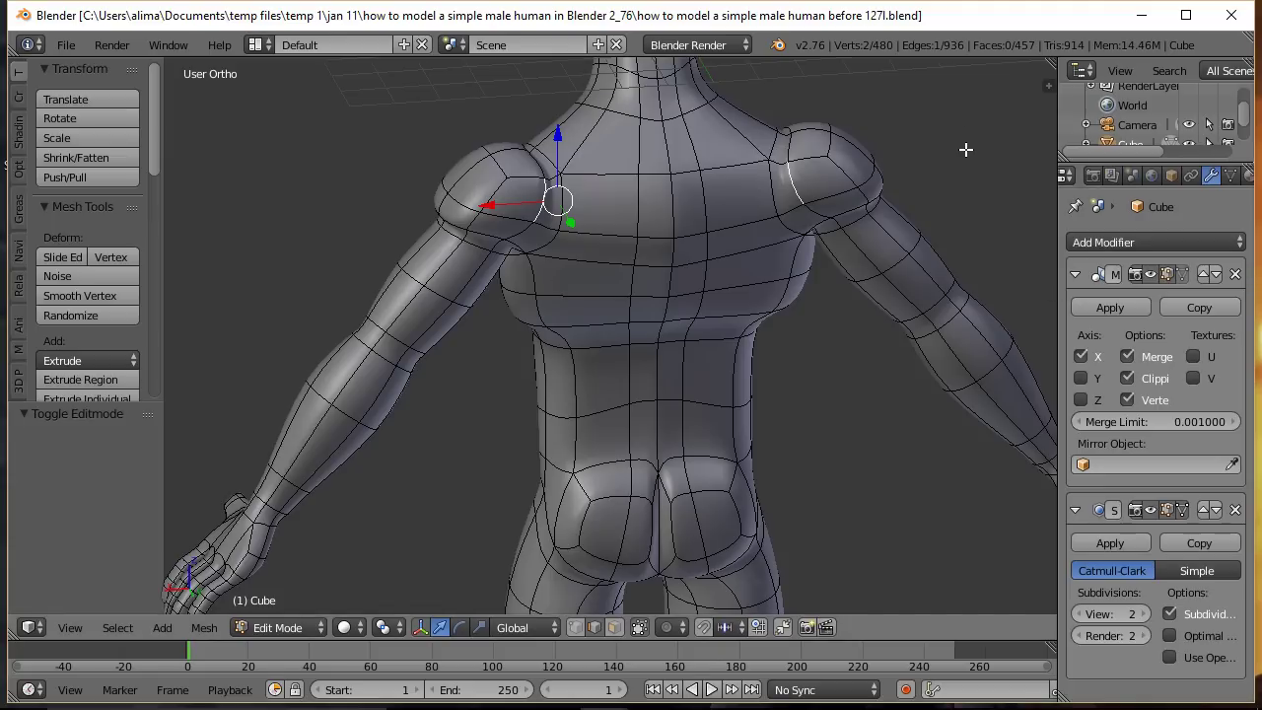
# Step: Select the shortest edge path down the spine from neck to lower back, save as version 128, and move the path by -0.353 along Y
pyautogui.press('a')
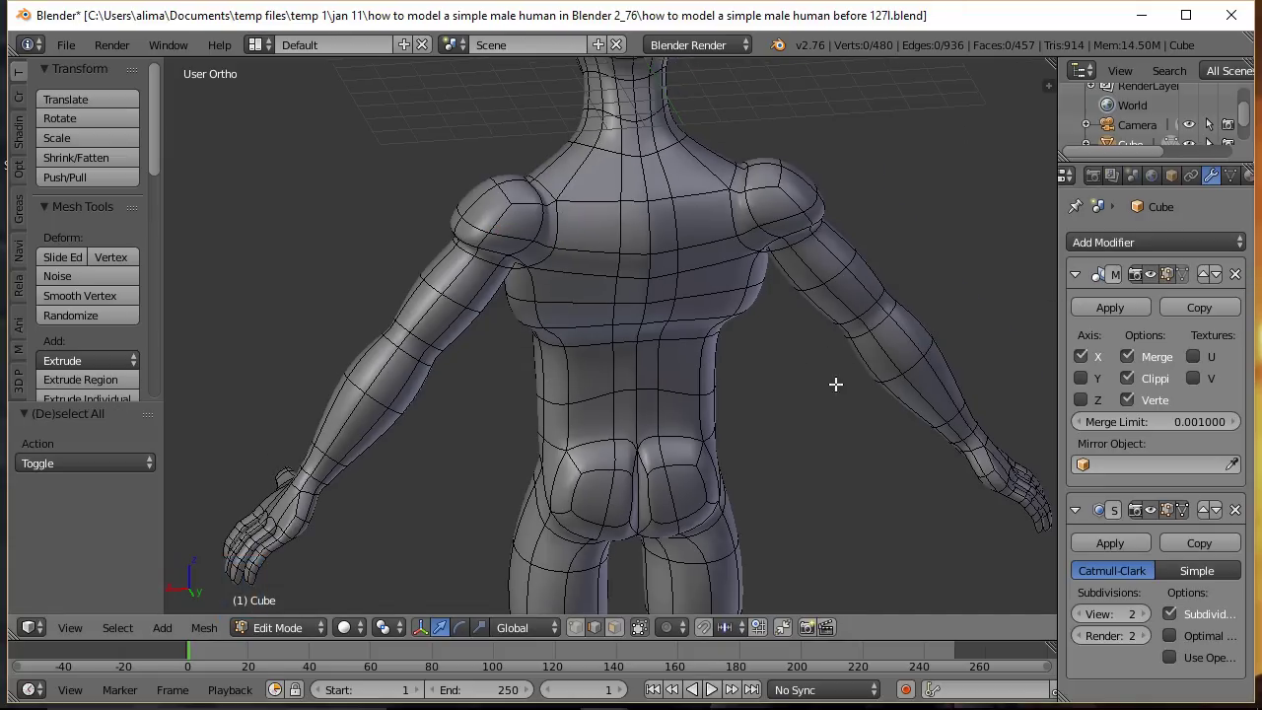
pyautogui.moveTo(802, 433); pyautogui.dragTo(831, 389, button='middle')
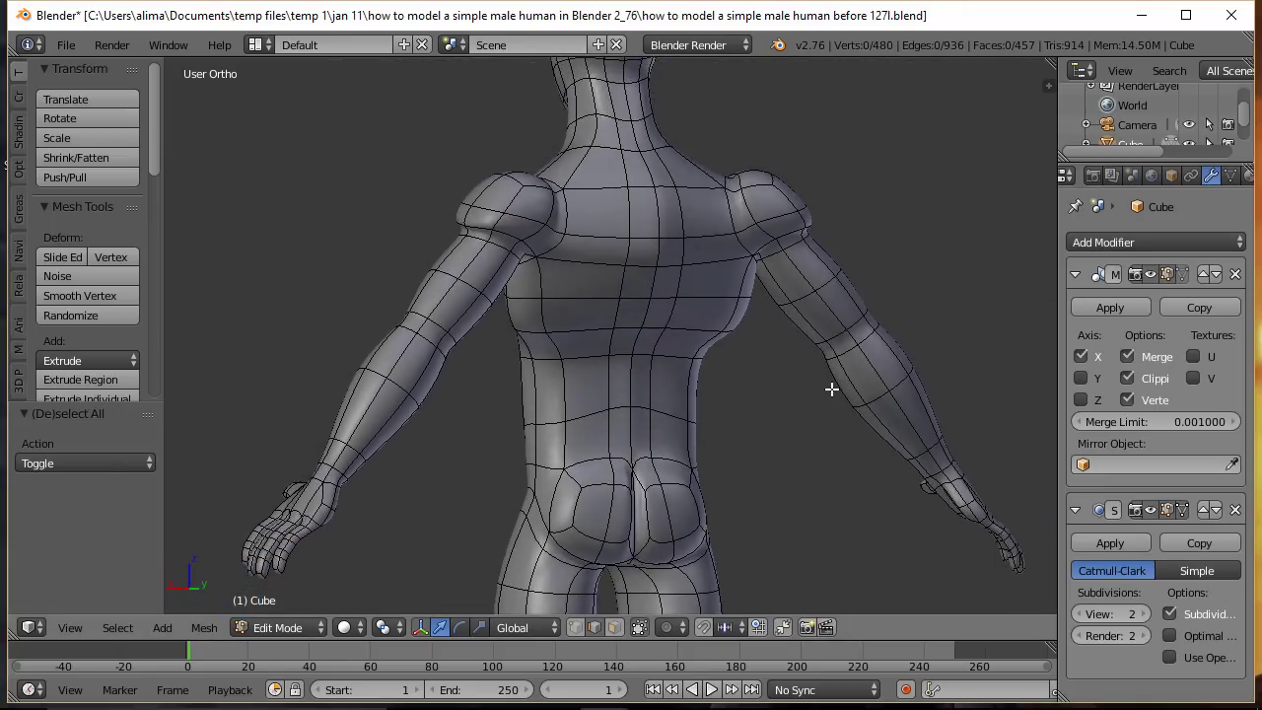
pyautogui.rightClick(628, 102)
pyautogui.press('ctrl')
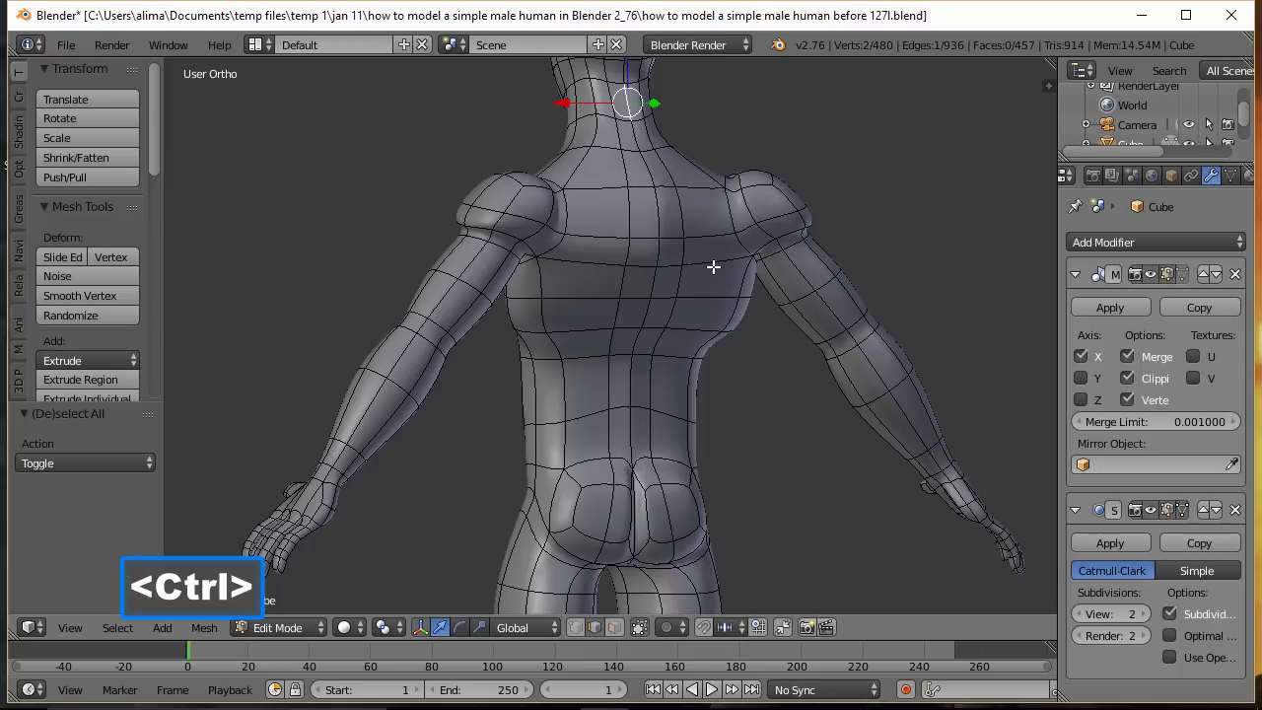
pyautogui.keyDown('ctrl'); pyautogui.rightClick(628, 430); pyautogui.keyUp('ctrl')
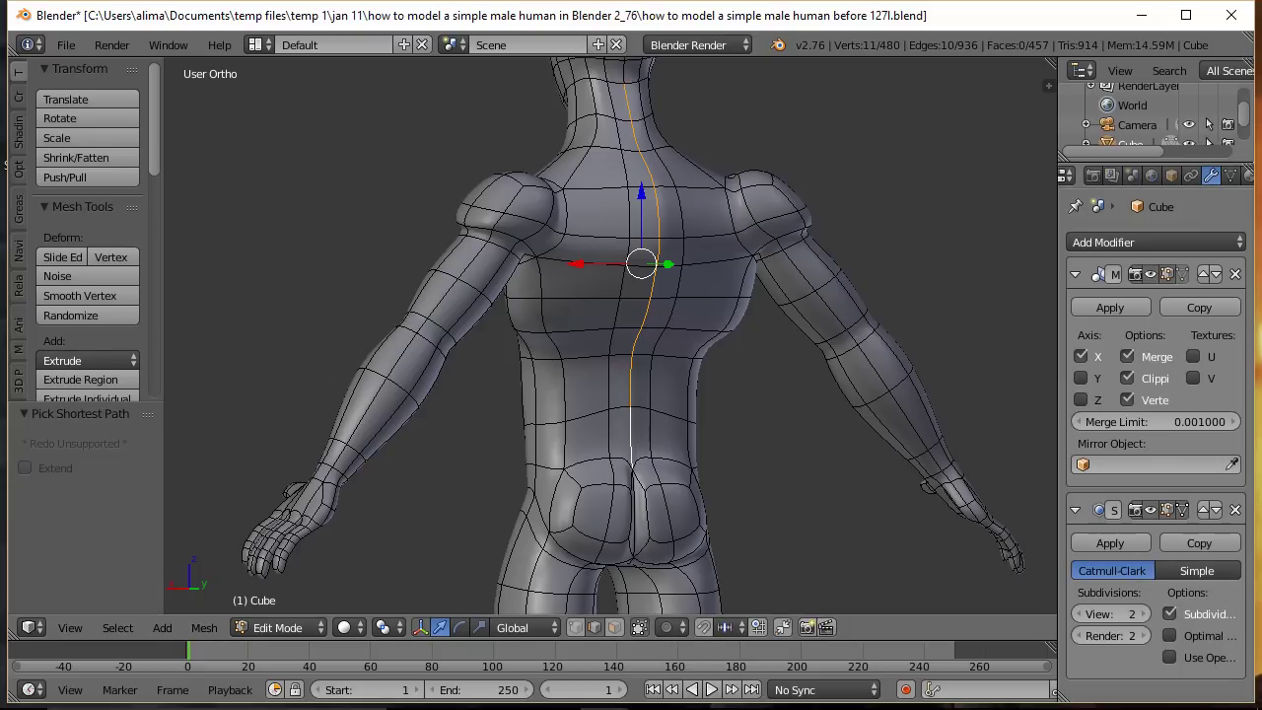
pyautogui.hotkey('ctrl', 'alt', 's')
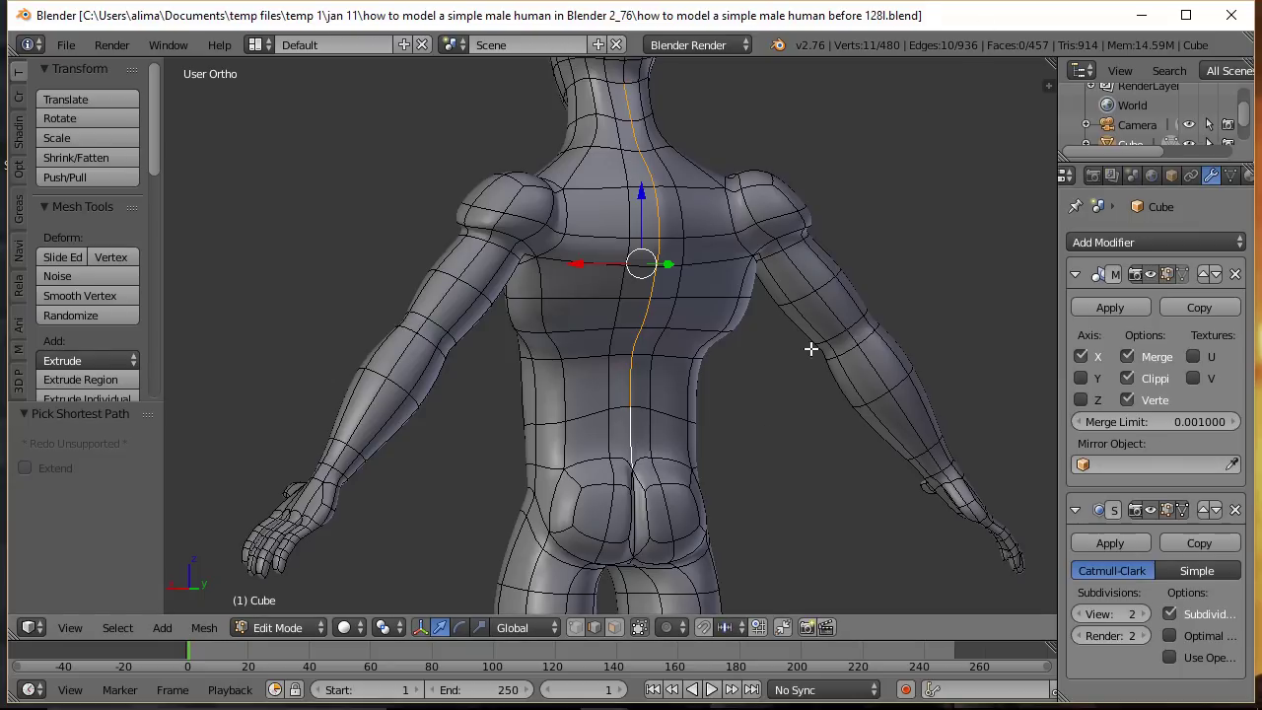
pyautogui.moveTo(767, 358); pyautogui.dragTo(826, 378, button='middle')
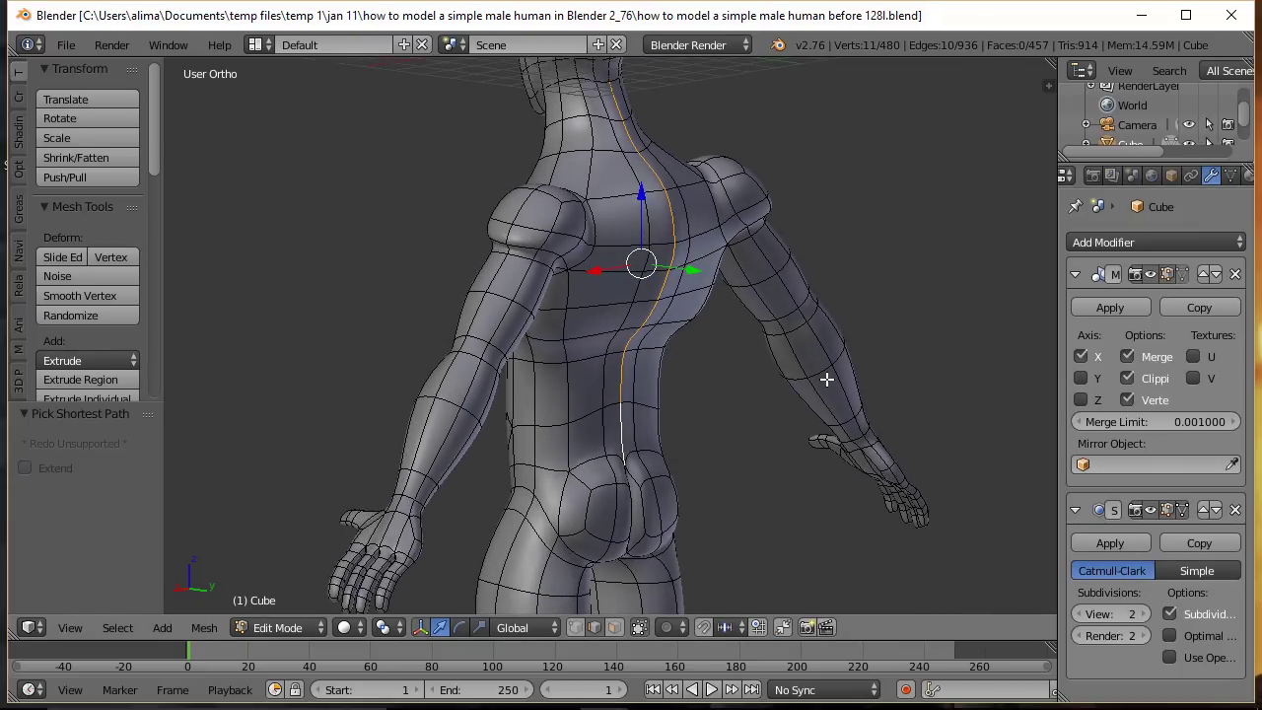
pyautogui.moveTo(696, 271); pyautogui.dragTo(685, 268)
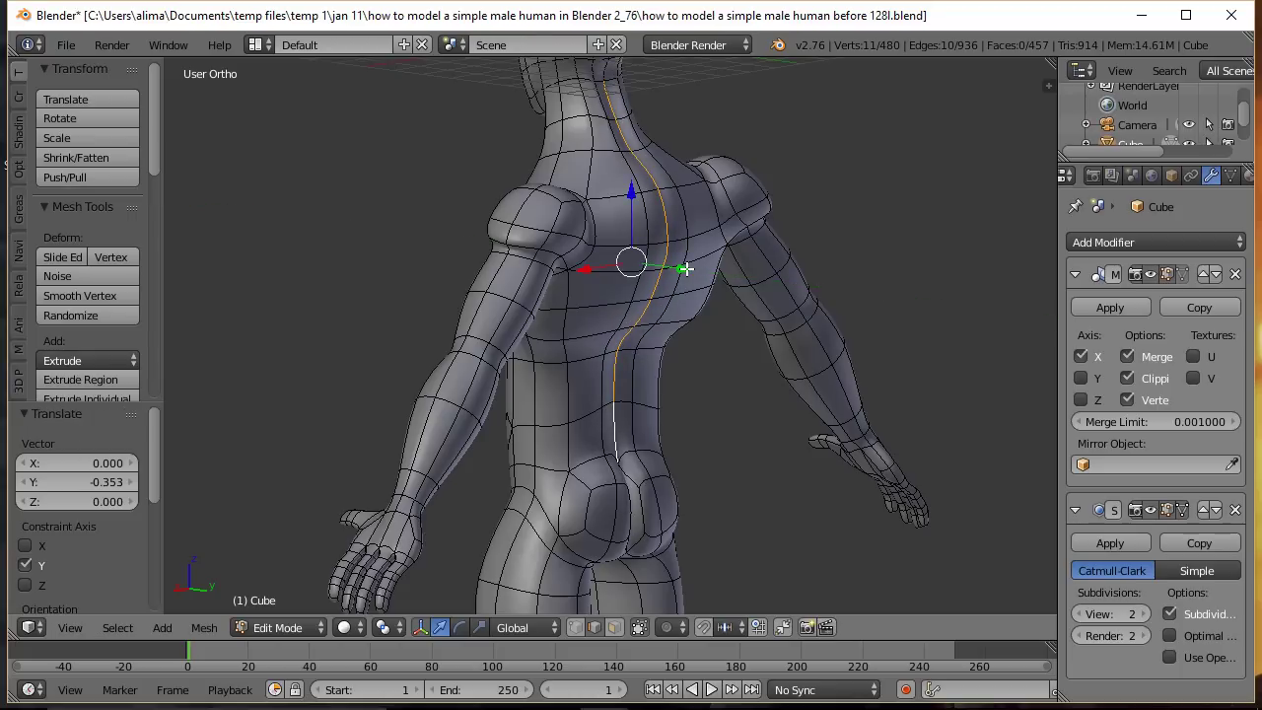
pyautogui.press('a')
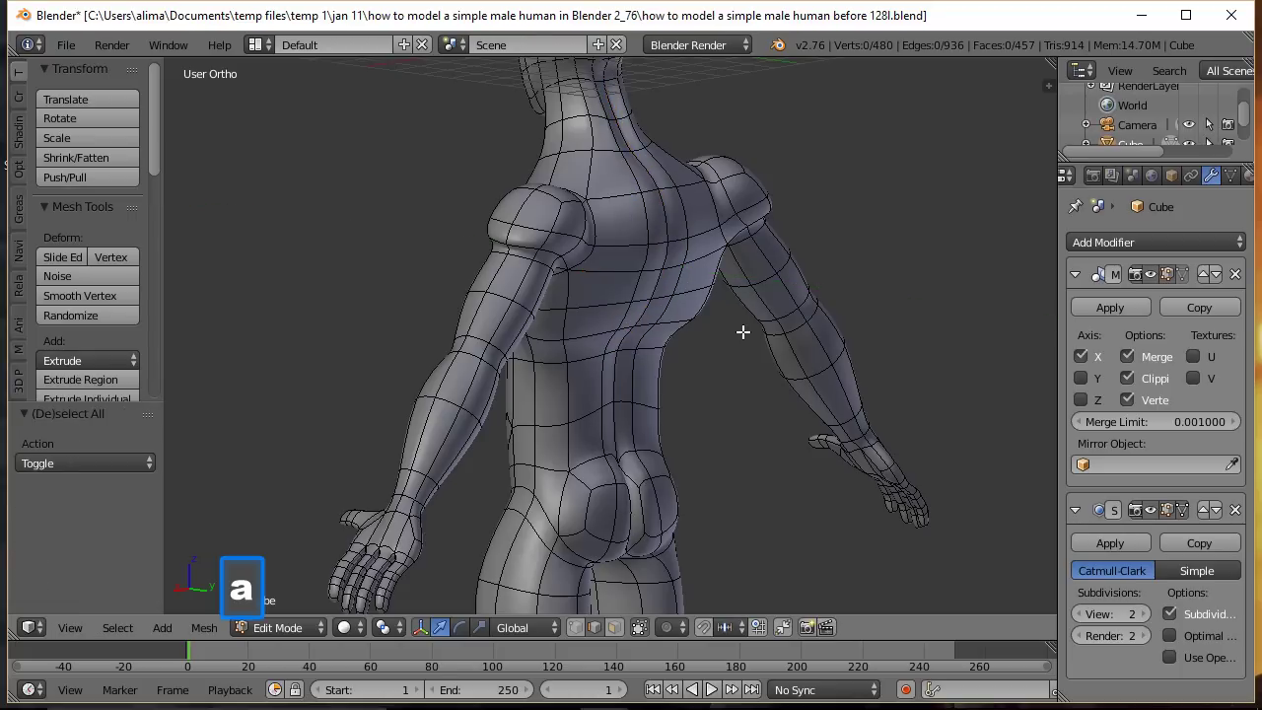
pyautogui.moveTo(377, 305); pyautogui.dragTo(691, 308, button='middle')
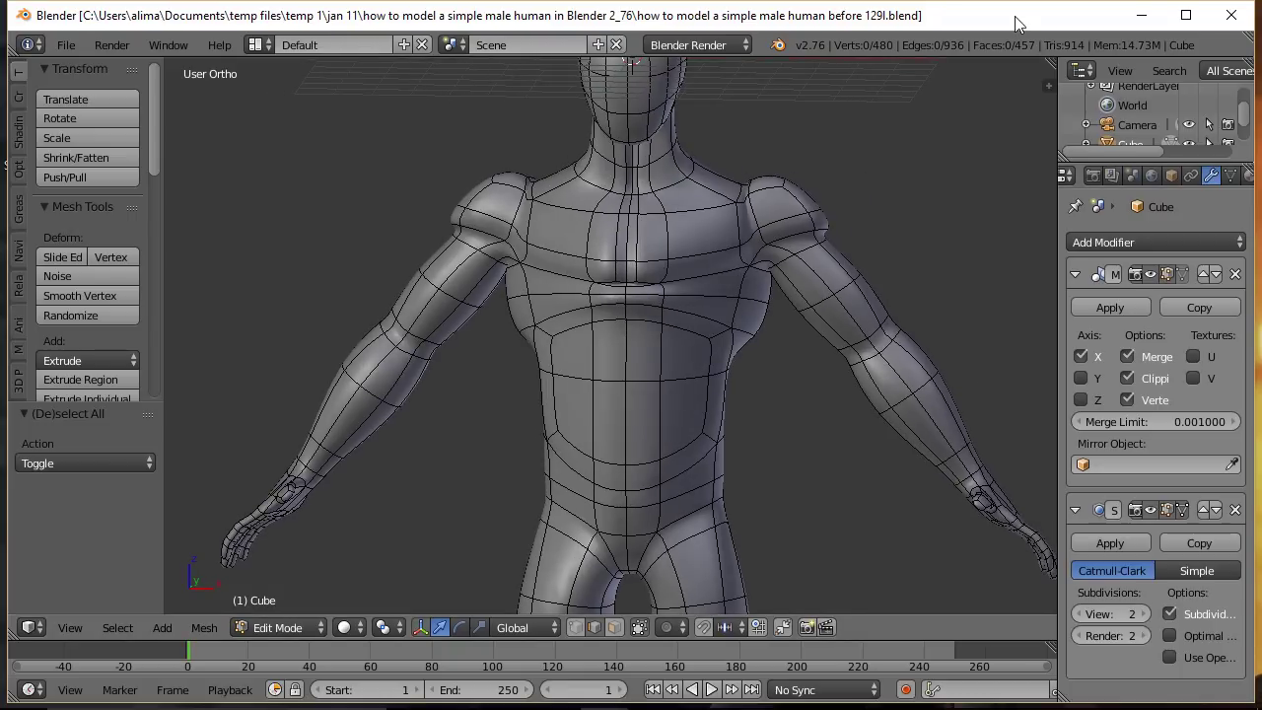
# Step: Move the edge at the front of the armpit by -1.592 along Y and save the file as version 130
pyautogui.moveTo(960, 230); pyautogui.dragTo(897, 242, button='middle')
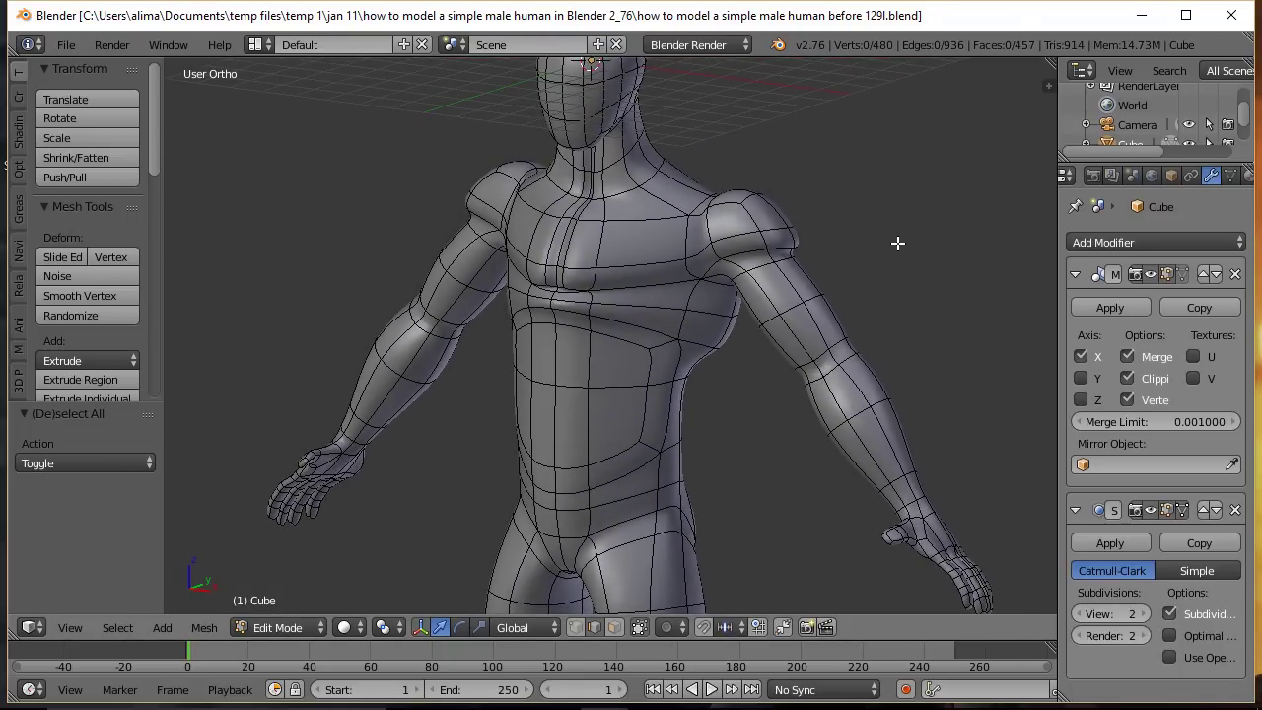
pyautogui.rightClick(690, 273)
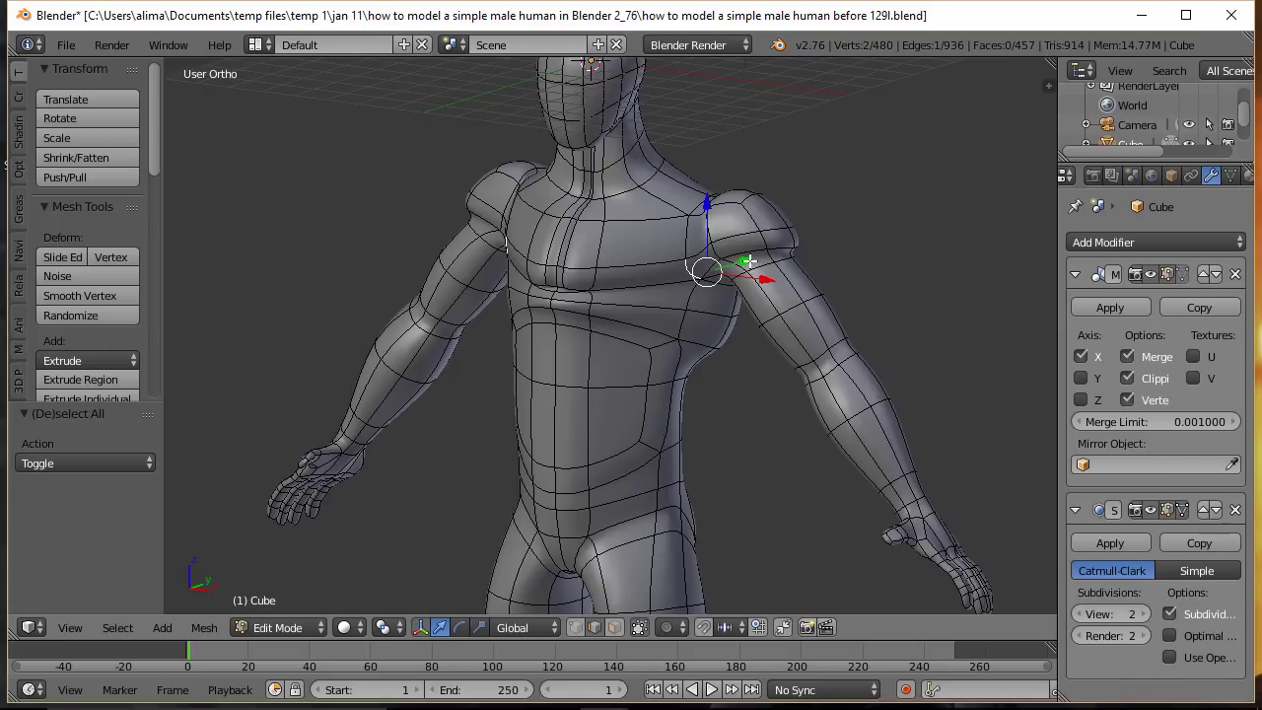
pyautogui.press('g')
pyautogui.press('y')
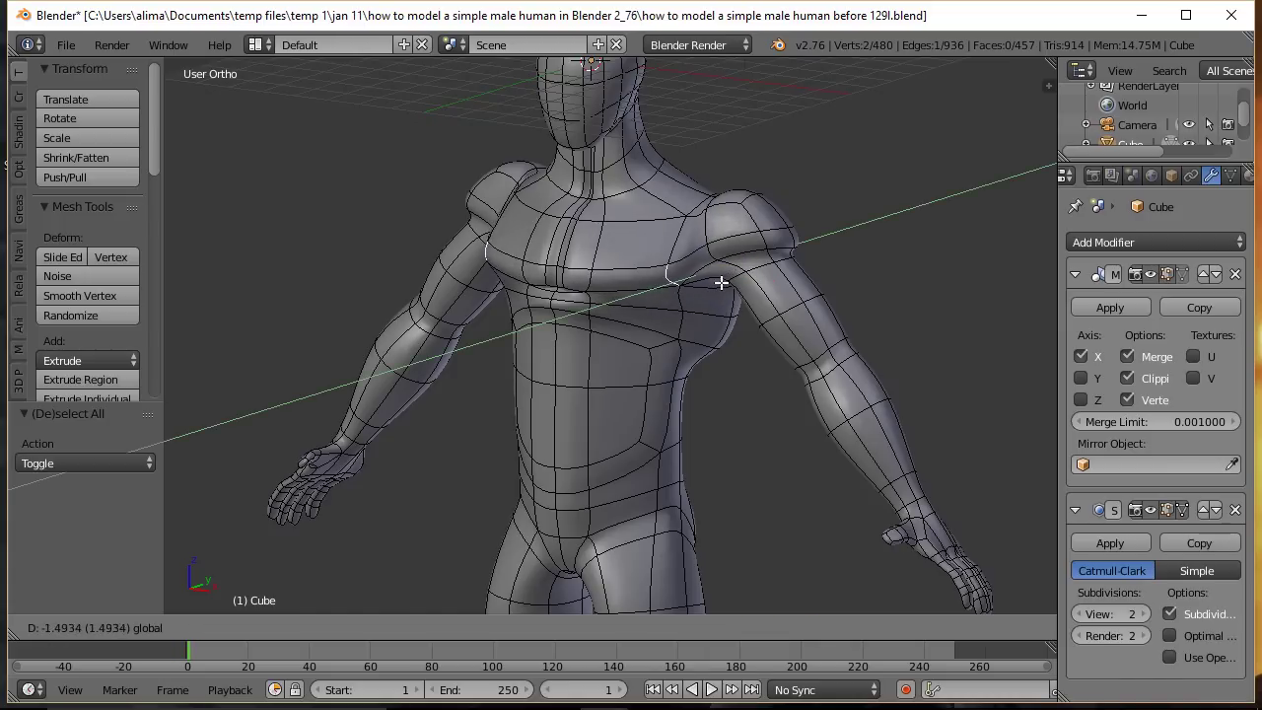
pyautogui.click(721, 282)
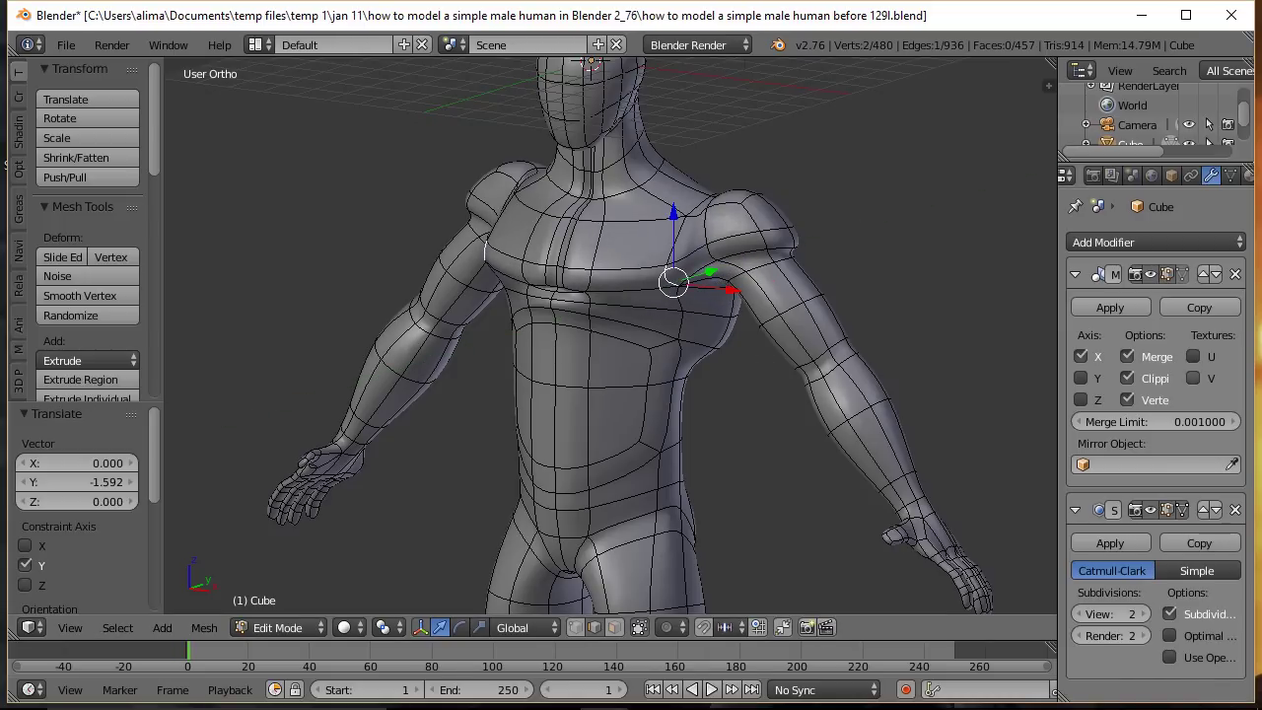
pyautogui.hotkey('ctrl', 'alt', 's')
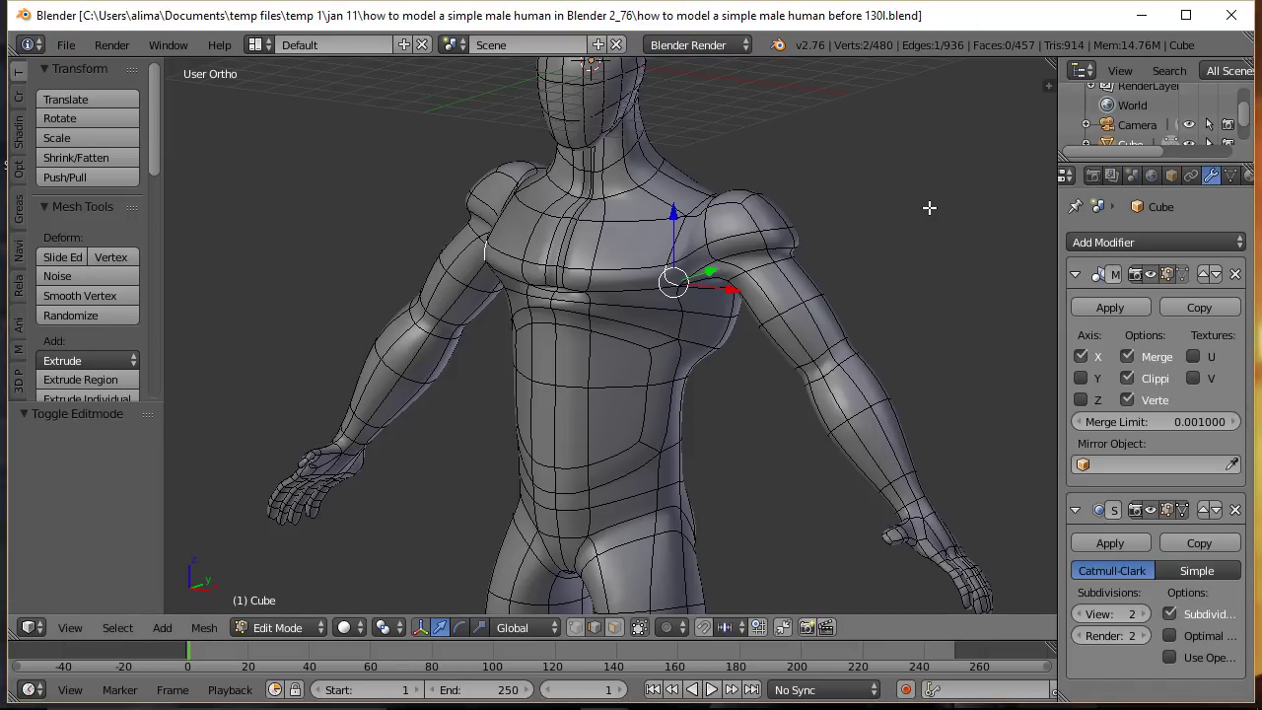
# Step: Clear the selection, check the chest and shoulders in Sculpt Mode, and return to Edit Mode
pyautogui.press('a')
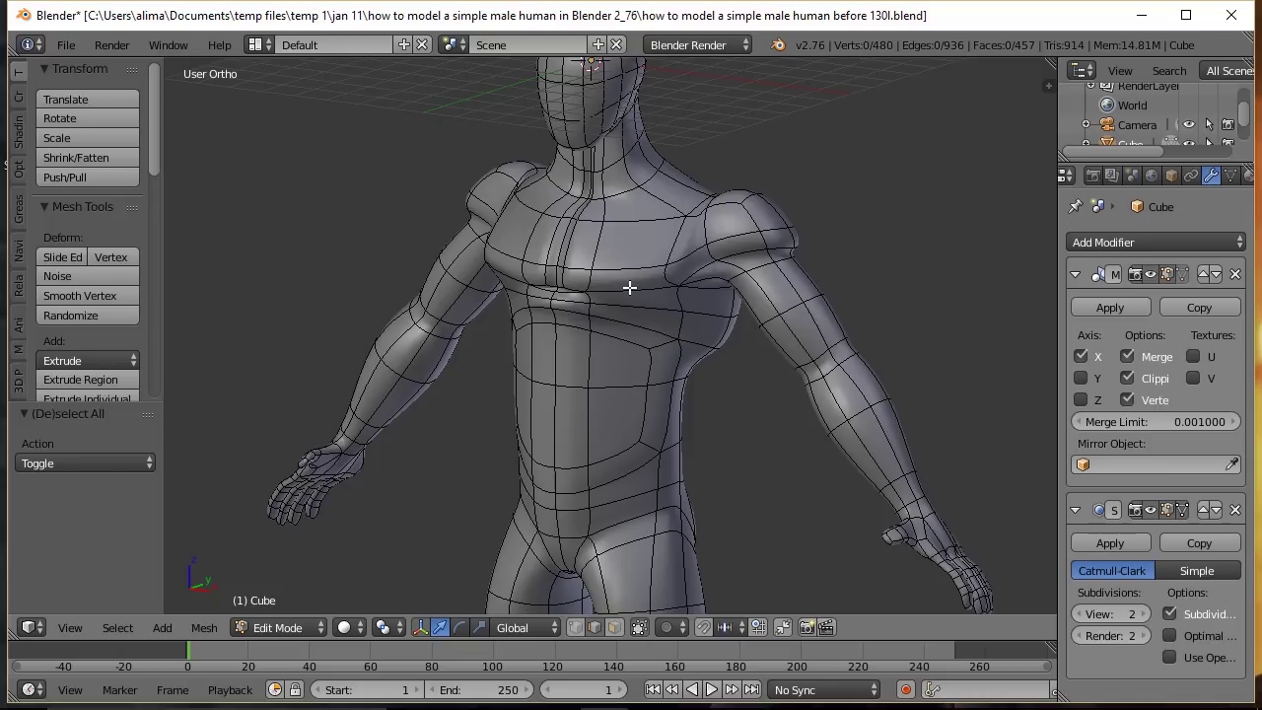
pyautogui.click(315, 628)
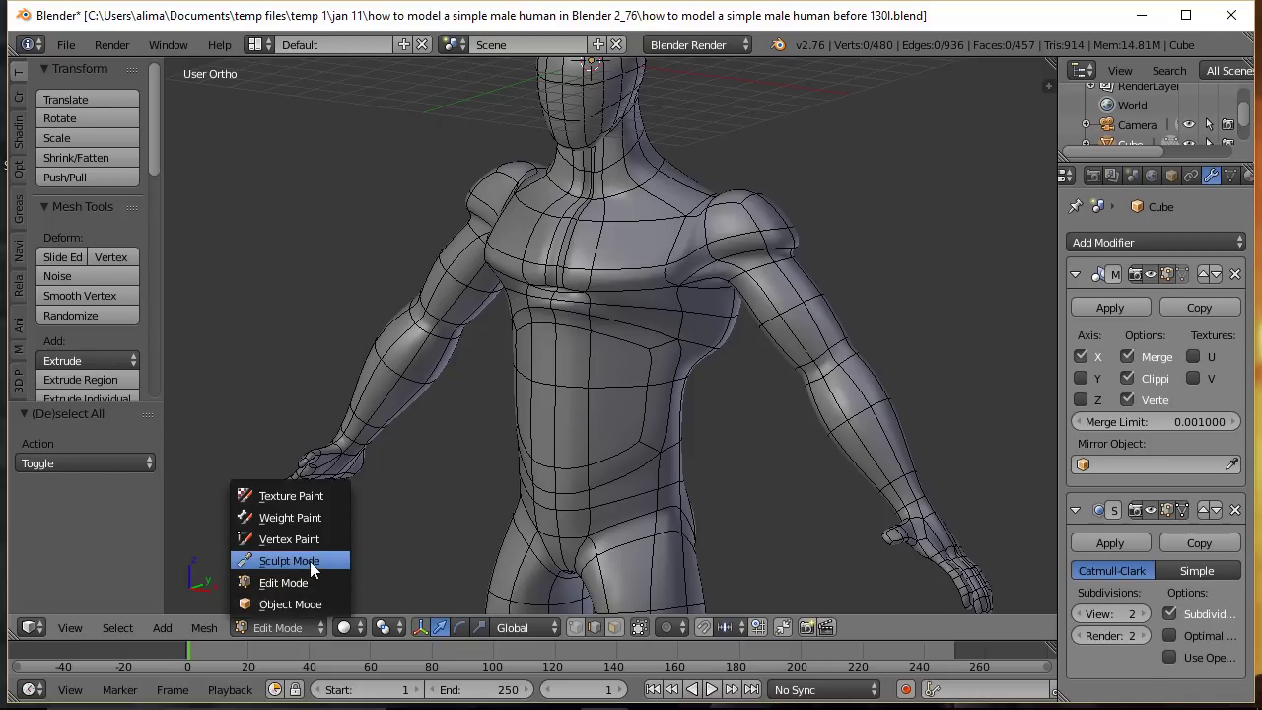
pyautogui.click(309, 561)
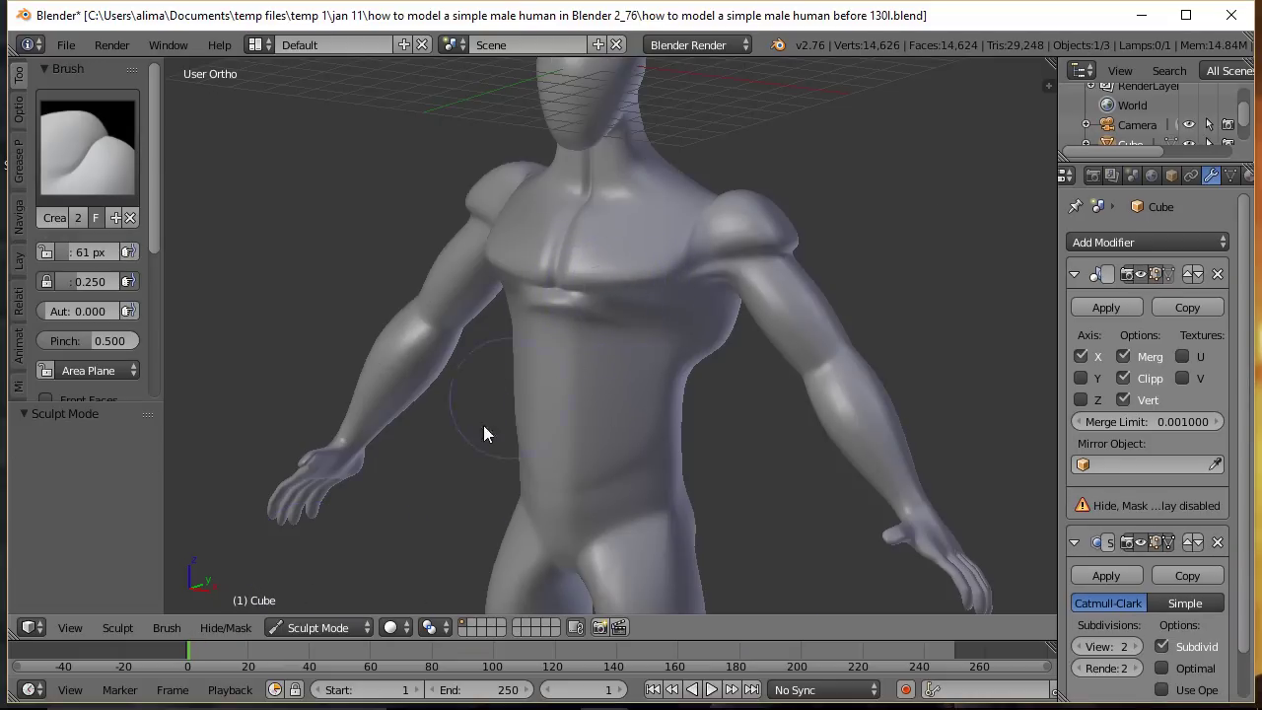
pyautogui.click(360, 629)
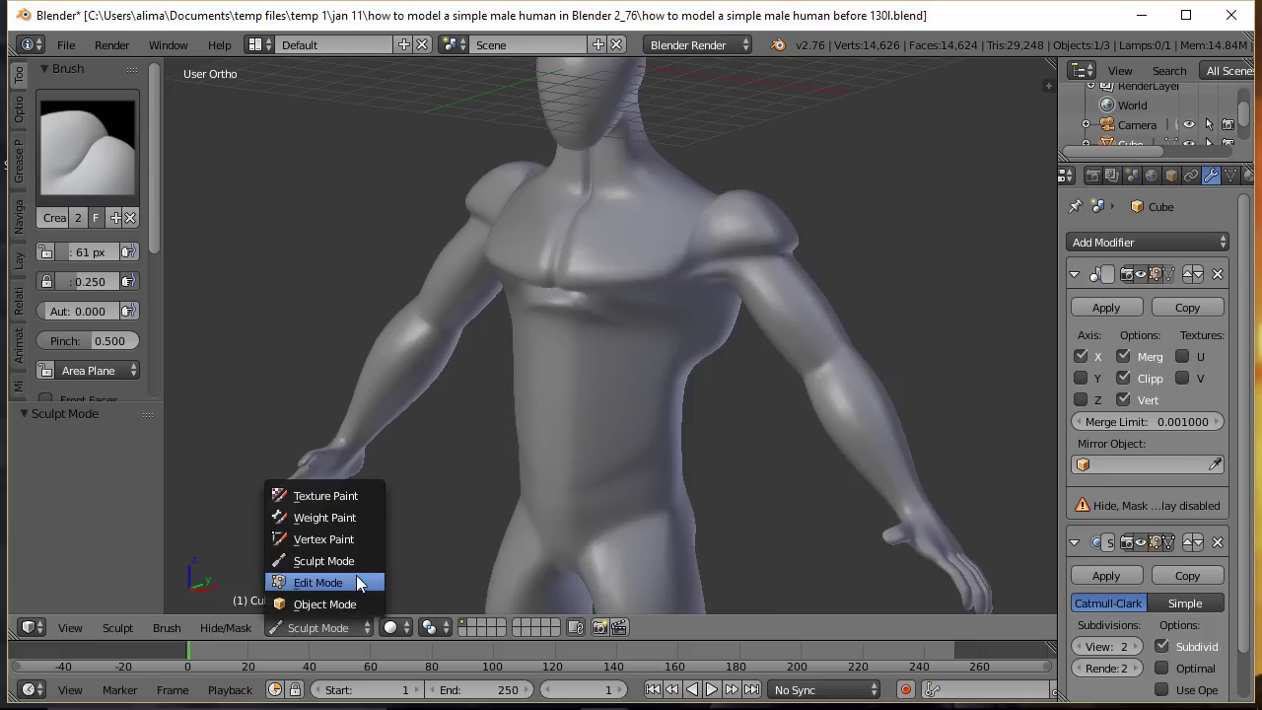
pyautogui.click(357, 583)
# Step: Move the three edges along the lower chest by -0.313 along Z and switch to Sculpt Mode
pyautogui.keyDown('alt'); pyautogui.rightClick(632, 273); pyautogui.keyUp('alt')
pyautogui.keyDown('shift'); pyautogui.rightClick(568, 269); pyautogui.keyUp('shift')
pyautogui.keyDown('shift'); pyautogui.rightClick(559, 267); pyautogui.keyUp('shift')
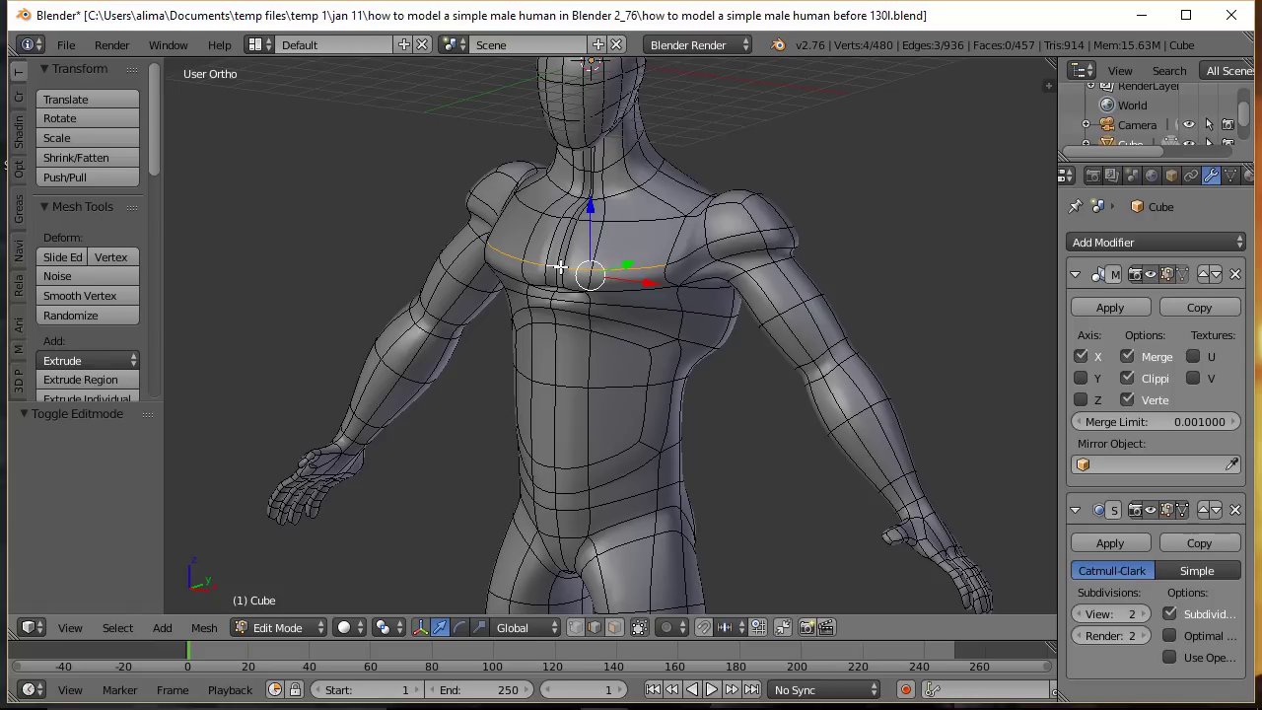
pyautogui.moveTo(590, 213); pyautogui.dragTo(586, 227)
pyautogui.click(317, 625)
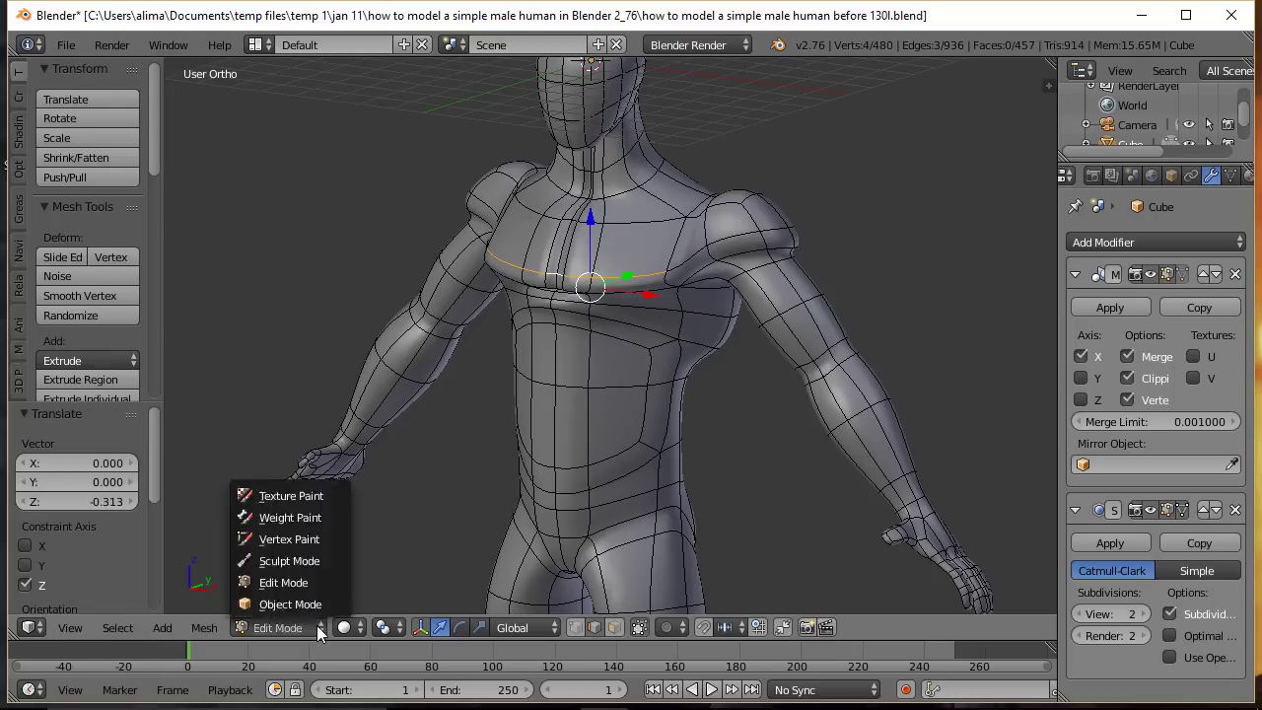
pyautogui.click(326, 560)
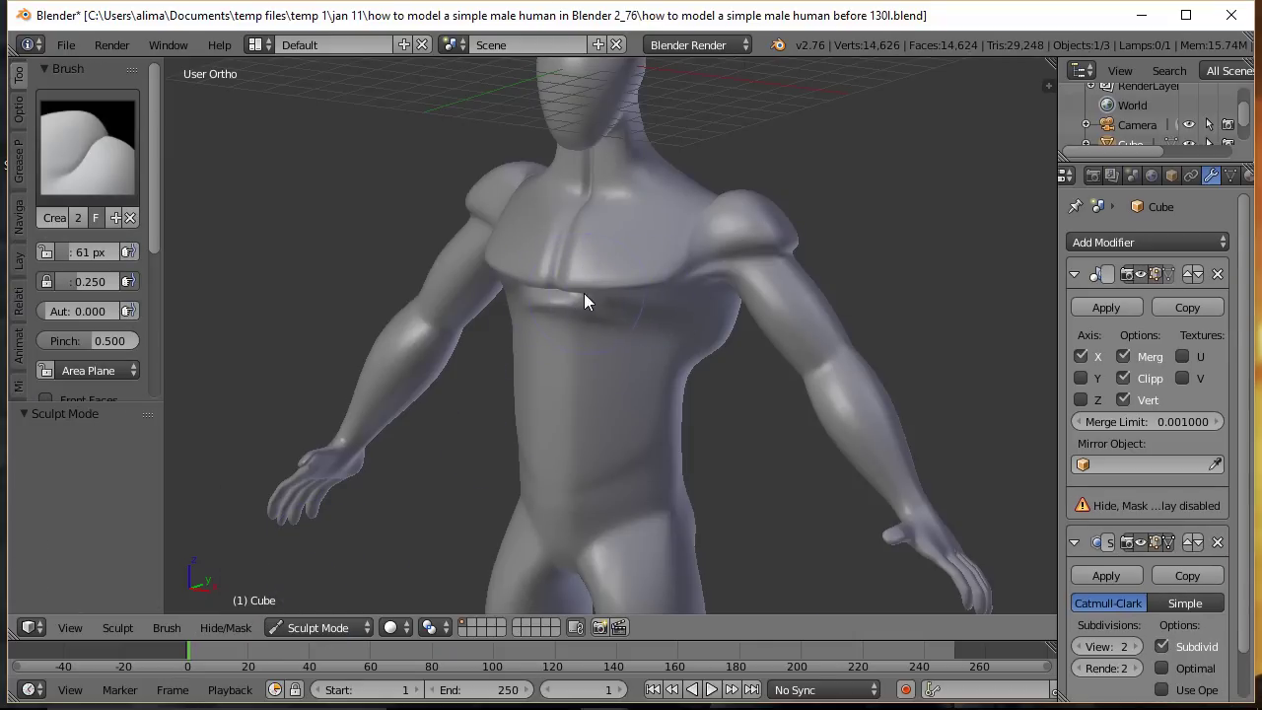
# Step: Crease the area just below the chest with the Crease brush and save incremental versions 131 and 132
pyautogui.moveTo(622, 302); pyautogui.dragTo(562, 296)
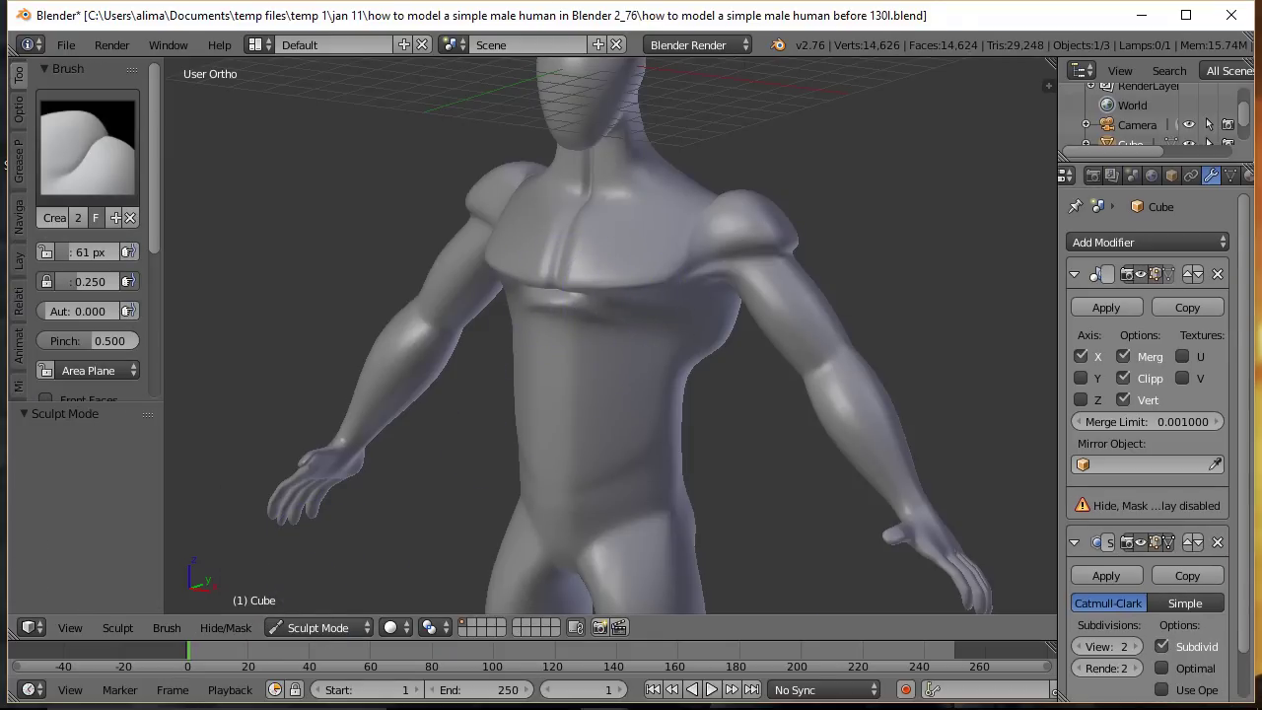
pyautogui.hotkey('ctrl', 'alt', 's')
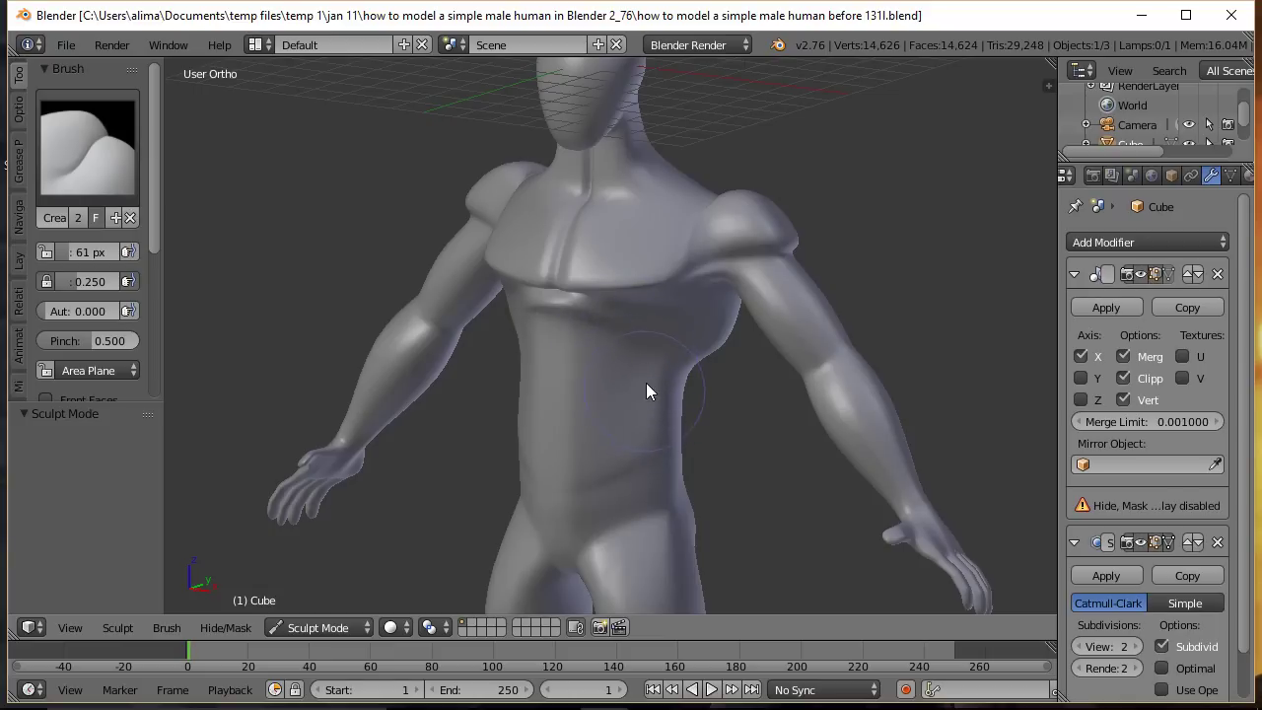
pyautogui.moveTo(596, 437); pyautogui.dragTo(604, 335, button='middle')
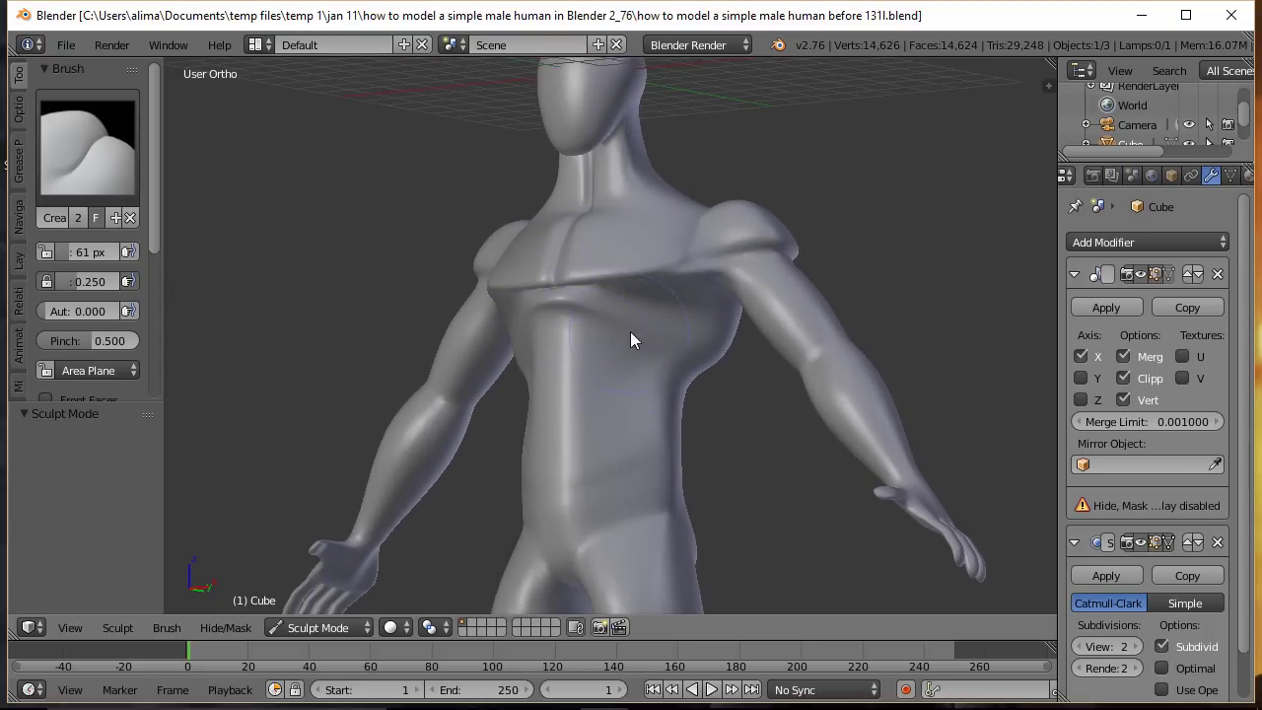
pyautogui.moveTo(609, 365); pyautogui.dragTo(654, 394, button='middle')
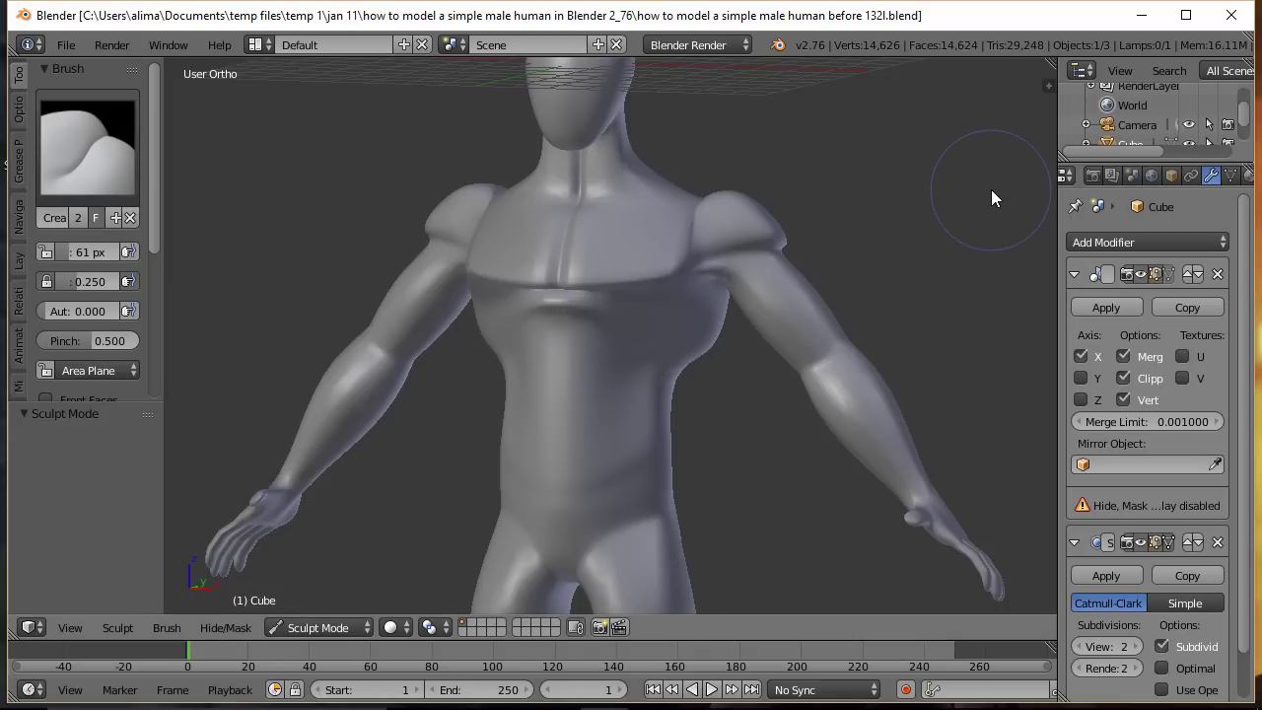
# Step: In Edit Mode, clear the selection, add a loop cut around the abdomen, slide it outward to 1.0, and save as version 133
pyautogui.click(359, 628)
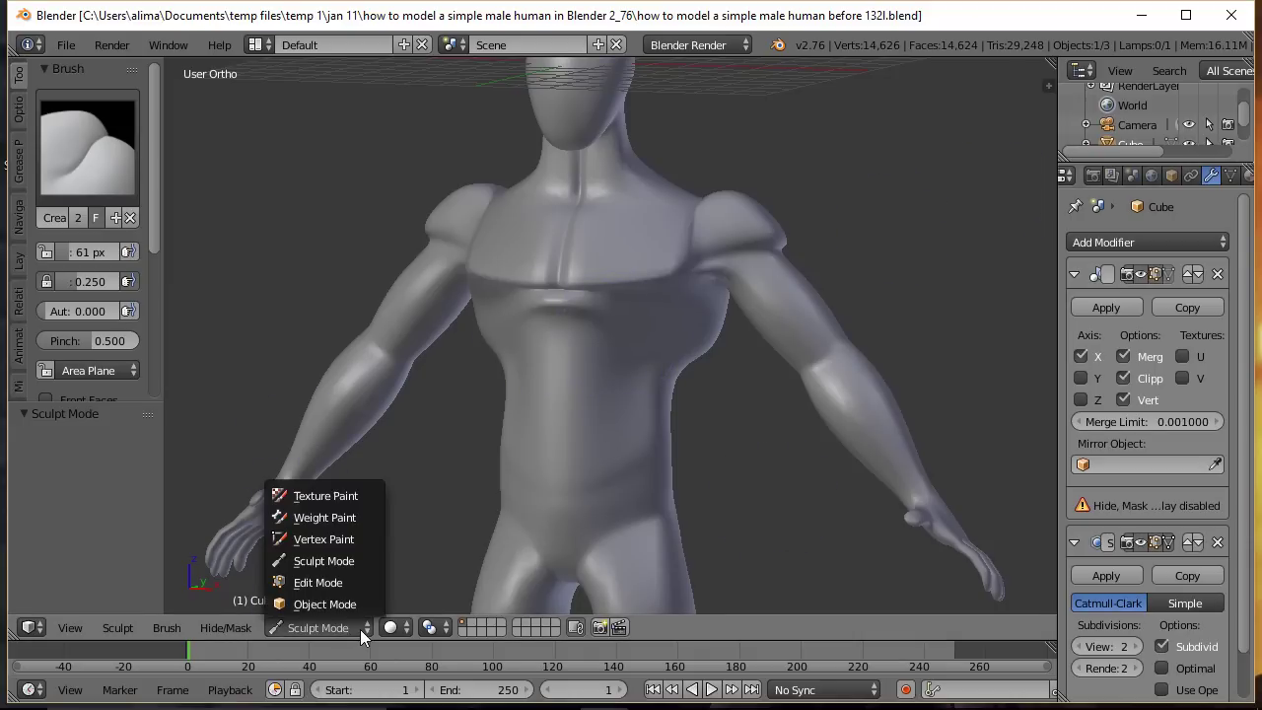
pyautogui.click(355, 585)
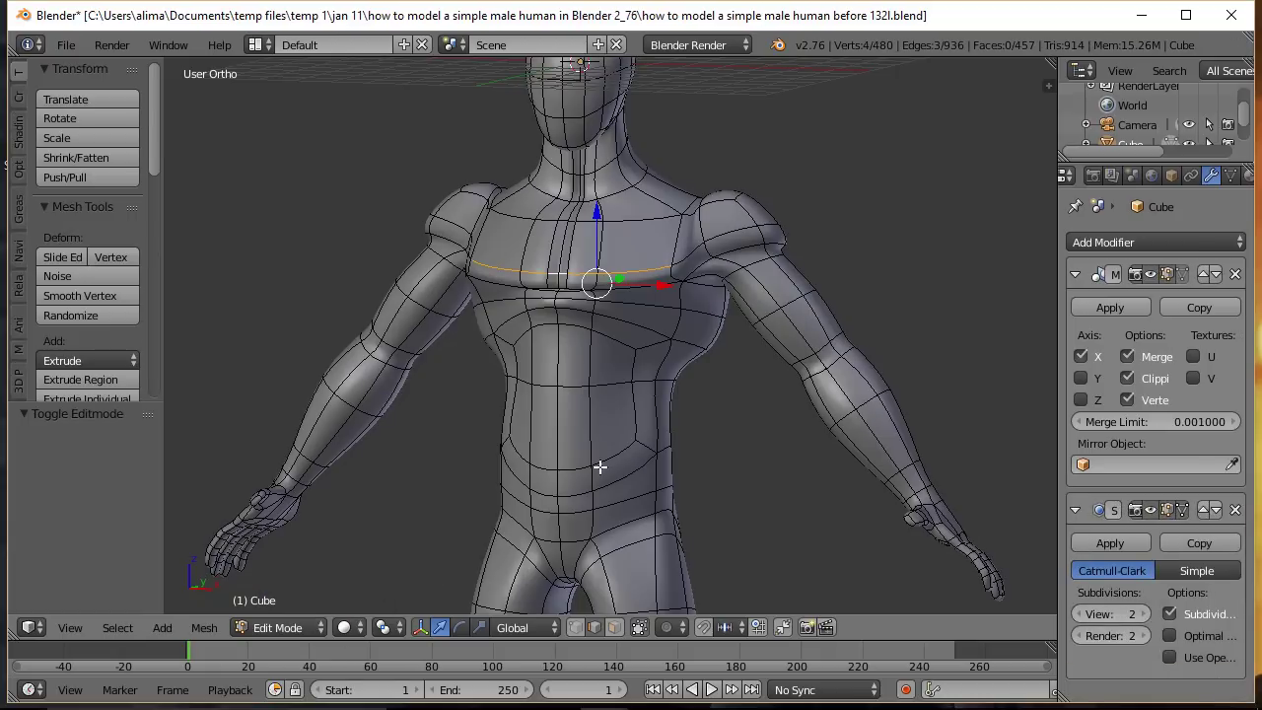
pyautogui.press('a')
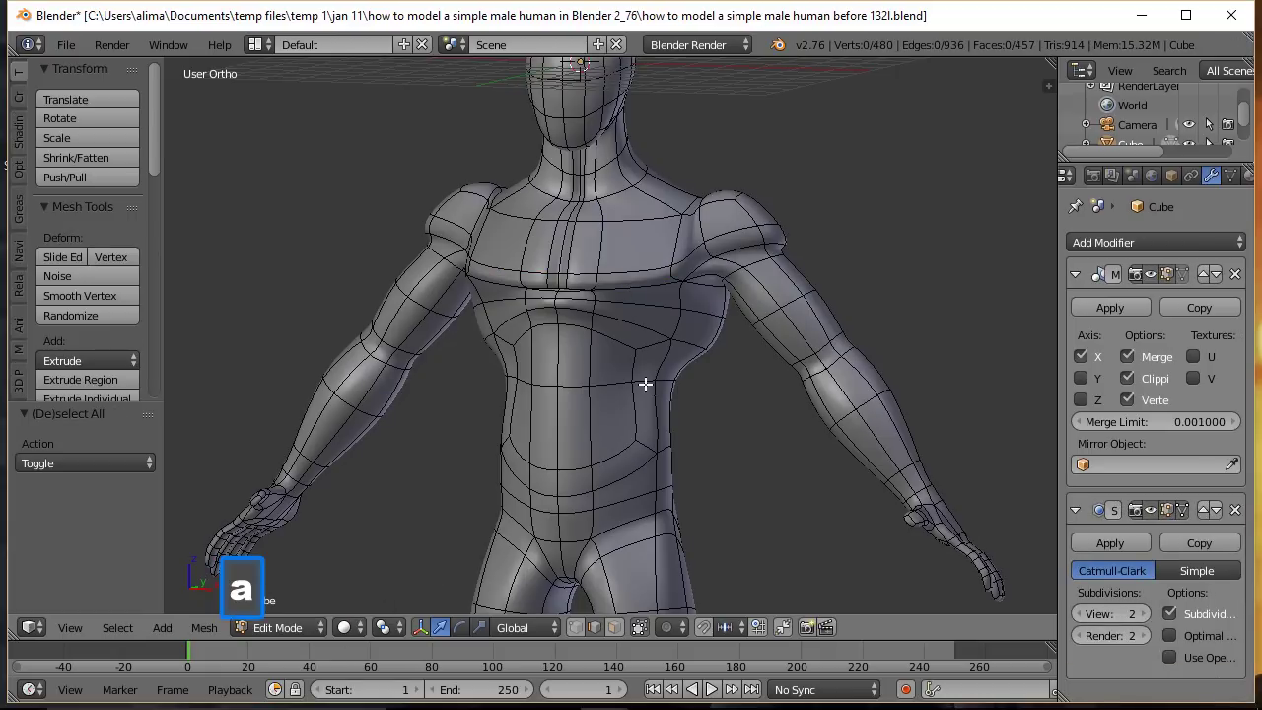
pyautogui.press('ctrl')
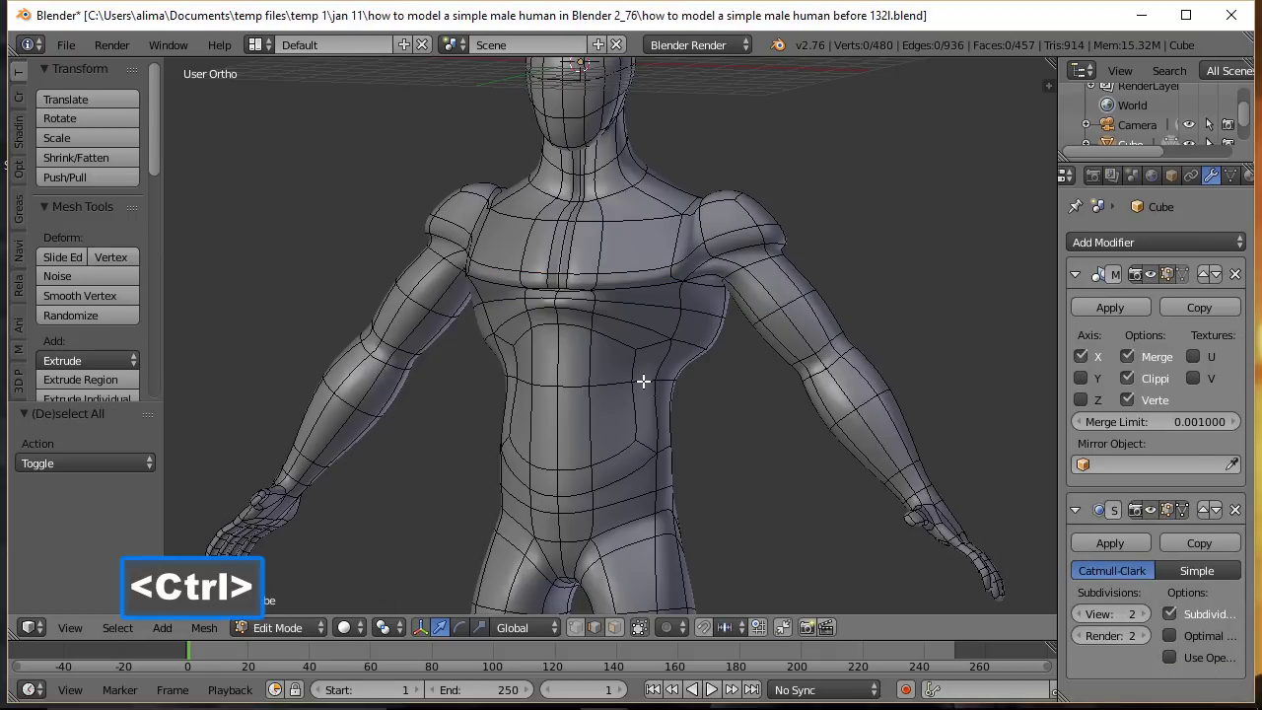
pyautogui.hotkey('ctrl', 'r')
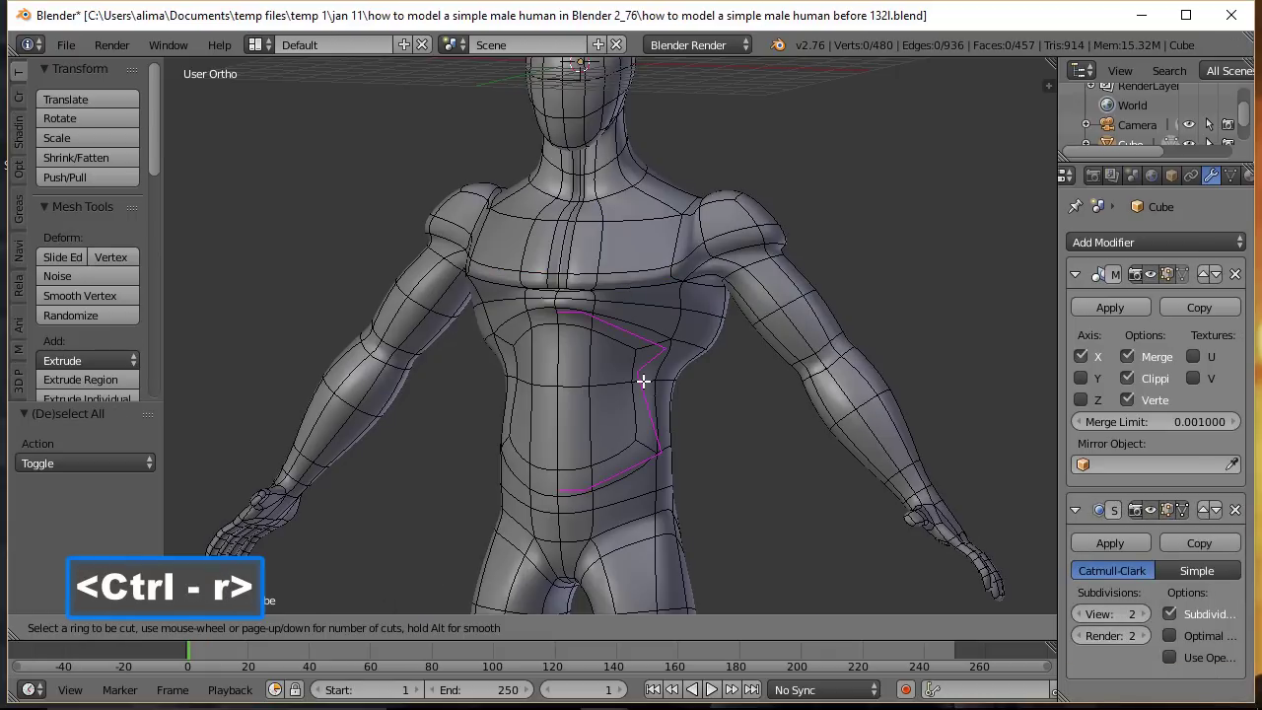
pyautogui.click(643, 380)
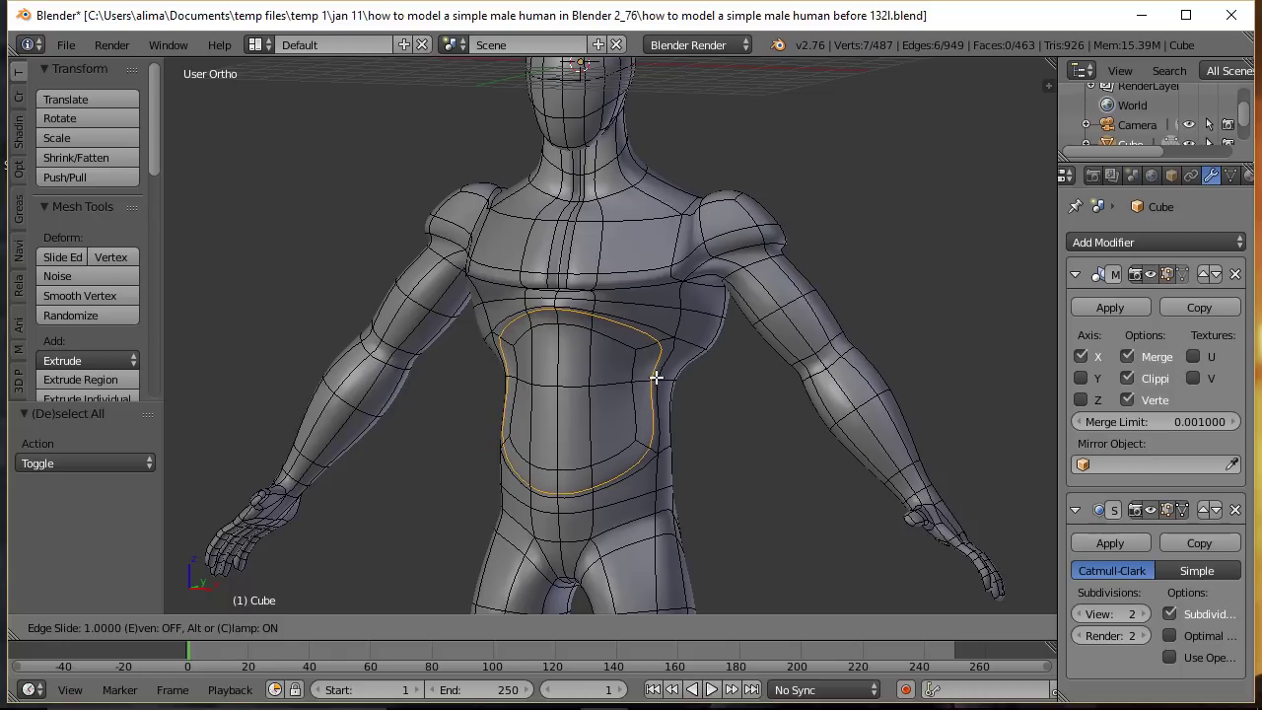
pyautogui.click(656, 377)
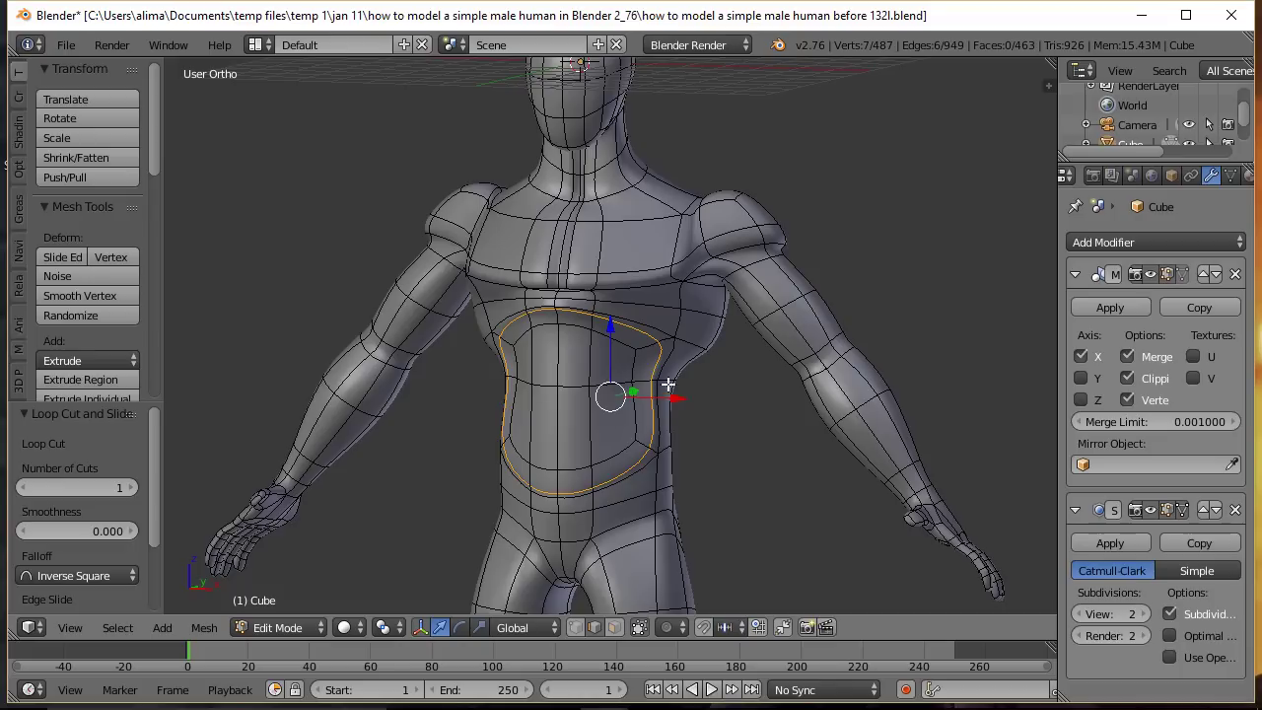
pyautogui.hotkey('ctrl', 'alt', 's')
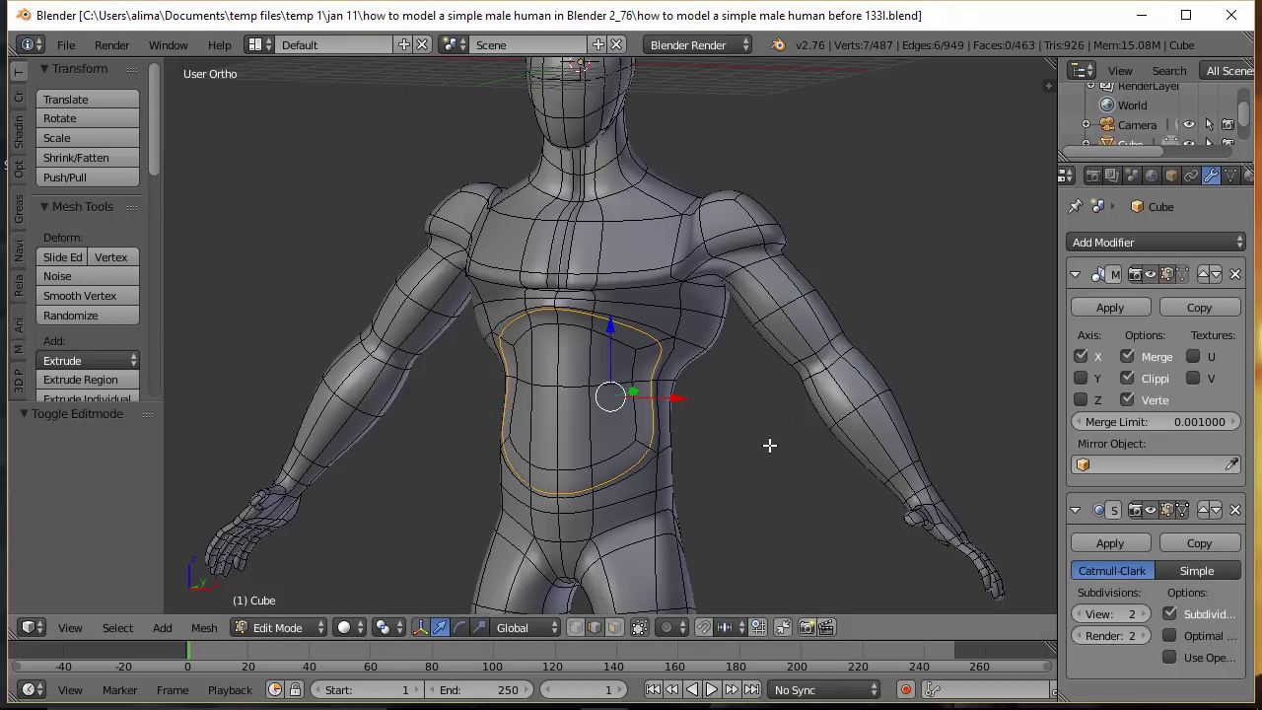
# Step: Clear the selection, return to Sculpt Mode and save over version 133
pyautogui.press('a')
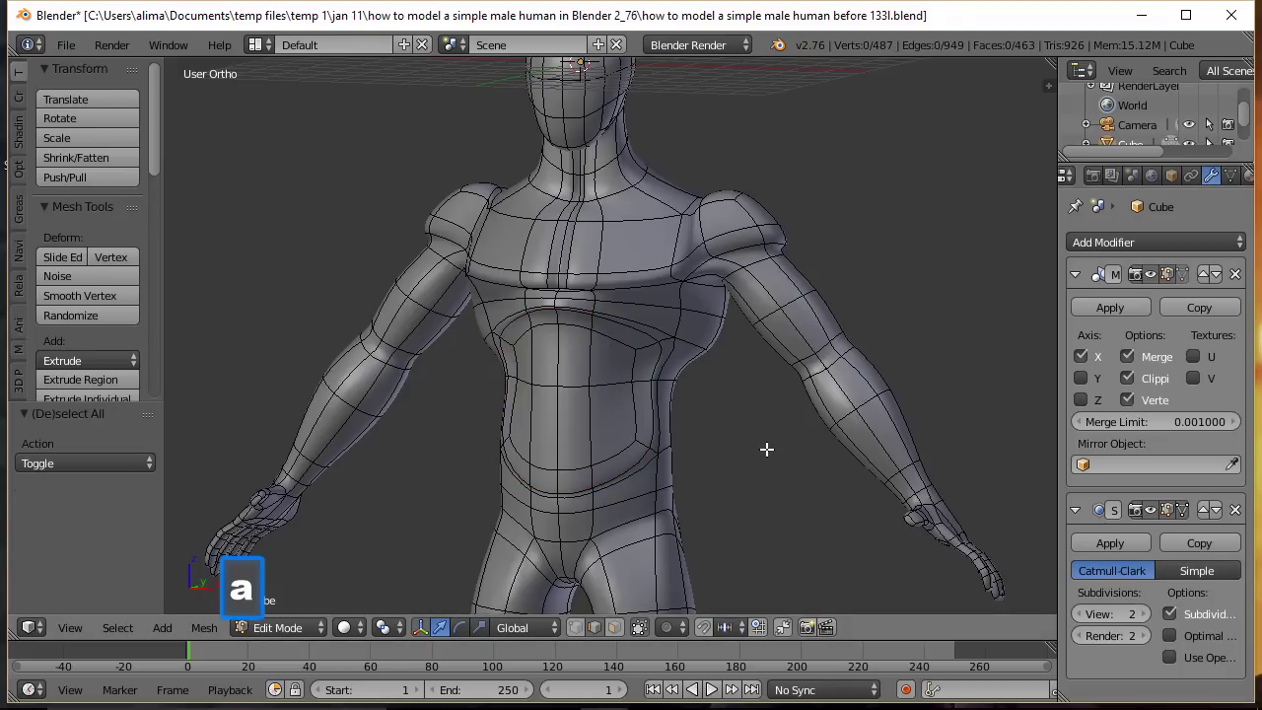
pyautogui.click(320, 629)
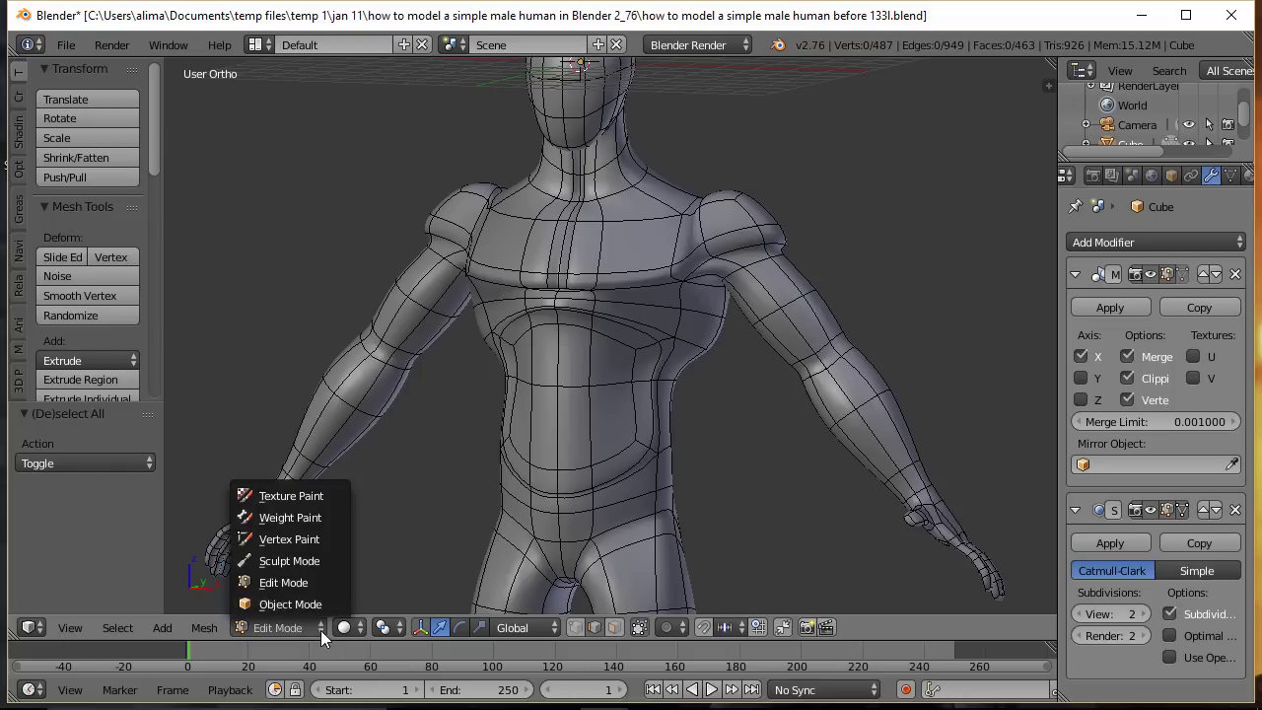
pyautogui.click(319, 560)
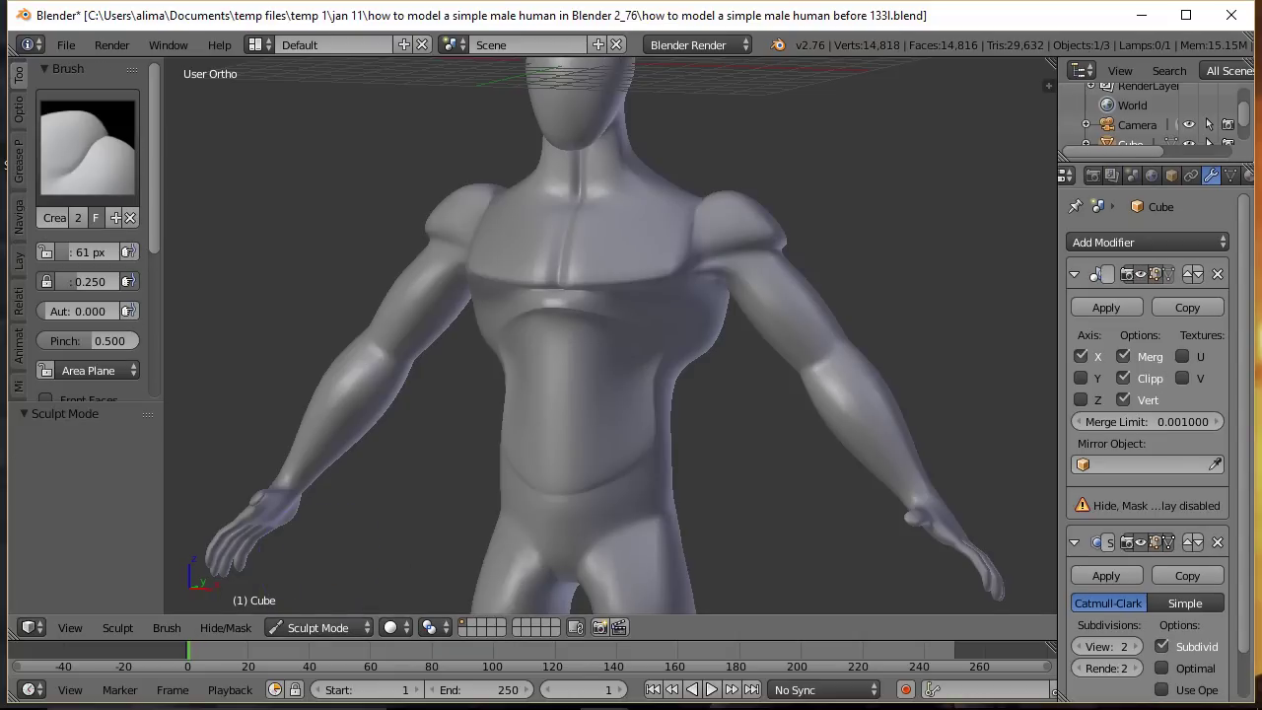
pyautogui.hotkey('ctrl', 's')
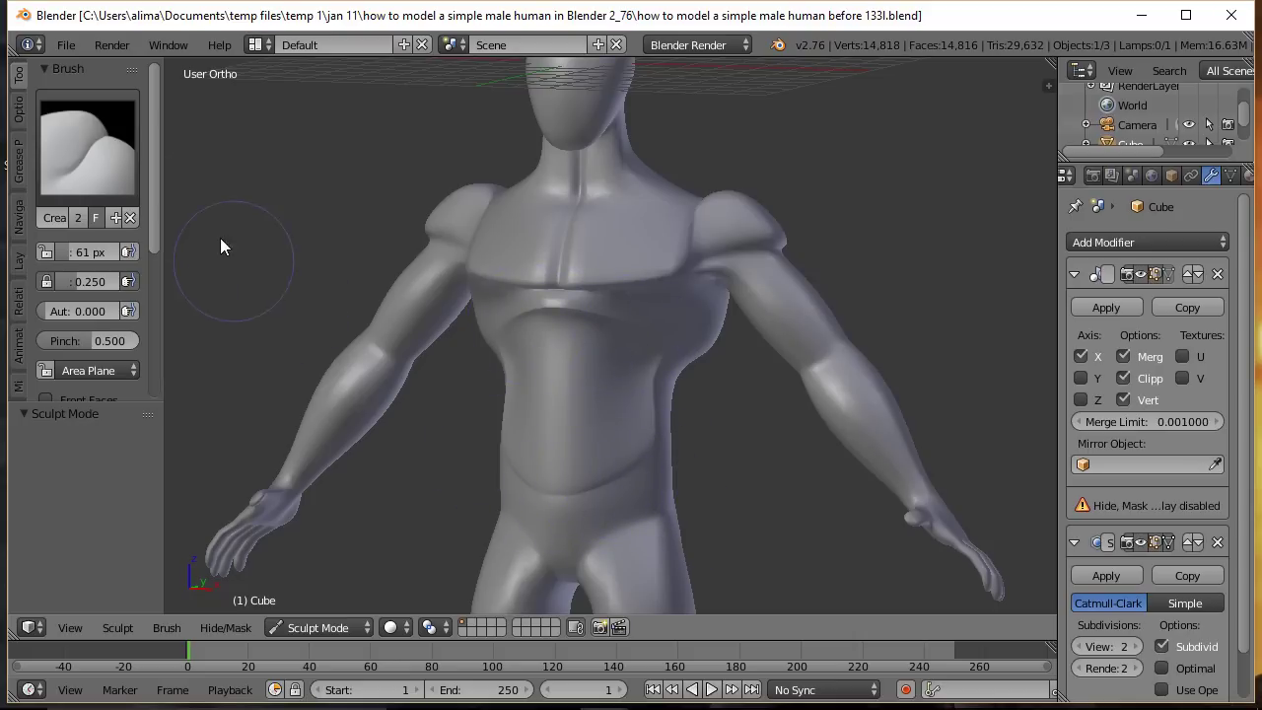
# Step: Soften the abdomen's outline with the Smooth brush at strength 0.092 and save as version 135
pyautogui.click(129, 165)
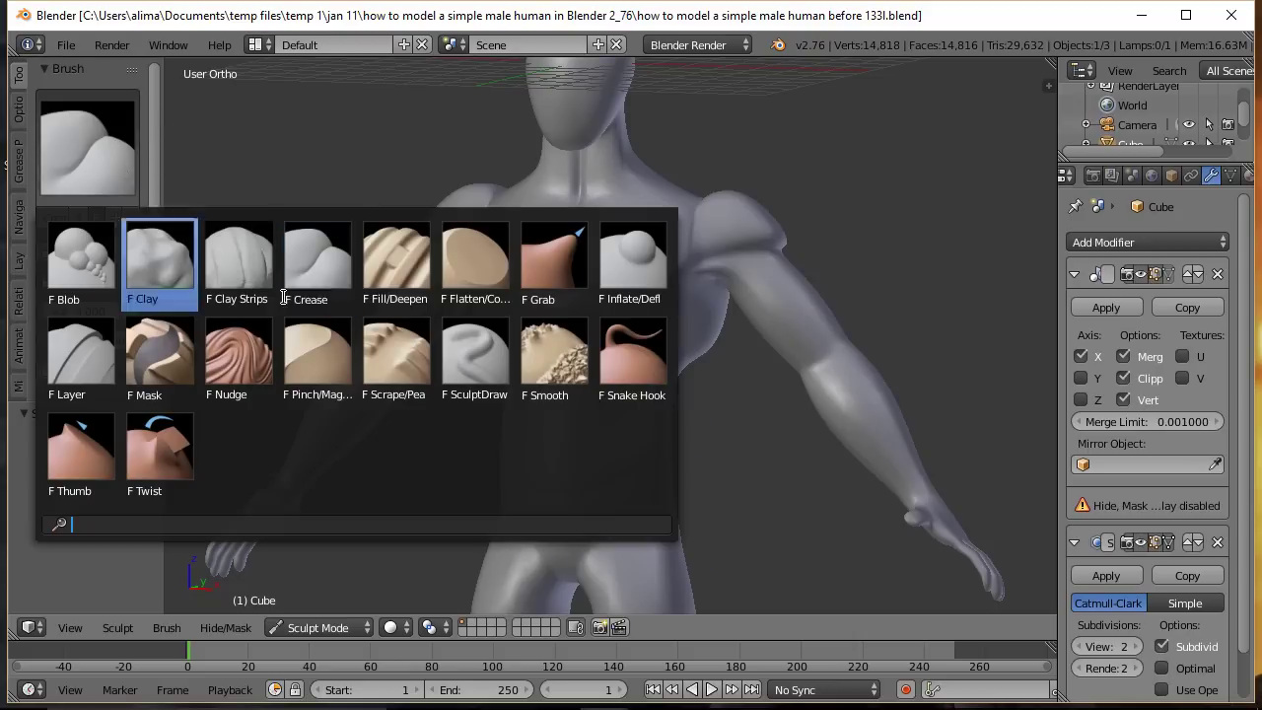
pyautogui.click(555, 361)
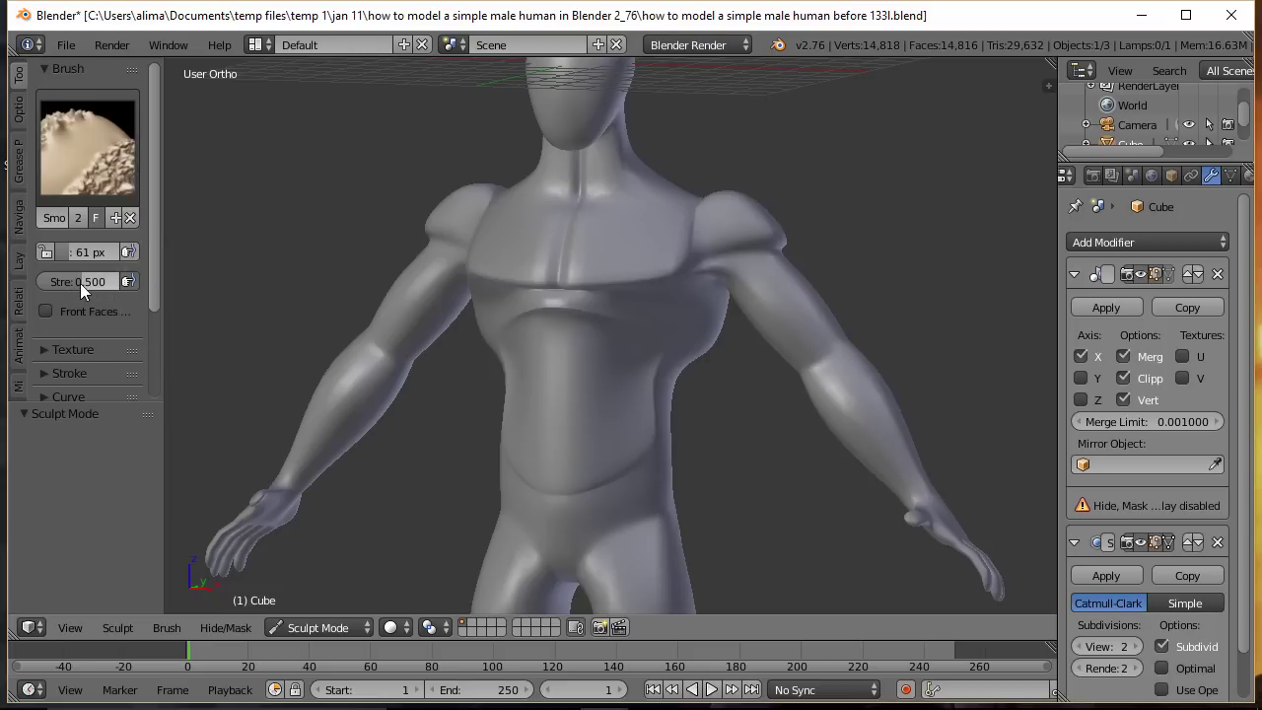
pyautogui.moveTo(69, 285); pyautogui.dragTo(57, 291)
pyautogui.moveTo(54, 290); pyautogui.dragTo(49, 295)
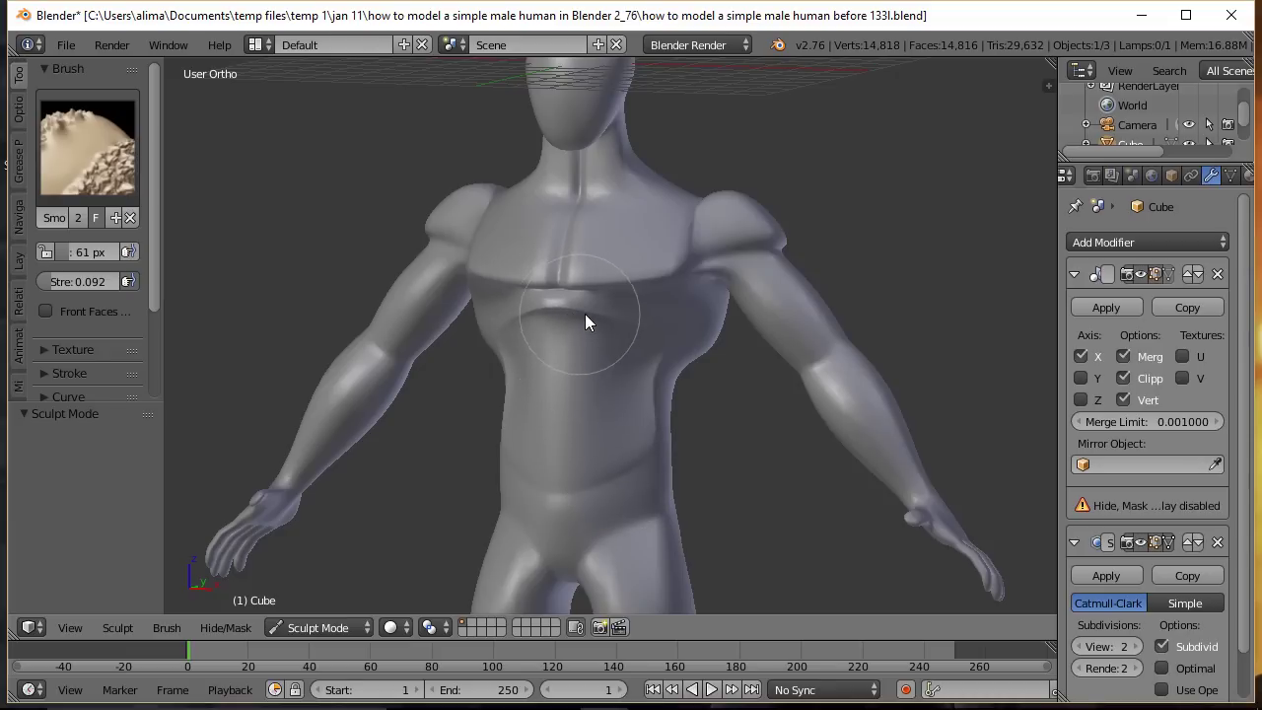
pyautogui.moveTo(658, 367); pyautogui.dragTo(652, 417)
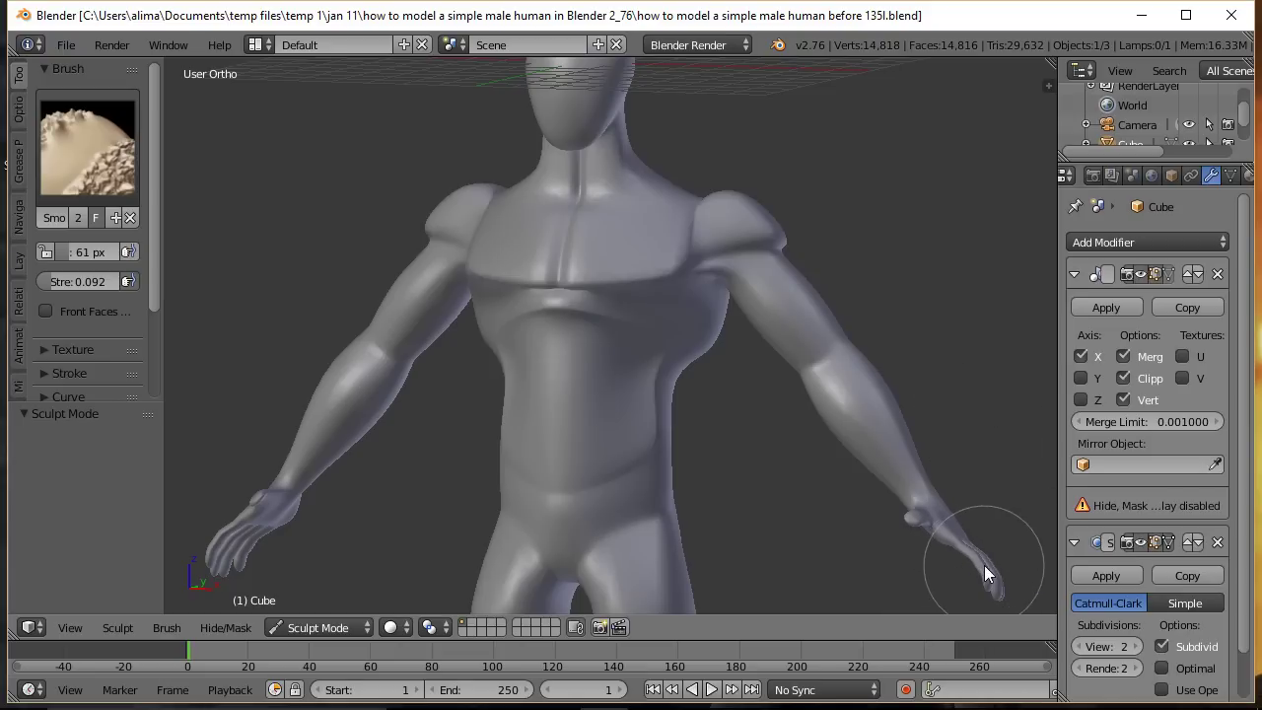
# Step: Thicken the hand and upper arm with the Inflate brush at 61 px and strength 0.500, and save as version 136
pyautogui.click(68, 145)
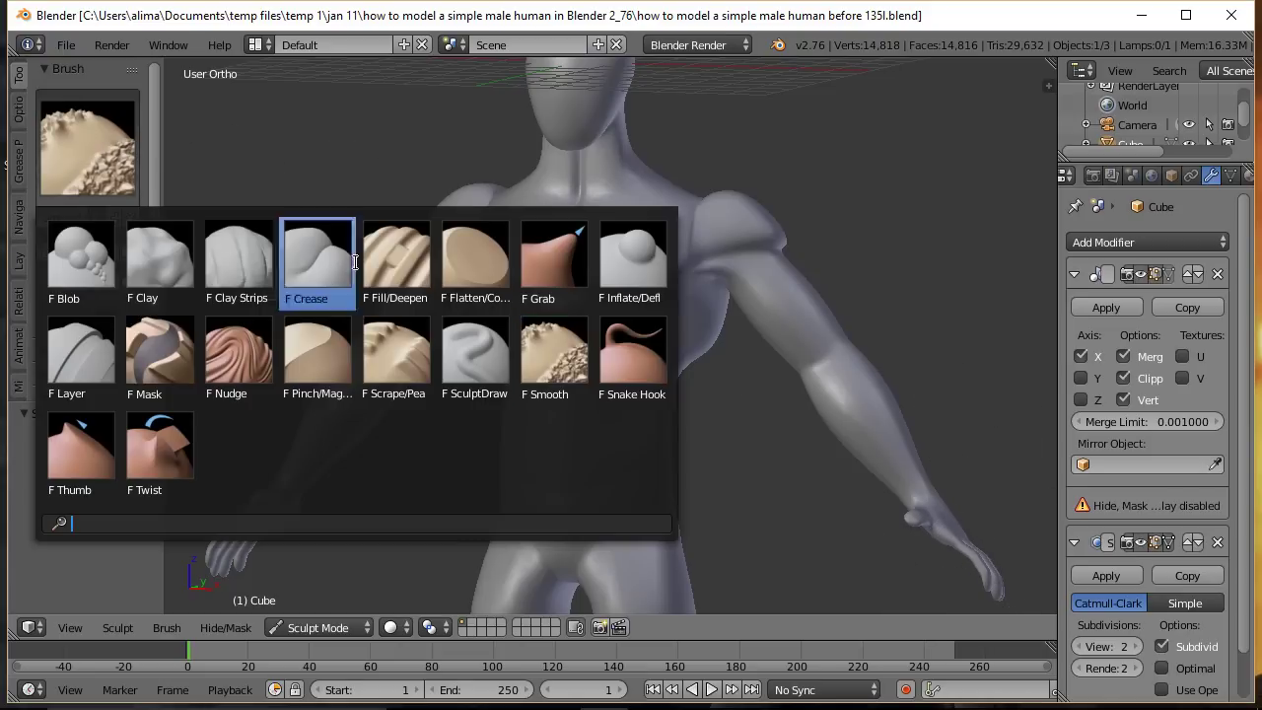
pyautogui.click(635, 260)
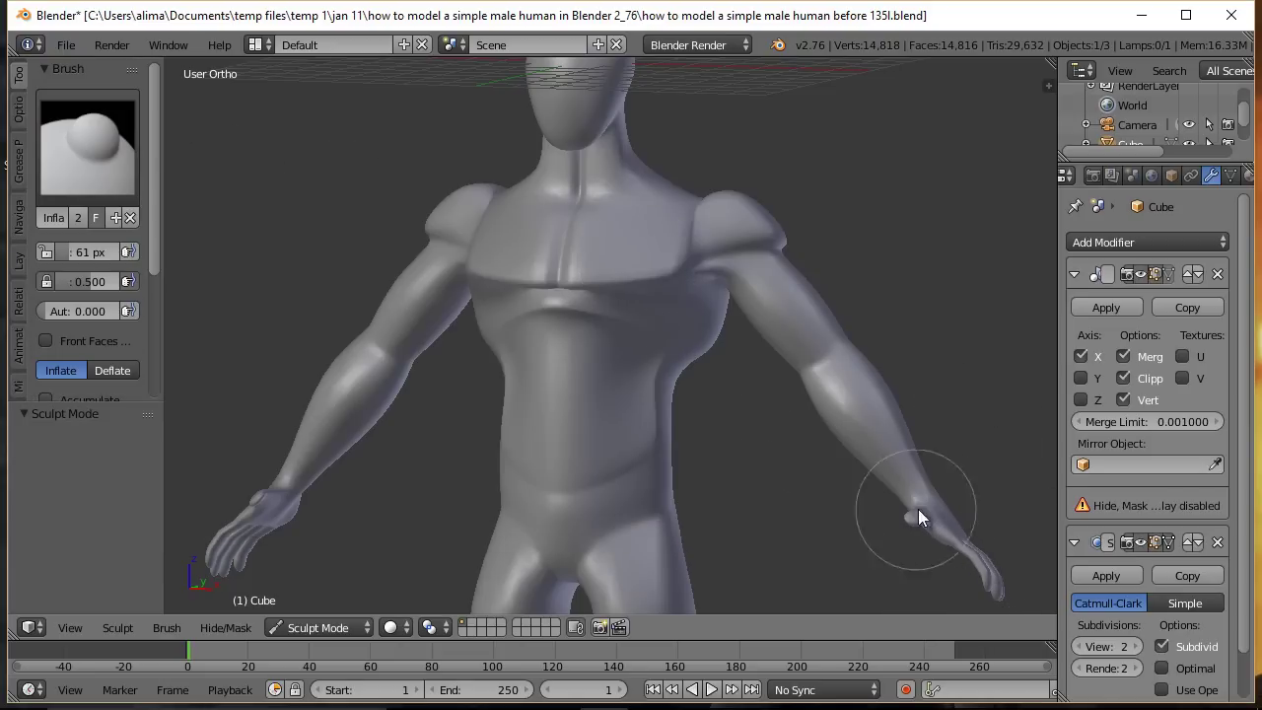
pyautogui.moveTo(935, 434); pyautogui.dragTo(862, 450, button='middle')
pyautogui.moveTo(825, 563); pyautogui.dragTo(853, 564)
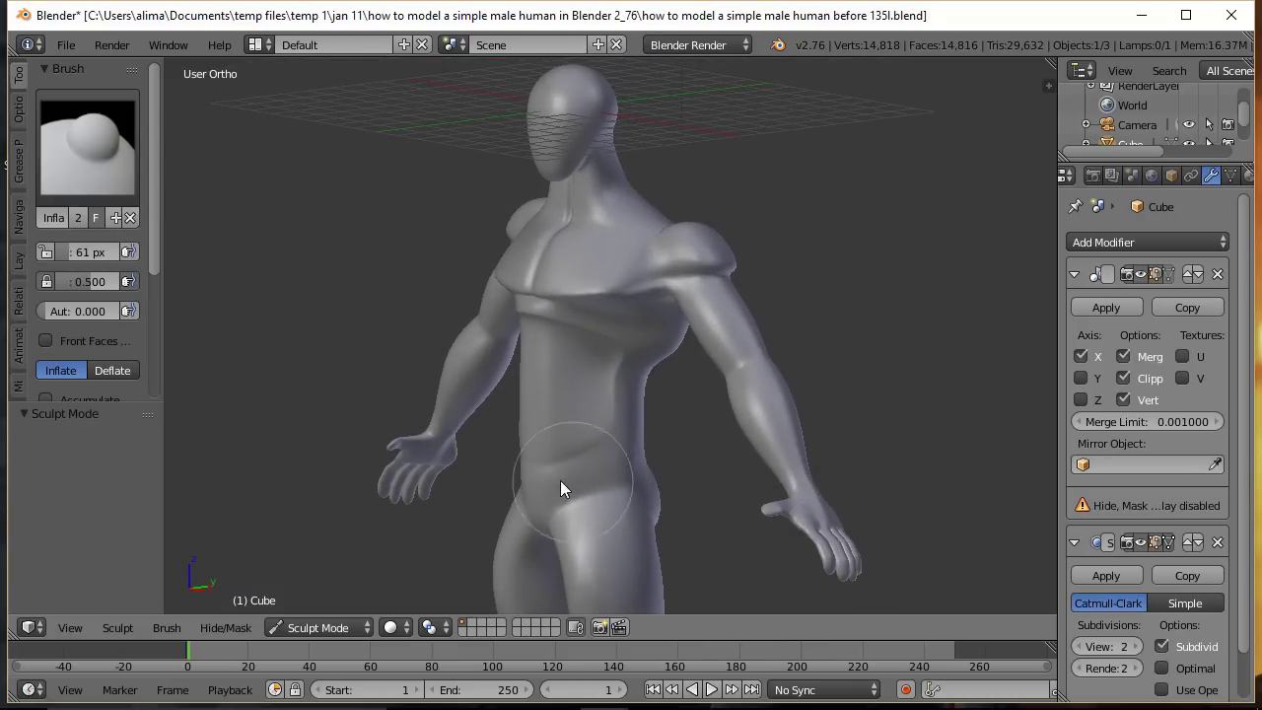
pyautogui.moveTo(712, 538); pyautogui.dragTo(816, 510, button='middle')
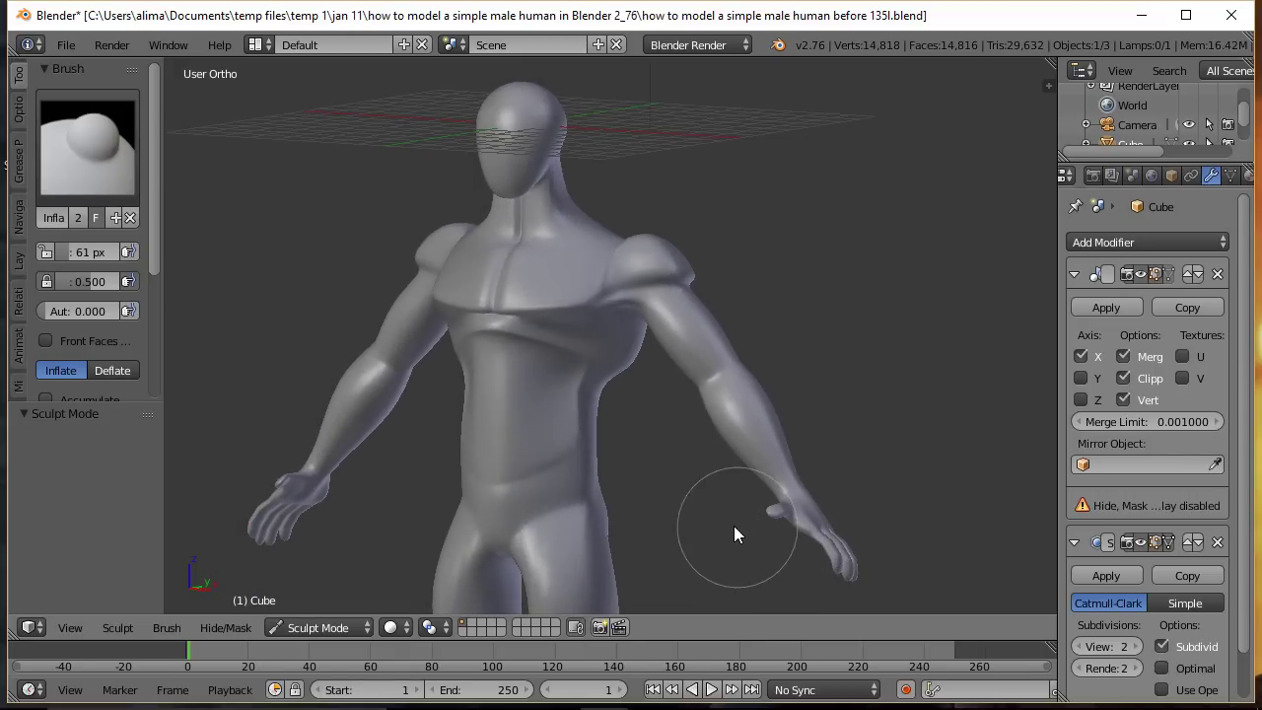
pyautogui.moveTo(749, 527)
pyautogui.mouseDown(button='middle')
pyautogui.moveTo(842, 432)
pyautogui.moveTo(818, 469)
pyautogui.mouseUp(button='middle')
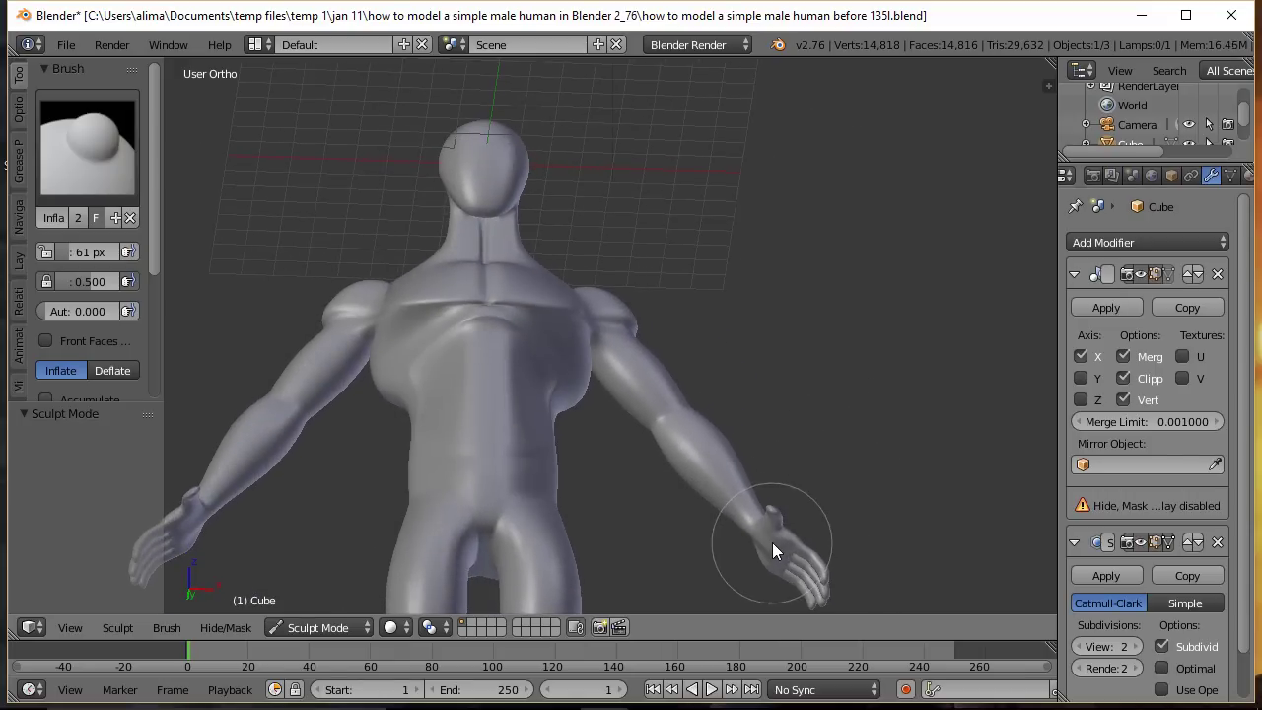
pyautogui.moveTo(845, 397)
pyautogui.mouseDown(button='middle')
pyautogui.moveTo(738, 473)
pyautogui.moveTo(657, 502)
pyautogui.moveTo(685, 487)
pyautogui.moveTo(738, 397)
pyautogui.moveTo(730, 335)
pyautogui.moveTo(728, 385)
pyautogui.moveTo(806, 384)
pyautogui.mouseUp(button='middle')
pyautogui.moveTo(642, 255)
pyautogui.mouseDown()
pyautogui.moveTo(627, 255)
pyautogui.moveTo(648, 261)
pyautogui.moveTo(670, 235)
pyautogui.moveTo(637, 245)
pyautogui.mouseUp()
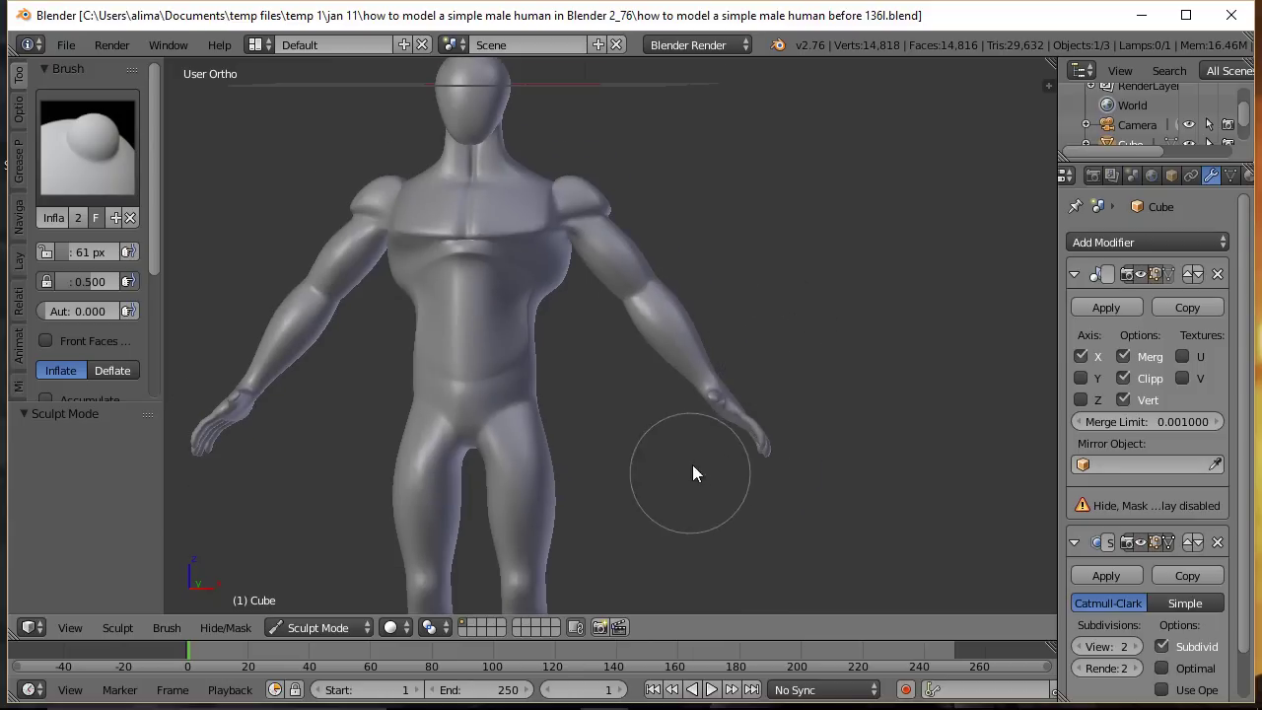
# Step: Switch to the Grab brush for reshaping the upper body and save the file as version 137
pyautogui.keyDown('shift'); pyautogui.moveTo(692, 468); pyautogui.dragTo(750, 328, button='middle'); pyautogui.keyUp('shift')
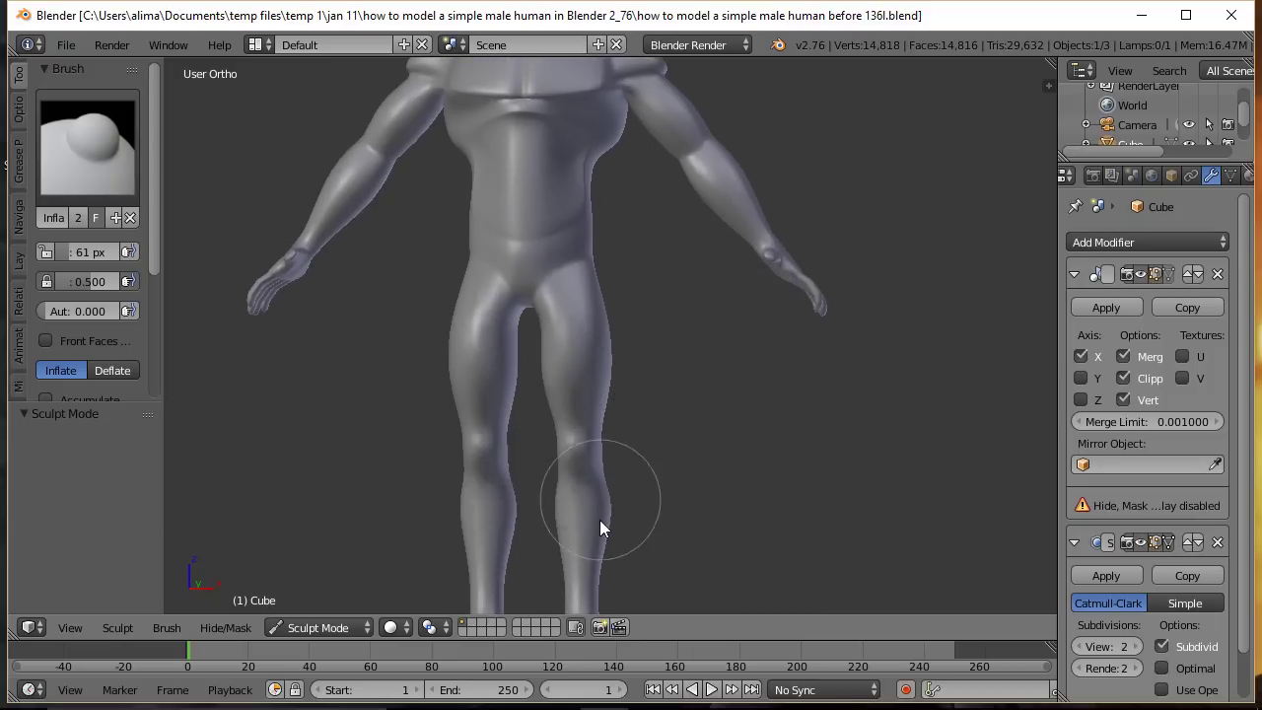
pyautogui.moveTo(790, 480)
pyautogui.mouseDown(button='middle')
pyautogui.moveTo(466, 471)
pyautogui.moveTo(655, 520)
pyautogui.mouseUp(button='middle')
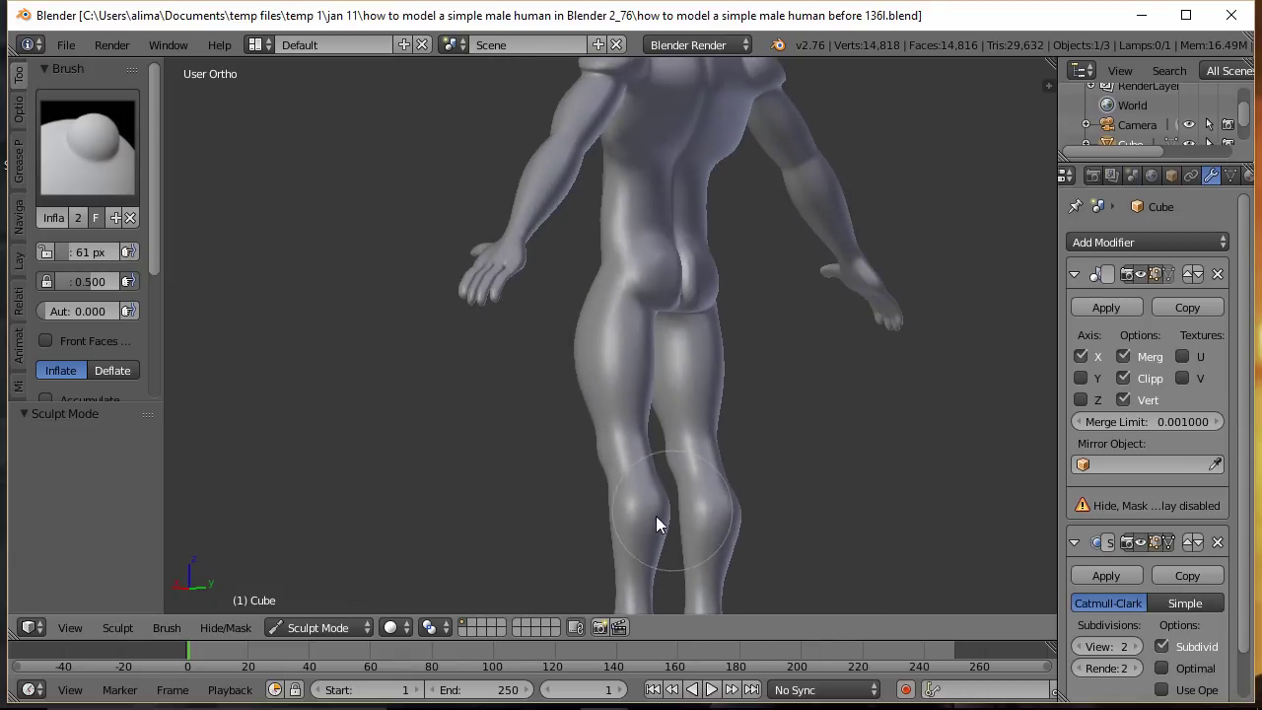
pyautogui.moveTo(400, 349)
pyautogui.mouseDown(button='middle')
pyautogui.moveTo(725, 369)
pyautogui.moveTo(742, 391)
pyautogui.moveTo(741, 444)
pyautogui.mouseUp(button='middle')
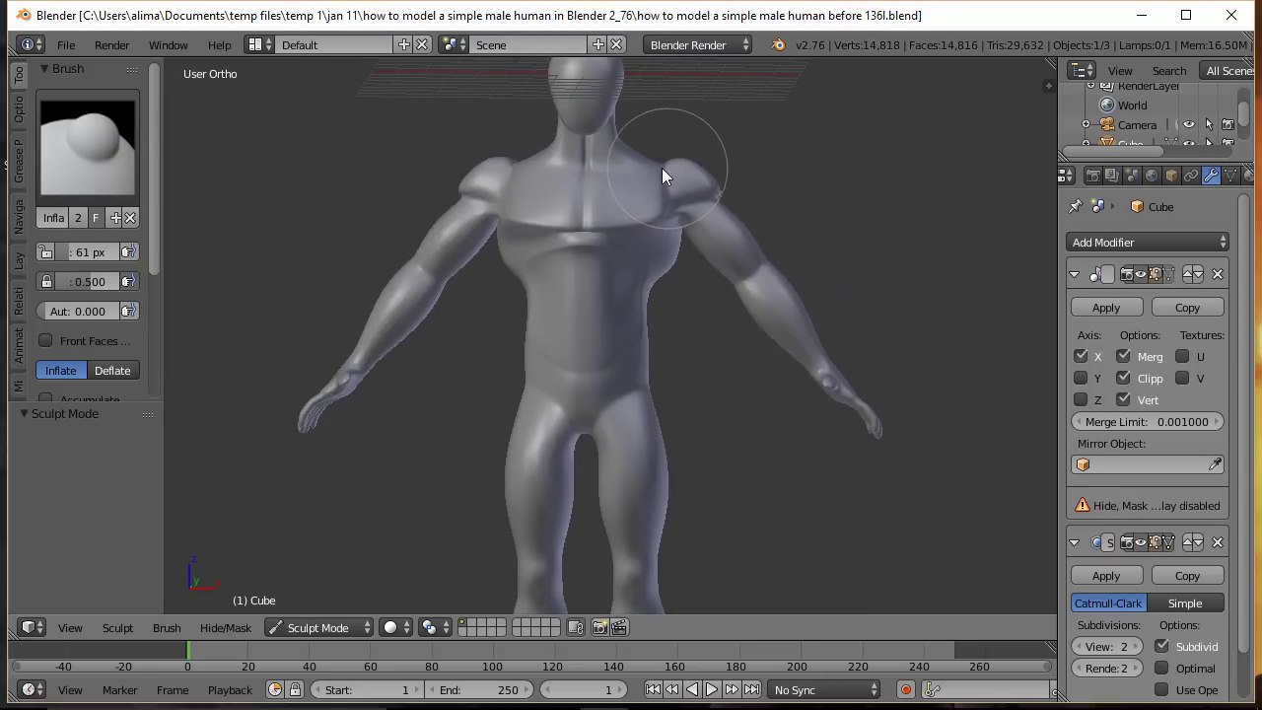
pyautogui.click(126, 164)
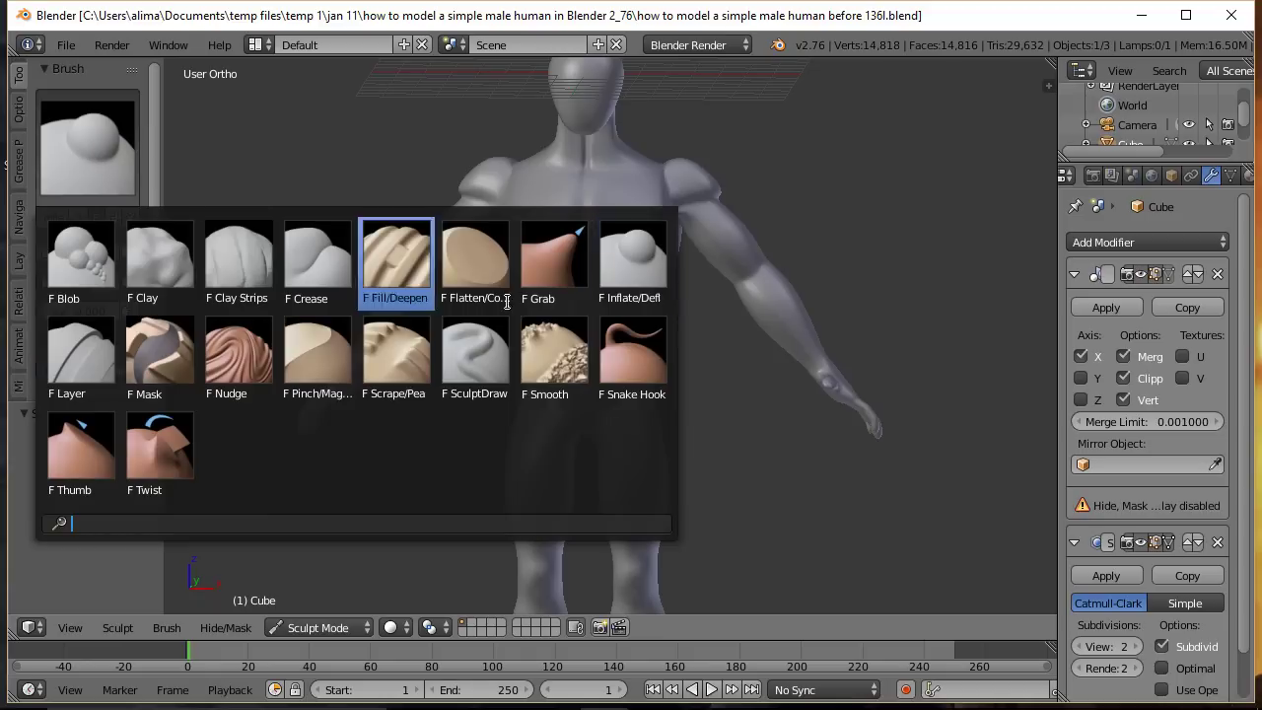
pyautogui.click(554, 259)
pyautogui.scroll(2, 664, 217)
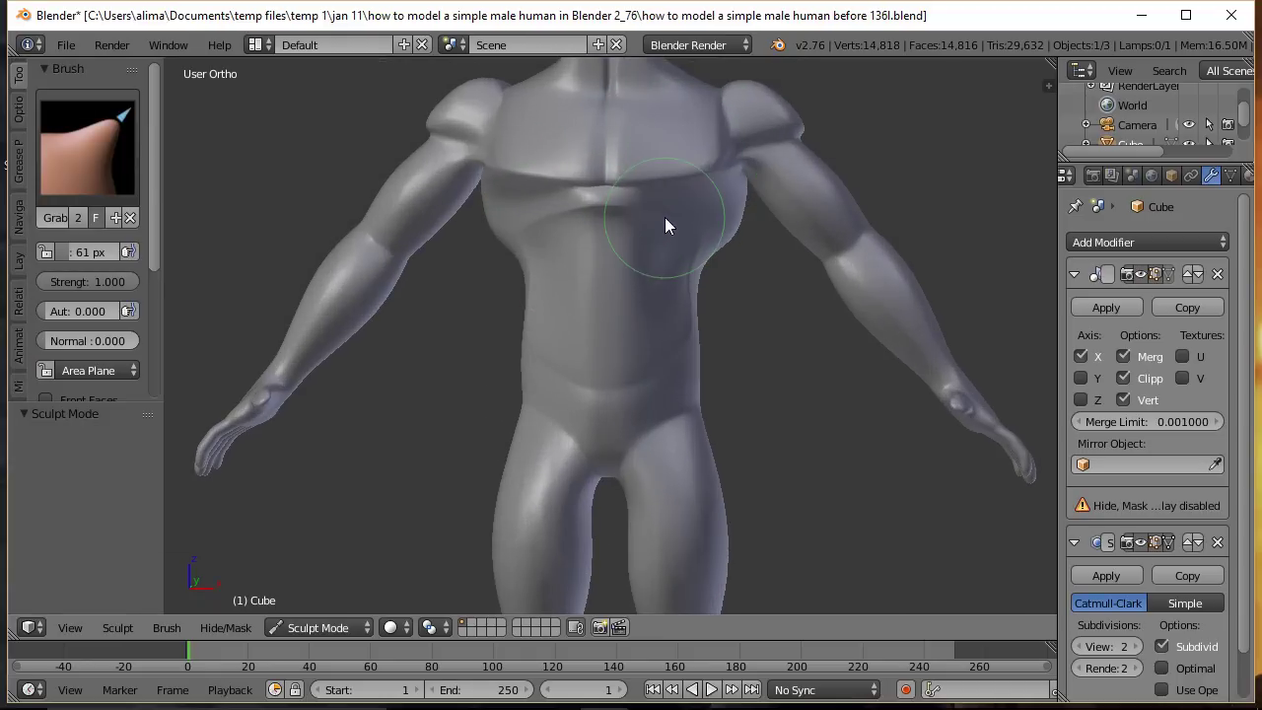
pyautogui.keyDown('shift'); pyautogui.moveTo(816, 254); pyautogui.dragTo(716, 430, button='middle'); pyautogui.keyUp('shift')
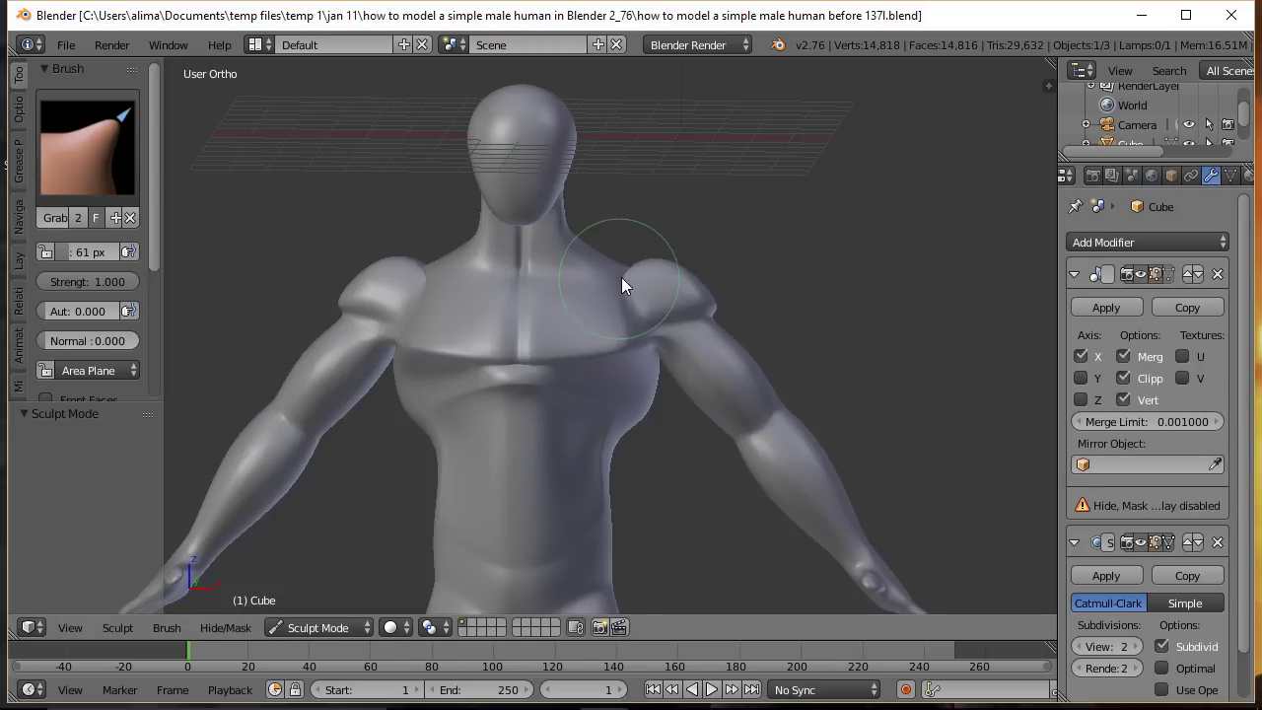
# Step: Adjust the back of the shoulder with the Grab brush and save the file as version 138
pyautogui.moveTo(788, 268); pyautogui.dragTo(380, 290, button='middle')
pyautogui.moveTo(639, 308); pyautogui.dragTo(666, 302)
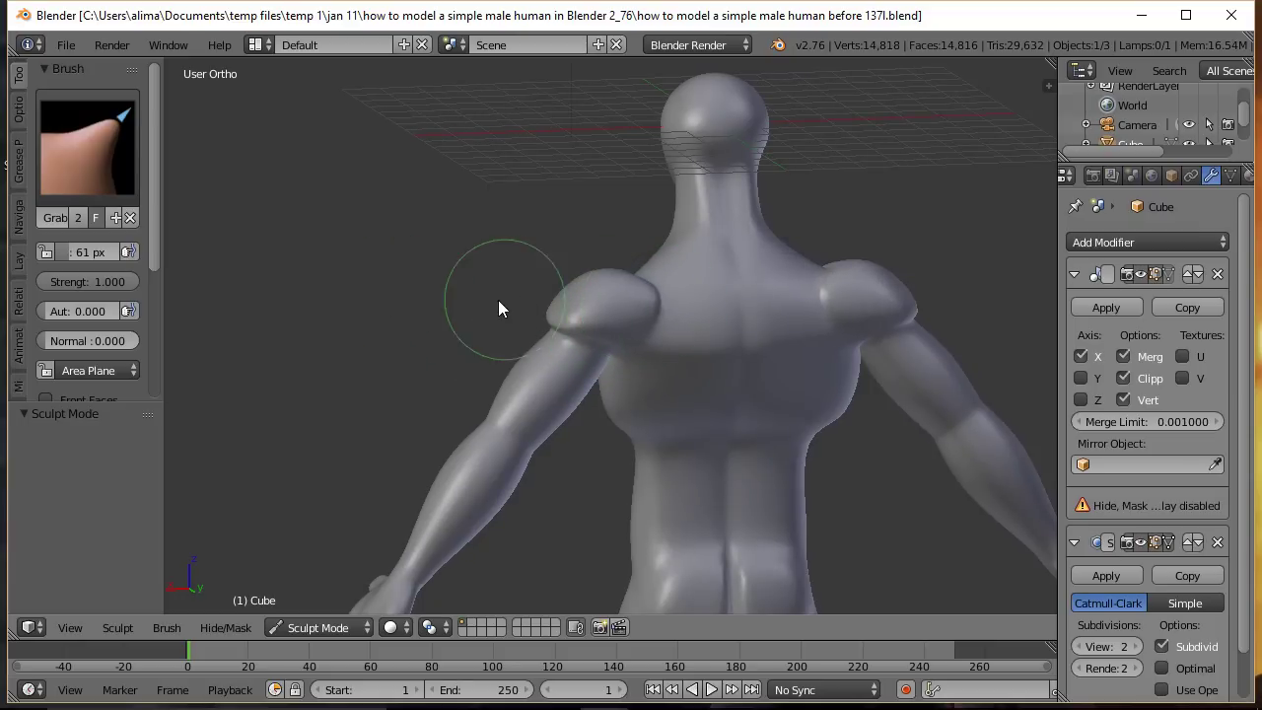
pyautogui.moveTo(375, 330); pyautogui.dragTo(771, 318, button='middle')
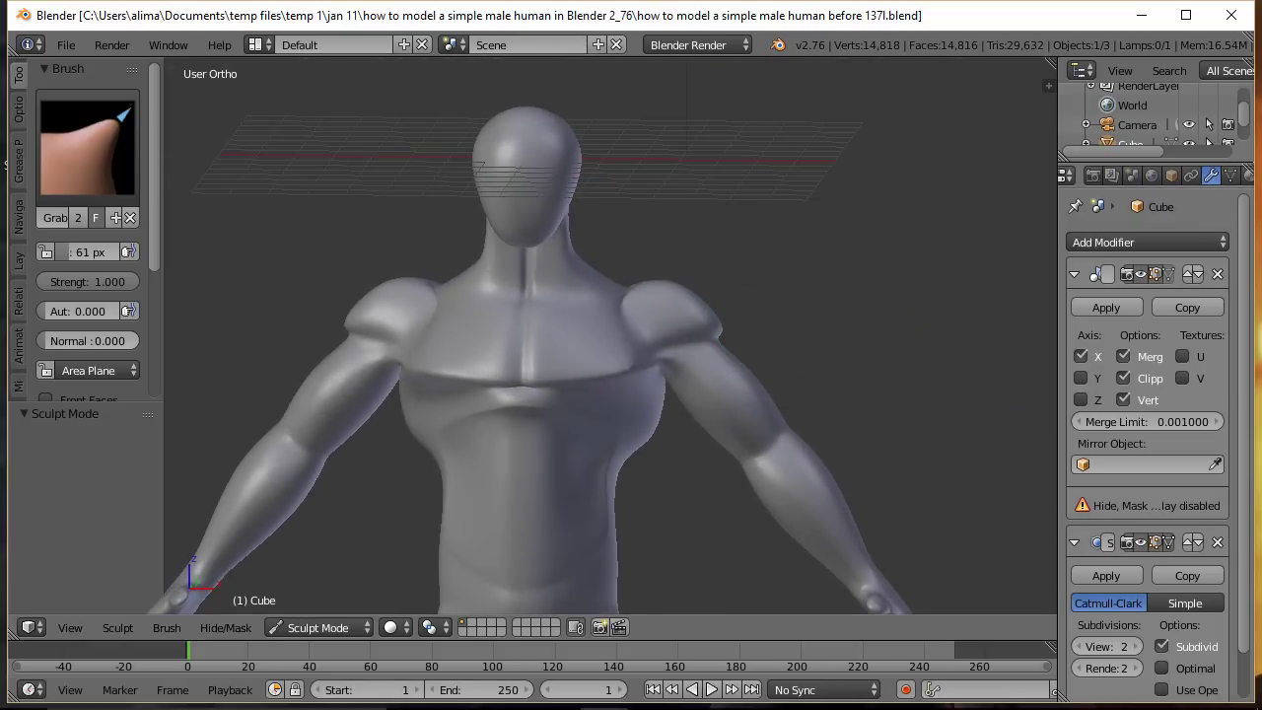
pyautogui.hotkey('ctrl', 'alt', 's')
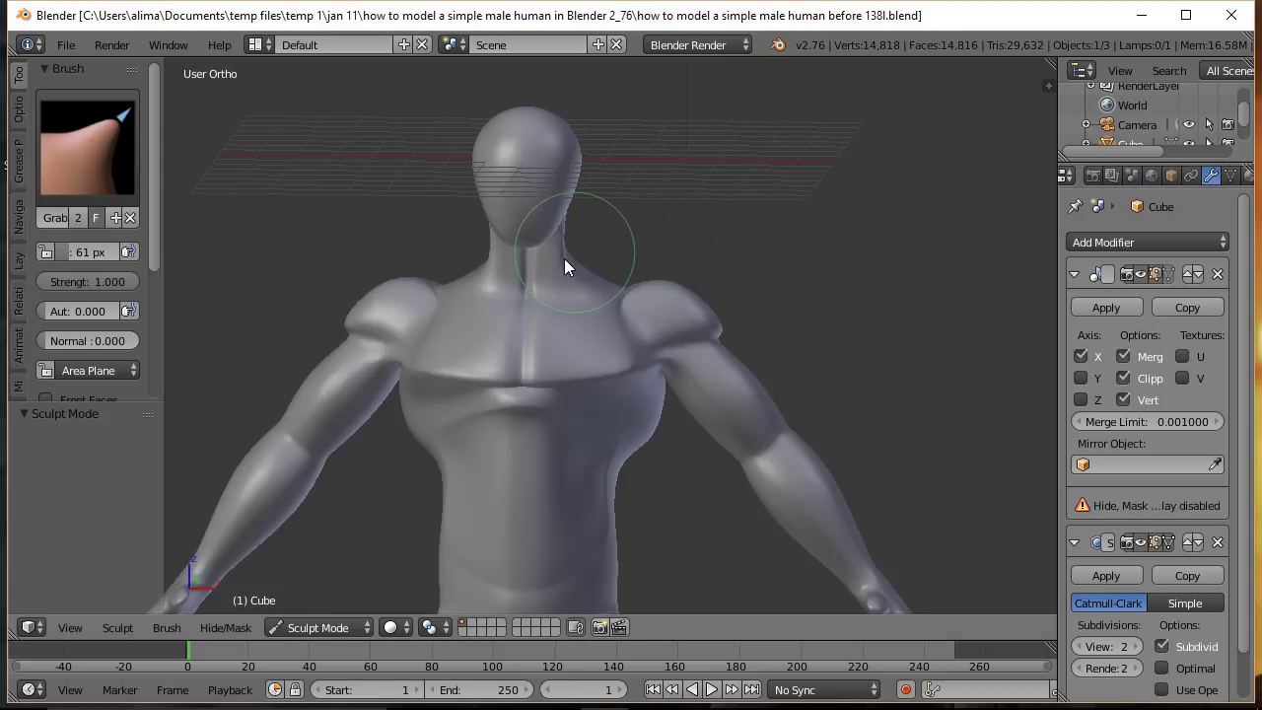
# Step: Soften the shoulder where it joins the upper back with the Smooth brush at strength 0.092, and save as version 140
pyautogui.click(106, 153)
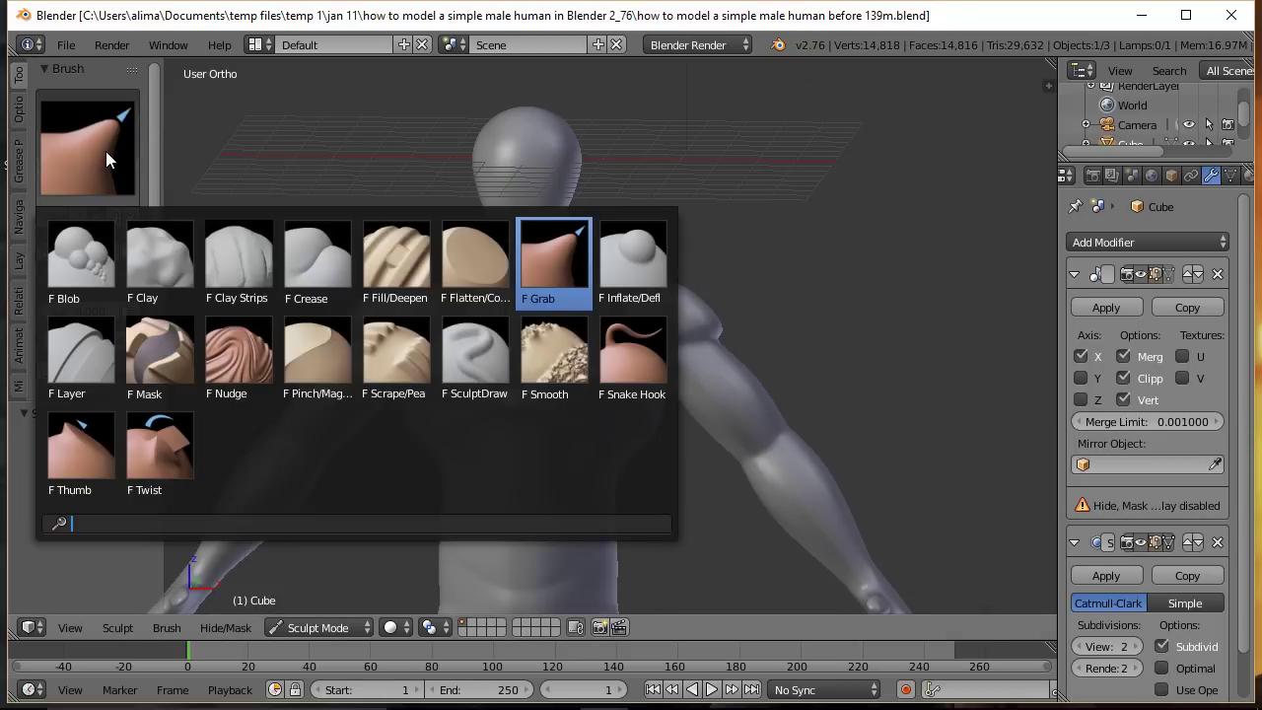
pyautogui.click(544, 335)
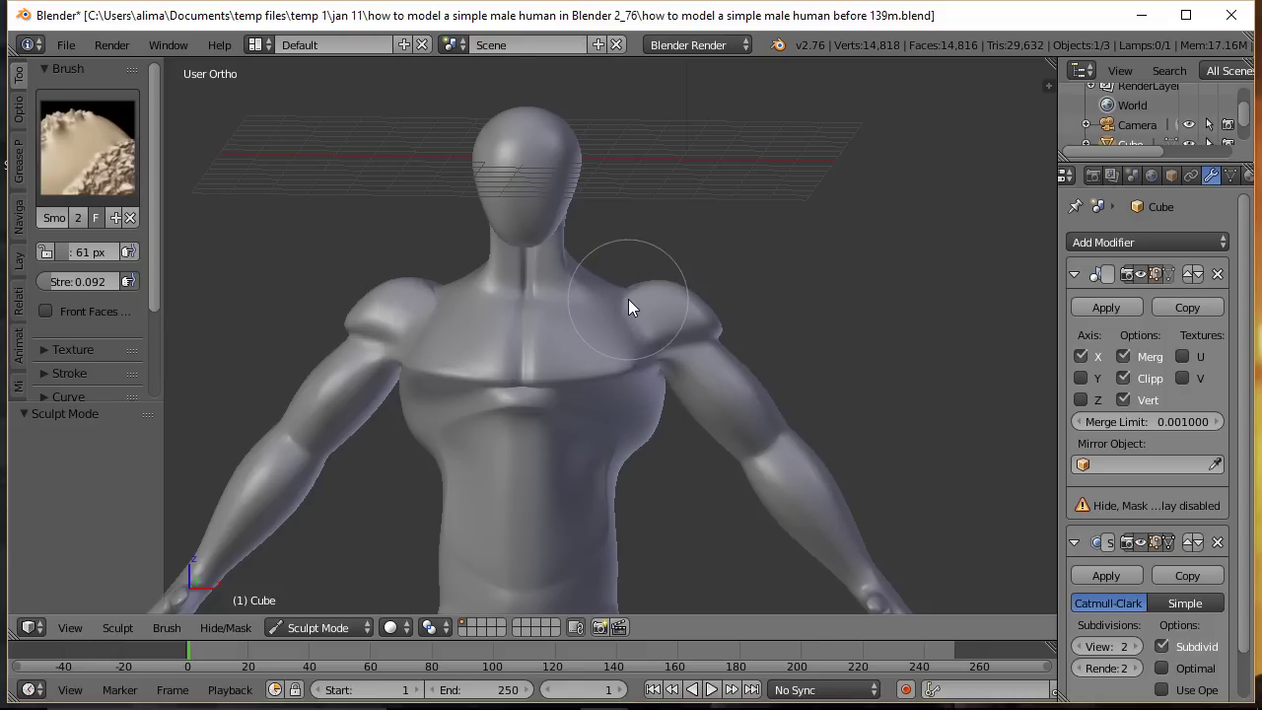
pyautogui.moveTo(865, 337)
pyautogui.mouseDown(button='middle')
pyautogui.moveTo(689, 364)
pyautogui.moveTo(453, 338)
pyautogui.mouseUp(button='middle')
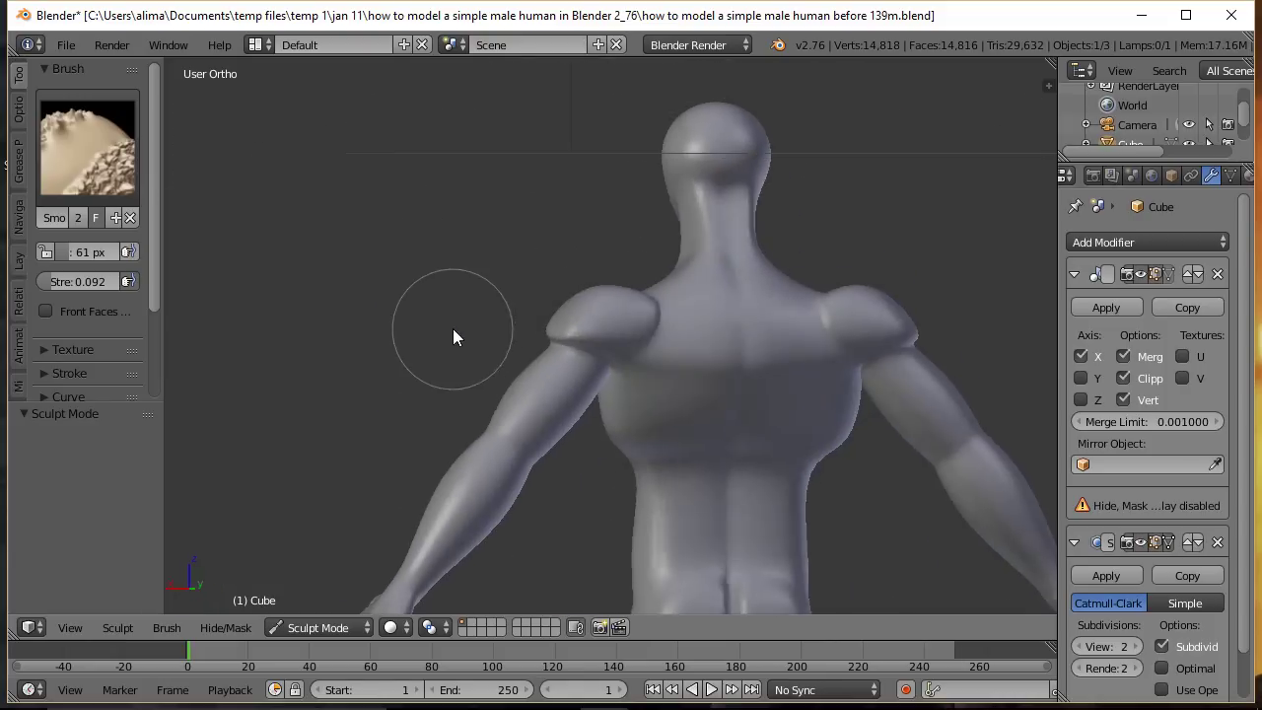
pyautogui.moveTo(644, 317); pyautogui.dragTo(644, 302)
pyautogui.moveTo(404, 321); pyautogui.dragTo(804, 350, button='middle')
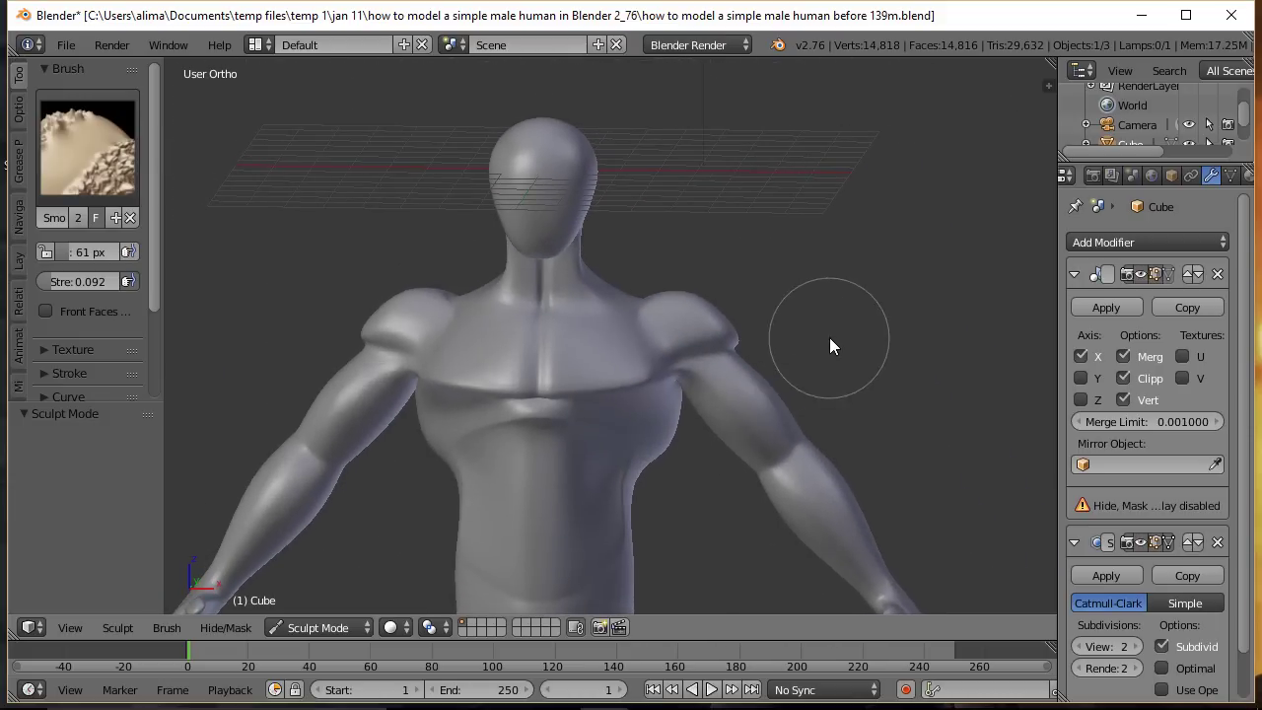
pyautogui.hotkey('ctrl', 'alt', 's')
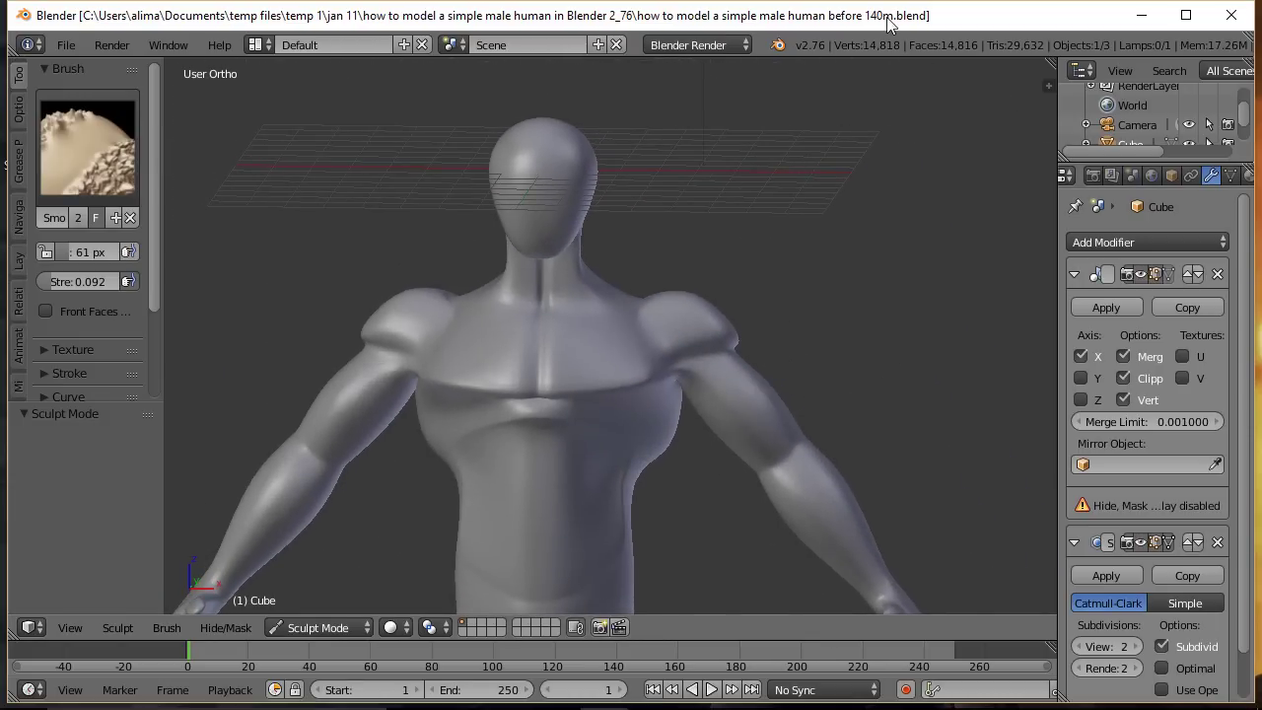
# Step: Pull the chest's lower edge slightly downward with the Grab brush at 61 px and save as version 141
pyautogui.click(99, 152)
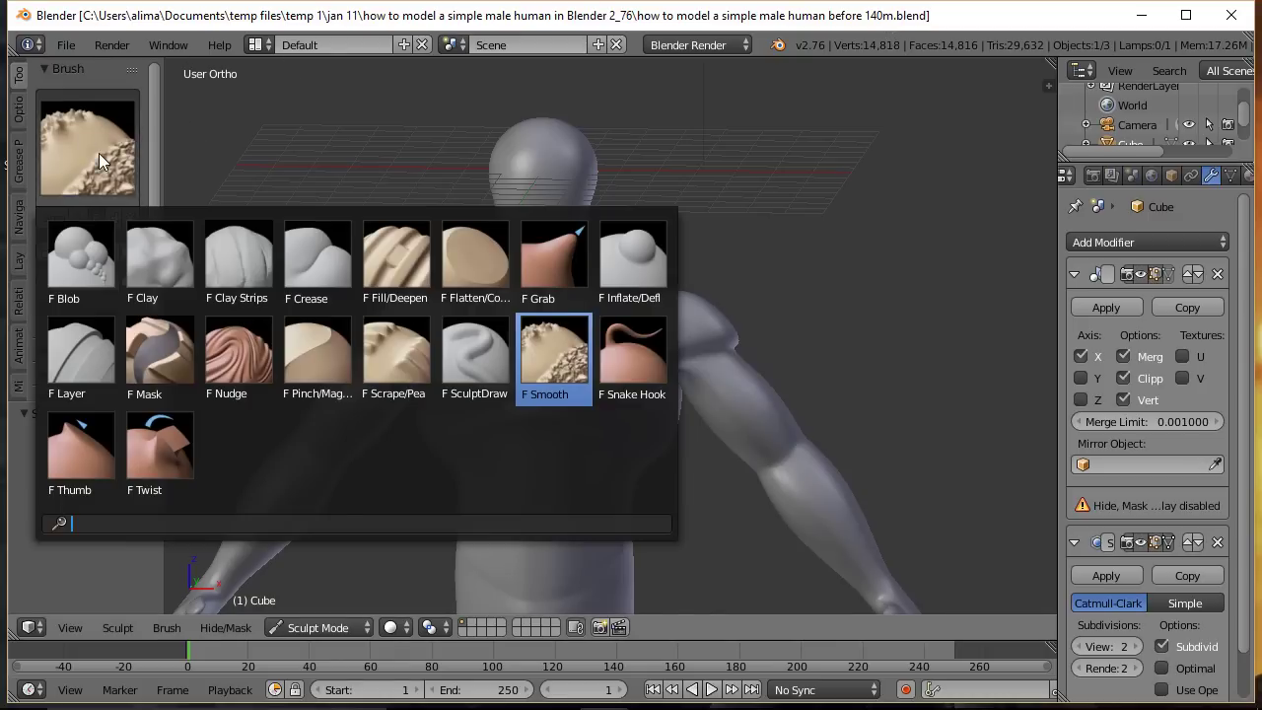
pyautogui.click(554, 256)
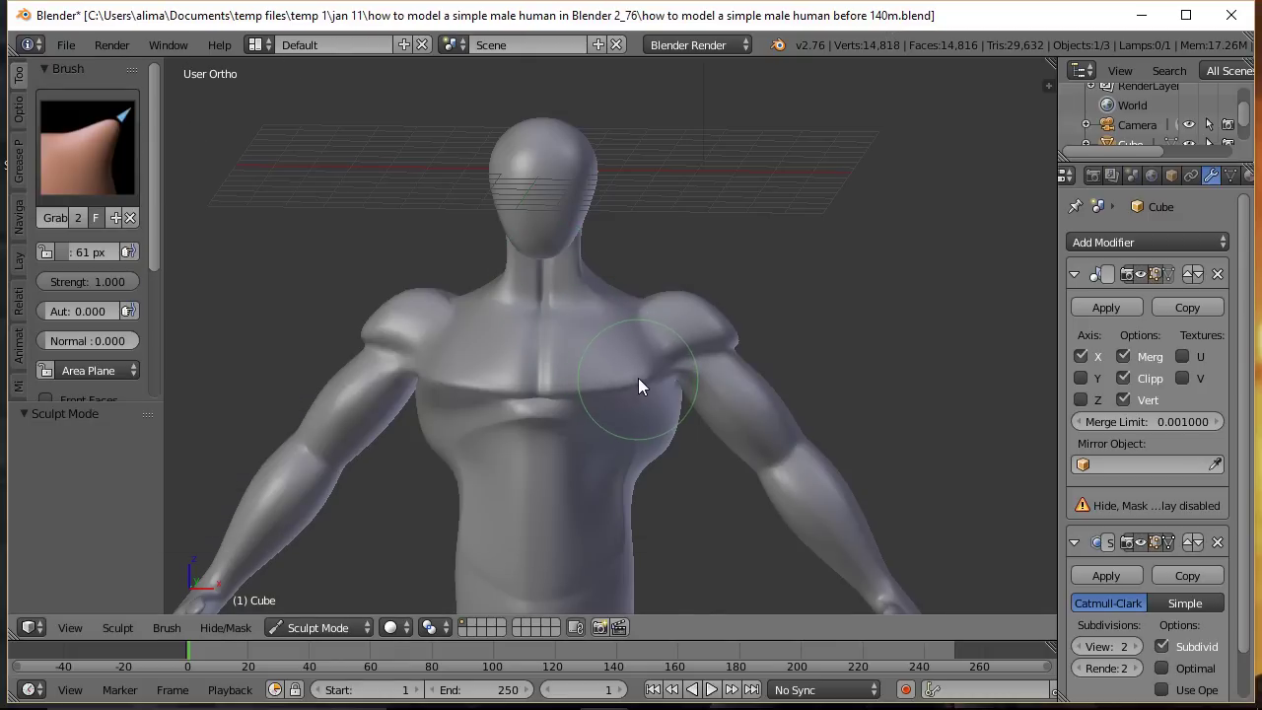
pyautogui.moveTo(639, 378); pyautogui.dragTo(639, 401)
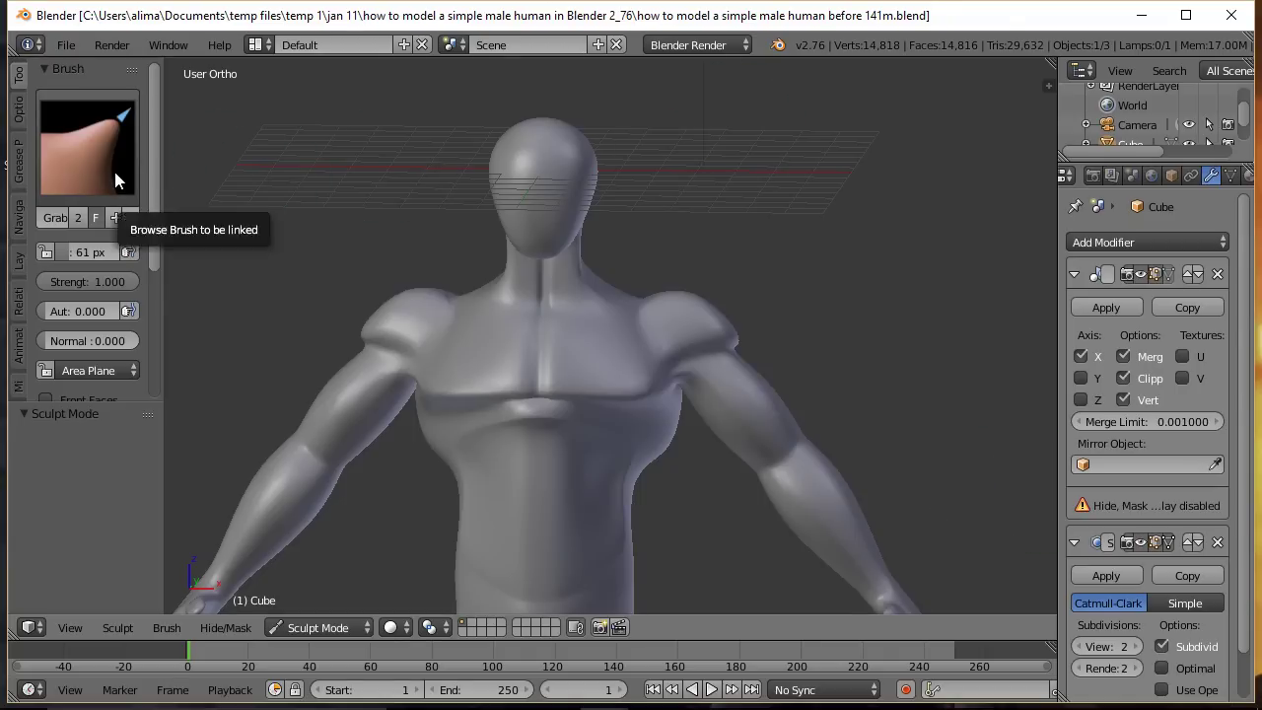
# Step: Soften the middle of the chest, the neck and the collar area with the Smooth brush at strength 0.092, and save as version 142
pyautogui.click(114, 171)
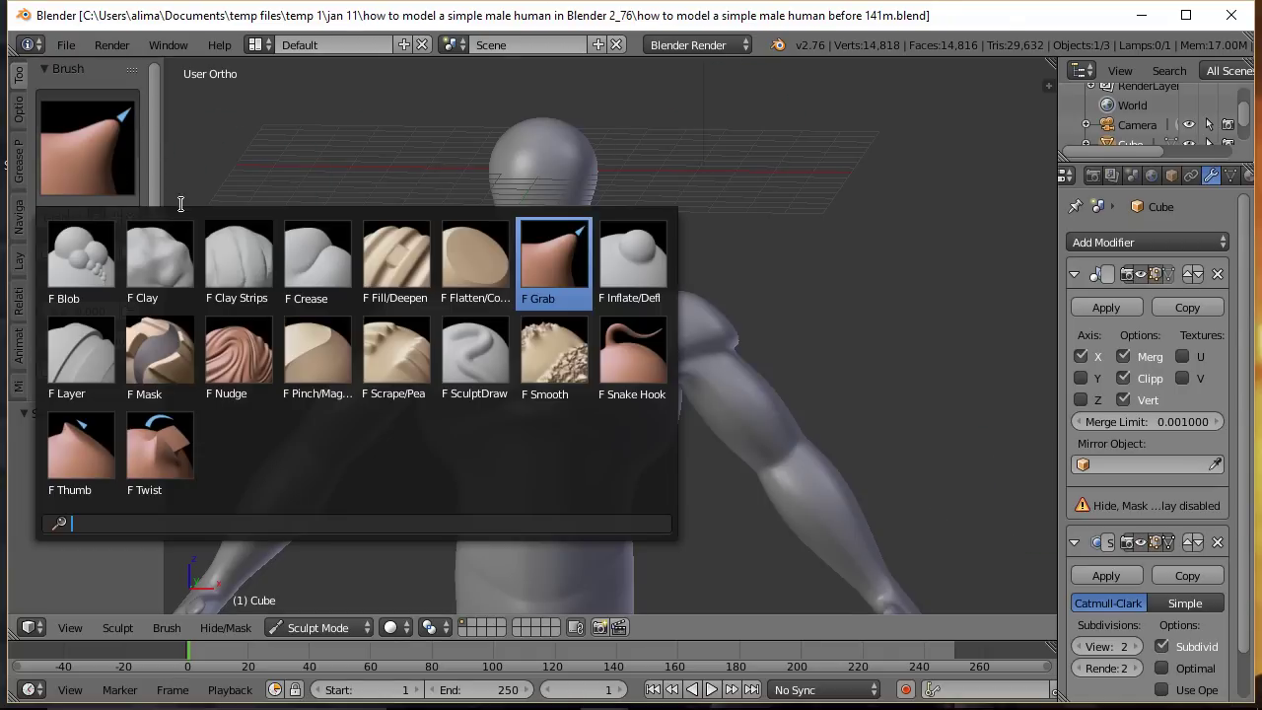
pyautogui.click(552, 355)
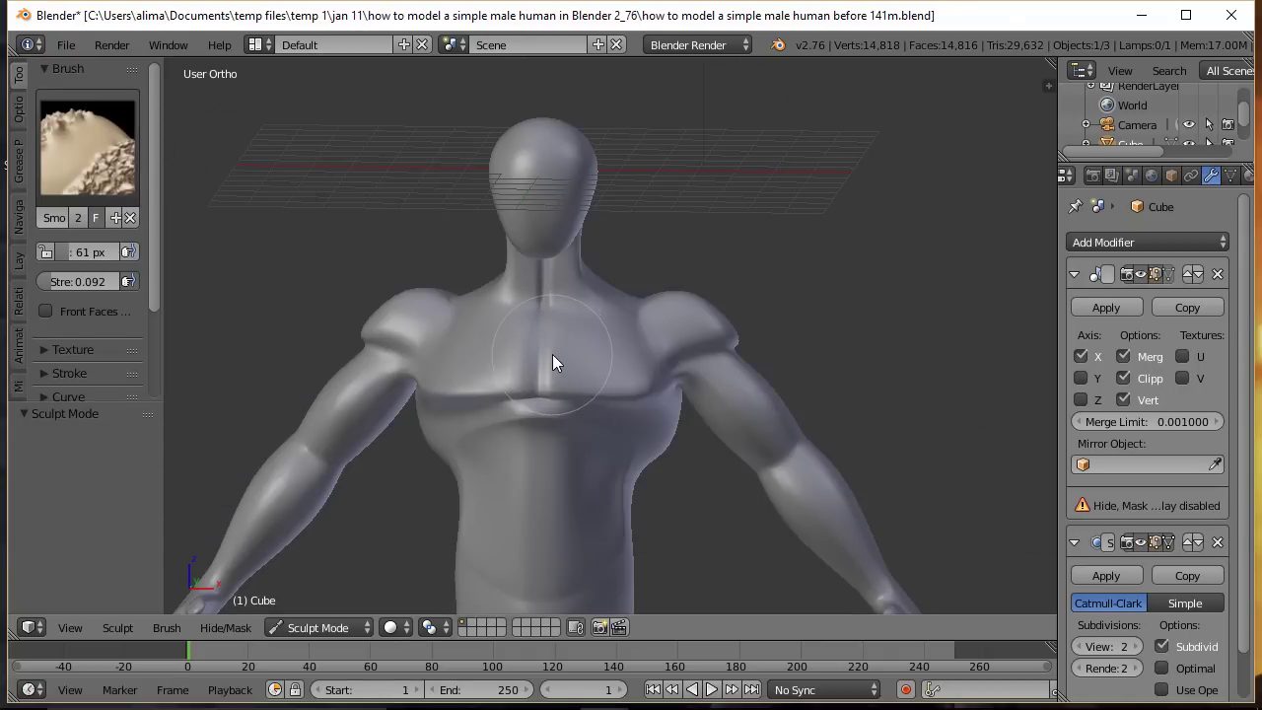
pyautogui.scroll(3, 552, 353)
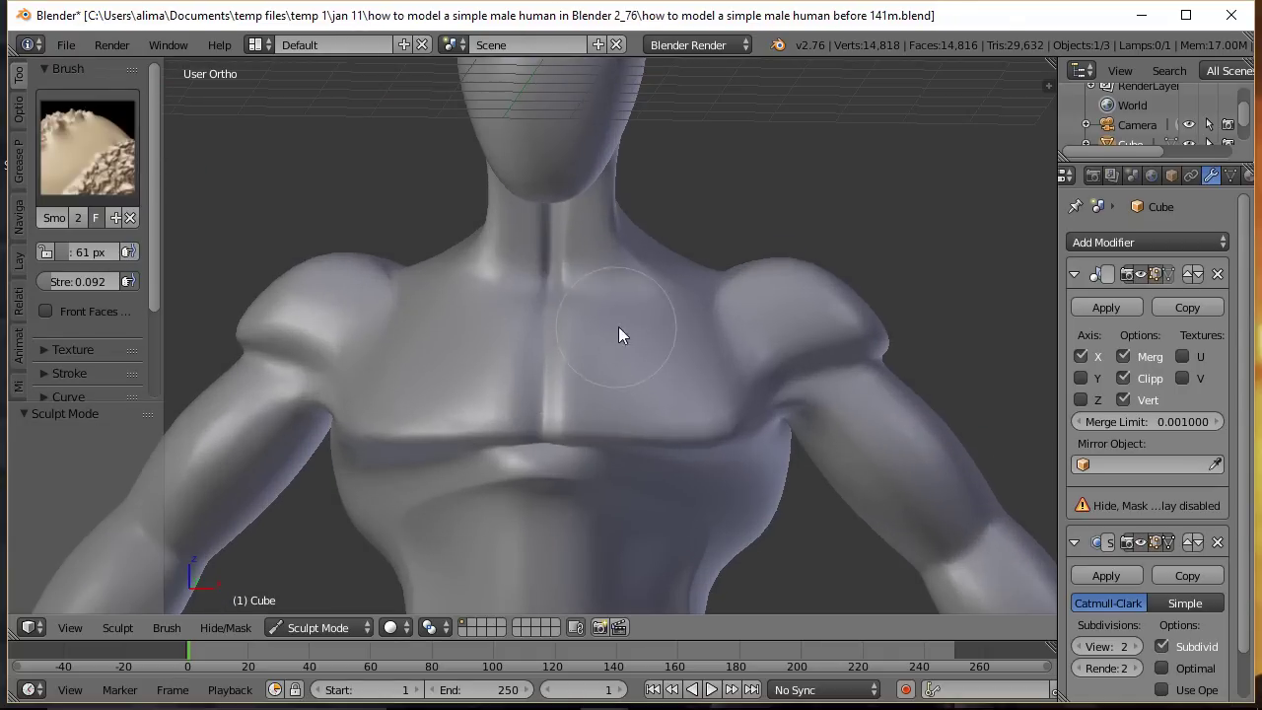
pyautogui.keyDown('shift'); pyautogui.moveTo(620, 321); pyautogui.dragTo(640, 406, button='middle'); pyautogui.keyUp('shift')
pyautogui.moveTo(584, 406)
pyautogui.mouseDown()
pyautogui.moveTo(532, 379)
pyautogui.moveTo(561, 372)
pyautogui.moveTo(547, 364)
pyautogui.mouseUp()
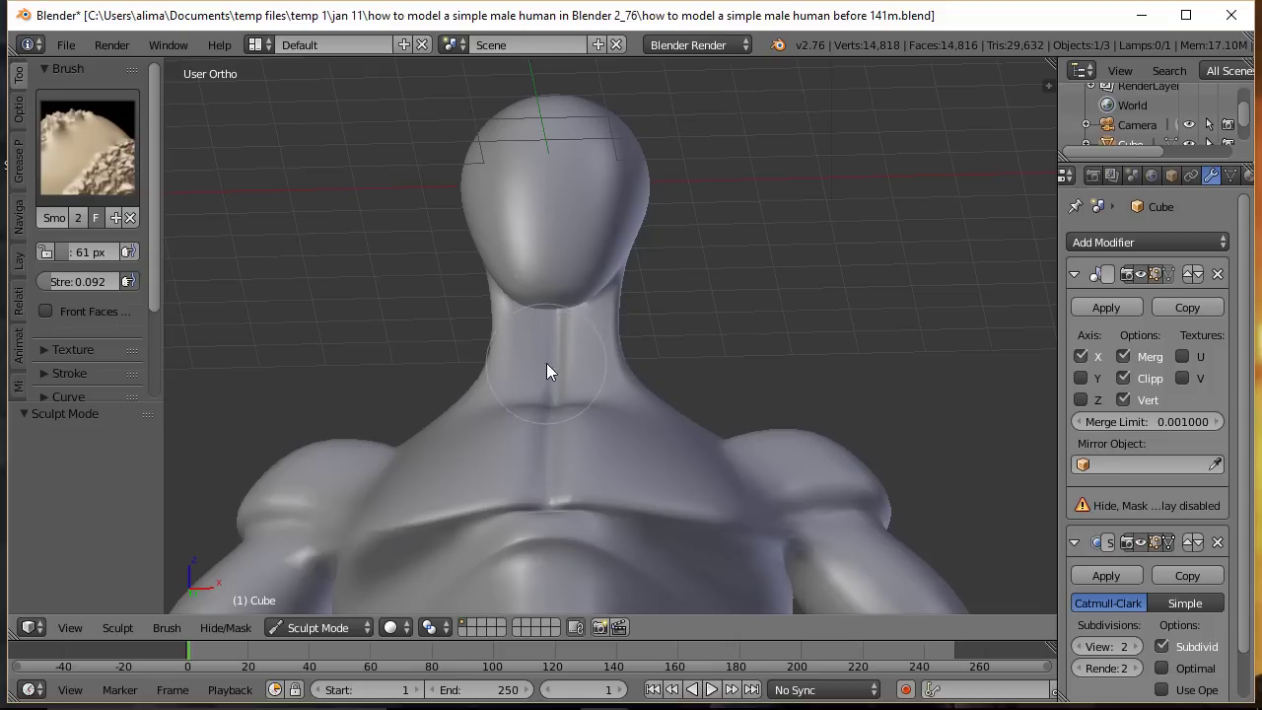
pyautogui.moveTo(734, 307); pyautogui.dragTo(735, 355, button='middle')
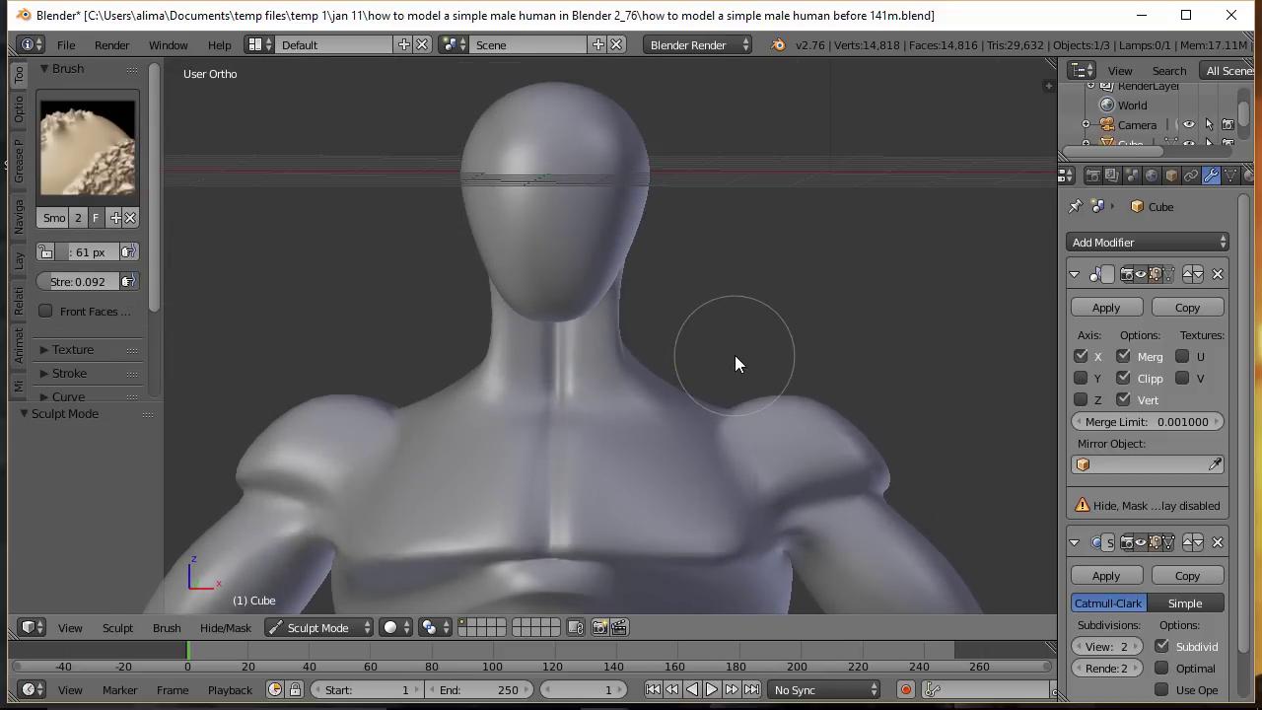
pyautogui.moveTo(570, 376)
pyautogui.mouseDown()
pyautogui.moveTo(550, 381)
pyautogui.moveTo(592, 407)
pyautogui.moveTo(700, 419)
pyautogui.mouseUp()
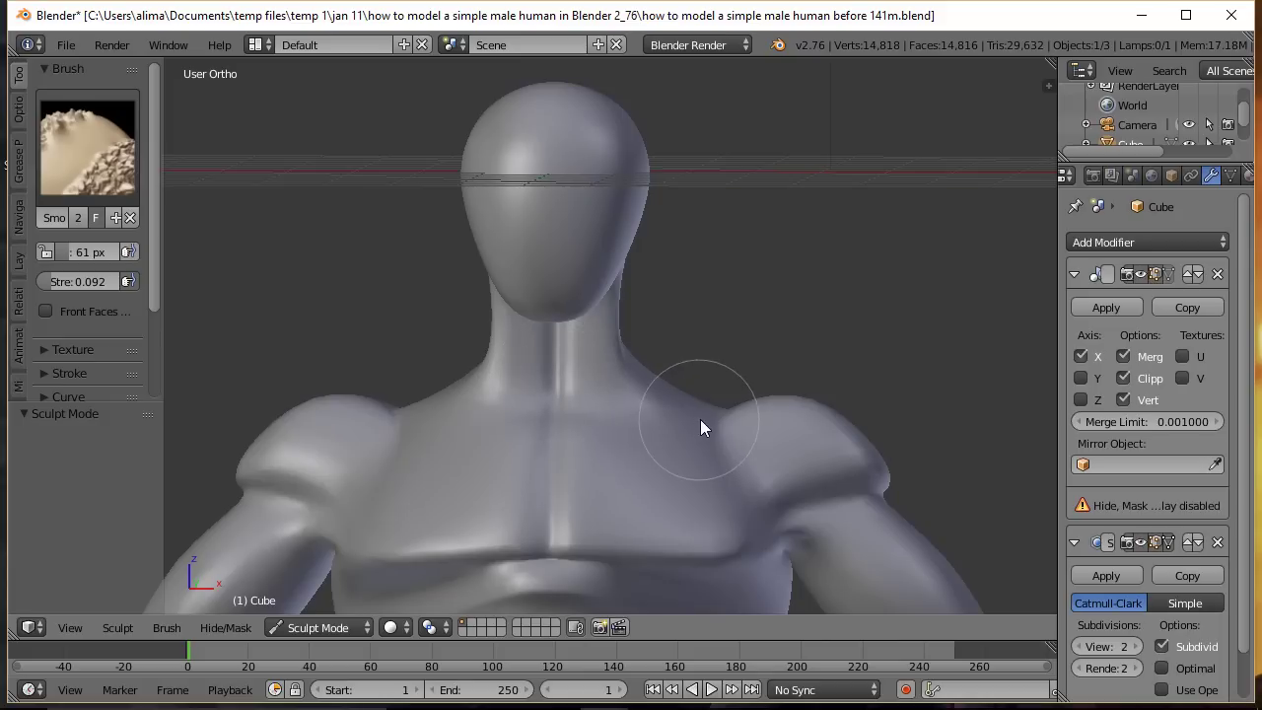
pyautogui.hotkey('ctrl', 'alt', 's')
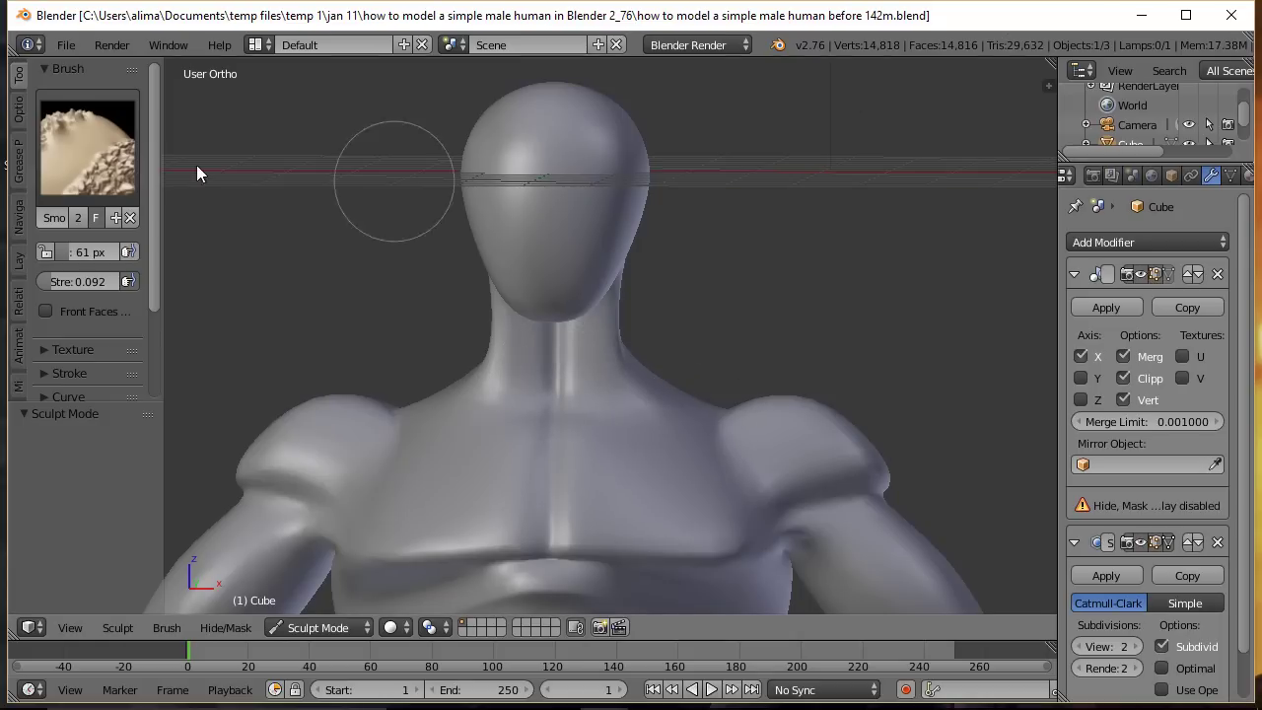
# Step: Pull the base of the neck and the collar area slightly downward with the Grab brush, and save as version 143
pyautogui.click(103, 145)
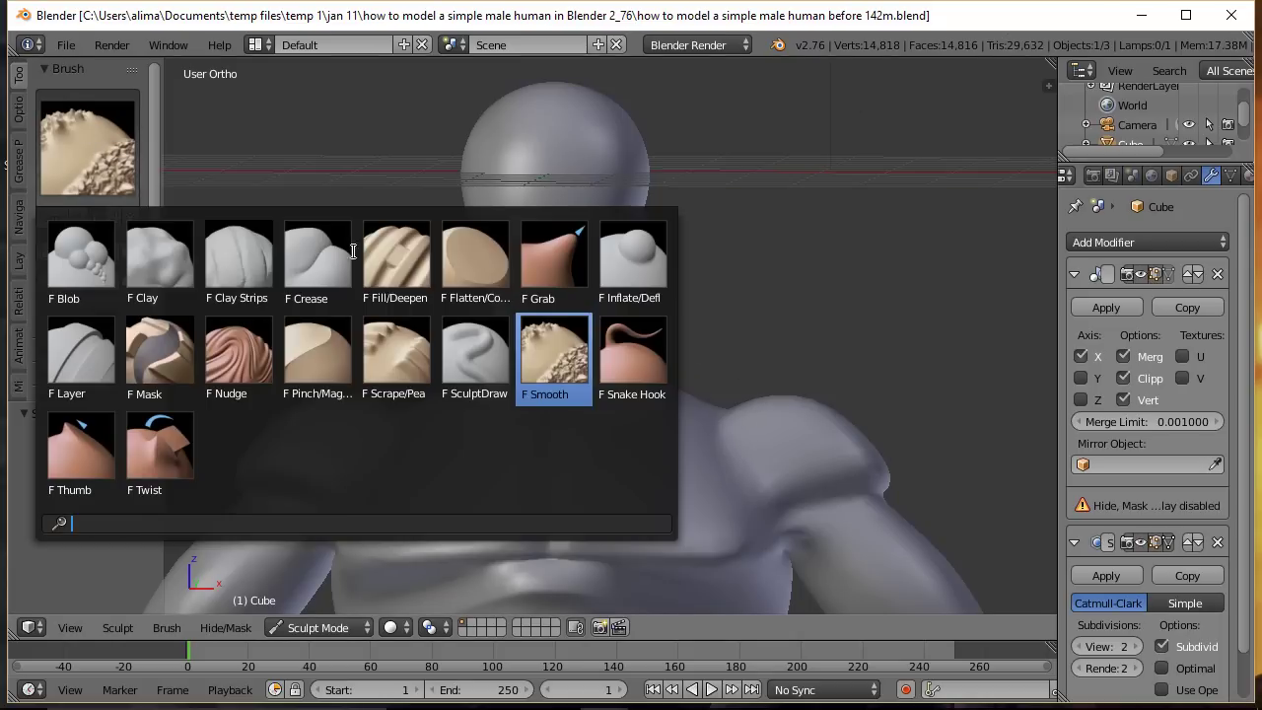
pyautogui.click(553, 259)
pyautogui.moveTo(561, 416); pyautogui.dragTo(562, 439)
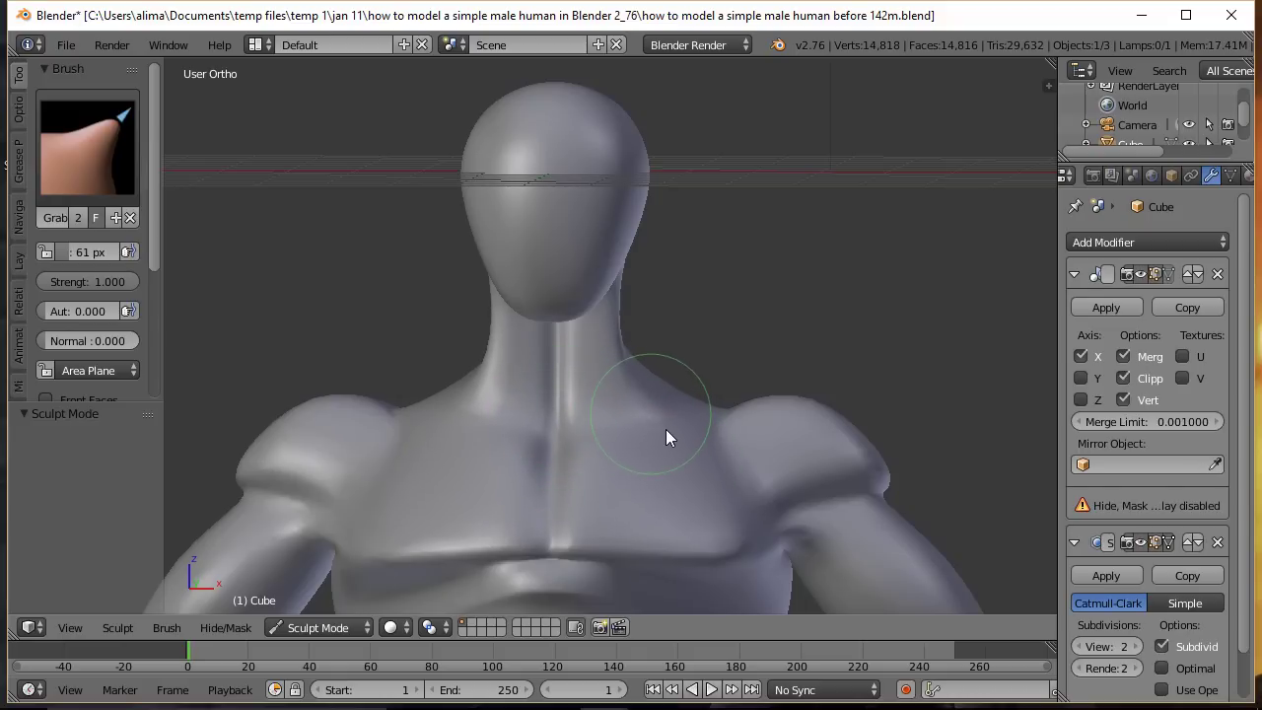
pyautogui.moveTo(665, 428); pyautogui.dragTo(679, 441)
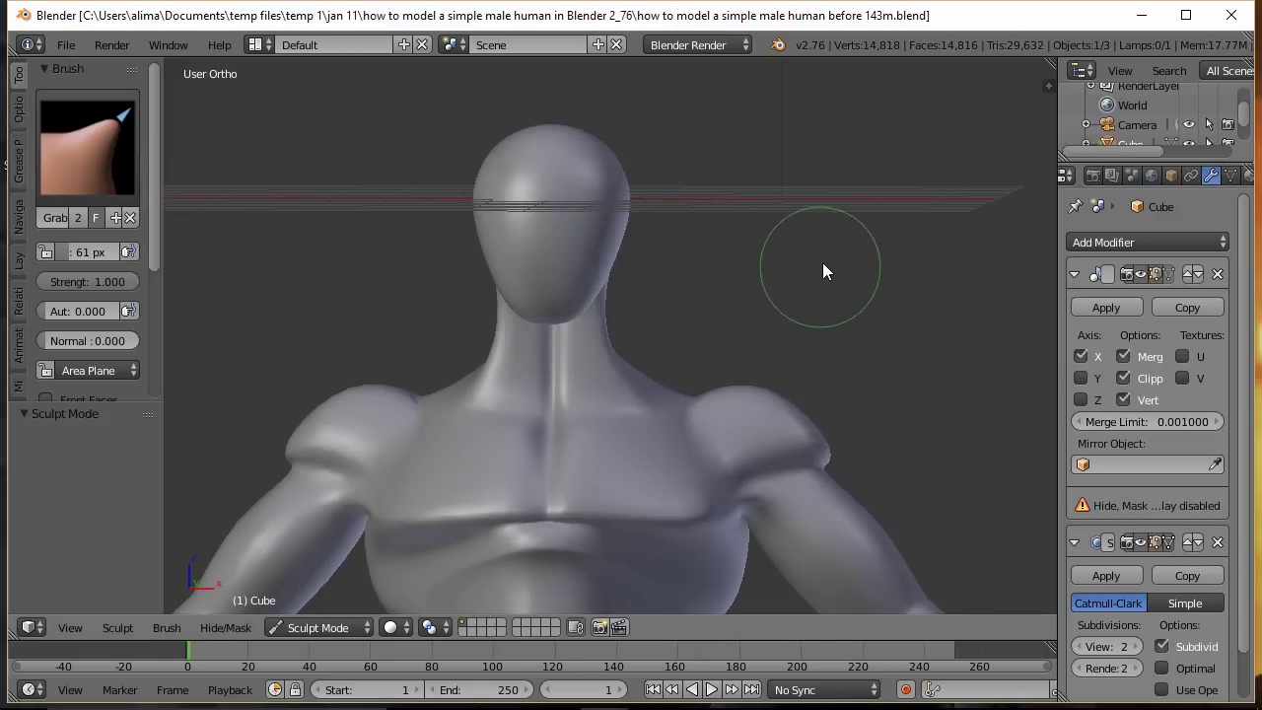
# Step: In Edit Mode, select the horizontal edge loop around the middle of the neck and scale it to 0.545 along global Y
pyautogui.moveTo(863, 293); pyautogui.dragTo(685, 303, button='middle')
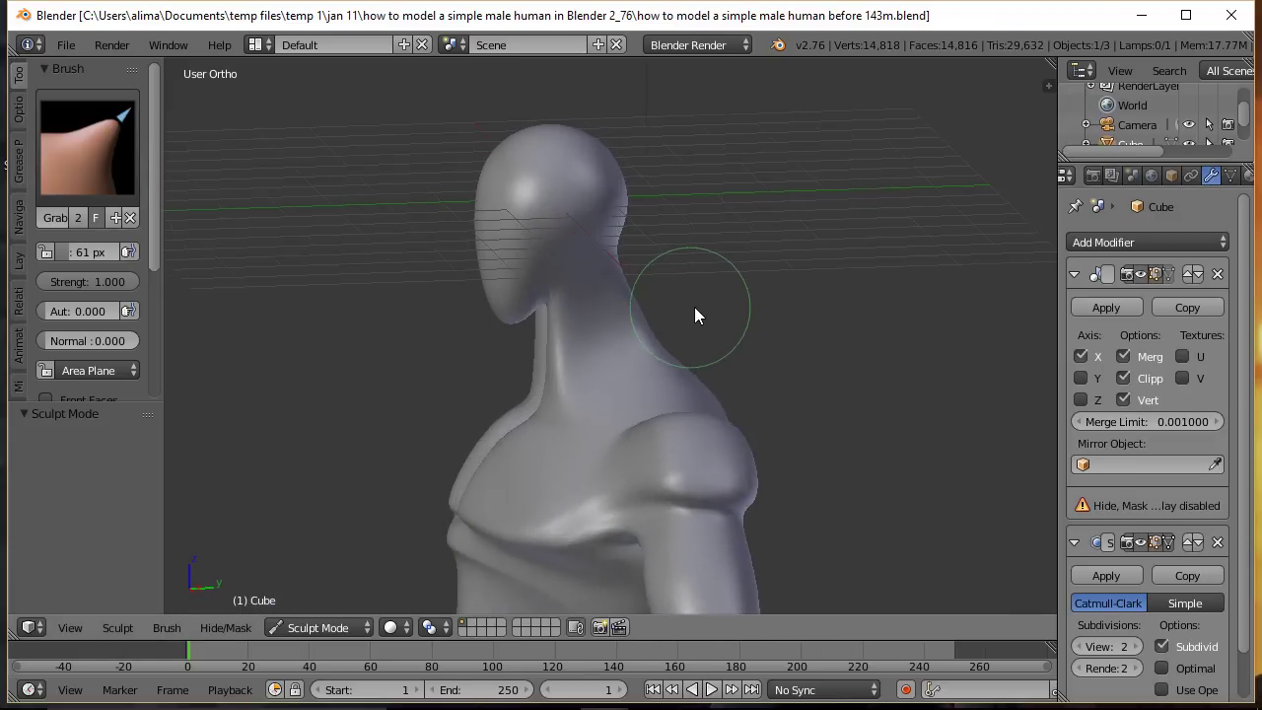
pyautogui.moveTo(490, 399); pyautogui.dragTo(631, 388, button='middle')
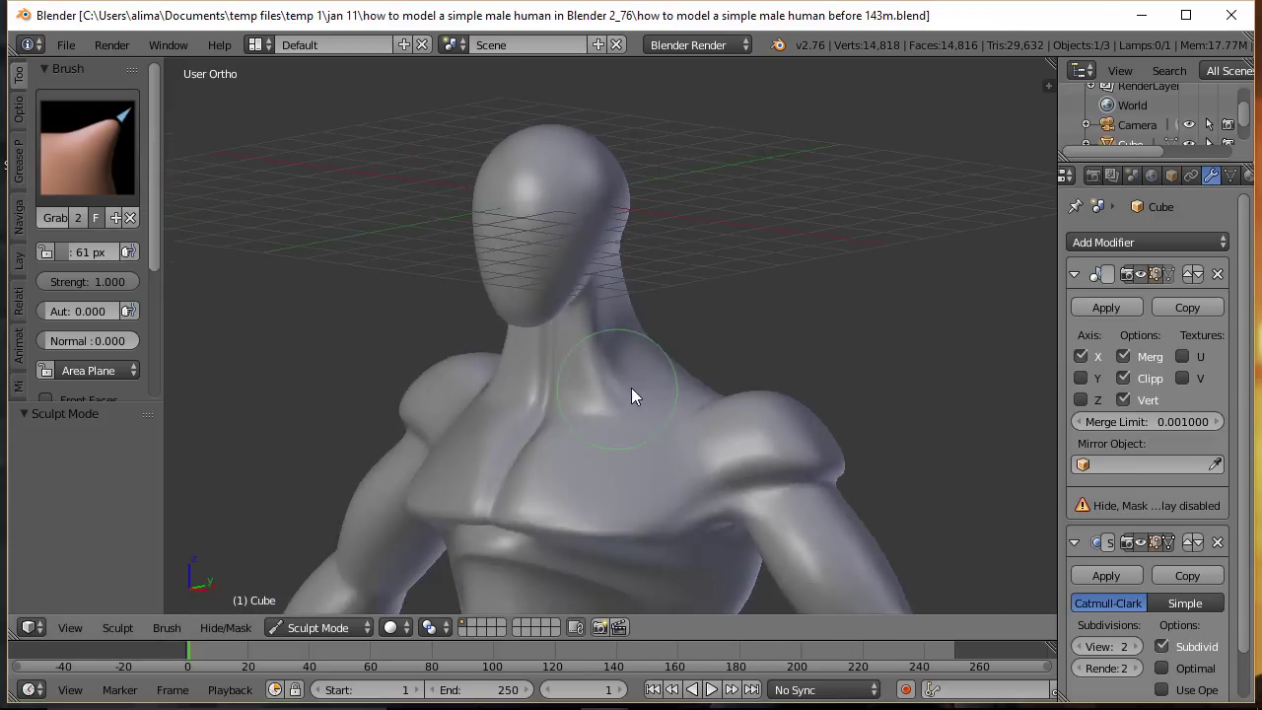
pyautogui.click(355, 628)
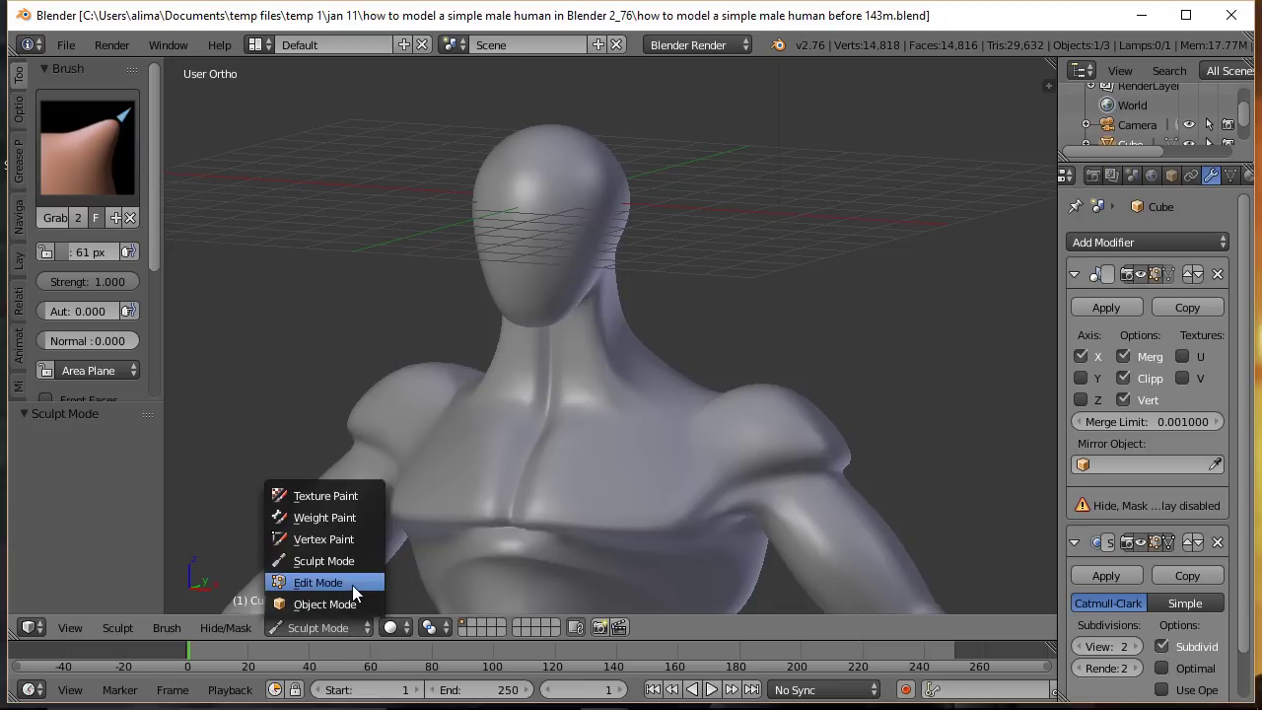
pyautogui.click(351, 585)
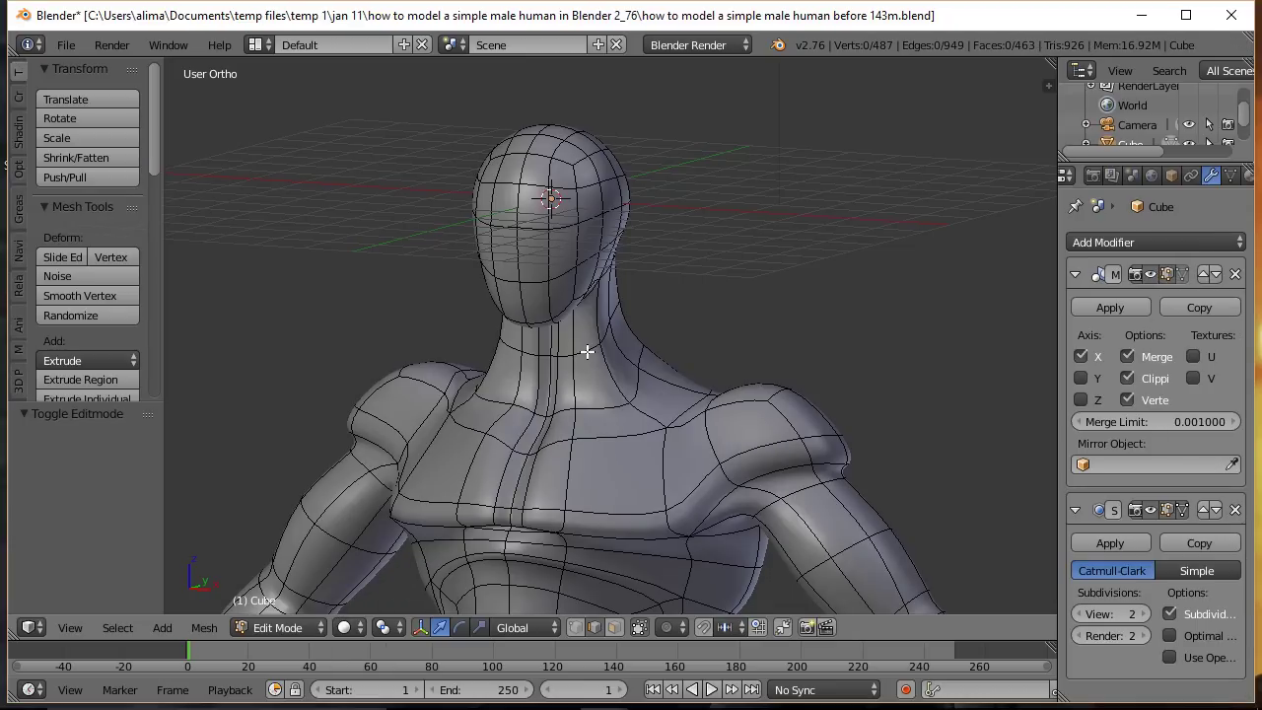
pyautogui.press('alt')
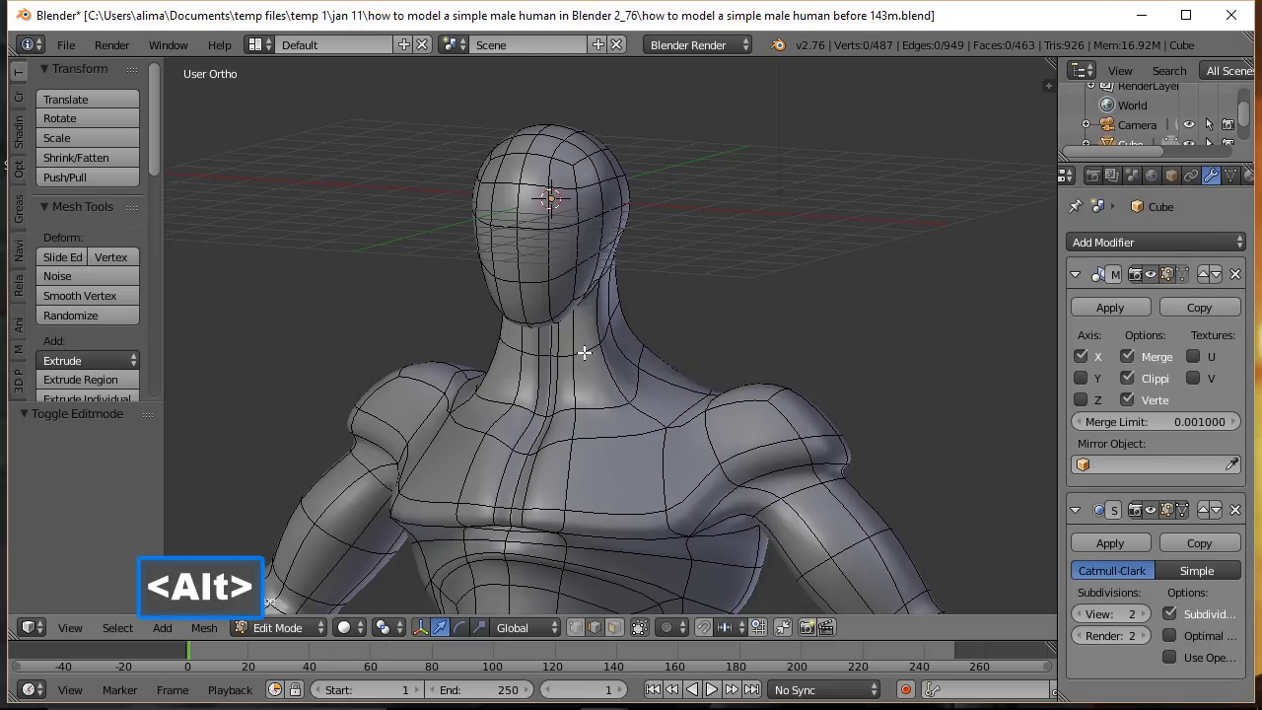
pyautogui.keyDown('alt'); pyautogui.rightClick(585, 352); pyautogui.keyUp('alt')
pyautogui.moveTo(838, 332); pyautogui.dragTo(710, 332, button='middle')
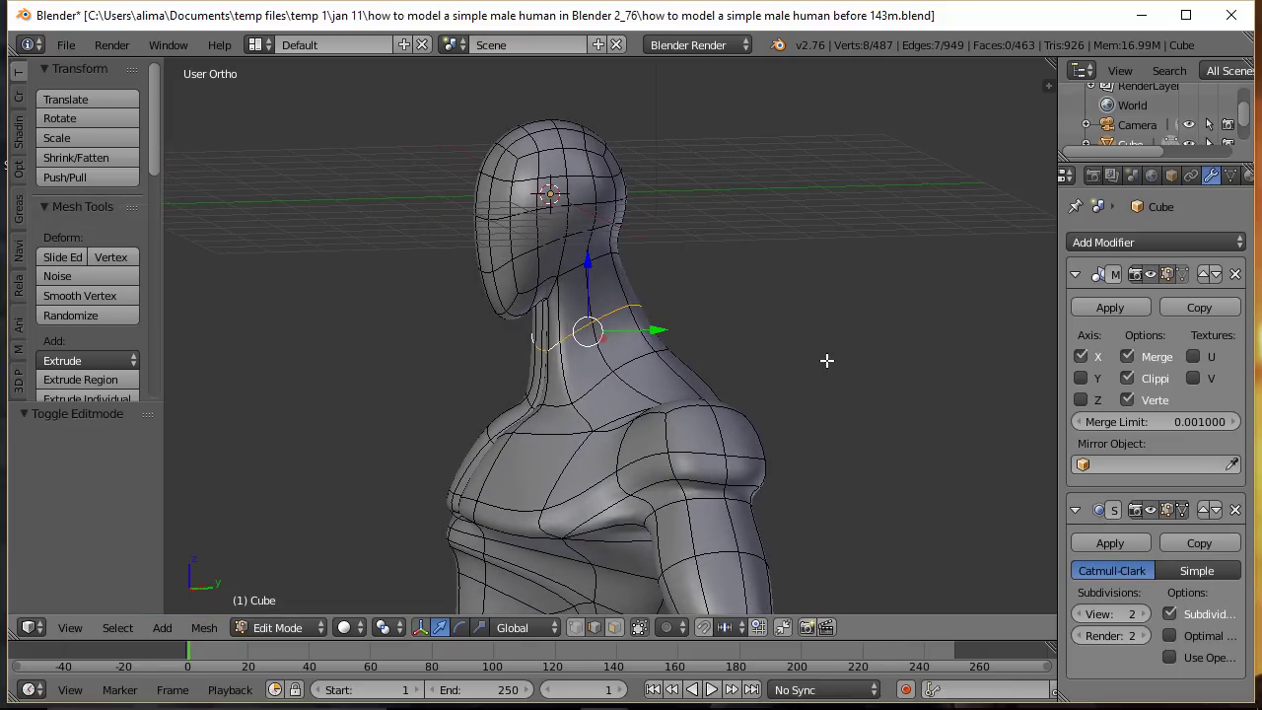
pyautogui.press('s')
pyautogui.press('y')
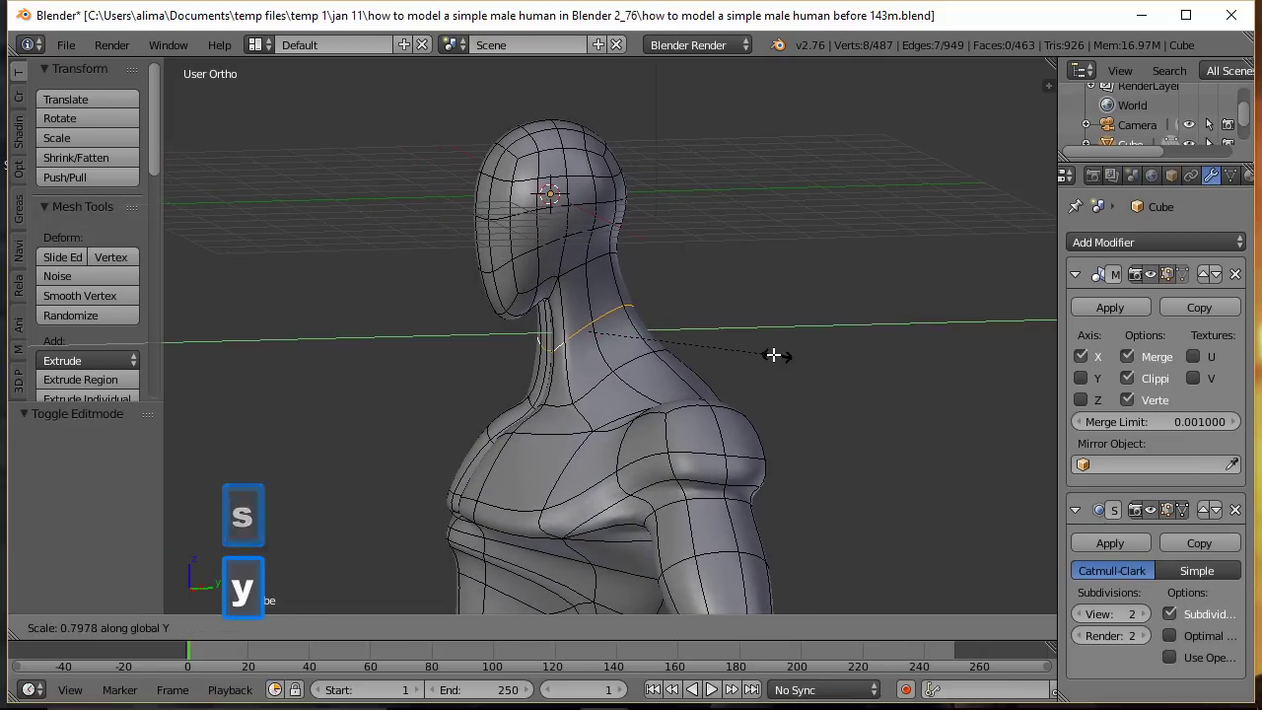
pyautogui.click(719, 333)
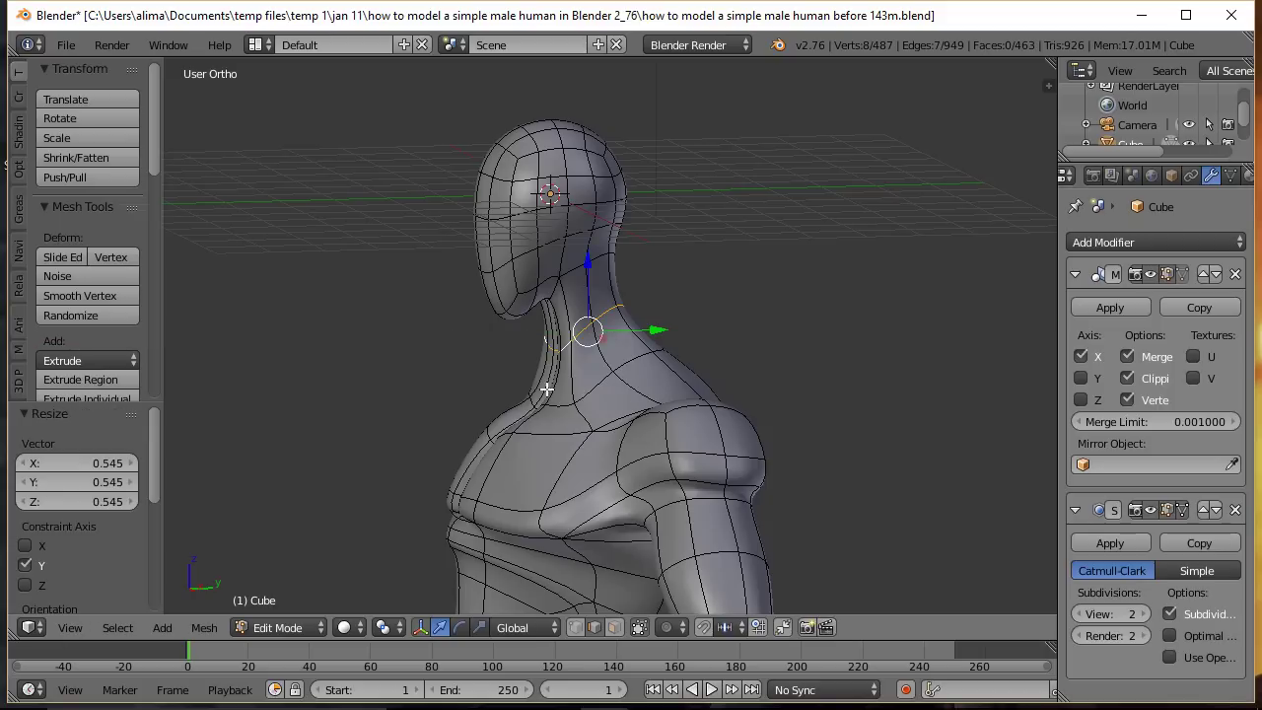
# Step: Move the neck edge loop -0.1242 along global X to narrow the neck, and save as version 144
pyautogui.moveTo(502, 393); pyautogui.dragTo(683, 379, button='middle')
pyautogui.press('g')
pyautogui.press('x')
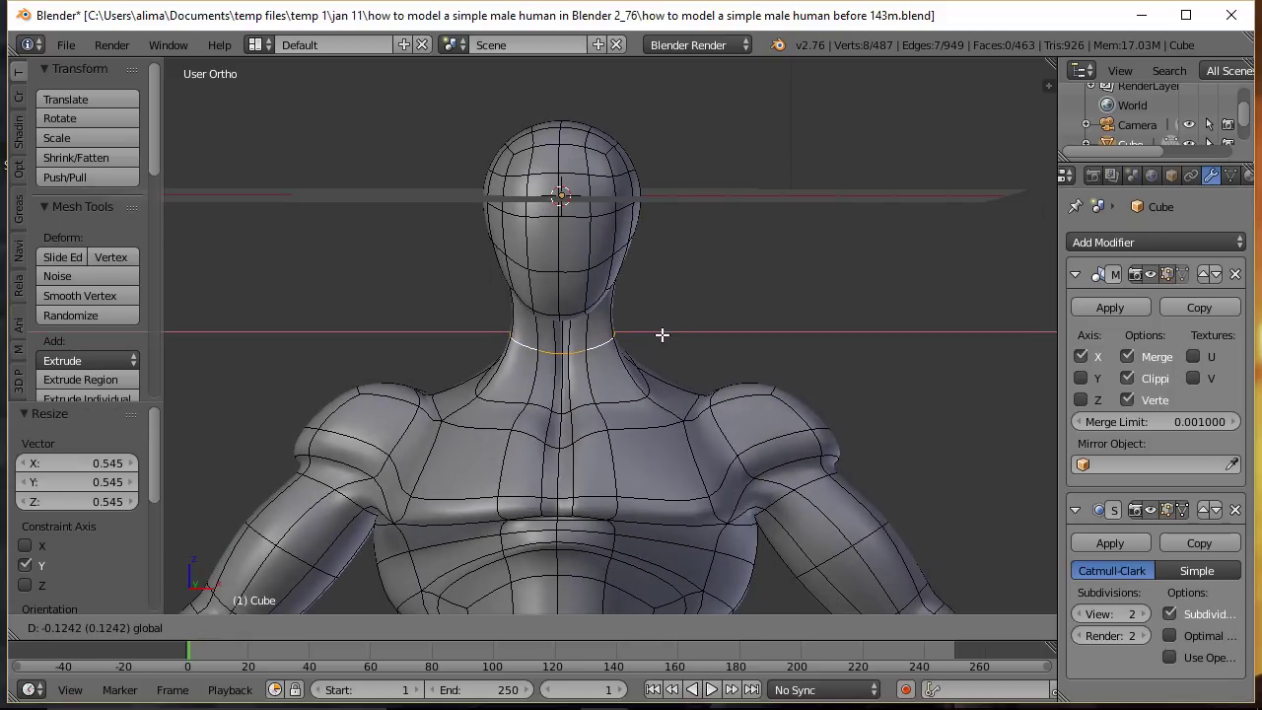
pyautogui.click(662, 335)
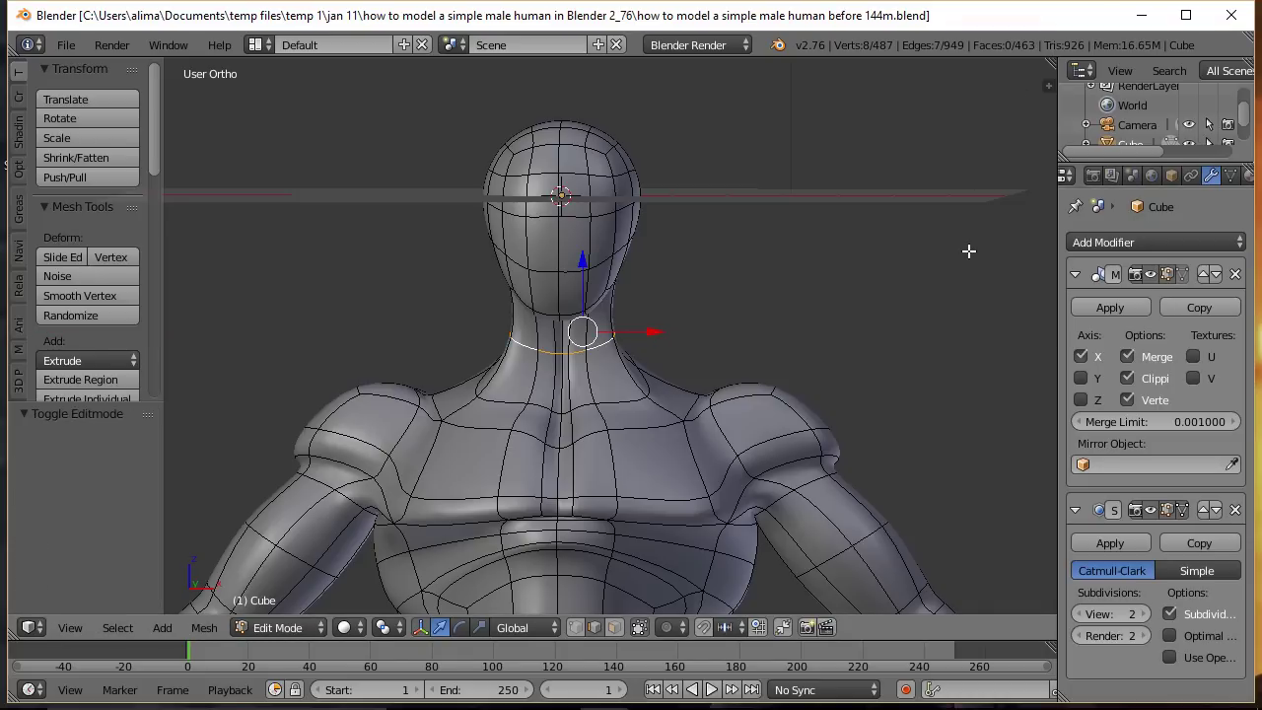
# Step: Deselect everything, hide the grid floor in the viewport display settings, and save as version 145
pyautogui.press('a')
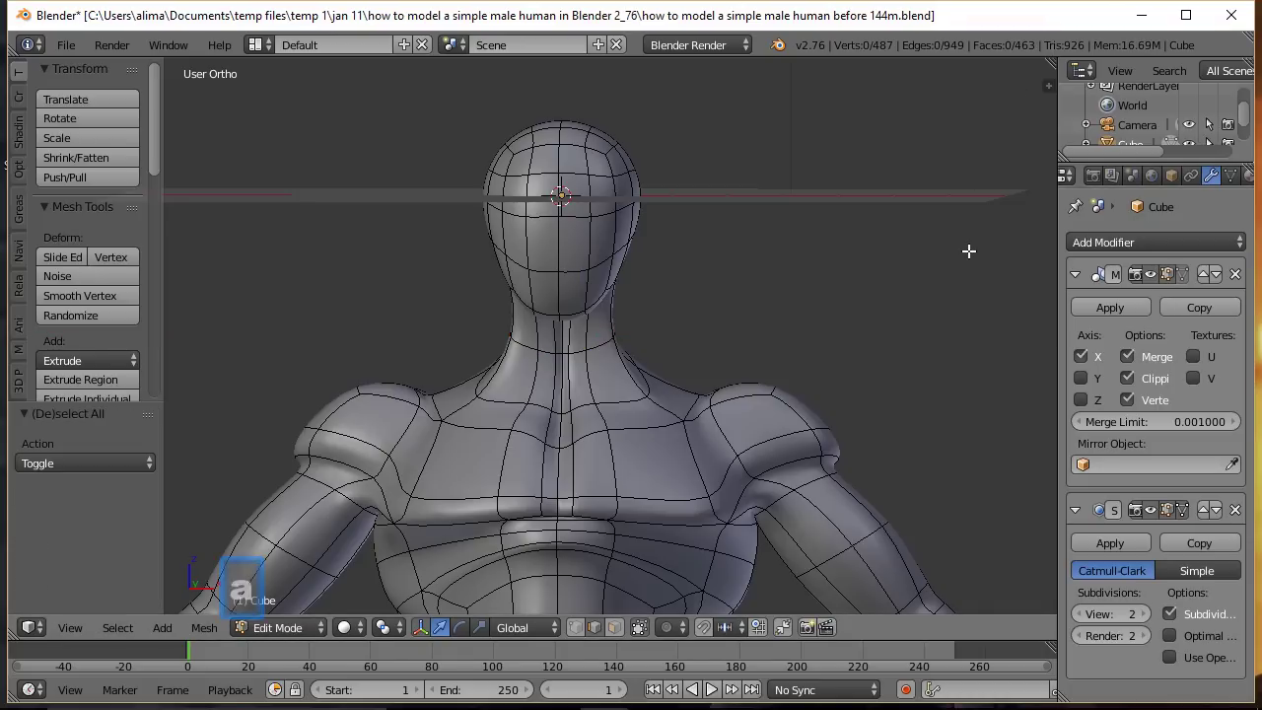
pyautogui.press('n')
pyautogui.moveTo(1045, 312); pyautogui.dragTo(1047, 202)
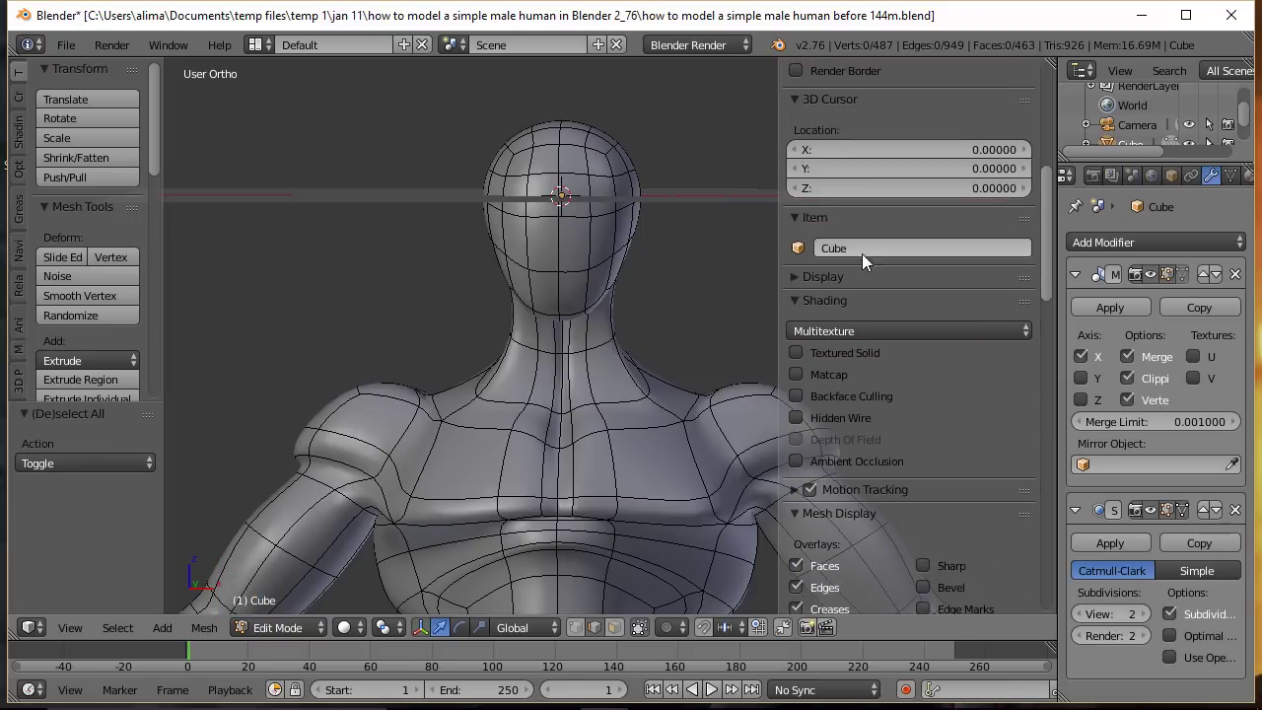
pyautogui.click(793, 276)
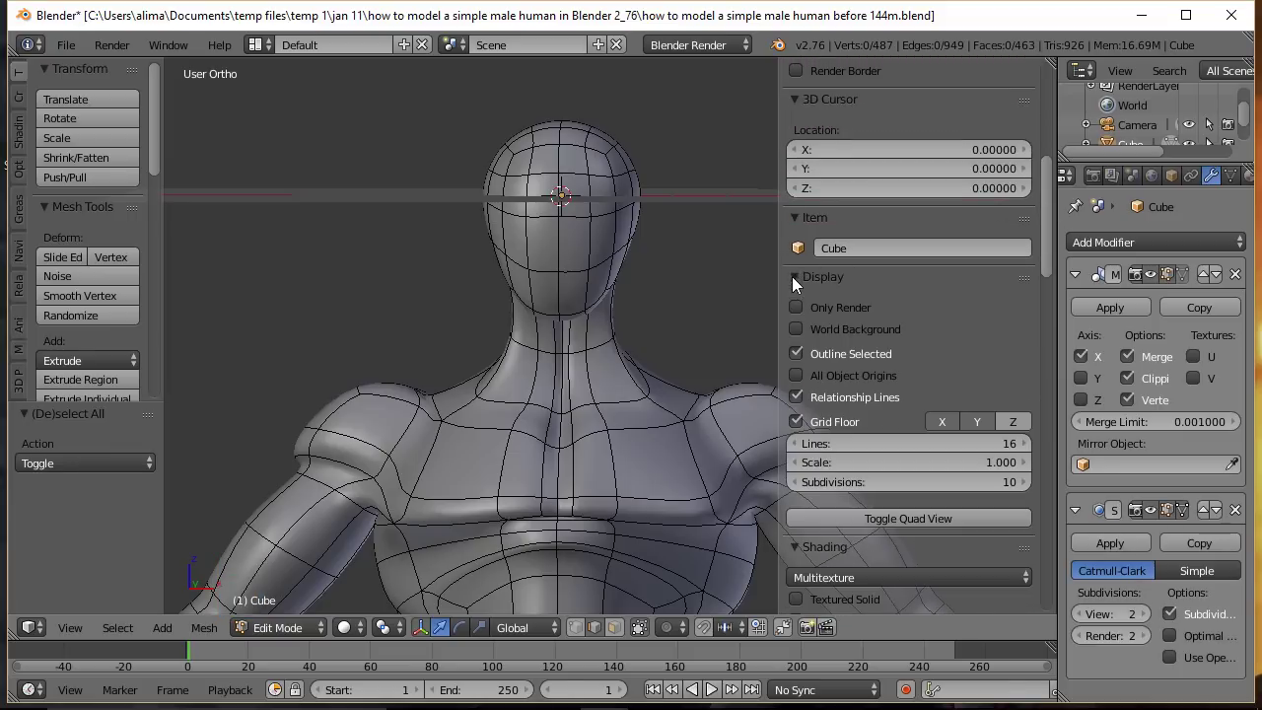
pyautogui.click(797, 421)
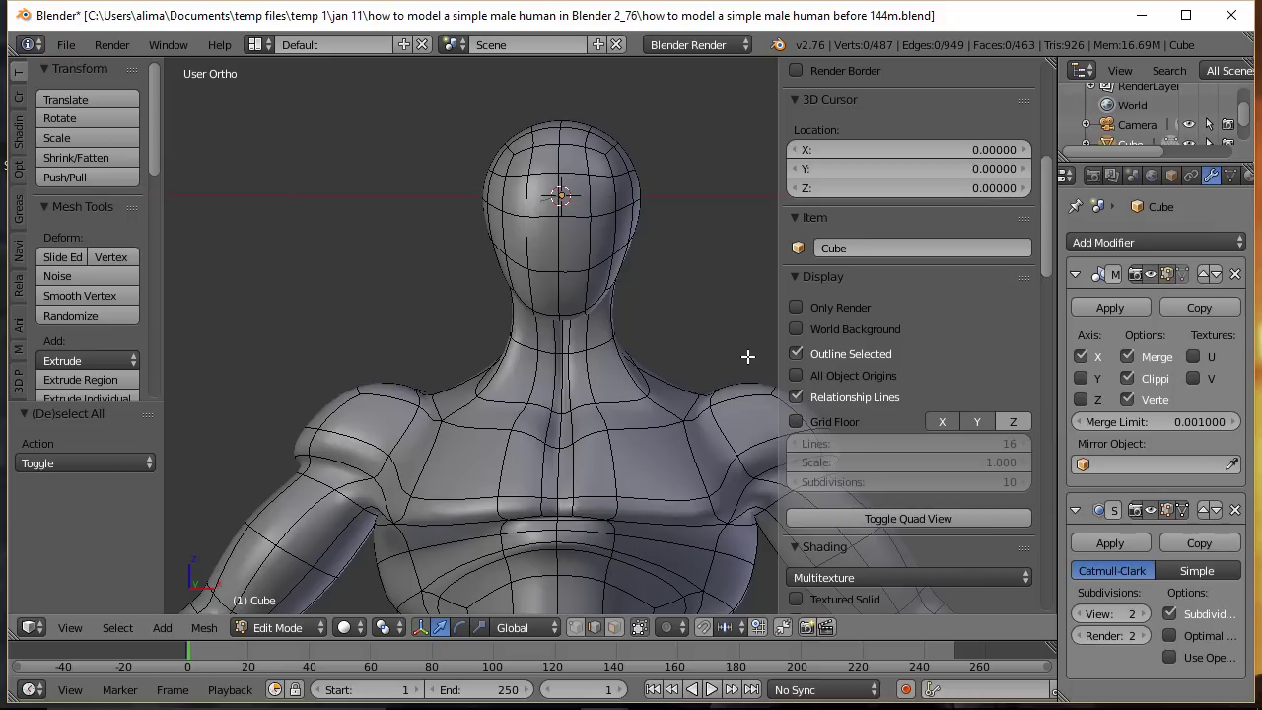
pyautogui.press('n')
pyautogui.hotkey('ctrl', 'alt', 's')
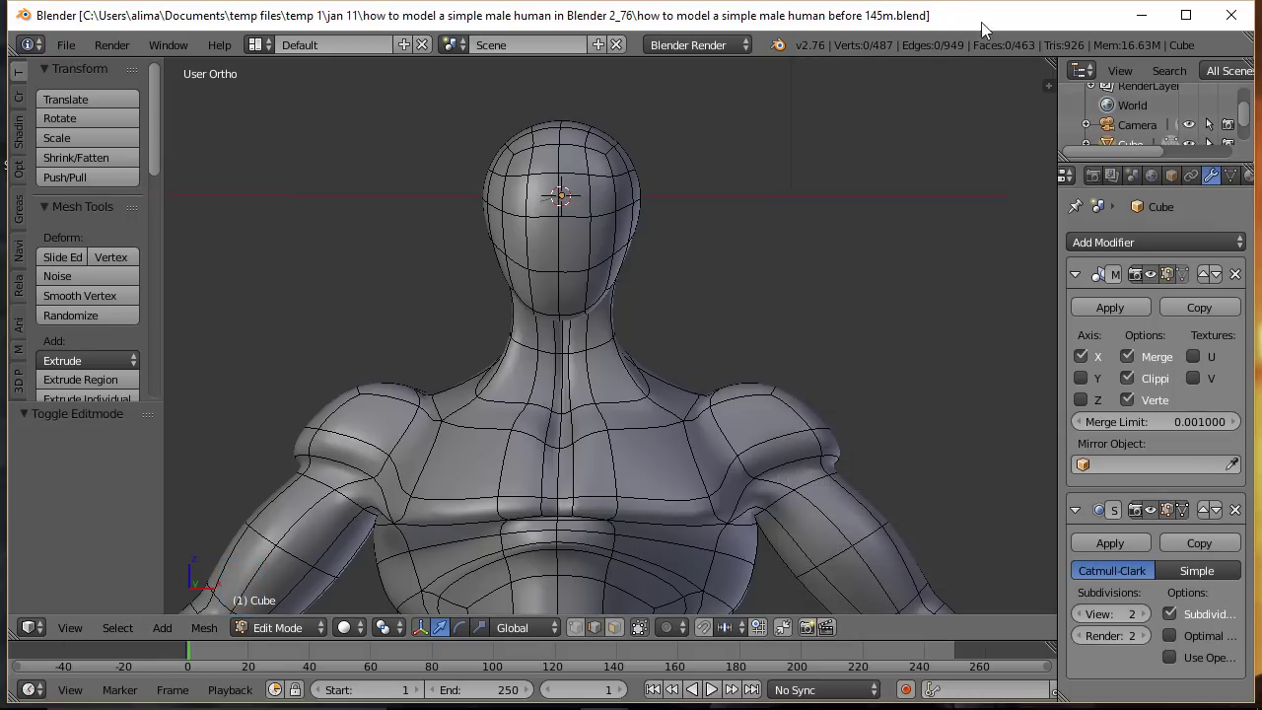
# Step: Return to Sculpt Mode with the whole figure in view and save the file as version 146
pyautogui.click(320, 627)
pyautogui.click(329, 560)
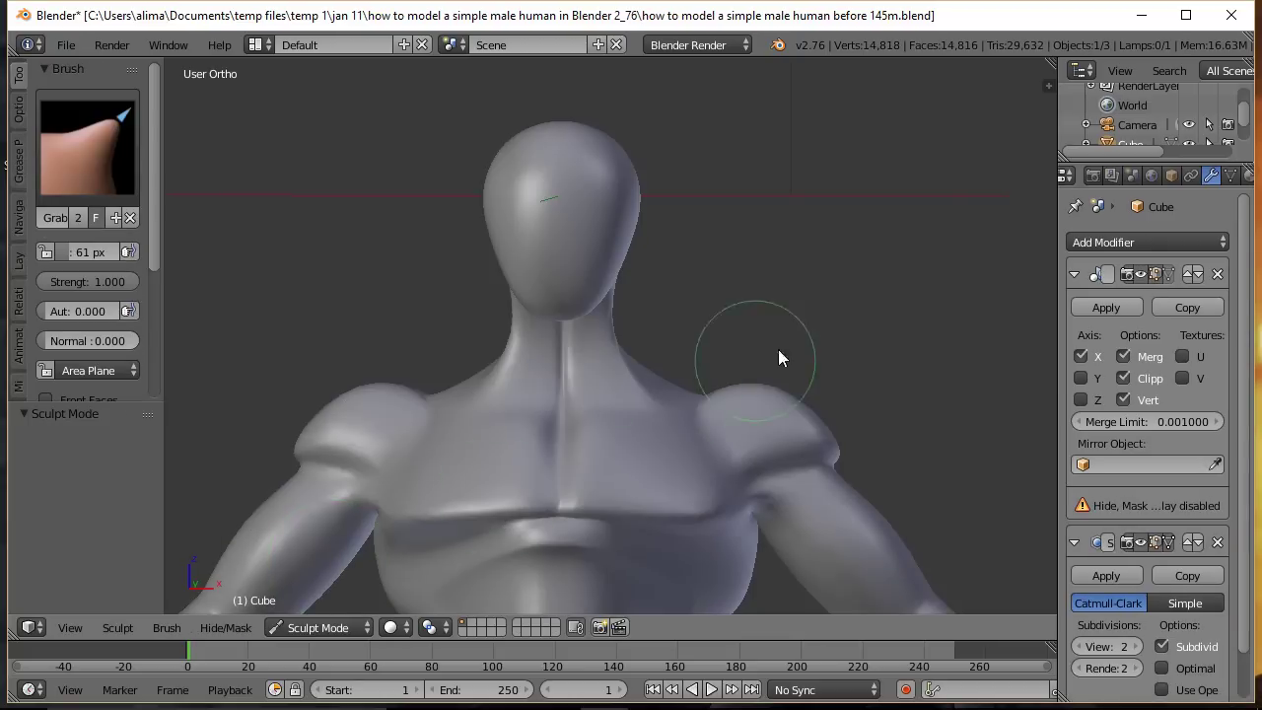
pyautogui.scroll(-4, 815, 313)
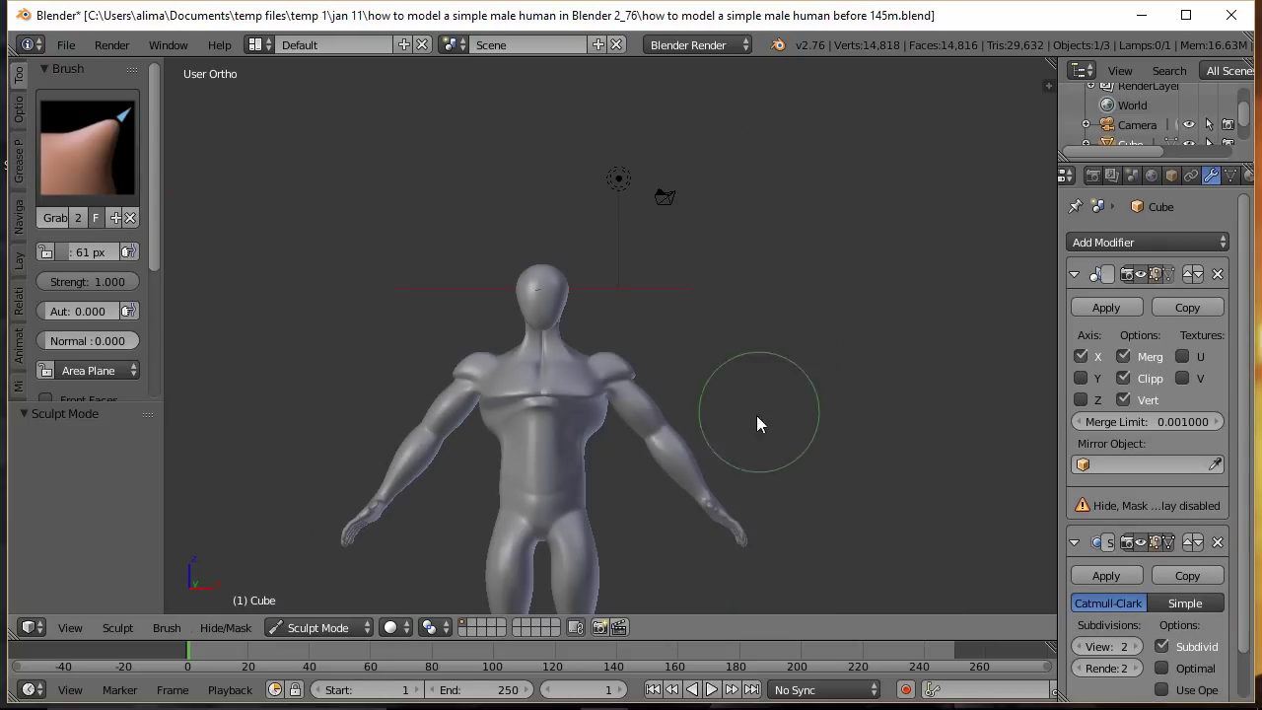
pyautogui.keyDown('shift'); pyautogui.moveTo(738, 443); pyautogui.dragTo(774, 253, button='middle'); pyautogui.keyUp('shift')
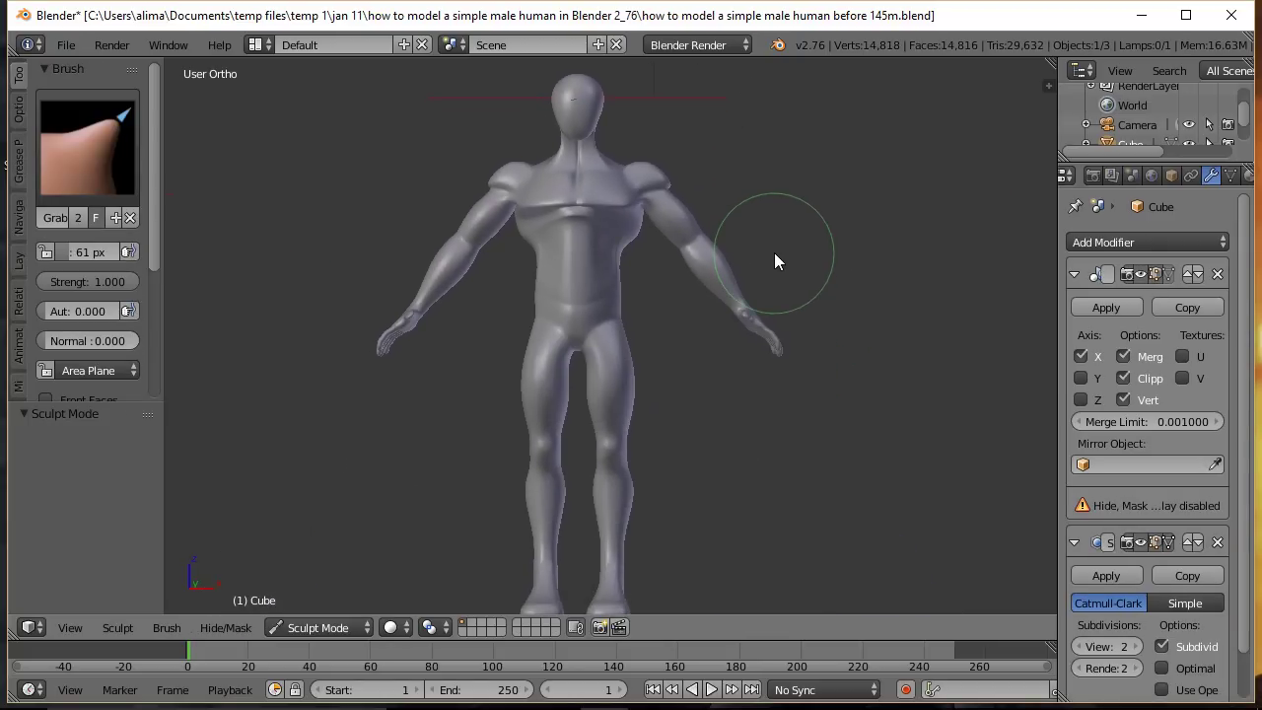
pyautogui.scroll(-1, 821, 269)
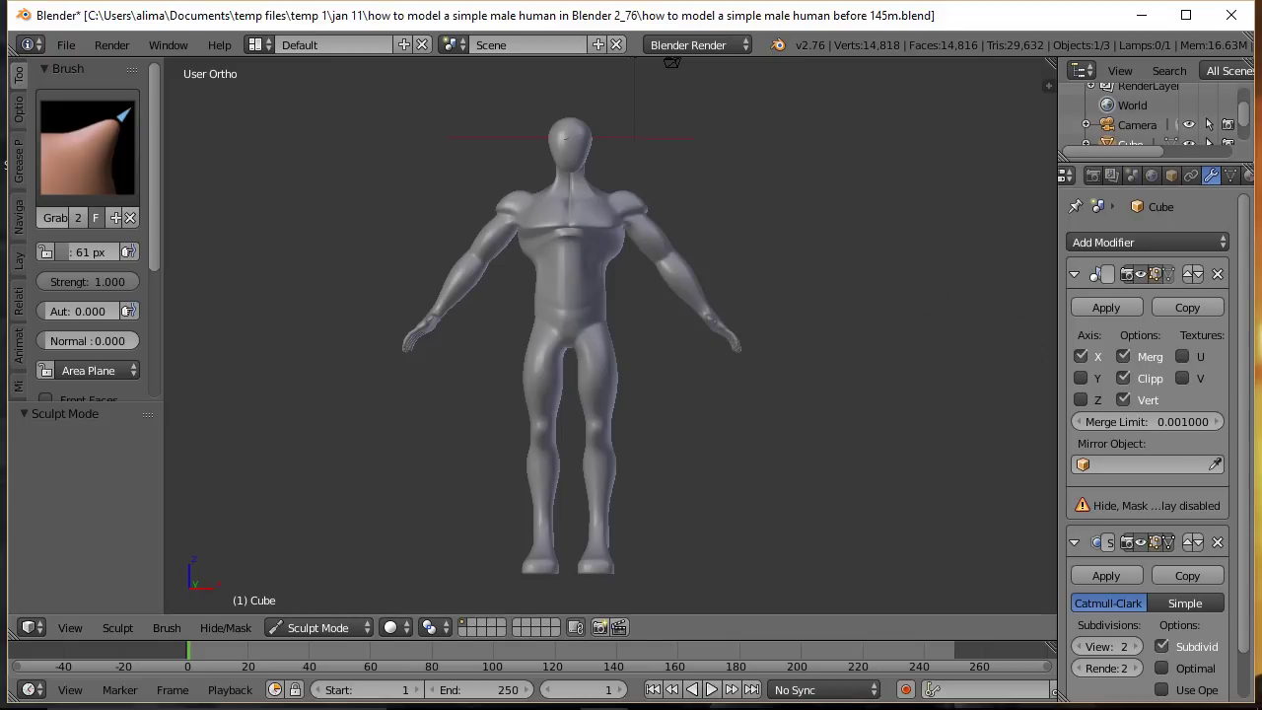
pyautogui.hotkey('ctrl', 'alt', 's')
pyautogui.moveTo(890, 279); pyautogui.dragTo(842, 312, button='middle')
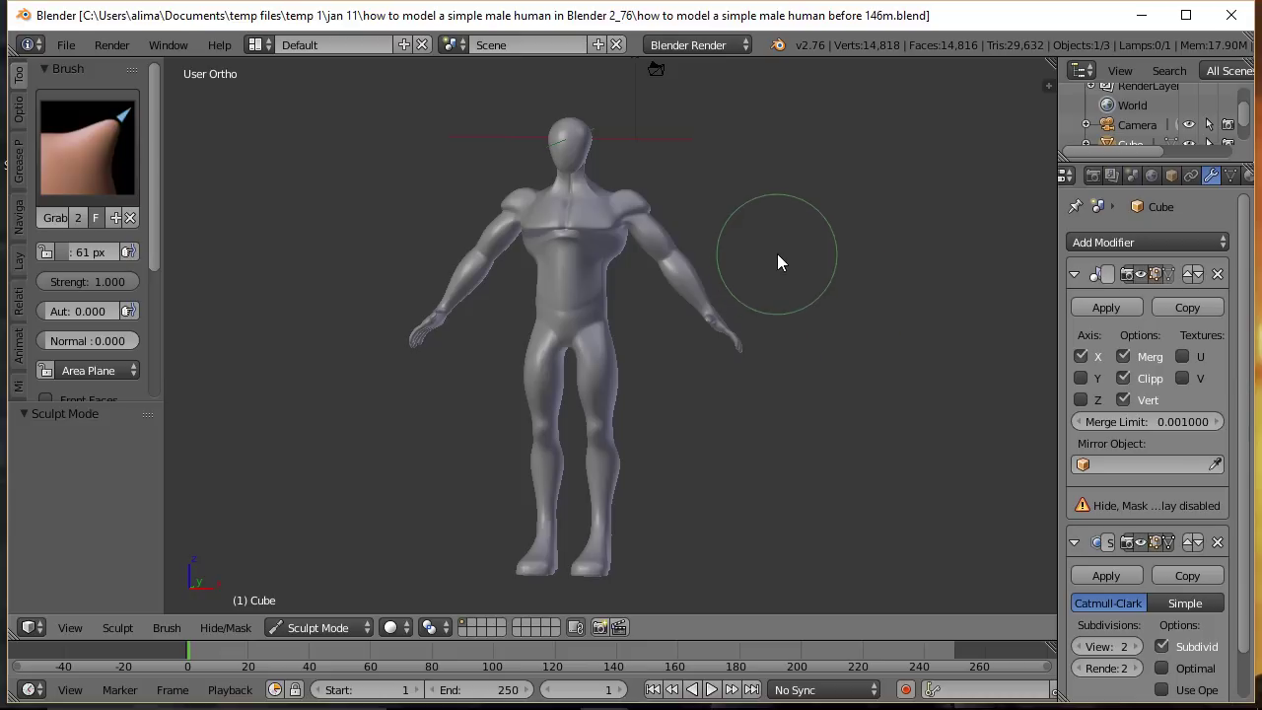